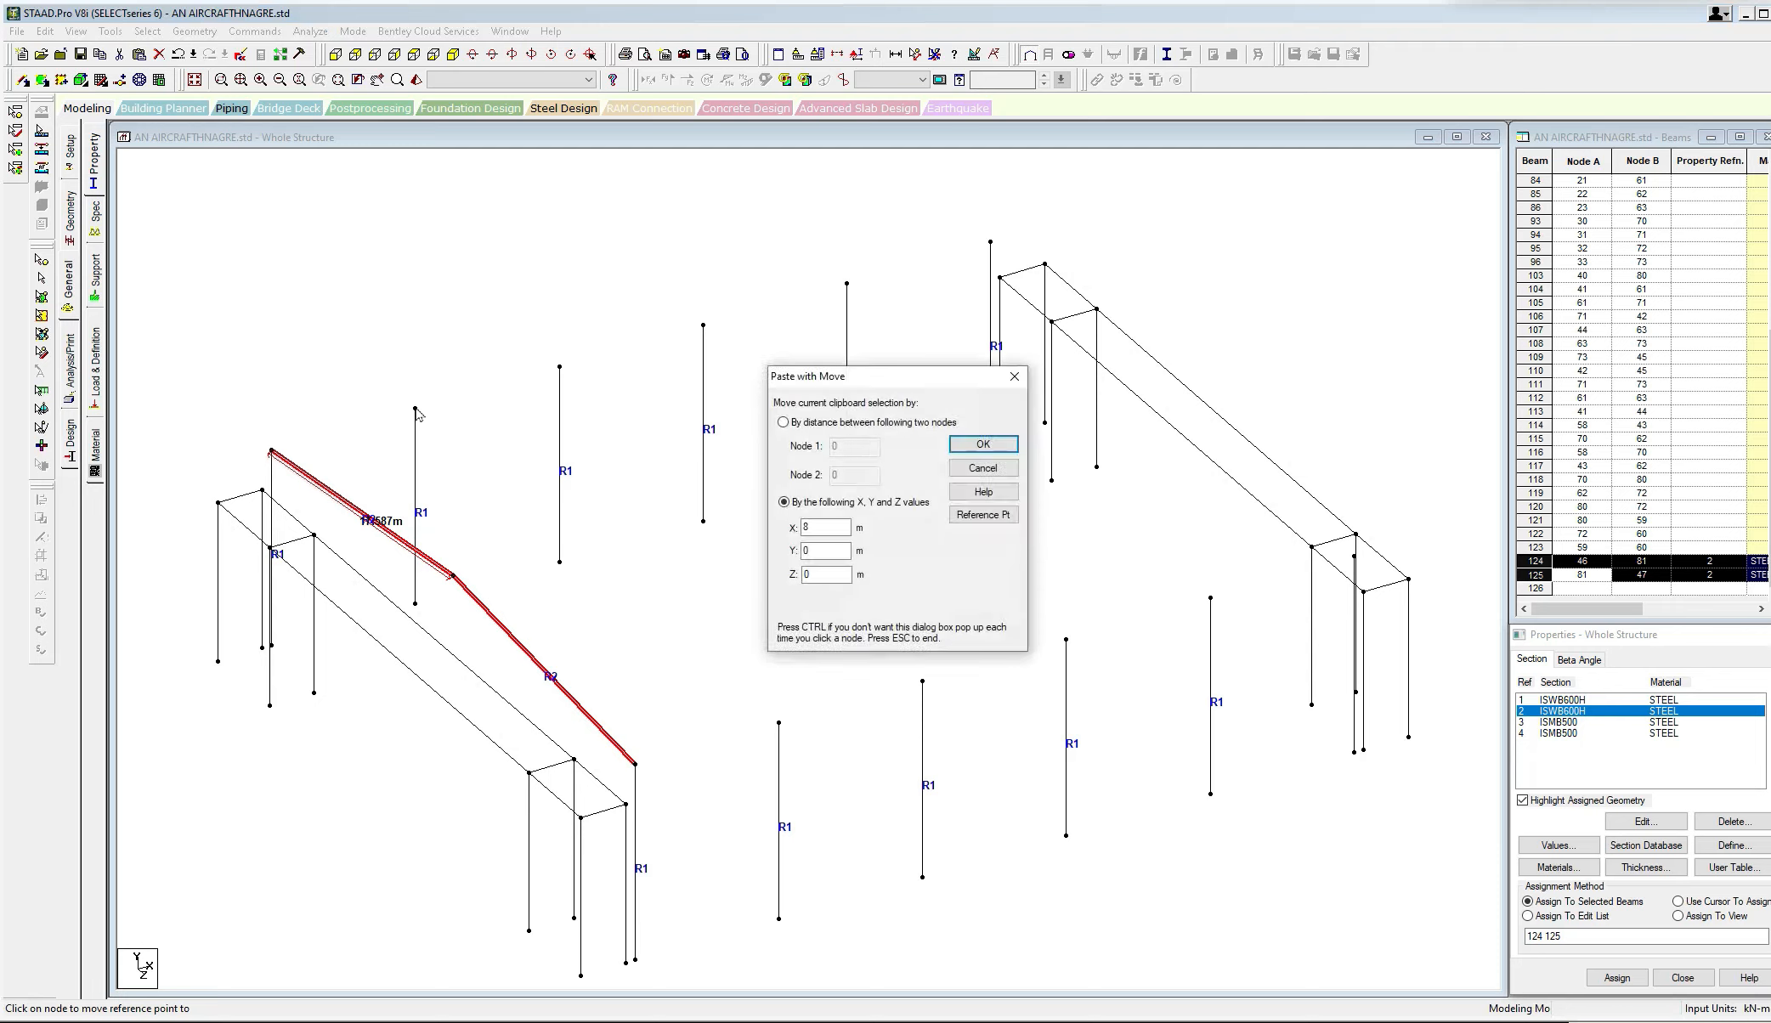
Paste the copied pair of rafter beams onto the five remaining column frames, in 8 m steps along X with no Y or Z offset.
{"action": "key", "text": "Return"}
{"action": "left_click", "coordinate": [561, 371]}
{"action": "key", "text": "Return"}
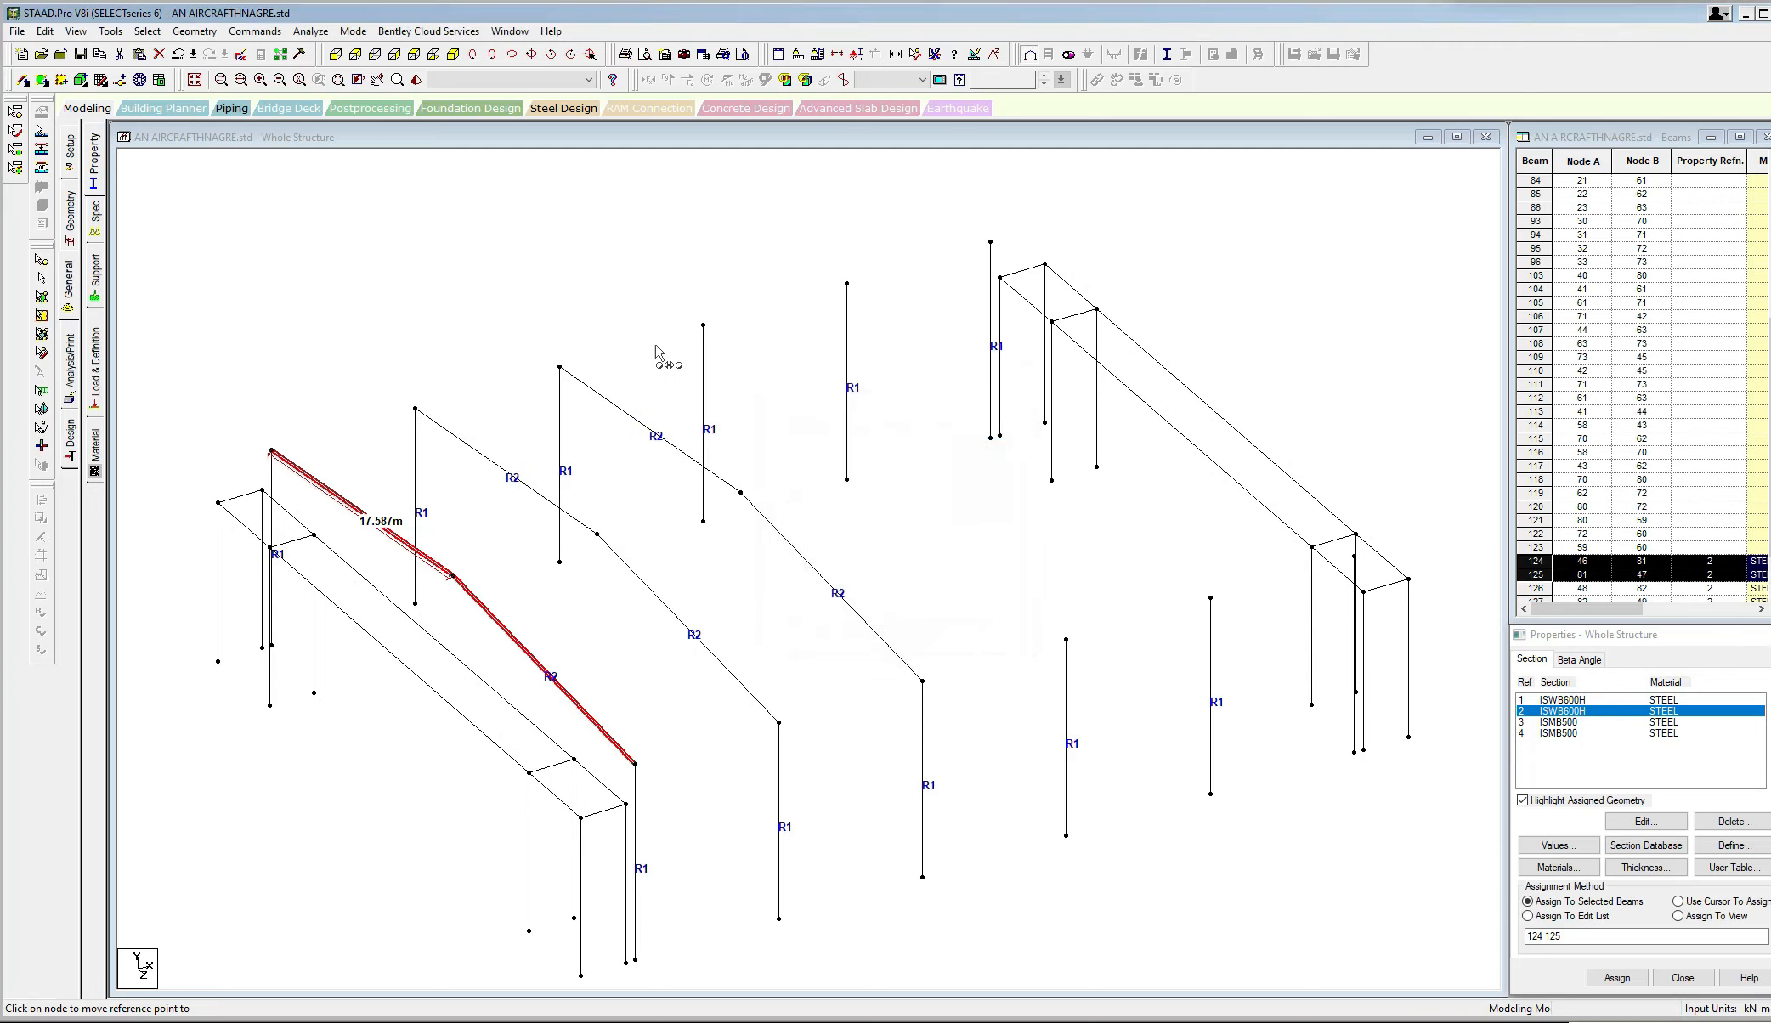
{"action": "left_click", "coordinate": [704, 325]}
{"action": "key", "text": "Return"}
{"action": "left_click", "coordinate": [841, 289]}
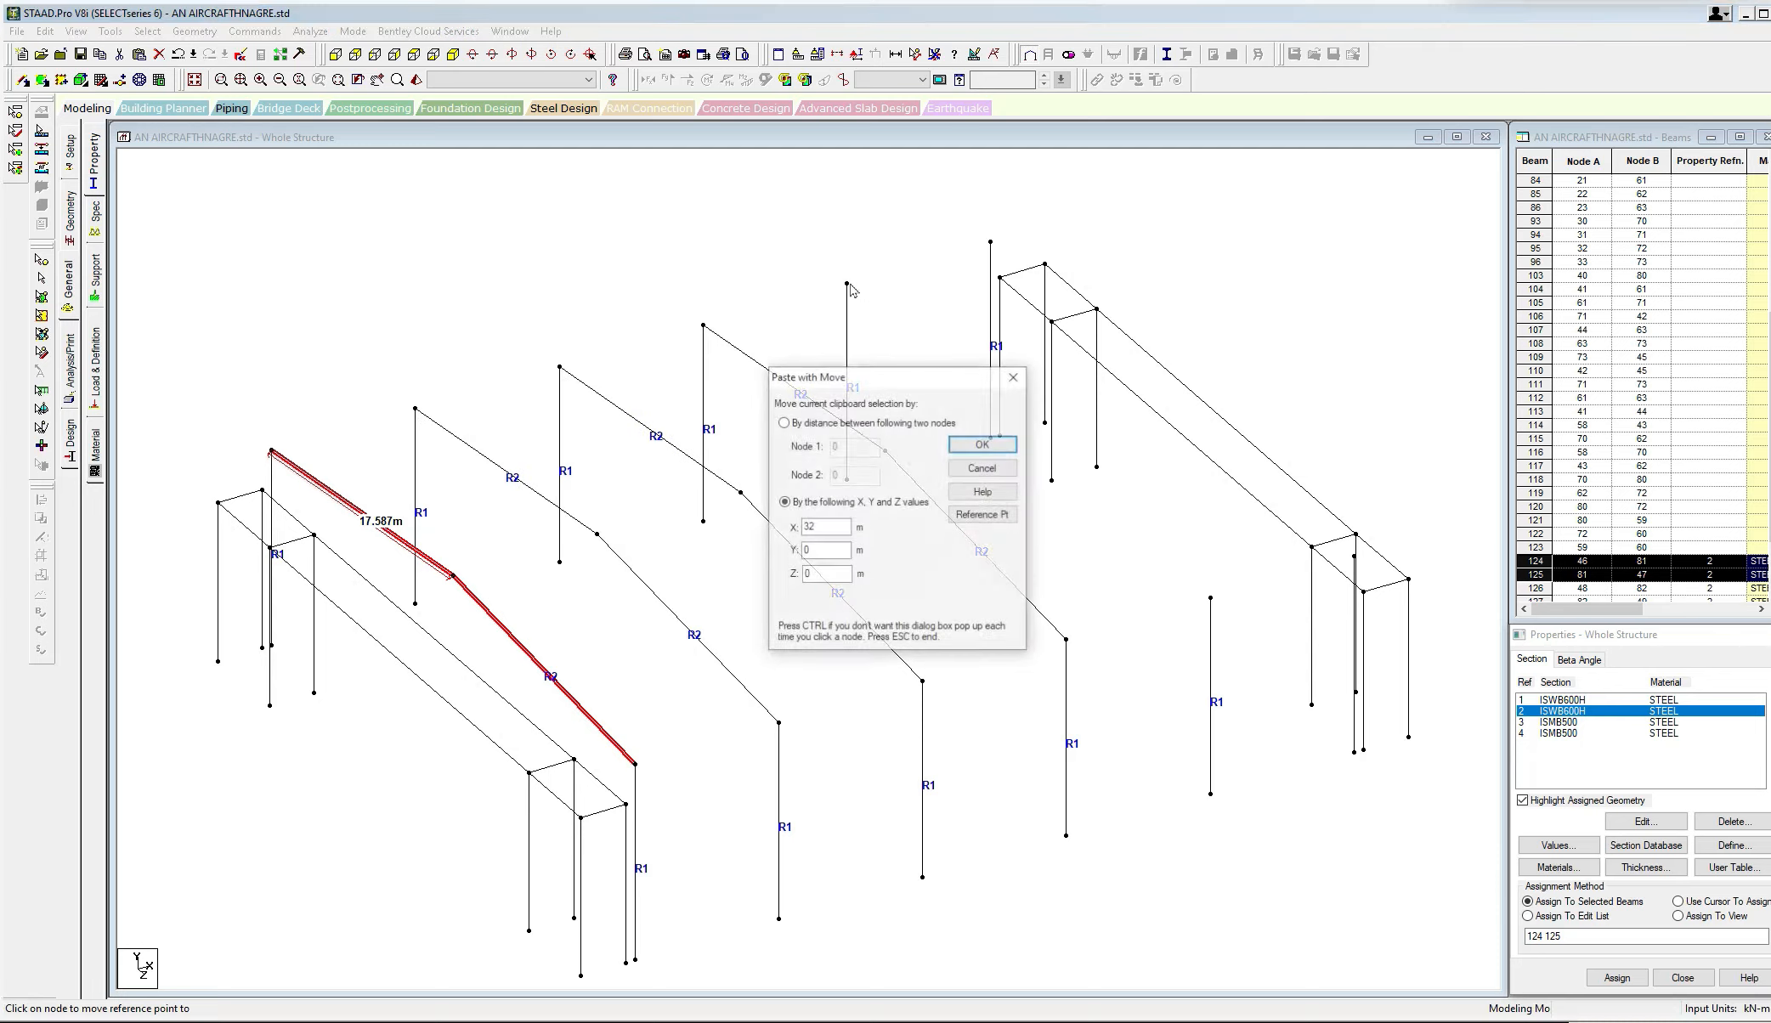
{"action": "key", "text": "Return"}
{"action": "left_click", "coordinate": [991, 242]}
{"action": "key", "text": "Return"}
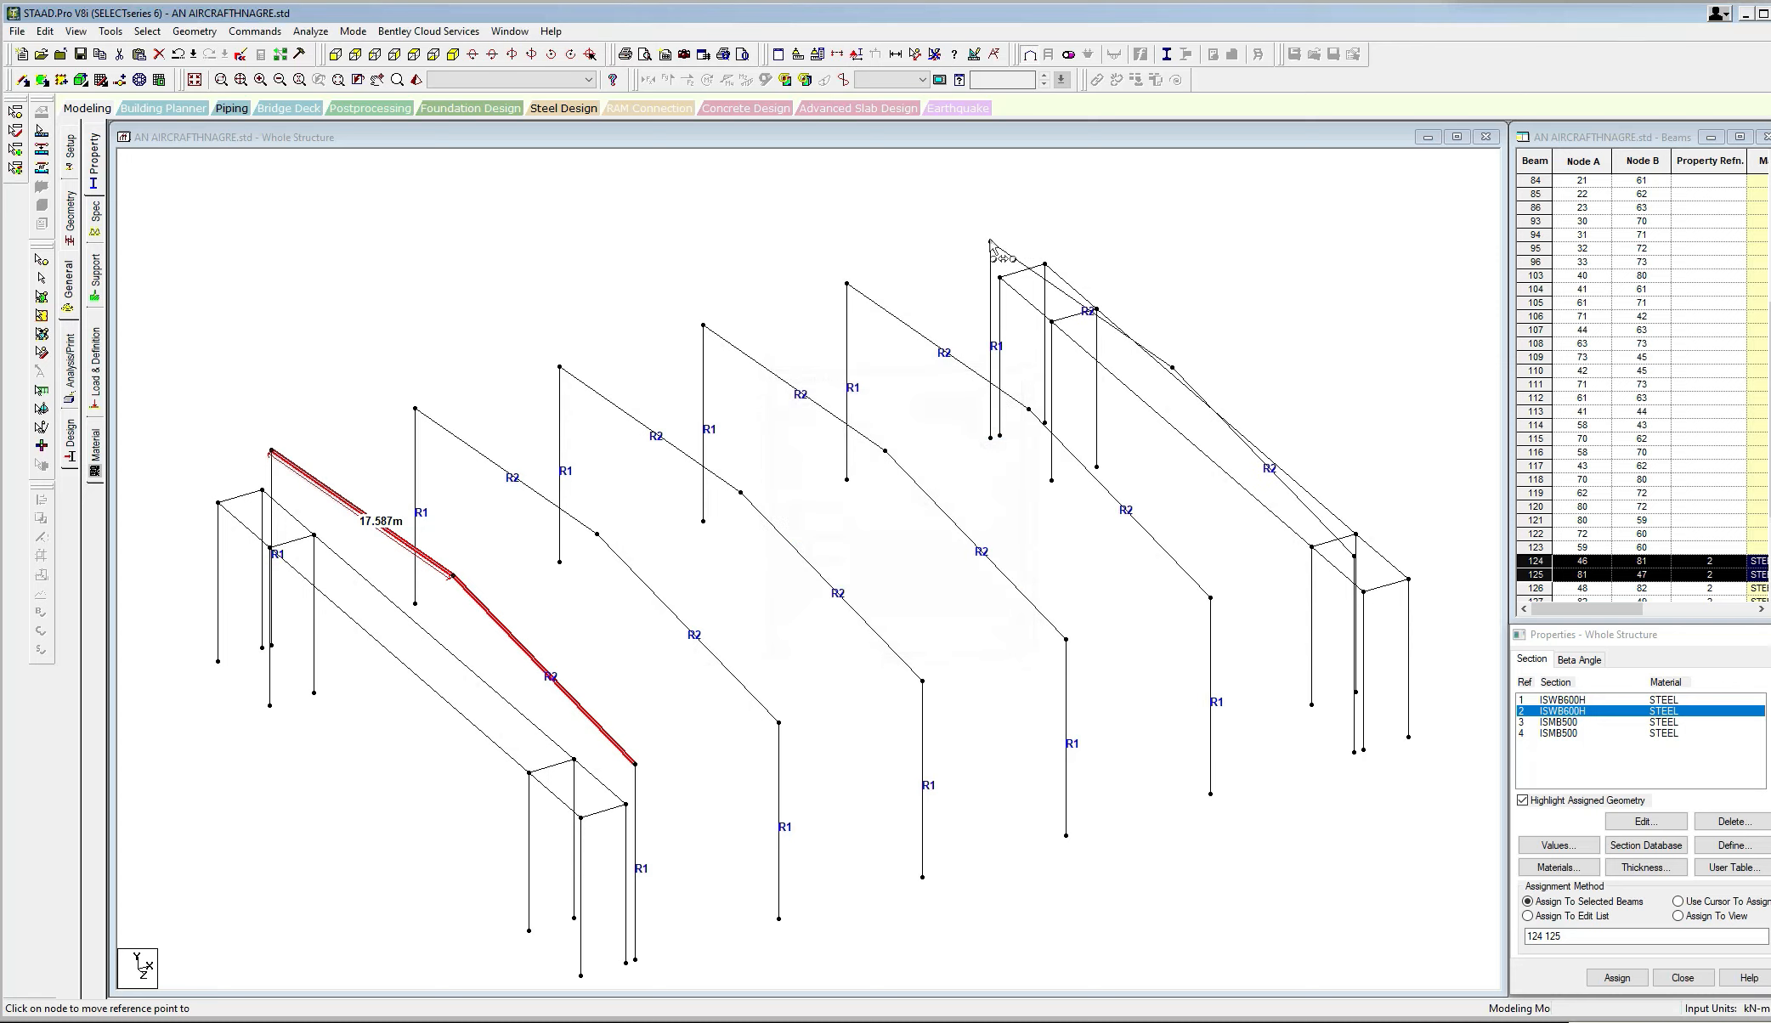
Assign section 3, ISMB500, to all sixteen columns of the two low four-beam end structures at either side of the main frames.
{"action": "middle_click_drag", "start_coordinate": [955, 407], "coordinate": [972, 373]}
{"action": "middle_click_drag", "start_coordinate": [863, 517], "coordinate": [927, 544]}
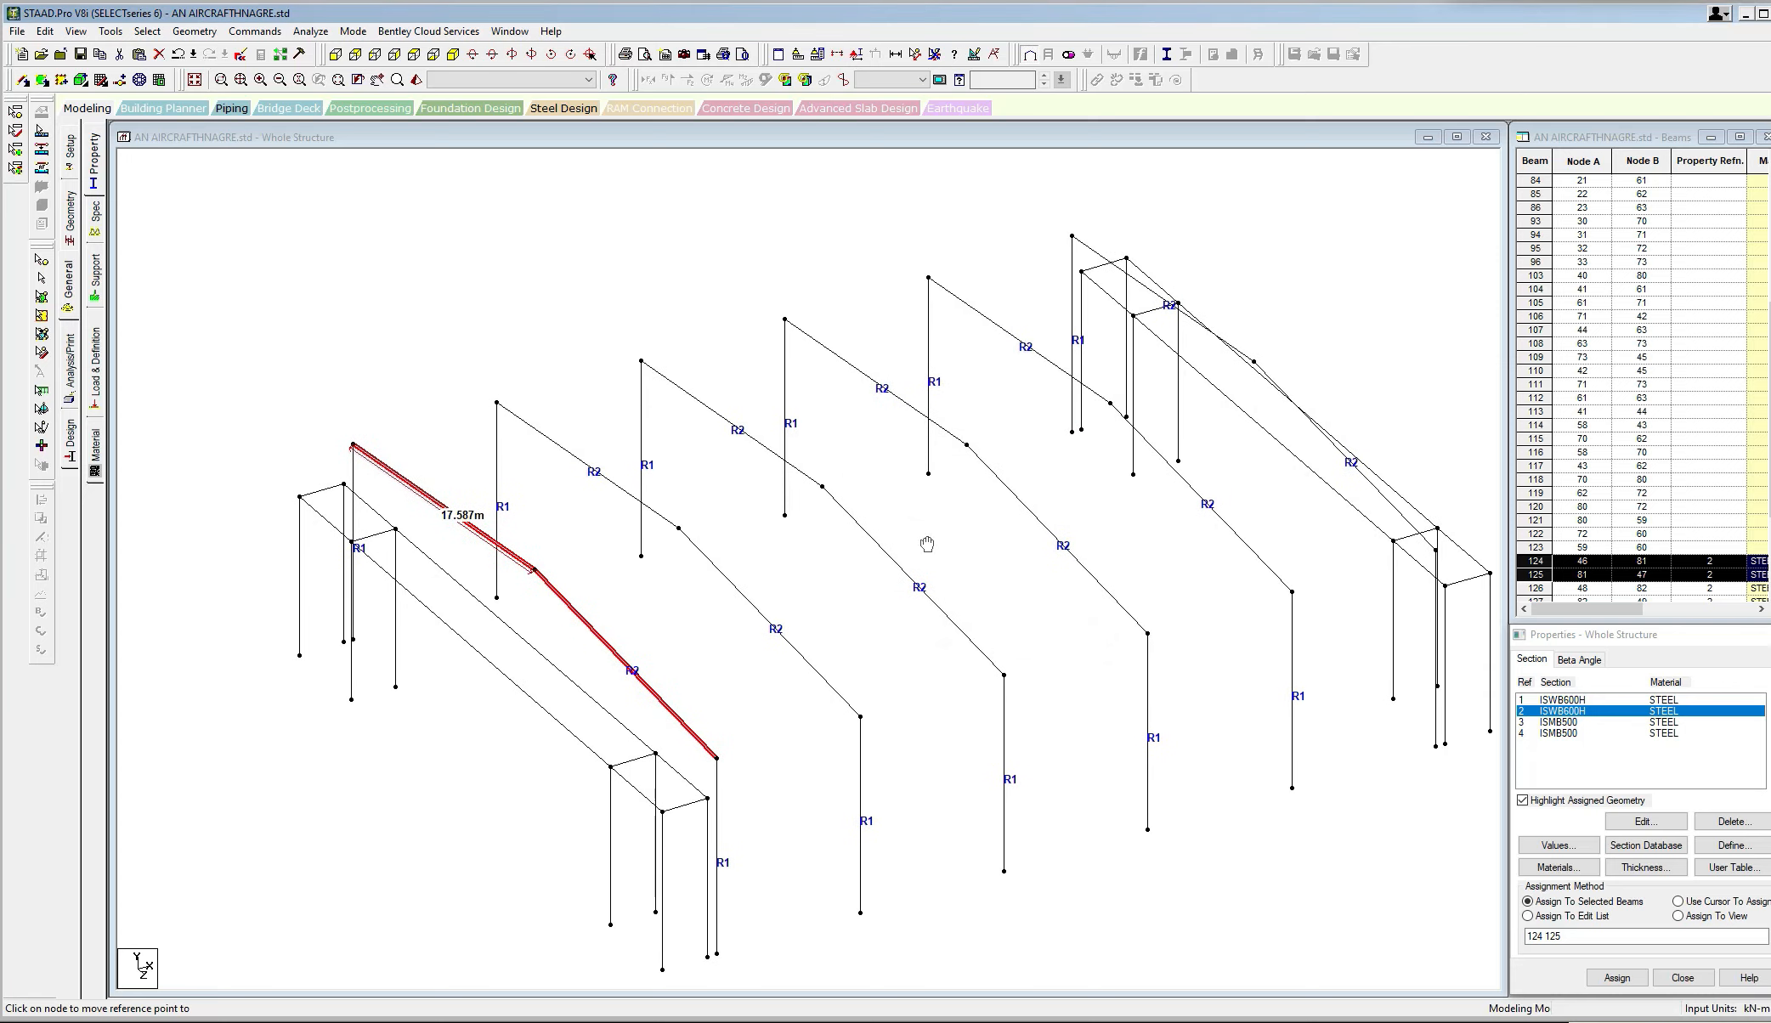
{"action": "left_click", "coordinate": [1555, 723]}
{"action": "middle_click_drag", "start_coordinate": [1043, 803], "coordinate": [1061, 740]}
{"action": "scroll", "coordinate": [619, 866], "scroll_direction": "up", "scroll_amount": 1}
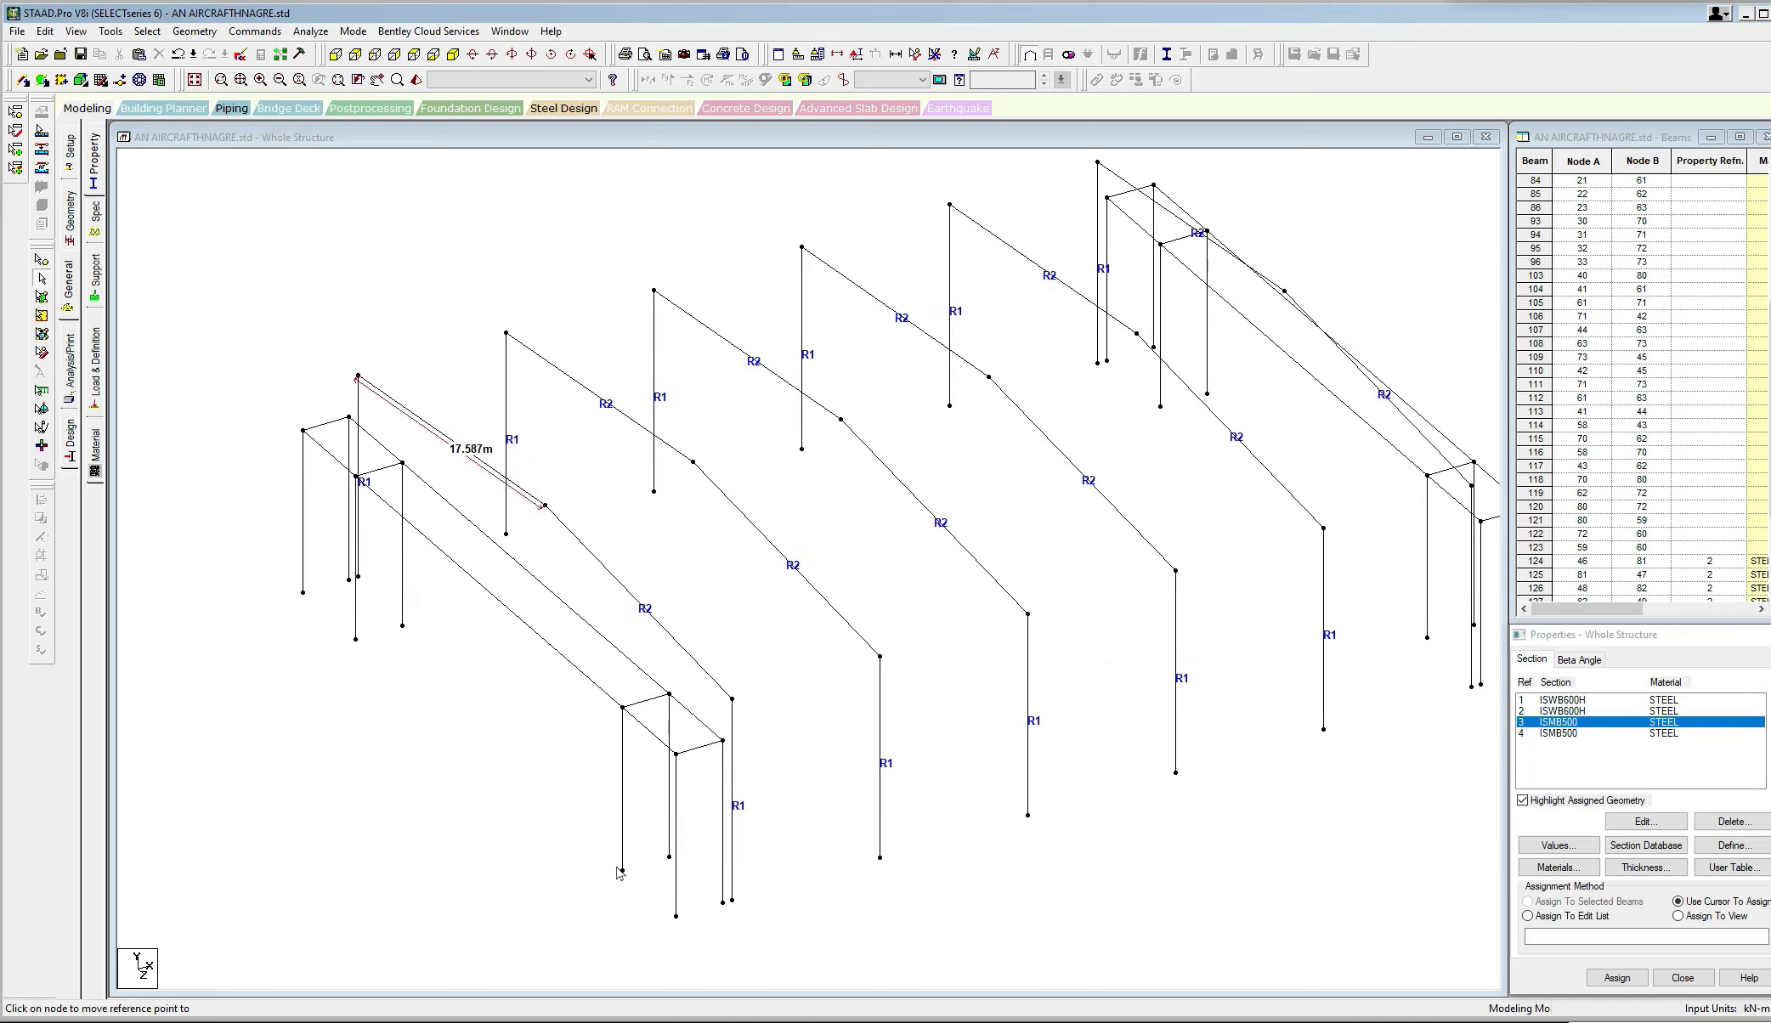
{"action": "left_click", "coordinate": [677, 860]}
{"action": "left_click", "coordinate": [723, 856], "text": "ctrl"}
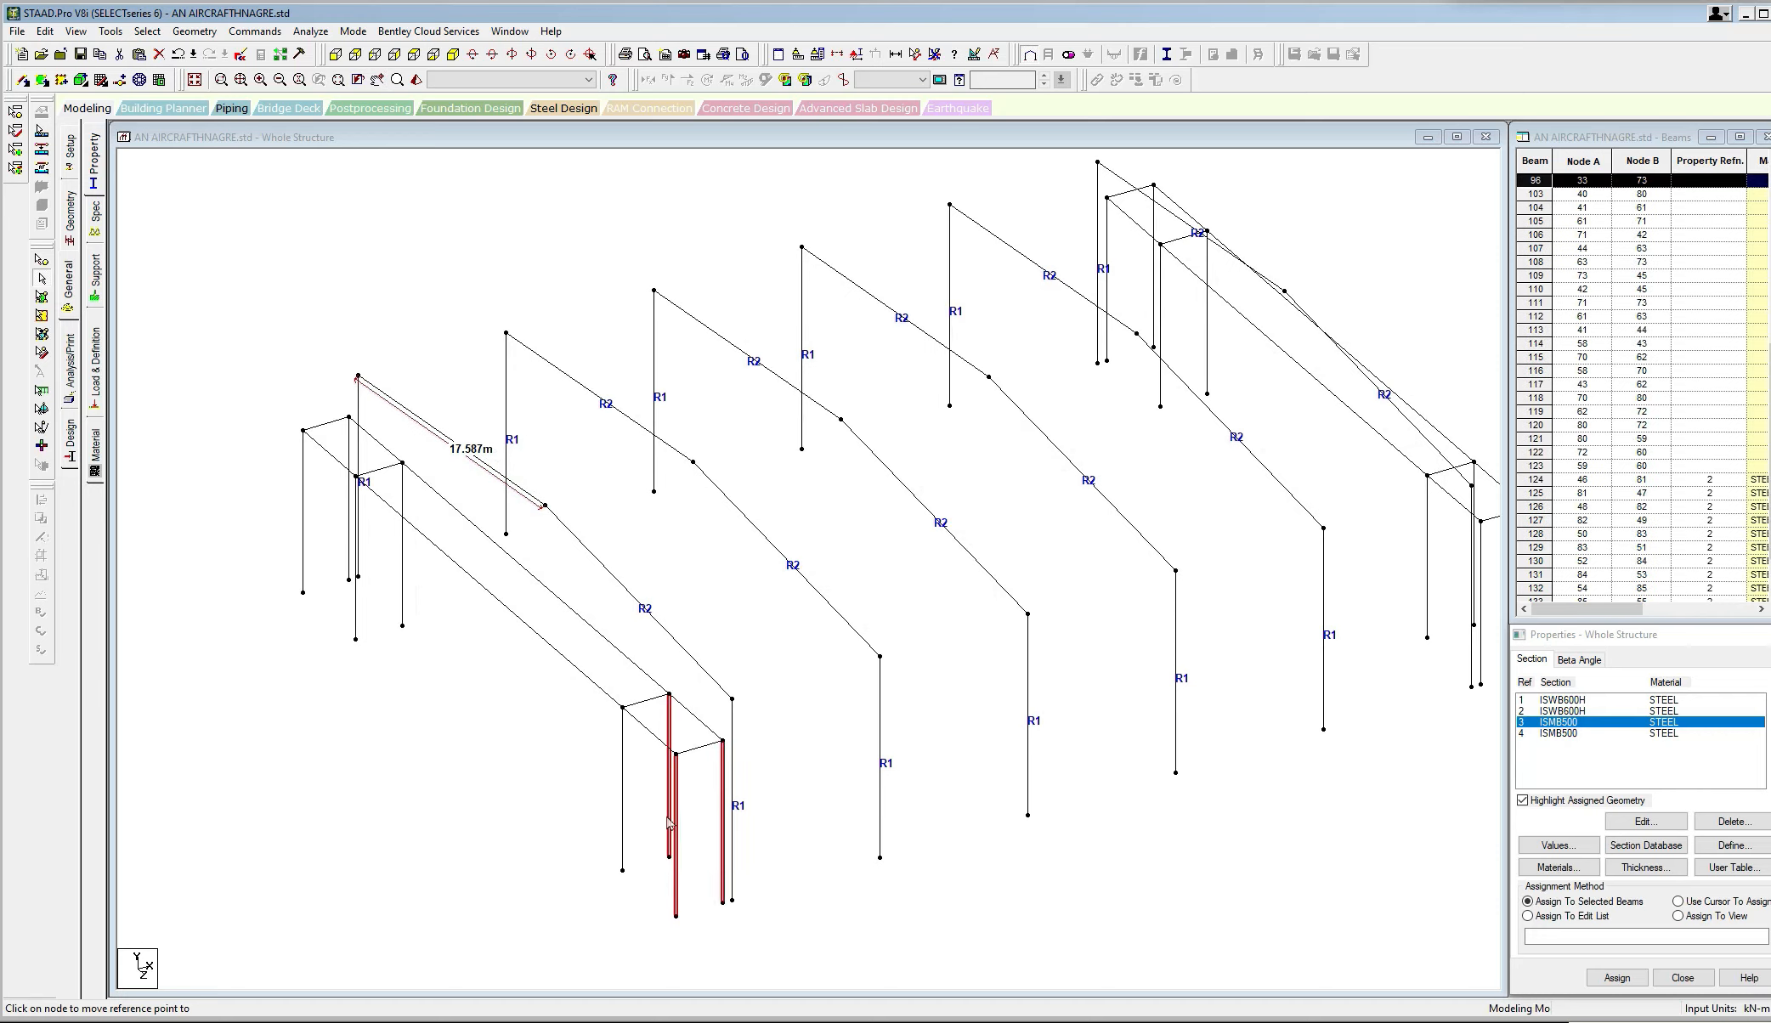
{"action": "left_click", "coordinate": [626, 820], "text": "ctrl"}
{"action": "left_click", "coordinate": [402, 614], "text": "ctrl"}
{"action": "left_click", "coordinate": [357, 610], "text": "ctrl"}
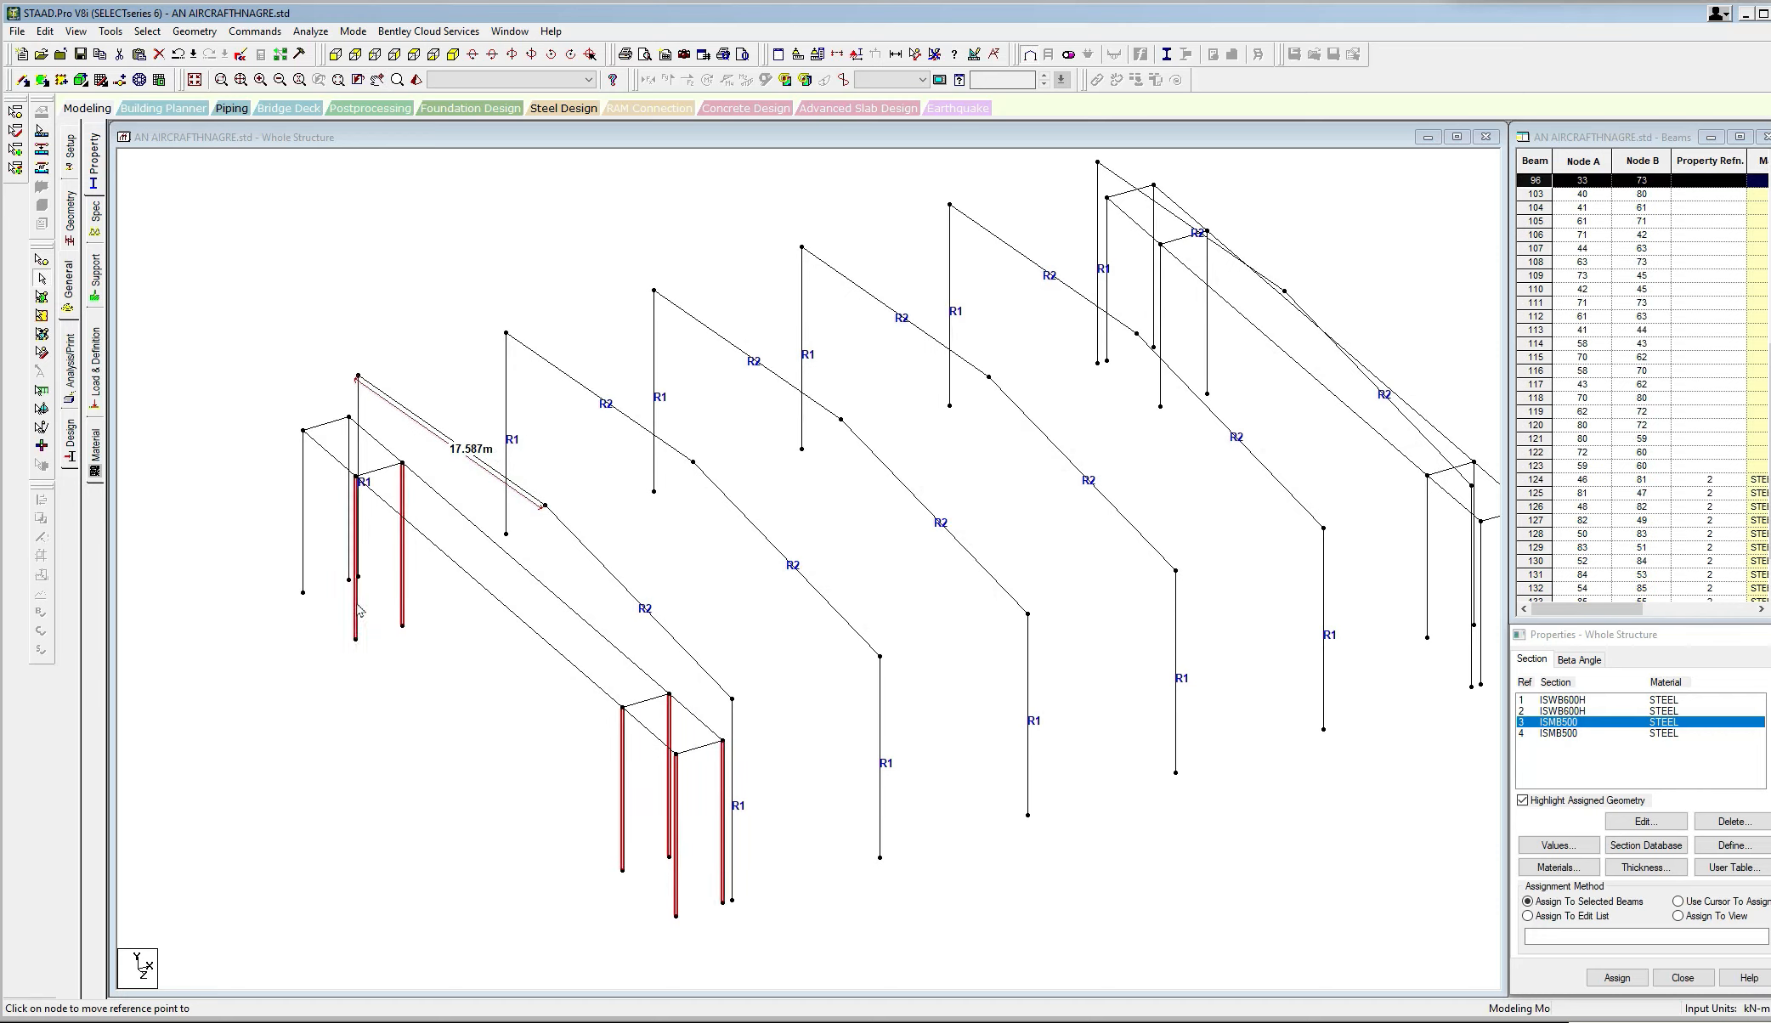
{"action": "left_click", "coordinate": [348, 560], "text": "ctrl"}
{"action": "left_click", "coordinate": [306, 542], "text": "ctrl"}
{"action": "middle_click_drag", "start_coordinate": [1074, 690], "coordinate": [763, 769]}
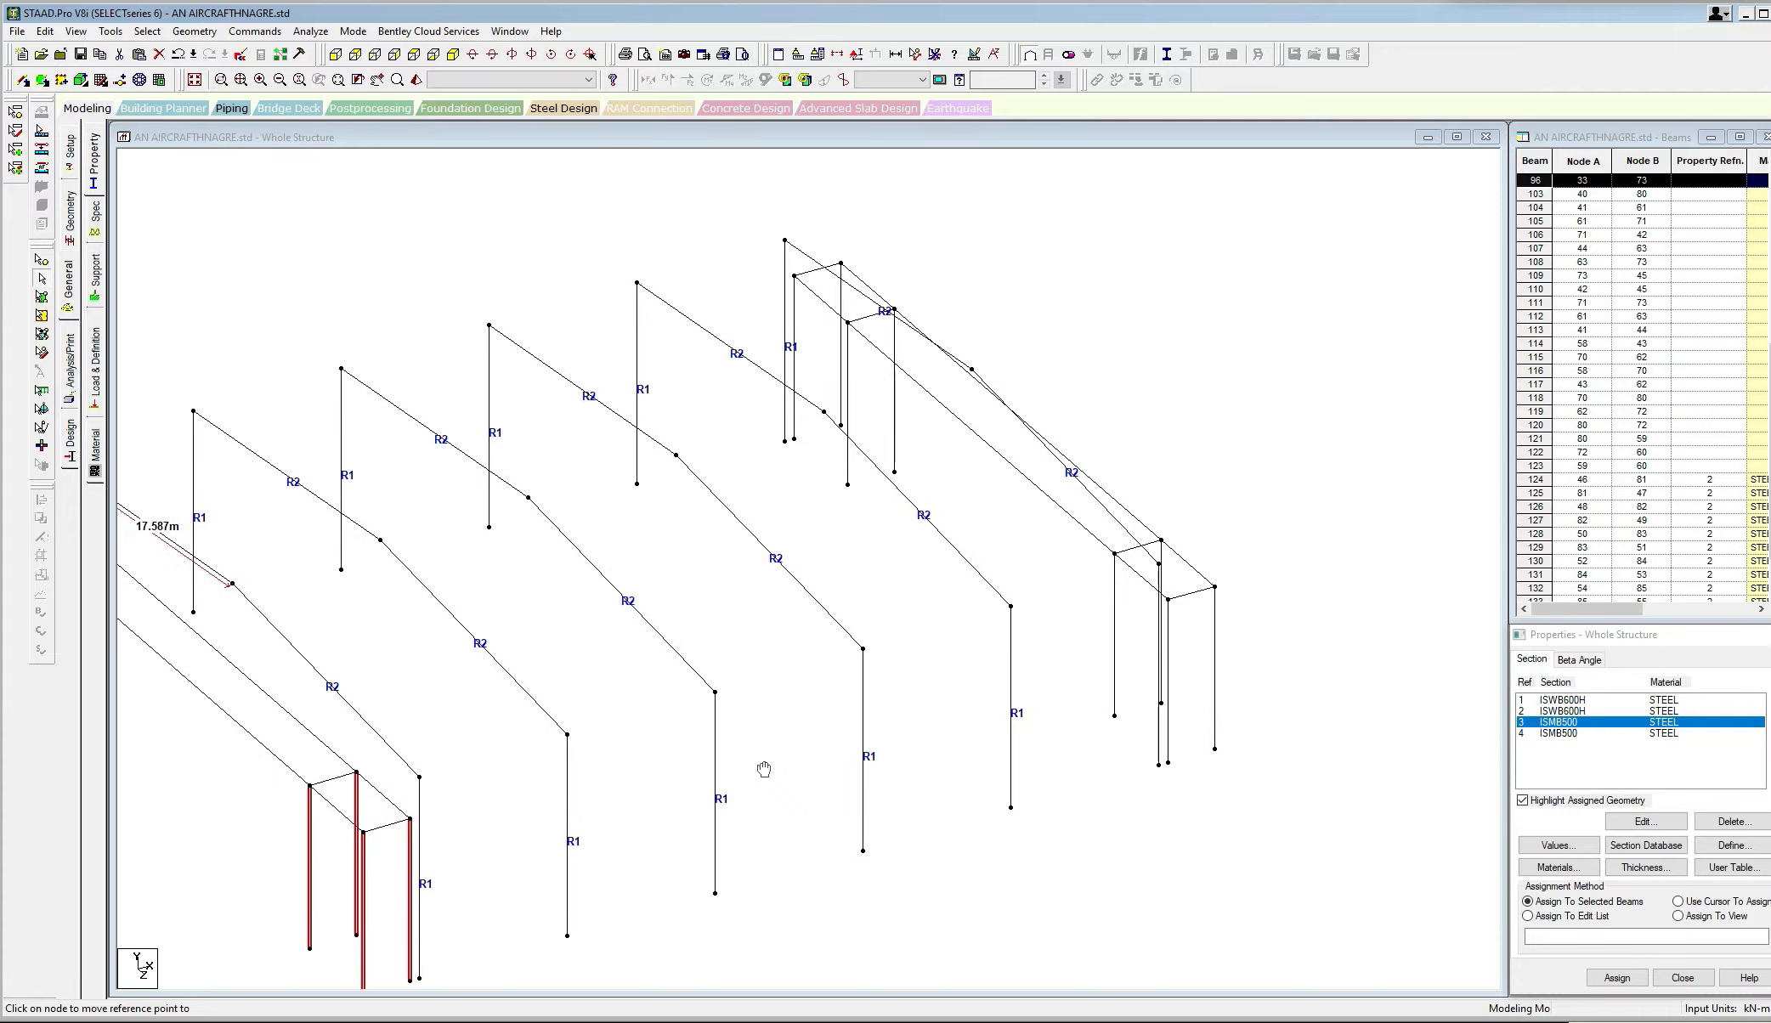
{"action": "left_click", "coordinate": [1170, 717], "text": "ctrl"}
{"action": "left_click", "coordinate": [1216, 701], "text": "ctrl"}
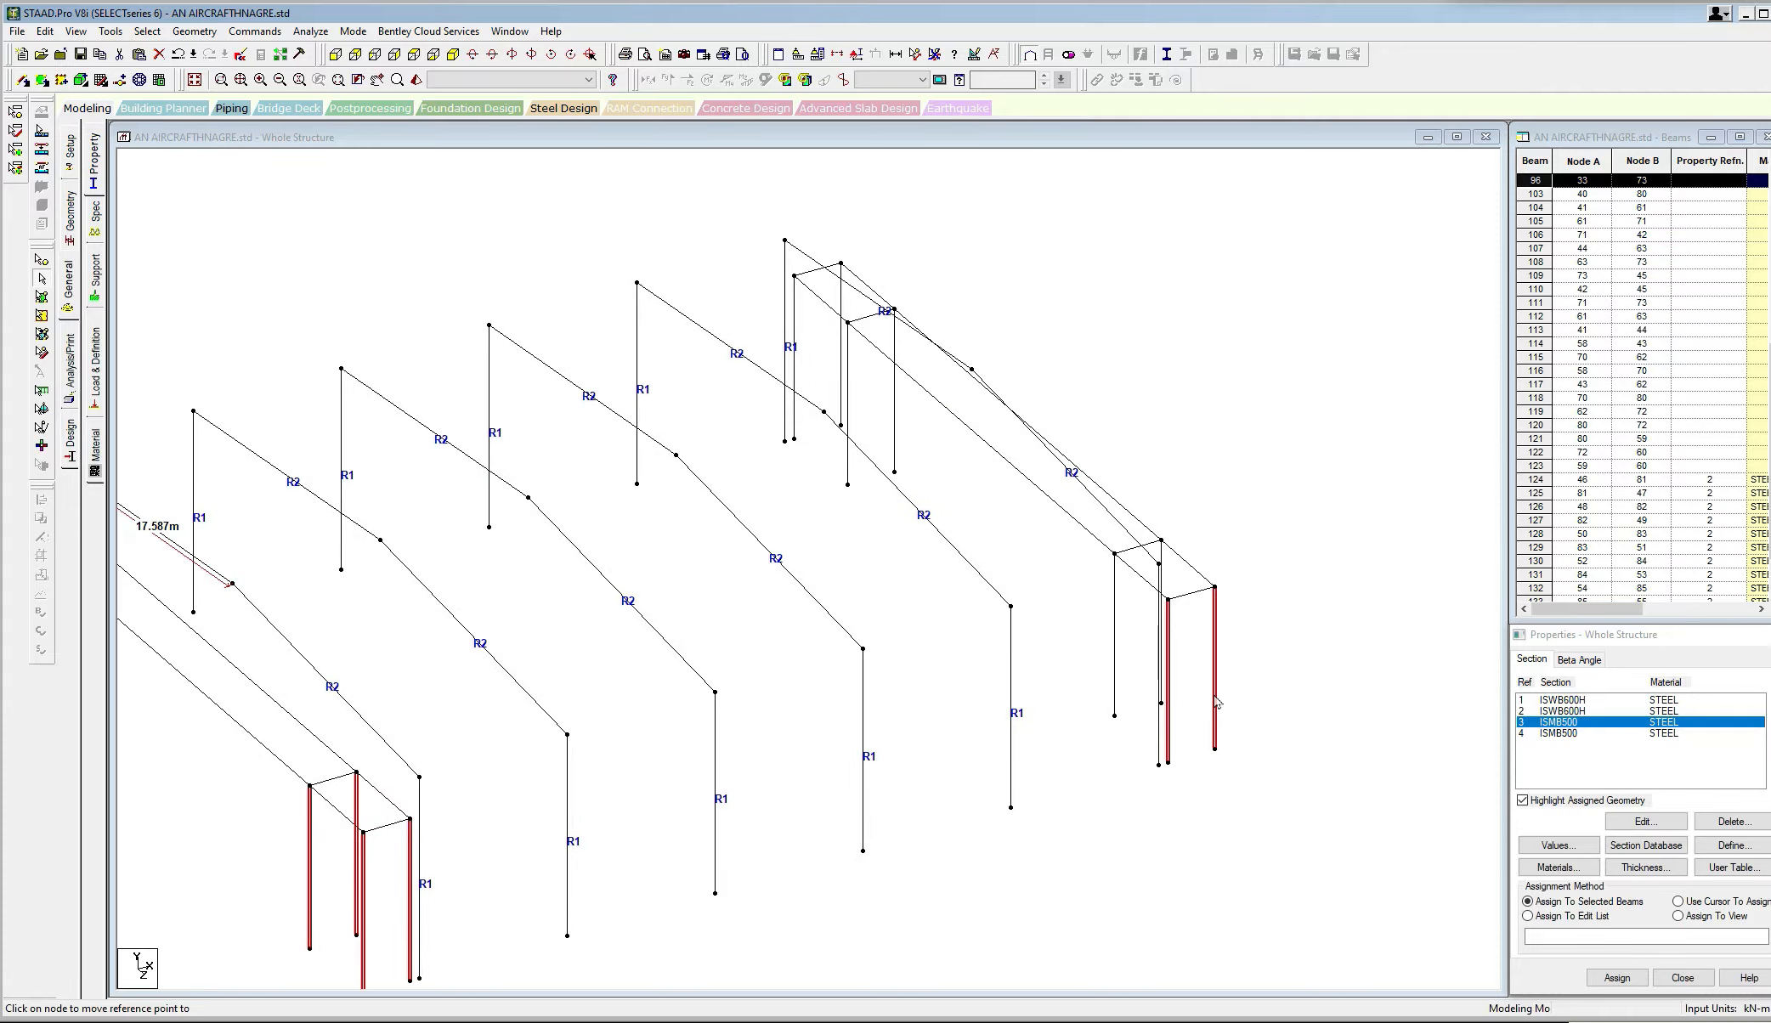
{"action": "left_click", "coordinate": [1114, 650], "text": "ctrl"}
{"action": "left_click", "coordinate": [1161, 571], "text": "ctrl"}
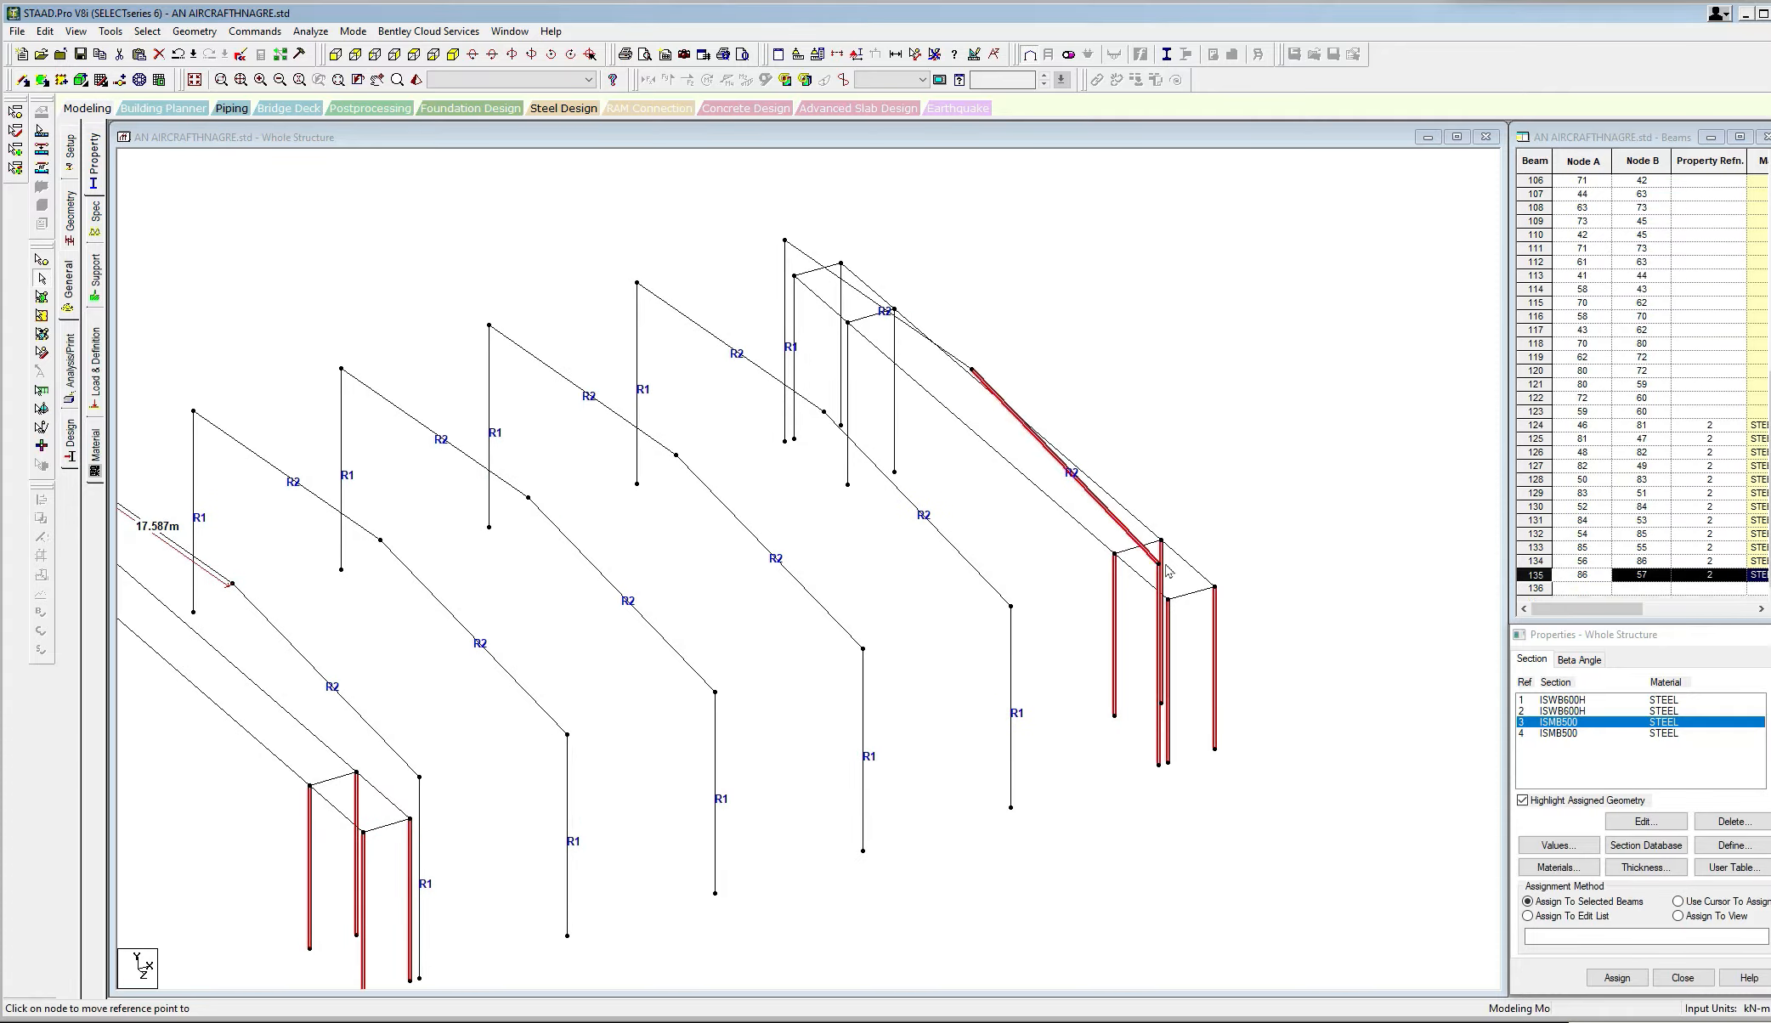
{"action": "left_click", "coordinate": [897, 390], "text": "ctrl"}
{"action": "left_click", "coordinate": [850, 389], "text": "ctrl"}
{"action": "left_click", "coordinate": [796, 353], "text": "ctrl"}
{"action": "left_click", "coordinate": [838, 348], "text": "ctrl"}
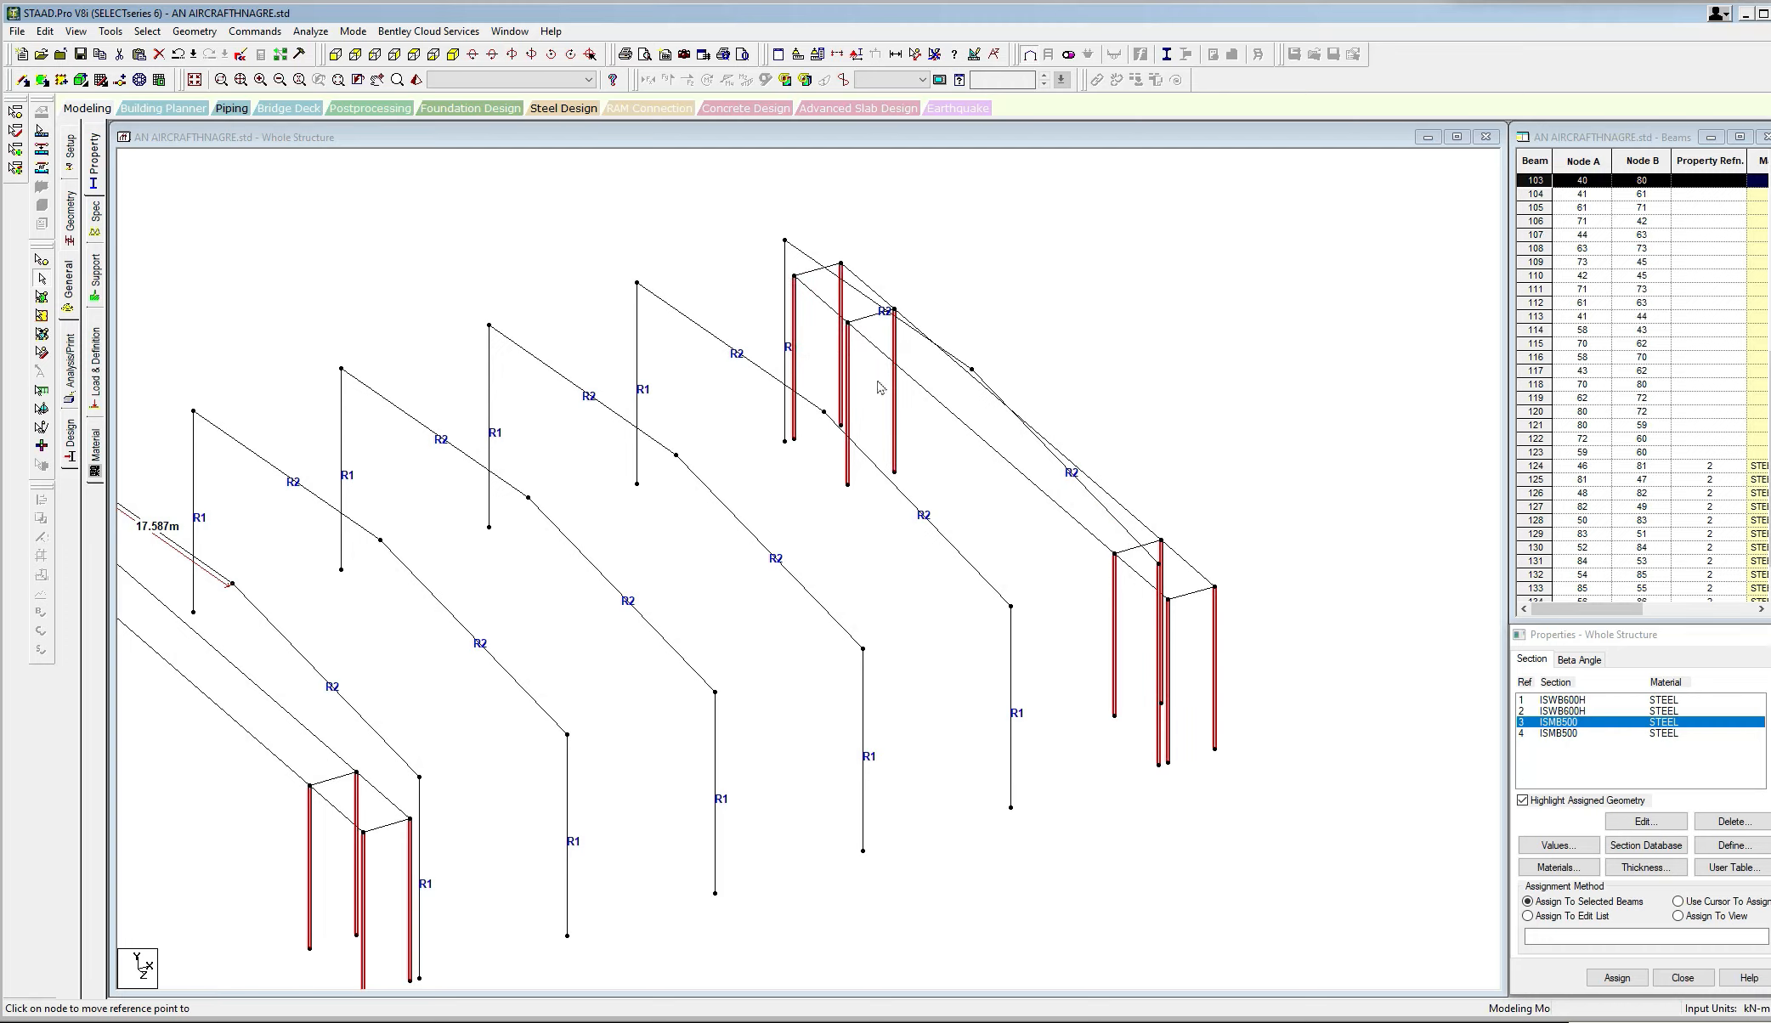
{"action": "middle_click_drag", "start_coordinate": [876, 382], "coordinate": [958, 364]}
{"action": "scroll", "coordinate": [959, 363], "scroll_direction": "down", "scroll_amount": 3}
{"action": "left_click", "coordinate": [1617, 977]}
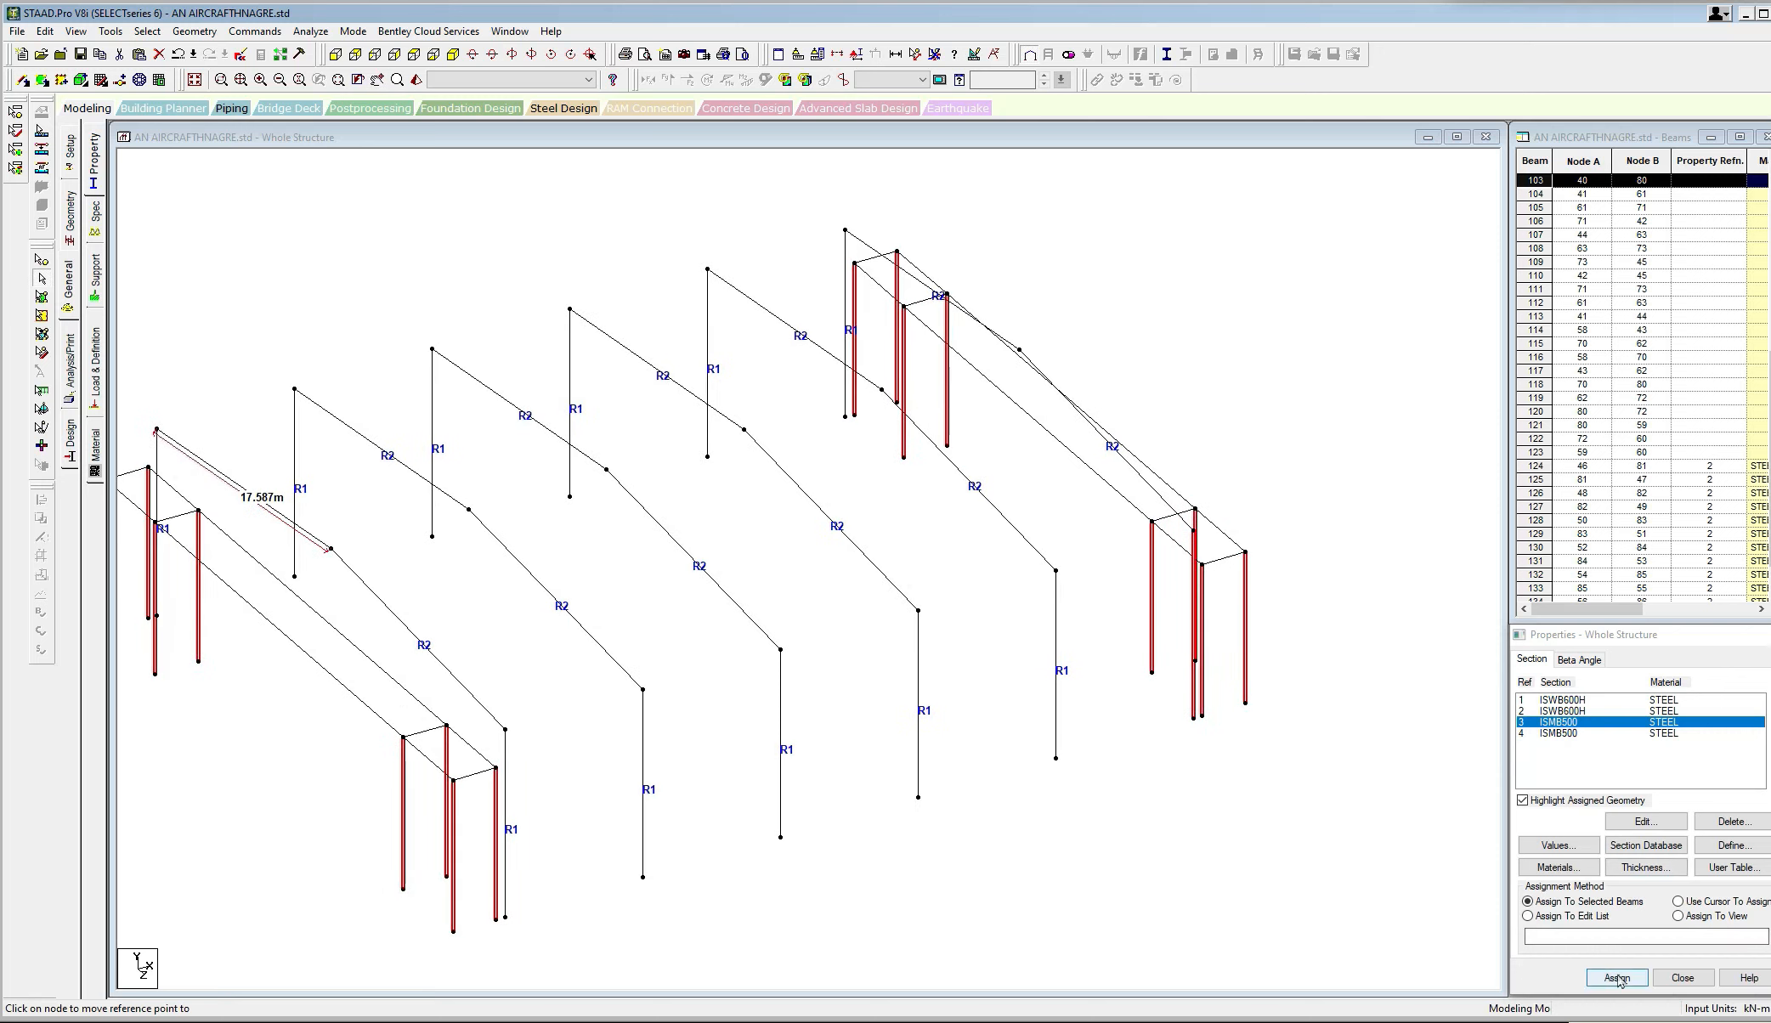
{"action": "left_click", "coordinate": [1664, 857]}
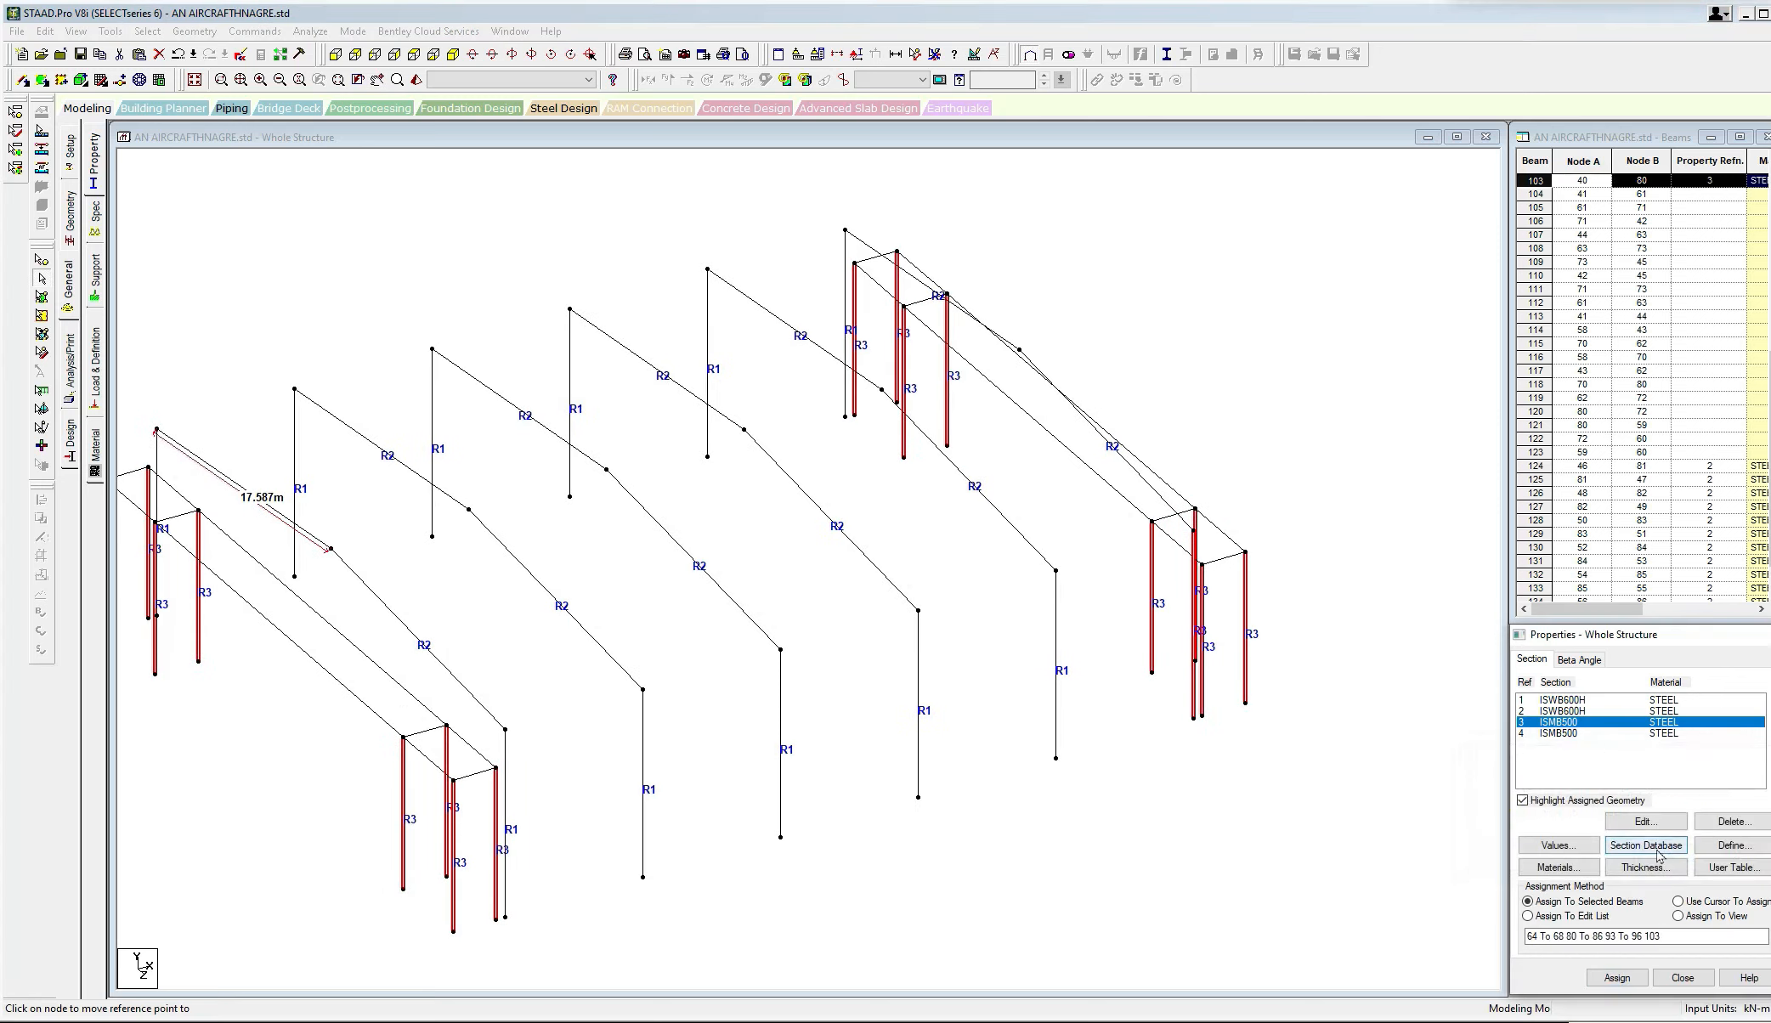
Assign section 4, ISMB500, to all the long parallel top beams of both end structures, including their short end segments.
{"action": "left_click", "coordinate": [1542, 735]}
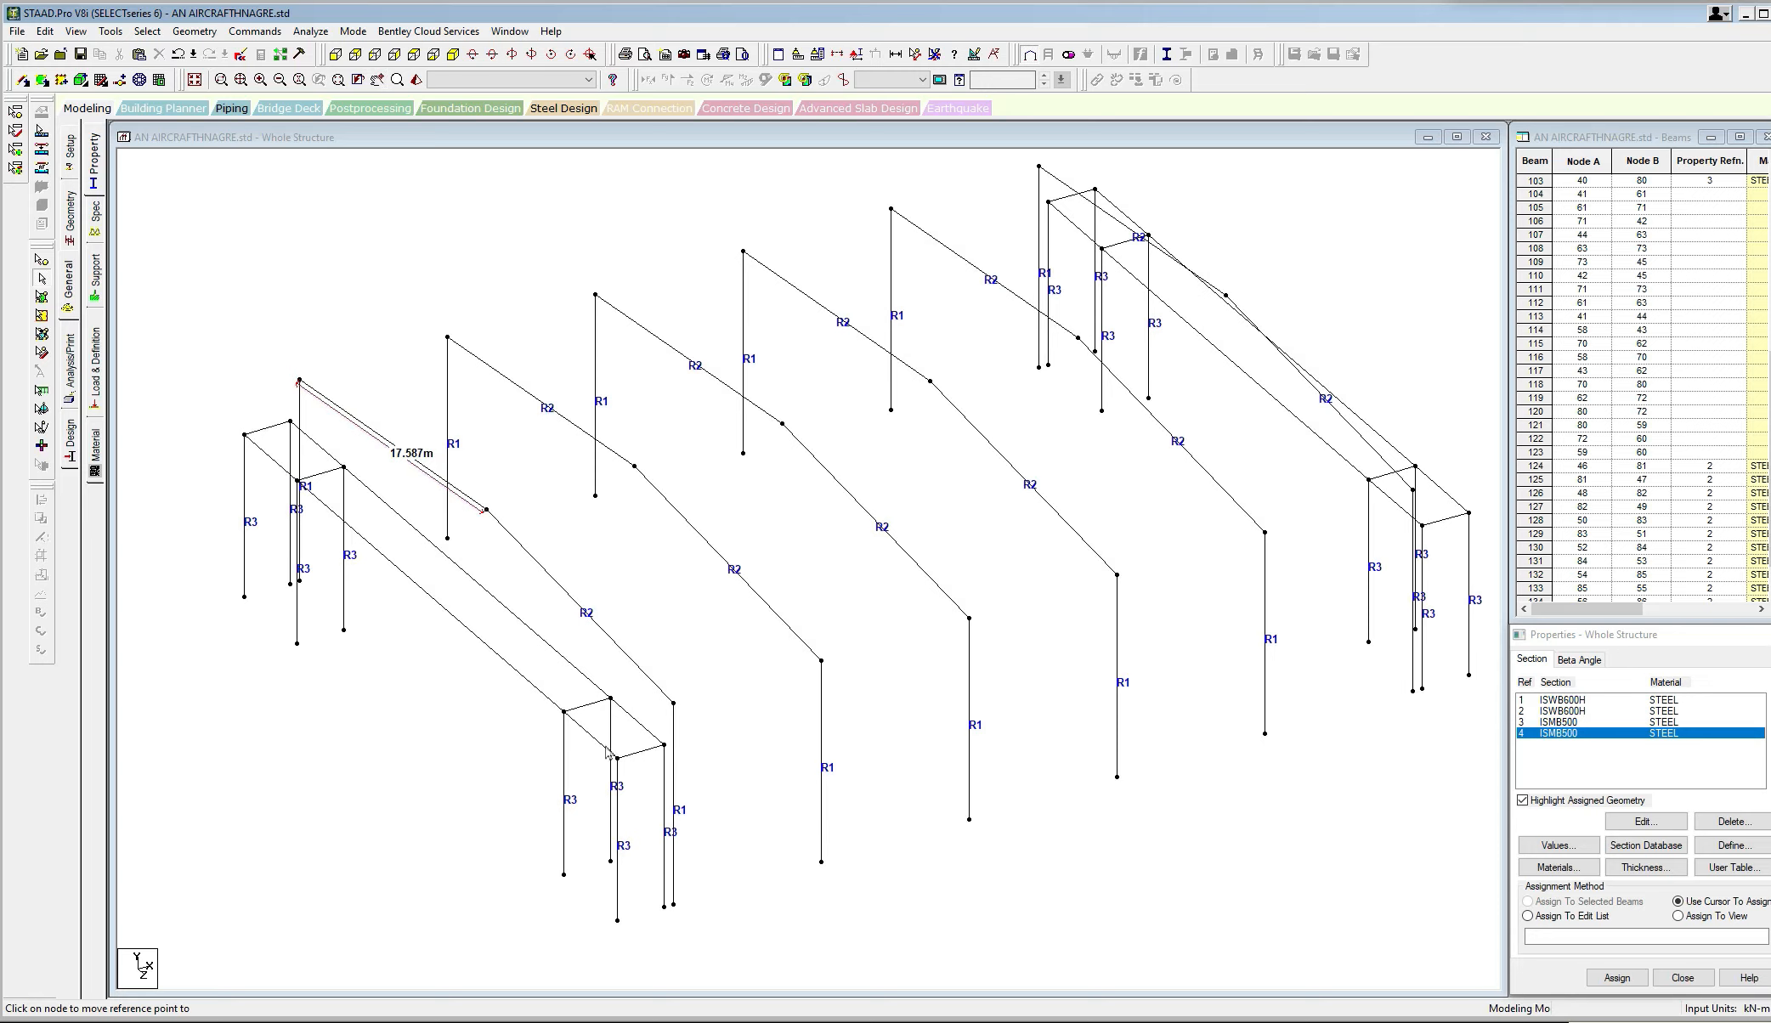
{"action": "left_click", "coordinate": [606, 749]}
{"action": "left_click", "coordinate": [633, 722], "text": "ctrl"}
{"action": "left_click", "coordinate": [592, 704], "text": "ctrl"}
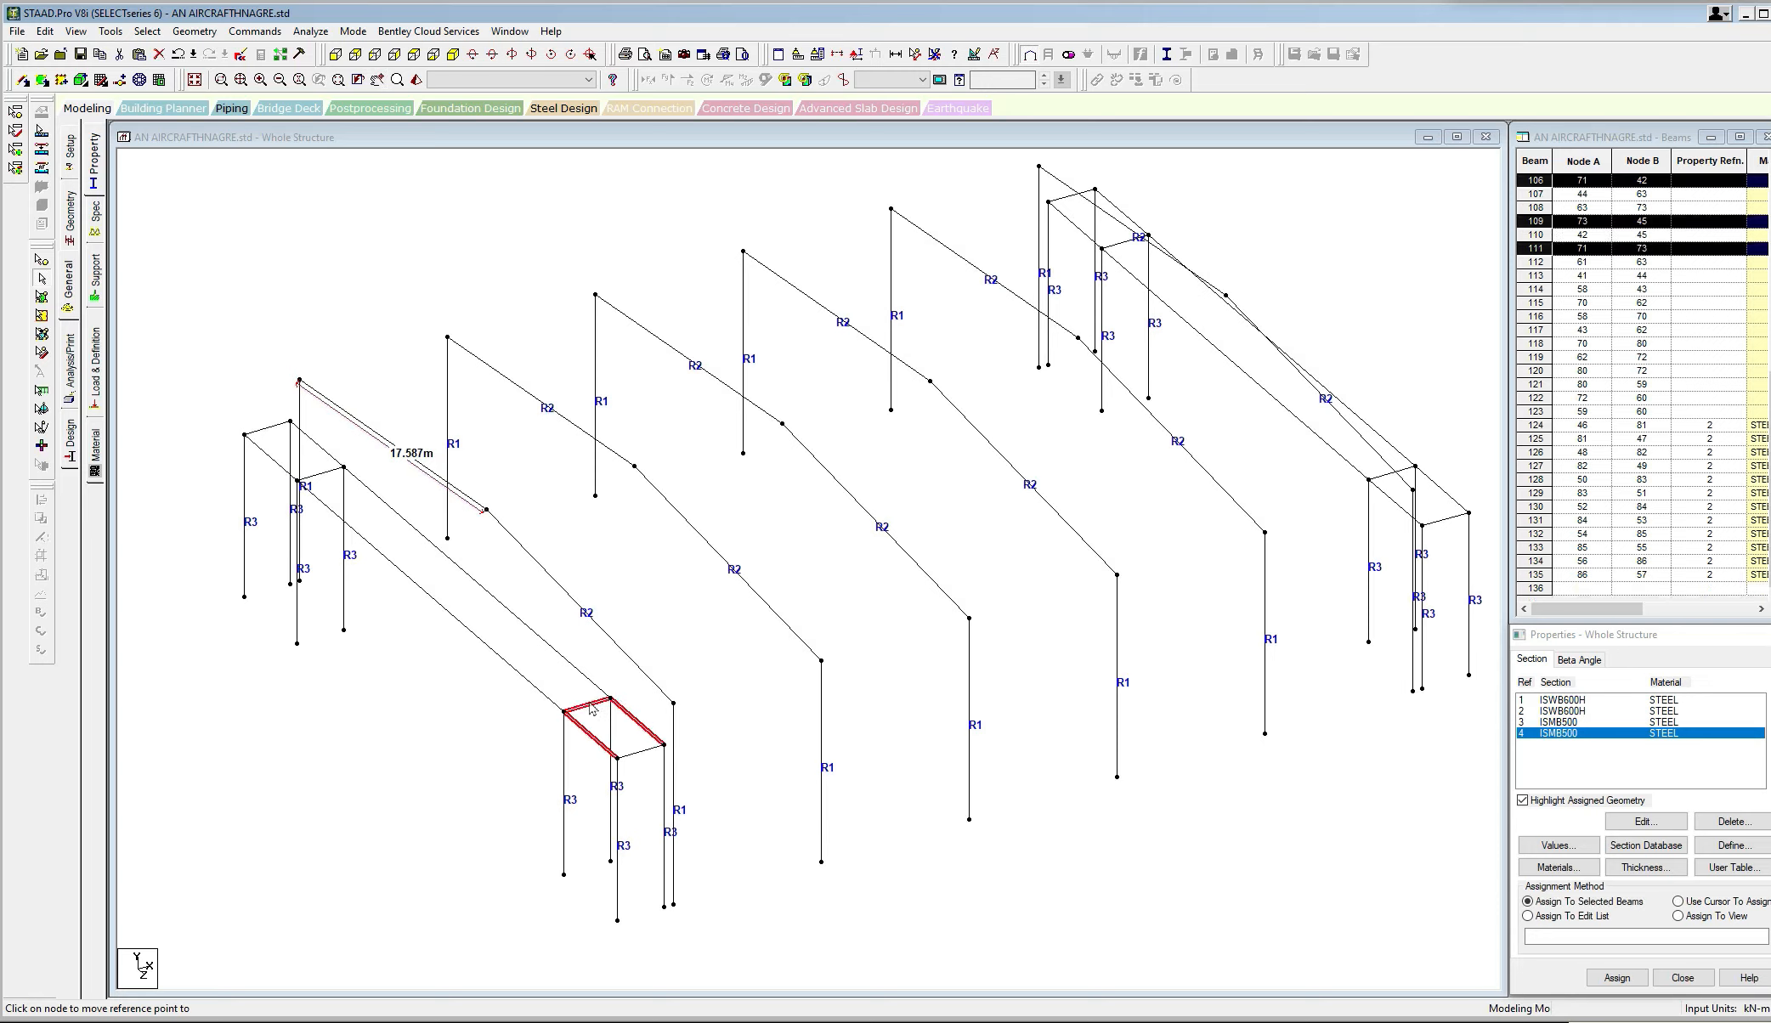
{"action": "left_click", "coordinate": [597, 704], "text": "ctrl"}
{"action": "left_click", "coordinate": [586, 680], "text": "ctrl"}
{"action": "left_click", "coordinate": [507, 663], "text": "ctrl"}
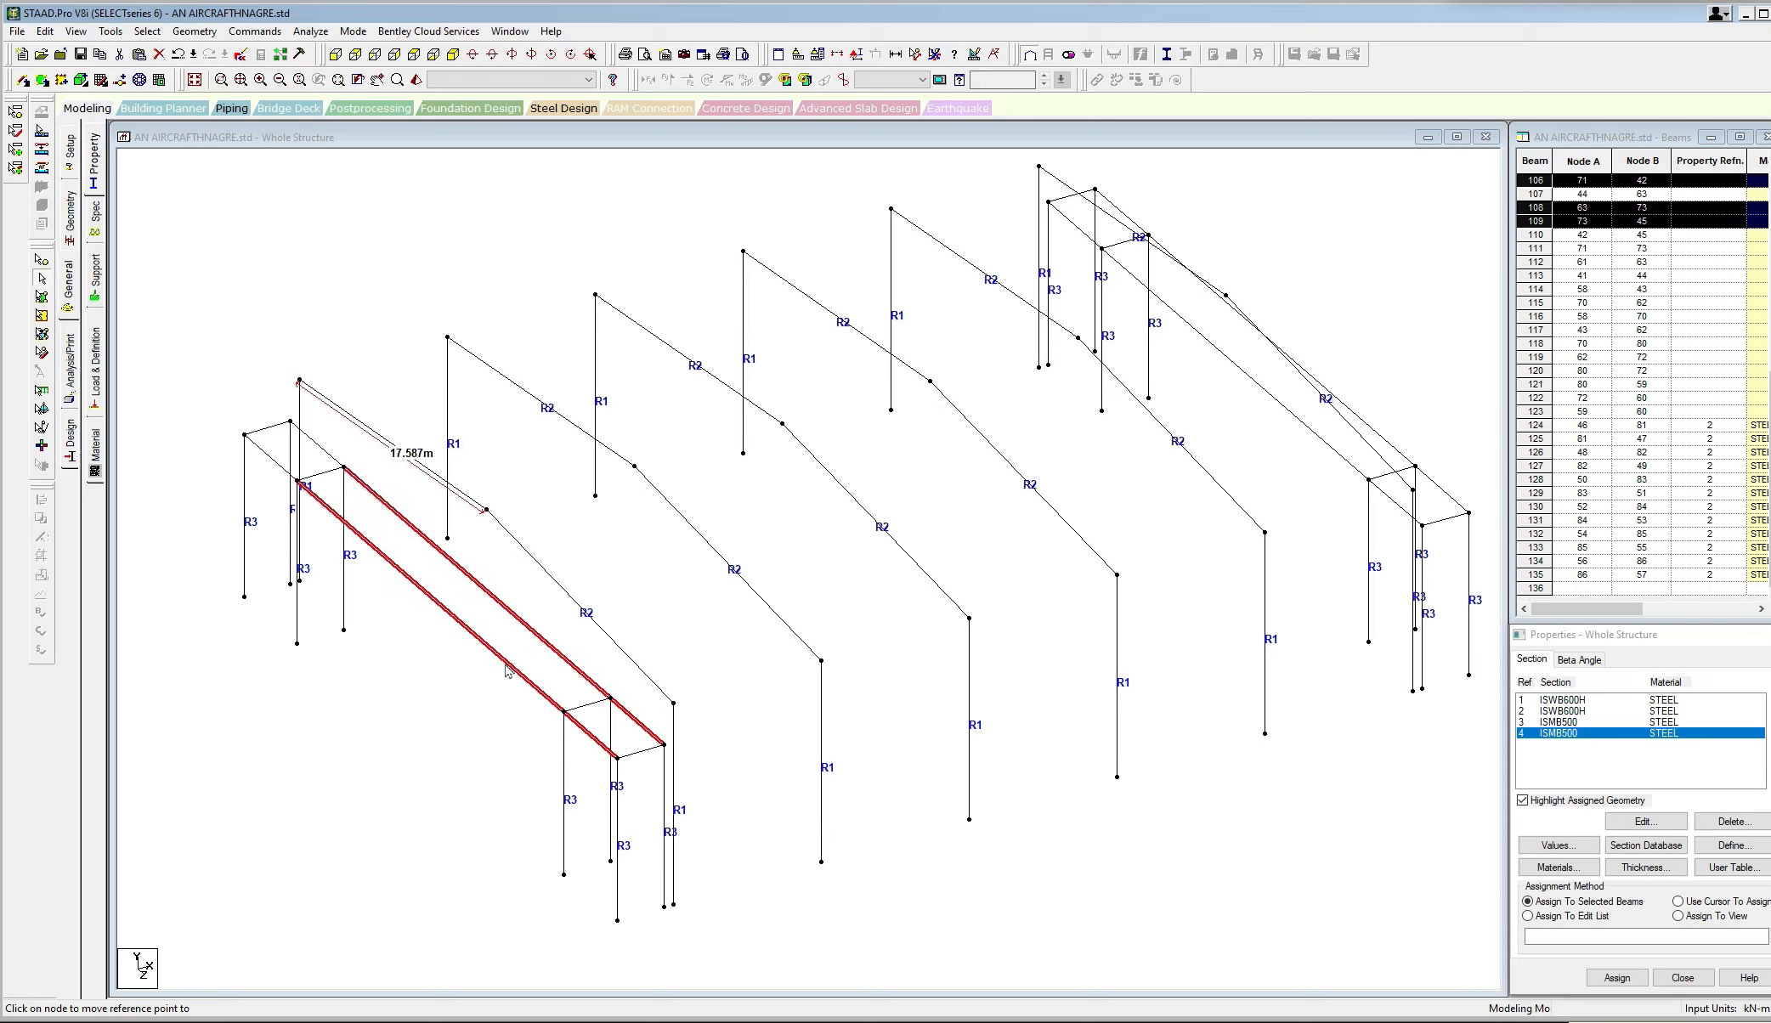
{"action": "left_click", "coordinate": [270, 461], "text": "ctrl"}
{"action": "left_click", "coordinate": [327, 455], "text": "ctrl"}
{"action": "middle_click_drag", "start_coordinate": [459, 459], "coordinate": [303, 537]}
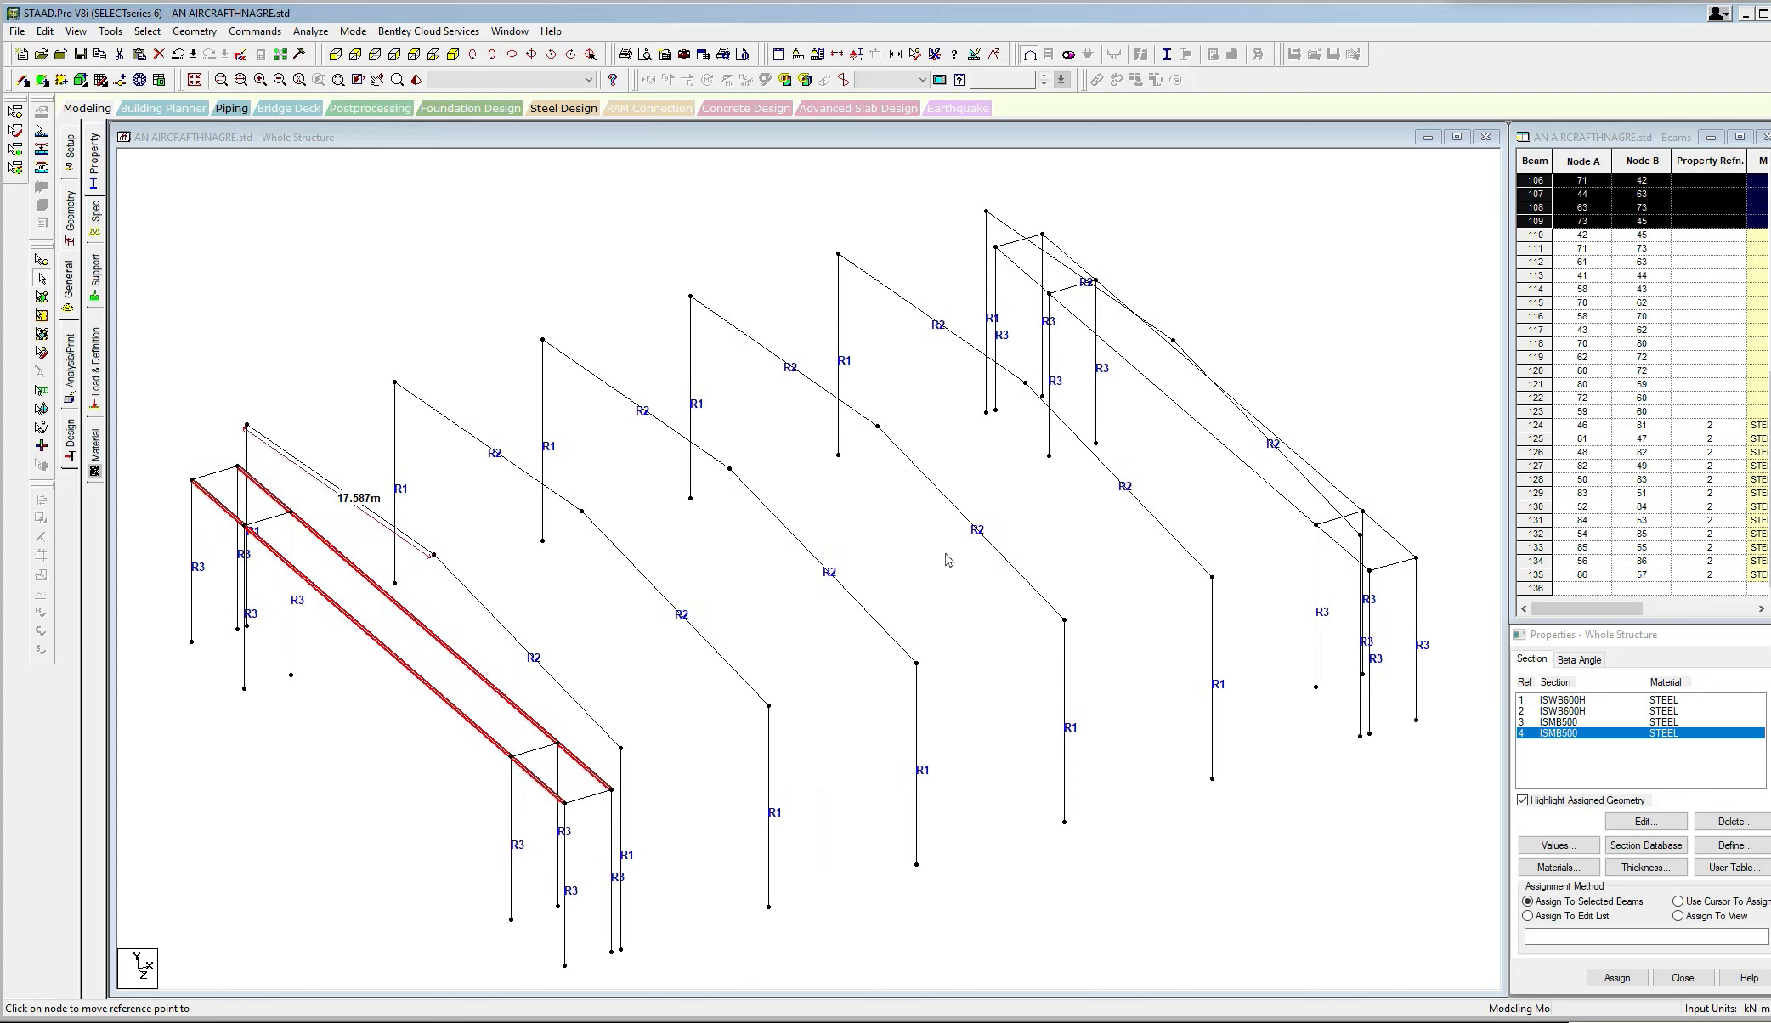
{"action": "left_click", "coordinate": [1252, 579], "text": "ctrl"}
{"action": "left_click", "coordinate": [1176, 521], "text": "ctrl"}
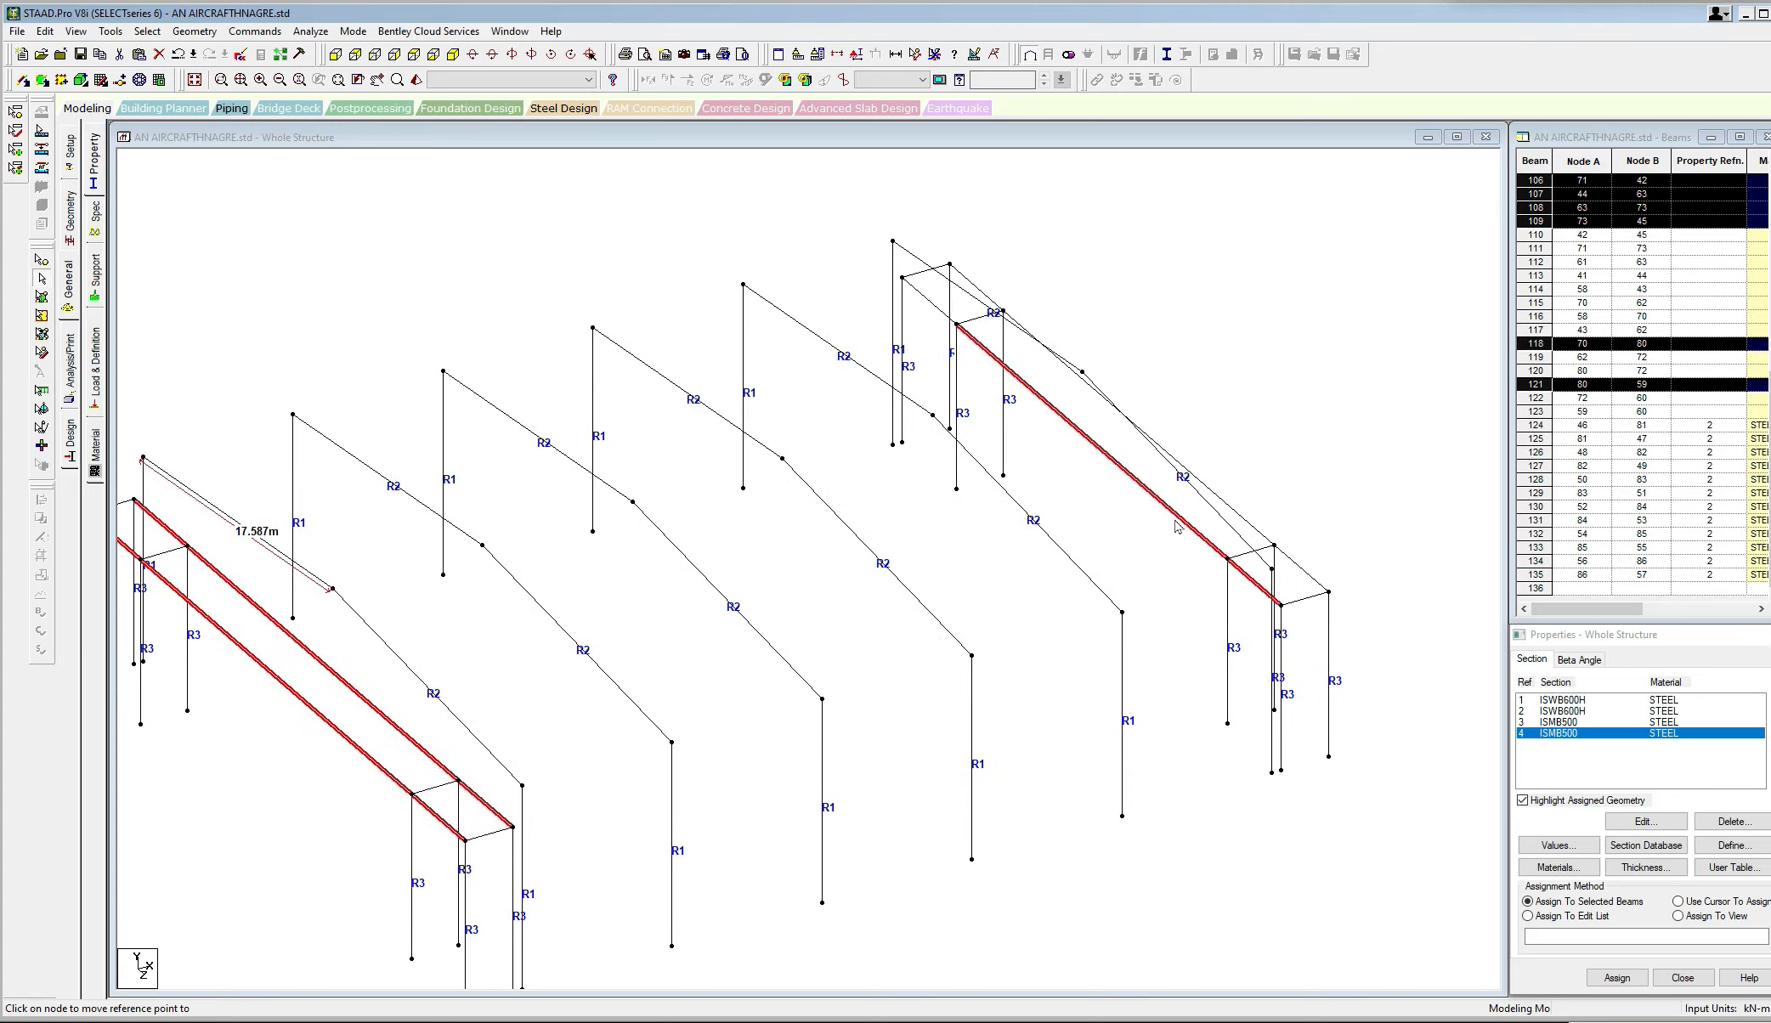
{"action": "left_click", "coordinate": [932, 304], "text": "ctrl"}
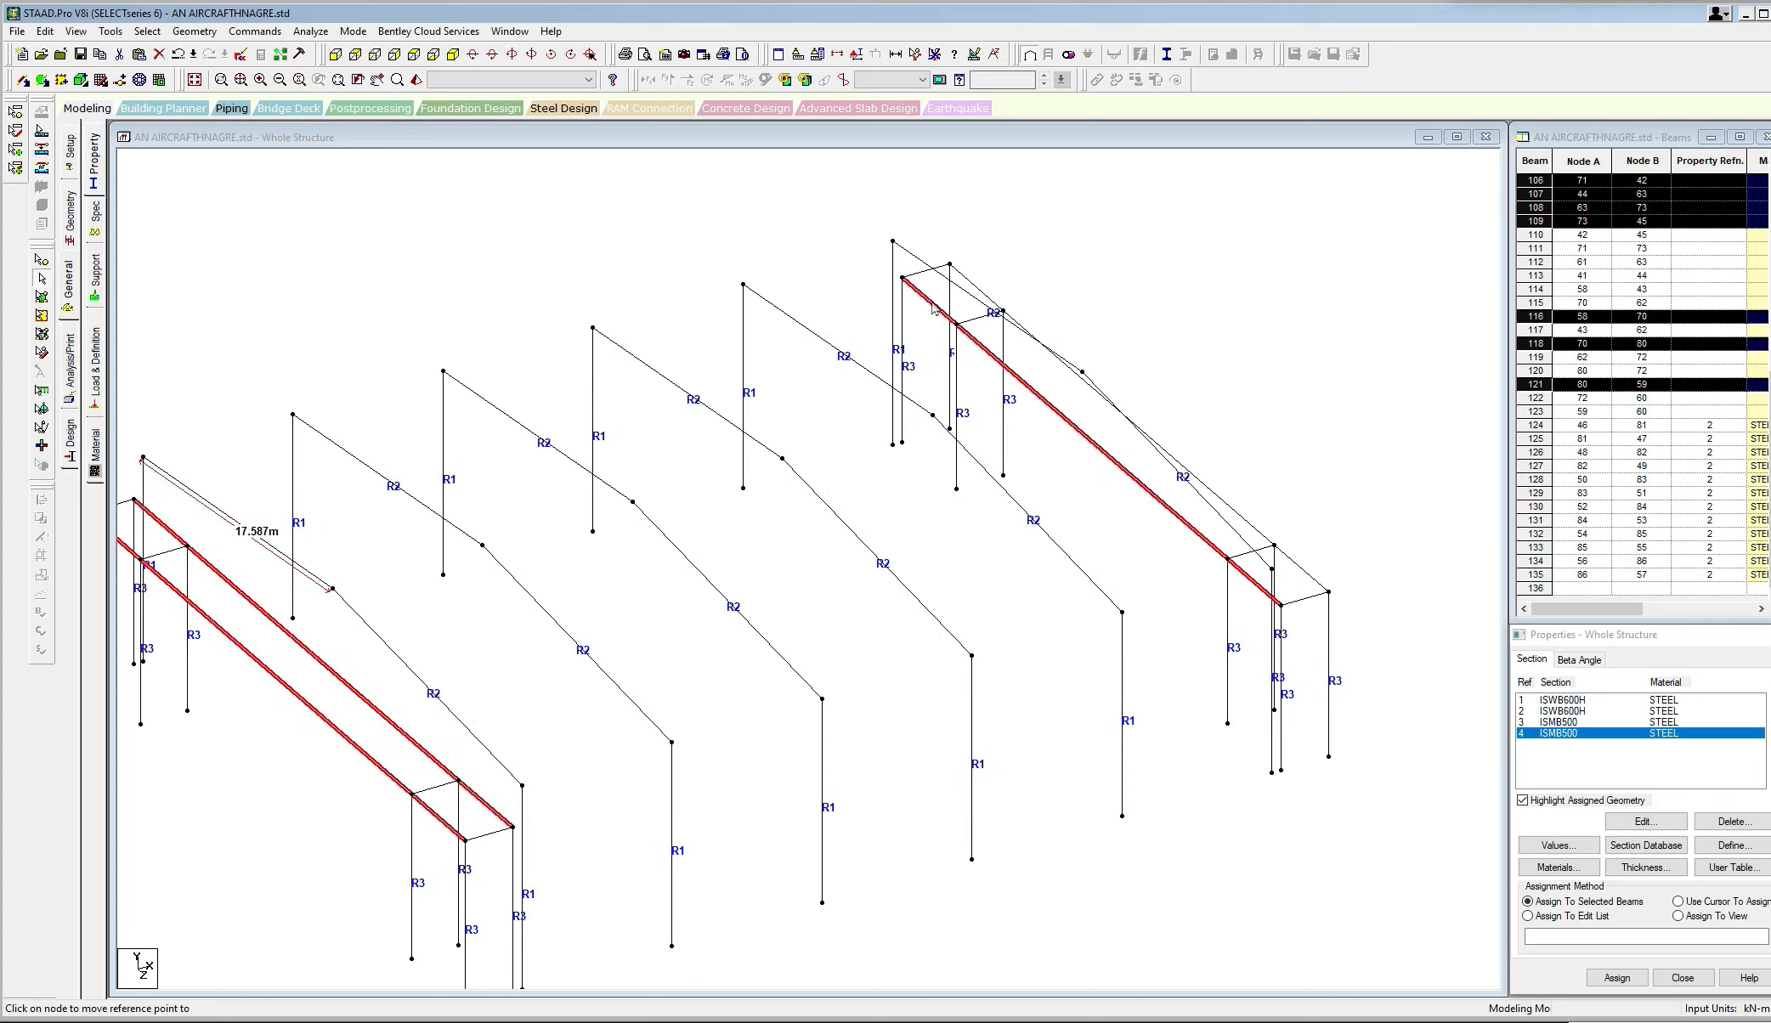
{"action": "left_click", "coordinate": [974, 284], "text": "ctrl"}
{"action": "left_click", "coordinate": [1219, 500], "text": "ctrl"}
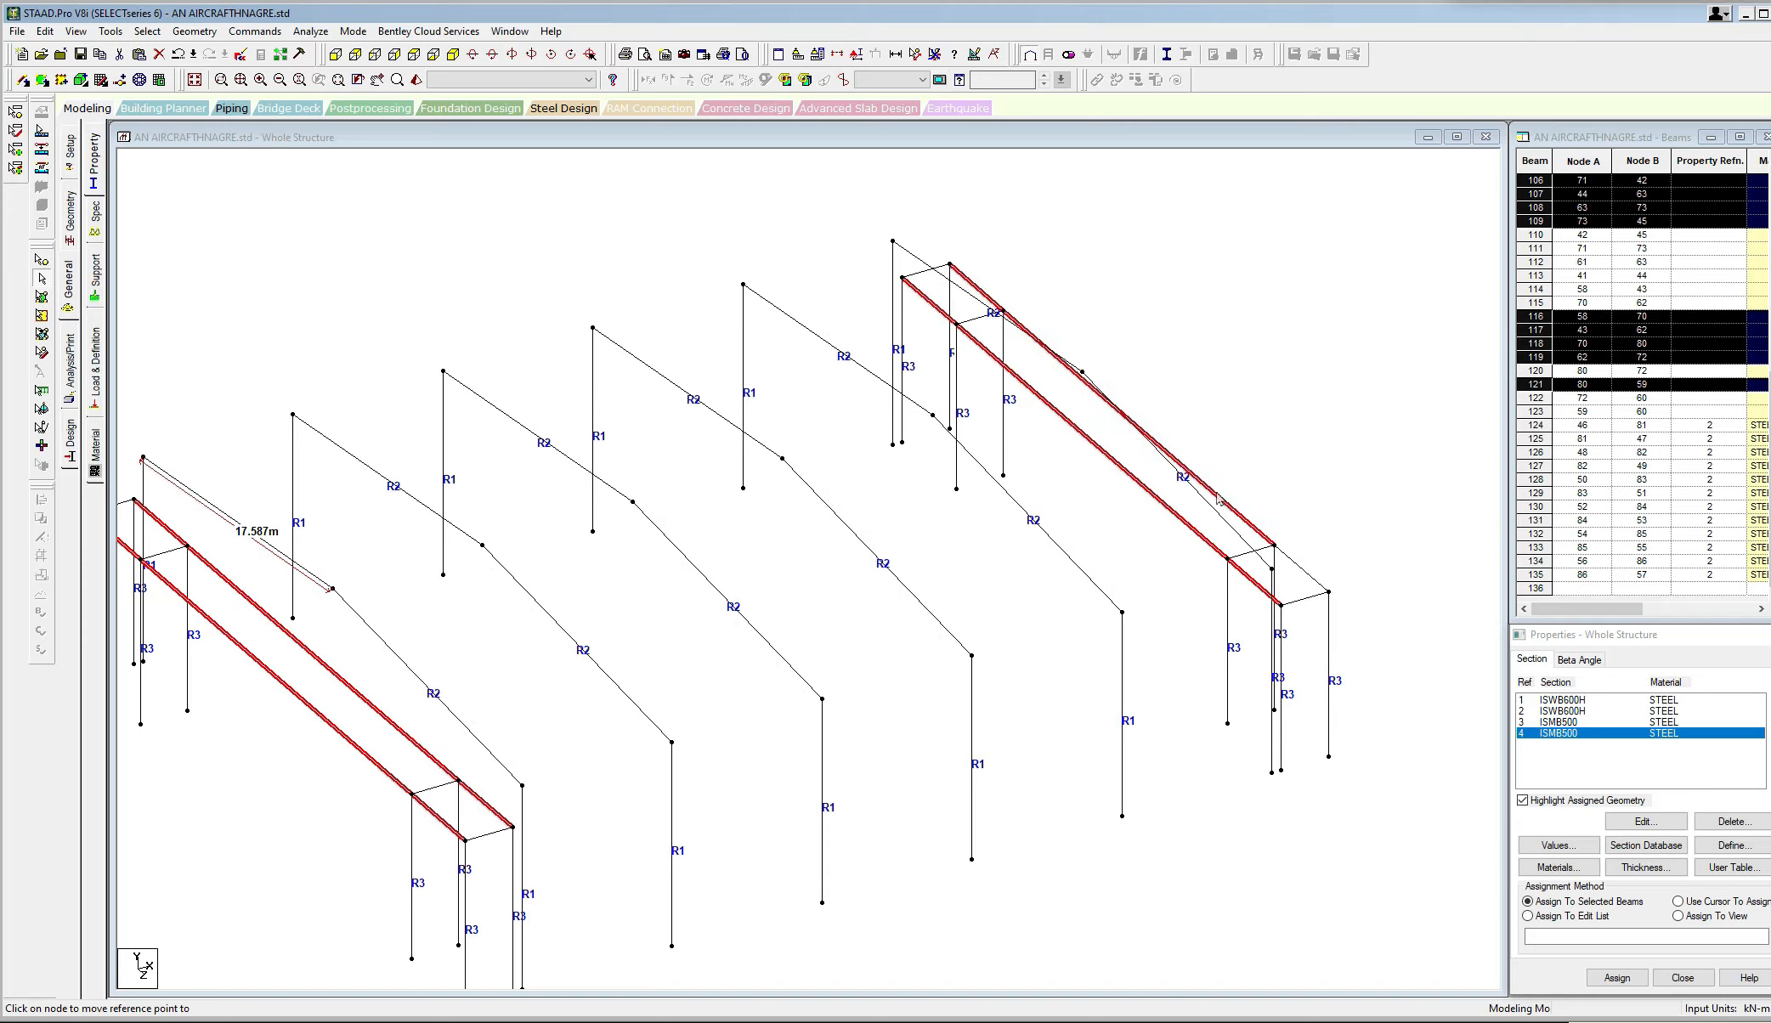
{"action": "left_click", "coordinate": [1307, 571], "text": "ctrl"}
{"action": "left_click", "coordinate": [1617, 977]}
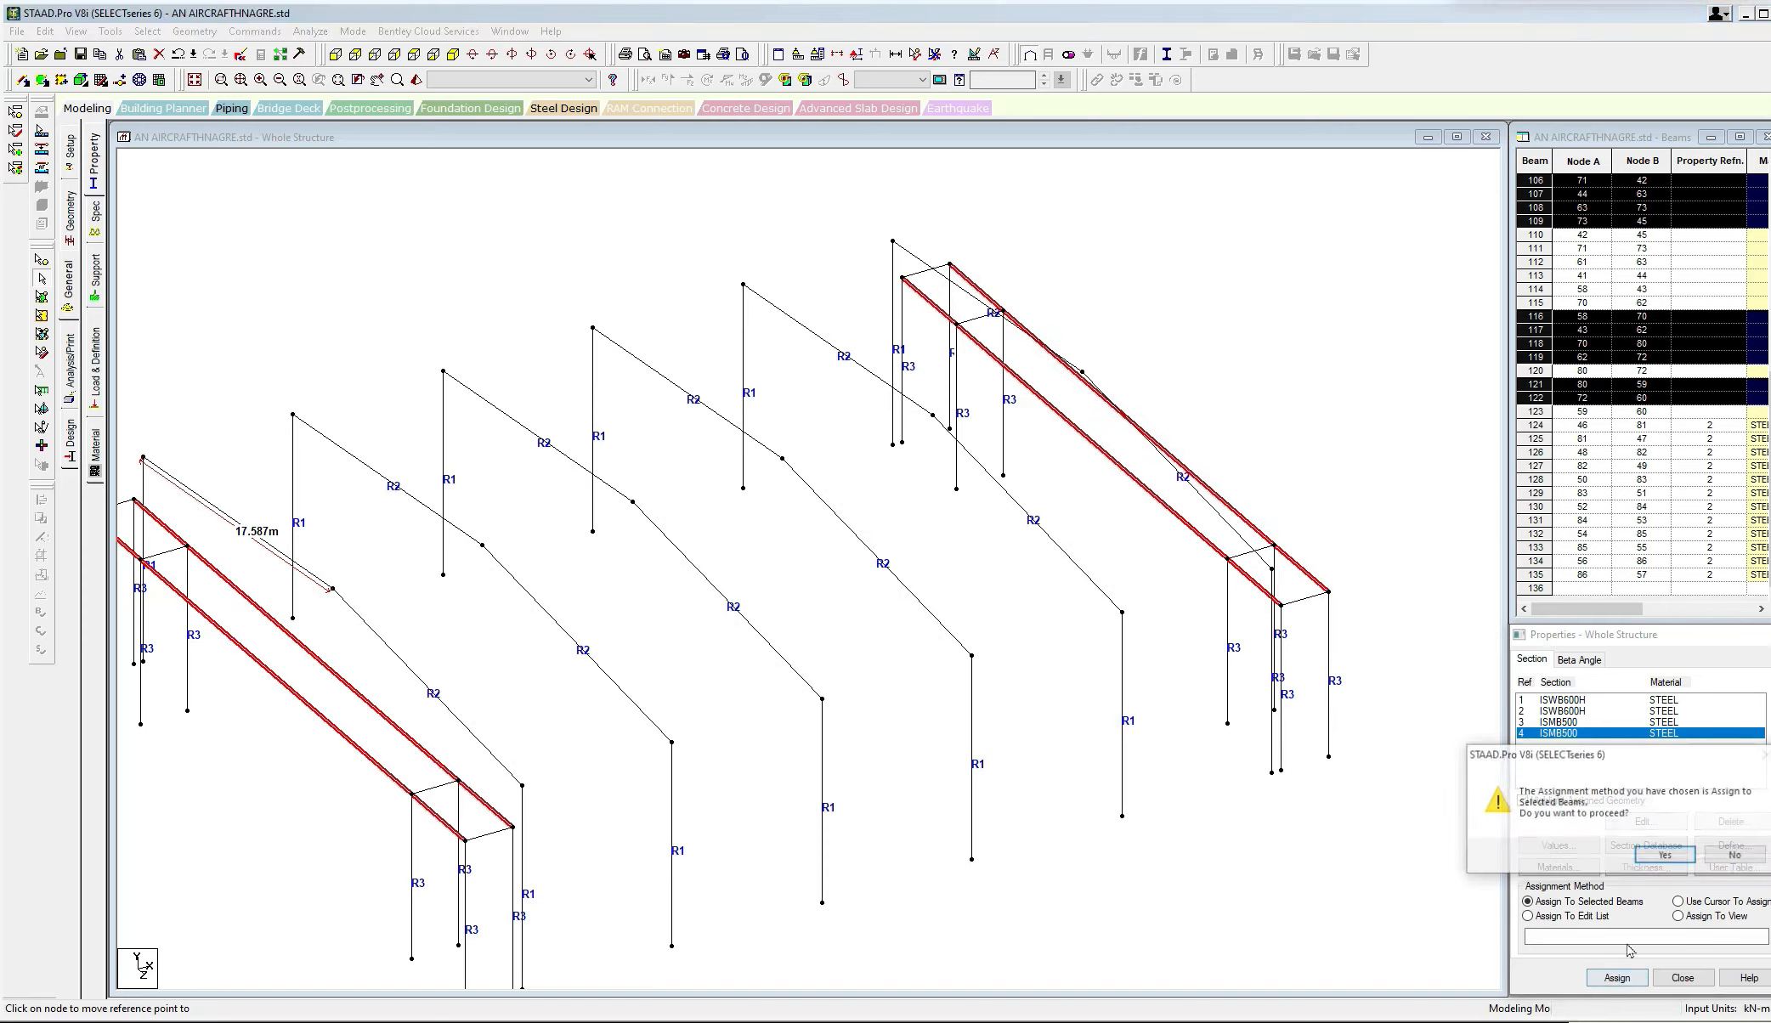
{"action": "left_click", "coordinate": [1663, 862]}
Select a short cross beam of the near end structure and add the Indian S Shape section ISMB300 in steel to the properties.
{"action": "middle_click_drag", "start_coordinate": [775, 666], "coordinate": [932, 607]}
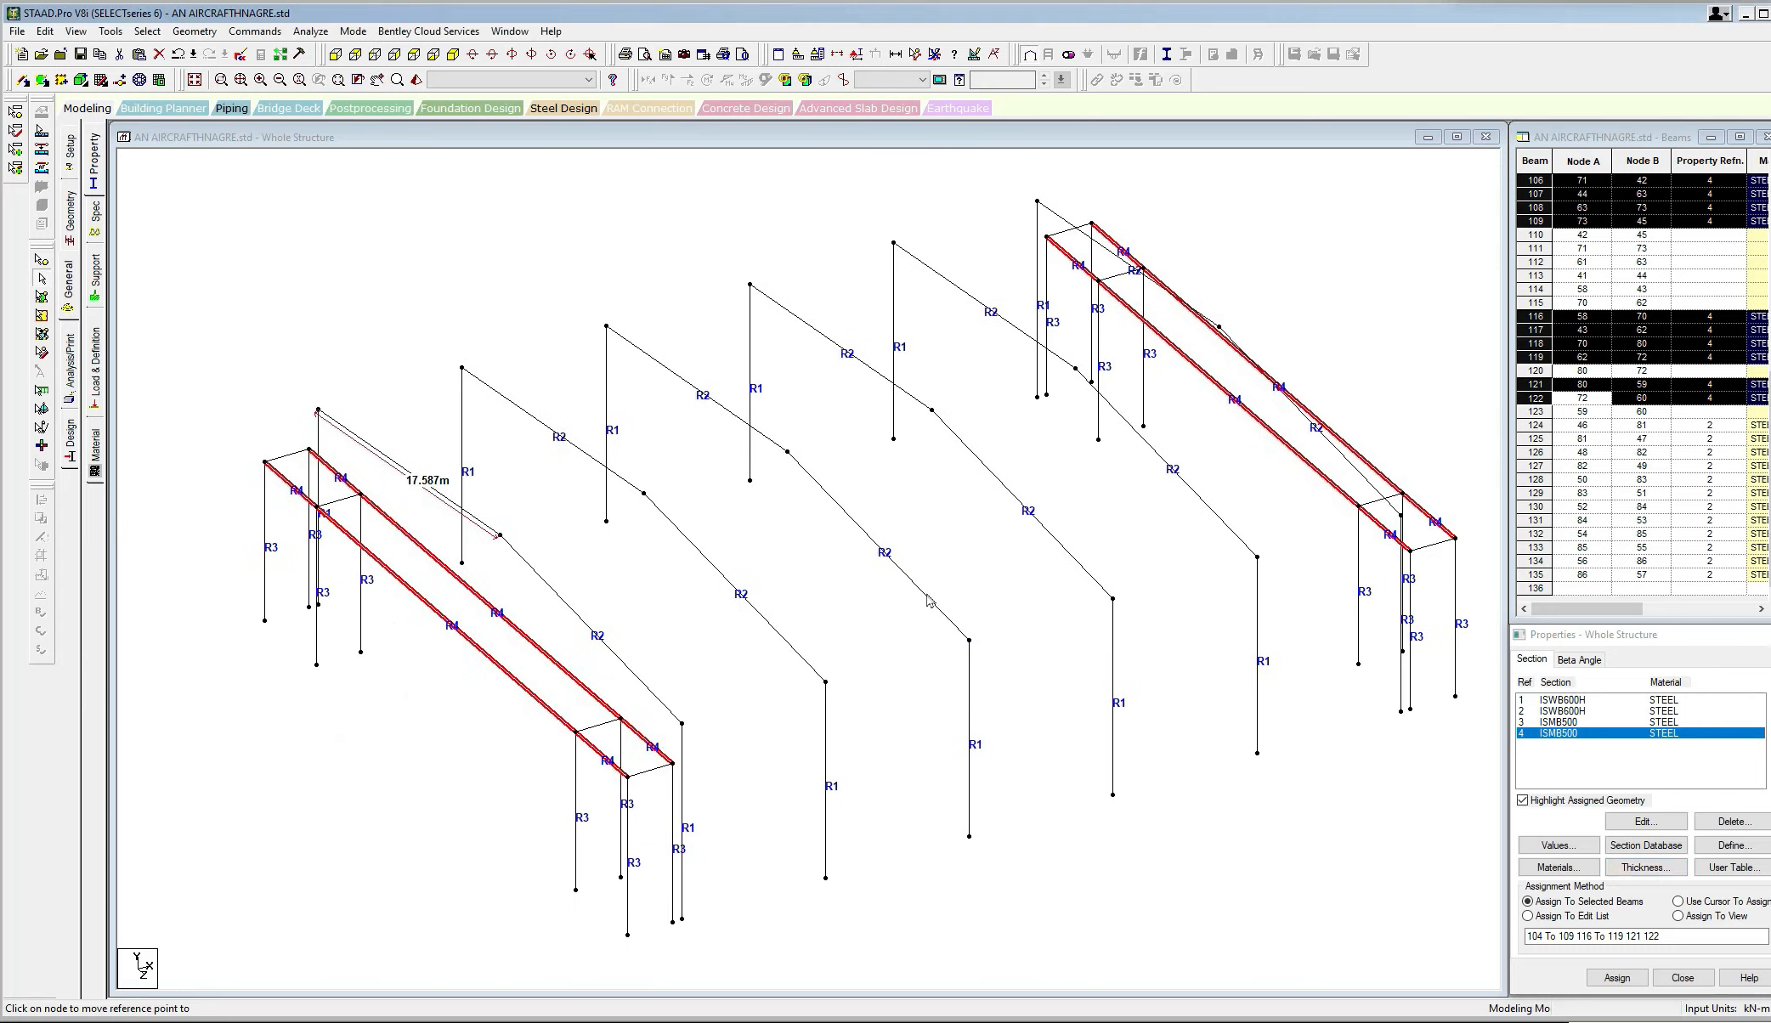
{"action": "middle_click_drag", "start_coordinate": [752, 608], "coordinate": [786, 590]}
{"action": "scroll", "coordinate": [785, 589], "scroll_direction": "up", "scroll_amount": 1}
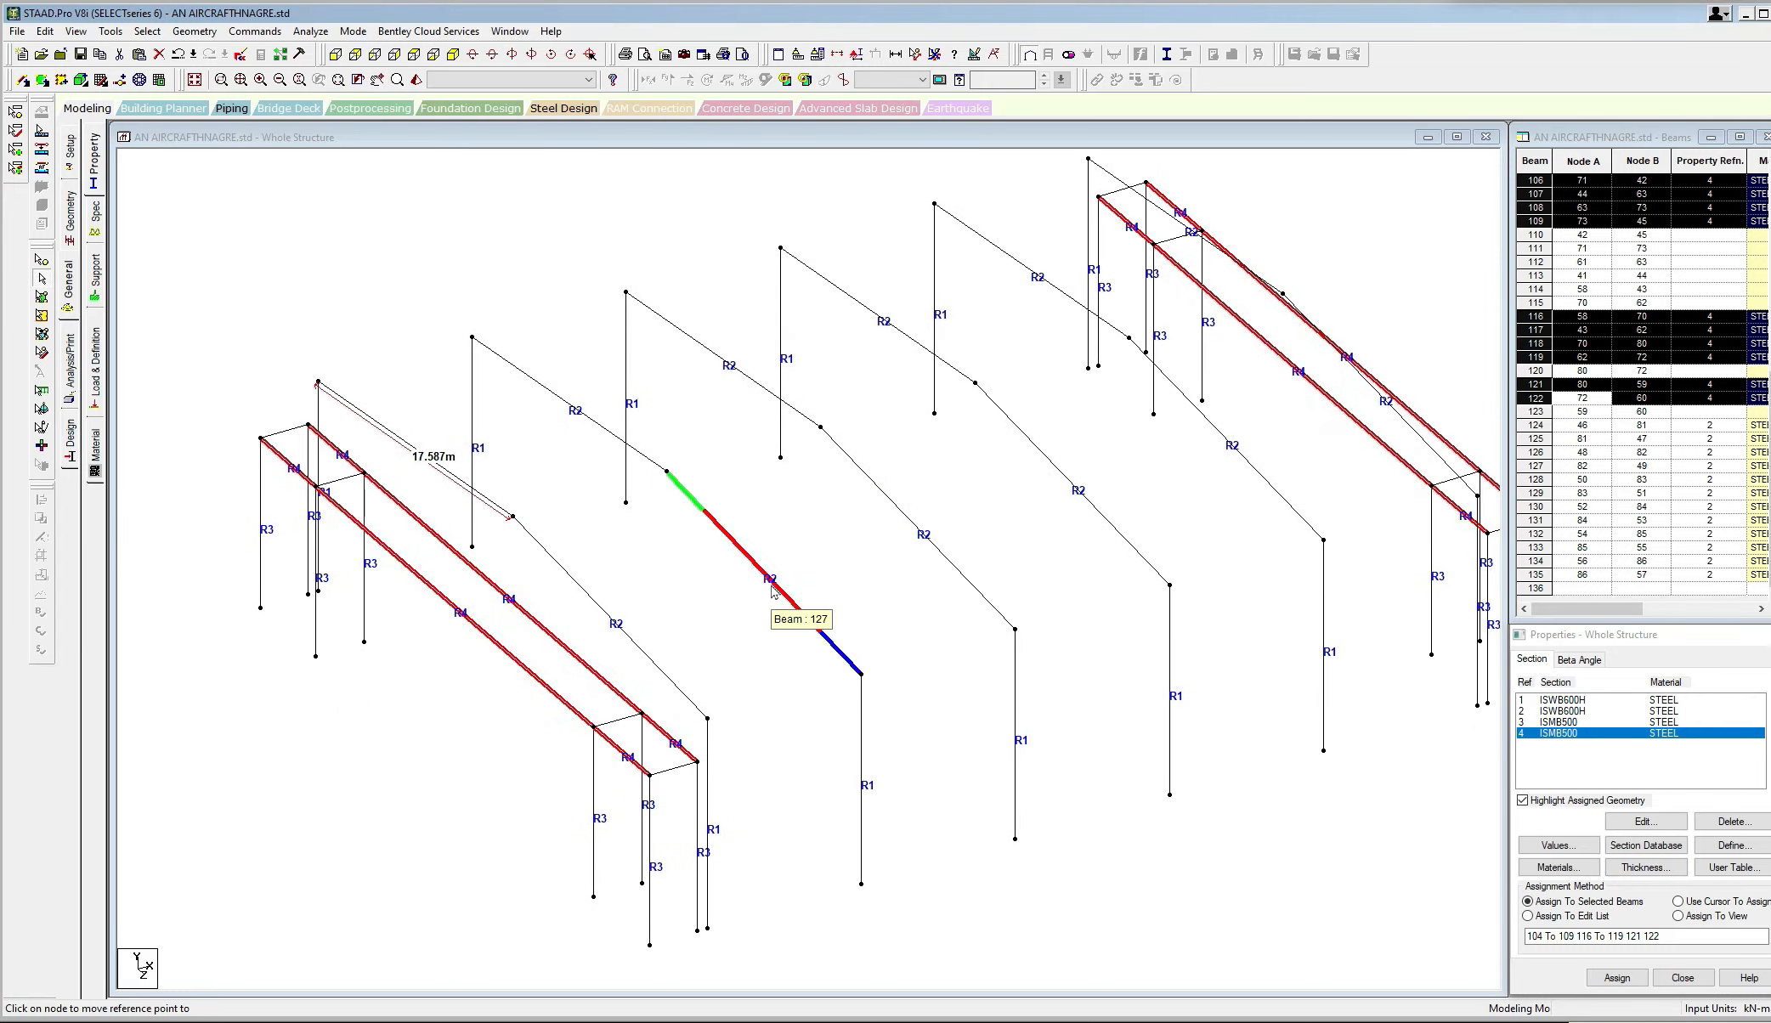
{"action": "left_click", "coordinate": [680, 769]}
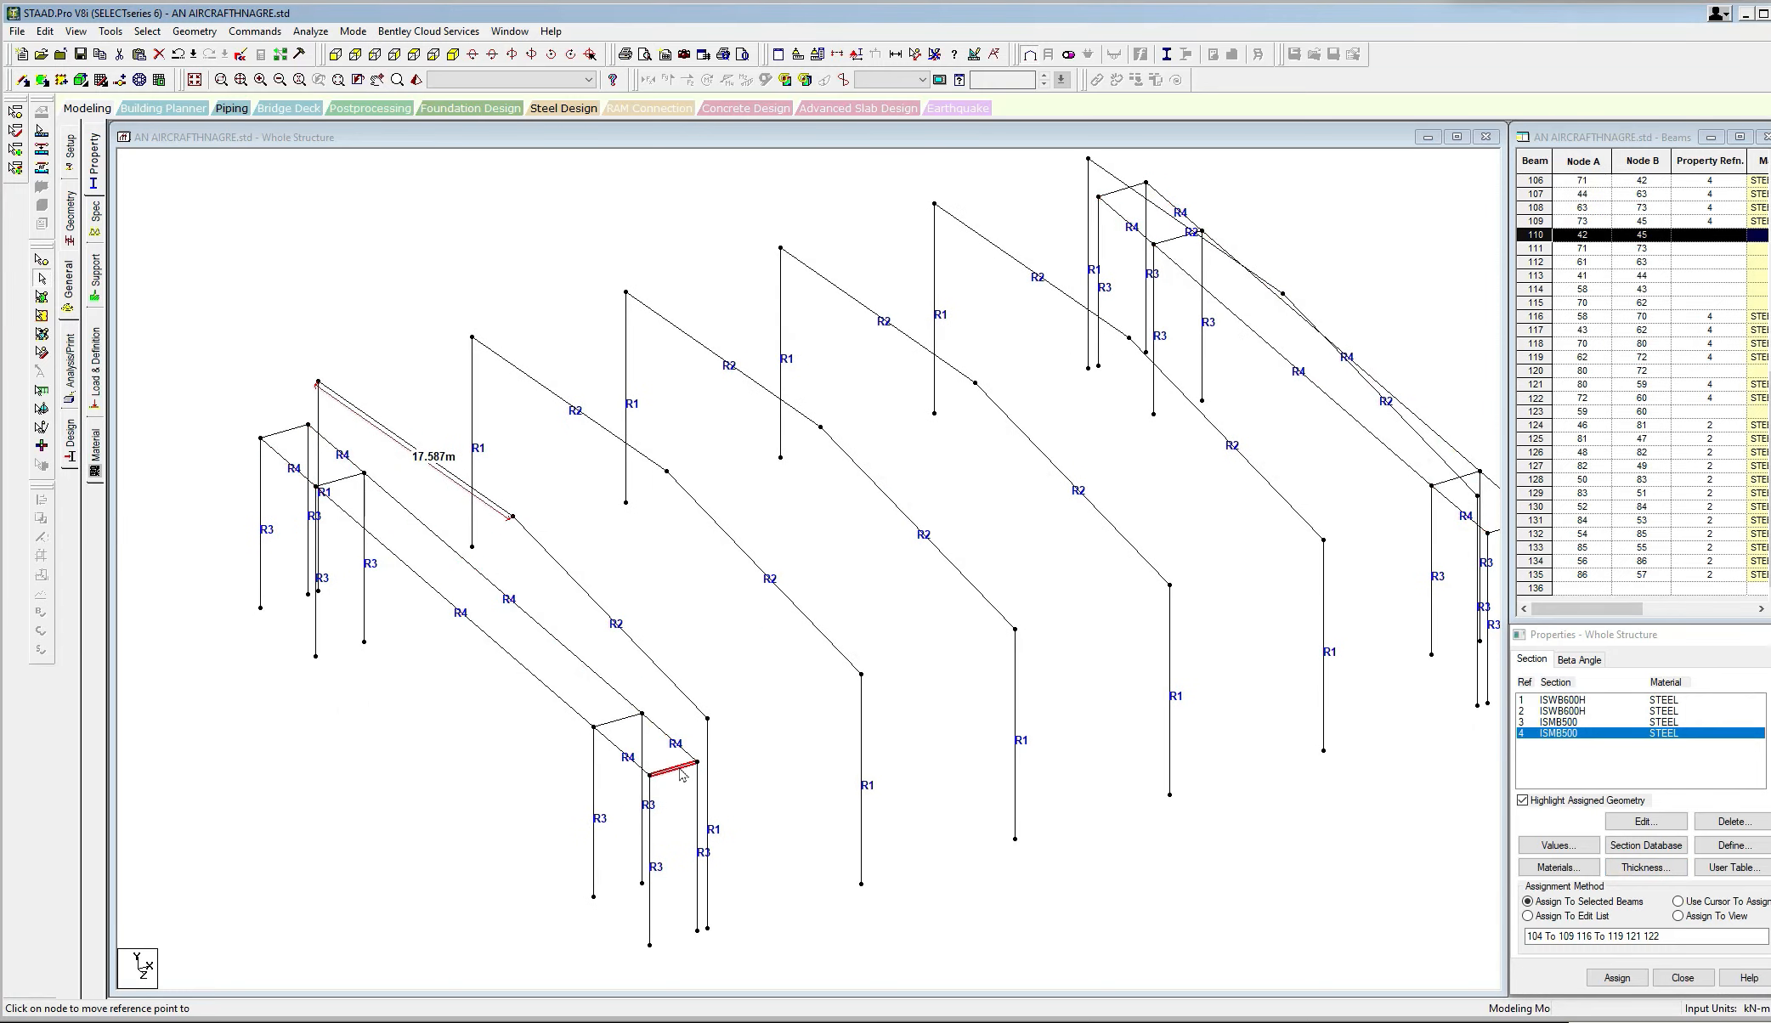
{"action": "left_click", "coordinate": [623, 727]}
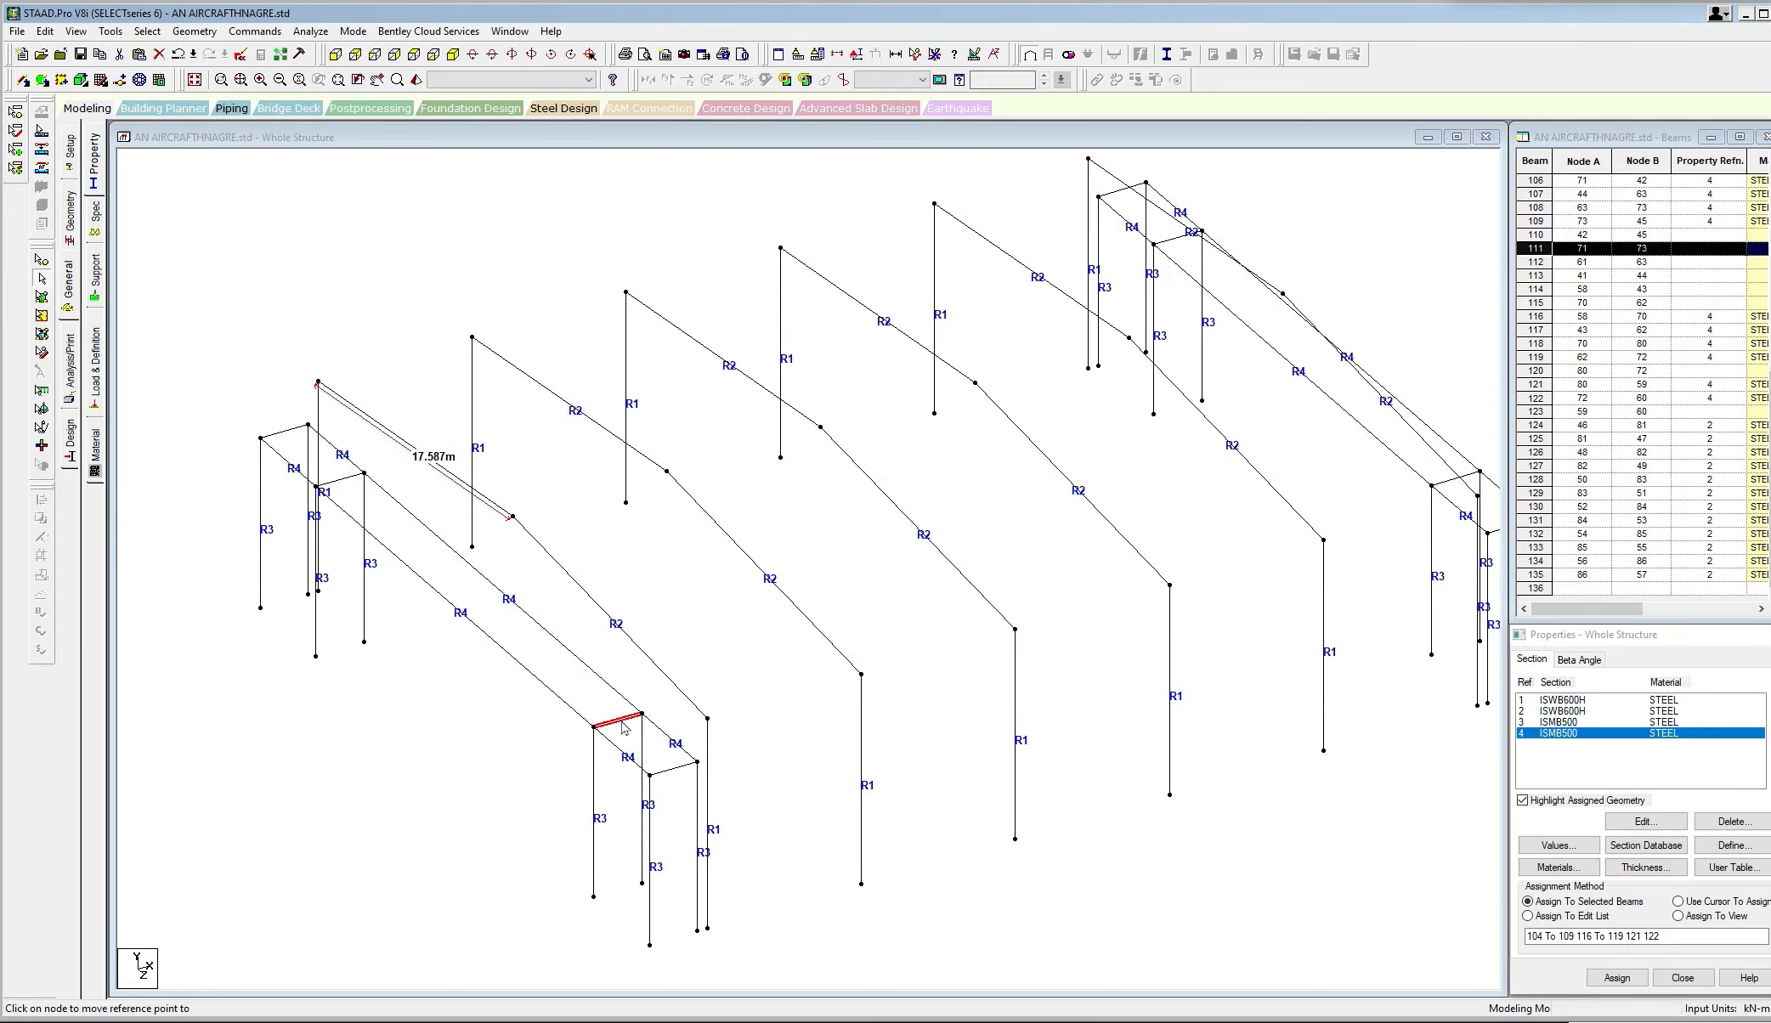
{"action": "left_click", "coordinate": [1638, 846]}
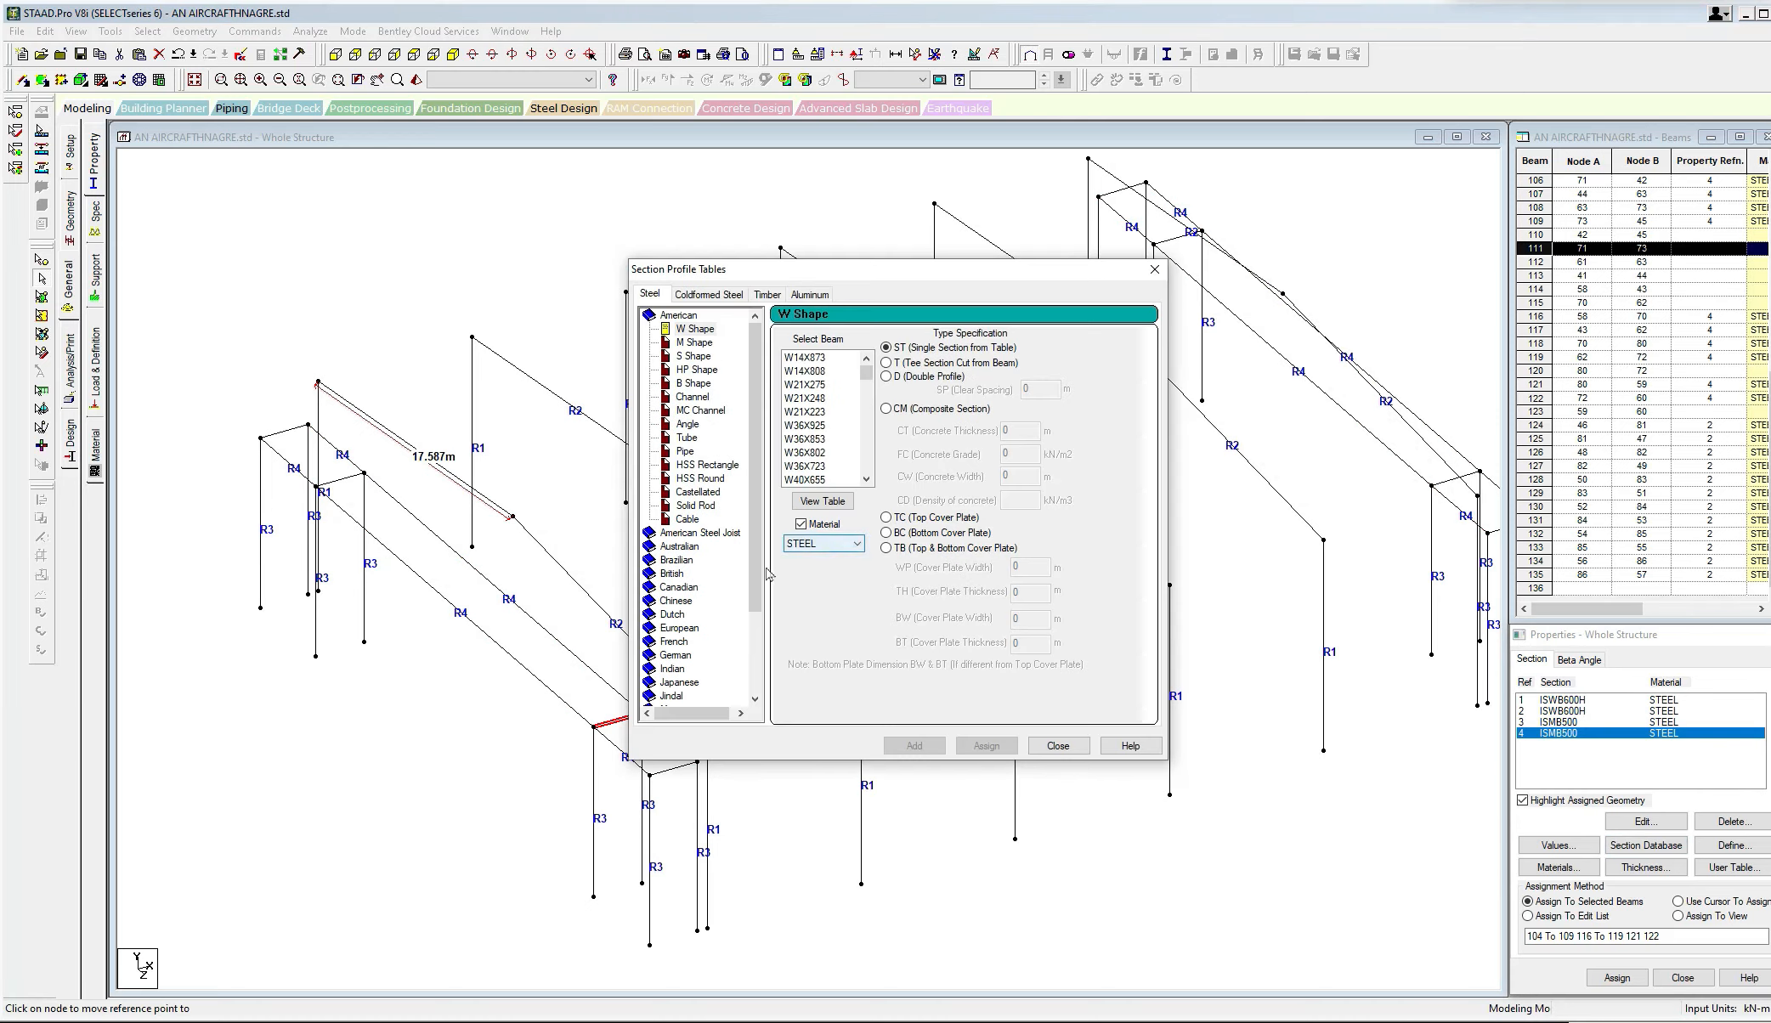
{"action": "left_click_drag", "start_coordinate": [753, 585], "coordinate": [752, 634]}
{"action": "left_click", "coordinate": [670, 604]}
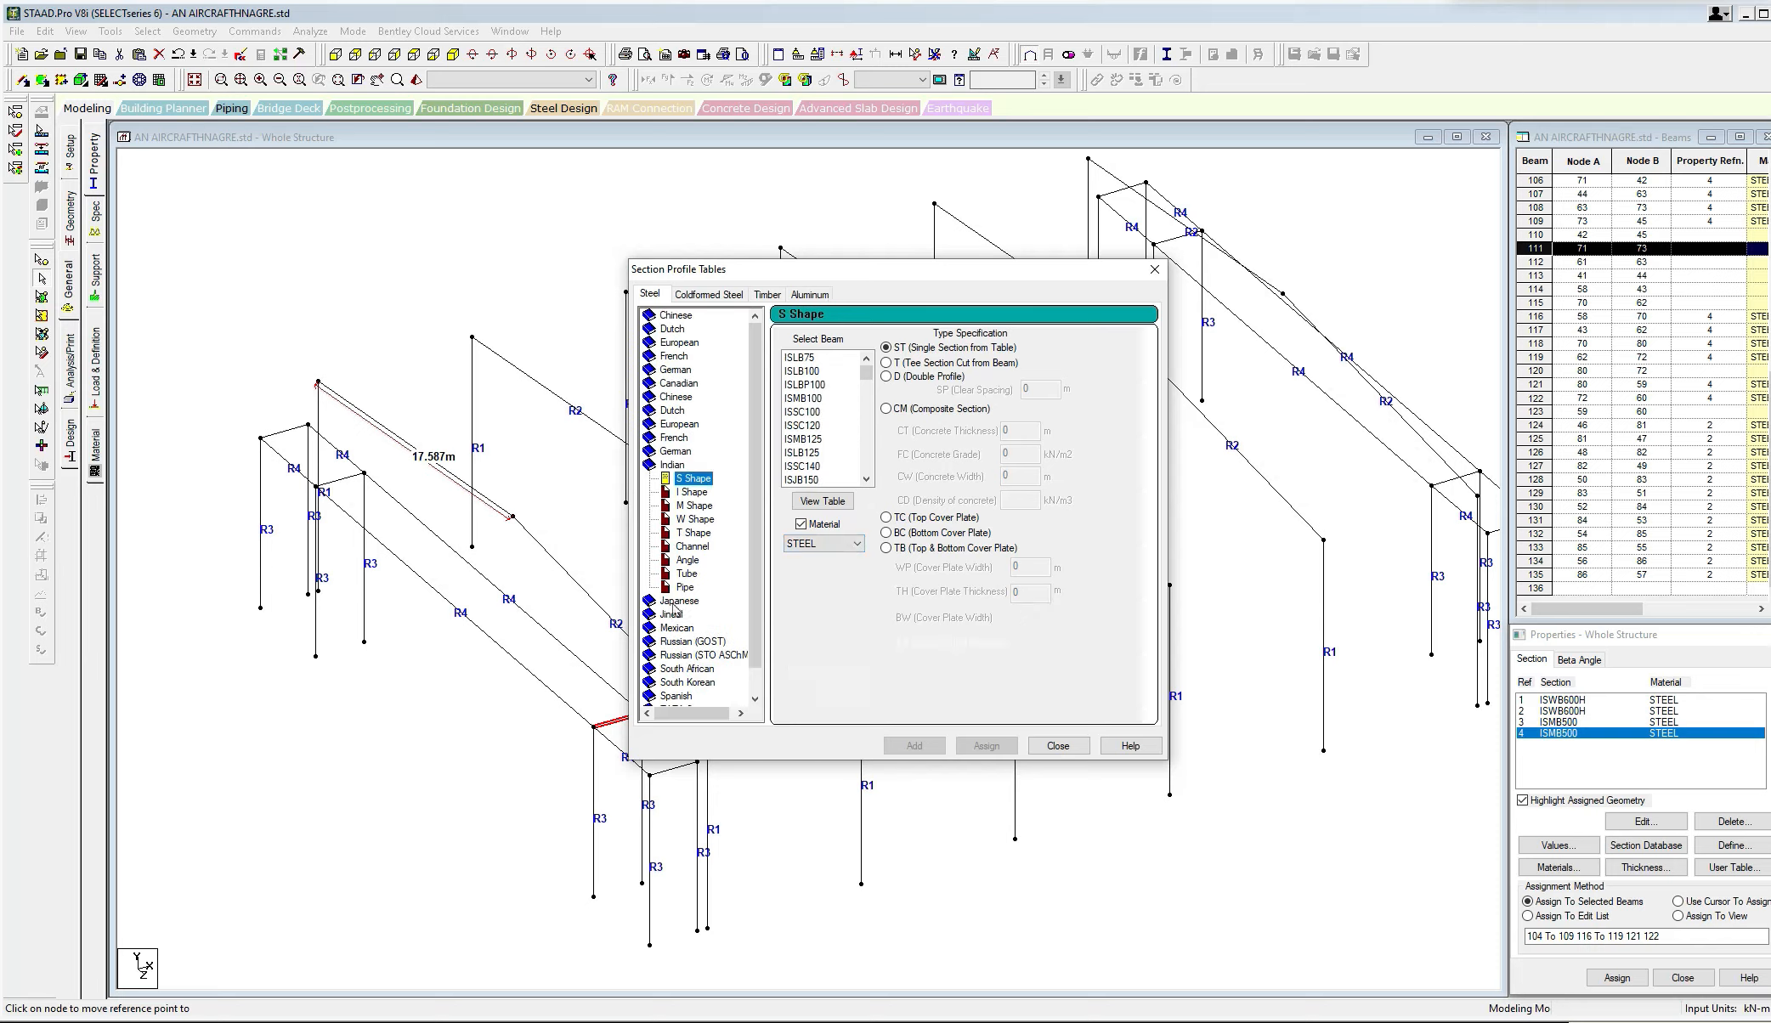
{"action": "left_click_drag", "start_coordinate": [866, 372], "coordinate": [866, 439]}
{"action": "left_click", "coordinate": [808, 425]}
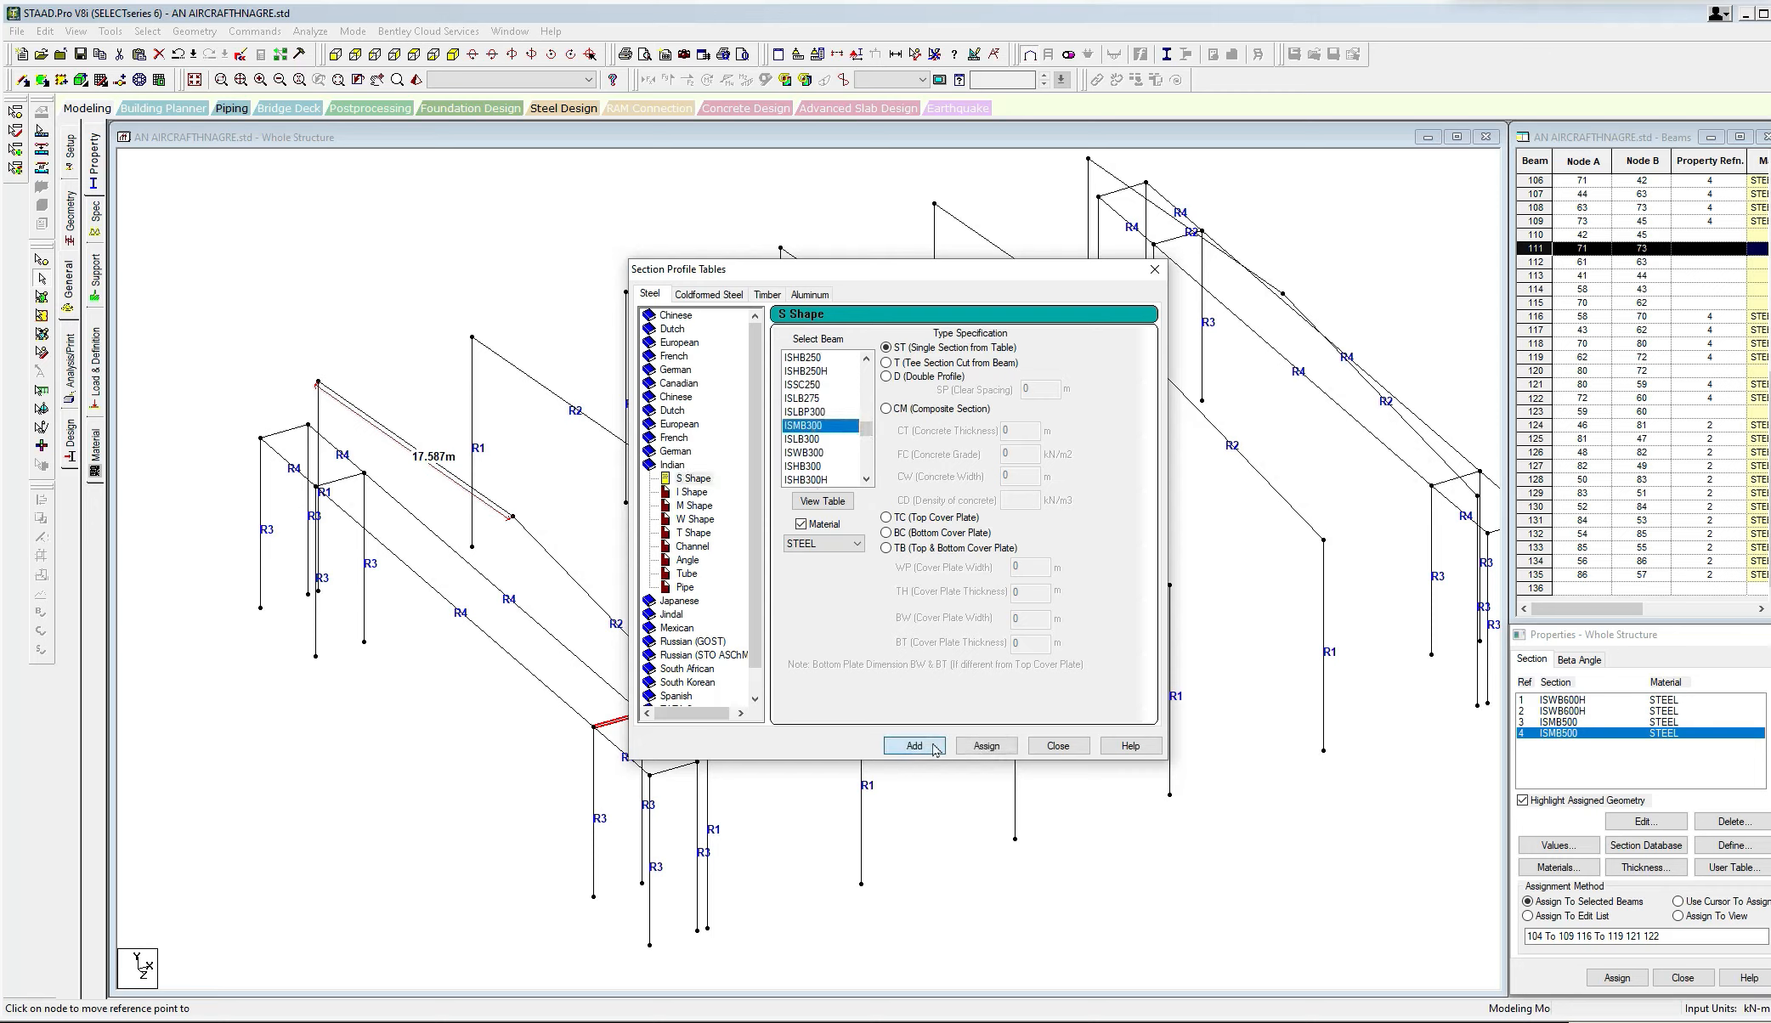
{"action": "left_click", "coordinate": [914, 745]}
{"action": "left_click", "coordinate": [1058, 745]}
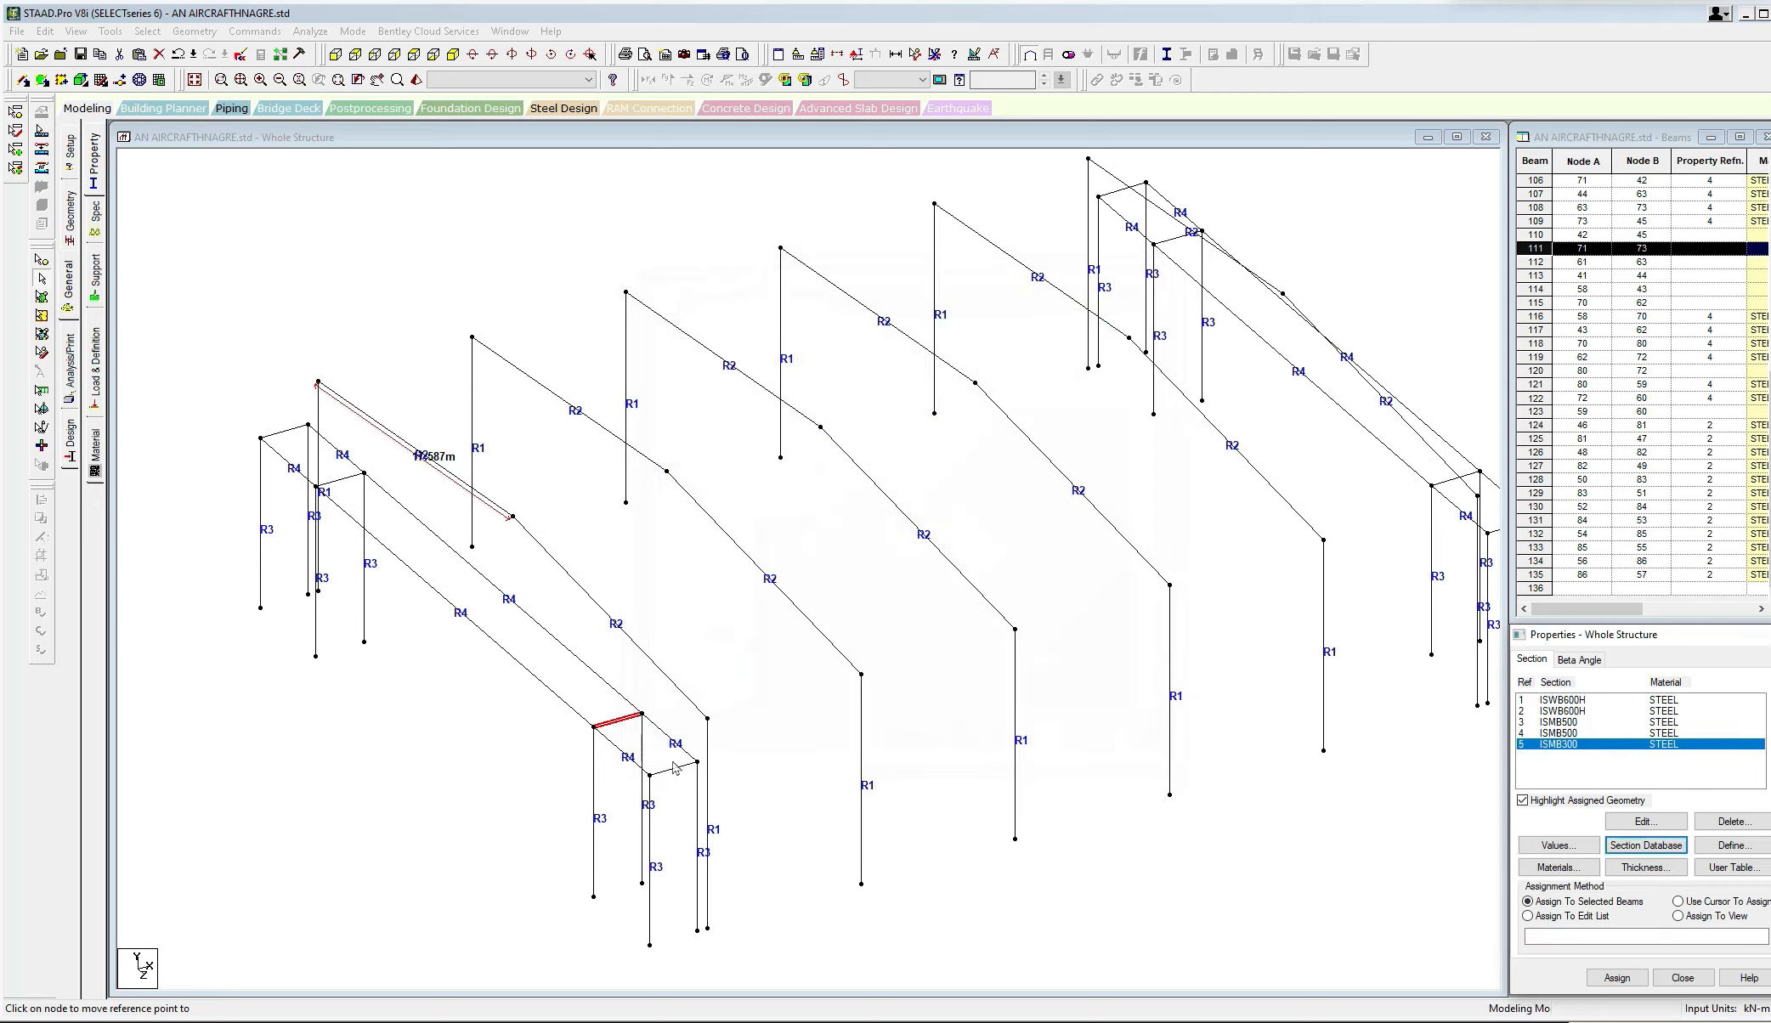
Extend the selection to all eight short cross beams of both end structures and assign ISMB300 to them.
{"action": "left_click", "coordinate": [674, 769], "text": "ctrl"}
{"action": "left_click", "coordinate": [340, 481], "text": "ctrl"}
{"action": "left_click", "coordinate": [280, 433], "text": "ctrl"}
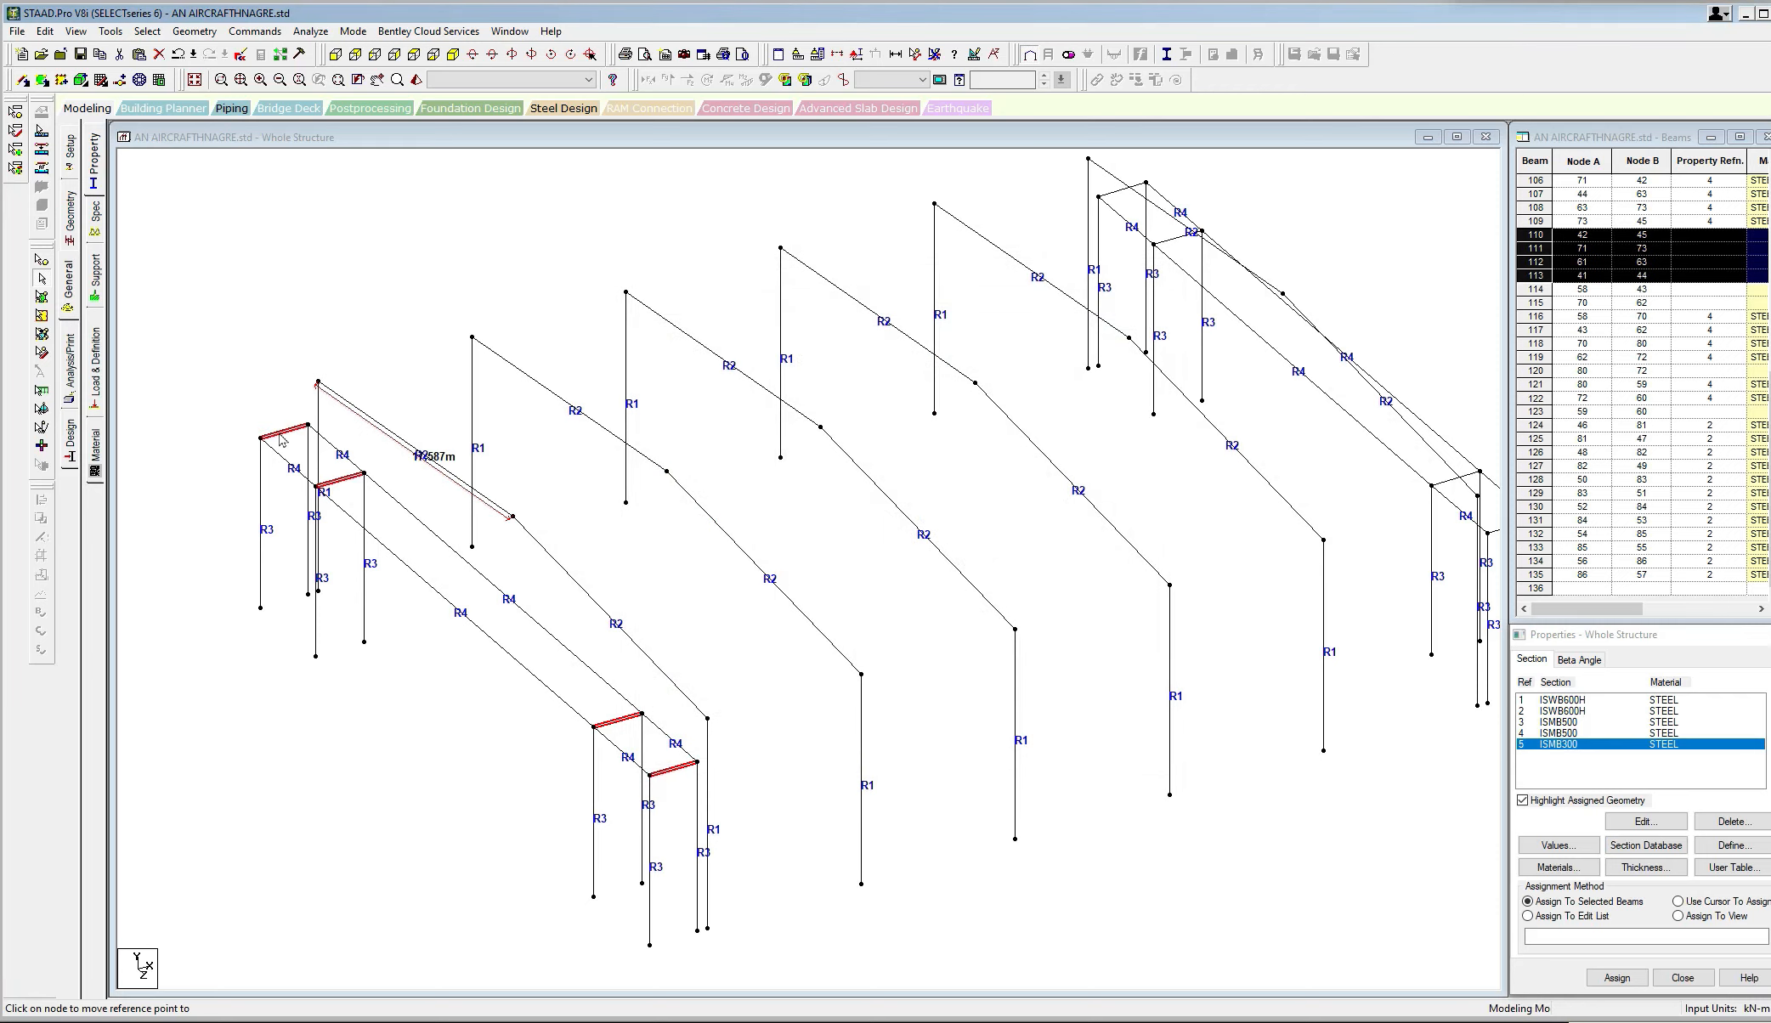
{"action": "key", "text": "ctrl+Left"}
{"action": "left_click", "coordinate": [1354, 591], "text": "ctrl"}
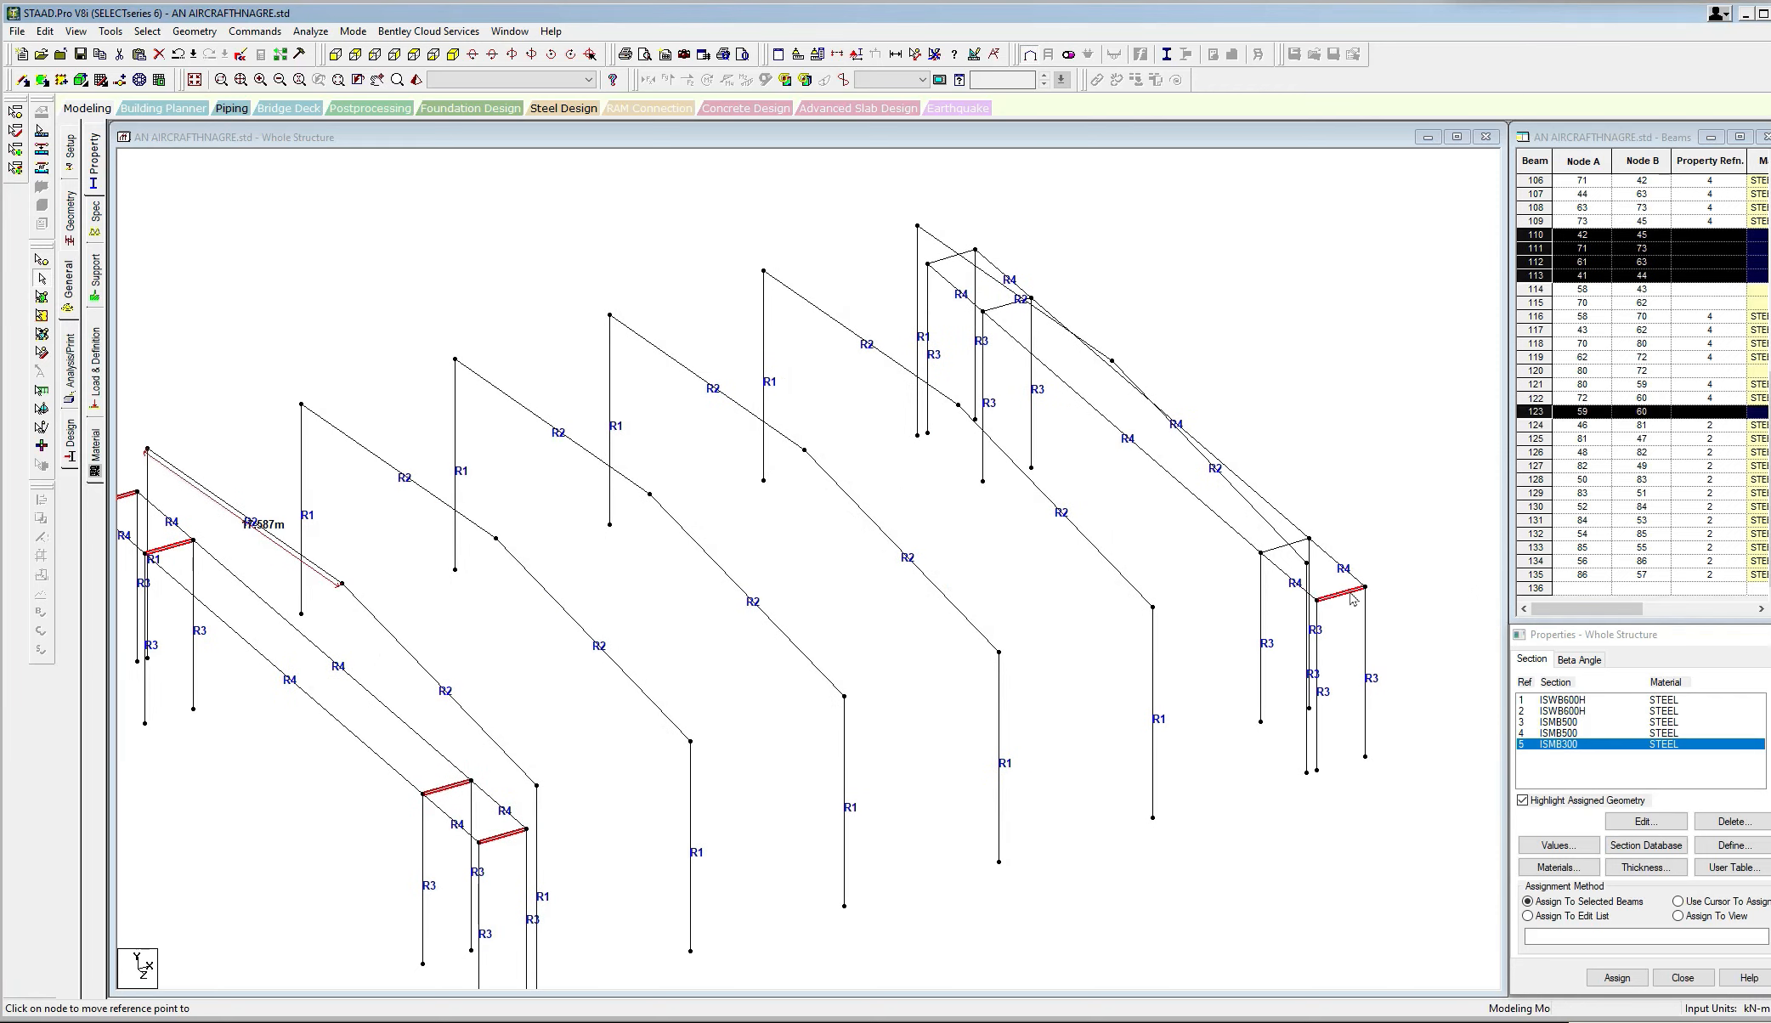
{"action": "left_click", "coordinate": [1272, 550], "text": "ctrl"}
{"action": "left_click", "coordinate": [1004, 308], "text": "ctrl"}
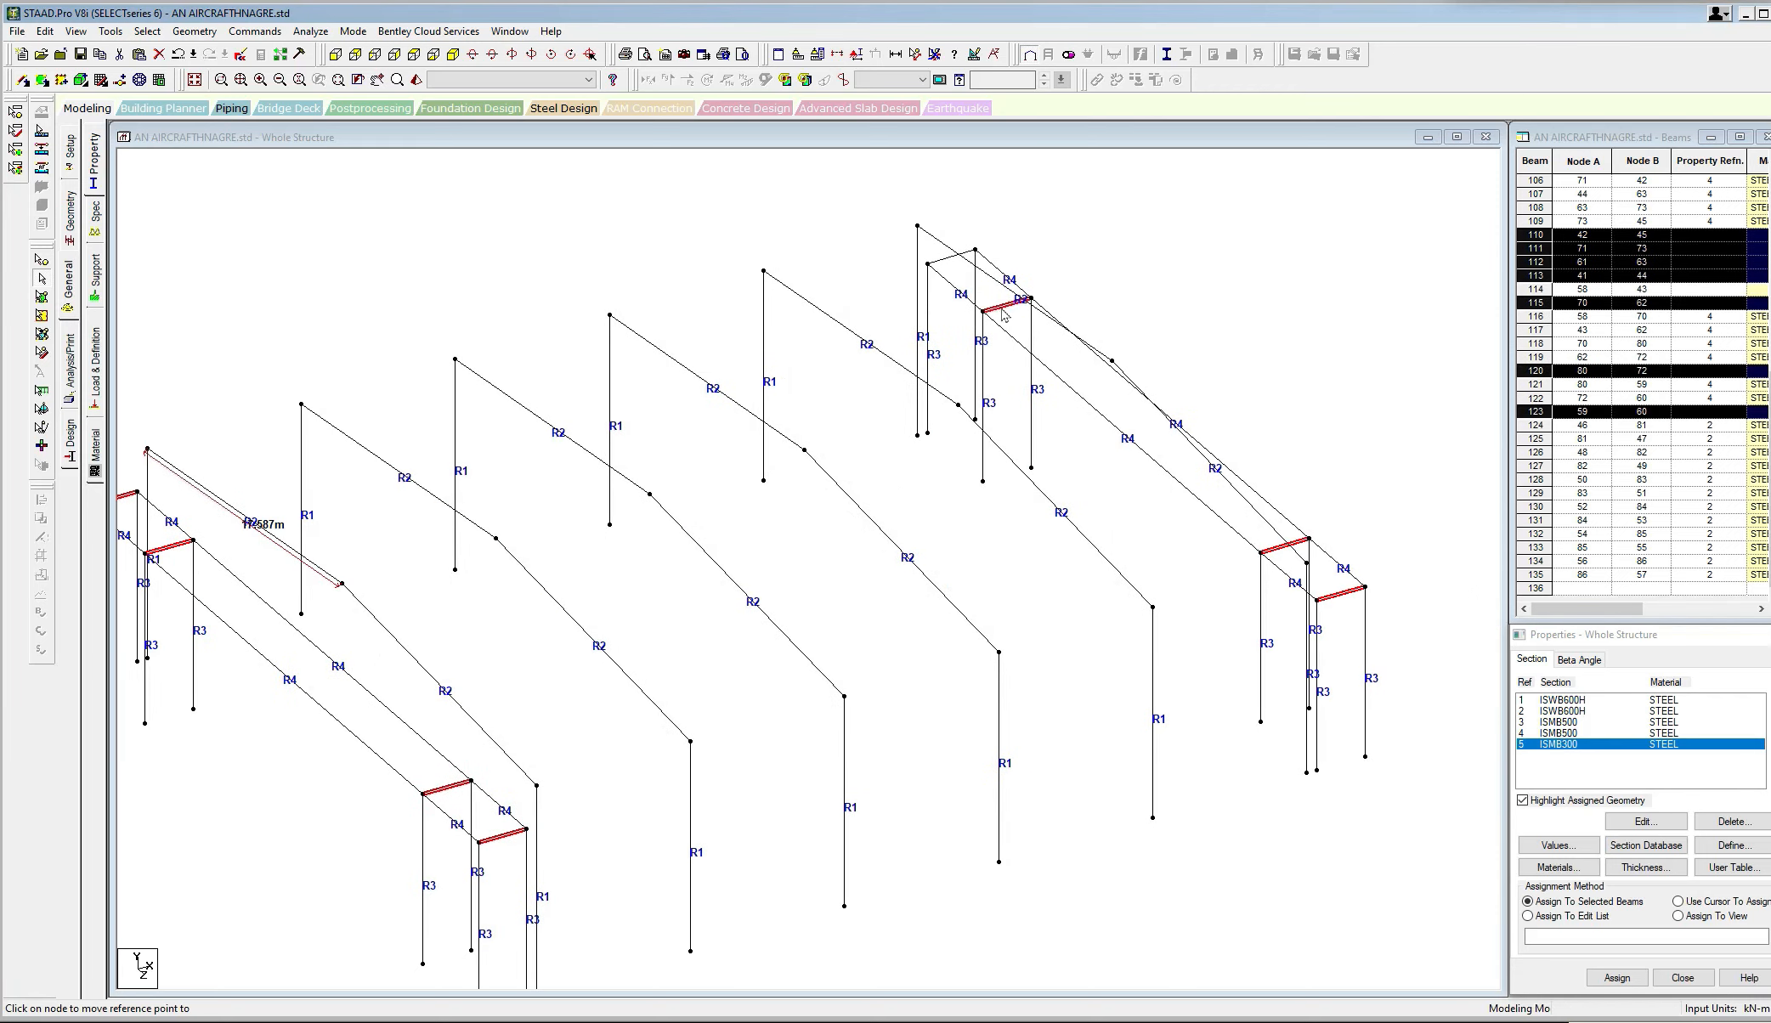
{"action": "left_click", "coordinate": [950, 257], "text": "ctrl"}
{"action": "left_click", "coordinate": [1617, 977]}
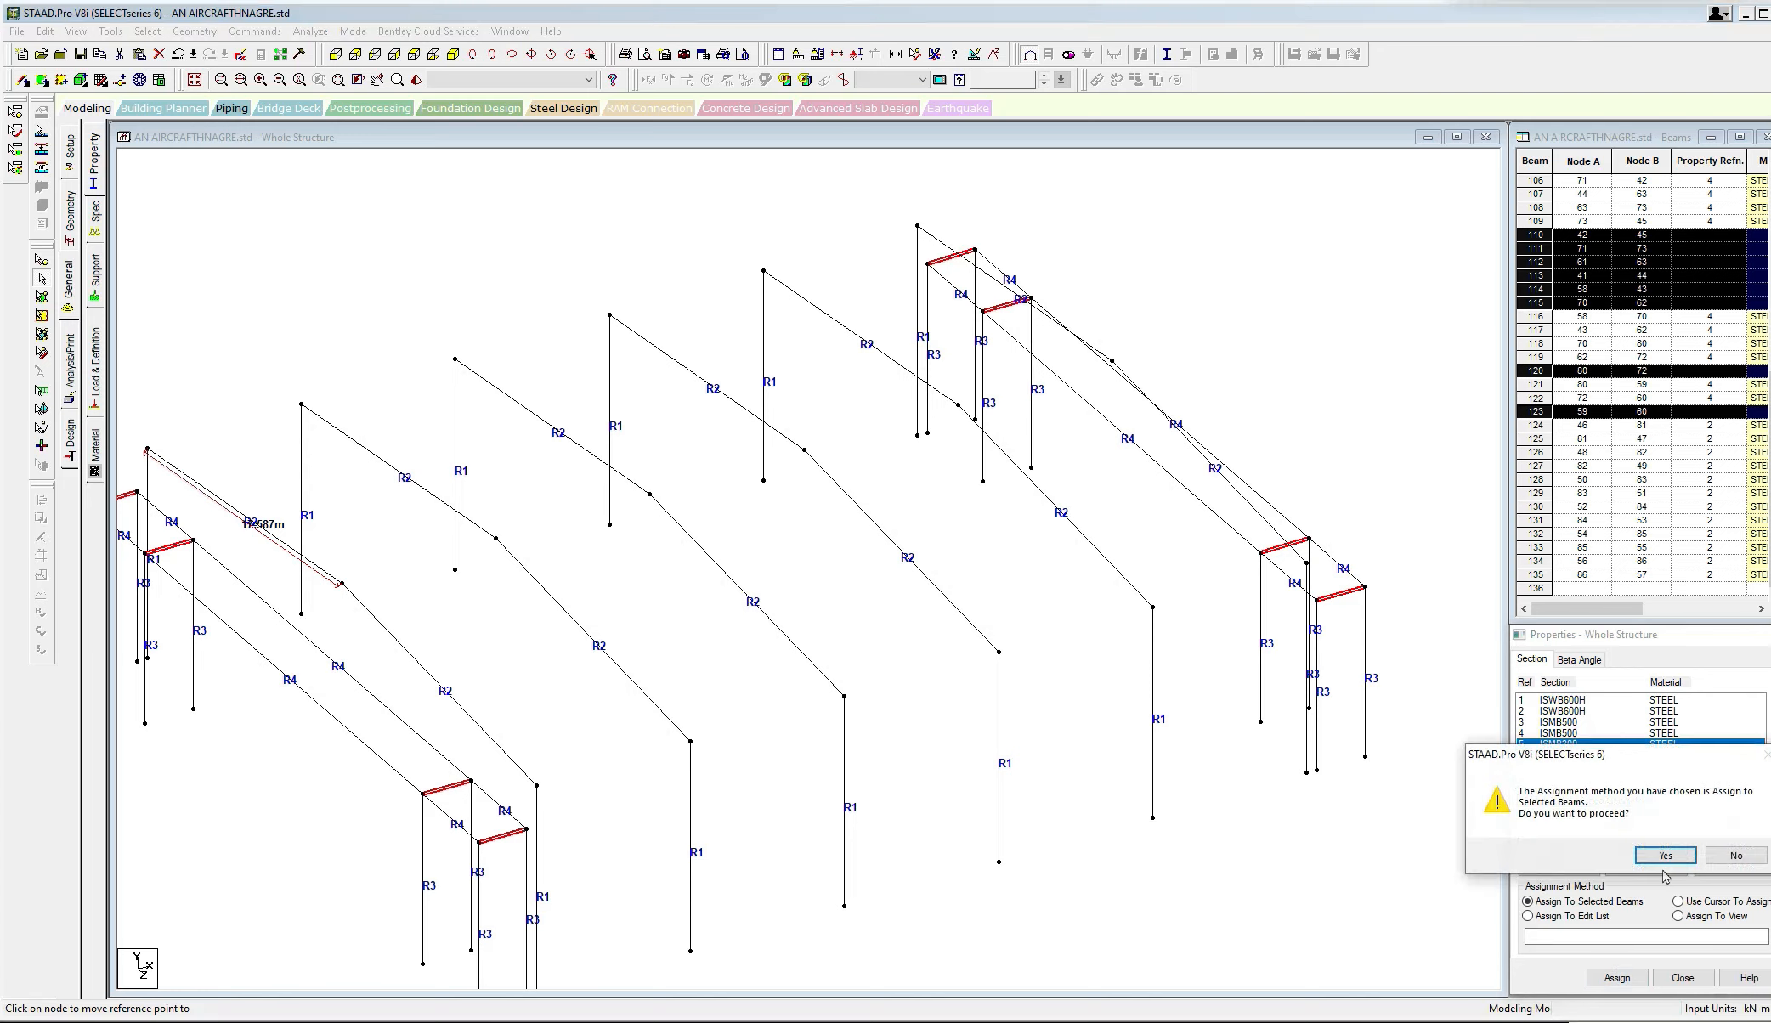
{"action": "left_click", "coordinate": [1653, 865]}
{"action": "left_click", "coordinate": [1254, 411]}
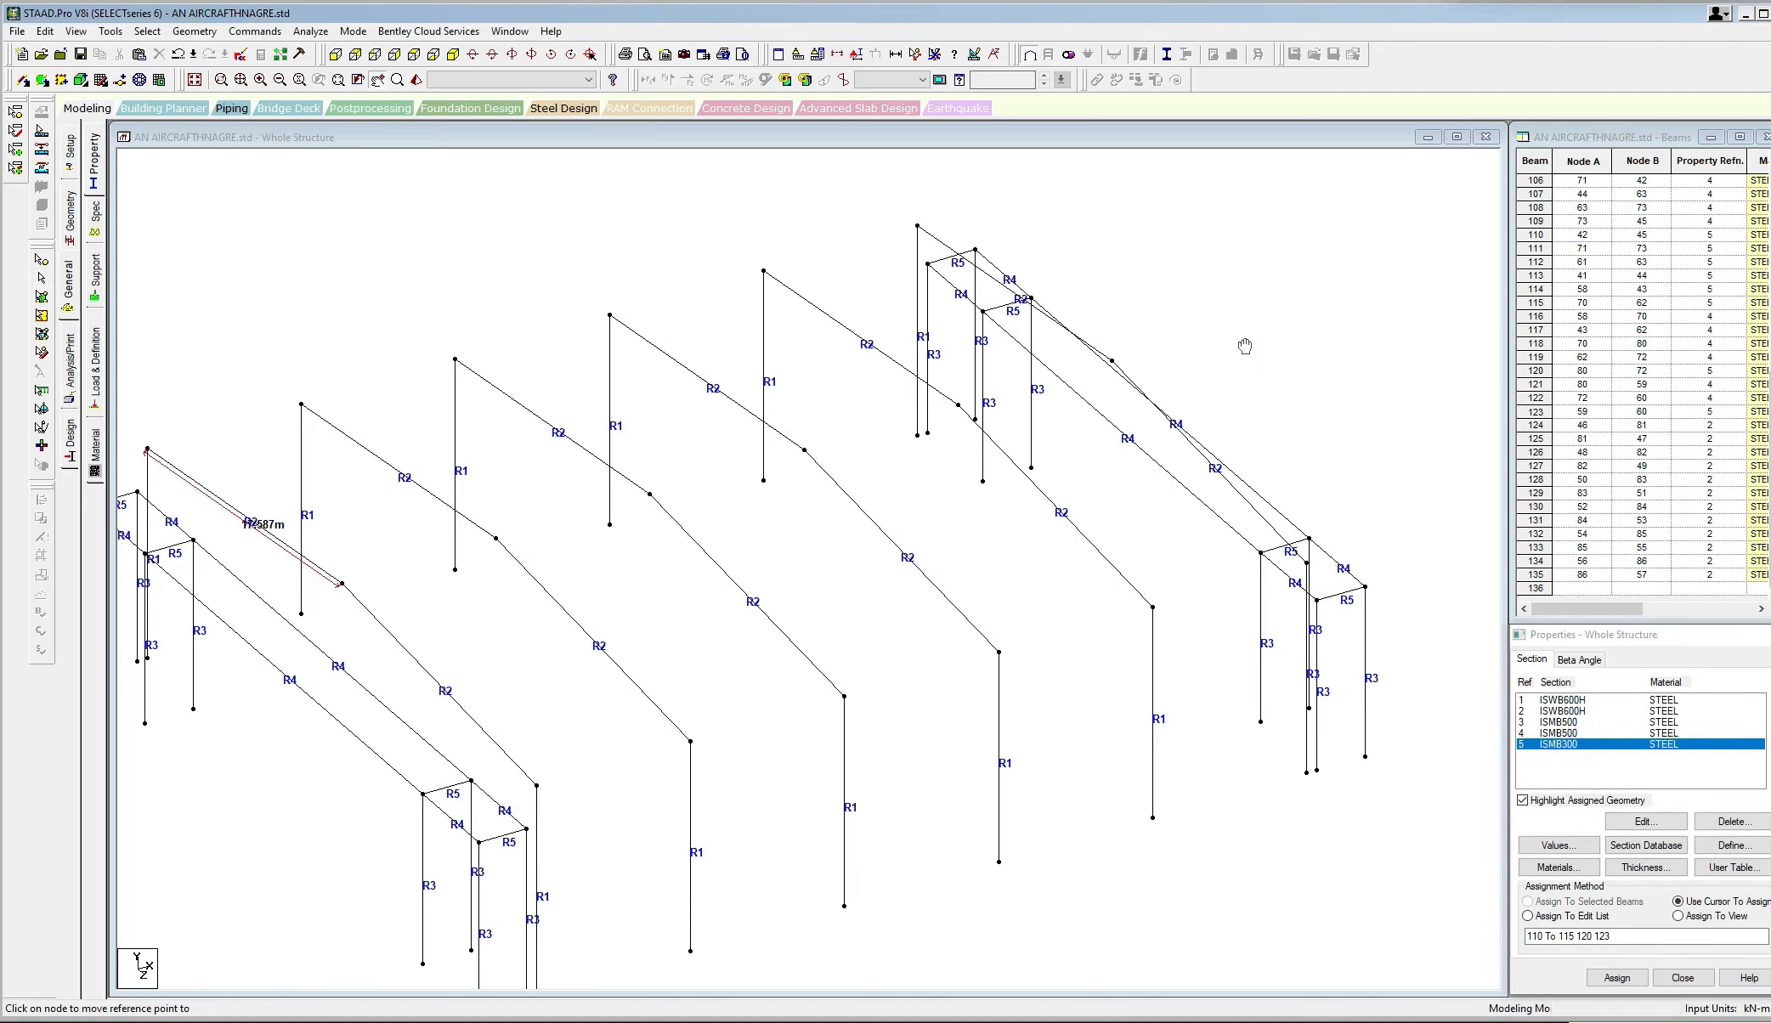
{"action": "scroll", "coordinate": [1237, 350], "scroll_direction": "down", "scroll_amount": 5}
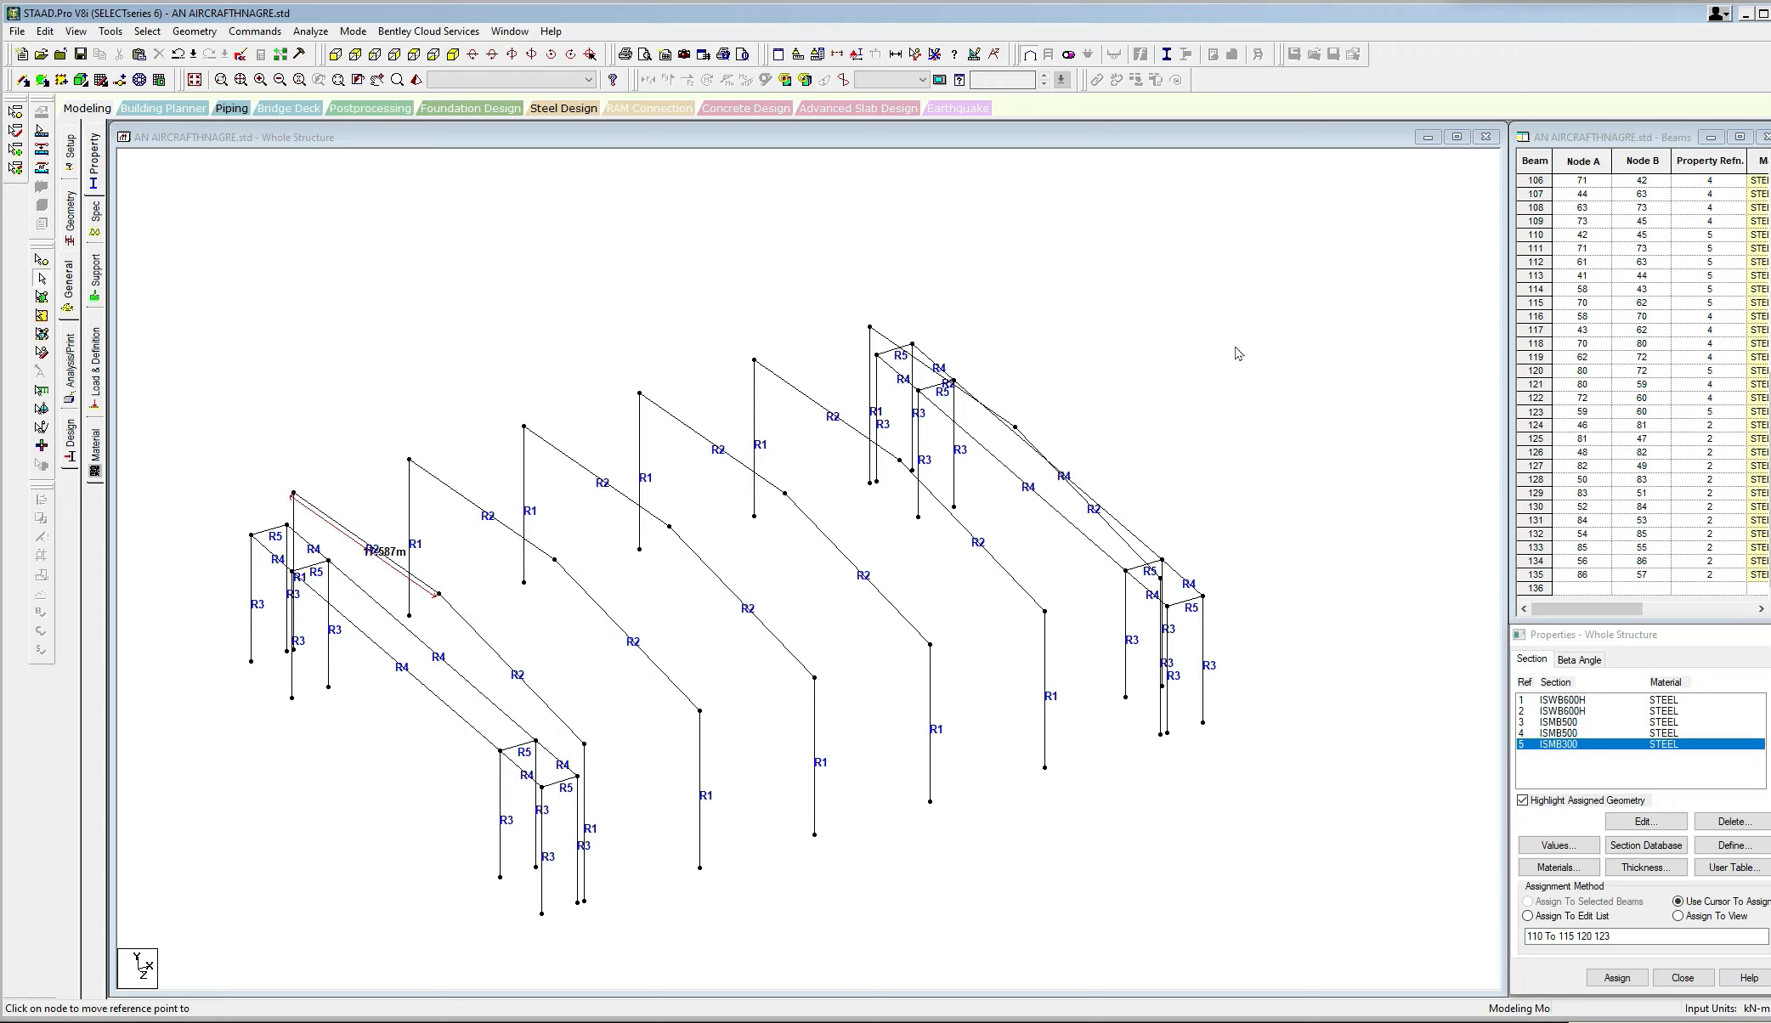
{"action": "scroll", "coordinate": [1238, 353], "scroll_direction": "down", "scroll_amount": 1}
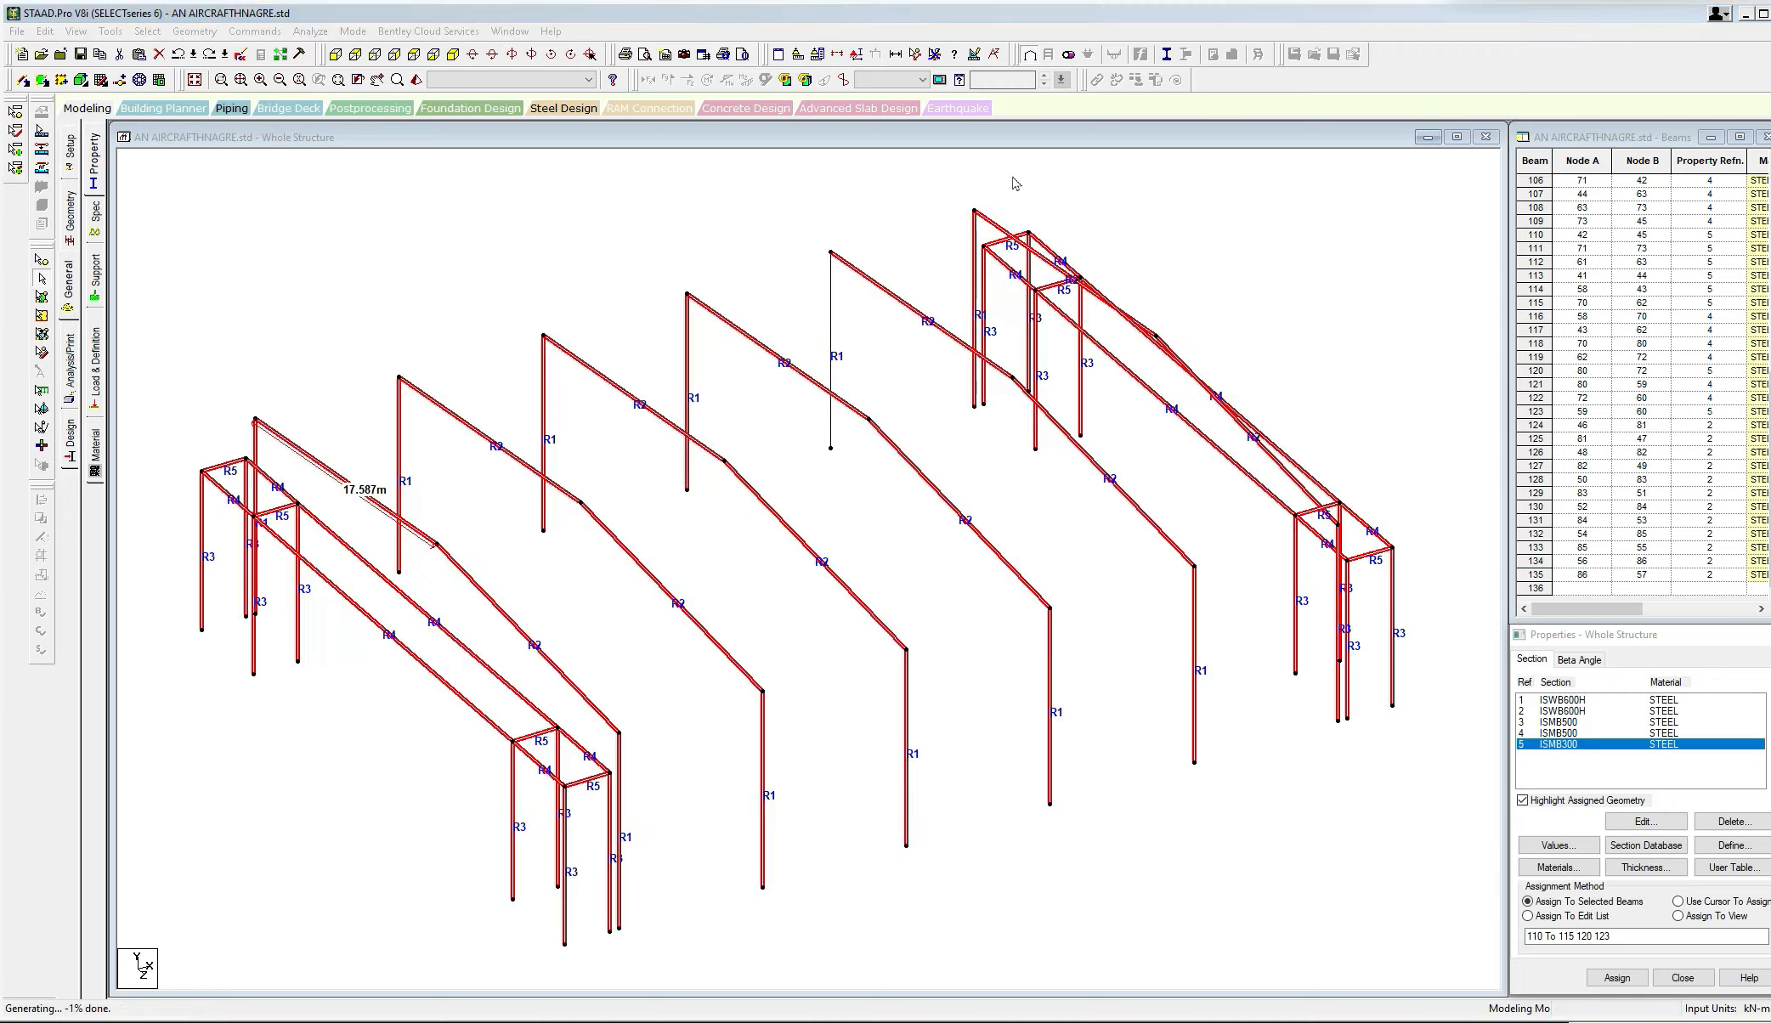
{"action": "left_click", "coordinate": [831, 356], "text": "ctrl"}
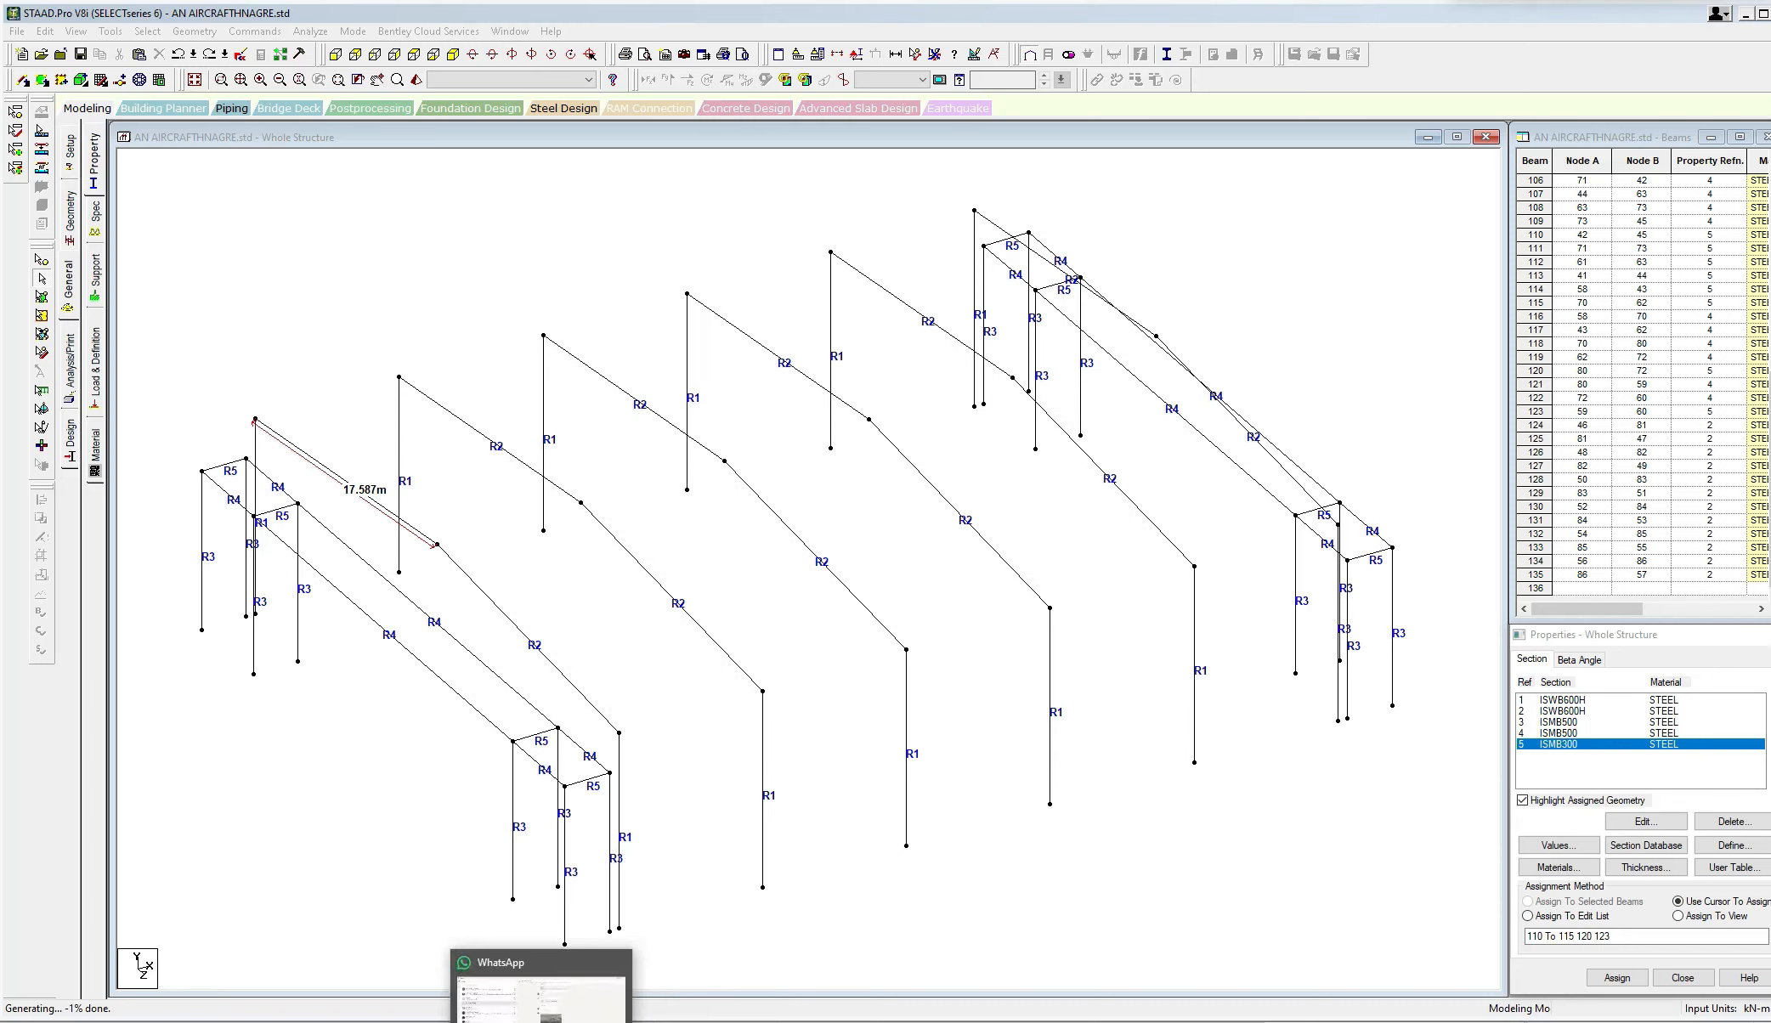
Switch to the detailed 3D hangar model and sketch the X, Y and Z axis directions beside it as an orientation reference.
{"action": "mouse_move", "coordinate": [126, 1022]}
{"action": "left_click", "coordinate": [170, 994]}
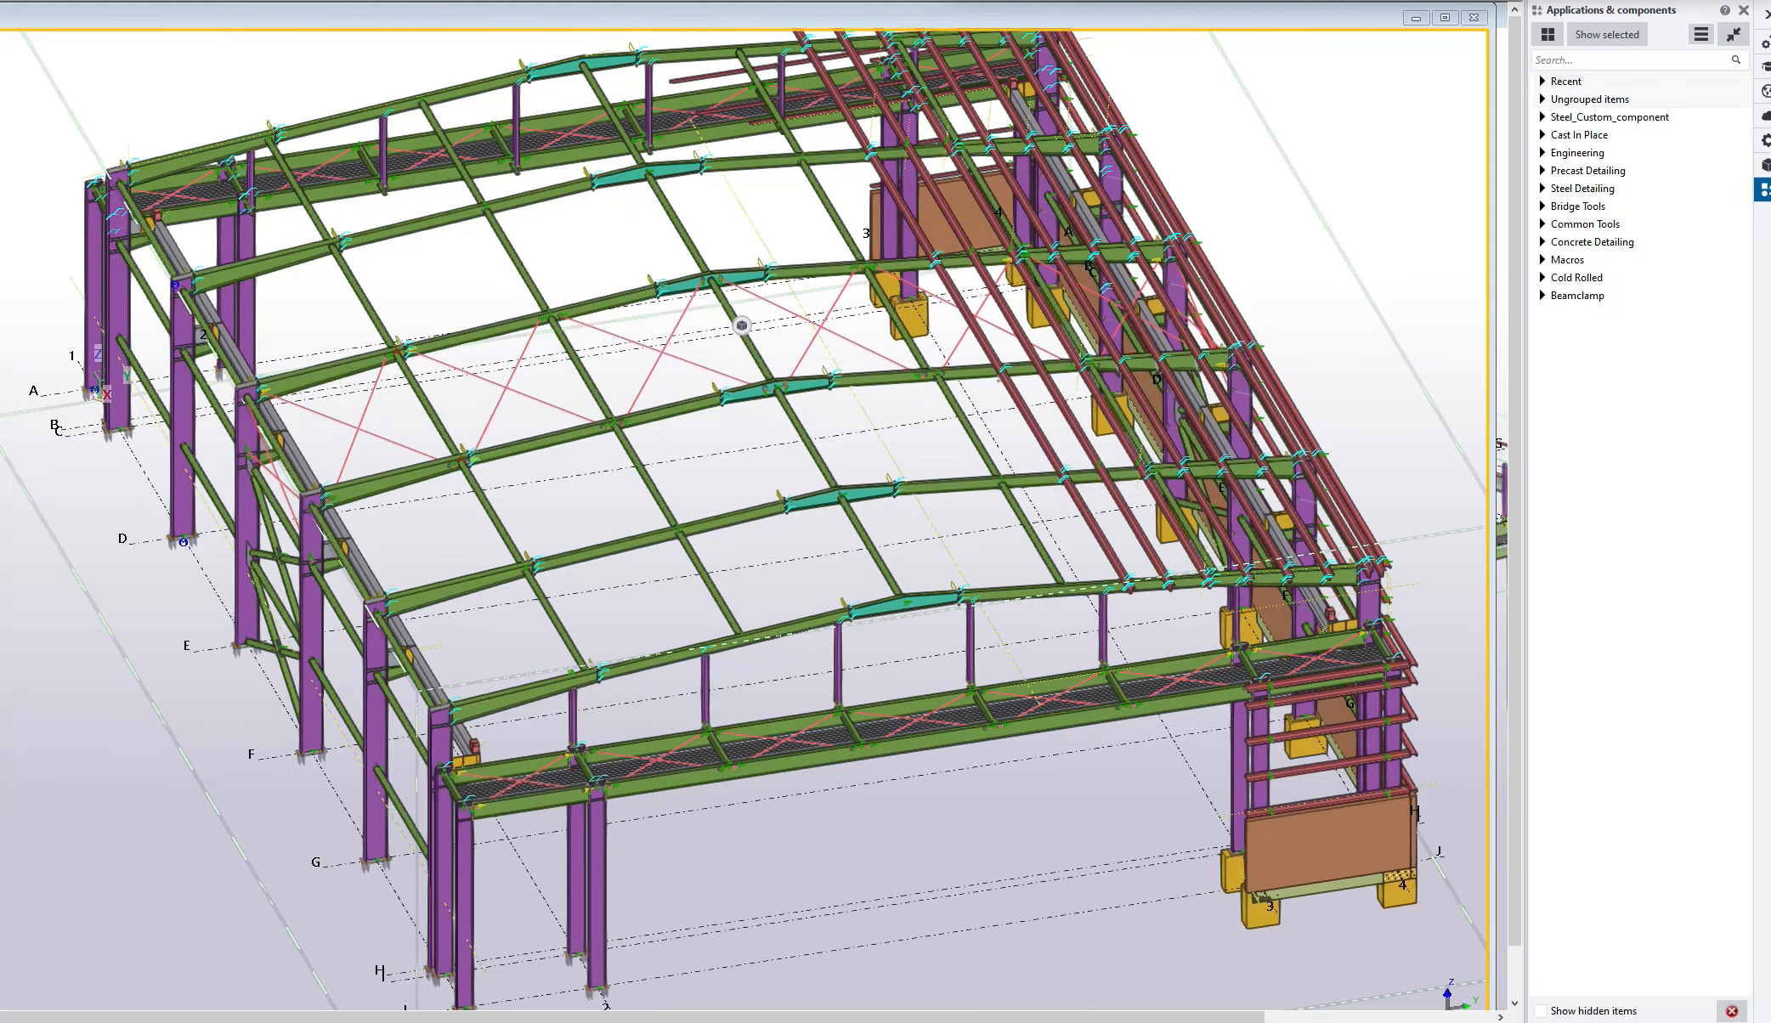
{"action": "mouse_move", "coordinate": [82, 662]}
{"action": "left_mouse_down"}
{"action": "mouse_move", "coordinate": [147, 831]}
{"action": "mouse_move", "coordinate": [116, 804]}
{"action": "mouse_move", "coordinate": [173, 840]}
{"action": "mouse_move", "coordinate": [150, 892]}
{"action": "mouse_move", "coordinate": [216, 879]}
{"action": "left_mouse_up"}
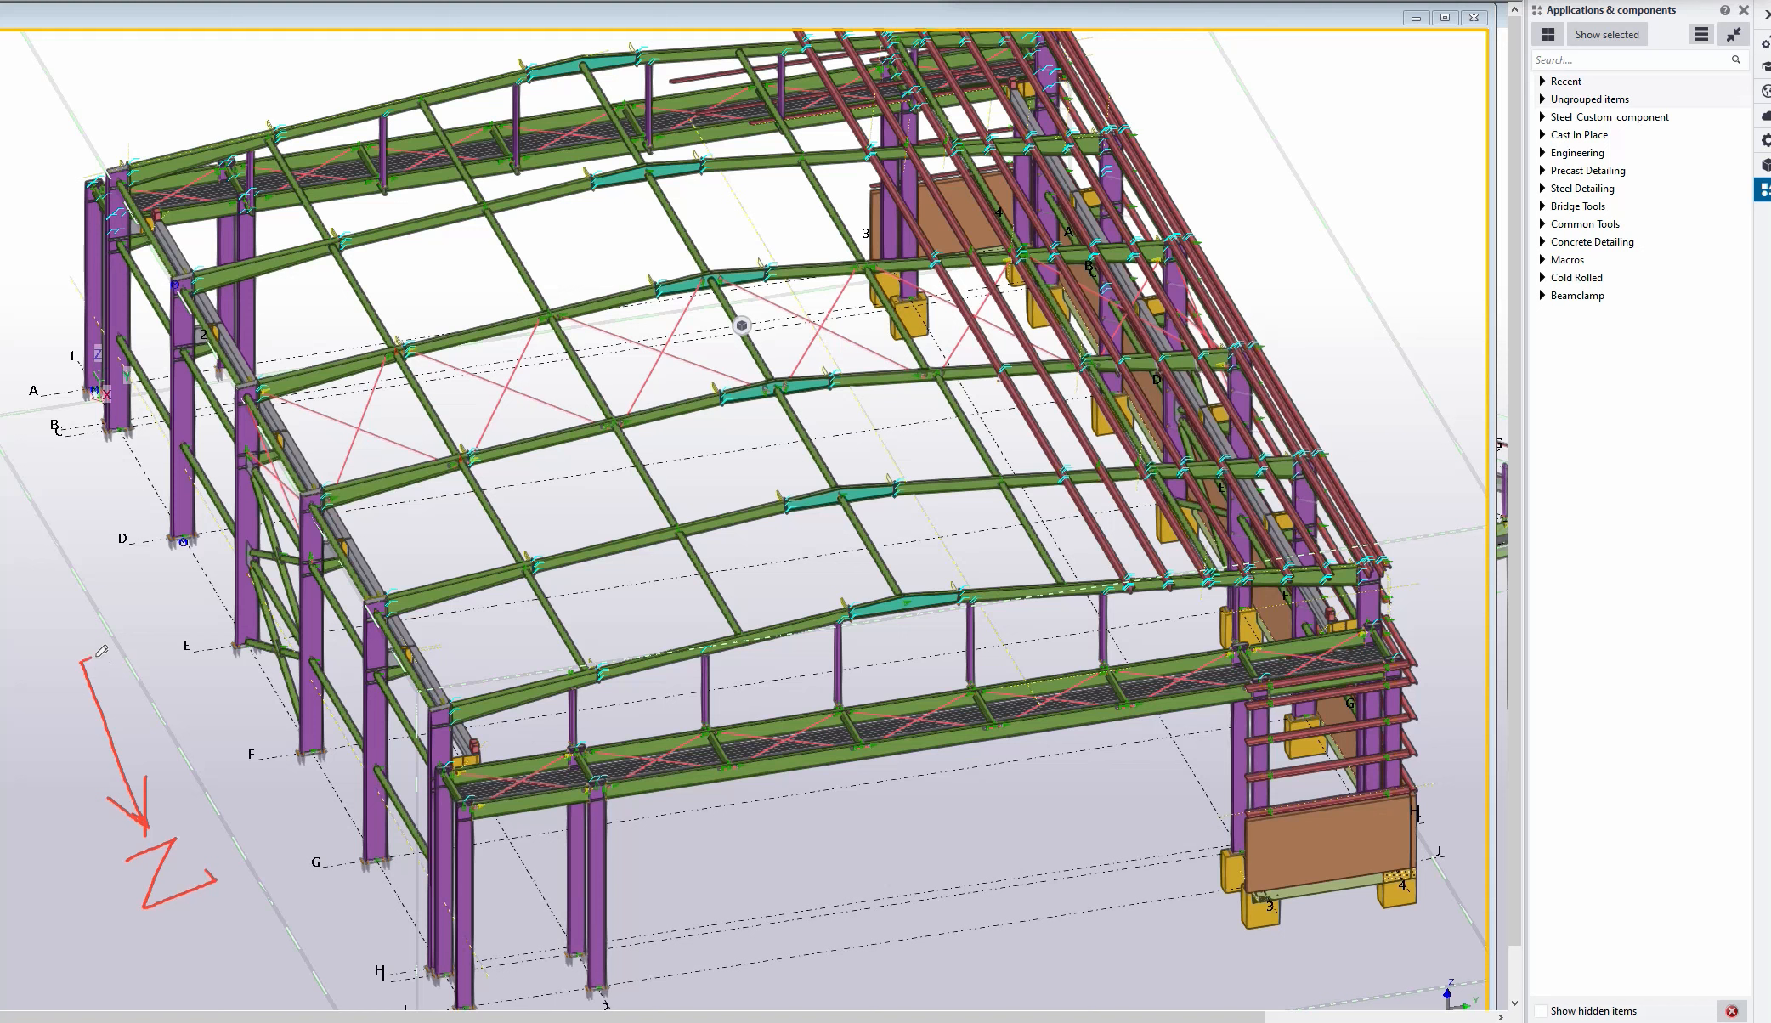
{"action": "mouse_move", "coordinate": [96, 657]}
{"action": "left_mouse_down"}
{"action": "mouse_move", "coordinate": [249, 601]}
{"action": "mouse_move", "coordinate": [201, 693]}
{"action": "left_mouse_up"}
{"action": "mouse_move", "coordinate": [82, 661]}
{"action": "left_mouse_down"}
{"action": "mouse_move", "coordinate": [75, 513]}
{"action": "mouse_move", "coordinate": [60, 548]}
{"action": "mouse_move", "coordinate": [92, 536]}
{"action": "mouse_move", "coordinate": [85, 486]}
{"action": "mouse_move", "coordinate": [111, 541]}
{"action": "left_mouse_up"}
{"action": "left_click_drag", "start_coordinate": [103, 465], "coordinate": [108, 537]}
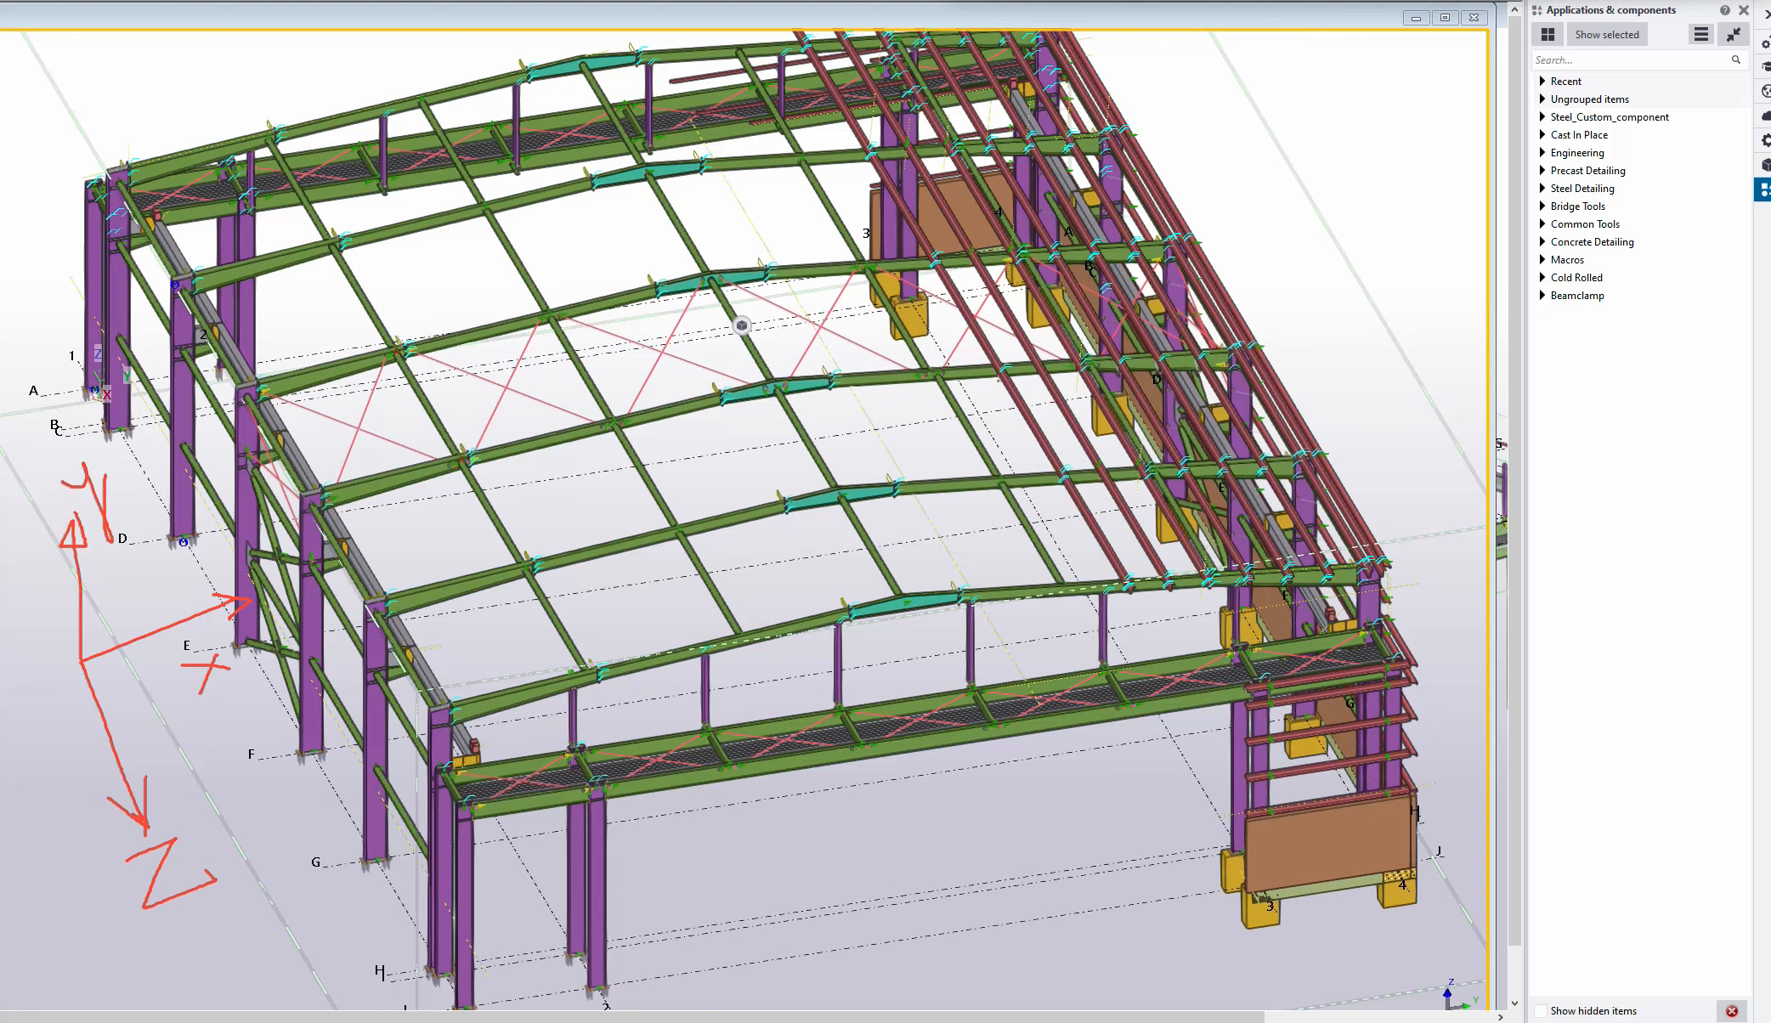
{"action": "key", "text": "alt+Tab"}
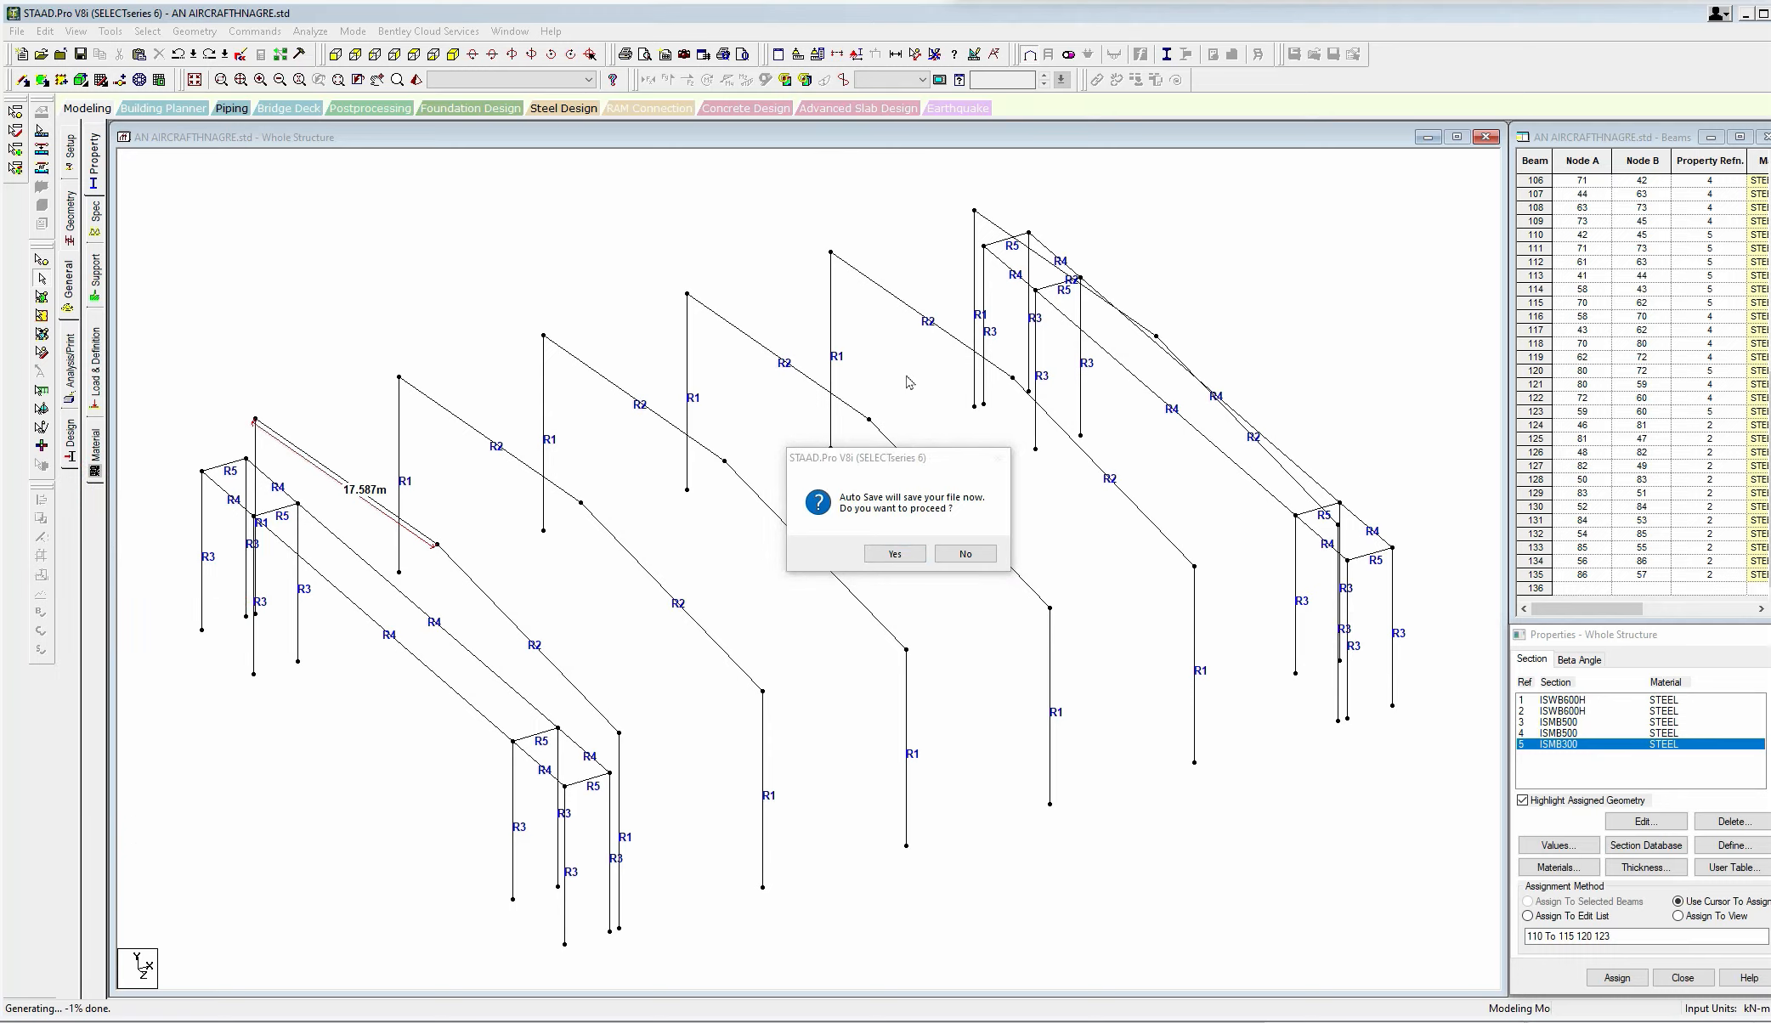
Decline the auto save and circular-repeat the whole structure 90 degrees about Y in one step through X 0, Z 40.
{"action": "left_click", "coordinate": [966, 553]}
{"action": "scroll", "coordinate": [776, 458], "scroll_direction": "down", "scroll_amount": 2}
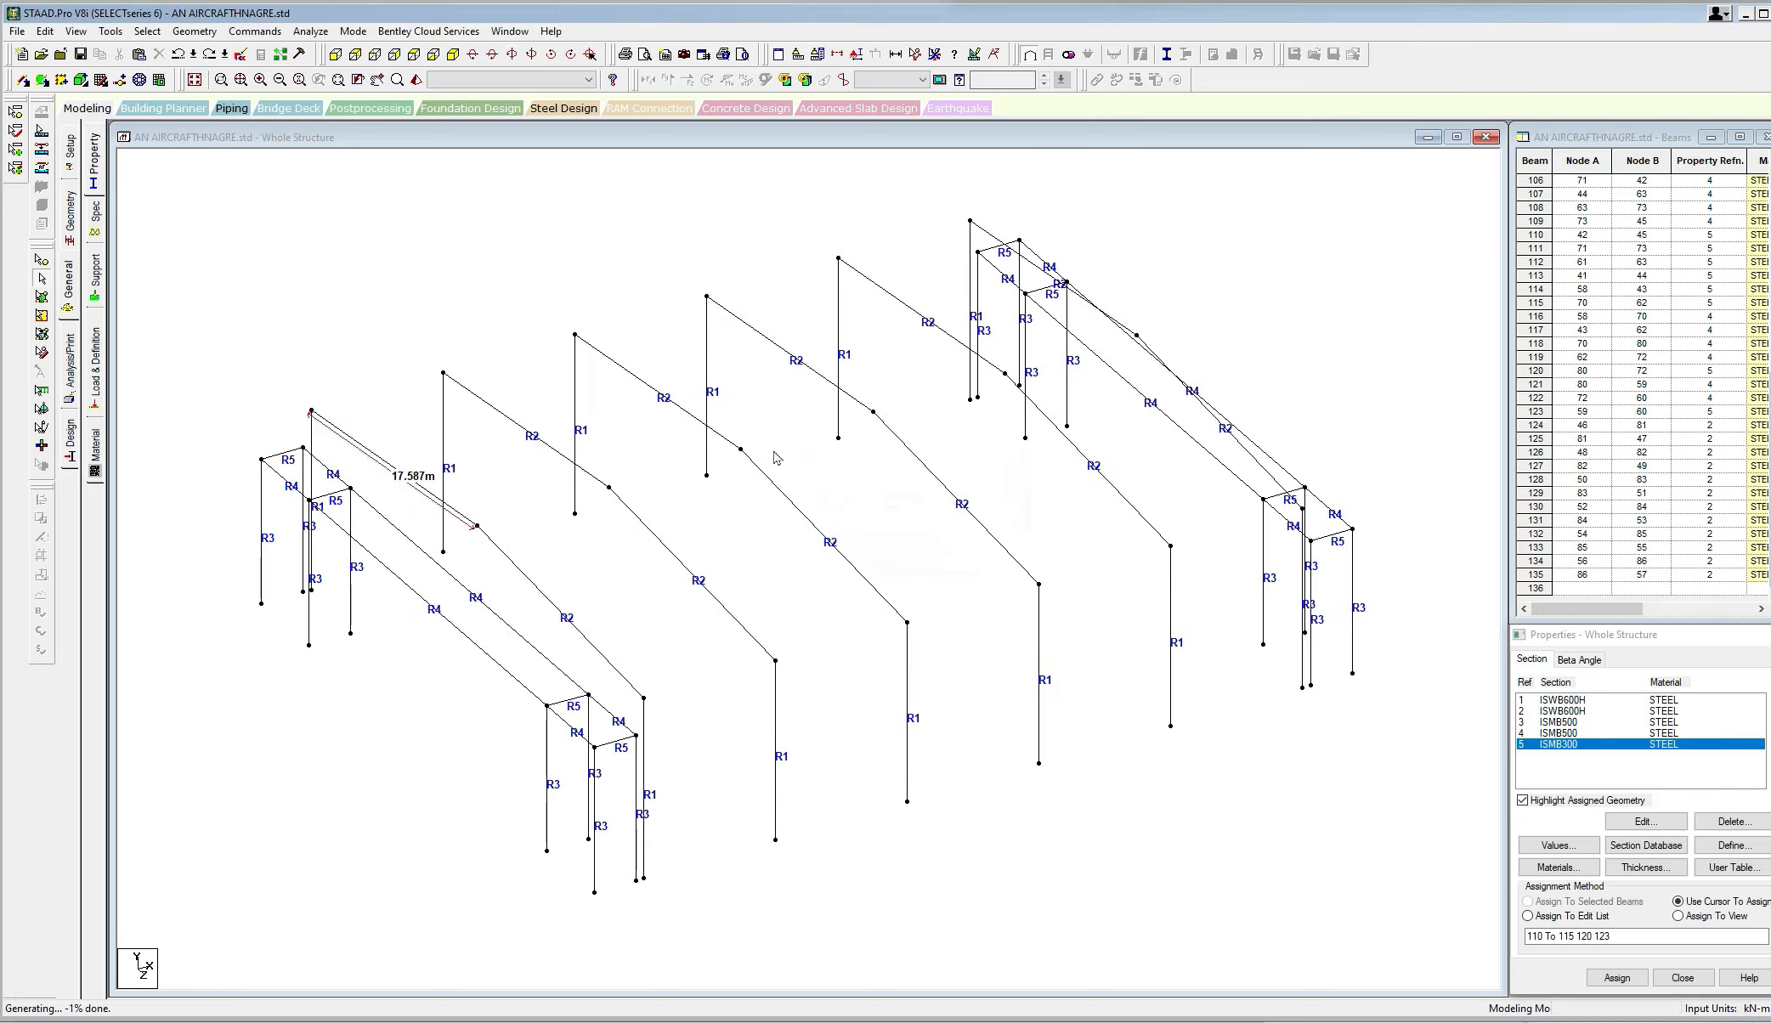
{"action": "scroll", "coordinate": [776, 458], "scroll_direction": "down", "scroll_amount": 2}
{"action": "left_click_drag", "start_coordinate": [1313, 946], "coordinate": [308, 265]}
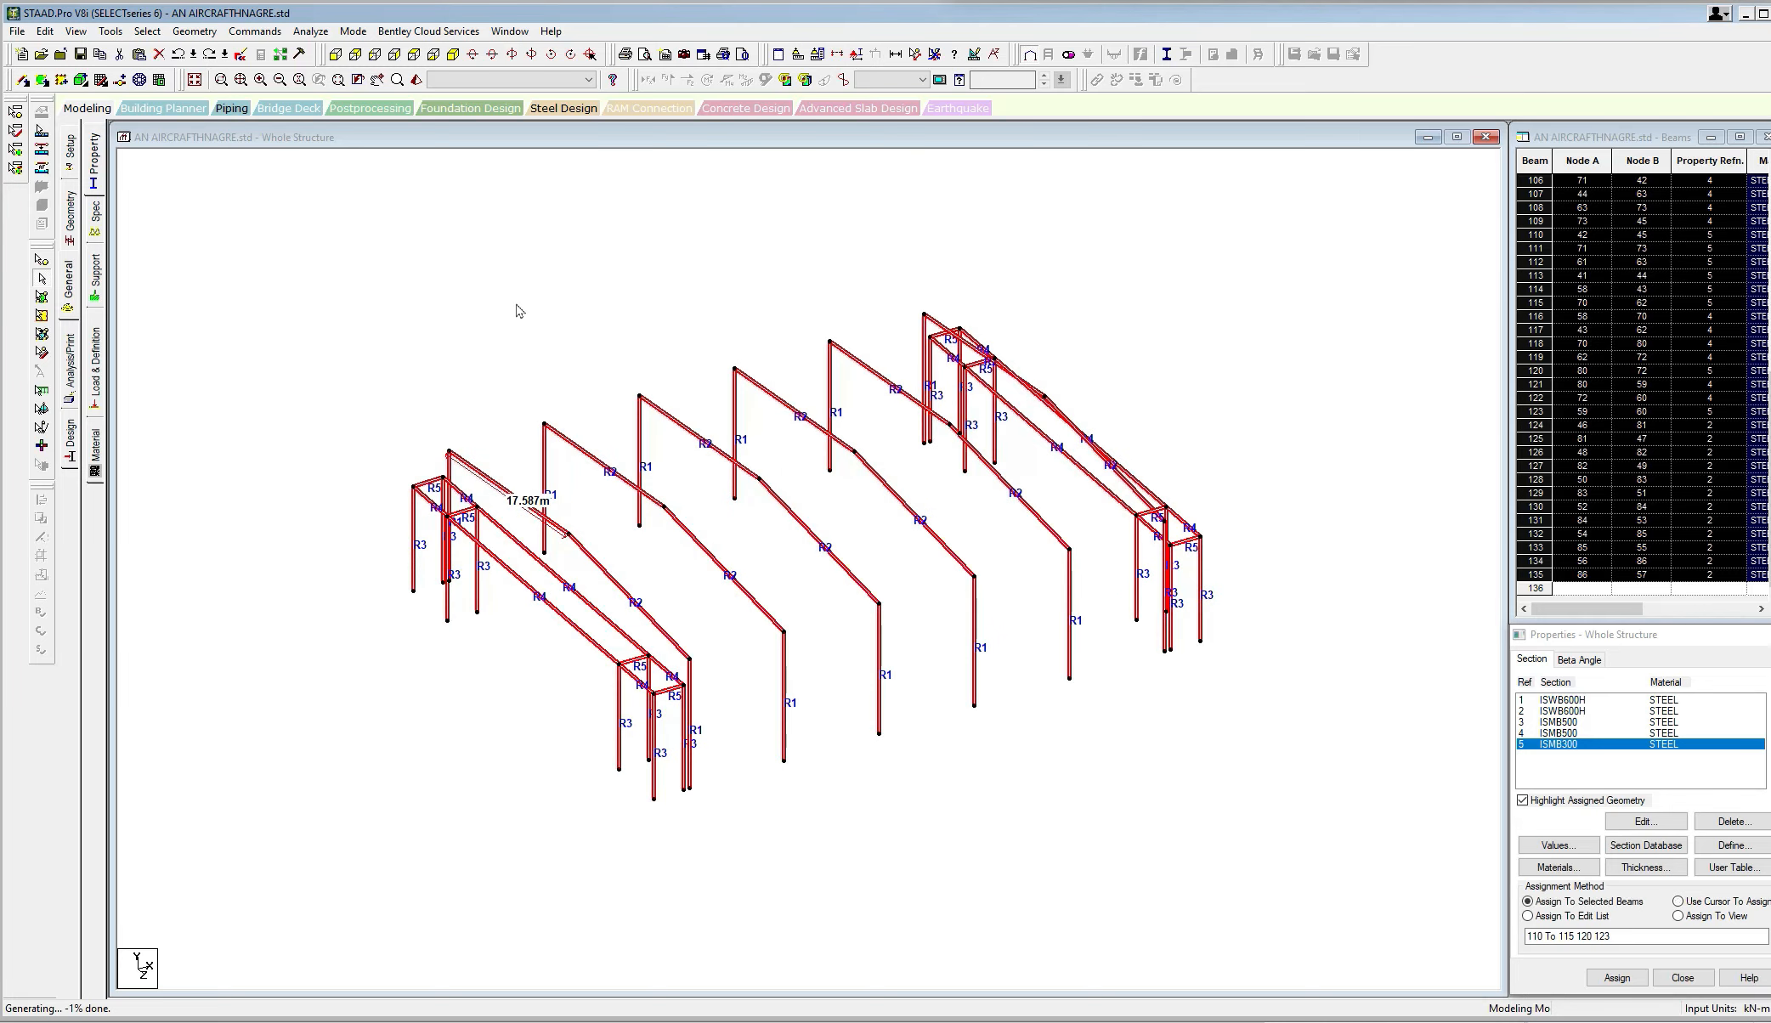
{"action": "left_click", "coordinate": [195, 32]}
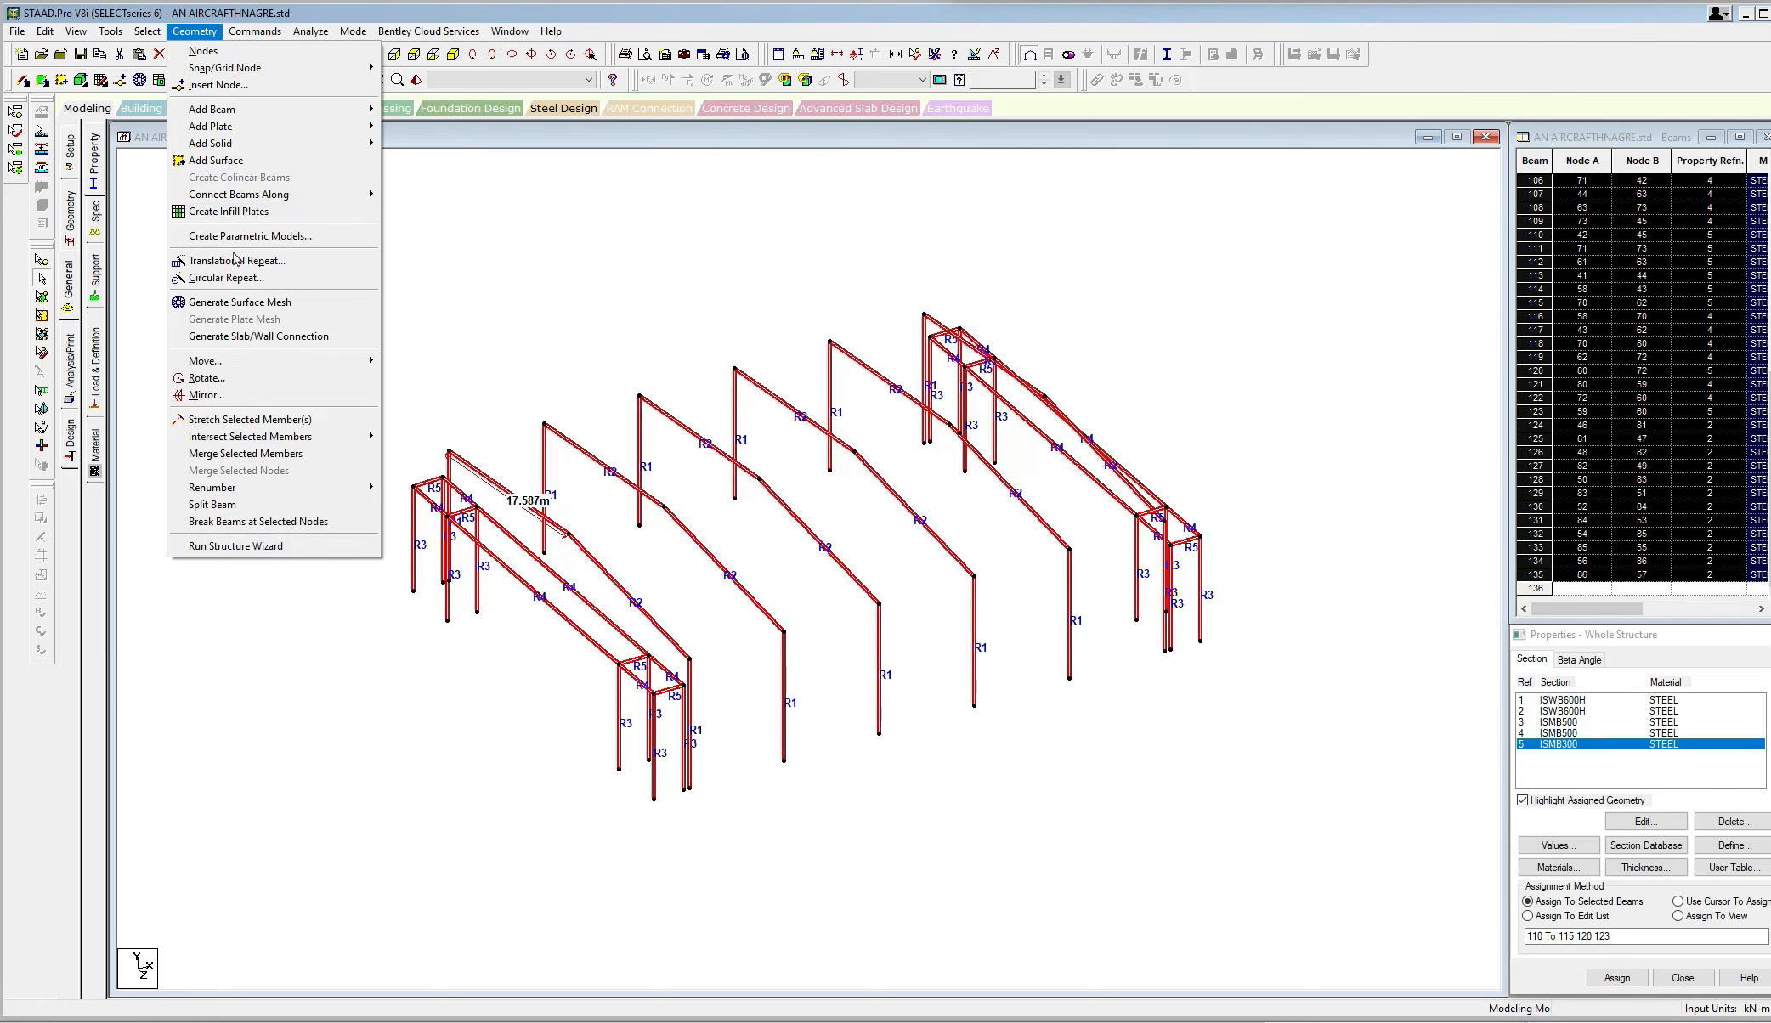
{"action": "left_click", "coordinate": [235, 282]}
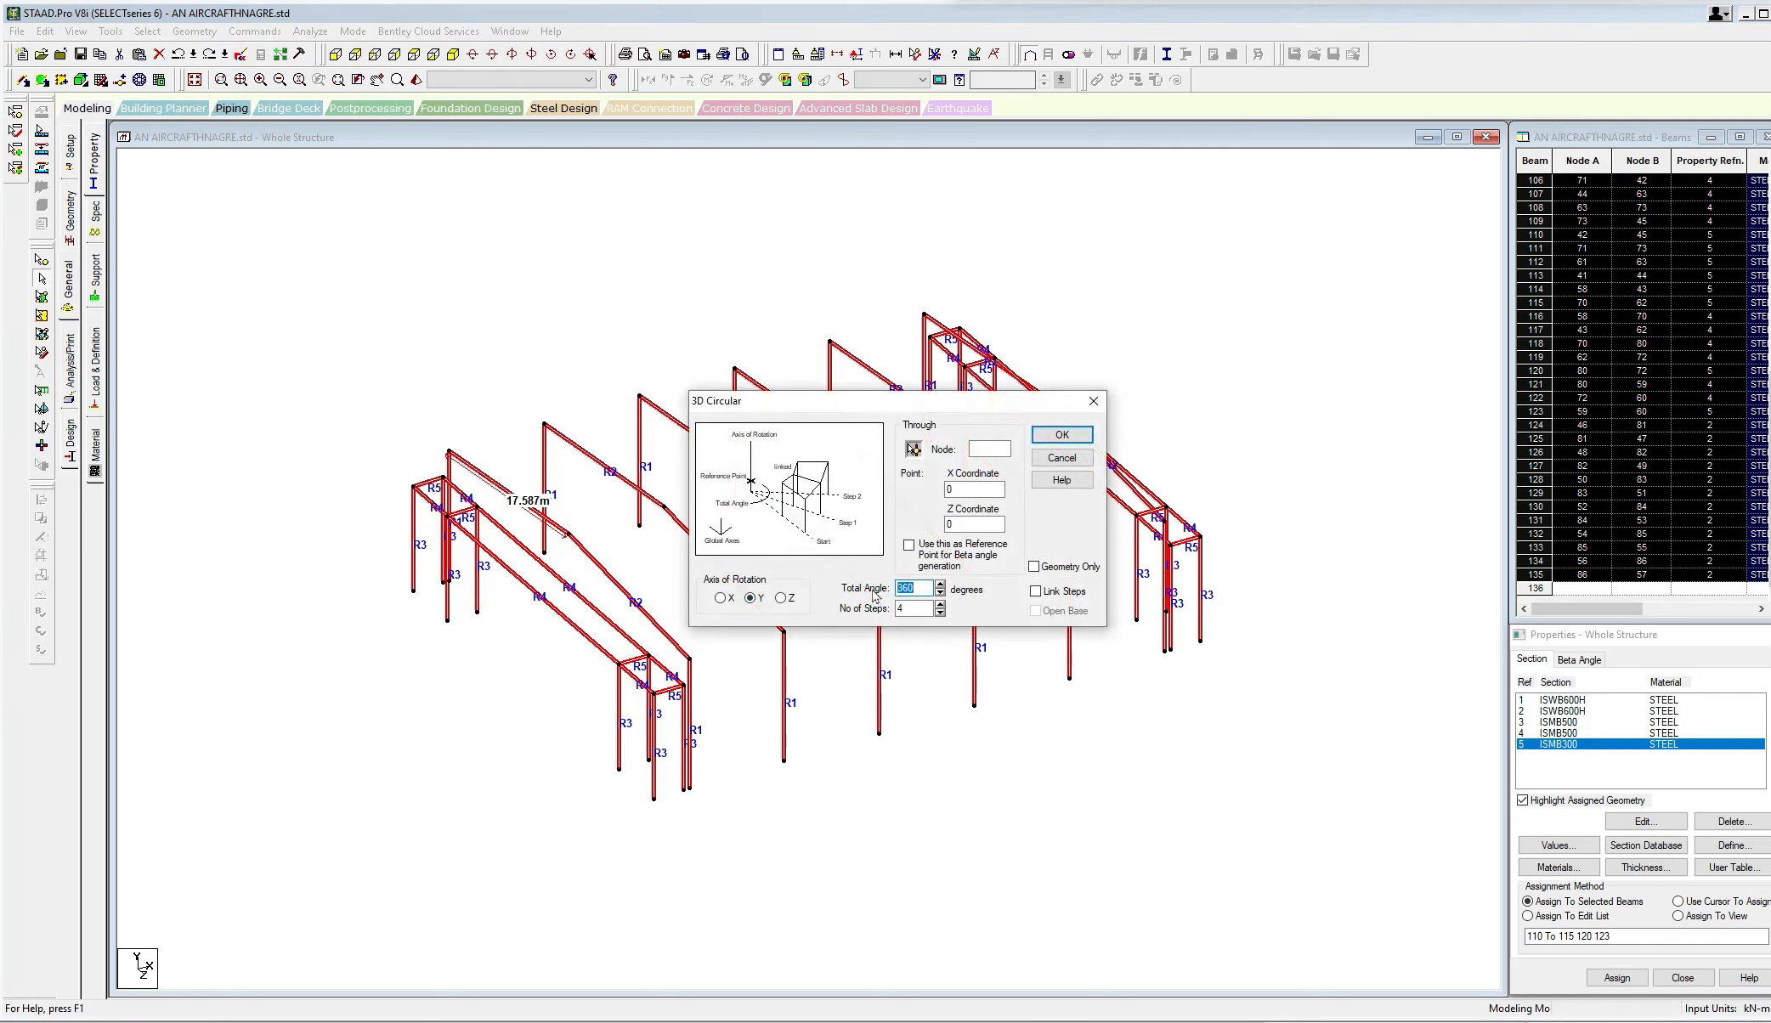
{"action": "type", "text": "90"}
{"action": "left_click_drag", "start_coordinate": [967, 524], "coordinate": [938, 526]}
{"action": "type", "text": "4"}
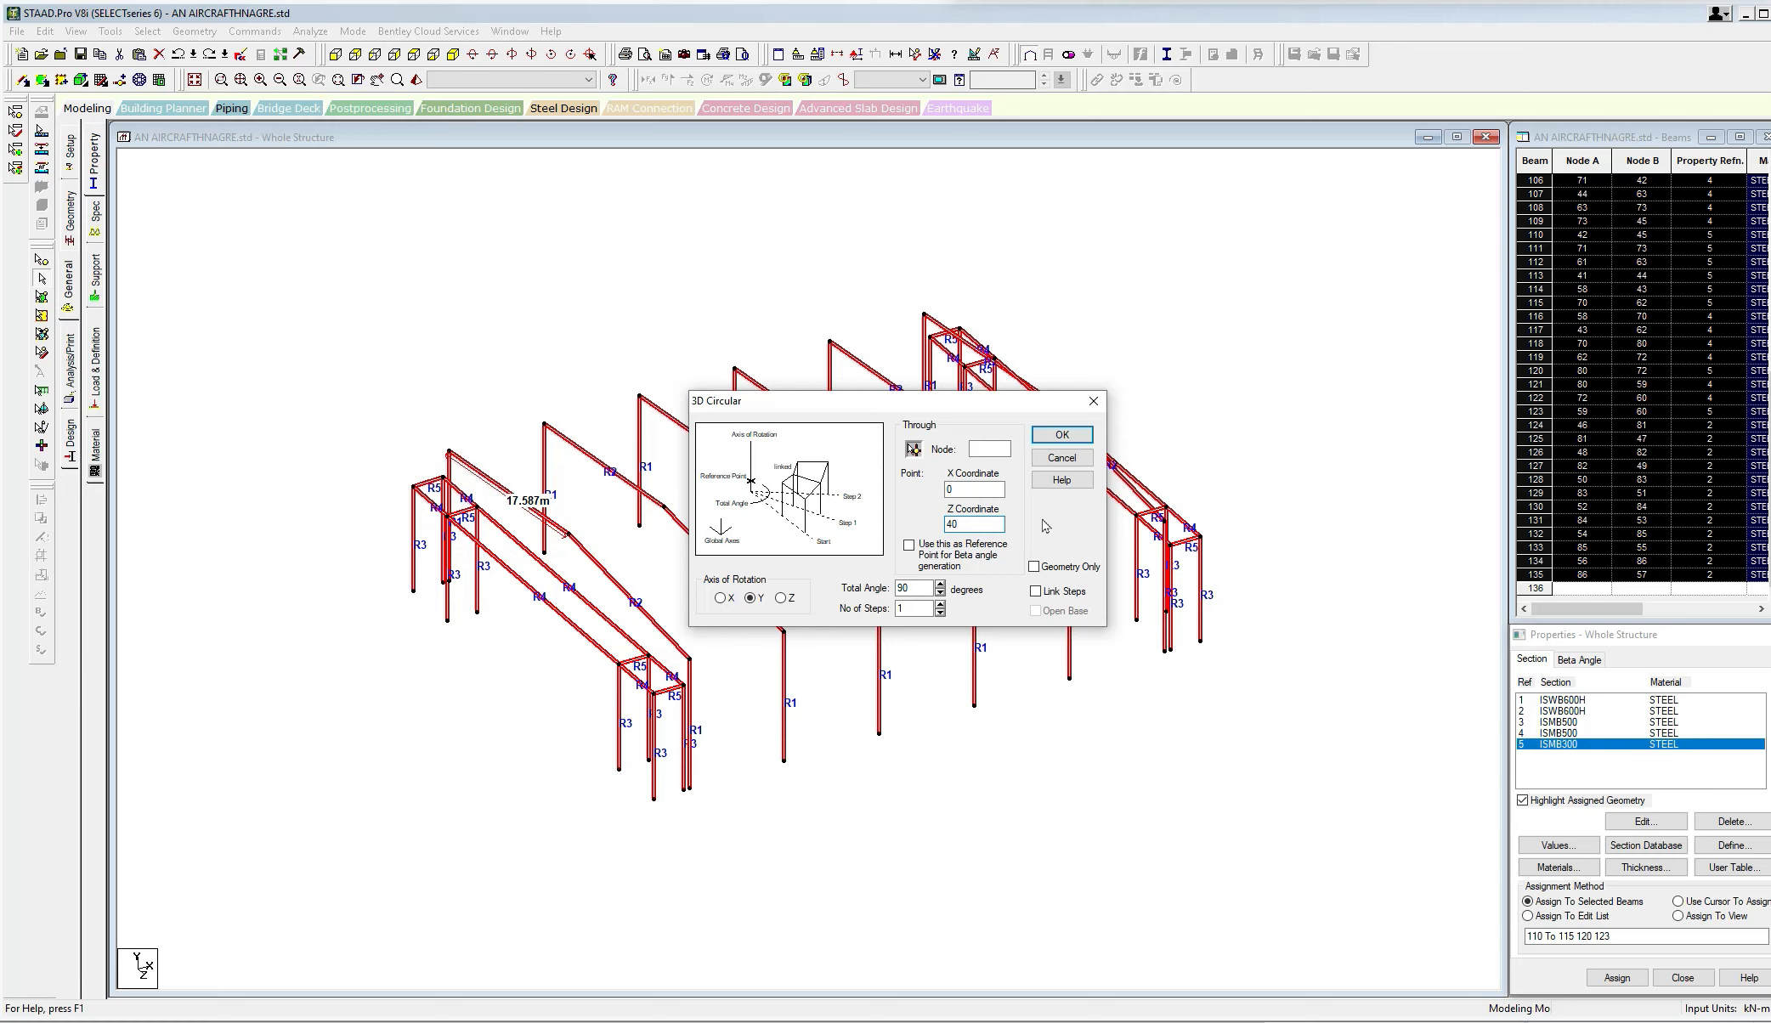
{"action": "left_click", "coordinate": [1052, 438]}
{"action": "left_click", "coordinate": [1054, 437]}
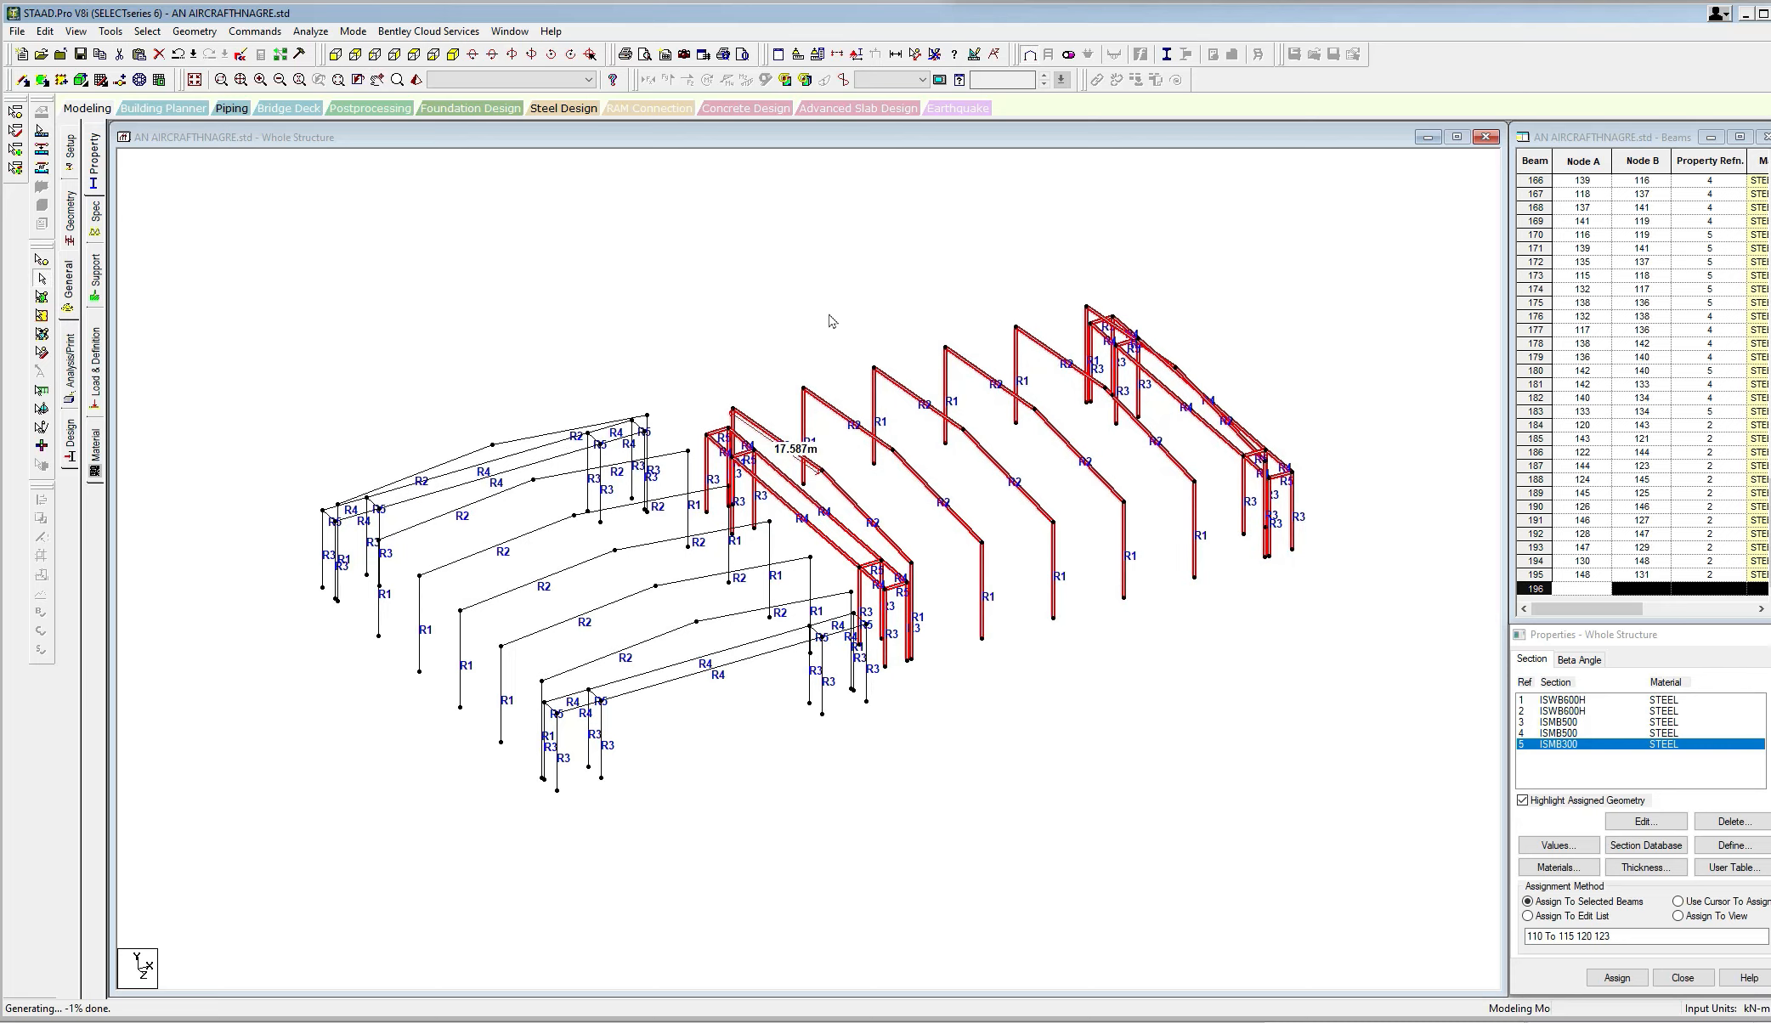
Delete all members of the original structure so that only the rotated copy is kept.
{"action": "left_click", "coordinate": [954, 558]}
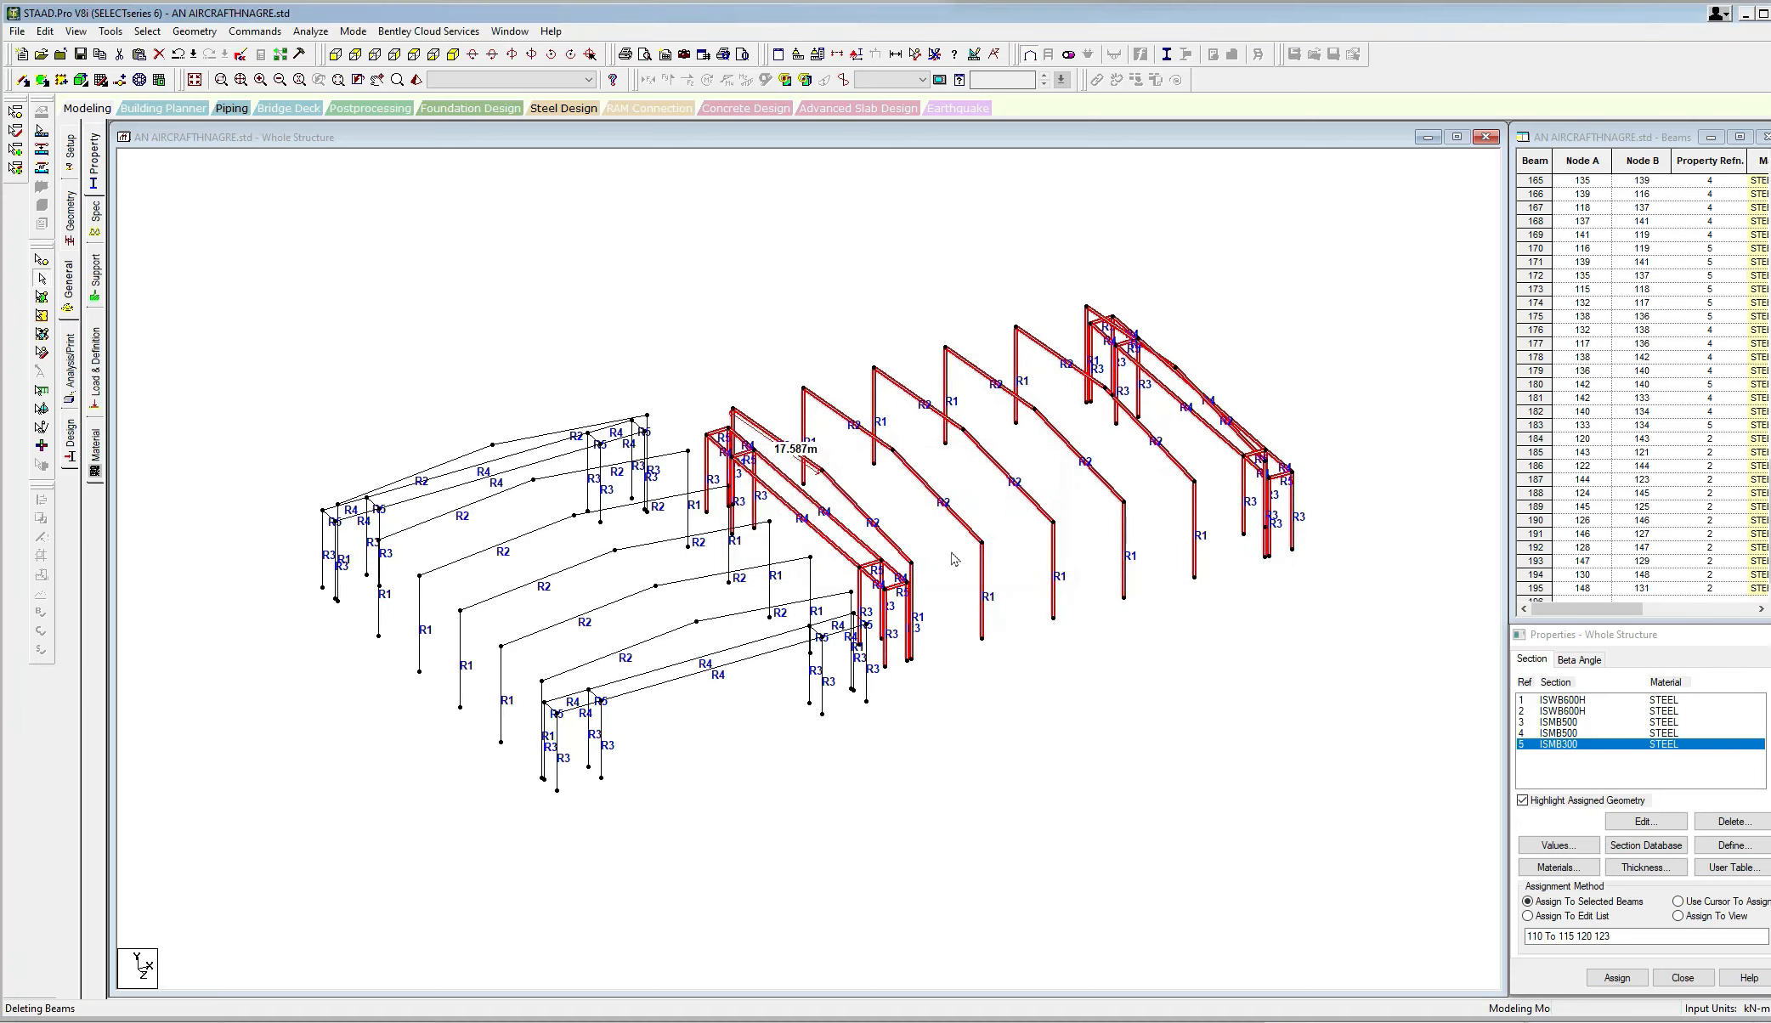
{"action": "key", "text": "Return"}
{"action": "scroll", "coordinate": [587, 446], "scroll_direction": "up", "scroll_amount": 2}
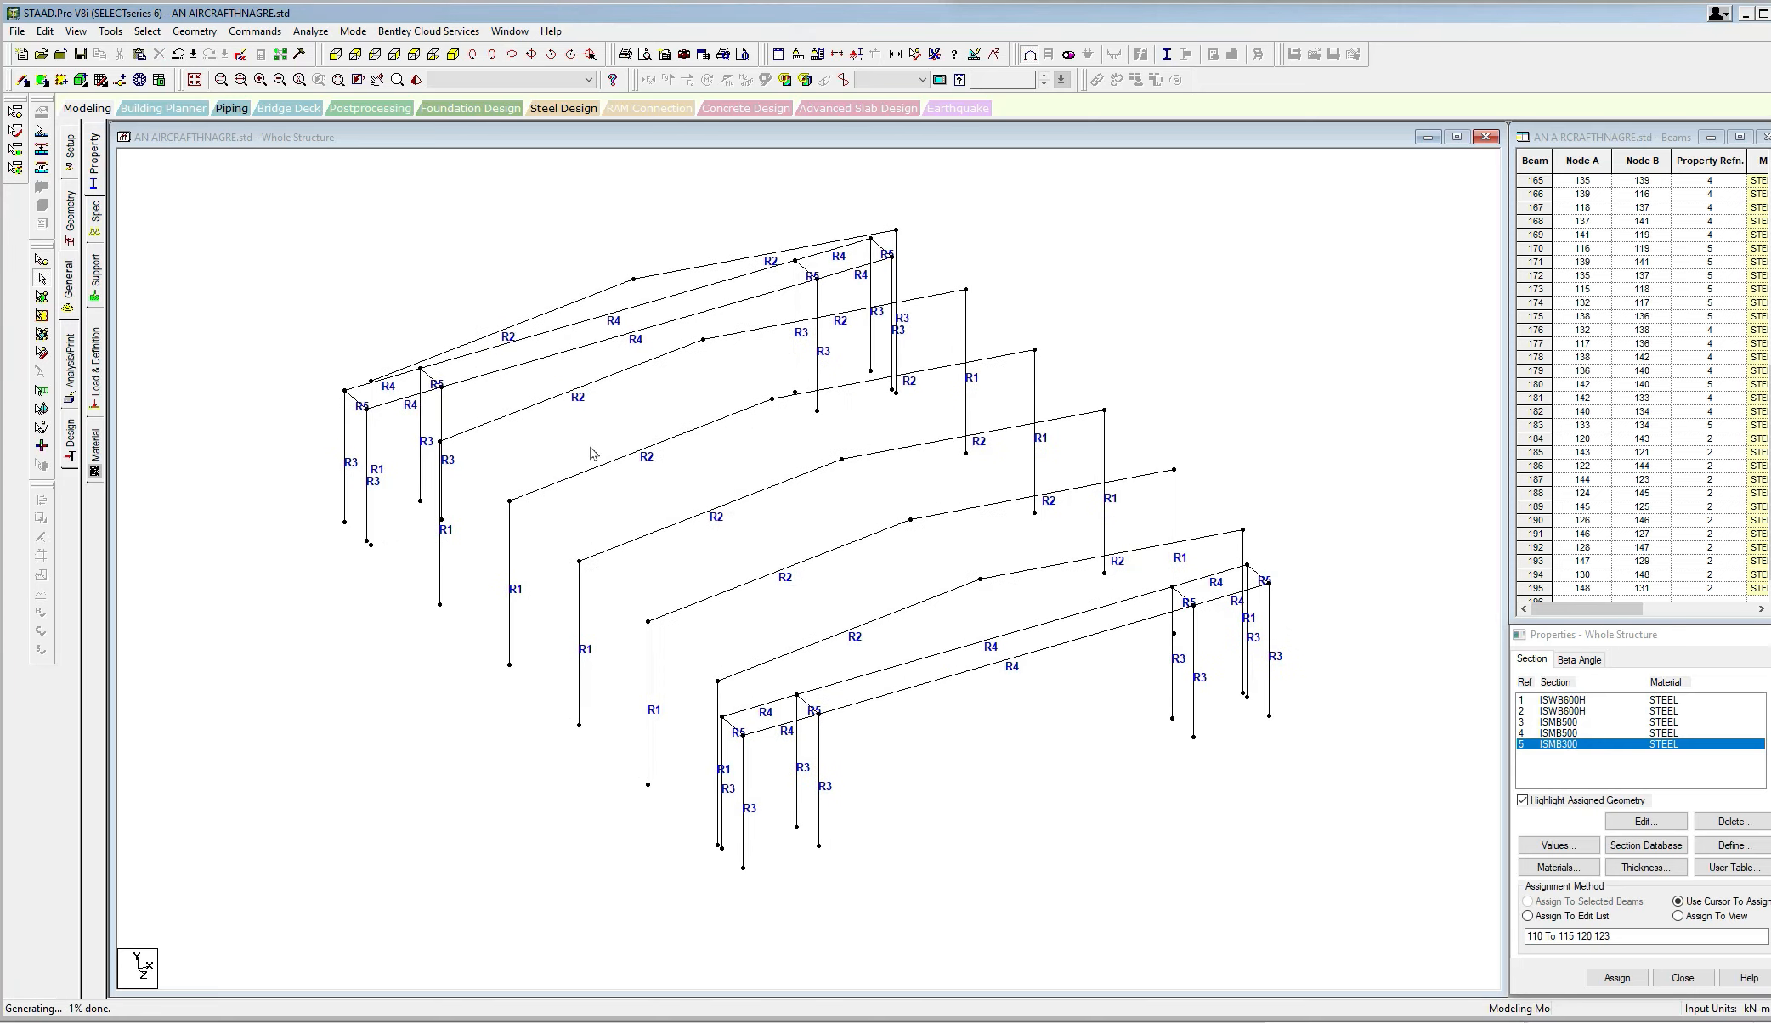
{"action": "scroll", "coordinate": [545, 450], "scroll_direction": "down", "scroll_amount": 2}
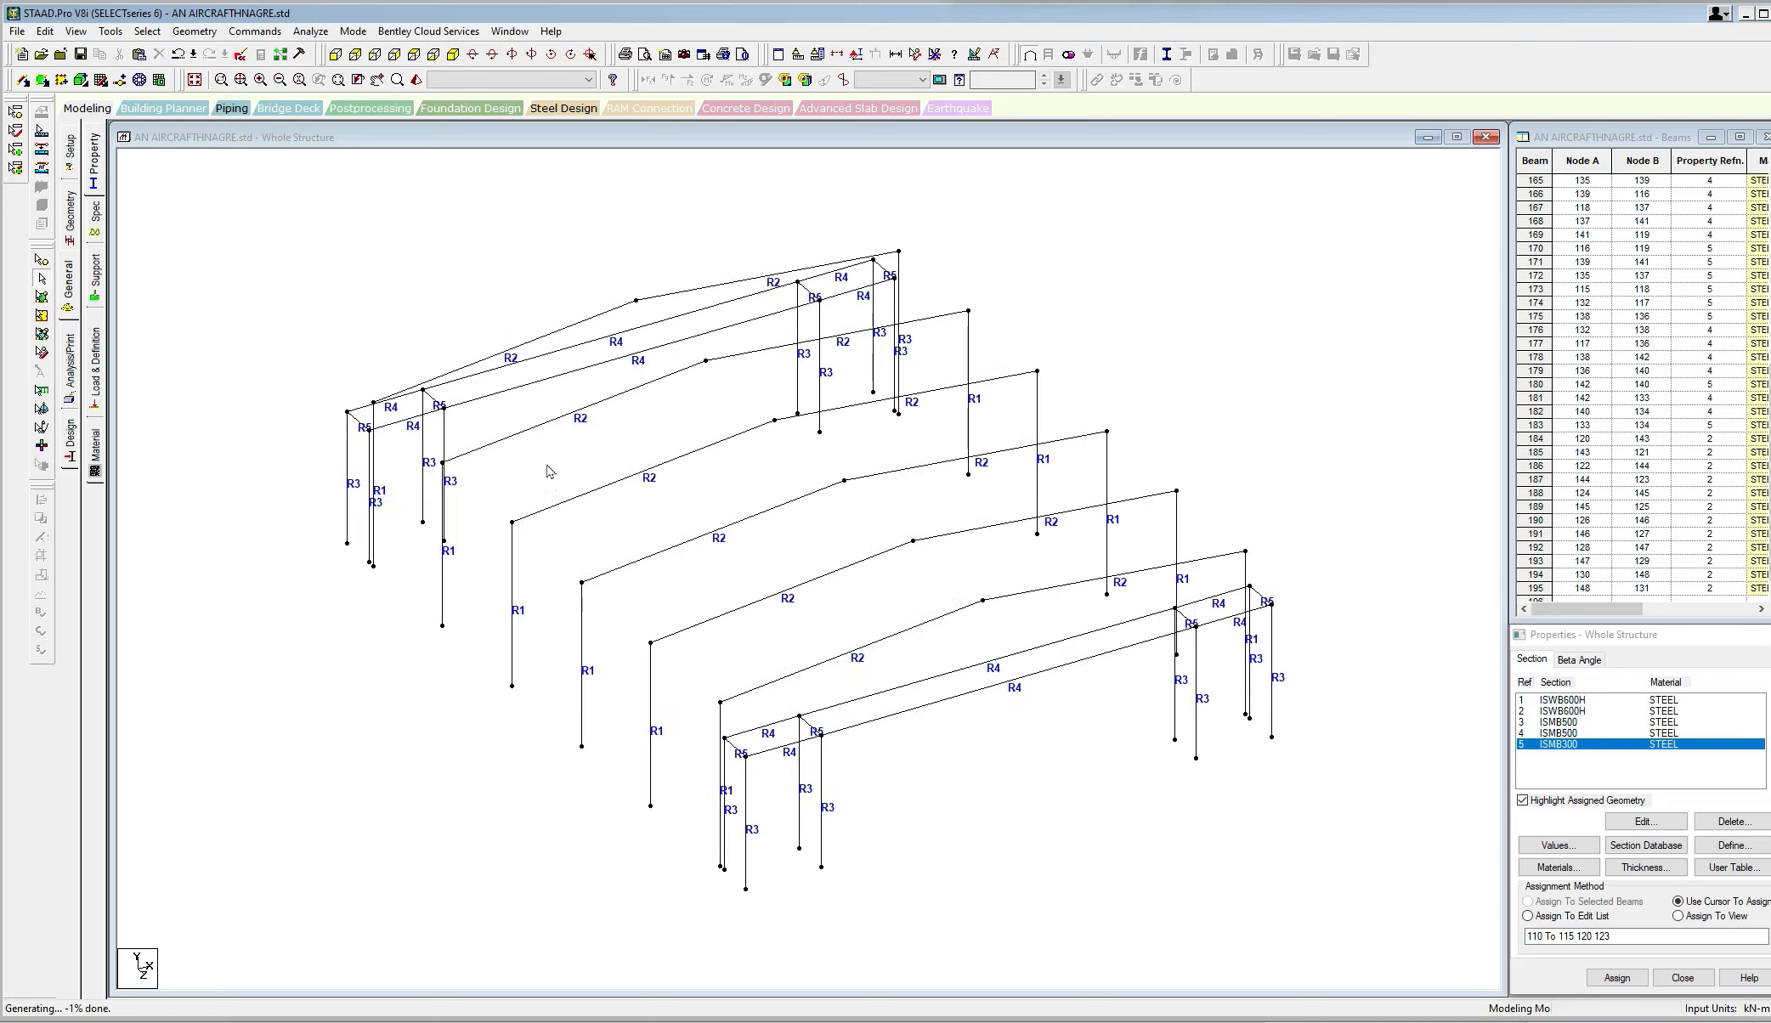
Check the coordinates of the column base nodes at both outer corners of the far end structure.
{"action": "left_click", "coordinate": [40, 259]}
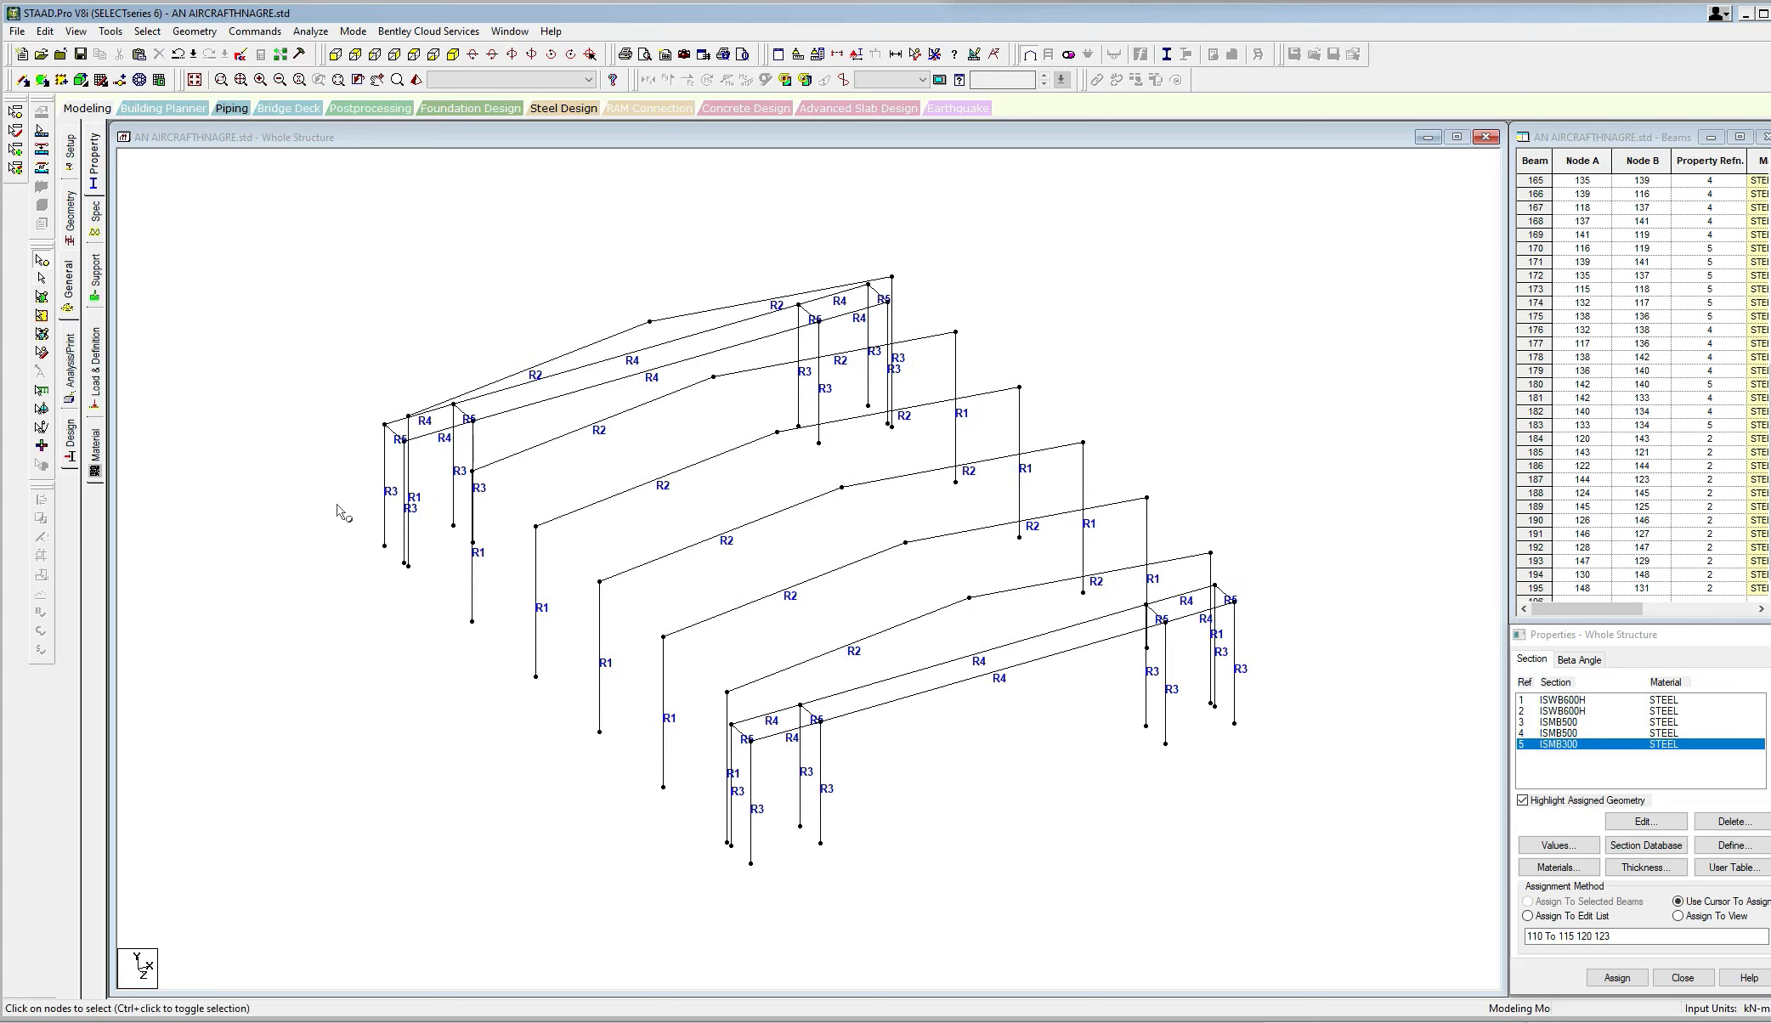
{"action": "double_click", "coordinate": [384, 546]}
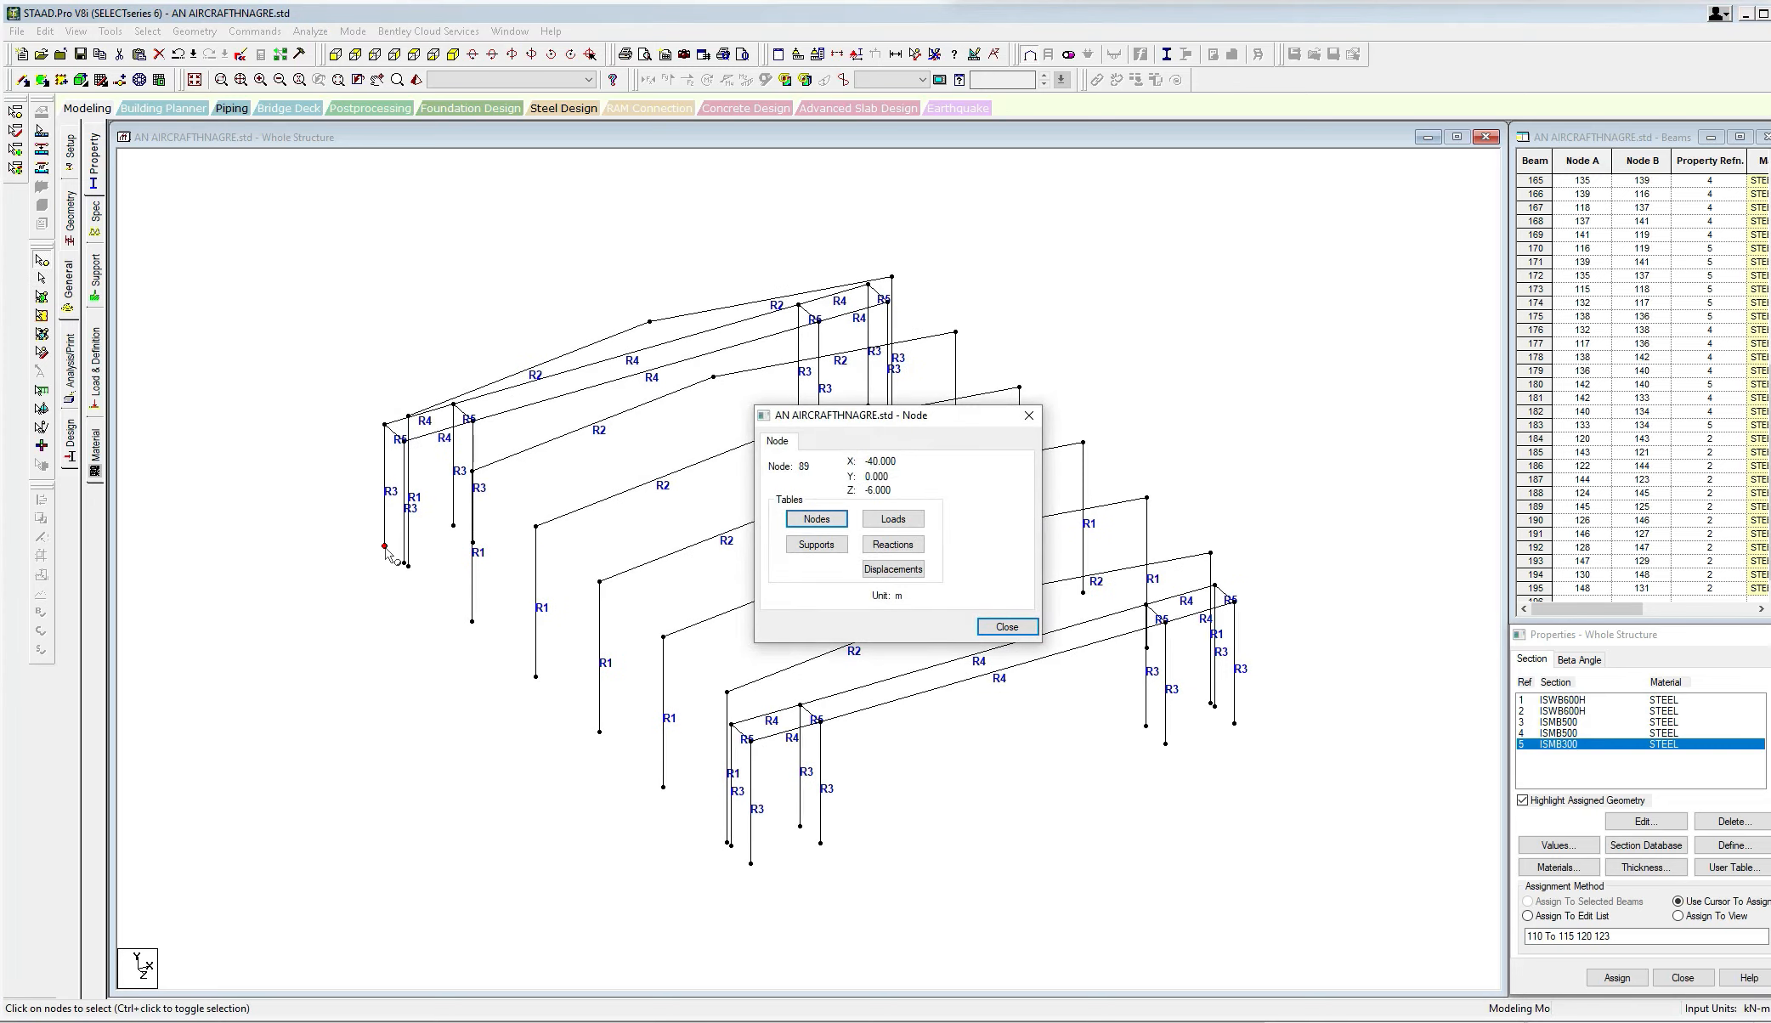
{"action": "left_click", "coordinate": [1028, 417]}
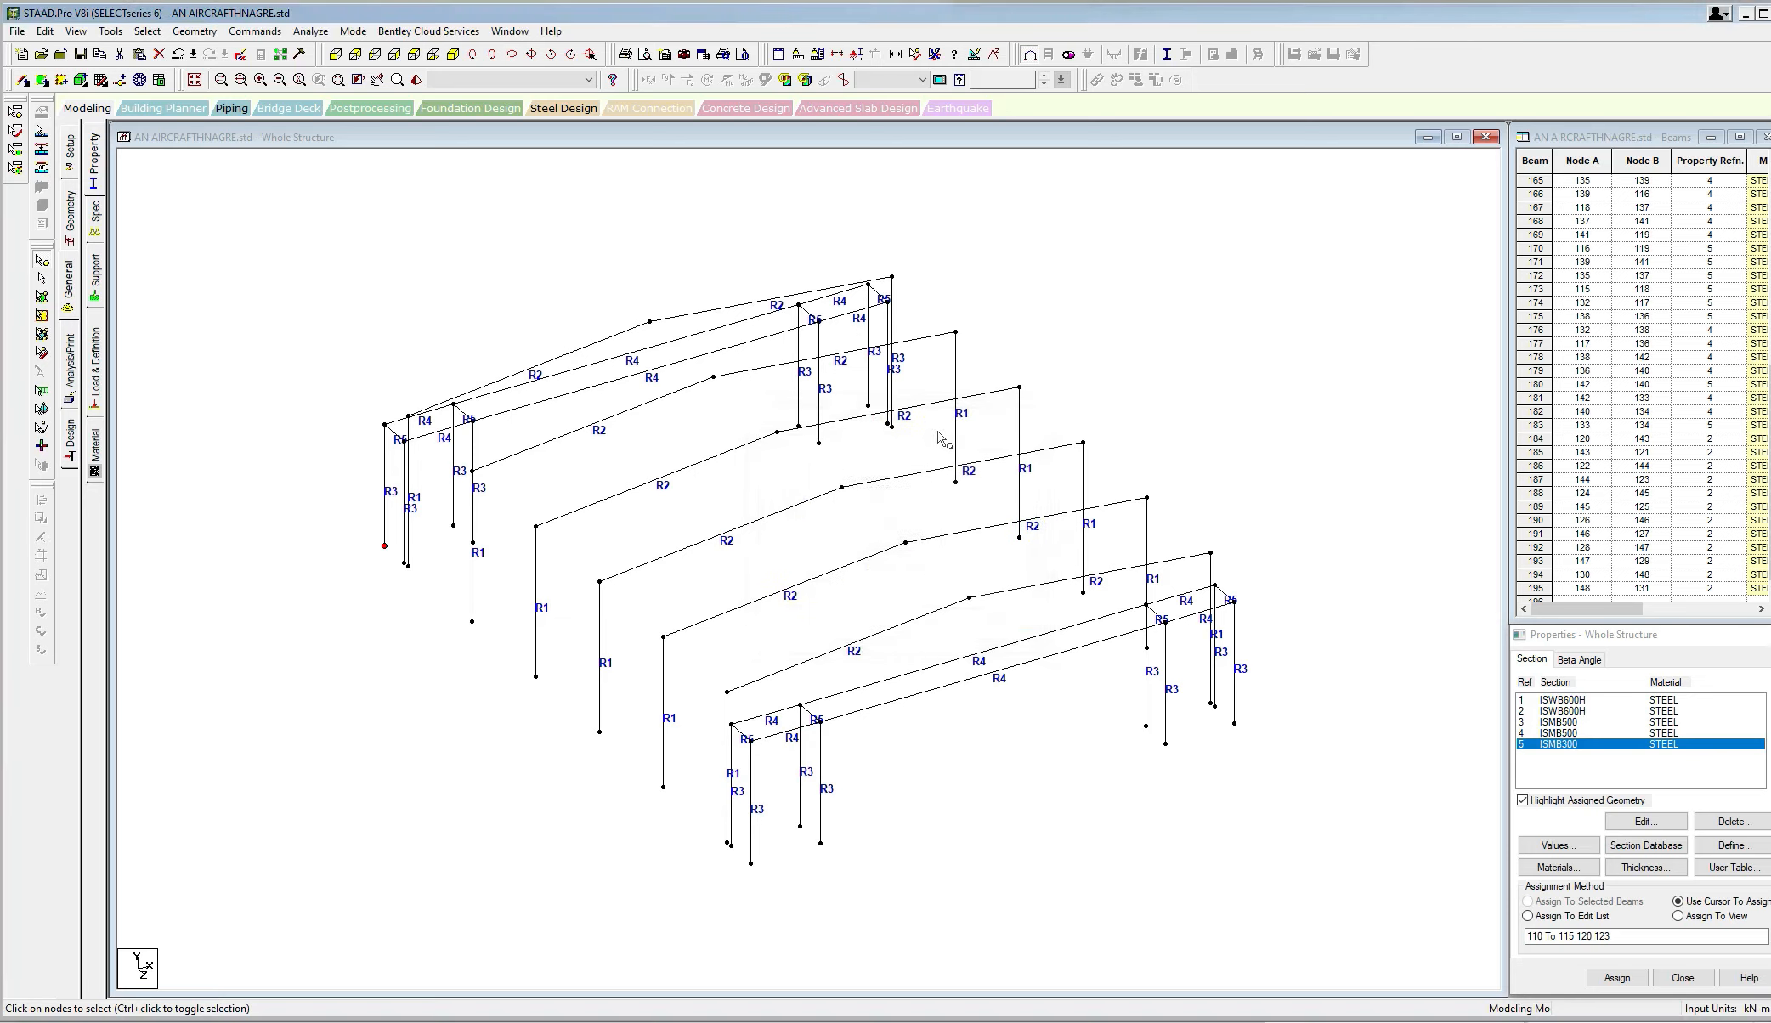
{"action": "double_click", "coordinate": [869, 407]}
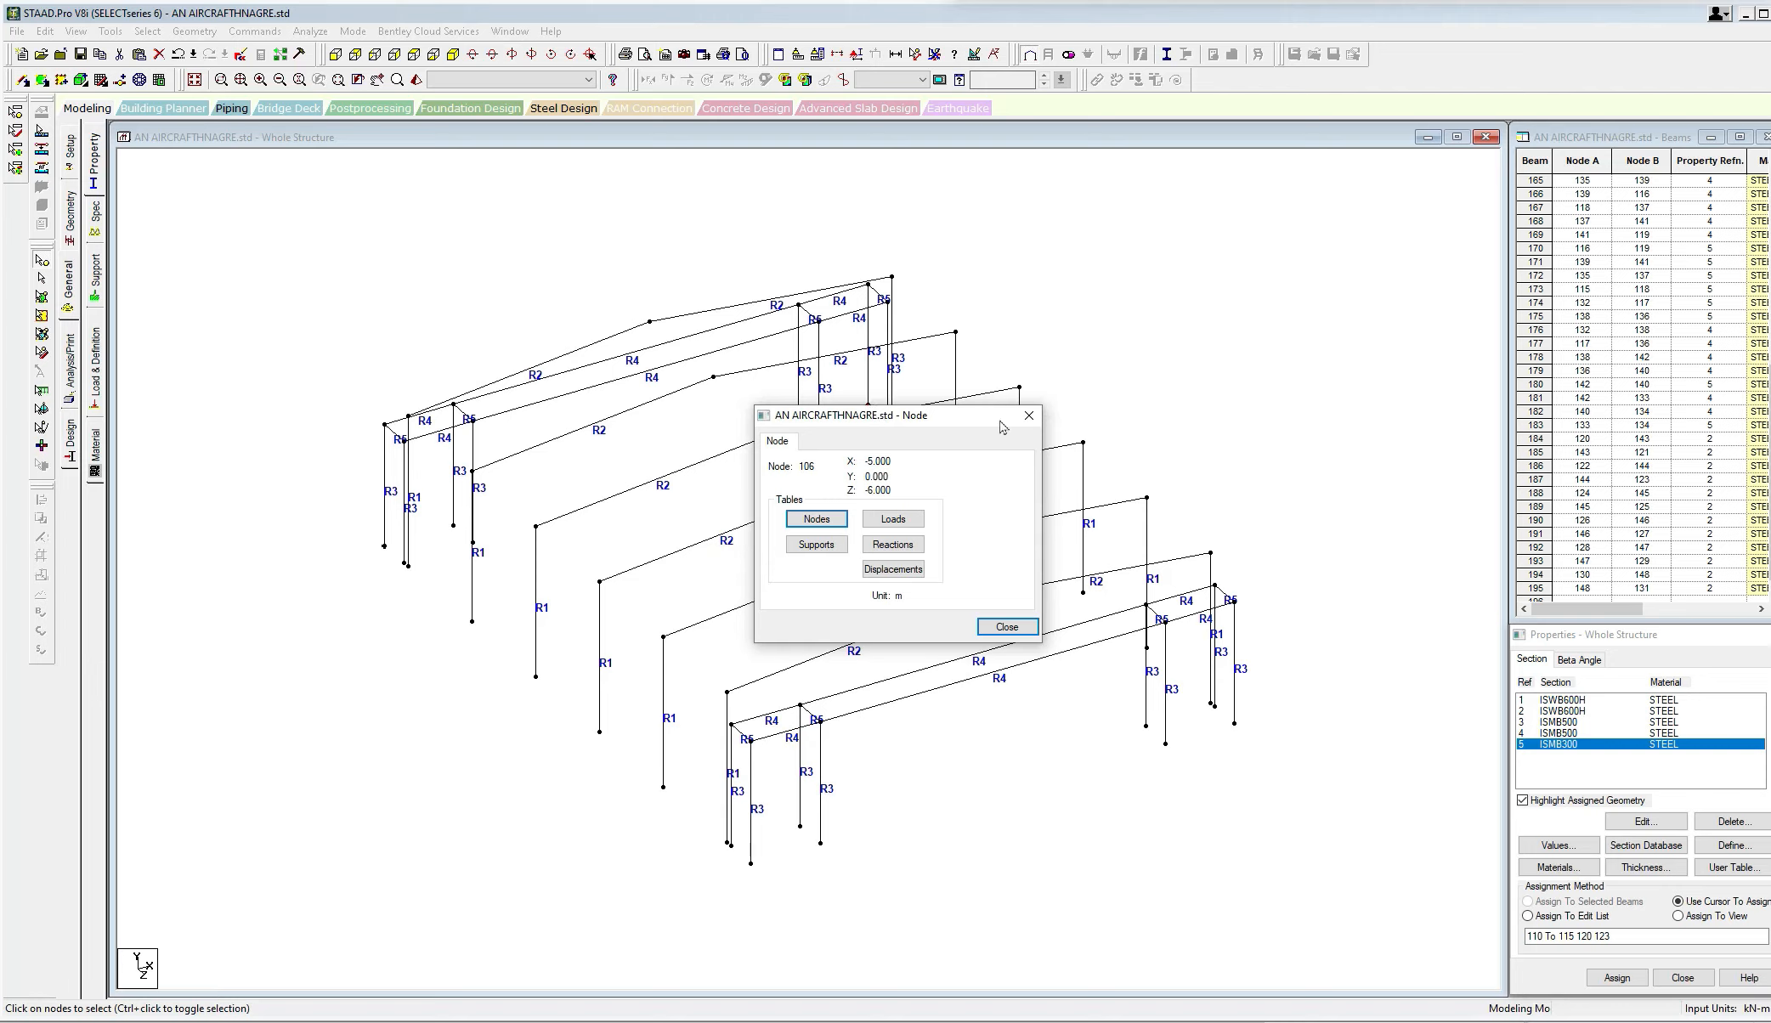
{"action": "left_click", "coordinate": [1028, 415]}
{"action": "double_click", "coordinate": [384, 548]}
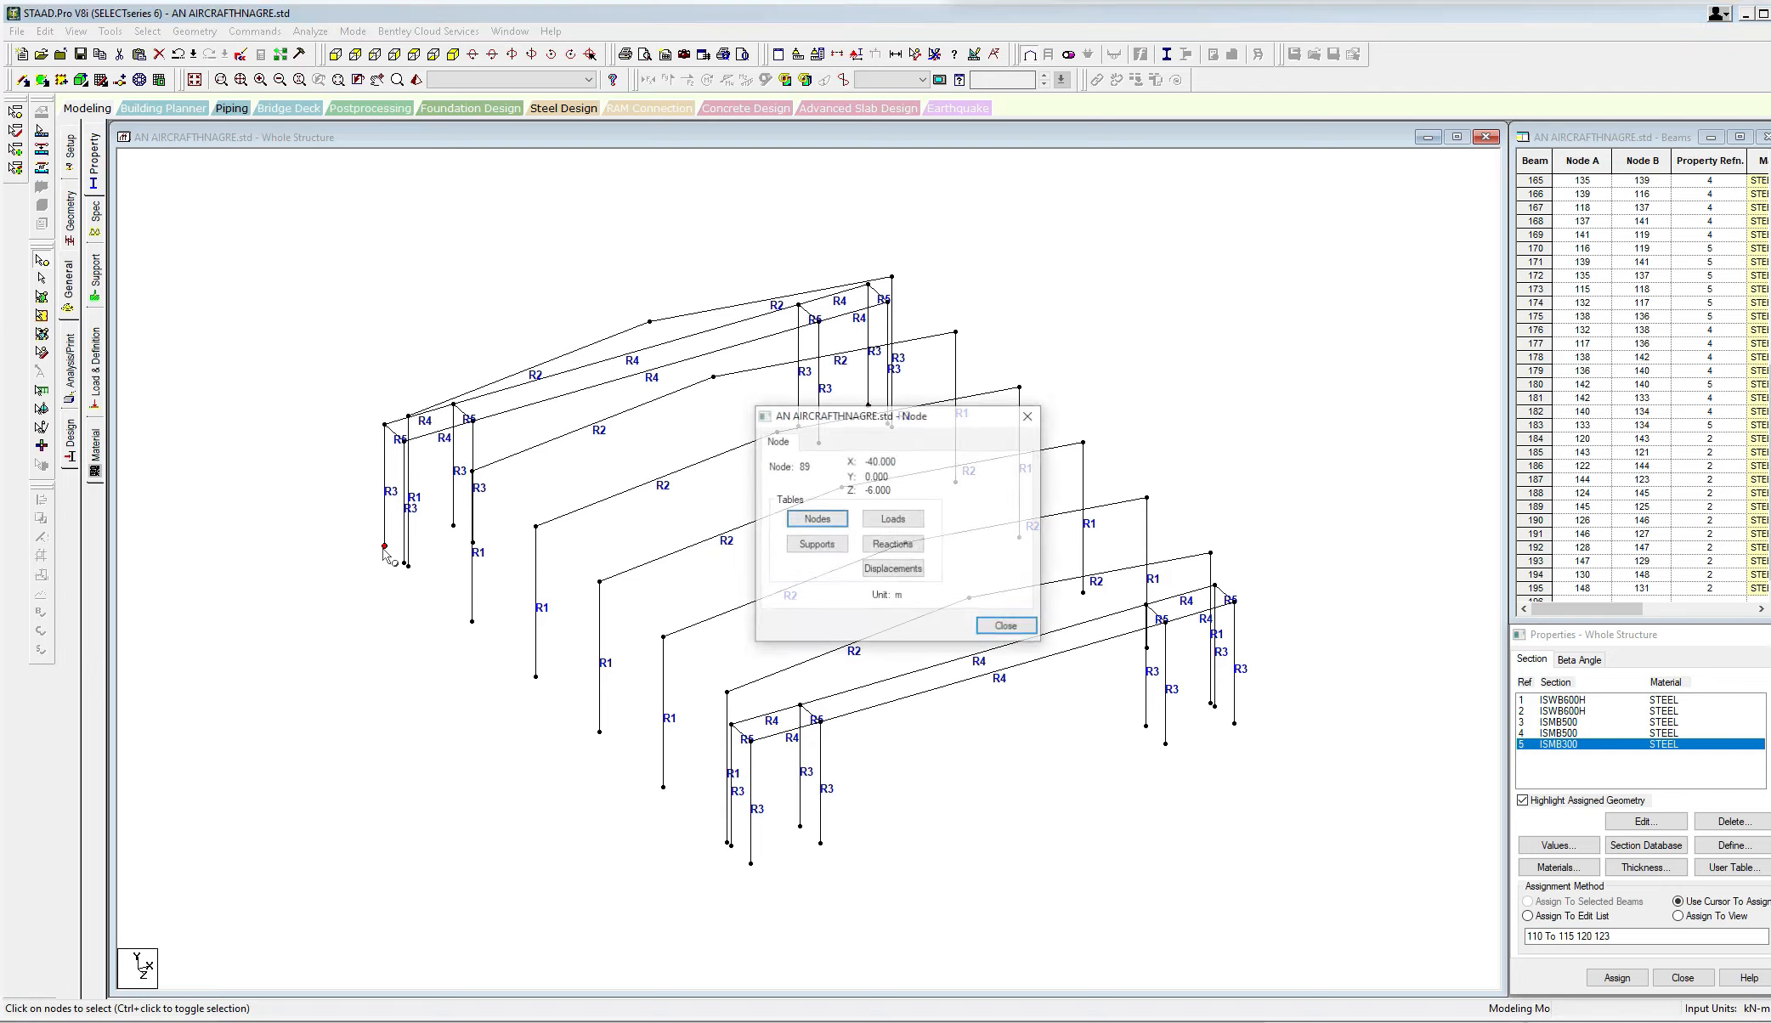
{"action": "left_click", "coordinate": [1030, 416]}
Move all nodes in positive X and 6 m in Z to bring the far corner column base to the origin, splitting members at coinciding nodes.
{"action": "scroll", "coordinate": [632, 277], "scroll_direction": "down", "scroll_amount": 3}
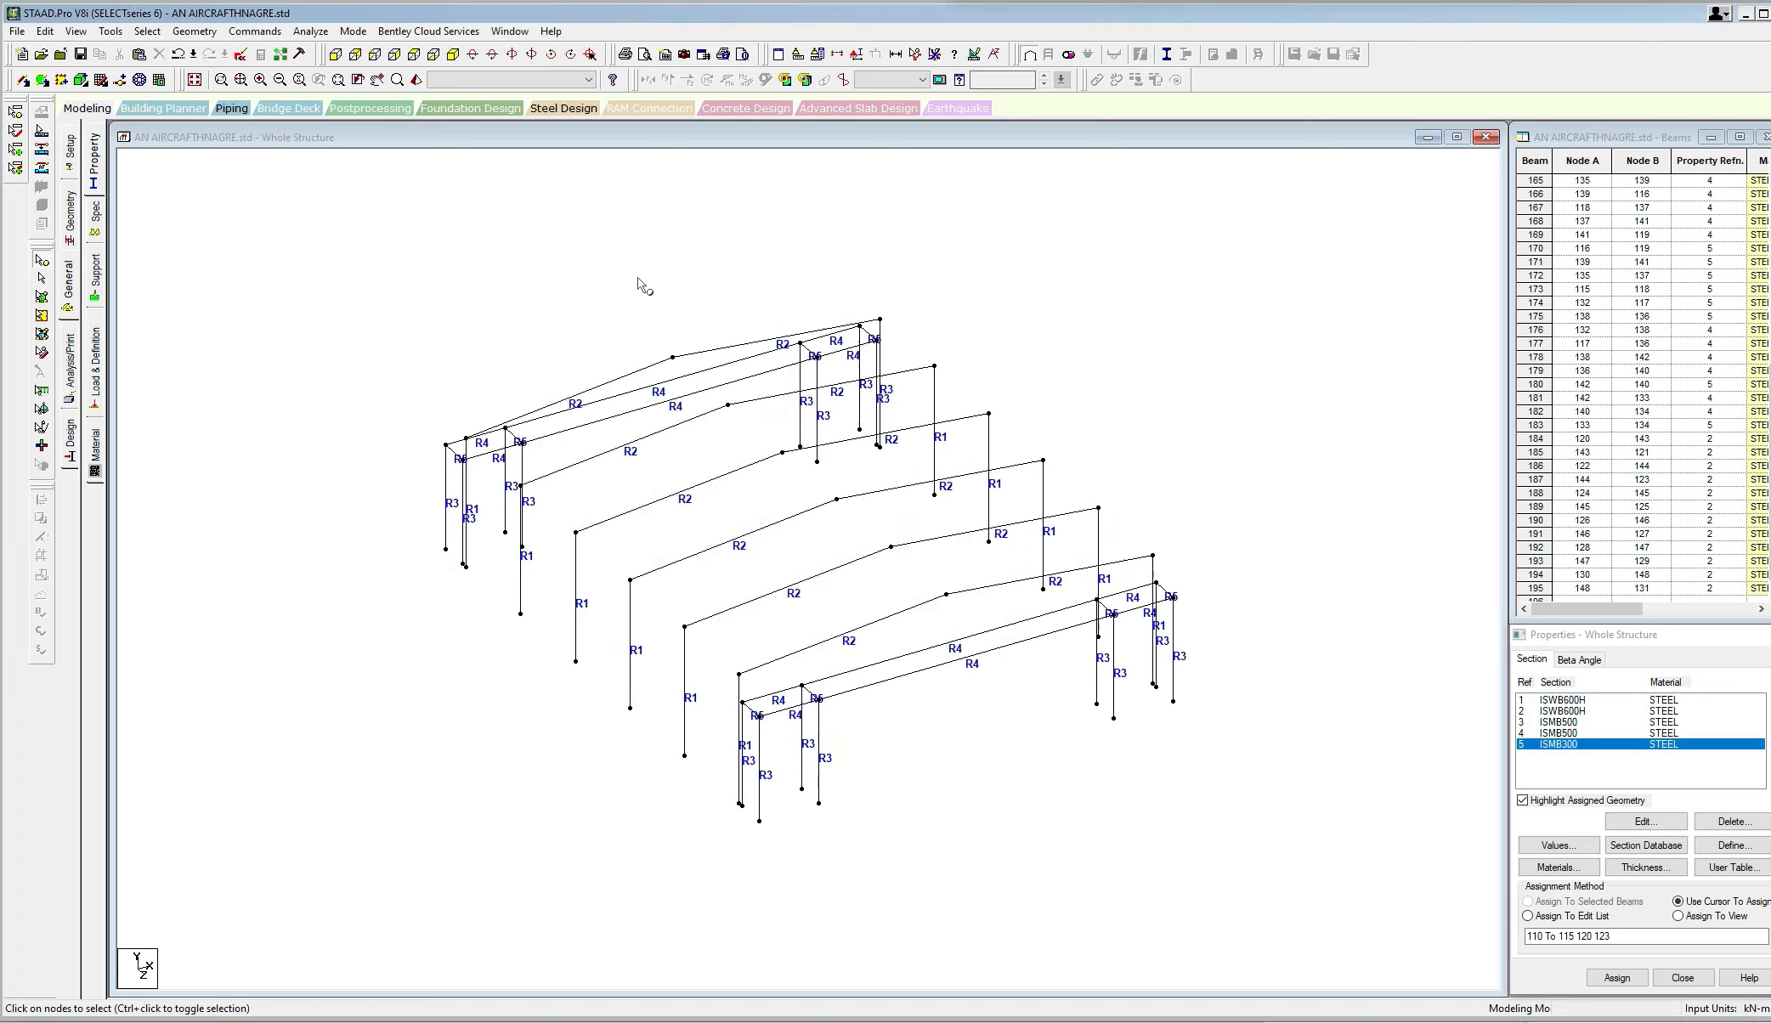
{"action": "left_click_drag", "start_coordinate": [430, 249], "coordinate": [1286, 907]}
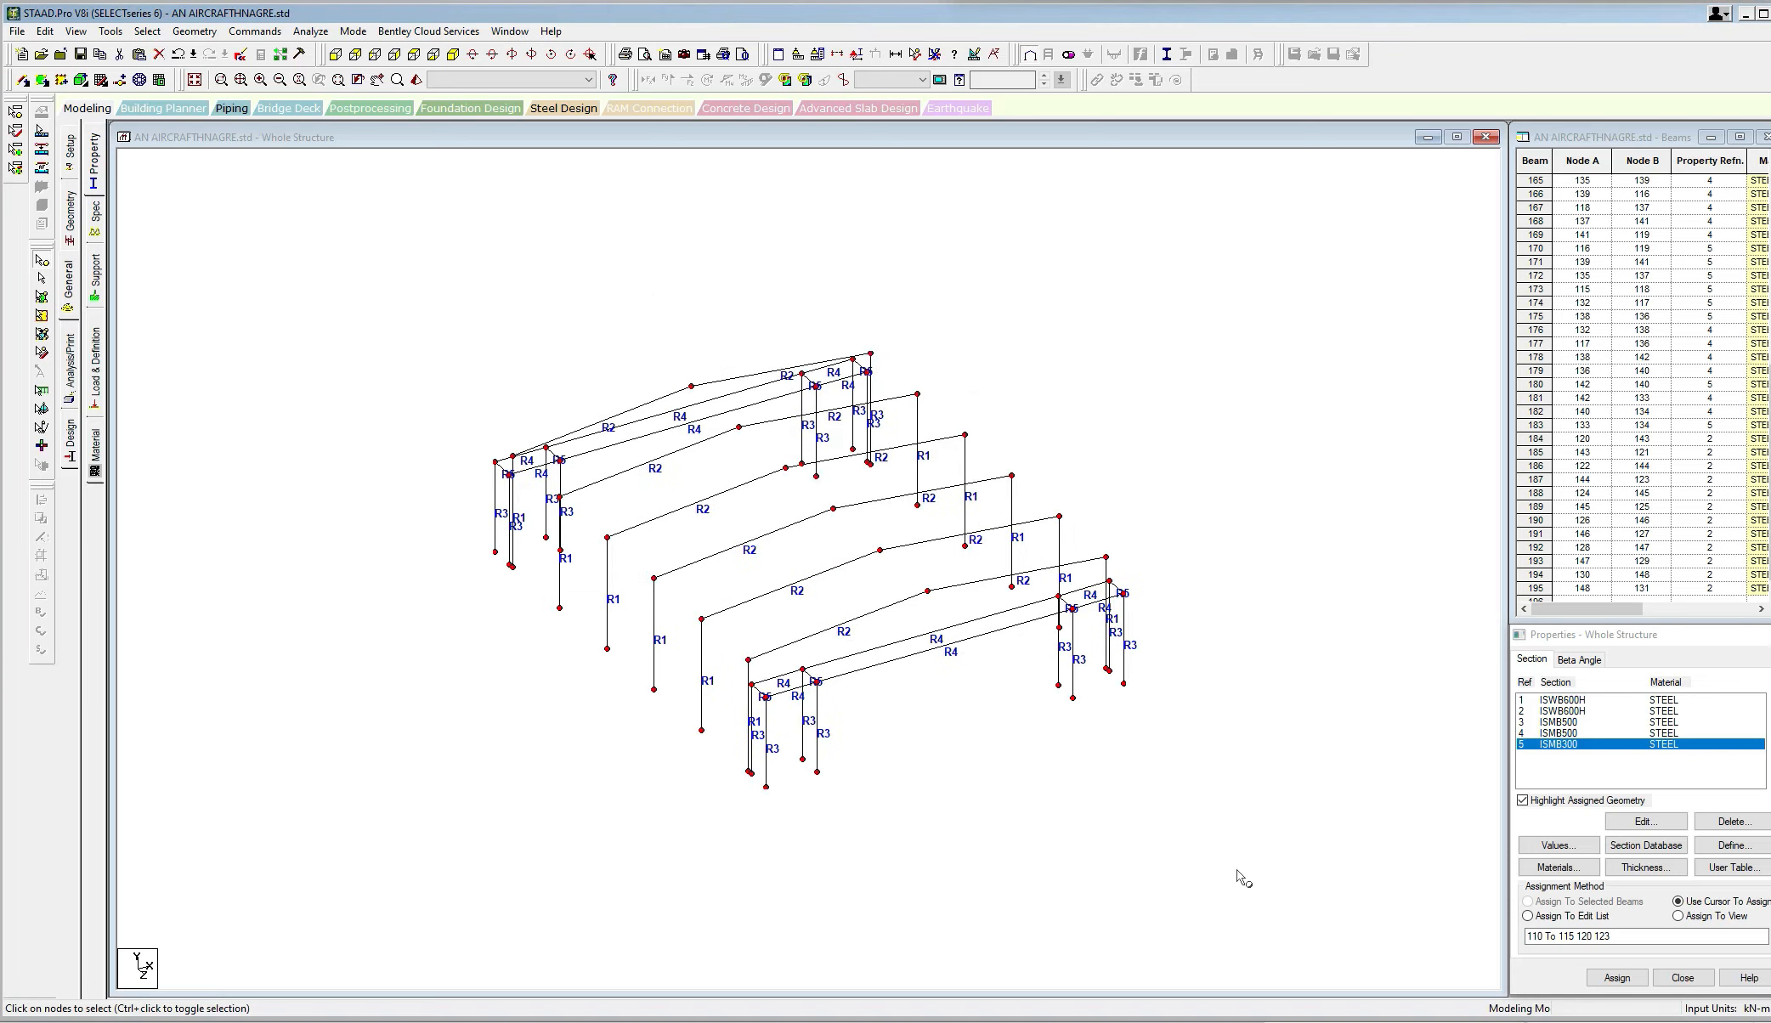
{"action": "right_click", "coordinate": [507, 319]}
{"action": "left_click", "coordinate": [558, 379]}
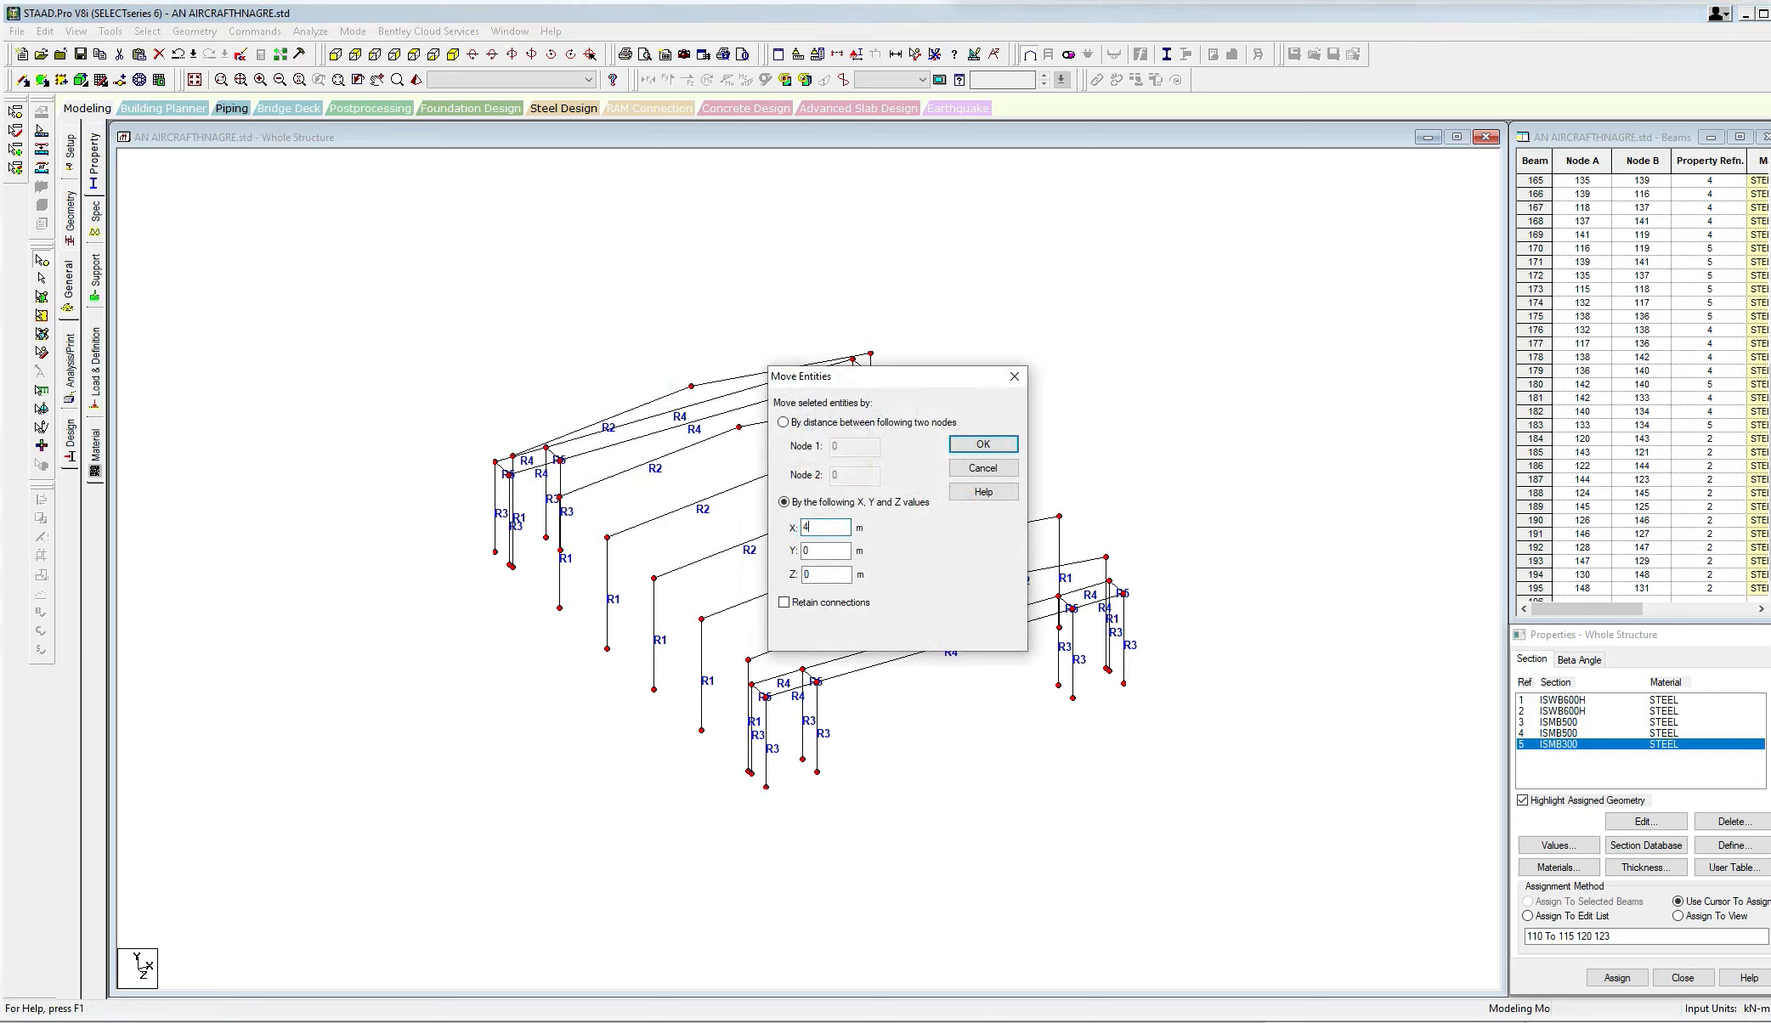
{"action": "key", "text": "Tab"}
{"action": "key", "text": "Tab"}
{"action": "type", "text": "6"}
{"action": "left_click", "coordinate": [982, 444]}
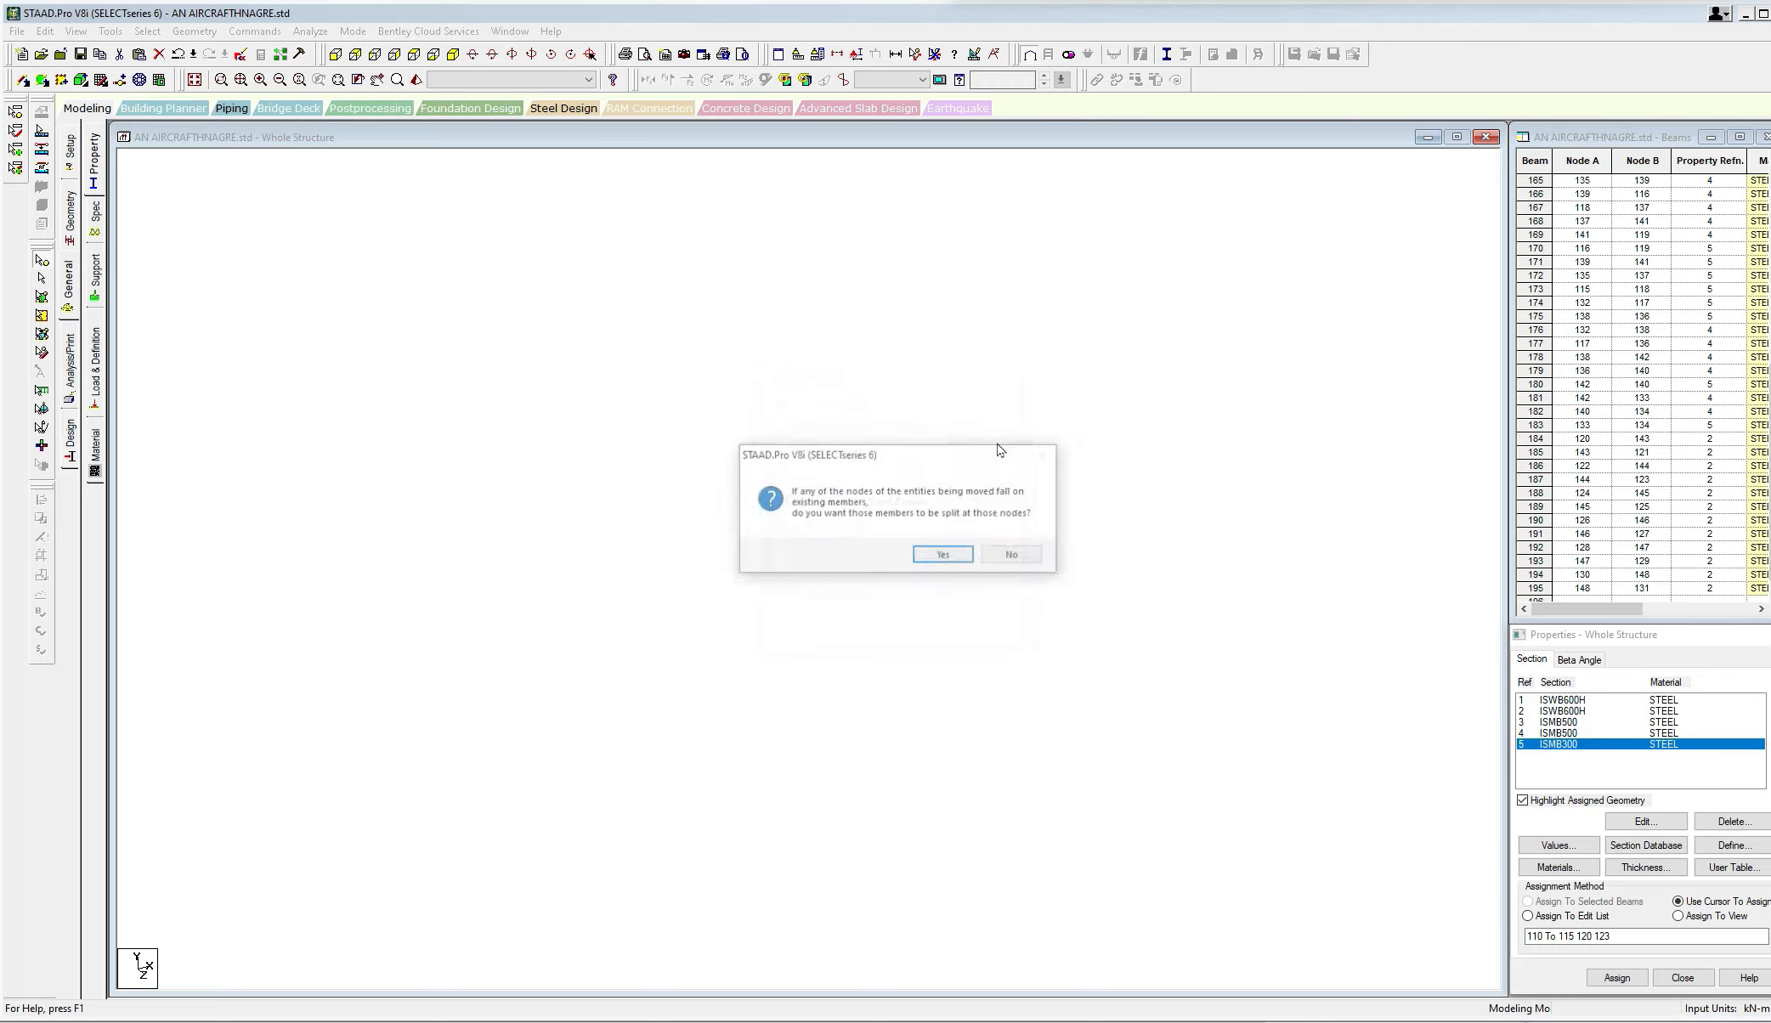
{"action": "left_click", "coordinate": [939, 554]}
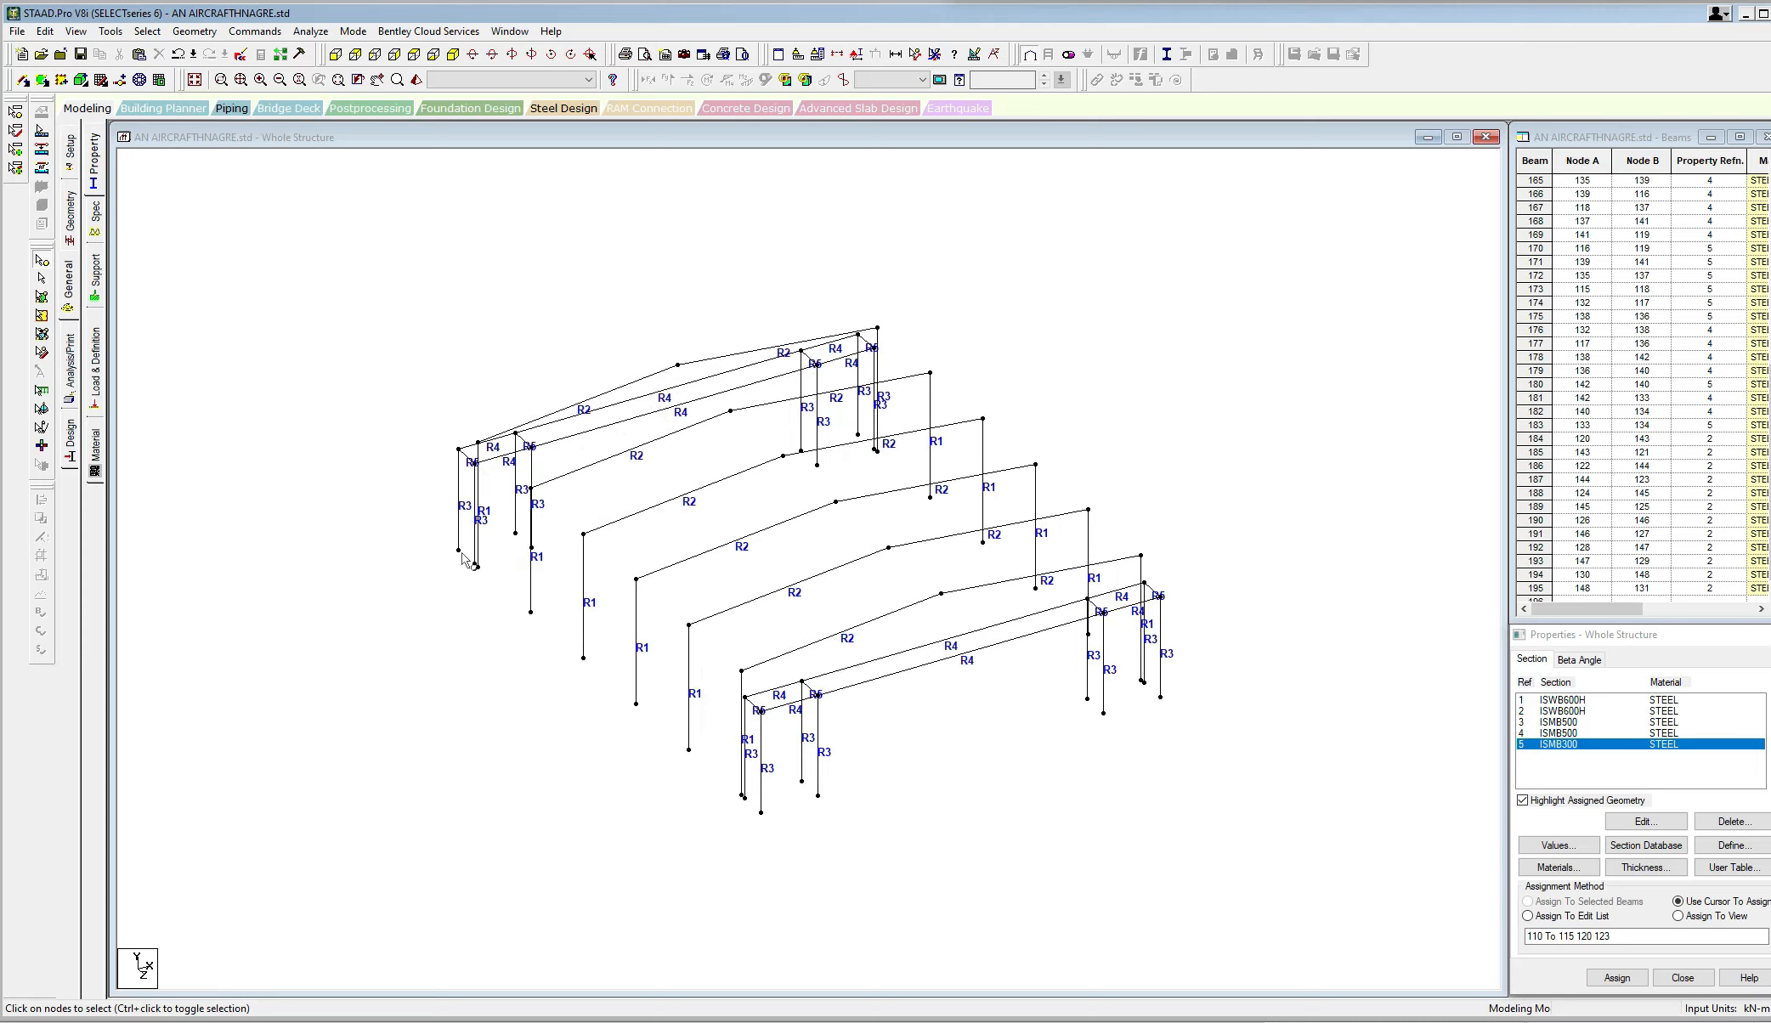
Check the coordinates of the moved structure's far corner column base node.
{"action": "double_click", "coordinate": [458, 550]}
{"action": "left_click", "coordinate": [1029, 415]}
{"action": "left_click", "coordinate": [409, 548]}
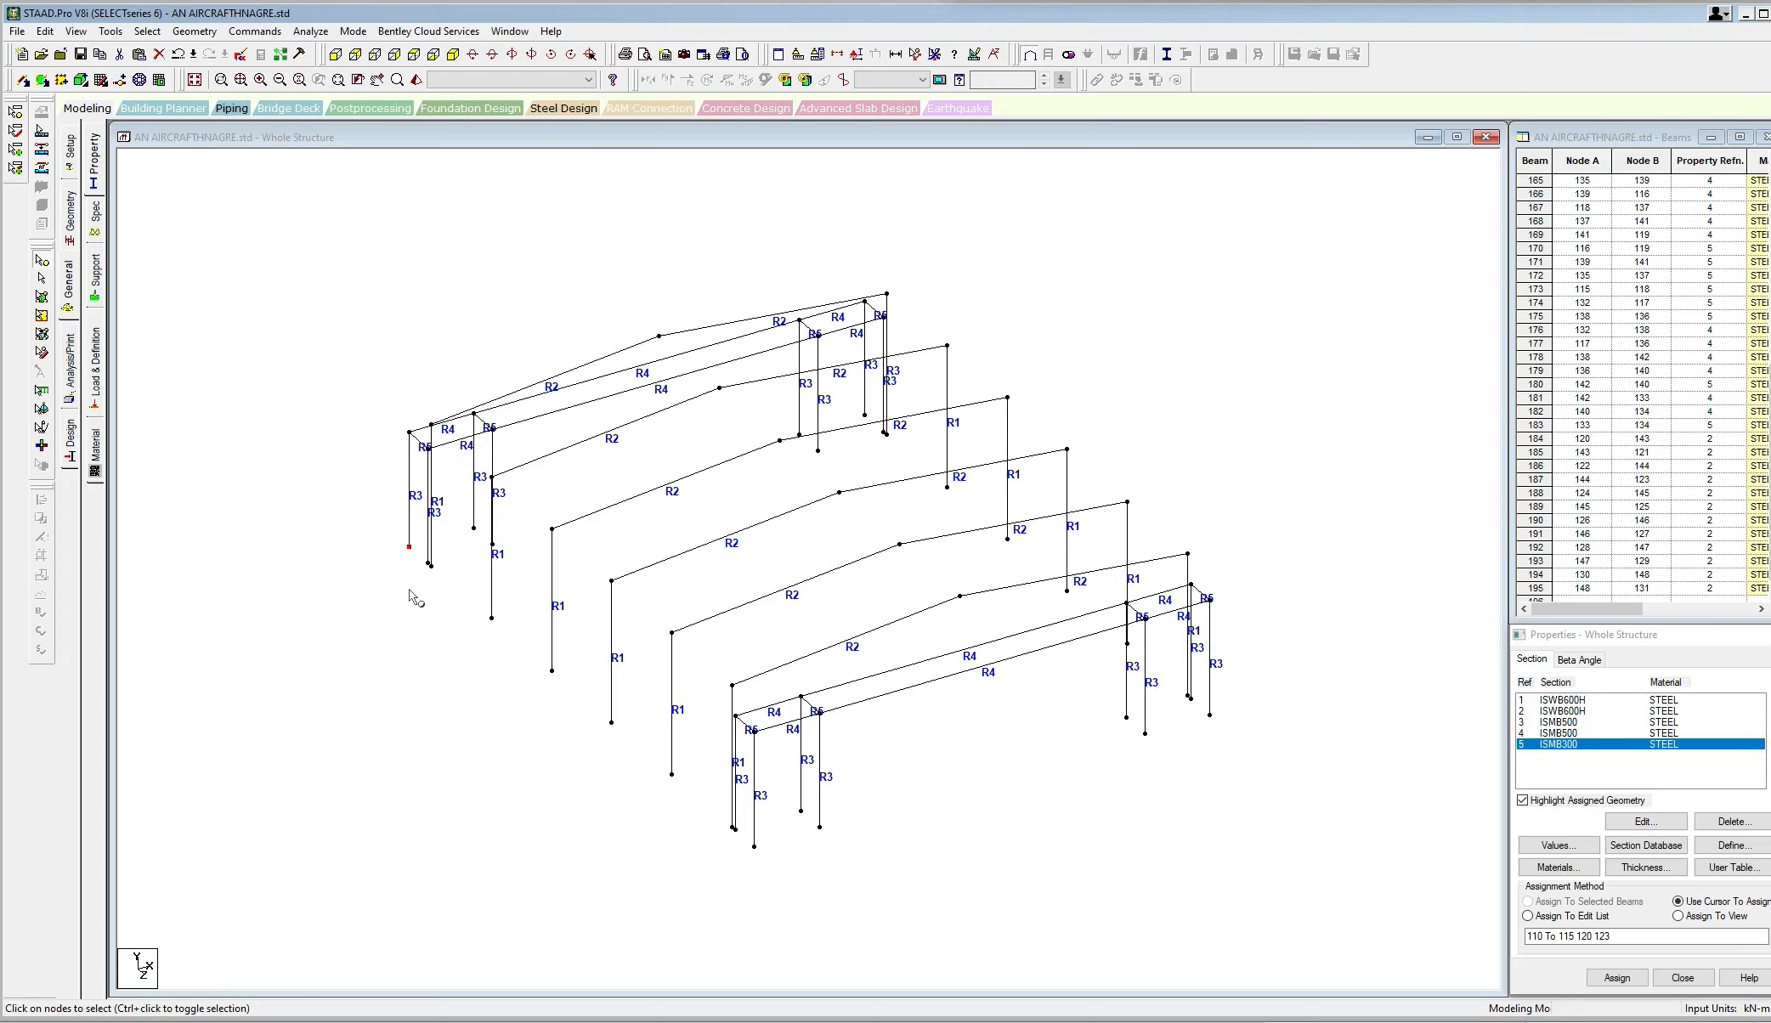
{"action": "scroll", "coordinate": [453, 488], "scroll_direction": "up", "scroll_amount": 4}
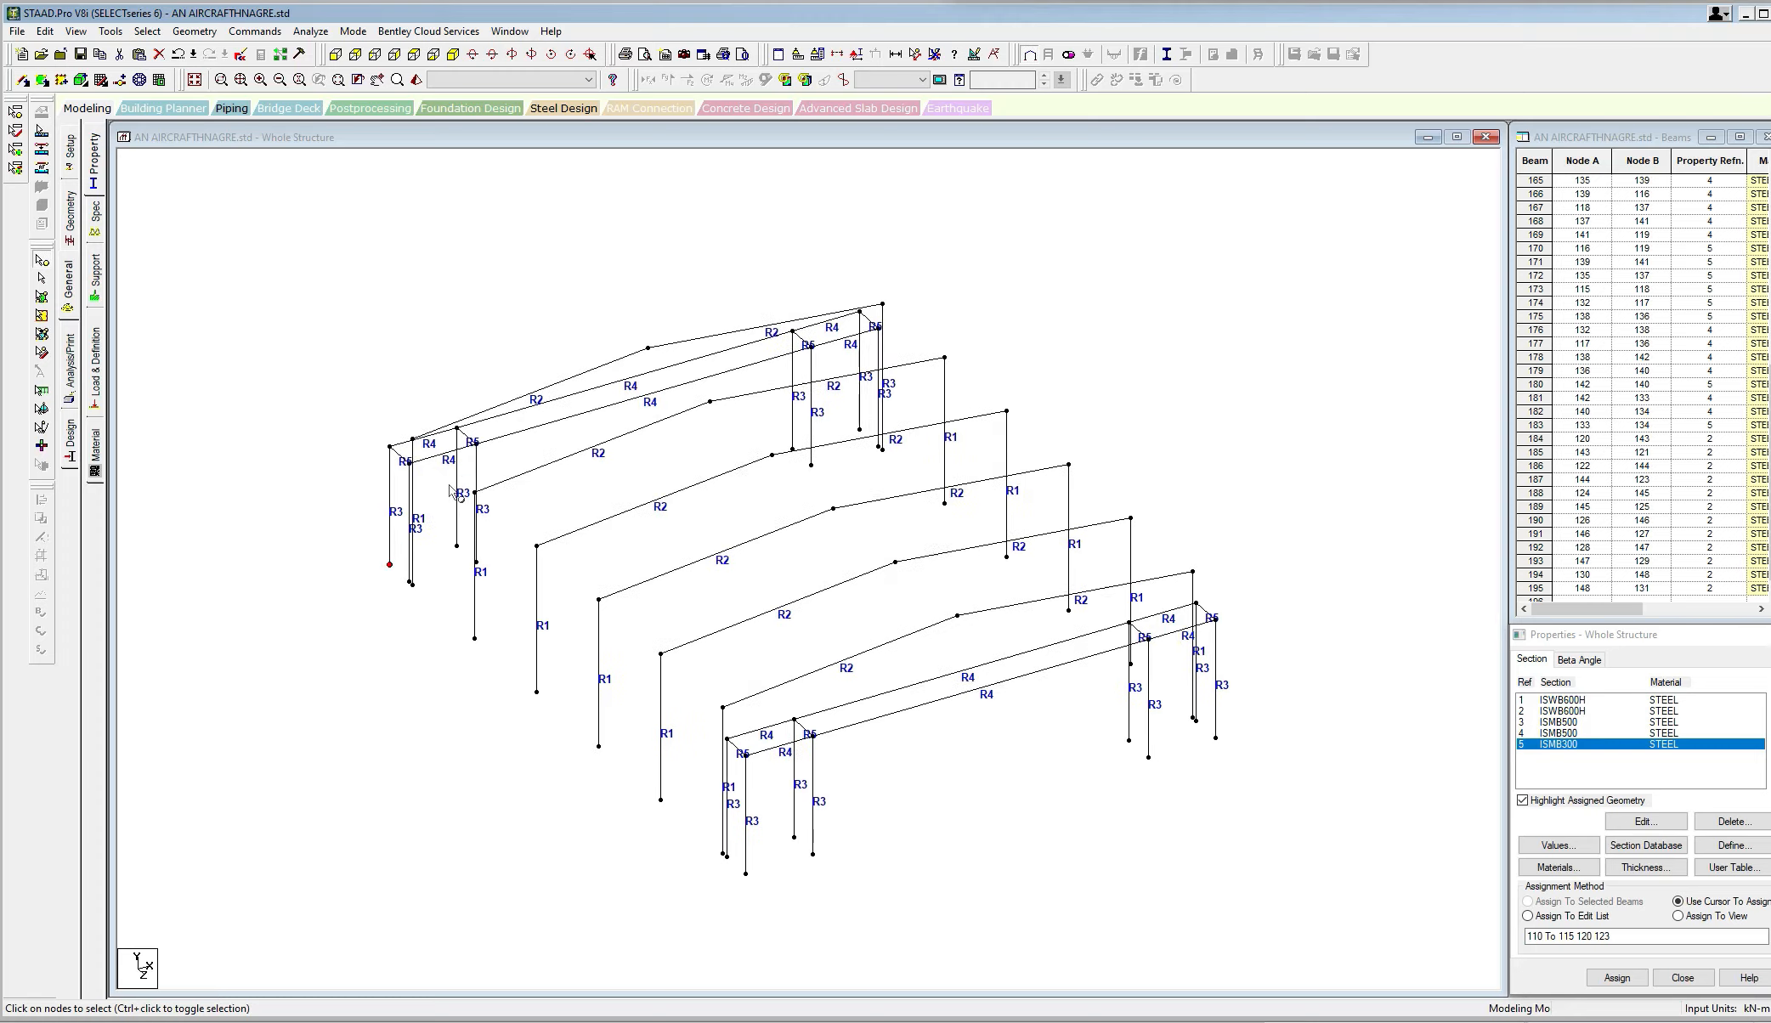
{"action": "left_click", "coordinate": [415, 79]}
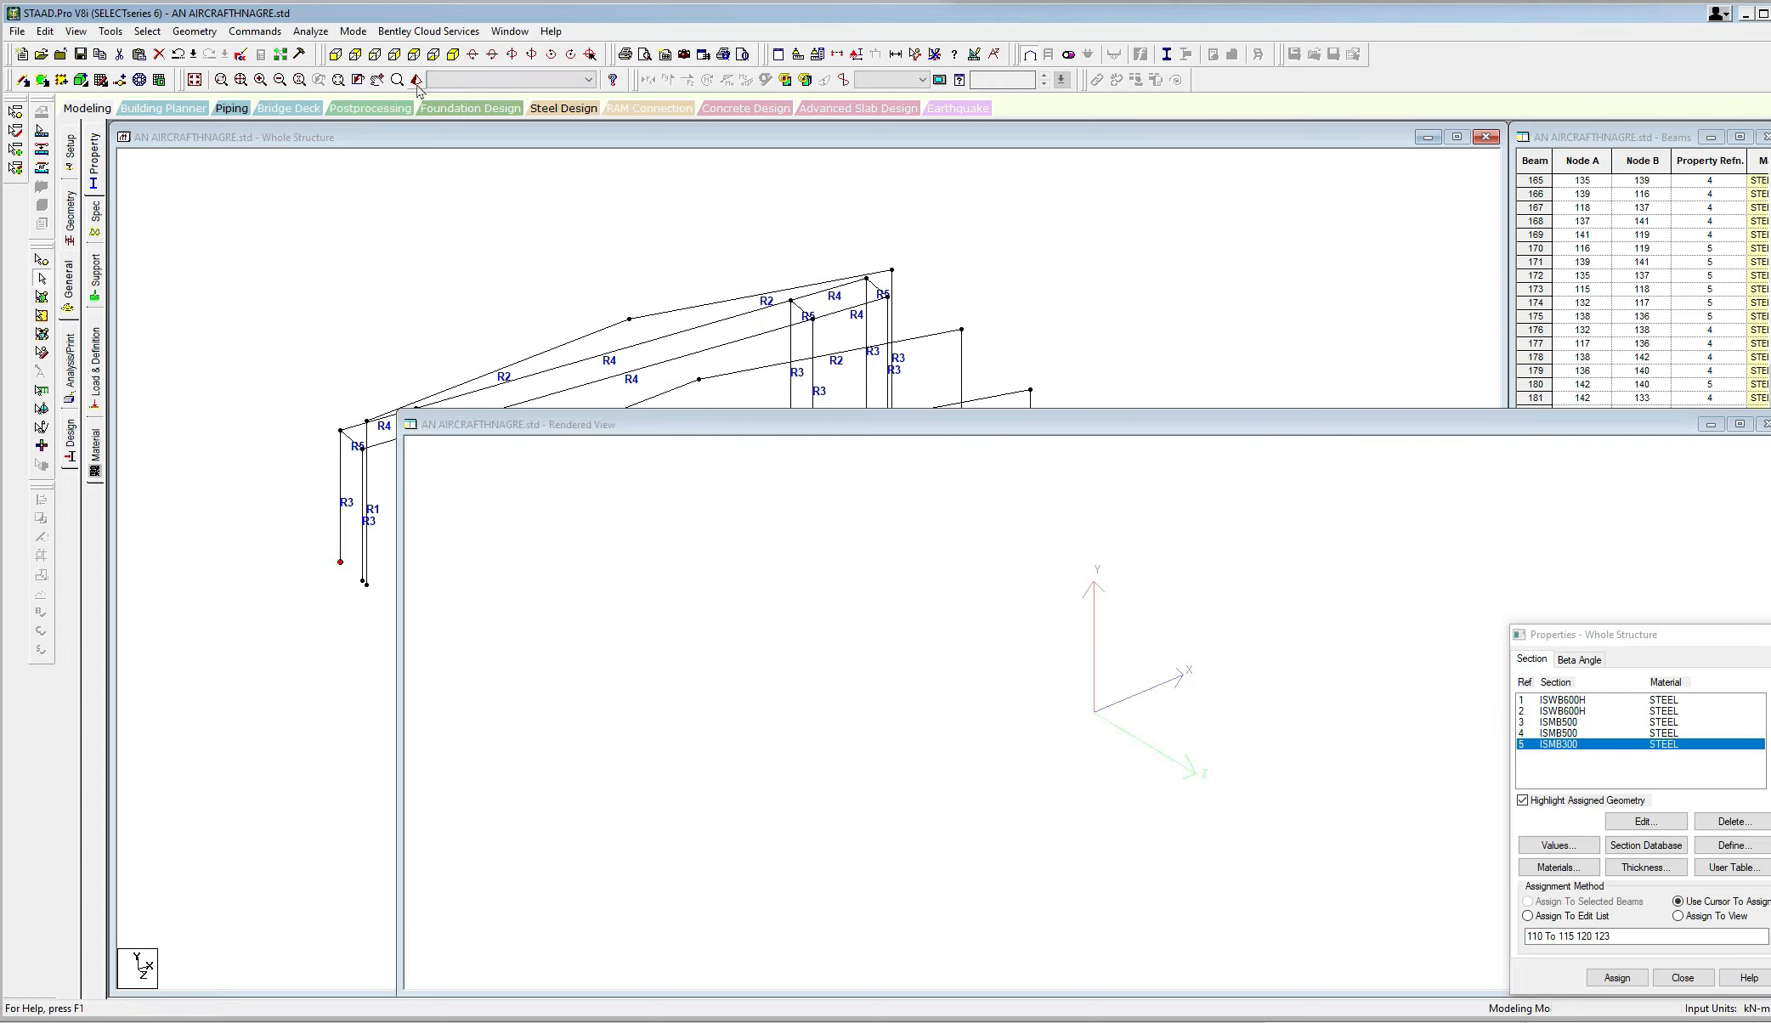
{"action": "left_click_drag", "start_coordinate": [1681, 427], "coordinate": [1431, 440]}
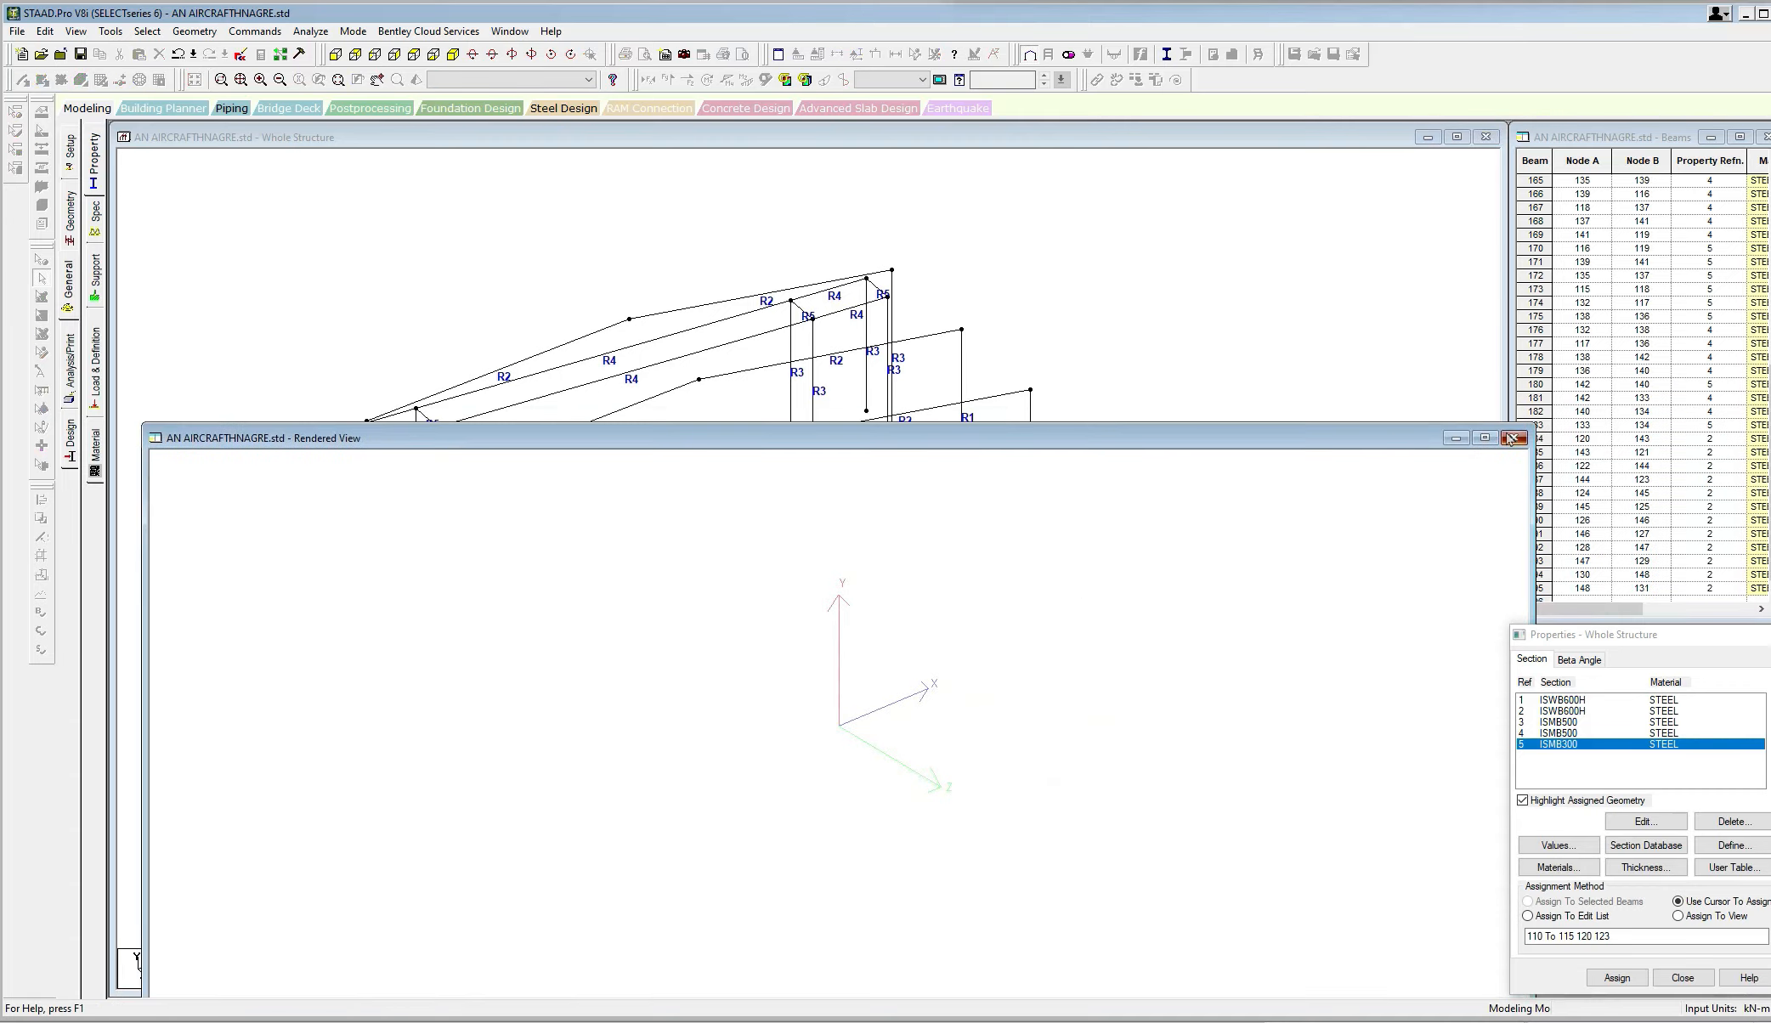
{"action": "left_click", "coordinate": [1516, 439]}
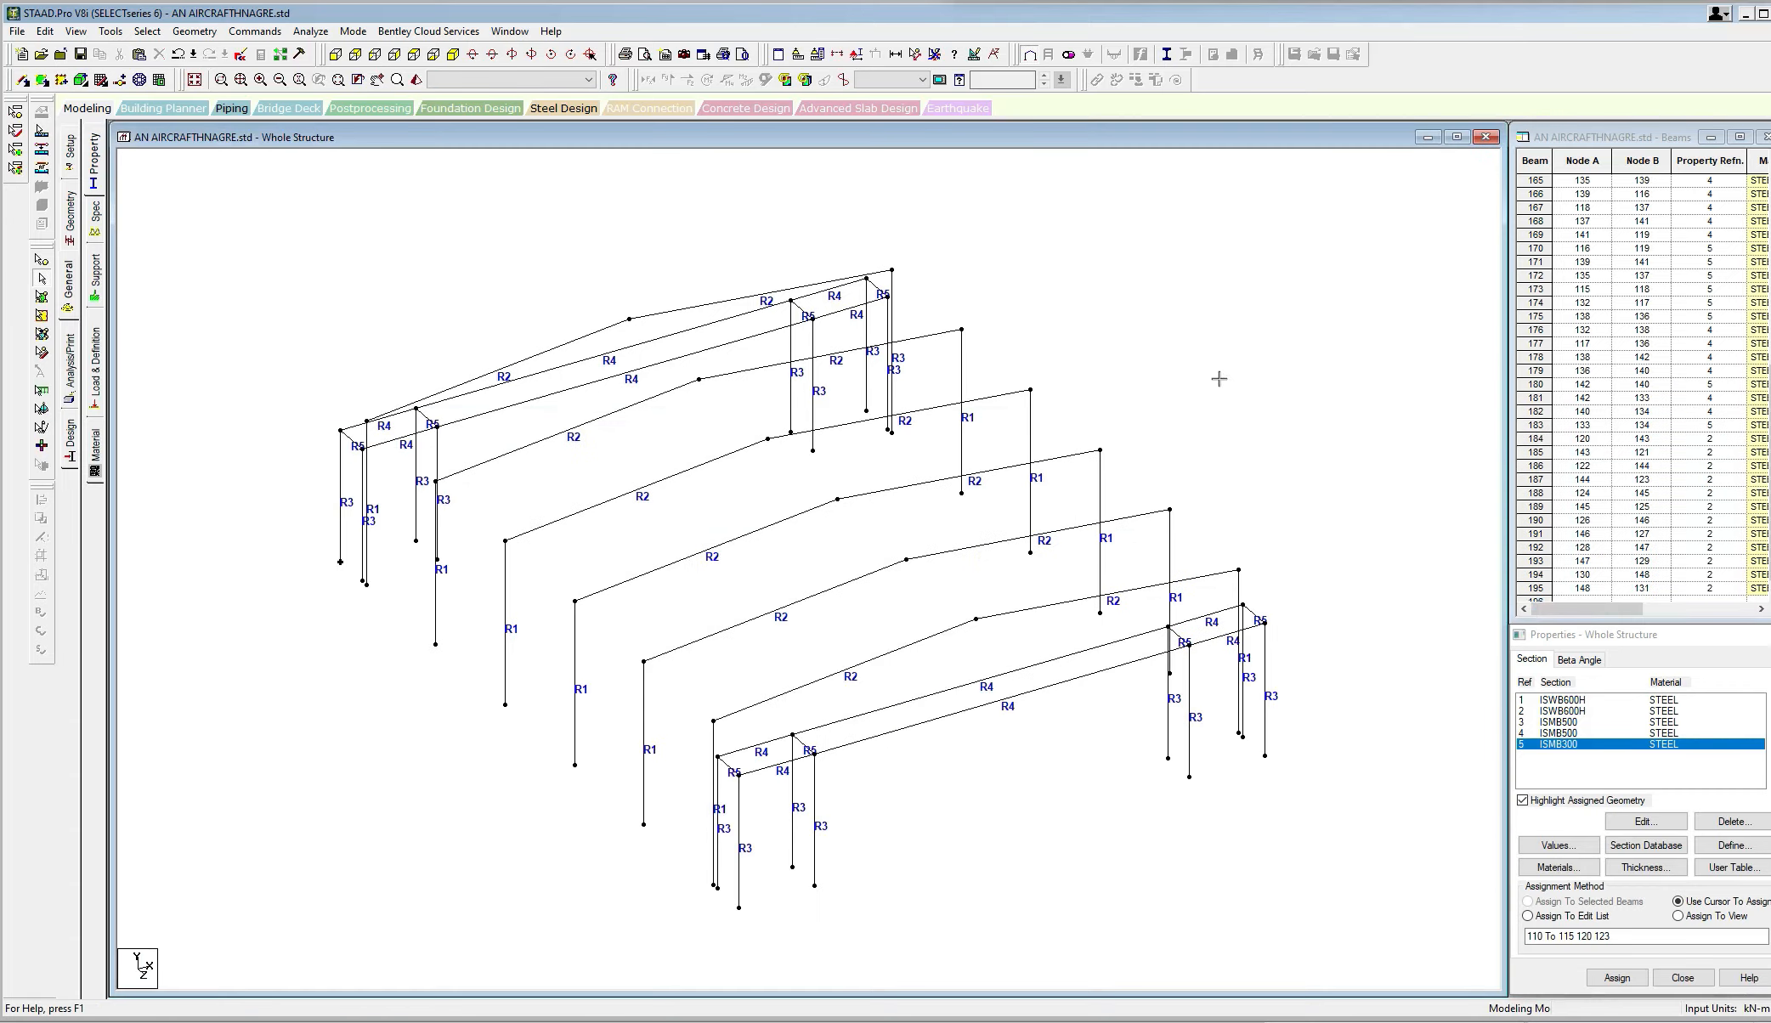
Open the rendered 3D view of the structure and examine how the column and beam sections are oriented.
{"action": "left_click", "coordinate": [415, 79]}
{"action": "scroll", "coordinate": [842, 563], "scroll_direction": "up", "scroll_amount": 3}
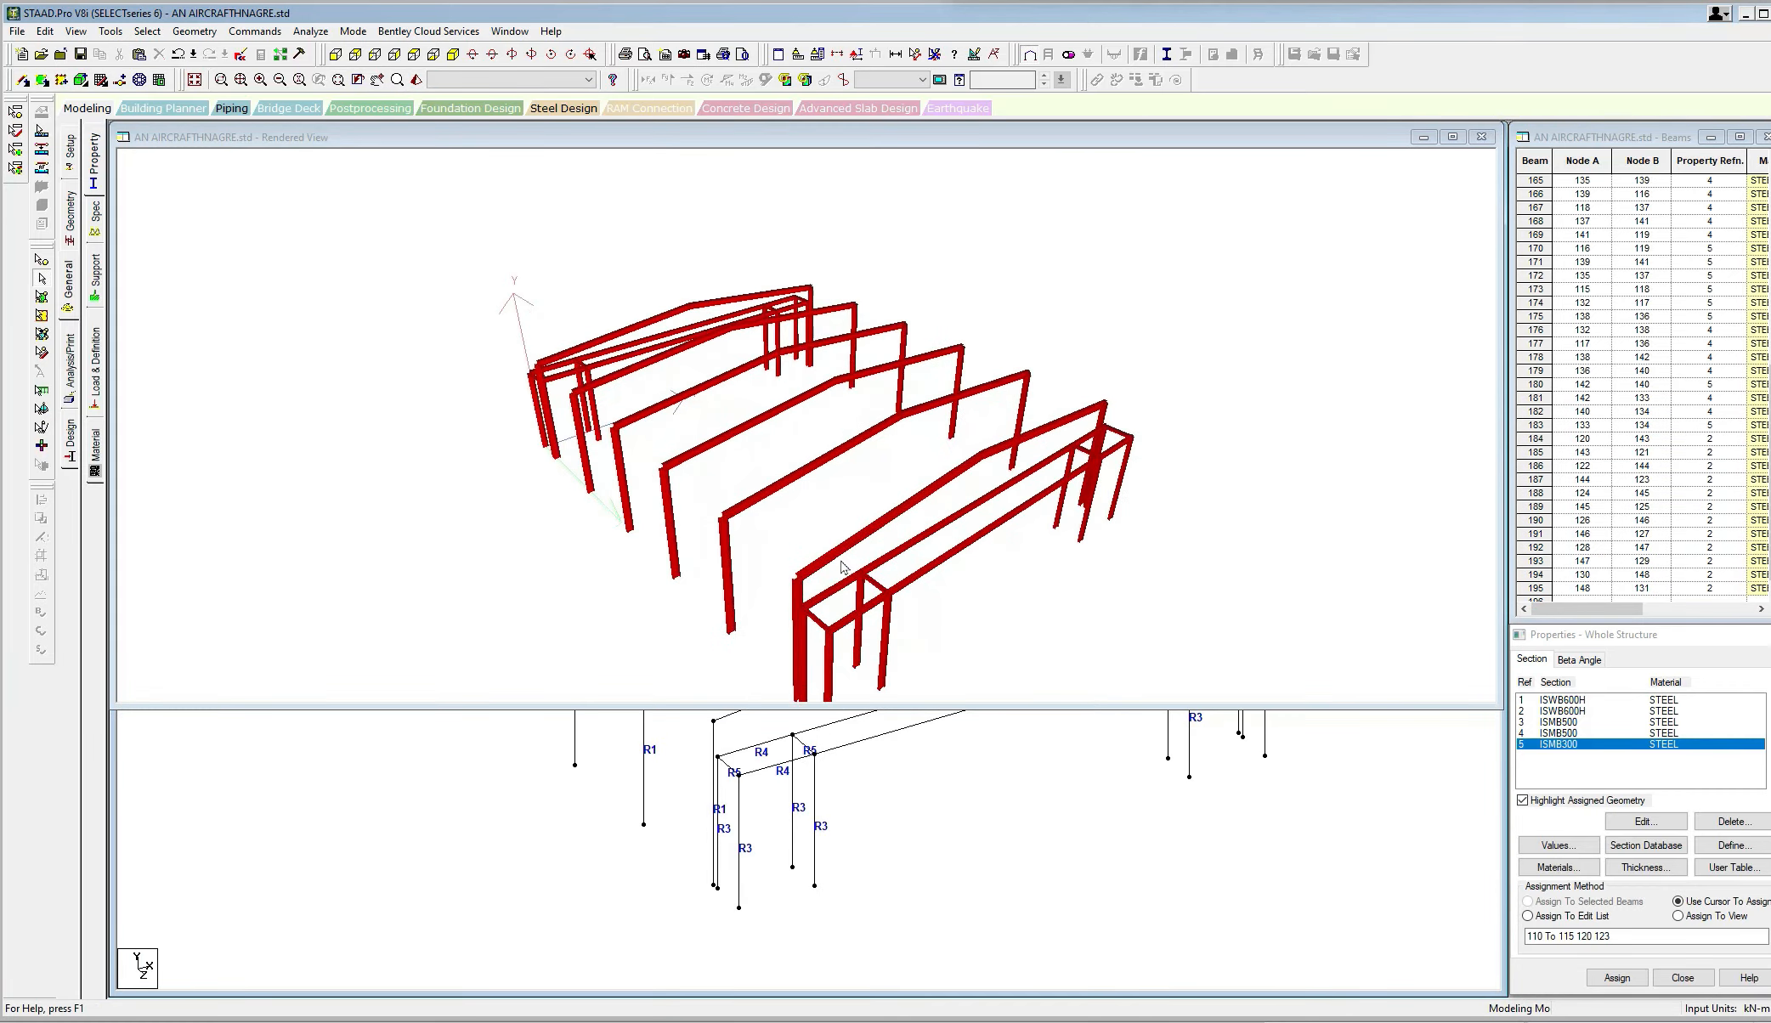
{"action": "left_click_drag", "start_coordinate": [842, 564], "coordinate": [739, 549]}
{"action": "scroll", "coordinate": [736, 537], "scroll_direction": "up", "scroll_amount": 3}
{"action": "scroll", "coordinate": [721, 529], "scroll_direction": "up", "scroll_amount": 5}
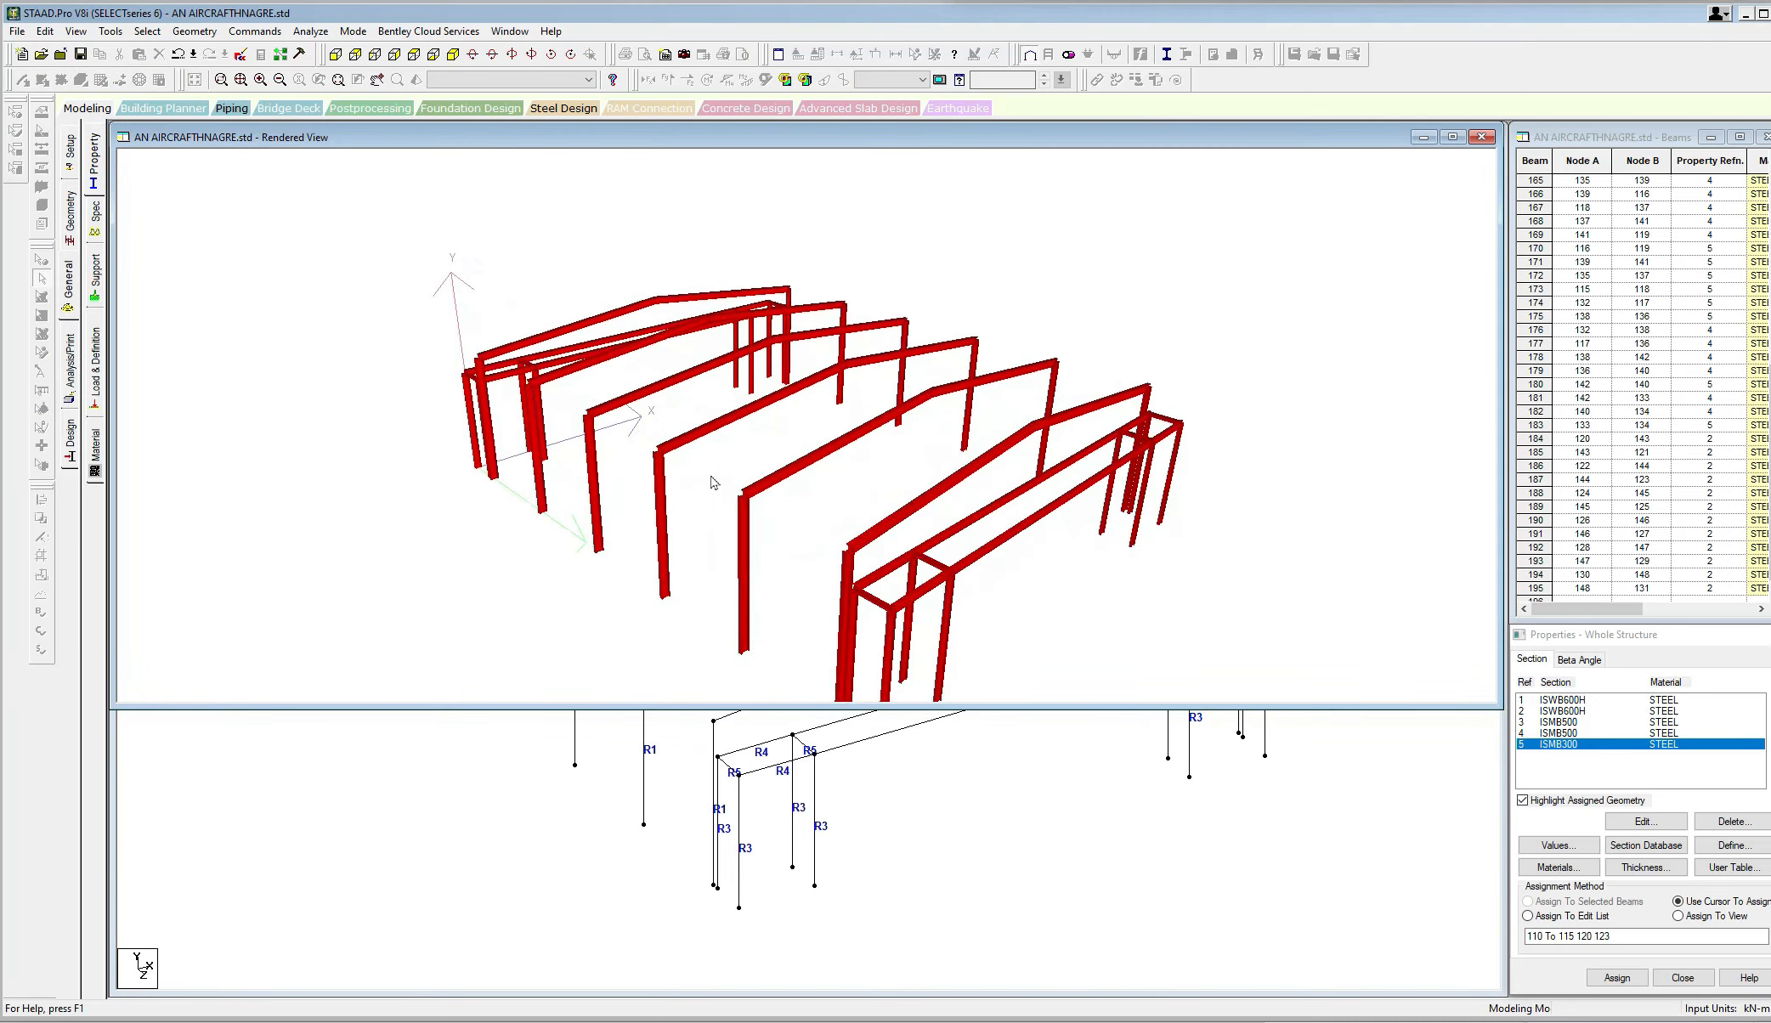
{"action": "left_click_drag", "start_coordinate": [775, 461], "coordinate": [688, 466]}
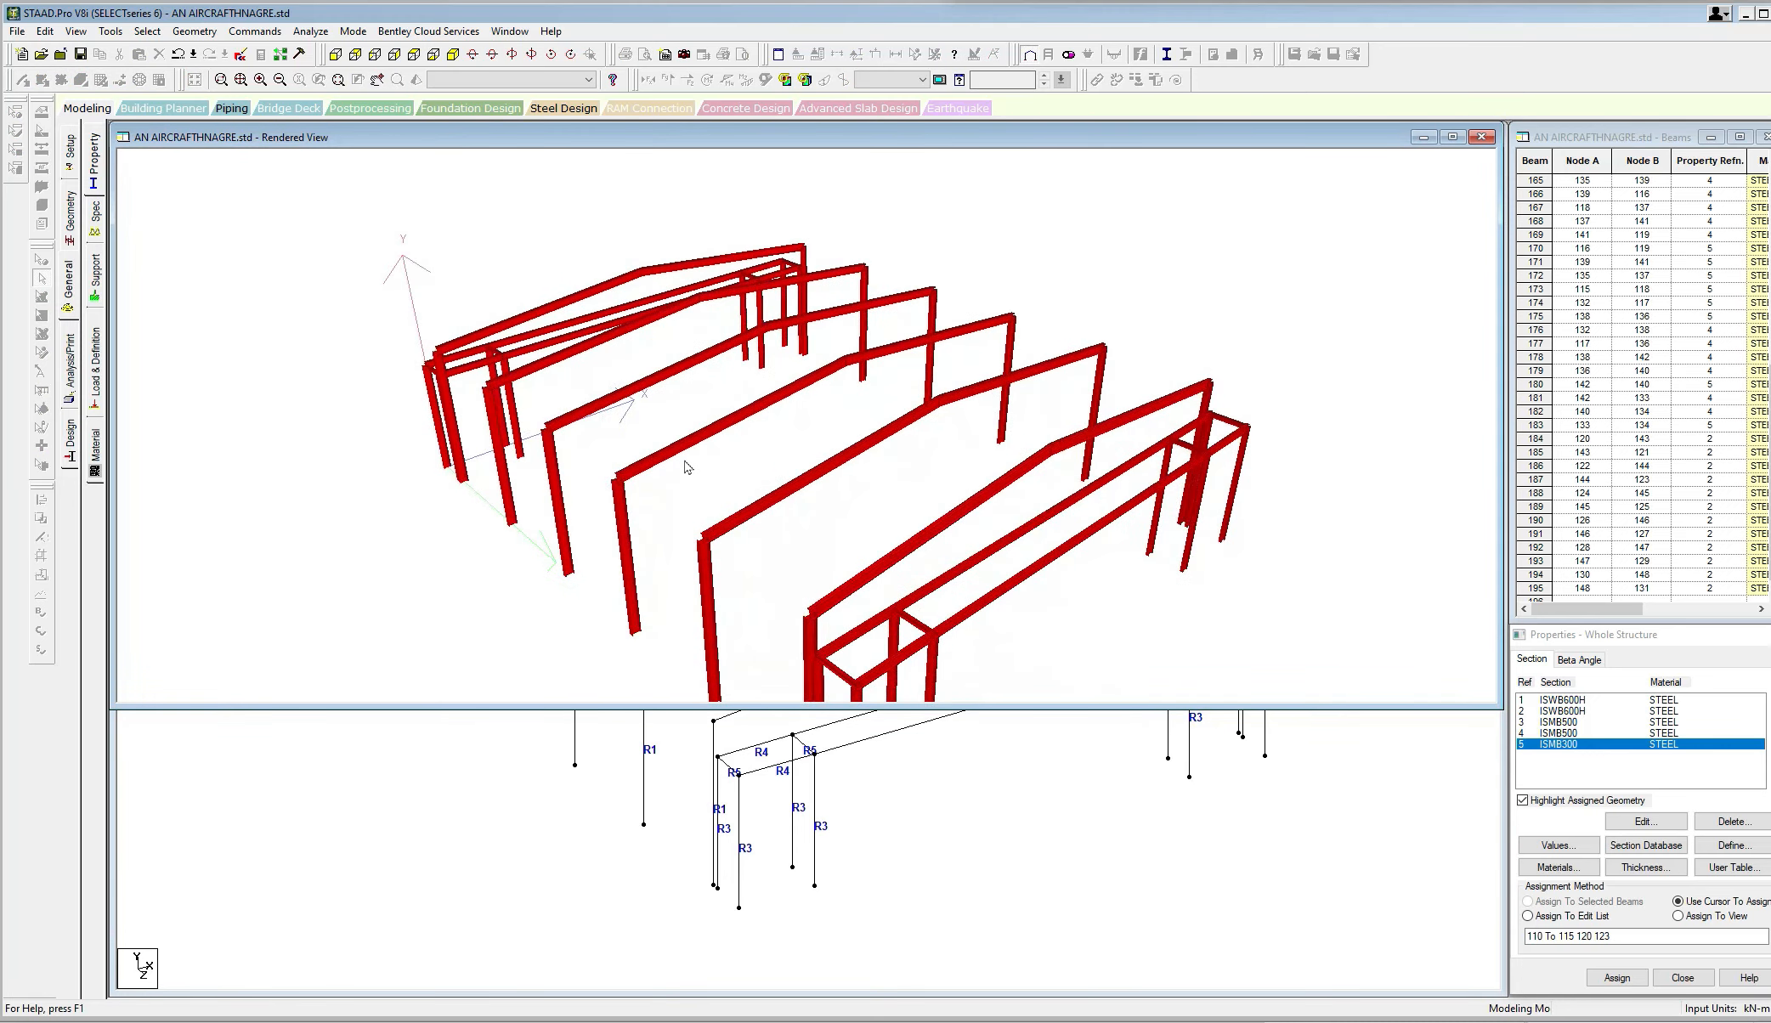
{"action": "left_click_drag", "start_coordinate": [858, 490], "coordinate": [804, 487]}
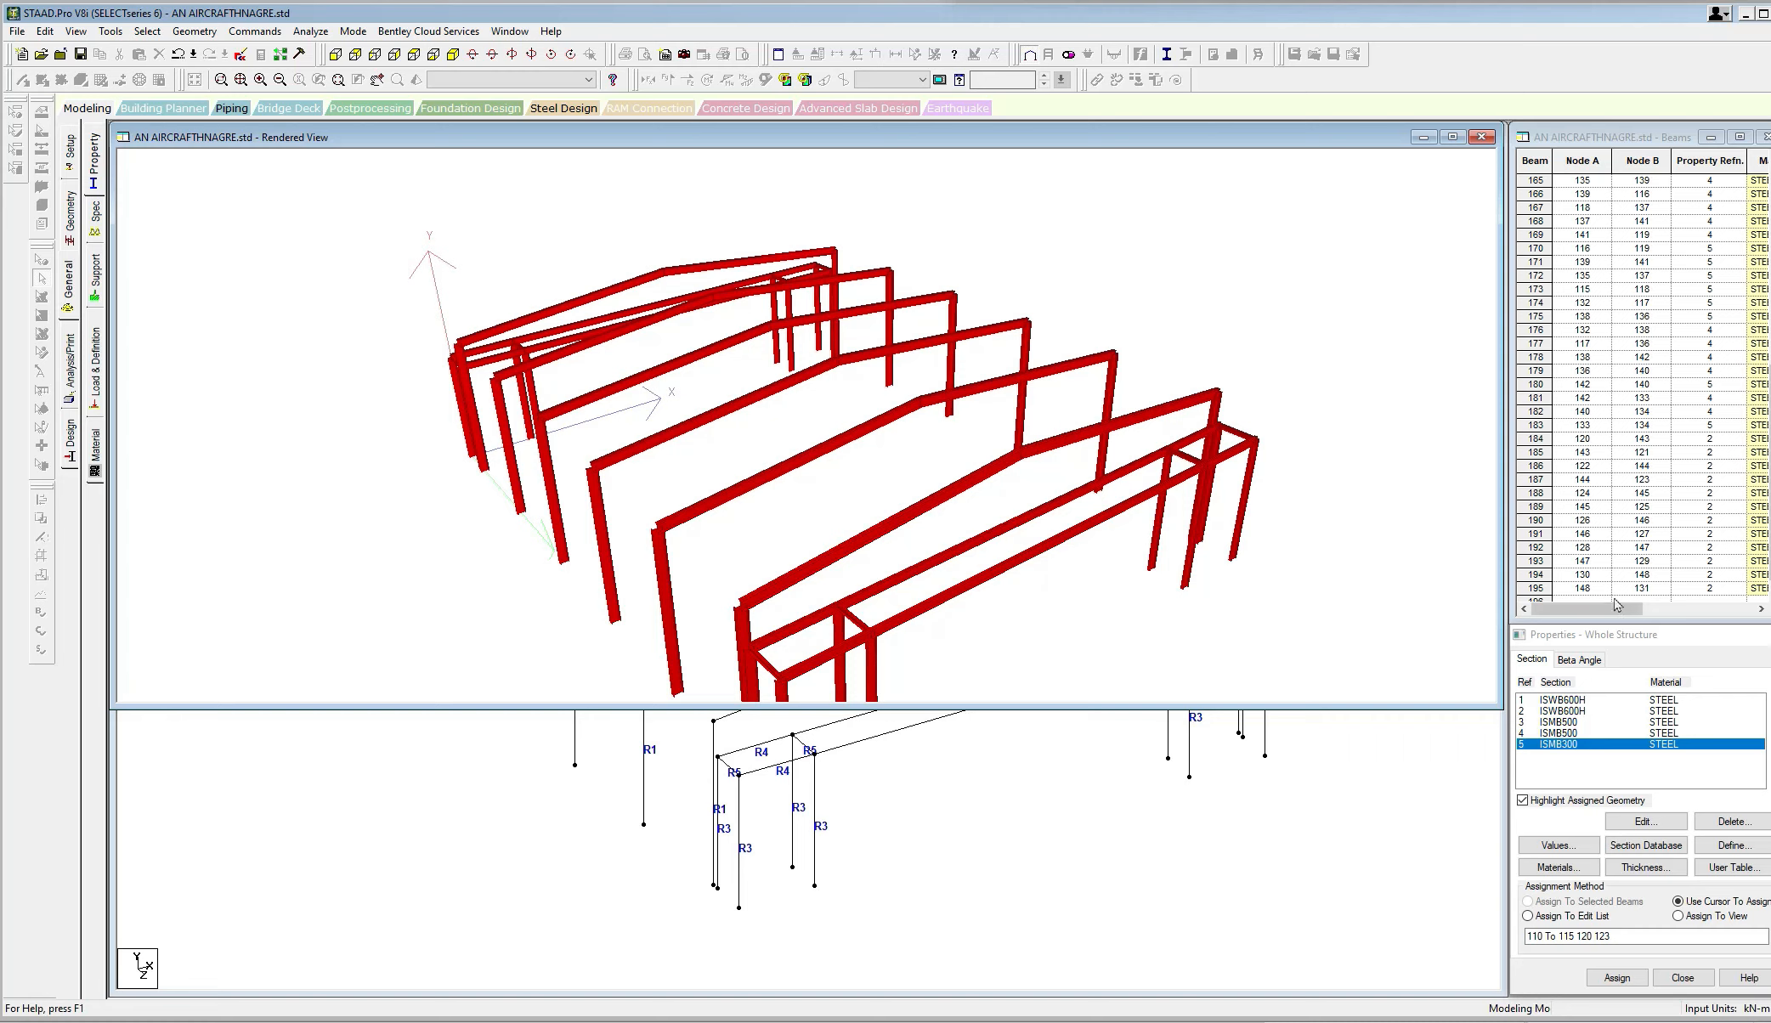
Show the beta angle properties, examine the rendered member orientations from another side, and close the rendered view.
{"action": "left_click", "coordinate": [1583, 660]}
{"action": "left_click_drag", "start_coordinate": [1078, 533], "coordinate": [647, 482]}
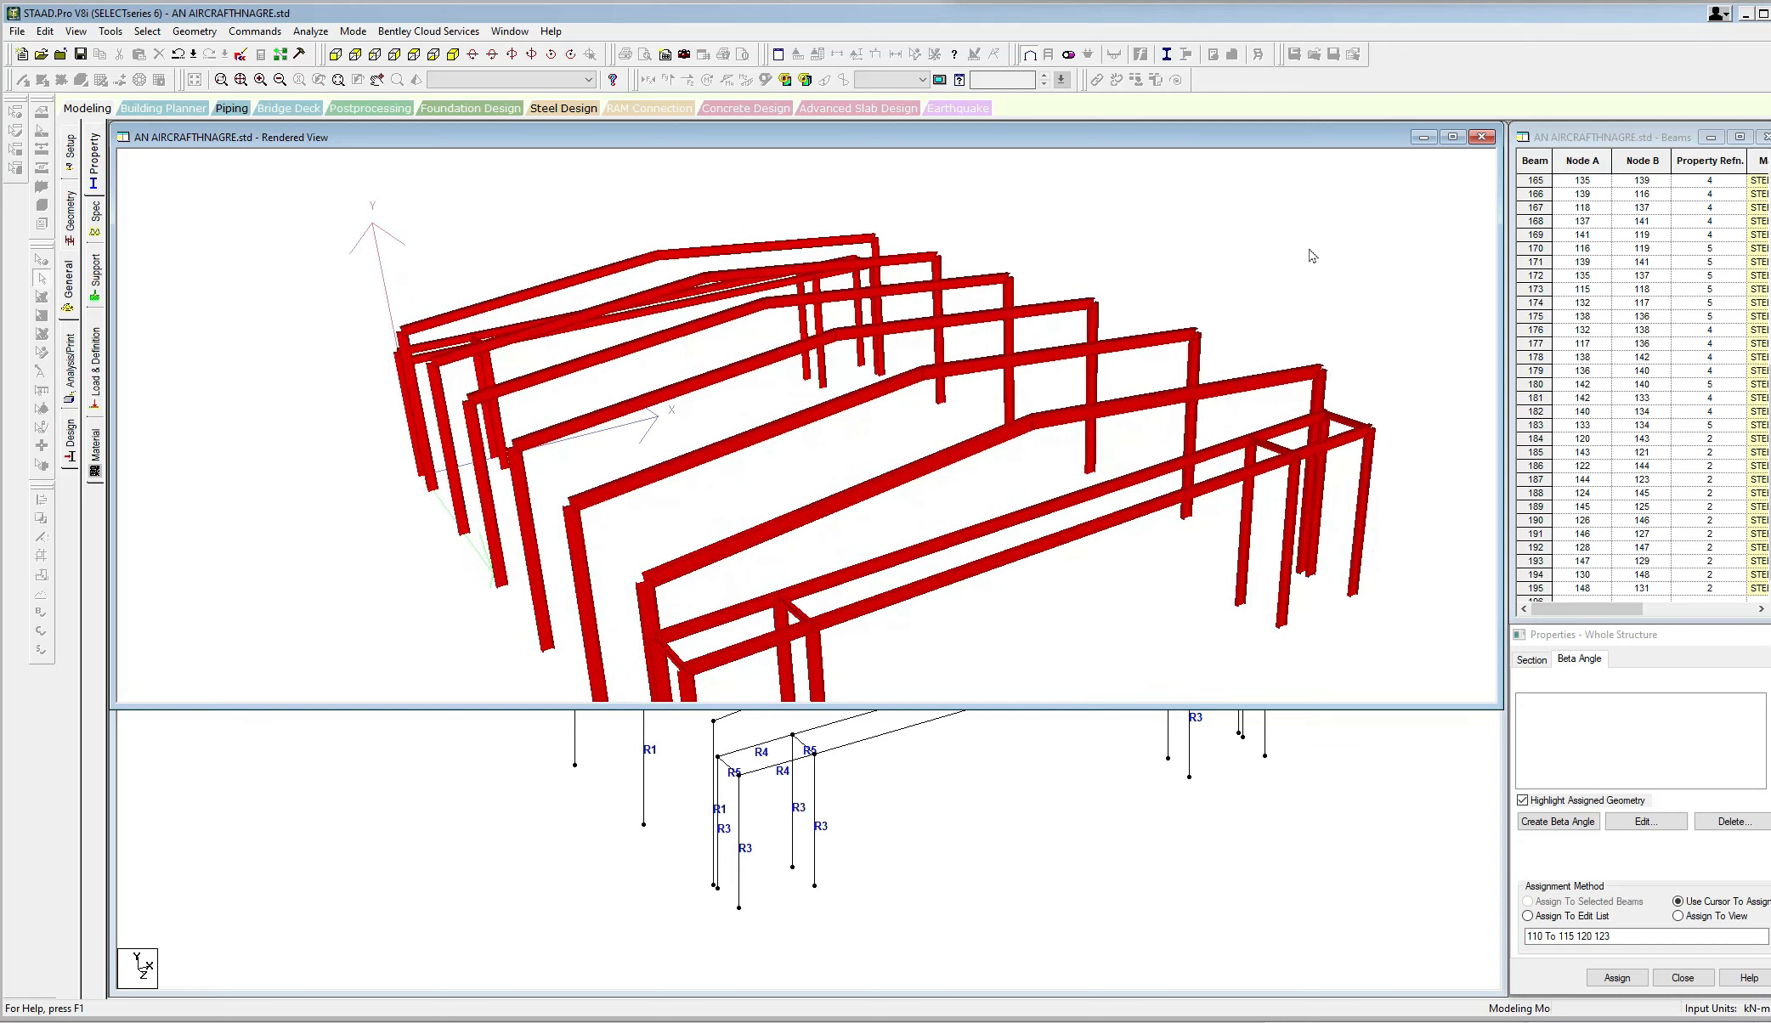
{"action": "left_click", "coordinate": [1482, 136]}
{"action": "scroll", "coordinate": [950, 361], "scroll_direction": "up", "scroll_amount": 1}
{"action": "middle_click_drag", "start_coordinate": [625, 528], "coordinate": [748, 445]}
{"action": "scroll", "coordinate": [732, 466], "scroll_direction": "down", "scroll_amount": 1}
{"action": "middle_click_drag", "start_coordinate": [865, 501], "coordinate": [840, 461]}
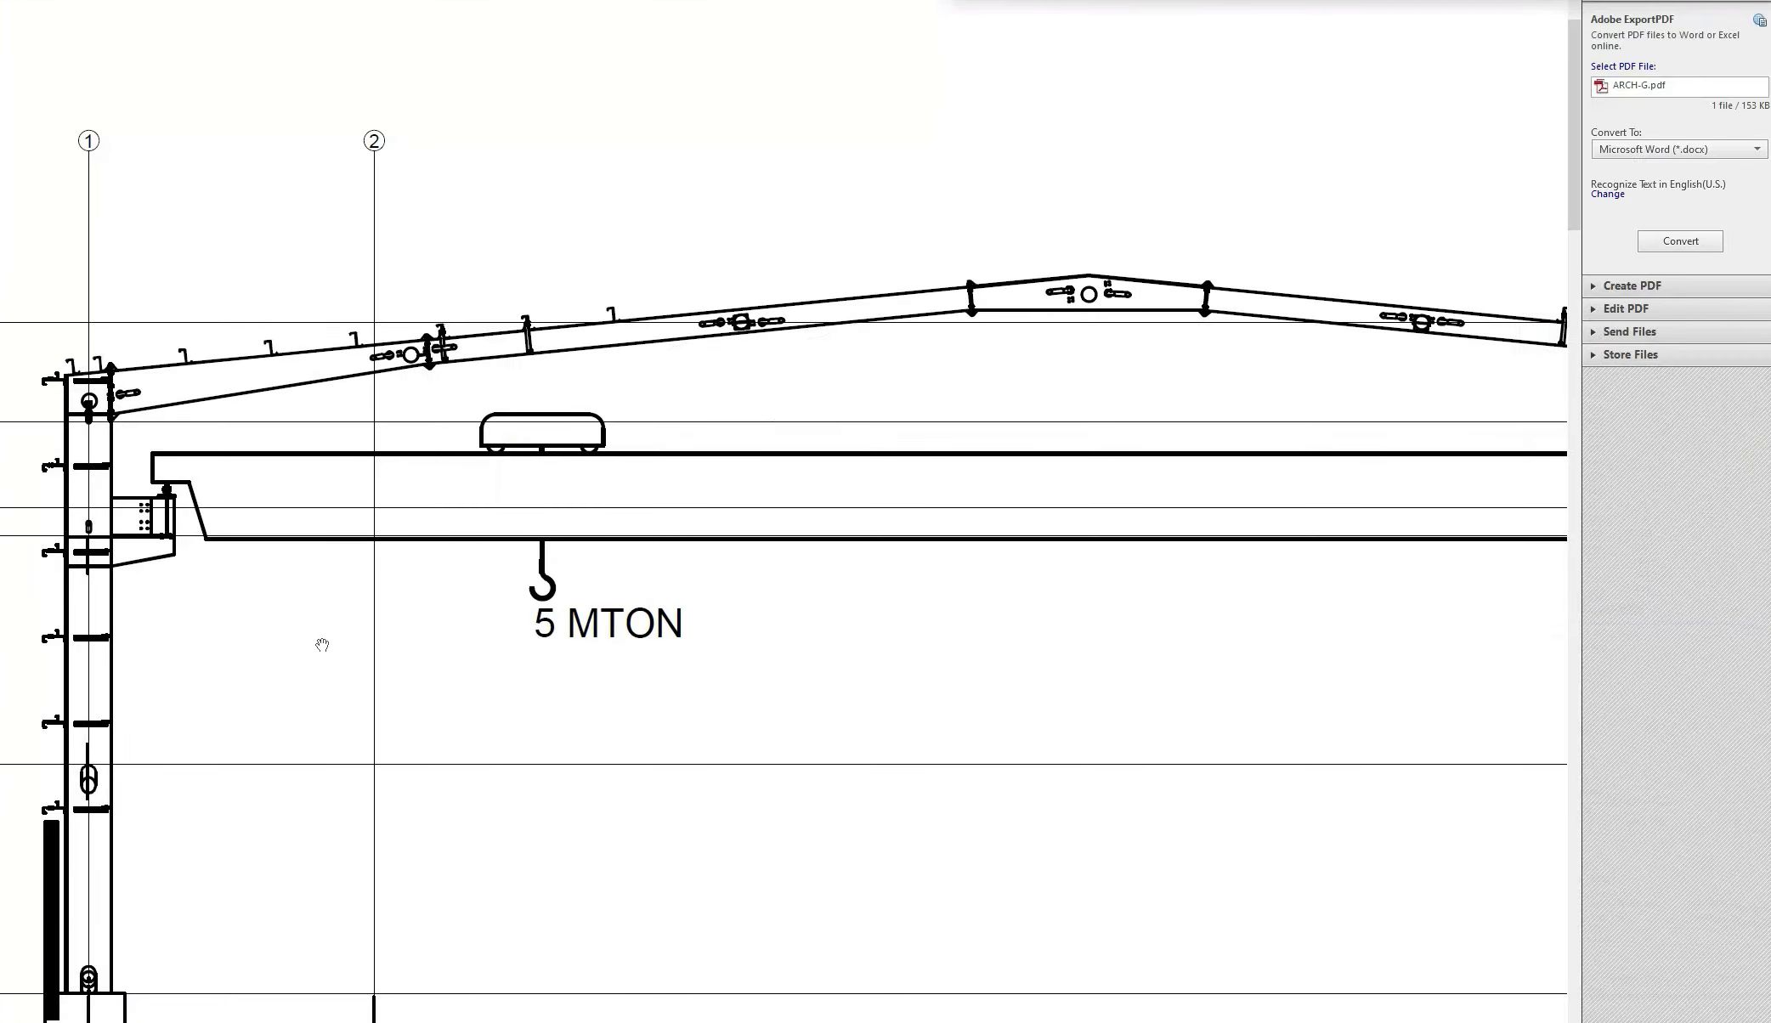
Switch to the ARCH-G.pdf drawing in Adobe Reader and examine the crane bracket, rail seat and crane girder levels at column line 1.
{"action": "left_click_drag", "start_coordinate": [322, 645], "coordinate": [478, 642]}
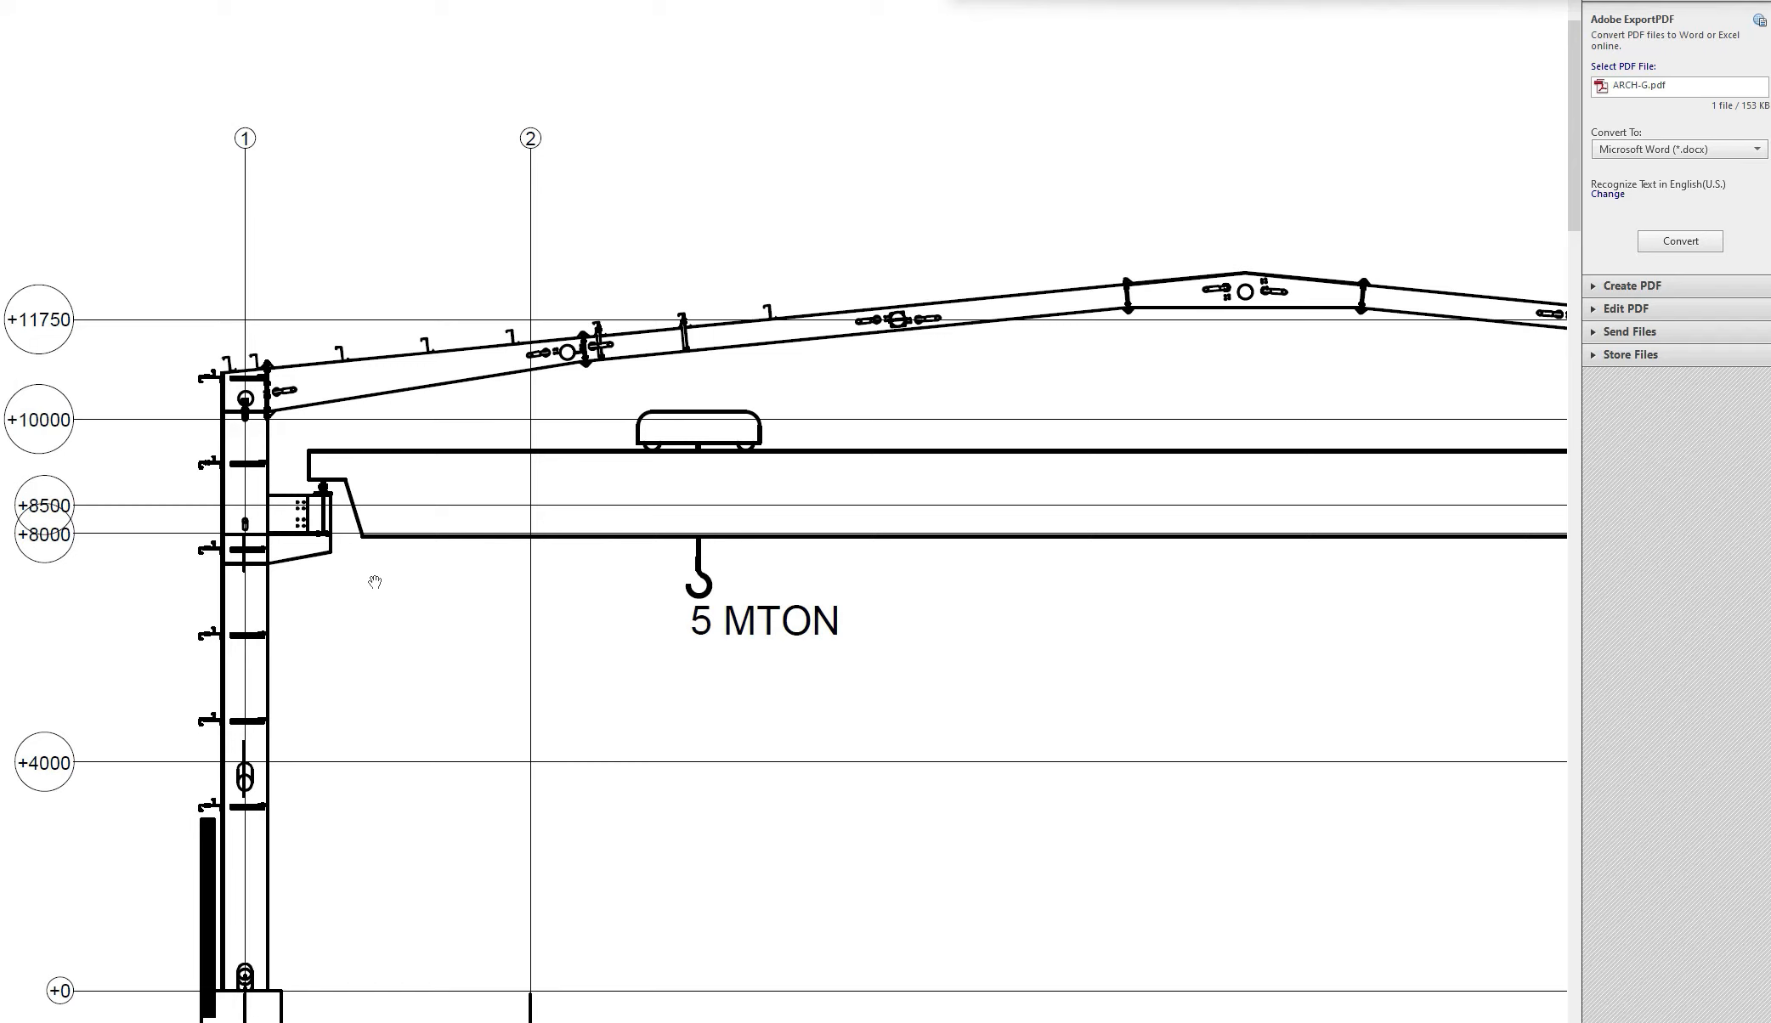
{"action": "left_click_drag", "start_coordinate": [375, 587], "coordinate": [328, 604]}
{"action": "left_click_drag", "start_coordinate": [773, 614], "coordinate": [614, 616]}
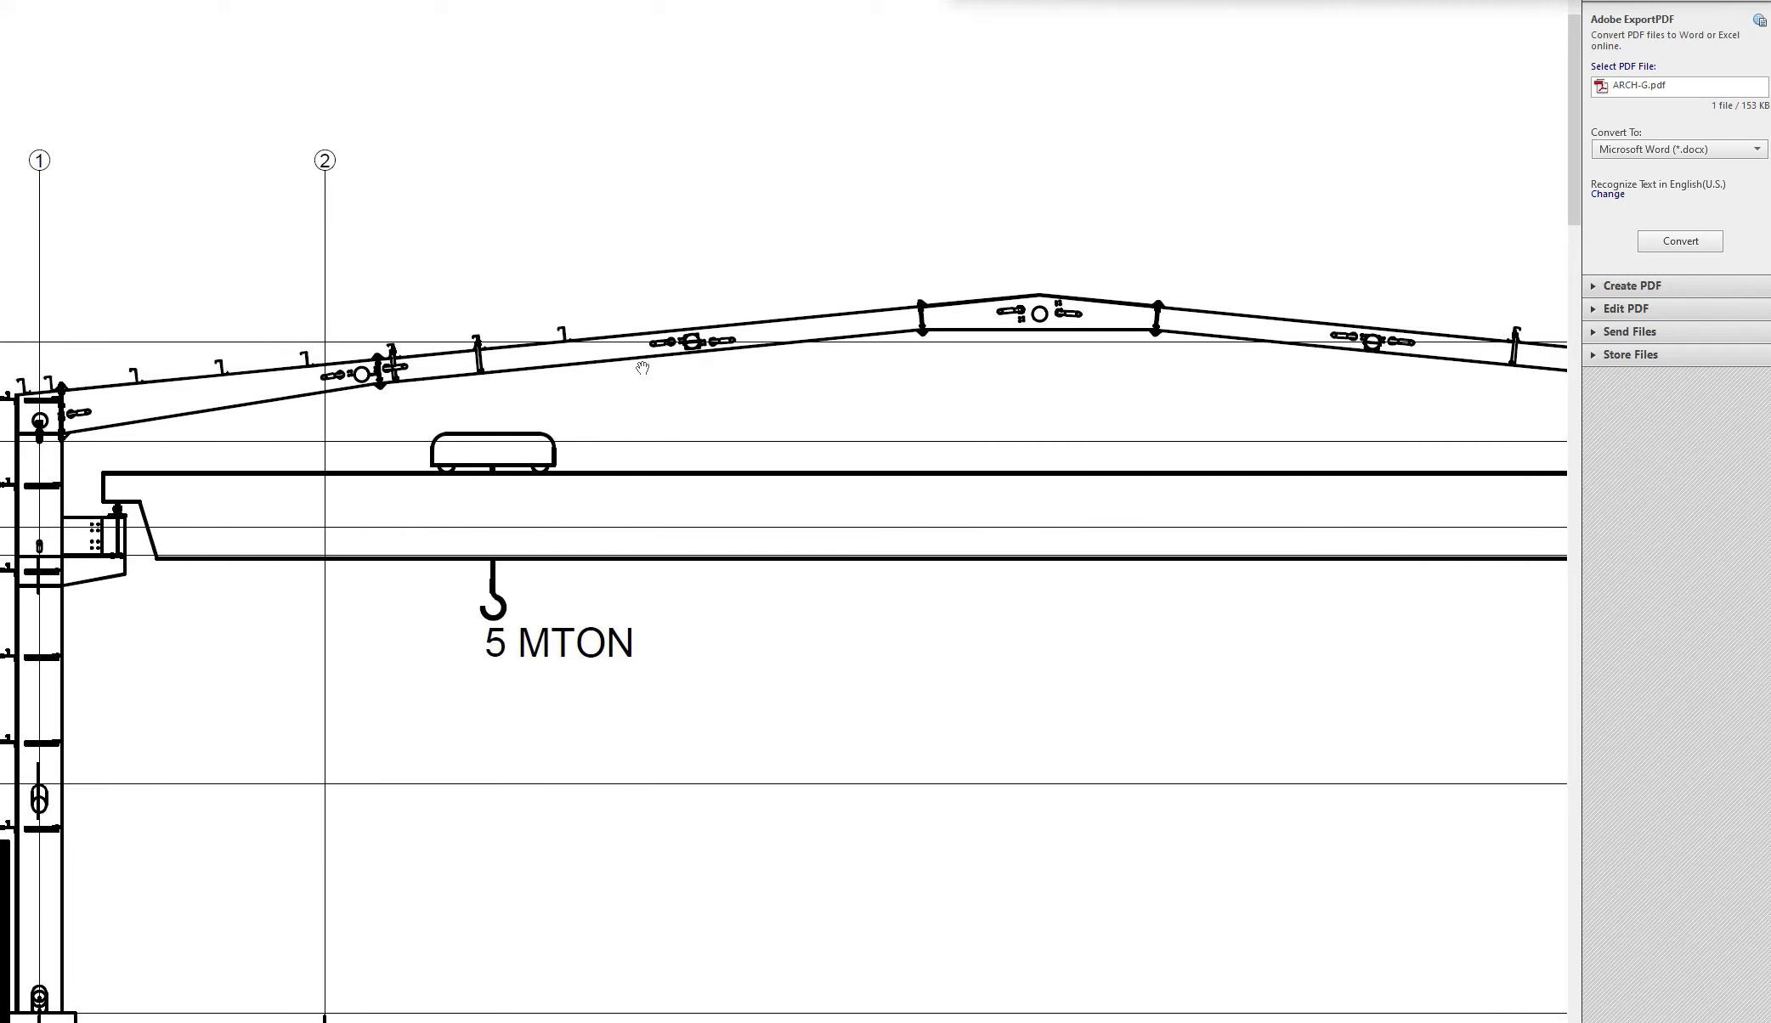
{"action": "left_click_drag", "start_coordinate": [384, 410], "coordinate": [419, 430]}
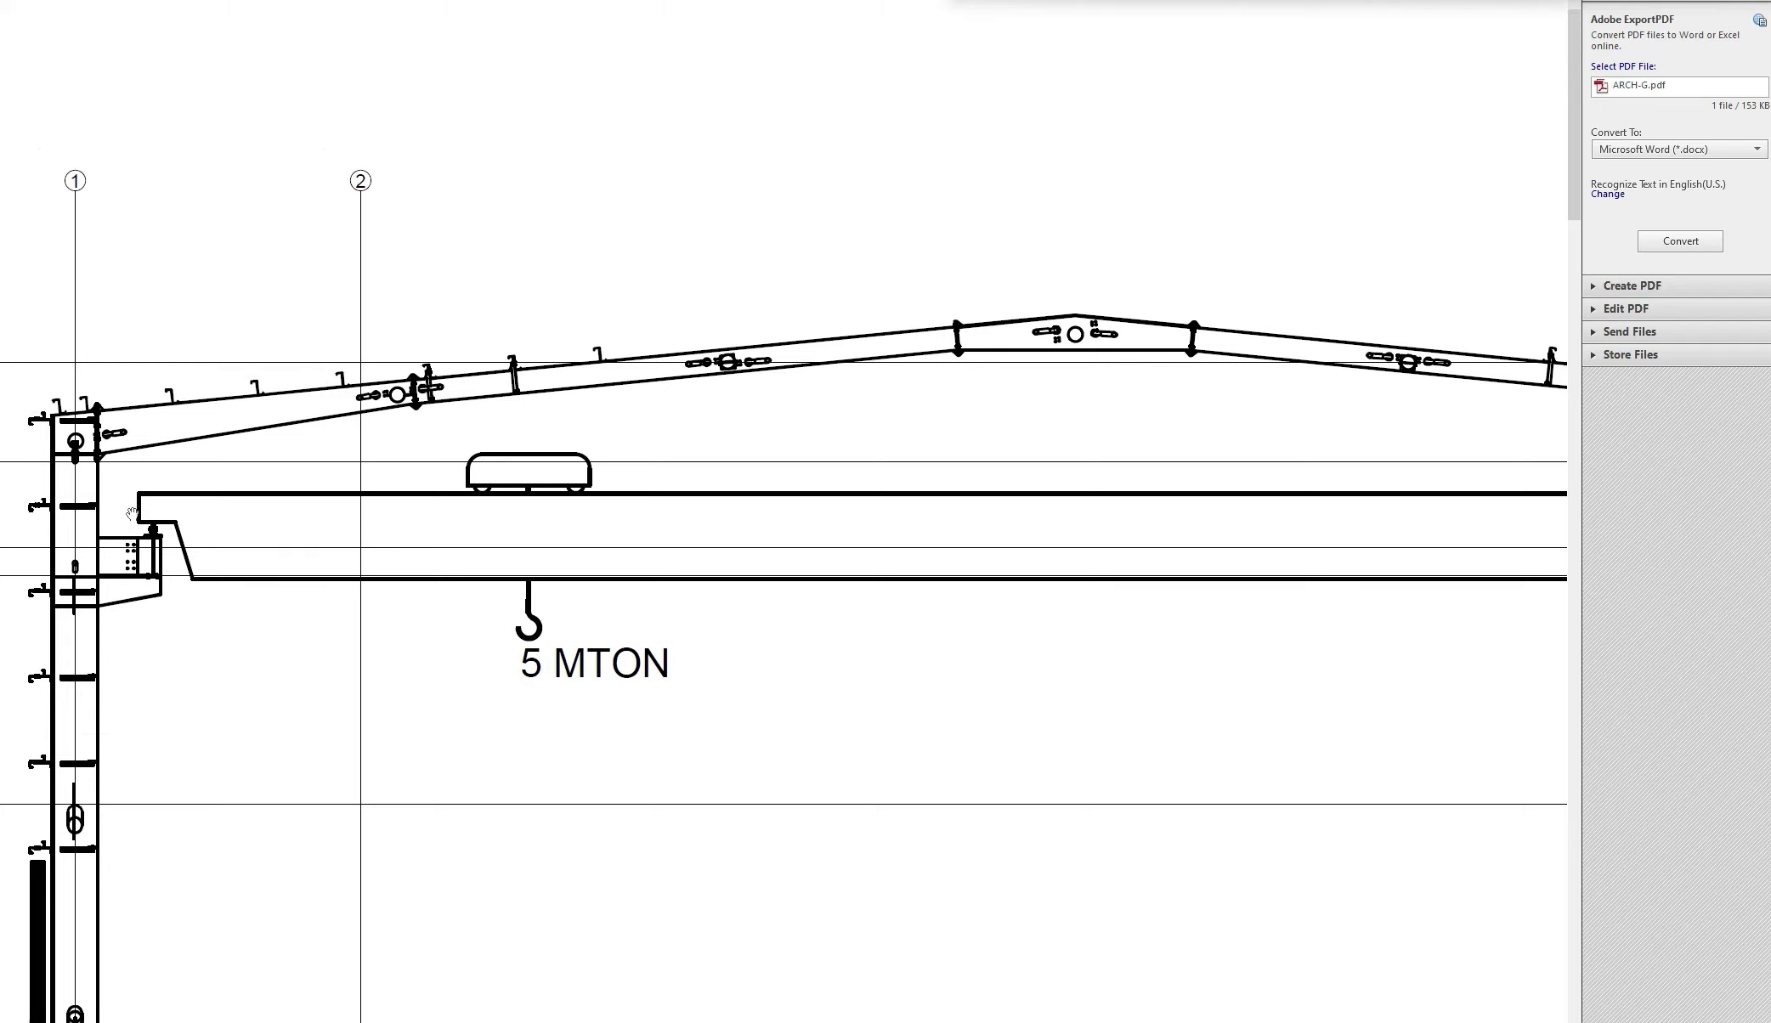
{"action": "left_click_drag", "start_coordinate": [167, 531], "coordinate": [290, 495]}
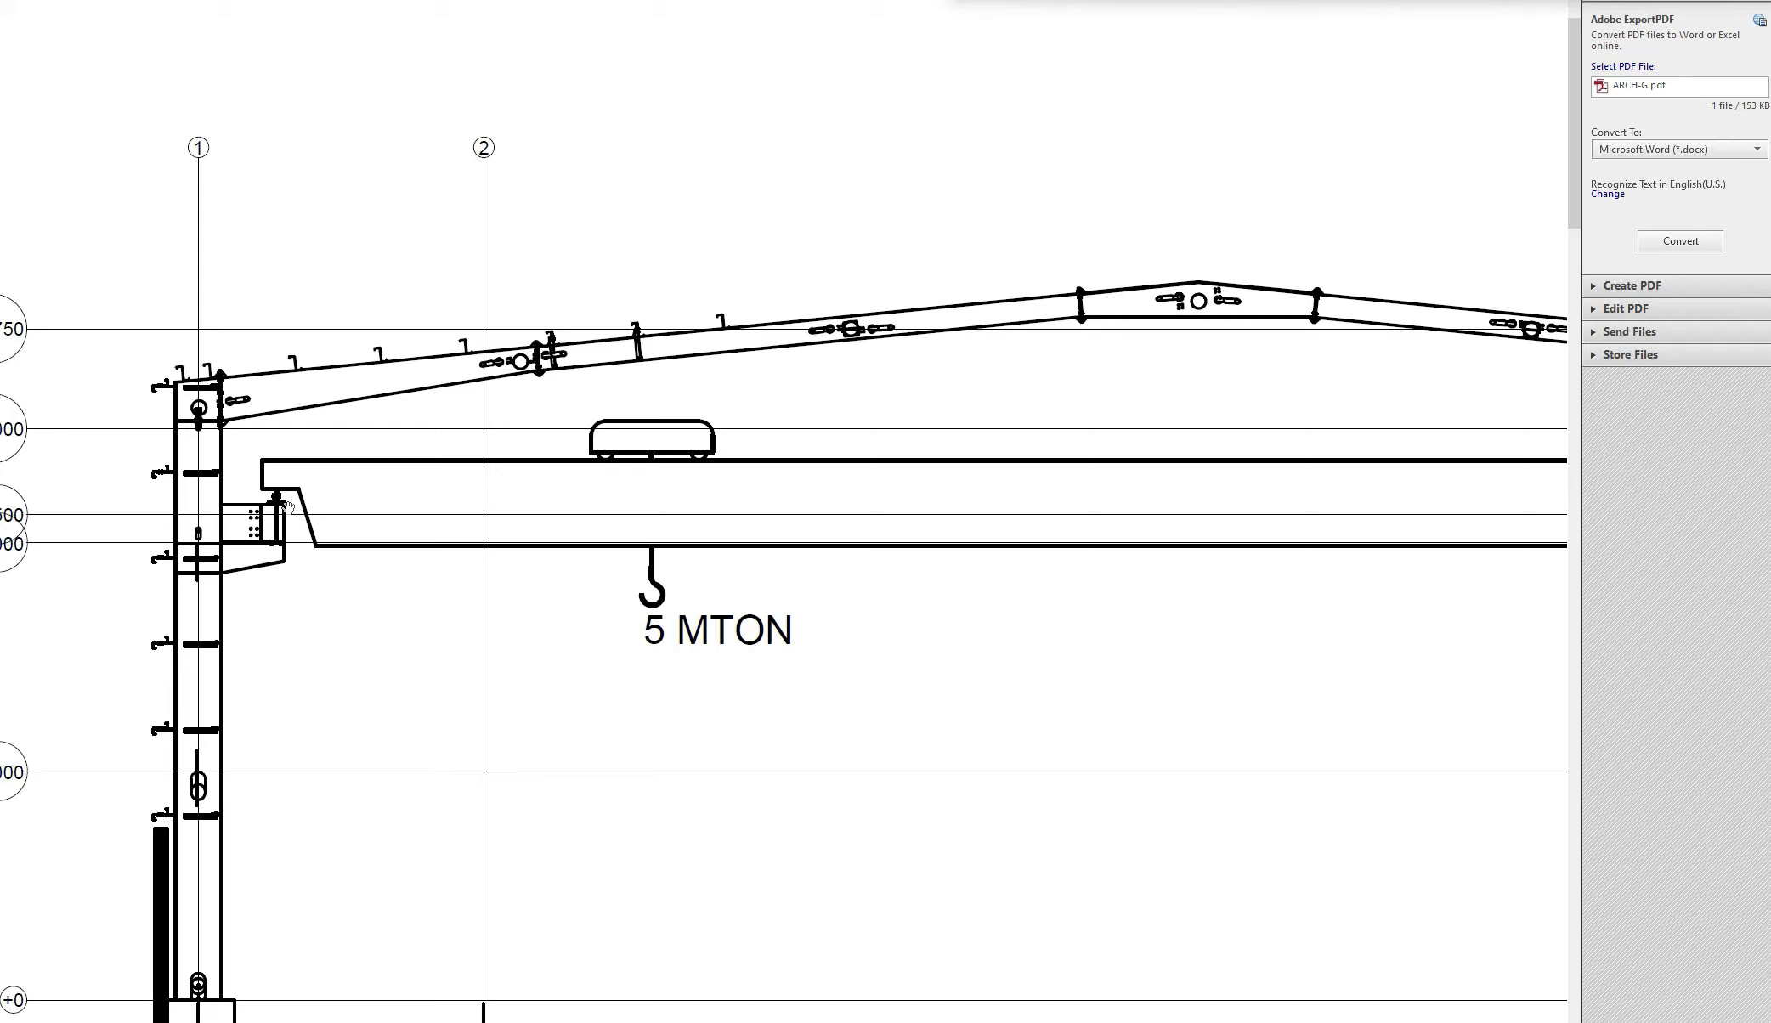
{"action": "scroll", "coordinate": [288, 506], "scroll_direction": "up", "scroll_amount": 5, "text": "ctrl"}
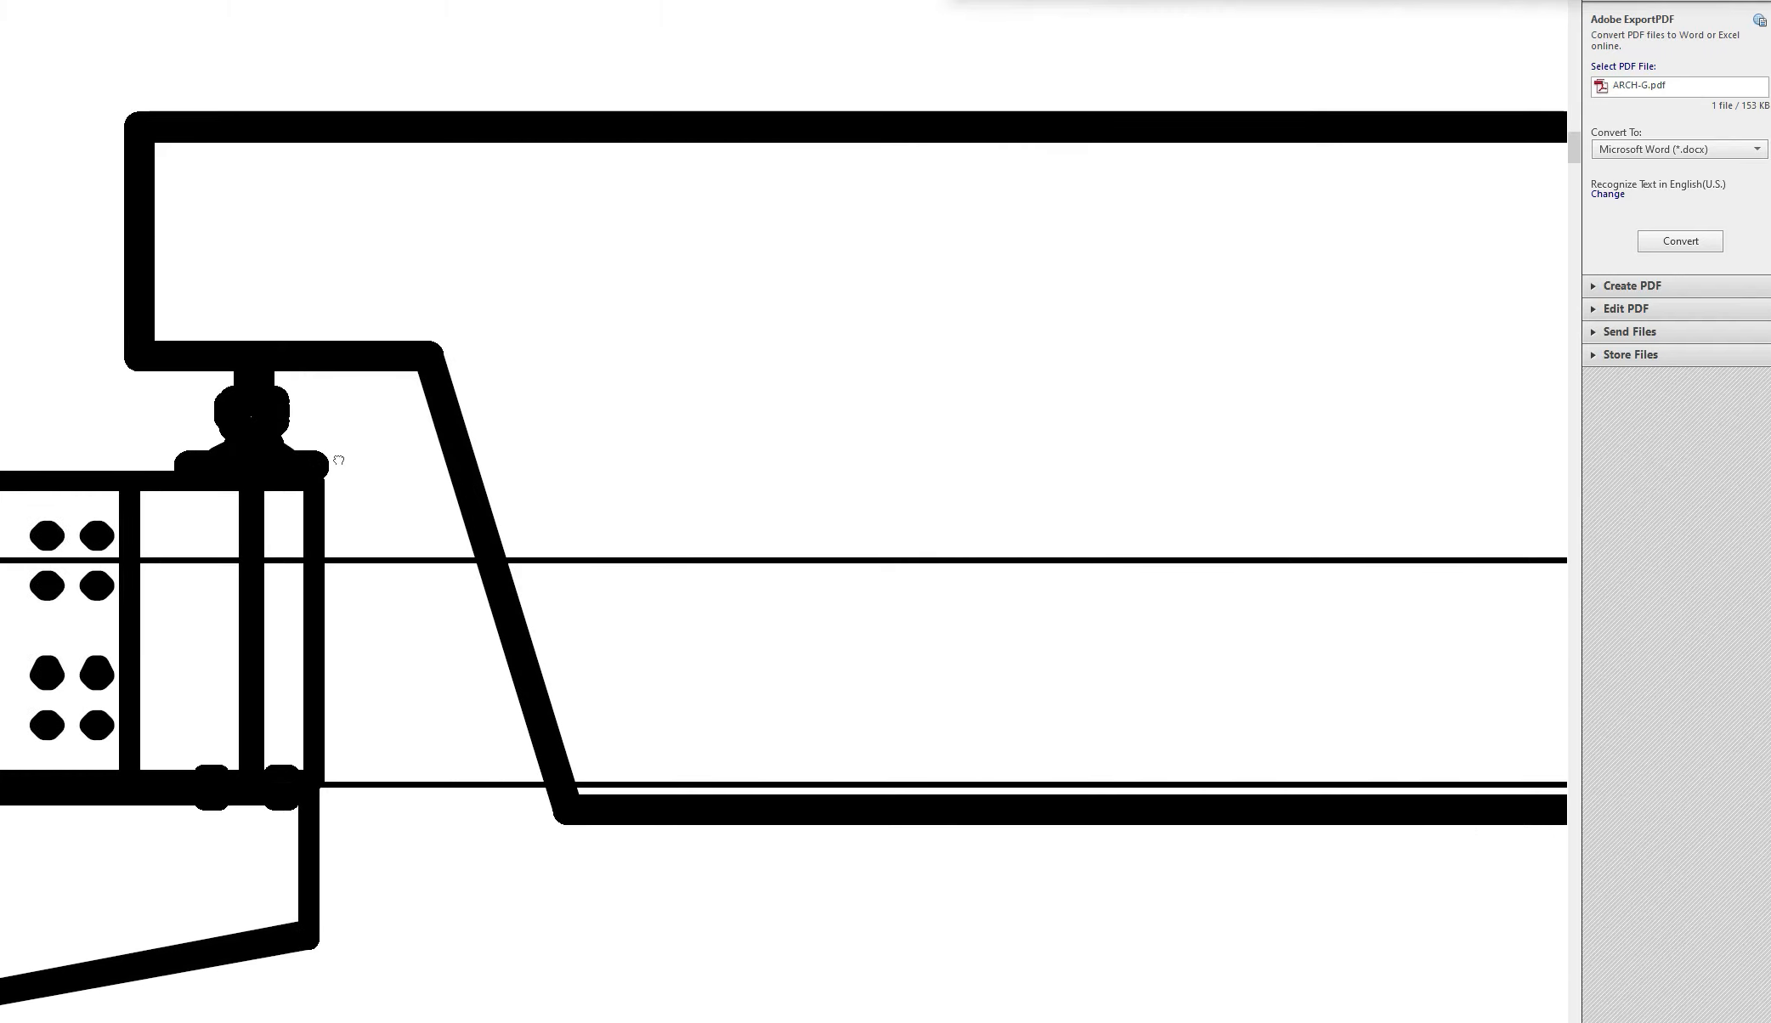
{"action": "scroll", "coordinate": [271, 407], "scroll_direction": "up", "scroll_amount": 1}
{"action": "scroll", "coordinate": [271, 410], "scroll_direction": "up", "scroll_amount": 2, "text": "ctrl"}
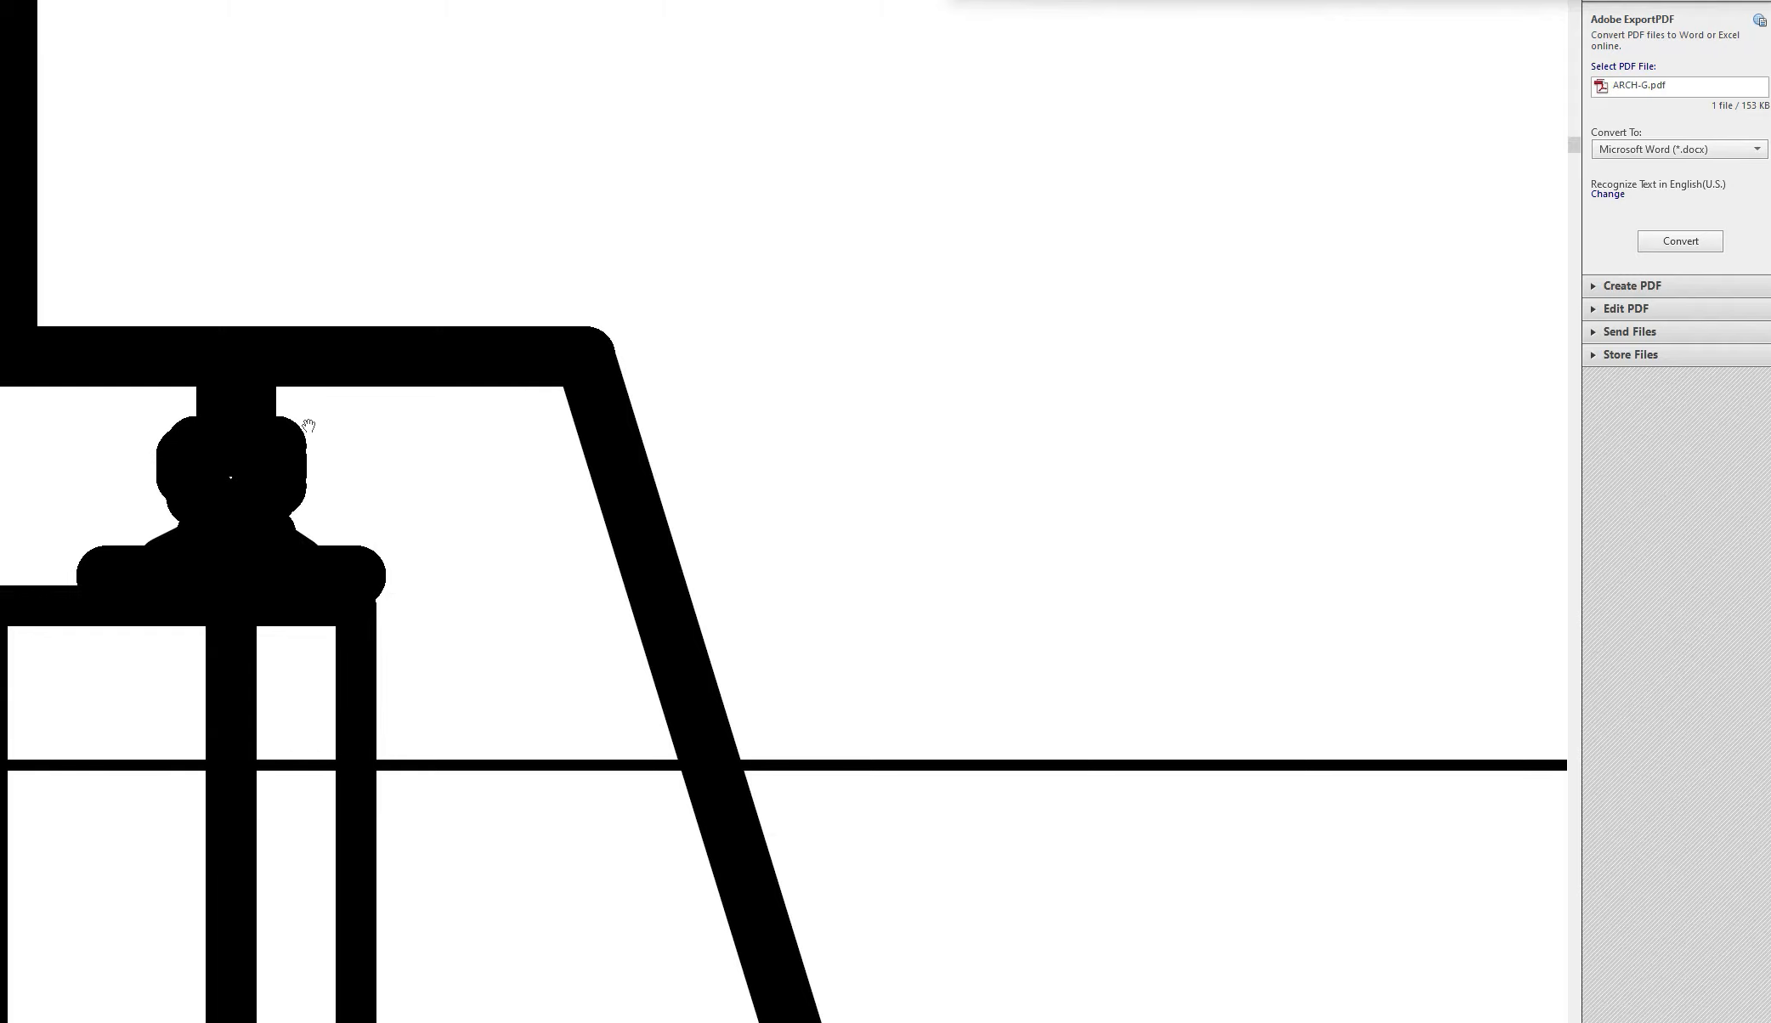
{"action": "scroll", "coordinate": [333, 460], "scroll_direction": "down", "scroll_amount": 3, "text": "ctrl"}
{"action": "scroll", "coordinate": [335, 461], "scroll_direction": "down", "scroll_amount": 1, "text": "ctrl"}
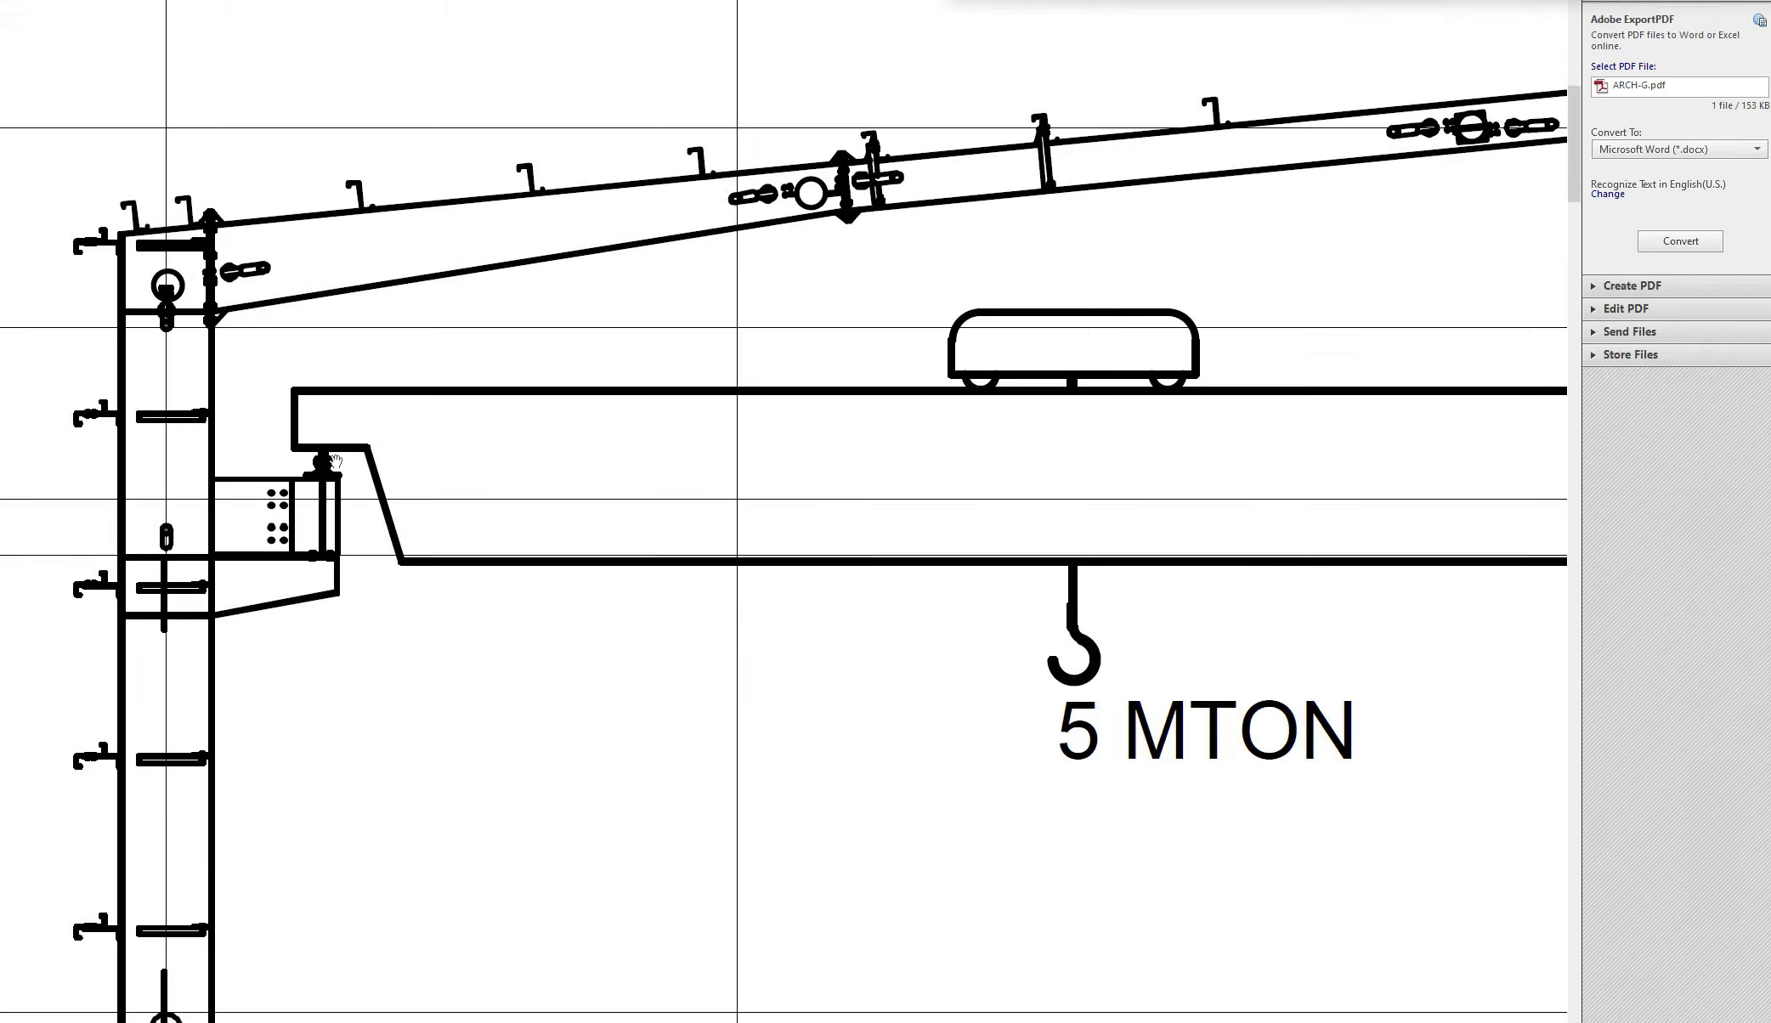
{"action": "left_click_drag", "start_coordinate": [479, 459], "coordinate": [408, 470]}
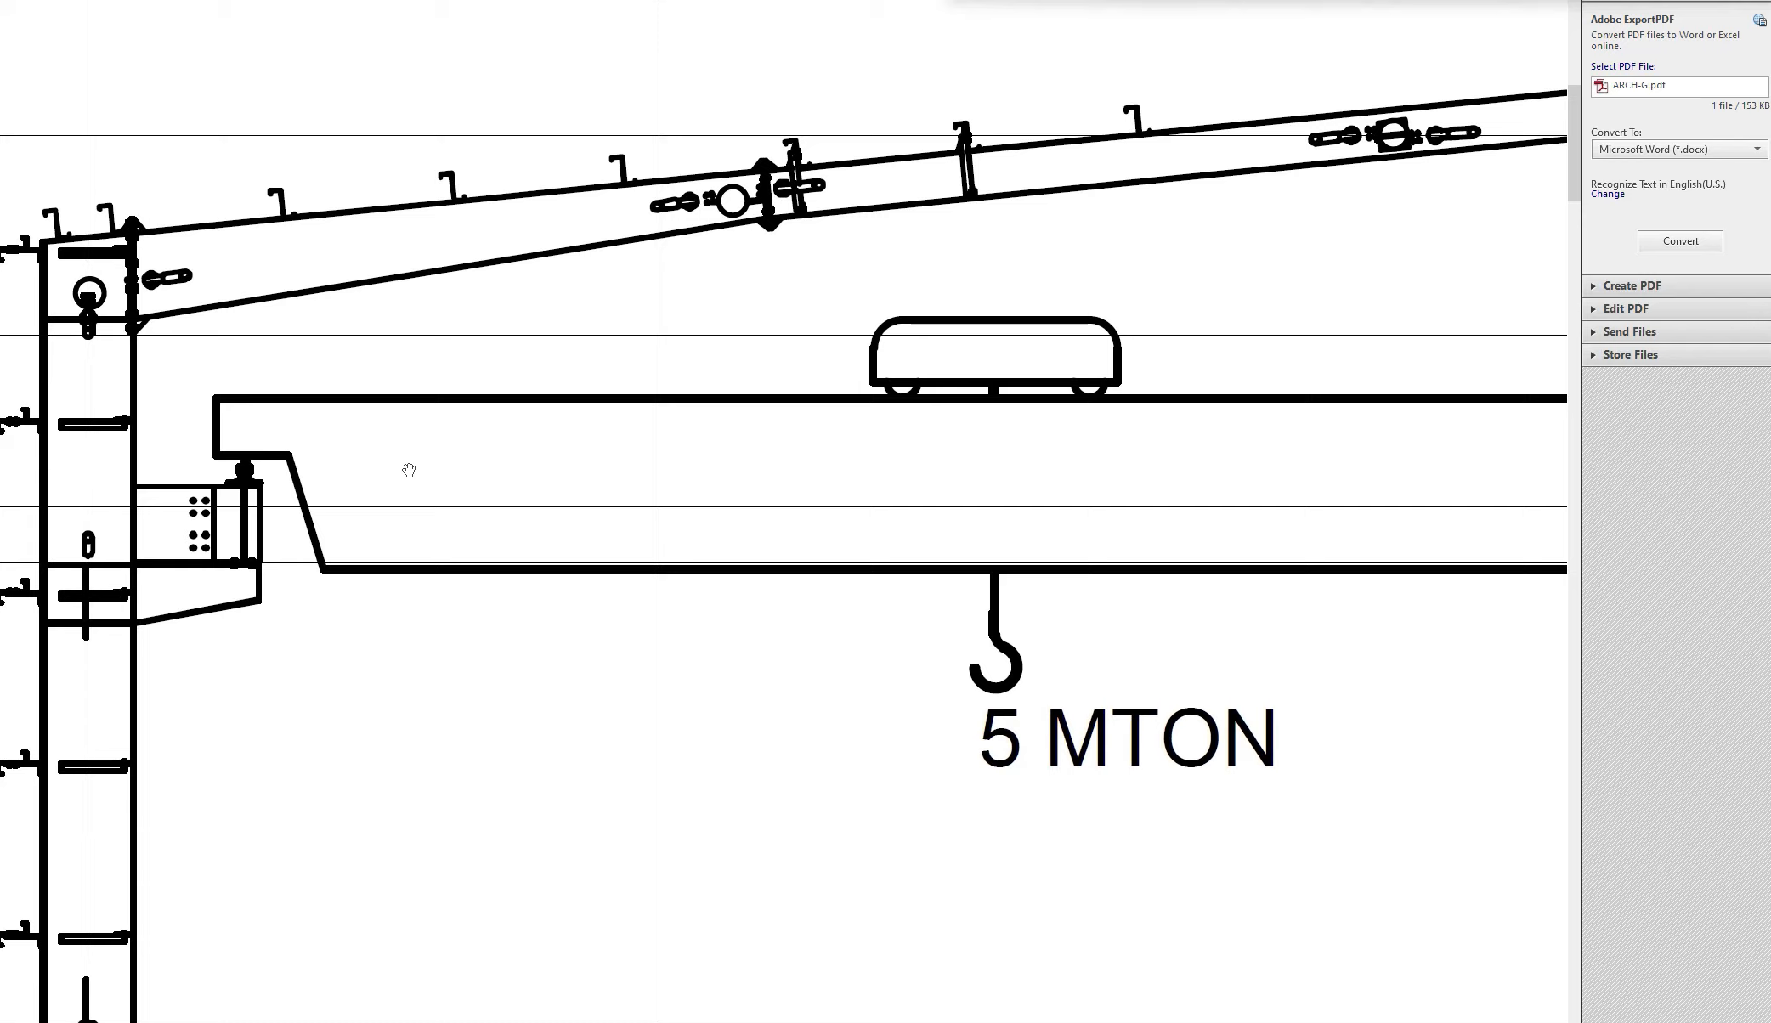
{"action": "scroll", "coordinate": [409, 470], "scroll_direction": "down", "scroll_amount": 1}
{"action": "left_click_drag", "start_coordinate": [185, 565], "coordinate": [403, 572]}
{"action": "scroll", "coordinate": [391, 565], "scroll_direction": "down", "scroll_amount": 1}
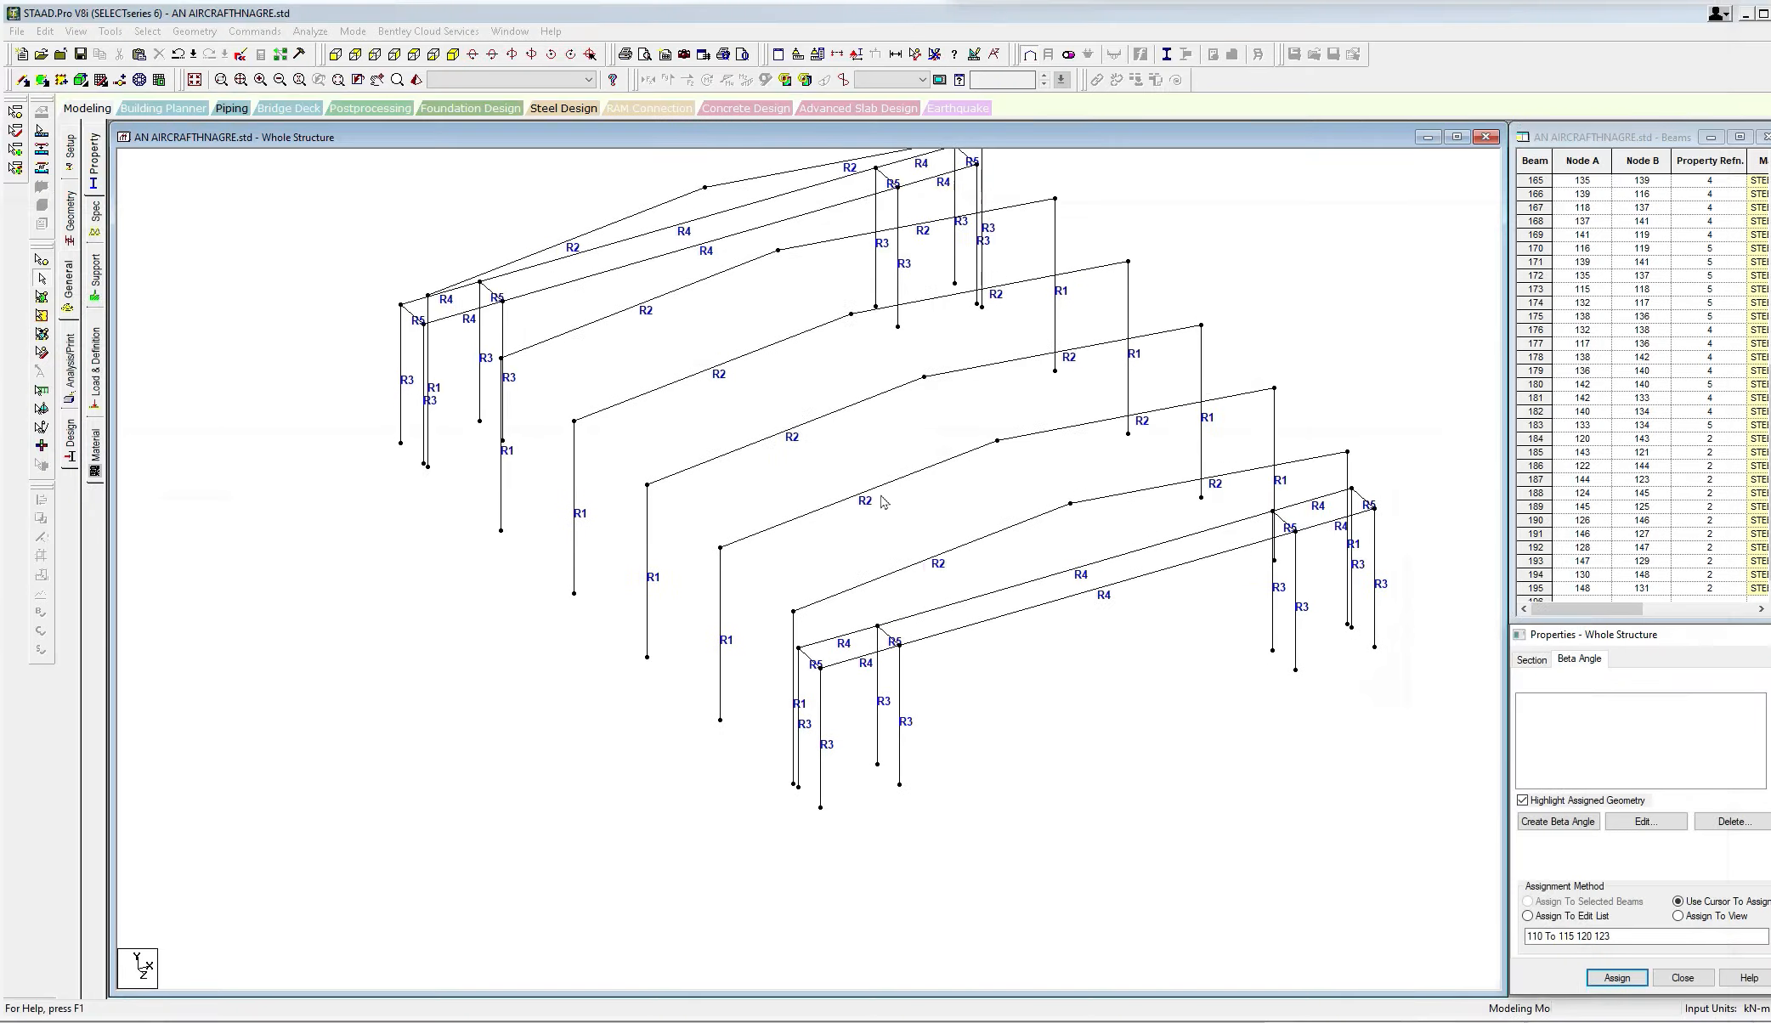
Back in STAAD.Pro, insert a node 8 m from the base of every main frame column on both long sides.
{"action": "middle_click_drag", "start_coordinate": [794, 506], "coordinate": [765, 658]}
{"action": "left_click", "coordinate": [778, 662]}
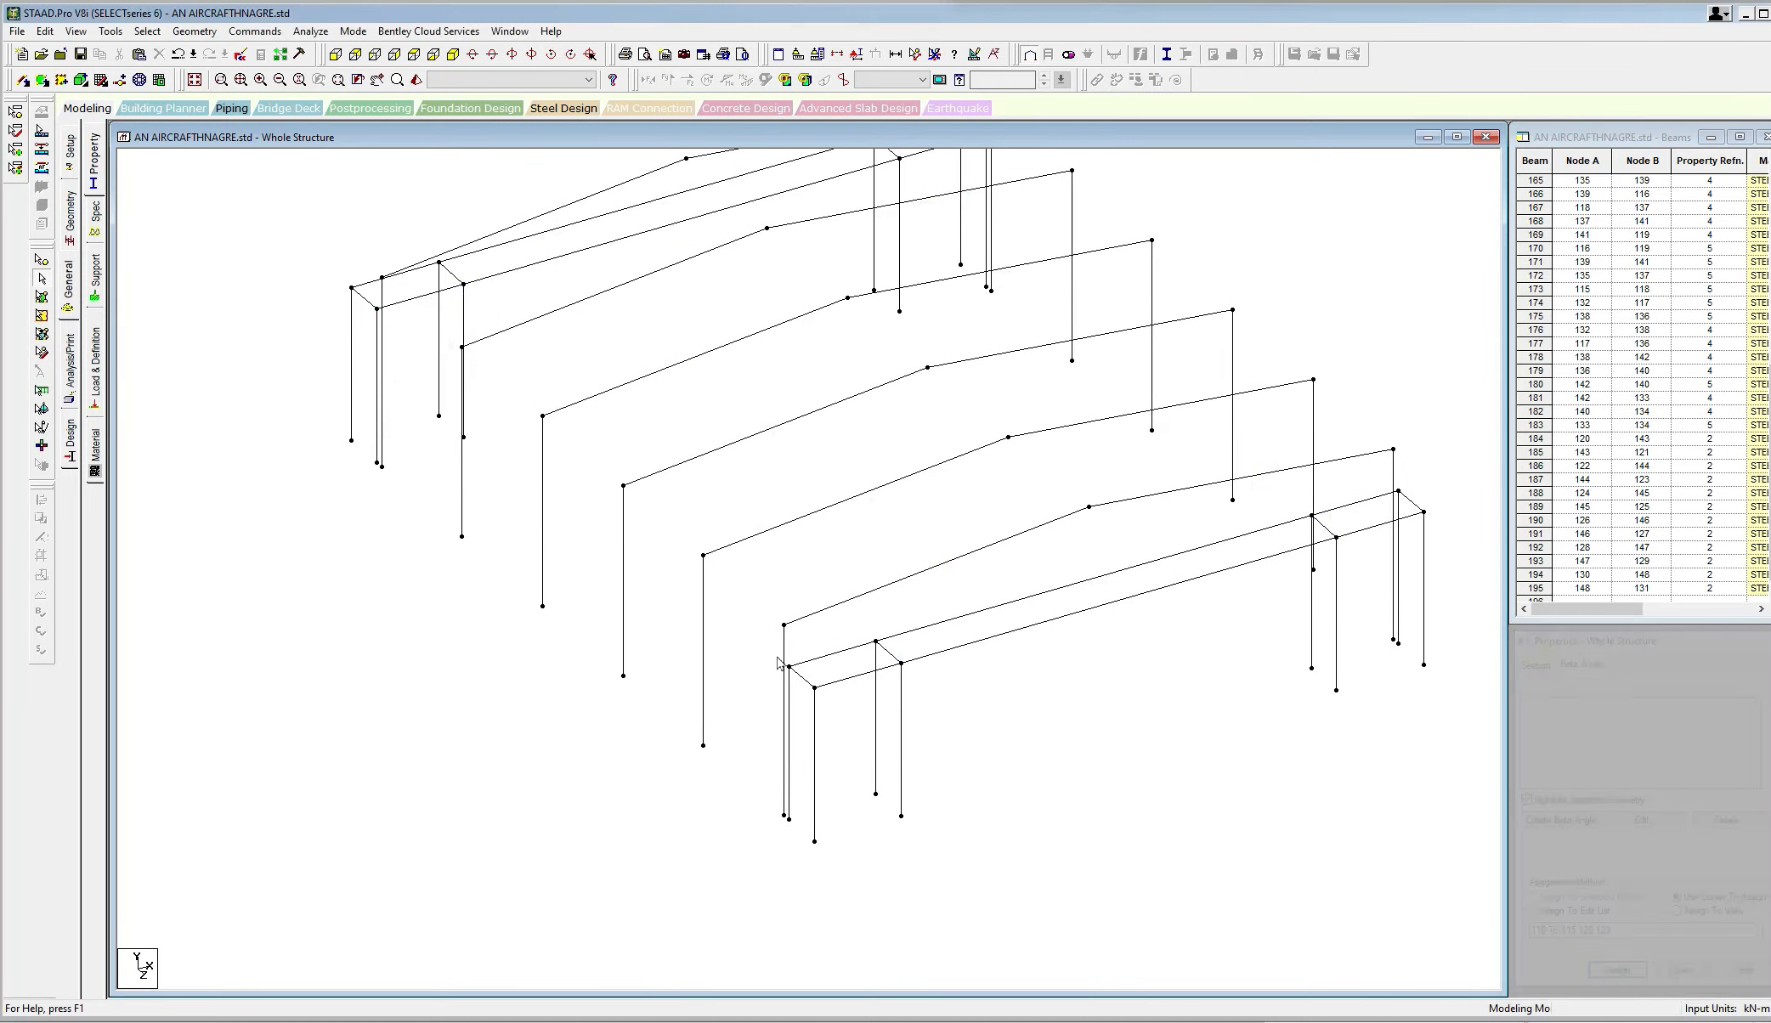
{"action": "left_click", "coordinate": [780, 663]}
{"action": "left_click", "coordinate": [701, 648], "text": "ctrl"}
{"action": "left_click", "coordinate": [626, 609], "text": "ctrl"}
{"action": "left_click", "coordinate": [541, 546], "text": "ctrl"}
{"action": "left_click", "coordinate": [466, 491], "text": "ctrl"}
{"action": "left_click", "coordinate": [387, 442], "text": "ctrl"}
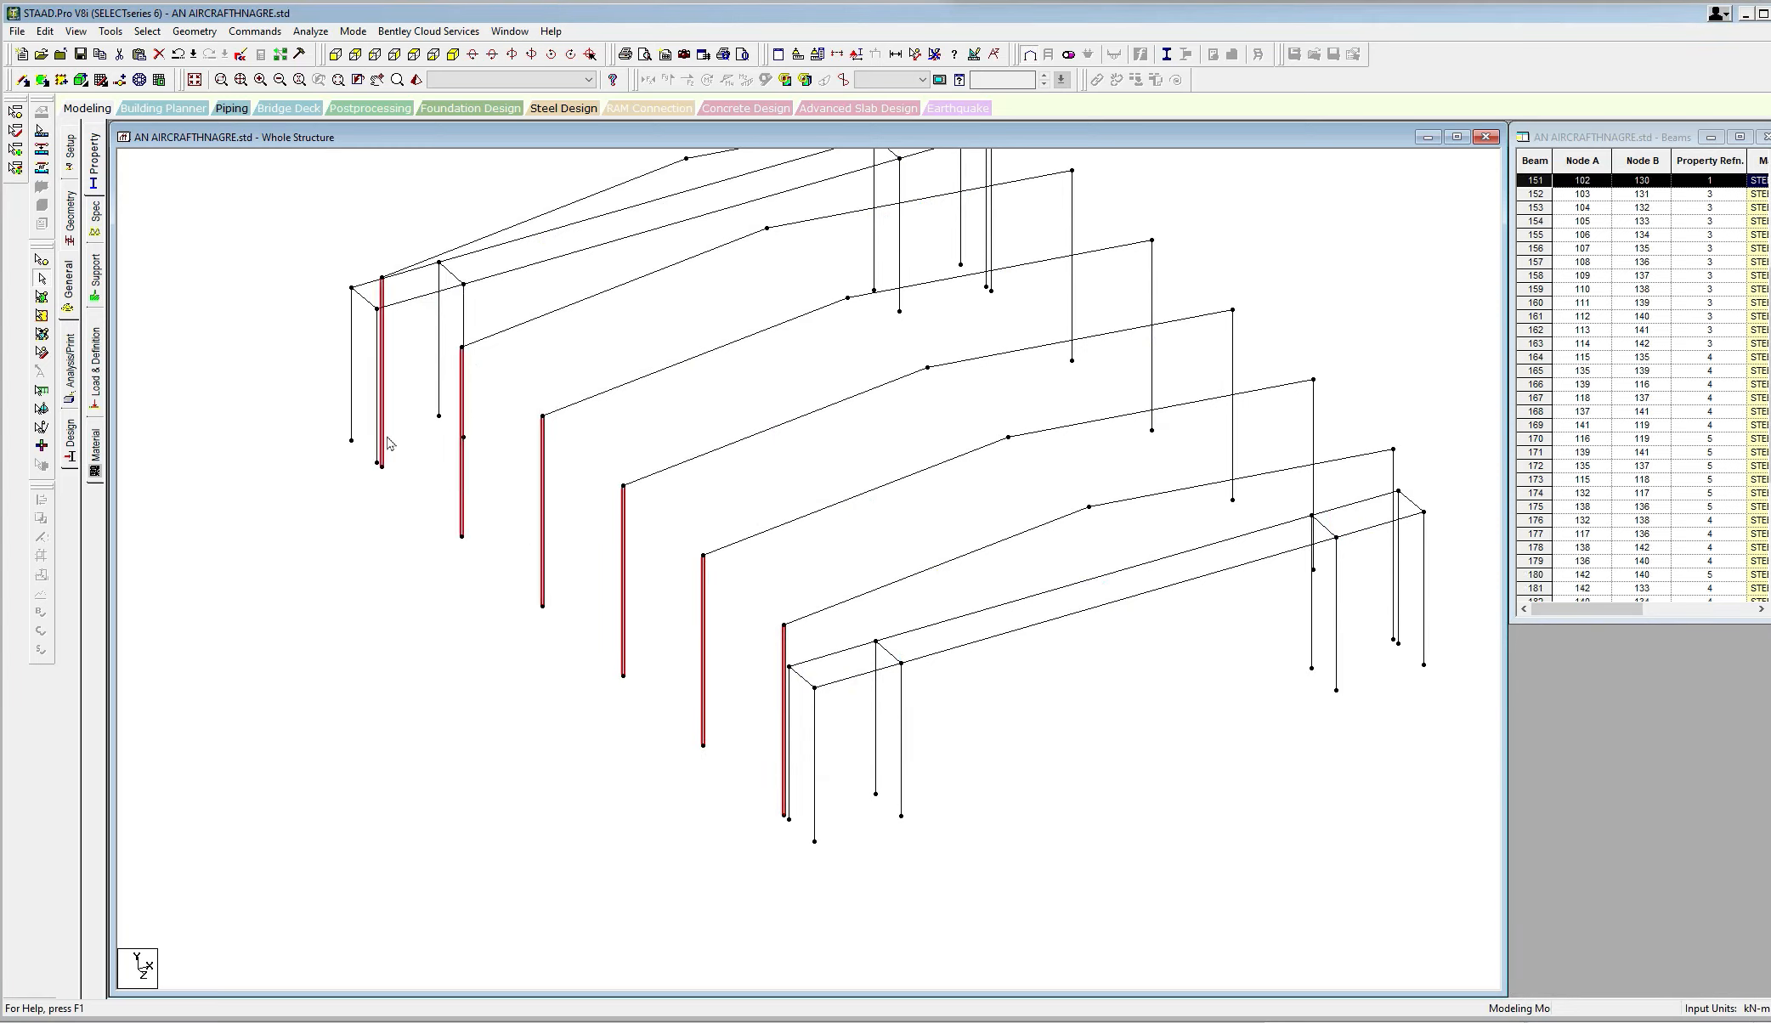
{"action": "left_click", "coordinate": [1393, 570], "text": "ctrl"}
{"action": "left_click", "coordinate": [1315, 480], "text": "ctrl"}
{"action": "left_click", "coordinate": [1233, 433], "text": "ctrl"}
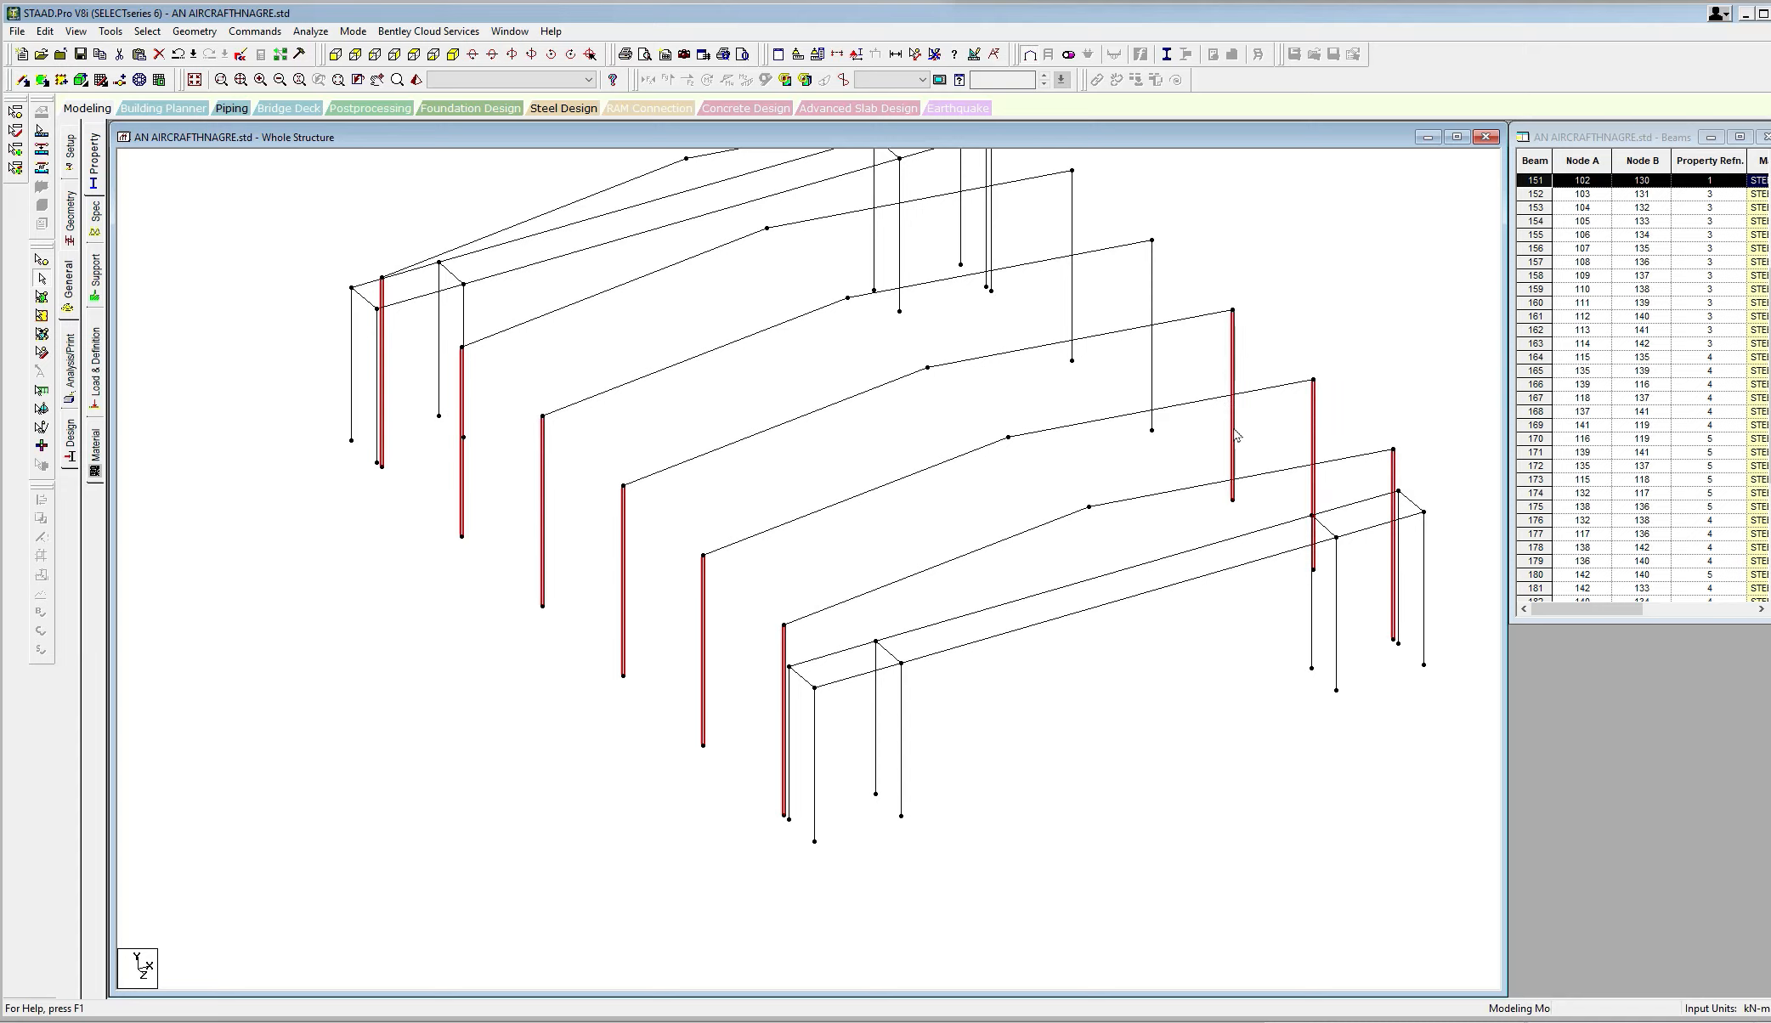
{"action": "left_click", "coordinate": [1152, 318], "text": "ctrl"}
{"action": "left_click", "coordinate": [995, 255], "text": "ctrl"}
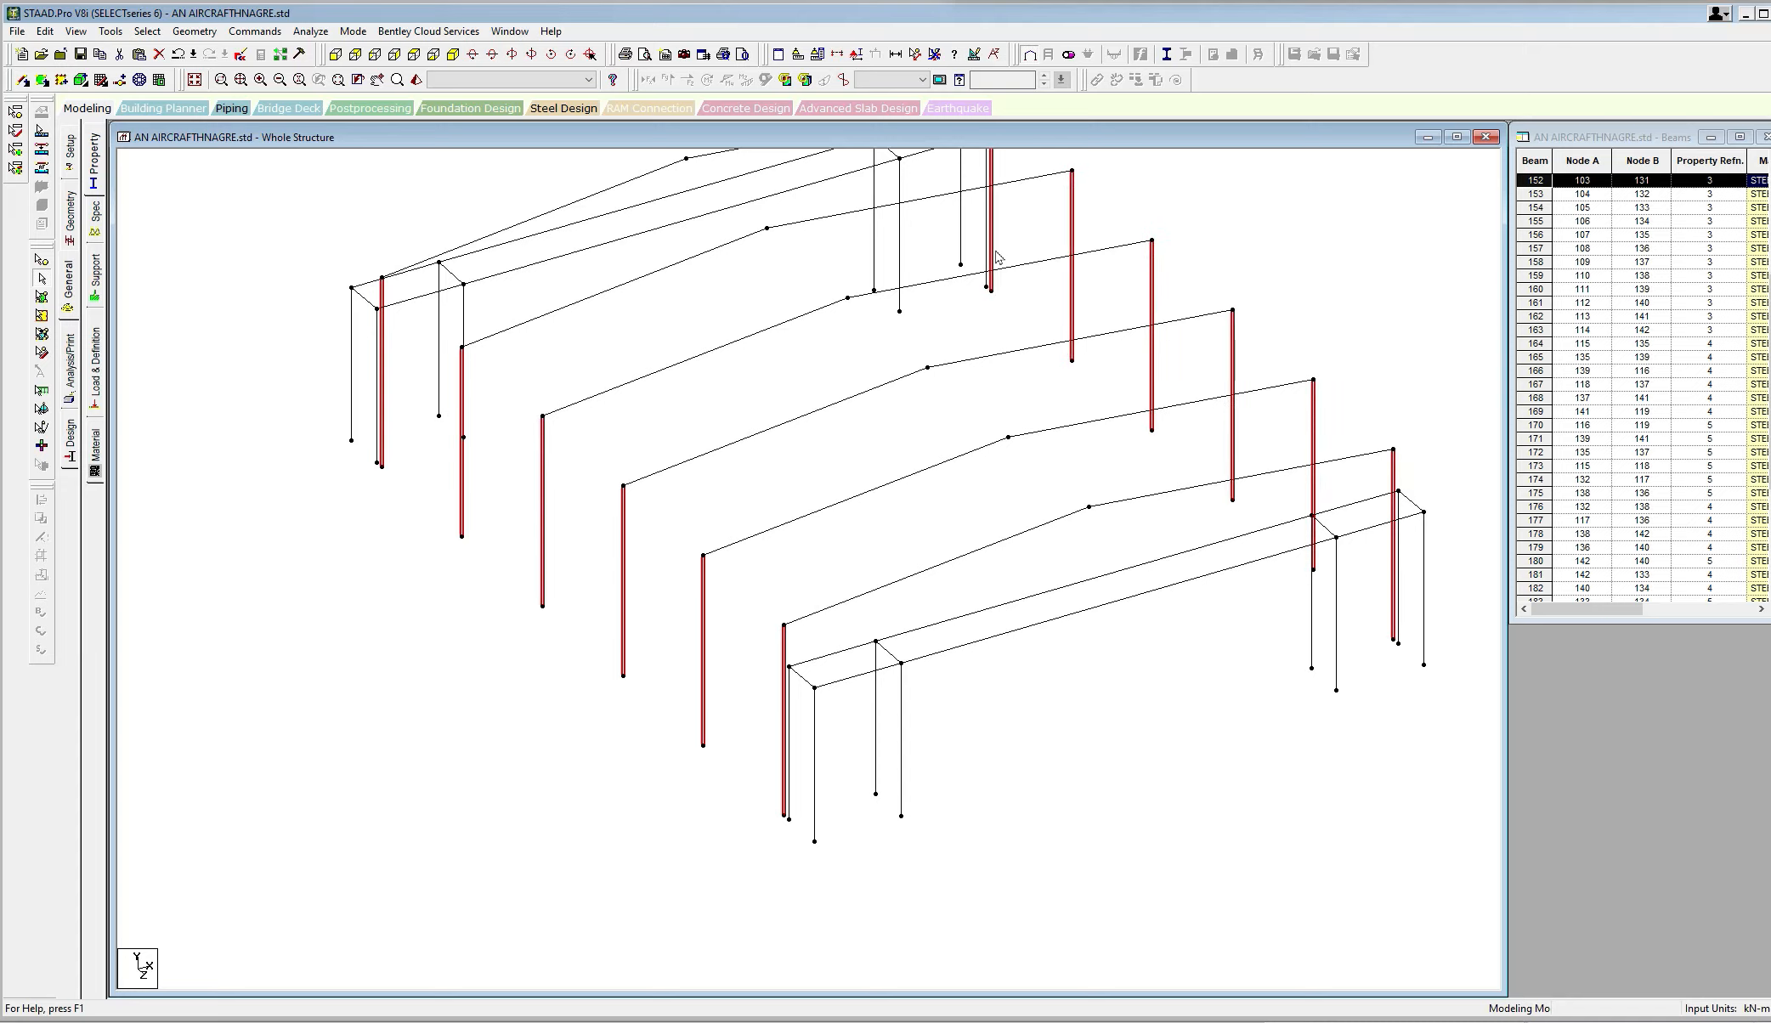
{"action": "right_click", "coordinate": [523, 161]}
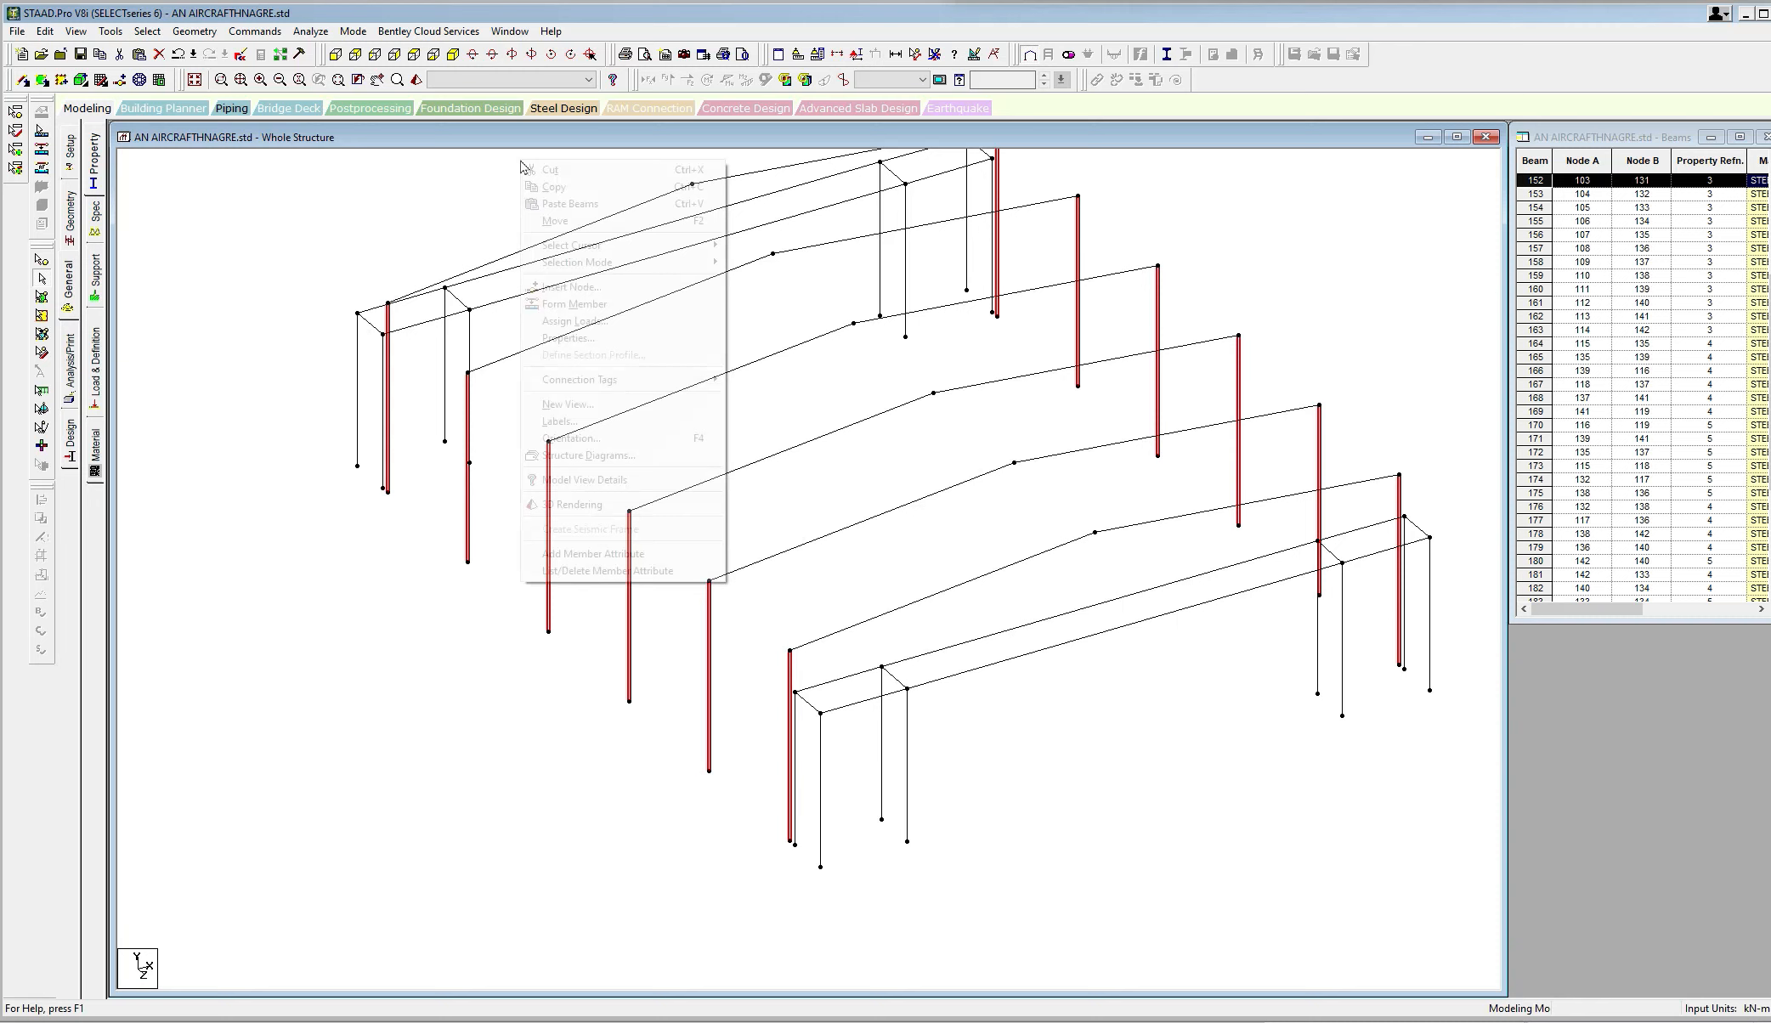
{"action": "left_click", "coordinate": [557, 293]}
{"action": "double_click", "coordinate": [879, 466]}
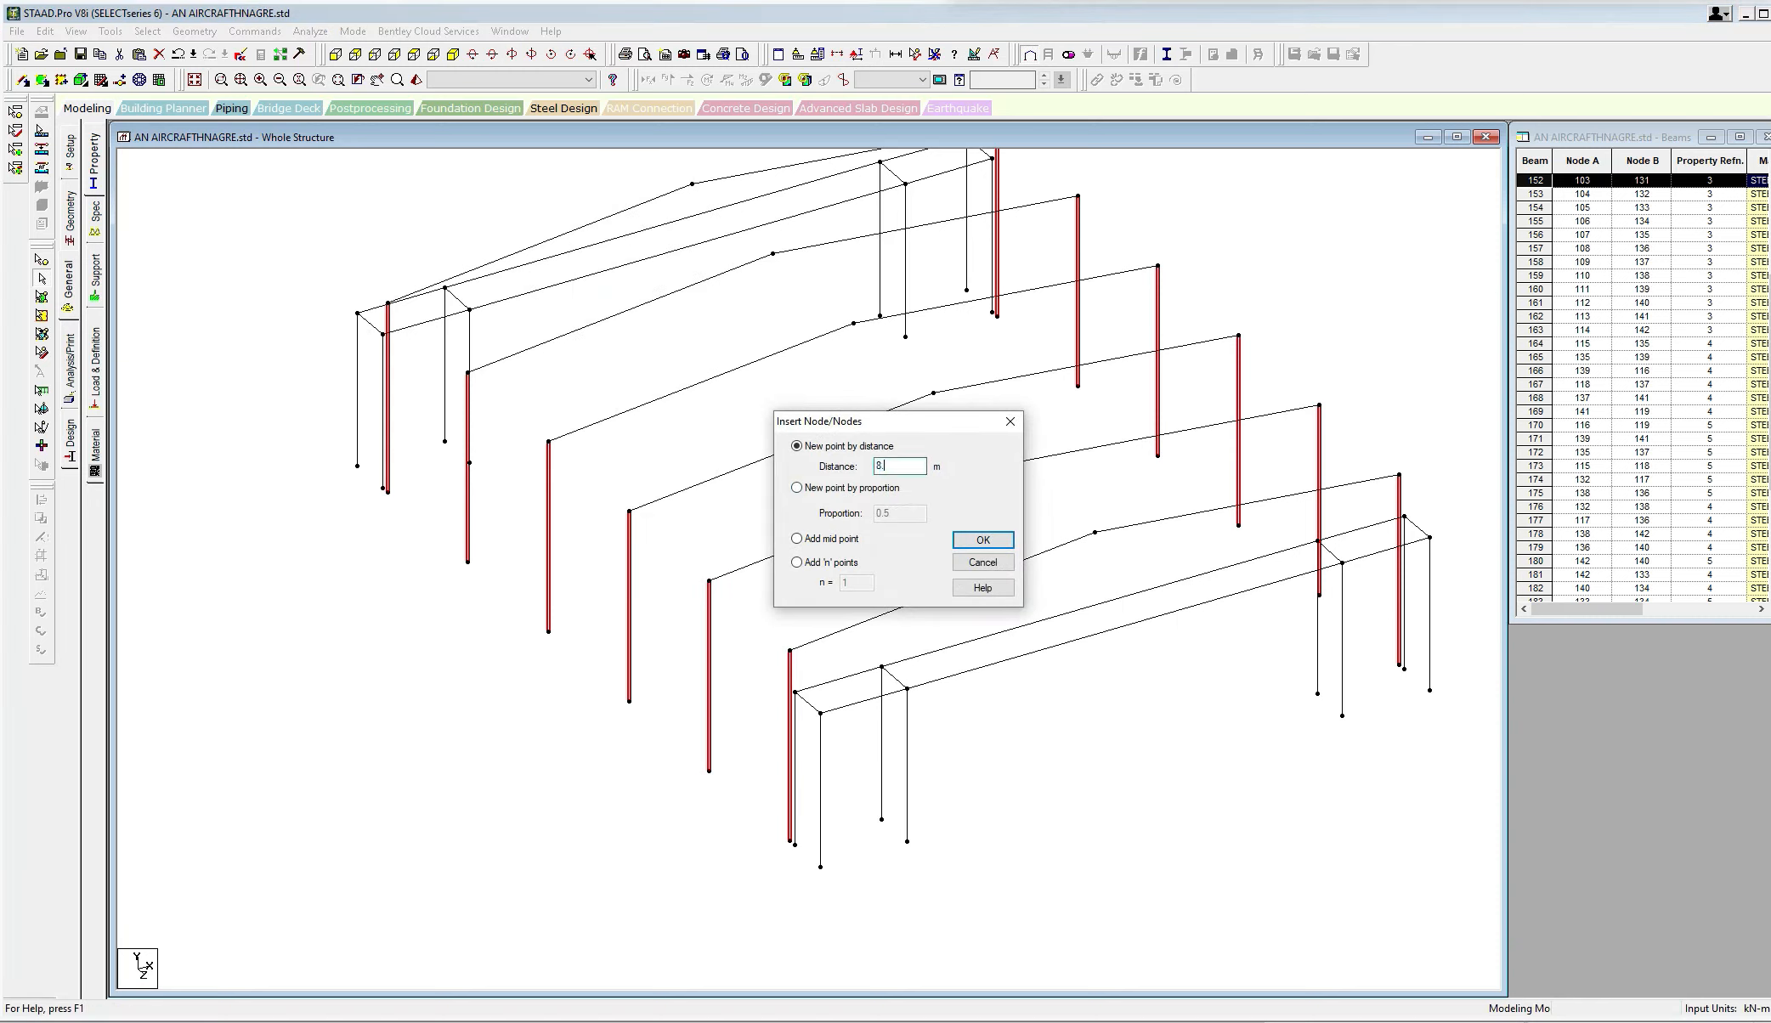
{"action": "left_click", "coordinate": [984, 543]}
{"action": "scroll", "coordinate": [822, 567], "scroll_direction": "up", "scroll_amount": 1}
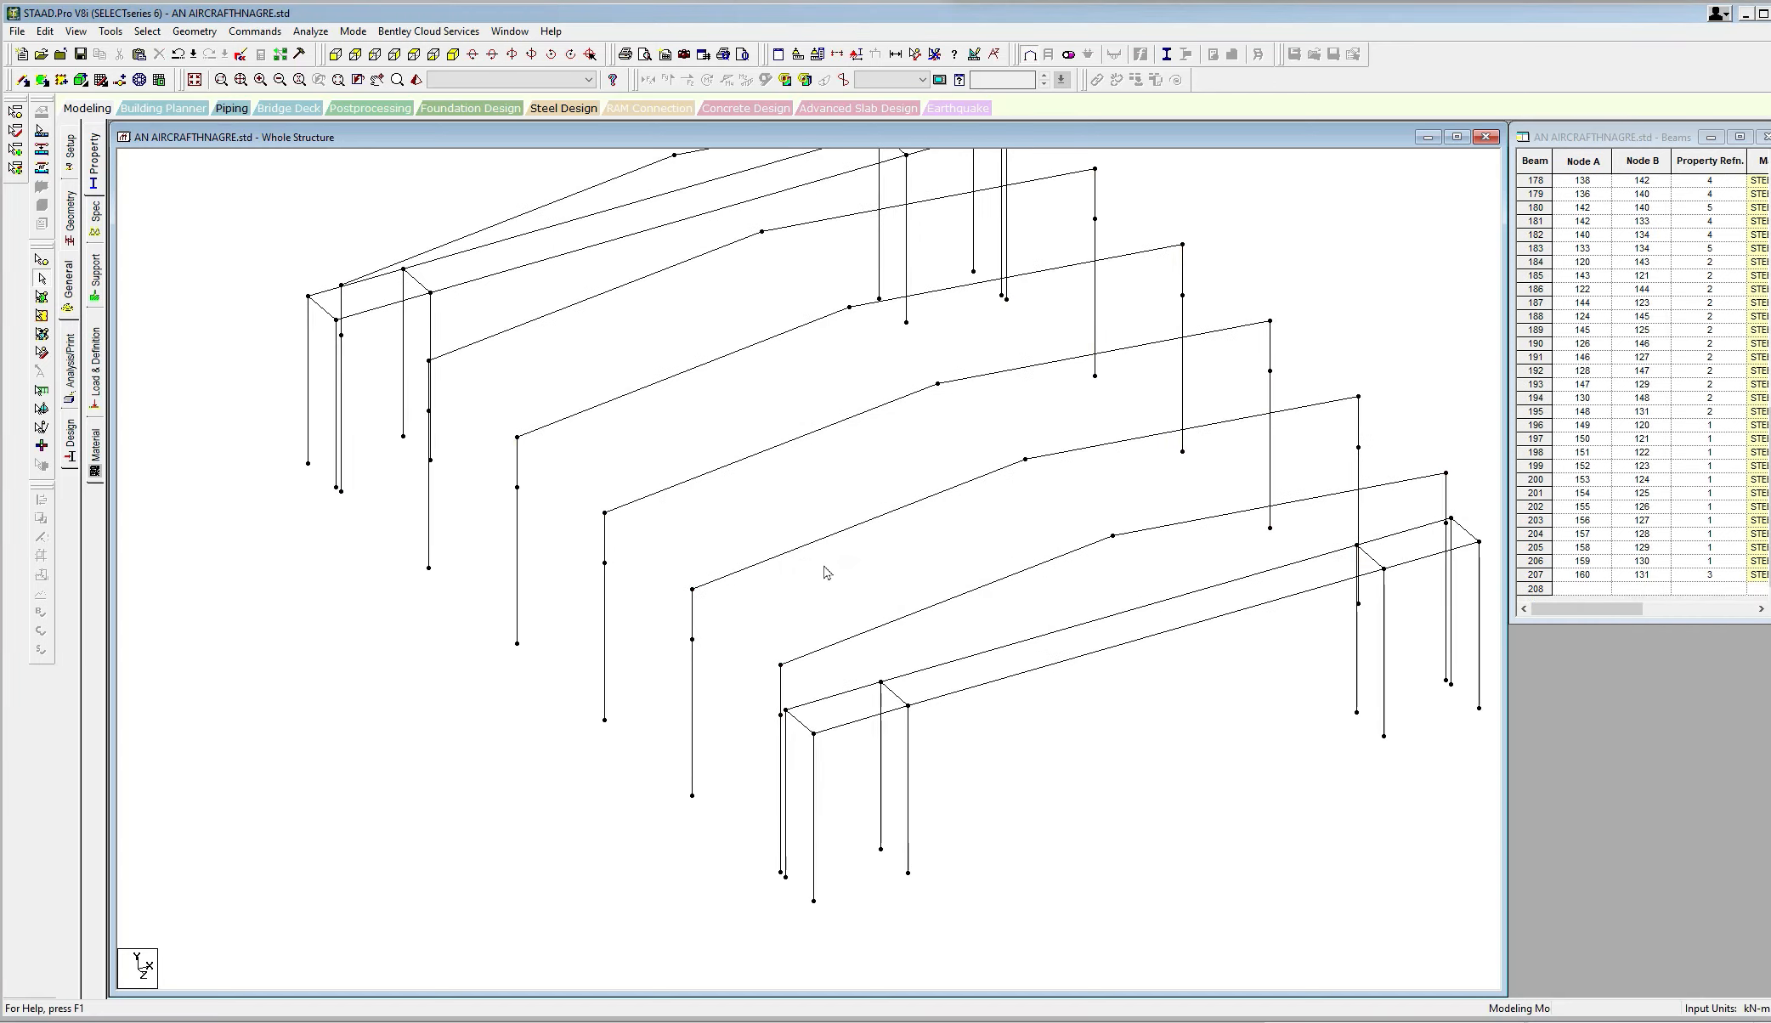
Add longitudinal crane beams between the inserted column nodes of consecutive frames along the X-origin long side.
{"action": "scroll", "coordinate": [672, 491], "scroll_direction": "down", "scroll_amount": 1}
{"action": "scroll", "coordinate": [710, 506], "scroll_direction": "up", "scroll_amount": 1}
{"action": "left_click", "coordinate": [24, 80]}
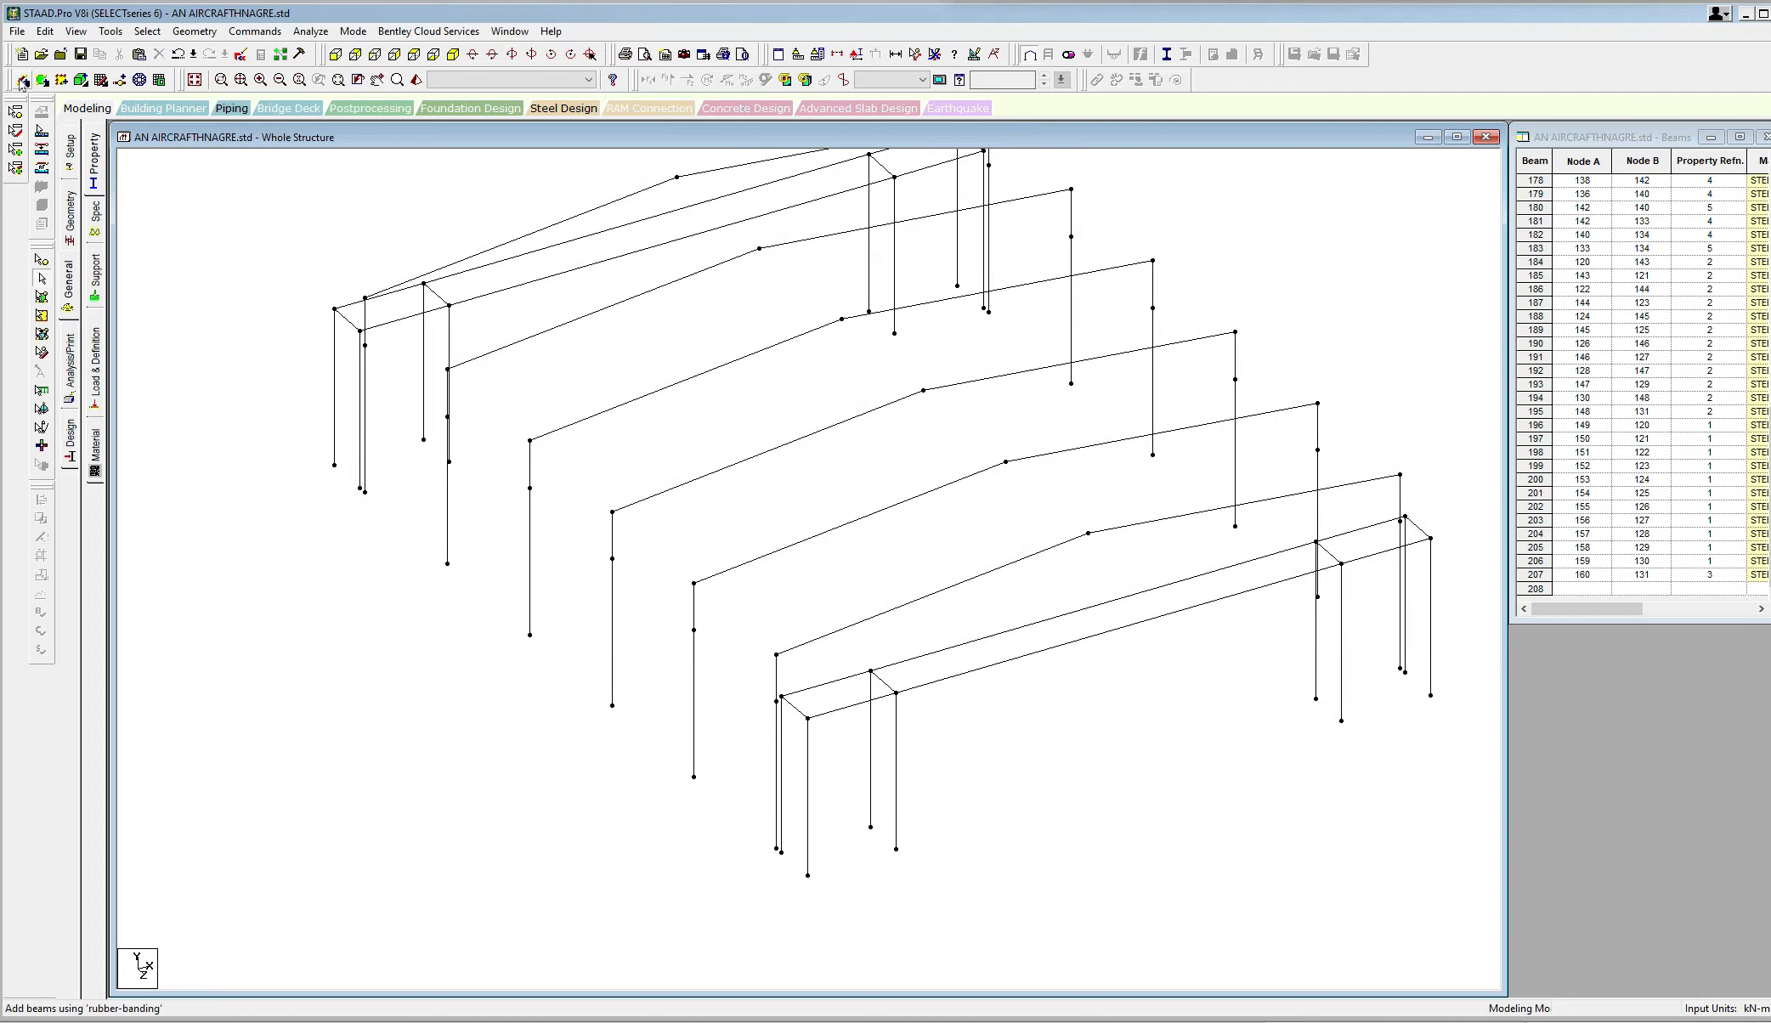
{"action": "left_click_drag", "start_coordinate": [379, 357], "coordinate": [447, 416]}
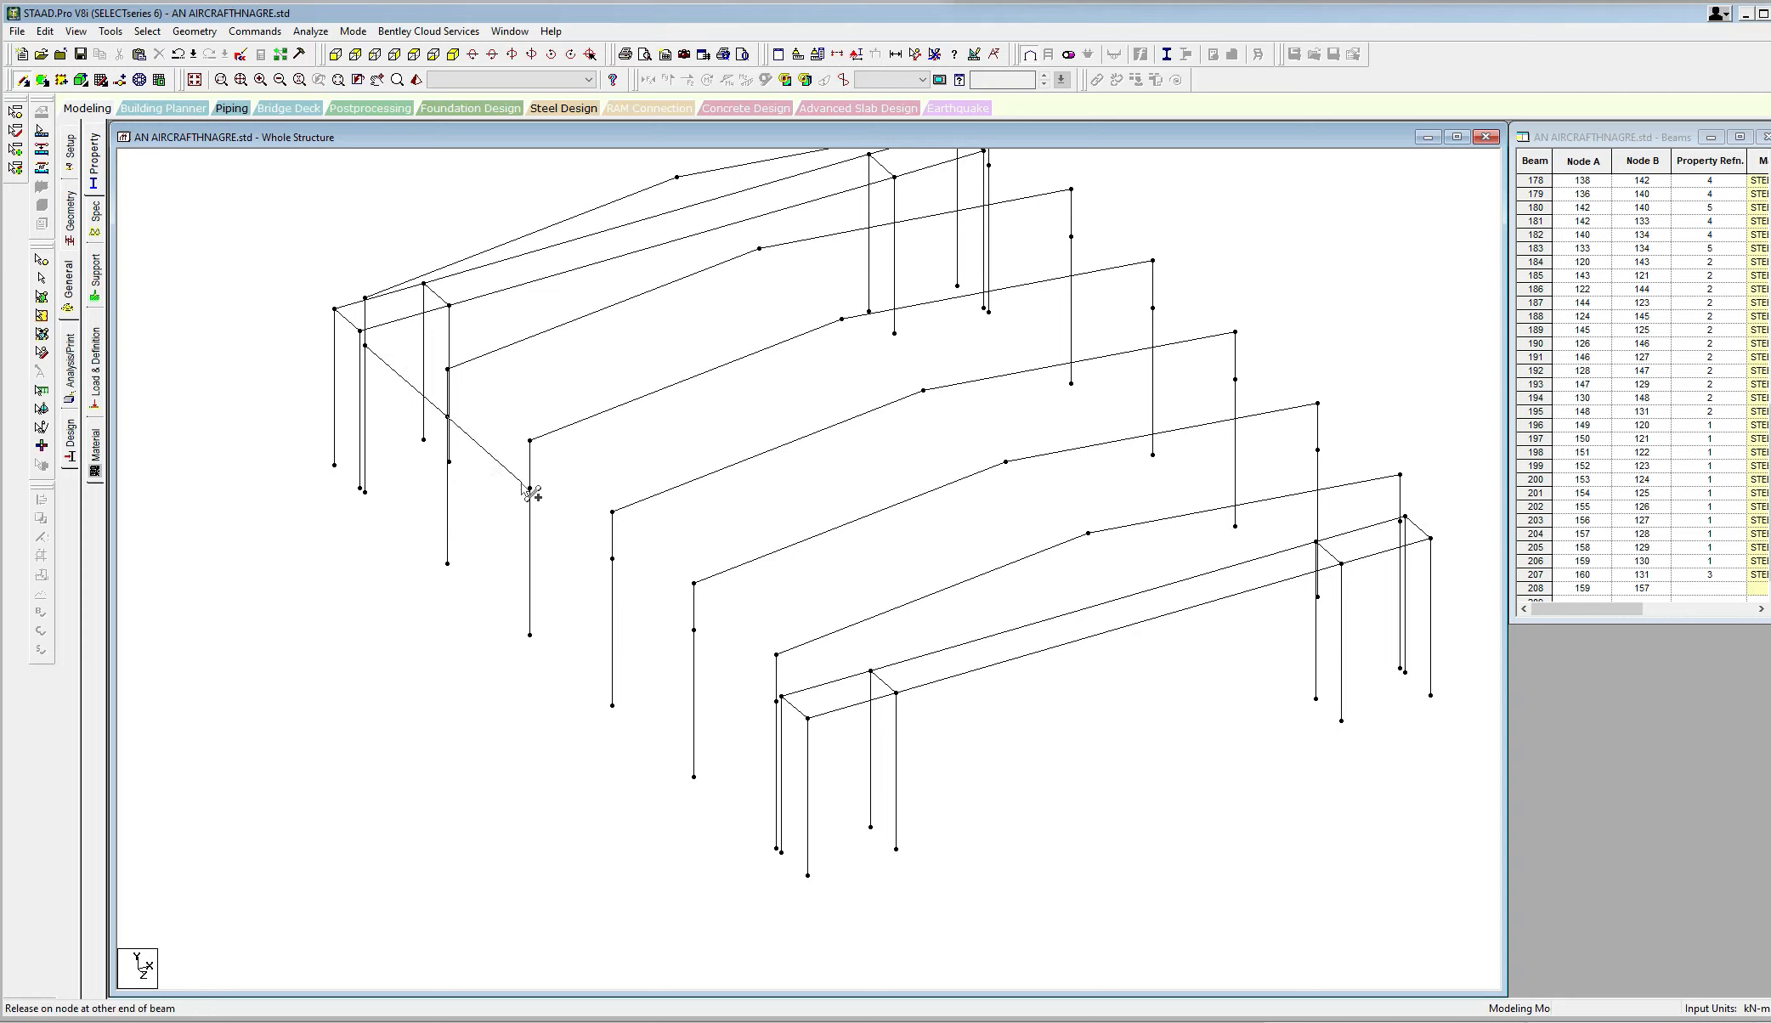
{"action": "left_click", "coordinate": [529, 488]}
{"action": "left_click", "coordinate": [612, 558]}
{"action": "left_click", "coordinate": [694, 631]}
{"action": "left_click", "coordinate": [777, 702]}
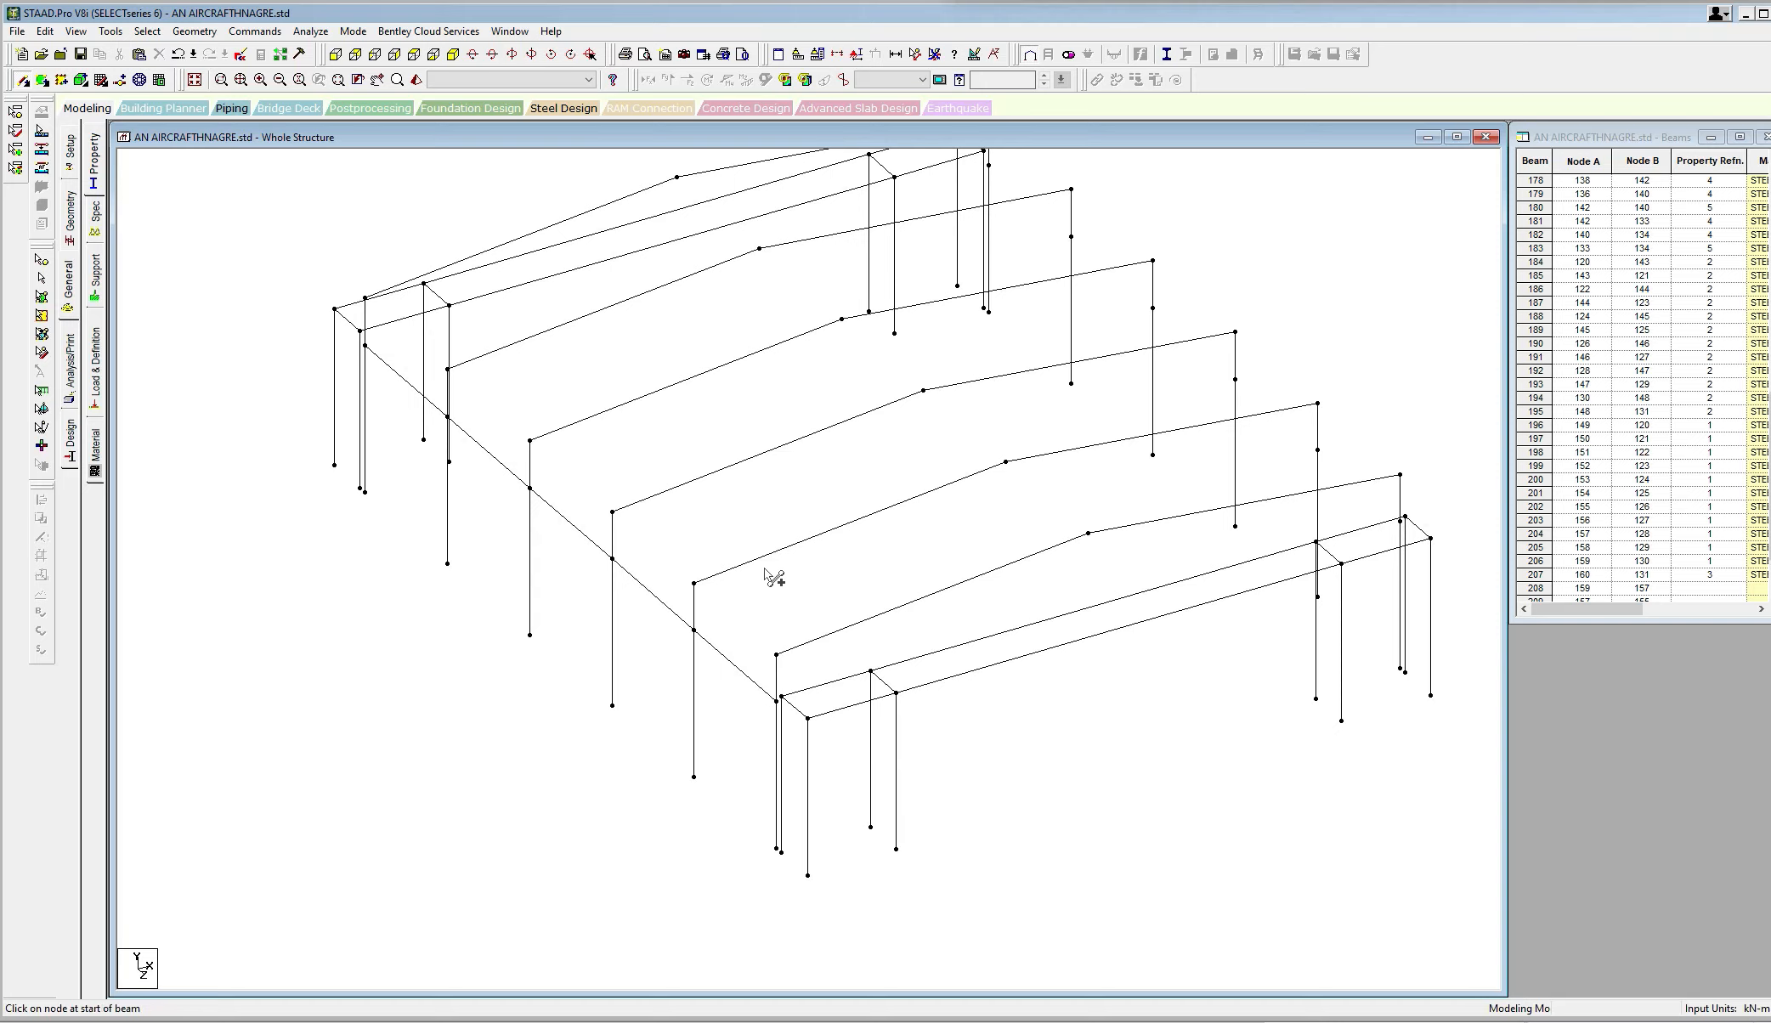
Add longitudinal crane beams between the inserted column nodes of consecutive frames along the opposite long side, through to the front frame.
{"action": "middle_click_drag", "start_coordinate": [805, 554], "coordinate": [703, 632]}
{"action": "left_click", "coordinate": [887, 245]}
{"action": "left_click", "coordinate": [969, 316]}
{"action": "left_click", "coordinate": [1051, 387]}
{"action": "left_click", "coordinate": [1133, 459]}
{"action": "left_click", "coordinate": [1215, 529]}
{"action": "left_click", "coordinate": [1218, 536]}
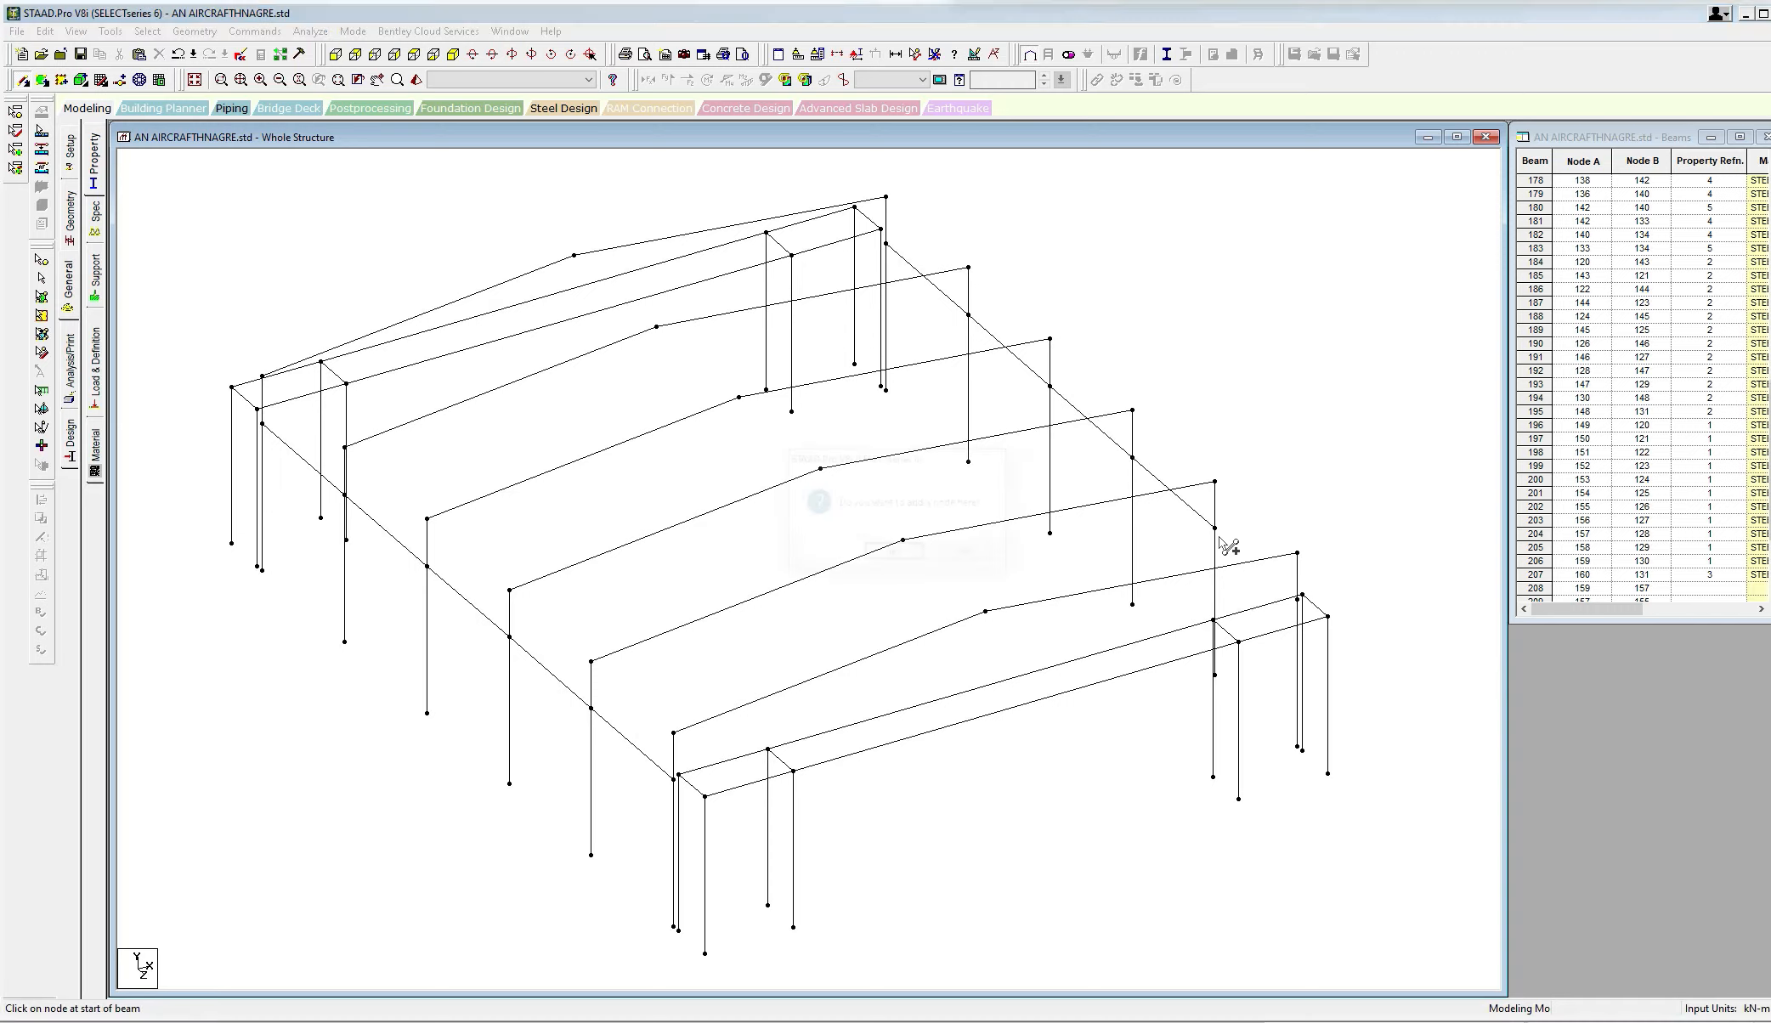
{"action": "left_click", "coordinate": [991, 556]}
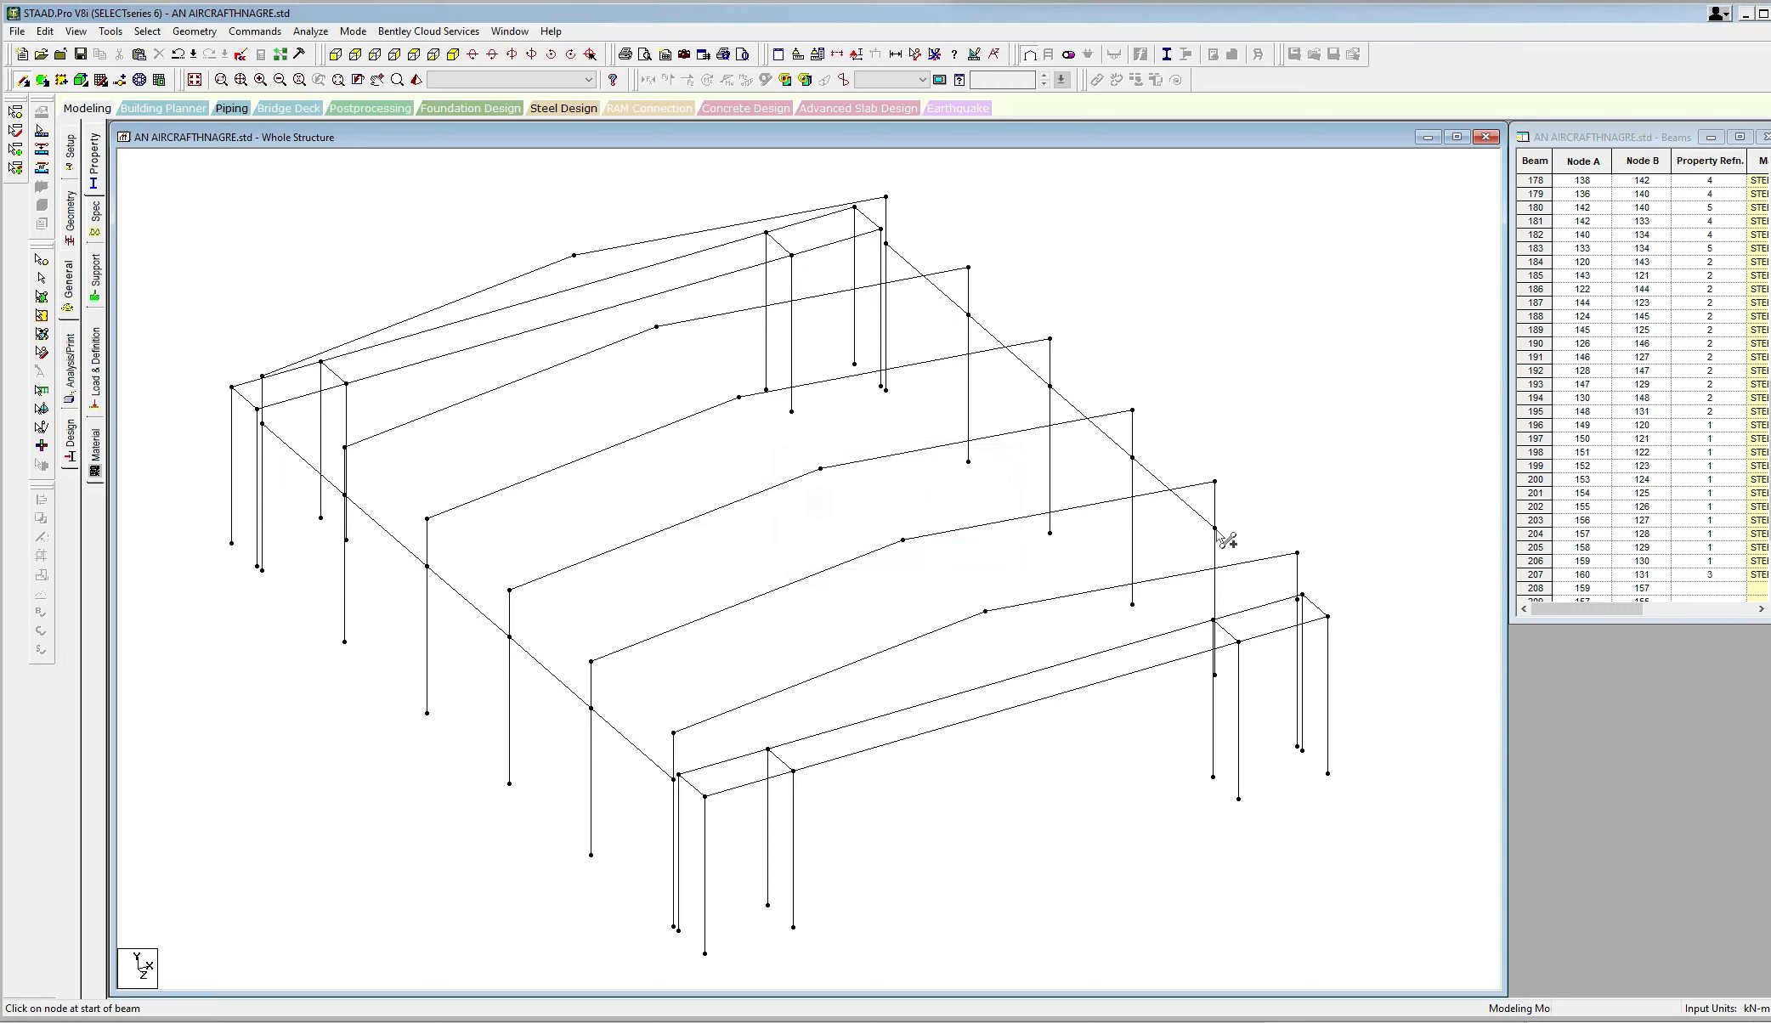
{"action": "left_click_drag", "start_coordinate": [1214, 528], "coordinate": [1296, 600]}
{"action": "scroll", "coordinate": [1105, 439], "scroll_direction": "down", "scroll_amount": 2}
{"action": "scroll", "coordinate": [790, 501], "scroll_direction": "up", "scroll_amount": 3}
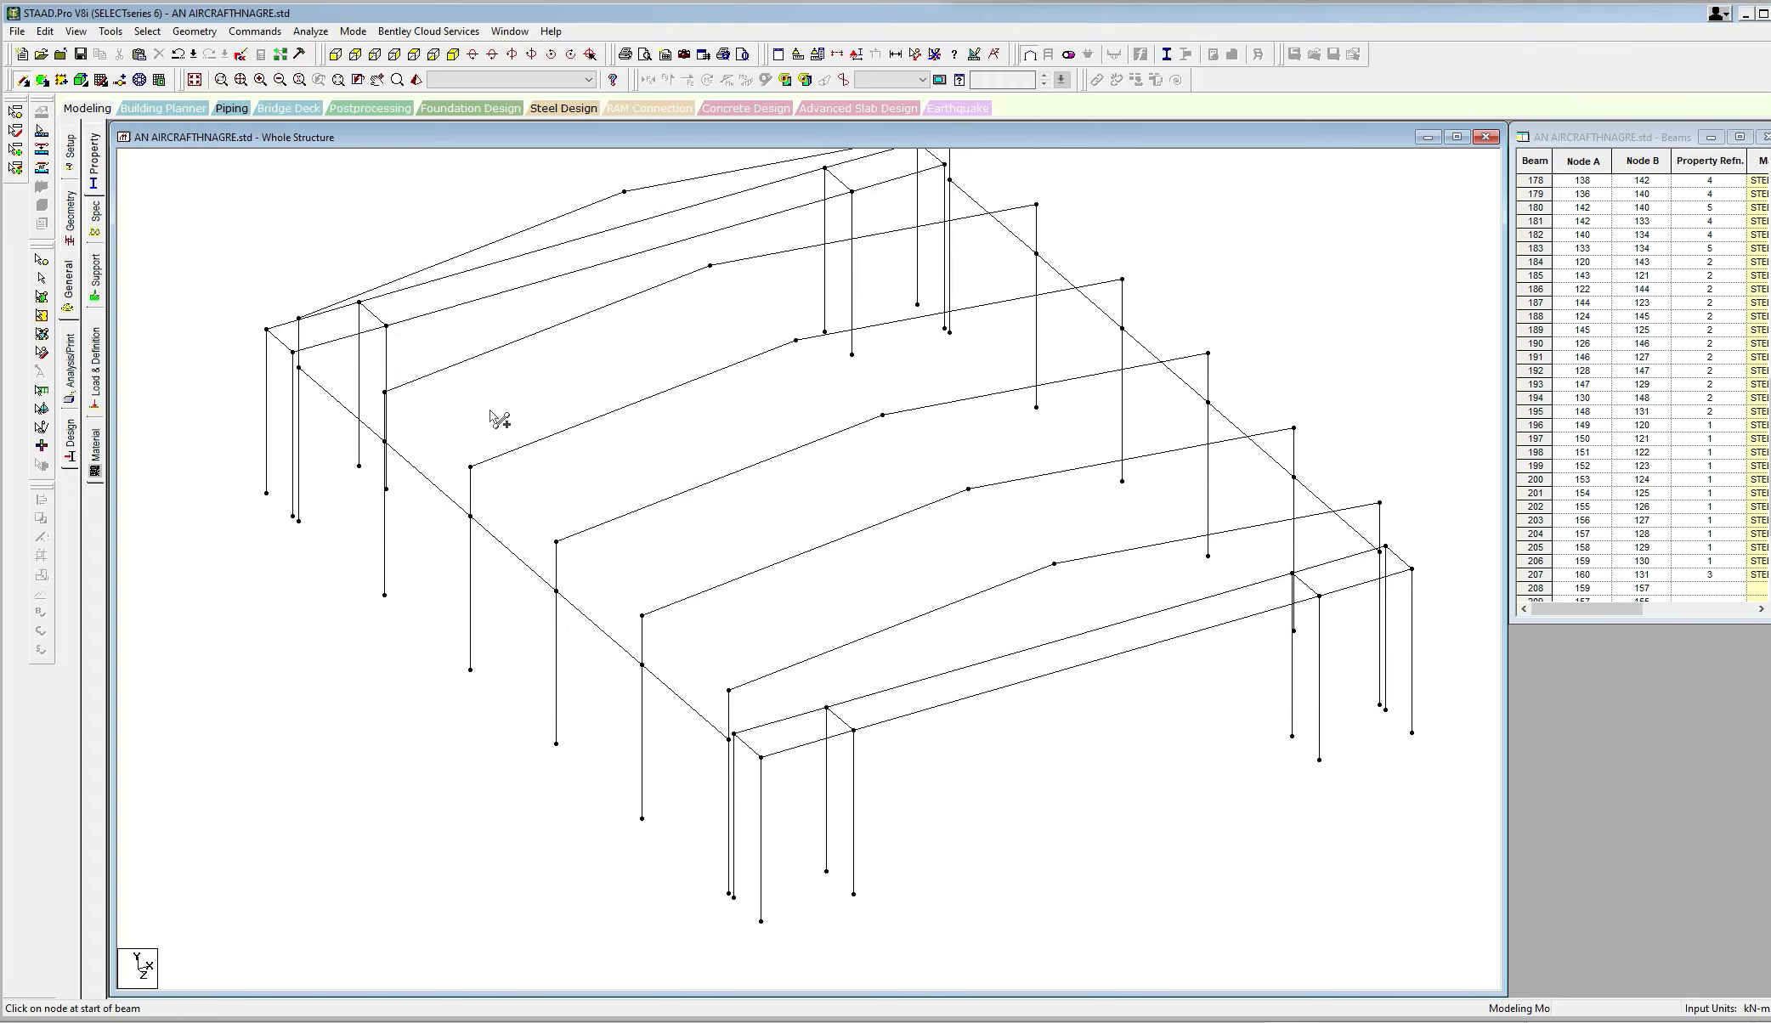
{"action": "scroll", "coordinate": [514, 499], "scroll_direction": "down", "scroll_amount": 2}
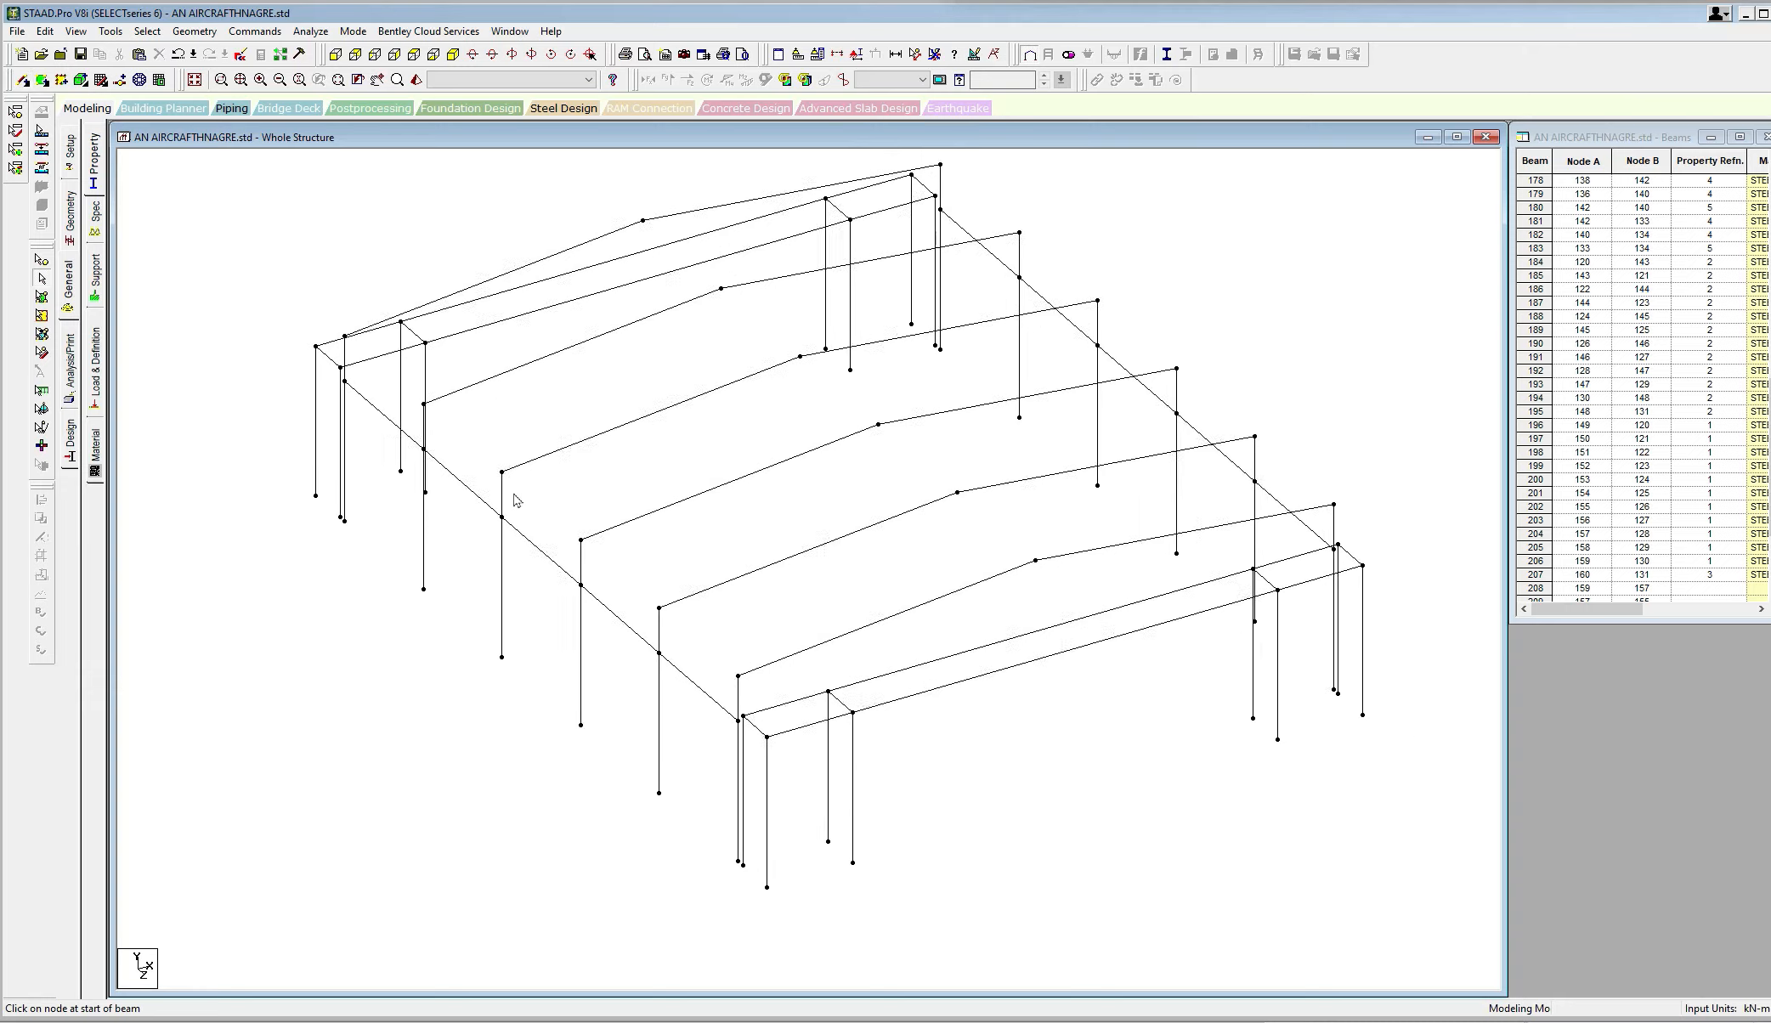
Move all column base nodes by -0.2 m in Y, splitting members at coinciding nodes, and return to the isometric view.
{"action": "left_click", "coordinate": [335, 53]}
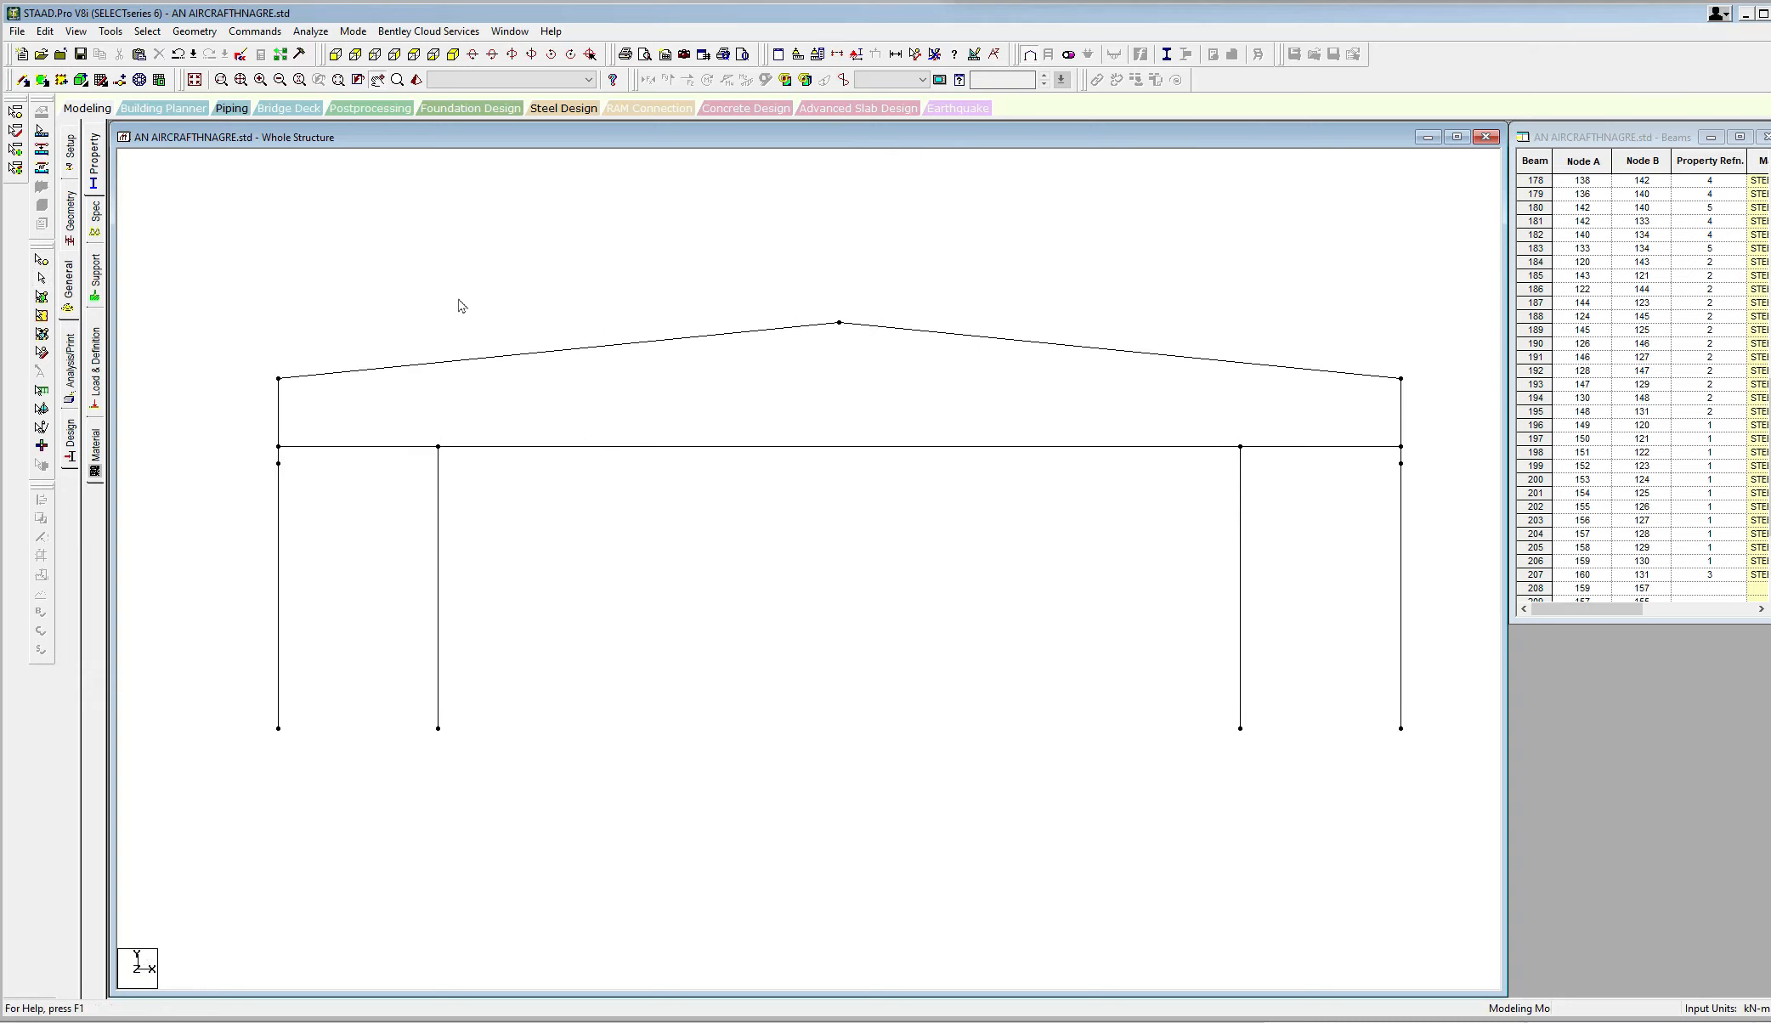
{"action": "left_click", "coordinate": [453, 53]}
{"action": "left_click", "coordinate": [336, 53]}
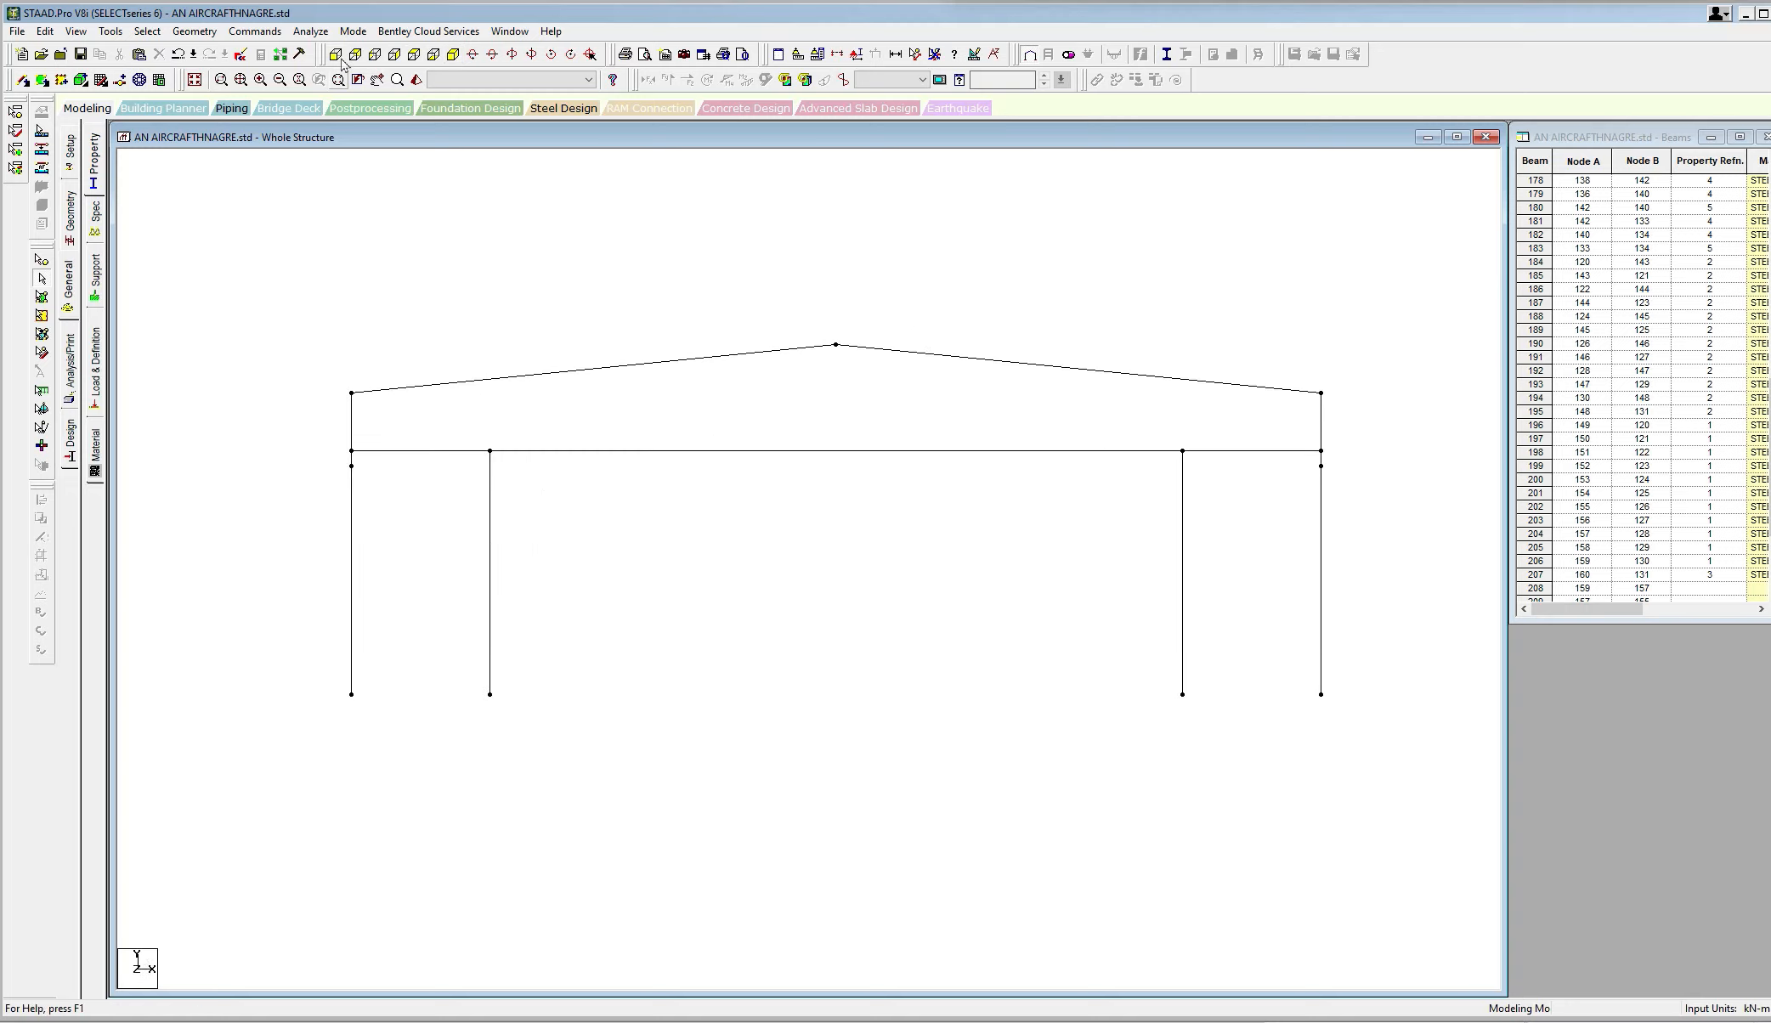
{"action": "left_click", "coordinate": [42, 262]}
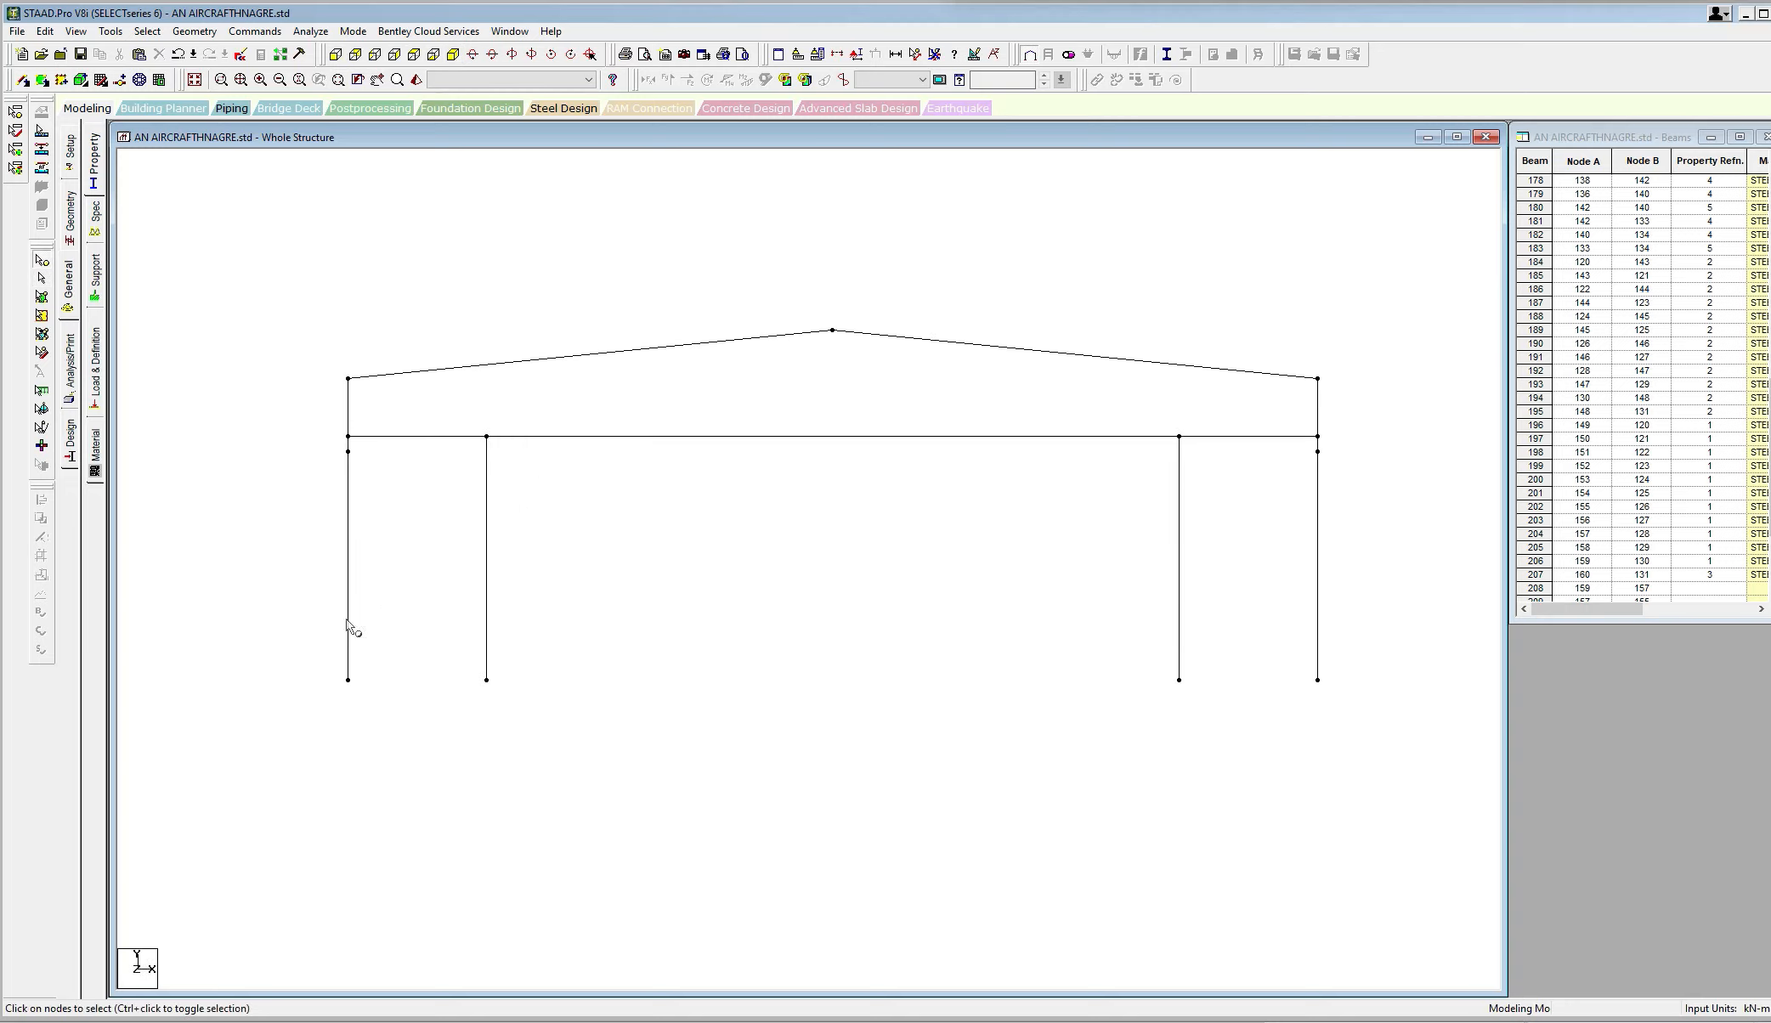
{"action": "left_click_drag", "start_coordinate": [304, 644], "coordinate": [1455, 740]}
{"action": "right_click", "coordinate": [474, 250]}
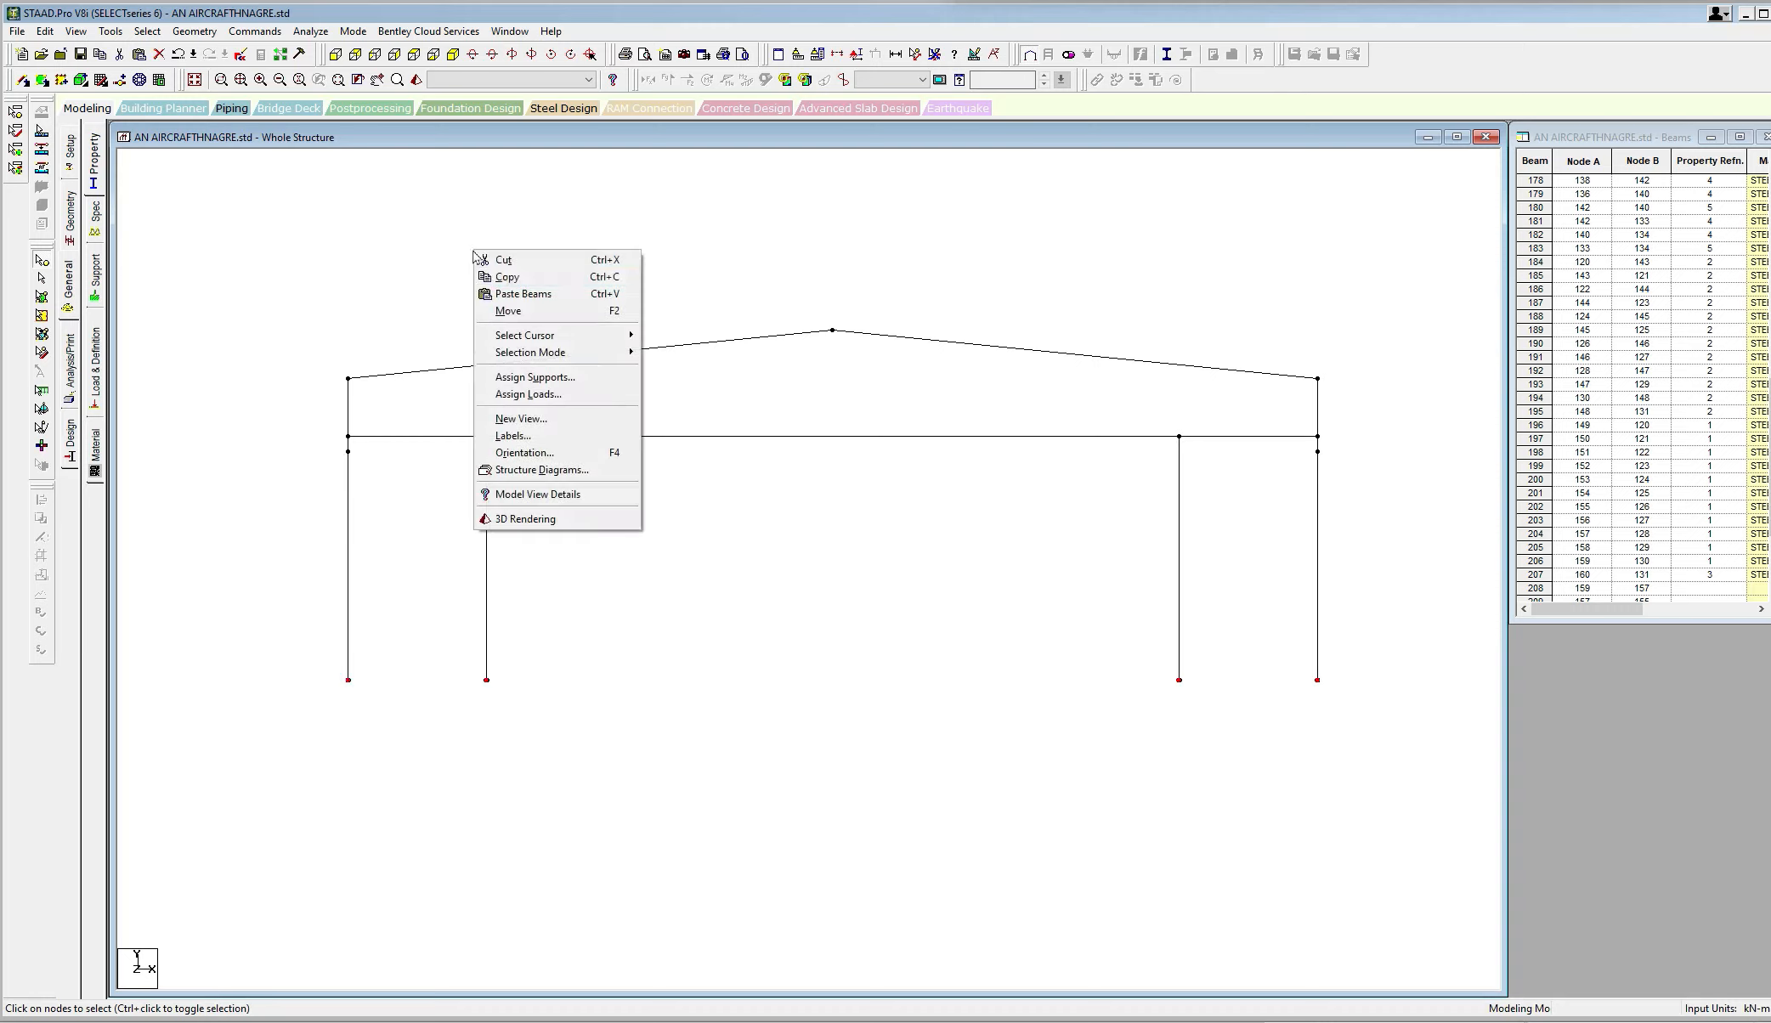
{"action": "left_click", "coordinate": [512, 311]}
{"action": "double_click", "coordinate": [806, 551]}
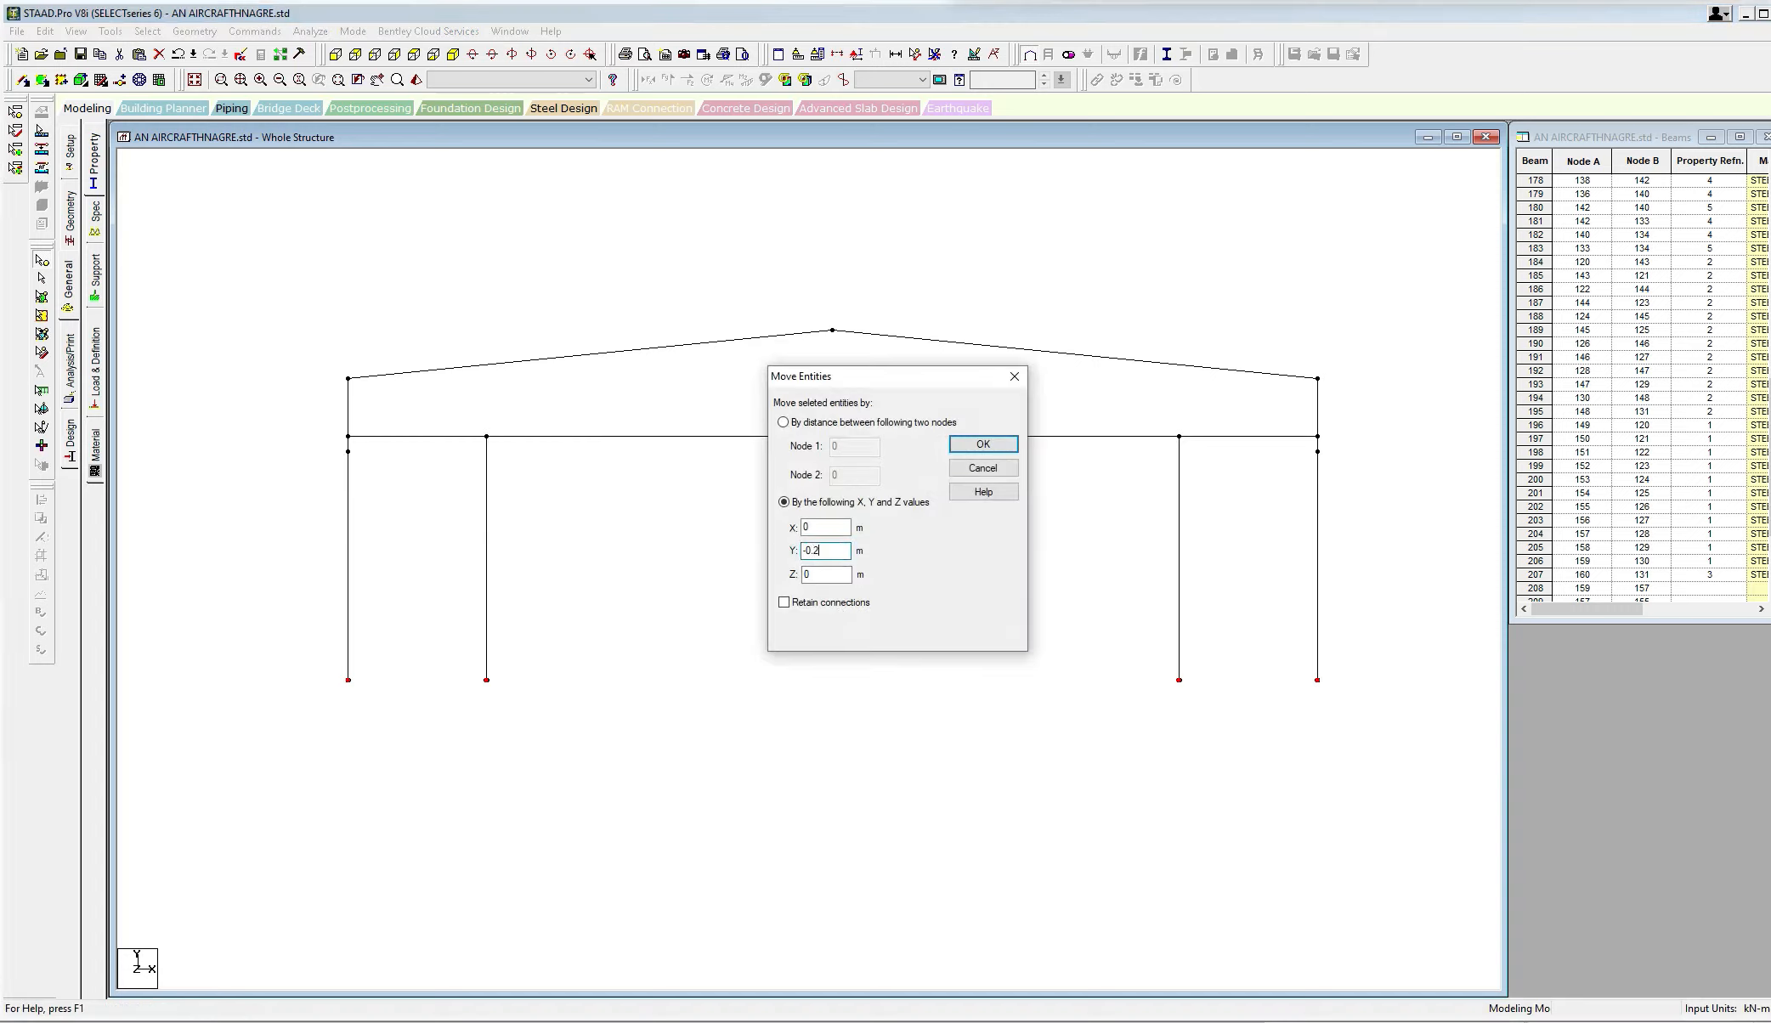
{"action": "left_click", "coordinate": [967, 447]}
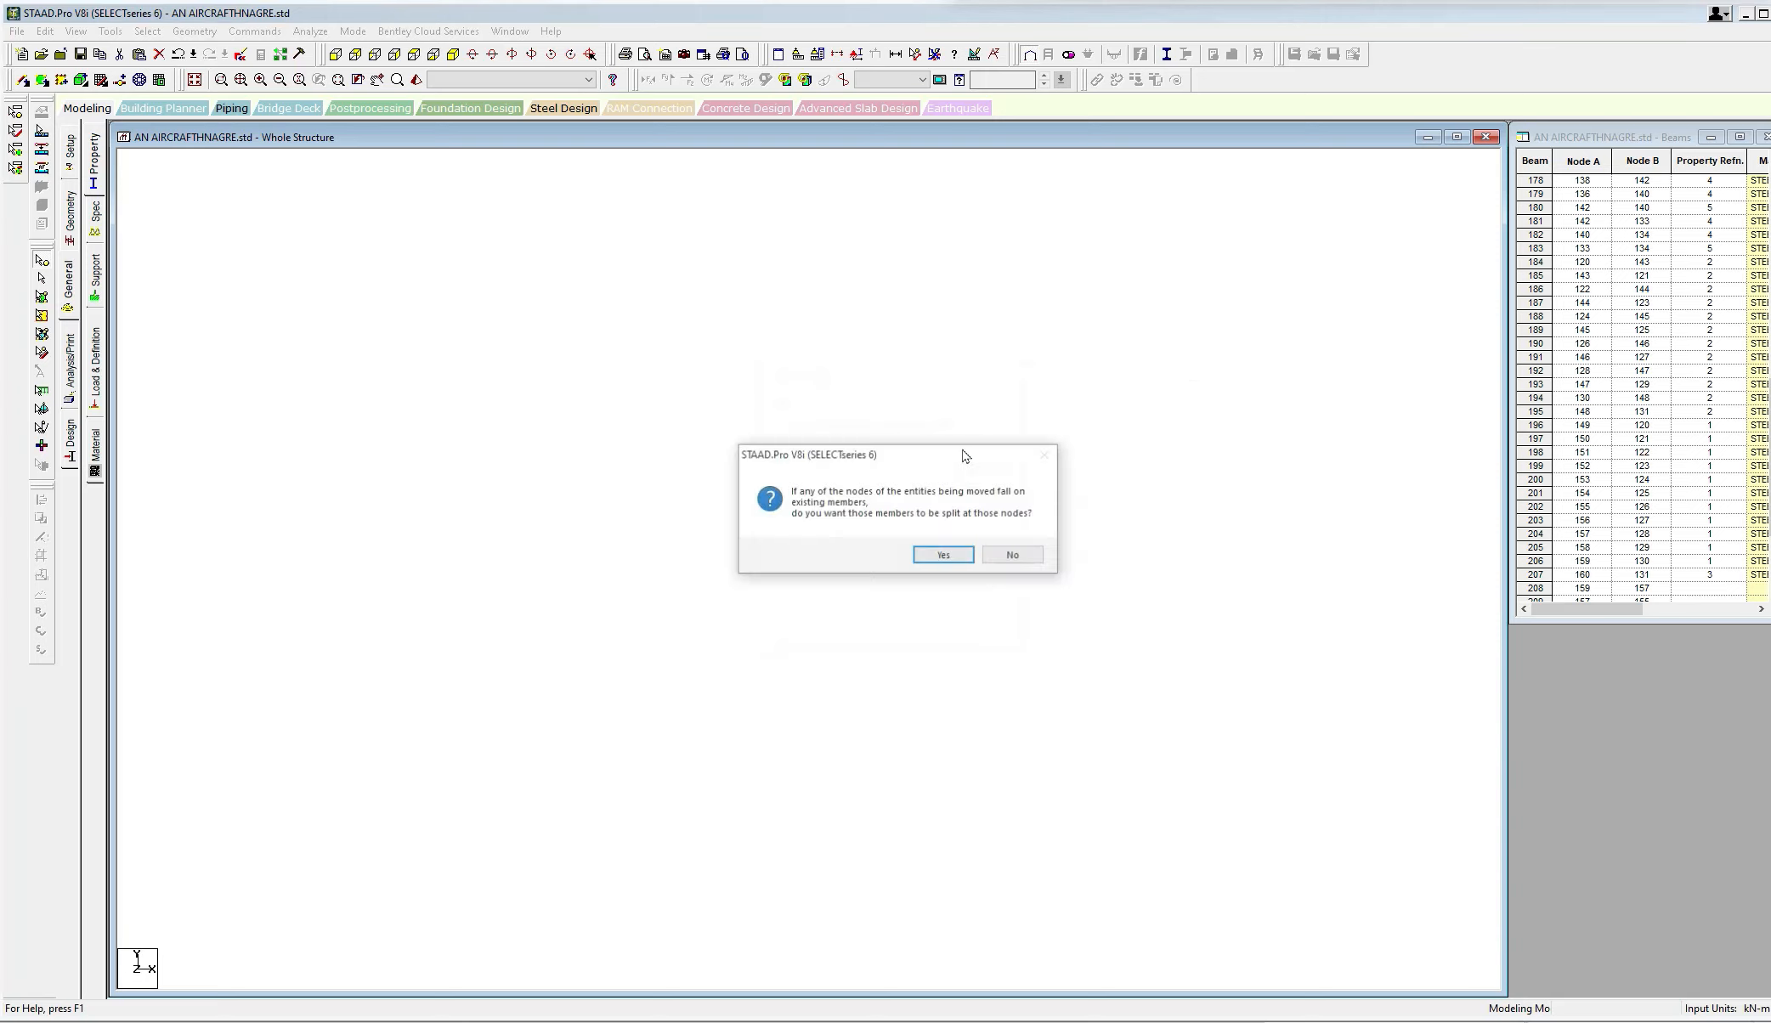
{"action": "left_click", "coordinate": [944, 556]}
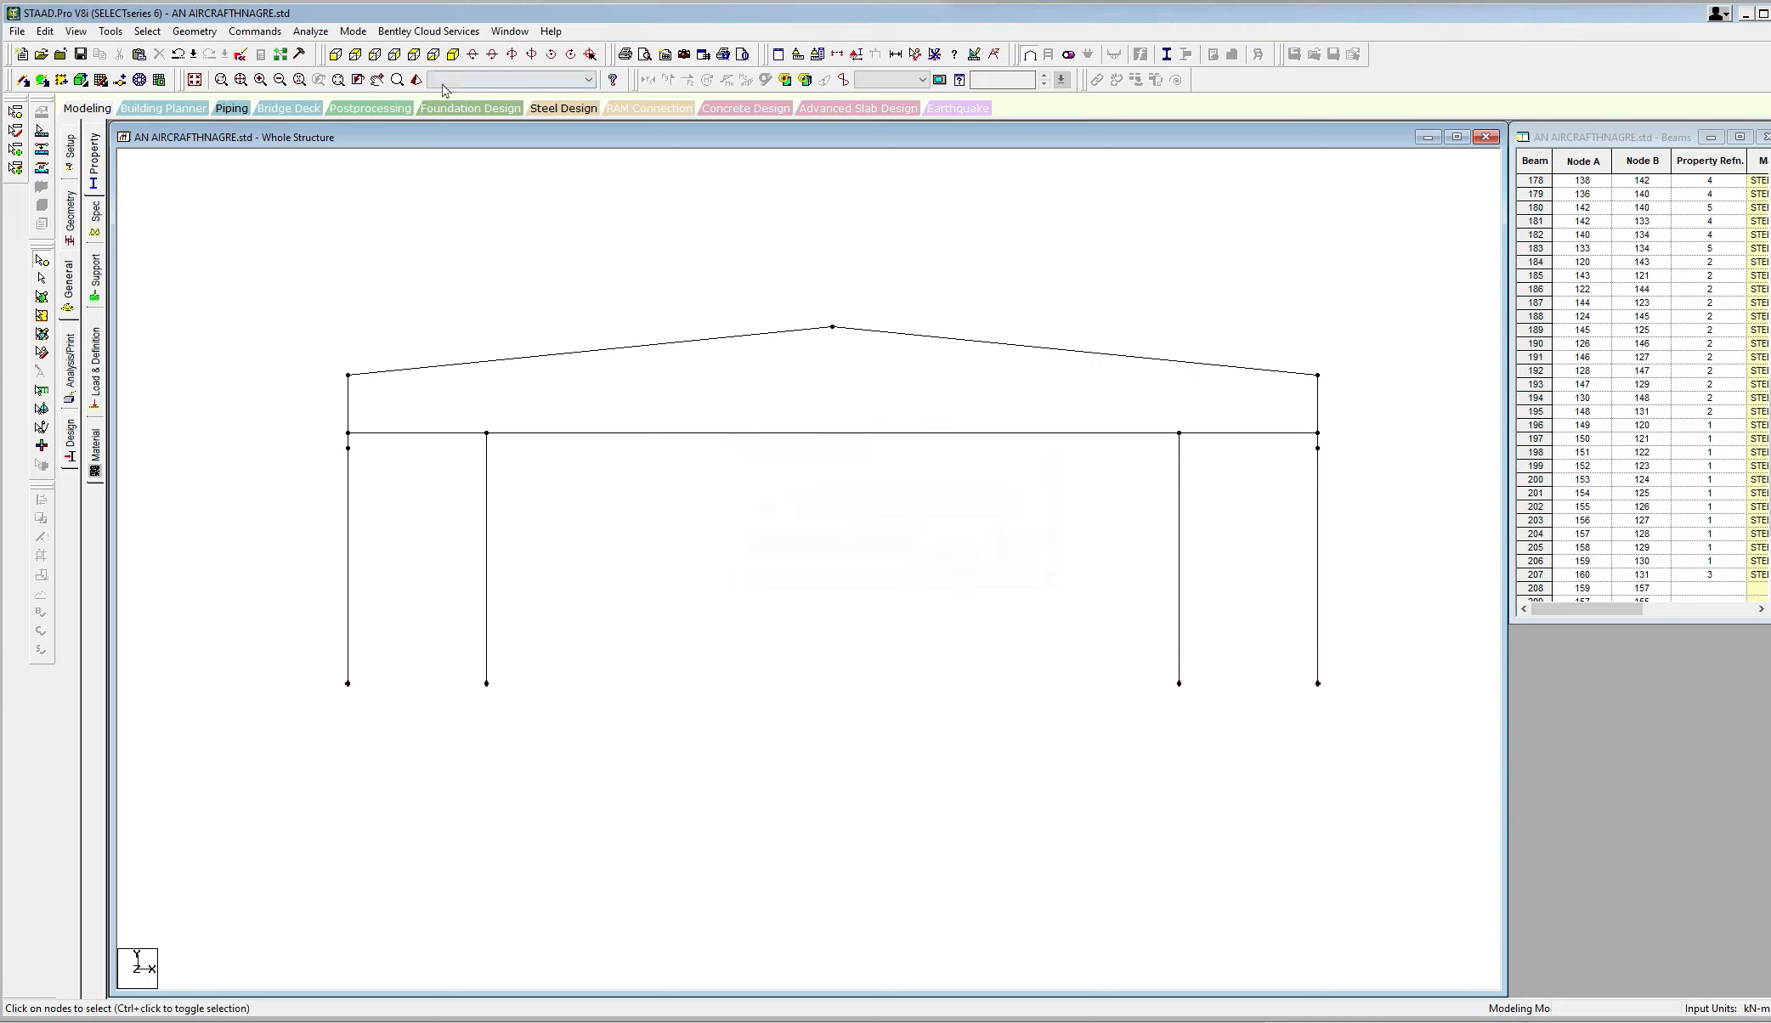
{"action": "left_click", "coordinate": [453, 54]}
{"action": "scroll", "coordinate": [632, 455], "scroll_direction": "up", "scroll_amount": 3}
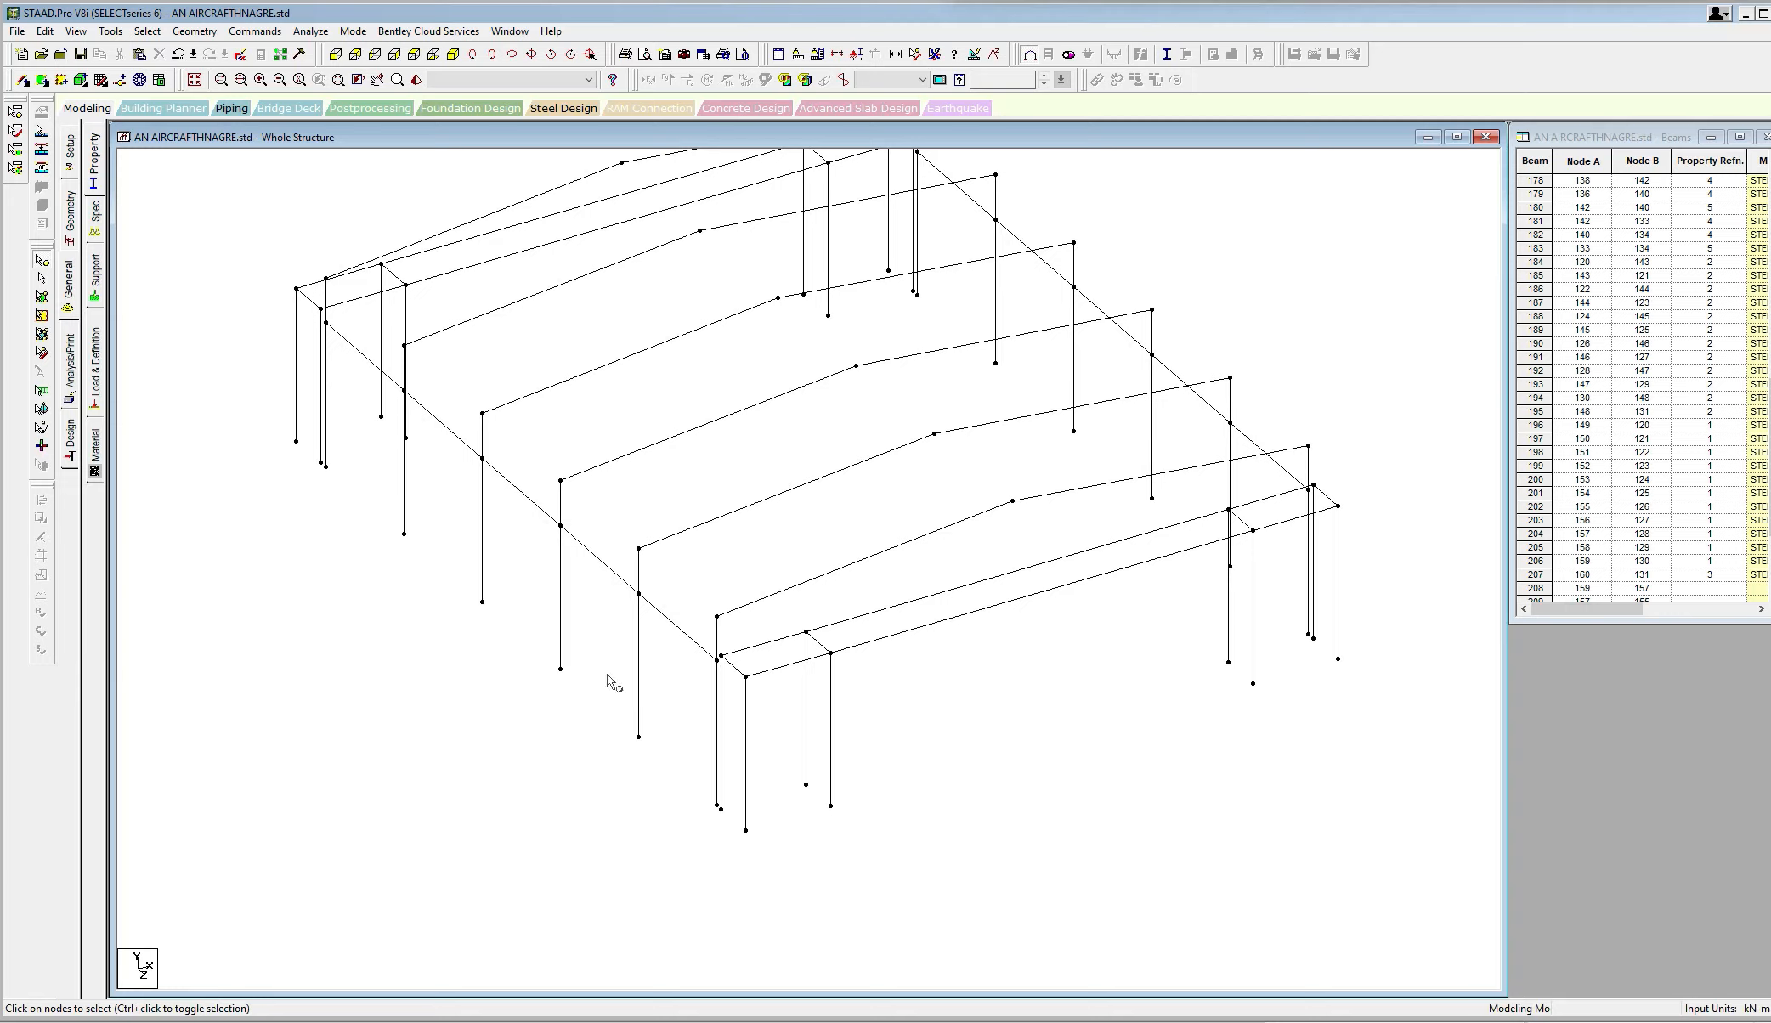
{"action": "scroll", "coordinate": [544, 476], "scroll_direction": "up", "scroll_amount": 3}
{"action": "scroll", "coordinate": [567, 513], "scroll_direction": "down", "scroll_amount": 5}
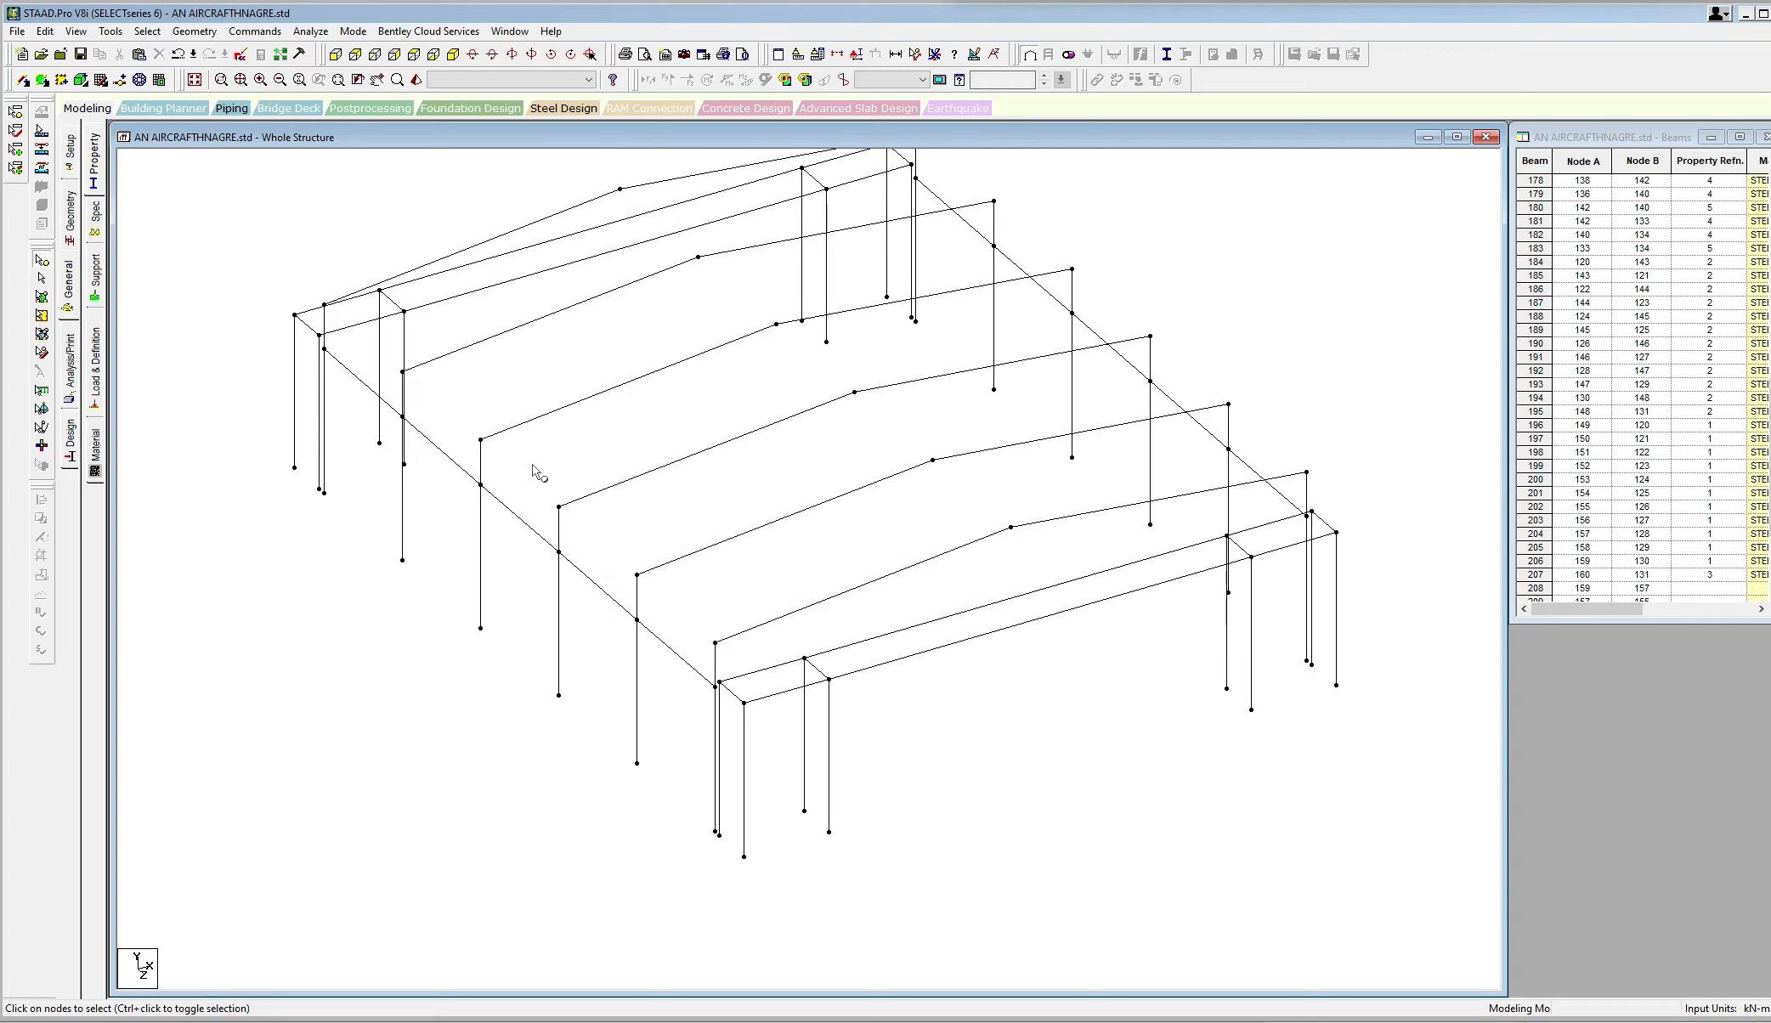
{"action": "middle_click_drag", "start_coordinate": [535, 464], "coordinate": [537, 488]}
{"action": "scroll", "coordinate": [536, 490], "scroll_direction": "up", "scroll_amount": 4}
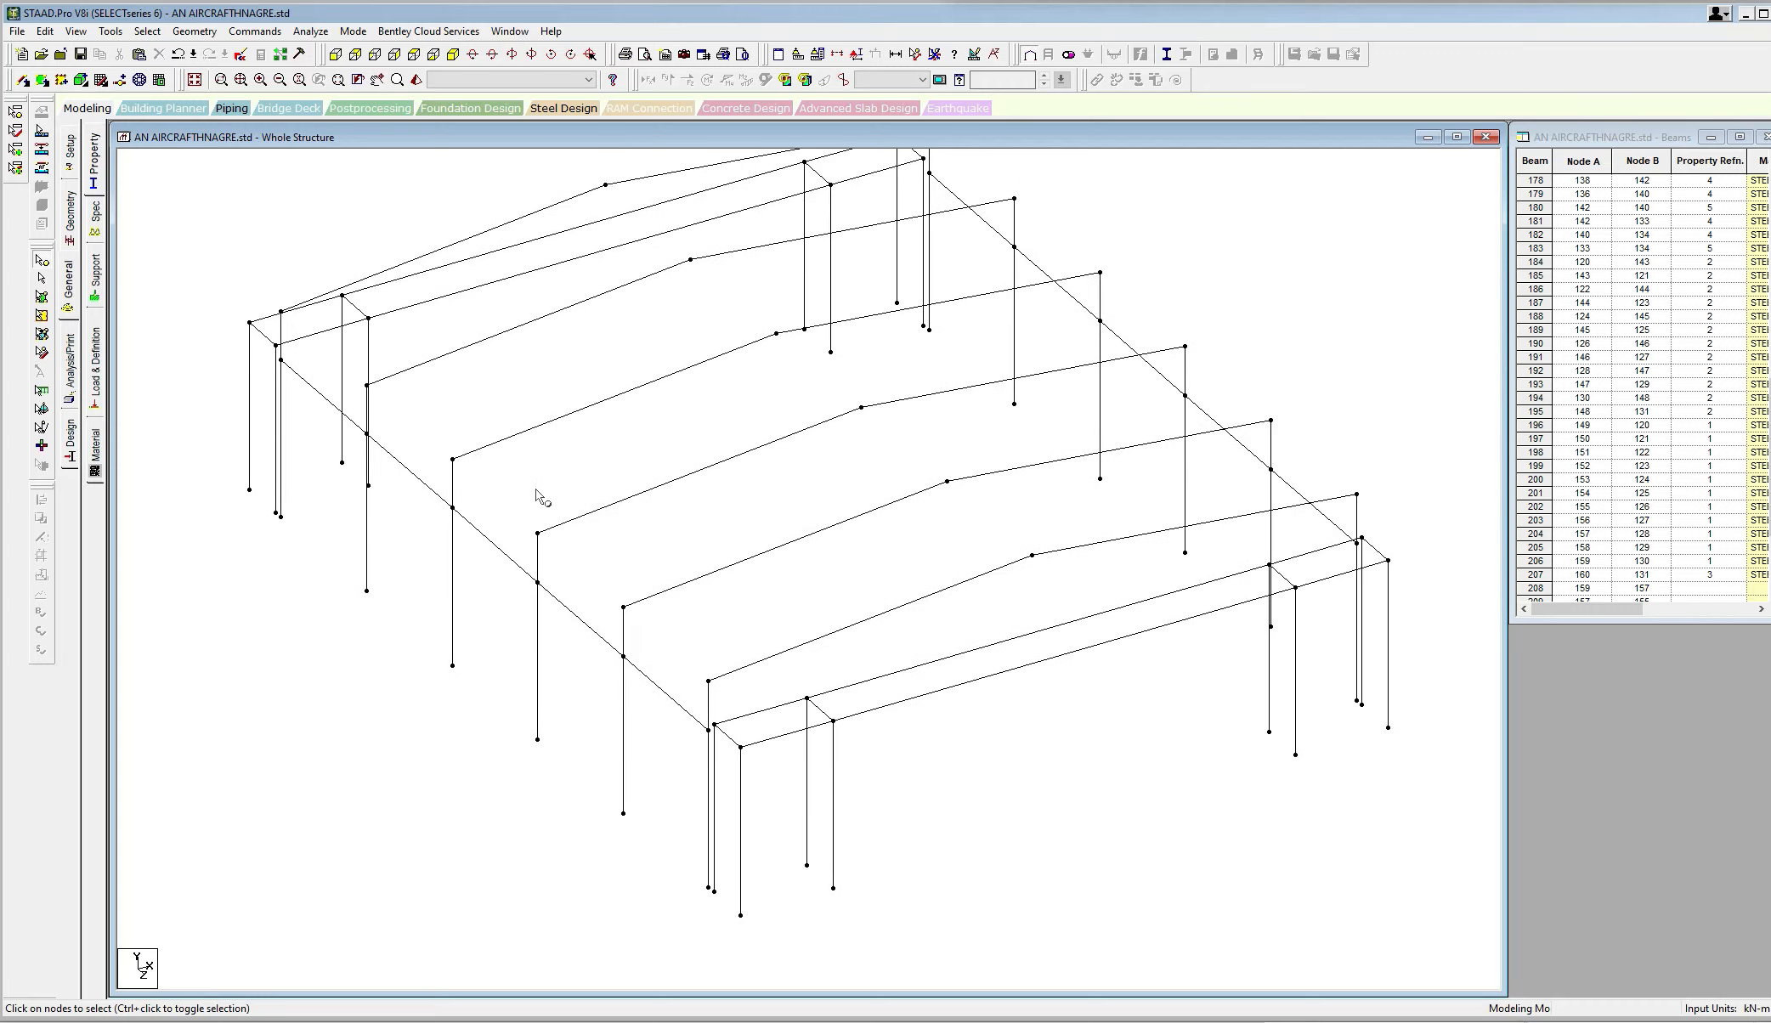
Add longitudinal eave beams between the column tops of consecutive main frames along the X-origin long side.
{"action": "left_click", "coordinate": [20, 80]}
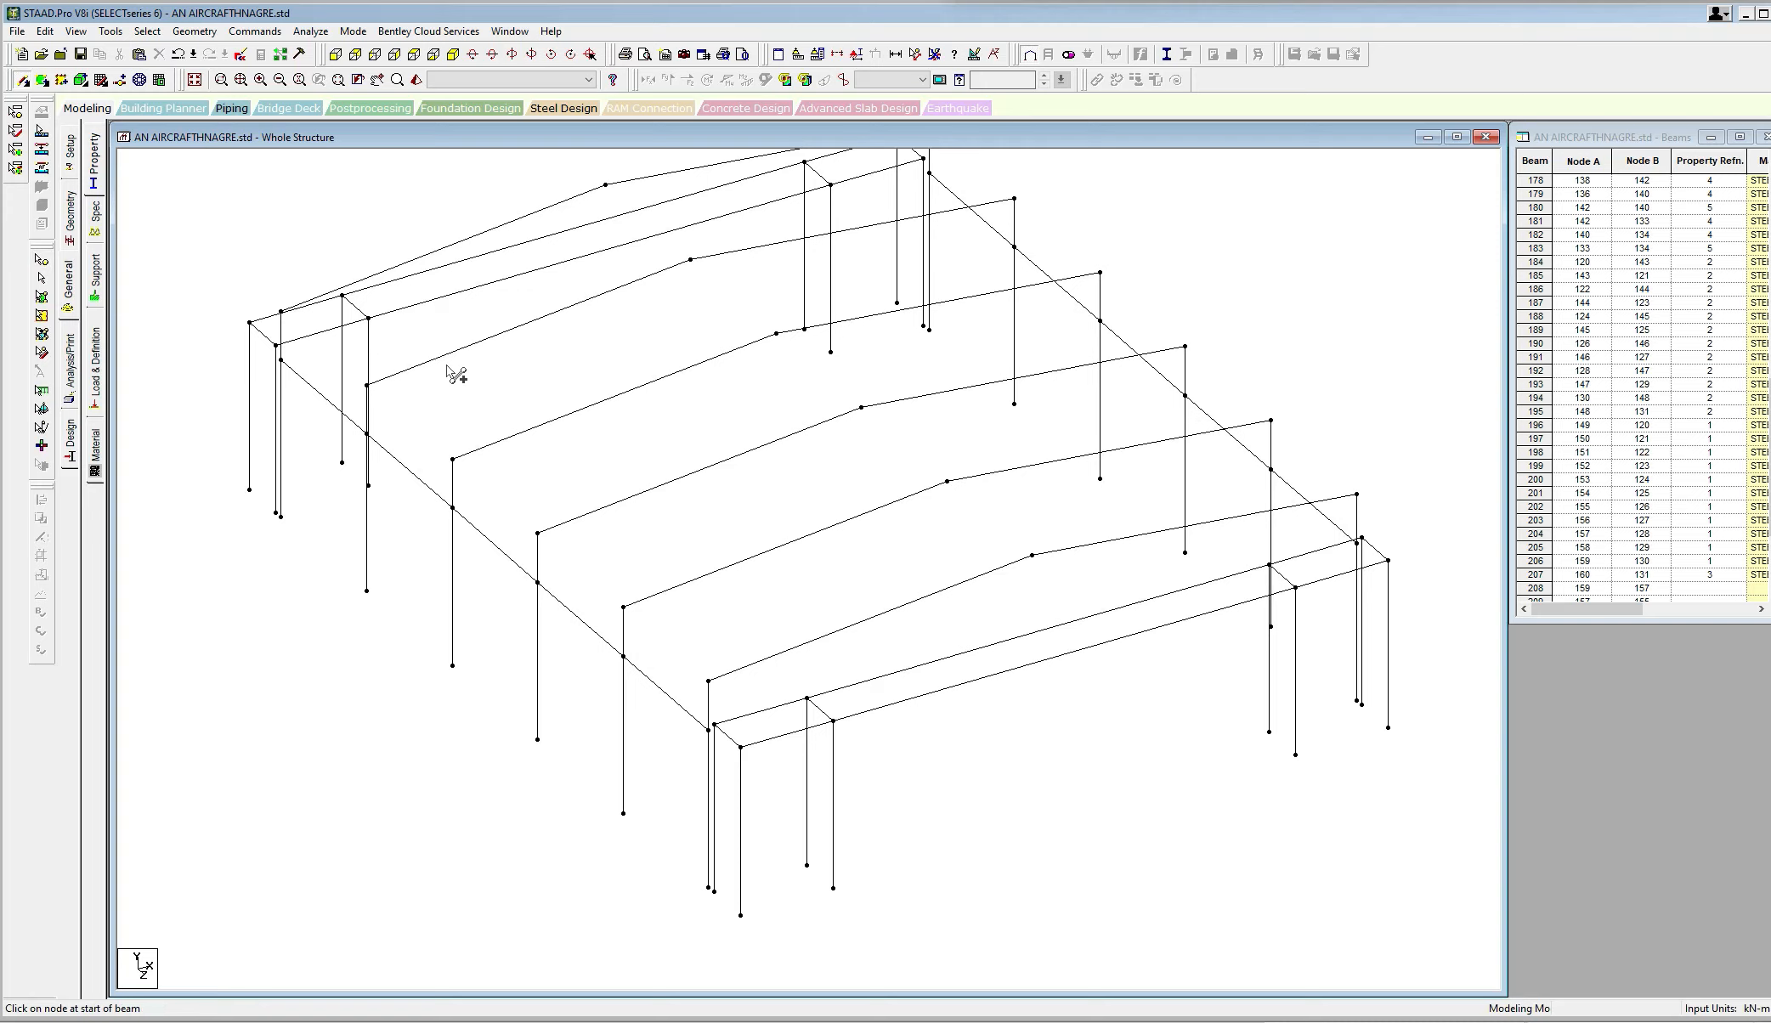
{"action": "middle_click_drag", "start_coordinate": [459, 379], "coordinate": [462, 382]}
{"action": "scroll", "coordinate": [459, 379], "scroll_direction": "down", "scroll_amount": 1}
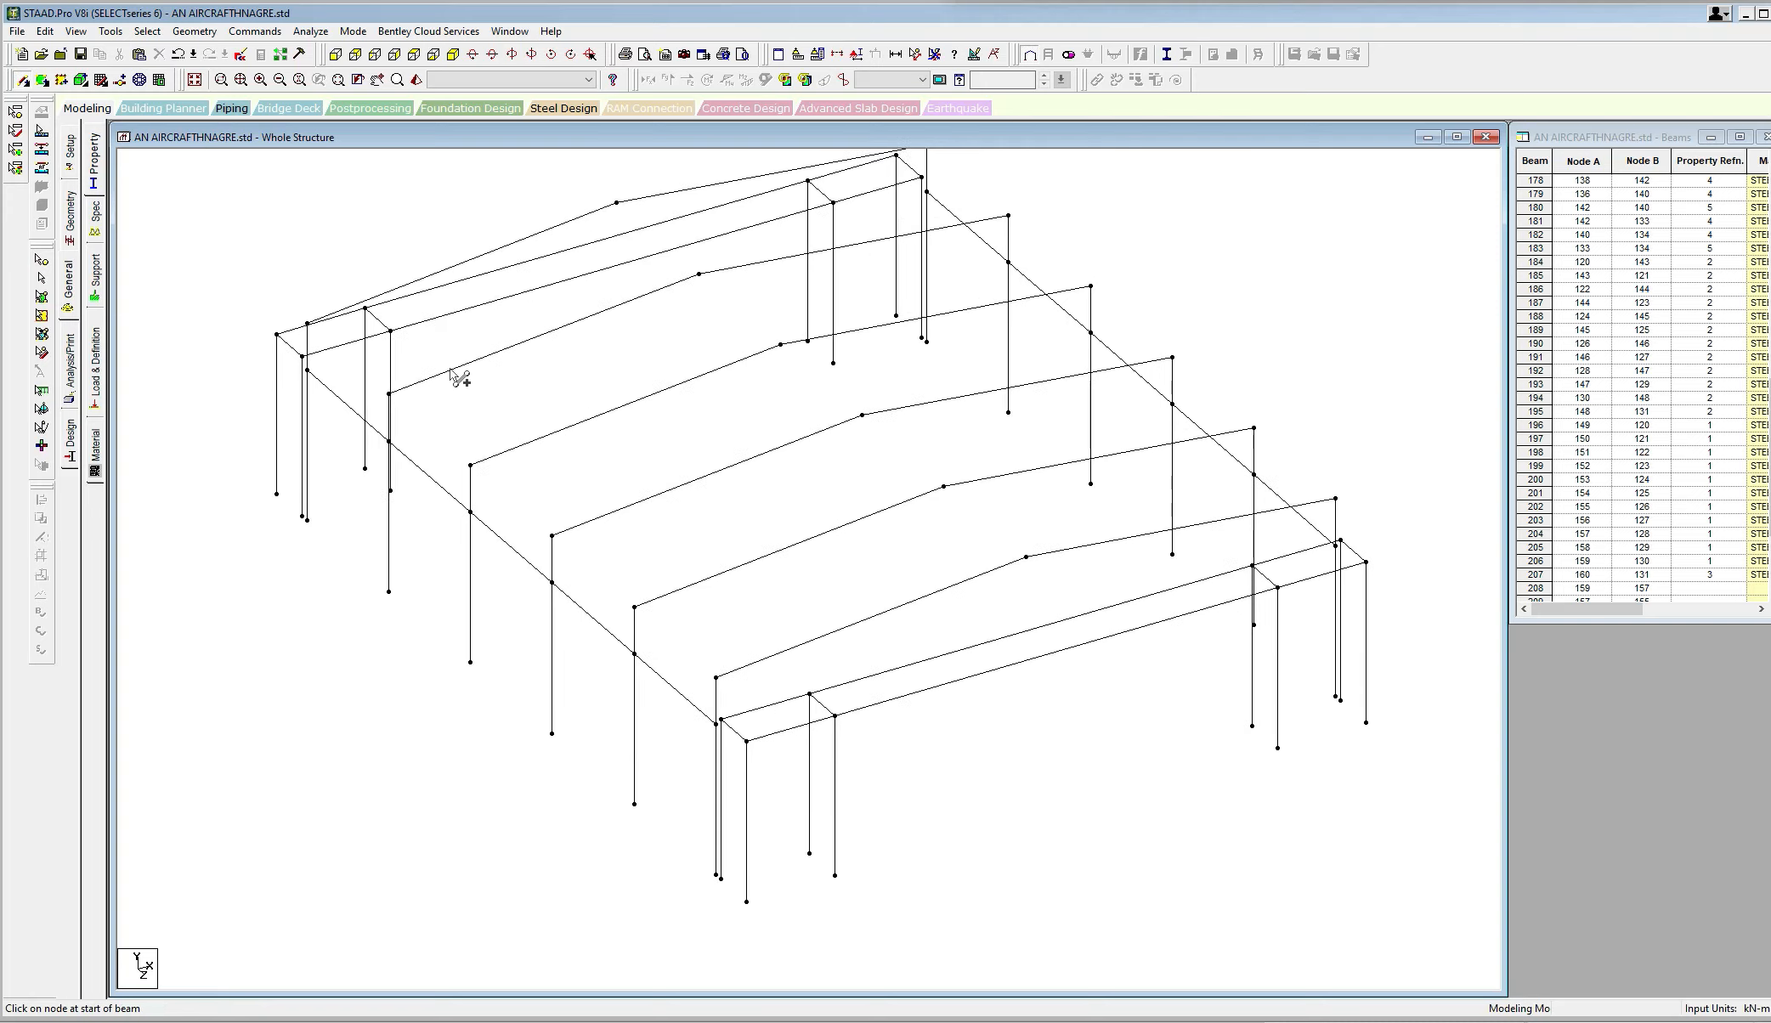
{"action": "left_click_drag", "start_coordinate": [306, 323], "coordinate": [637, 609]}
{"action": "left_click_drag", "start_coordinate": [641, 615], "coordinate": [718, 679]}
{"action": "scroll", "coordinate": [612, 573], "scroll_direction": "down", "scroll_amount": 2}
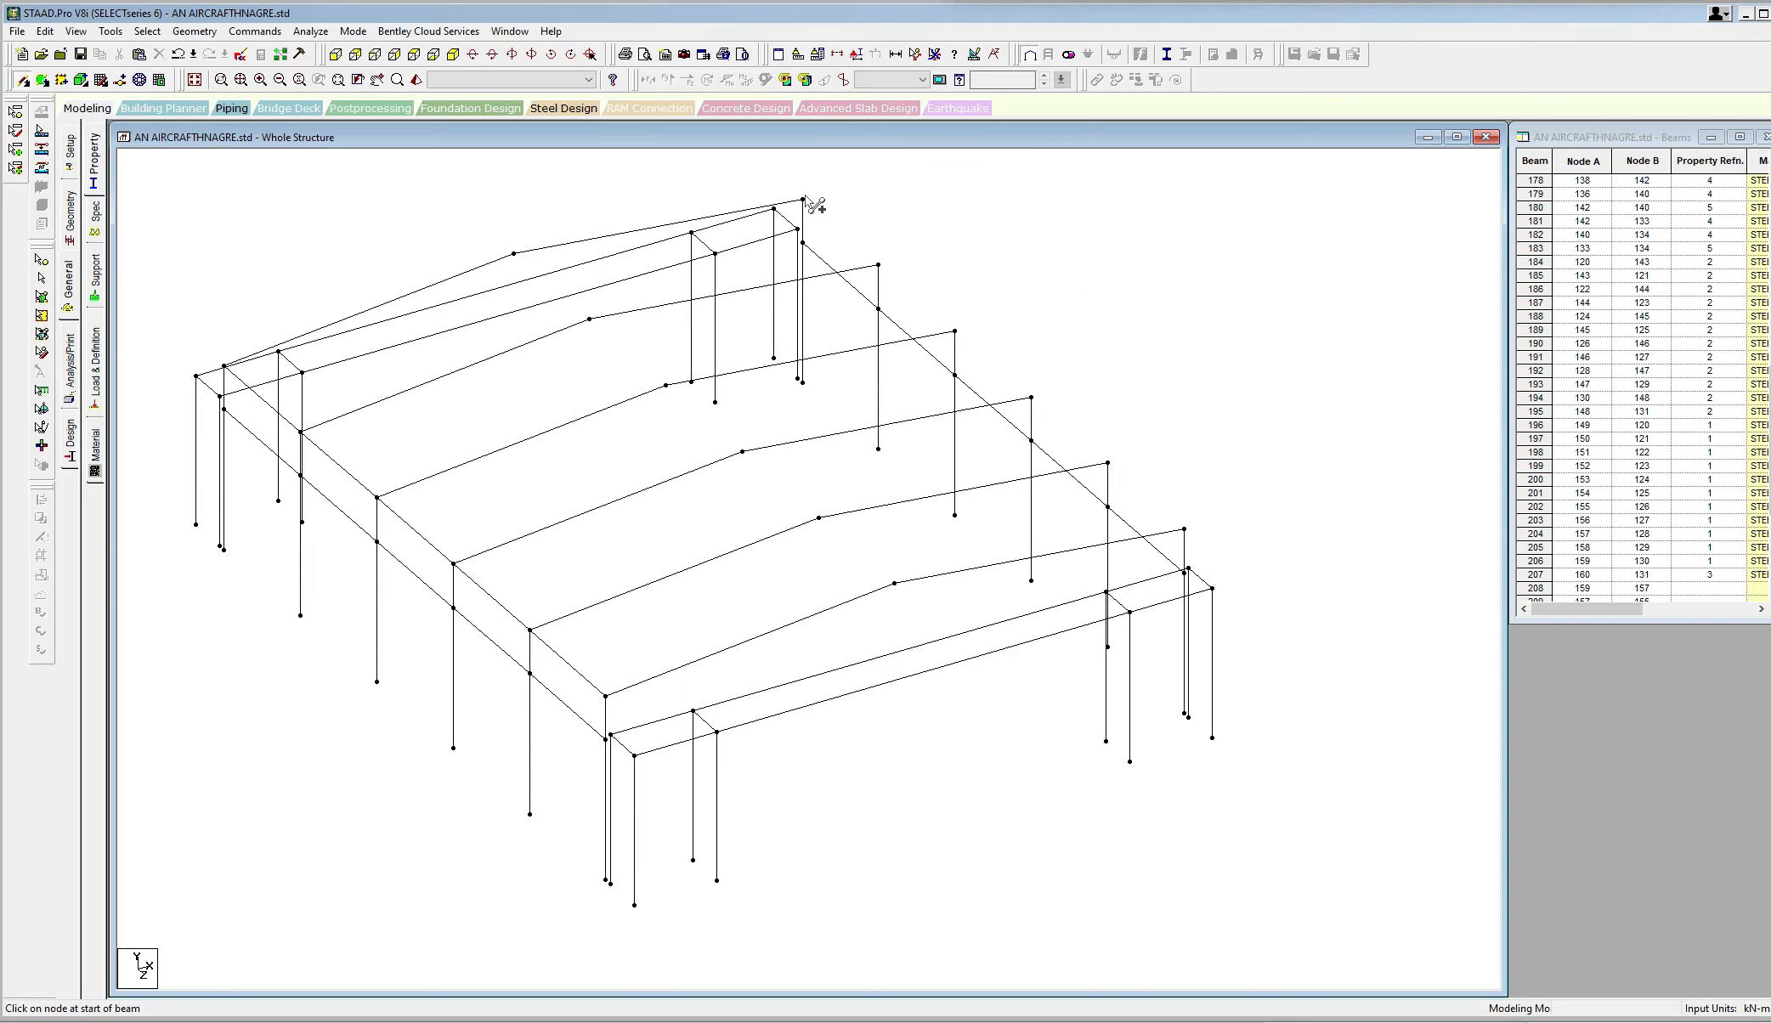
Add longitudinal eave beams between the column tops of consecutive main frames along the opposite long side.
{"action": "left_click_drag", "start_coordinate": [803, 200], "coordinate": [1108, 463]}
{"action": "left_click_drag", "start_coordinate": [1108, 464], "coordinate": [1184, 529]}
{"action": "scroll", "coordinate": [1056, 431], "scroll_direction": "down", "scroll_amount": 2}
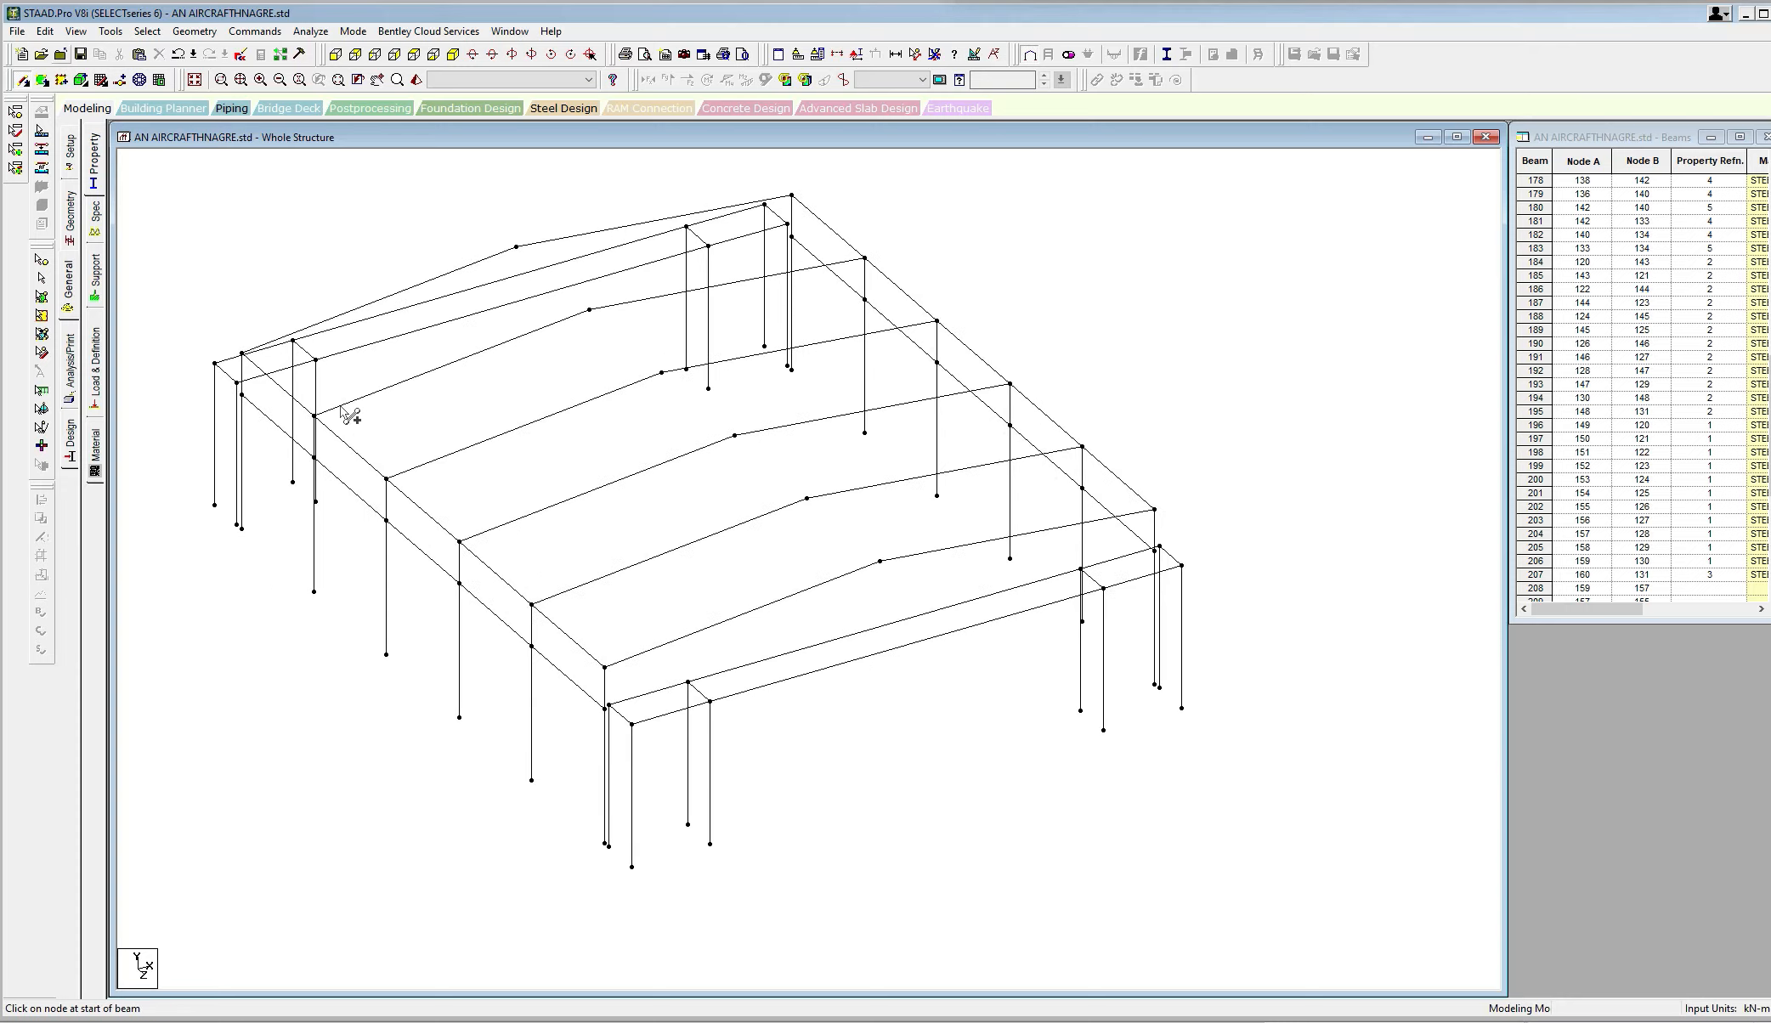
Insert a midpoint node in the column segment below the crane beam of every main frame on both long sides, declining the auto save.
{"action": "scroll", "coordinate": [333, 473], "scroll_direction": "up", "scroll_amount": 3}
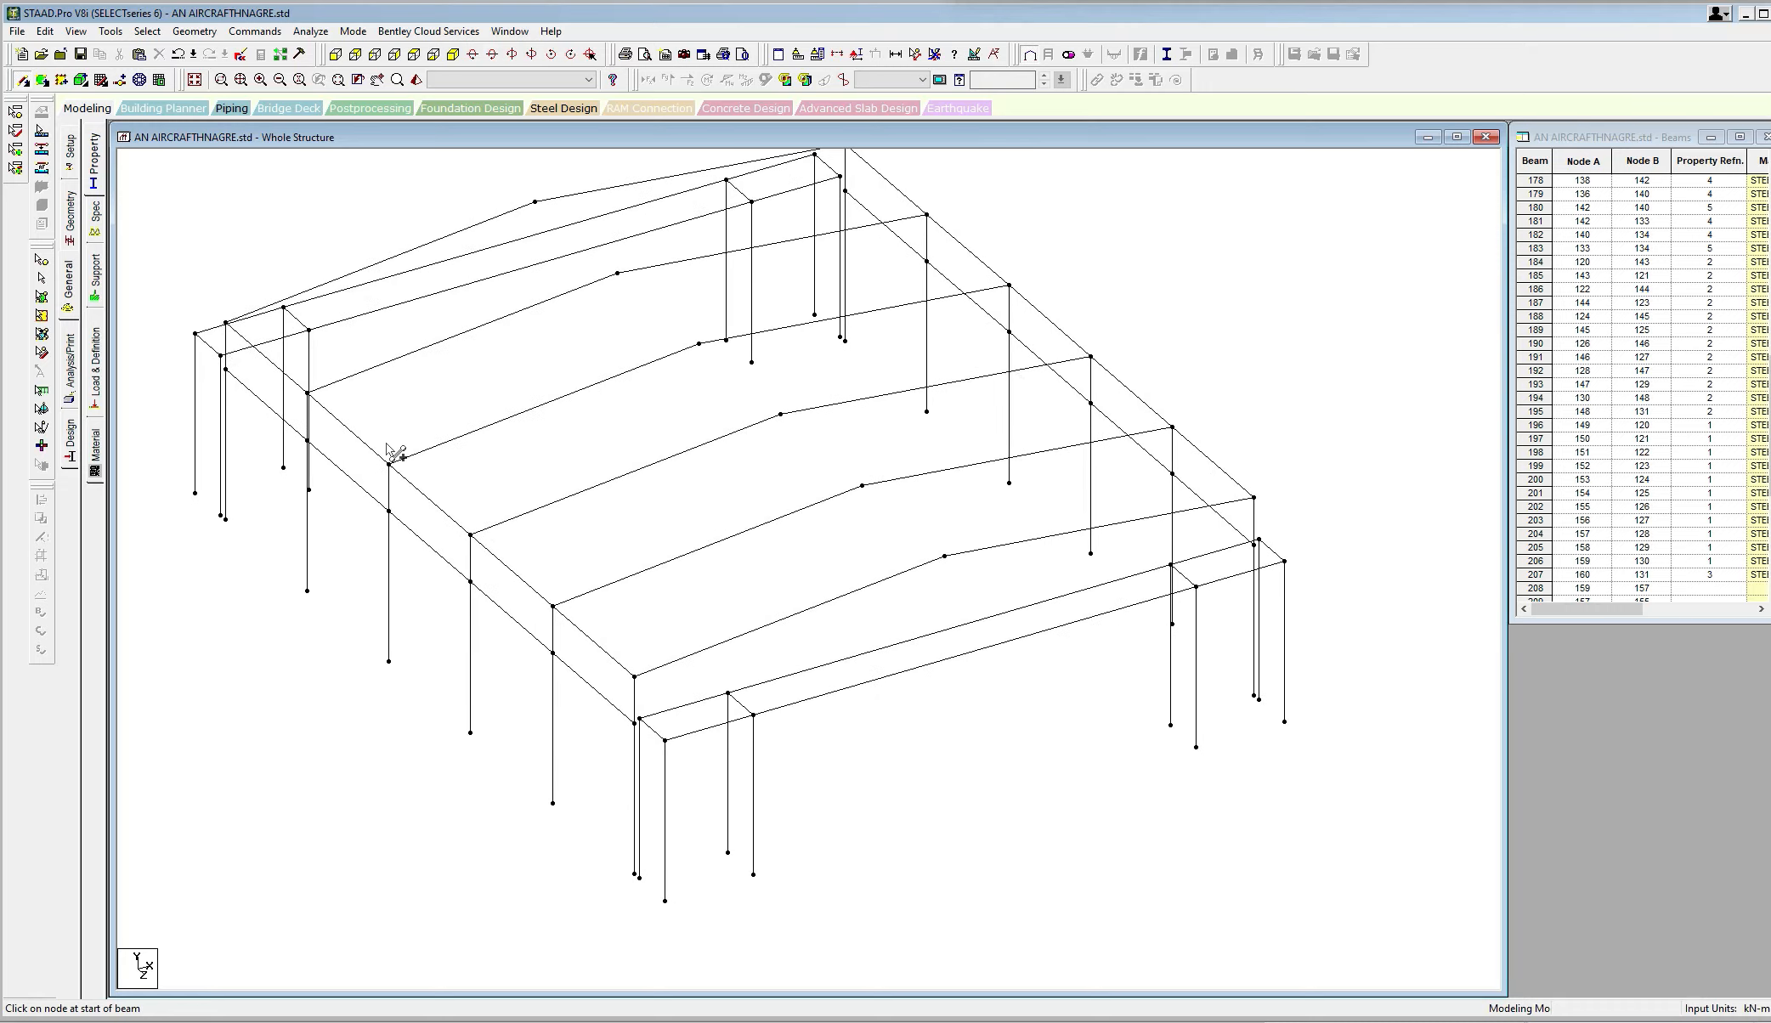
{"action": "scroll", "coordinate": [388, 449], "scroll_direction": "down", "scroll_amount": 1}
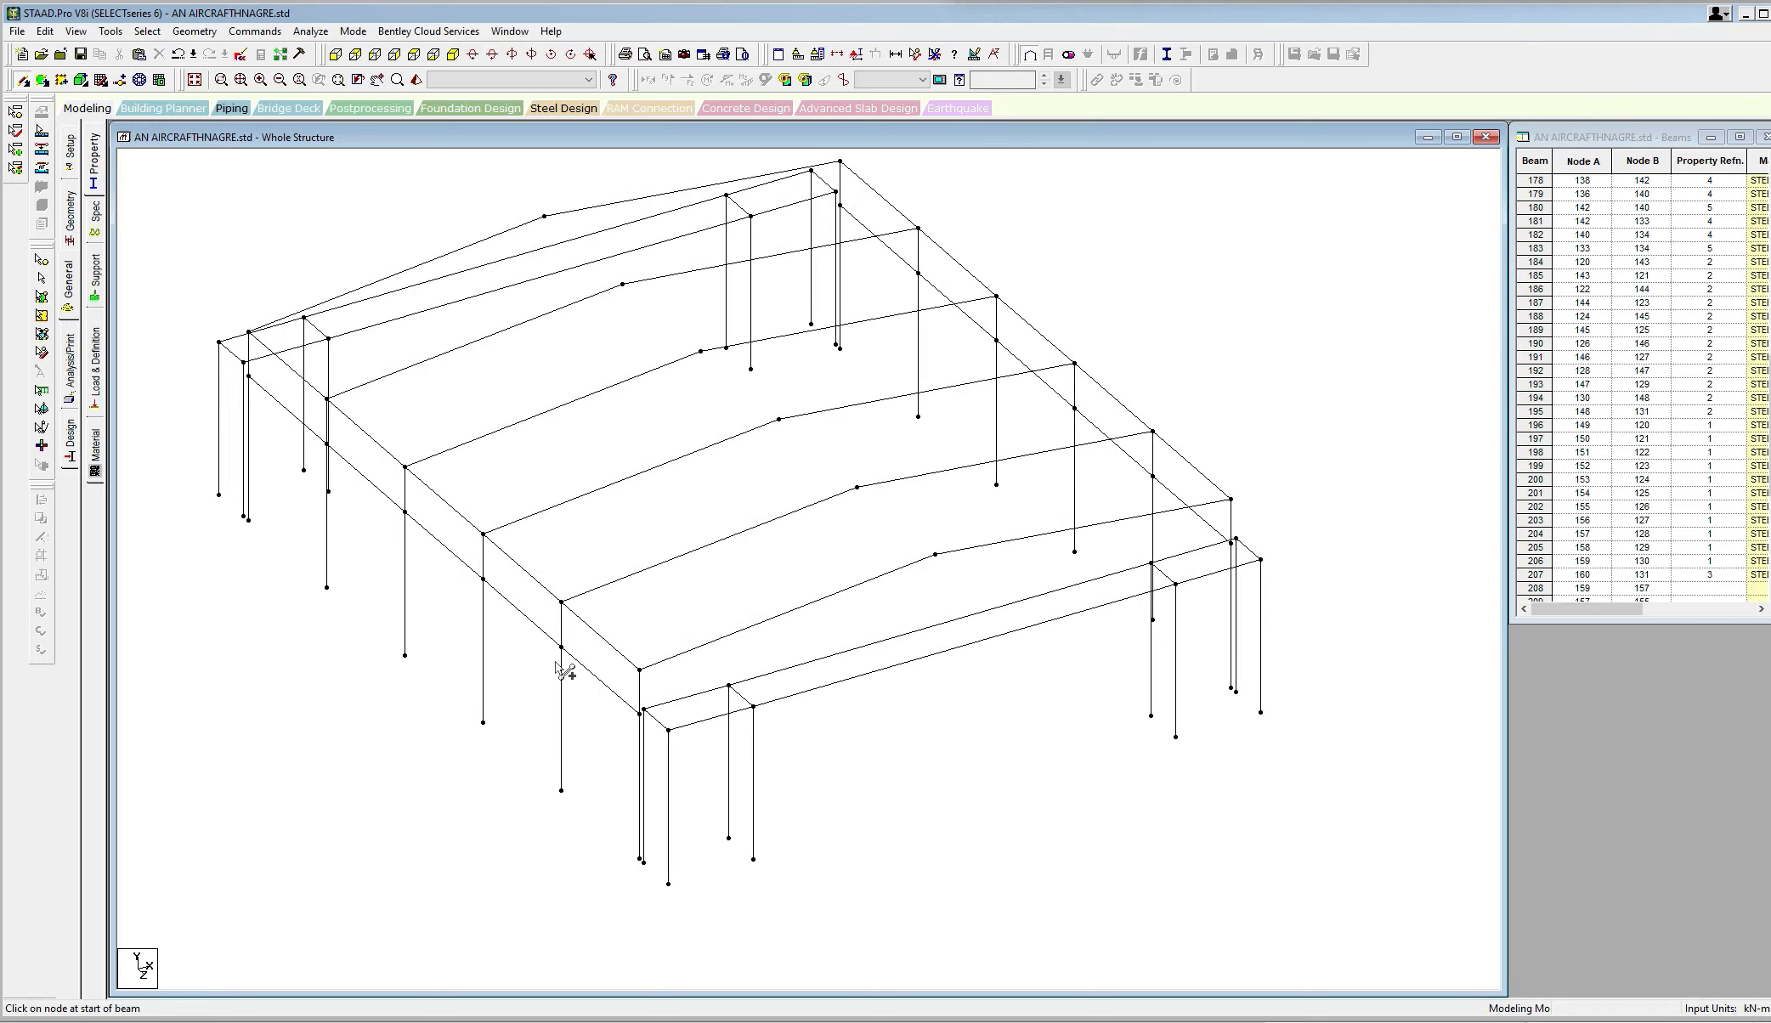
{"action": "left_click", "coordinate": [640, 791]}
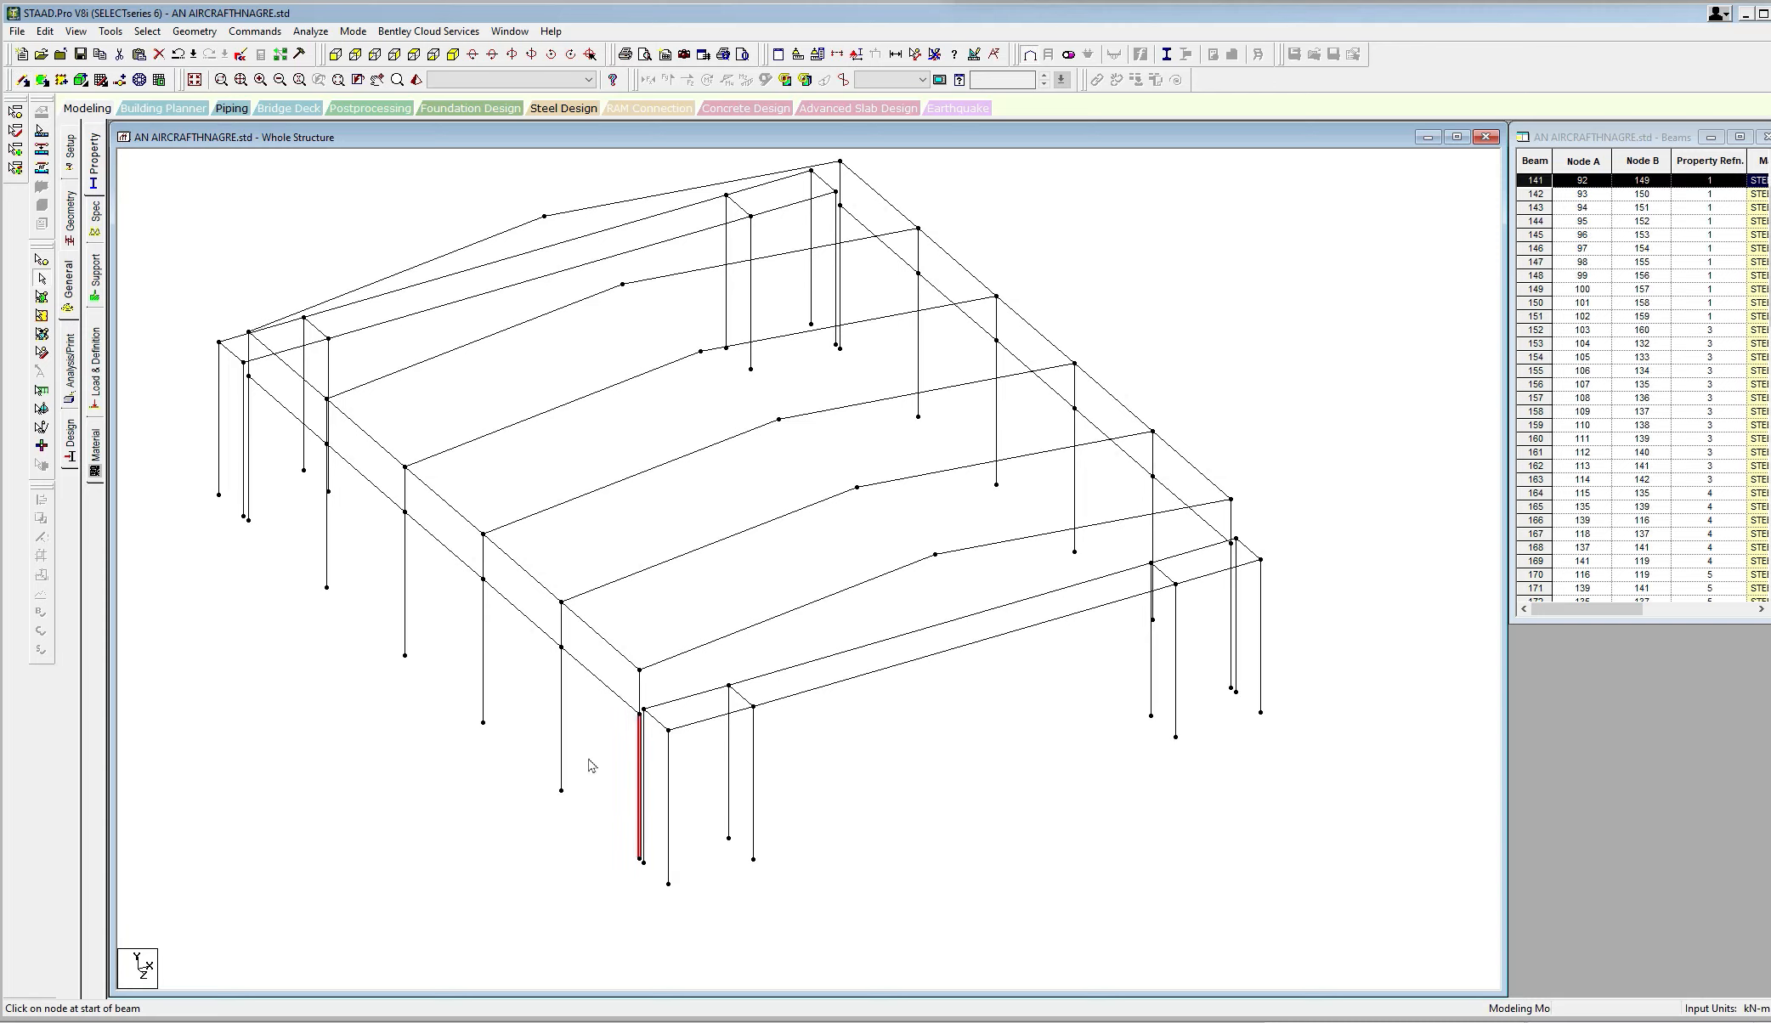
{"action": "left_click", "coordinate": [562, 742], "text": "ctrl"}
{"action": "left_click", "coordinate": [482, 680], "text": "ctrl"}
{"action": "left_click", "coordinate": [405, 626], "text": "ctrl"}
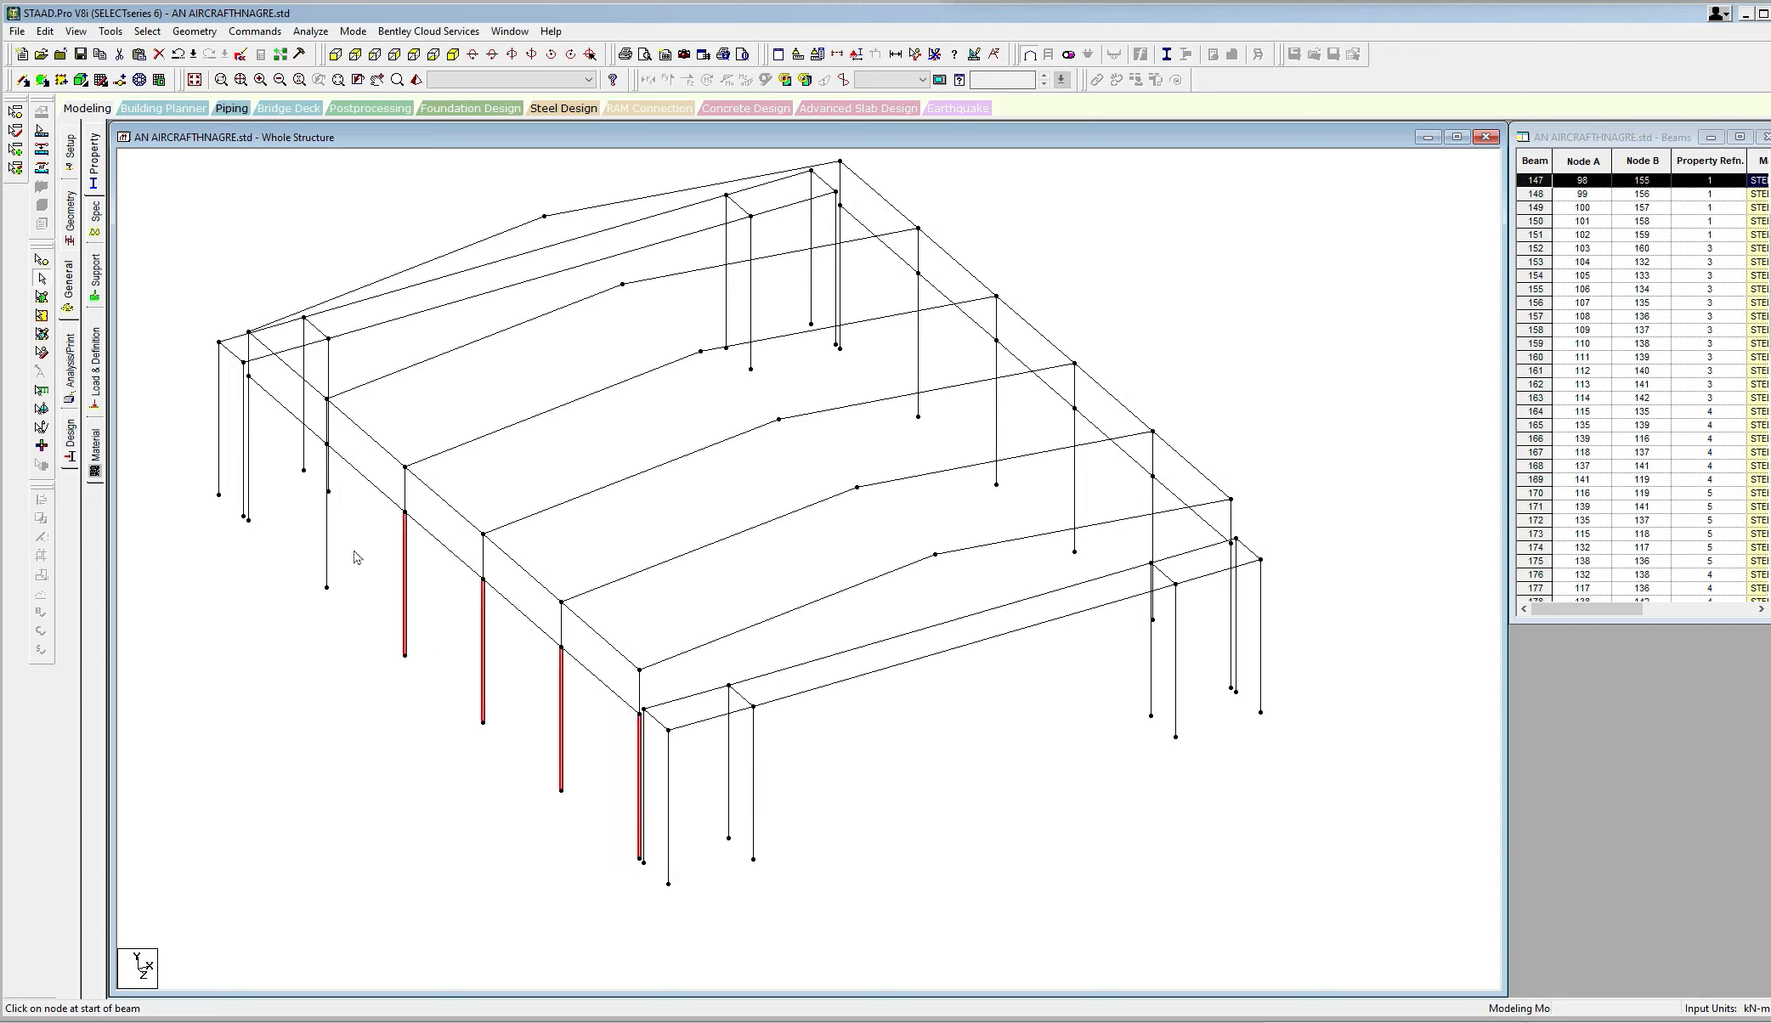
{"action": "left_click", "coordinate": [328, 535], "text": "ctrl"}
{"action": "left_click", "coordinate": [250, 474], "text": "ctrl"}
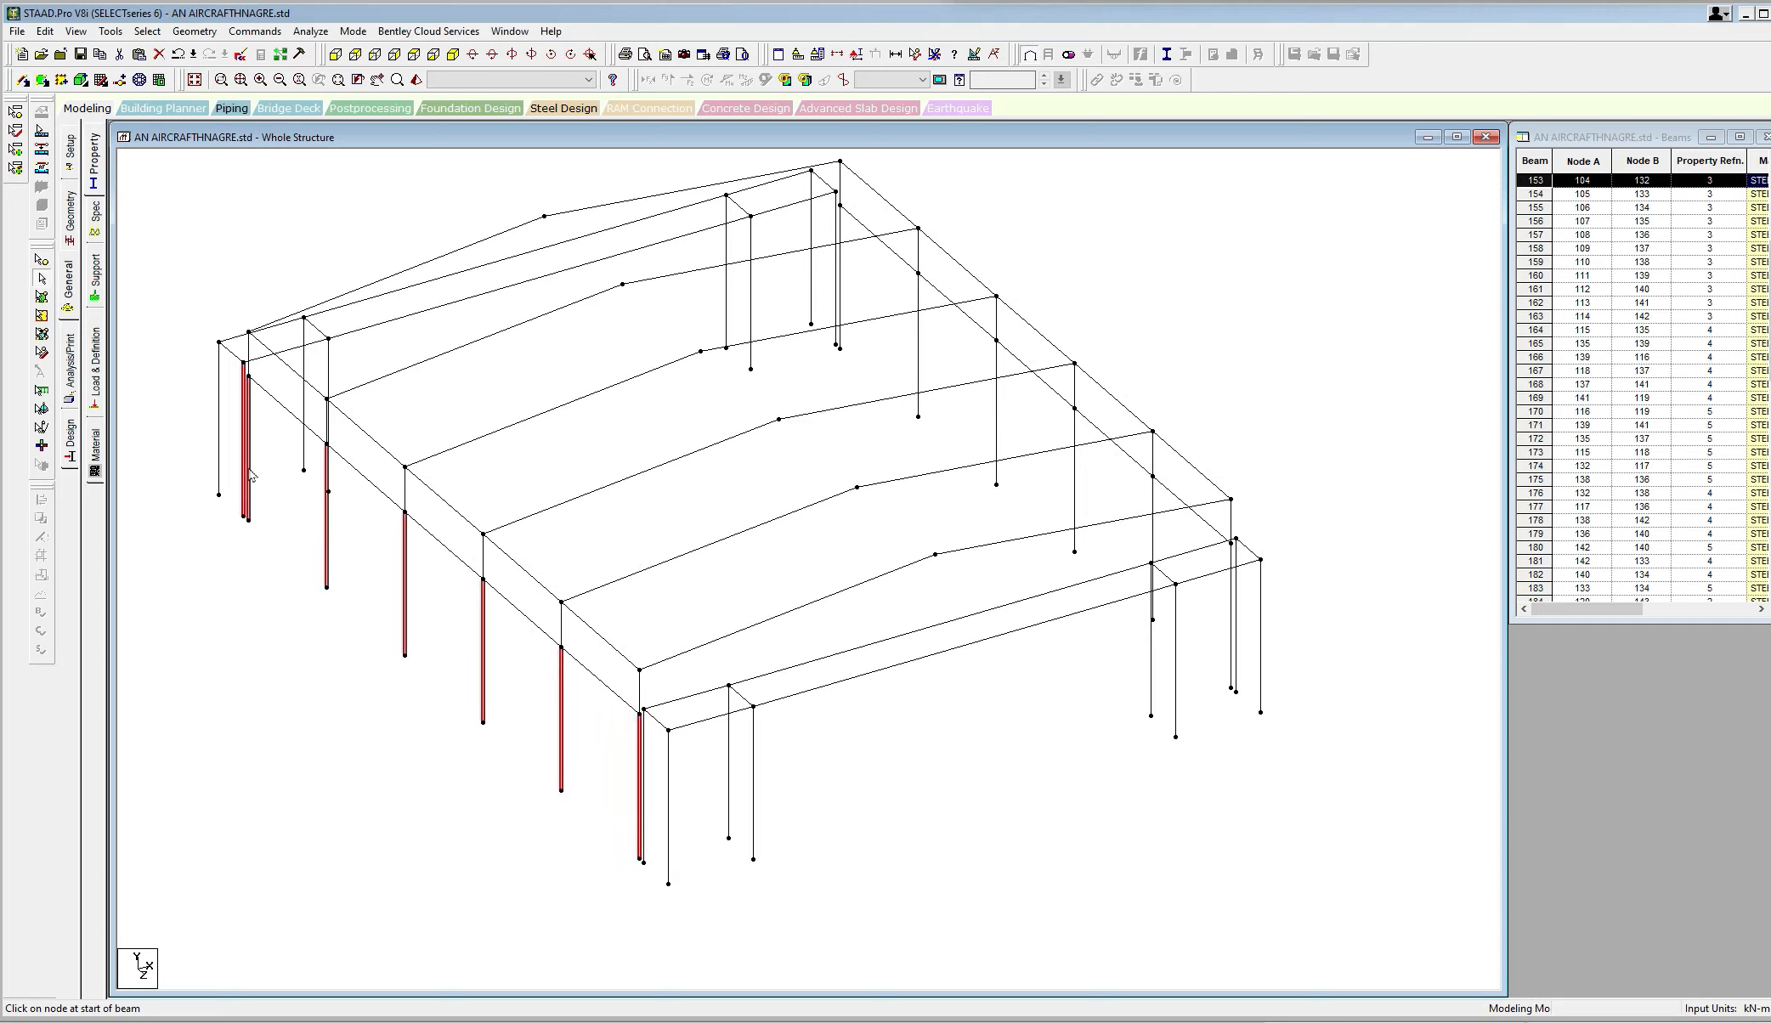
{"action": "left_click", "coordinate": [245, 414], "text": "ctrl"}
{"action": "left_click", "coordinate": [1229, 620], "text": "ctrl"}
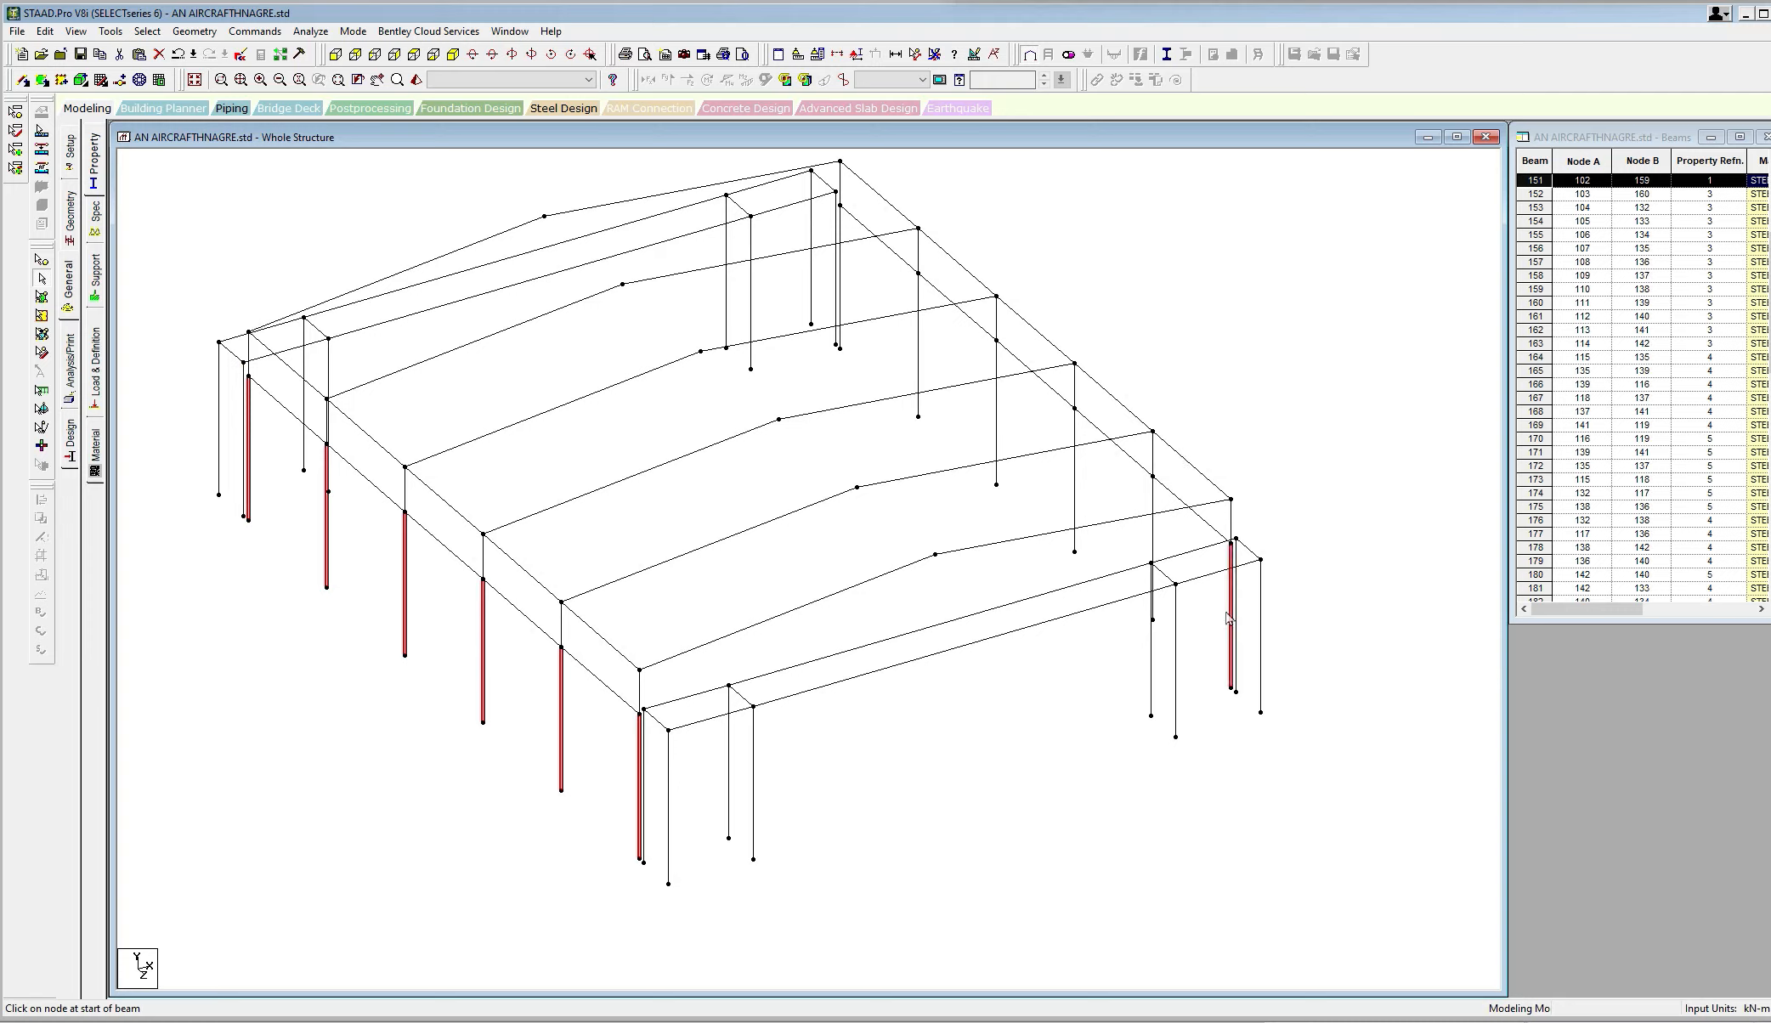
{"action": "left_click", "coordinate": [1154, 533], "text": "ctrl"}
{"action": "left_click", "coordinate": [1076, 491], "text": "ctrl"}
{"action": "left_click", "coordinate": [1000, 425], "text": "ctrl"}
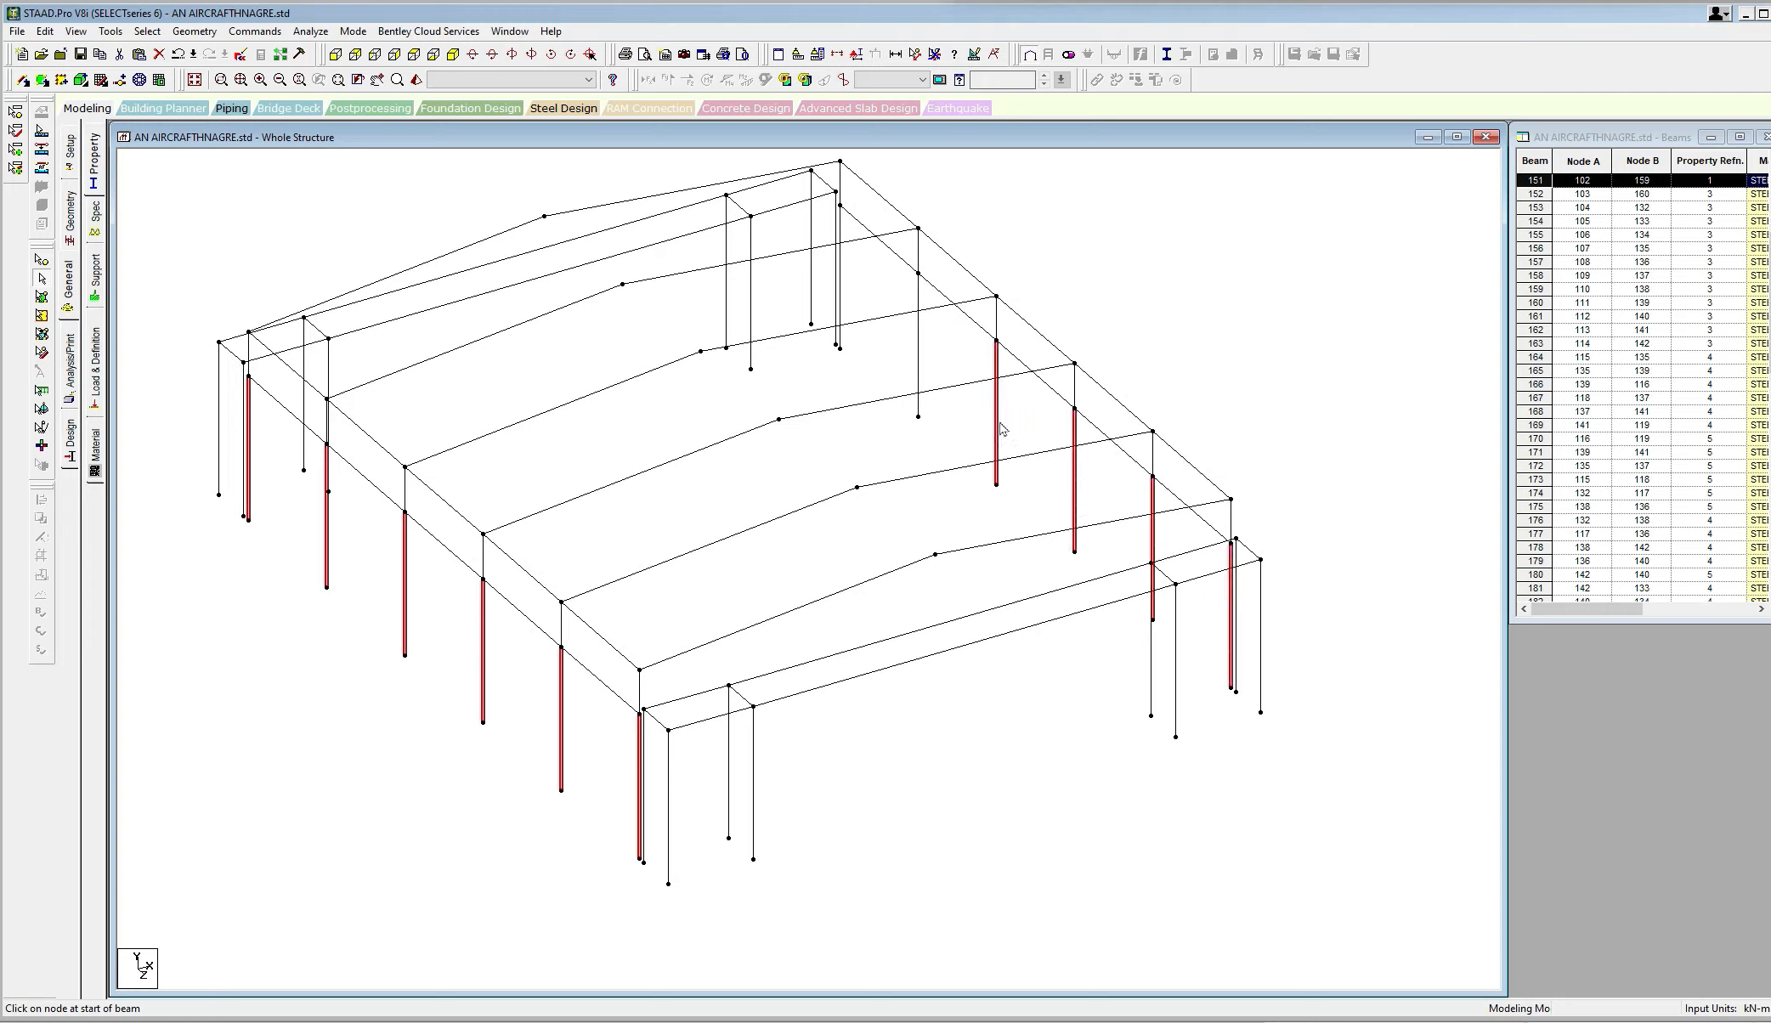
{"action": "left_click", "coordinate": [919, 355], "text": "ctrl"}
{"action": "left_click", "coordinate": [841, 302], "text": "ctrl"}
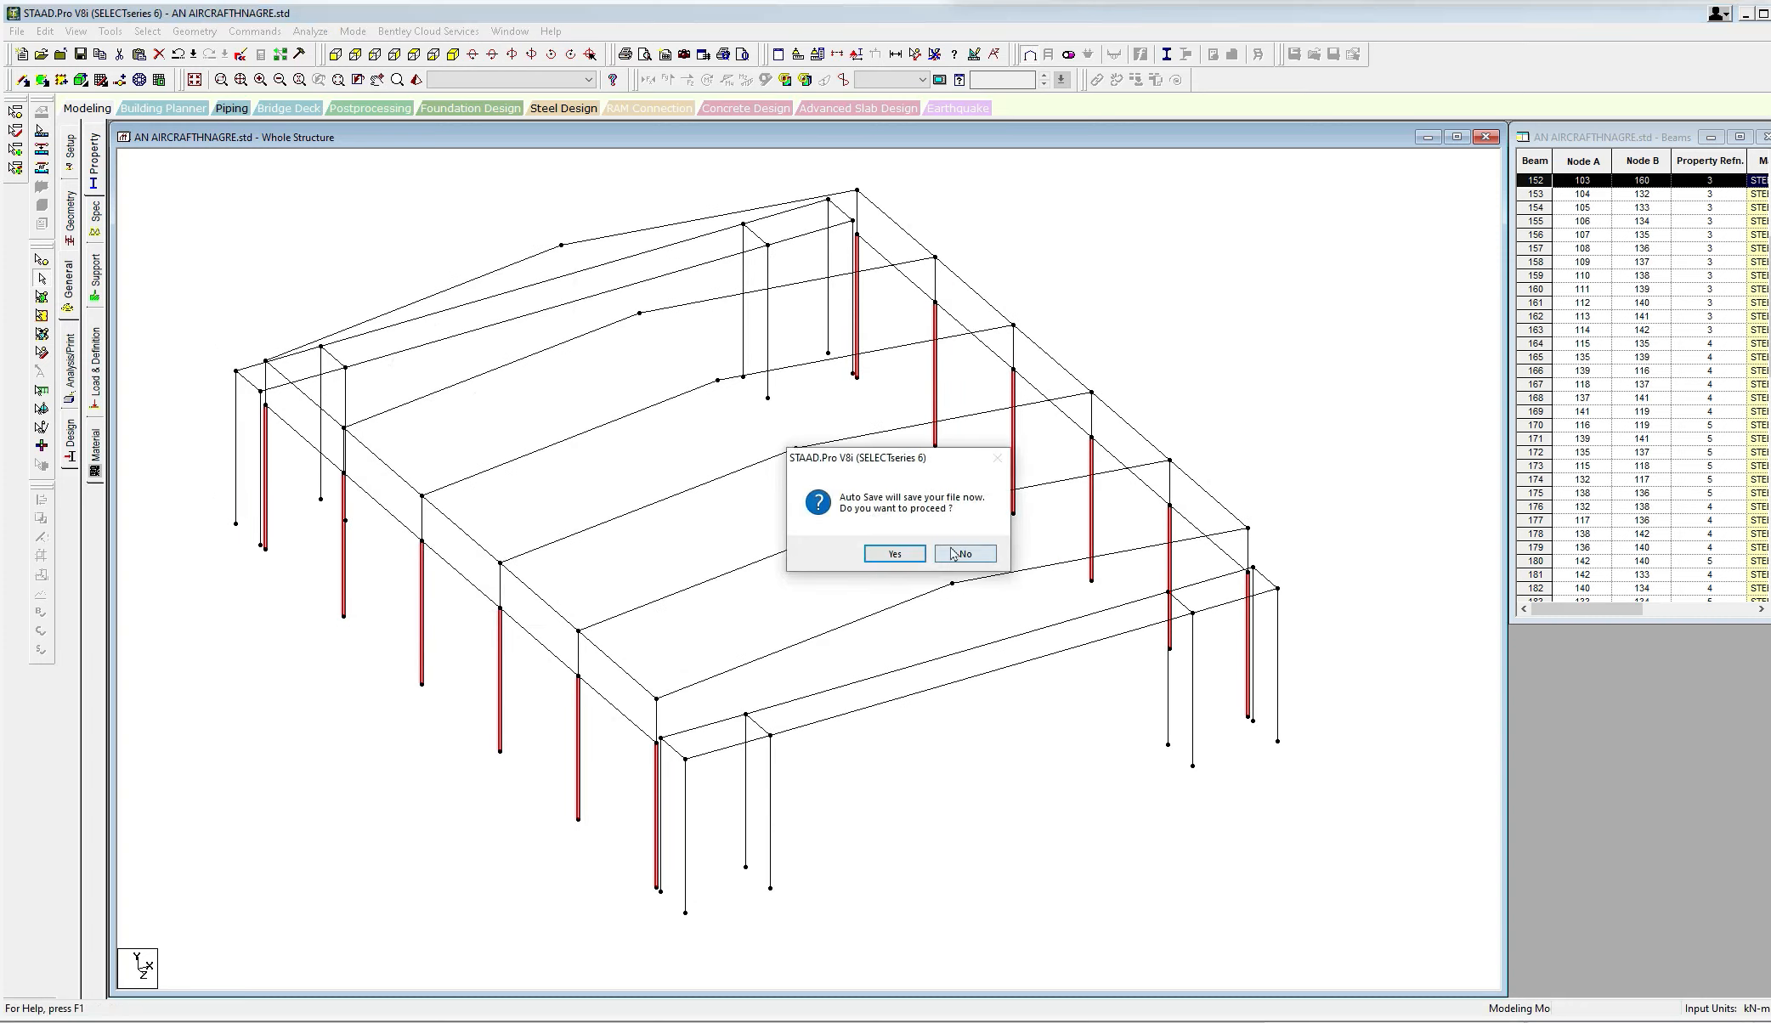
{"action": "left_click", "coordinate": [954, 554]}
{"action": "right_click", "coordinate": [289, 181]}
{"action": "left_click", "coordinate": [350, 313]}
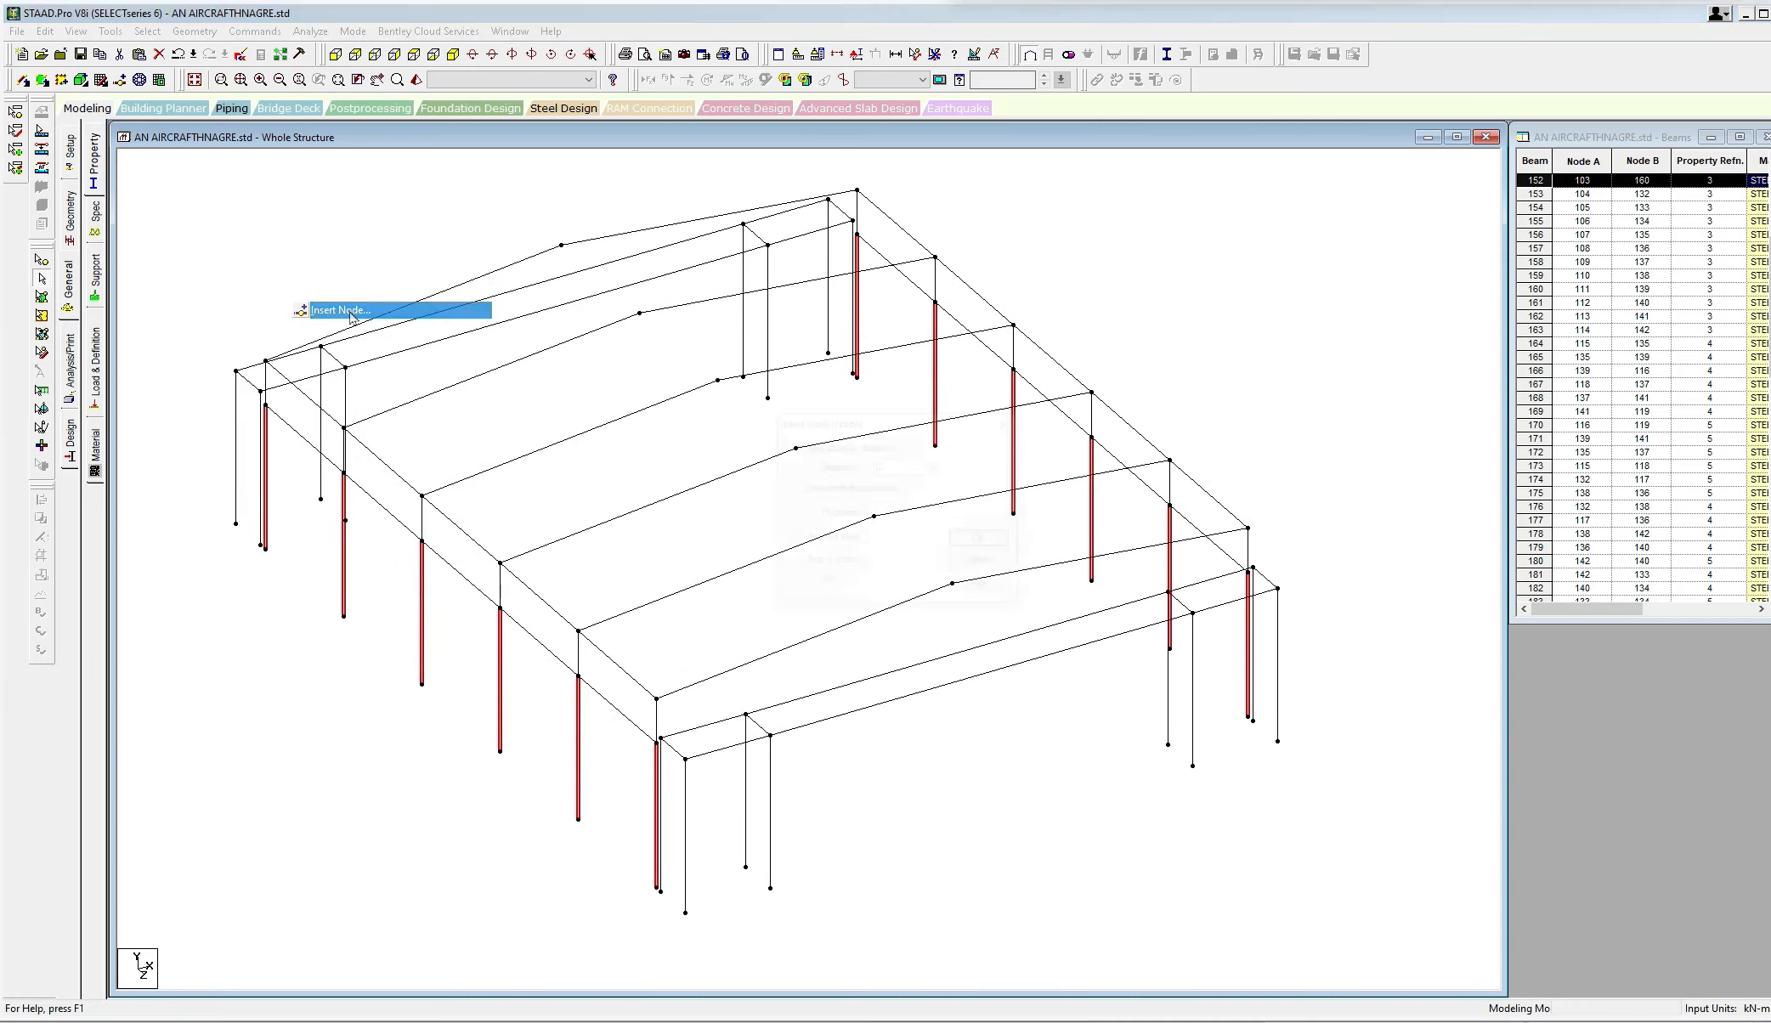
{"action": "left_click", "coordinate": [797, 537]}
{"action": "left_click", "coordinate": [977, 544]}
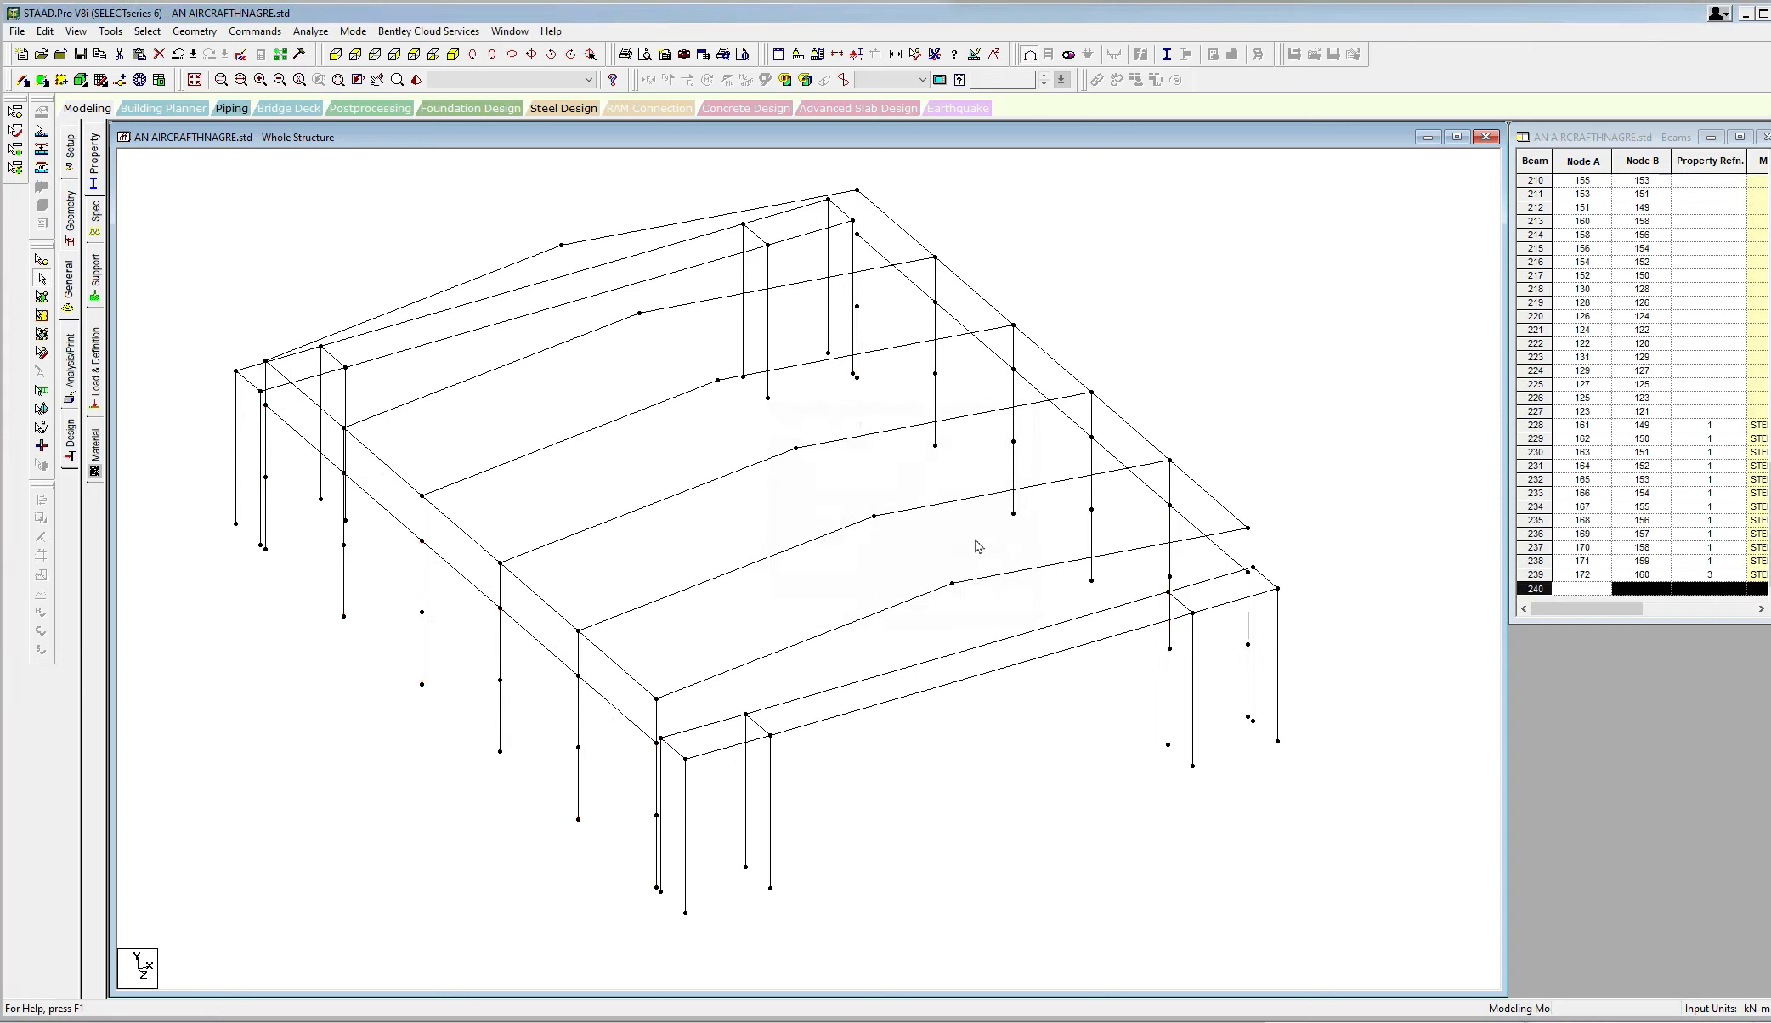
Add longitudinal beams between the new column midpoint nodes of consecutive frames along the X-origin long side, without adding extra nodes.
{"action": "left_click", "coordinate": [24, 80]}
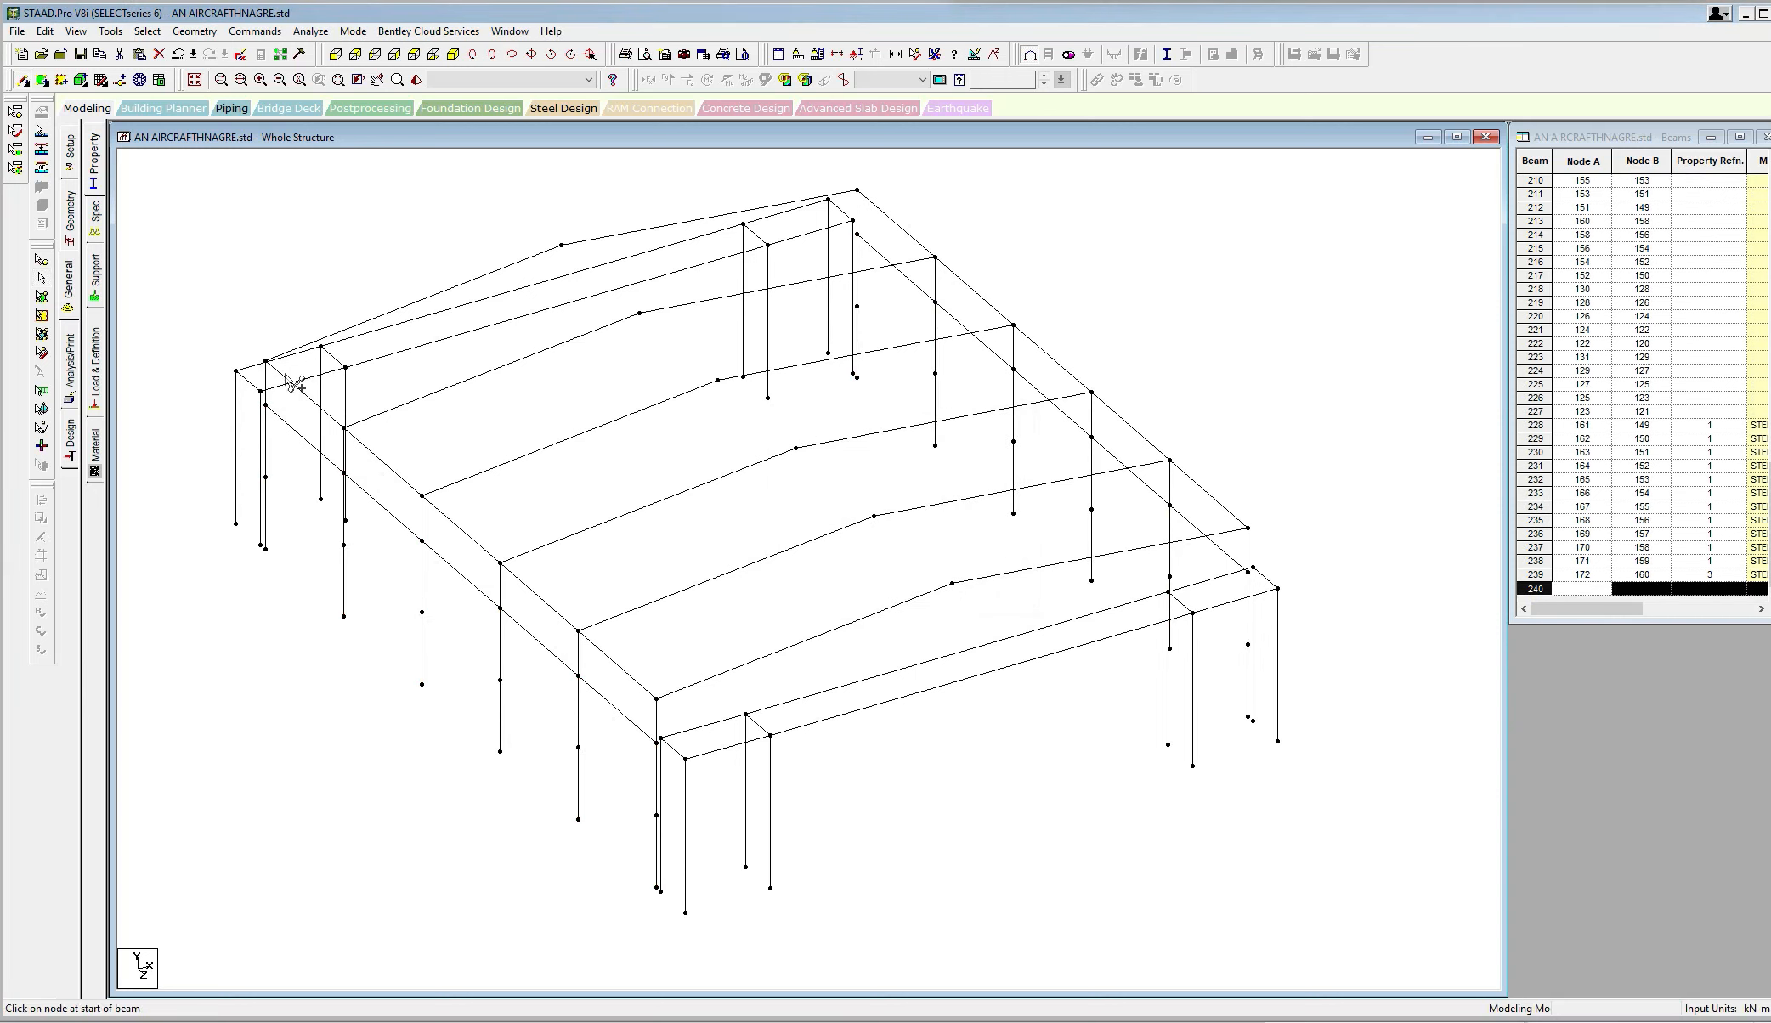
{"action": "left_click", "coordinate": [266, 477]}
{"action": "left_click", "coordinate": [343, 545]}
{"action": "left_click", "coordinate": [421, 612]}
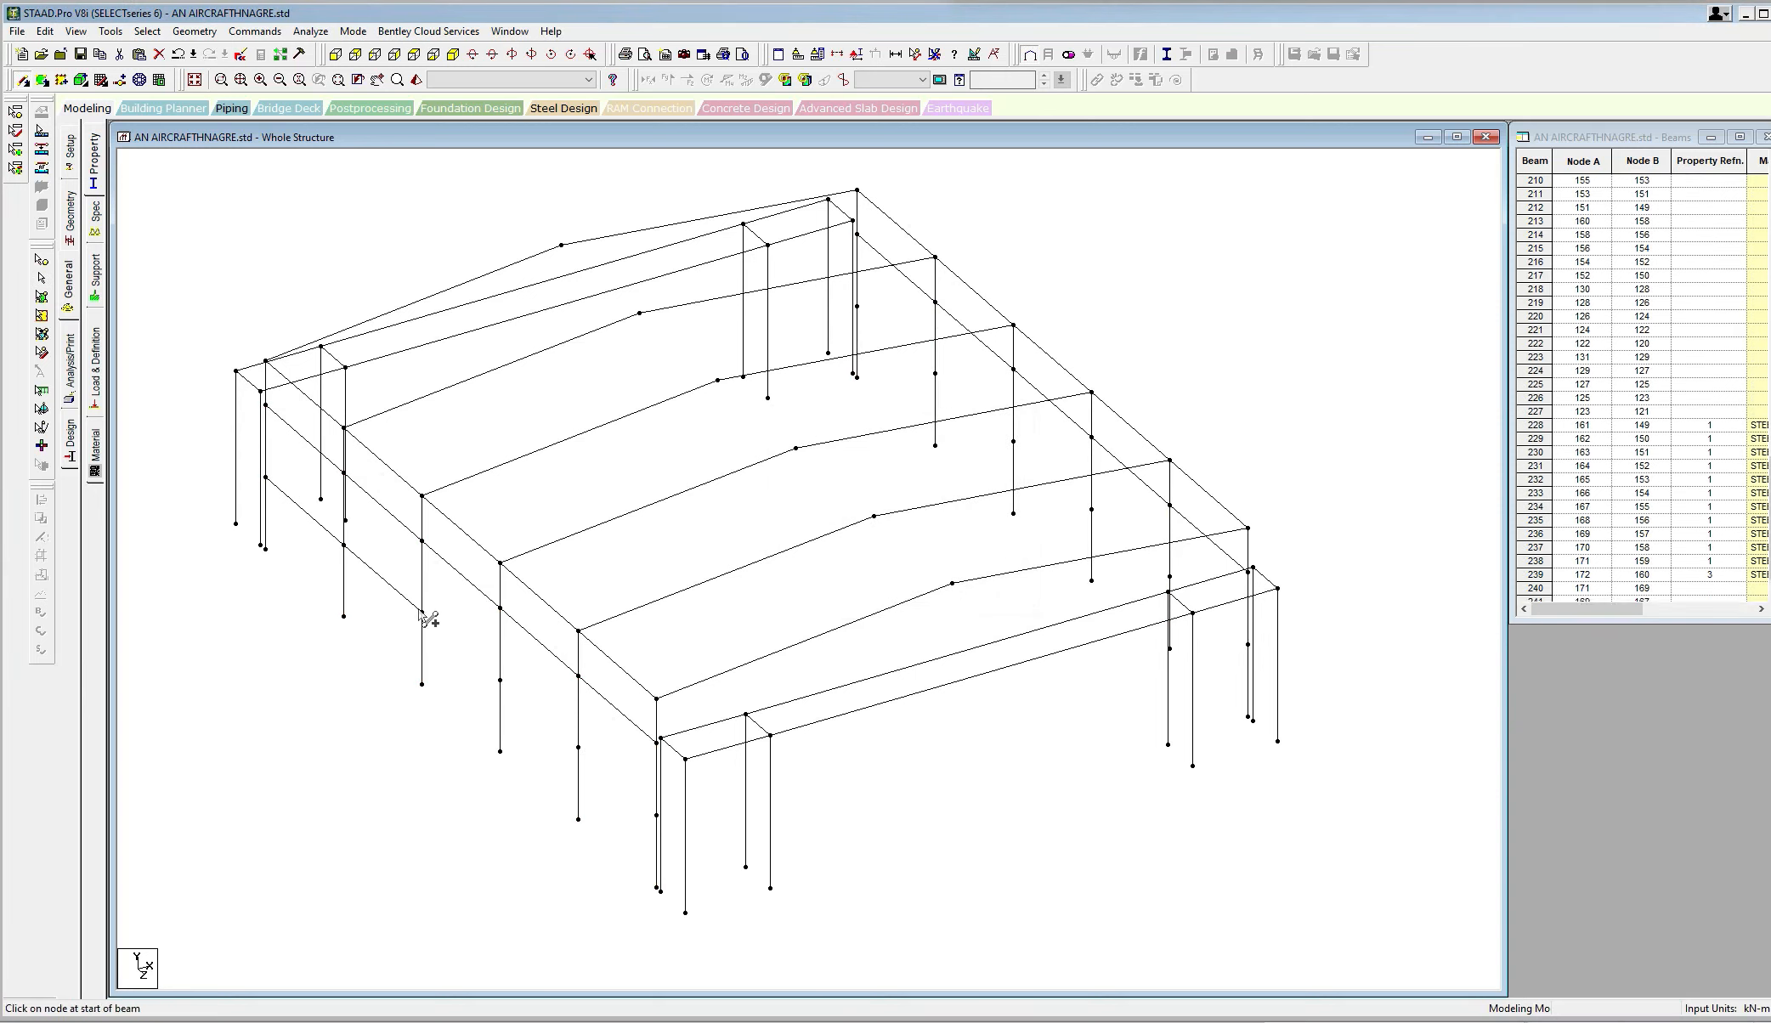
{"action": "left_click_drag", "start_coordinate": [423, 615], "coordinate": [506, 674]}
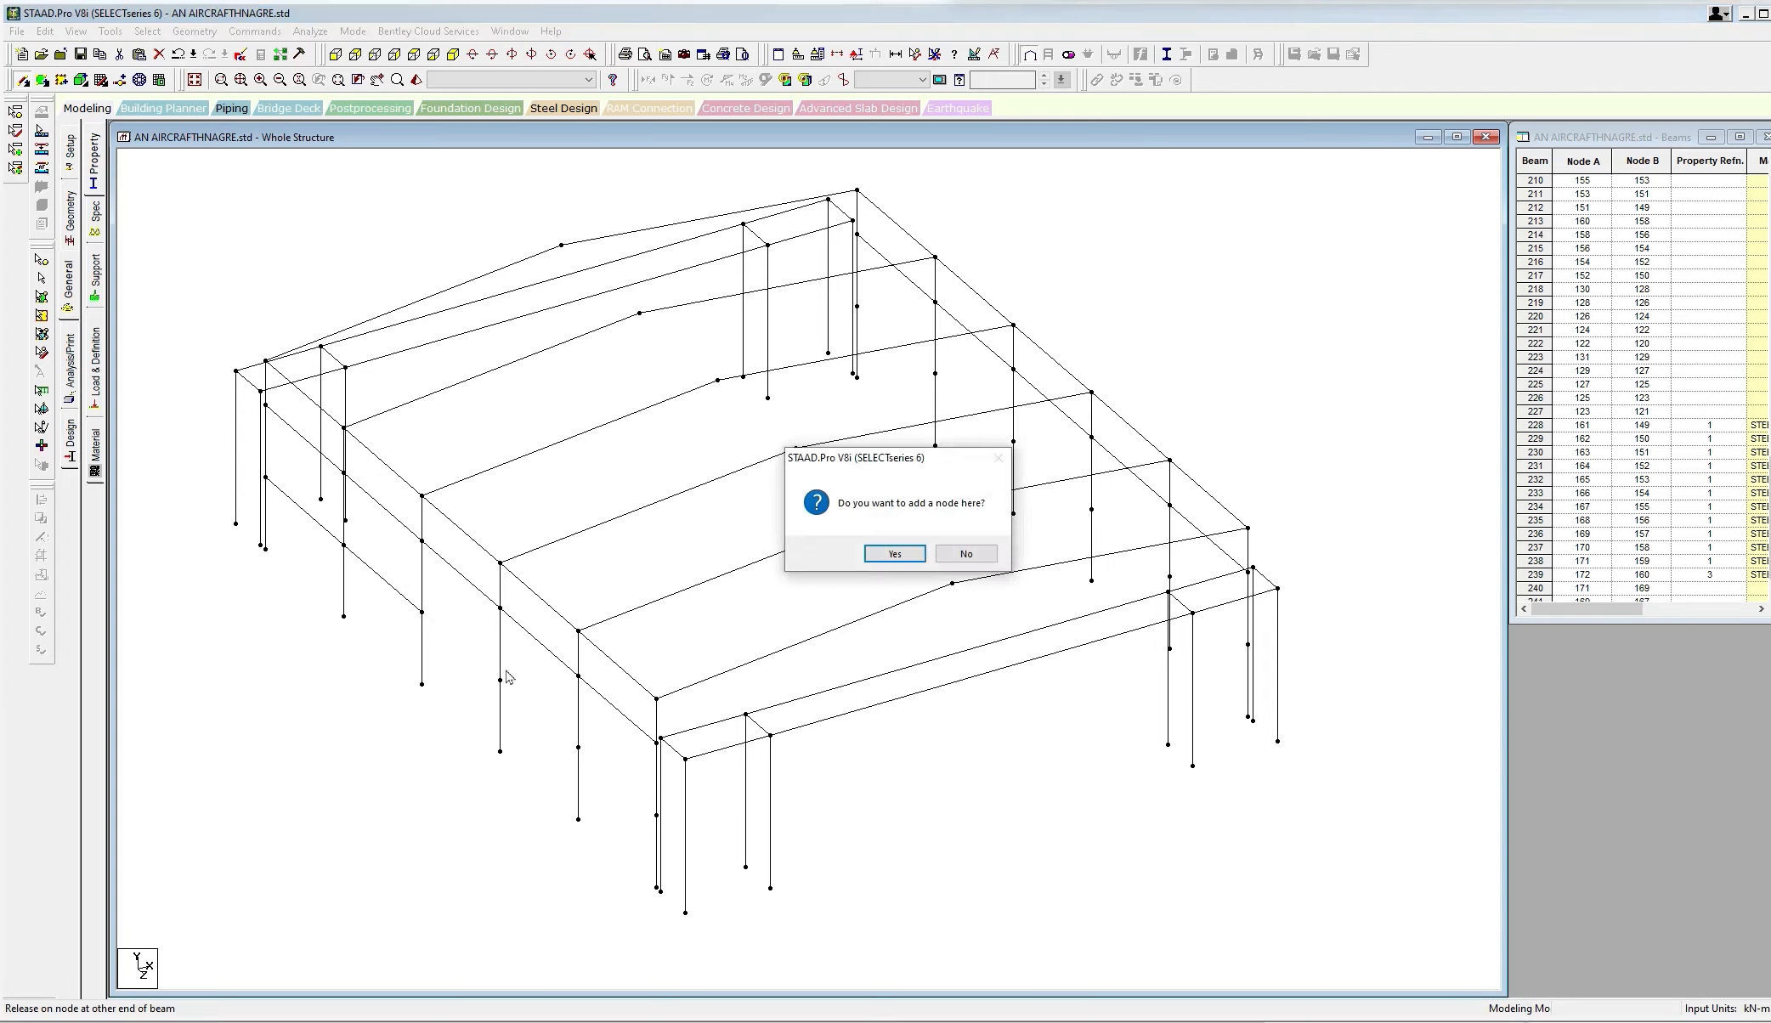
{"action": "left_click", "coordinate": [945, 557]}
{"action": "left_click_drag", "start_coordinate": [422, 613], "coordinate": [656, 815]}
Add longitudinal beams between the new column midpoint nodes along the opposite long side, through to the front main frame.
{"action": "scroll", "coordinate": [650, 714], "scroll_direction": "up", "scroll_amount": 5}
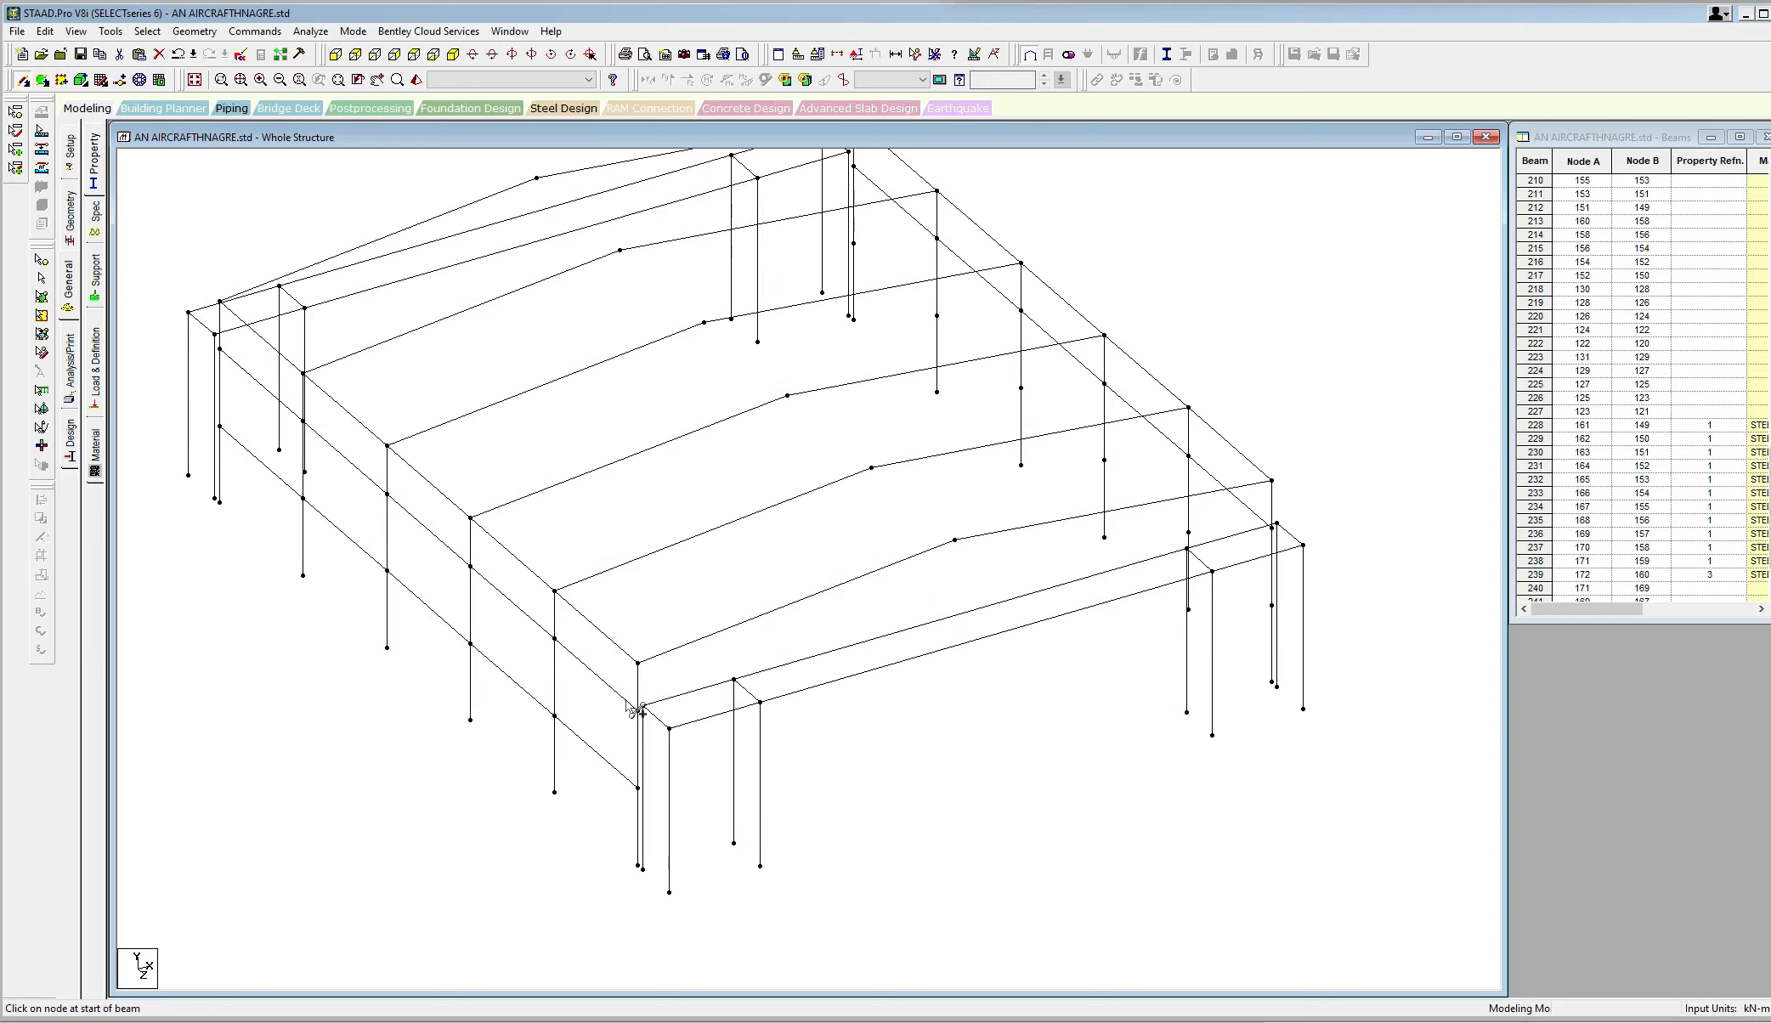
{"action": "scroll", "coordinate": [652, 671], "scroll_direction": "up", "scroll_amount": 3}
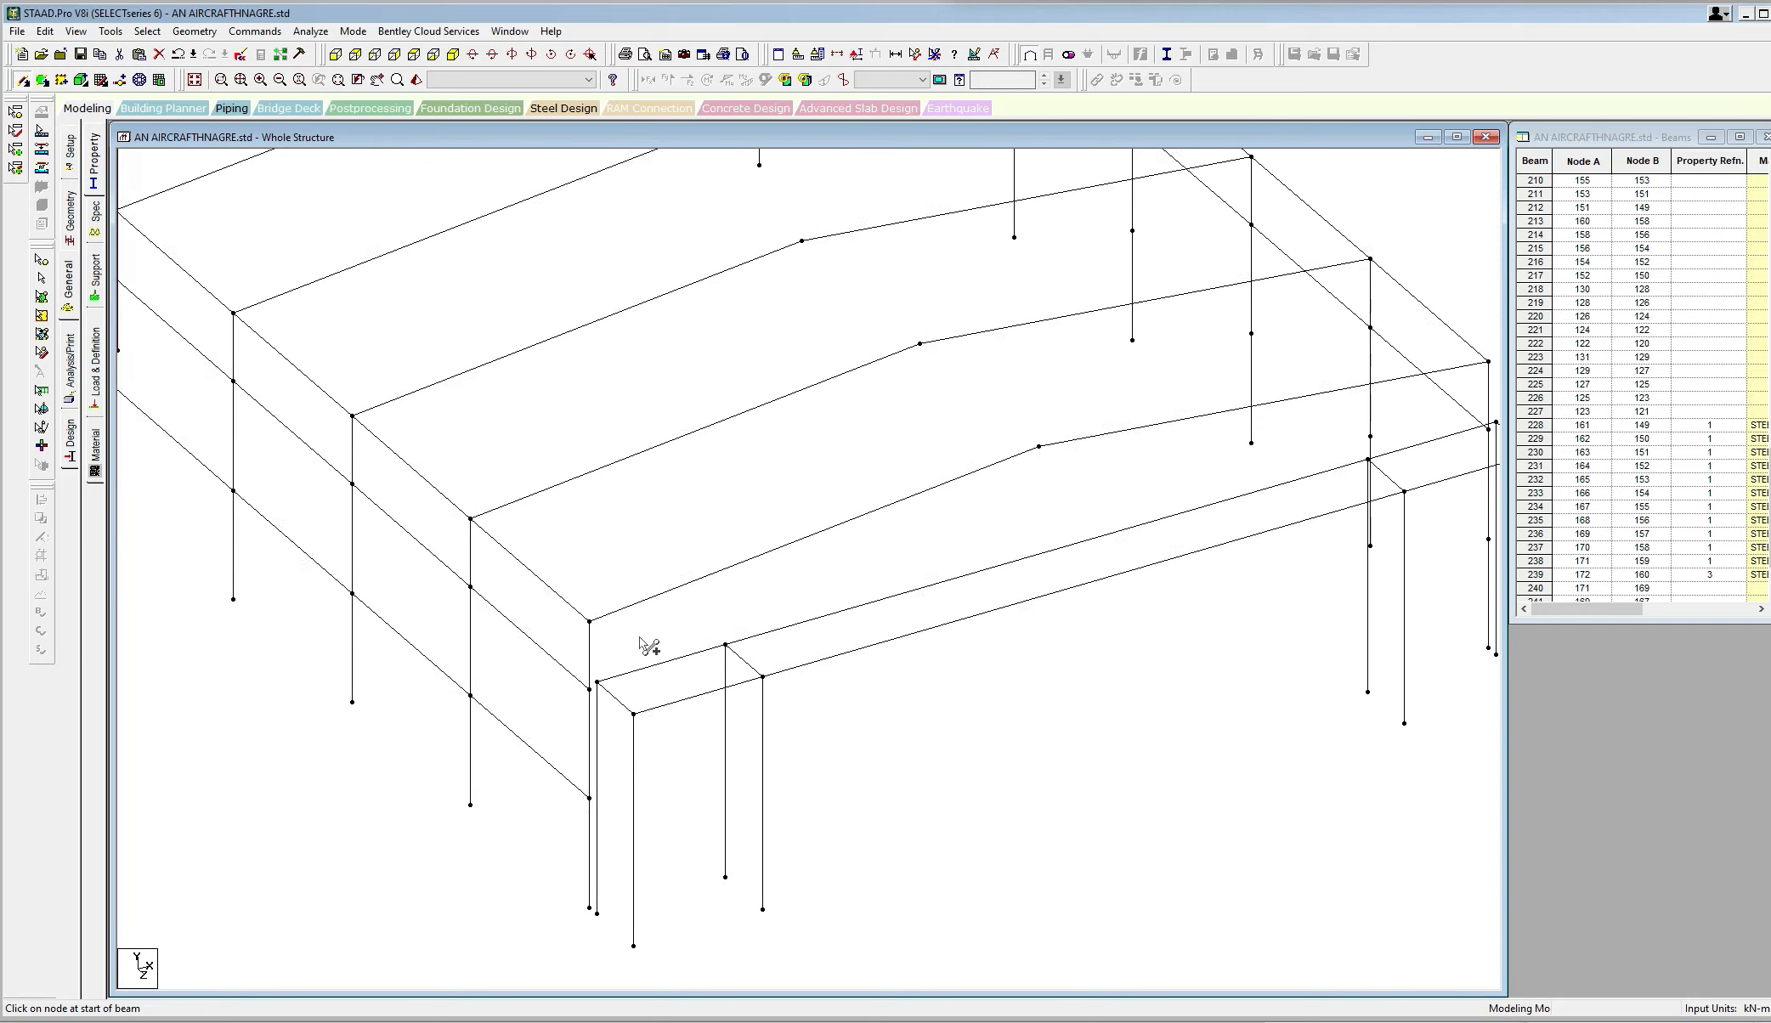
{"action": "middle_click_drag", "start_coordinate": [638, 637], "coordinate": [797, 697]}
{"action": "scroll", "coordinate": [684, 641], "scroll_direction": "down", "scroll_amount": 1}
{"action": "scroll", "coordinate": [665, 669], "scroll_direction": "down", "scroll_amount": 1}
{"action": "scroll", "coordinate": [758, 683], "scroll_direction": "down", "scroll_amount": 1}
{"action": "left_click_drag", "start_coordinate": [806, 290], "coordinate": [1139, 579]}
{"action": "middle_click_drag", "start_coordinate": [1140, 579], "coordinate": [1096, 493]}
{"action": "left_click_drag", "start_coordinate": [1103, 498], "coordinate": [1208, 583]}
{"action": "left_click_drag", "start_coordinate": [1208, 583], "coordinate": [1318, 677]}
Add the Indian pipe section PIP1143M in steel to the model's section properties.
{"action": "middle_click_drag", "start_coordinate": [1177, 601], "coordinate": [1163, 554]}
{"action": "scroll", "coordinate": [958, 463], "scroll_direction": "down", "scroll_amount": 1}
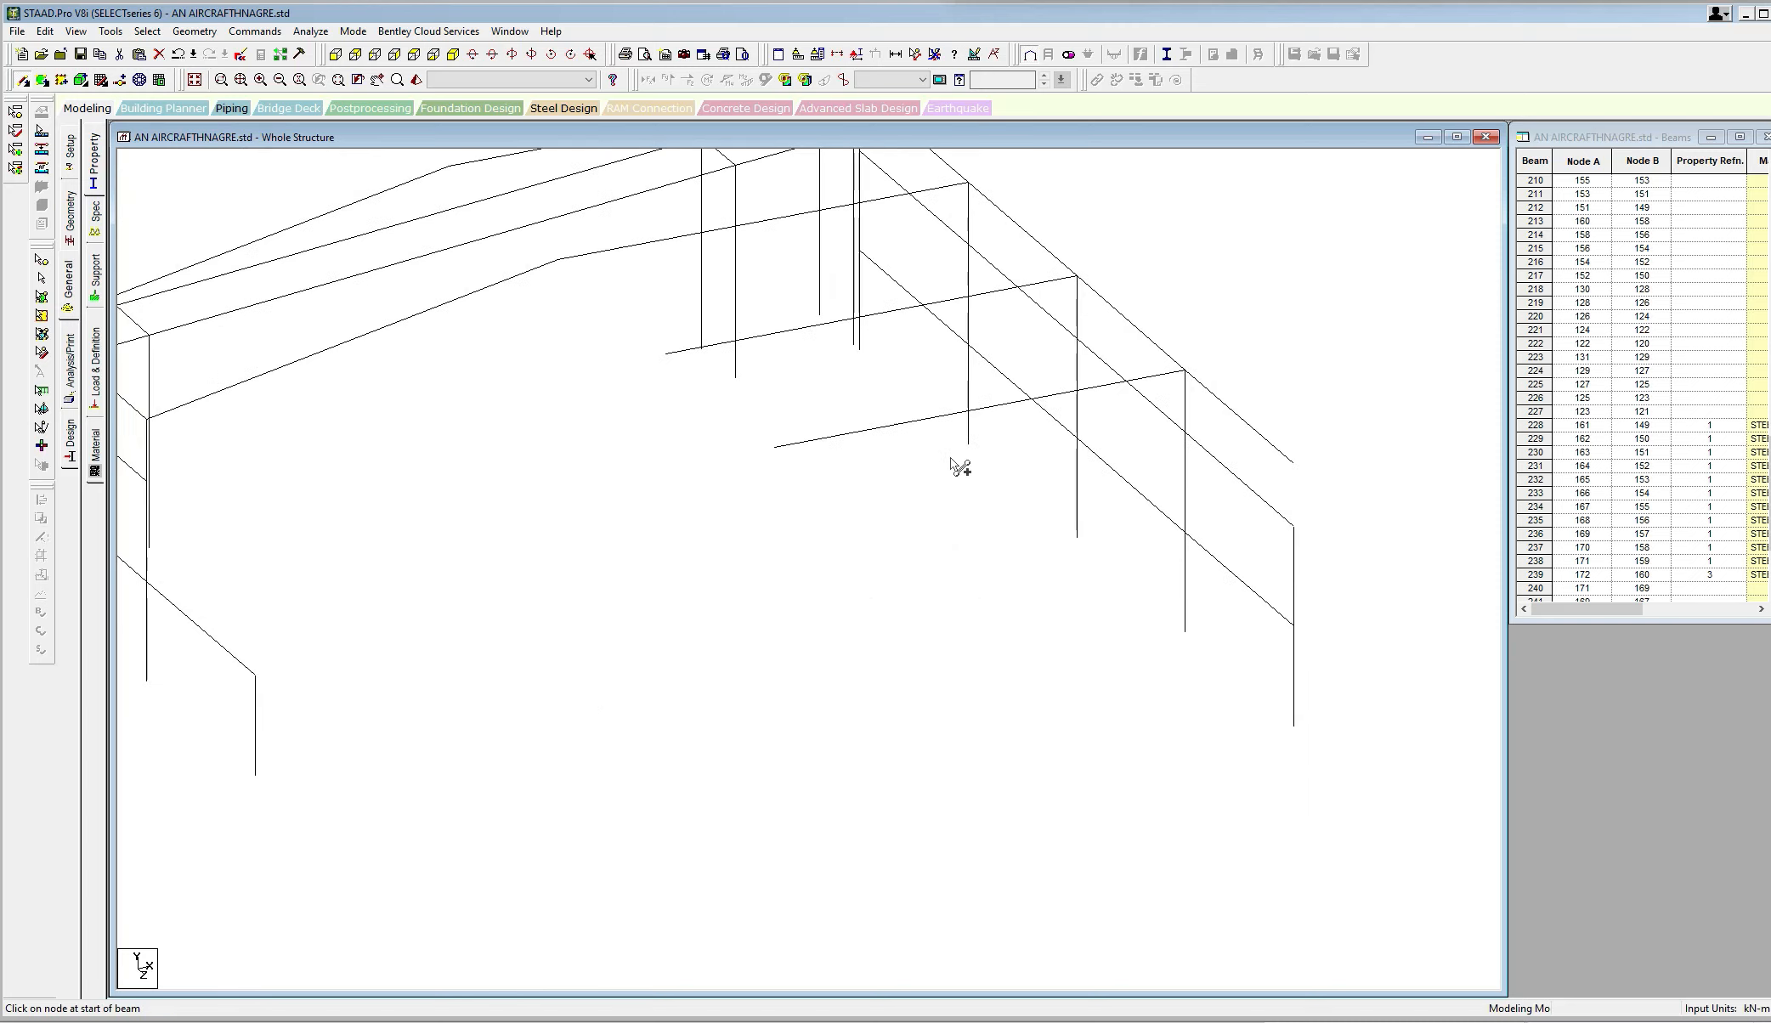
{"action": "middle_click_drag", "start_coordinate": [265, 245], "coordinate": [638, 398]}
{"action": "scroll", "coordinate": [616, 377], "scroll_direction": "down", "scroll_amount": 1}
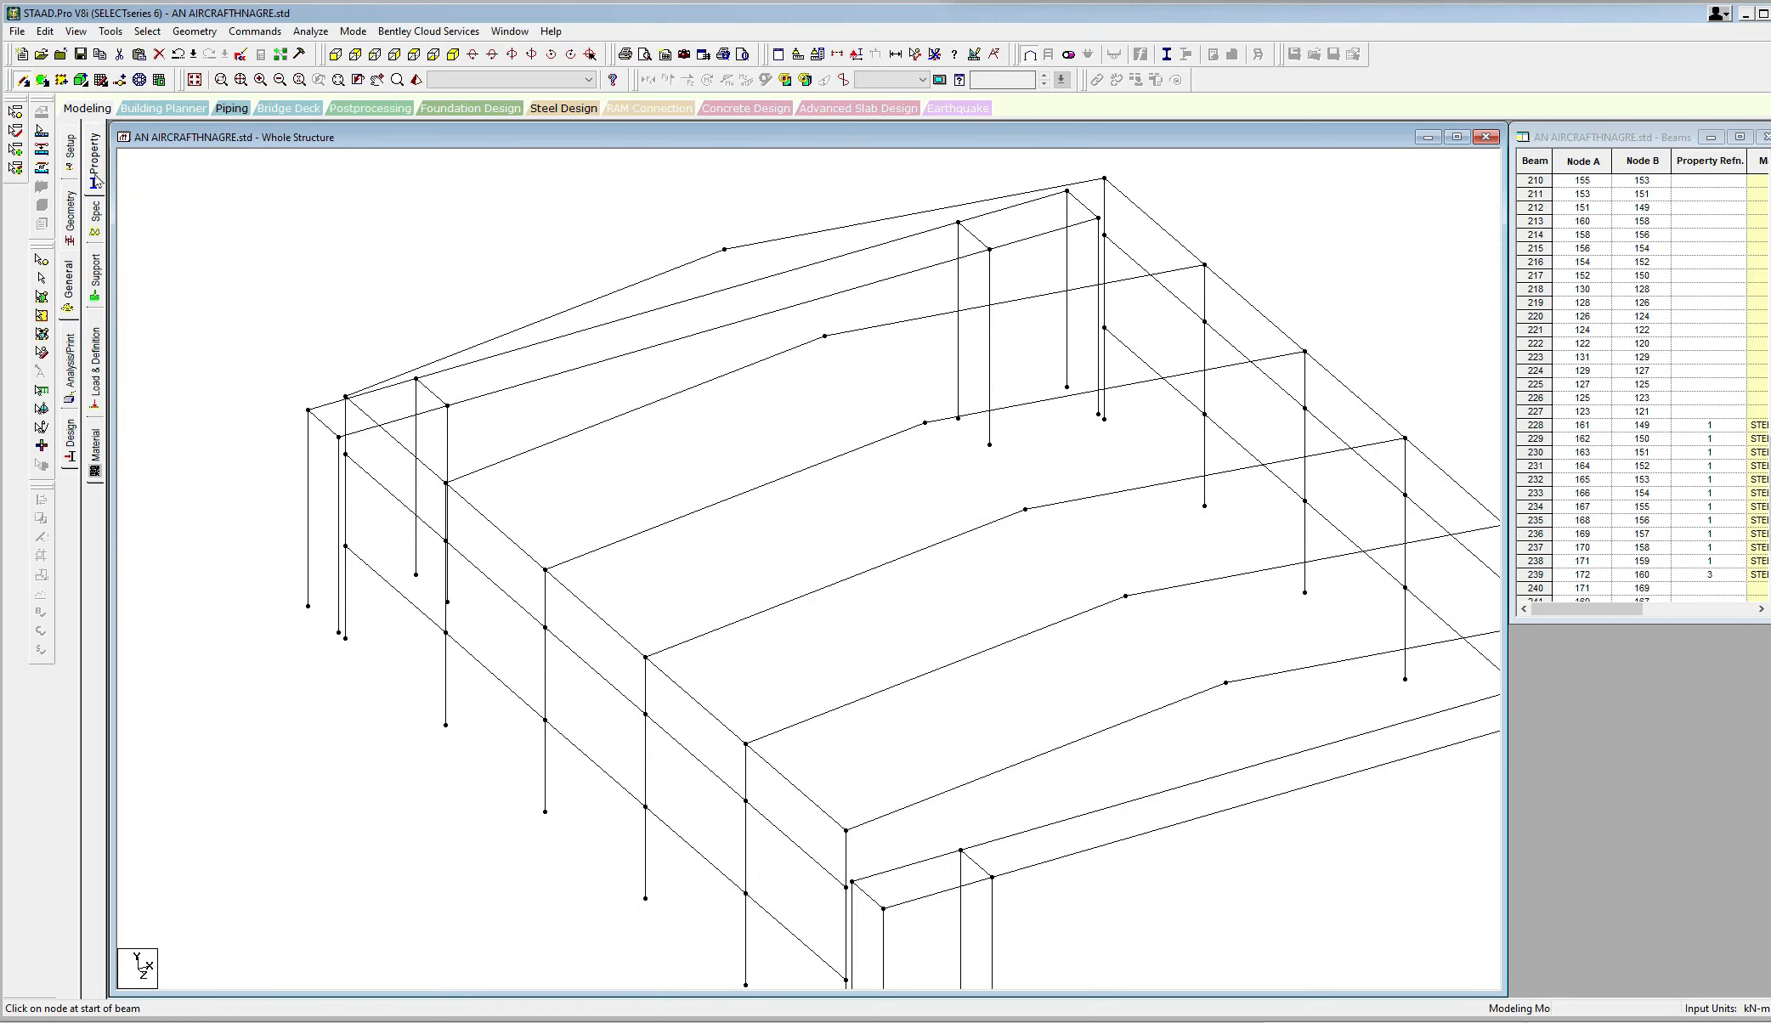
{"action": "left_click", "coordinate": [95, 162]}
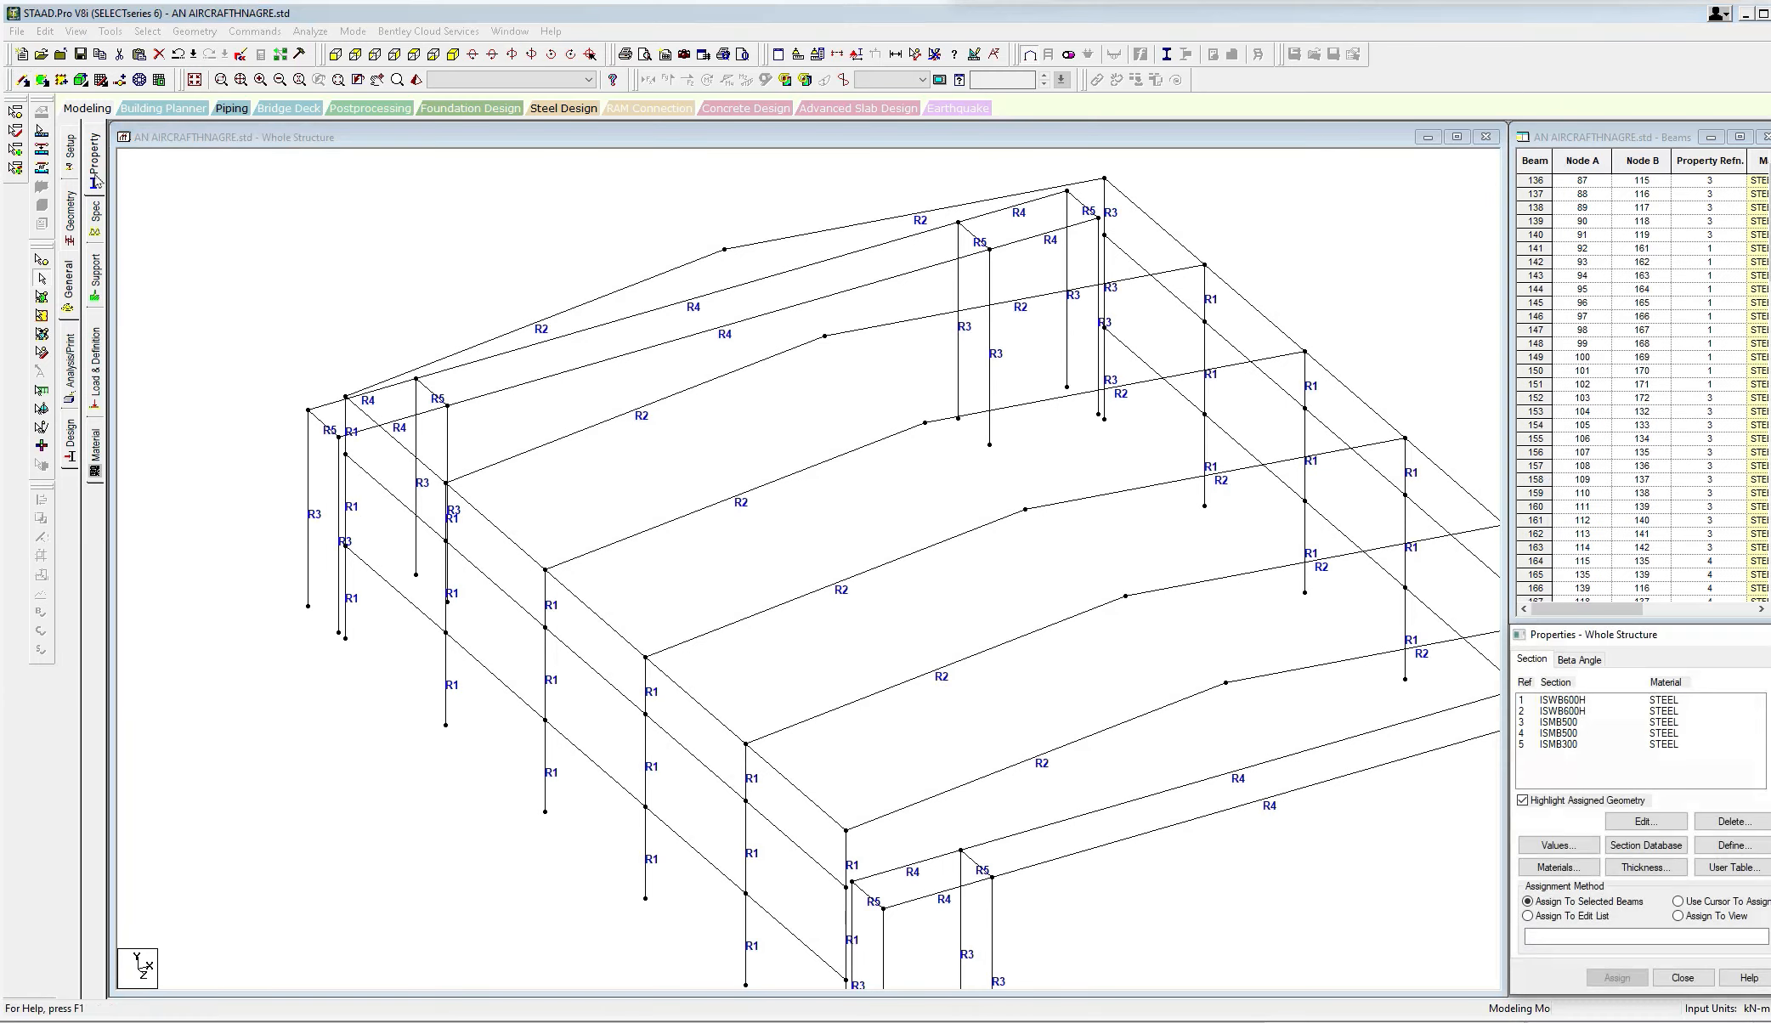
{"action": "left_click", "coordinate": [1646, 845]}
{"action": "scroll", "coordinate": [751, 647], "scroll_direction": "down", "scroll_amount": 2}
{"action": "double_click", "coordinate": [683, 588]}
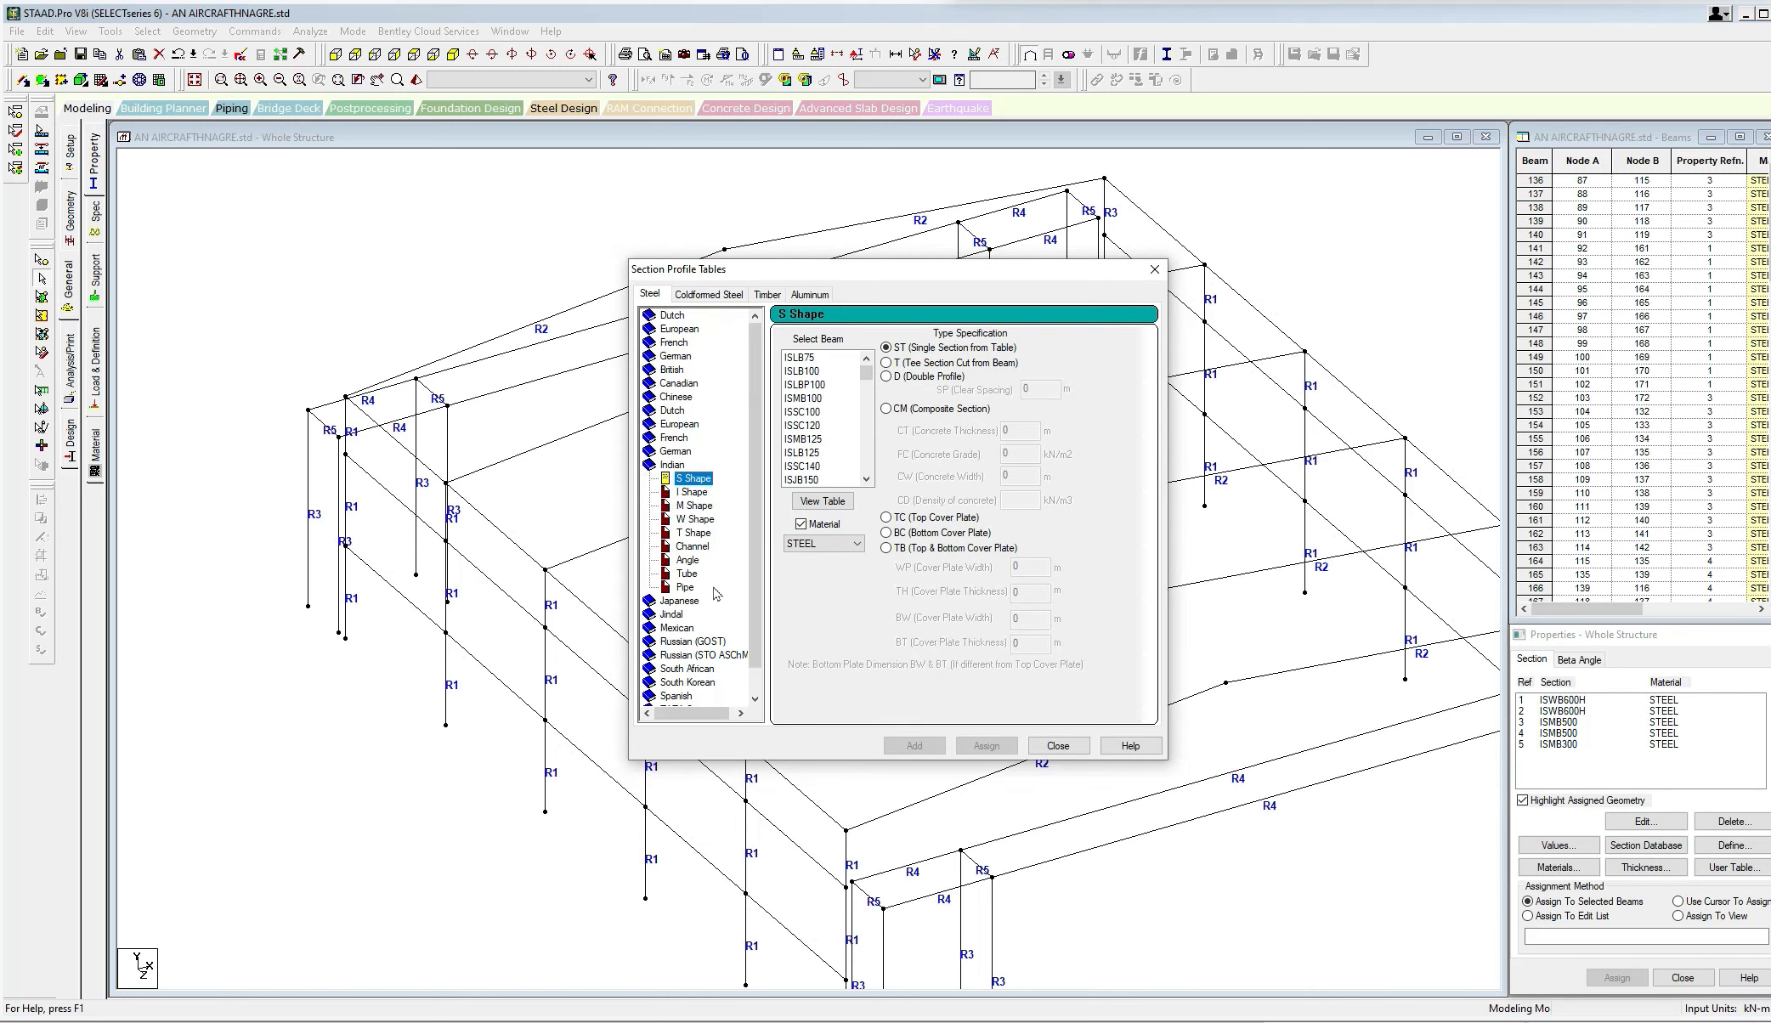
{"action": "left_click", "coordinate": [685, 588]}
{"action": "left_click", "coordinate": [863, 434]}
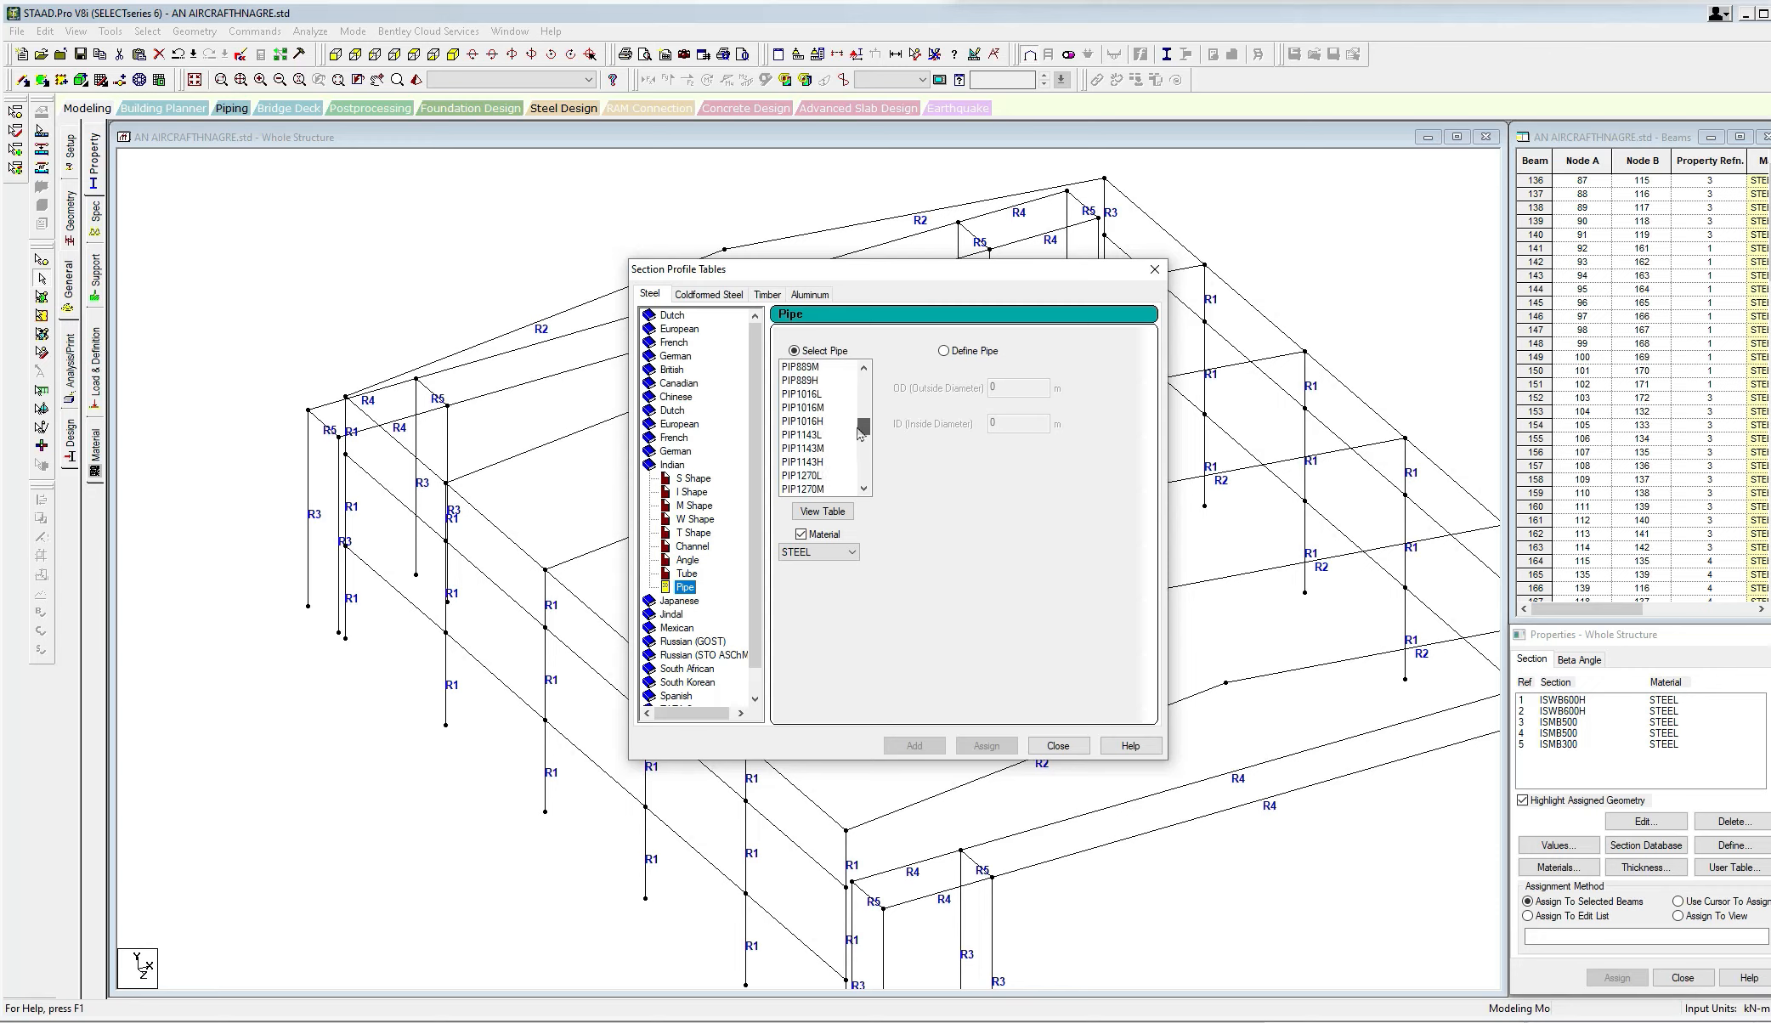
{"action": "left_click", "coordinate": [807, 448]}
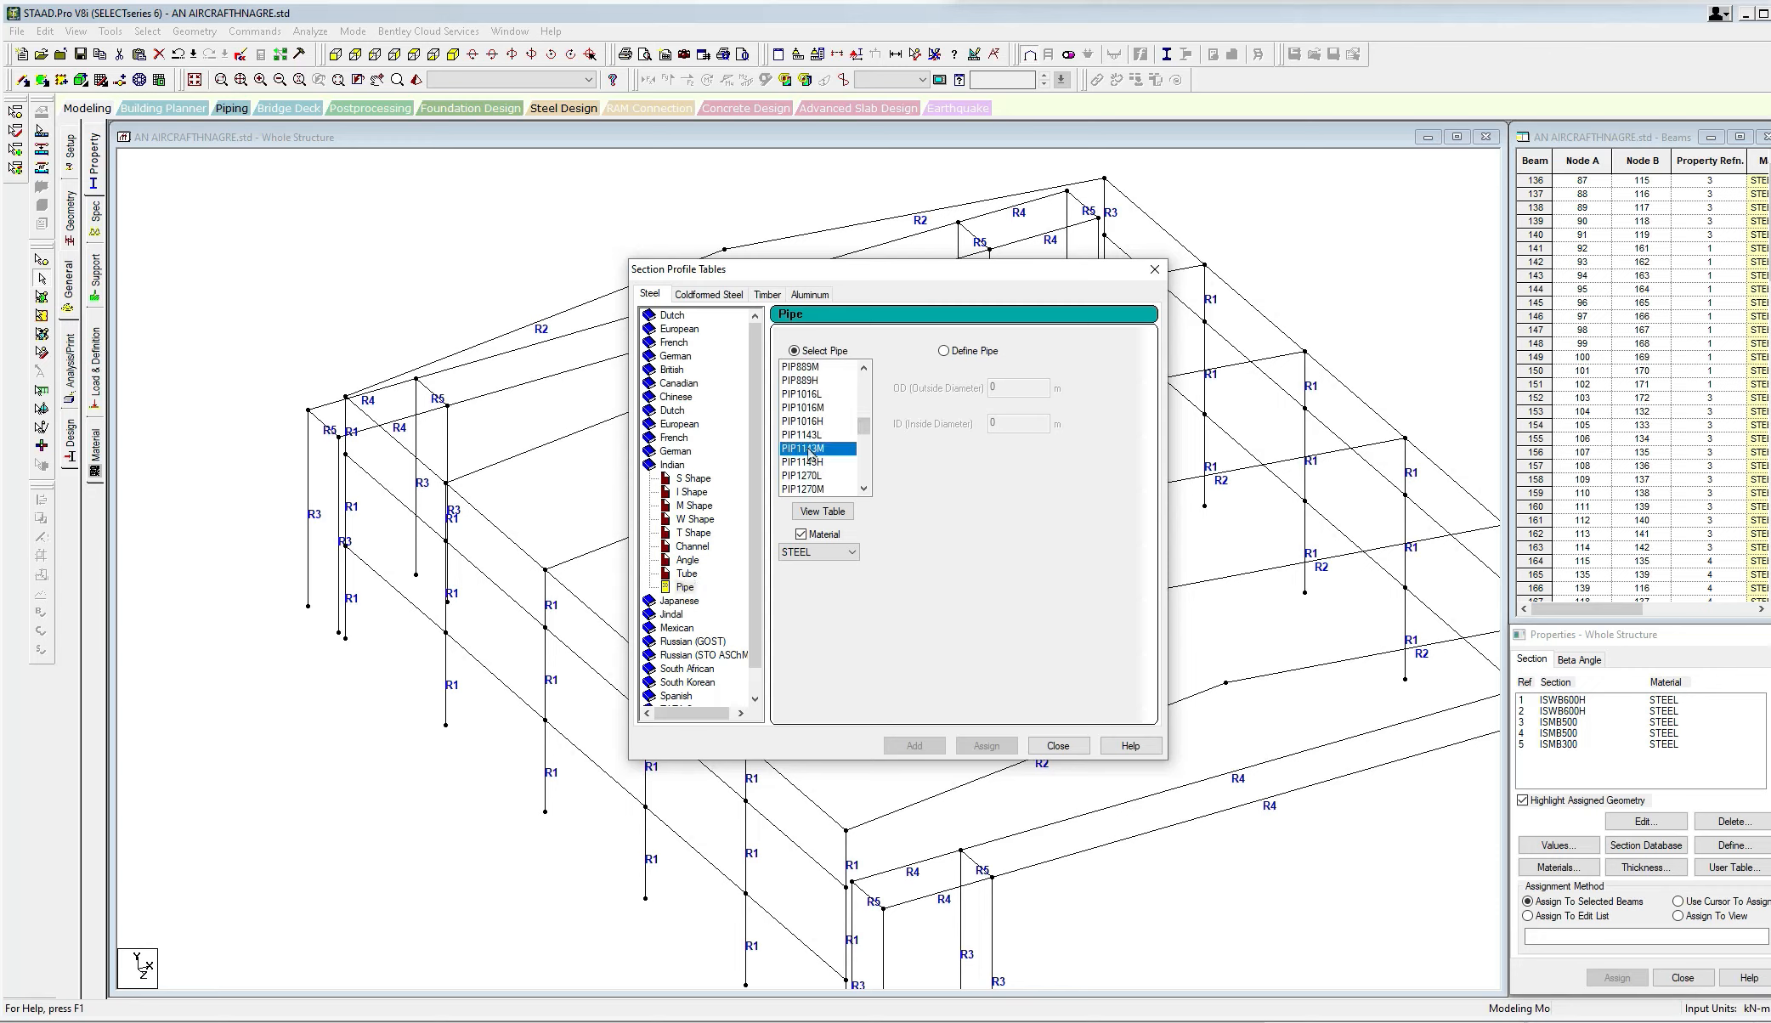
{"action": "left_click", "coordinate": [914, 745]}
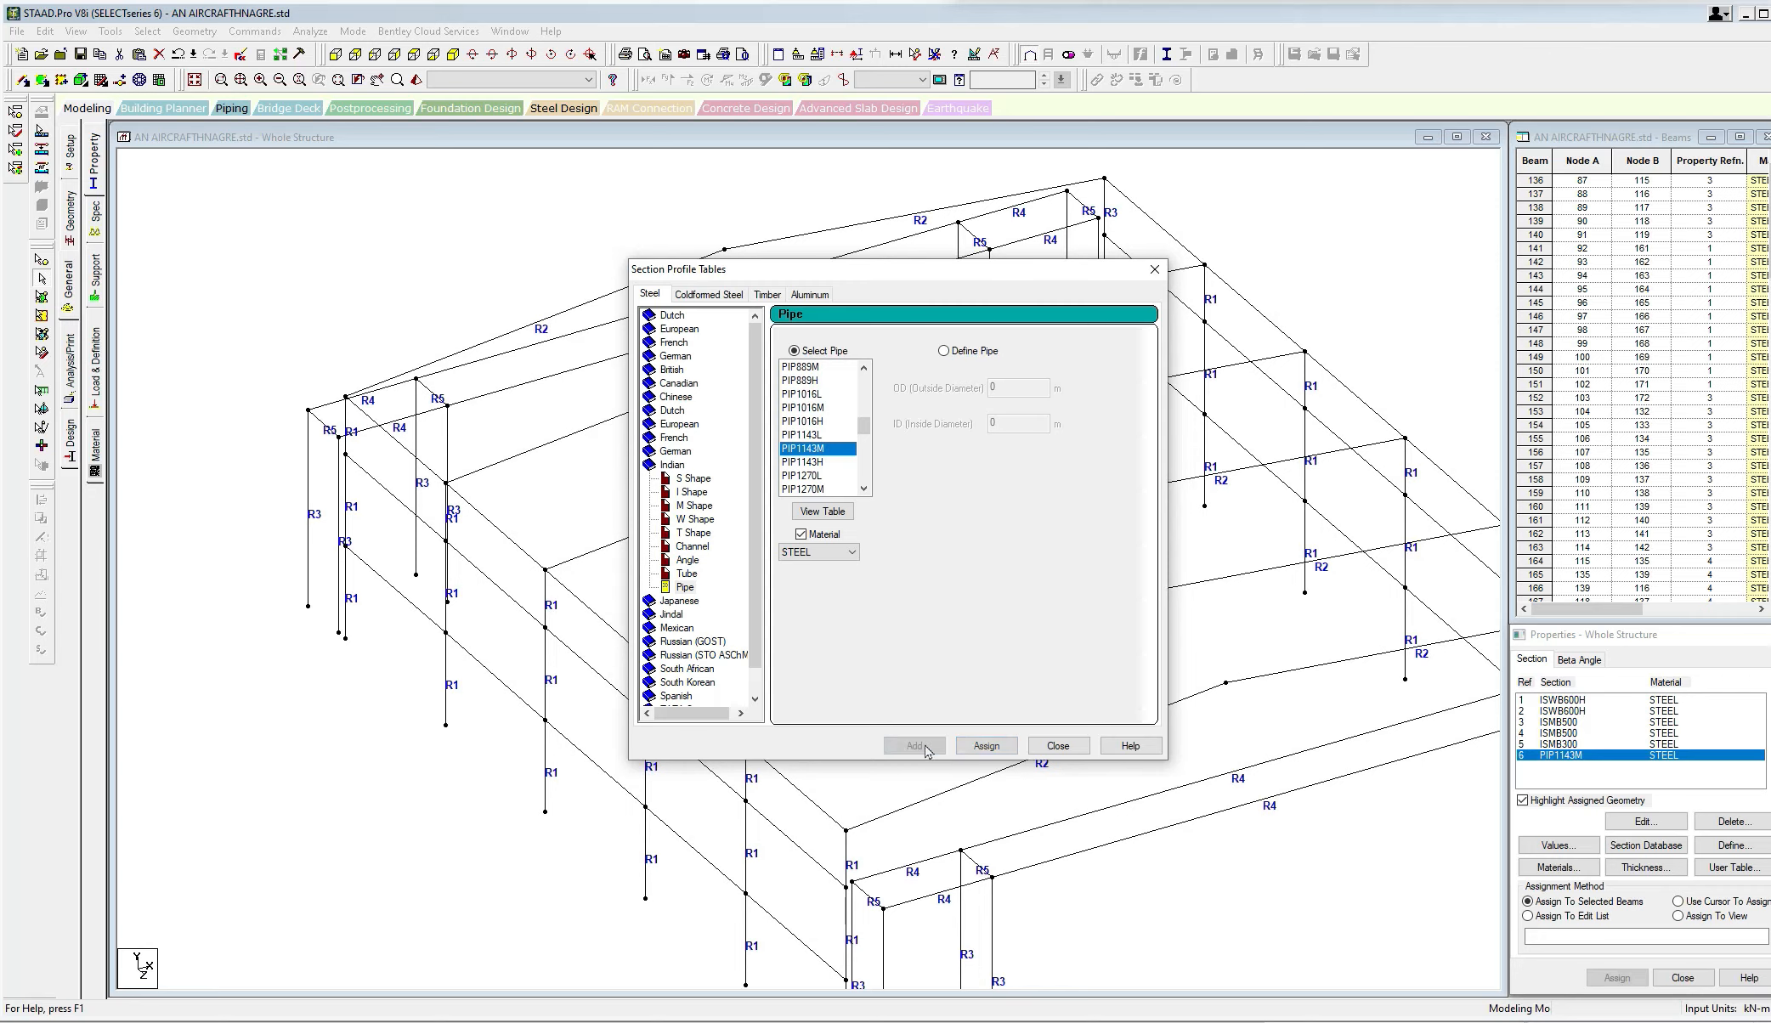
{"action": "left_click", "coordinate": [1058, 745]}
Select all members with a missing property and assign the PIP1143M section to them.
{"action": "left_click", "coordinate": [194, 31]}
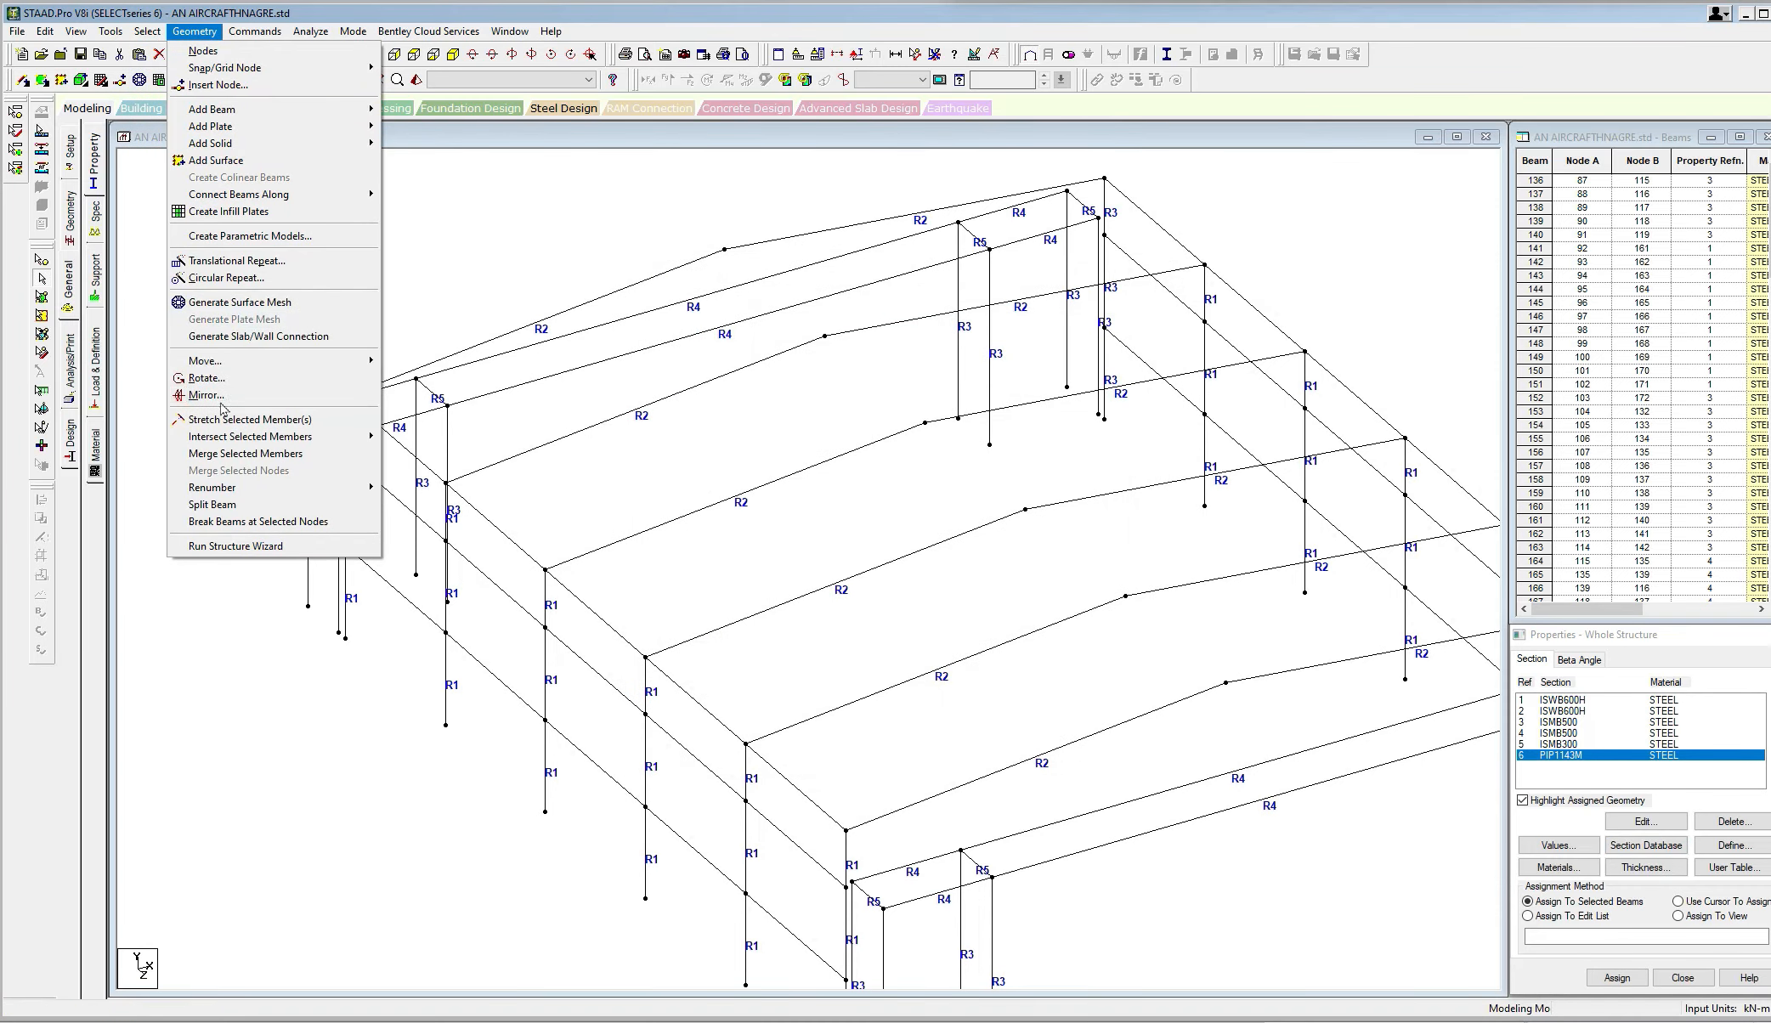
{"action": "mouse_move", "coordinate": [147, 31]}
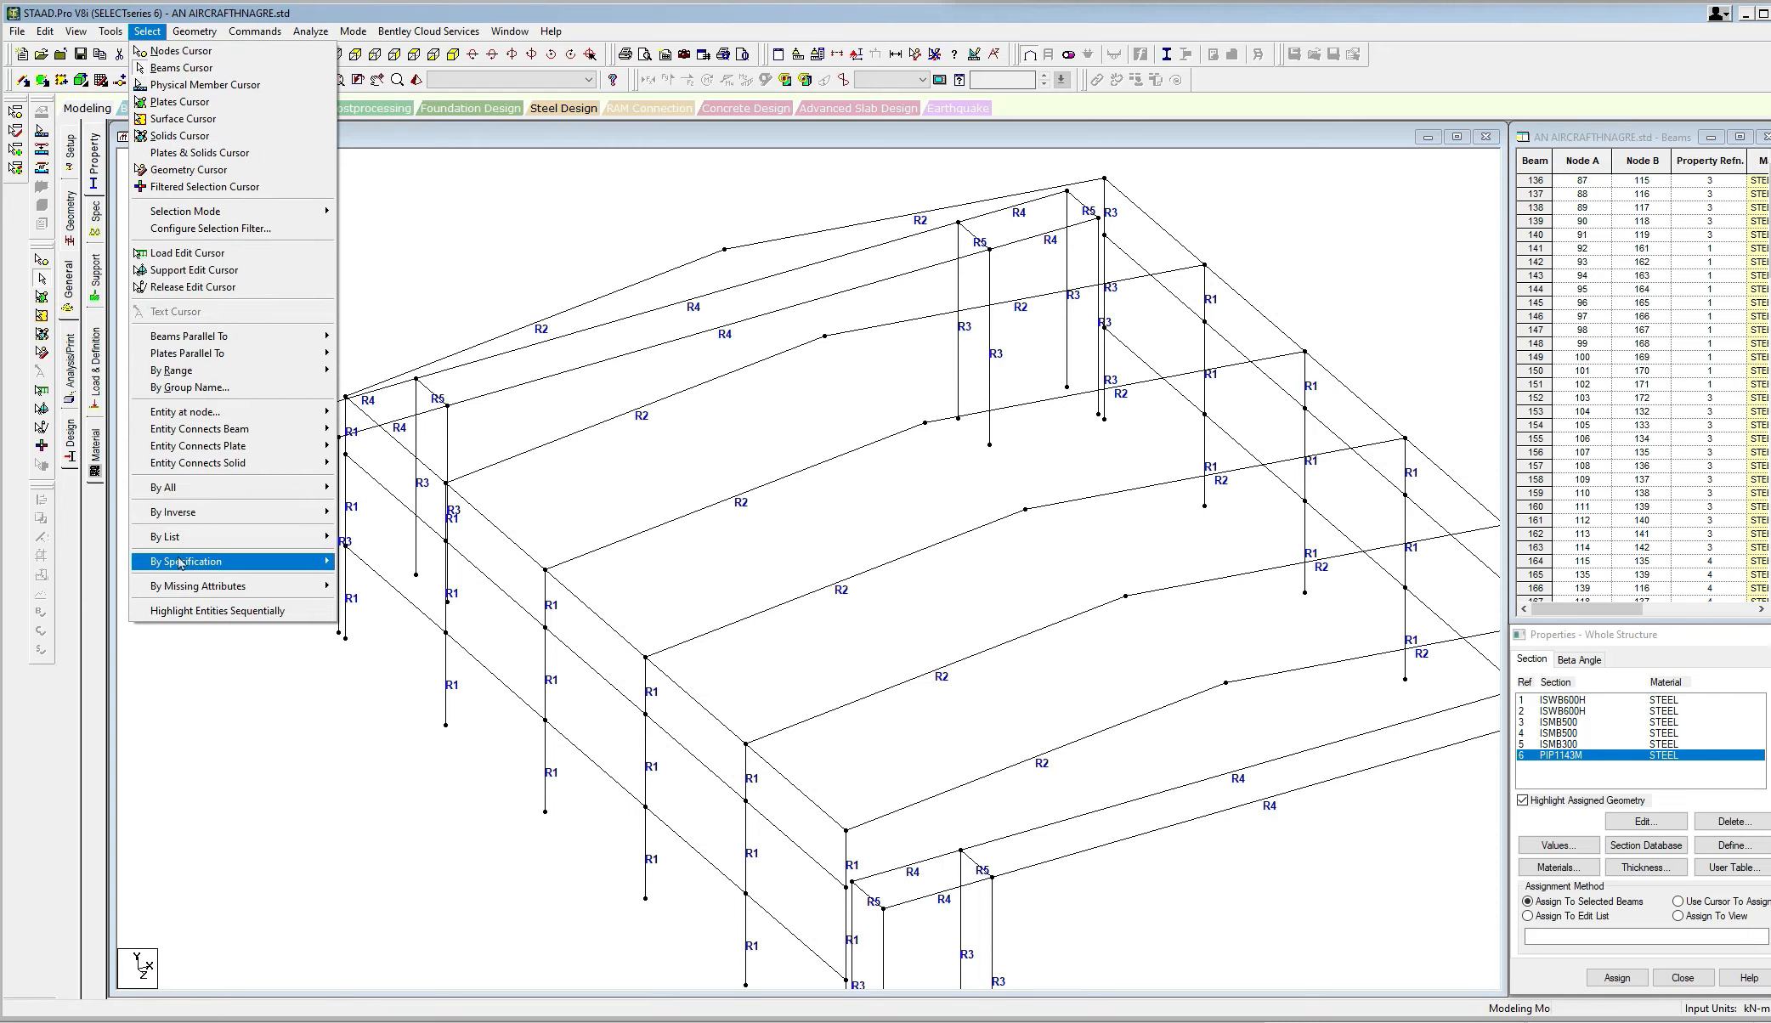
{"action": "mouse_move", "coordinate": [255, 561]}
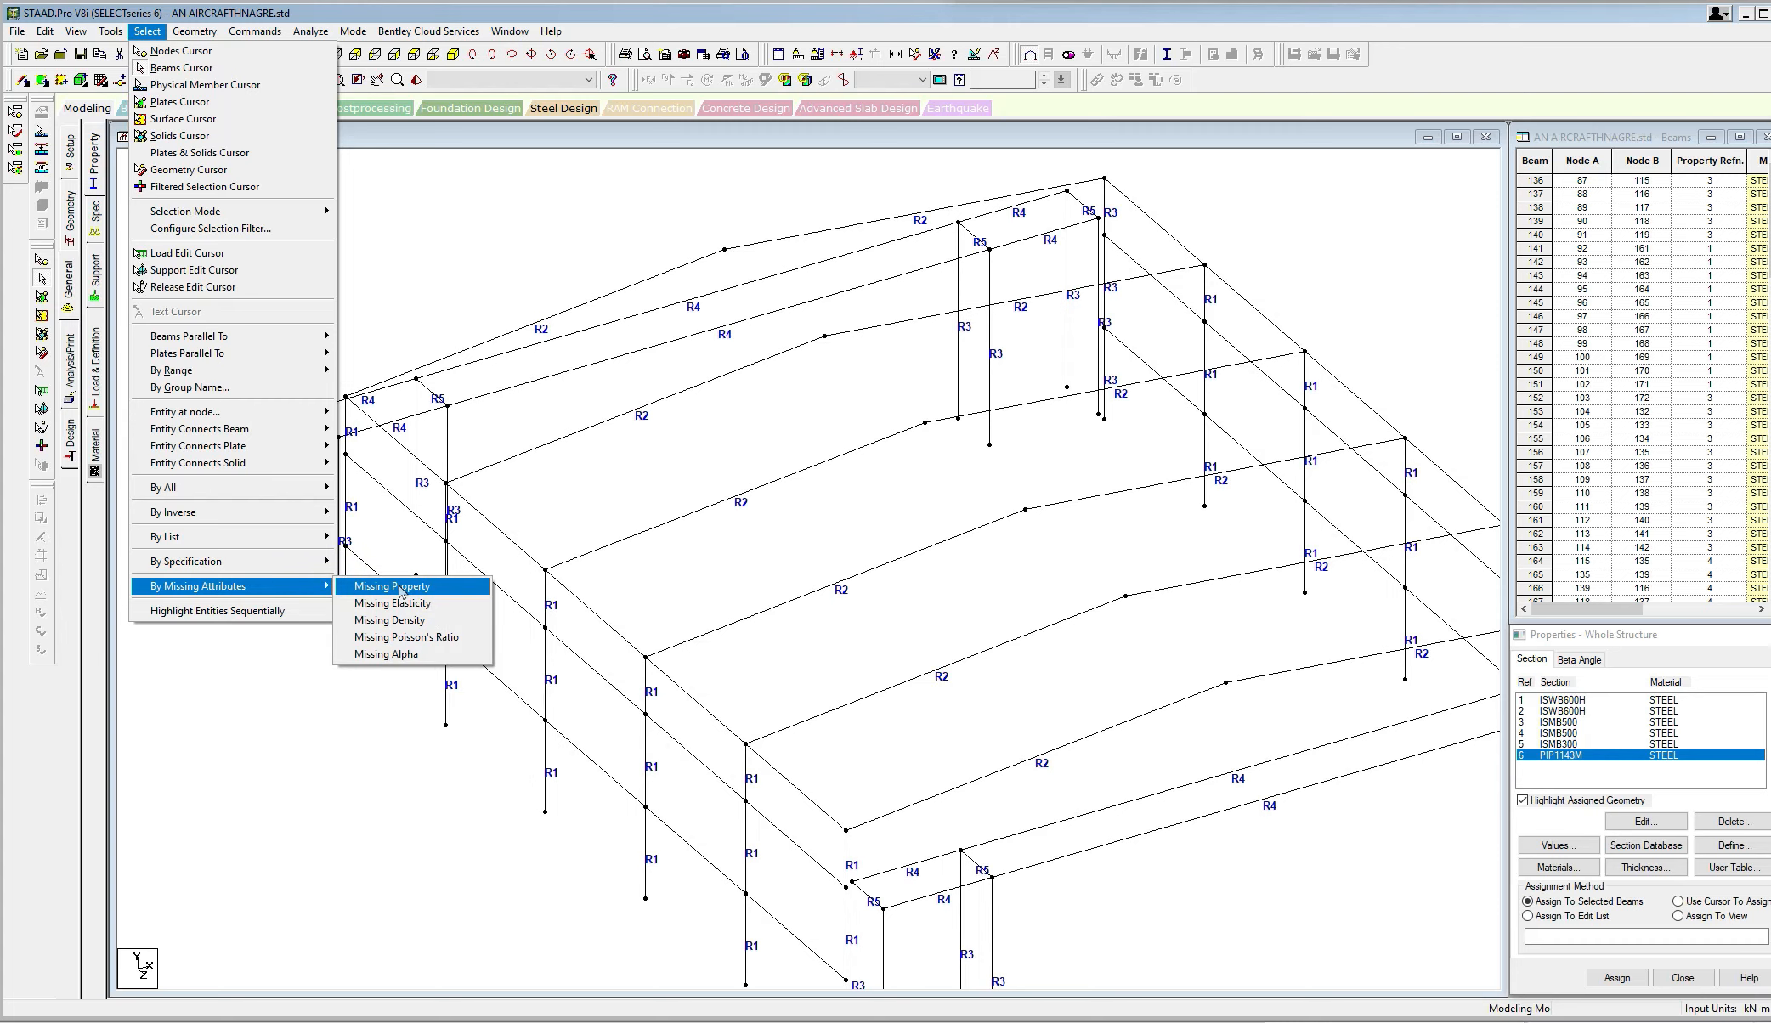
{"action": "left_click", "coordinate": [400, 588]}
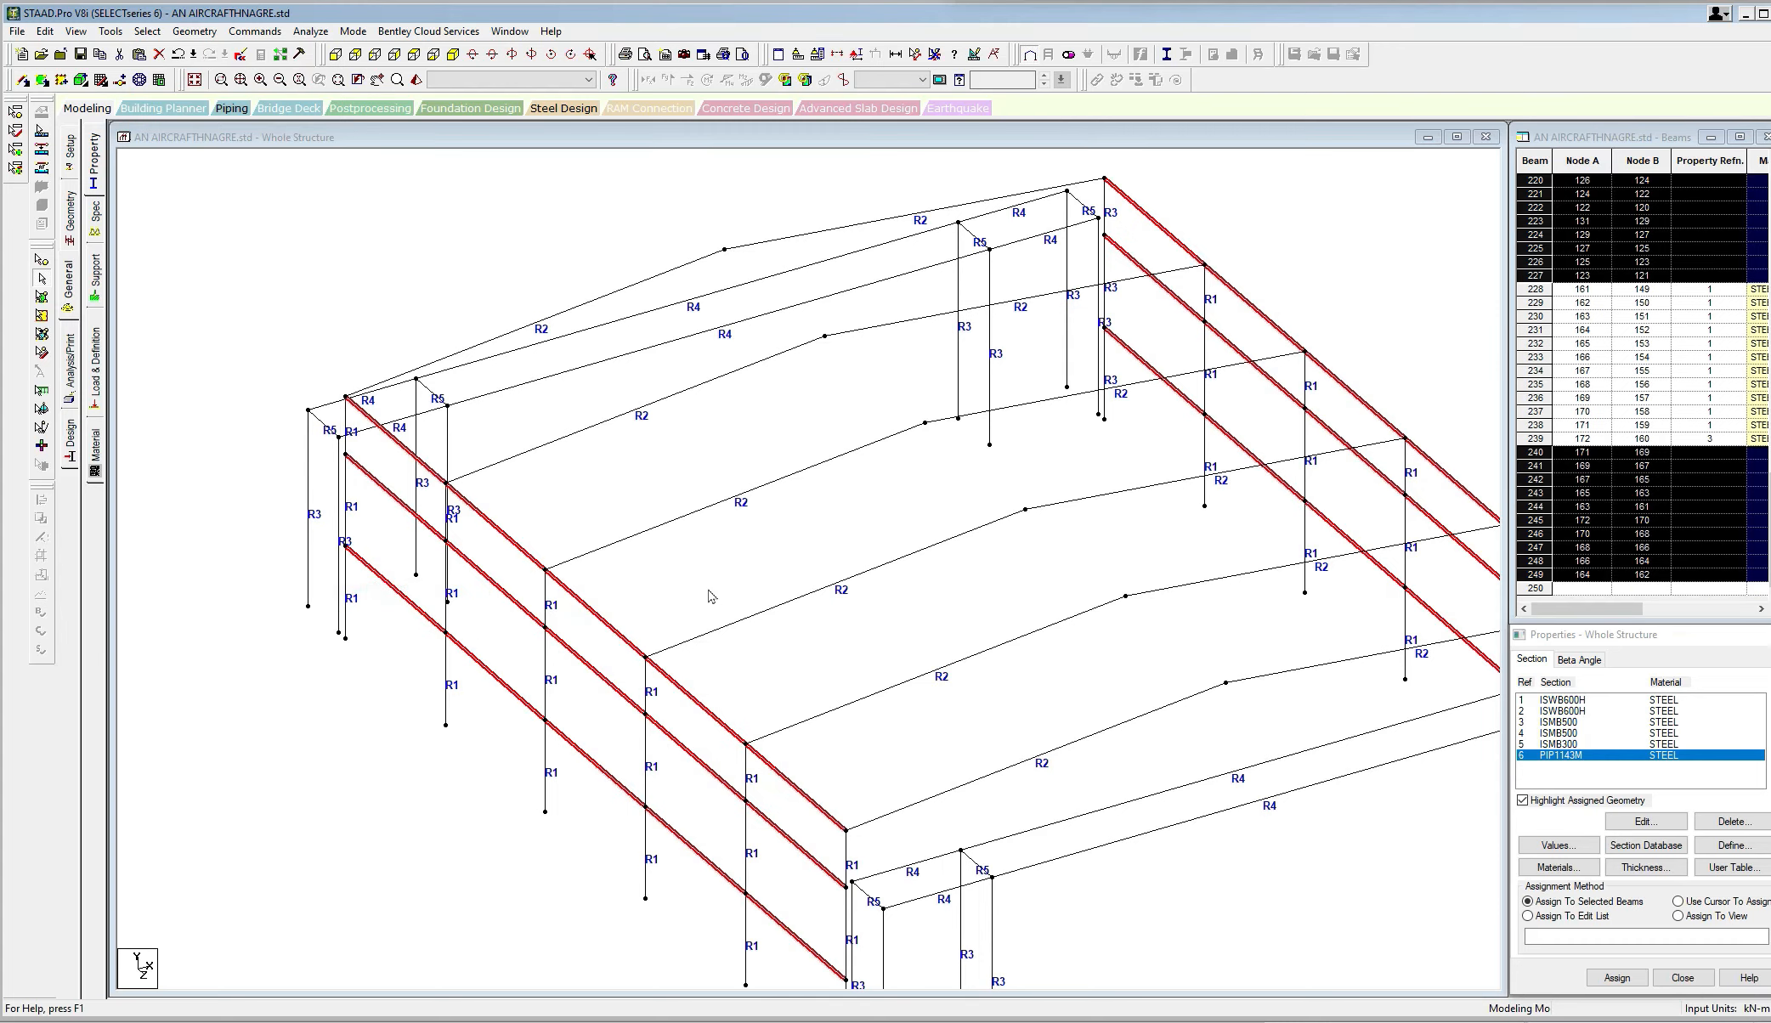
{"action": "left_click", "coordinate": [1617, 977]}
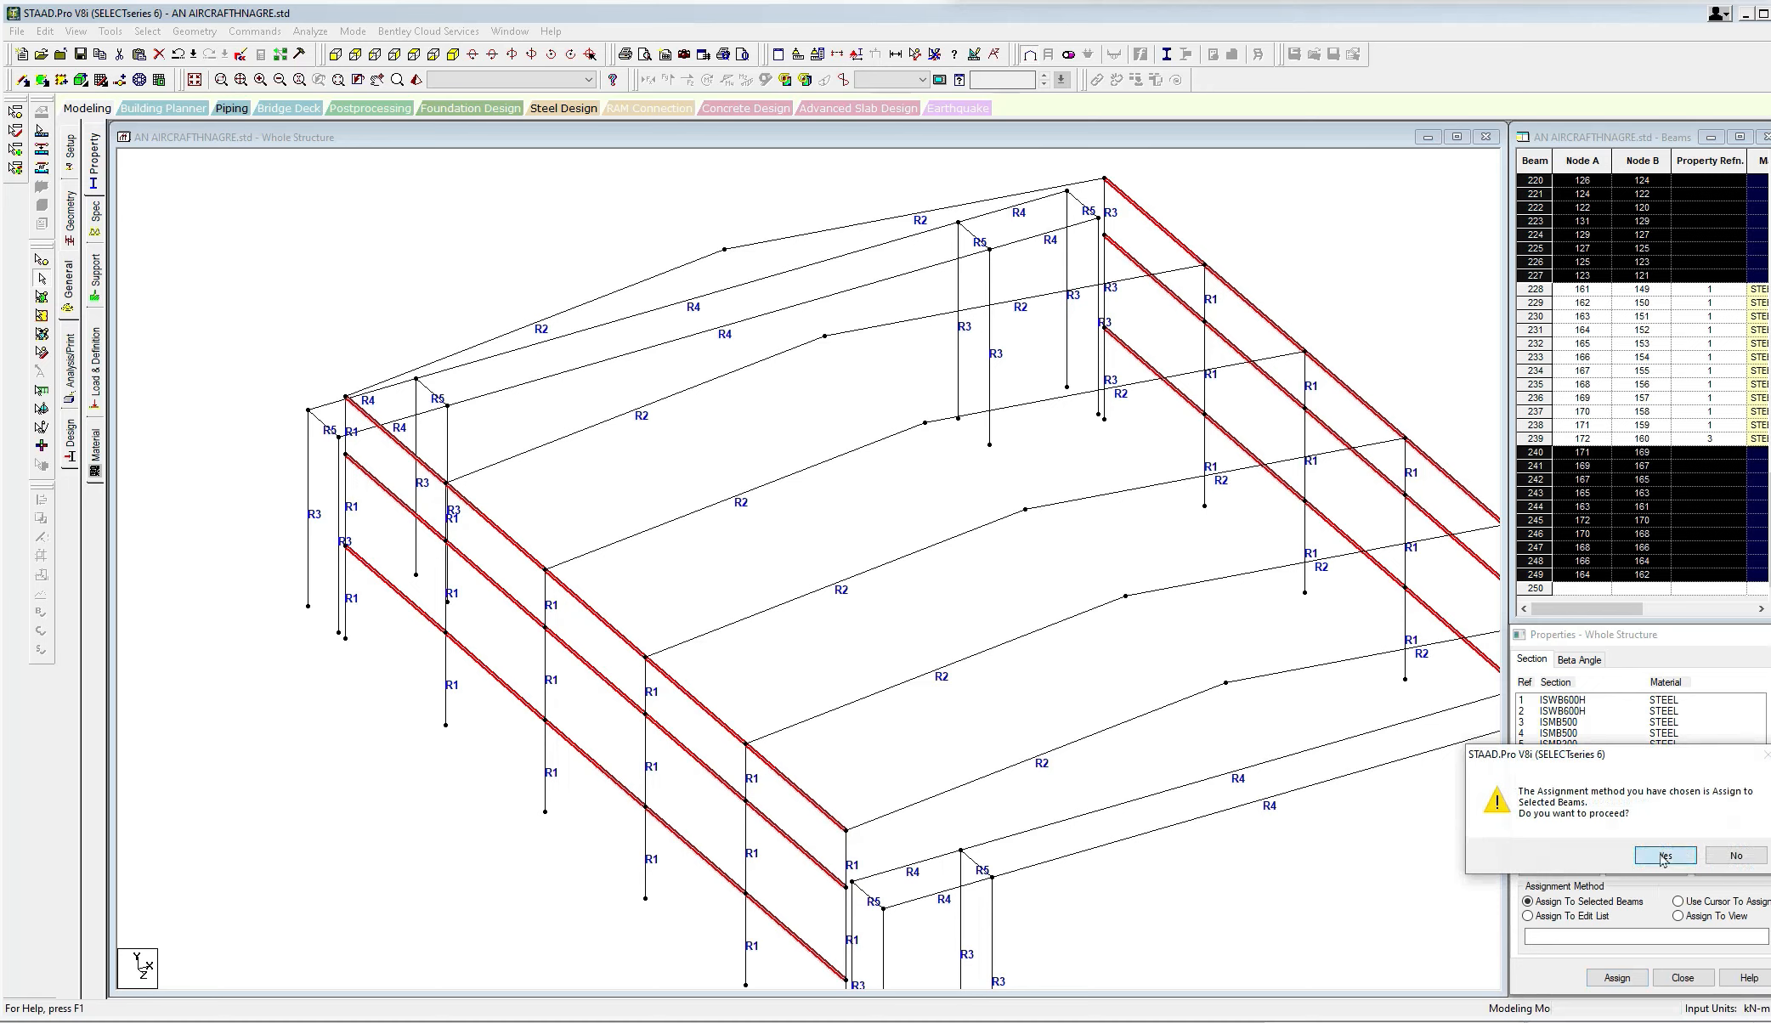
{"action": "left_click", "coordinate": [1661, 860]}
Assign the Truss member specification to the selected longitudinal pipe members on both long sides.
{"action": "middle_click_drag", "start_coordinate": [1028, 578], "coordinate": [981, 589]}
{"action": "scroll", "coordinate": [953, 581], "scroll_direction": "down", "scroll_amount": 1}
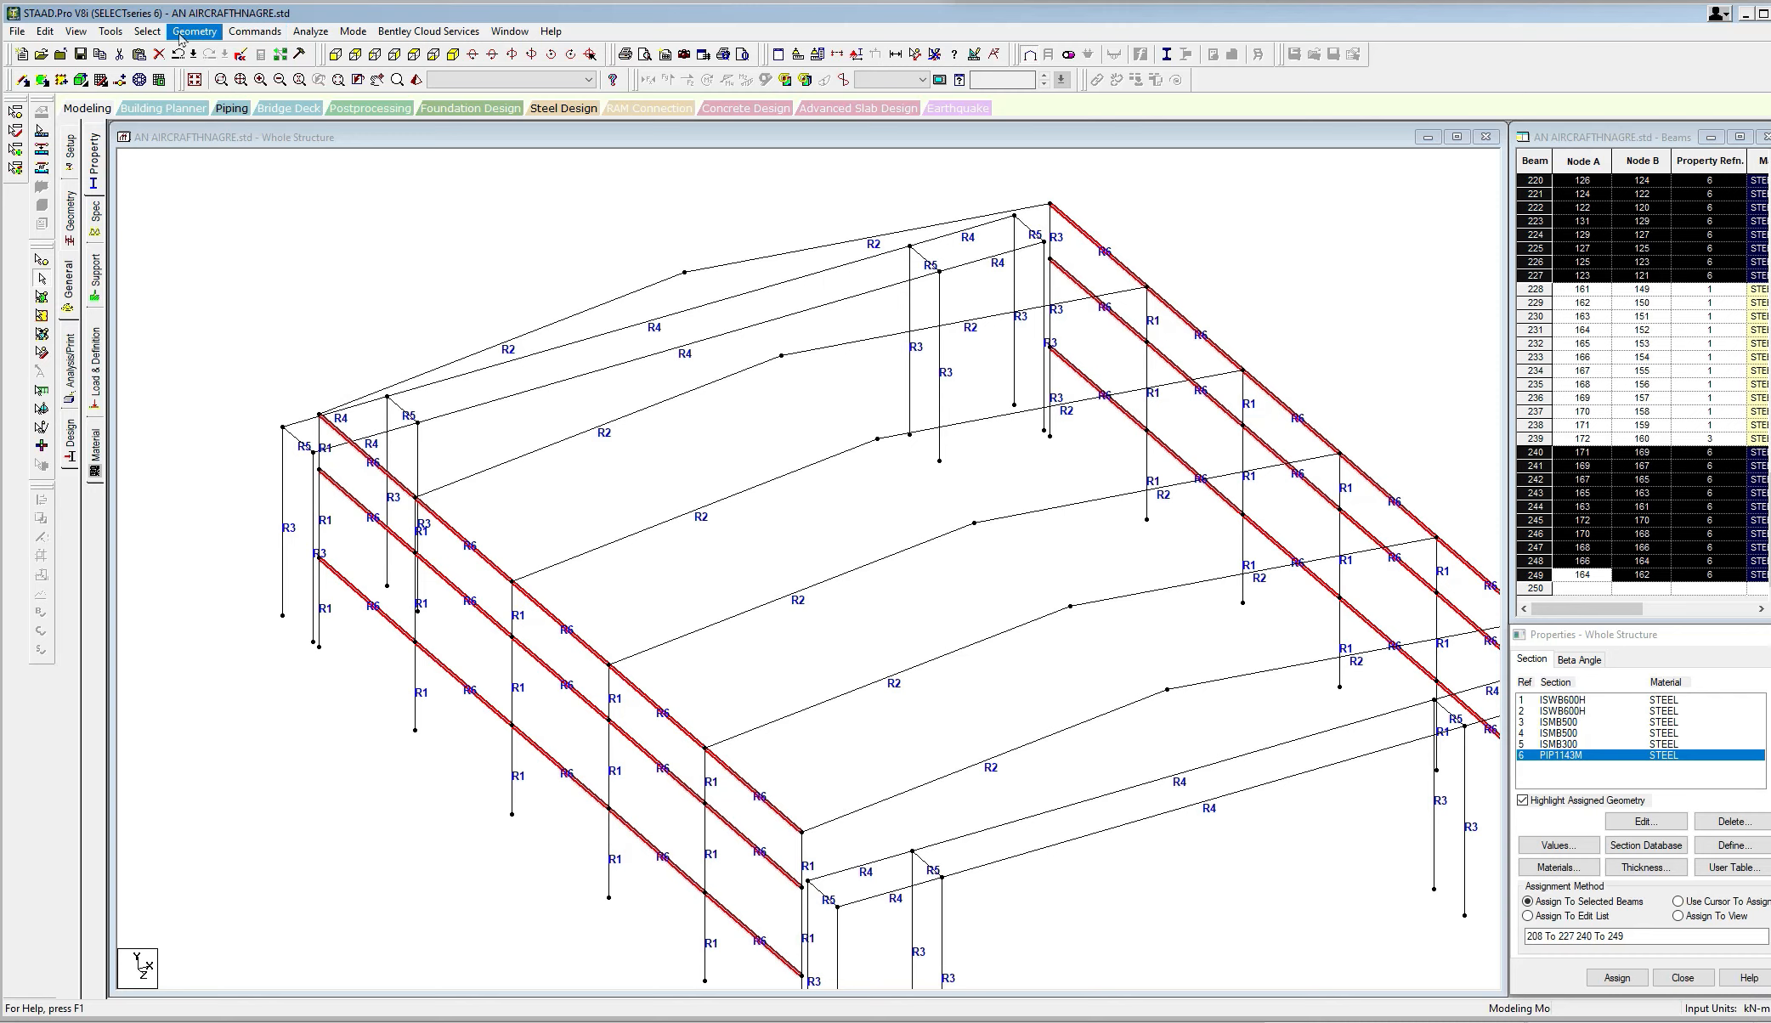
{"action": "left_click", "coordinate": [254, 32]}
{"action": "mouse_move", "coordinate": [292, 186]}
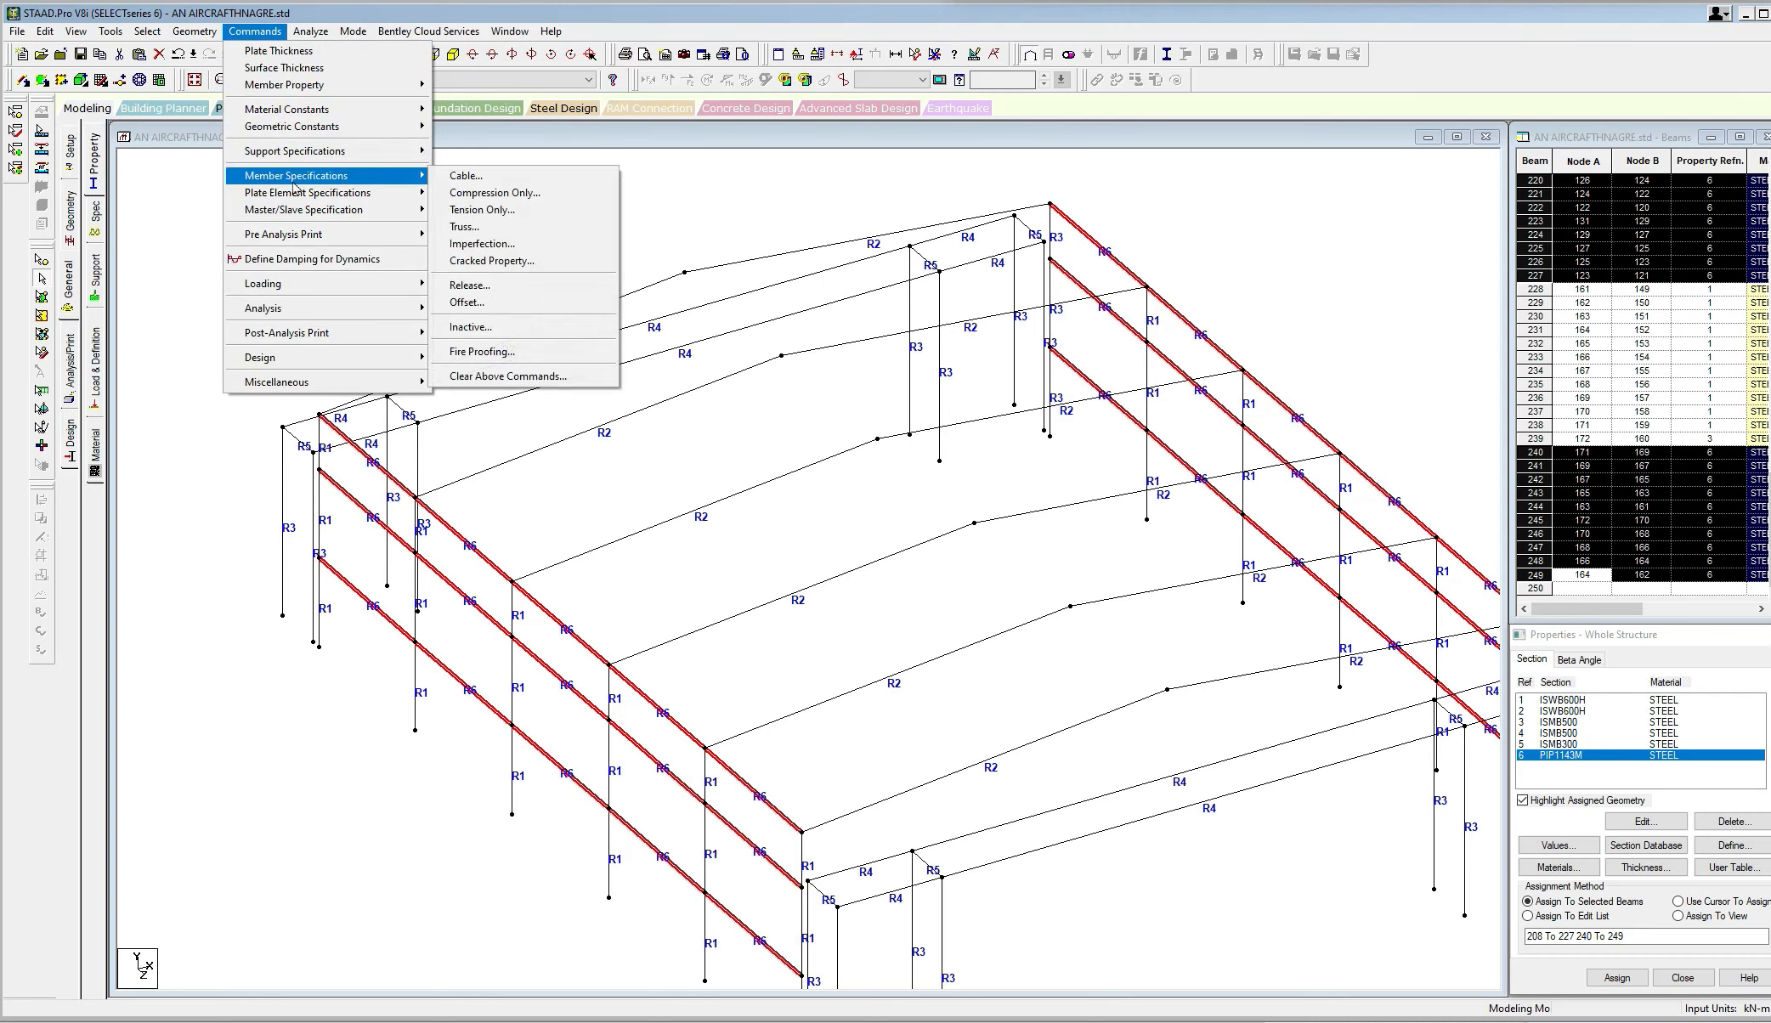
{"action": "left_click", "coordinate": [466, 227]}
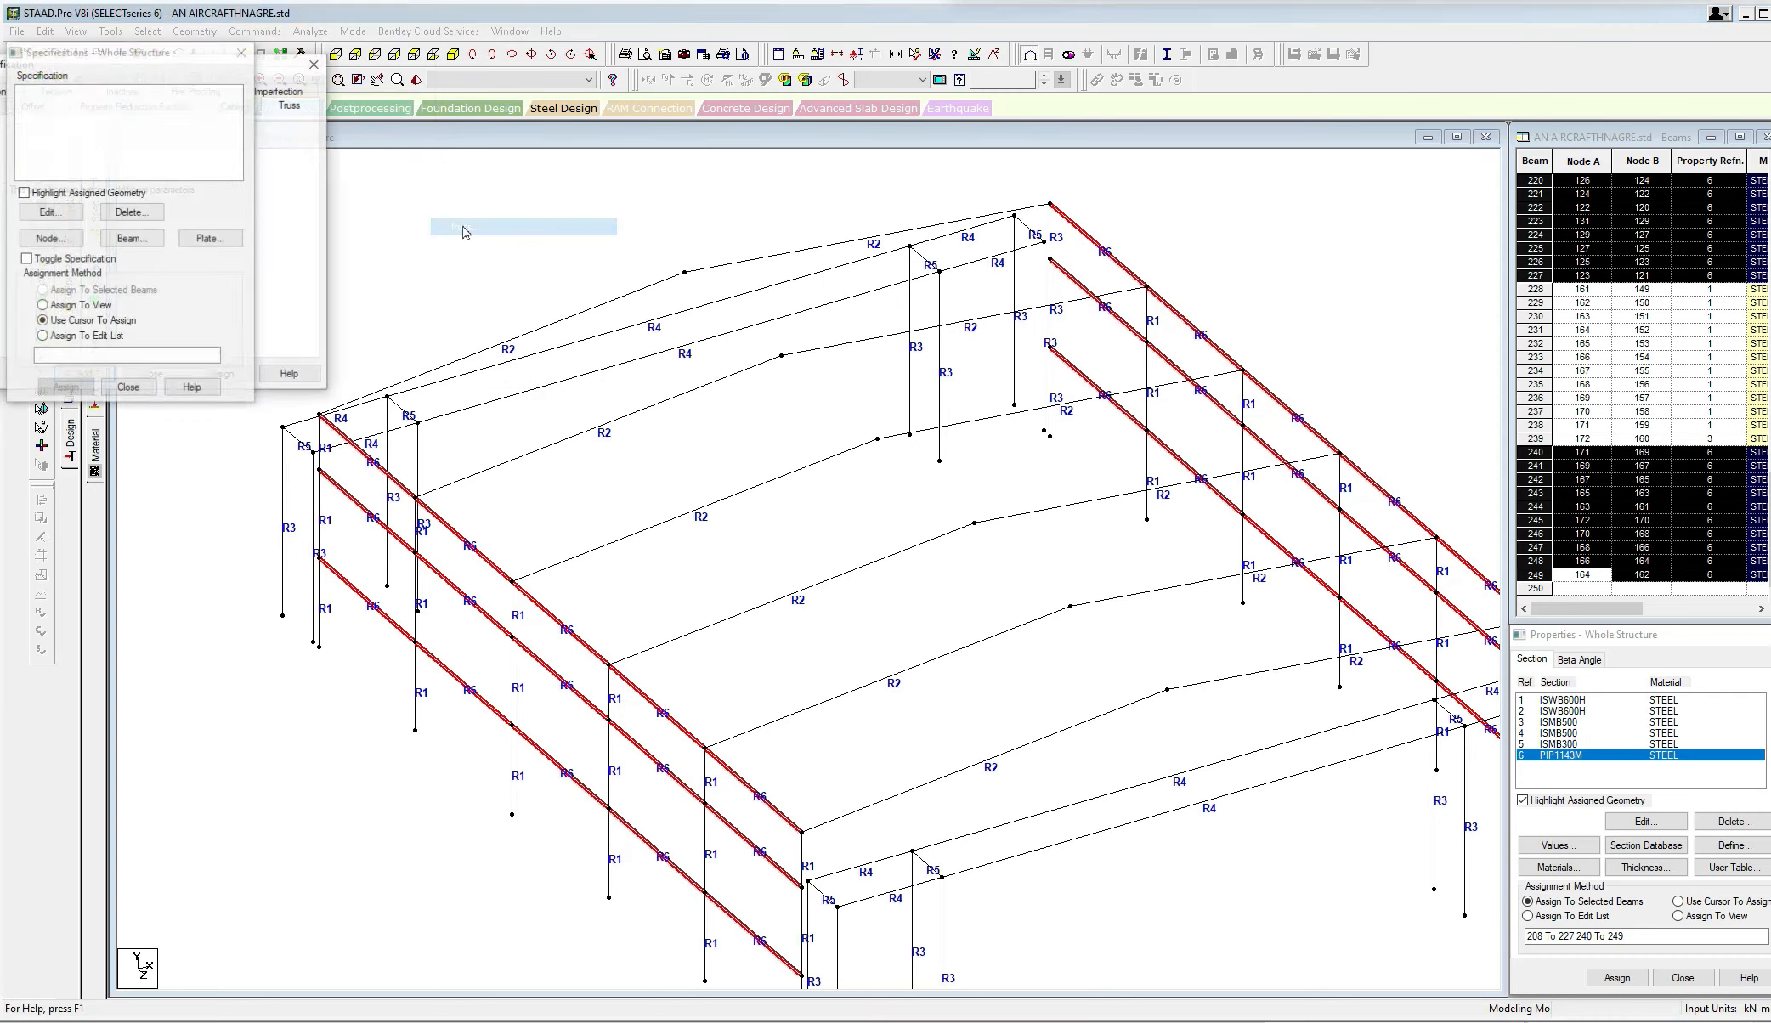
{"action": "left_click", "coordinate": [220, 374]}
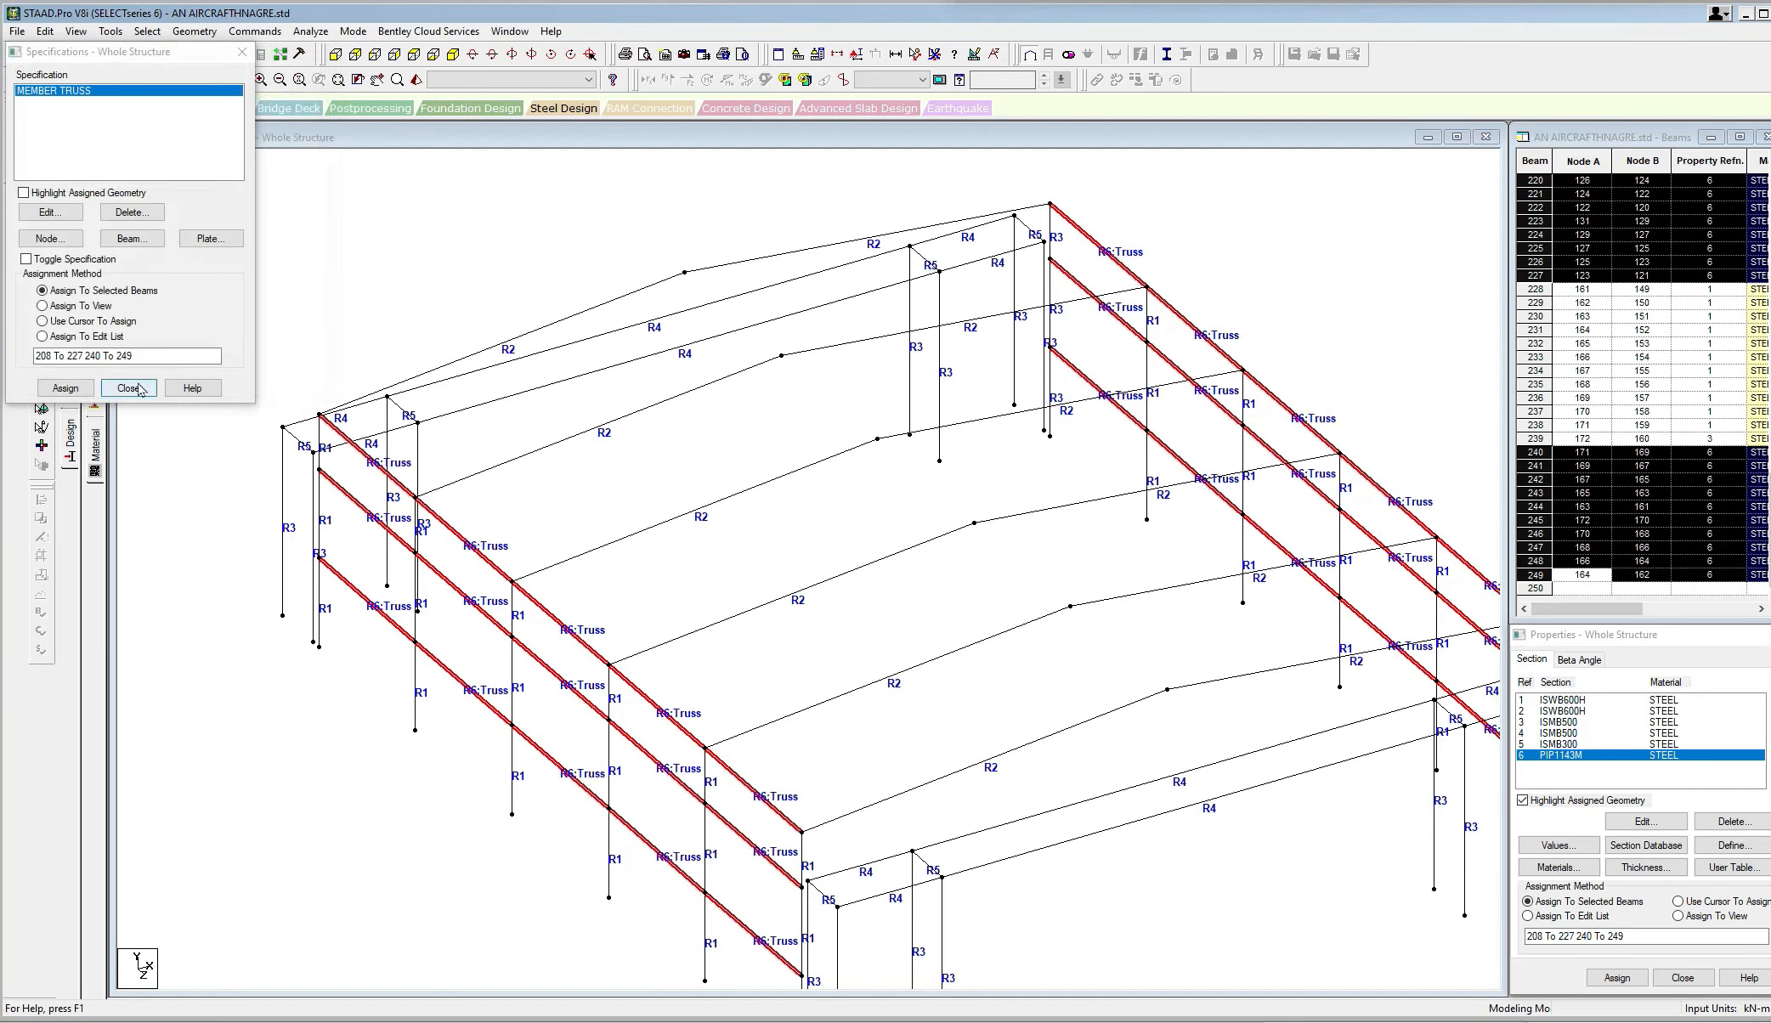
Close the member specification dialog and look over the section references assigned across the whole hangar frame.
{"action": "left_click", "coordinate": [128, 388]}
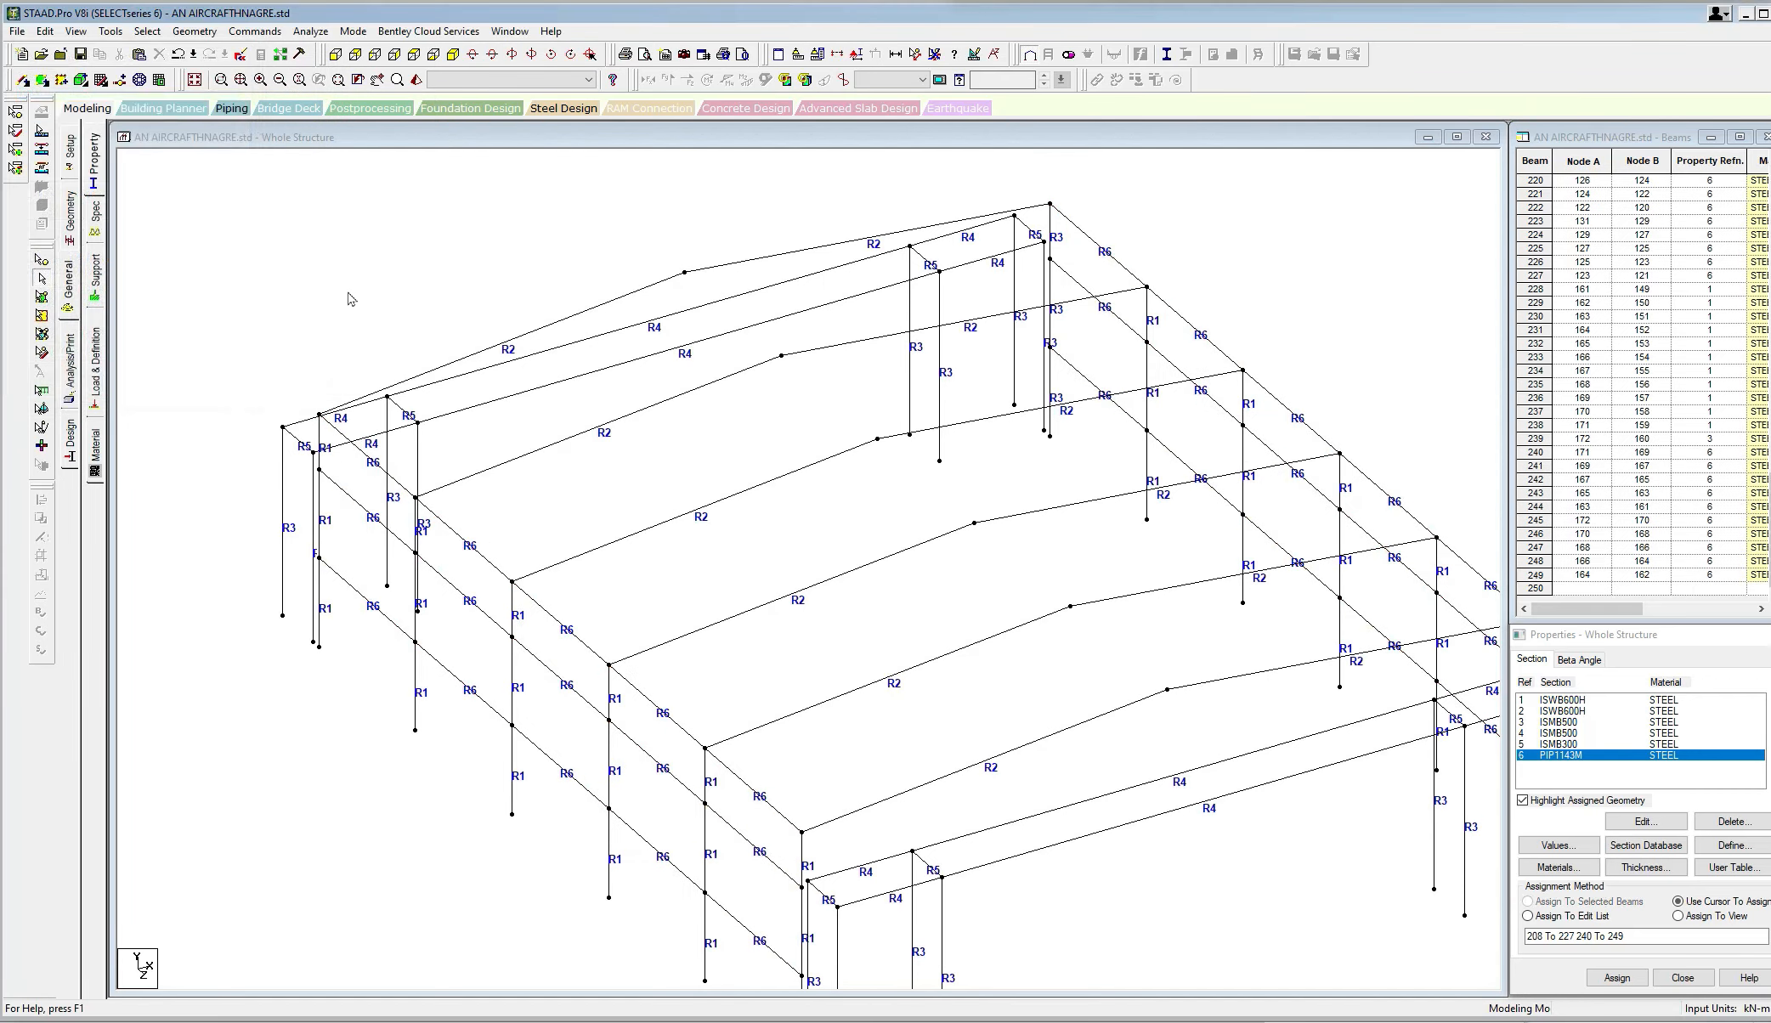
{"action": "scroll", "coordinate": [352, 299], "scroll_direction": "up", "scroll_amount": 1}
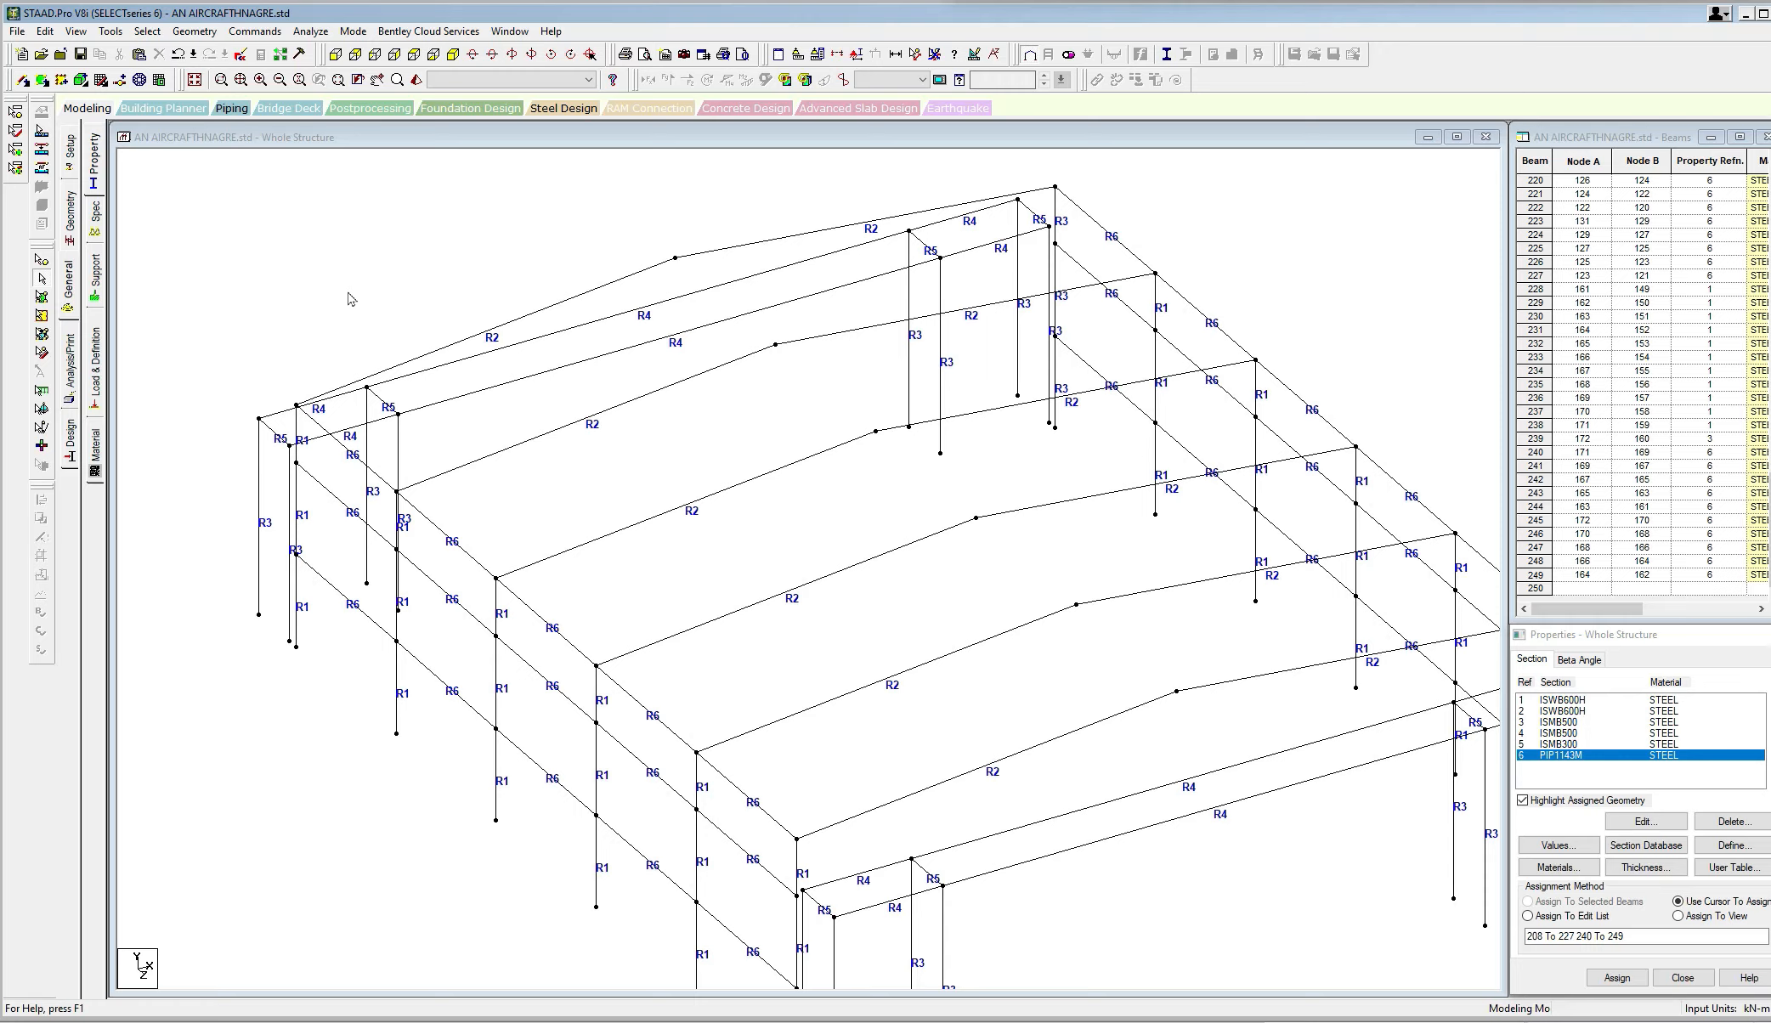
{"action": "middle_click_drag", "start_coordinate": [421, 440], "coordinate": [421, 425]}
{"action": "scroll", "coordinate": [423, 427], "scroll_direction": "down", "scroll_amount": 2}
{"action": "middle_click_drag", "start_coordinate": [553, 521], "coordinate": [526, 516]}
{"action": "scroll", "coordinate": [526, 515], "scroll_direction": "up", "scroll_amount": 1}
{"action": "scroll", "coordinate": [527, 520], "scroll_direction": "up", "scroll_amount": 1}
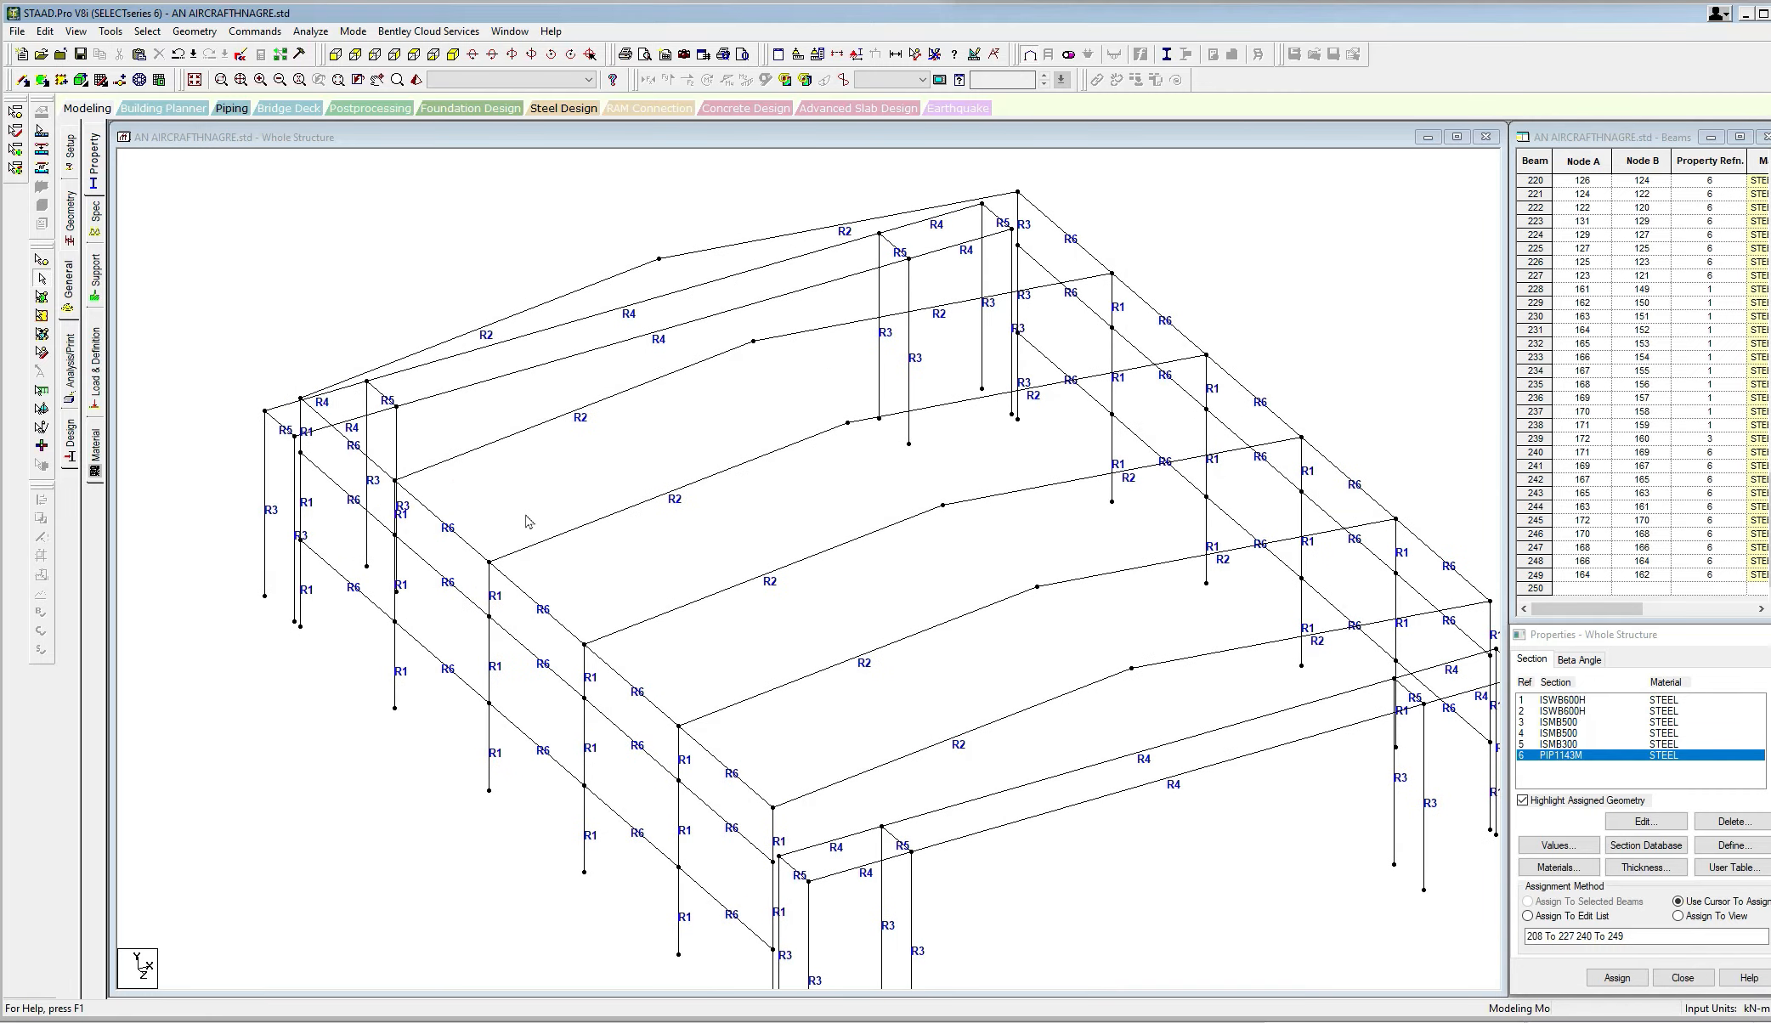
{"action": "scroll", "coordinate": [668, 559], "scroll_direction": "down", "scroll_amount": 2}
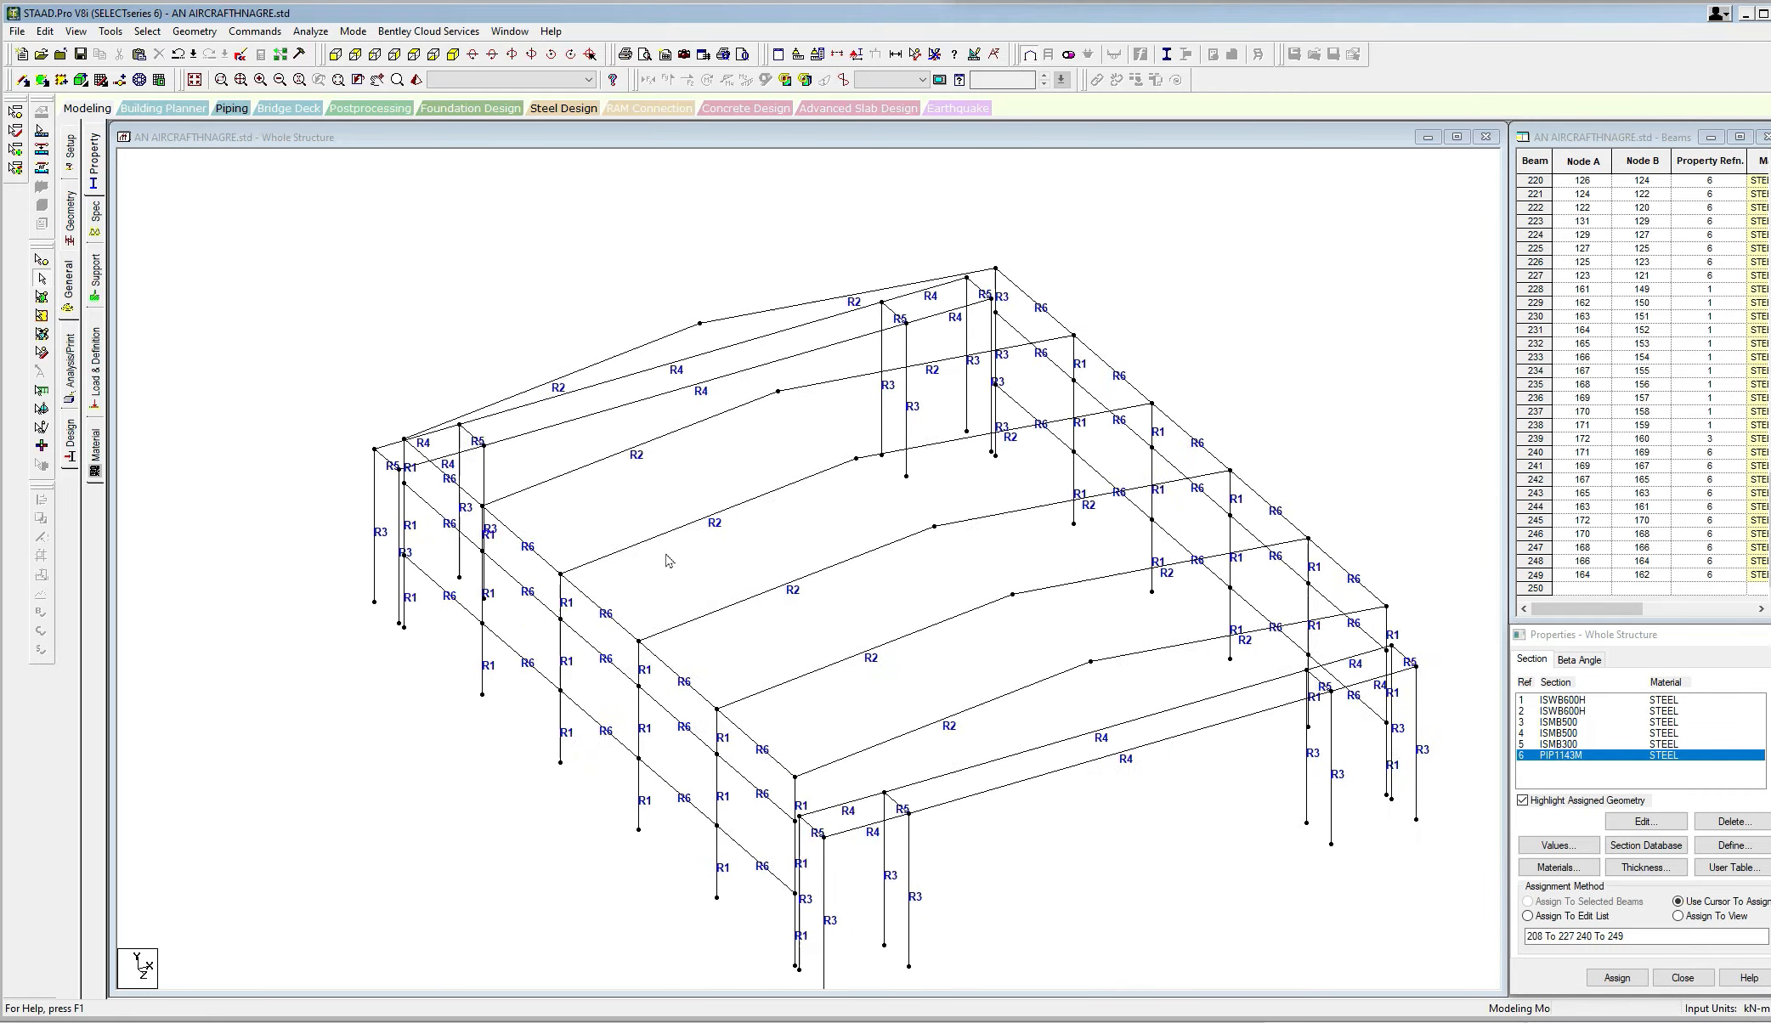
Choose Support 2 for assignment and isolate all columns parallel to the Y axis in the front view.
{"action": "left_click", "coordinate": [99, 287]}
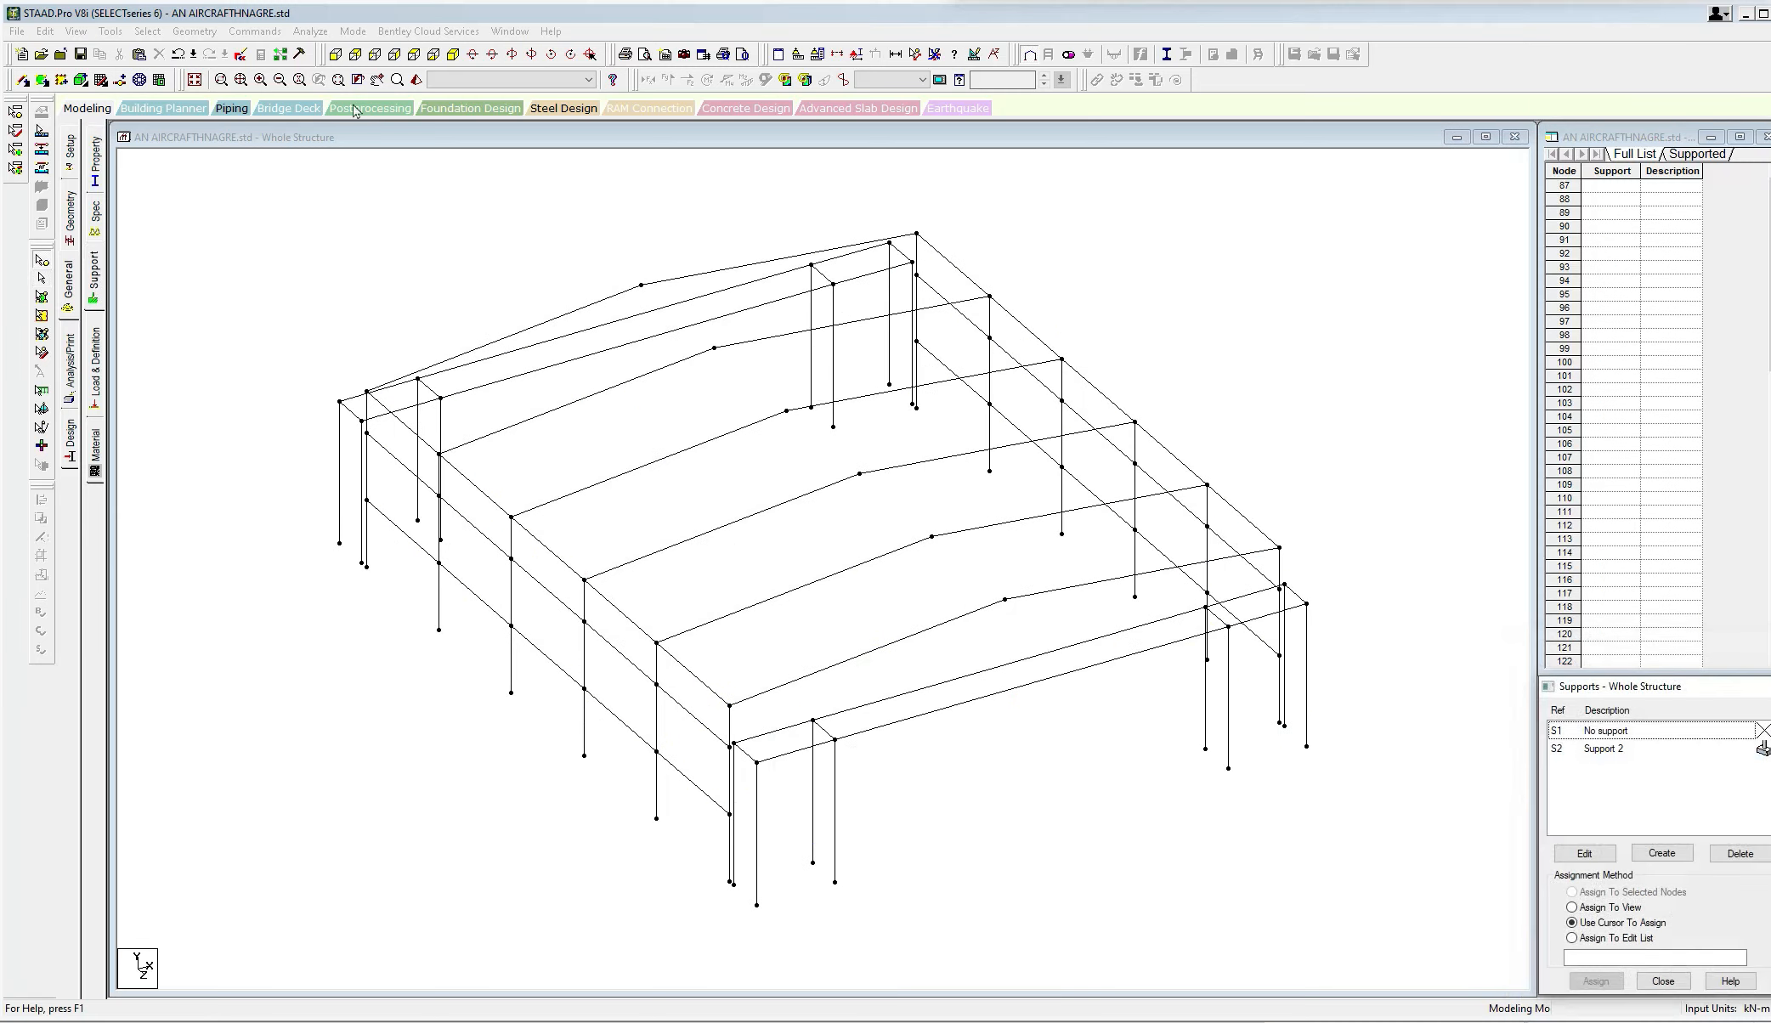
{"action": "left_click", "coordinate": [335, 55]}
{"action": "left_click", "coordinate": [1552, 749]}
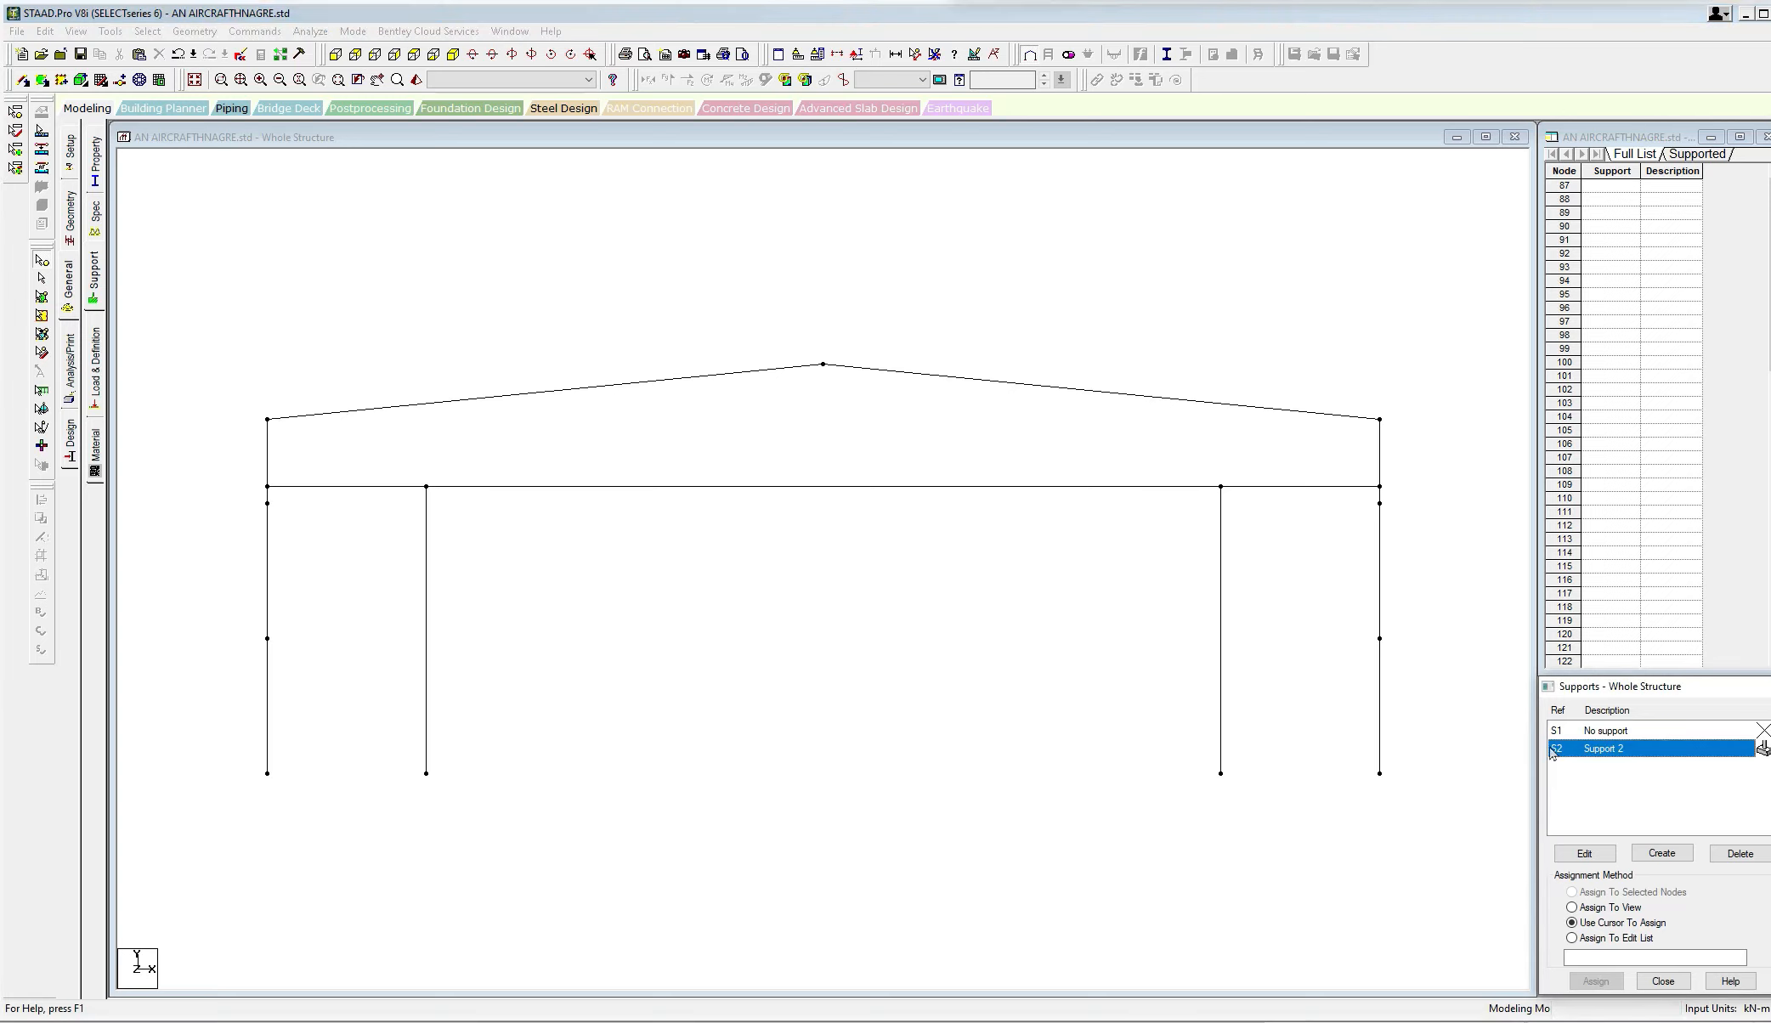
{"action": "left_click_drag", "start_coordinate": [229, 751], "coordinate": [1432, 848]}
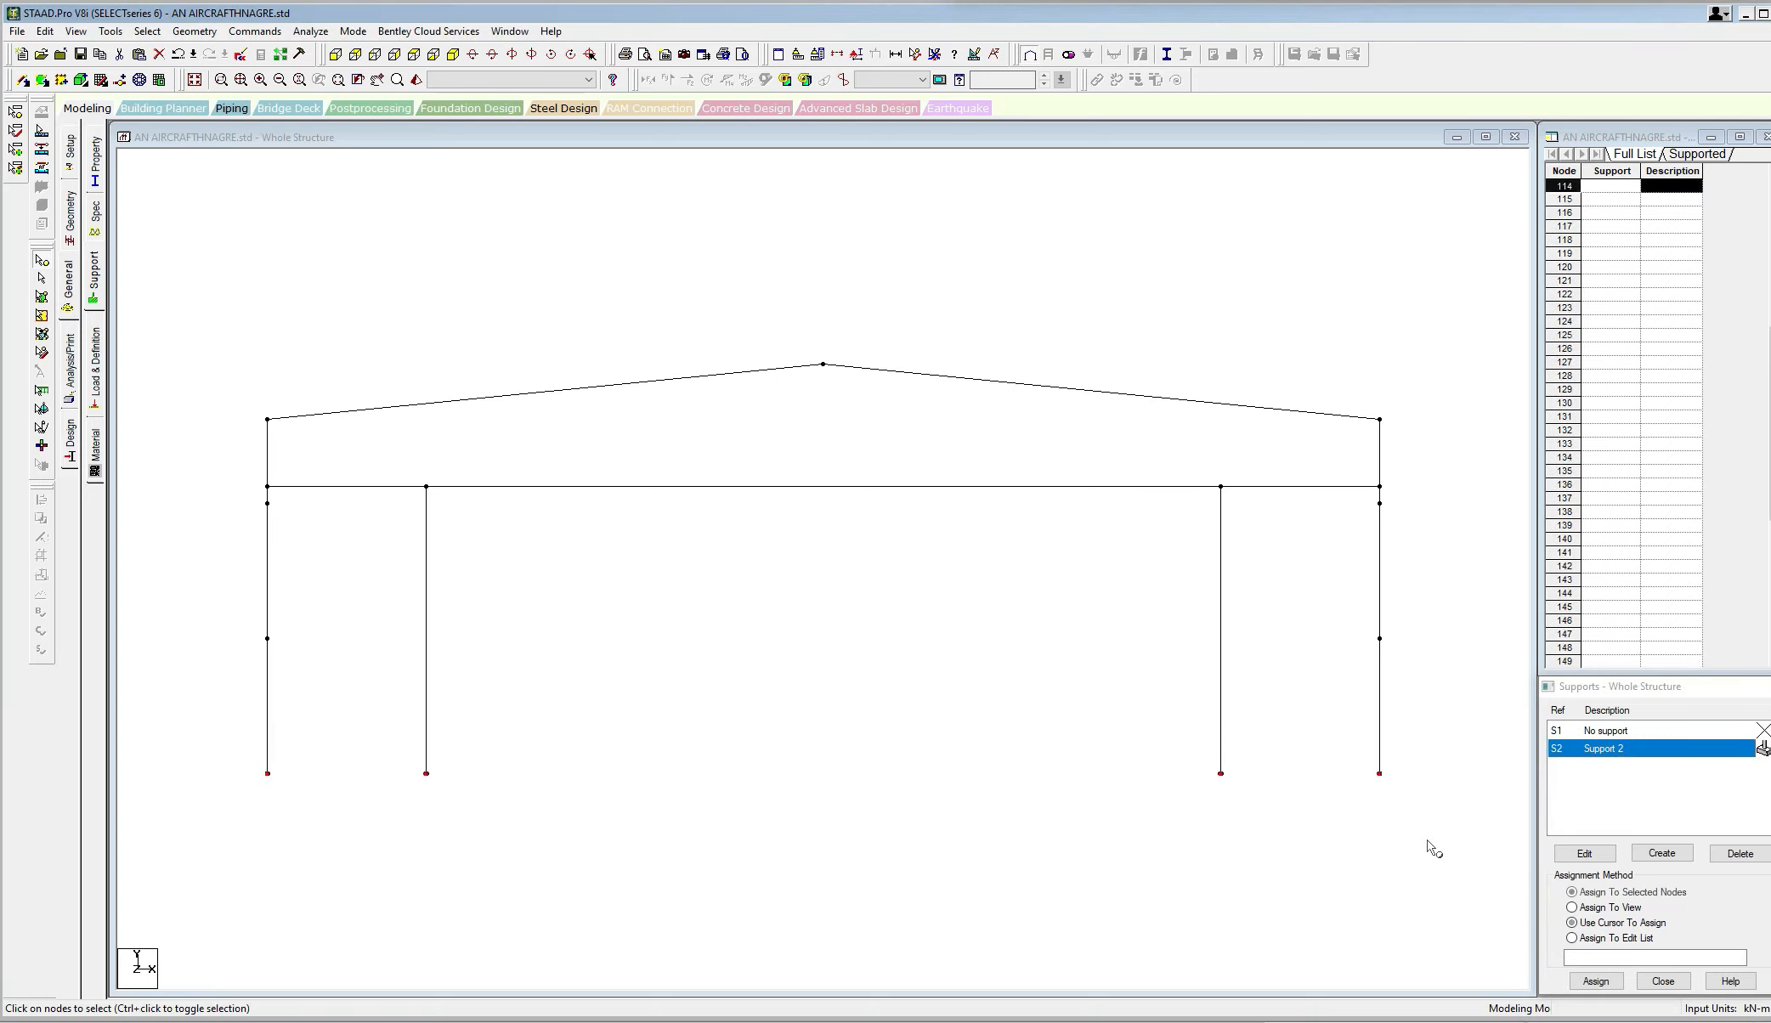
{"action": "left_click", "coordinate": [780, 557]}
{"action": "left_click", "coordinate": [147, 31]}
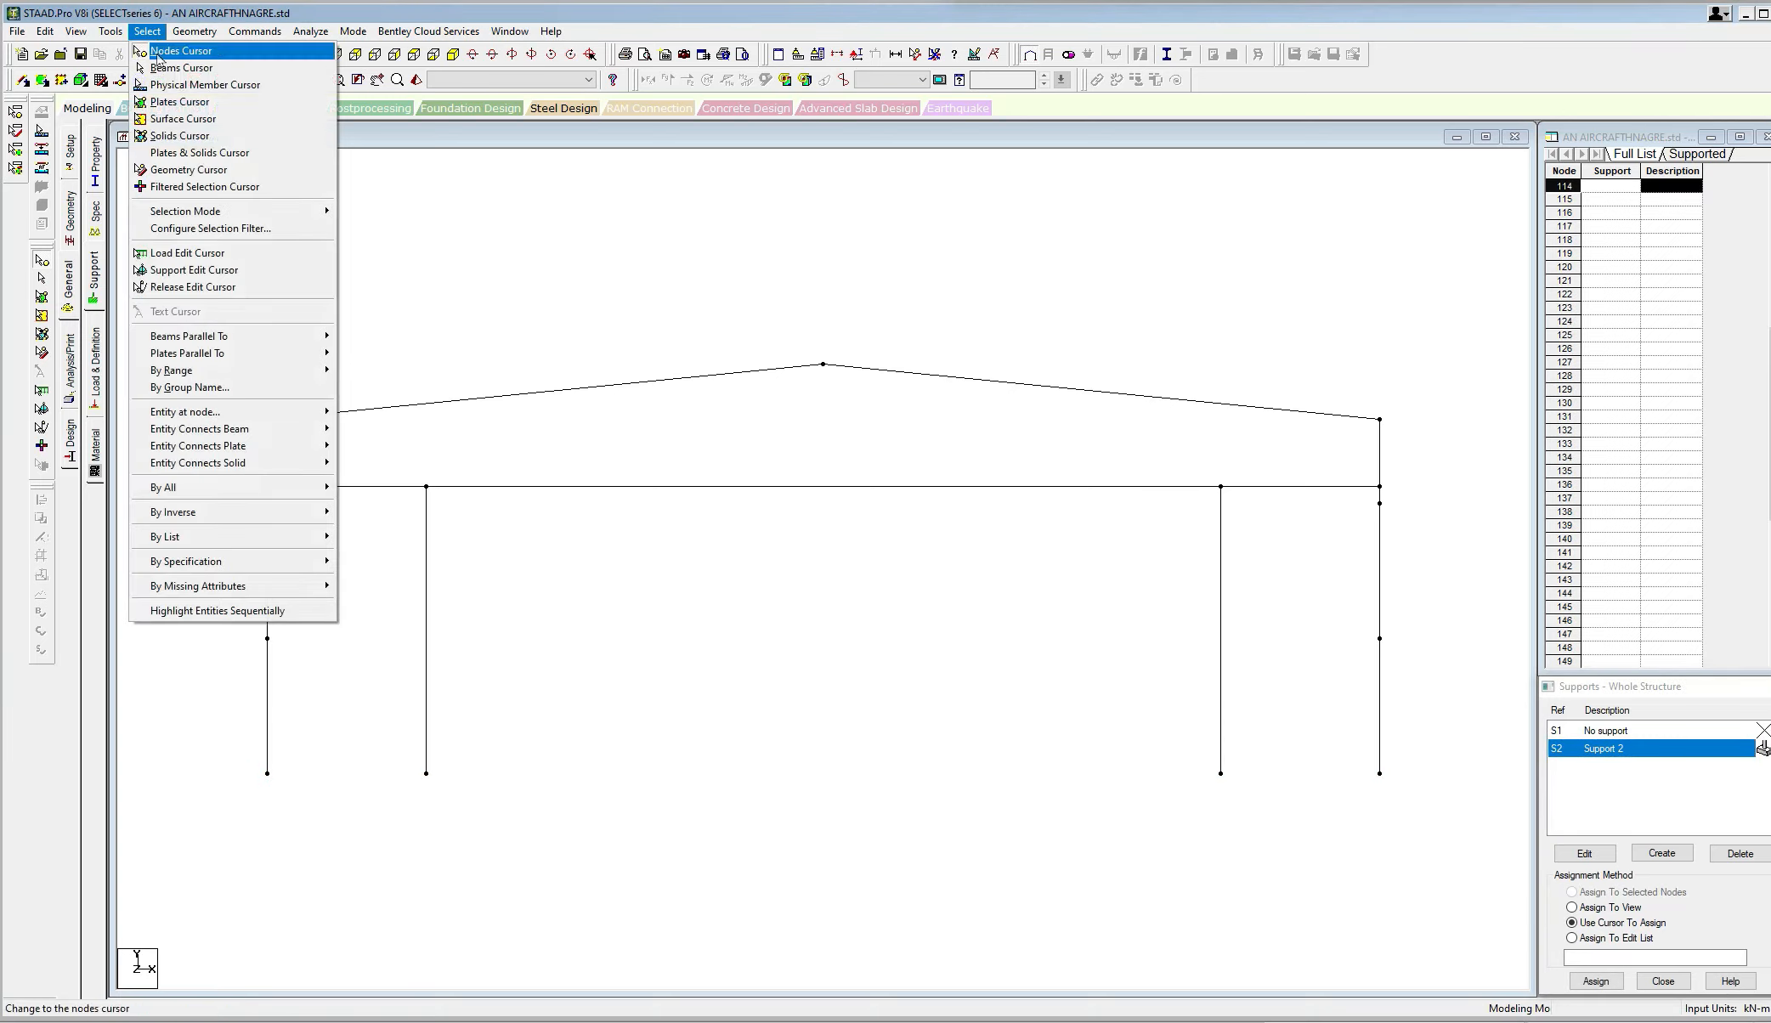
{"action": "mouse_move", "coordinate": [272, 336]}
{"action": "left_click", "coordinate": [358, 337]}
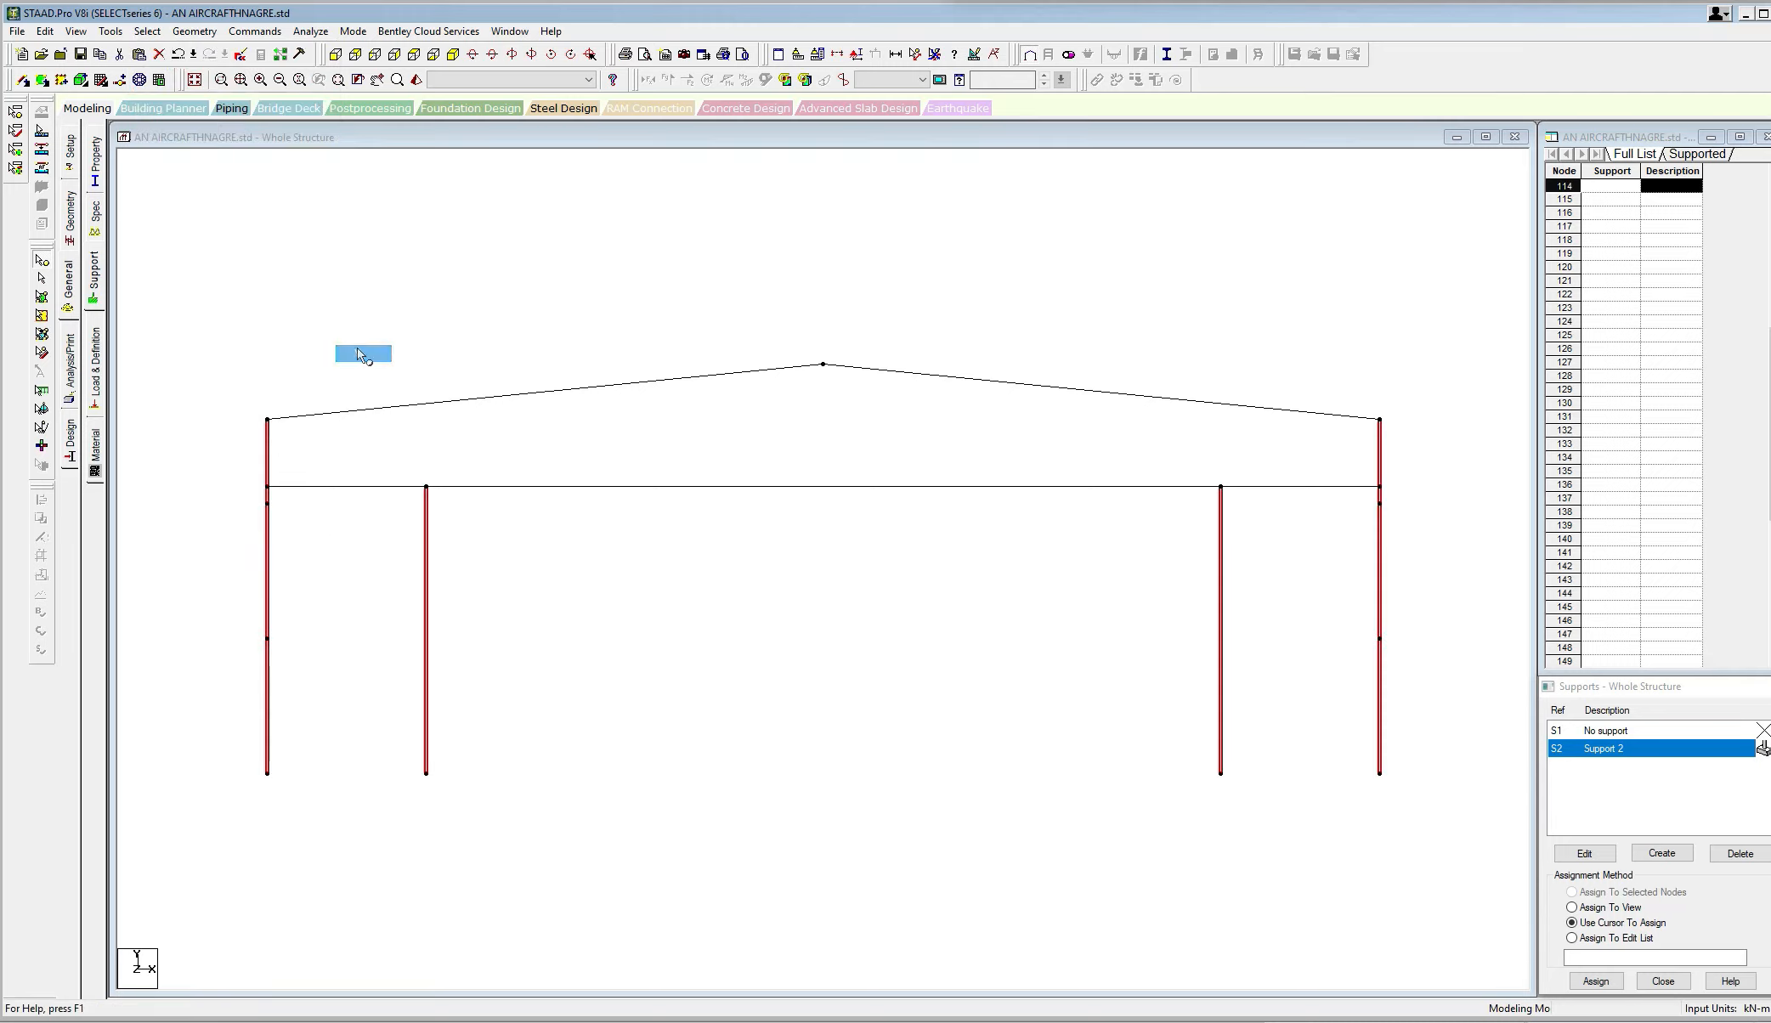
{"action": "left_click", "coordinate": [75, 30]}
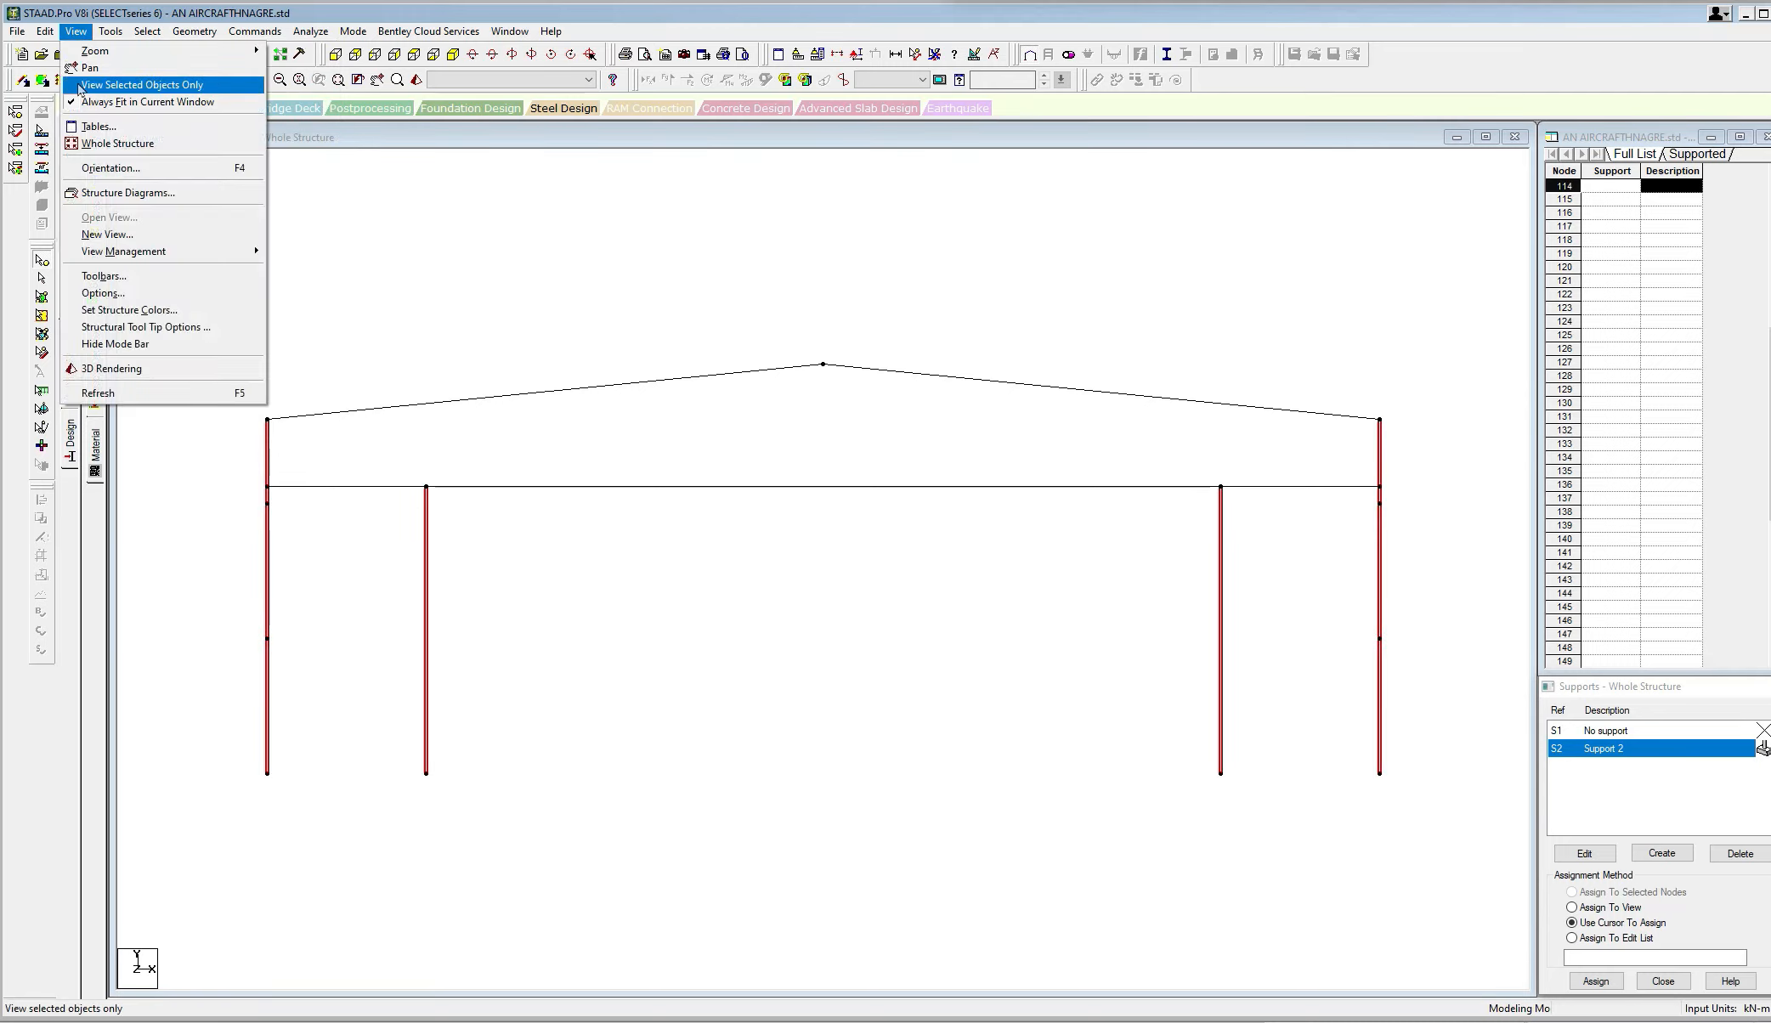
{"action": "left_click", "coordinate": [94, 84]}
Assign Support 2 to every node of the isolated columns and restore the whole structure in isometric view.
{"action": "left_click_drag", "start_coordinate": [204, 318], "coordinate": [1370, 806]}
{"action": "left_click", "coordinate": [1595, 981]}
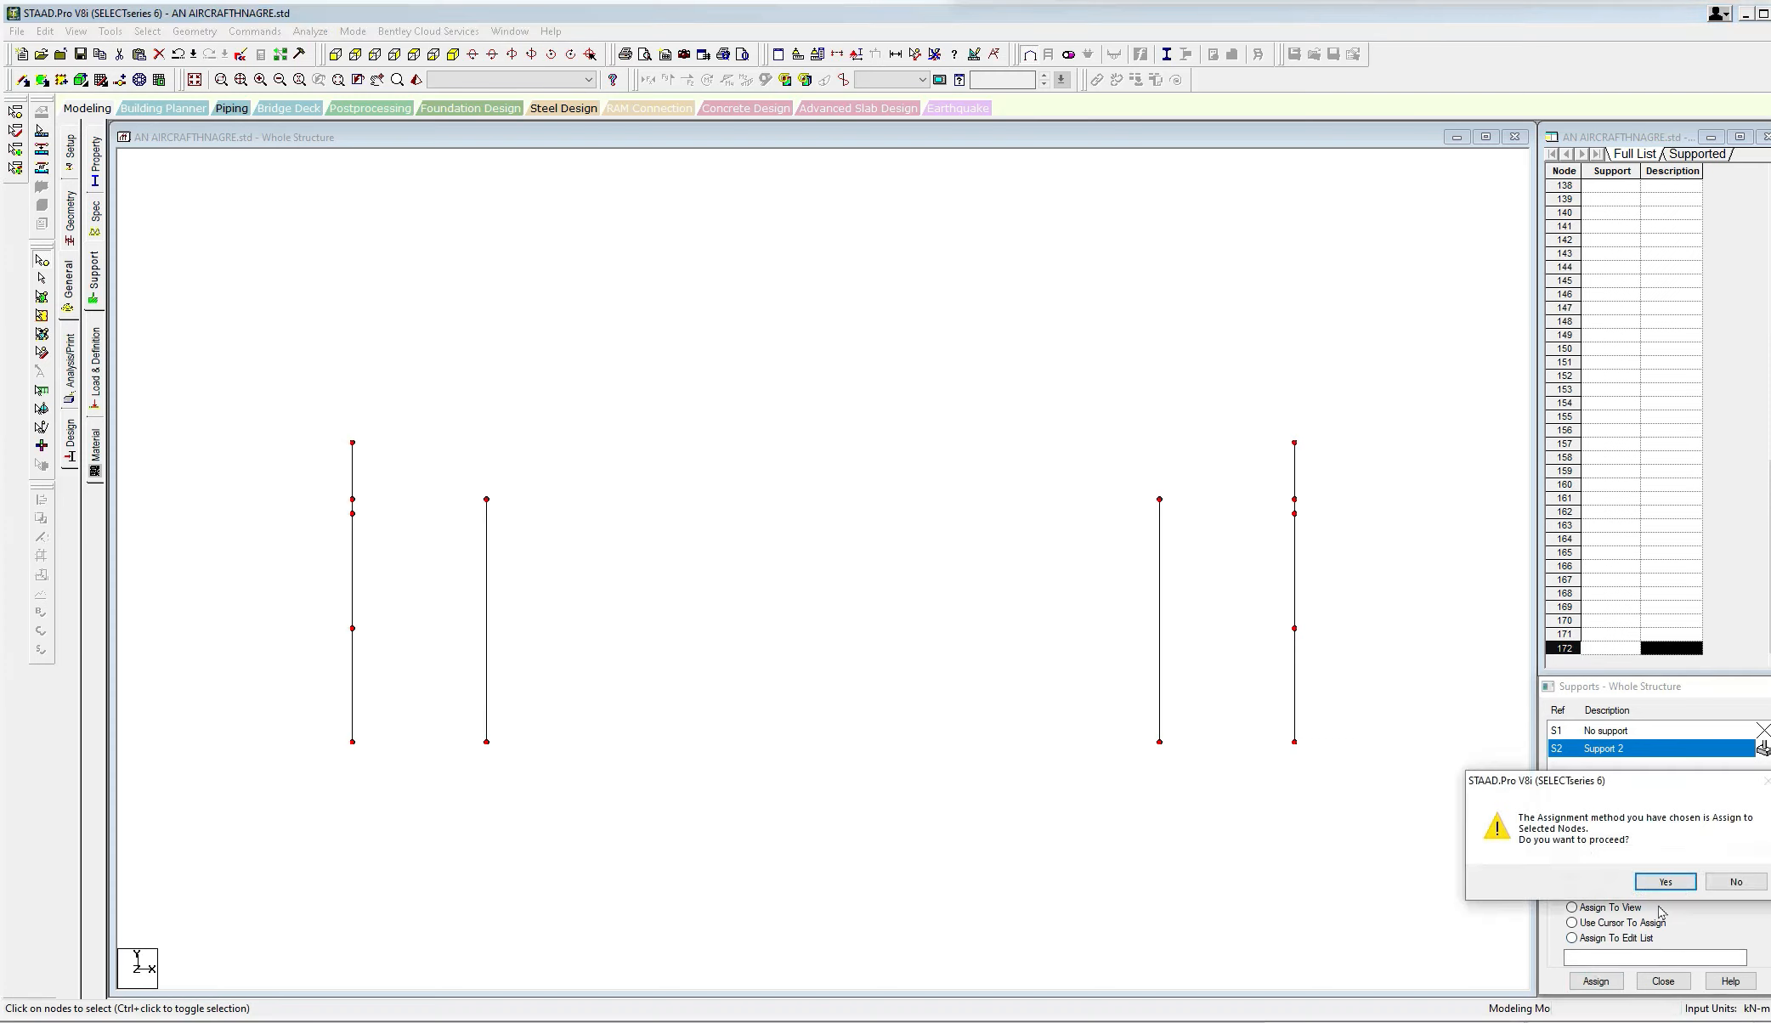
{"action": "left_click", "coordinate": [1666, 889]}
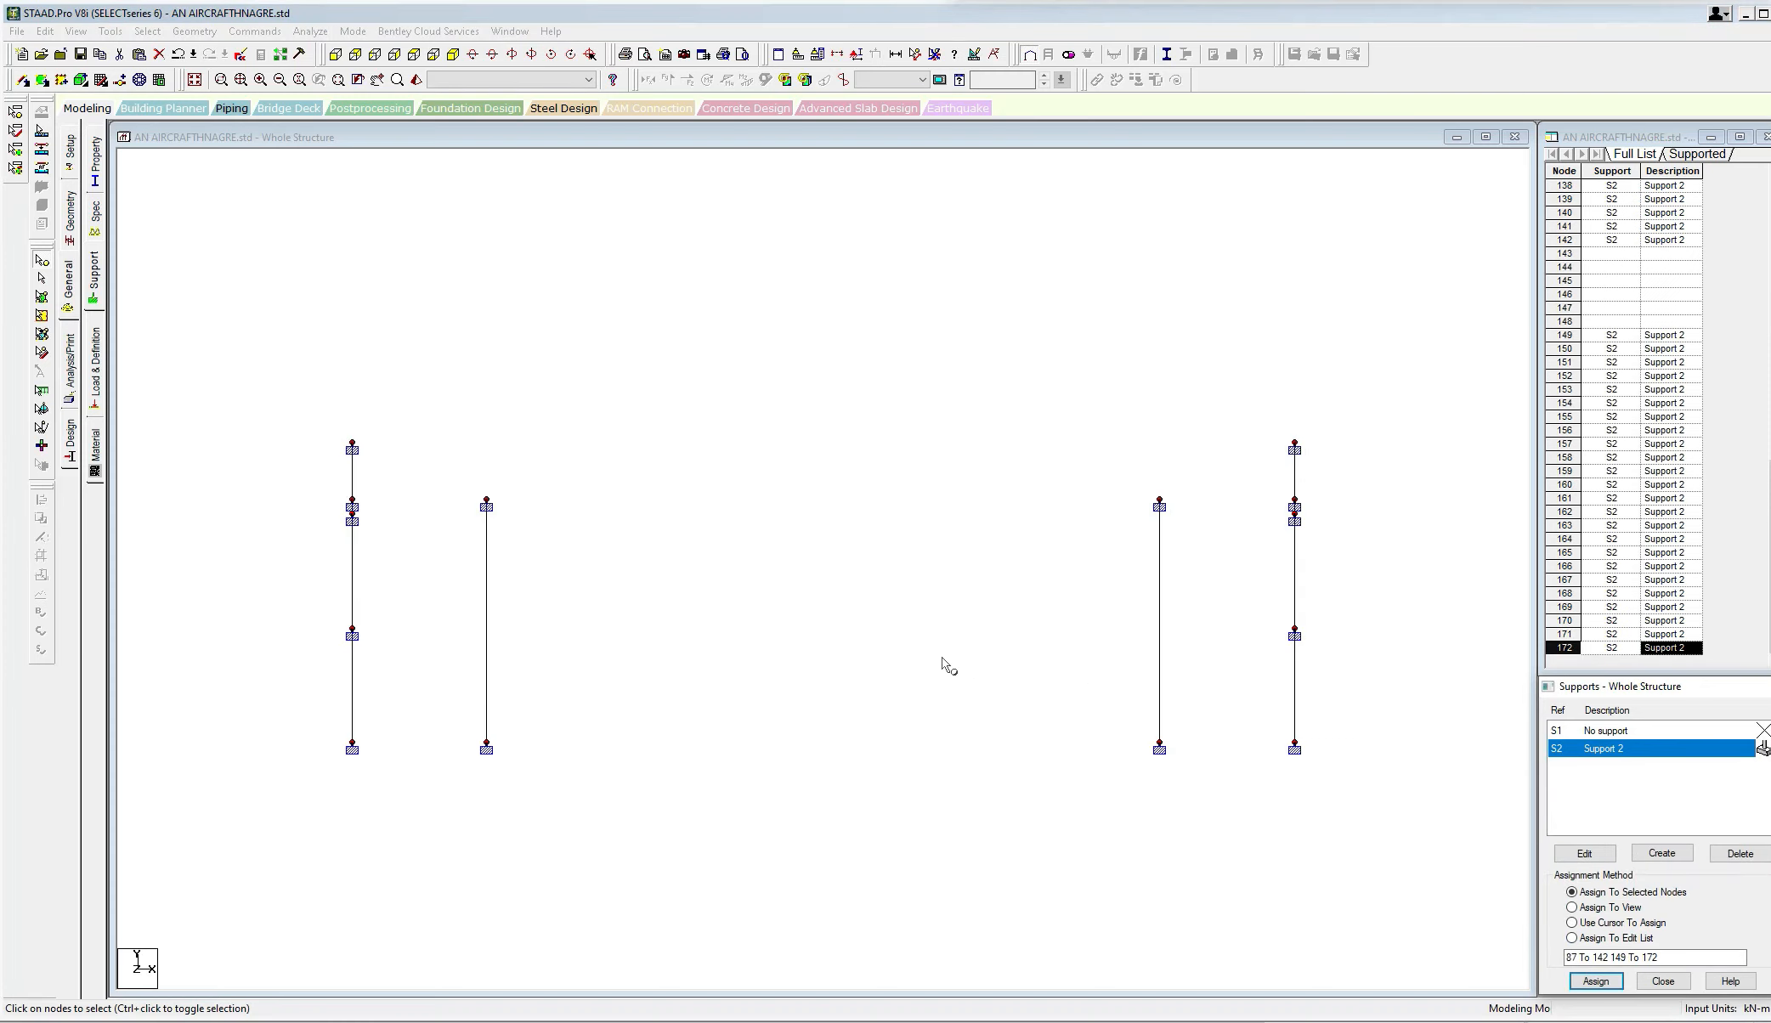
{"action": "left_click", "coordinate": [453, 55]}
{"action": "left_click", "coordinate": [463, 222]}
{"action": "left_click", "coordinate": [78, 32]}
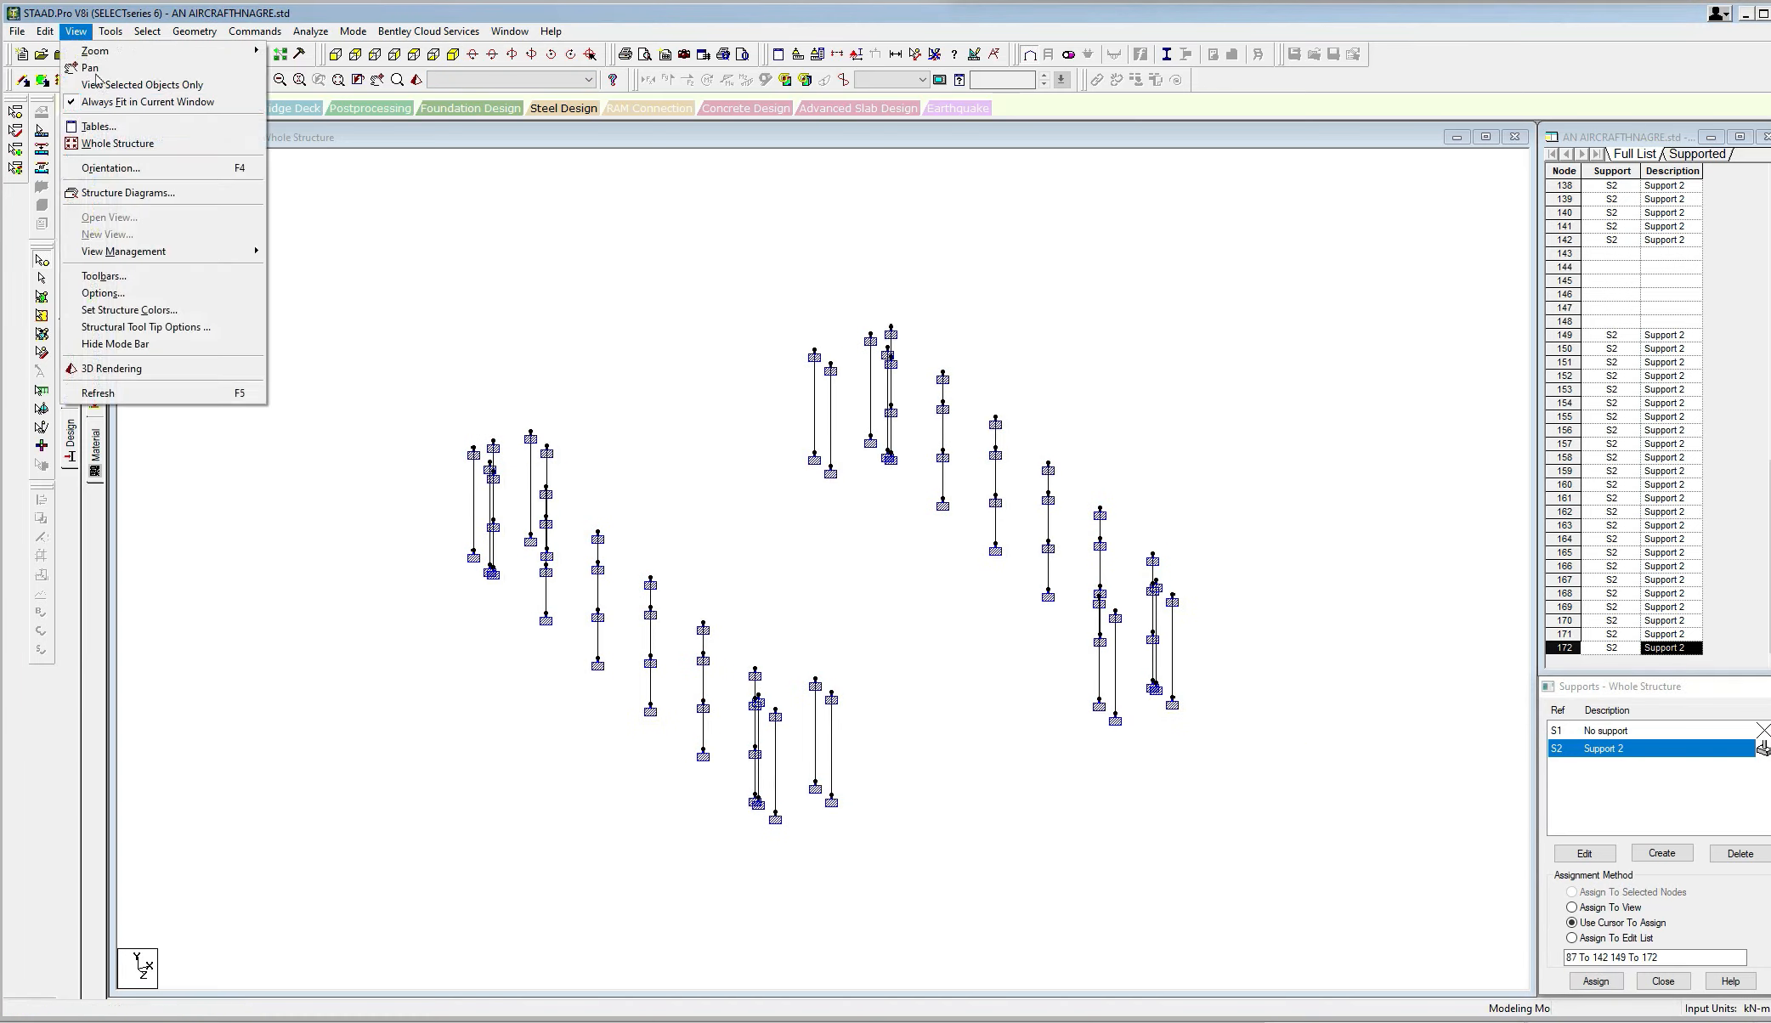
{"action": "left_click", "coordinate": [161, 143]}
Add beams by perpendicular intersection from the inner end-frame corner nodes to the adjacent main columns, at both ends of the near long side.
{"action": "scroll", "coordinate": [696, 443], "scroll_direction": "up", "scroll_amount": 1}
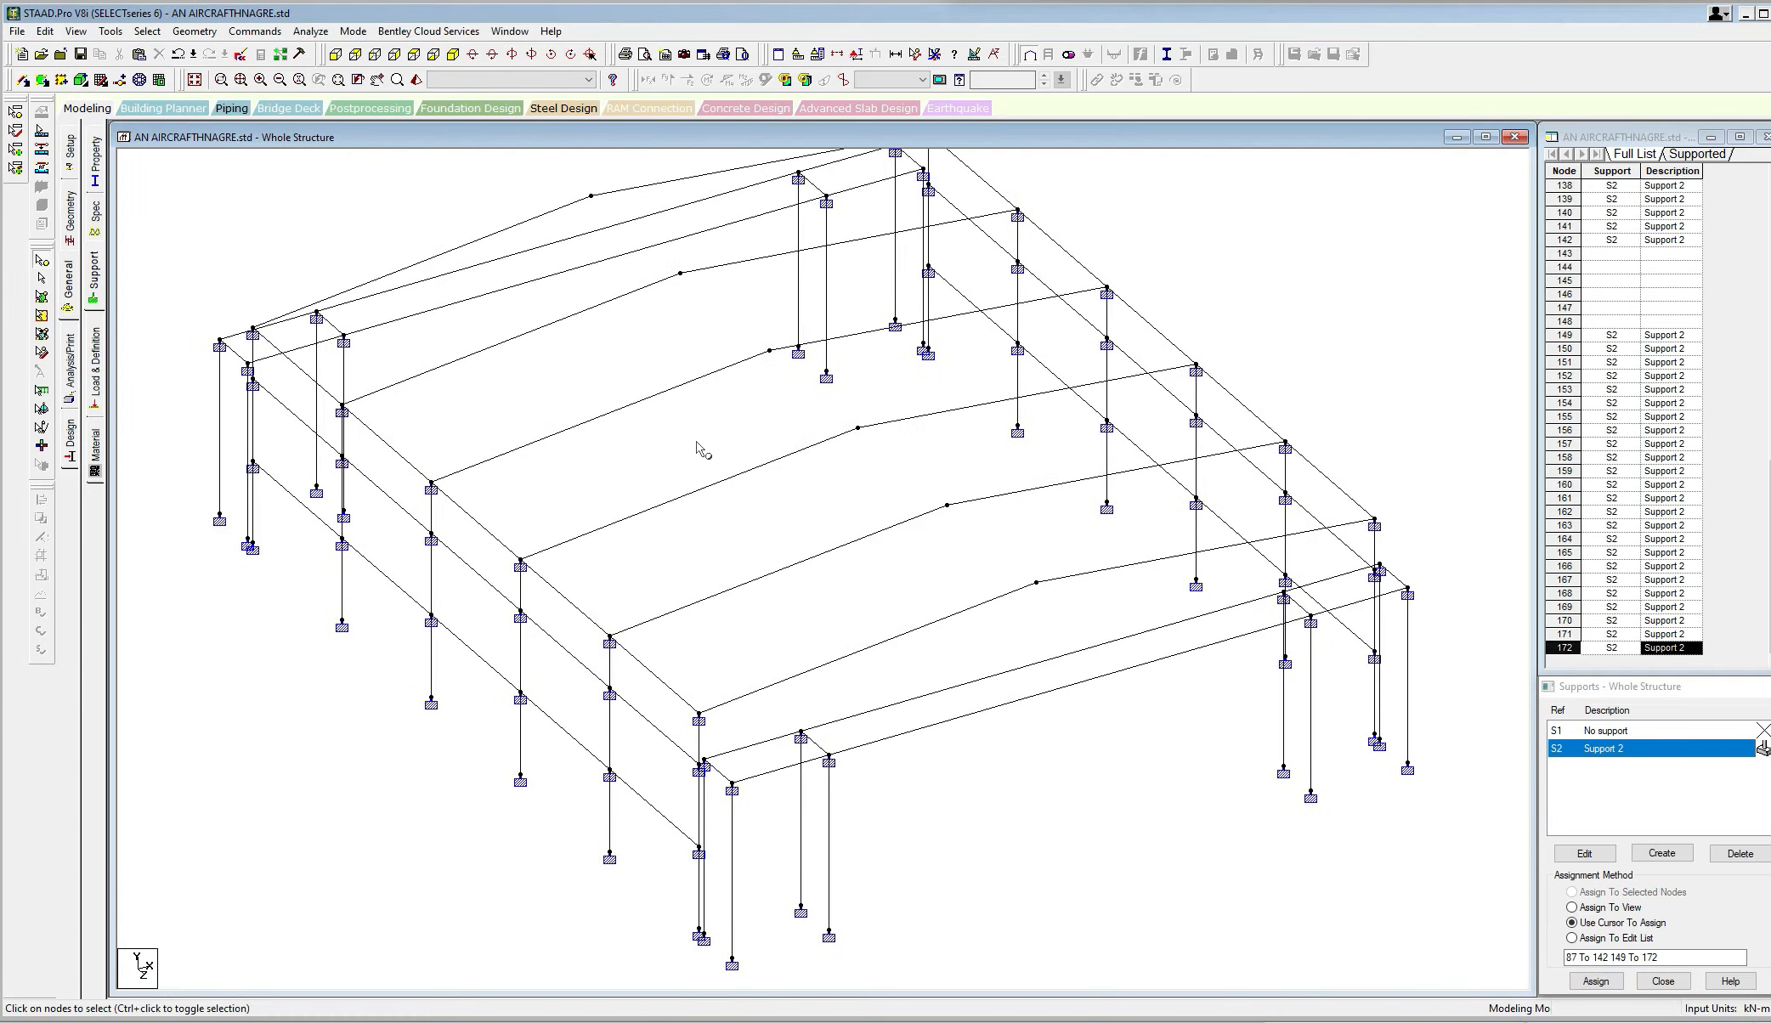
{"action": "scroll", "coordinate": [695, 443], "scroll_direction": "up", "scroll_amount": 1}
{"action": "scroll", "coordinate": [696, 443], "scroll_direction": "down", "scroll_amount": 1}
{"action": "middle_click_drag", "start_coordinate": [868, 603], "coordinate": [874, 588]}
{"action": "middle_click_drag", "start_coordinate": [723, 564], "coordinate": [751, 542]}
{"action": "scroll", "coordinate": [752, 542], "scroll_direction": "up", "scroll_amount": 4}
{"action": "middle_click_drag", "start_coordinate": [792, 718], "coordinate": [1059, 825]}
{"action": "scroll", "coordinate": [466, 438], "scroll_direction": "up", "scroll_amount": 2}
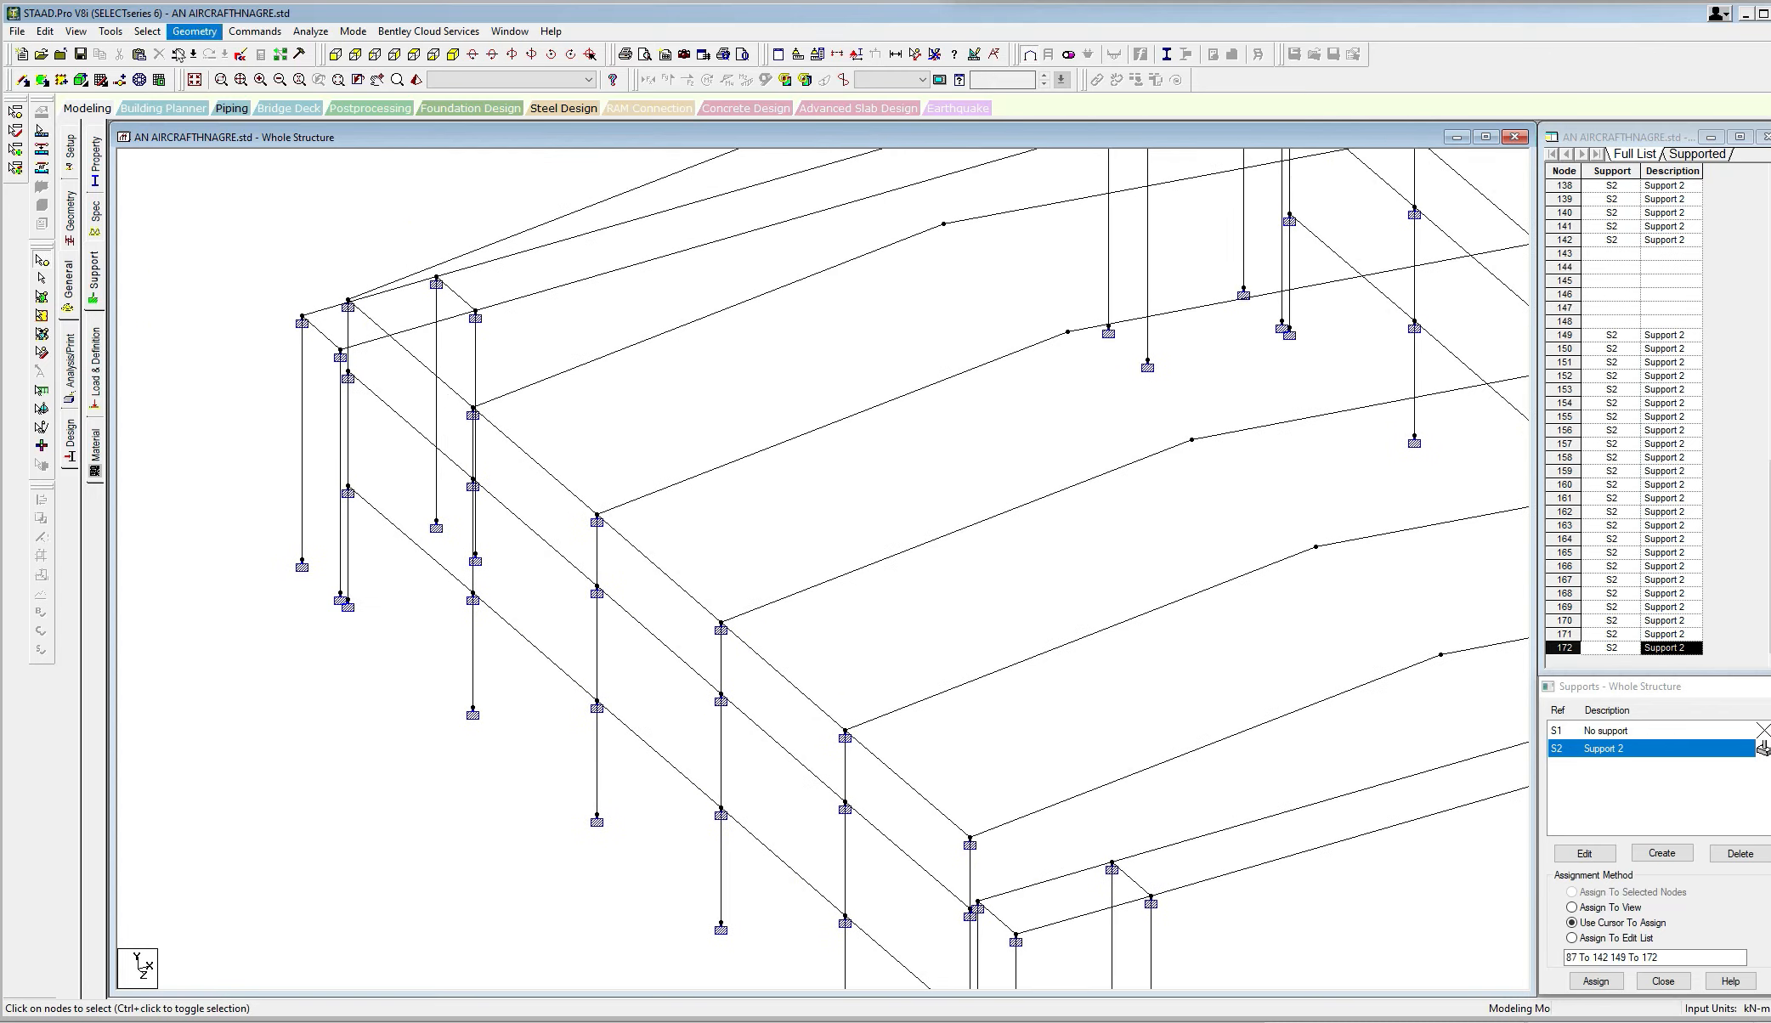
{"action": "left_click", "coordinate": [147, 32]}
{"action": "mouse_move", "coordinate": [195, 32]}
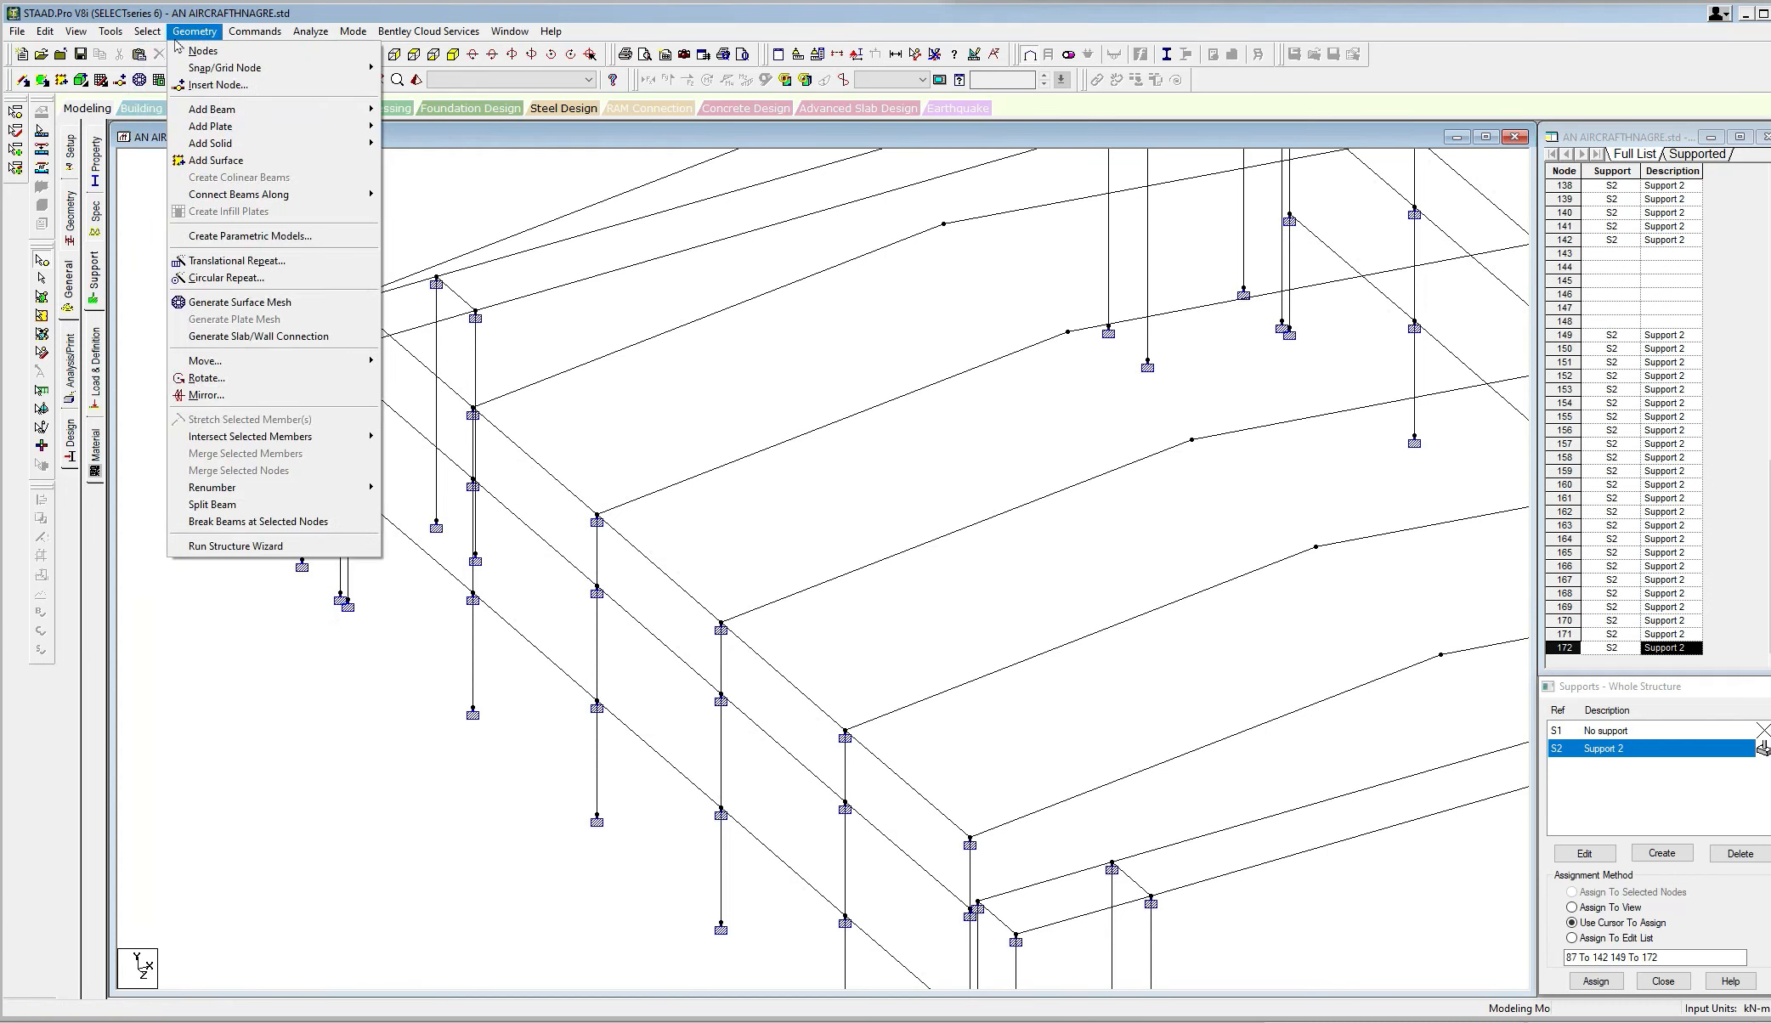
{"action": "mouse_move", "coordinate": [281, 109]}
{"action": "left_click", "coordinate": [419, 173]}
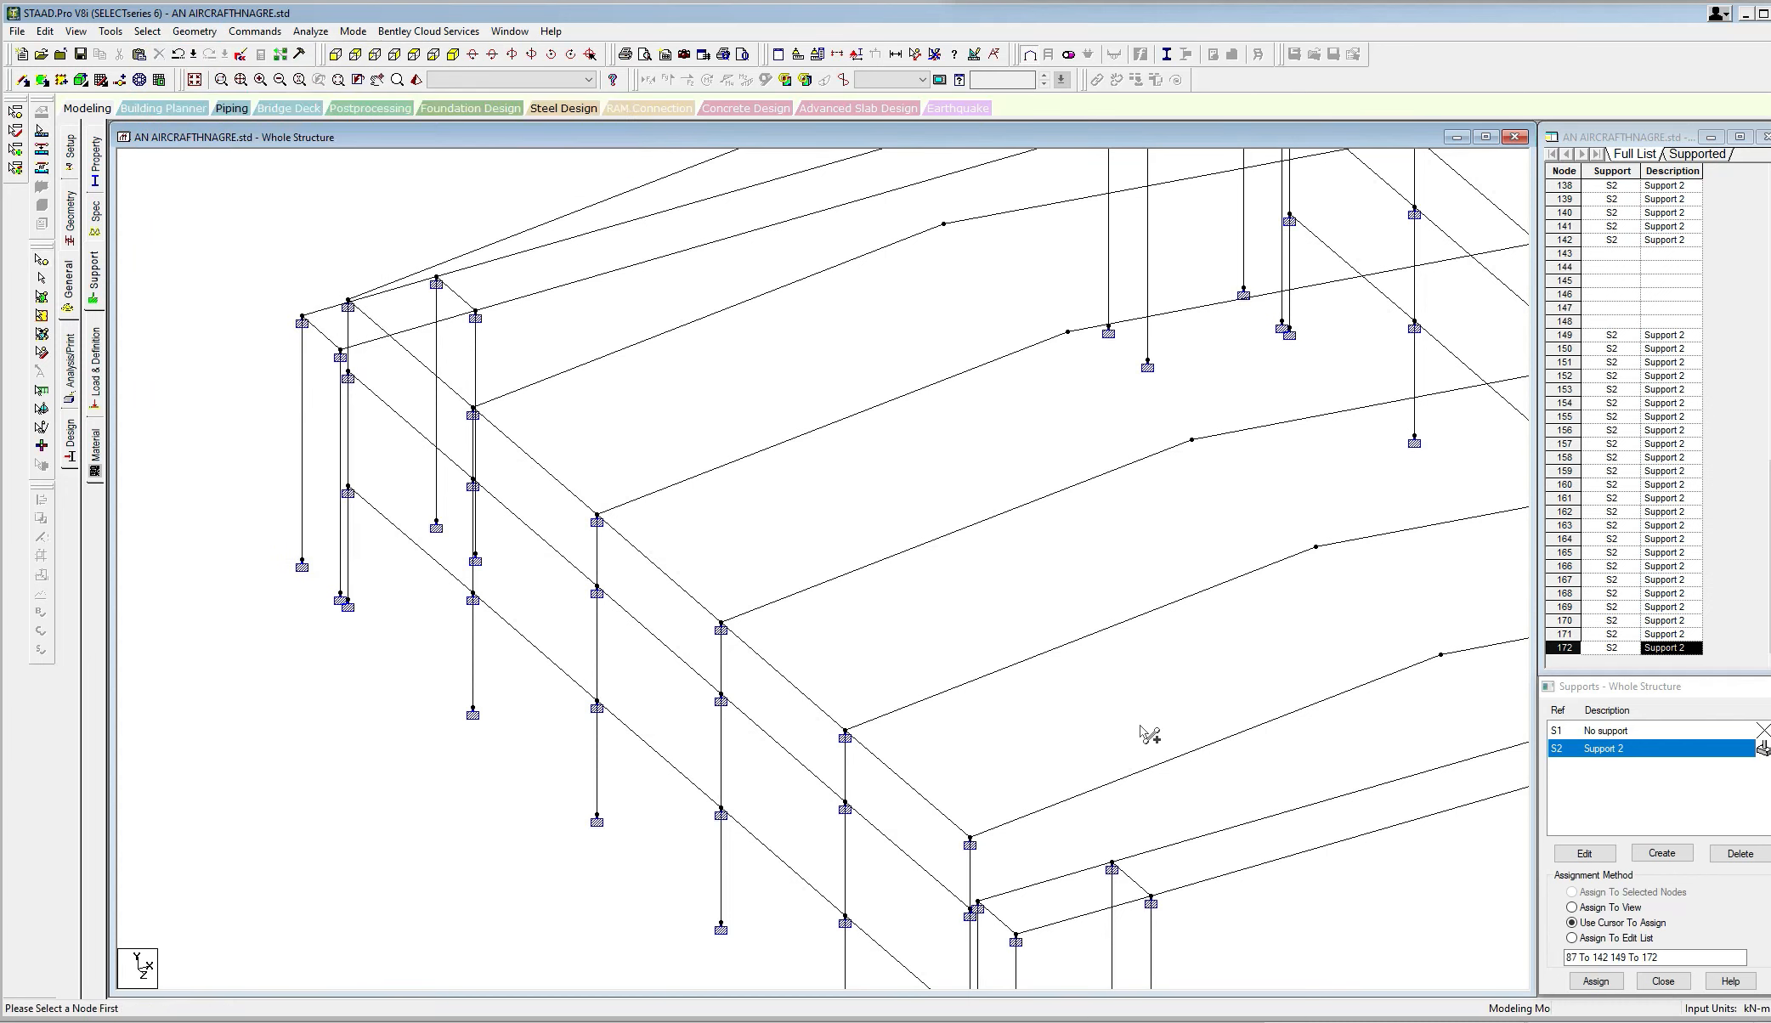
{"action": "scroll", "coordinate": [1015, 857], "scroll_direction": "up", "scroll_amount": 2}
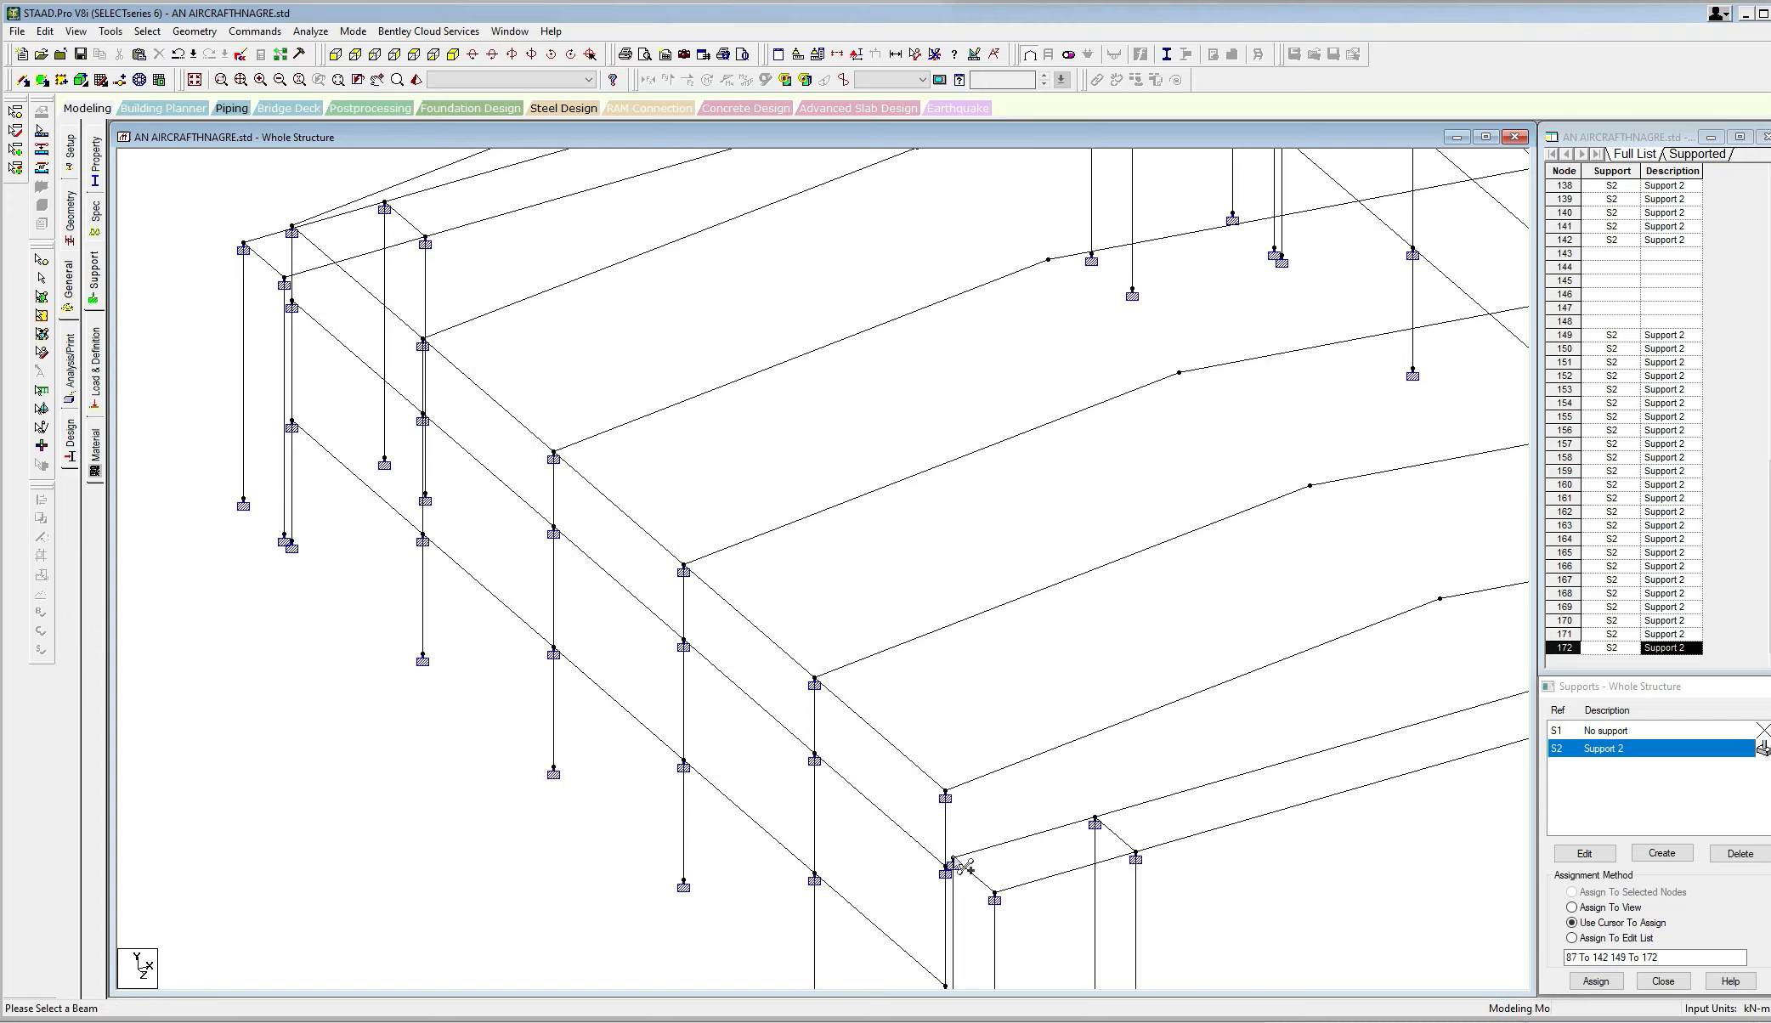
{"action": "left_click", "coordinate": [987, 843]}
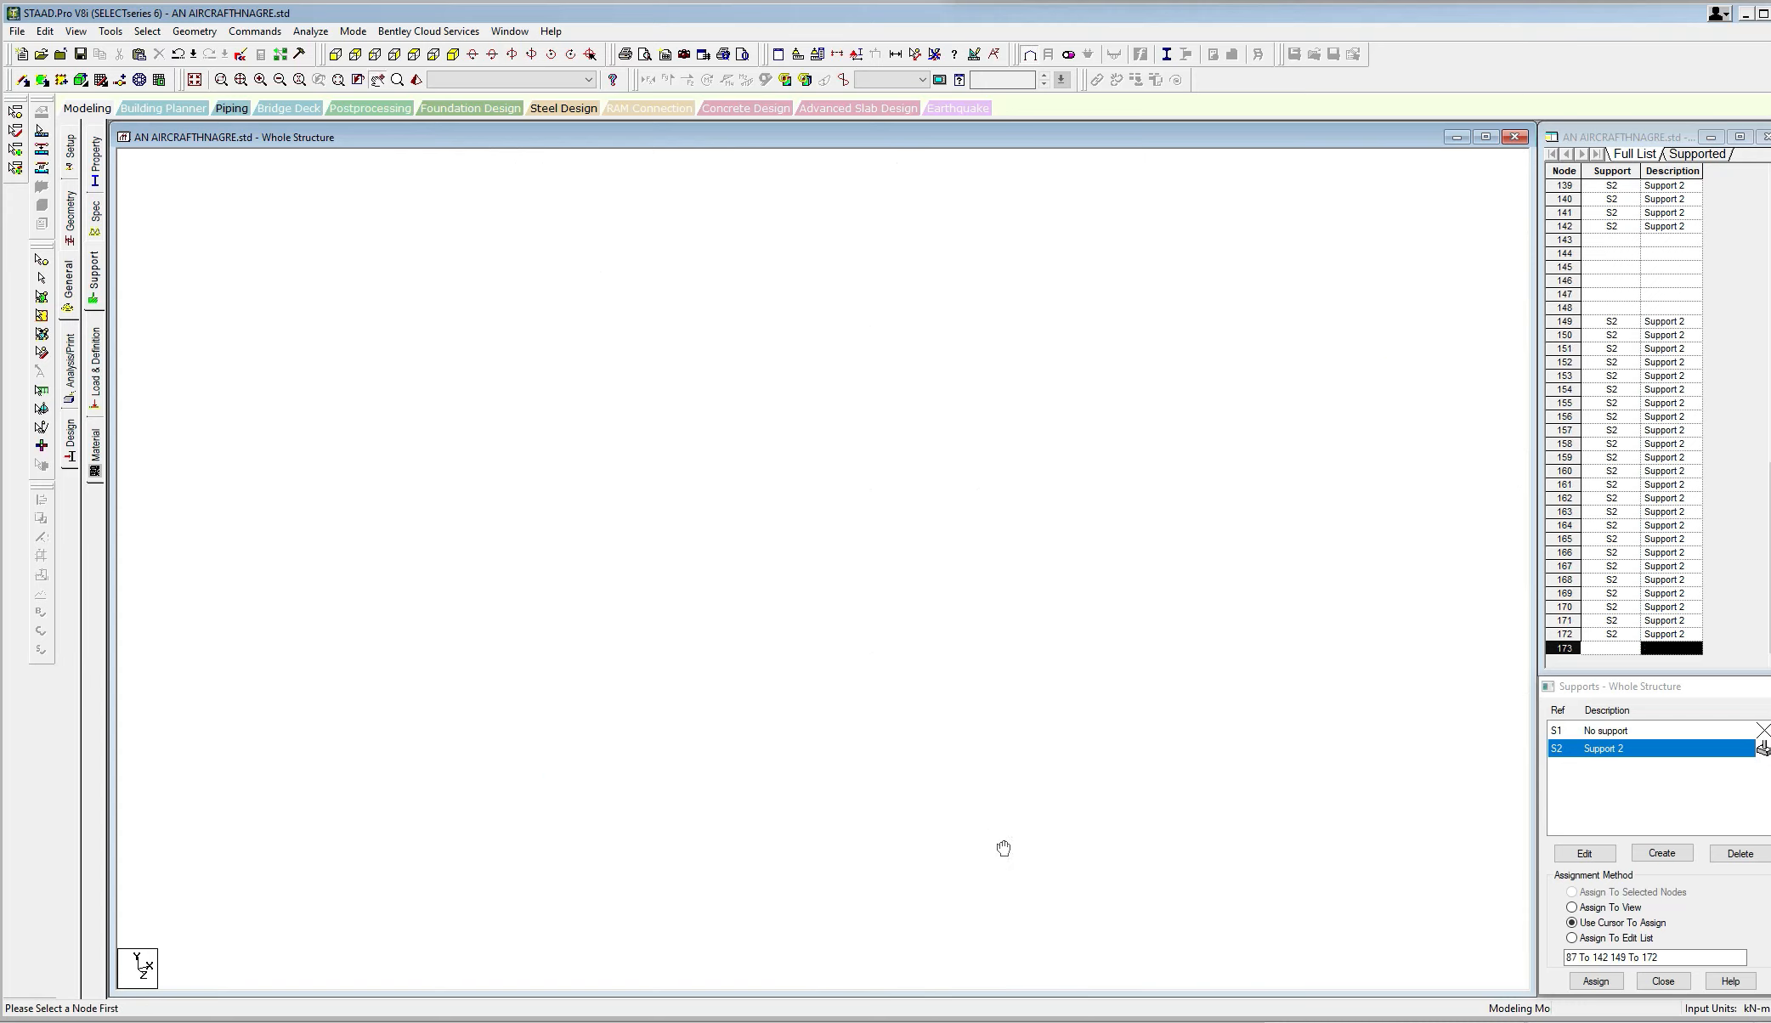
{"action": "scroll", "coordinate": [357, 297], "scroll_direction": "up", "scroll_amount": 1}
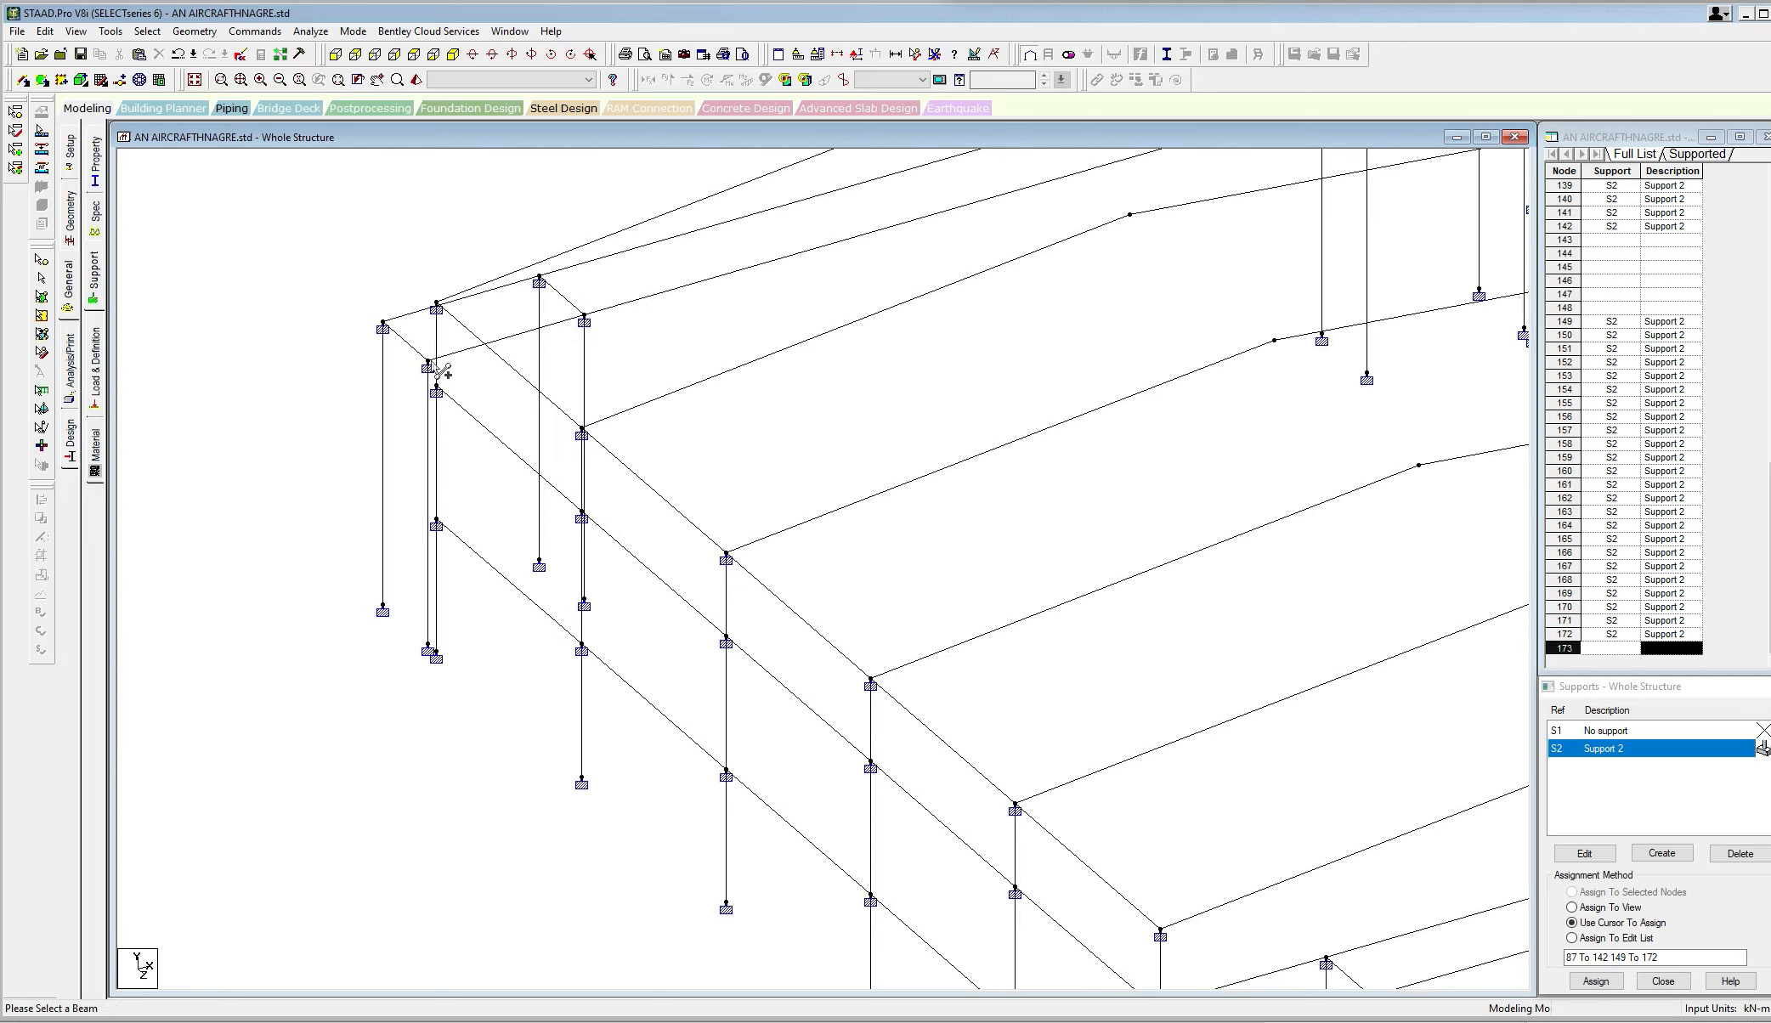
{"action": "left_click", "coordinate": [437, 369]}
Add the matching perpendicular beams from the end-frame corner nodes to the main columns at both ends of the opposite long side.
{"action": "middle_click_drag", "start_coordinate": [782, 328], "coordinate": [389, 544]}
{"action": "middle_click_drag", "start_coordinate": [742, 435], "coordinate": [531, 522]}
{"action": "scroll", "coordinate": [916, 382], "scroll_direction": "up", "scroll_amount": 1}
{"action": "scroll", "coordinate": [916, 383], "scroll_direction": "up", "scroll_amount": 2}
{"action": "left_click", "coordinate": [947, 339]}
{"action": "middle_click_drag", "start_coordinate": [1073, 359], "coordinate": [952, 359]}
{"action": "middle_click_drag", "start_coordinate": [1113, 393], "coordinate": [943, 340]}
{"action": "middle_click_drag", "start_coordinate": [1190, 493], "coordinate": [937, 330]}
{"action": "middle_click_drag", "start_coordinate": [1207, 473], "coordinate": [1196, 505]}
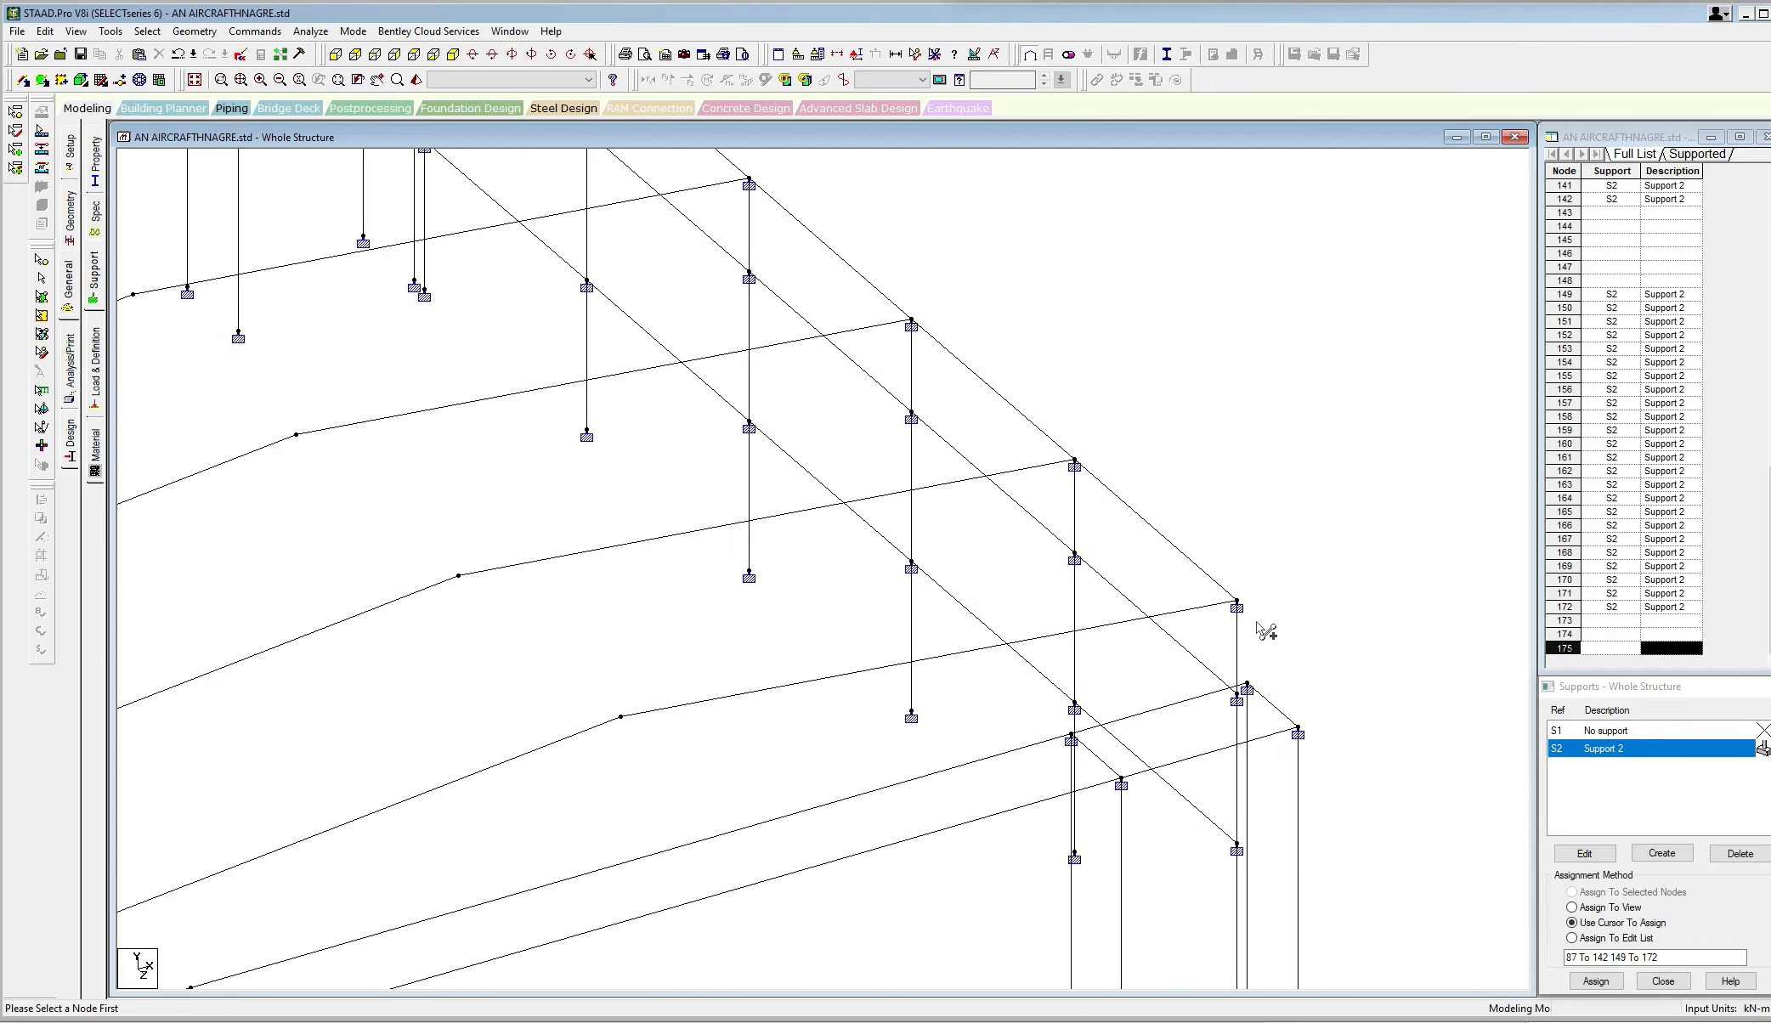
{"action": "left_click", "coordinate": [1242, 677]}
Examine the new connecting beams between the end frames and the main columns at the hangar corners.
{"action": "middle_click_drag", "start_coordinate": [958, 623], "coordinate": [1130, 618]}
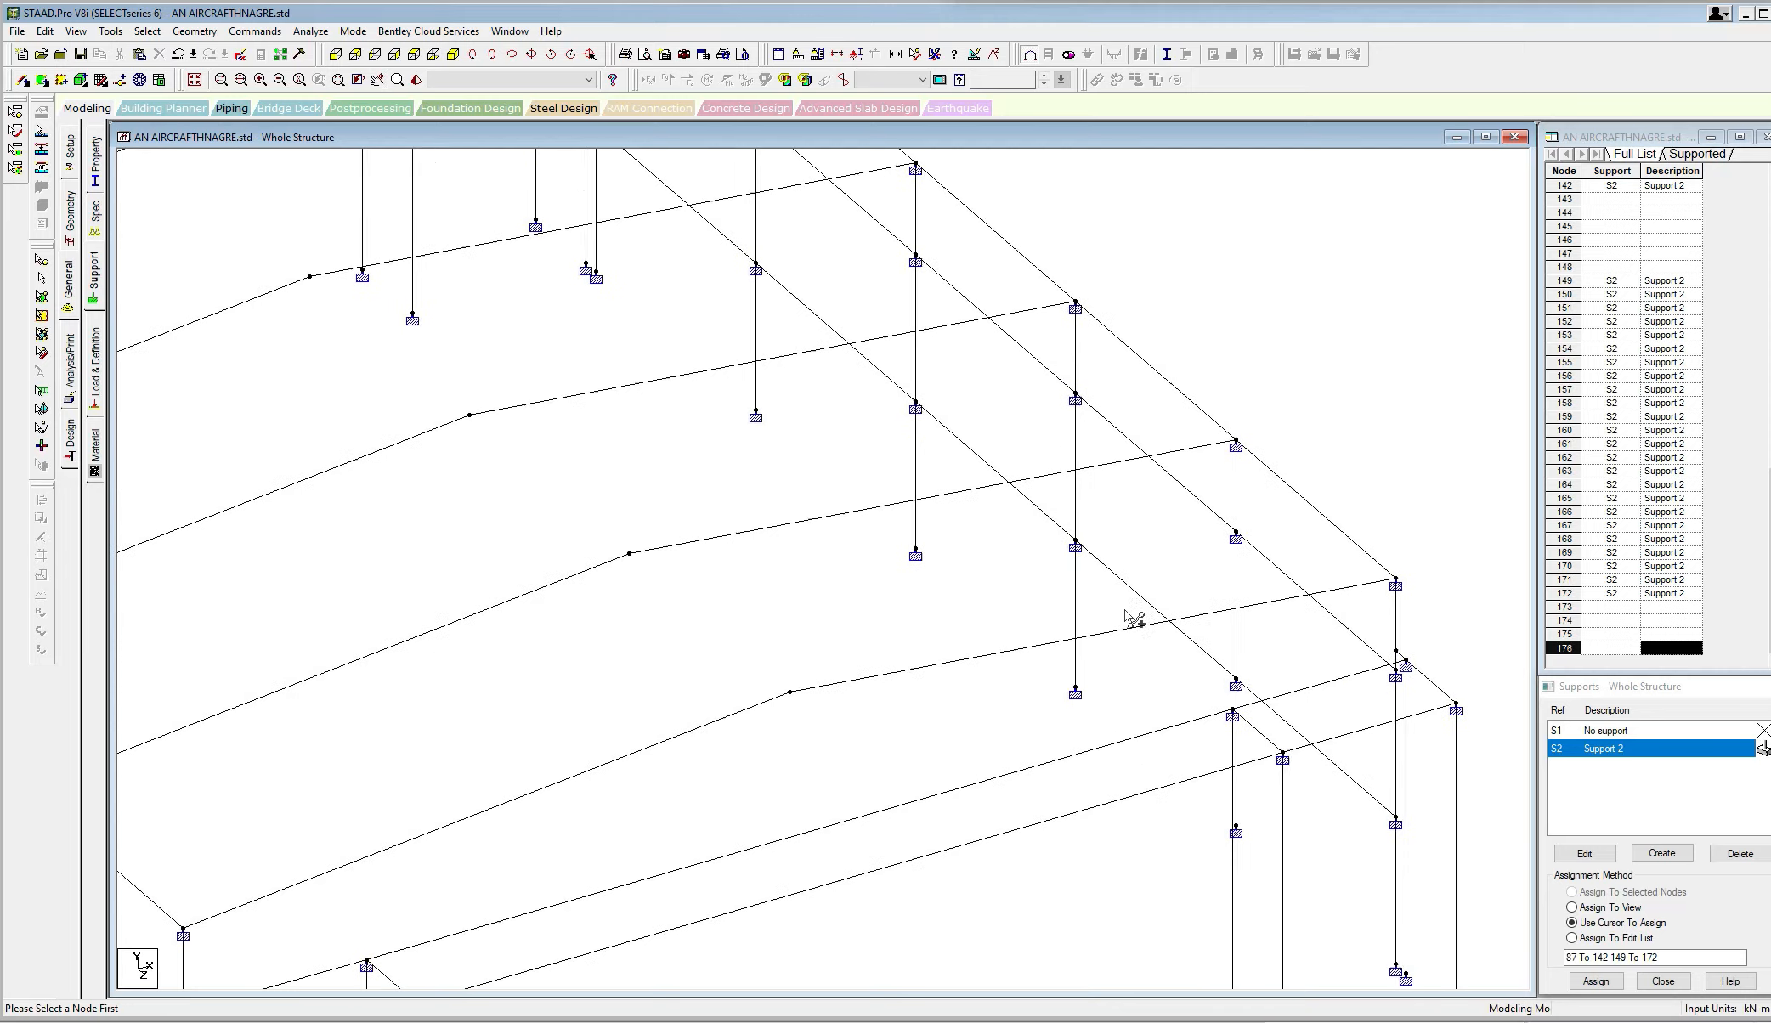
{"action": "middle_click_drag", "start_coordinate": [667, 663], "coordinate": [830, 595]}
{"action": "scroll", "coordinate": [829, 594], "scroll_direction": "down", "scroll_amount": 3}
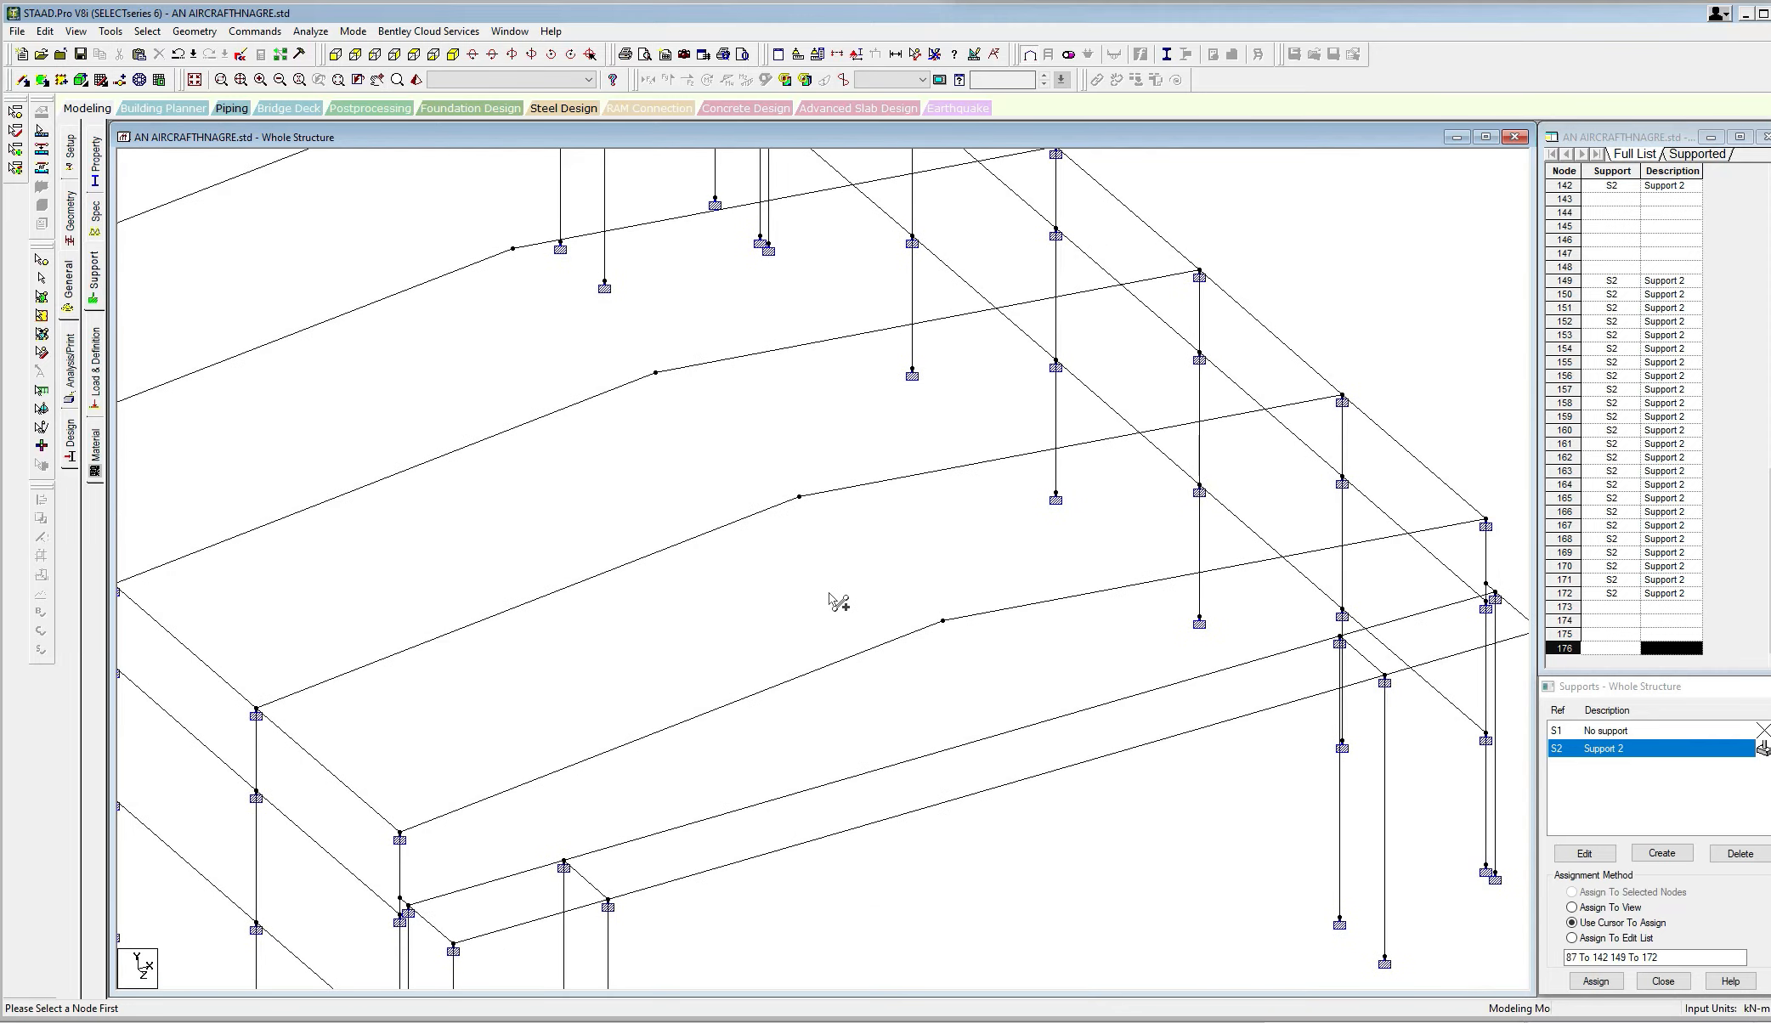
{"action": "middle_click_drag", "start_coordinate": [772, 630], "coordinate": [865, 569]}
{"action": "middle_click_drag", "start_coordinate": [703, 736], "coordinate": [799, 663]}
{"action": "scroll", "coordinate": [813, 631], "scroll_direction": "down", "scroll_amount": 1}
{"action": "mouse_move", "coordinate": [626, 775]}
{"action": "middle_mouse_down"}
{"action": "mouse_move", "coordinate": [668, 693]}
{"action": "mouse_move", "coordinate": [648, 700]}
{"action": "mouse_move", "coordinate": [649, 750]}
{"action": "middle_mouse_up"}
{"action": "scroll", "coordinate": [699, 680], "scroll_direction": "down", "scroll_amount": 1}
{"action": "scroll", "coordinate": [707, 688], "scroll_direction": "down", "scroll_amount": 1}
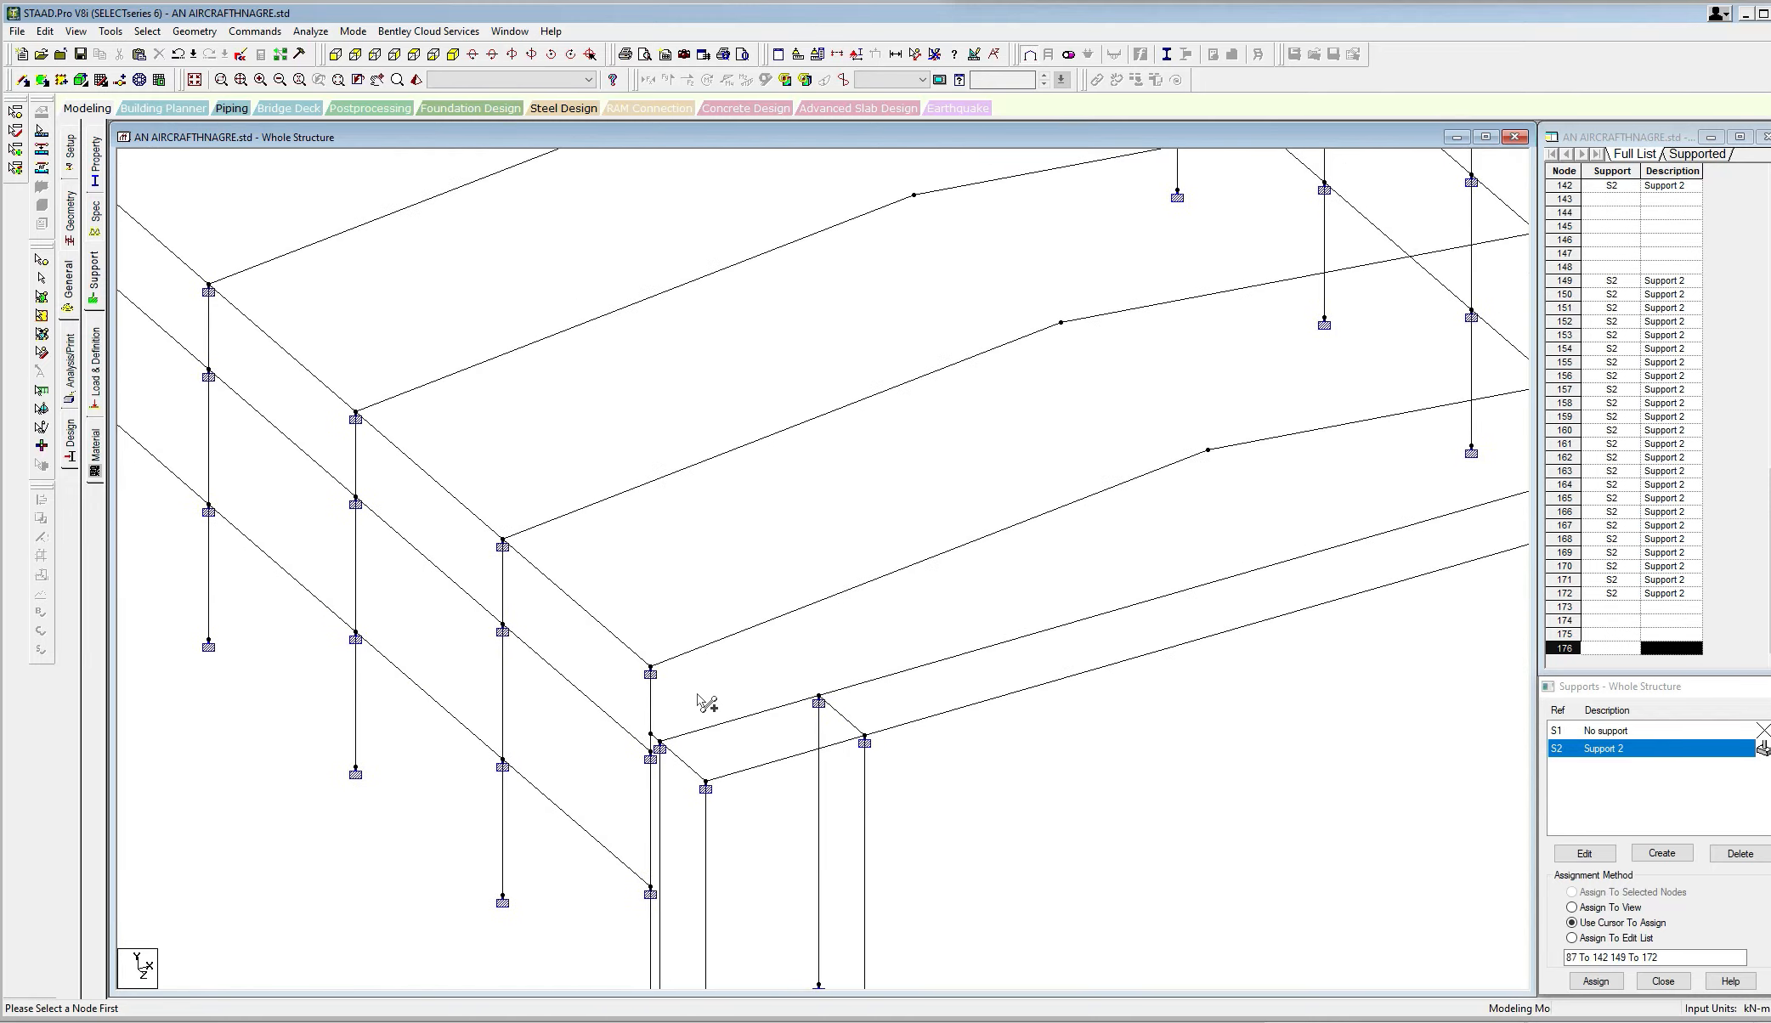
{"action": "scroll", "coordinate": [707, 703], "scroll_direction": "down", "scroll_amount": 3}
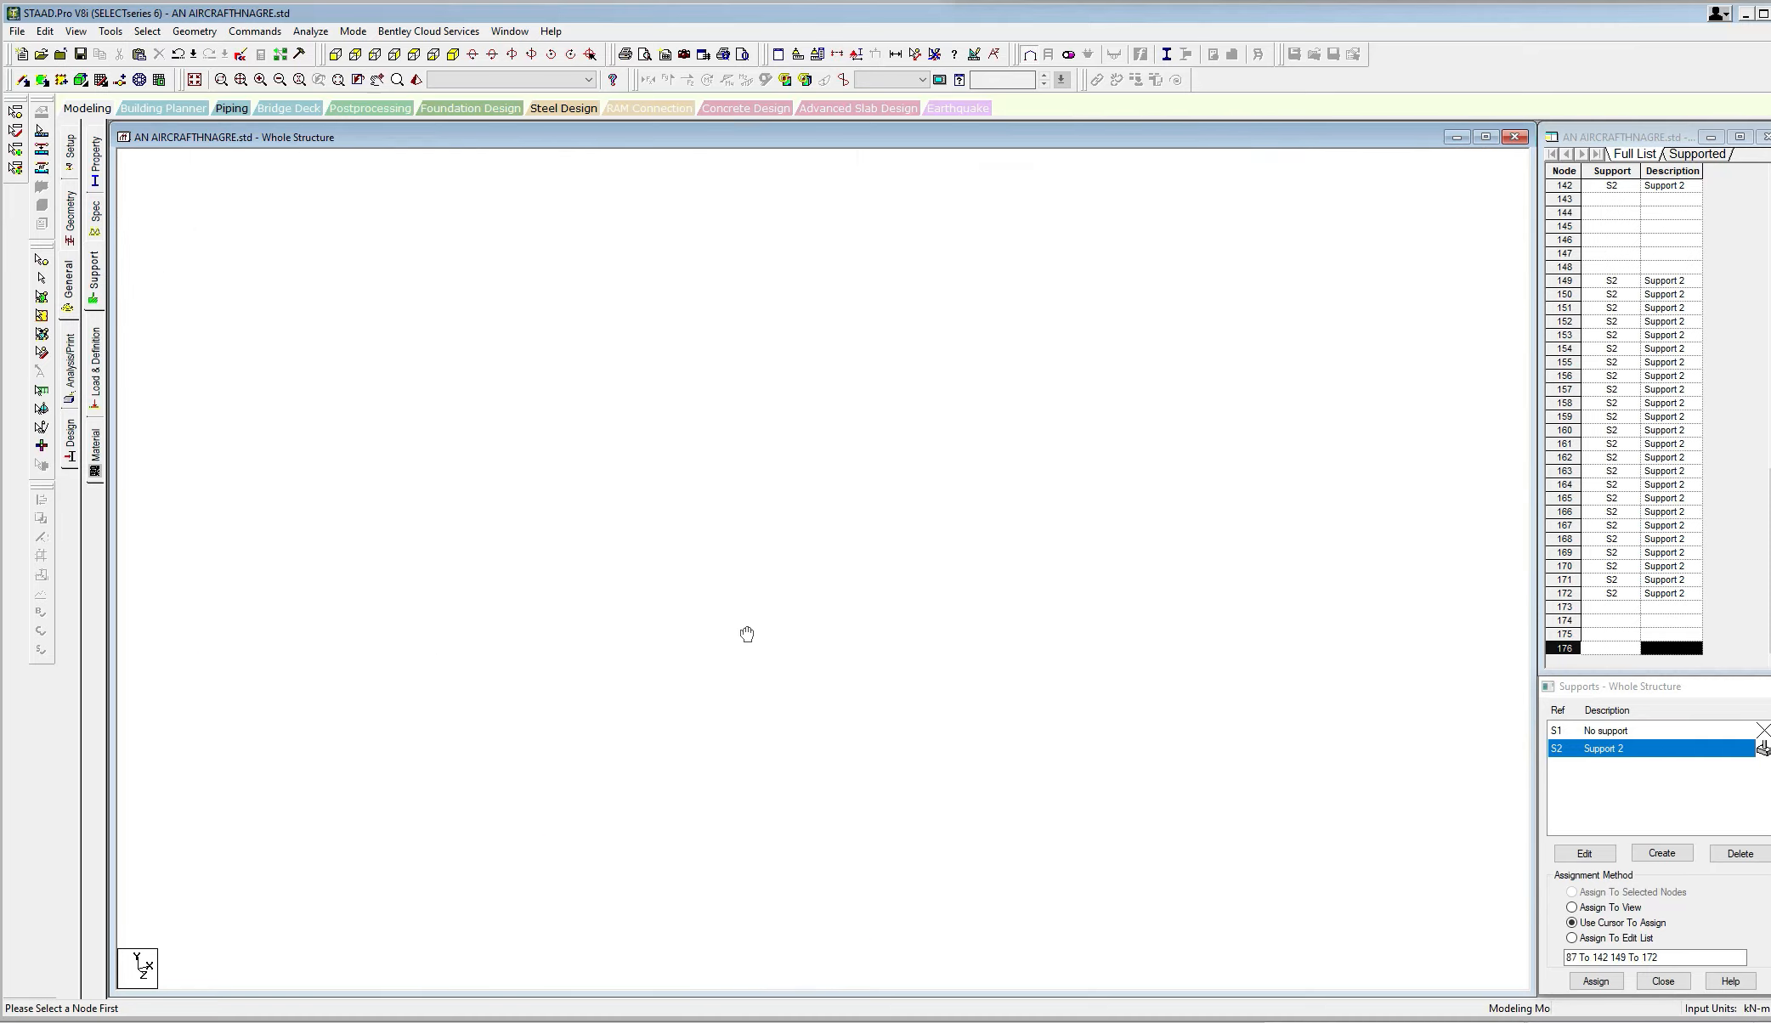
{"action": "scroll", "coordinate": [732, 701], "scroll_direction": "down", "scroll_amount": 5}
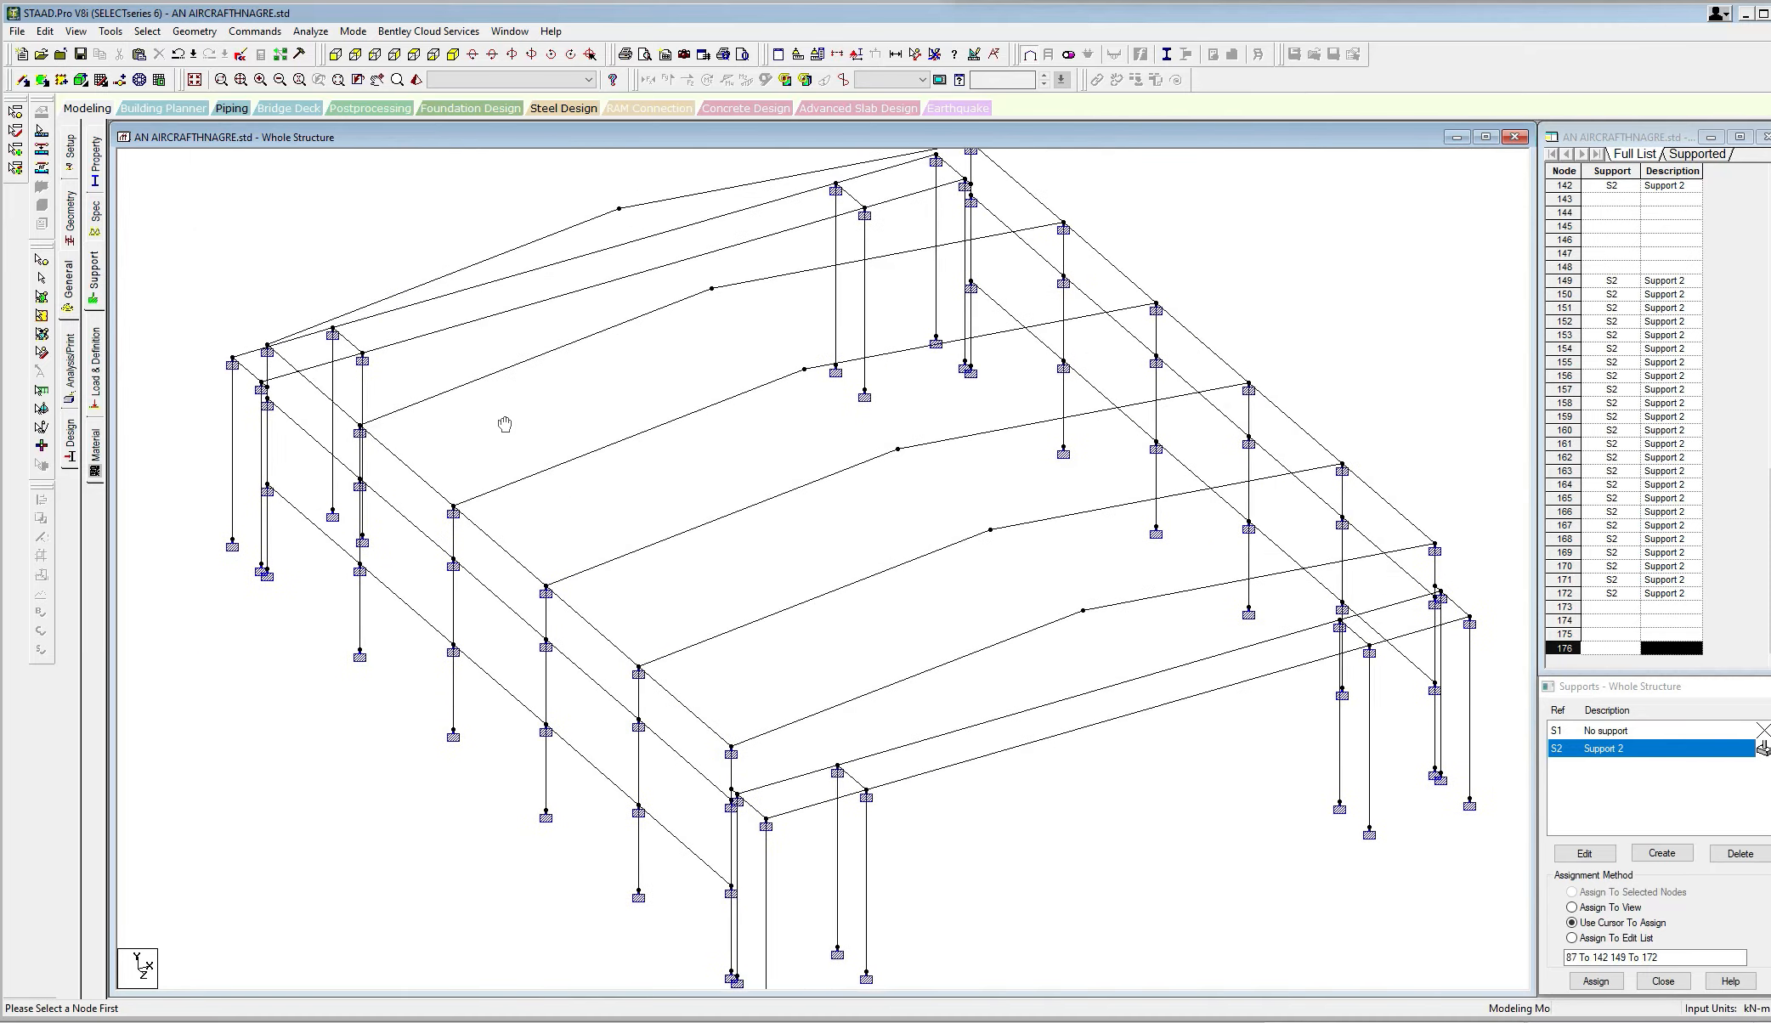
Select all members and redefine their incidence so each start node is closer to the origin than the end node.
{"action": "left_click_drag", "start_coordinate": [281, 186], "coordinate": [1420, 987]}
{"action": "scroll", "coordinate": [875, 618], "scroll_direction": "up", "scroll_amount": 1}
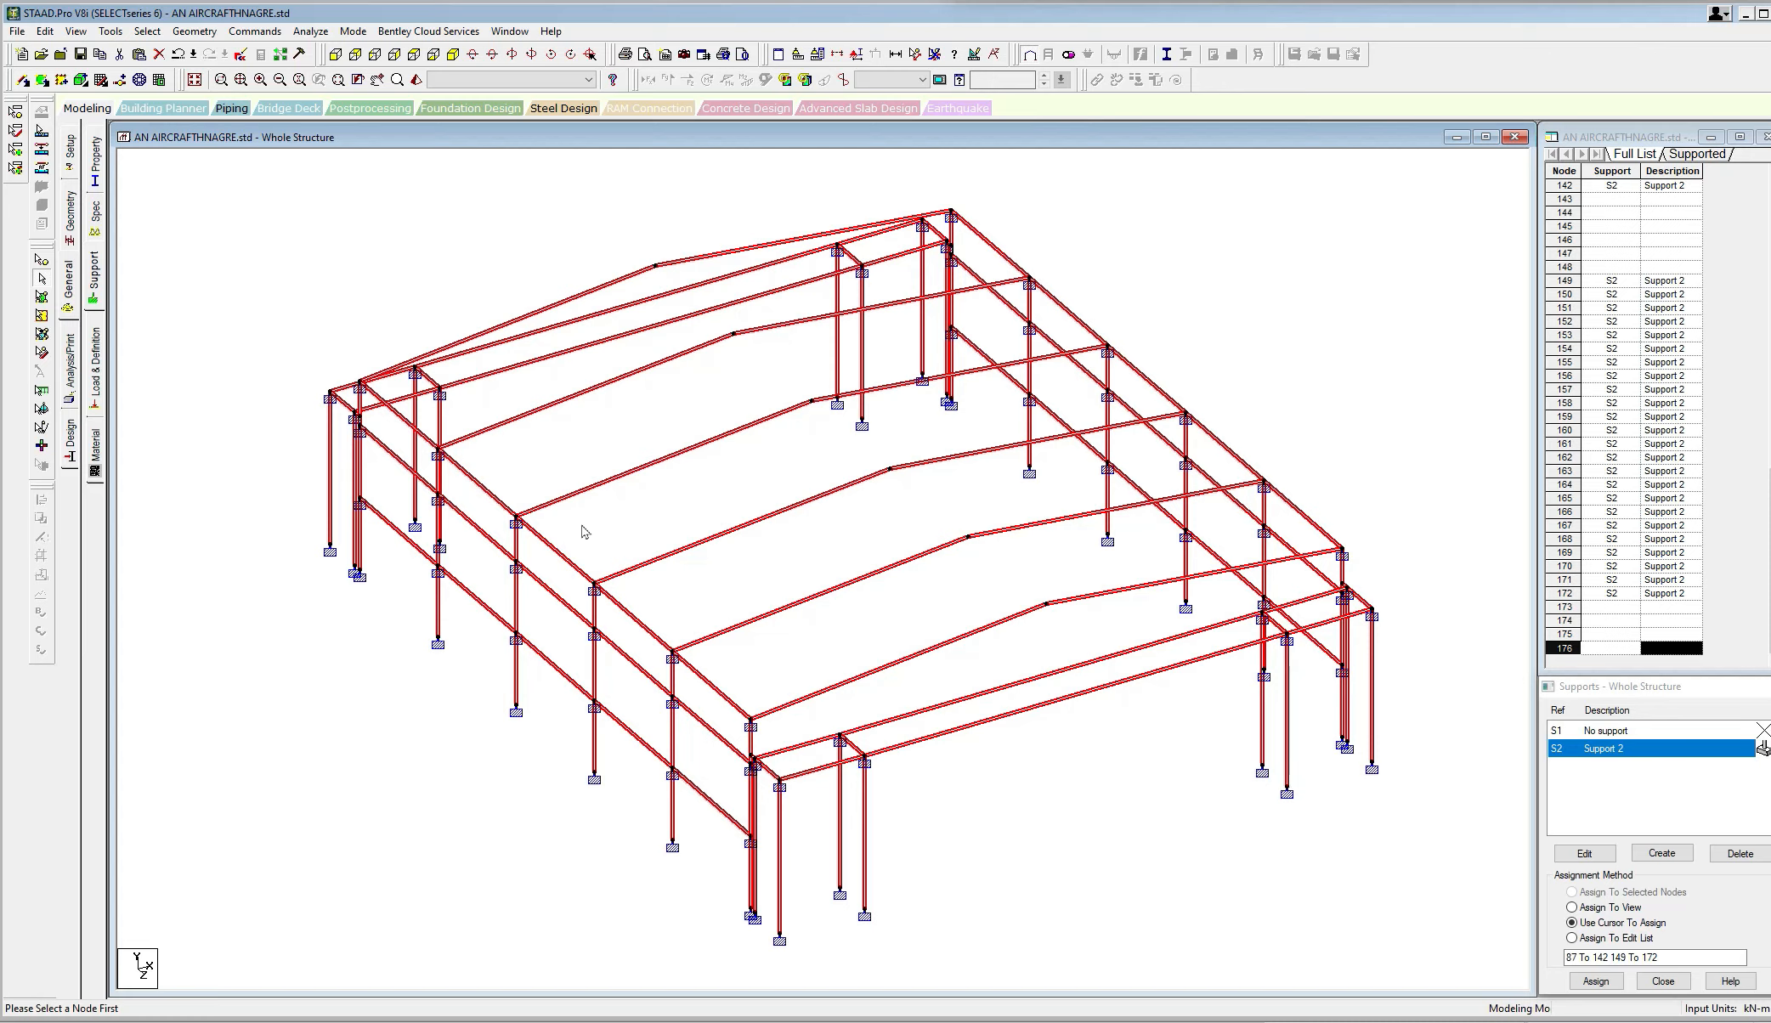
{"action": "left_click", "coordinate": [180, 34]}
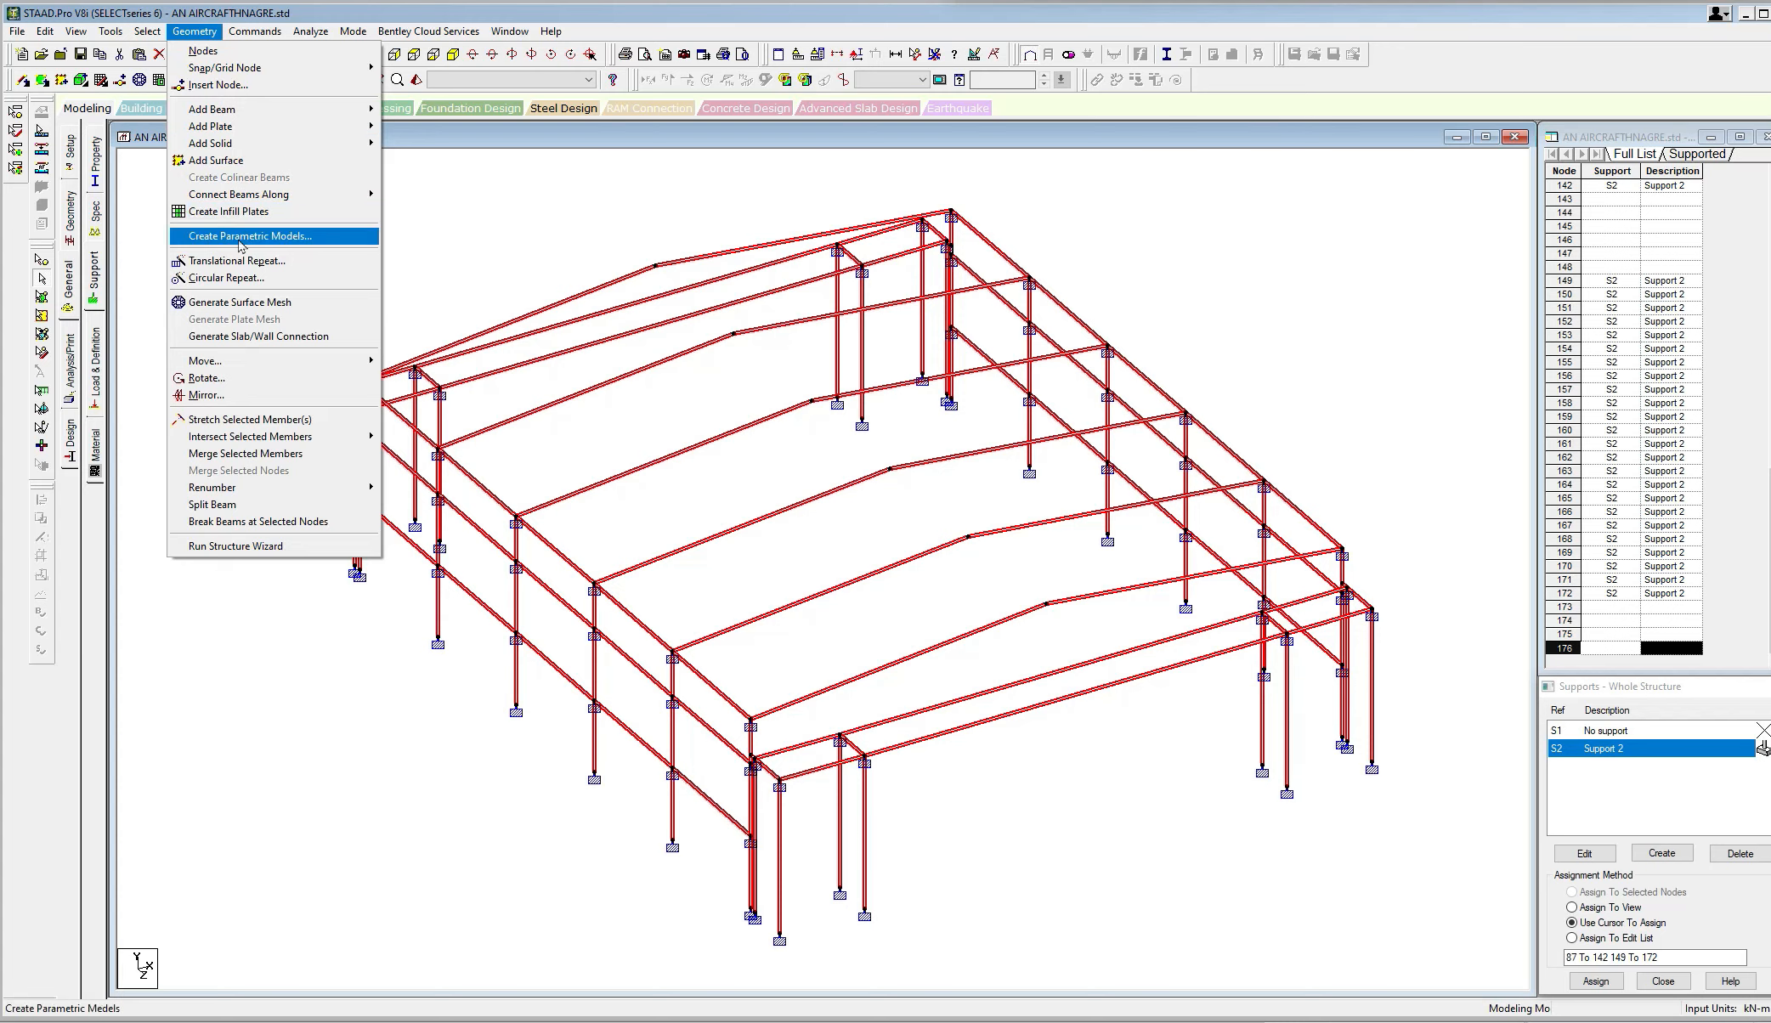
{"action": "mouse_move", "coordinate": [111, 31]}
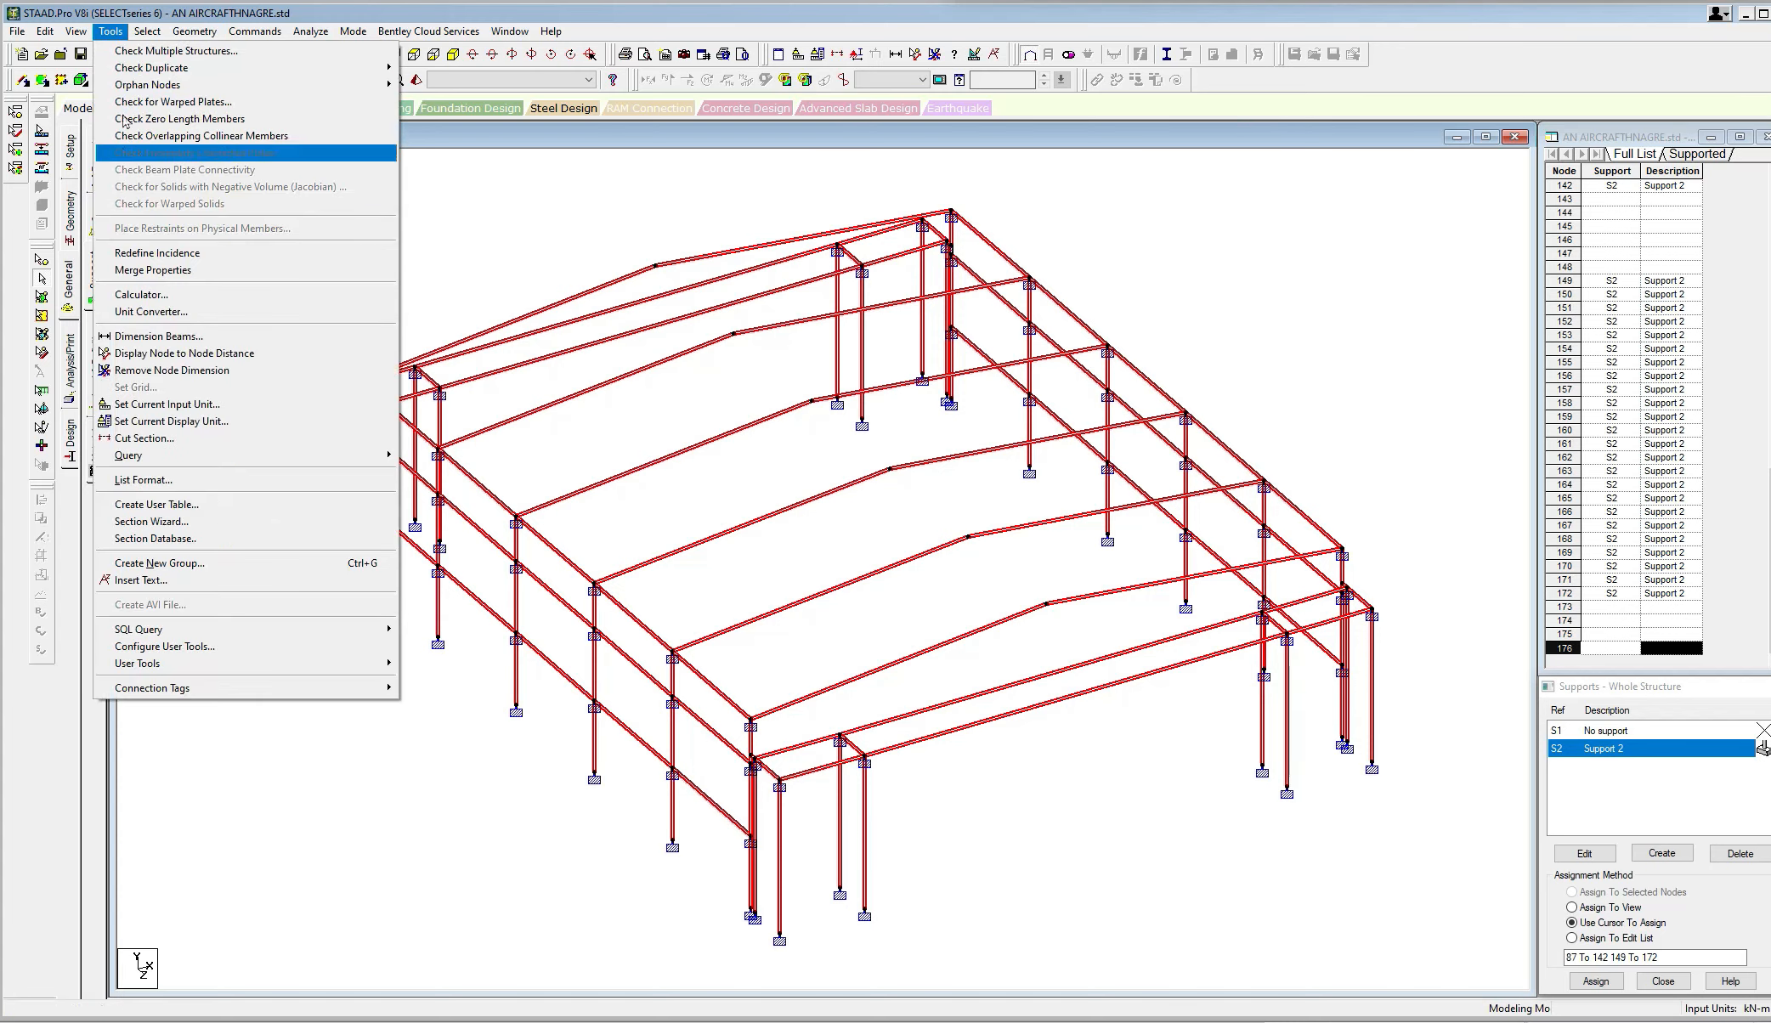
{"action": "left_click", "coordinate": [158, 254]}
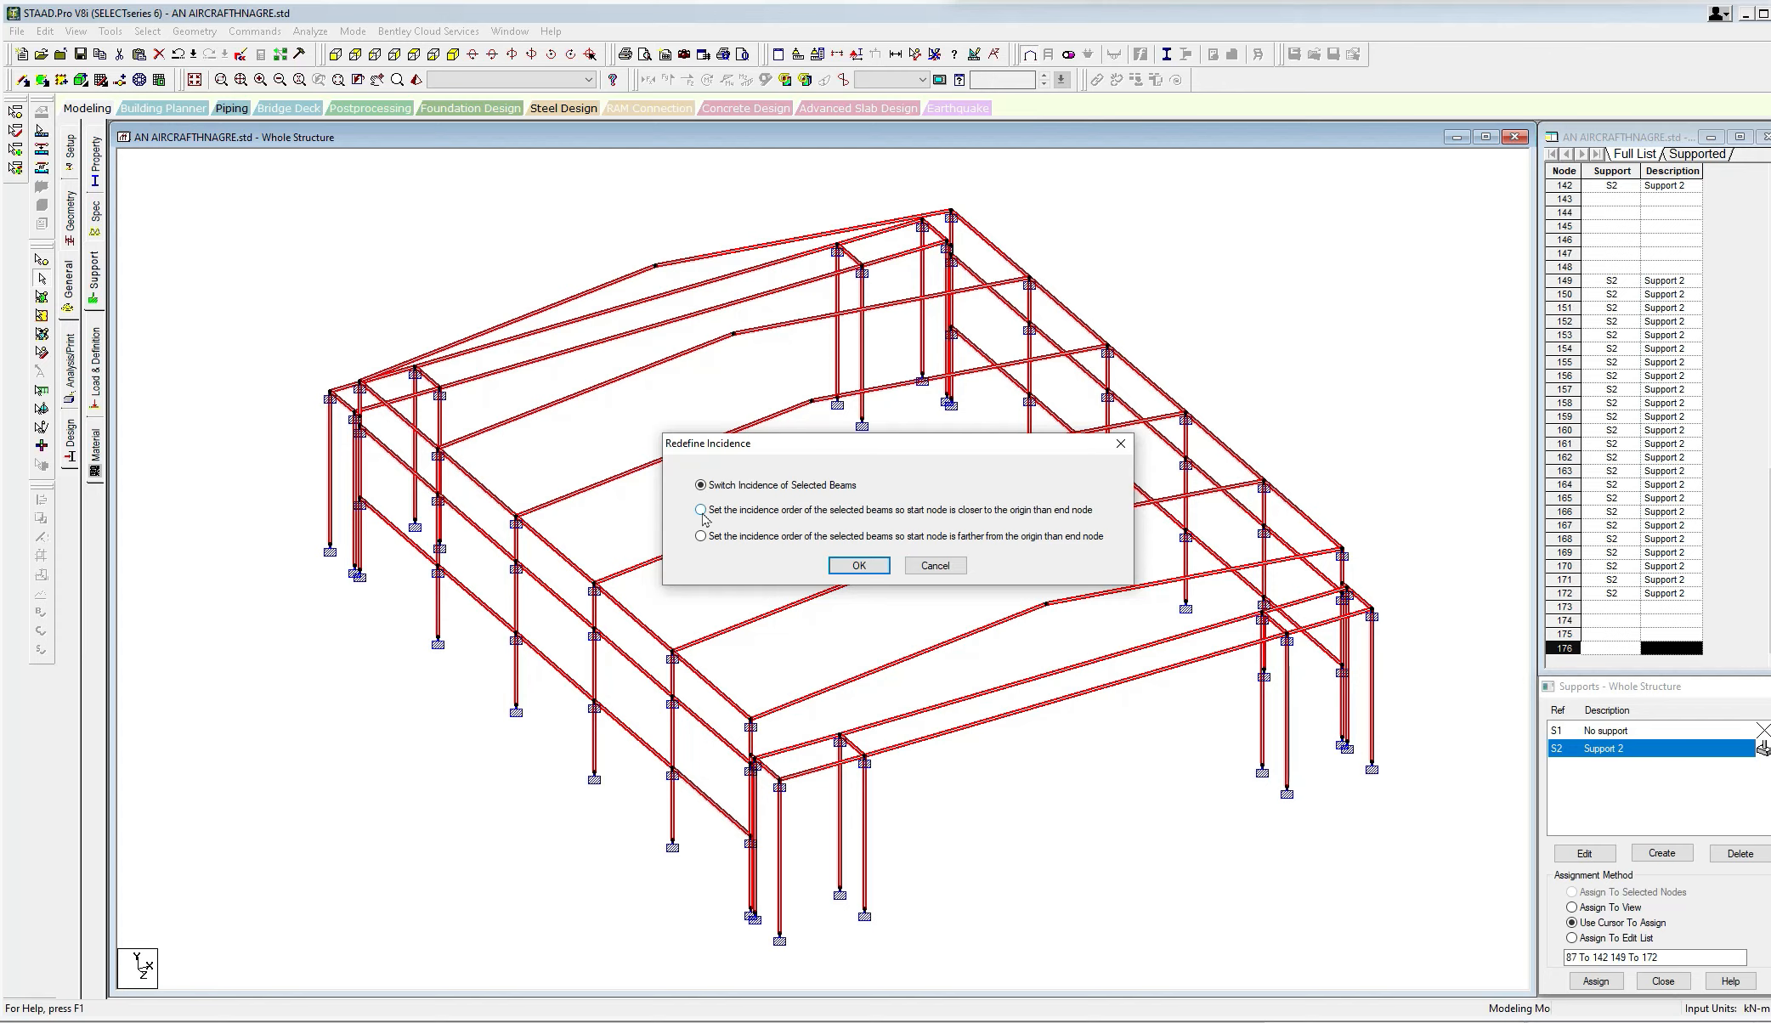
{"action": "left_click", "coordinate": [701, 510]}
{"action": "left_click", "coordinate": [856, 565]}
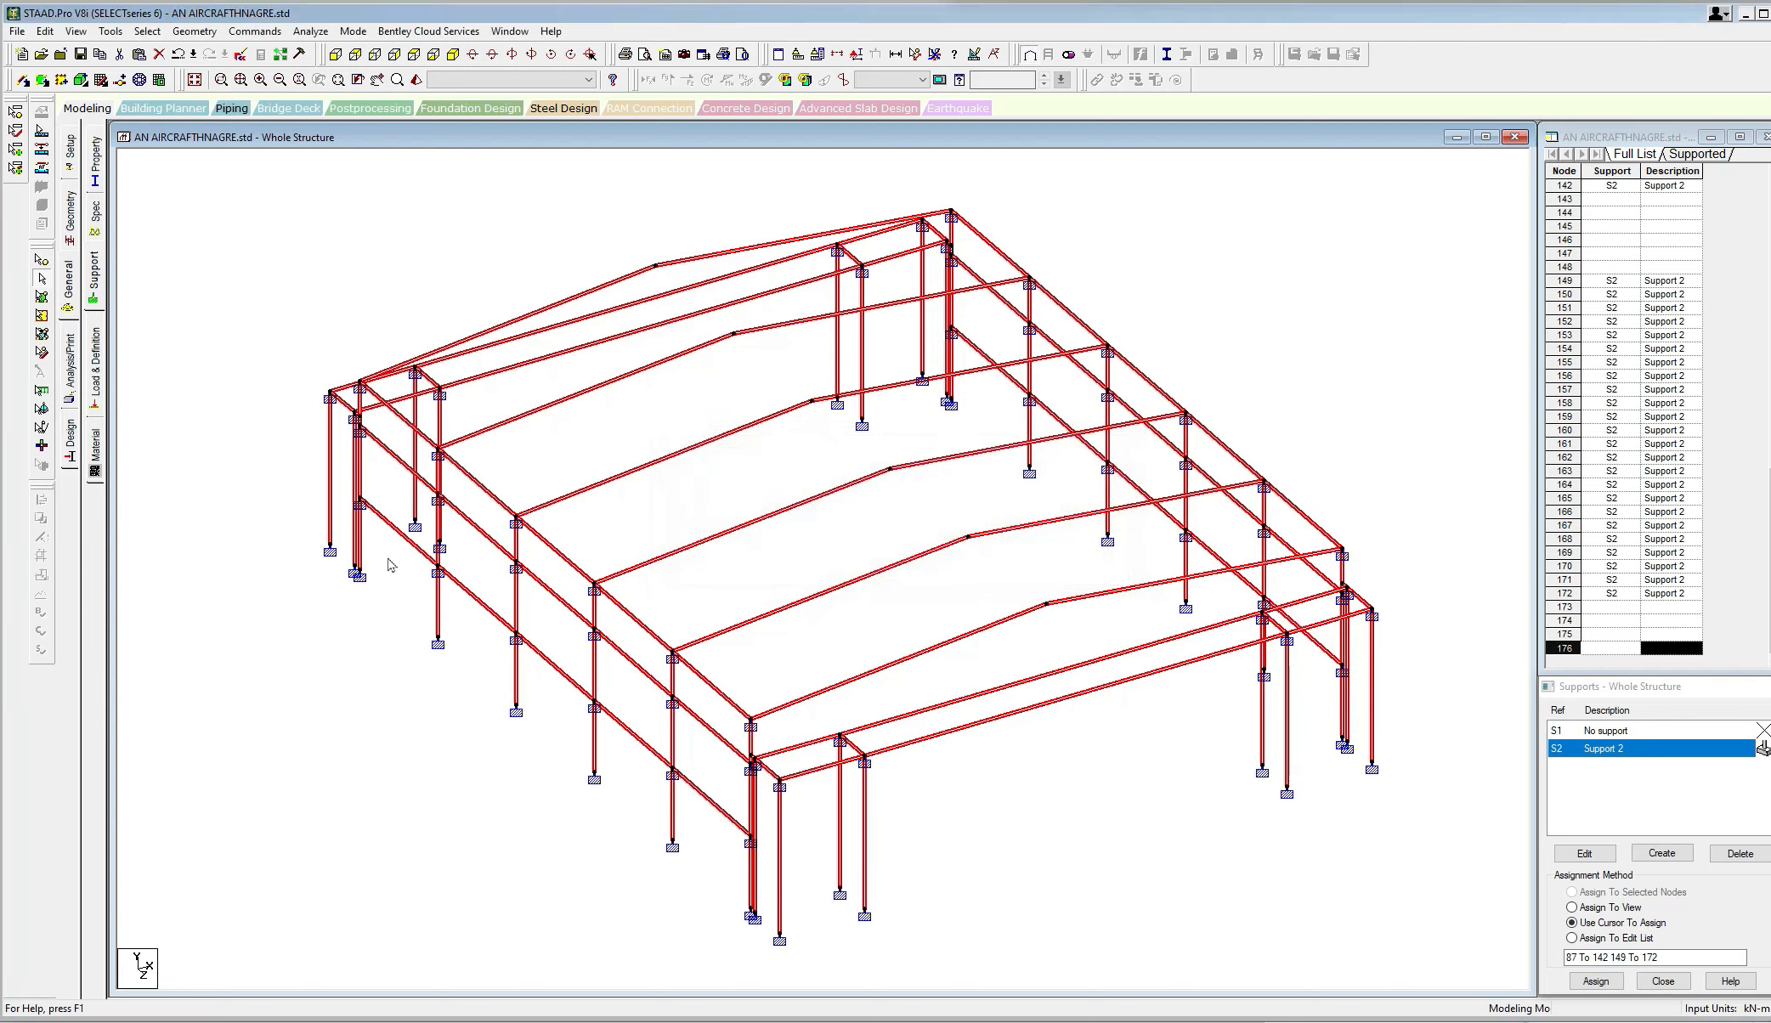
Clear the selection, display the beam start and end markers, and examine the member orientations across the frame.
{"action": "left_click", "coordinate": [520, 461]}
{"action": "key", "text": "shift+e"}
{"action": "scroll", "coordinate": [521, 457], "scroll_direction": "up", "scroll_amount": 3}
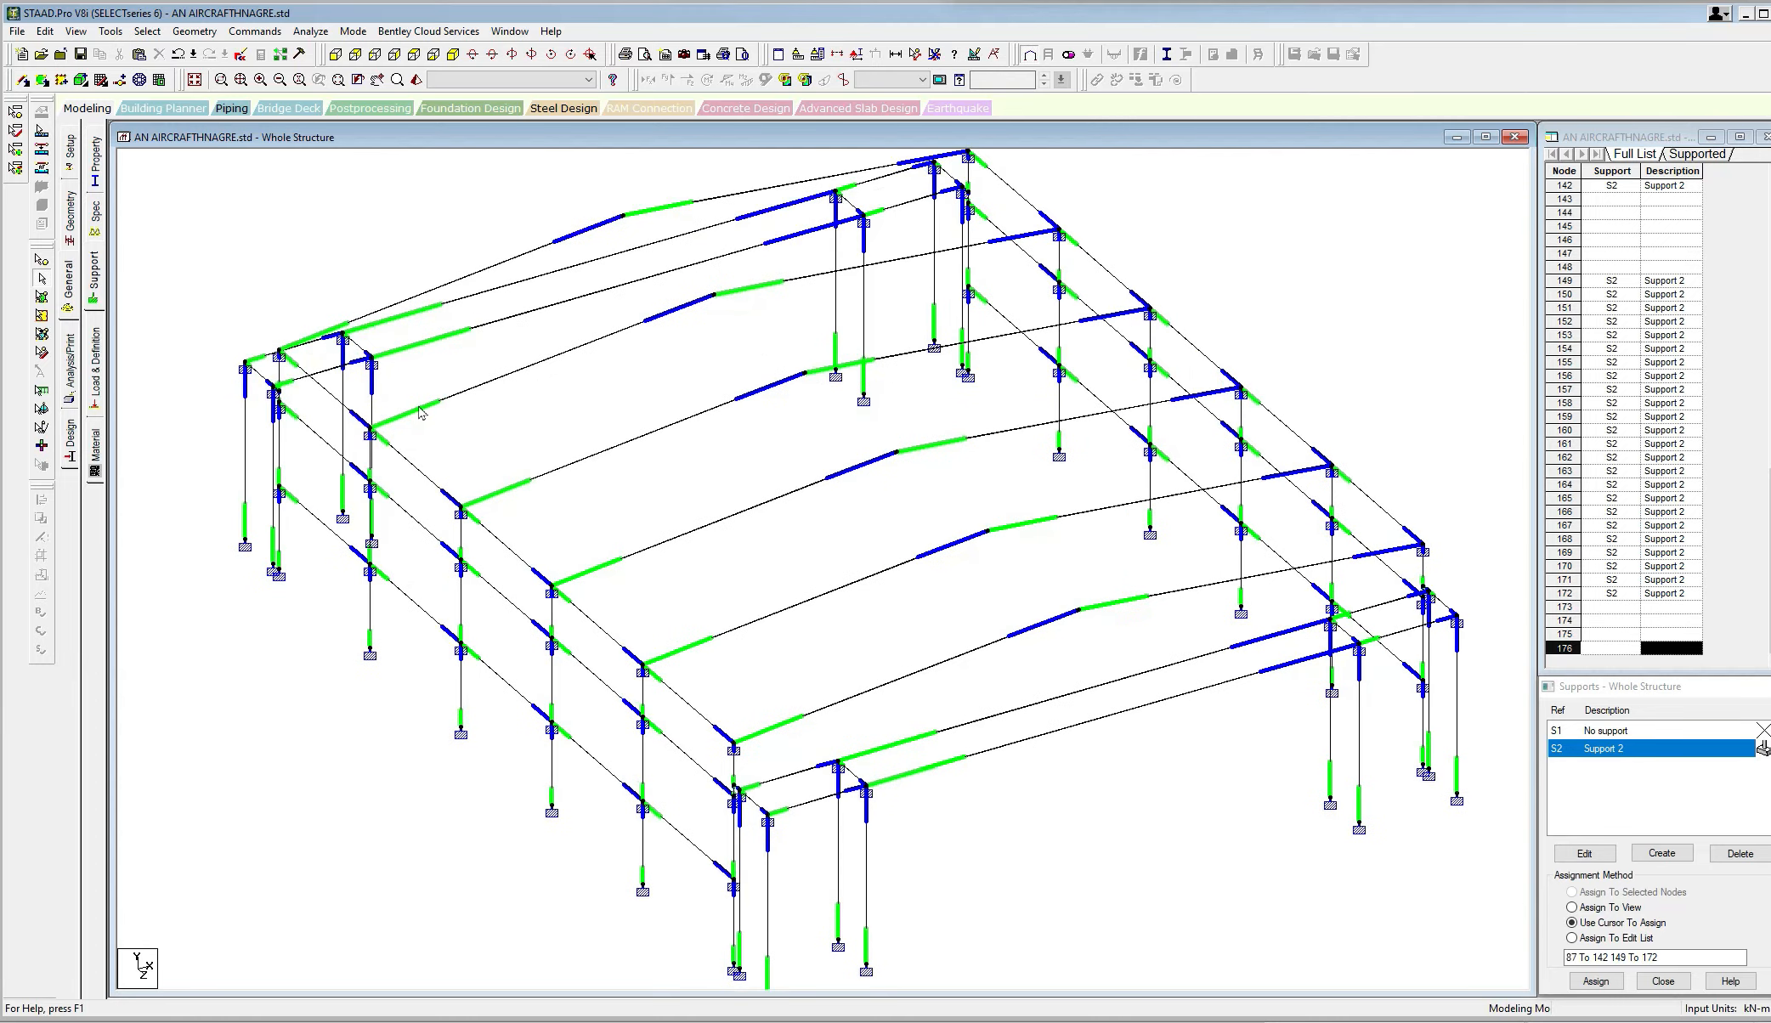
{"action": "scroll", "coordinate": [628, 399], "scroll_direction": "down", "scroll_amount": 3}
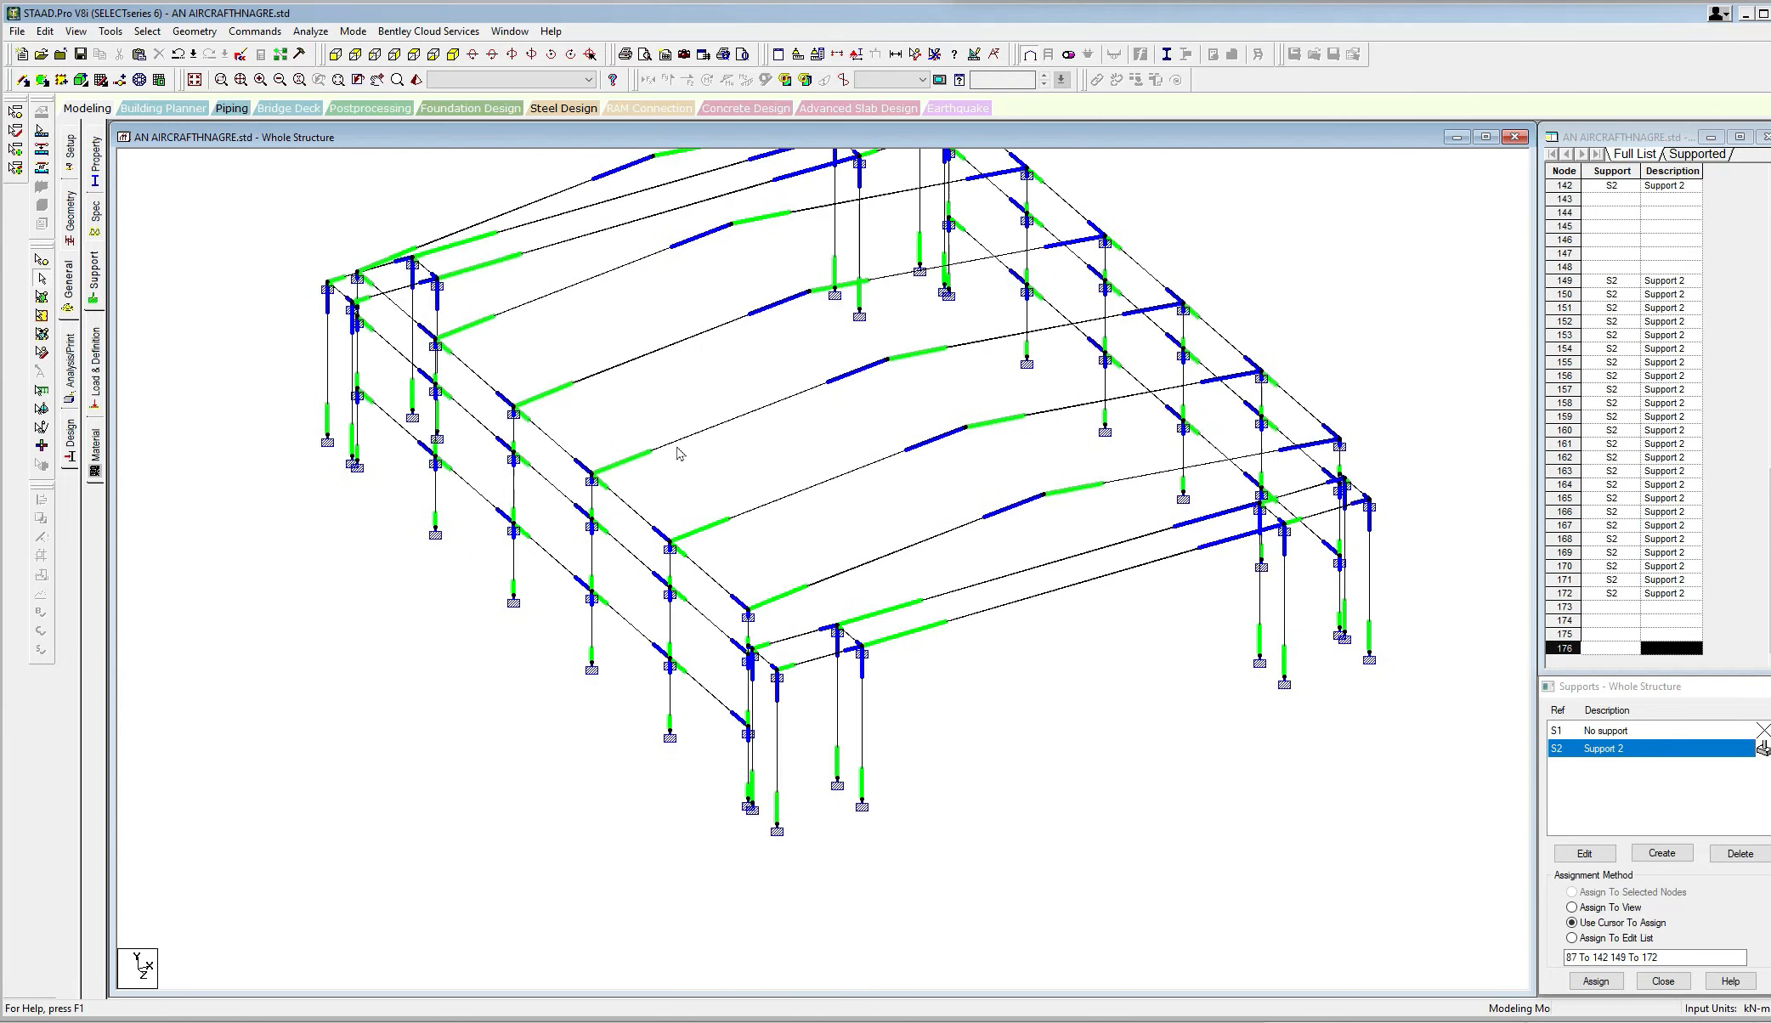
{"action": "scroll", "coordinate": [729, 495], "scroll_direction": "up", "scroll_amount": 1}
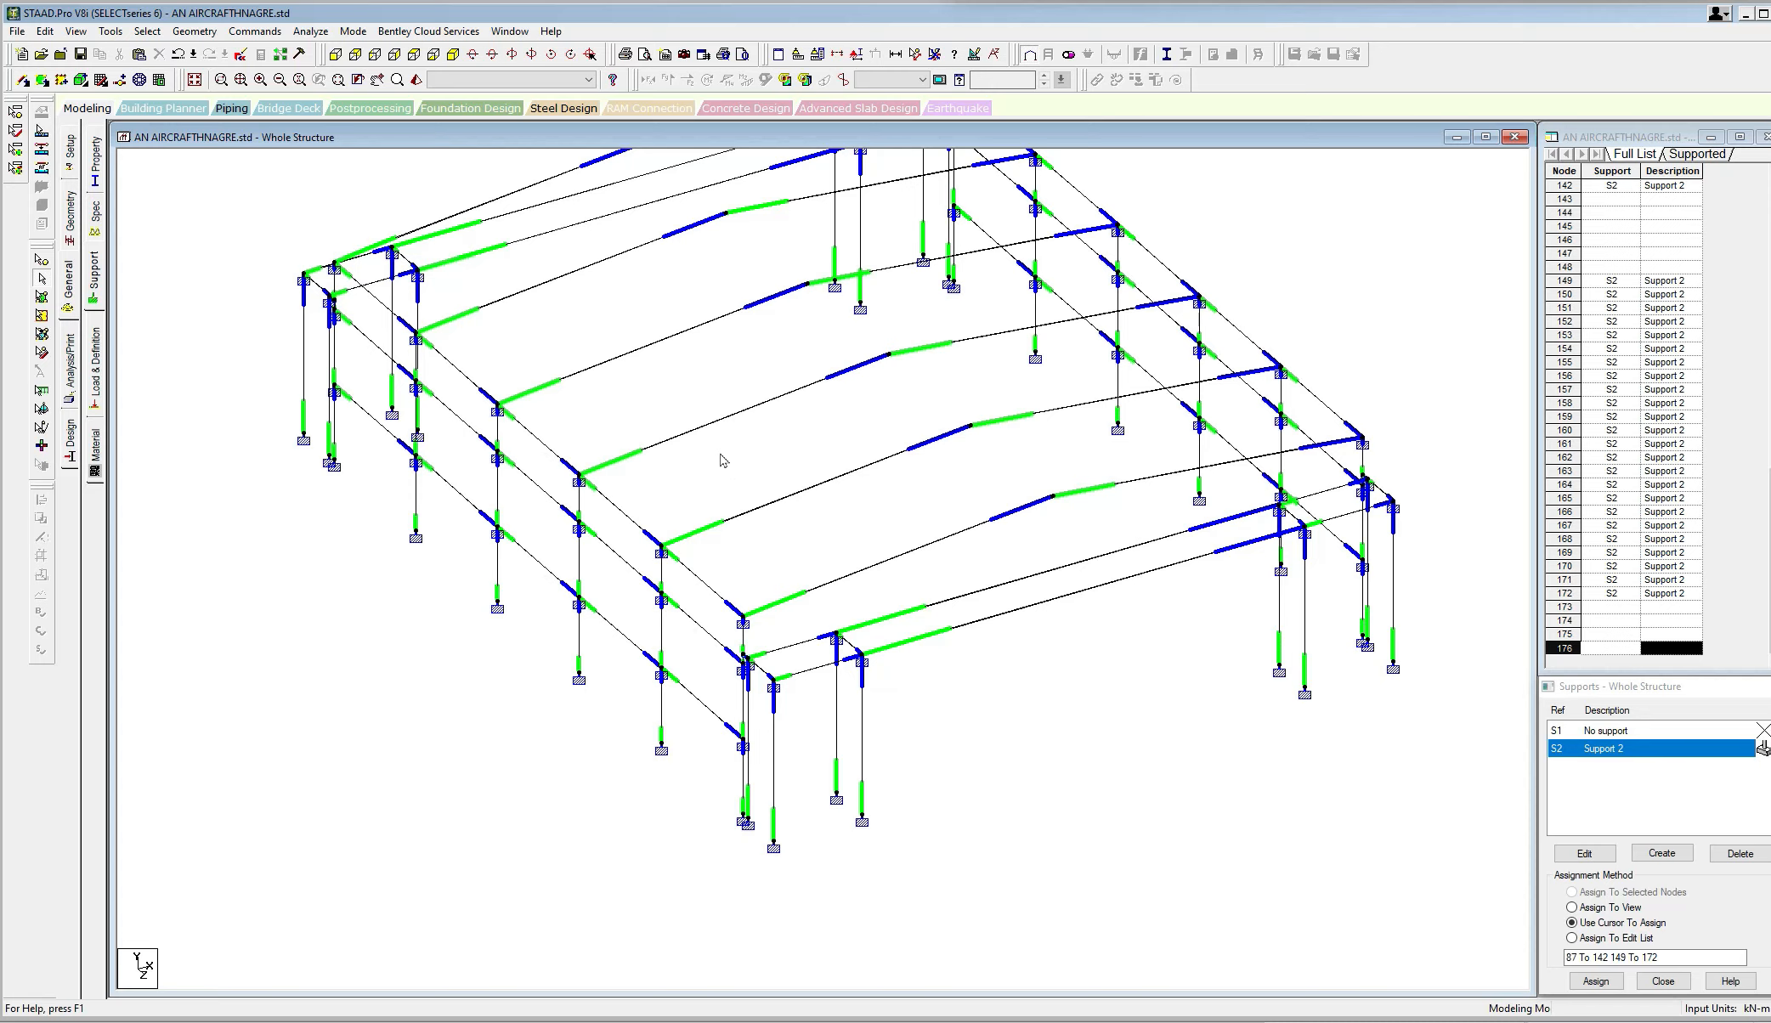
{"action": "middle_click_drag", "start_coordinate": [722, 460], "coordinate": [714, 514]}
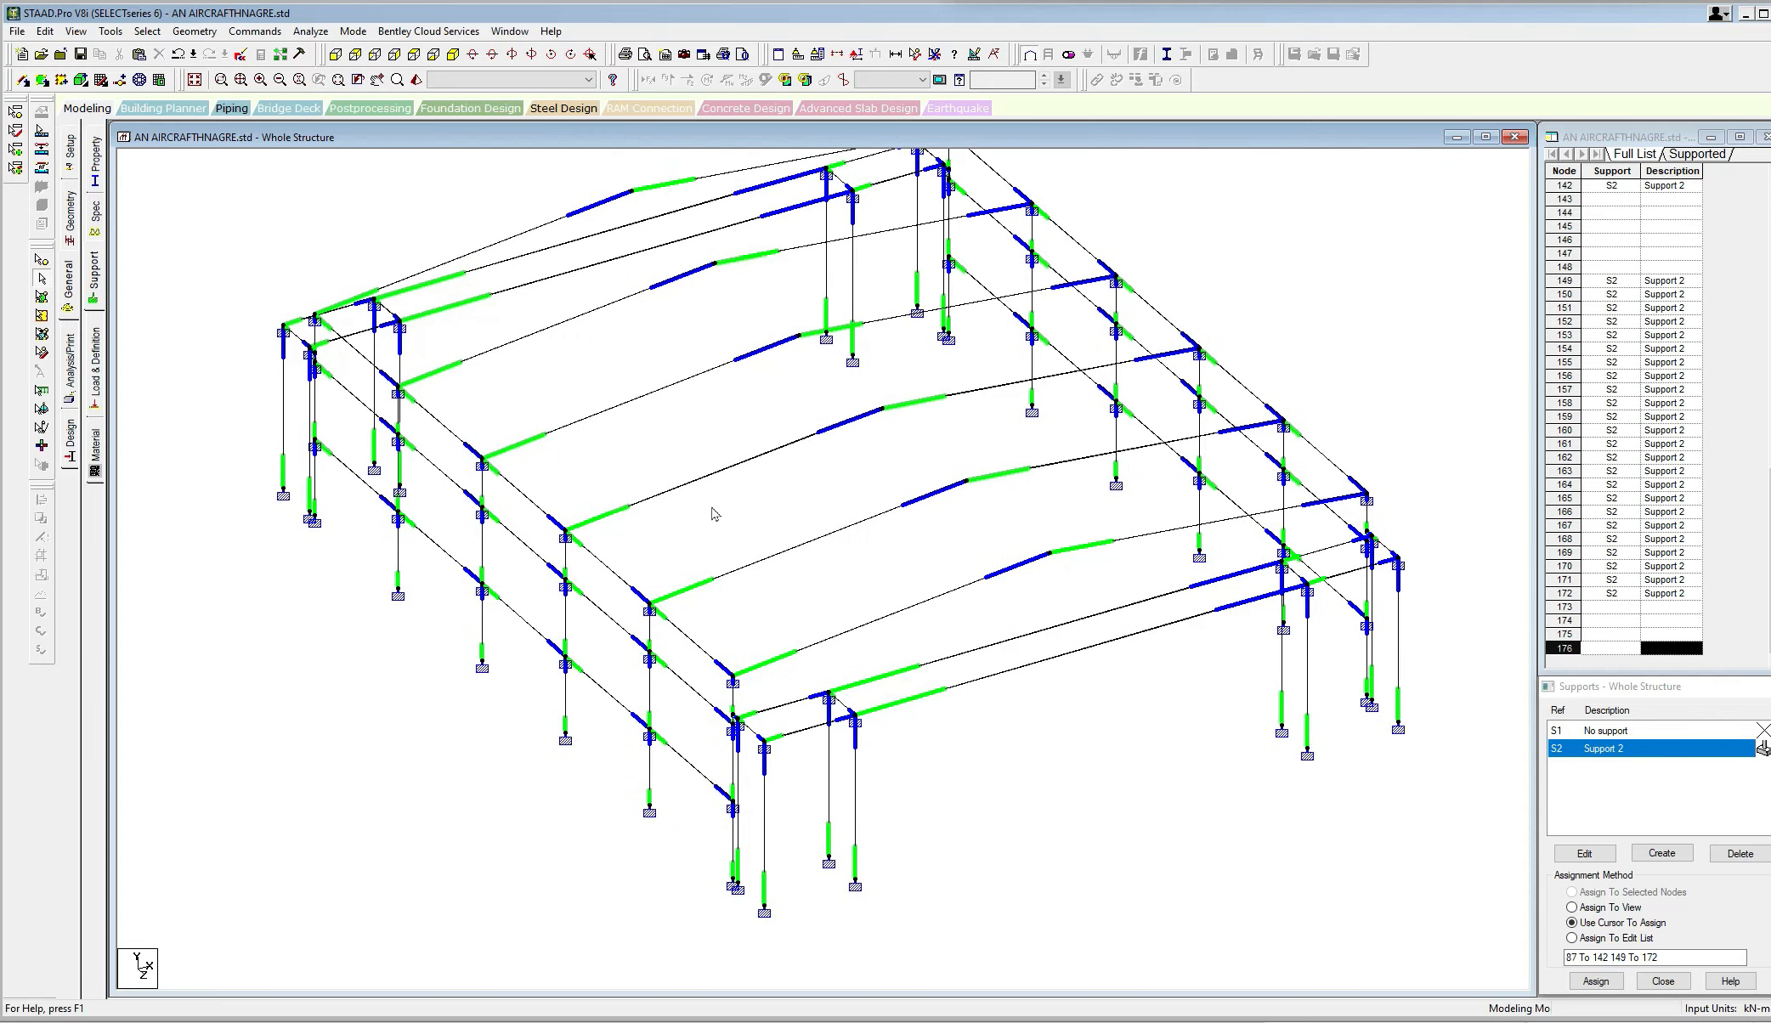
Hide the beam start and end markers on the whole structure.
{"action": "scroll", "coordinate": [714, 513], "scroll_direction": "down", "scroll_amount": 1}
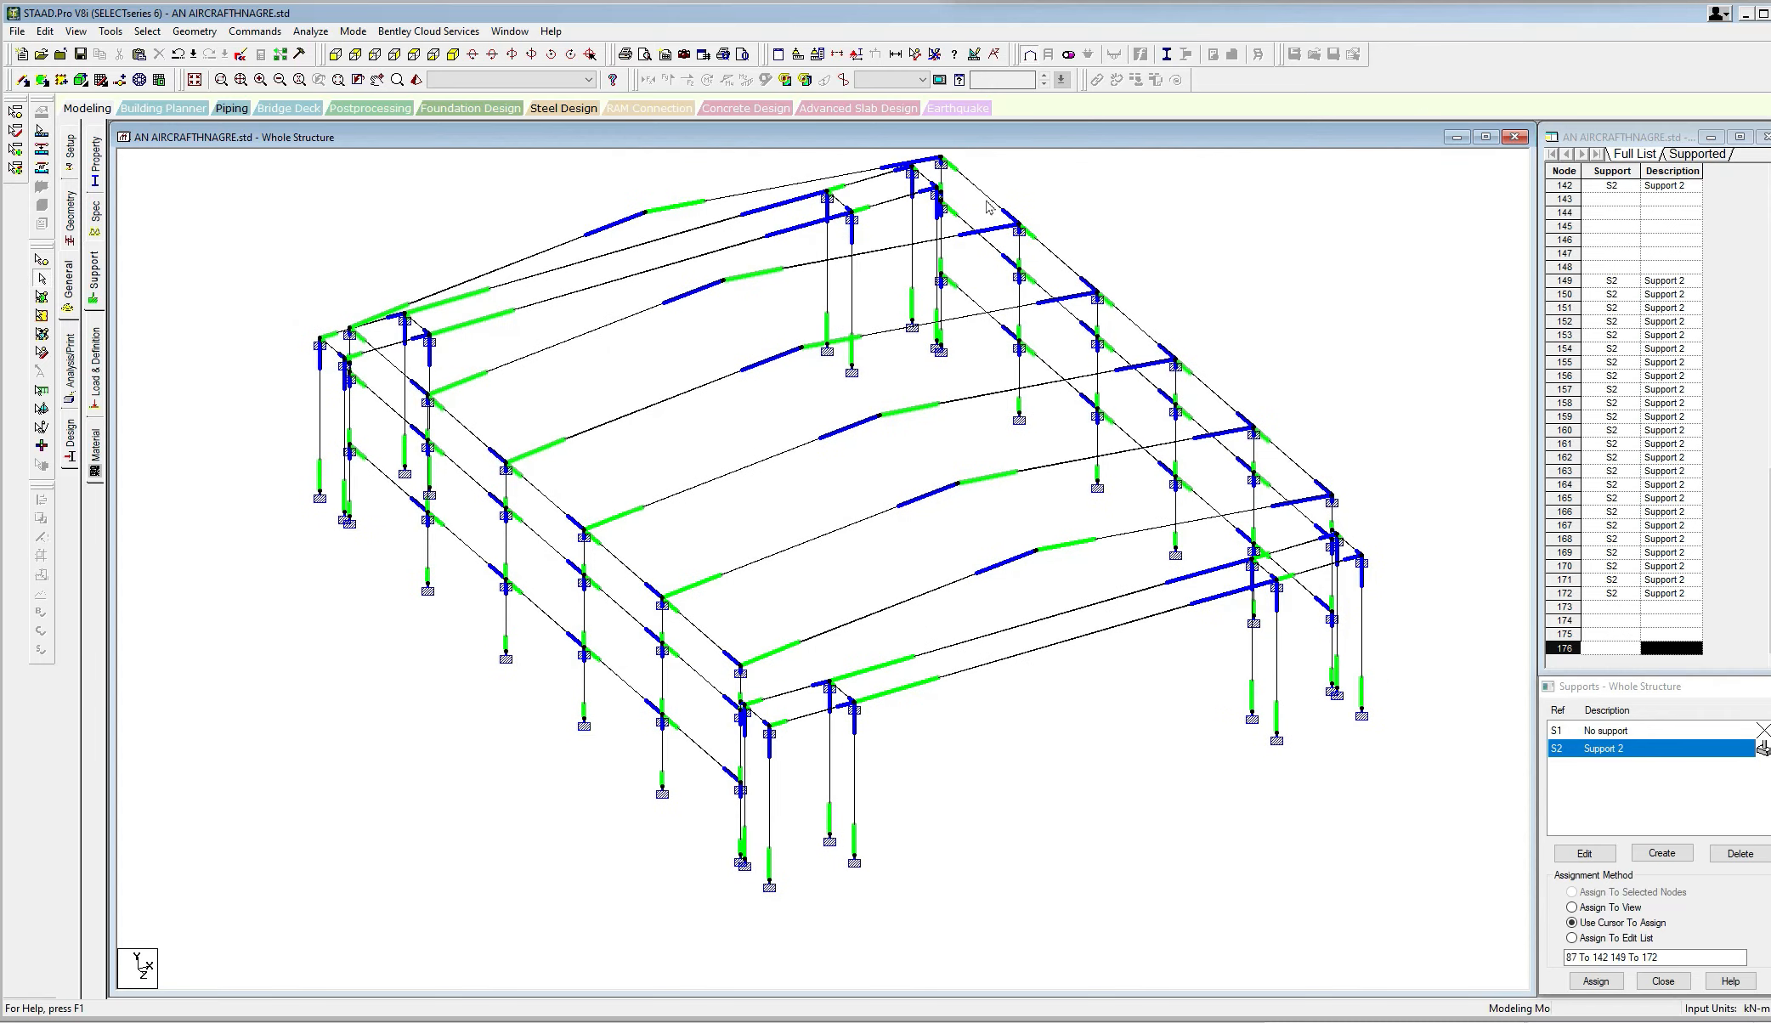
{"action": "middle_click_drag", "start_coordinate": [1265, 235], "coordinate": [1246, 328]}
{"action": "key", "text": "shift+e"}
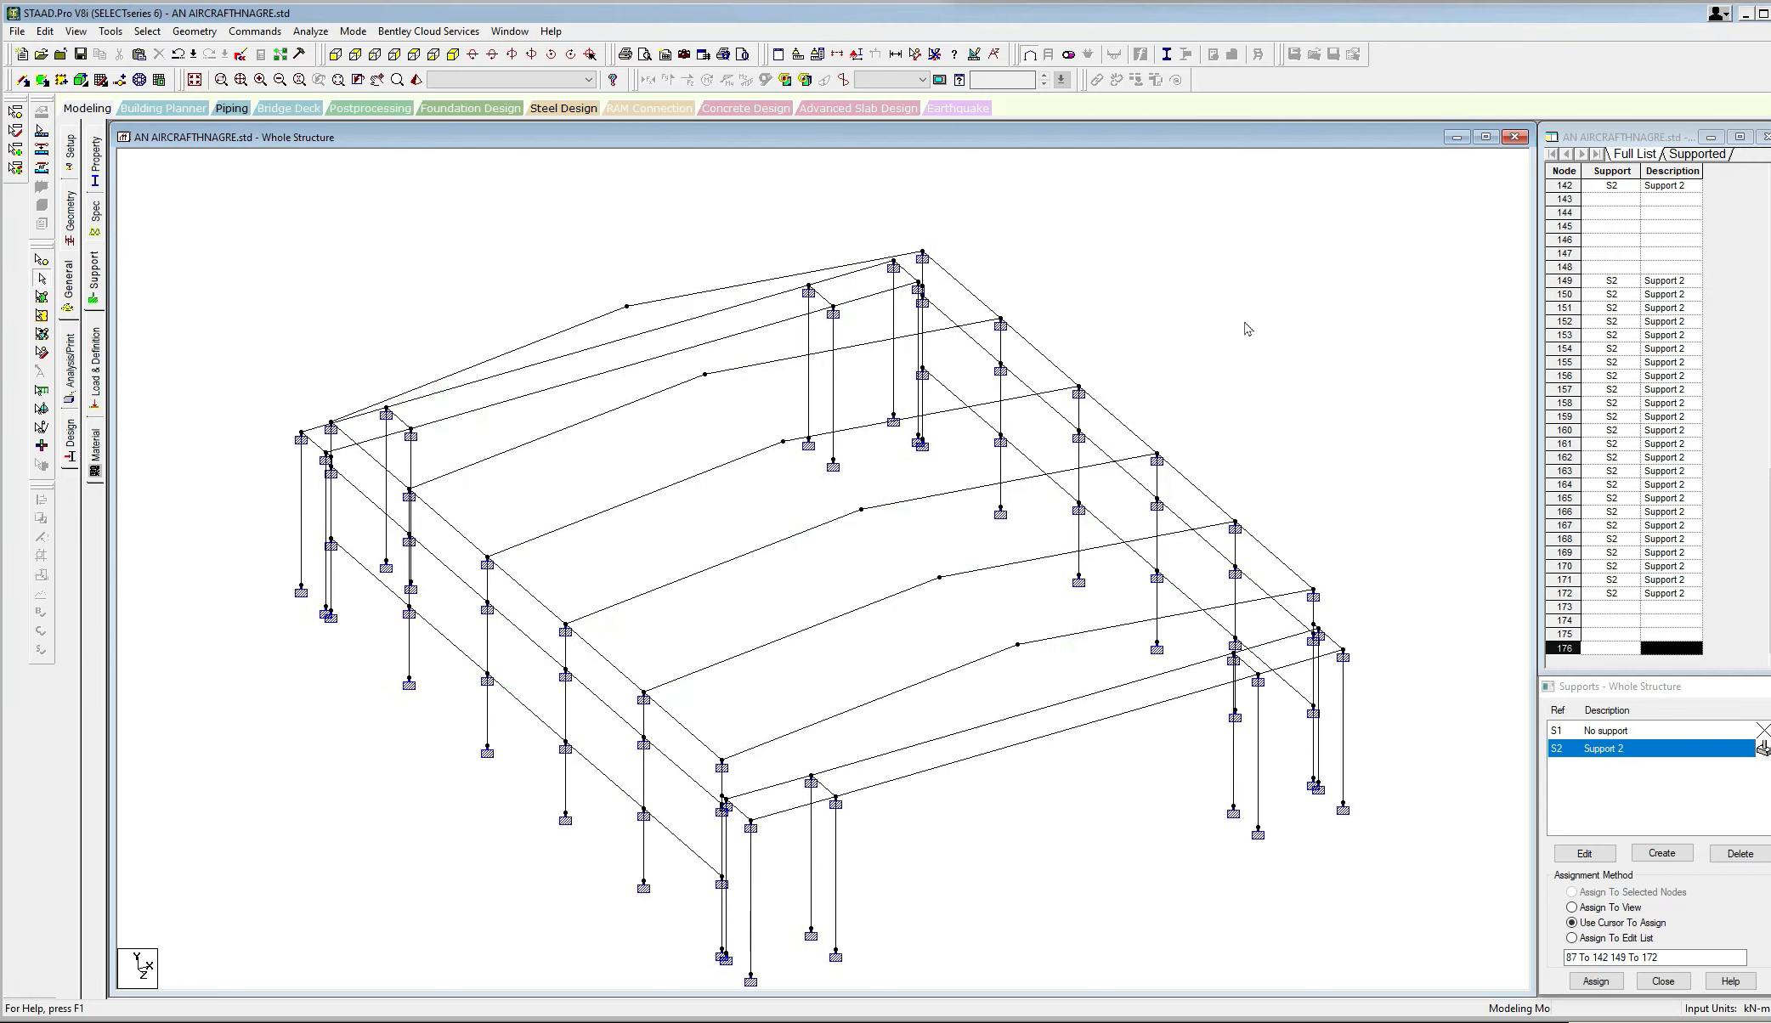
{"action": "middle_click_drag", "start_coordinate": [1245, 329], "coordinate": [1259, 274]}
{"action": "scroll", "coordinate": [958, 403], "scroll_direction": "up", "scroll_amount": 1}
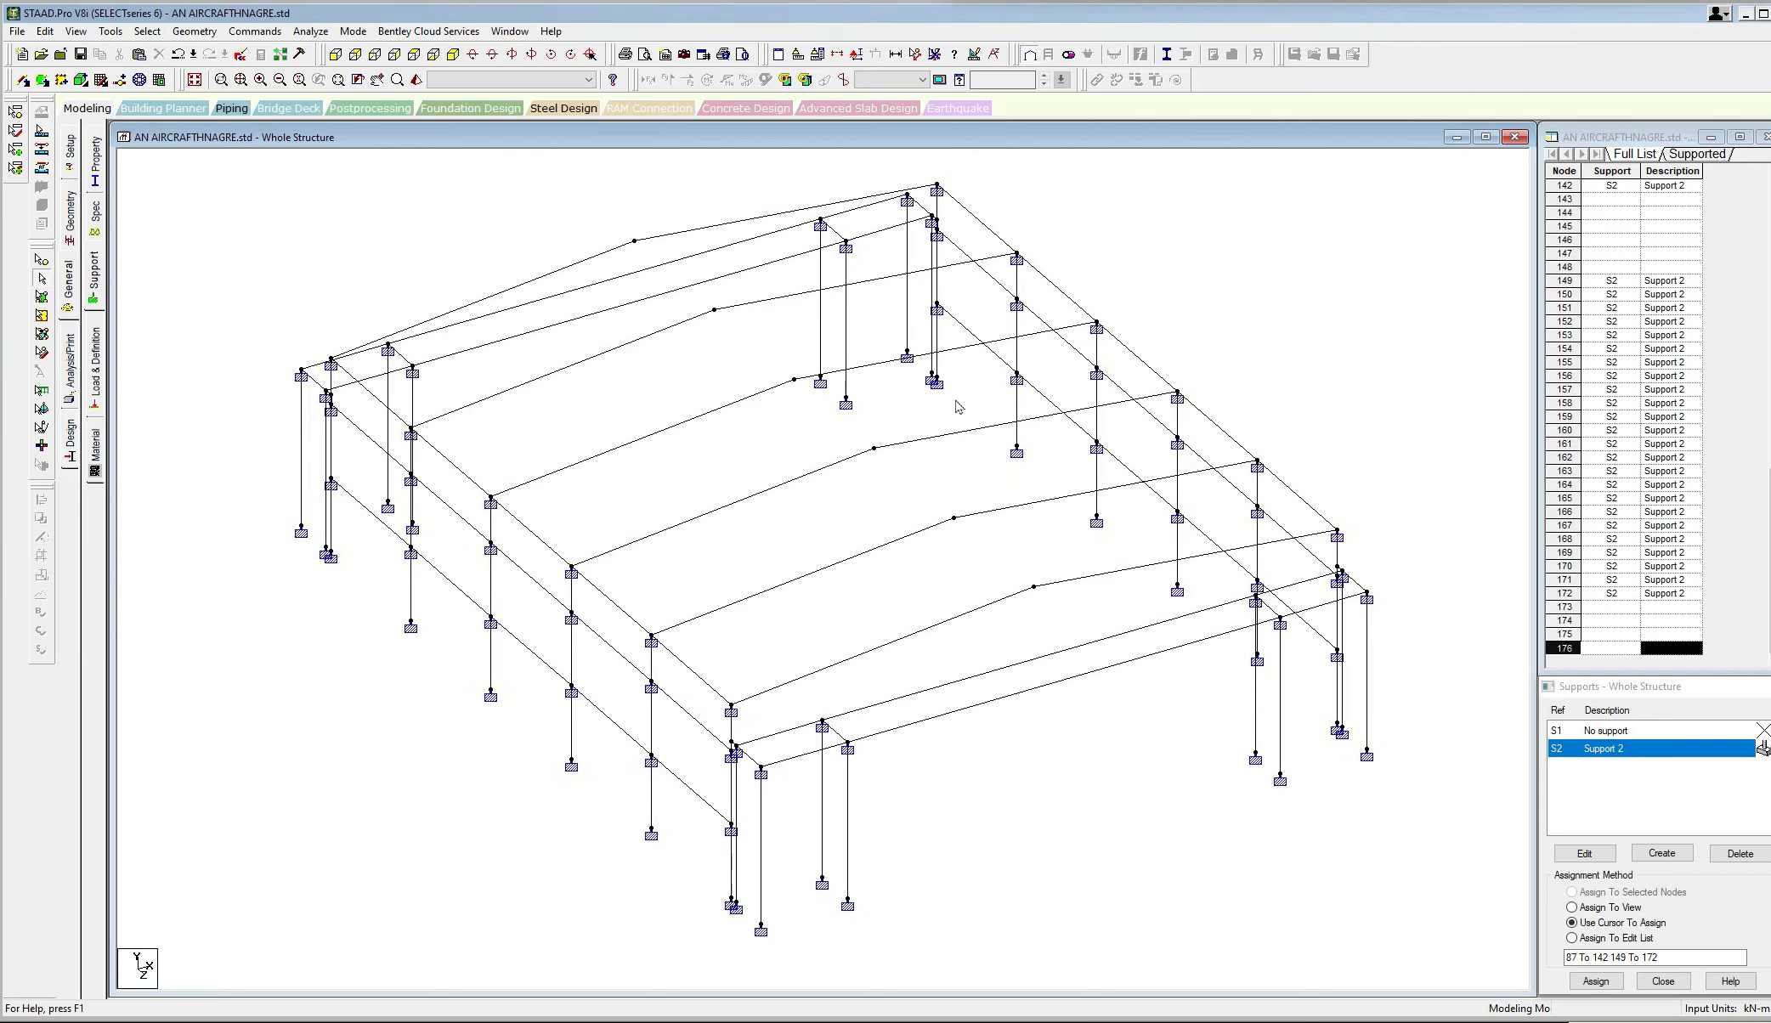
{"action": "middle_click_drag", "start_coordinate": [716, 487], "coordinate": [727, 491]}
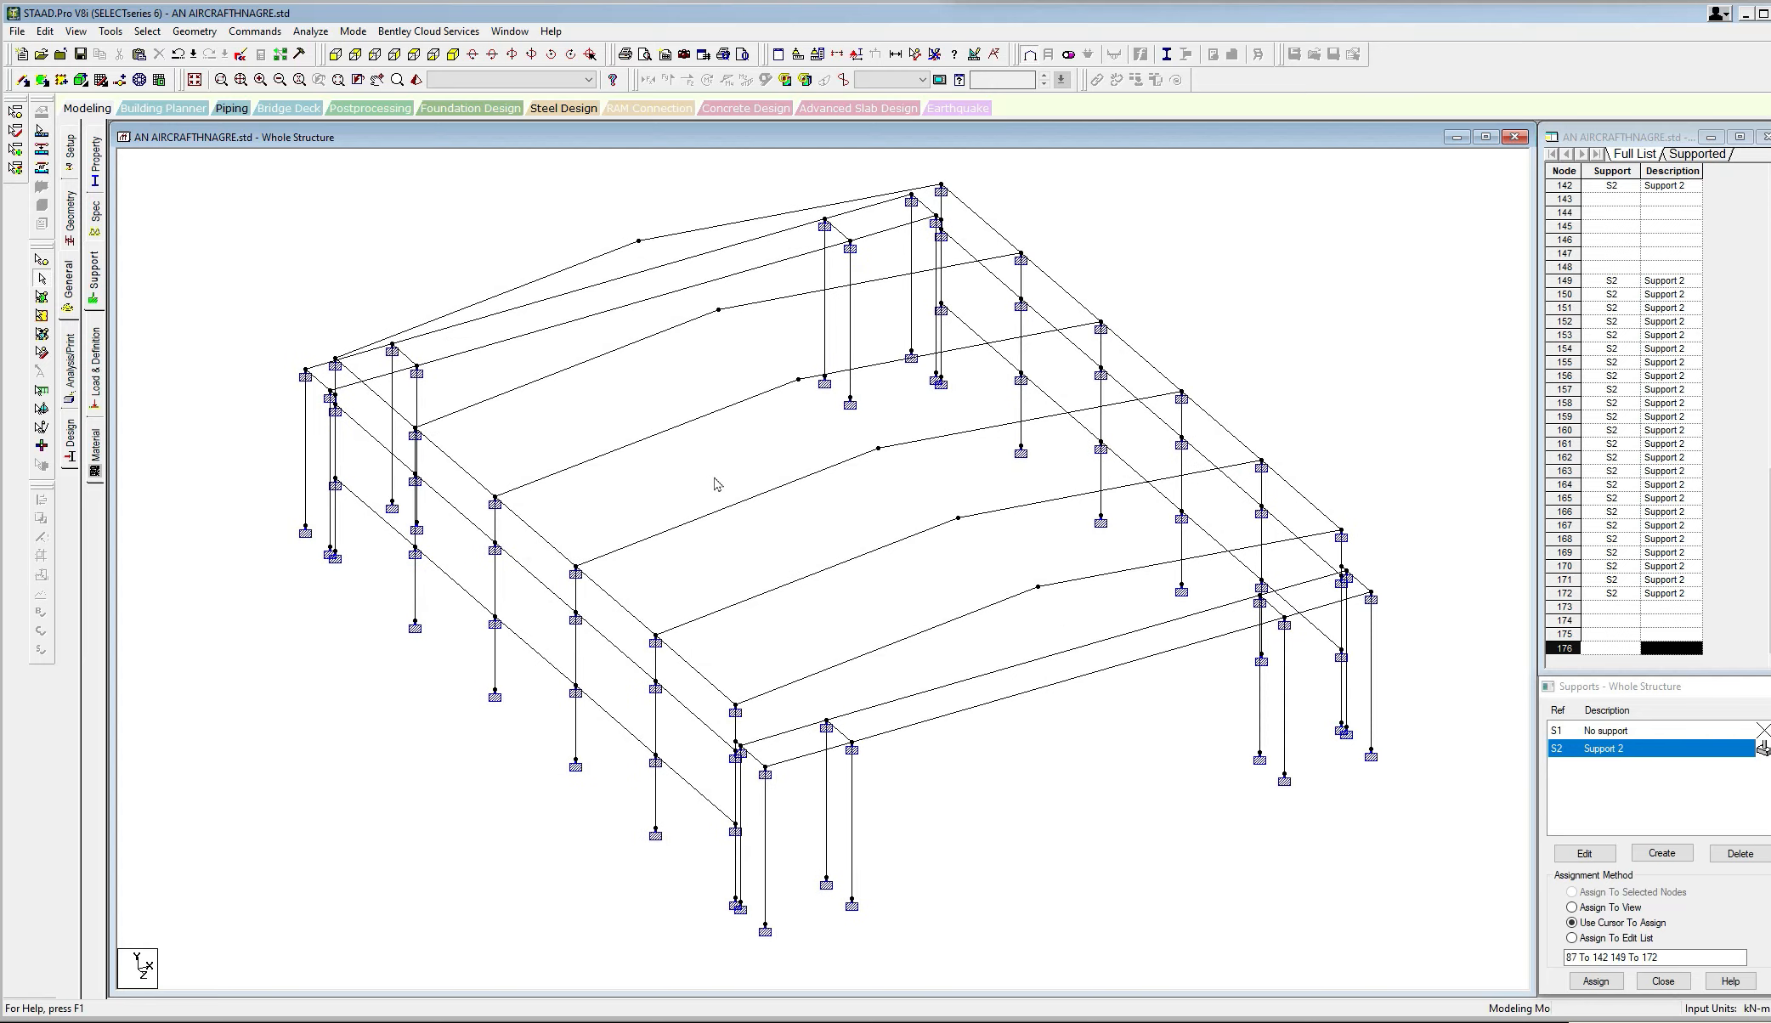
Insert 4 evenly spaced nodes on each of the four long parallel beams of the two end frames.
{"action": "left_click", "coordinate": [1006, 698]}
{"action": "left_click", "coordinate": [1011, 668], "text": "ctrl"}
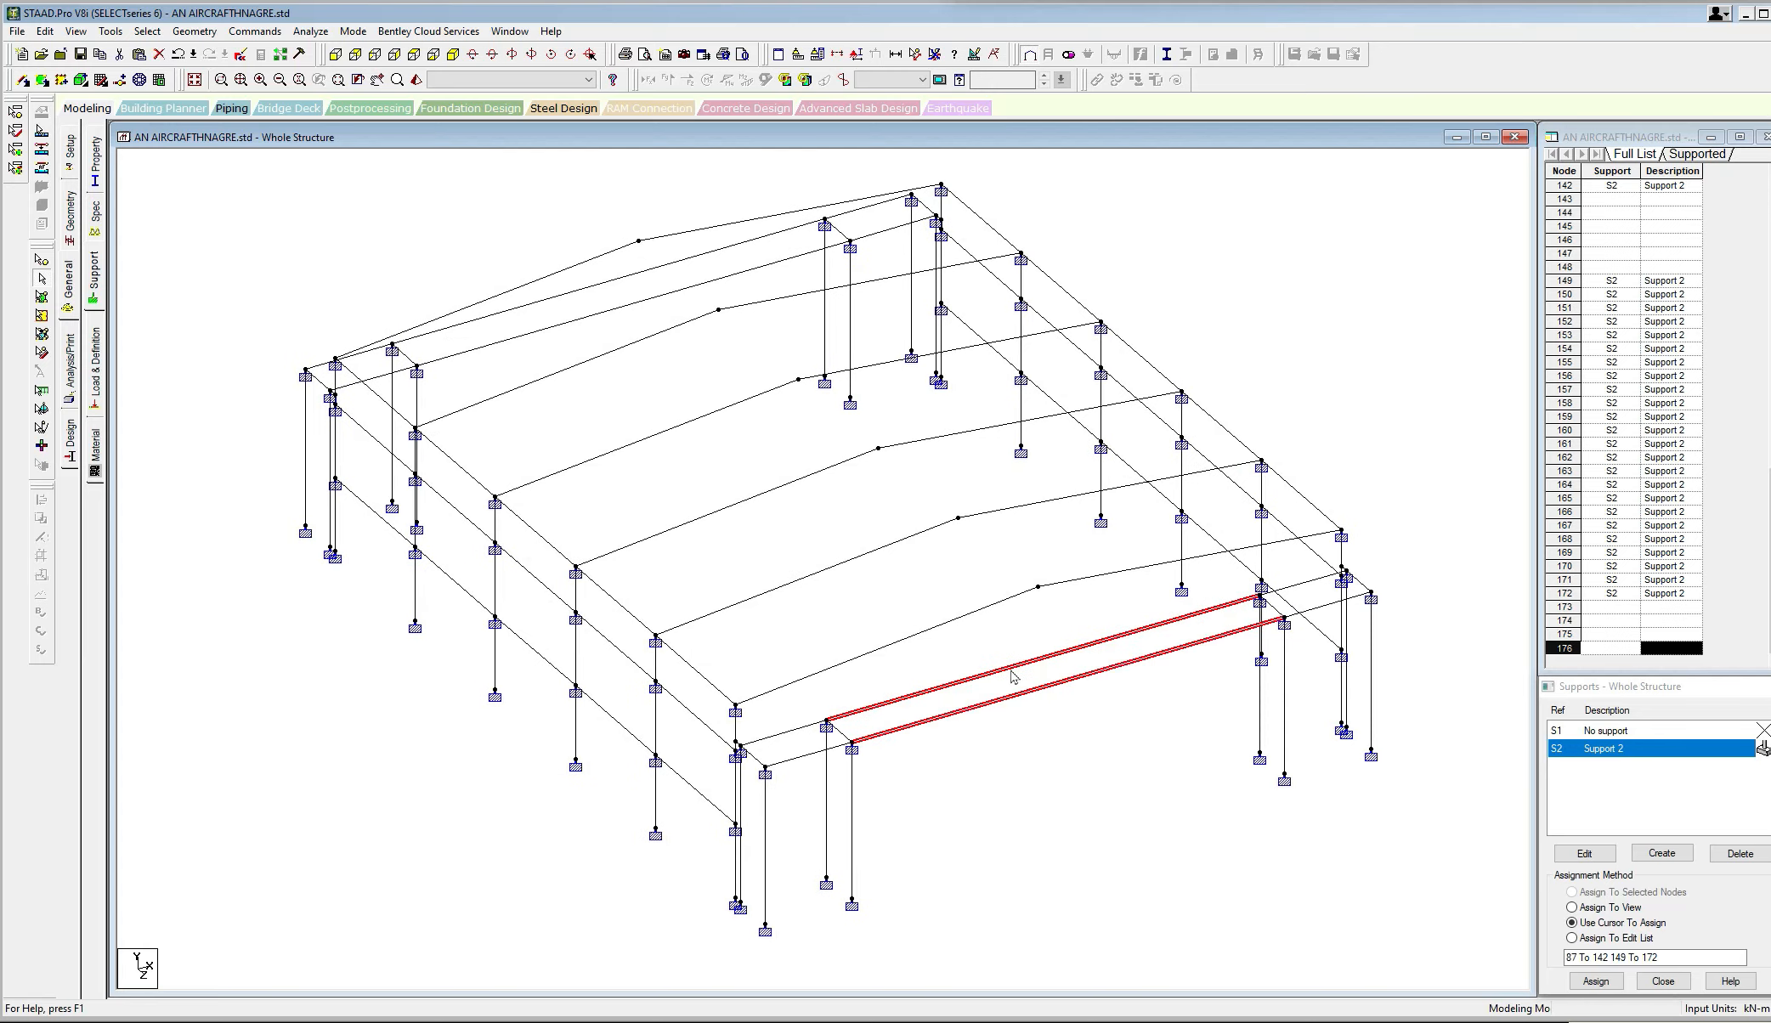
{"action": "left_click", "coordinate": [646, 303], "text": "ctrl"}
{"action": "left_click", "coordinate": [656, 272], "text": "ctrl"}
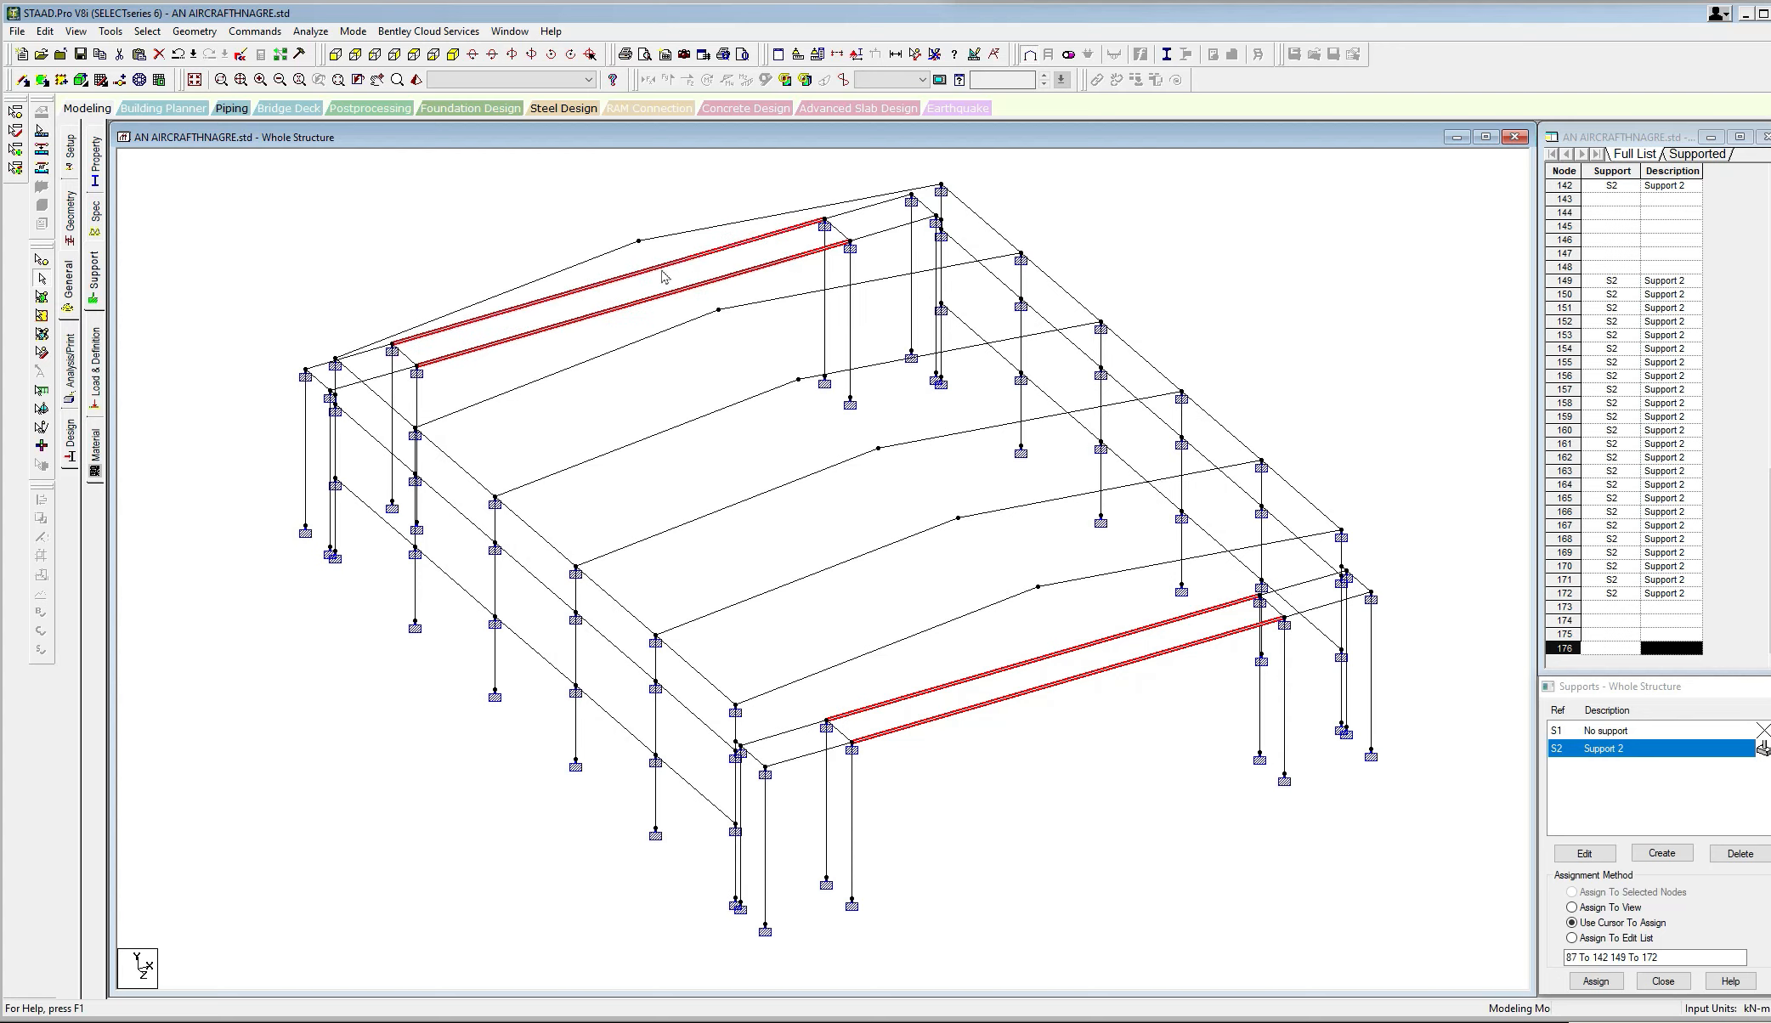
{"action": "middle_click_drag", "start_coordinate": [1120, 270], "coordinate": [1098, 284]}
{"action": "right_click", "coordinate": [1107, 223]}
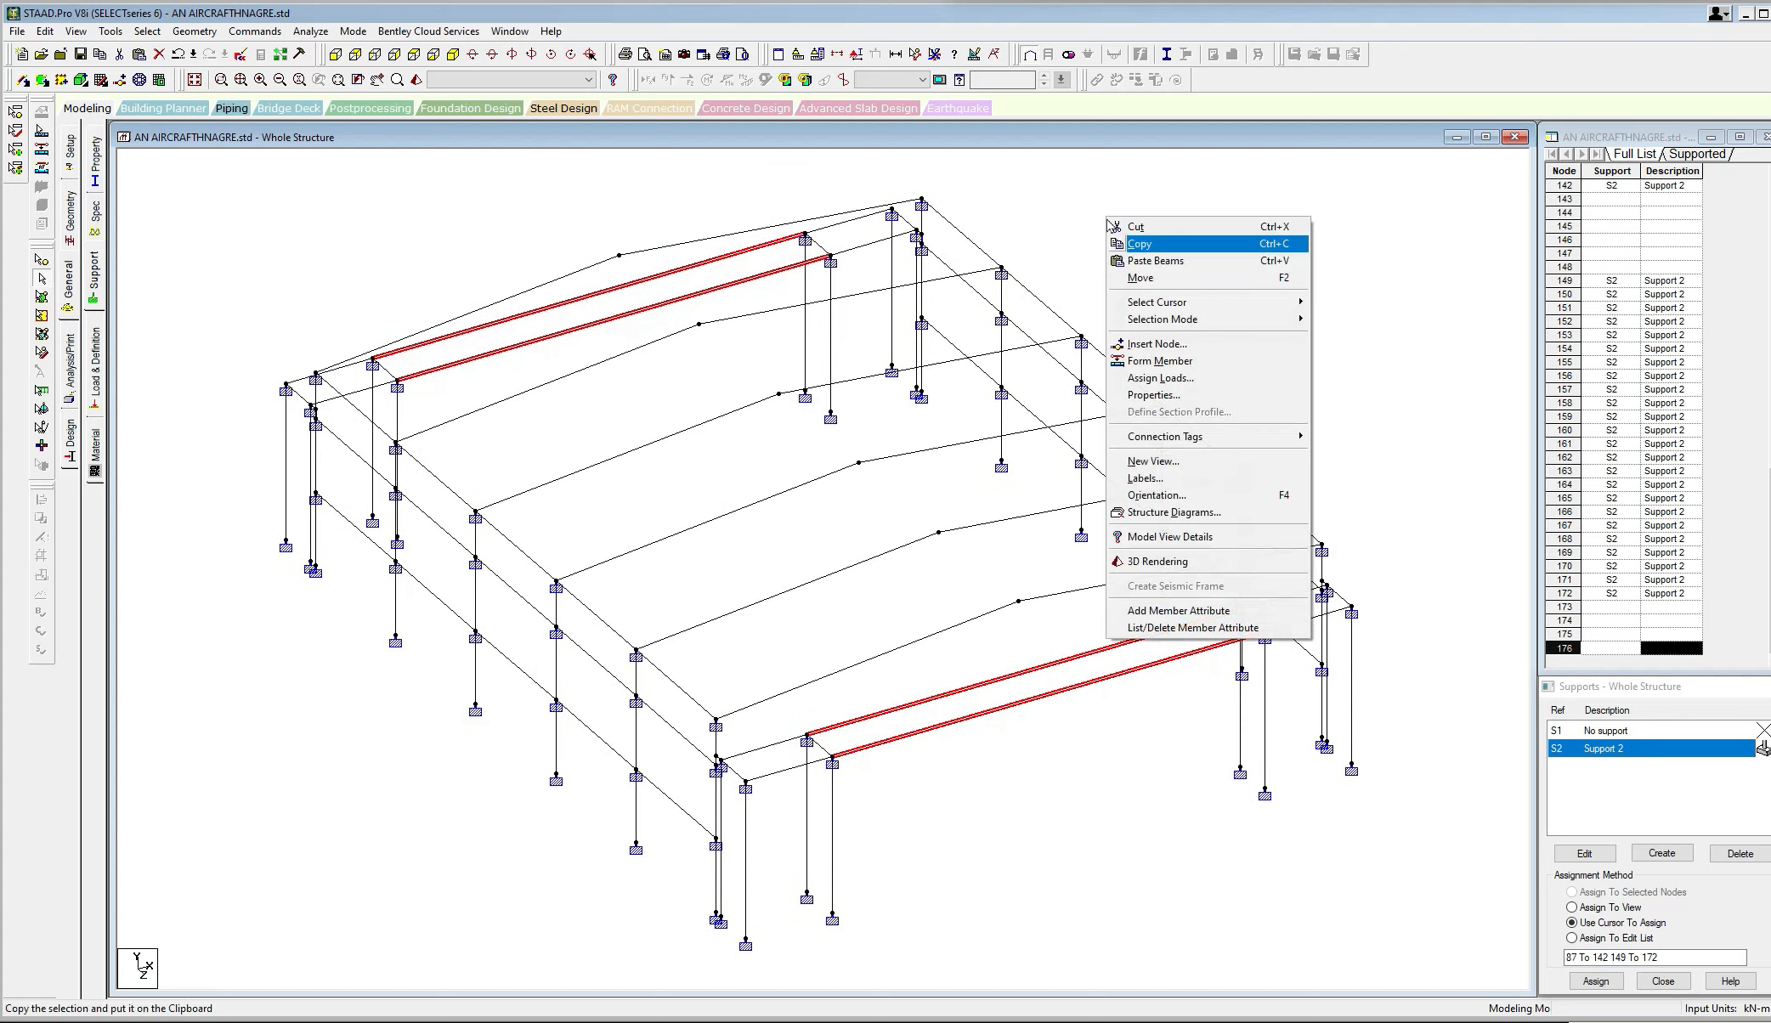
{"action": "left_click", "coordinate": [1154, 349]}
{"action": "left_click", "coordinate": [798, 561]}
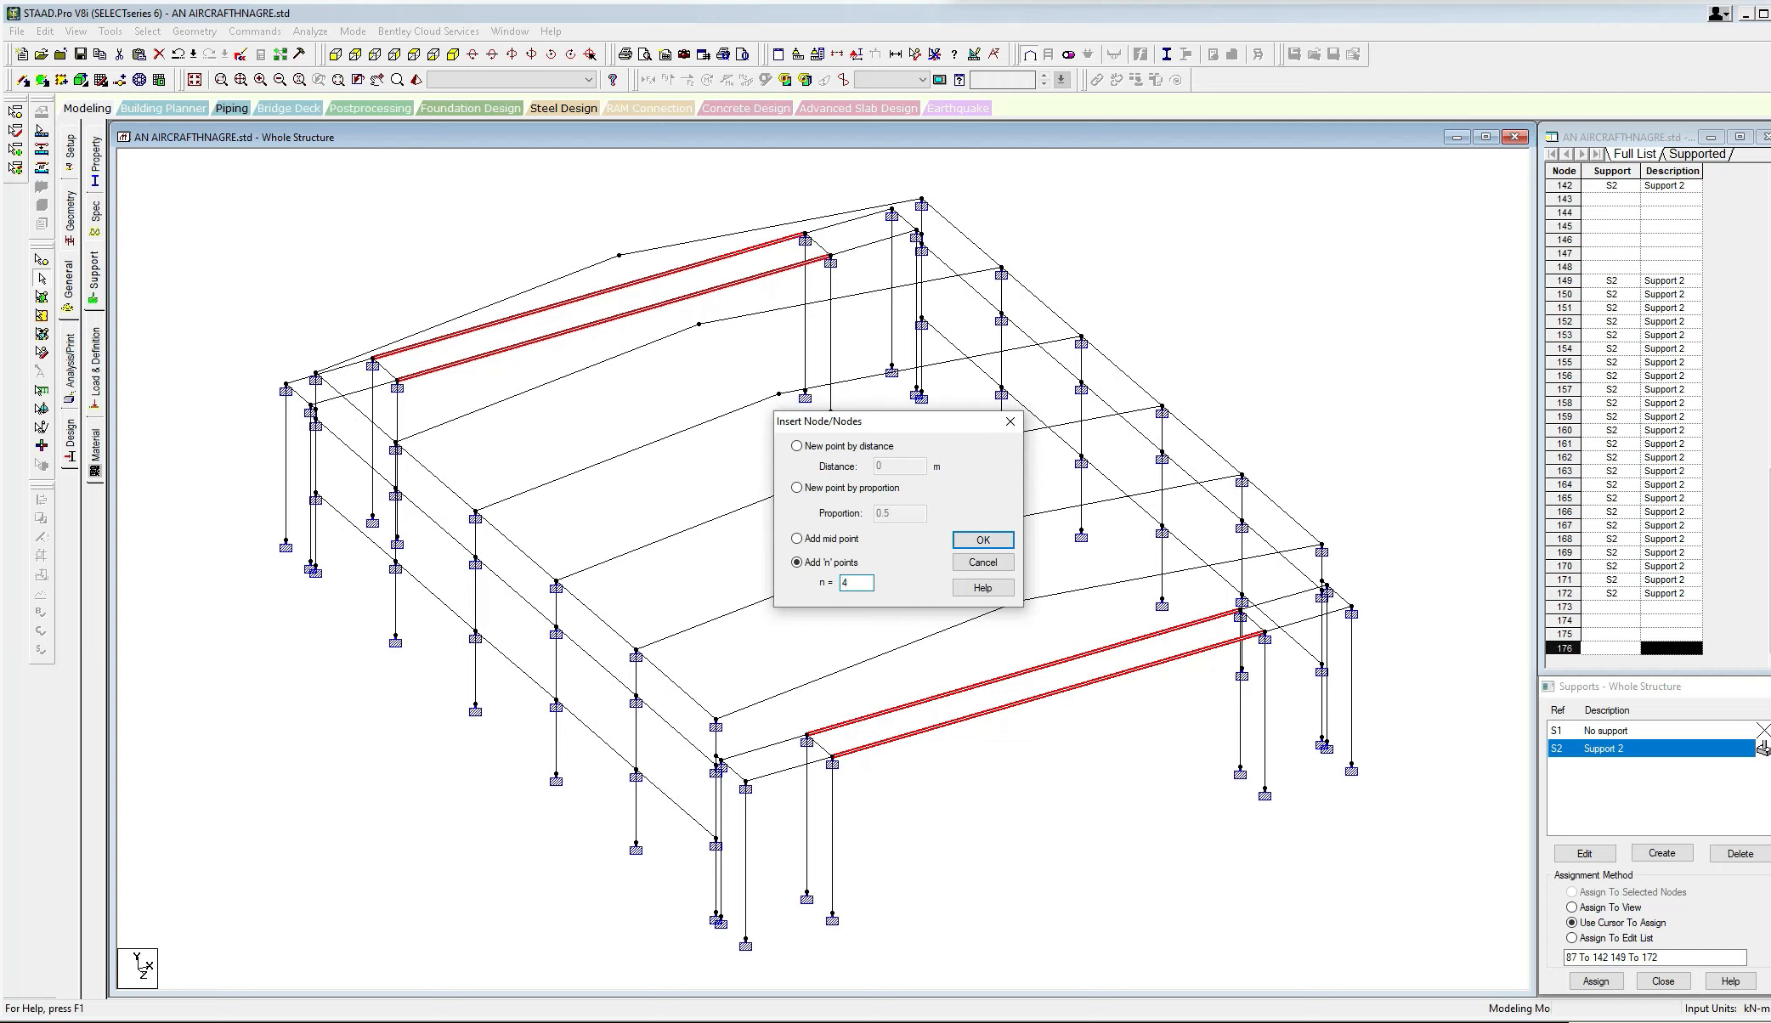
{"action": "left_click", "coordinate": [996, 540]}
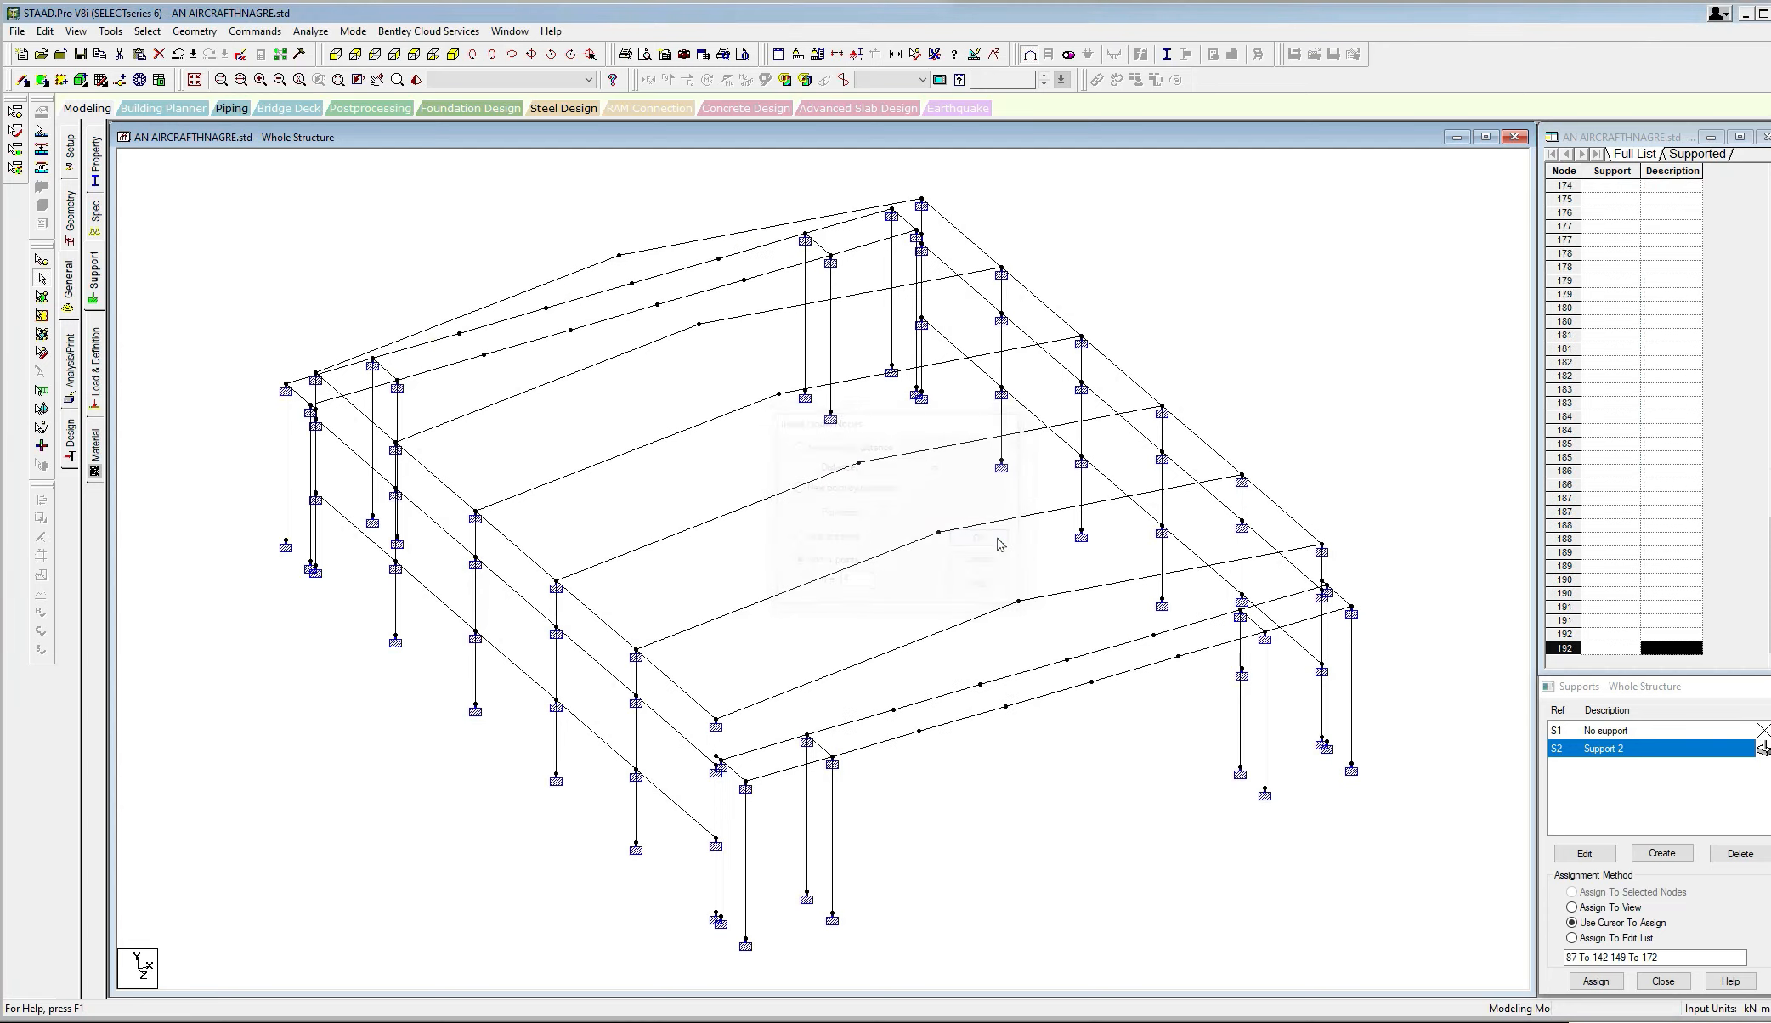
Add four short cross beams joining the matching new nodes of the two parallel beams in the far end frame.
{"action": "scroll", "coordinate": [955, 565], "scroll_direction": "up", "scroll_amount": 2}
{"action": "left_click", "coordinate": [42, 79]}
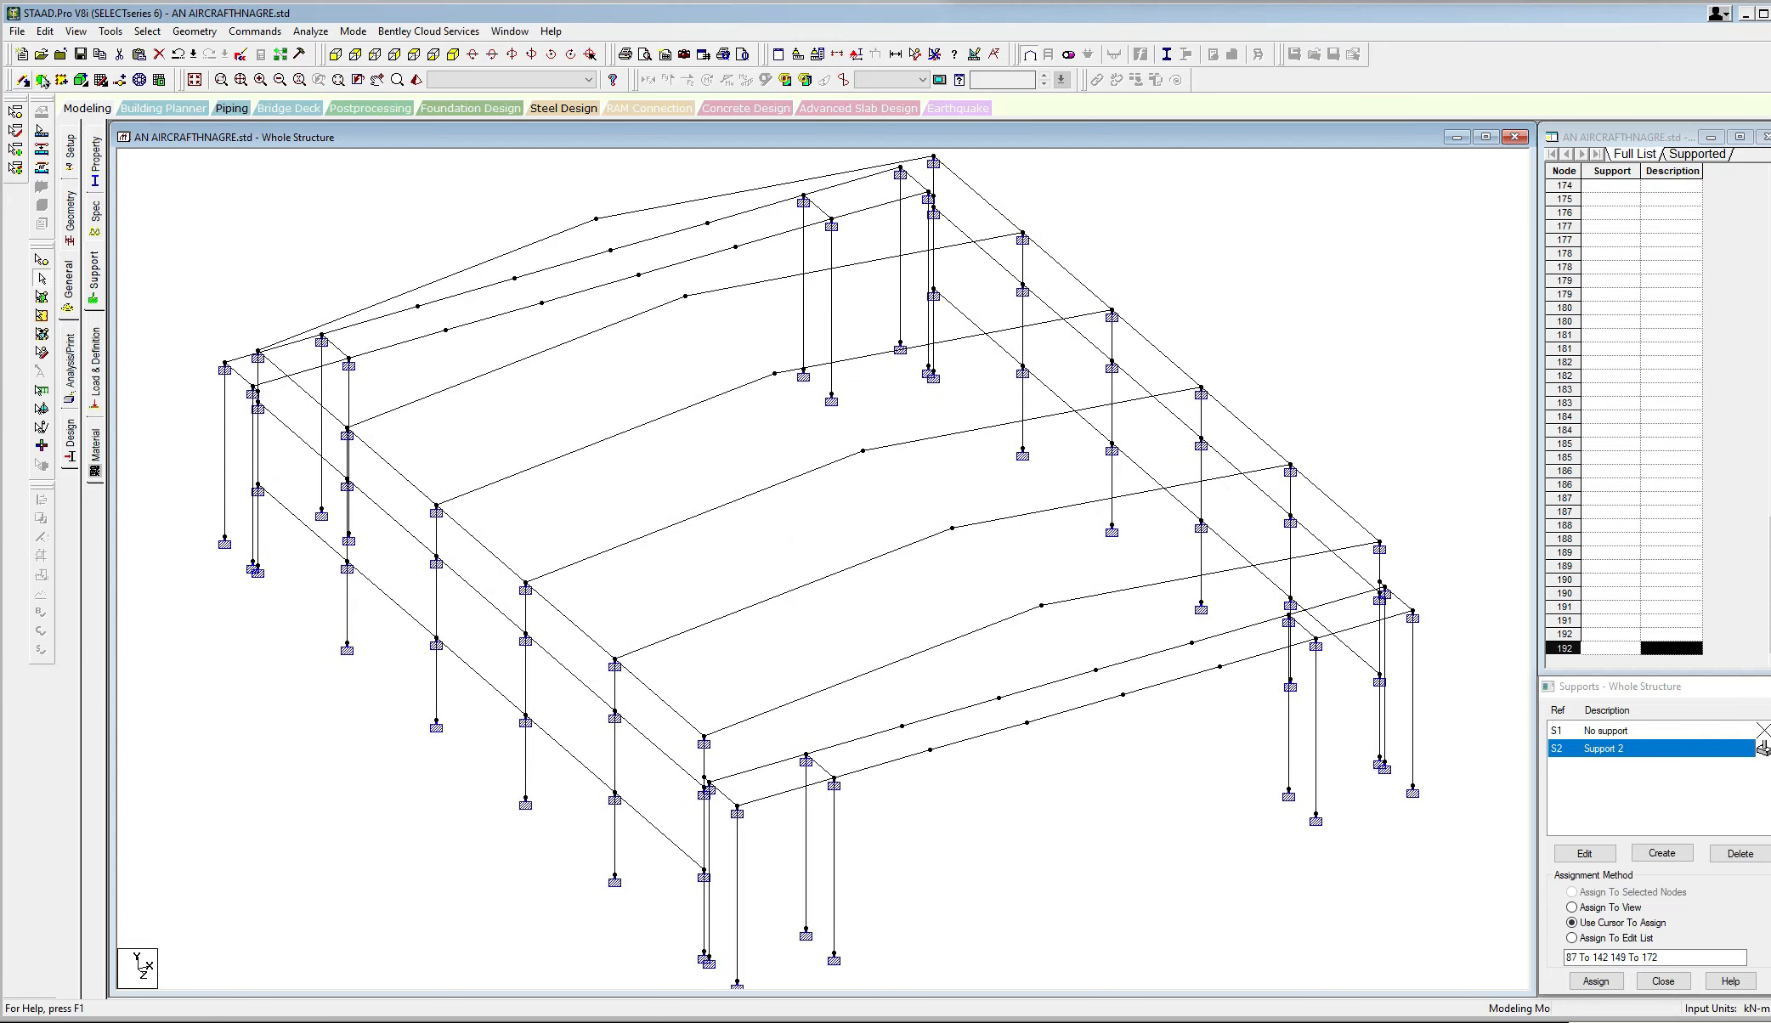
{"action": "left_click_drag", "start_coordinate": [417, 306], "coordinate": [446, 329]}
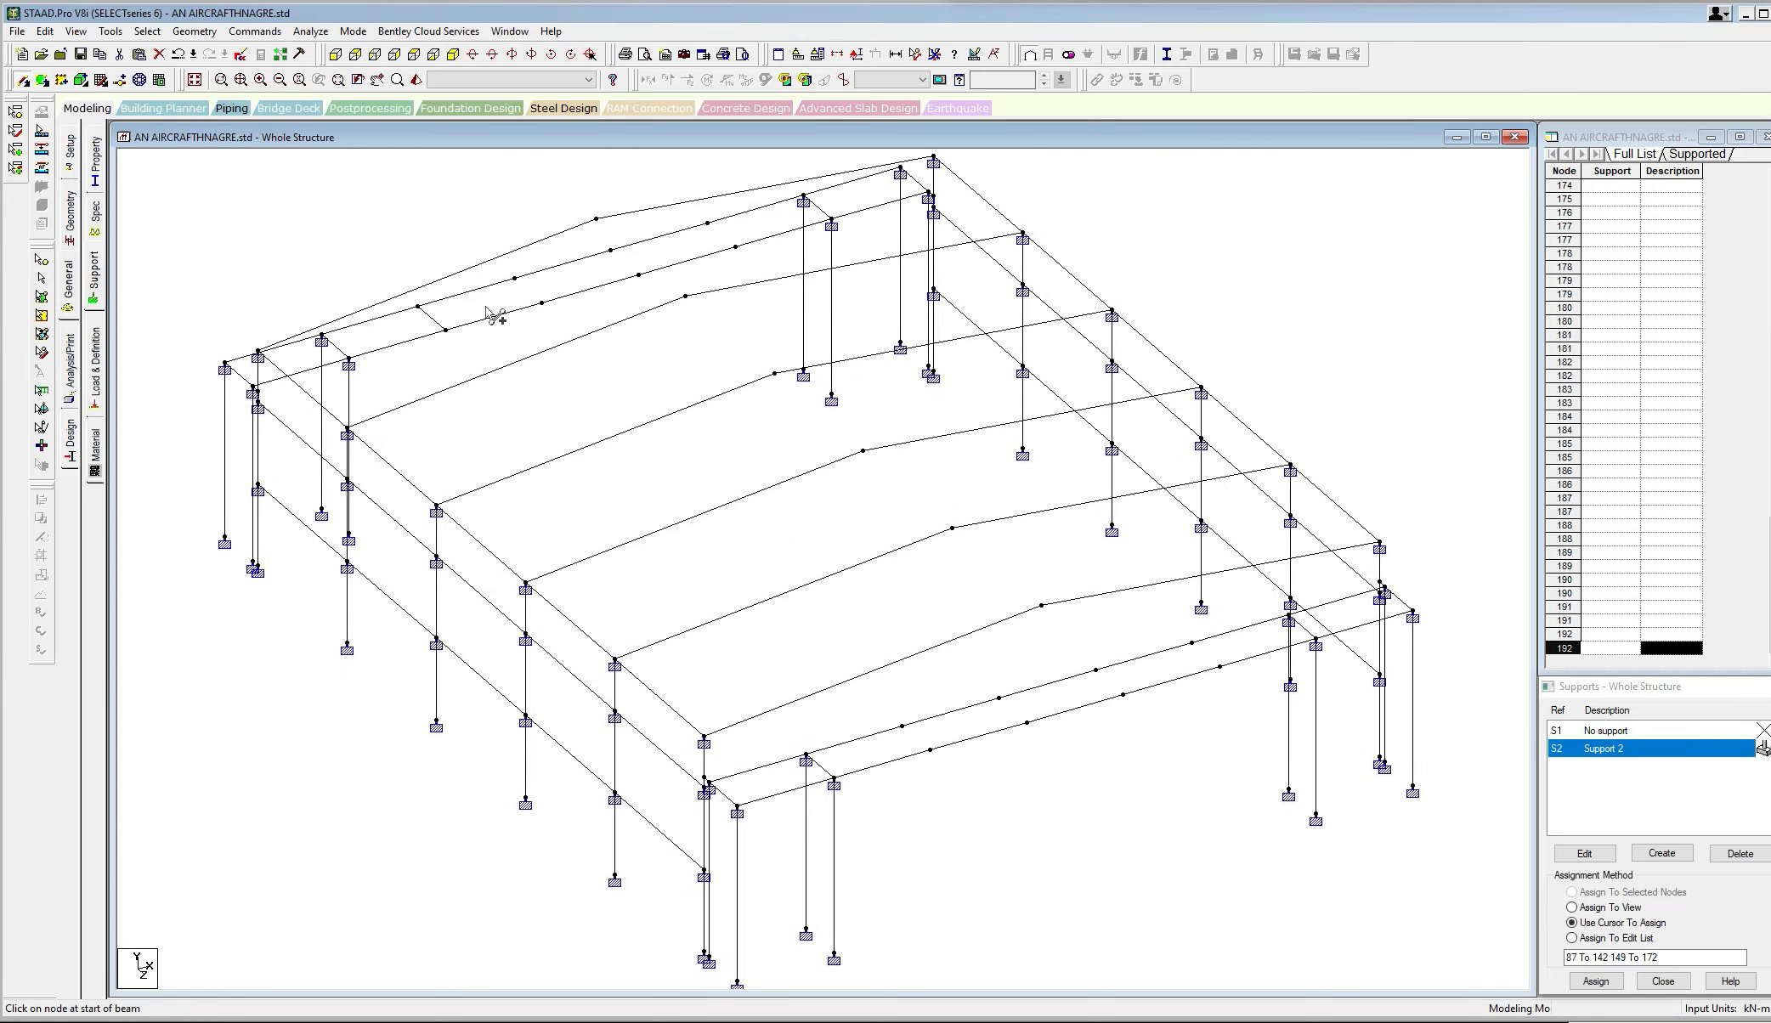
{"action": "left_click_drag", "start_coordinate": [514, 278], "coordinate": [542, 302]}
{"action": "left_click_drag", "start_coordinate": [611, 249], "coordinate": [638, 275]}
{"action": "left_click_drag", "start_coordinate": [707, 223], "coordinate": [736, 247]}
{"action": "scroll", "coordinate": [794, 367], "scroll_direction": "up", "scroll_amount": 1}
{"action": "middle_click_drag", "start_coordinate": [794, 367], "coordinate": [782, 312]}
Add four matching short cross beams between the new nodes of the two parallel beams in the near end frame.
{"action": "scroll", "coordinate": [843, 616], "scroll_direction": "up", "scroll_amount": 2}
{"action": "left_click_drag", "start_coordinate": [895, 678], "coordinate": [924, 703]}
{"action": "middle_click_drag", "start_coordinate": [983, 684], "coordinate": [956, 681]}
{"action": "left_click_drag", "start_coordinate": [971, 647], "coordinate": [1001, 672]}
{"action": "mouse_move", "coordinate": [1044, 687]}
{"action": "middle_mouse_down"}
{"action": "mouse_move", "coordinate": [1012, 654]}
{"action": "mouse_move", "coordinate": [1070, 676]}
{"action": "middle_mouse_up"}
{"action": "scroll", "coordinate": [1109, 654], "scroll_direction": "up", "scroll_amount": 2}
{"action": "left_click_drag", "start_coordinate": [1075, 610], "coordinate": [1106, 637]}
{"action": "middle_click_drag", "start_coordinate": [1088, 648], "coordinate": [1103, 643]}
{"action": "scroll", "coordinate": [1096, 643], "scroll_direction": "down", "scroll_amount": 1}
{"action": "middle_click_drag", "start_coordinate": [230, 294], "coordinate": [304, 294]}
Assign the ISMB300 section to the eight new cross beams in both end frames.
{"action": "left_click", "coordinate": [90, 177]}
{"action": "scroll", "coordinate": [375, 304], "scroll_direction": "up", "scroll_amount": 1}
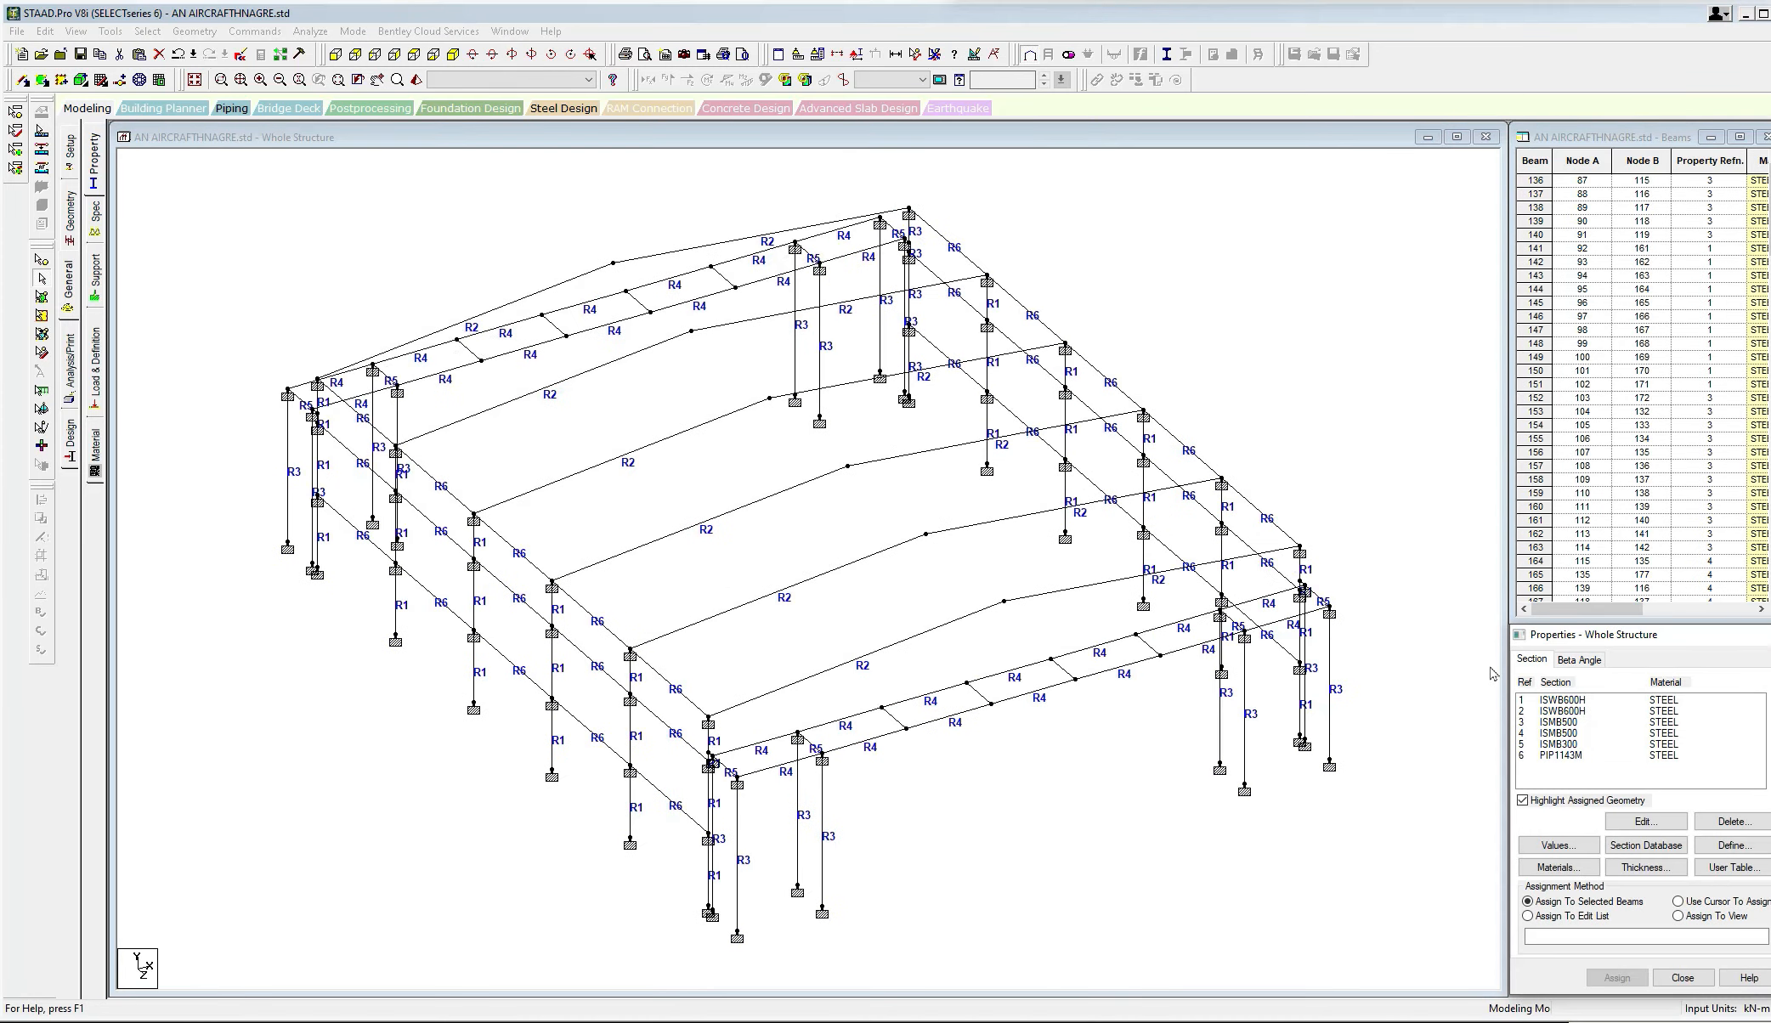
{"action": "left_click", "coordinate": [1565, 747]}
{"action": "scroll", "coordinate": [1026, 737], "scroll_direction": "up", "scroll_amount": 2}
{"action": "left_click", "coordinate": [913, 740], "text": "ctrl"}
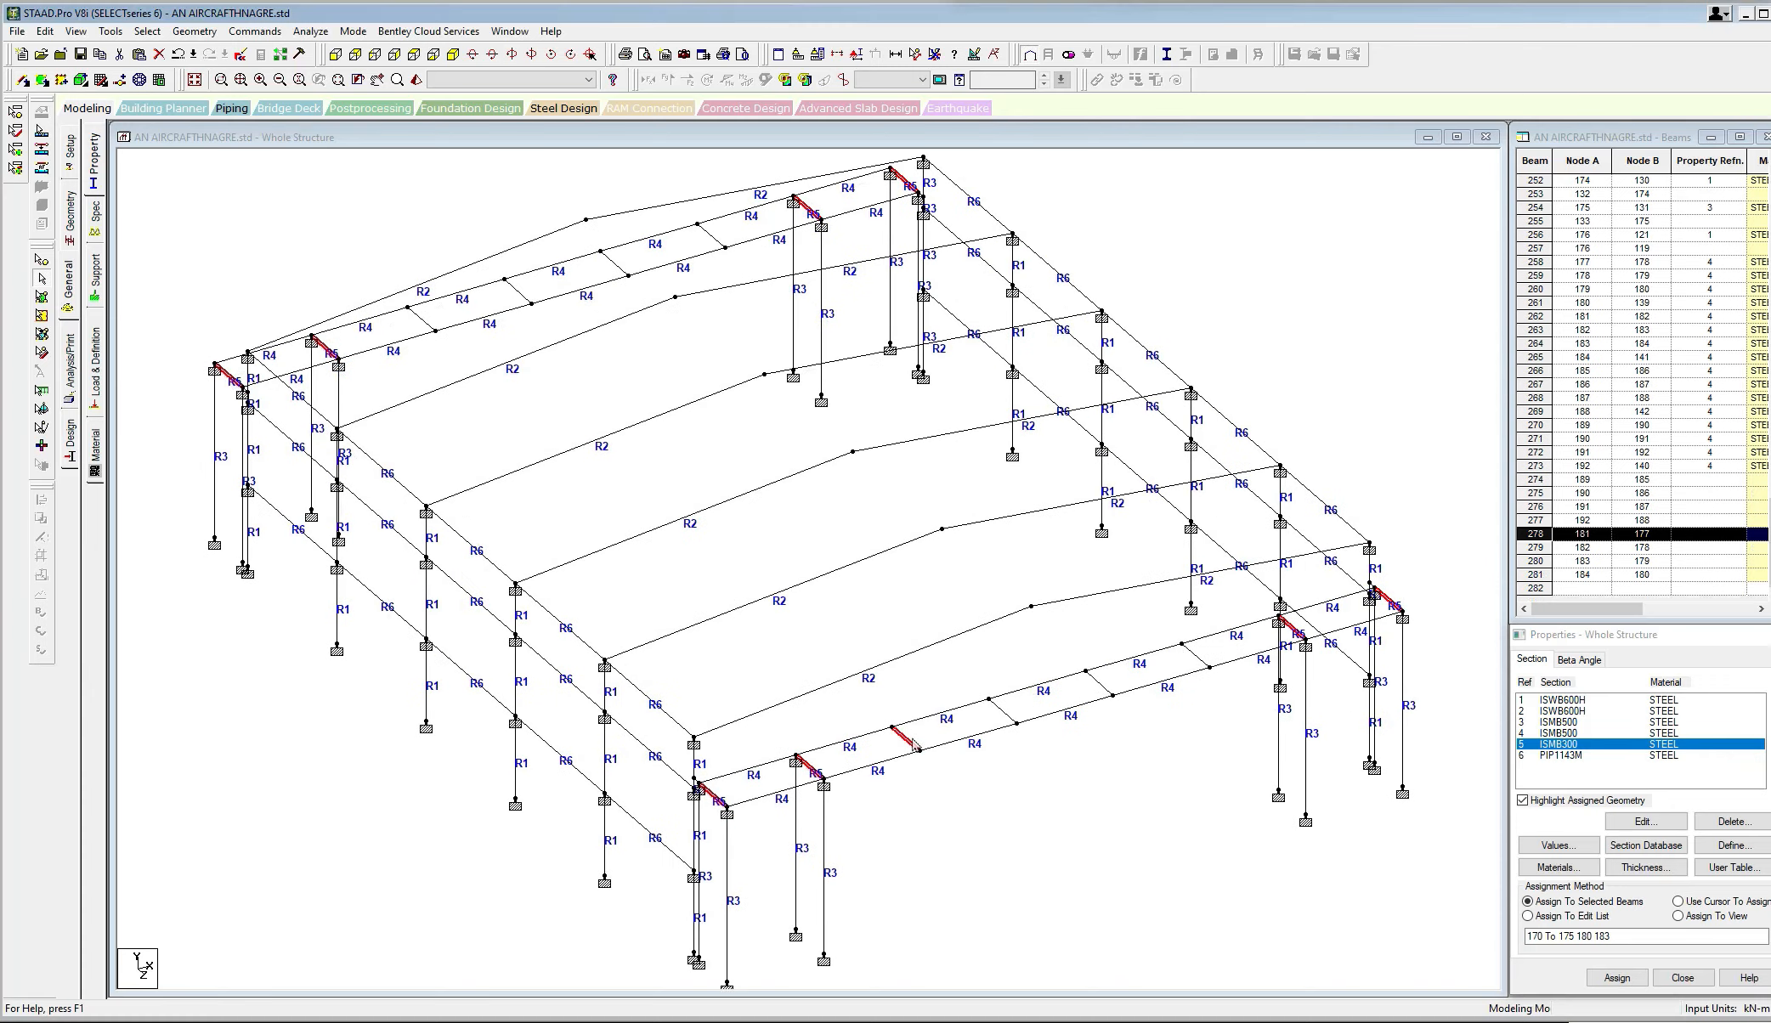
{"action": "left_click", "coordinate": [1017, 721], "text": "ctrl"}
{"action": "left_click", "coordinate": [1099, 691], "text": "ctrl"}
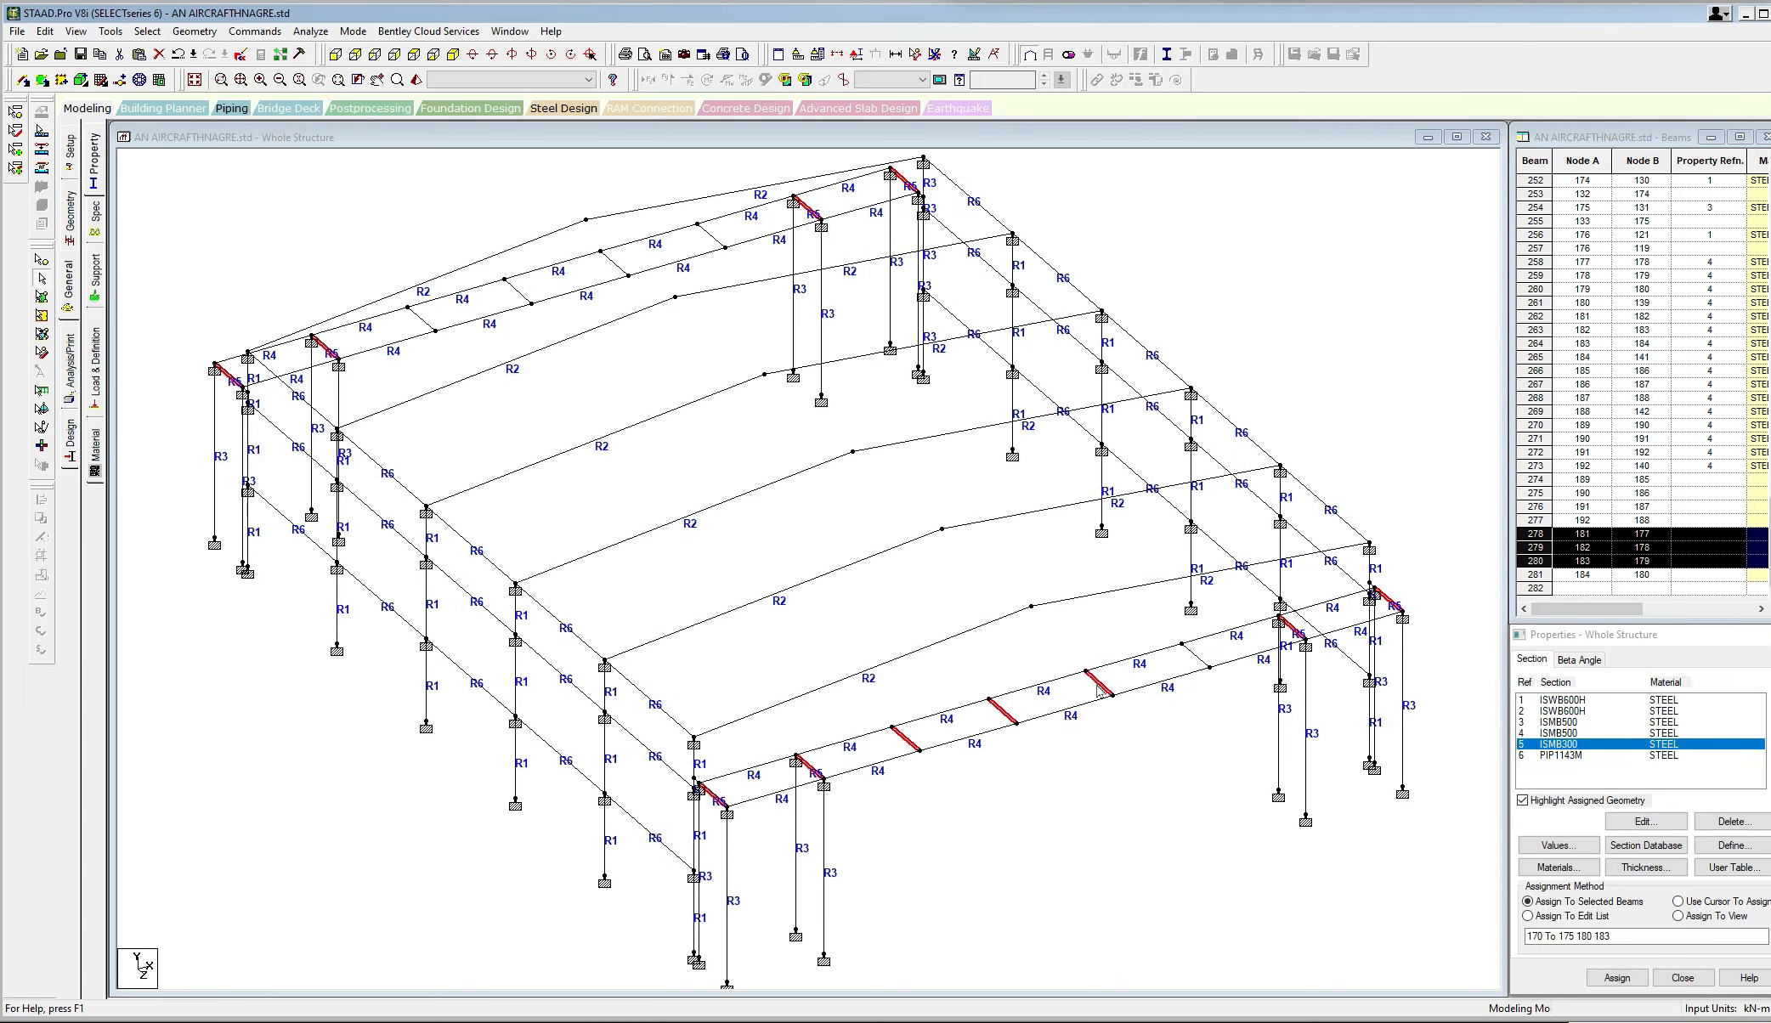
{"action": "left_click", "coordinate": [1194, 659], "text": "ctrl"}
{"action": "scroll", "coordinate": [586, 432], "scroll_direction": "up", "scroll_amount": 1}
{"action": "left_click", "coordinate": [521, 382], "text": "ctrl"}
{"action": "left_click", "coordinate": [620, 344], "text": "ctrl"}
{"action": "left_click", "coordinate": [724, 314], "text": "ctrl"}
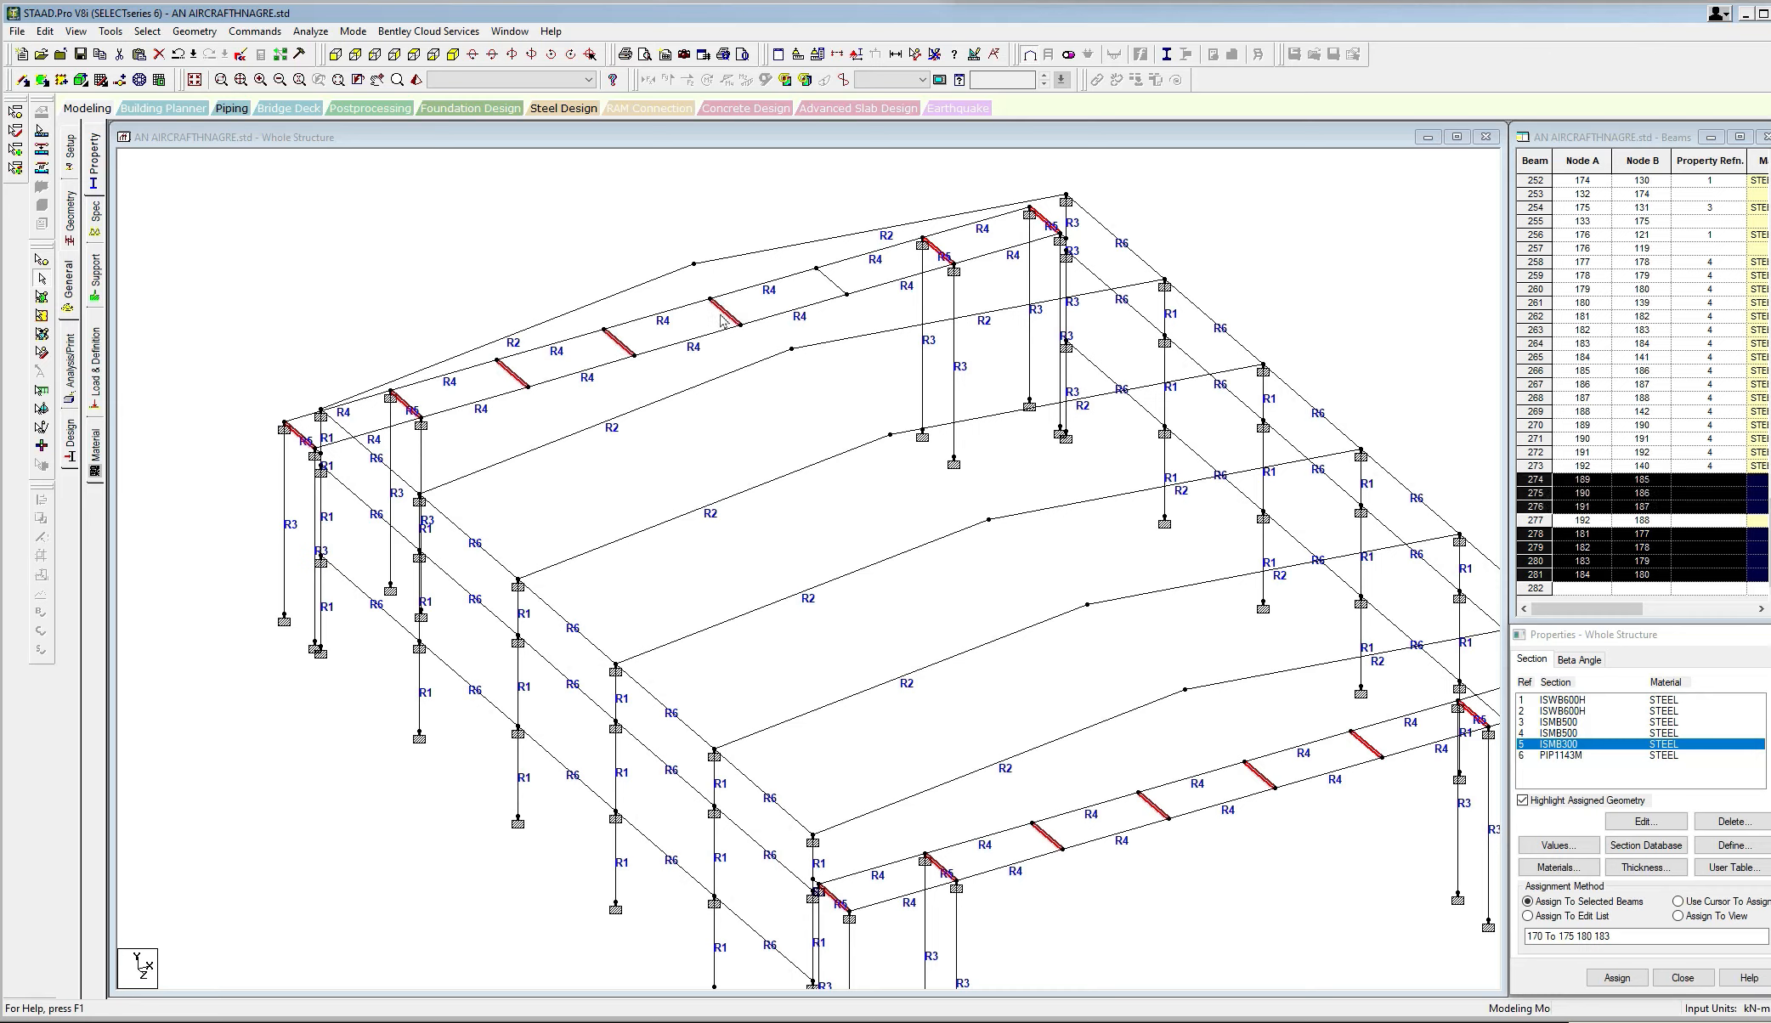
{"action": "left_click", "coordinate": [838, 289], "text": "ctrl"}
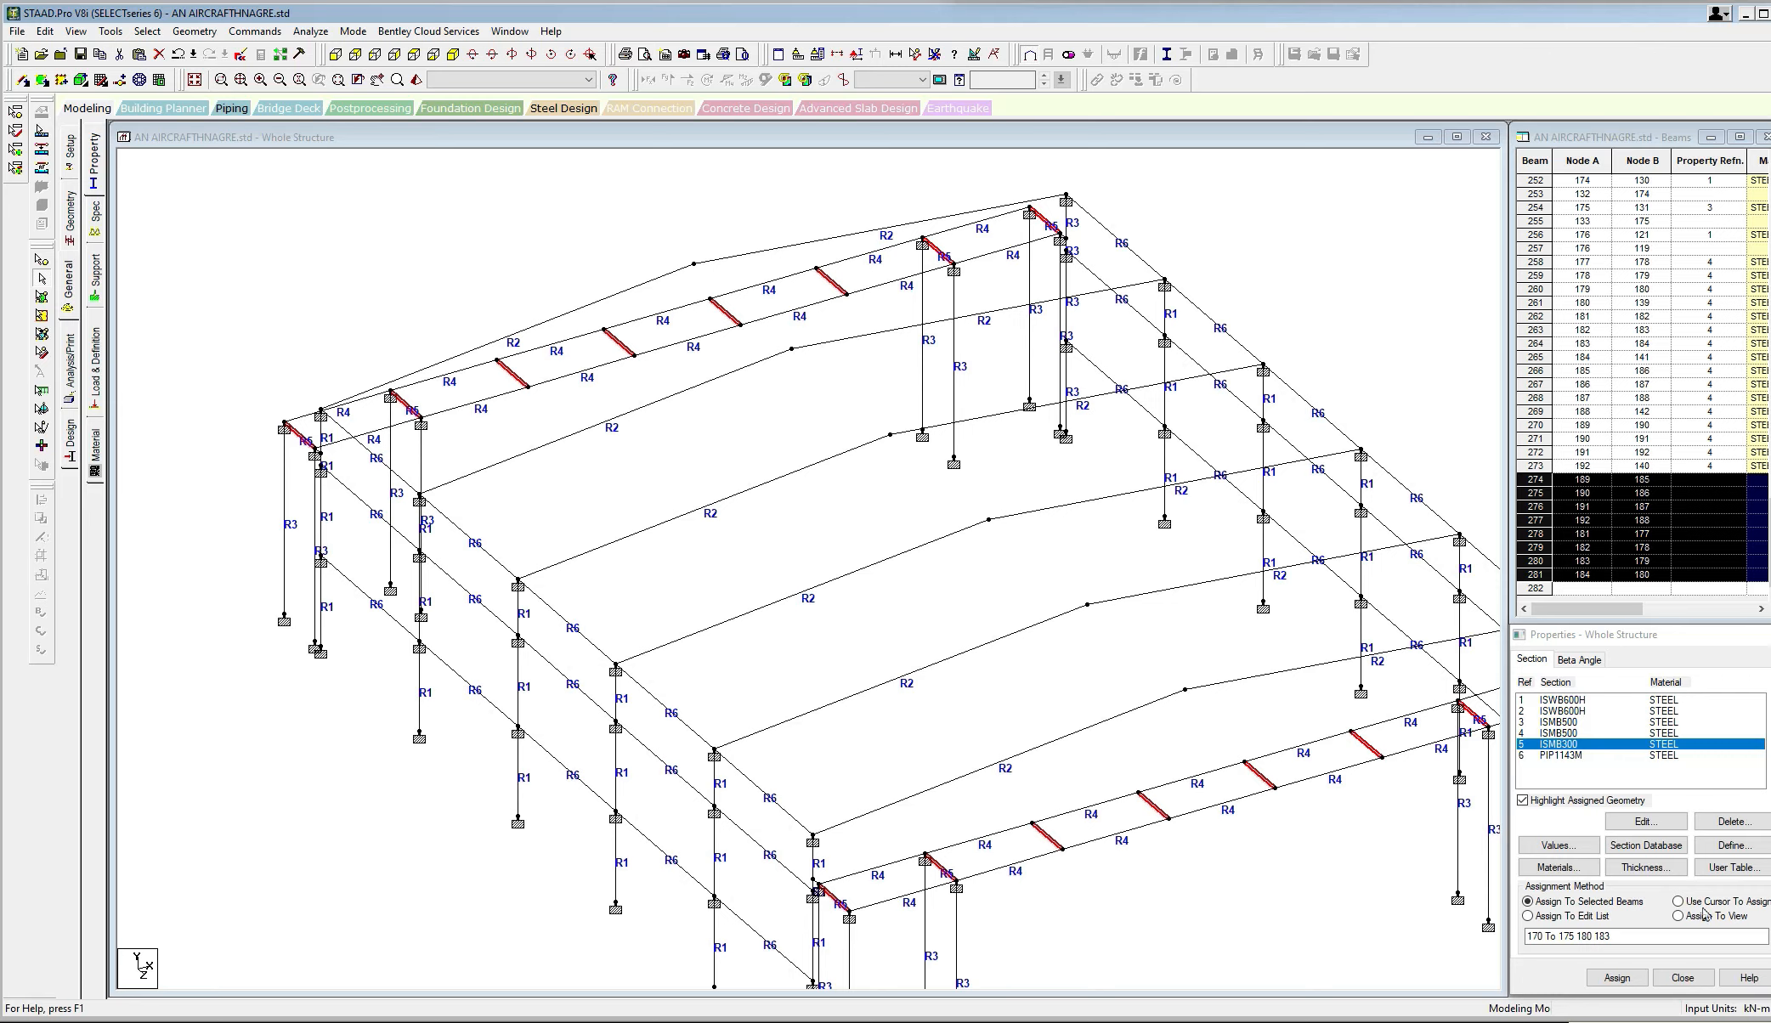
{"action": "left_click", "coordinate": [1618, 979]}
{"action": "left_click", "coordinate": [1664, 854]}
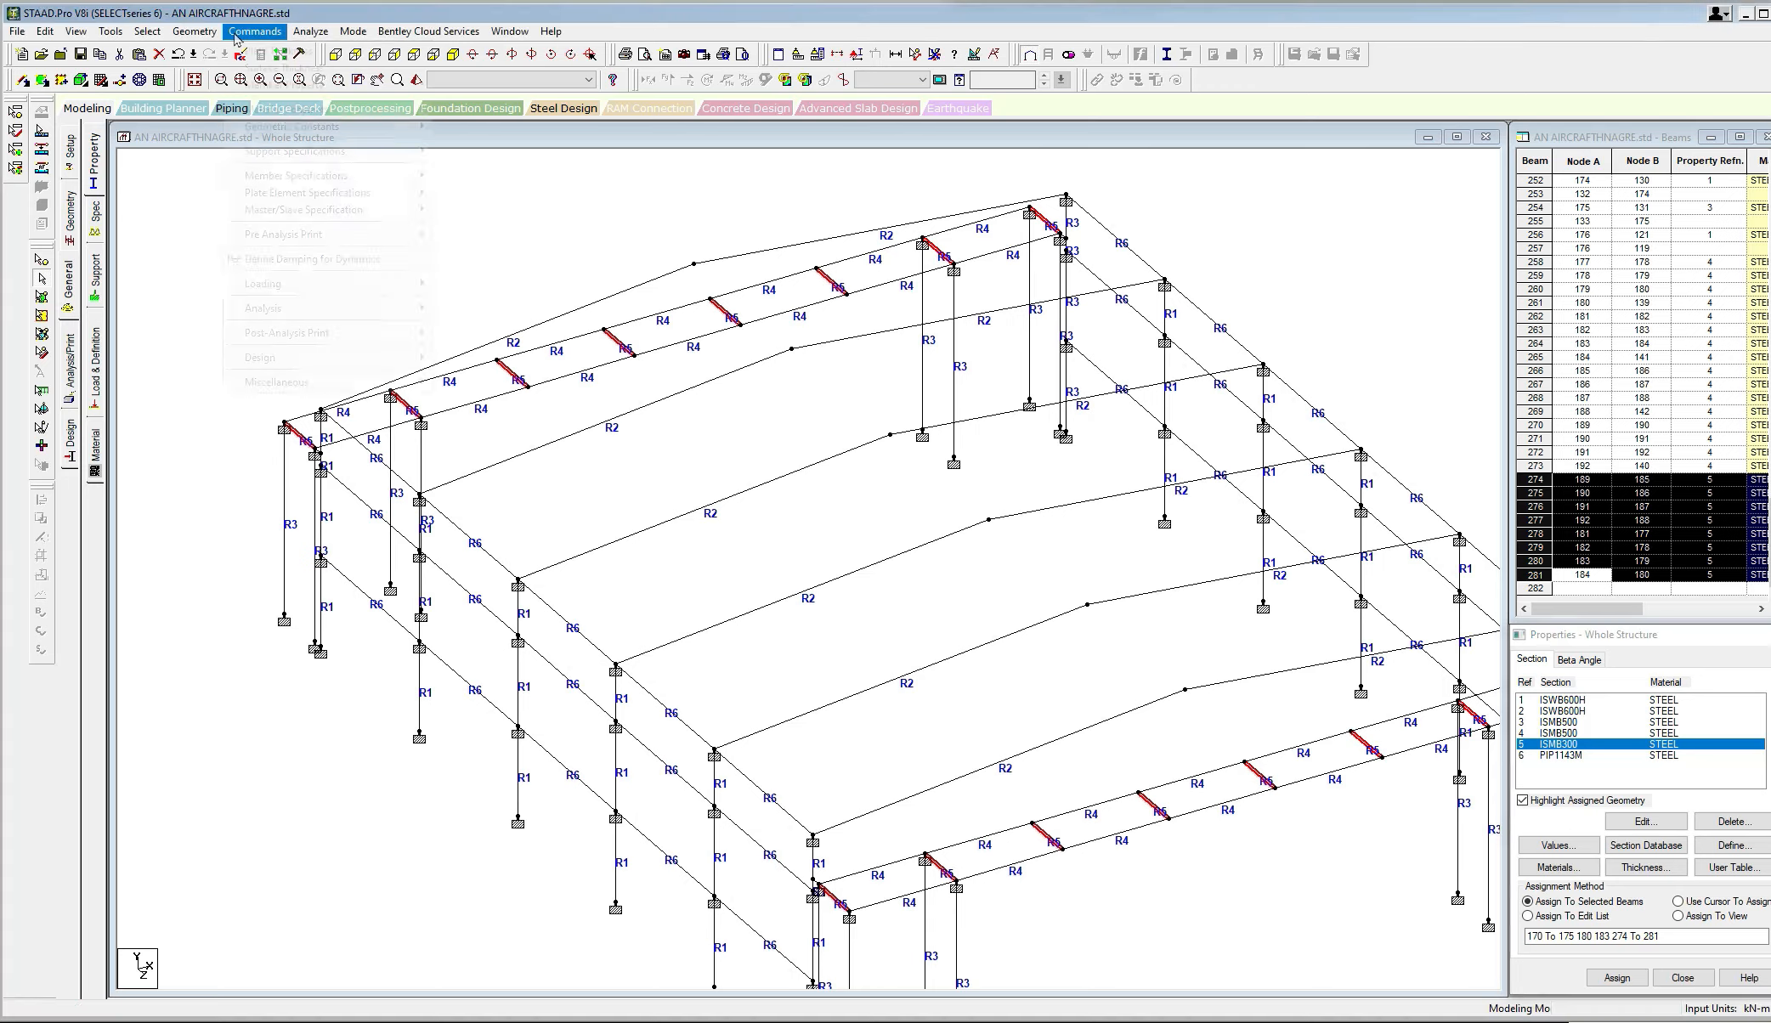
Assign a start release of MY and MZ to all the selected ISMB300 cross beams.
{"action": "left_click", "coordinate": [237, 38]}
{"action": "mouse_move", "coordinate": [284, 176]}
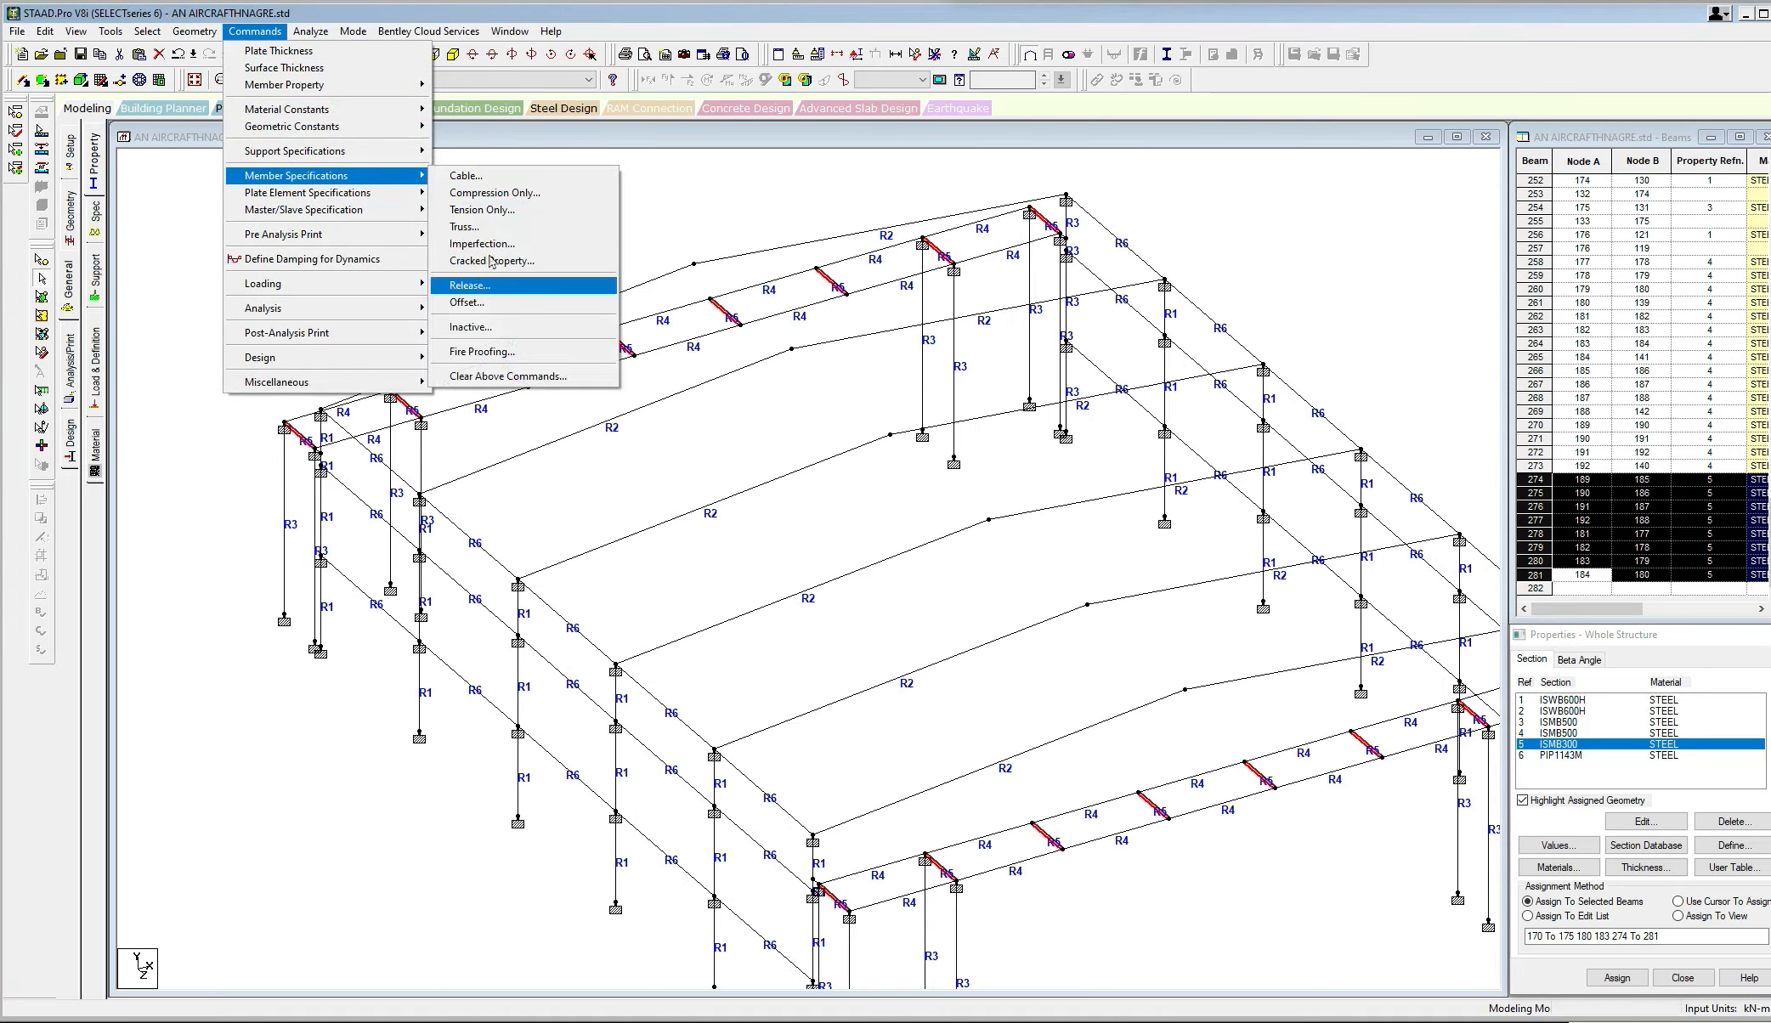
{"action": "left_click", "coordinate": [478, 286]}
{"action": "left_click", "coordinate": [126, 310]}
{"action": "left_click", "coordinate": [127, 288]}
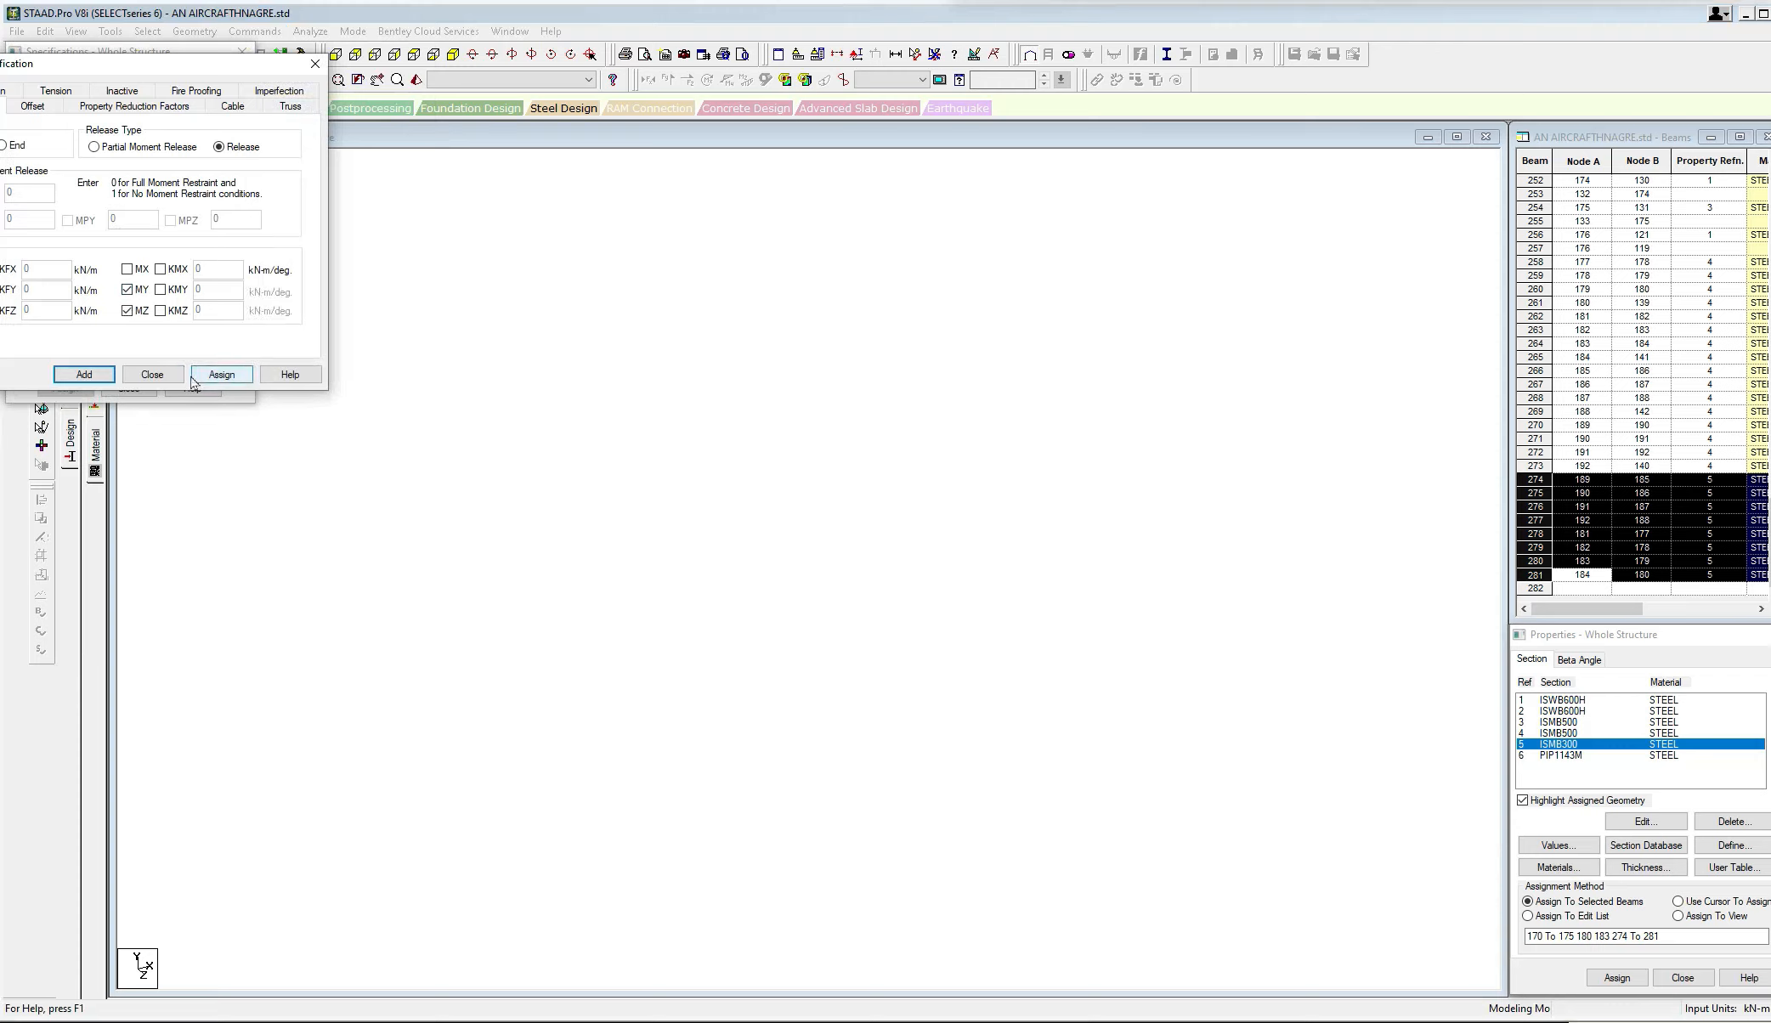
{"action": "left_click", "coordinate": [210, 377]}
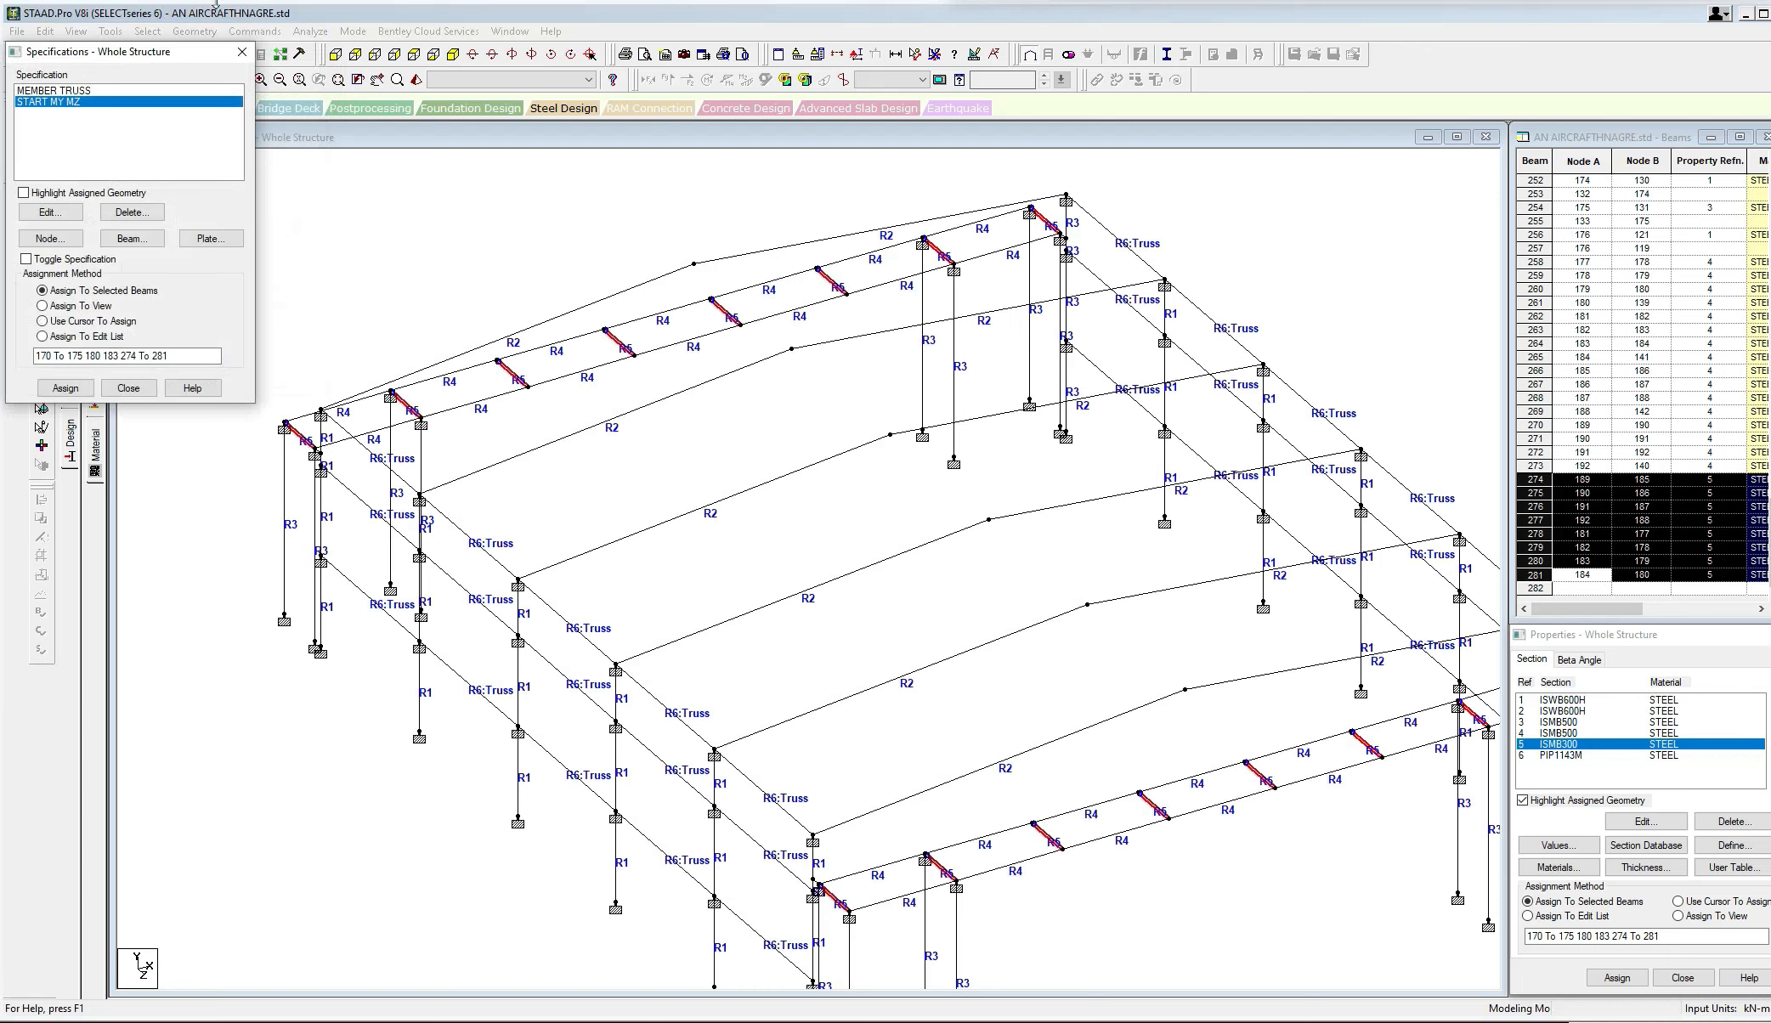
Assign an end release of MZ to the same ISMB300 cross beams.
{"action": "left_click", "coordinate": [254, 31]}
{"action": "mouse_move", "coordinate": [280, 176]}
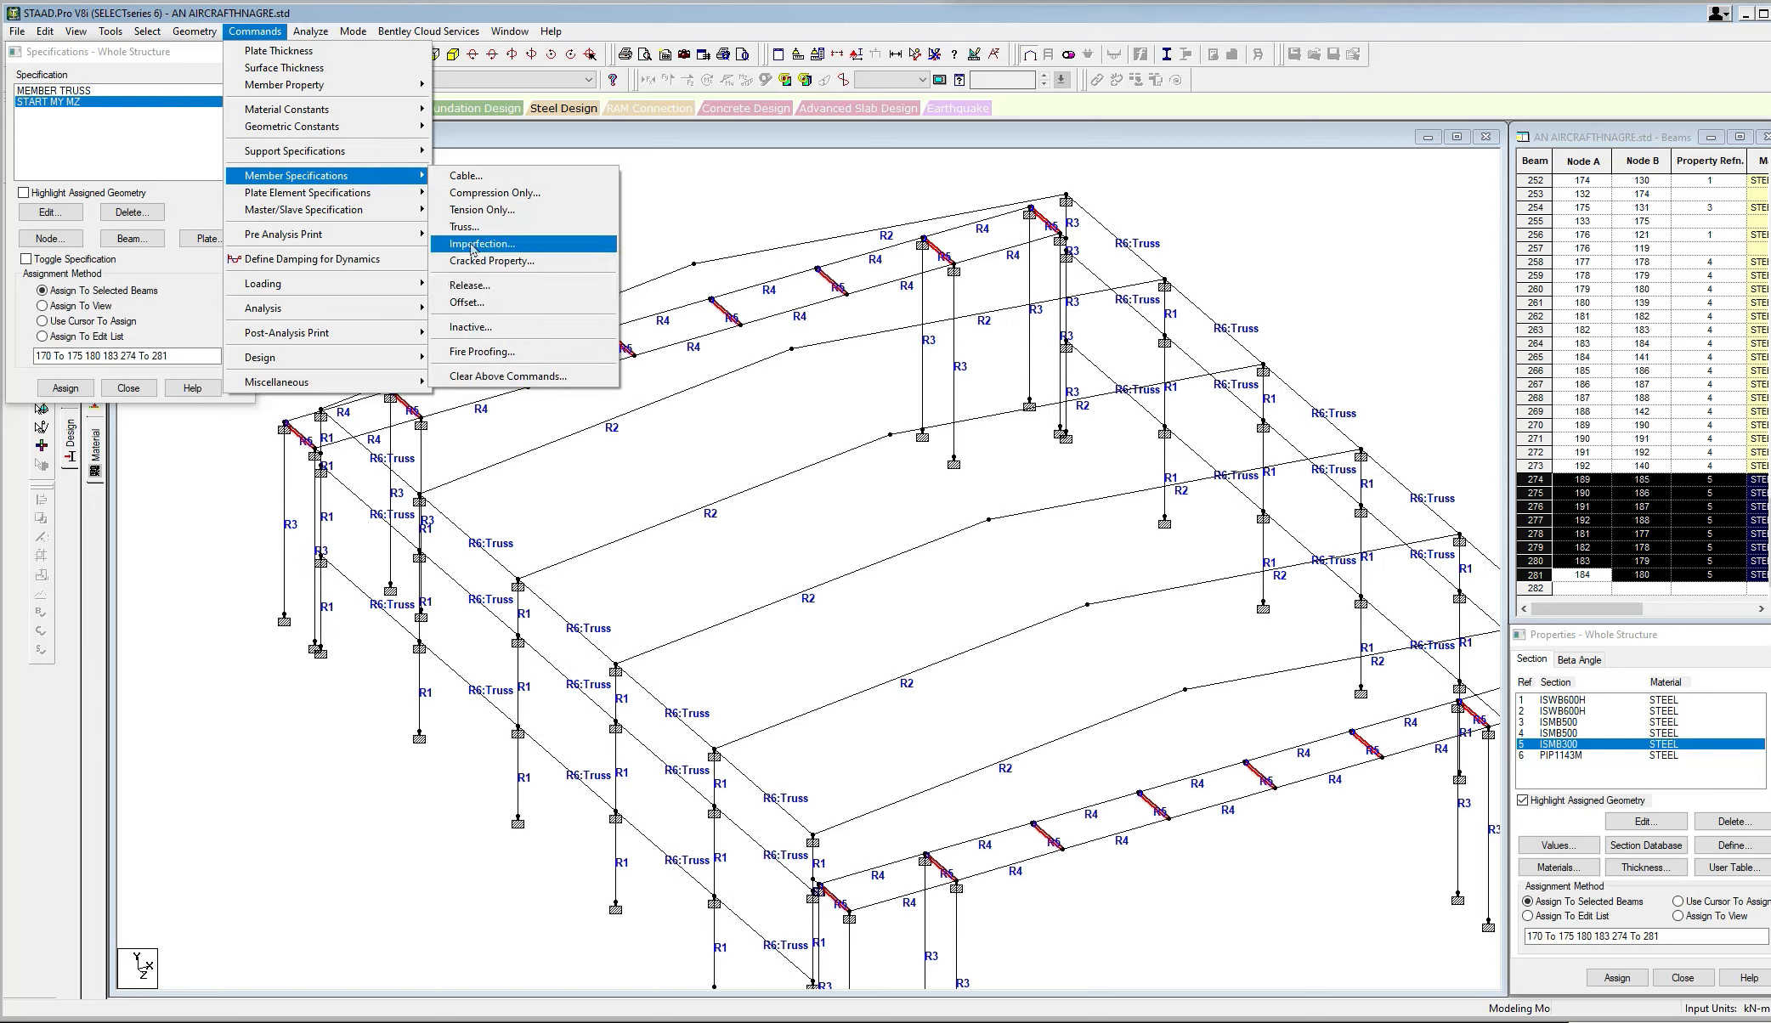
{"action": "left_click", "coordinate": [470, 286]}
{"action": "left_click", "coordinate": [770, 433]}
{"action": "left_click", "coordinate": [896, 598]}
{"action": "left_click", "coordinate": [986, 661]}
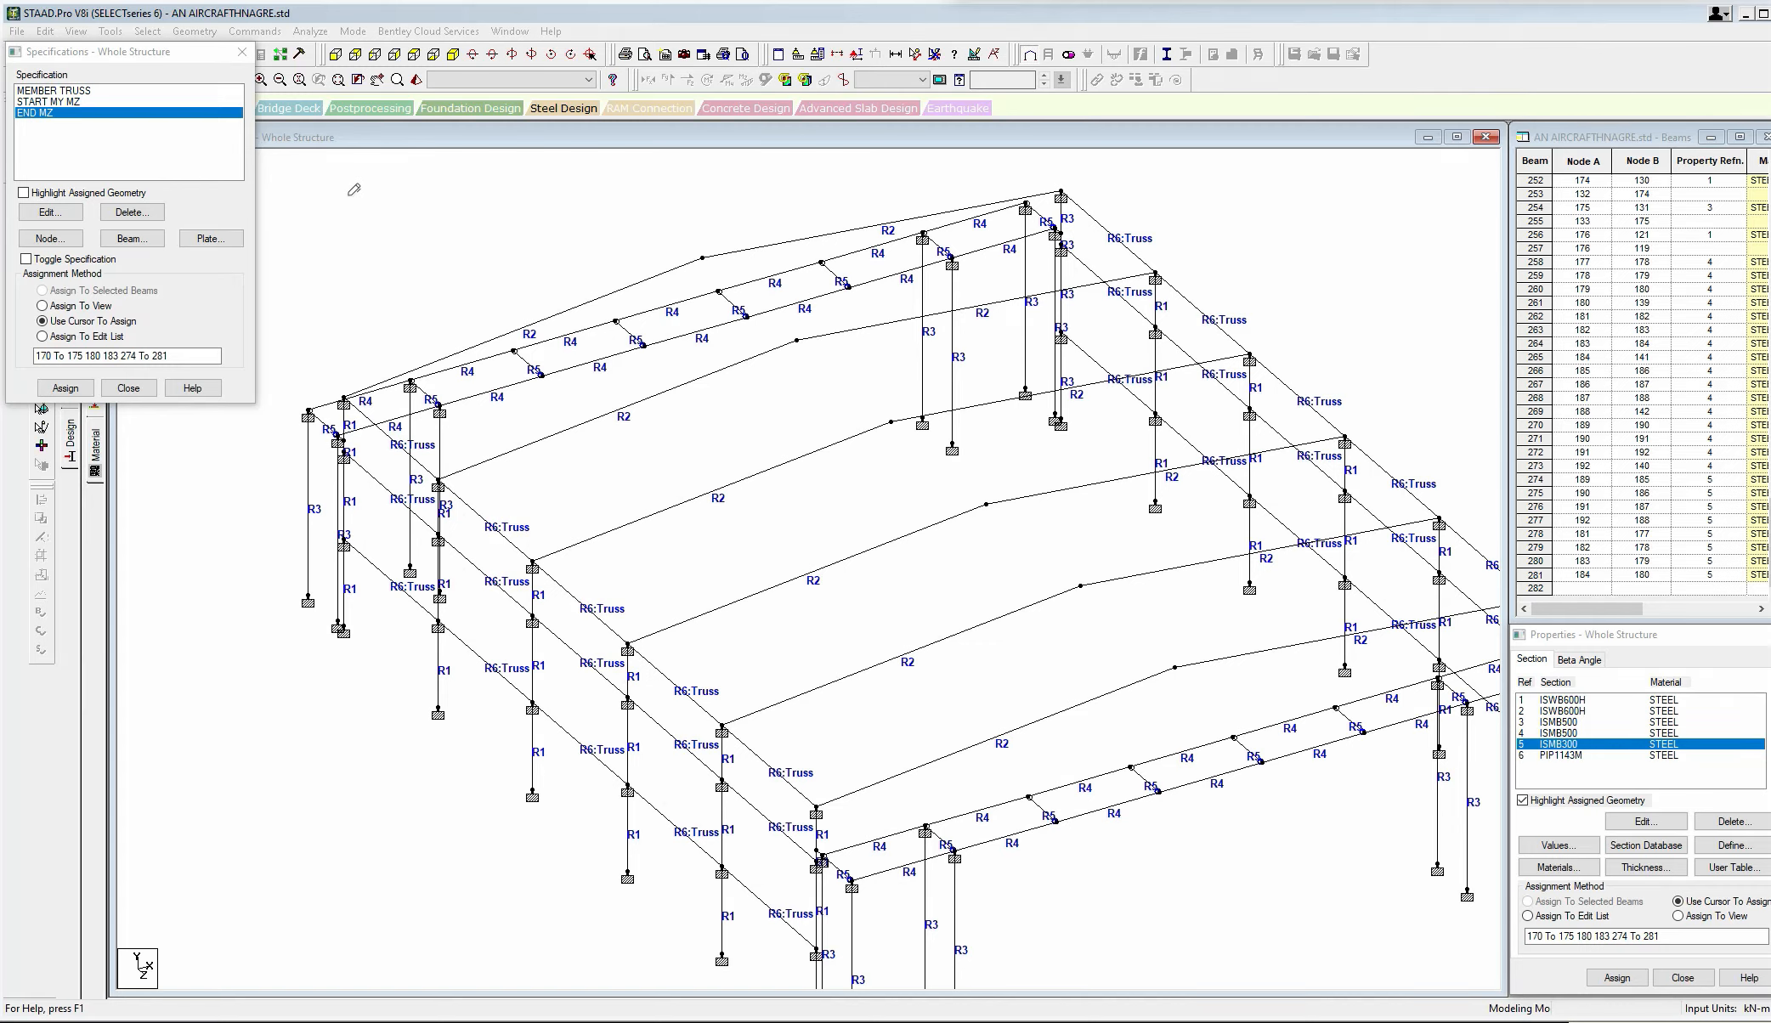
{"action": "mouse_move", "coordinate": [347, 191]}
{"action": "left_mouse_down"}
{"action": "mouse_move", "coordinate": [347, 217]}
{"action": "mouse_move", "coordinate": [437, 217]}
{"action": "mouse_move", "coordinate": [373, 191]}
{"action": "mouse_move", "coordinate": [476, 193]}
{"action": "mouse_move", "coordinate": [479, 216]}
{"action": "mouse_move", "coordinate": [397, 216]}
{"action": "mouse_move", "coordinate": [391, 311]}
{"action": "left_mouse_up"}
{"action": "mouse_move", "coordinate": [420, 218]}
{"action": "left_mouse_down"}
{"action": "mouse_move", "coordinate": [403, 311]}
{"action": "mouse_move", "coordinate": [436, 338]}
{"action": "mouse_move", "coordinate": [351, 328]}
{"action": "mouse_move", "coordinate": [376, 311]}
{"action": "left_mouse_up"}
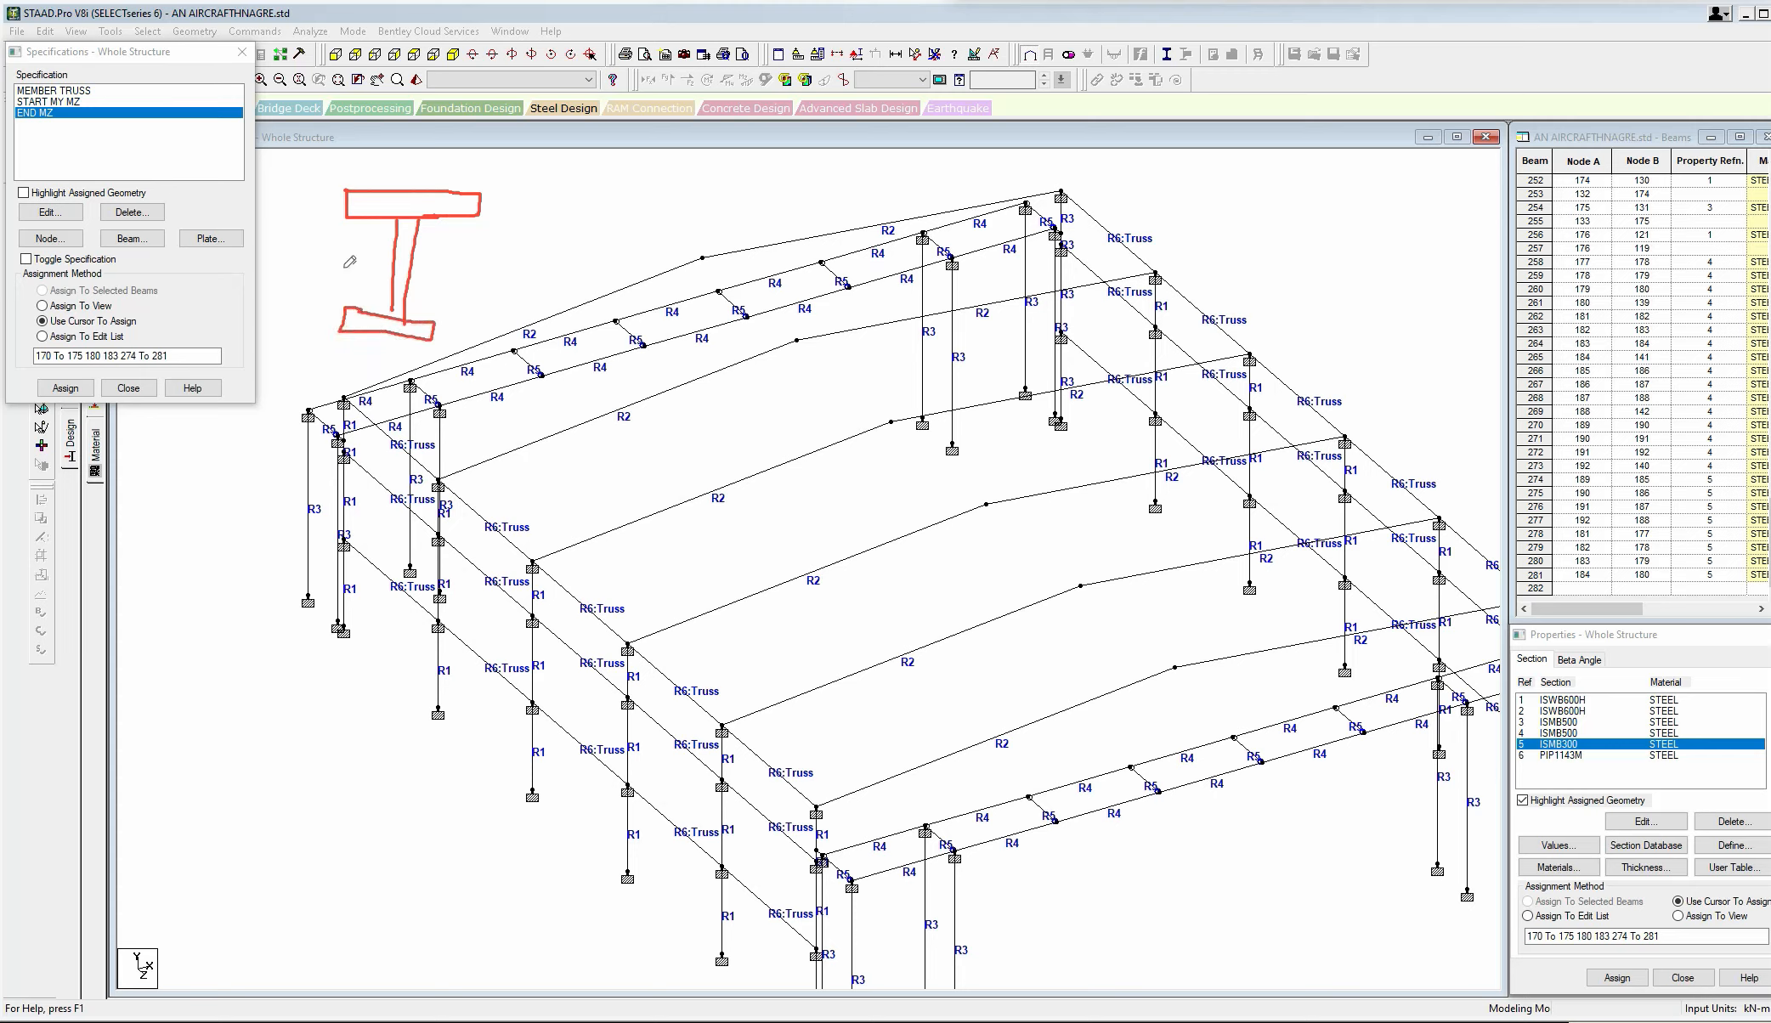
{"action": "left_click_drag", "start_coordinate": [304, 252], "coordinate": [583, 271]}
{"action": "mouse_move", "coordinate": [285, 240]}
{"action": "left_mouse_down"}
{"action": "mouse_move", "coordinate": [268, 257]}
{"action": "mouse_move", "coordinate": [293, 255]}
{"action": "left_mouse_up"}
{"action": "mouse_move", "coordinate": [411, 166]}
{"action": "left_mouse_down"}
{"action": "mouse_move", "coordinate": [411, 288]}
{"action": "mouse_move", "coordinate": [374, 385]}
{"action": "left_mouse_up"}
{"action": "left_click_drag", "start_coordinate": [429, 160], "coordinate": [438, 170]}
{"action": "mouse_move", "coordinate": [450, 155]}
{"action": "left_mouse_down"}
{"action": "mouse_move", "coordinate": [445, 192]}
{"action": "mouse_move", "coordinate": [463, 192]}
{"action": "left_mouse_up"}
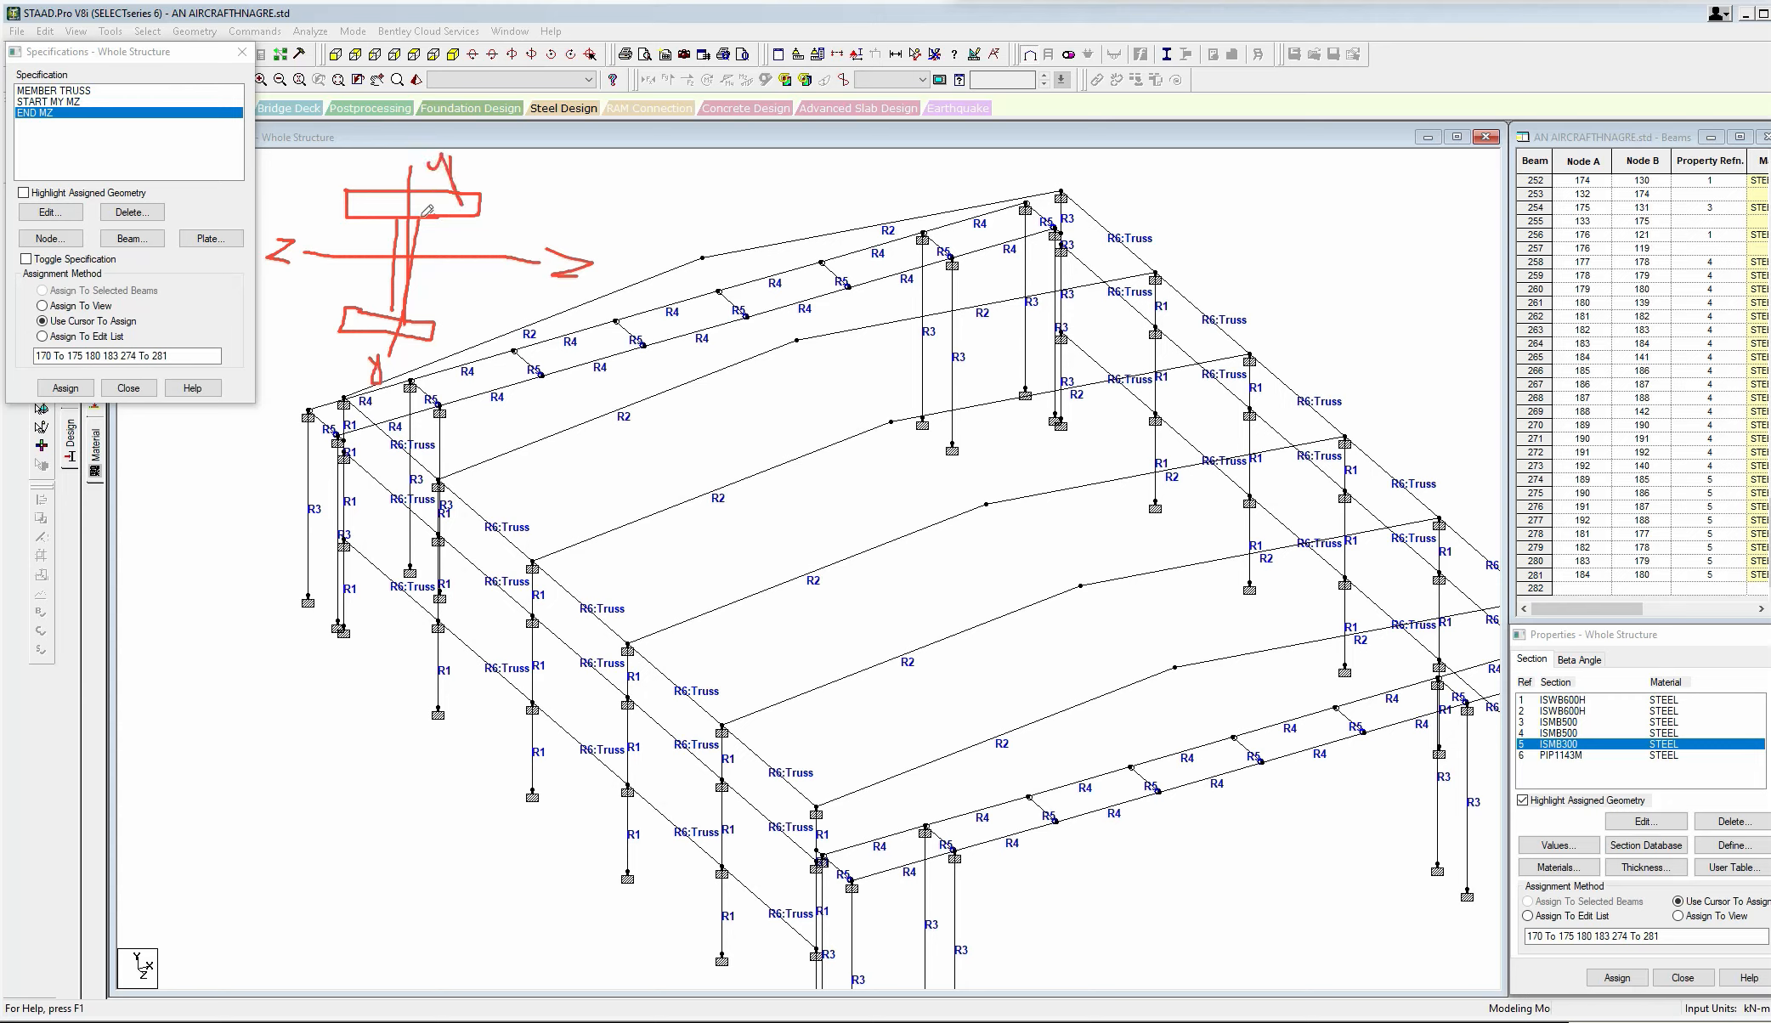
{"action": "mouse_move", "coordinate": [412, 259]}
{"action": "left_mouse_down"}
{"action": "mouse_move", "coordinate": [699, 534]}
{"action": "mouse_move", "coordinate": [670, 558]}
{"action": "left_mouse_up"}
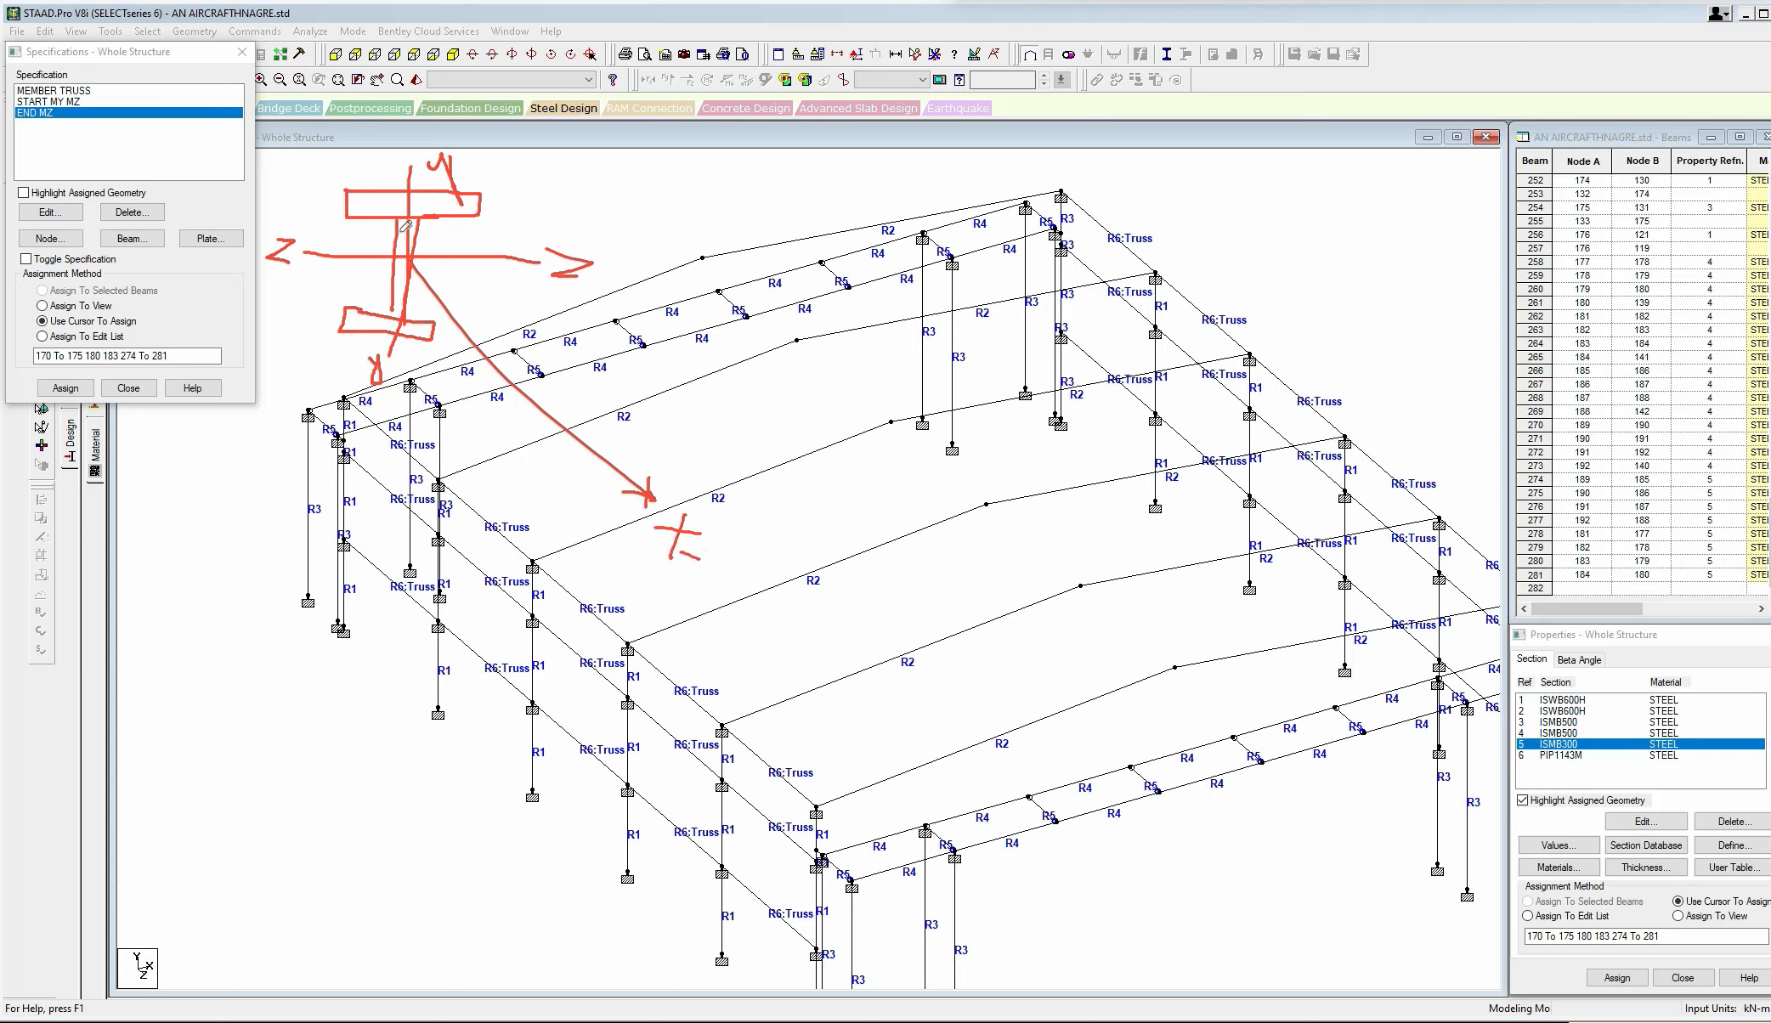
{"action": "left_click_drag", "start_coordinate": [391, 242], "coordinate": [323, 153]}
{"action": "left_click_drag", "start_coordinate": [282, 153], "coordinate": [304, 157]}
{"action": "mouse_move", "coordinate": [498, 216]}
{"action": "left_mouse_down"}
{"action": "mouse_move", "coordinate": [520, 238]}
{"action": "mouse_move", "coordinate": [480, 282]}
{"action": "mouse_move", "coordinate": [499, 291]}
{"action": "mouse_move", "coordinate": [490, 274]}
{"action": "mouse_move", "coordinate": [477, 290]}
{"action": "left_mouse_up"}
{"action": "mouse_move", "coordinate": [365, 284]}
{"action": "left_mouse_down"}
{"action": "mouse_move", "coordinate": [381, 300]}
{"action": "mouse_move", "coordinate": [439, 287]}
{"action": "left_mouse_up"}
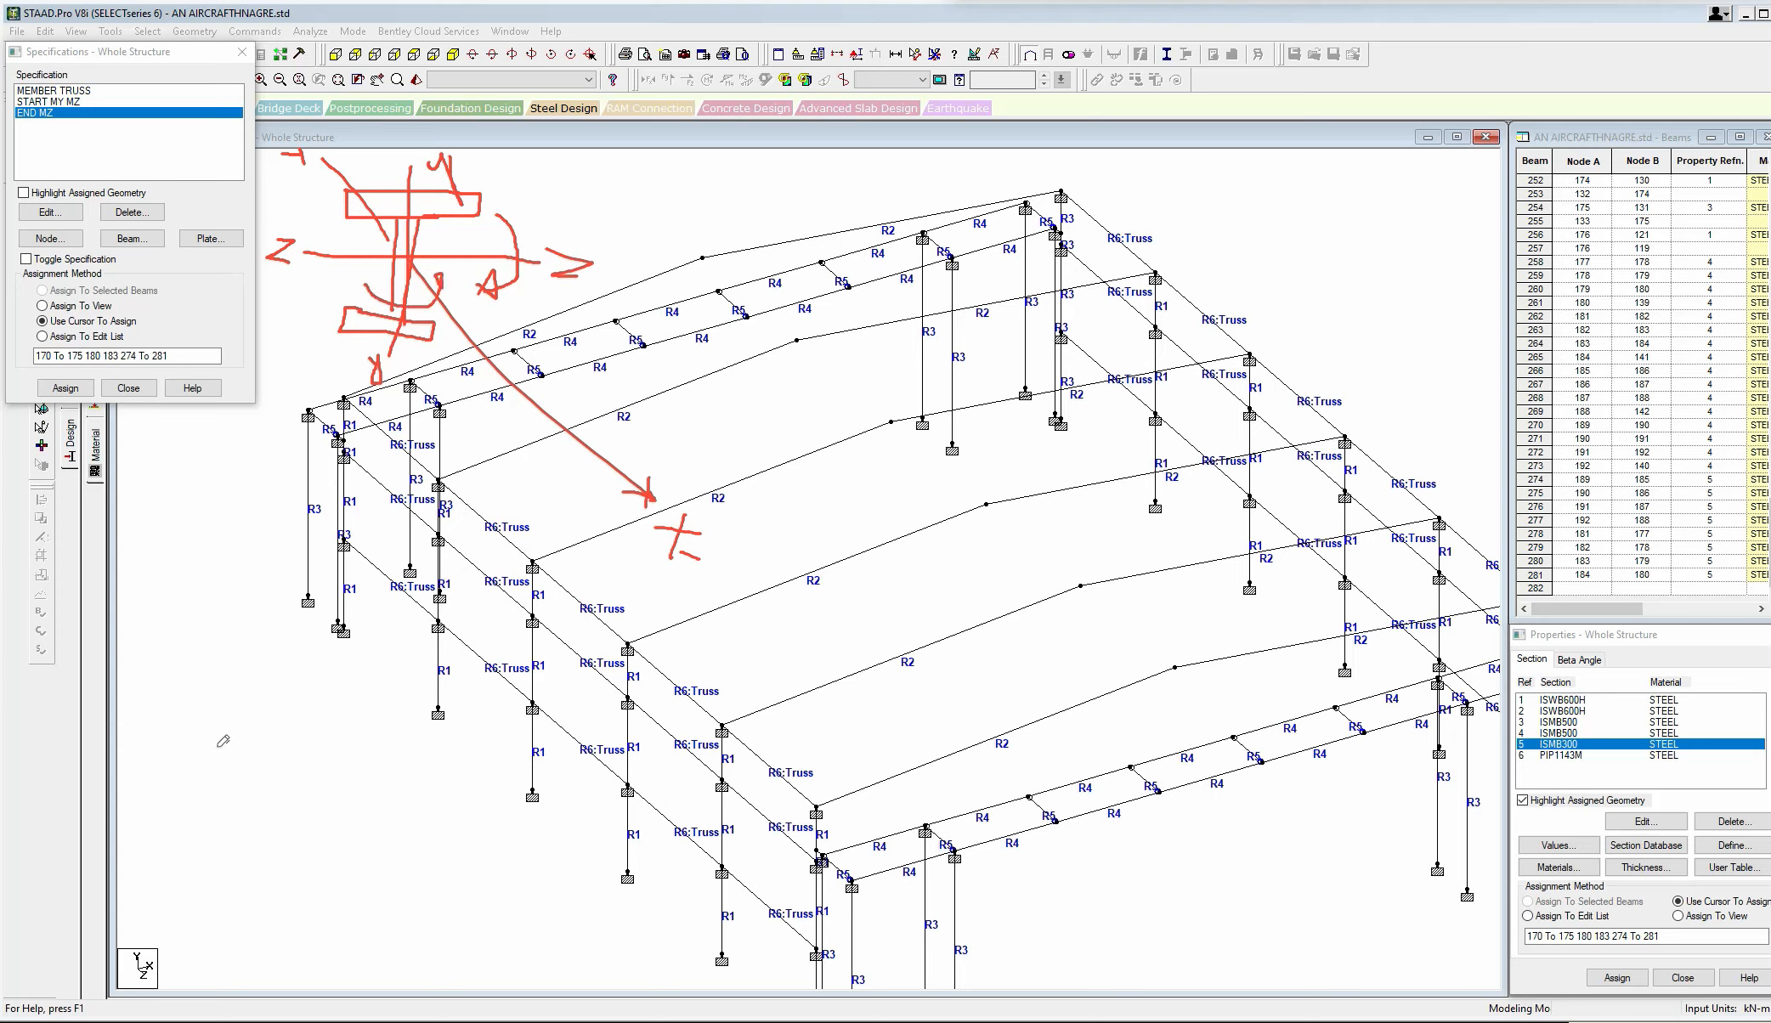
{"action": "left_click_drag", "start_coordinate": [175, 762], "coordinate": [415, 767]}
{"action": "left_click_drag", "start_coordinate": [176, 813], "coordinate": [415, 812]}
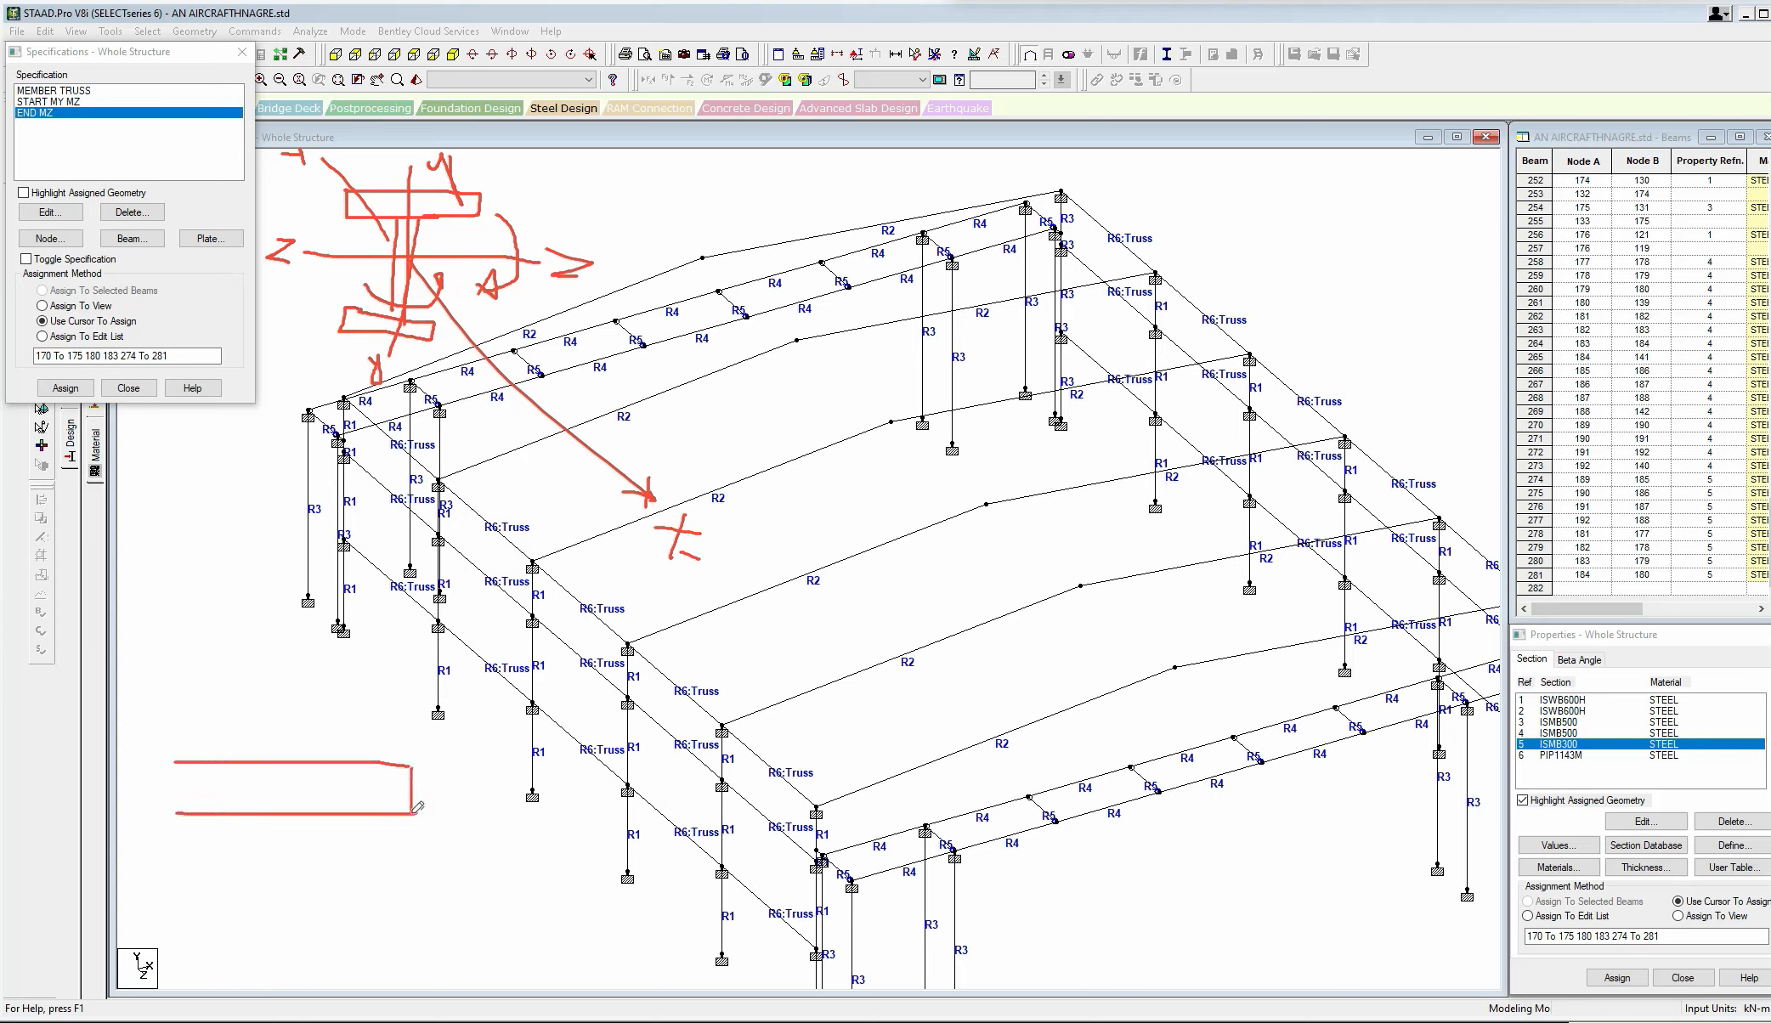
{"action": "left_click_drag", "start_coordinate": [176, 762], "coordinate": [179, 806]}
{"action": "mouse_move", "coordinate": [334, 751]}
{"action": "left_mouse_down"}
{"action": "mouse_move", "coordinate": [415, 753]}
{"action": "mouse_move", "coordinate": [414, 768]}
{"action": "left_mouse_up"}
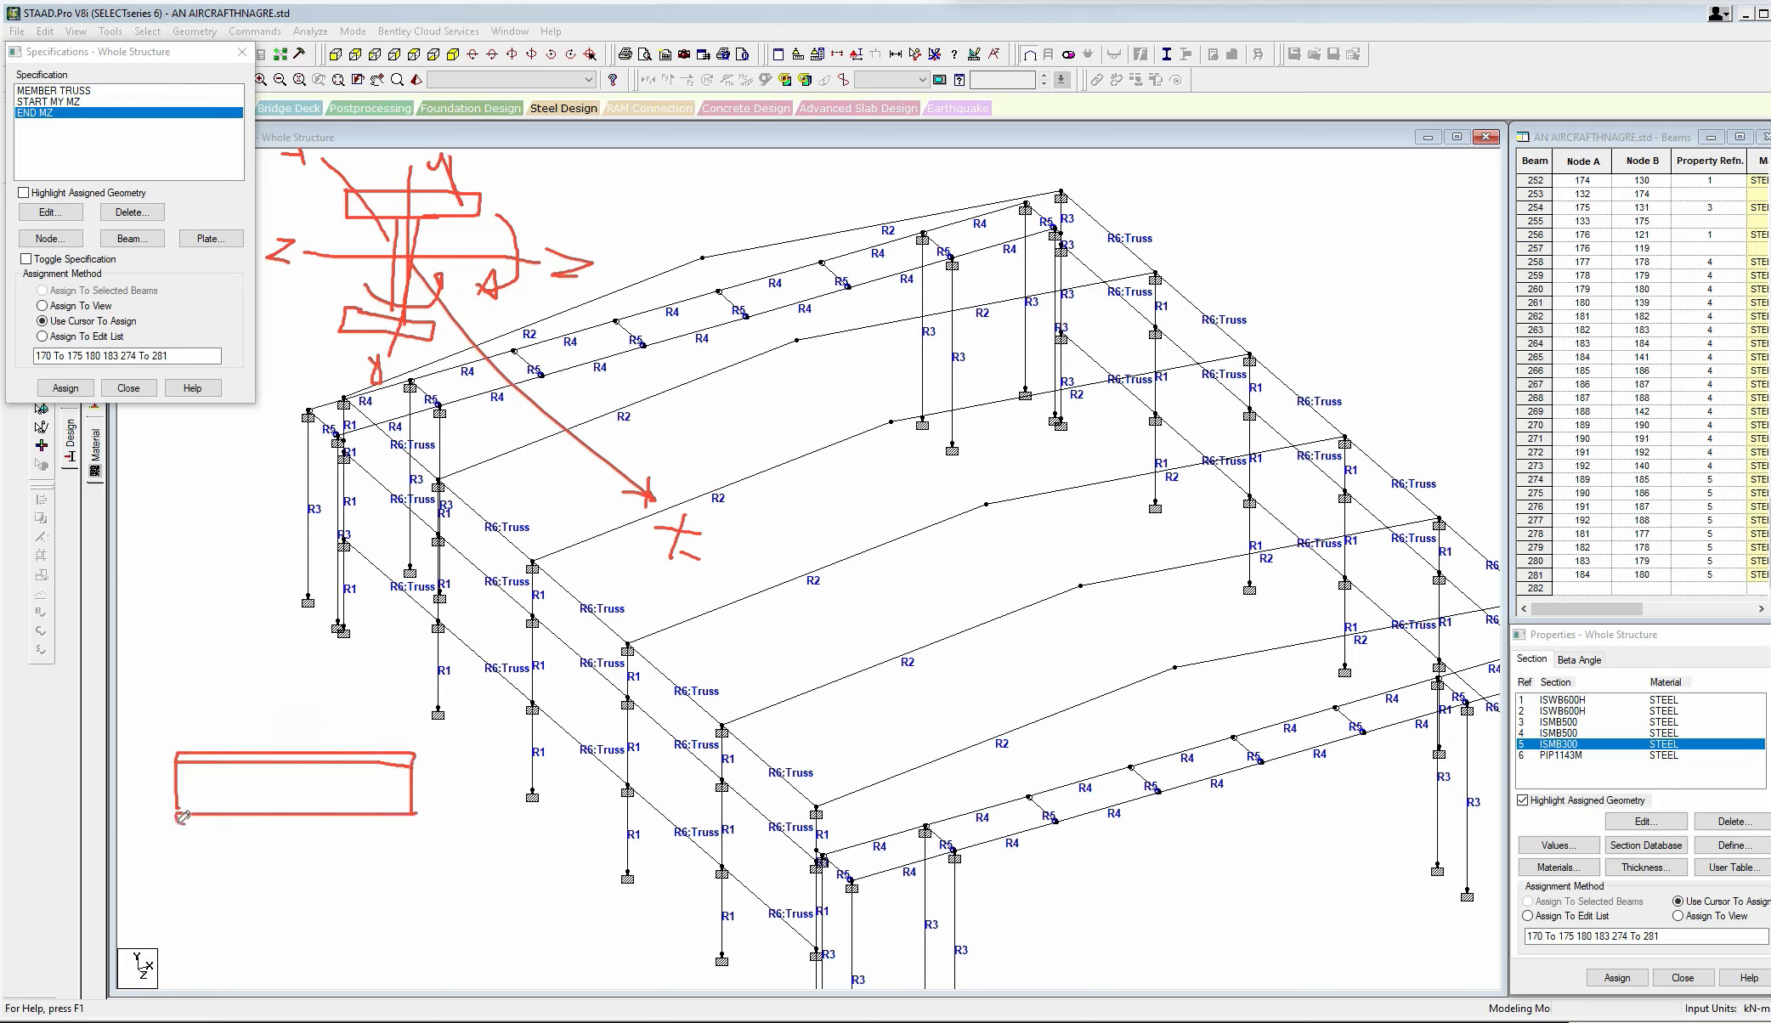
{"action": "left_click_drag", "start_coordinate": [182, 817], "coordinate": [414, 814]}
{"action": "left_click_drag", "start_coordinate": [184, 820], "coordinate": [426, 818]}
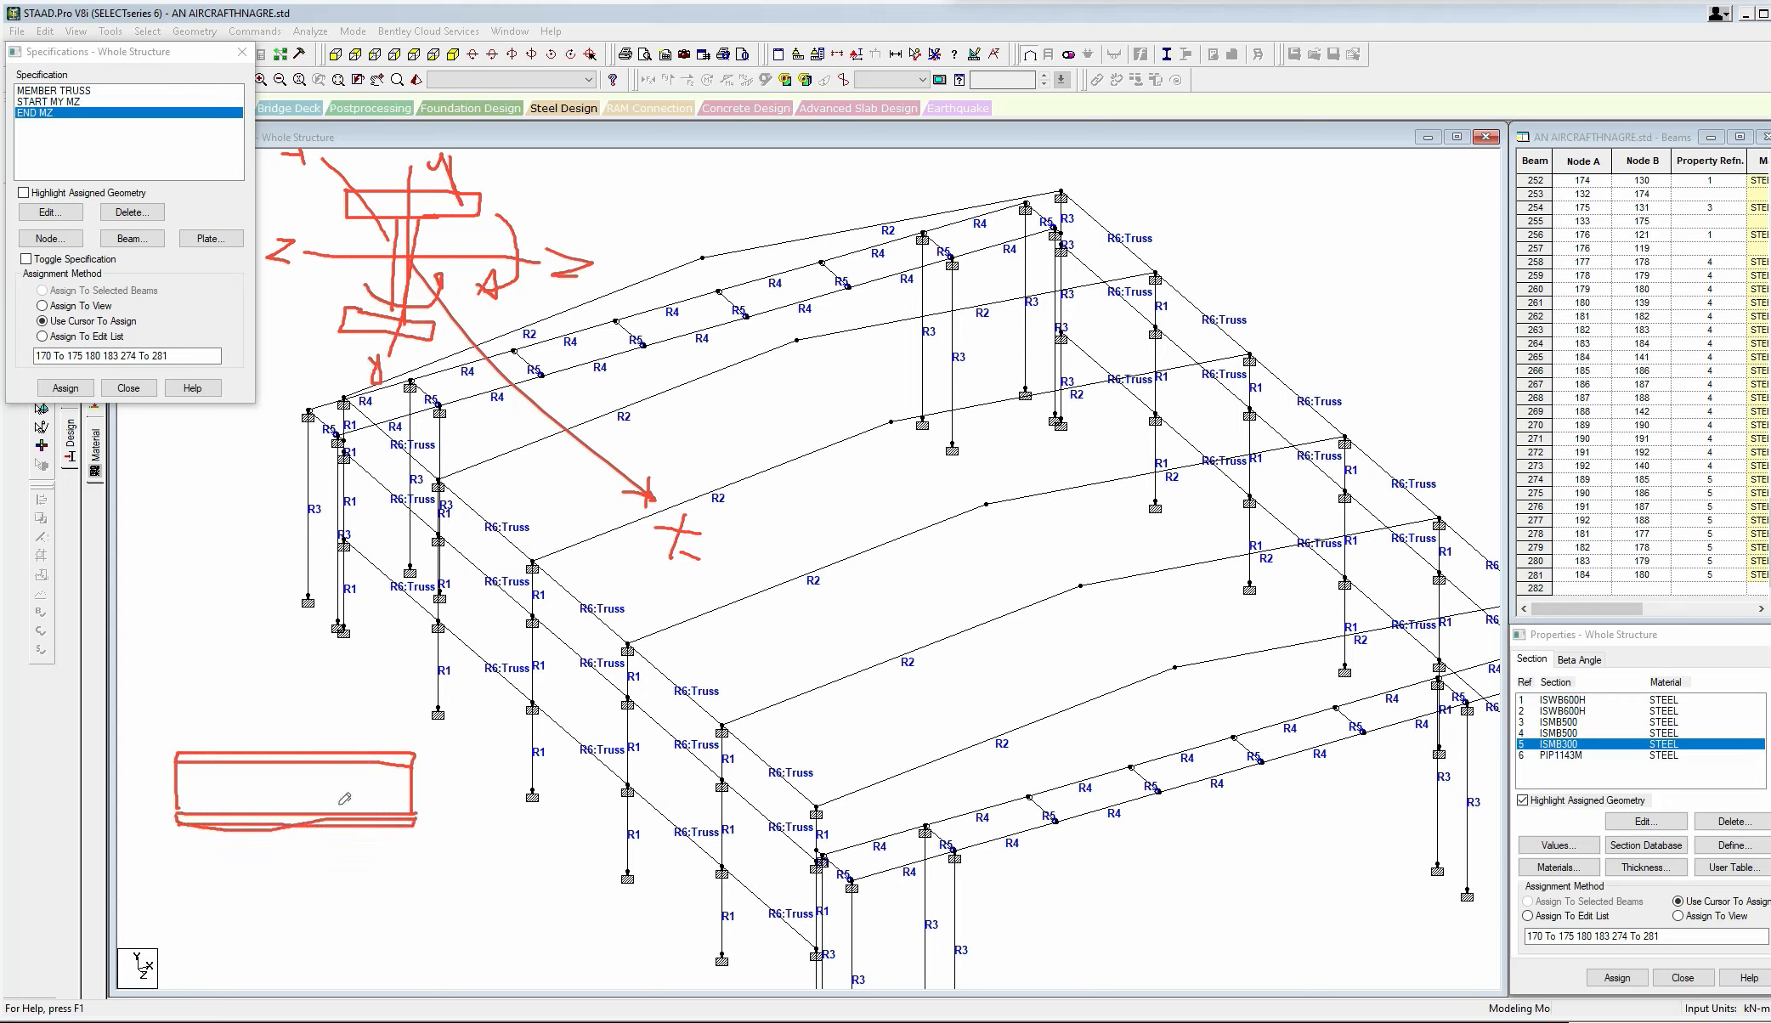
{"action": "mouse_move", "coordinate": [187, 716]}
{"action": "left_mouse_down"}
{"action": "mouse_move", "coordinate": [228, 772]}
{"action": "mouse_move", "coordinate": [192, 852]}
{"action": "left_mouse_up"}
{"action": "mouse_move", "coordinate": [415, 728]}
{"action": "left_mouse_down"}
{"action": "mouse_move", "coordinate": [366, 795]}
{"action": "mouse_move", "coordinate": [400, 857]}
{"action": "left_mouse_up"}
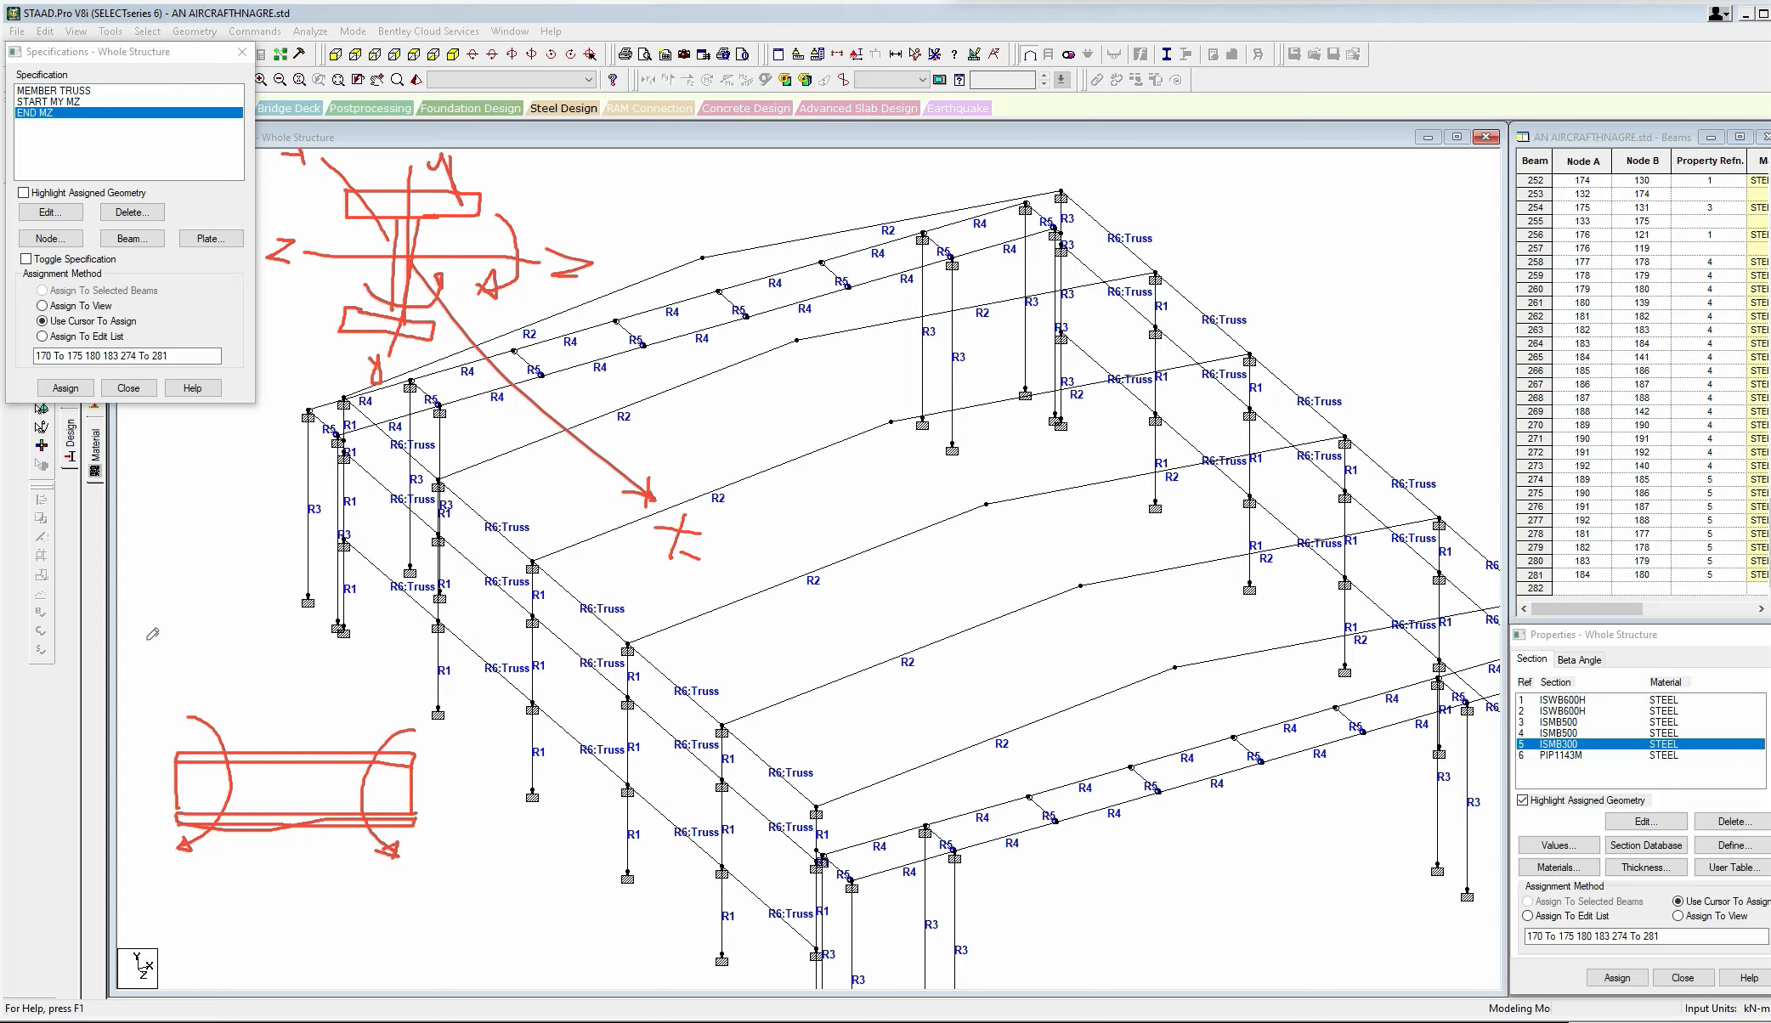
{"action": "left_click_drag", "start_coordinate": [147, 639], "coordinate": [376, 667]}
{"action": "mouse_move", "coordinate": [144, 633]}
{"action": "left_mouse_down"}
{"action": "mouse_move", "coordinate": [166, 585]}
{"action": "mouse_move", "coordinate": [397, 631]}
{"action": "left_mouse_up"}
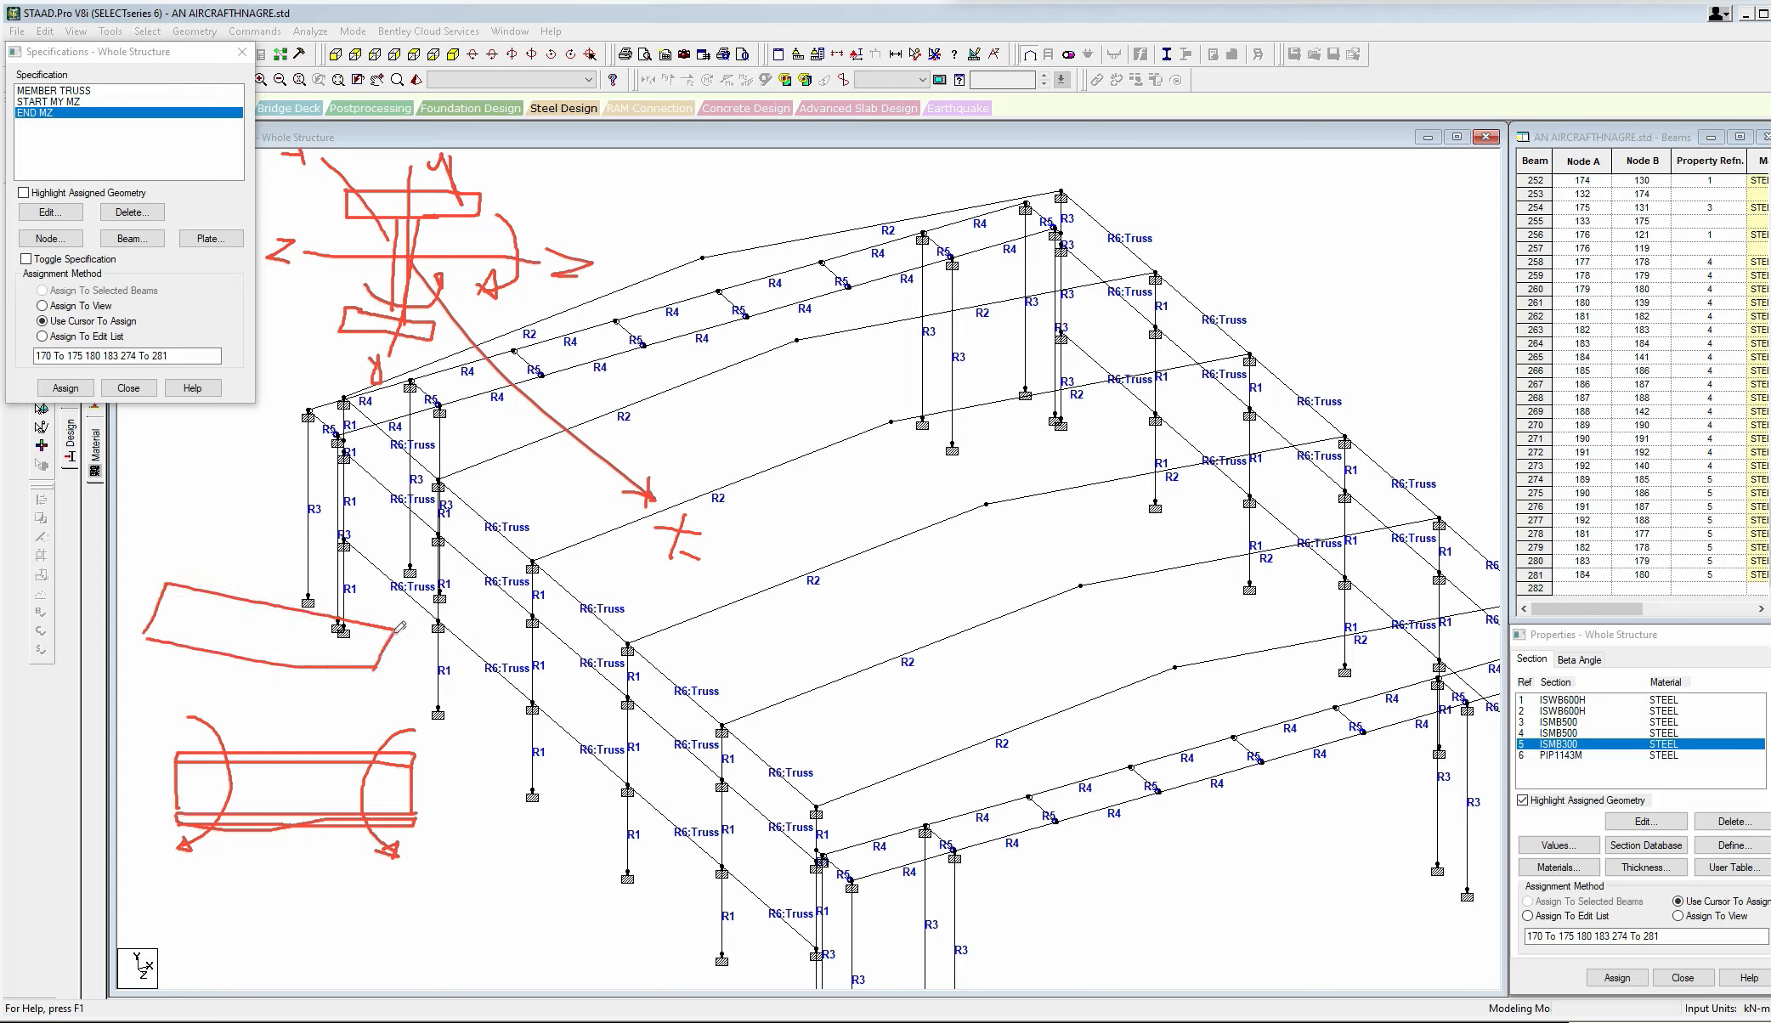
{"action": "left_click_drag", "start_coordinate": [168, 618], "coordinate": [173, 619]}
{"action": "left_click_drag", "start_coordinate": [176, 620], "coordinate": [184, 622]}
{"action": "left_click", "coordinate": [206, 631]}
{"action": "left_click", "coordinate": [221, 632]}
{"action": "left_click", "coordinate": [243, 637]}
{"action": "left_click", "coordinate": [258, 639]}
{"action": "left_click", "coordinate": [277, 642]}
{"action": "left_click", "coordinate": [303, 646]}
{"action": "left_click", "coordinate": [326, 650]}
{"action": "left_click", "coordinate": [351, 655]}
{"action": "left_click_drag", "start_coordinate": [168, 606], "coordinate": [222, 622]}
{"action": "left_click_drag", "start_coordinate": [230, 623], "coordinate": [308, 640]}
{"action": "left_click_drag", "start_coordinate": [330, 646], "coordinate": [344, 648]}
{"action": "mouse_move", "coordinate": [153, 658]}
{"action": "left_mouse_down"}
{"action": "mouse_move", "coordinate": [209, 605]}
{"action": "mouse_move", "coordinate": [186, 567]}
{"action": "mouse_move", "coordinate": [228, 642]}
{"action": "mouse_move", "coordinate": [181, 661]}
{"action": "left_mouse_up"}
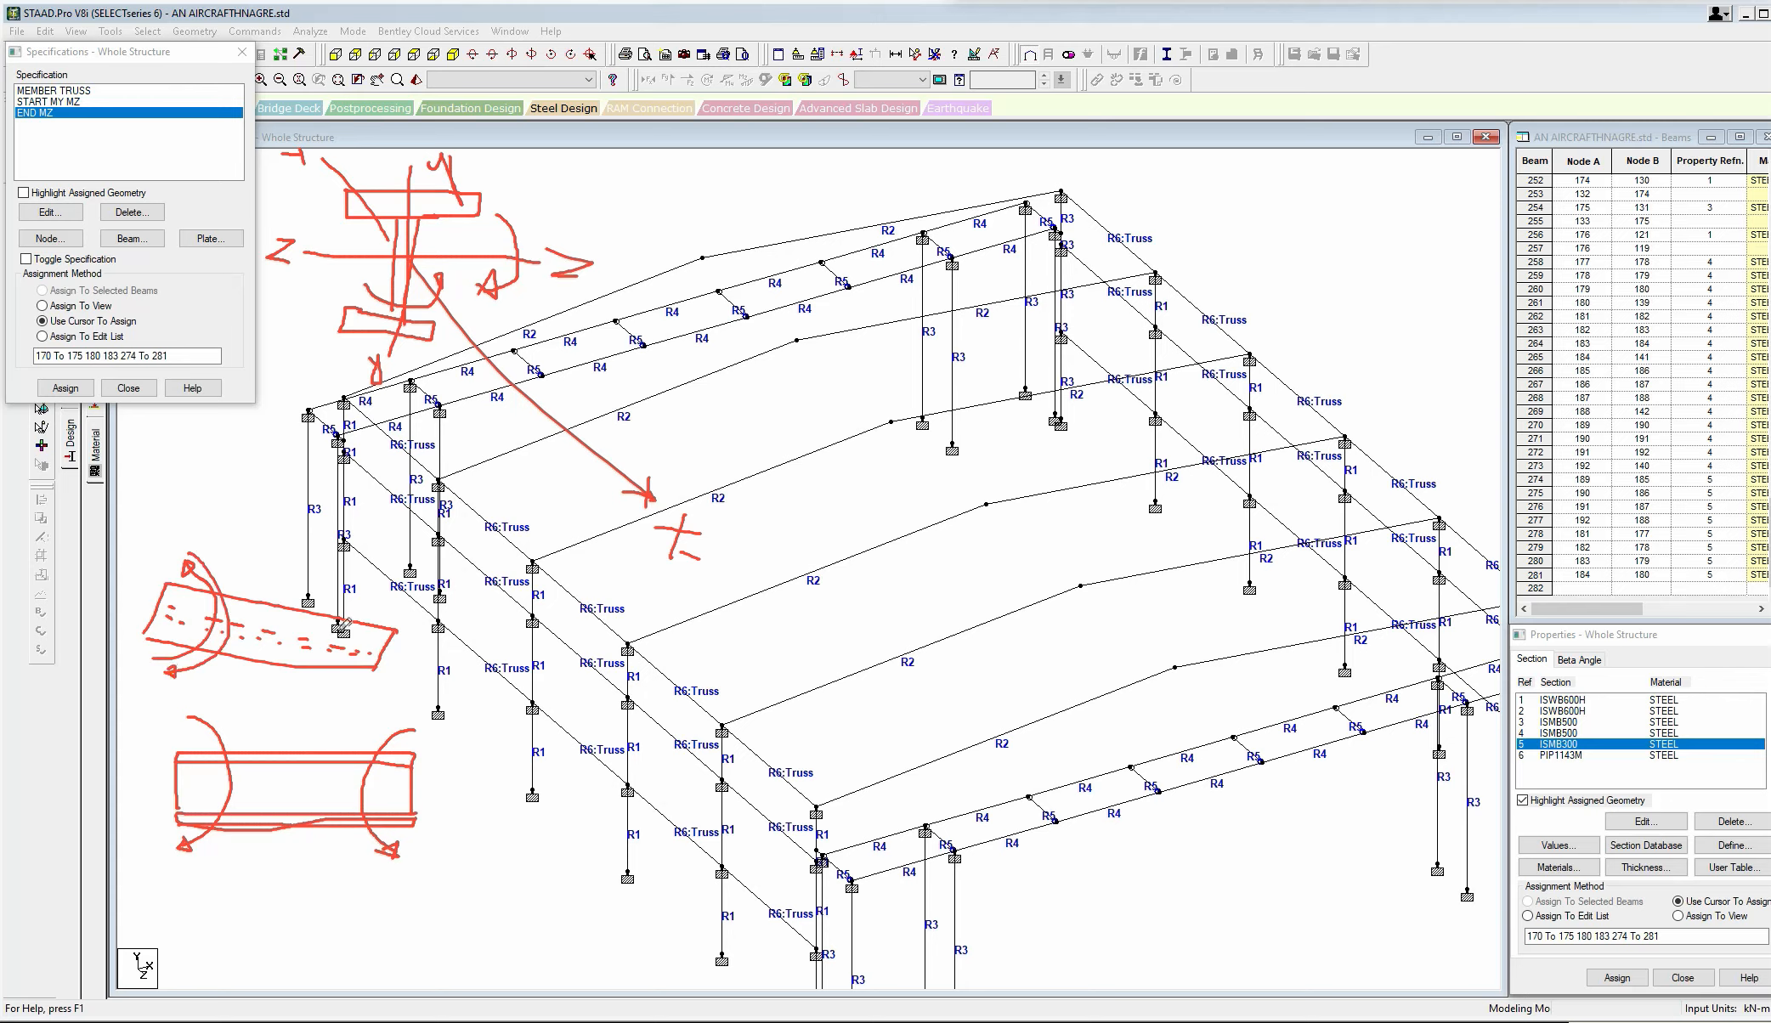
{"action": "mouse_move", "coordinate": [378, 607]}
{"action": "left_mouse_down"}
{"action": "mouse_move", "coordinate": [339, 680]}
{"action": "mouse_move", "coordinate": [372, 699]}
{"action": "mouse_move", "coordinate": [358, 699]}
{"action": "left_mouse_up"}
{"action": "mouse_move", "coordinate": [377, 606]}
{"action": "left_mouse_down"}
{"action": "mouse_move", "coordinate": [387, 616]}
{"action": "mouse_move", "coordinate": [375, 603]}
{"action": "left_mouse_up"}
{"action": "key", "text": "Escape"}
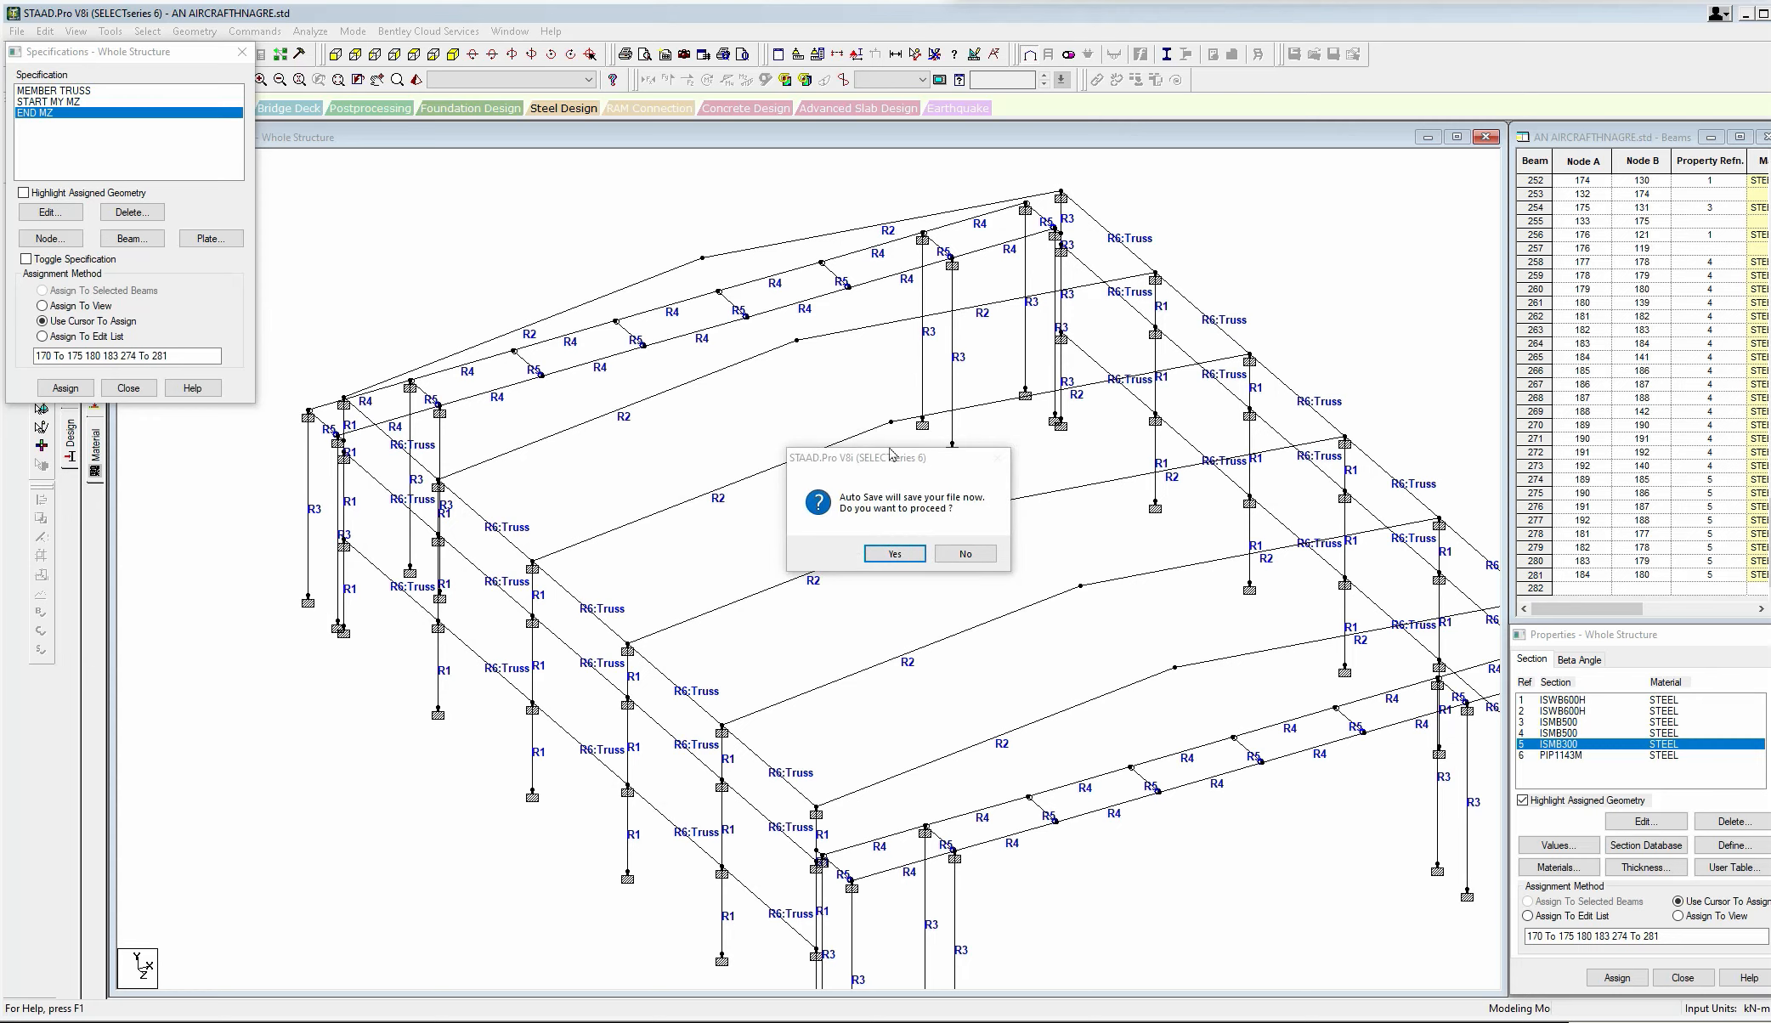
Accept the auto save of the file and return to the whole-structure view.
{"action": "left_click", "coordinate": [894, 553]}
{"action": "left_click", "coordinate": [797, 546]}
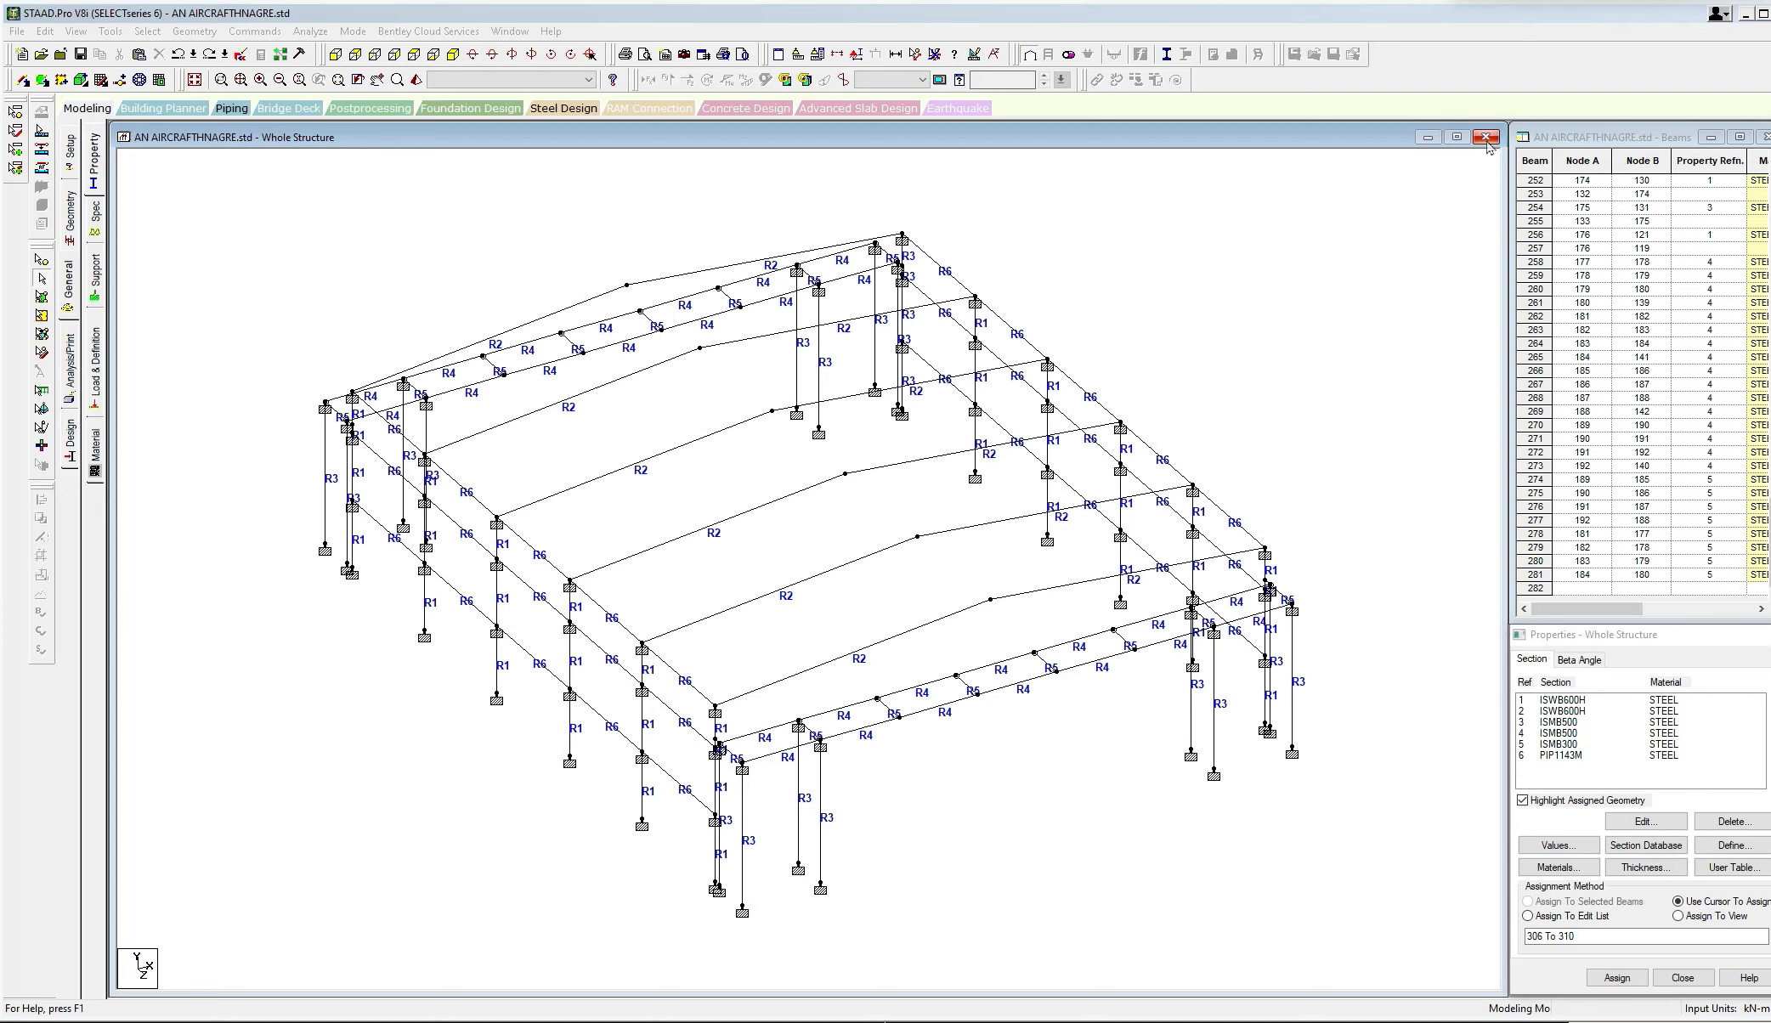
{"action": "scroll", "coordinate": [976, 381], "scroll_direction": "up", "scroll_amount": 1}
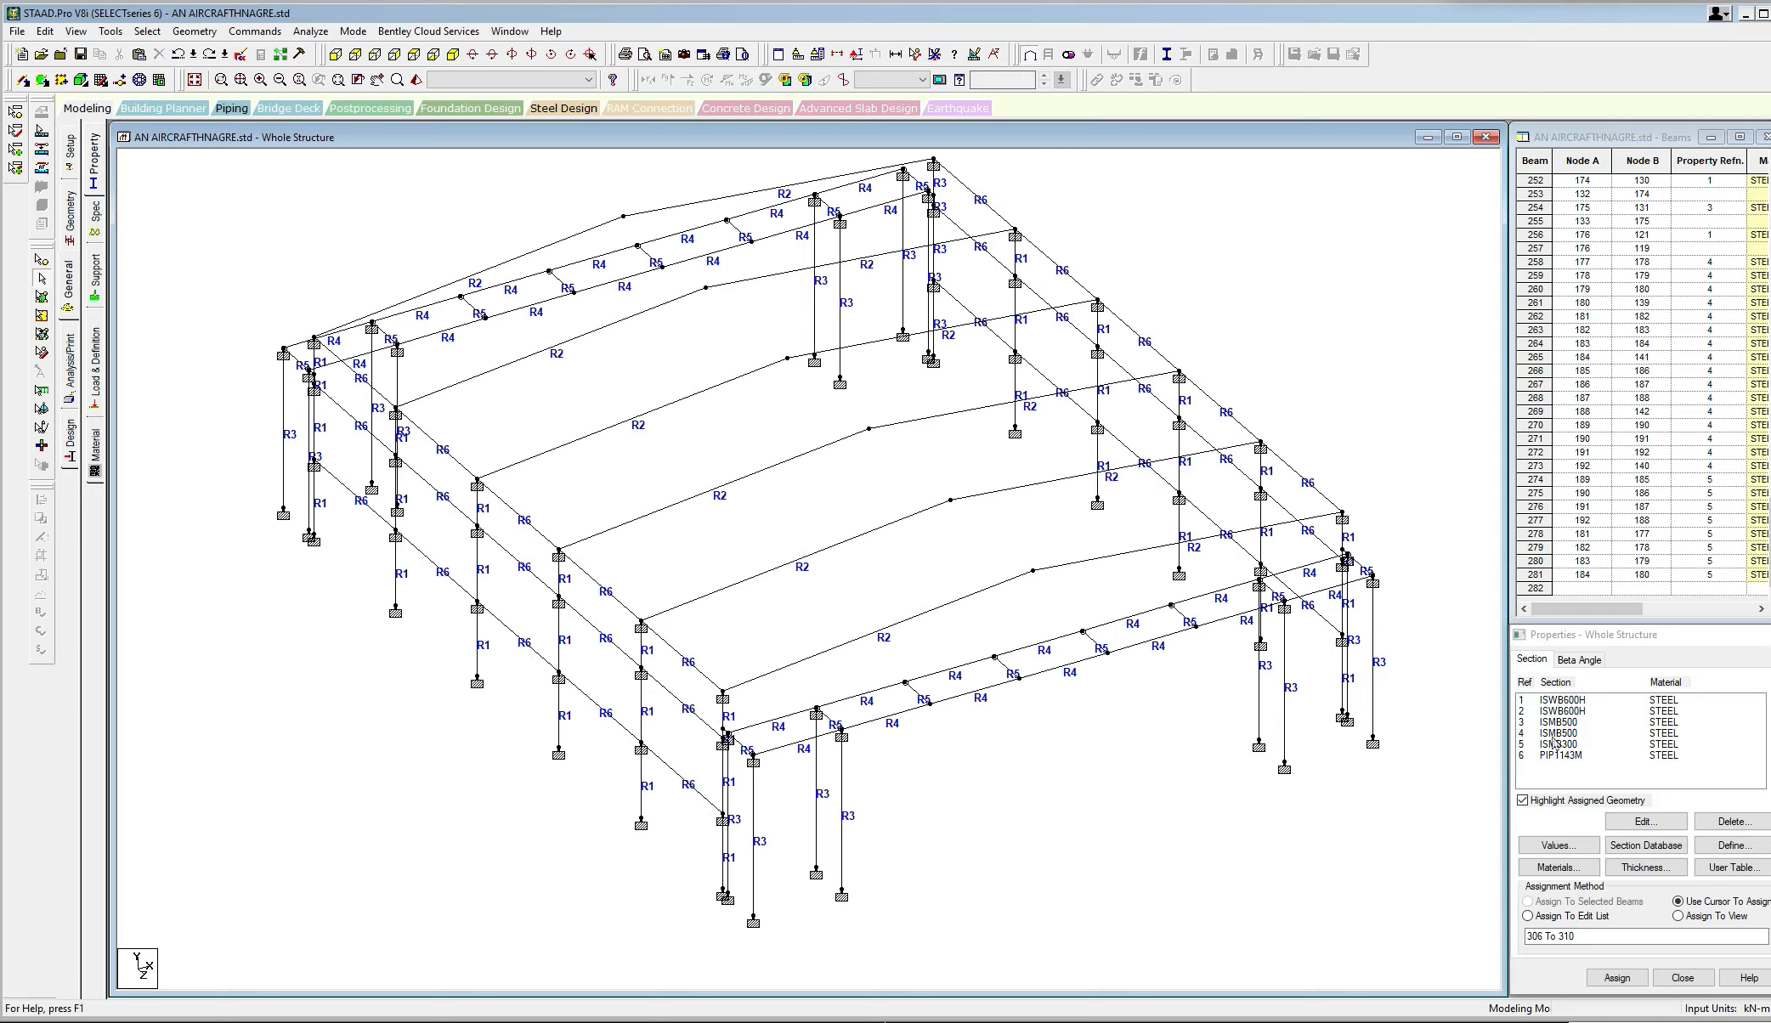
Select all roof rafters by property reference 2 ISWB600H and display only those selected members.
{"action": "left_click", "coordinate": [1566, 712]}
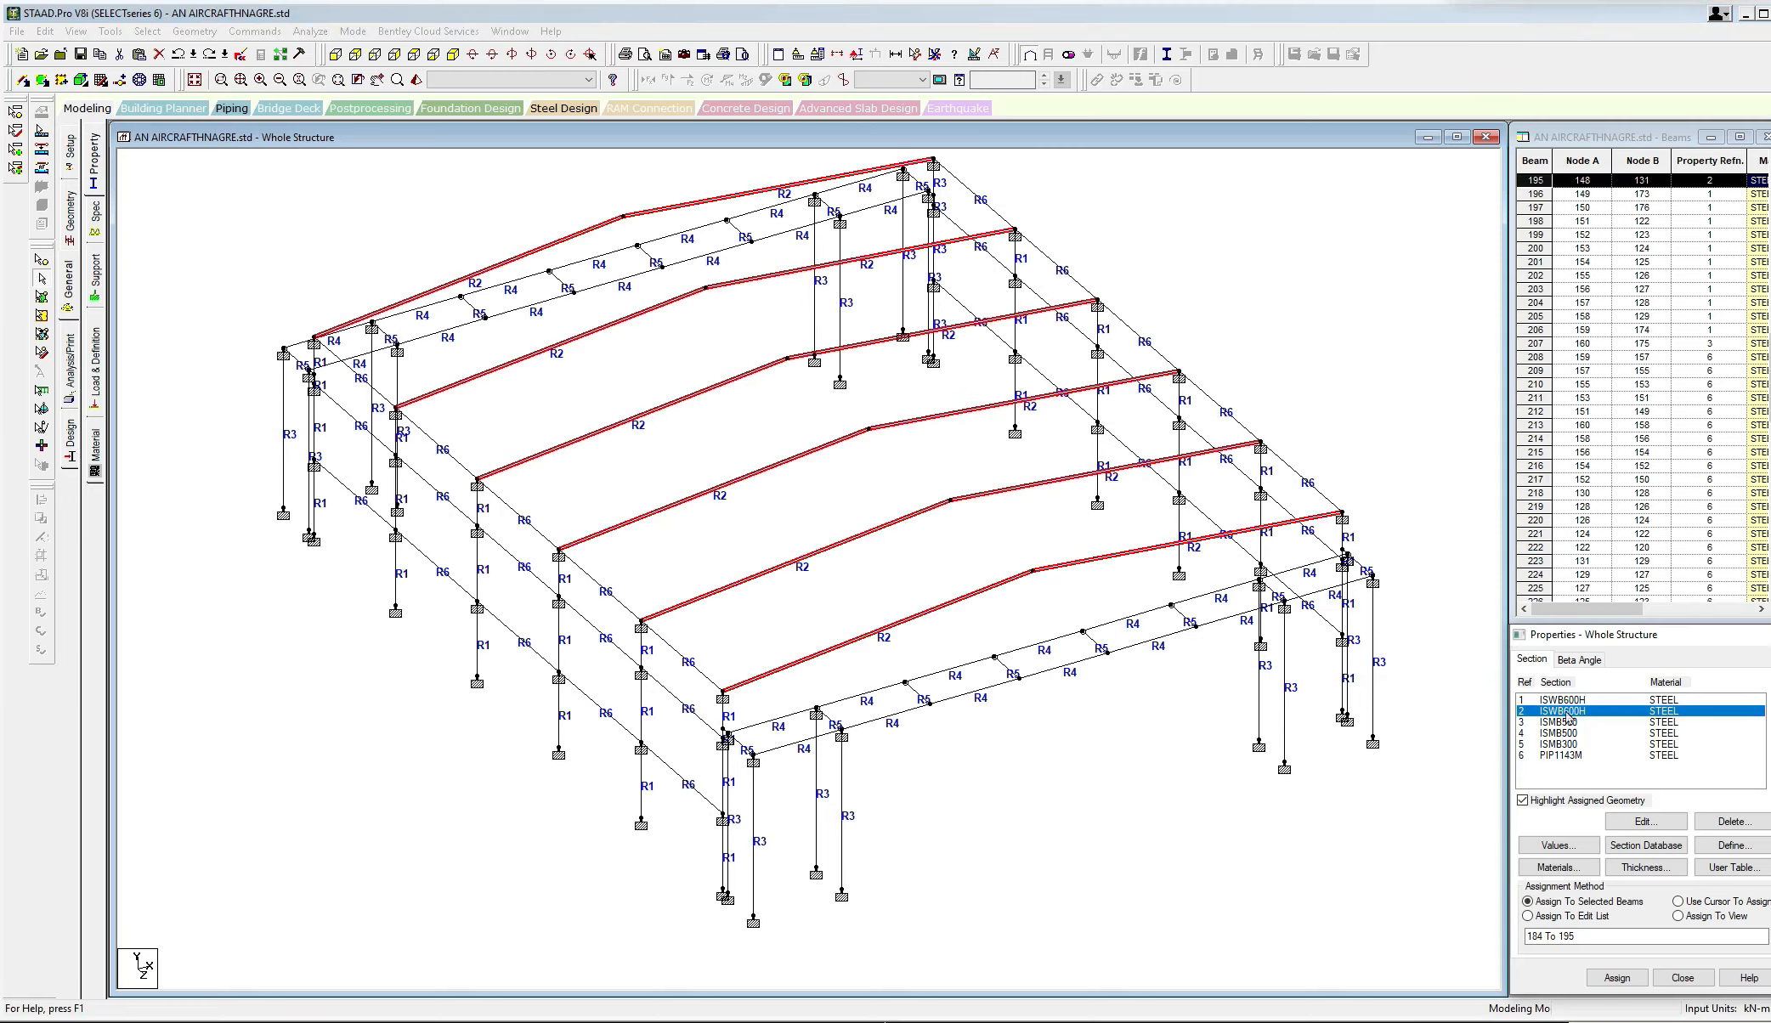
{"action": "left_click", "coordinate": [740, 353]}
{"action": "left_click", "coordinate": [147, 31]}
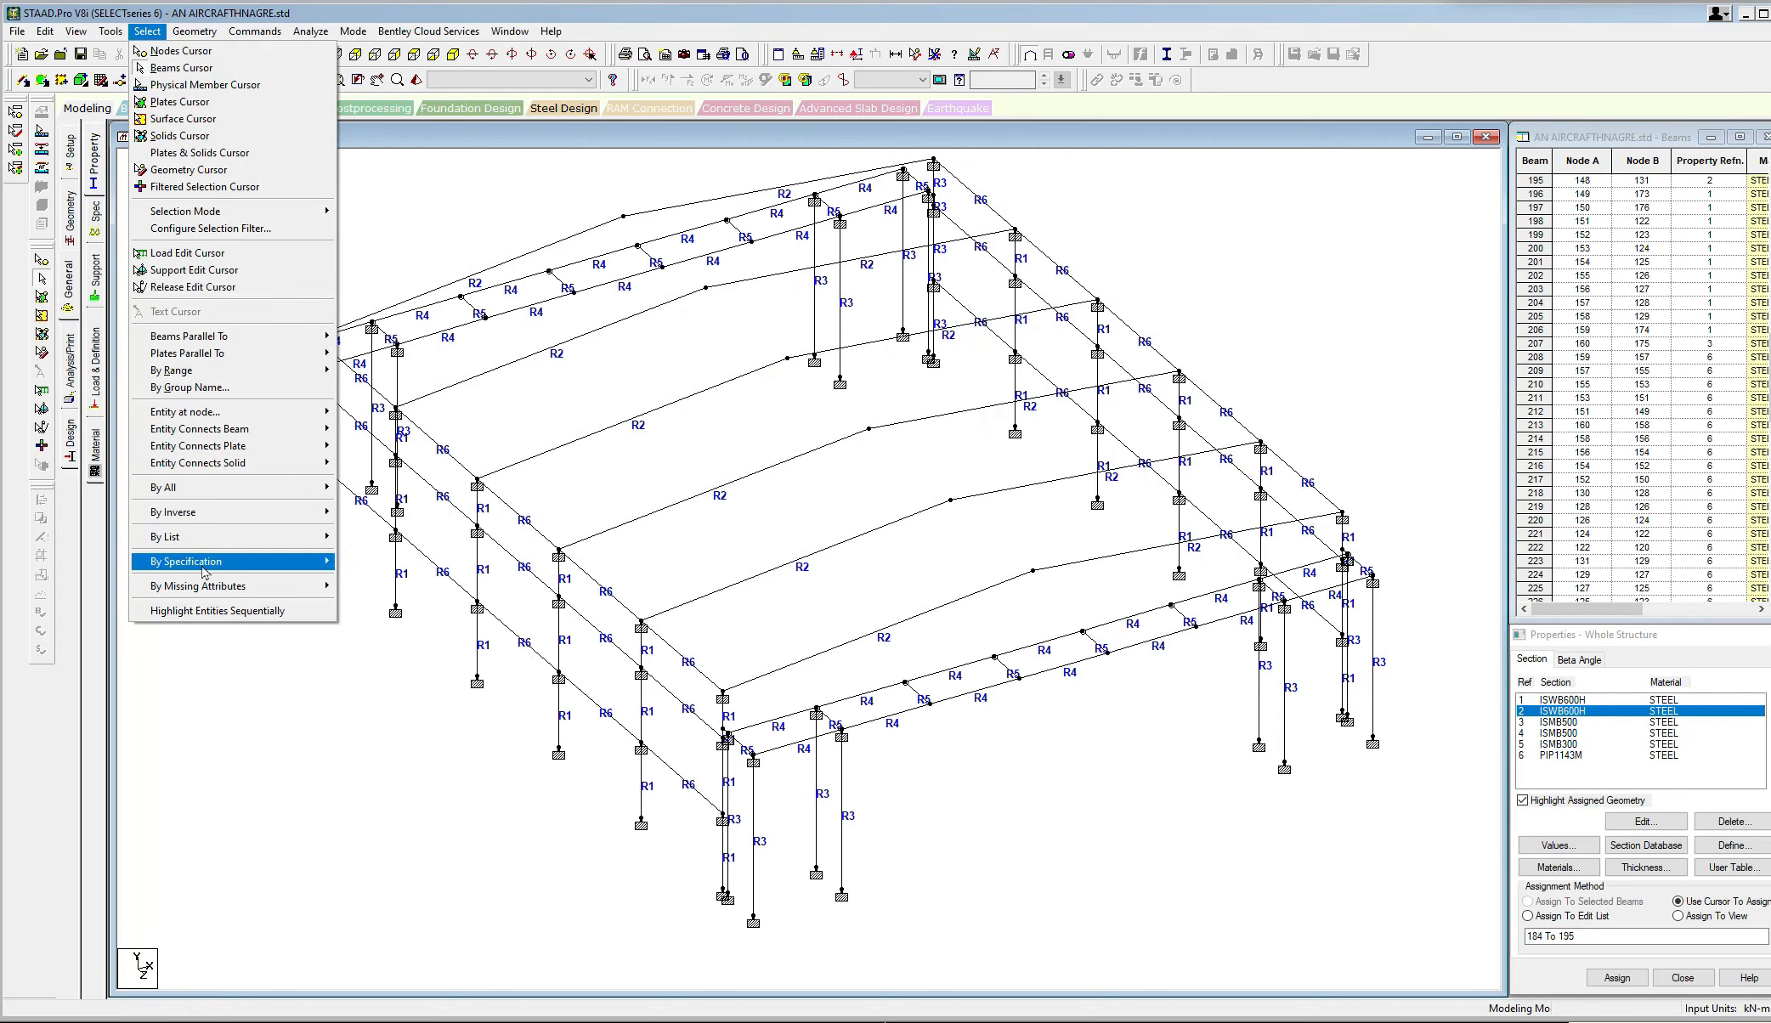
{"action": "left_click", "coordinate": [380, 581]}
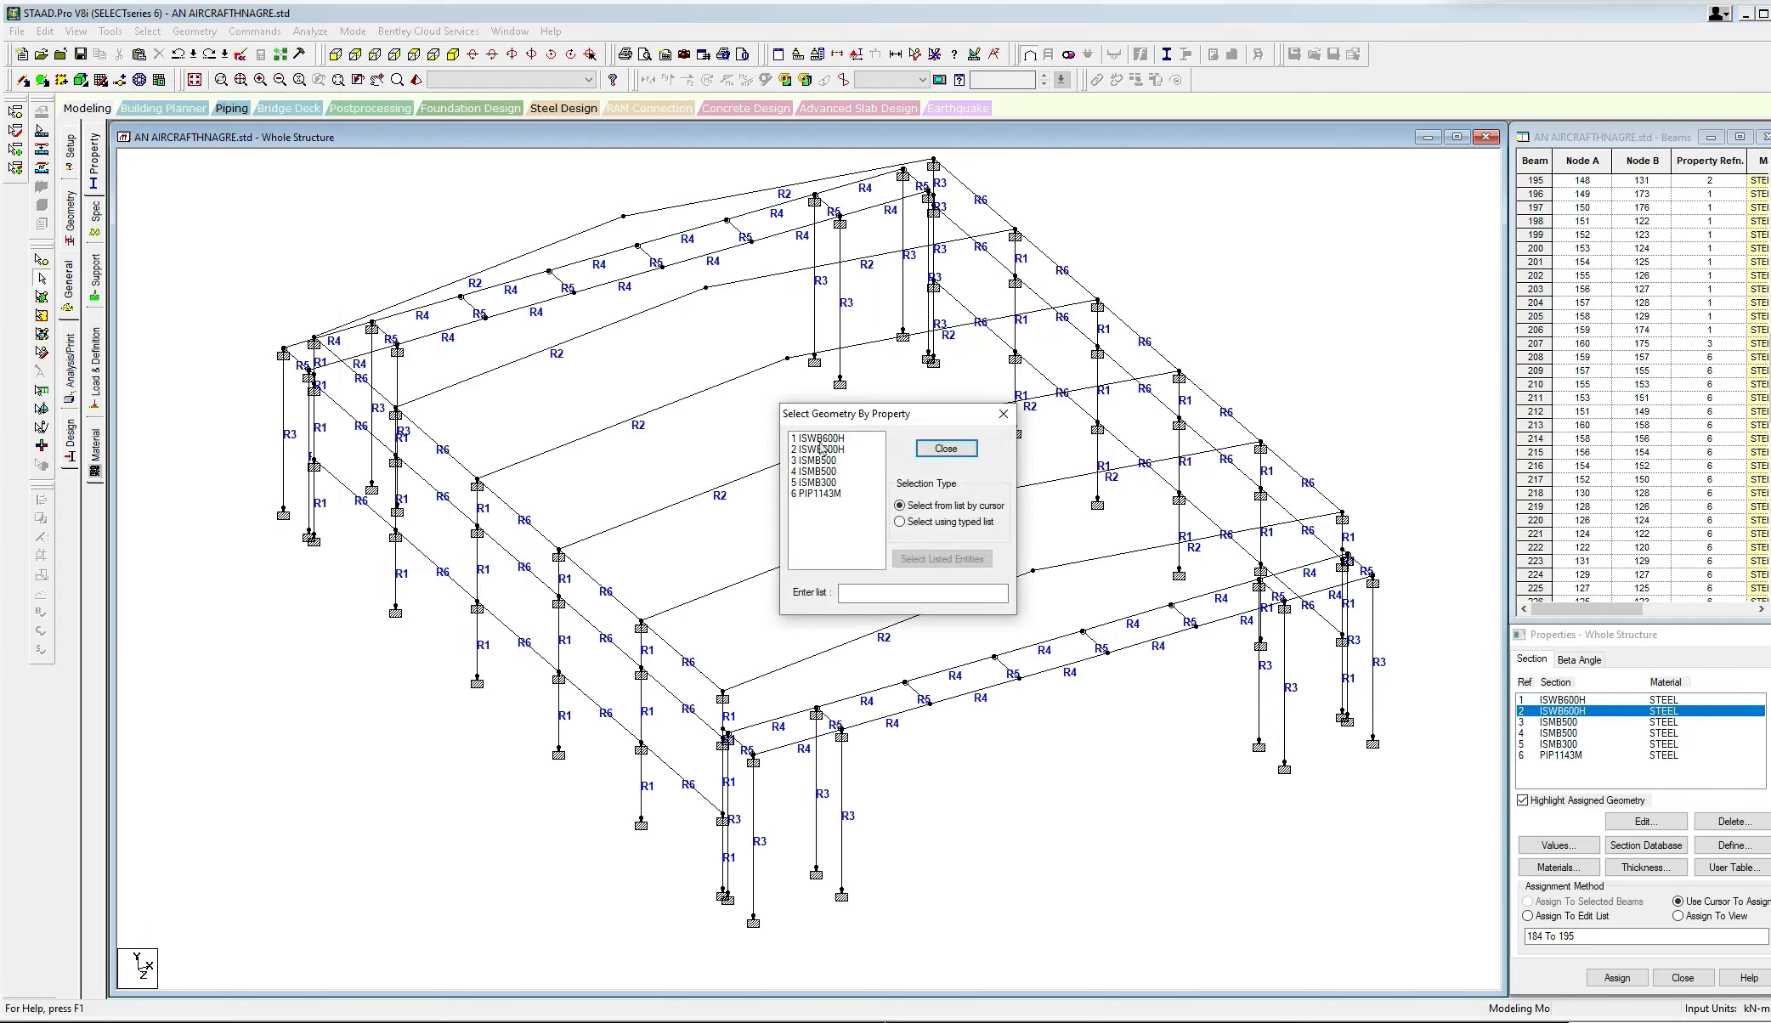
{"action": "left_click", "coordinate": [820, 440]}
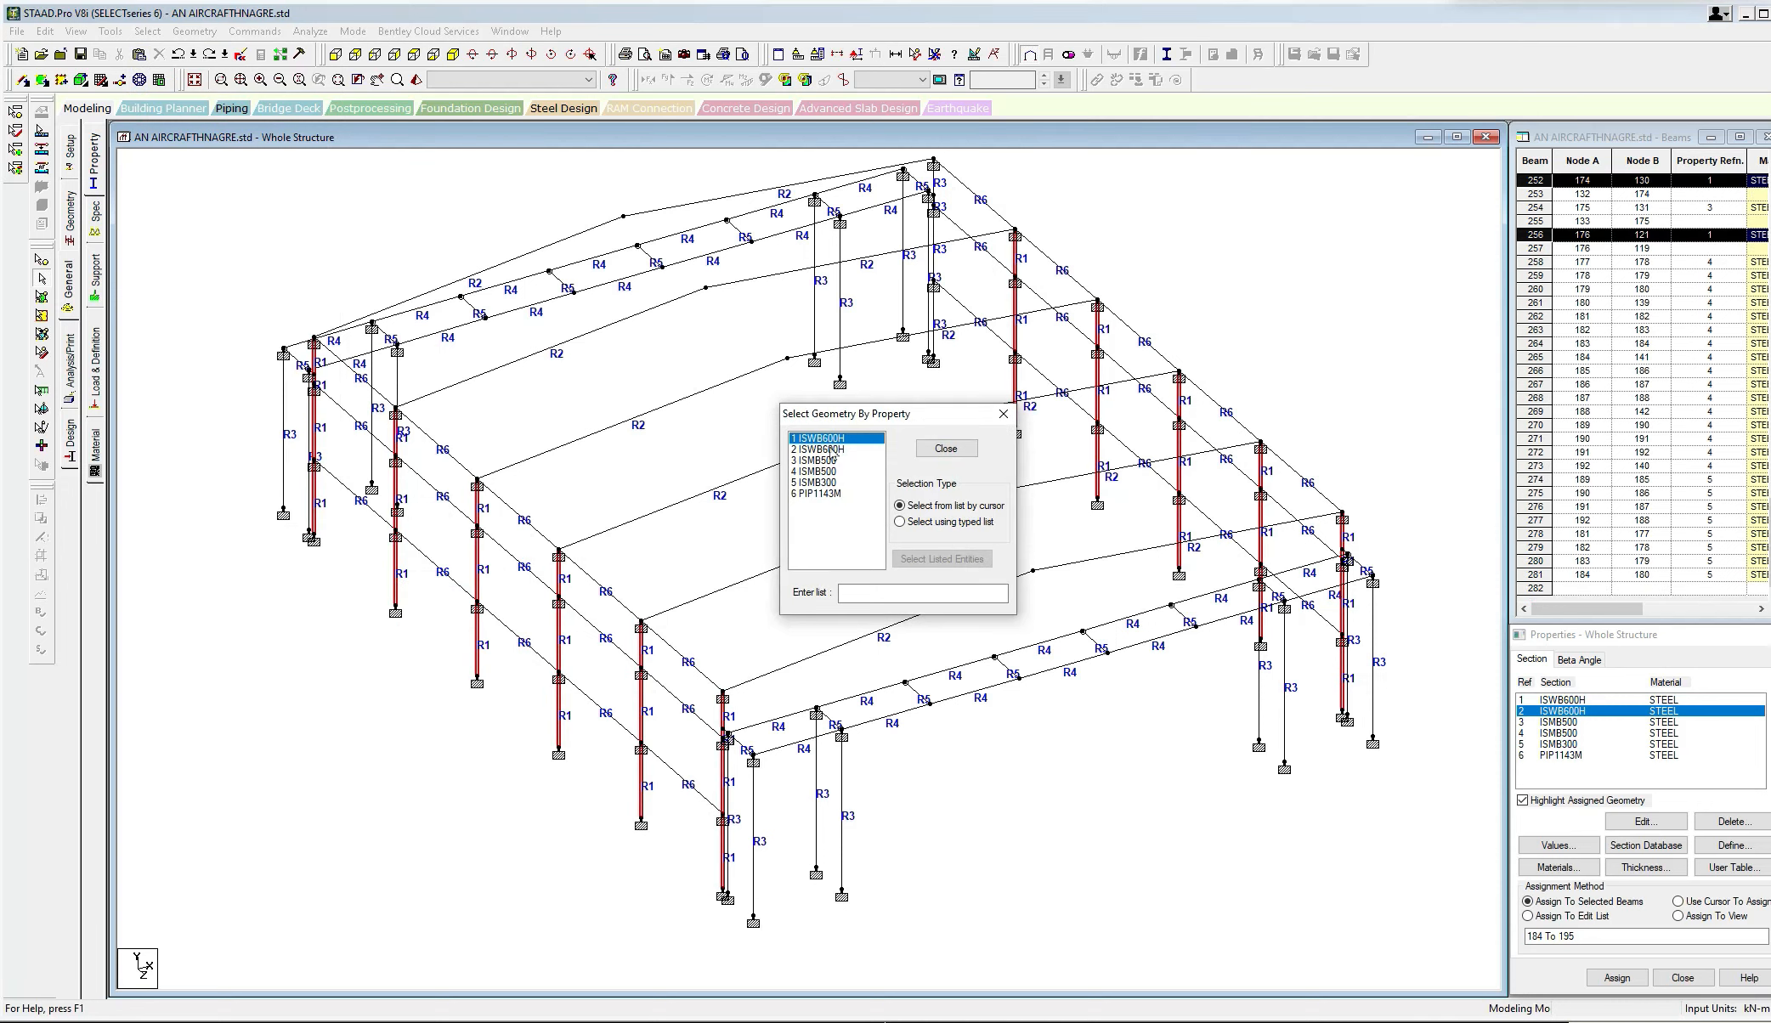
{"action": "left_click", "coordinate": [821, 449]}
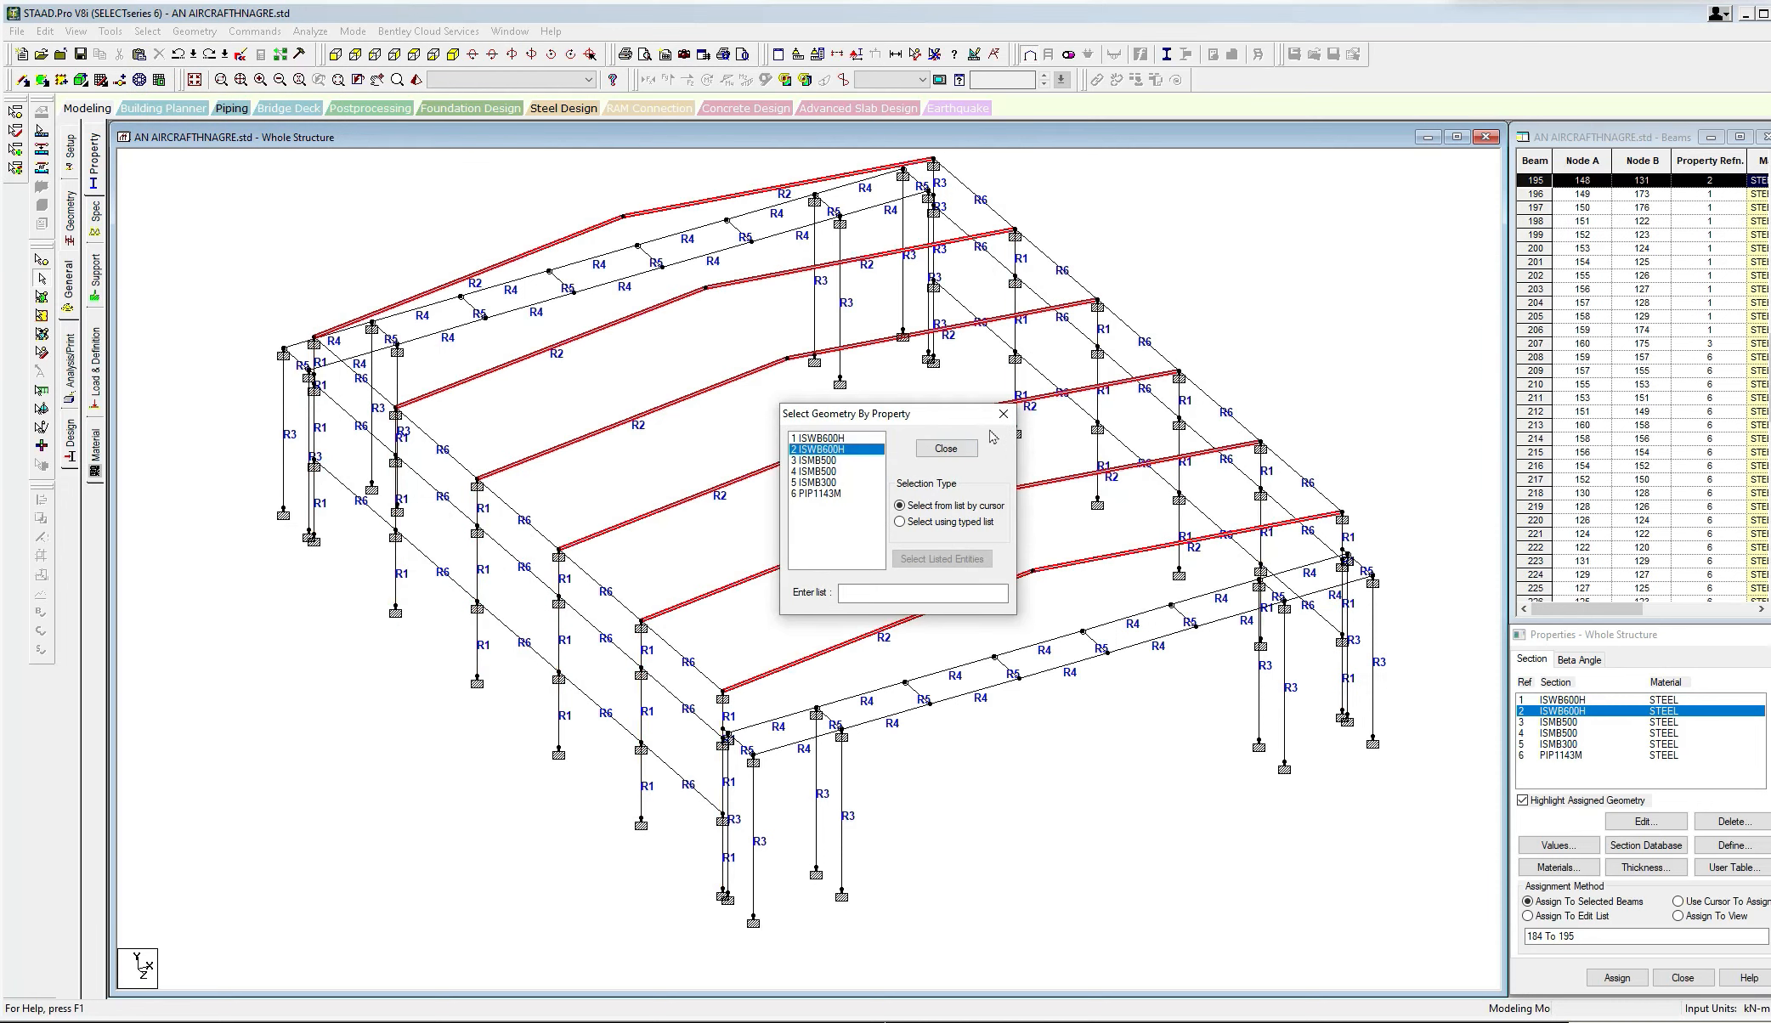
{"action": "left_click", "coordinate": [1002, 414]}
{"action": "left_click", "coordinate": [76, 31]}
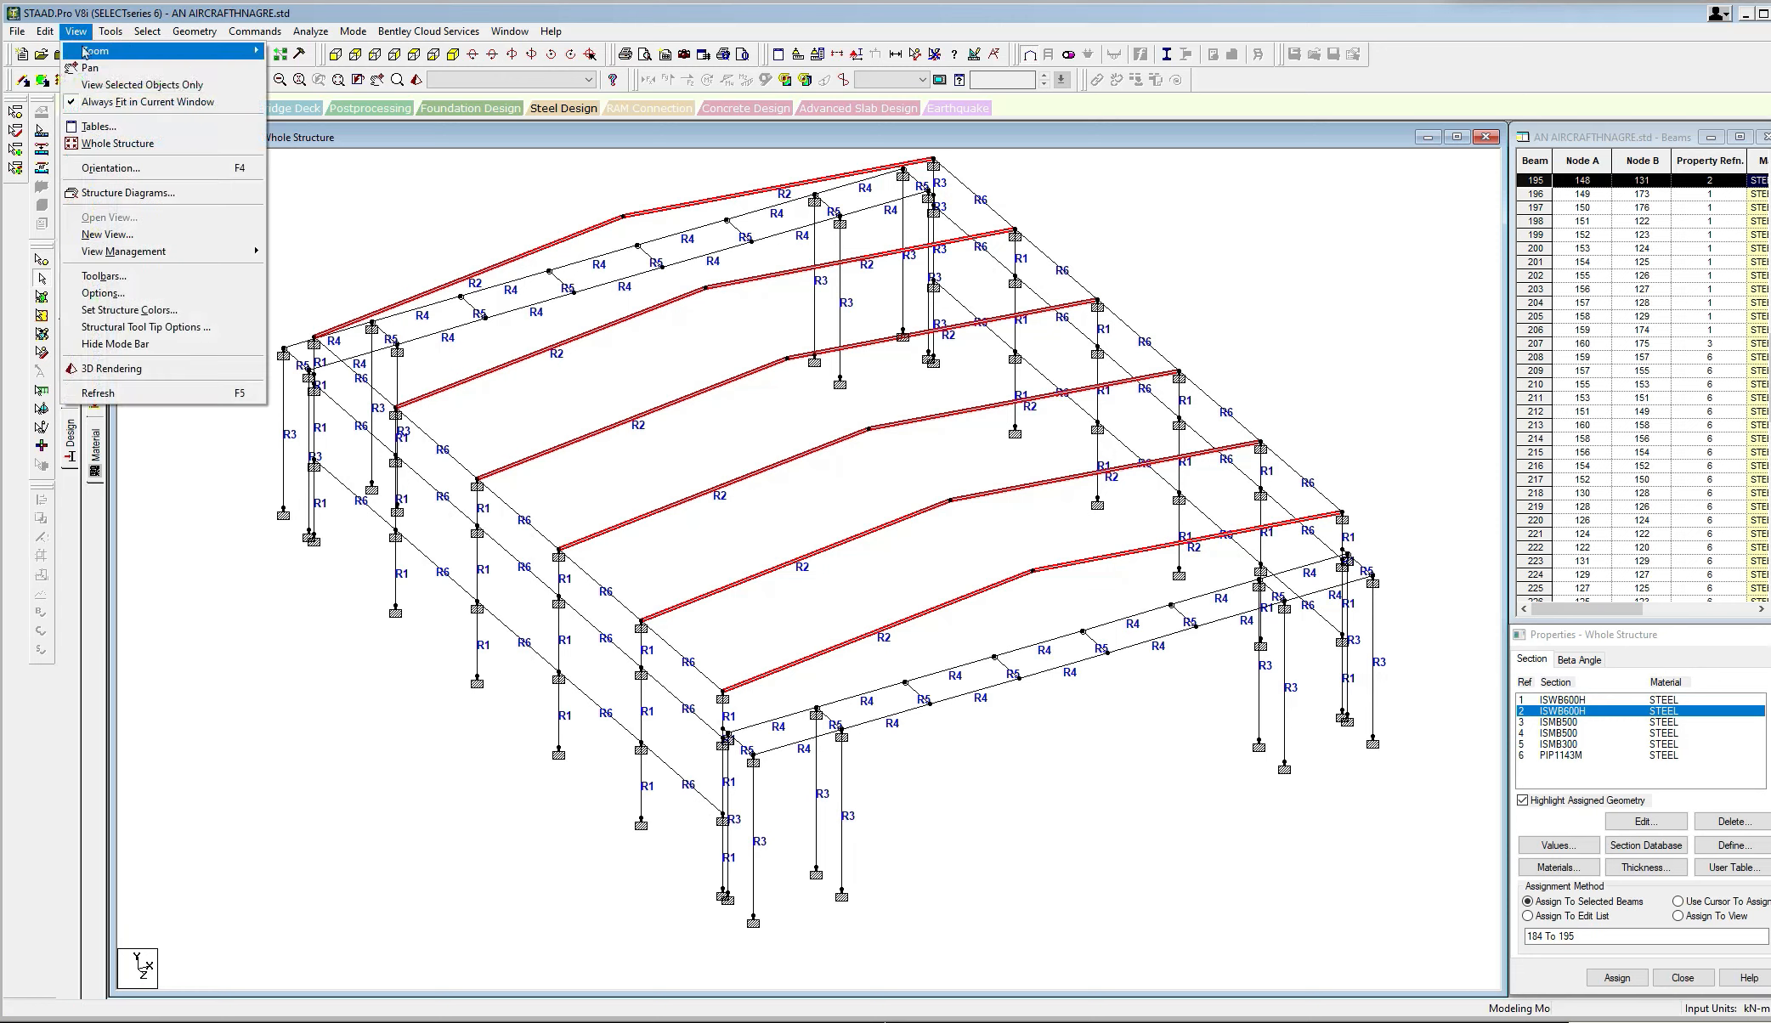
{"action": "left_click", "coordinate": [86, 85]}
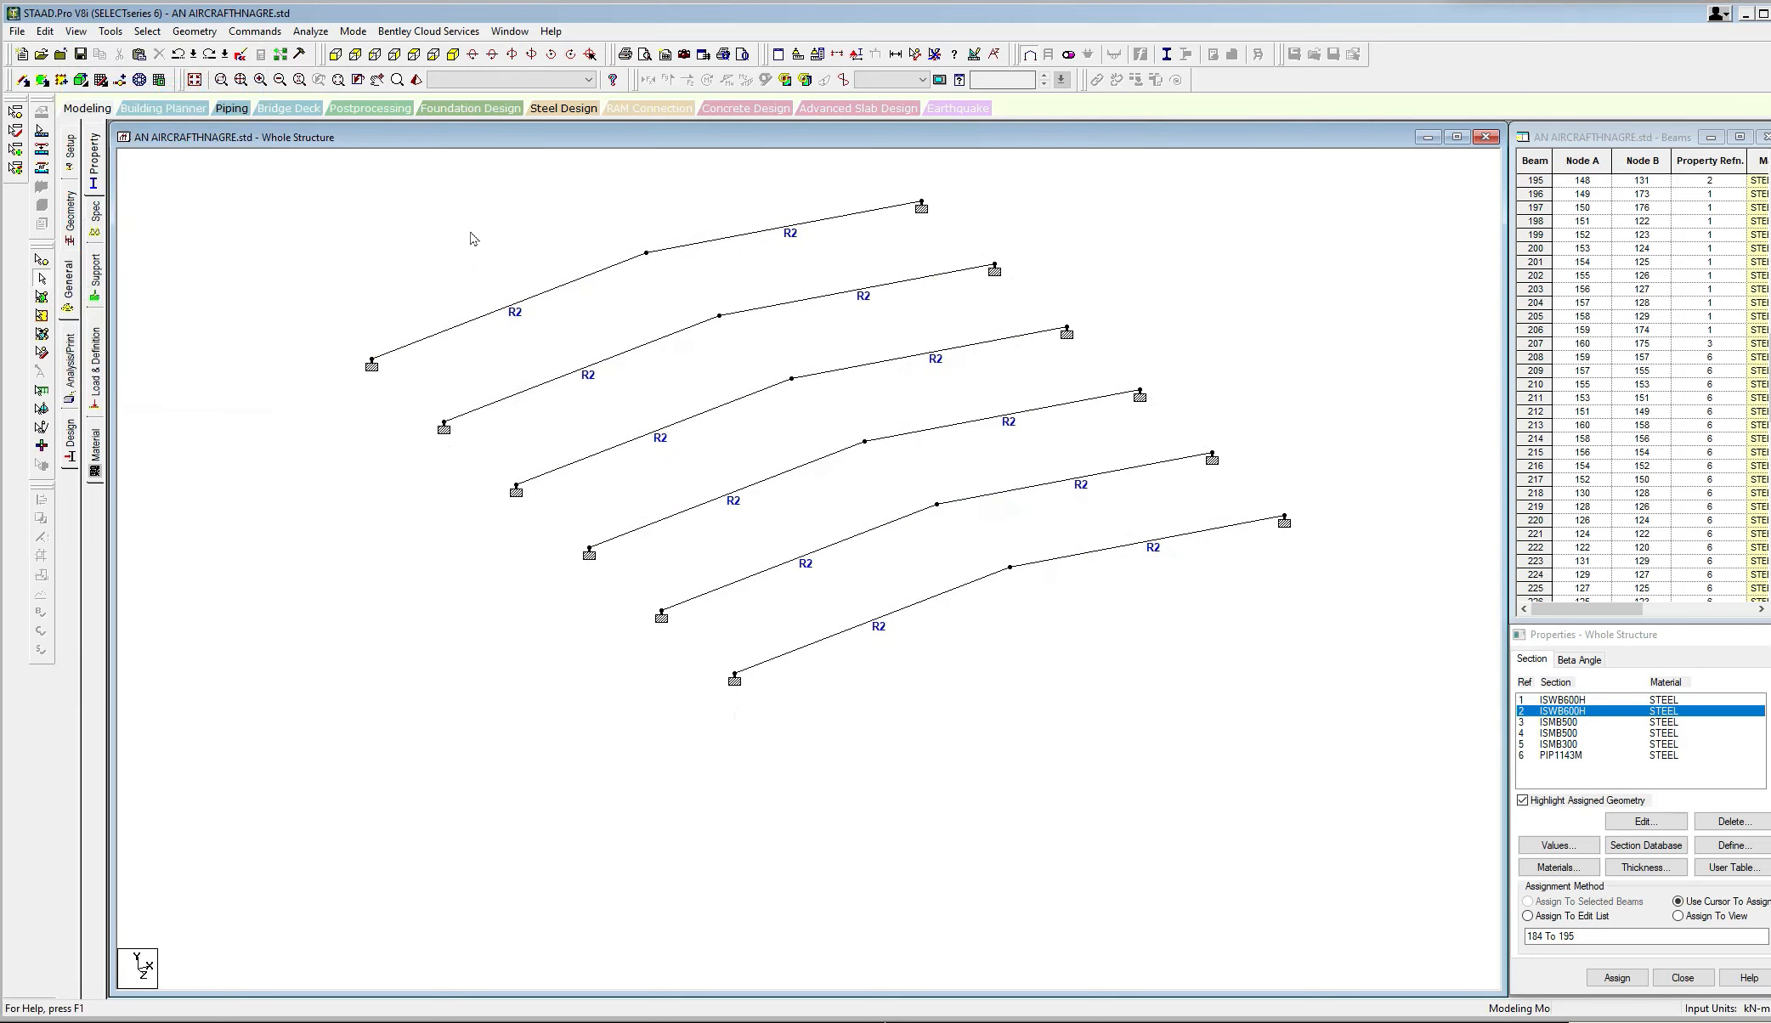
Insert 2 equally spaced nodes on every ISWB600H rafter segment.
{"action": "left_click_drag", "start_coordinate": [403, 229], "coordinate": [1165, 727]}
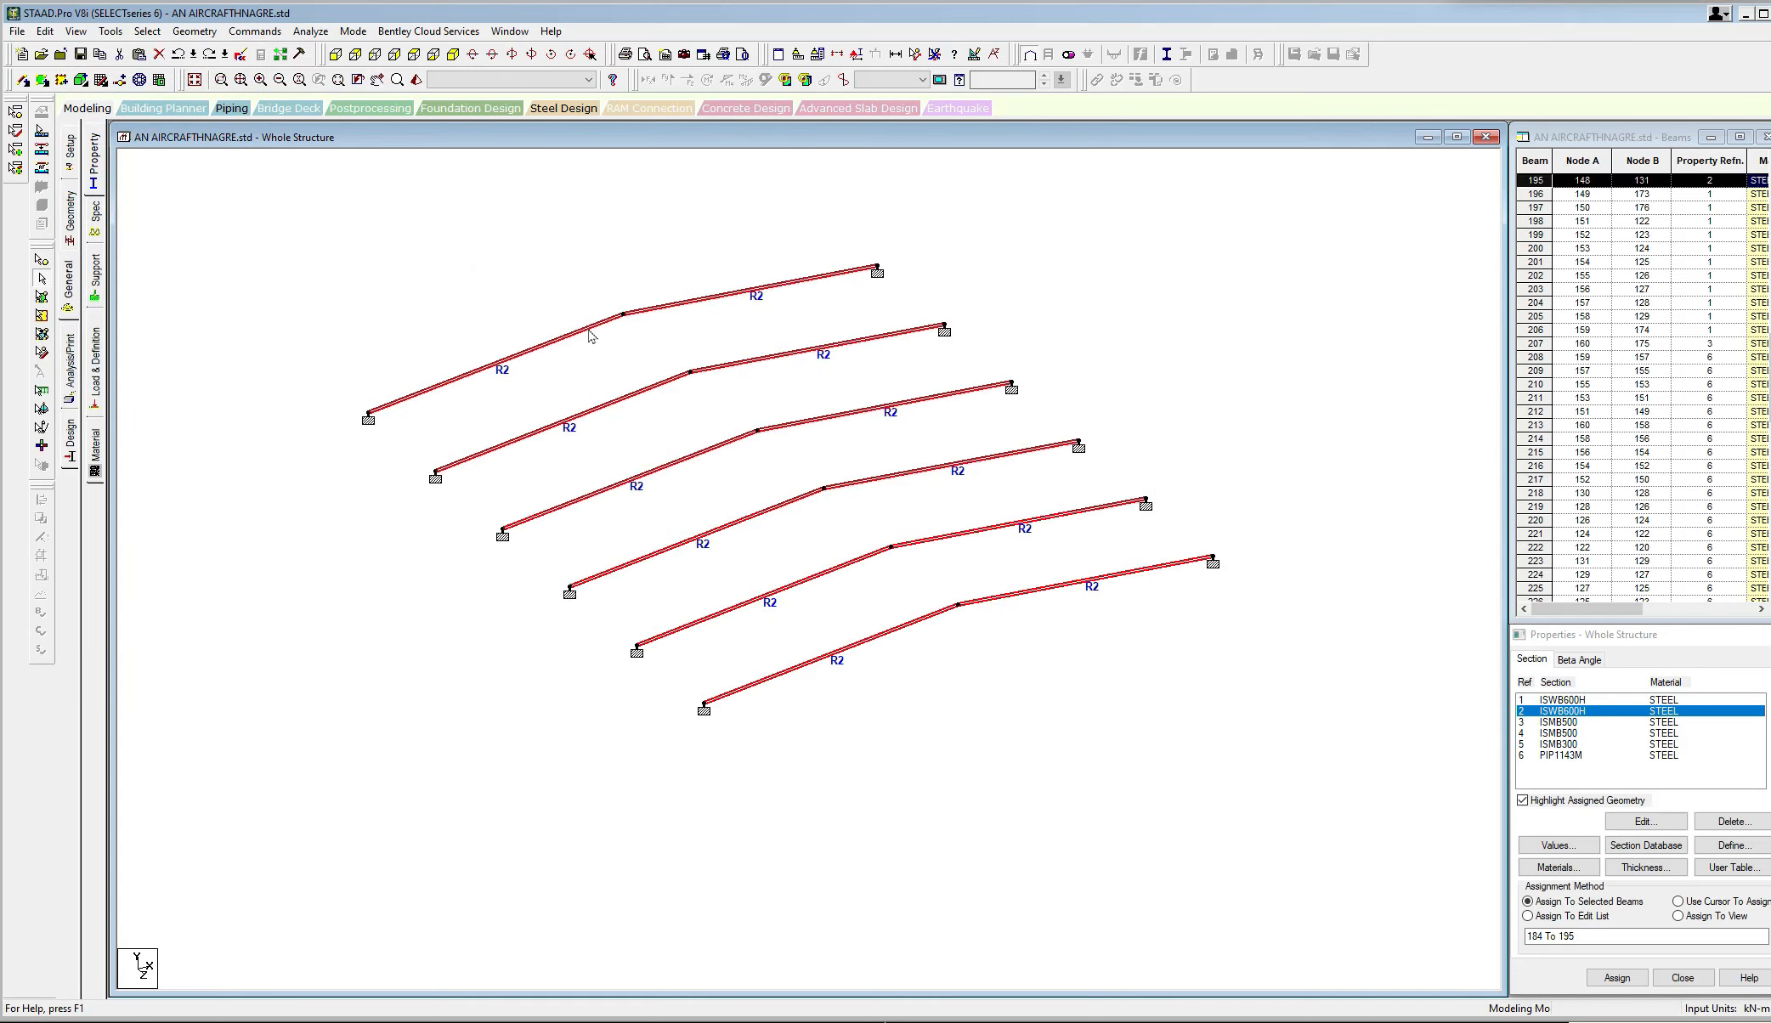
{"action": "right_click", "coordinate": [478, 230]}
{"action": "left_click", "coordinate": [527, 364]}
{"action": "left_click", "coordinate": [796, 562]}
{"action": "type", "text": "2"}
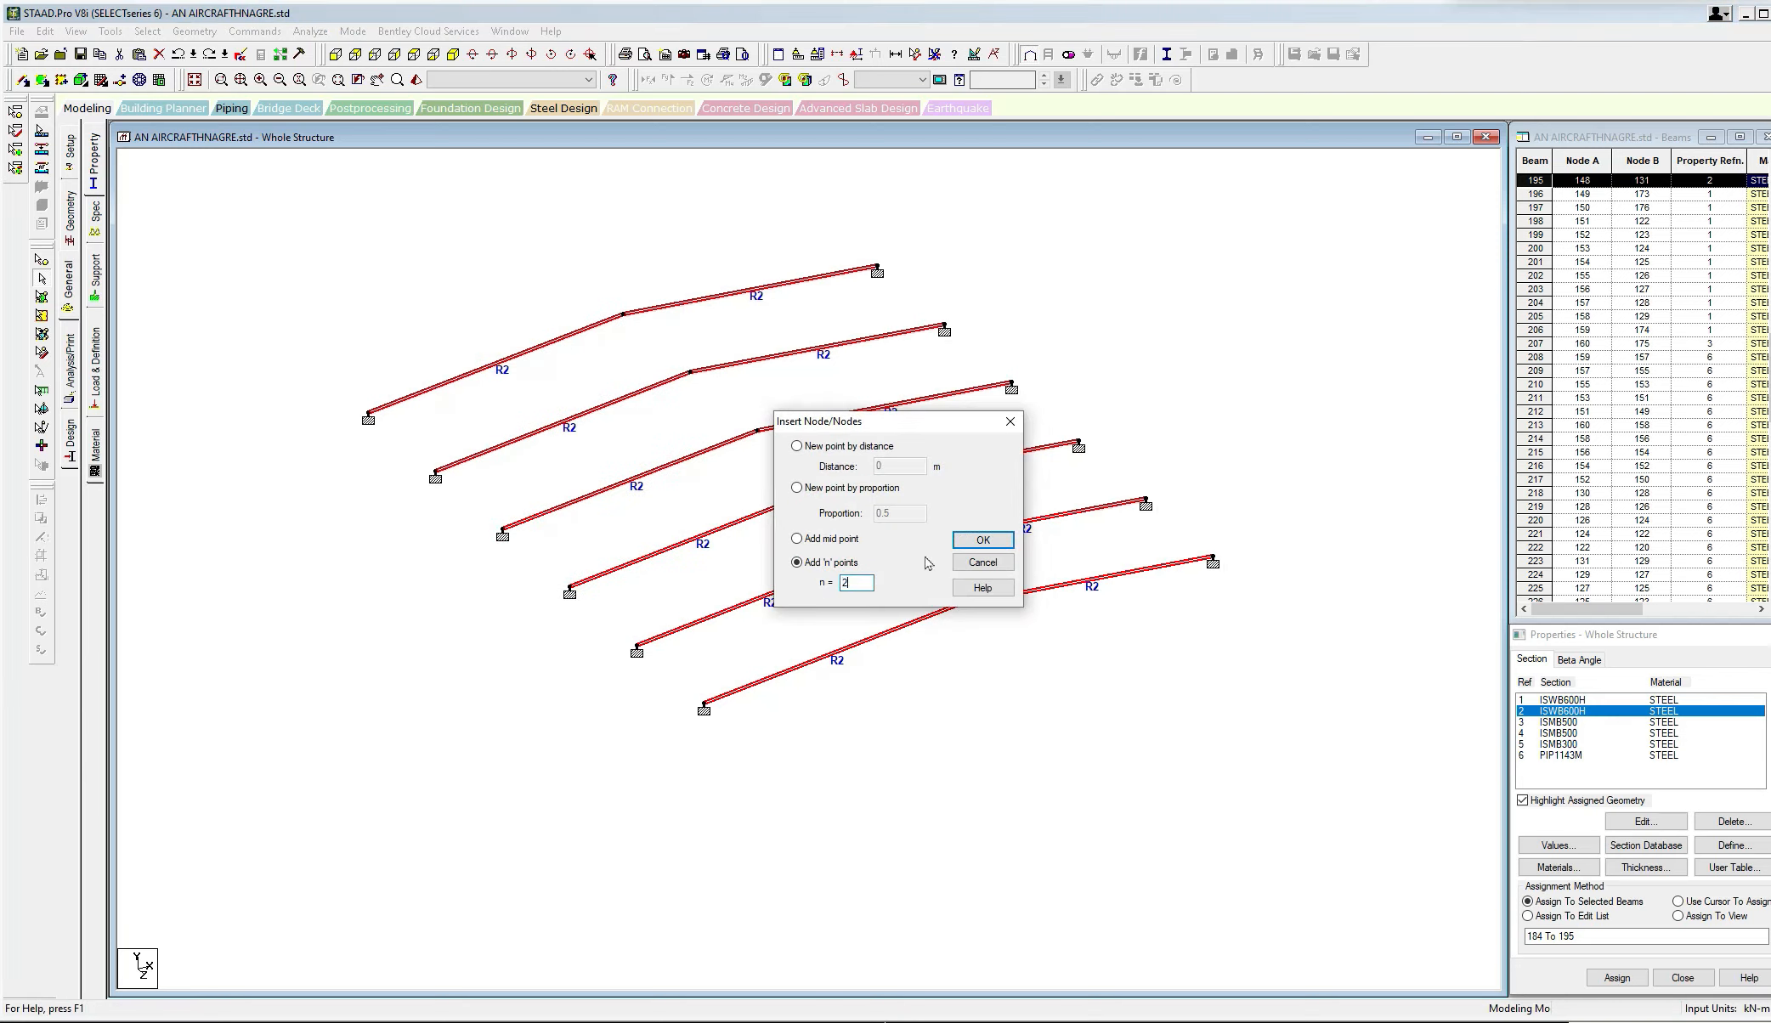
{"action": "left_click", "coordinate": [966, 542]}
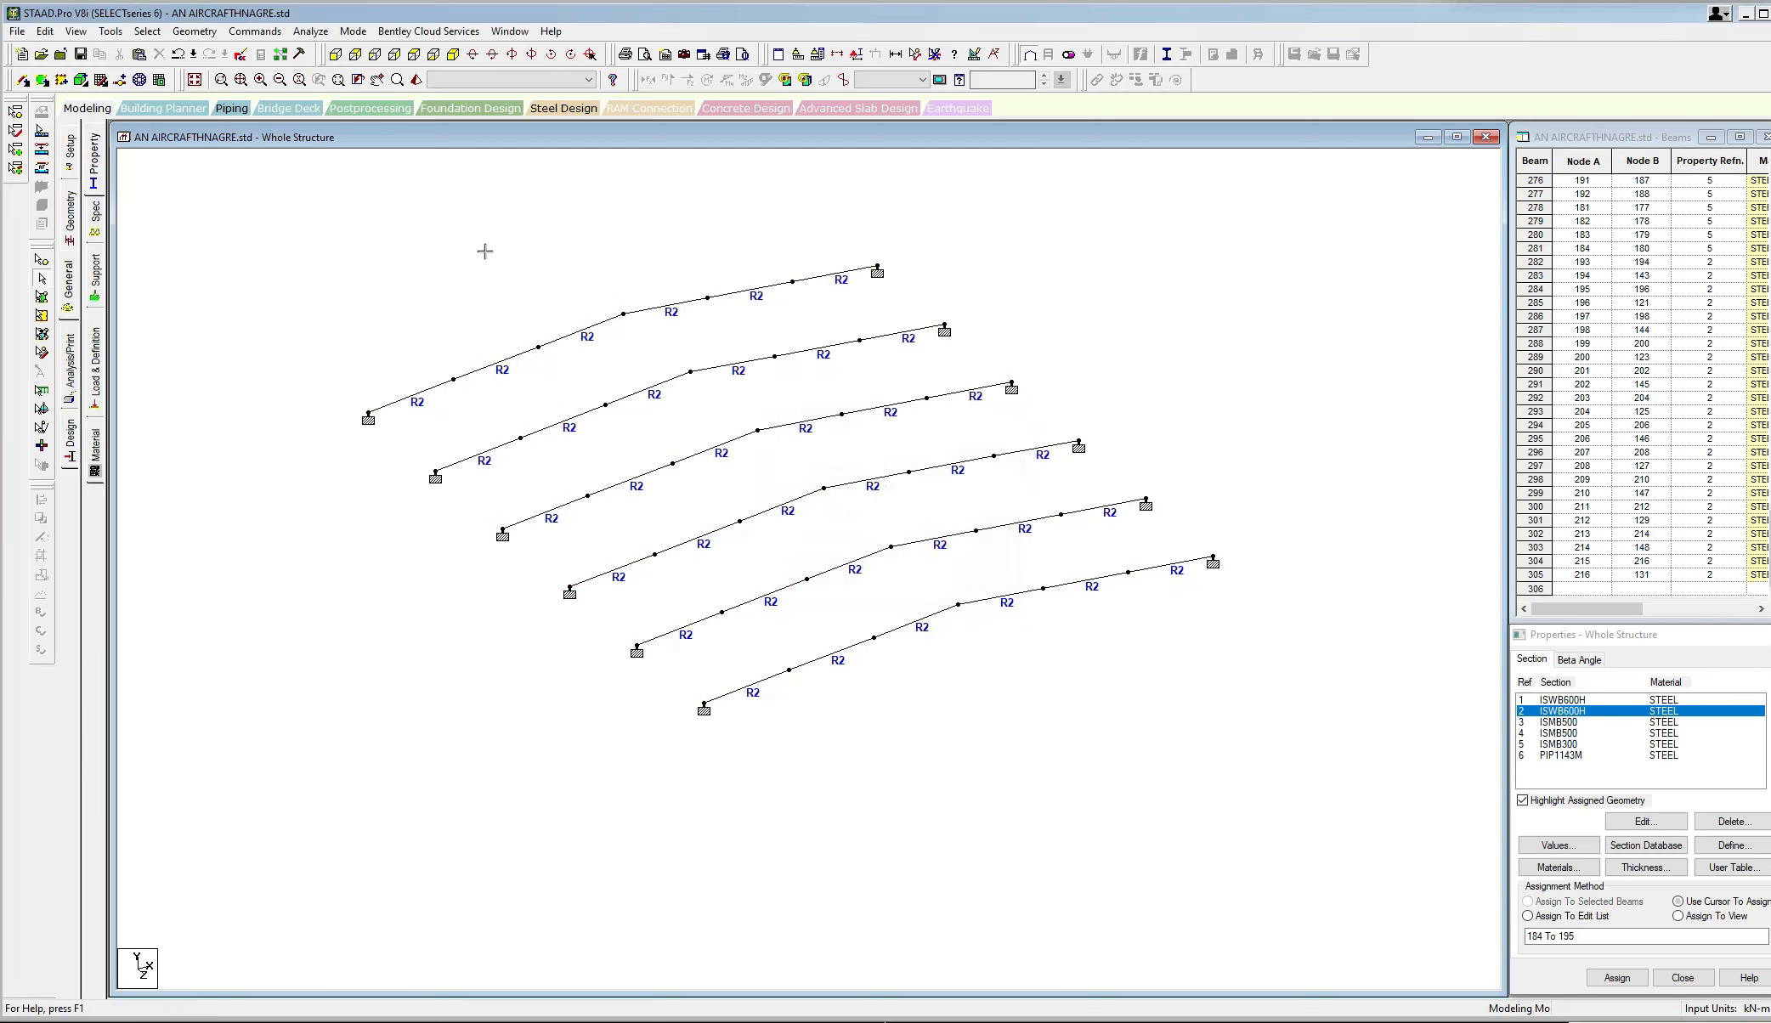
Draw a continuous line of beams across all six frames through the first inserted node of each rafter.
{"action": "left_click", "coordinate": [23, 79]}
{"action": "left_click", "coordinate": [454, 379]}
{"action": "left_click", "coordinate": [520, 438]}
{"action": "left_click_drag", "start_coordinate": [520, 439], "coordinate": [585, 496]}
{"action": "left_click_drag", "start_coordinate": [586, 496], "coordinate": [787, 668]}
{"action": "middle_click_drag", "start_coordinate": [746, 561], "coordinate": [679, 489]}
{"action": "scroll", "coordinate": [639, 465], "scroll_direction": "up", "scroll_amount": 1}
{"action": "key", "text": "Escape"}
Assign the Indian pipe section PIP889M in steel to the five new beams joining the rafters.
{"action": "left_click", "coordinate": [686, 570]}
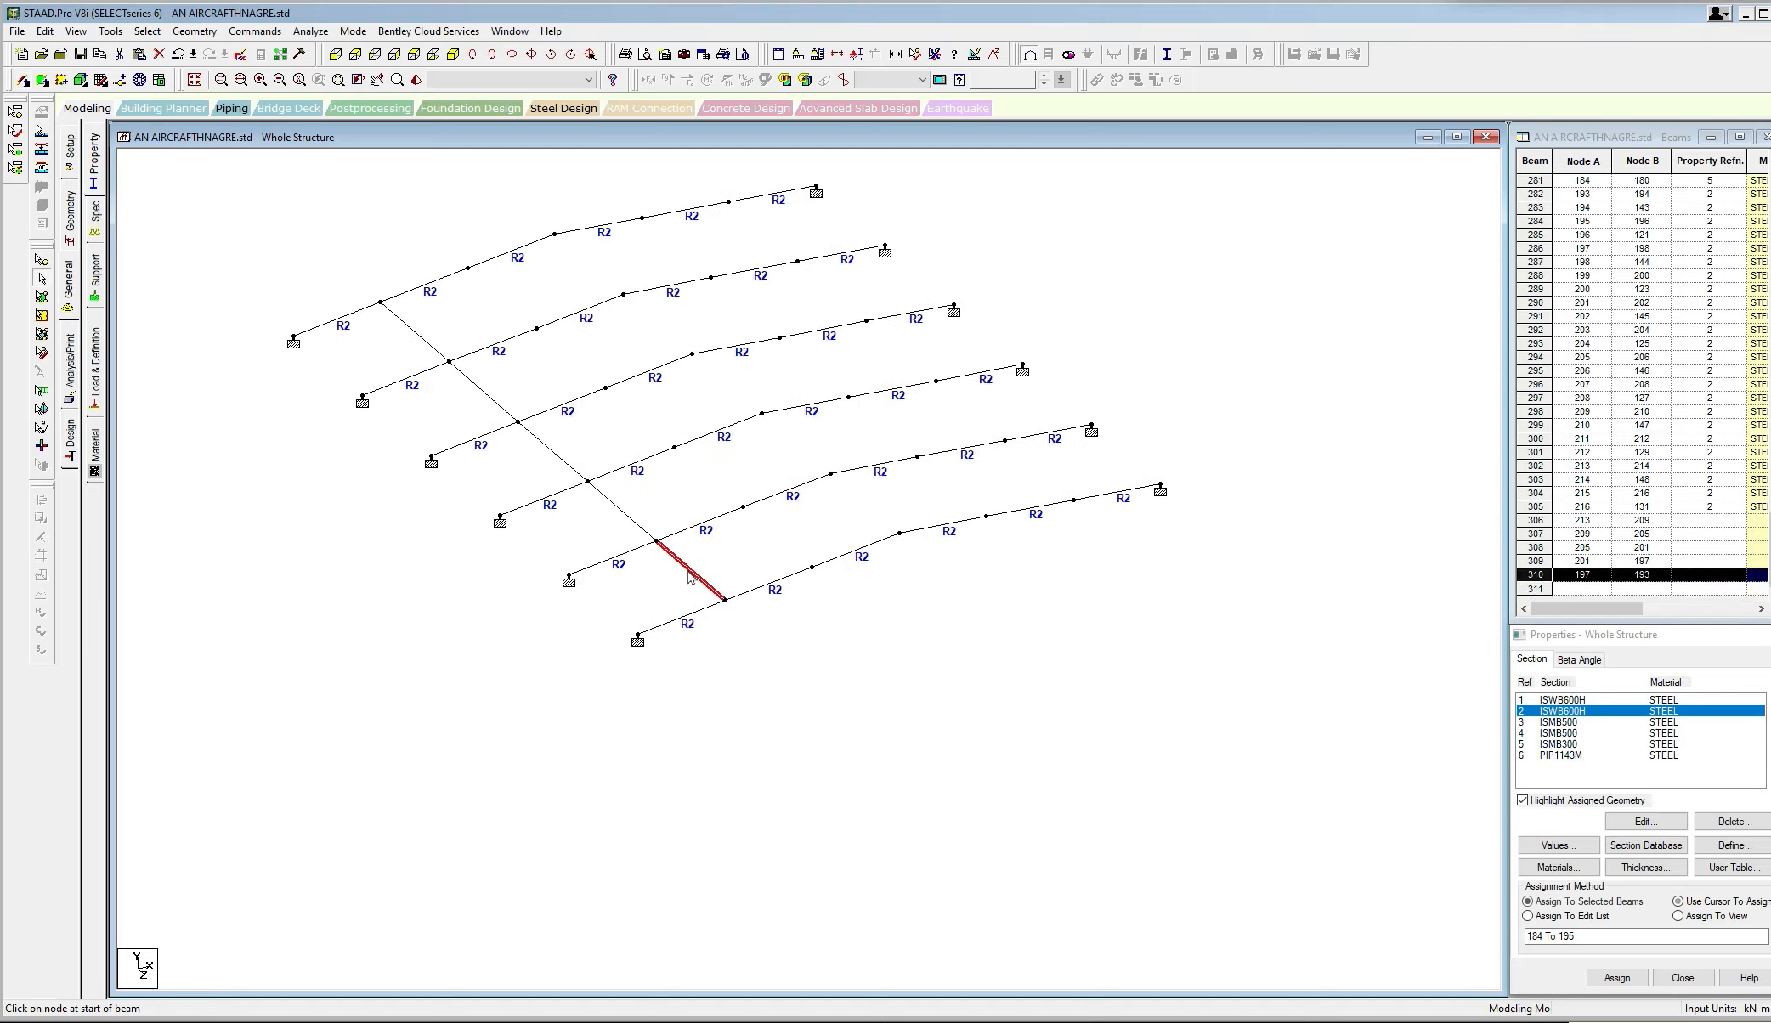
{"action": "left_click", "coordinate": [623, 515], "text": "ctrl"}
{"action": "left_click", "coordinate": [553, 450], "text": "ctrl"}
{"action": "left_click", "coordinate": [501, 406], "text": "ctrl"}
{"action": "left_click", "coordinate": [423, 340], "text": "ctrl"}
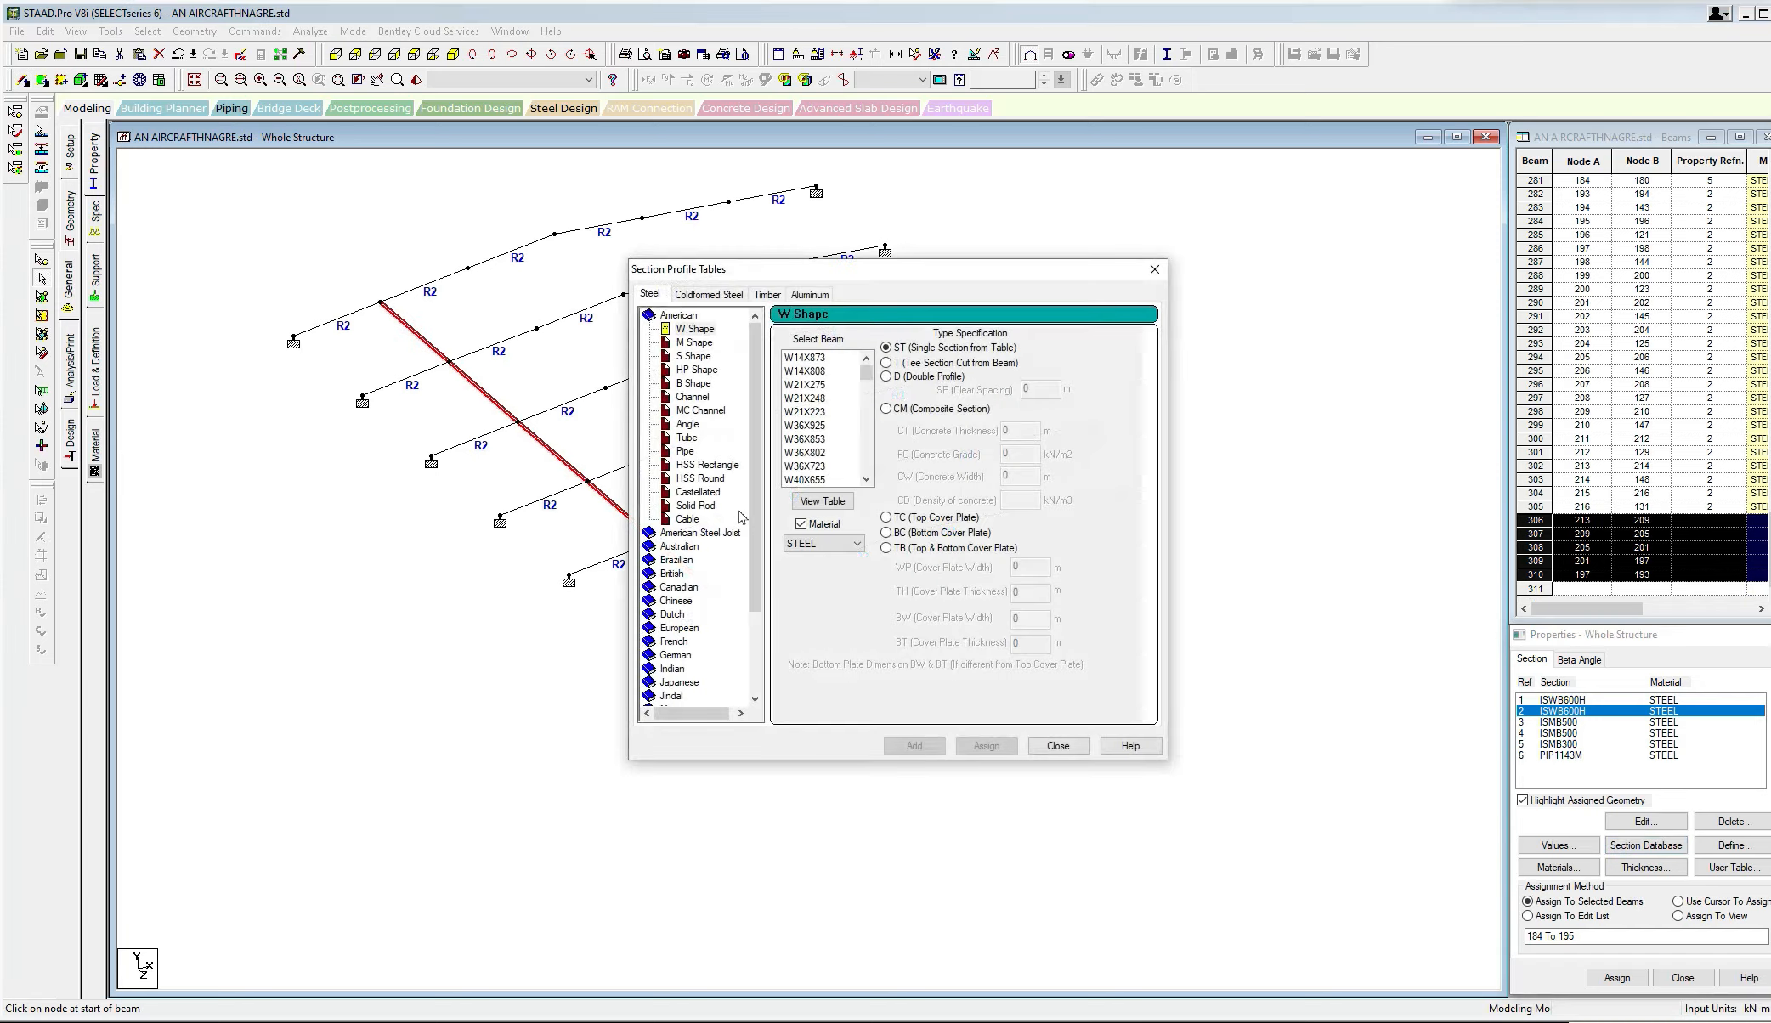
{"action": "scroll", "coordinate": [698, 642], "scroll_direction": "down", "scroll_amount": 5}
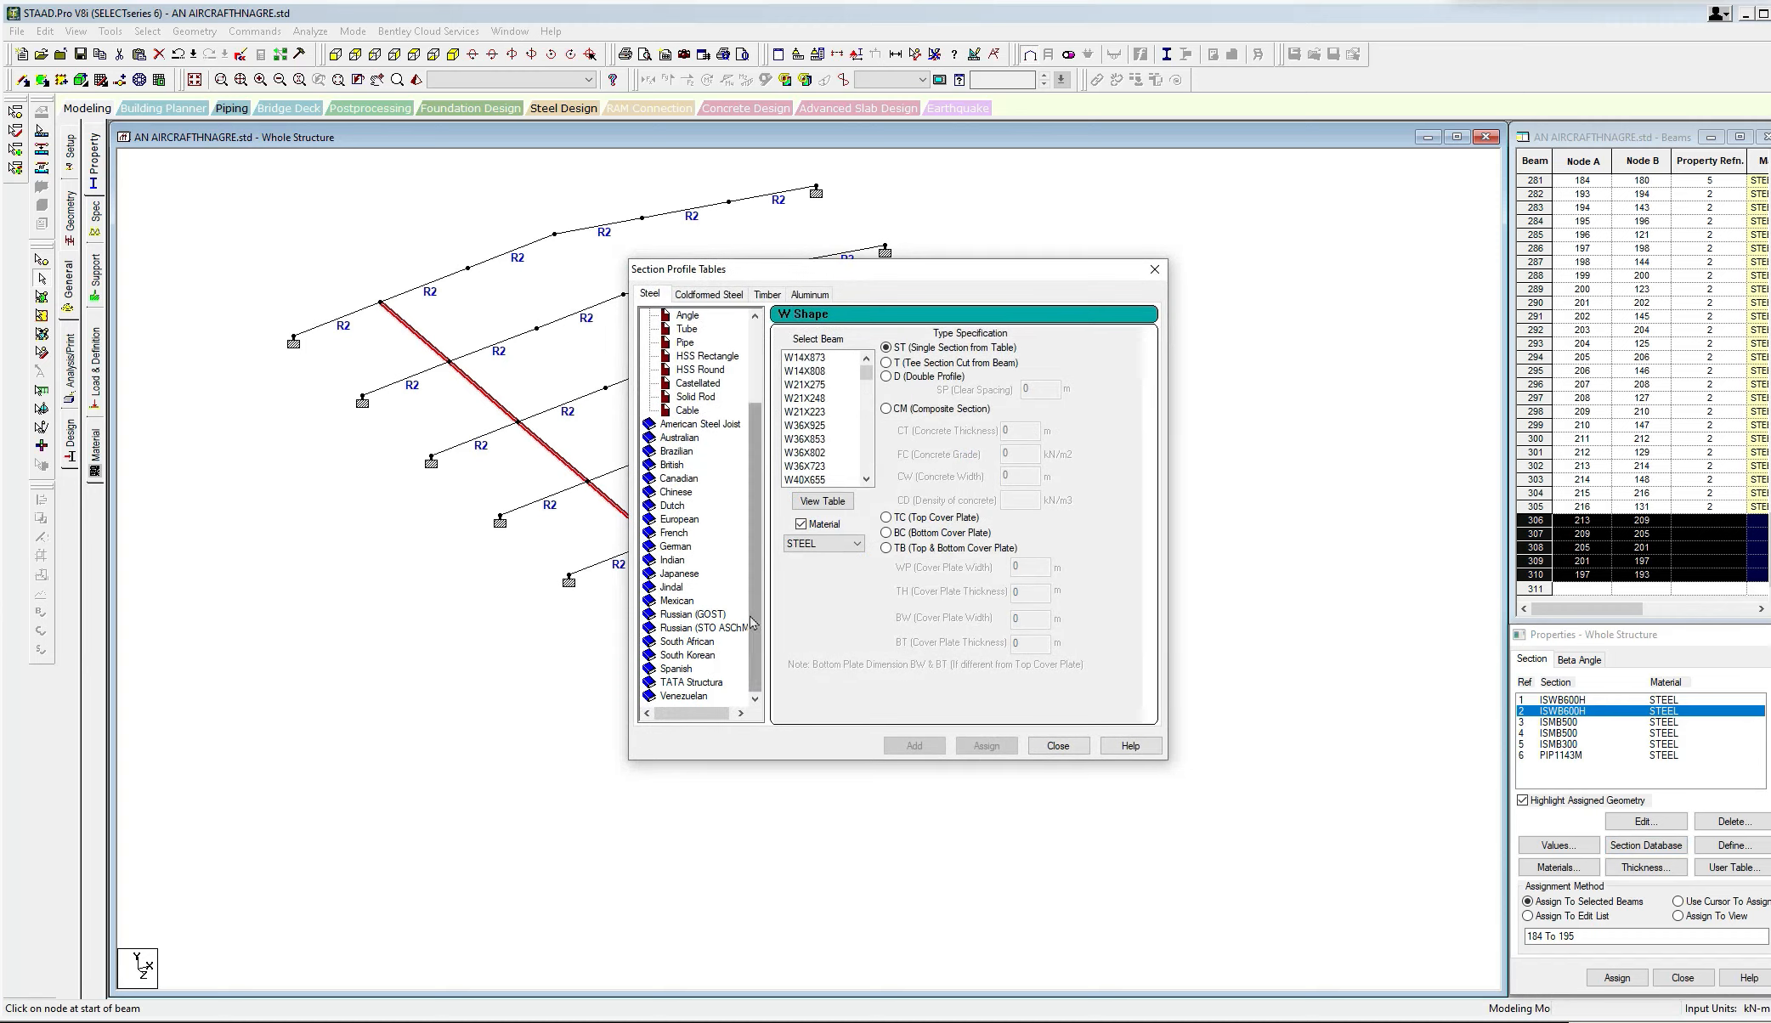
{"action": "double_click", "coordinate": [679, 562]}
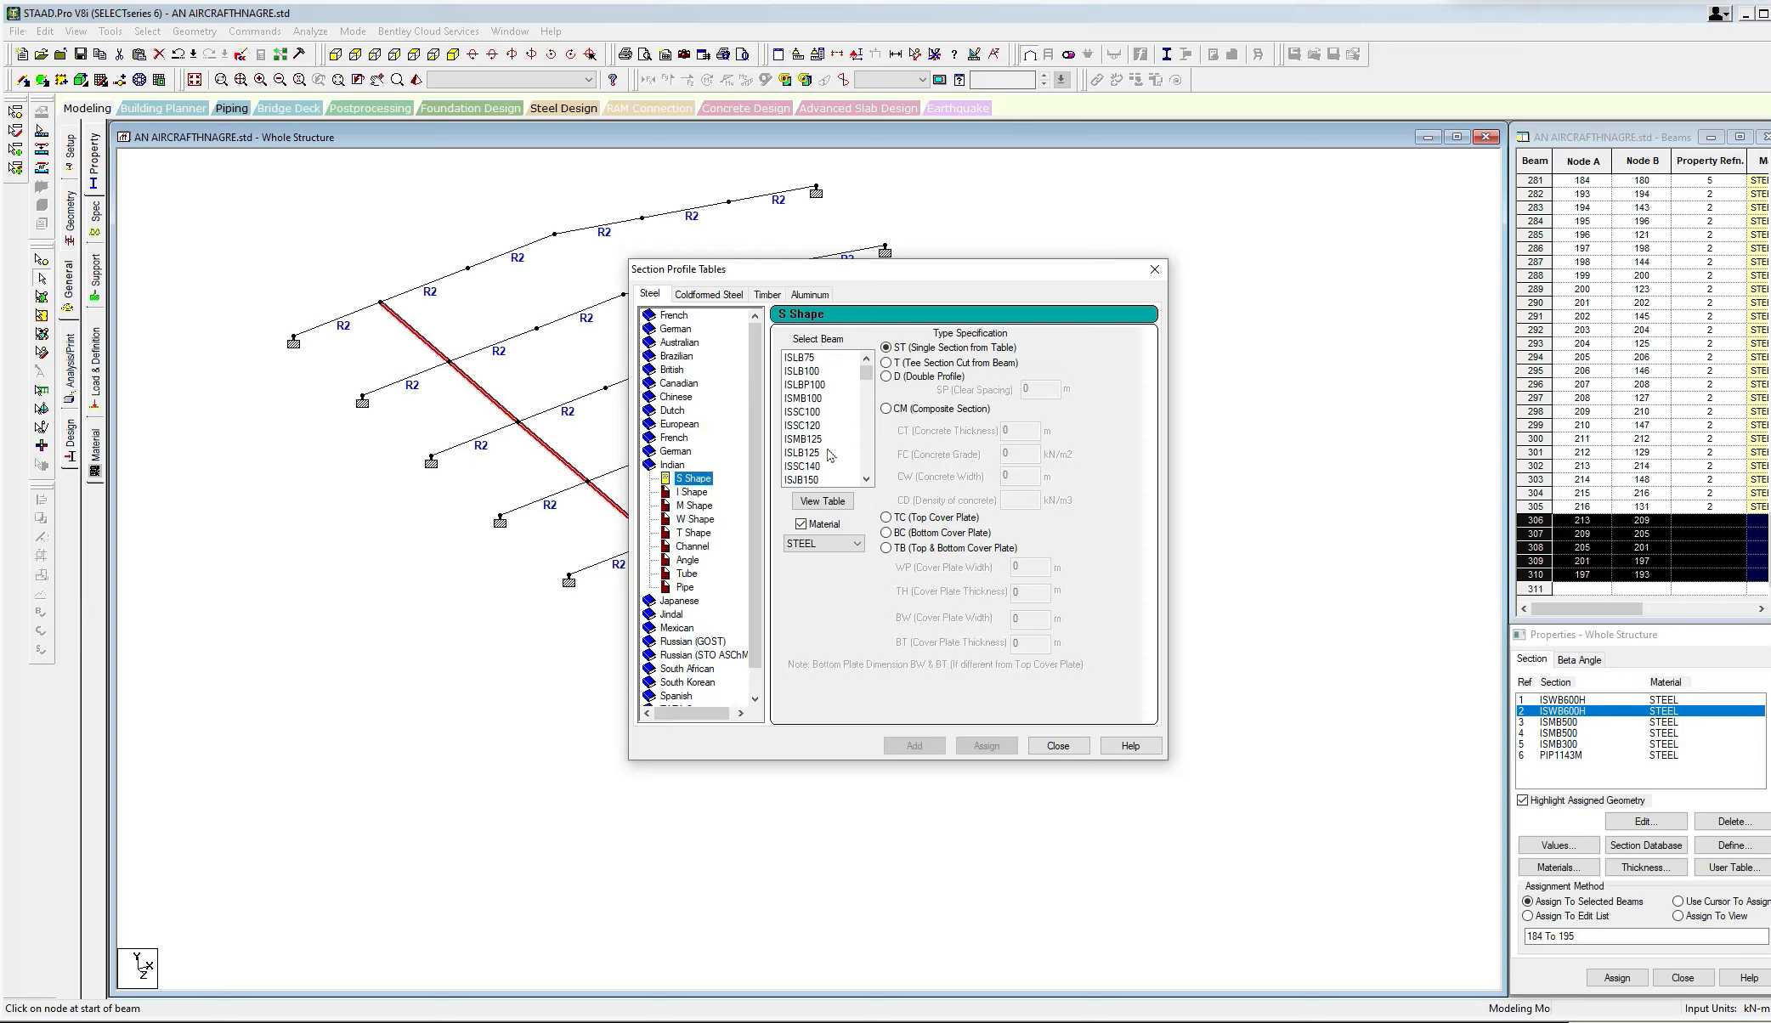
{"action": "left_click", "coordinate": [684, 588]}
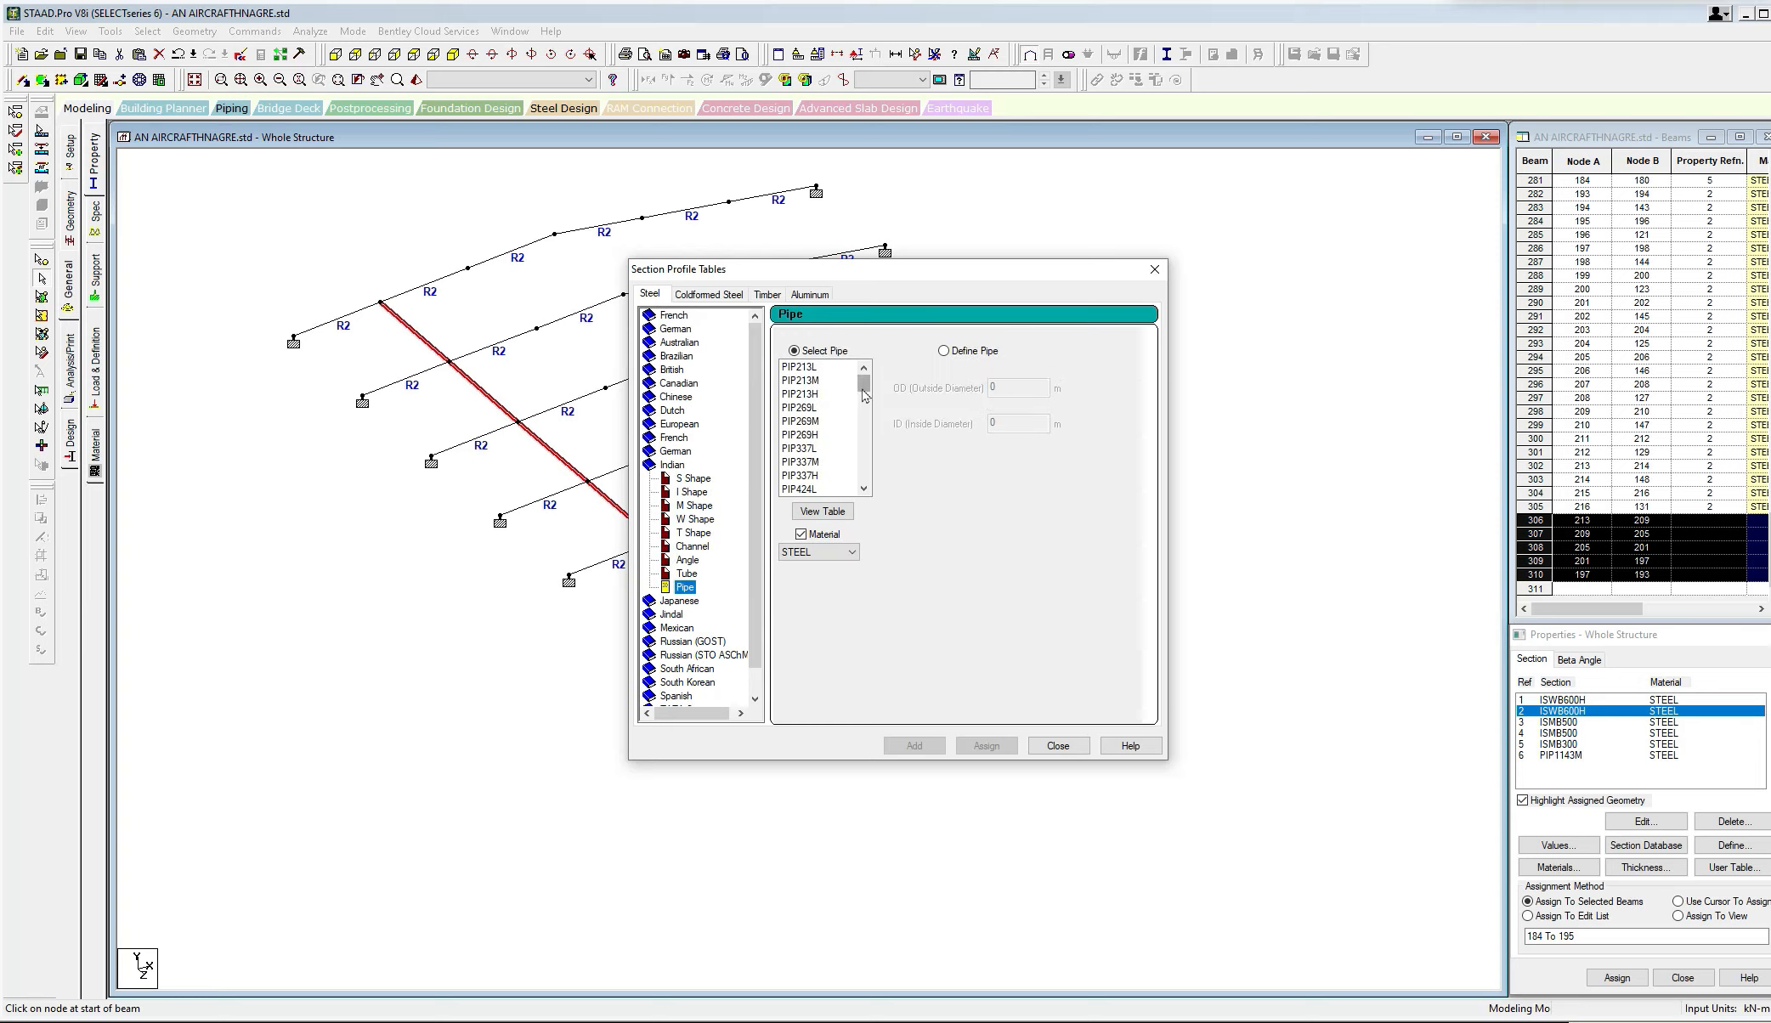
{"action": "left_click_drag", "start_coordinate": [864, 386], "coordinate": [861, 428]}
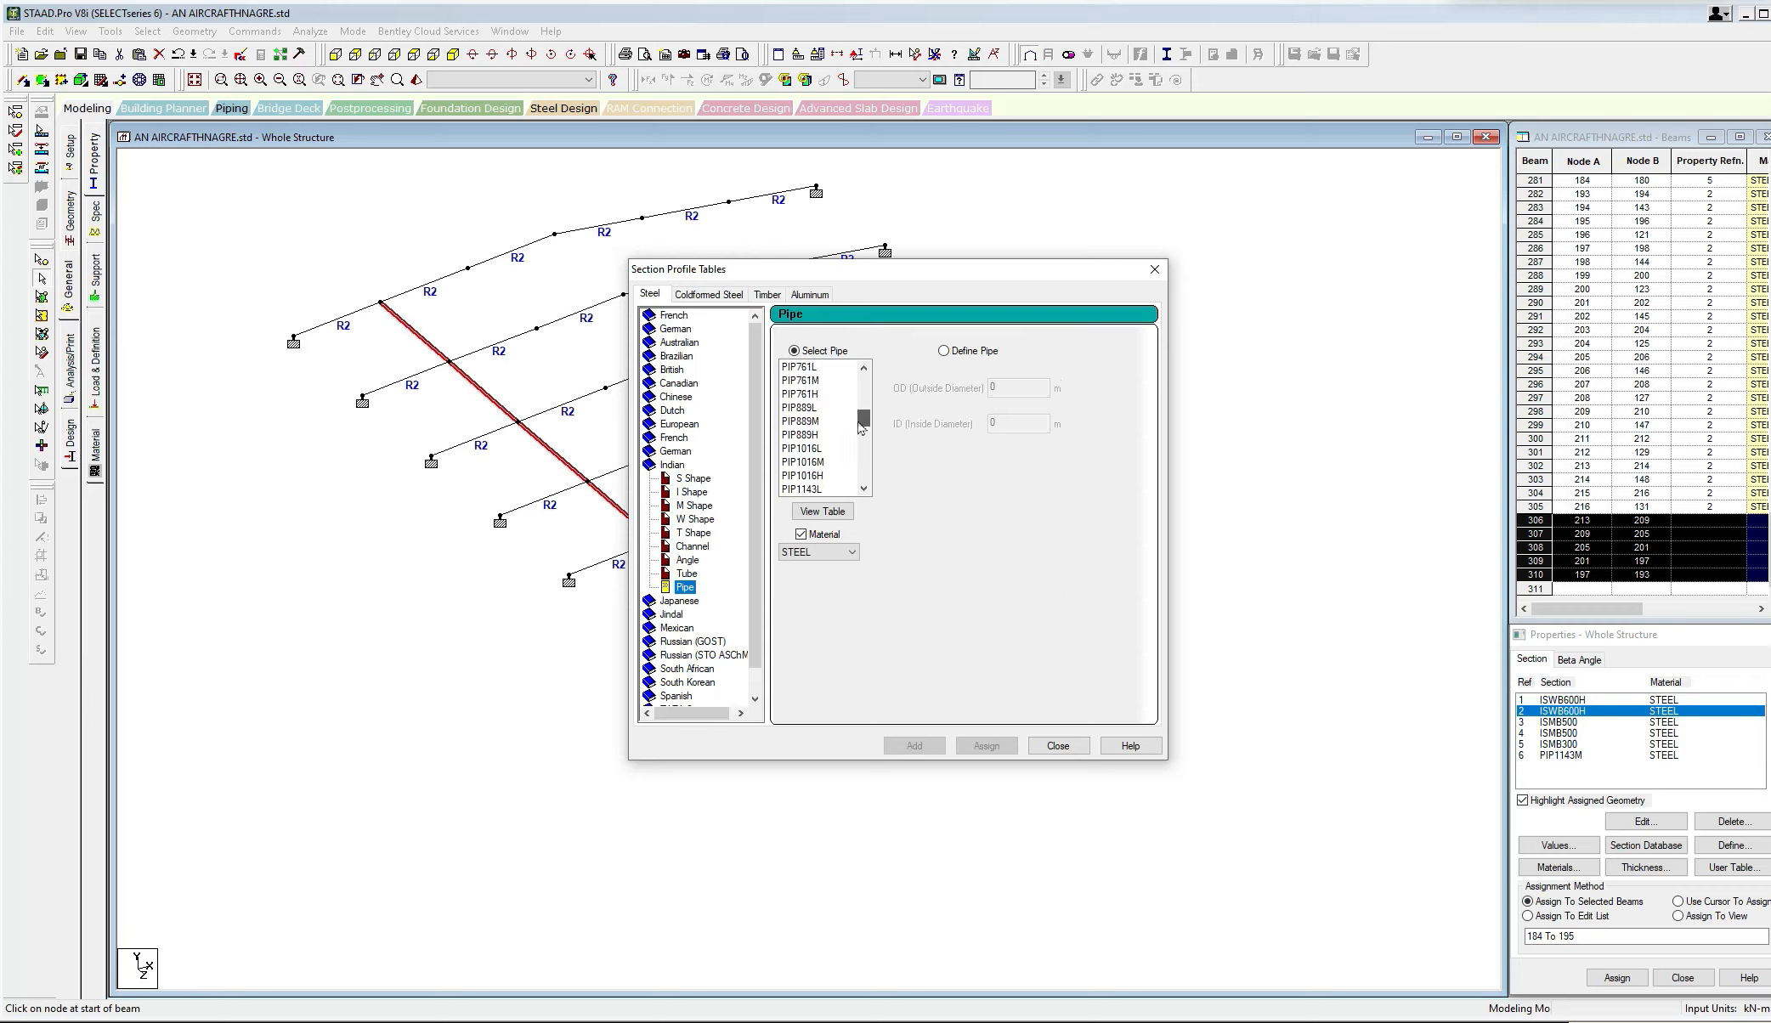
{"action": "left_click", "coordinate": [800, 421]}
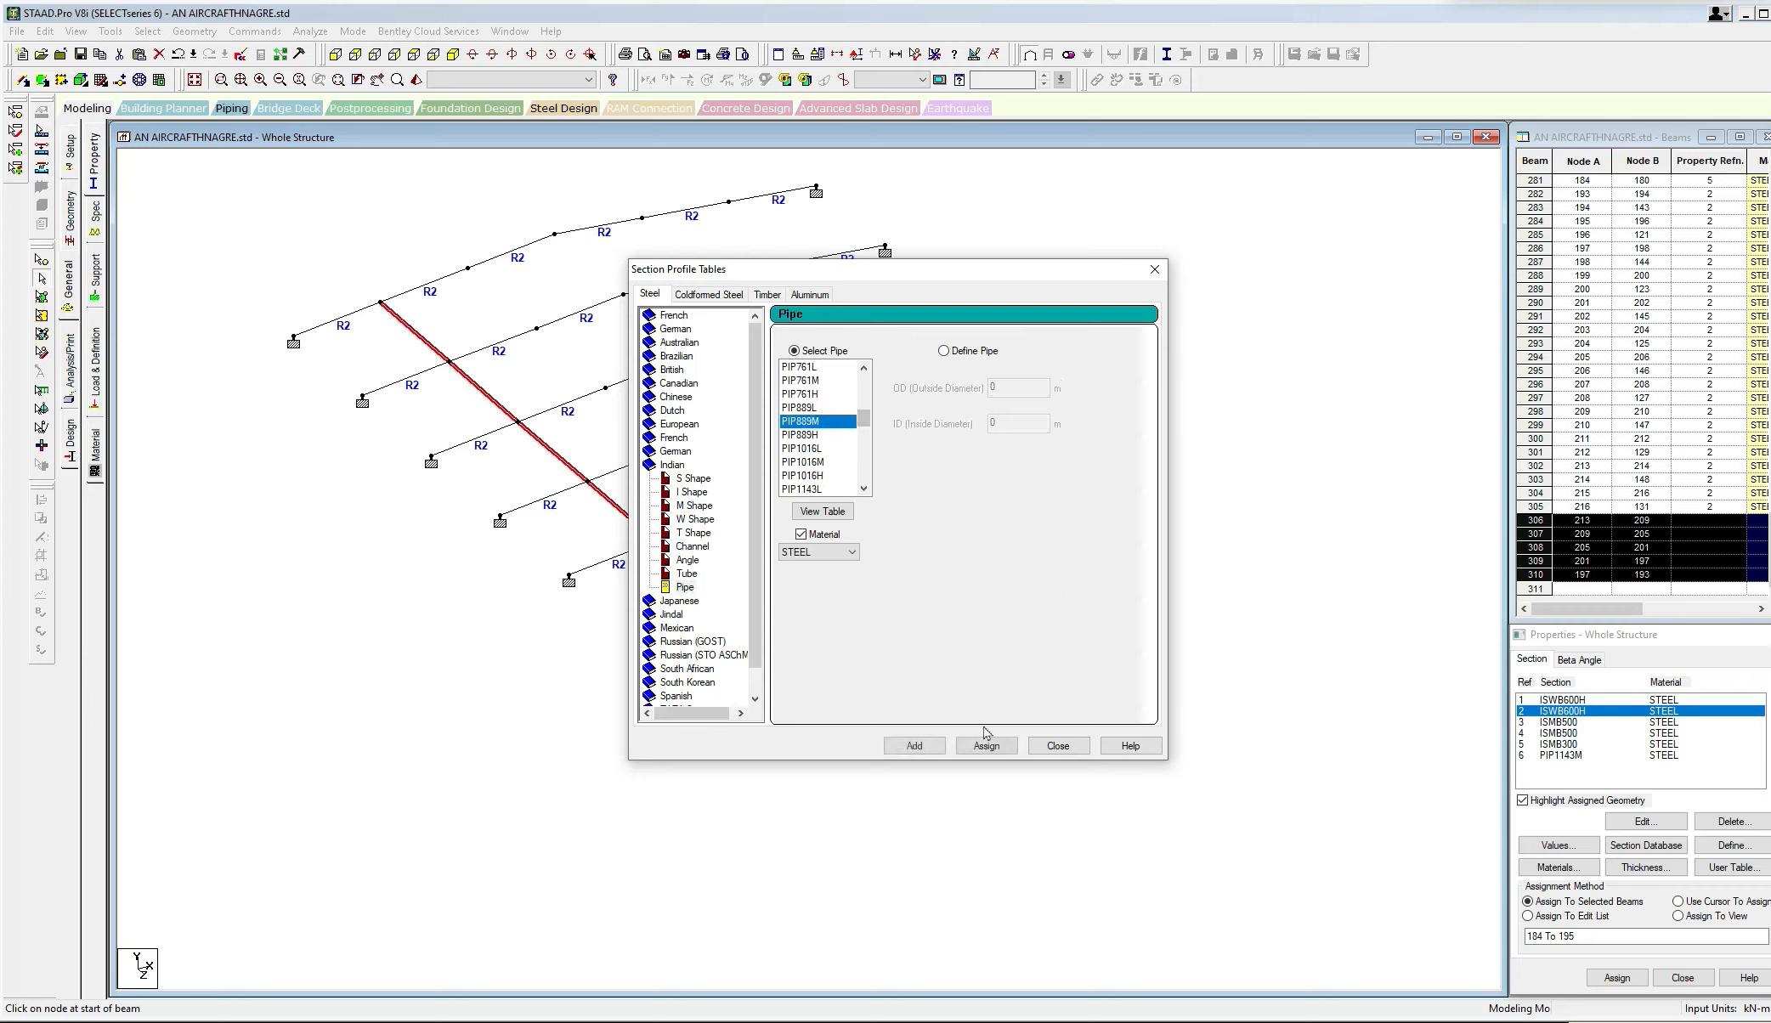
{"action": "left_click", "coordinate": [984, 745]}
{"action": "left_click", "coordinate": [1058, 745]}
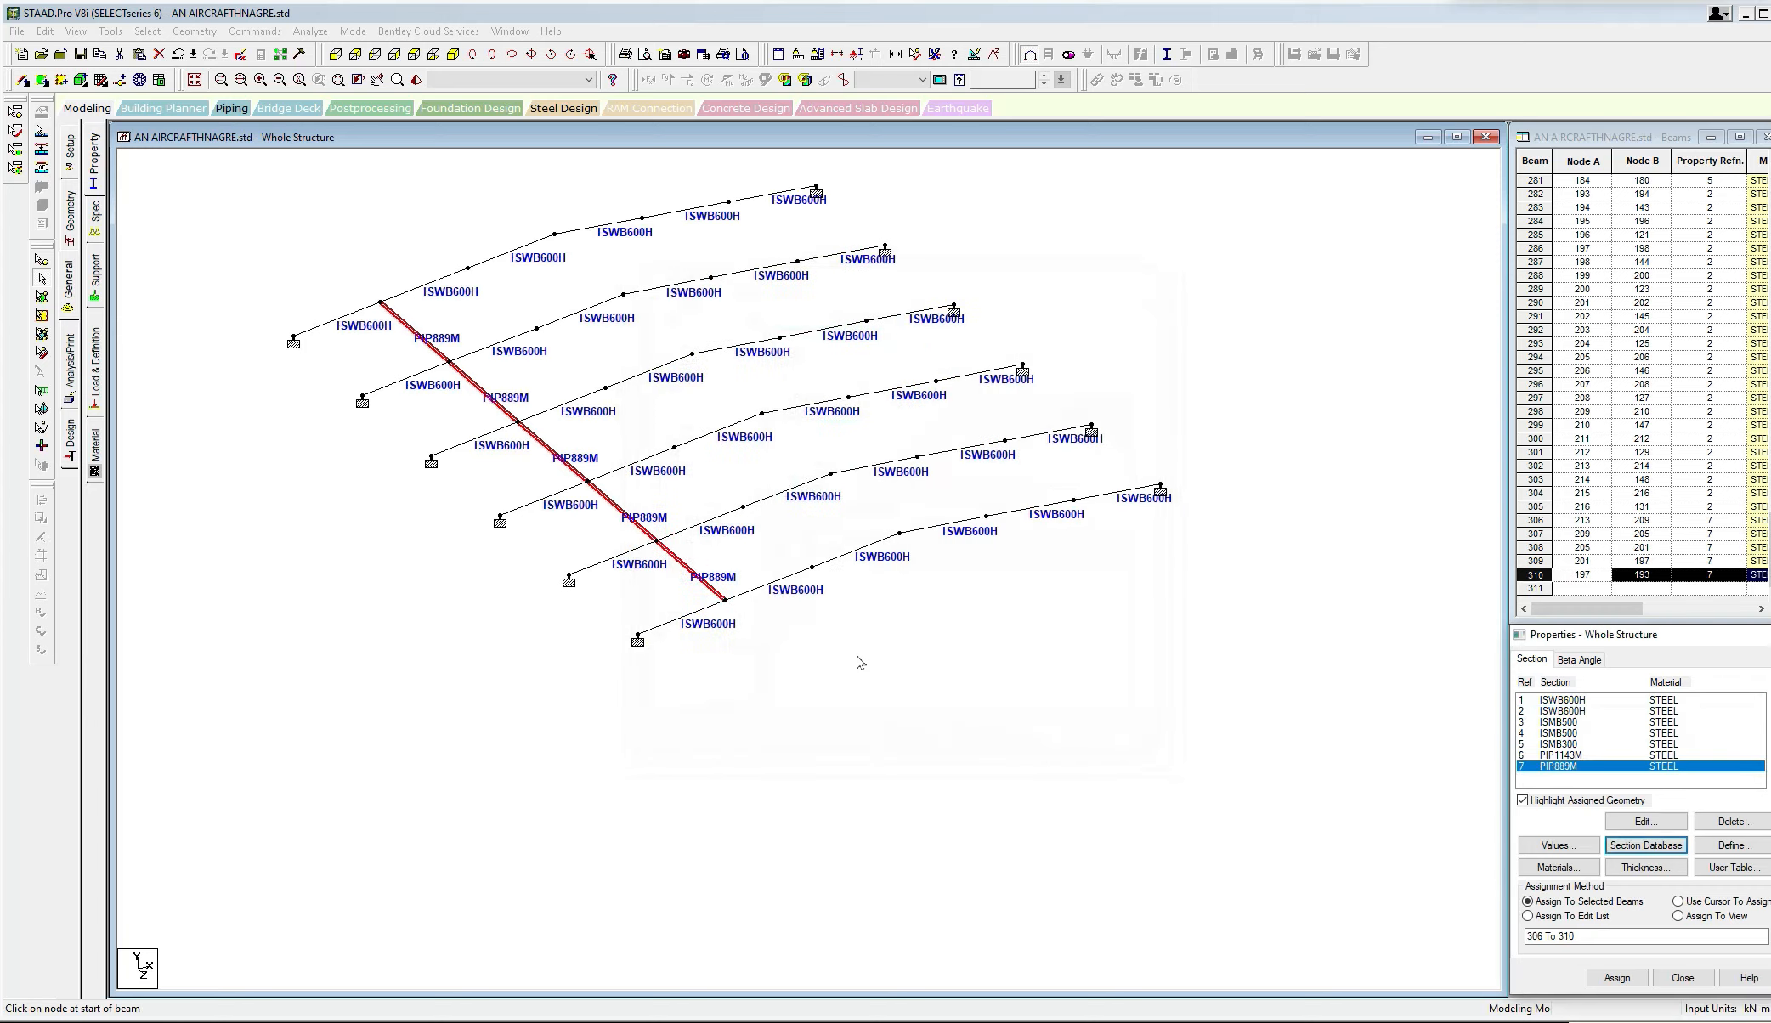
Assign the existing MEMBER TRUSS specification to the five PIP889M members between the rafters.
{"action": "left_click", "coordinate": [621, 510], "text": "ctrl"}
{"action": "left_click", "coordinate": [552, 451], "text": "ctrl"}
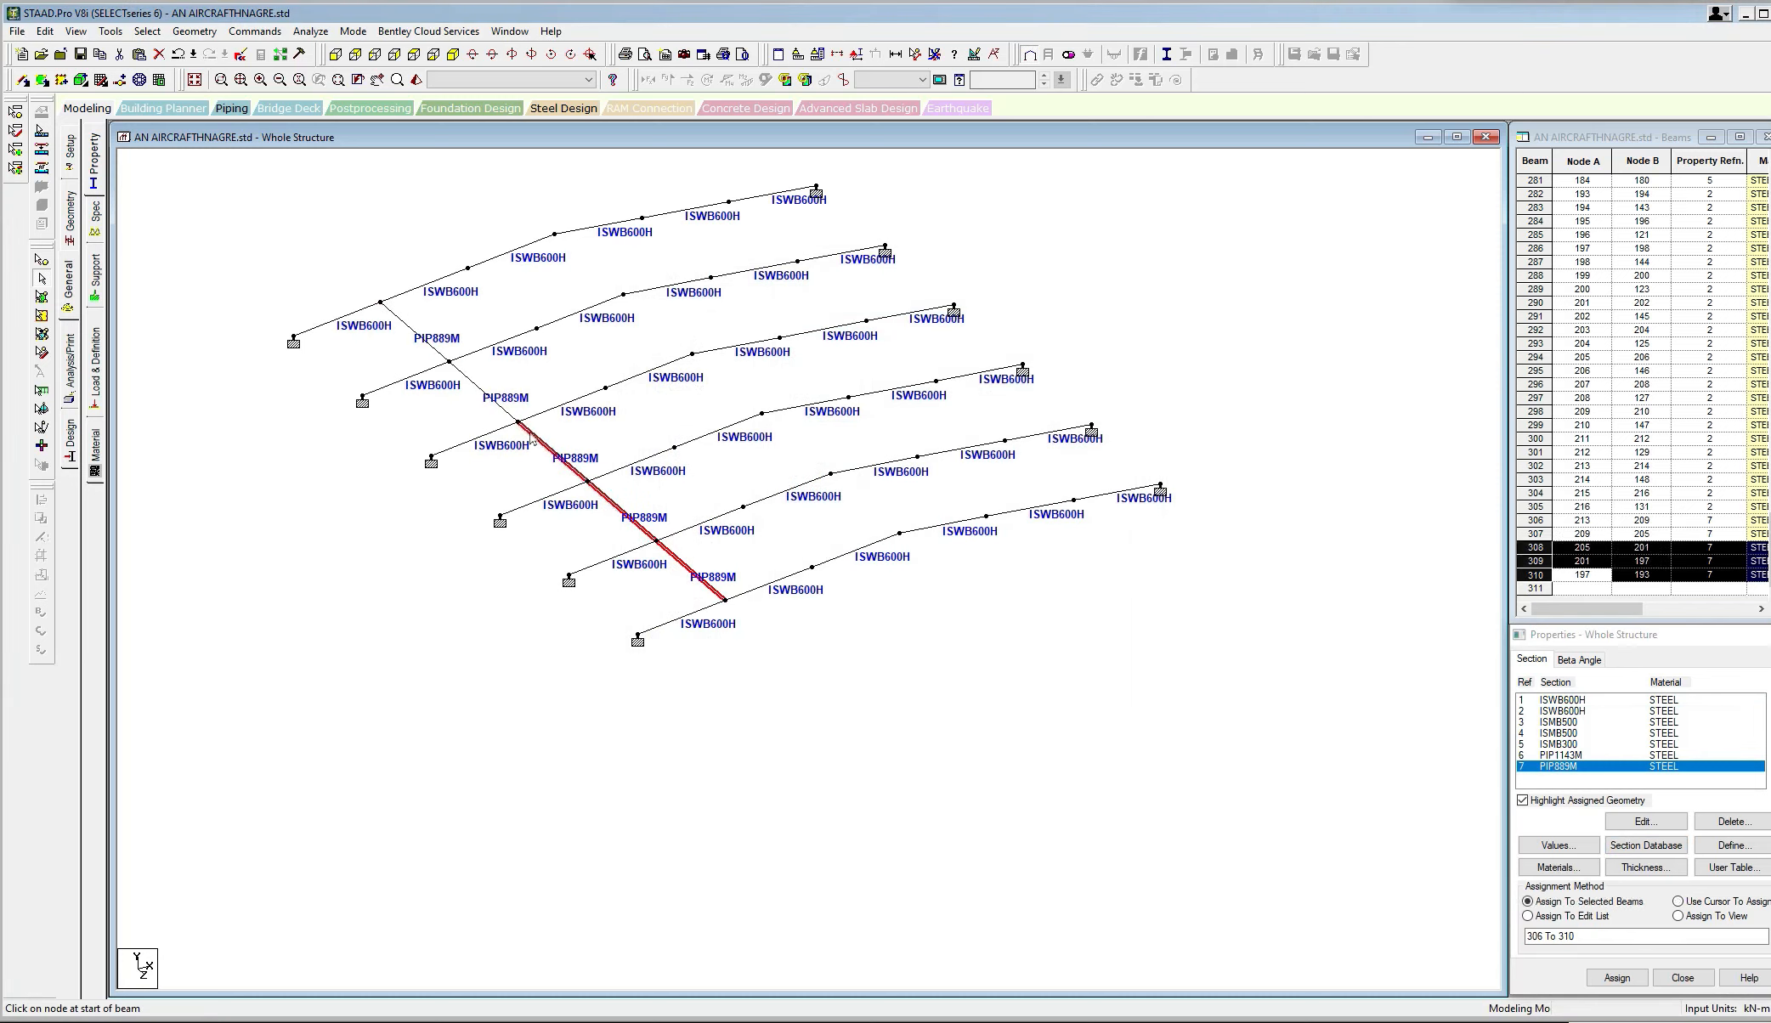
{"action": "left_click", "coordinate": [483, 391], "text": "ctrl"}
{"action": "left_click", "coordinate": [430, 341], "text": "ctrl"}
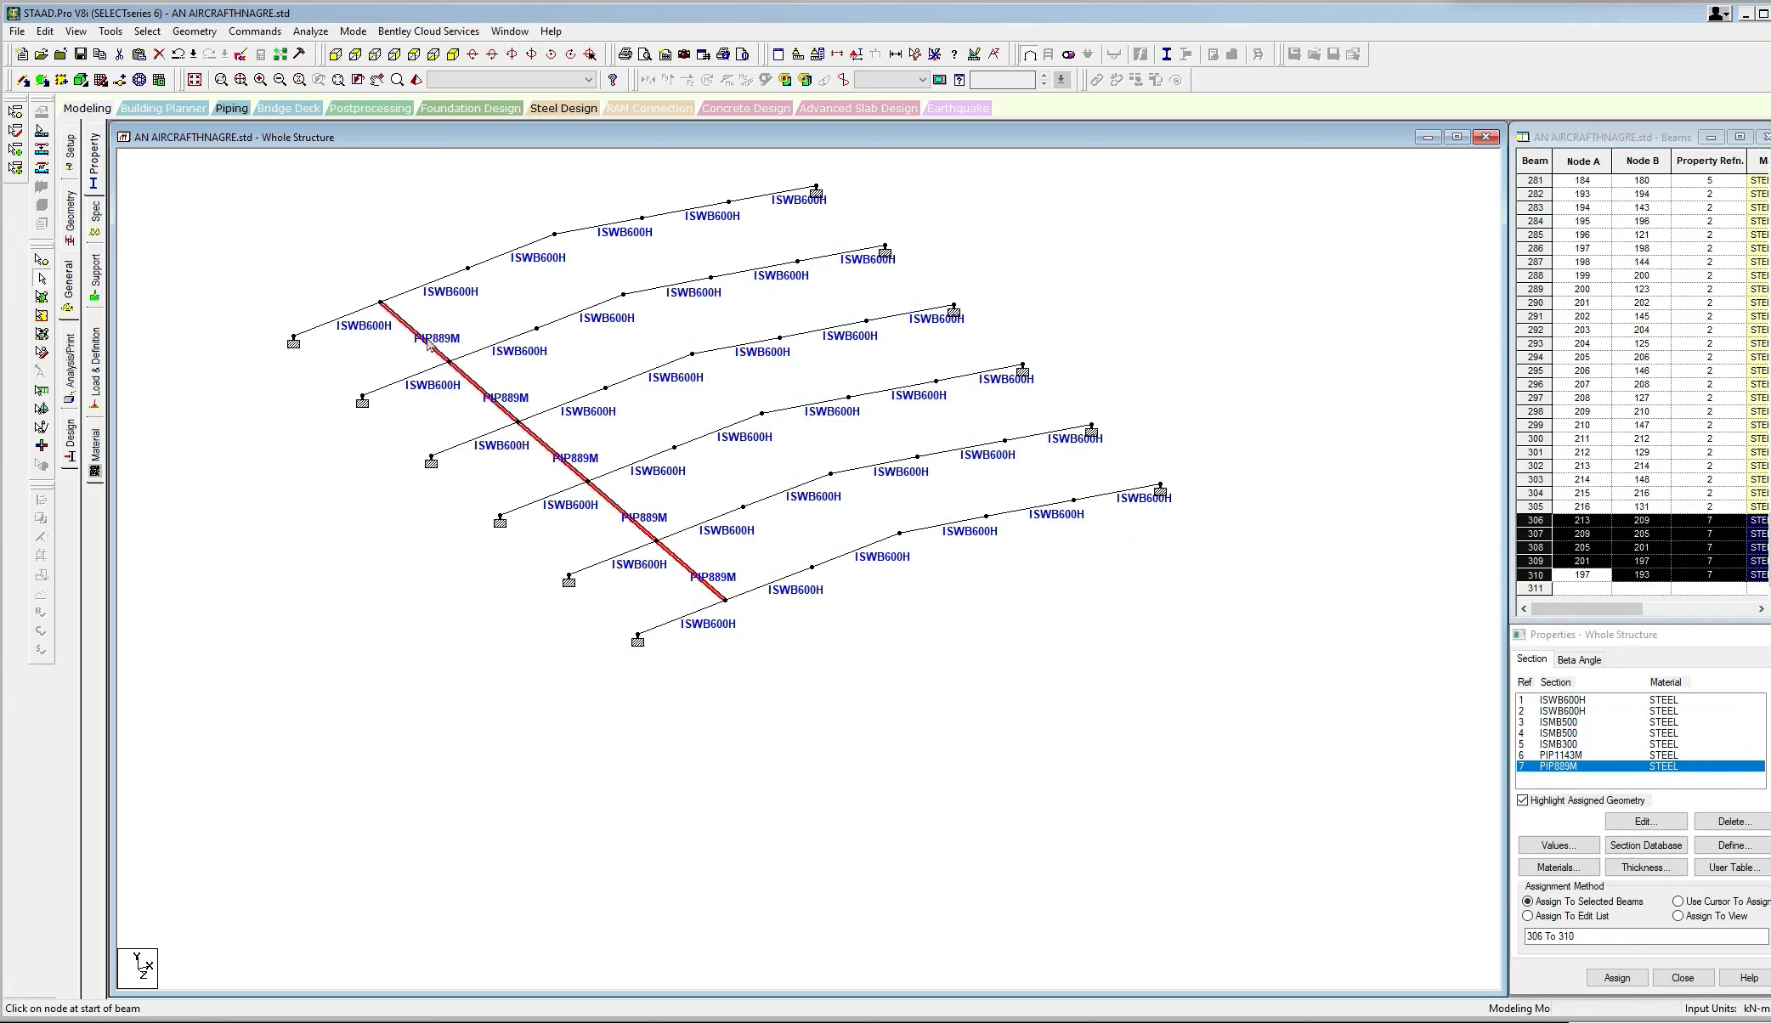
{"action": "left_click", "coordinate": [230, 36]}
{"action": "mouse_move", "coordinate": [303, 179]}
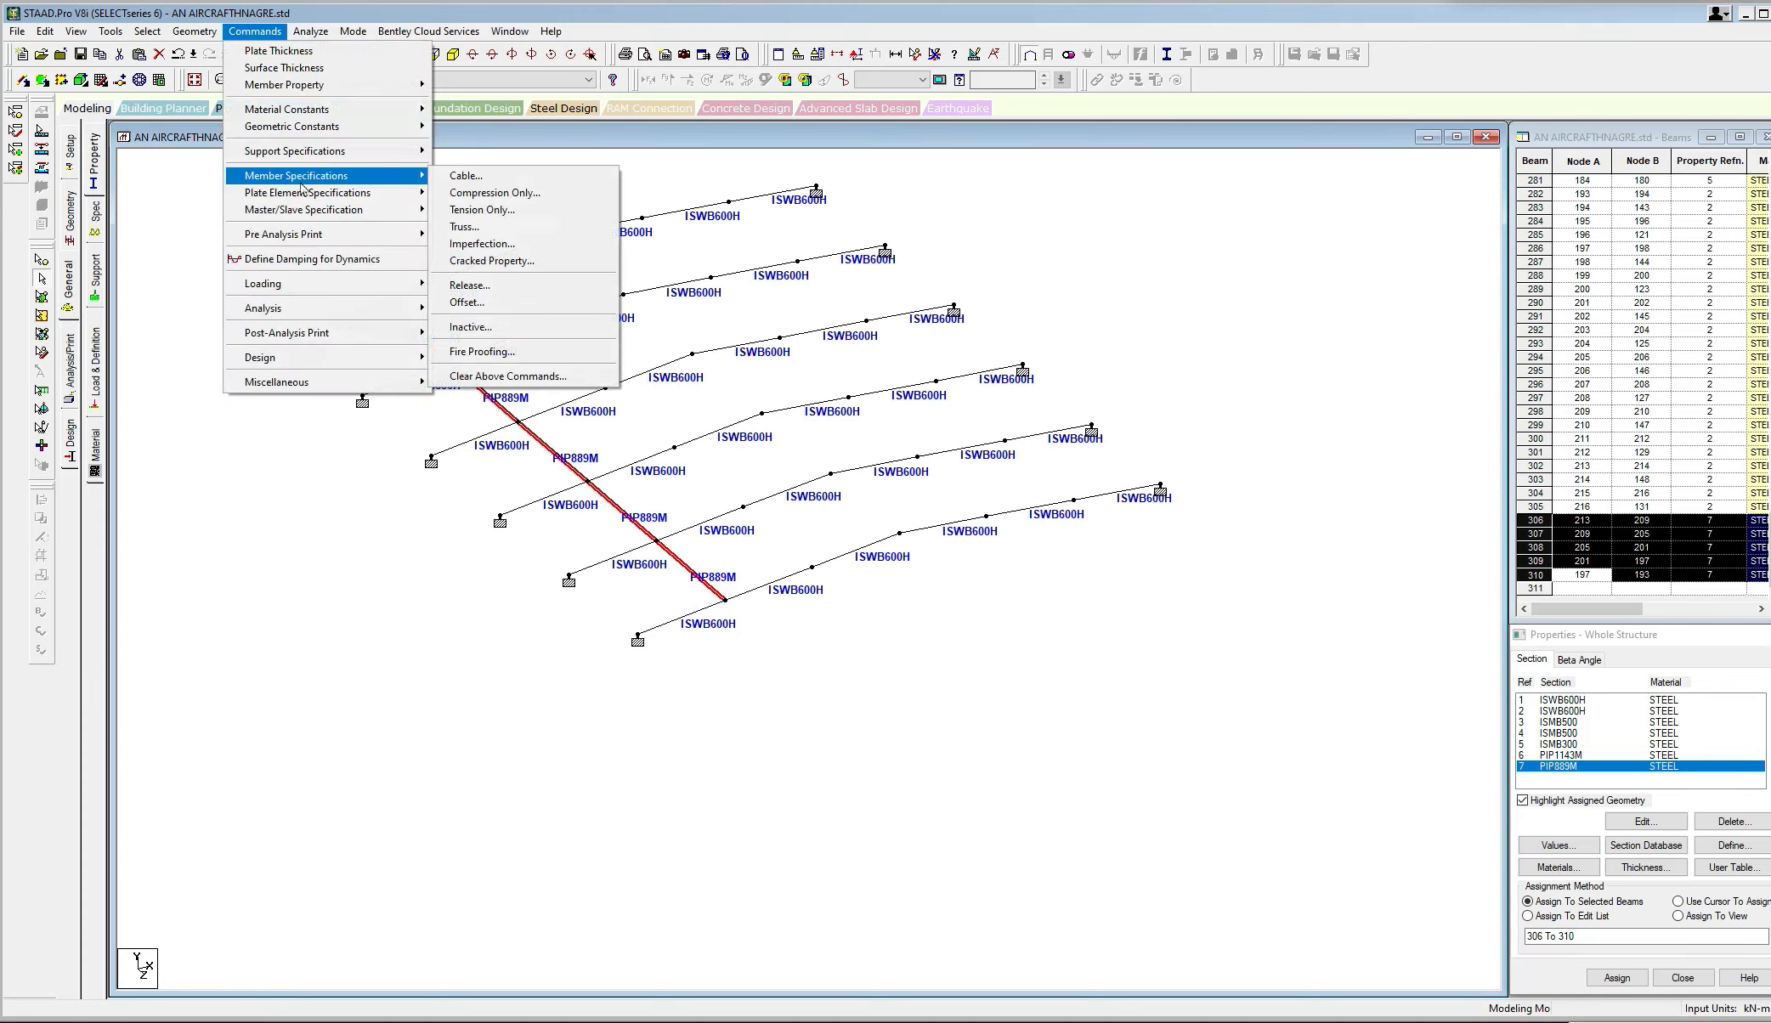
{"action": "left_click", "coordinate": [465, 227]}
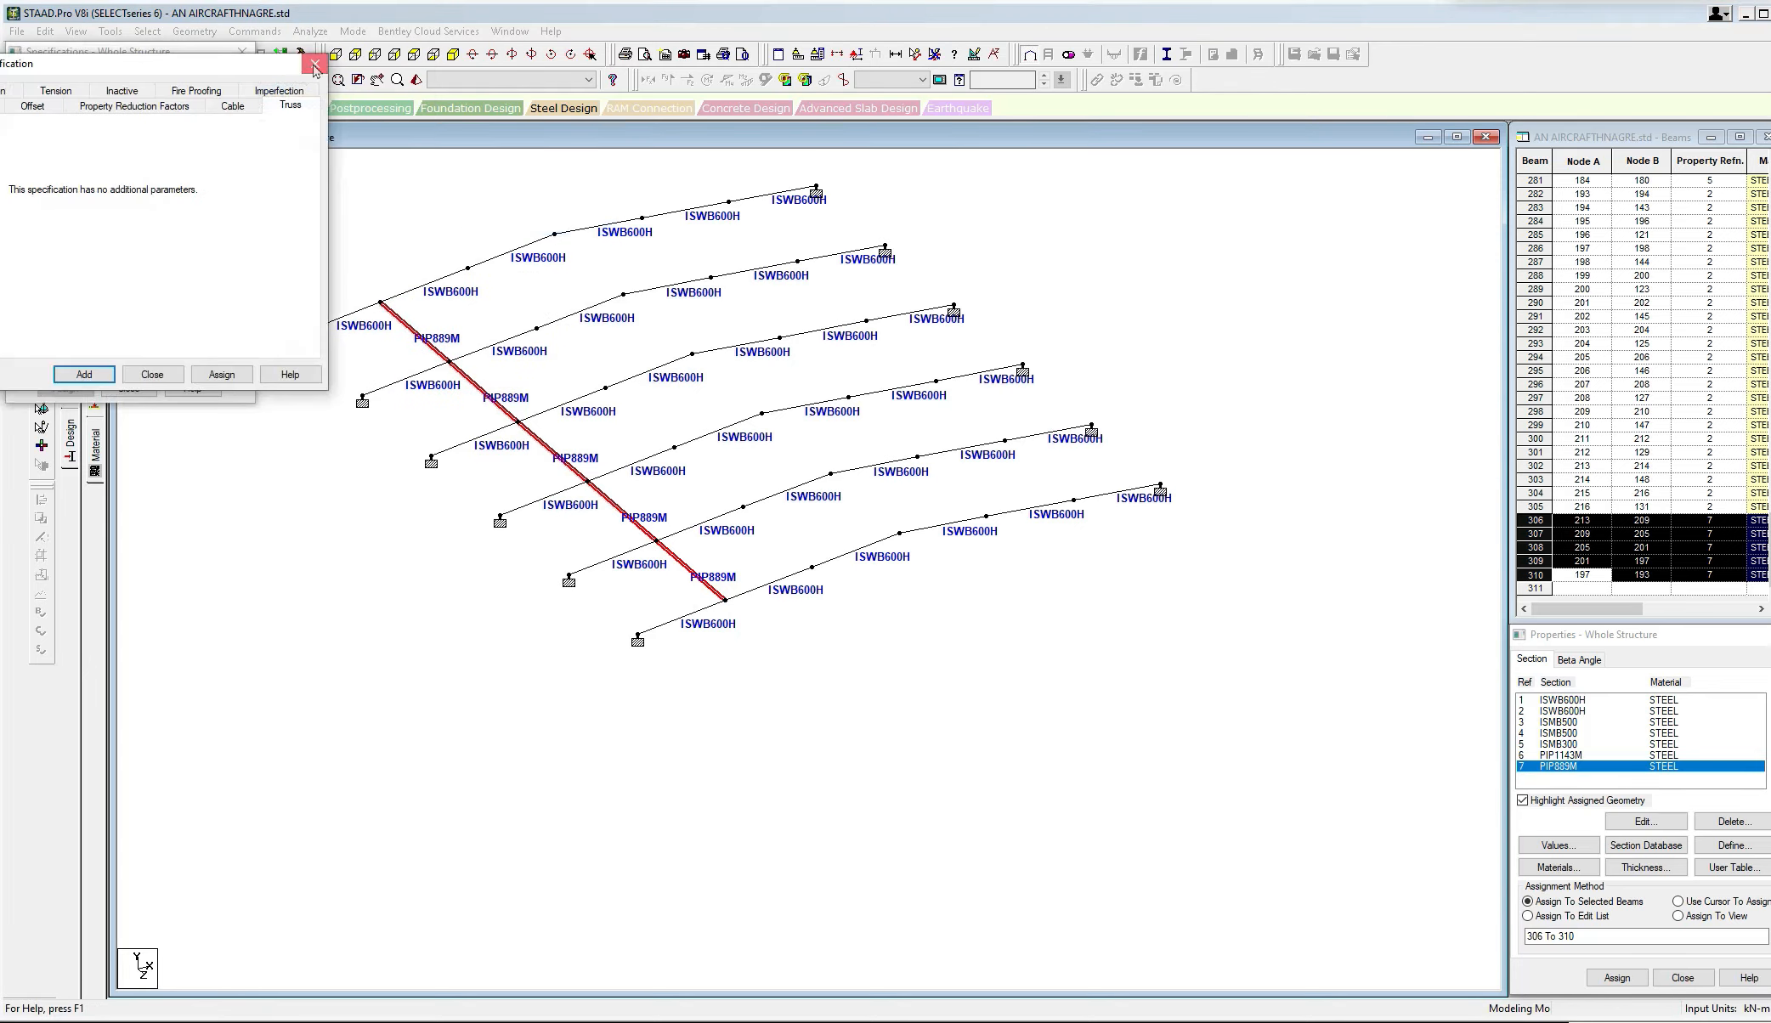
{"action": "key", "text": "Return"}
{"action": "left_click_drag", "start_coordinate": [197, 56], "coordinate": [265, 71]}
{"action": "left_click", "coordinate": [161, 104]}
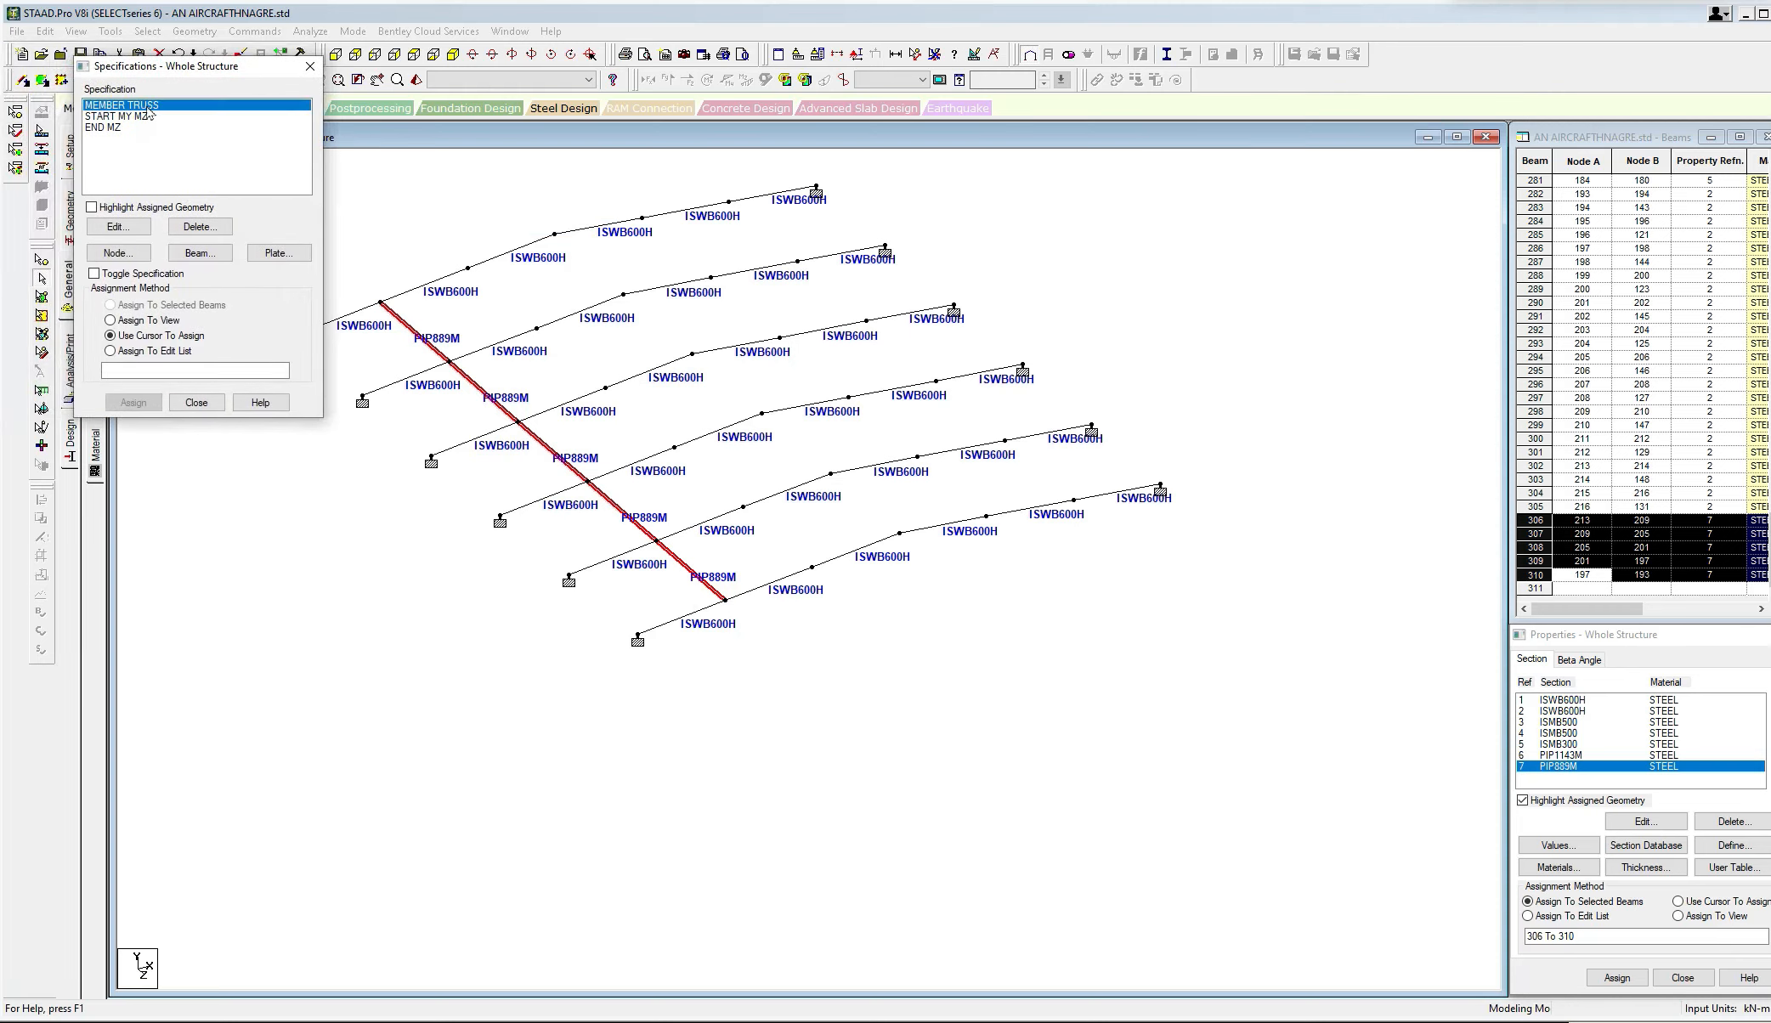
{"action": "left_click", "coordinate": [143, 401]}
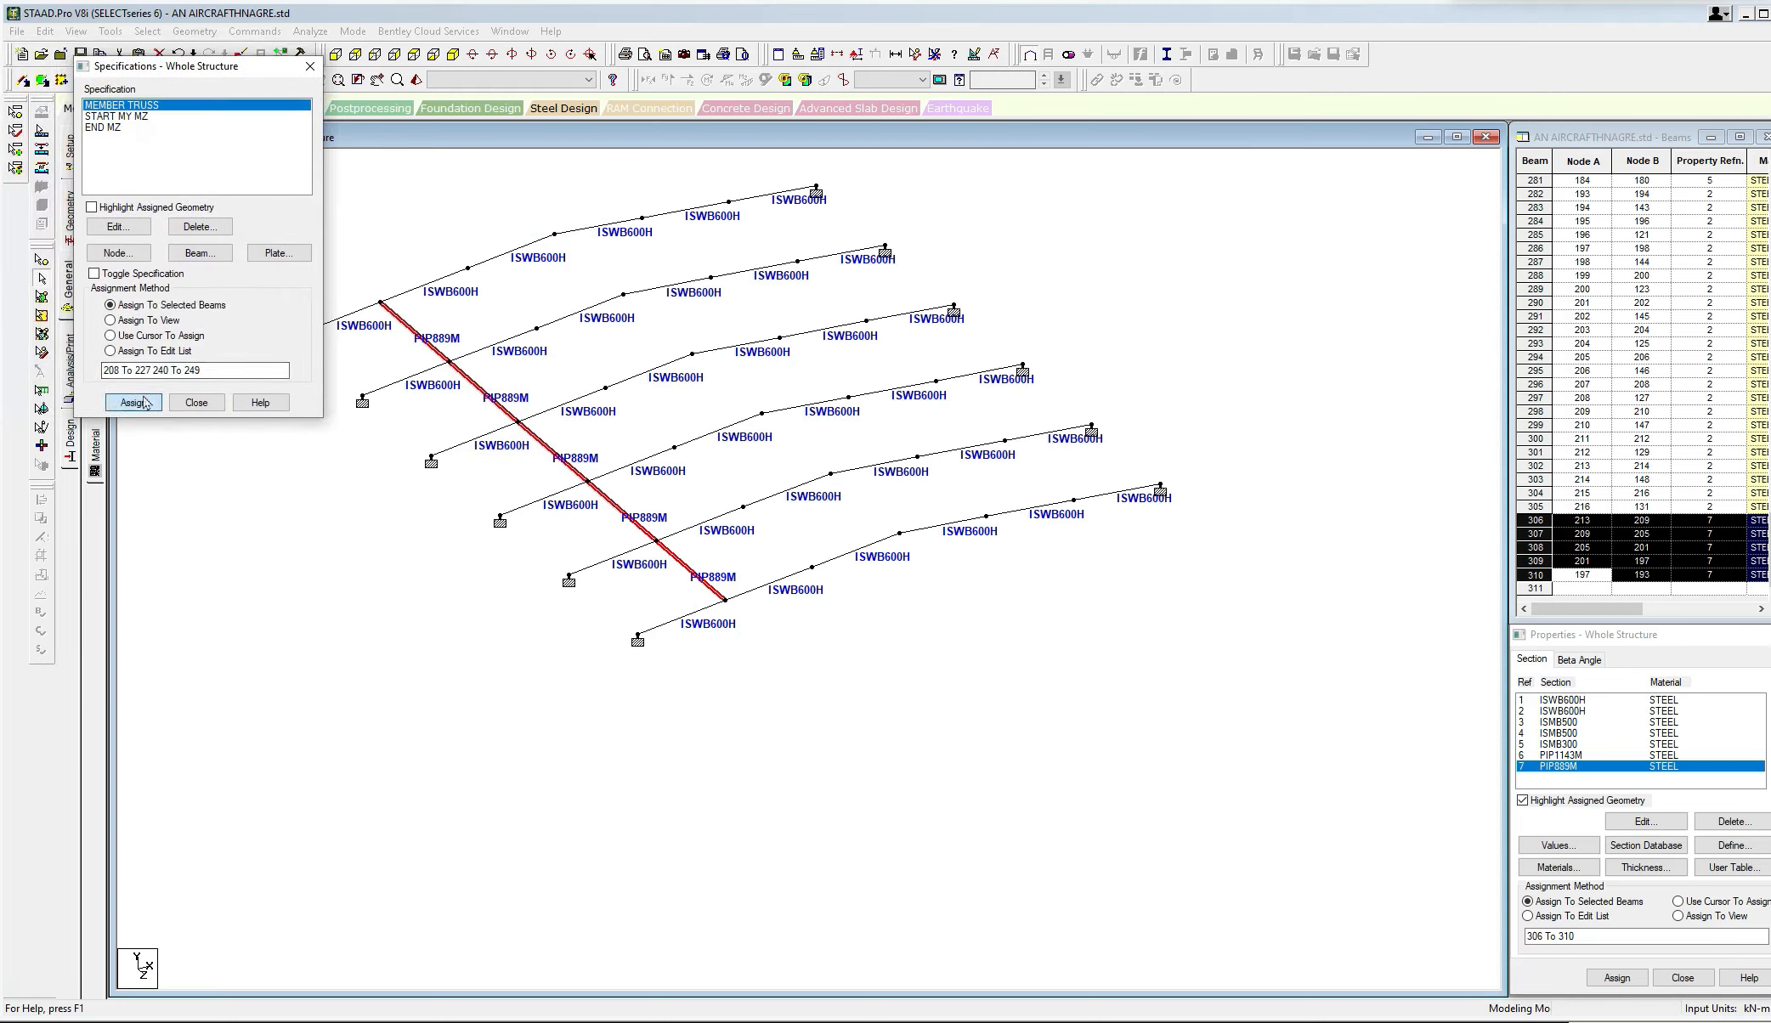
{"action": "left_click", "coordinate": [241, 282]}
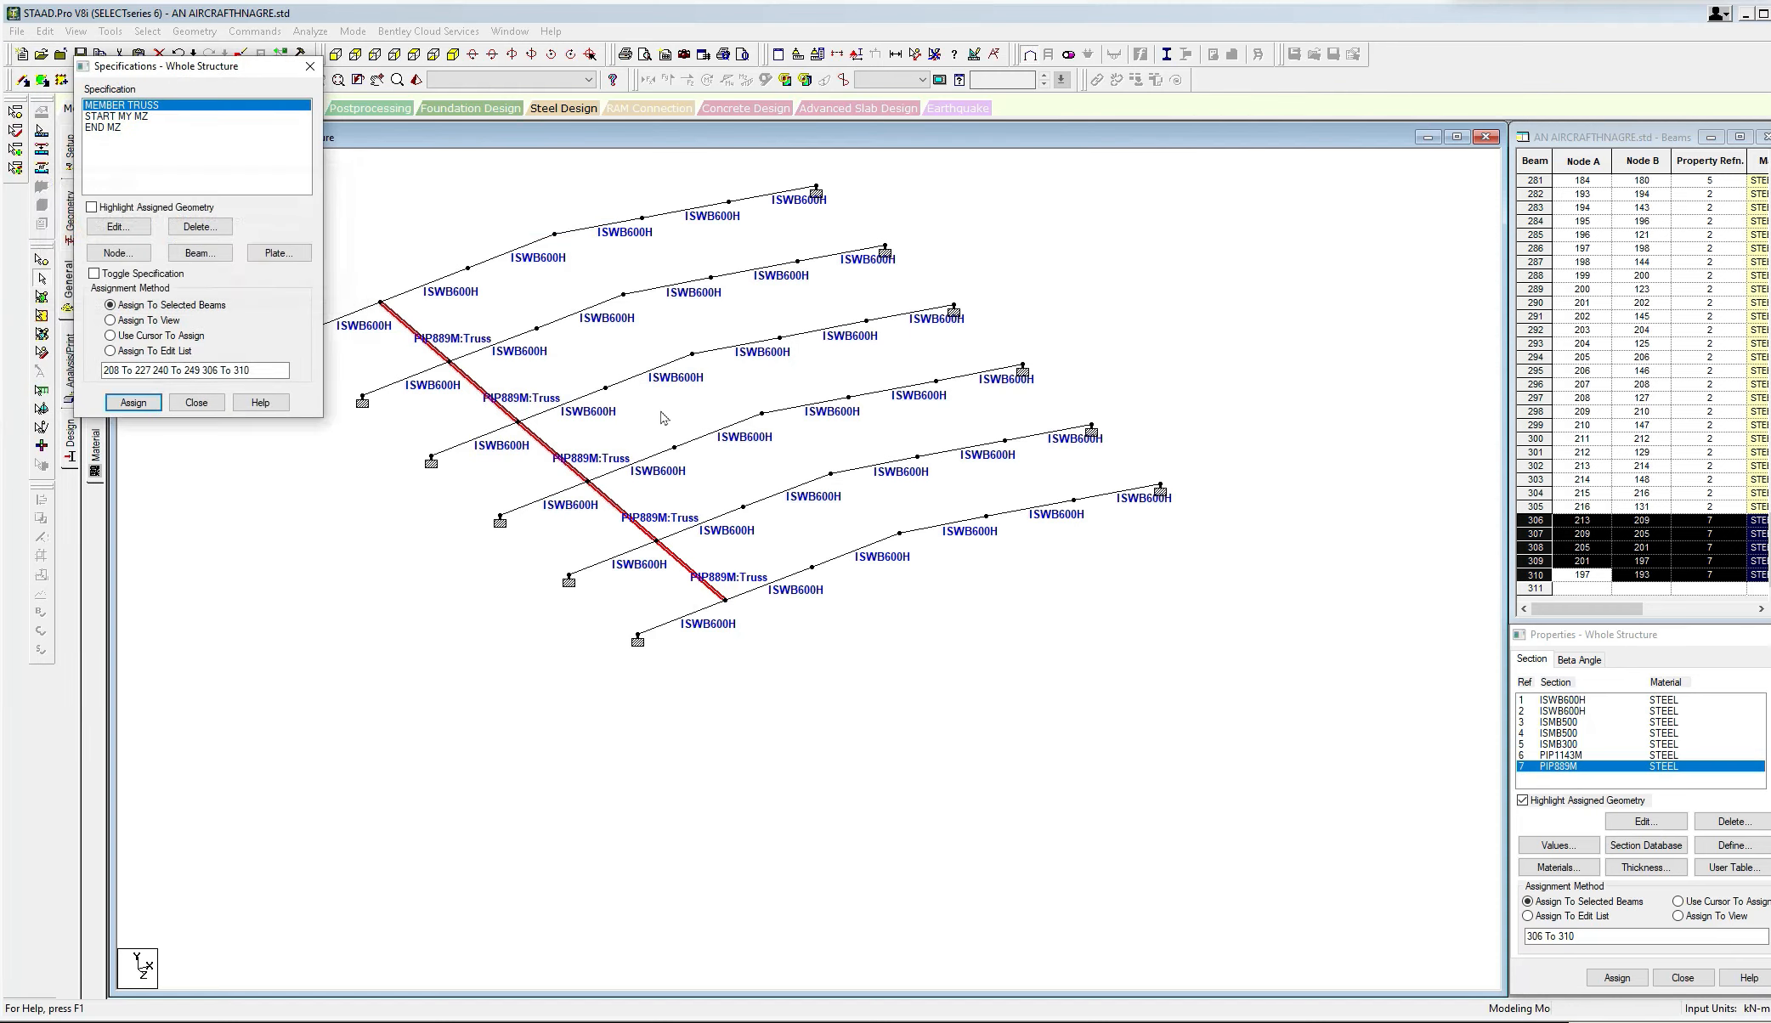
{"action": "scroll", "coordinate": [743, 403], "scroll_direction": "up", "scroll_amount": 1}
{"action": "middle_click_drag", "start_coordinate": [742, 433], "coordinate": [773, 446]}
{"action": "scroll", "coordinate": [774, 447], "scroll_direction": "down", "scroll_amount": 1}
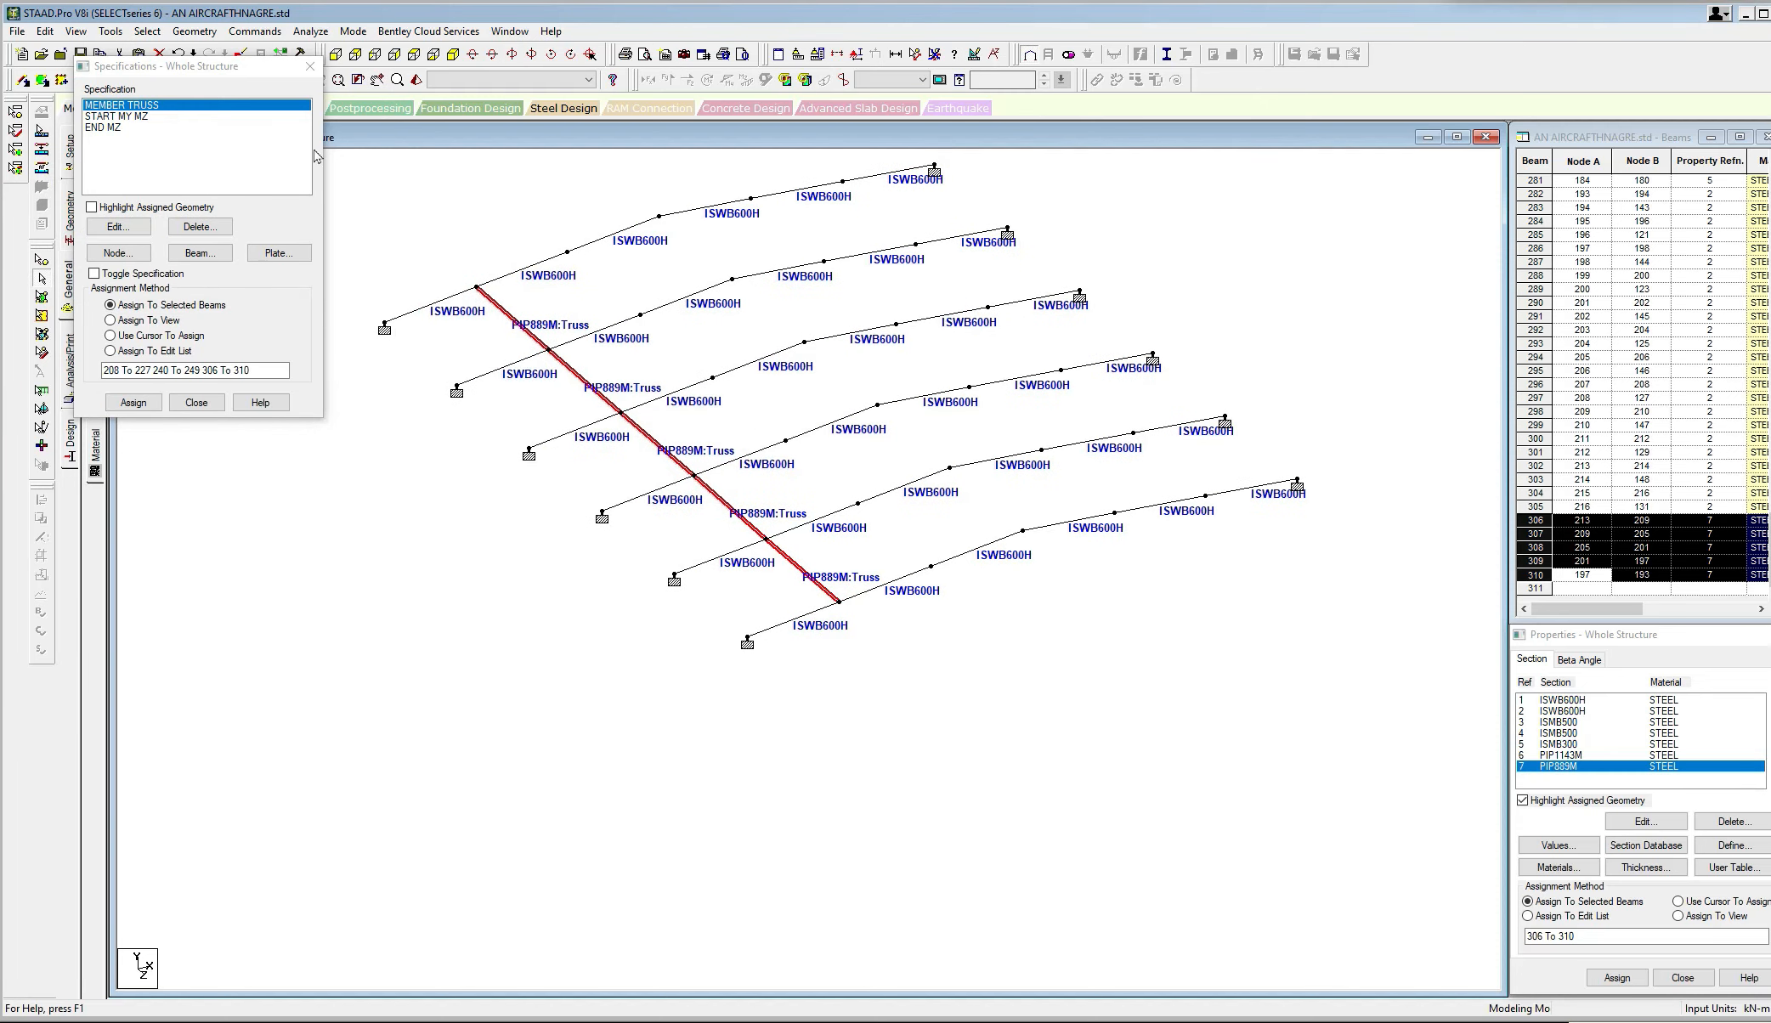
{"action": "left_click", "coordinate": [311, 66]}
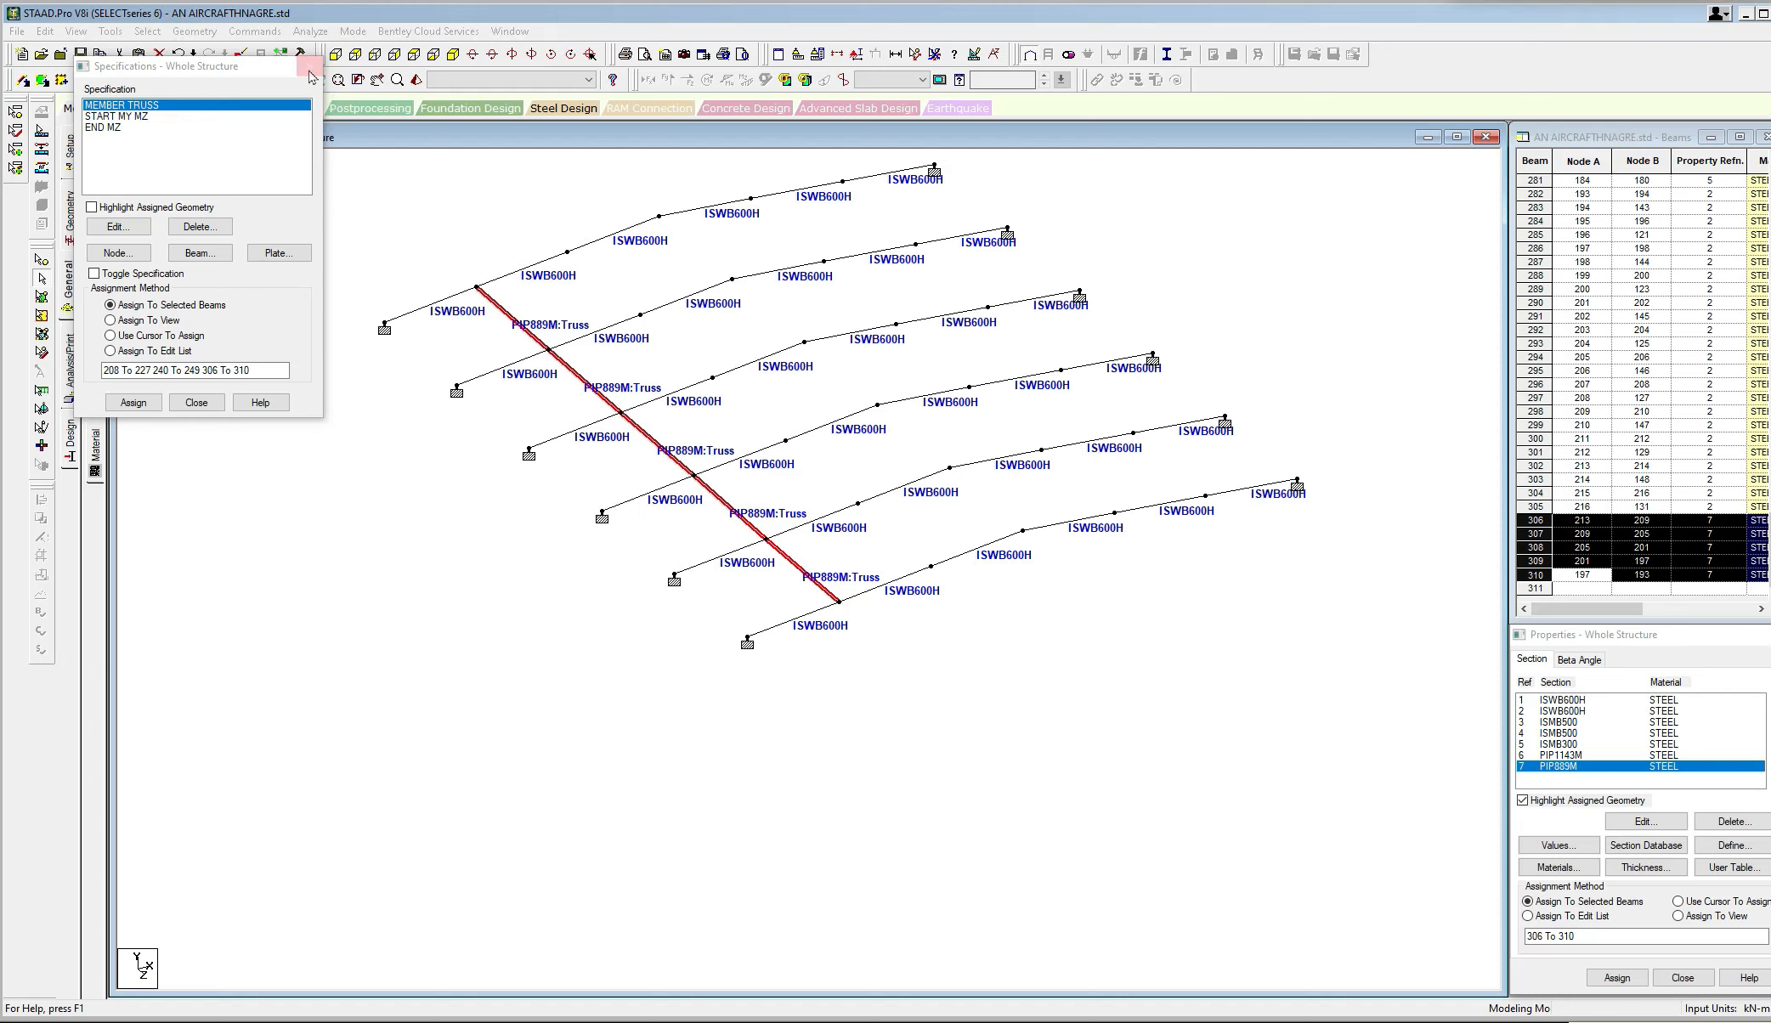
Select the line of five PIP889M truss members and copy it.
{"action": "middle_click_drag", "start_coordinate": [596, 279], "coordinate": [590, 283]}
{"action": "left_click", "coordinate": [584, 330]}
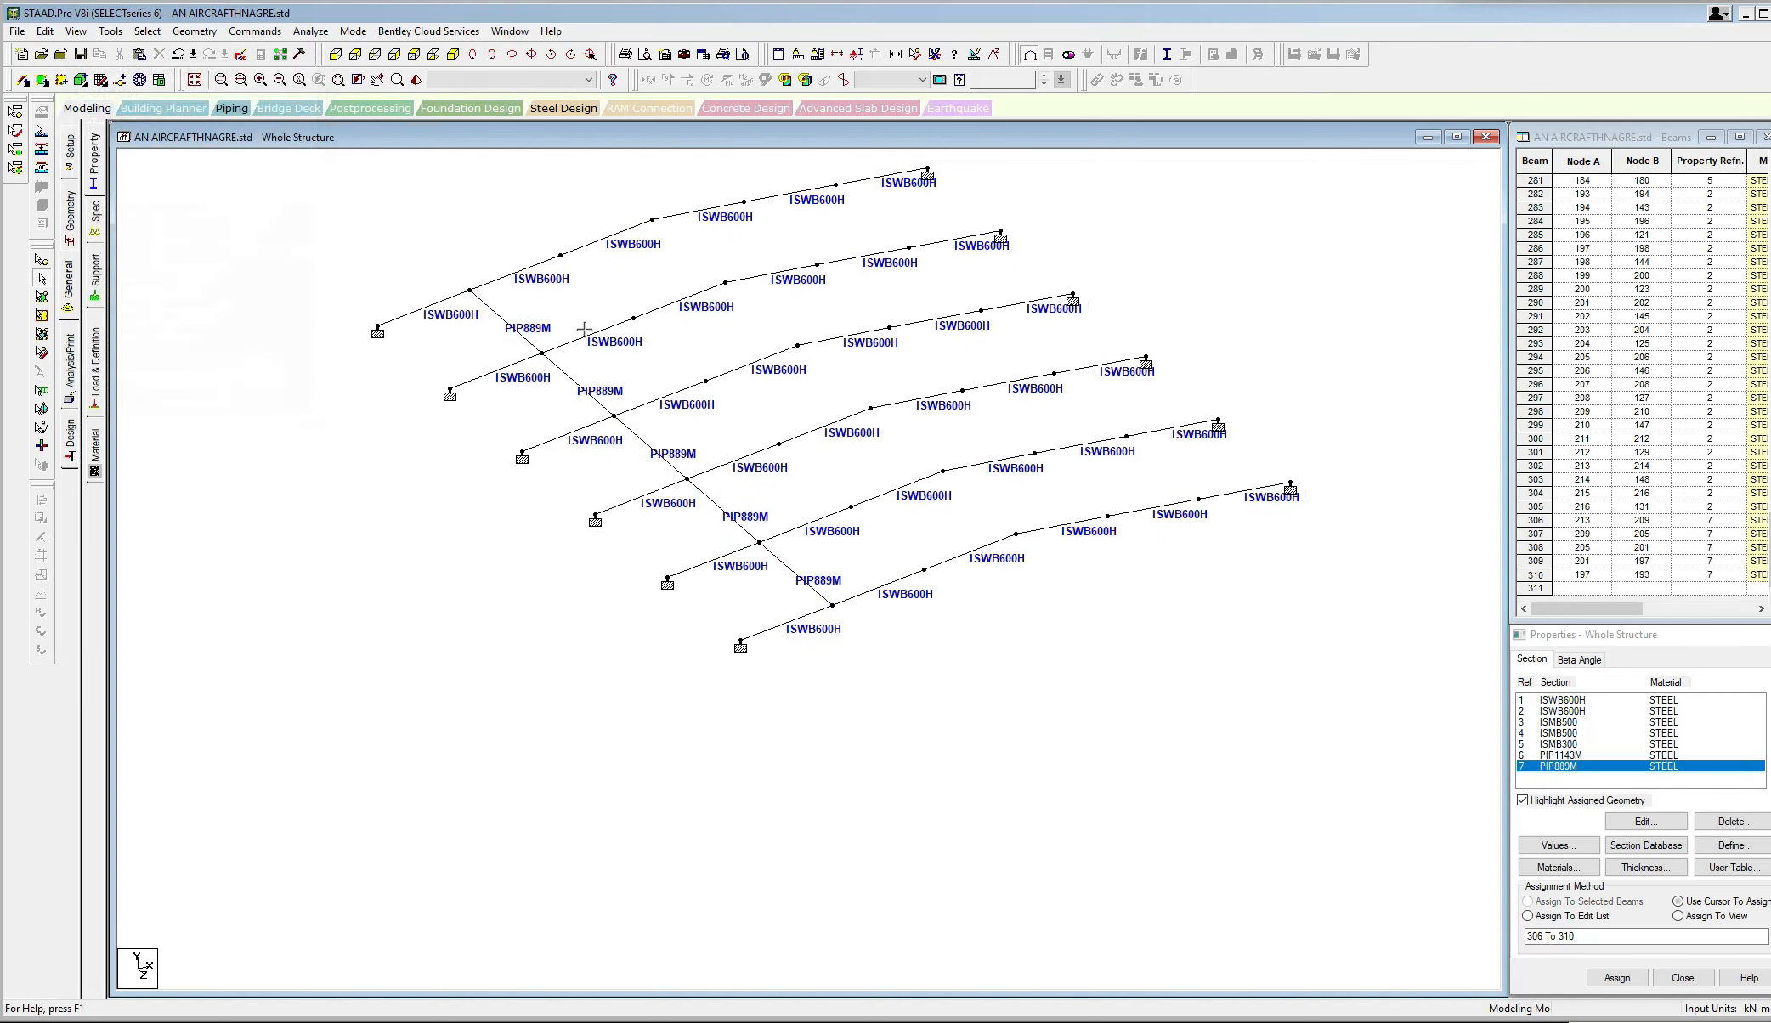
{"action": "left_click", "coordinate": [803, 581]}
{"action": "left_click", "coordinate": [765, 495]}
{"action": "left_click", "coordinate": [799, 568], "text": "ctrl"}
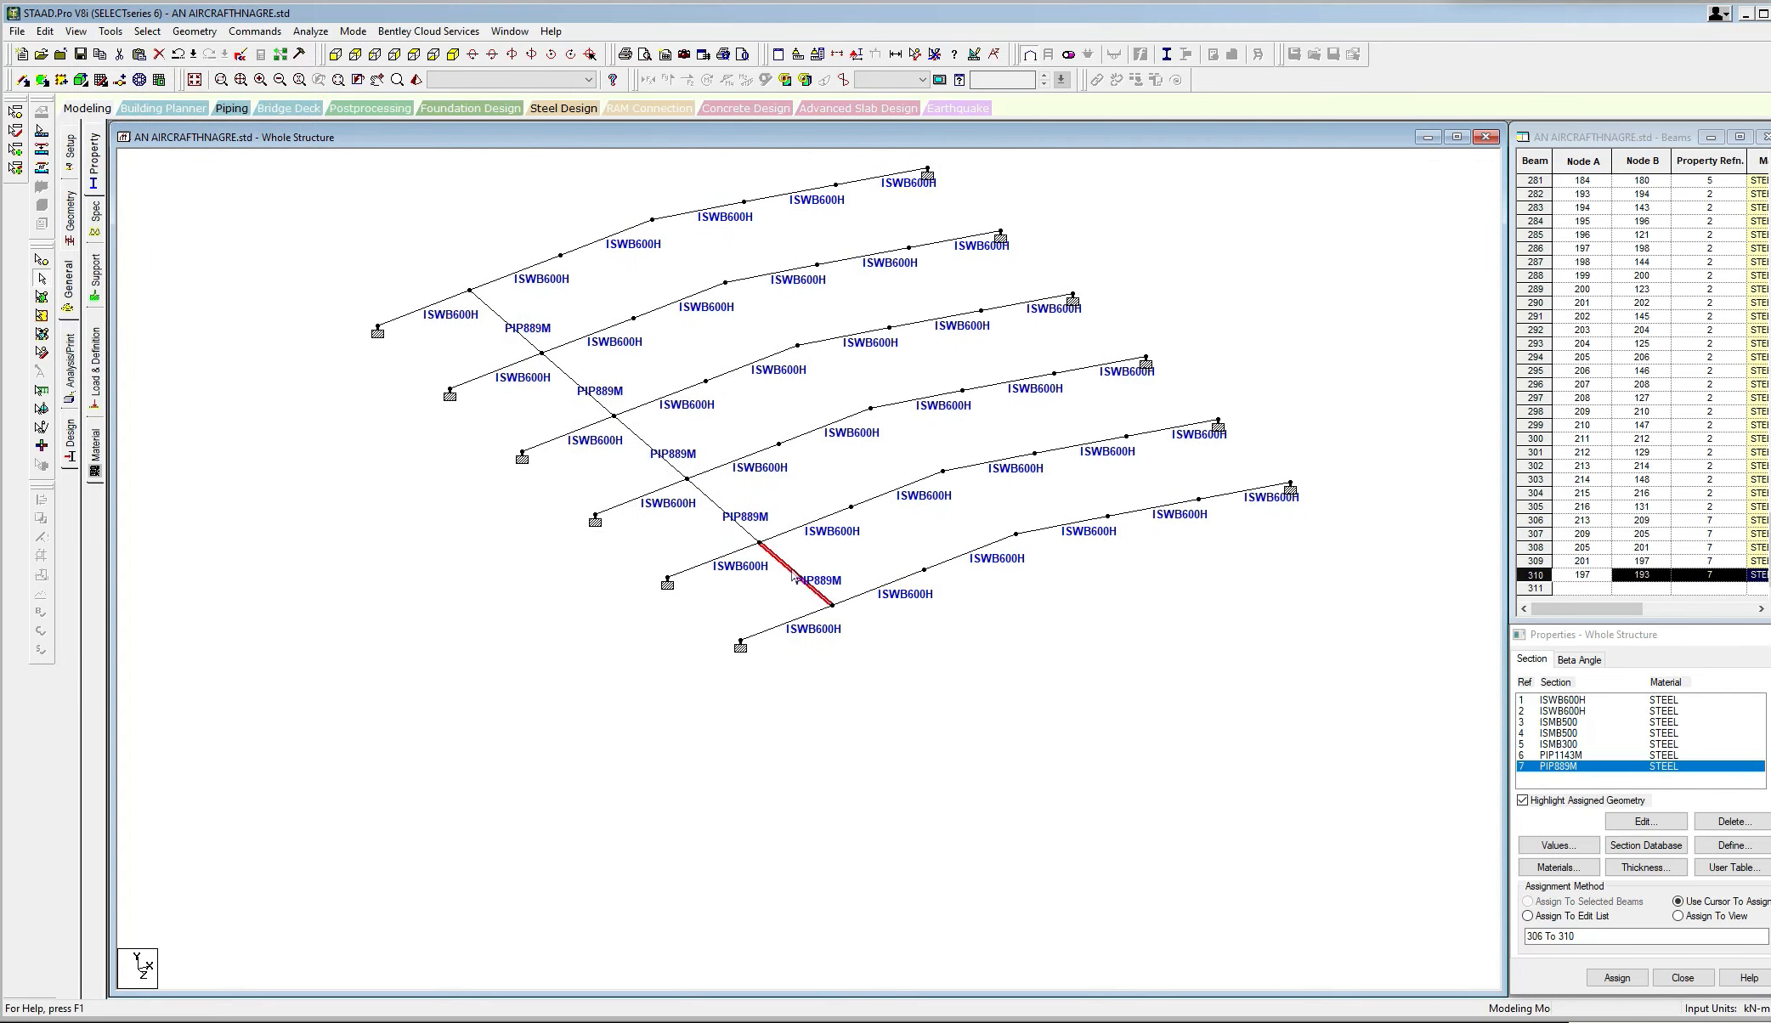
{"action": "left_click", "coordinate": [744, 535], "text": "ctrl"}
{"action": "left_click", "coordinate": [678, 472], "text": "ctrl"}
{"action": "left_click", "coordinate": [605, 414], "text": "ctrl"}
{"action": "left_click", "coordinate": [532, 345], "text": "ctrl"}
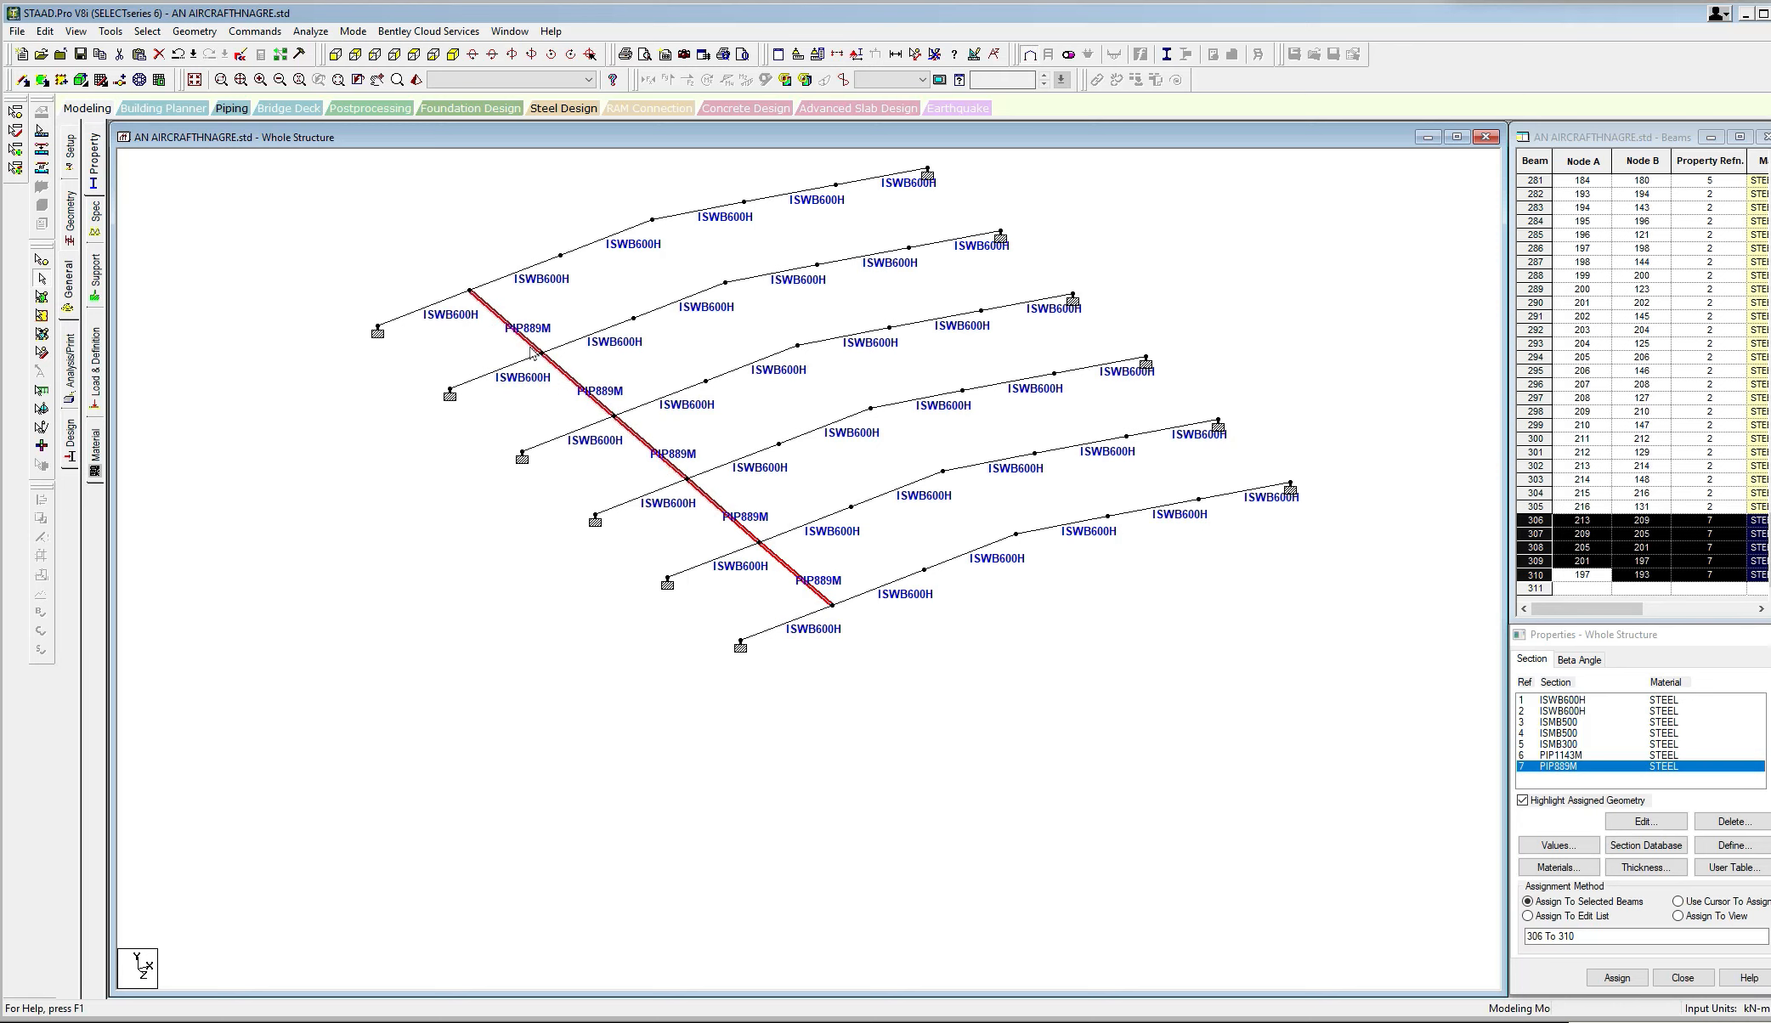
{"action": "middle_click_drag", "start_coordinate": [537, 338], "coordinate": [545, 383]}
{"action": "right_click", "coordinate": [436, 252]}
{"action": "left_click", "coordinate": [467, 281]}
Paste the pipe line at the second inserted rafter nodes and at the ridge, using its front-frame end node as reference point.
{"action": "right_click", "coordinate": [464, 250]}
{"action": "left_click", "coordinate": [510, 294]}
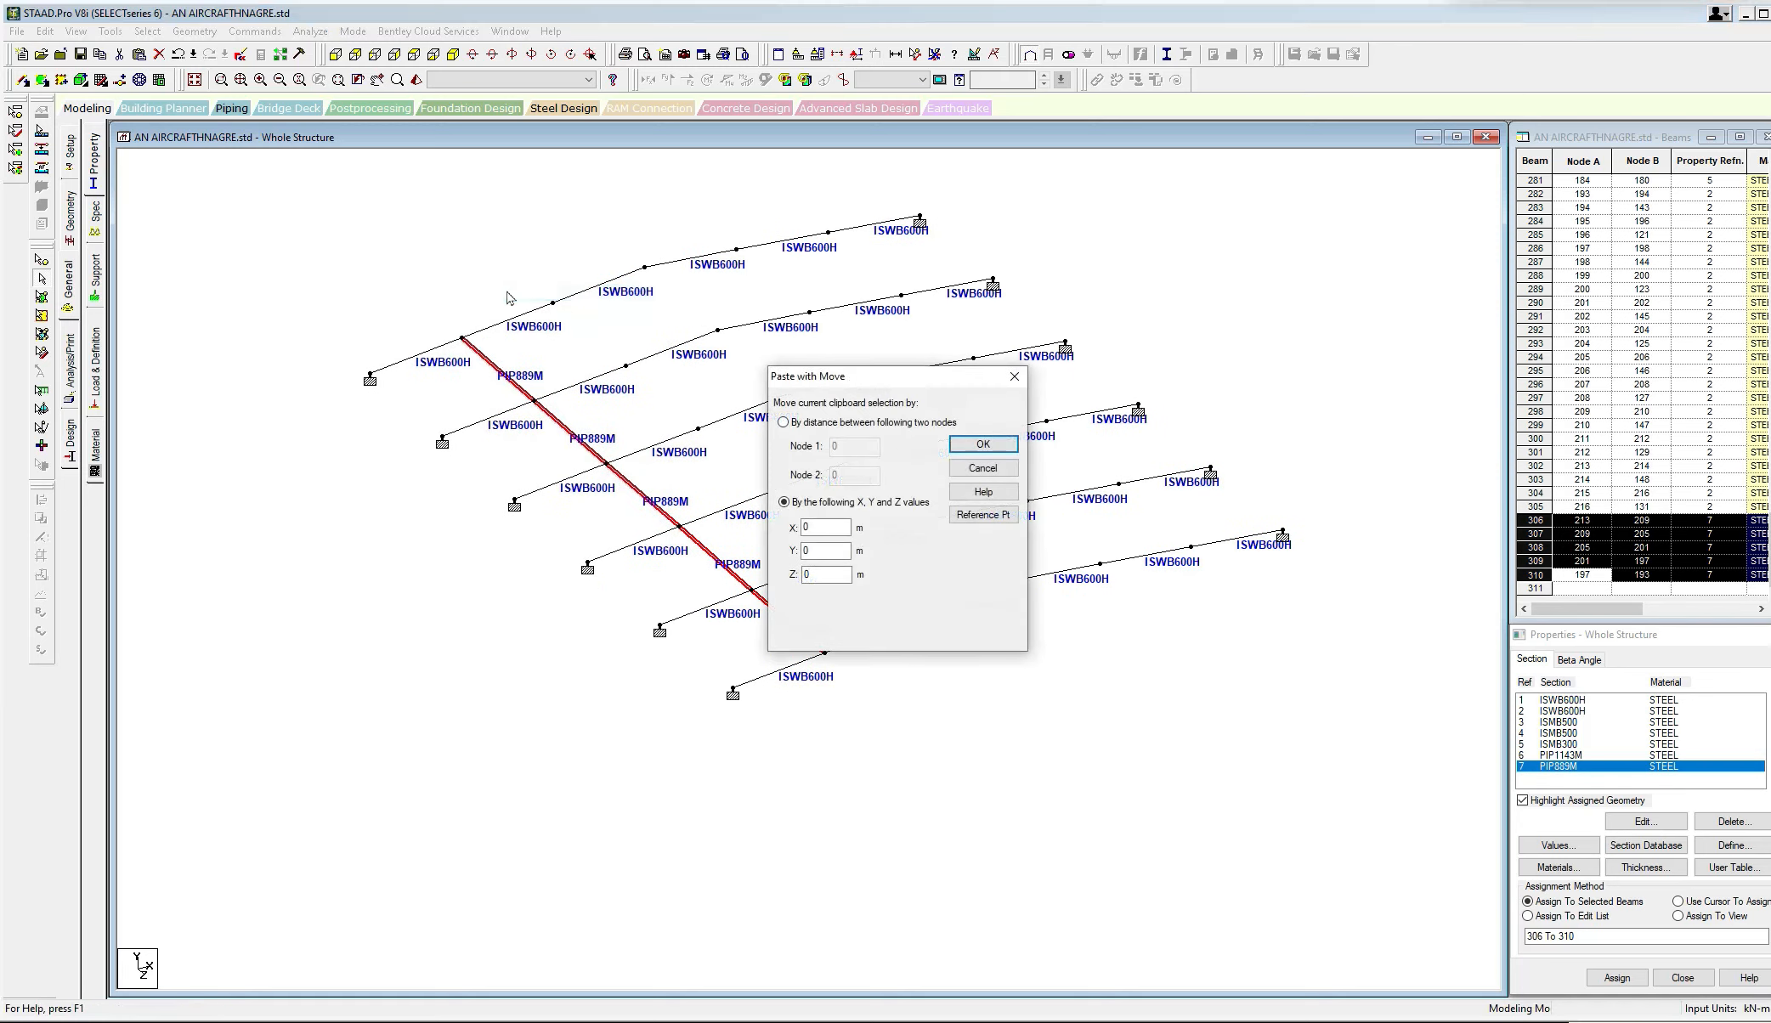
{"action": "left_click", "coordinate": [985, 515]}
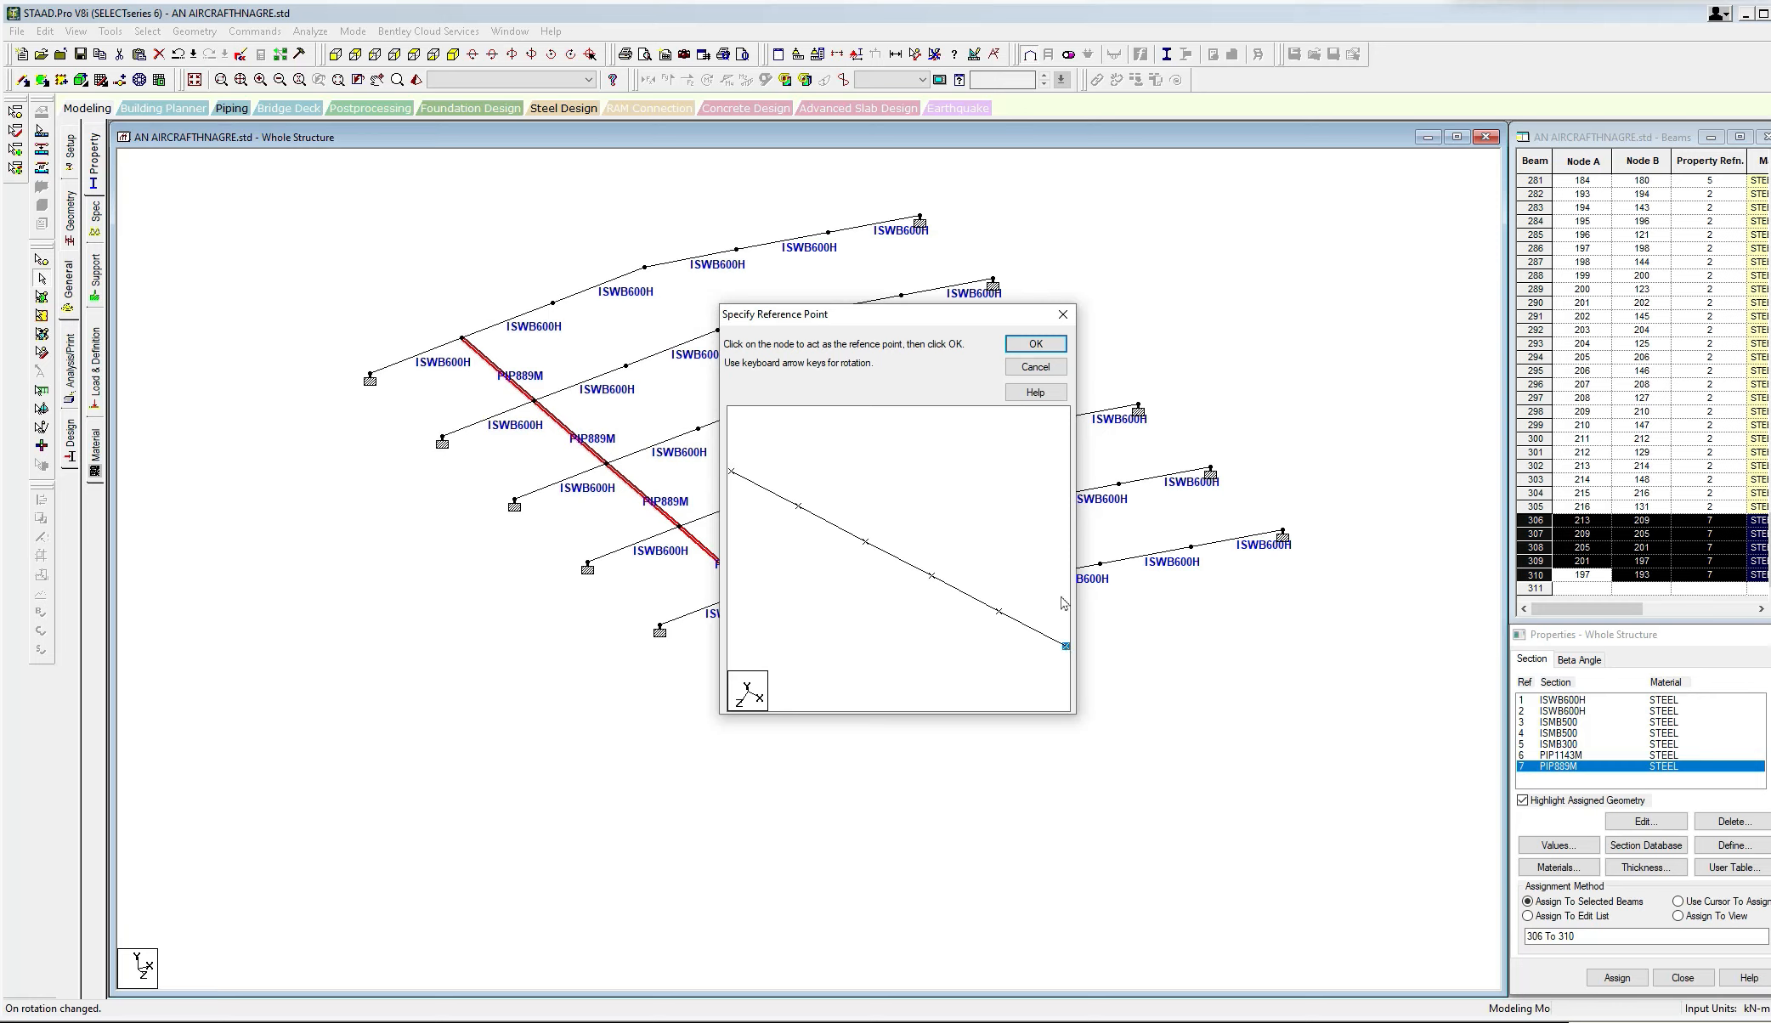
{"action": "left_click", "coordinate": [1035, 343]}
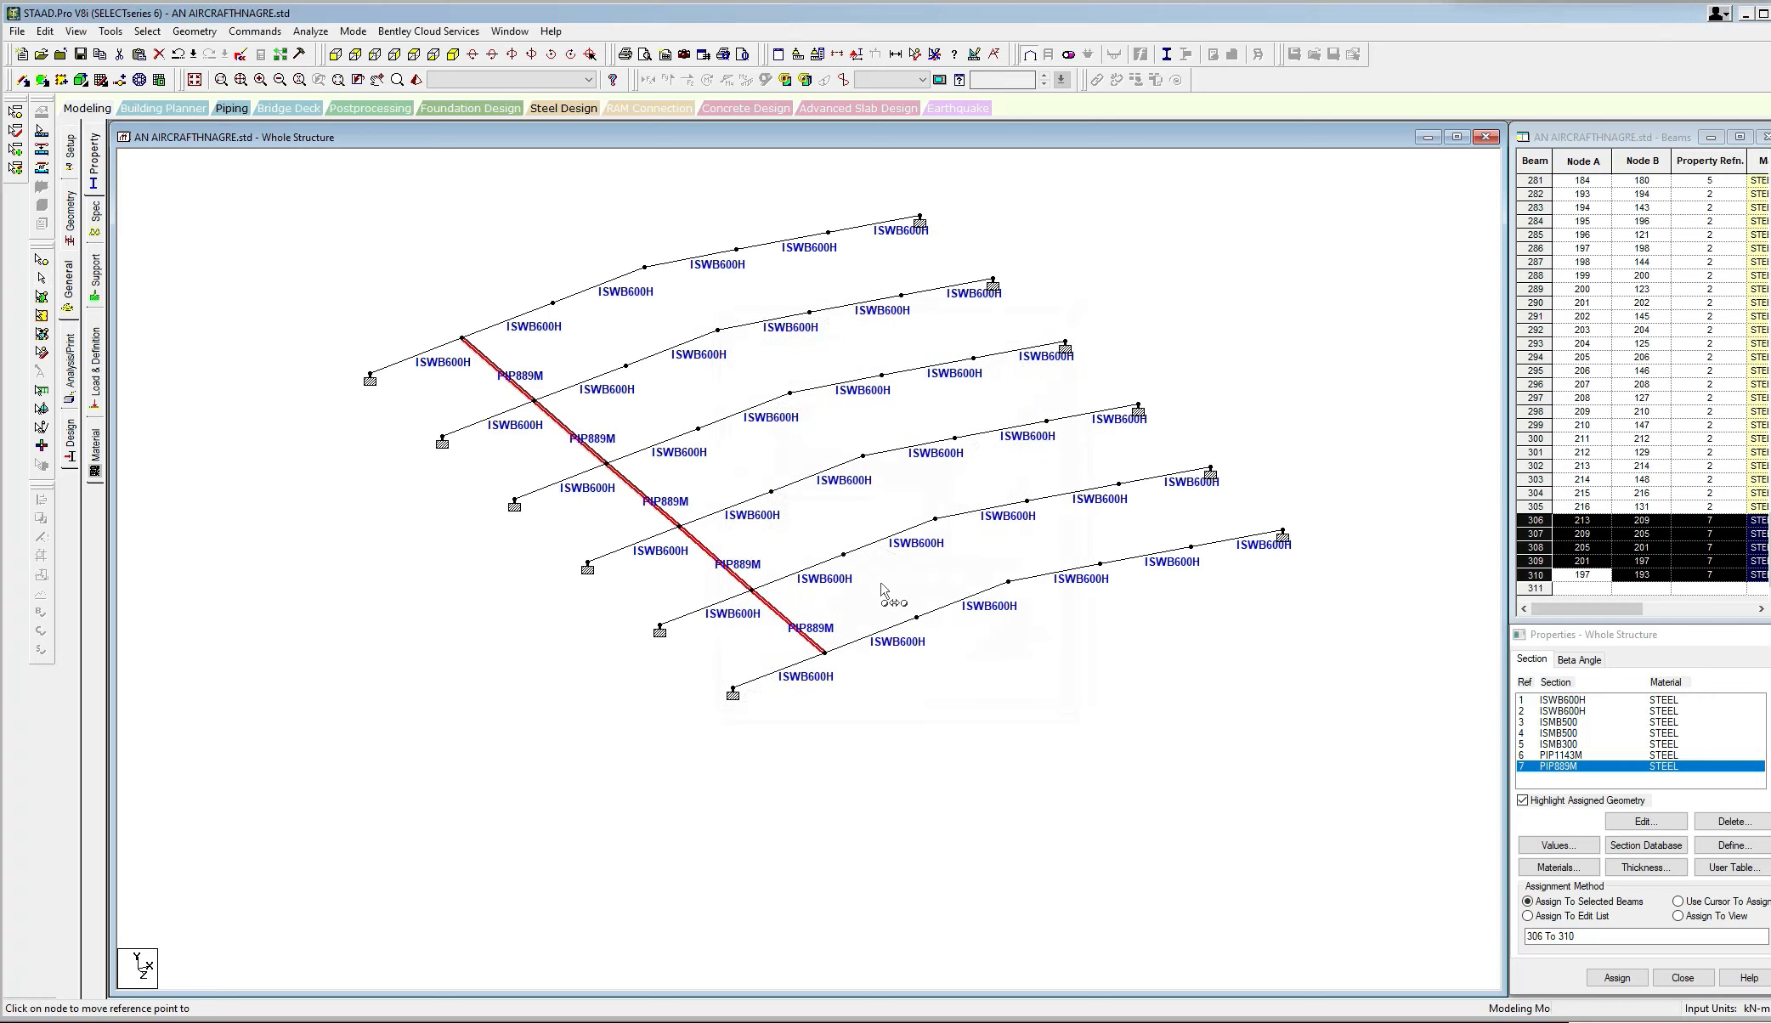
{"action": "left_click", "coordinate": [916, 618]}
{"action": "left_click", "coordinate": [981, 445]}
{"action": "left_click", "coordinate": [1008, 583]}
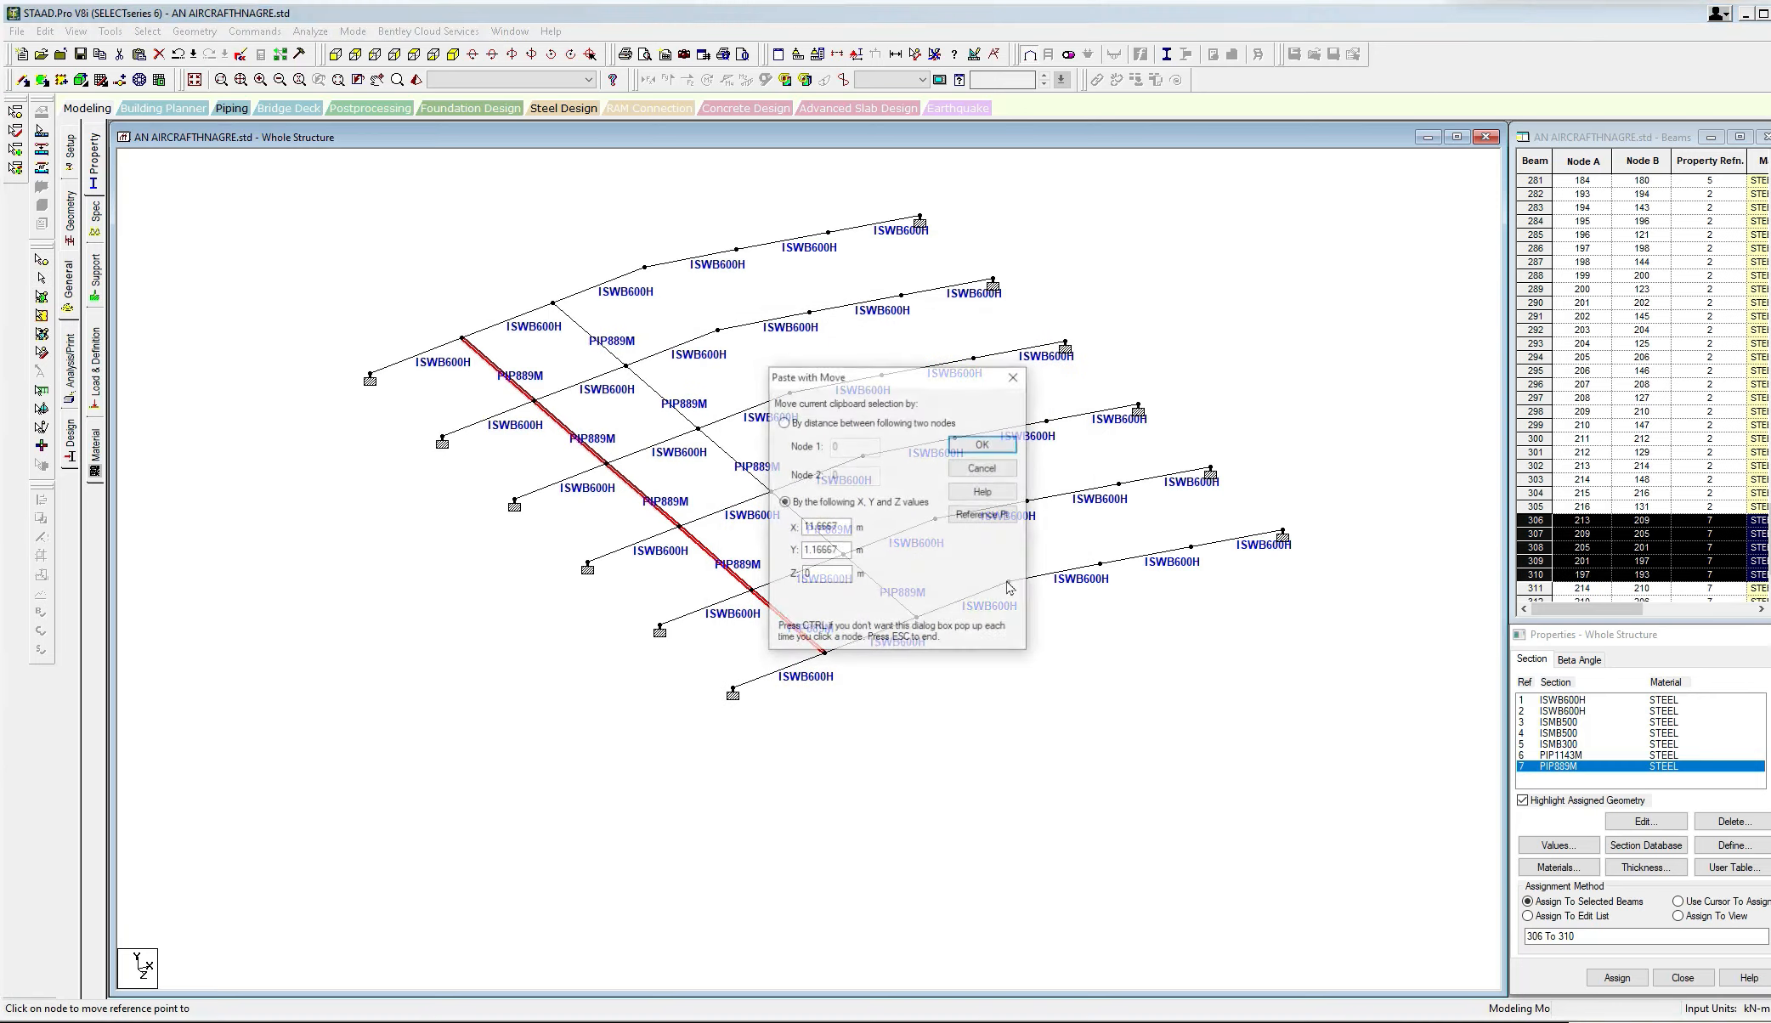
{"action": "left_click", "coordinate": [981, 445]}
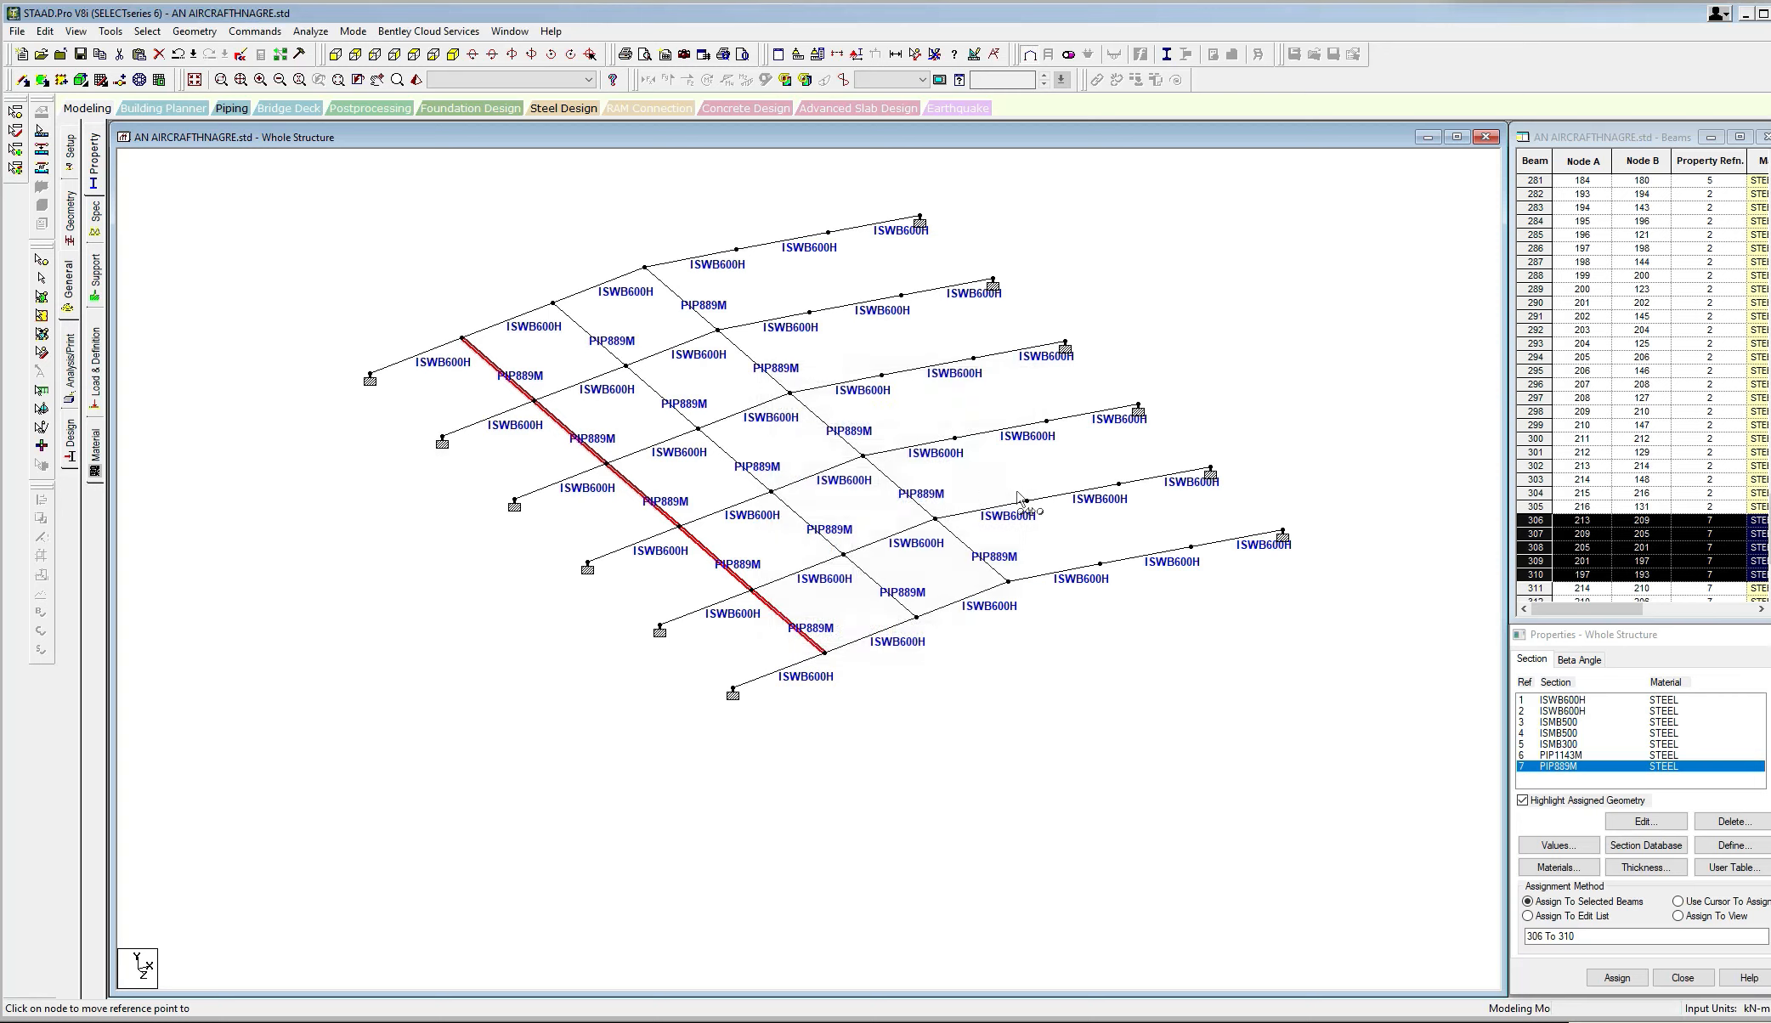
Paste the copied pipe line at the two inserted rafter node positions beyond the ridge and end the paste command.
{"action": "left_click", "coordinate": [1102, 565]}
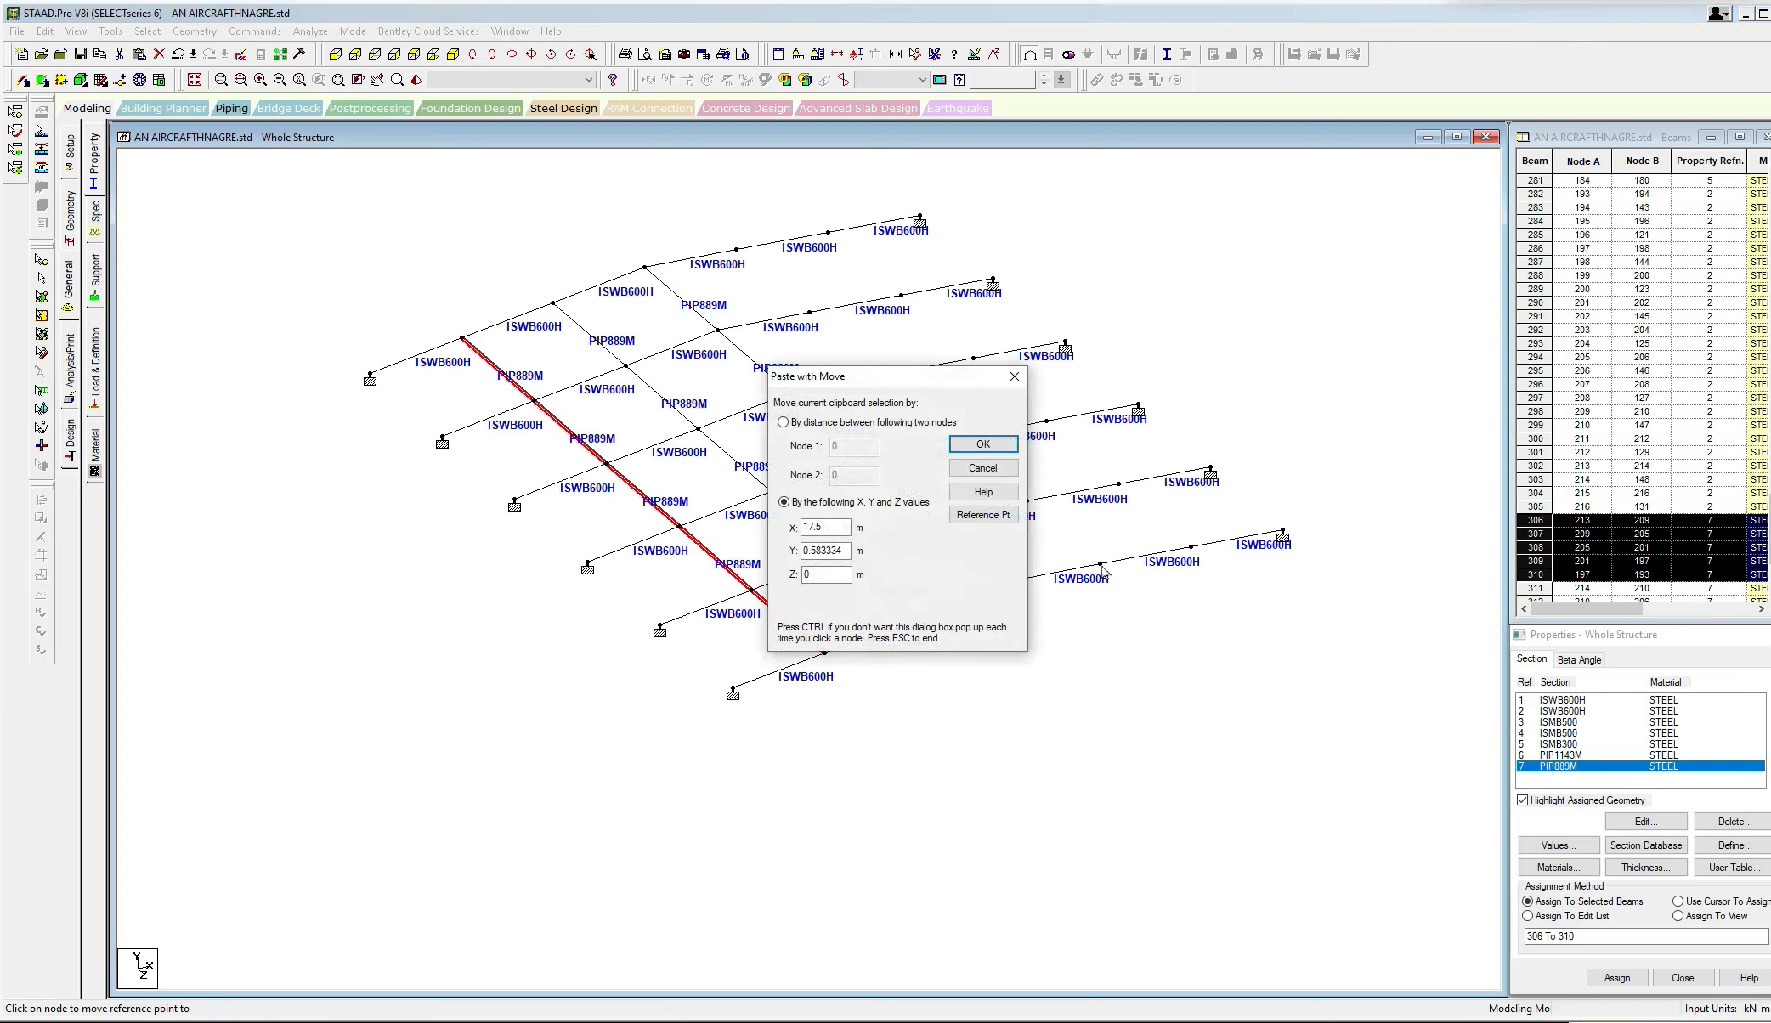
{"action": "key", "text": "Return"}
{"action": "left_click", "coordinate": [1191, 548]}
{"action": "key", "text": "Return"}
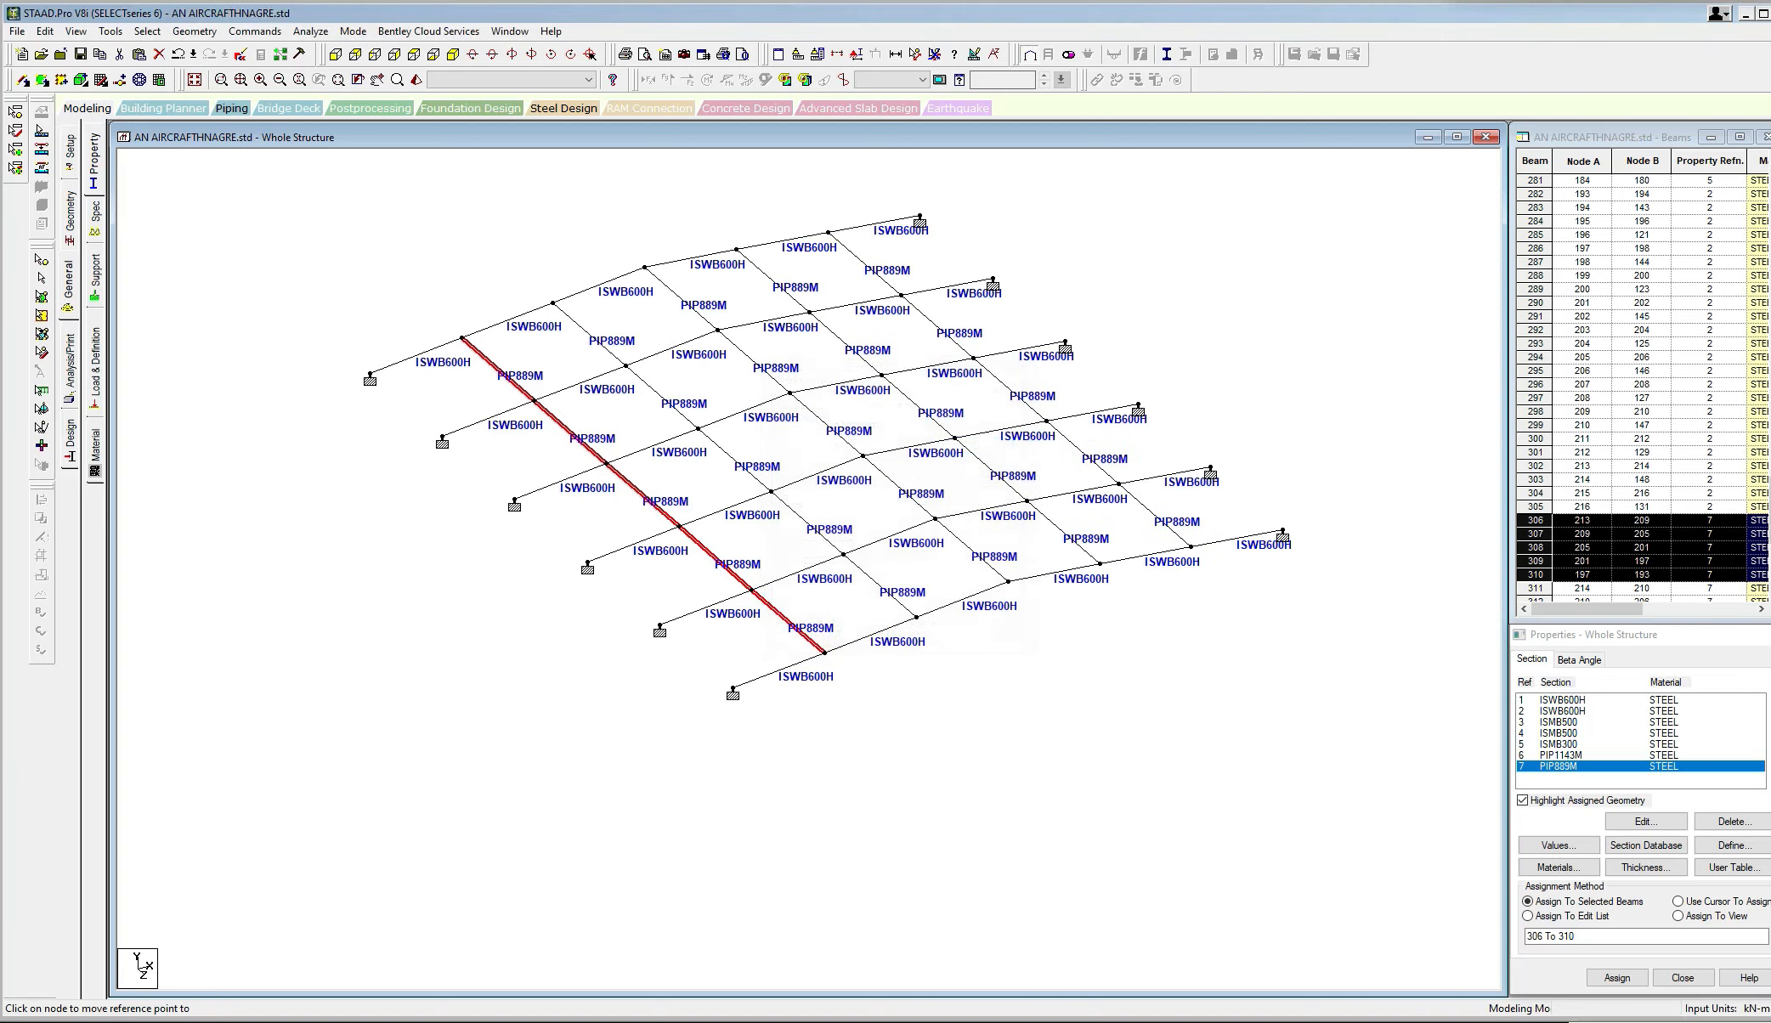
{"action": "left_click", "coordinate": [529, 258]}
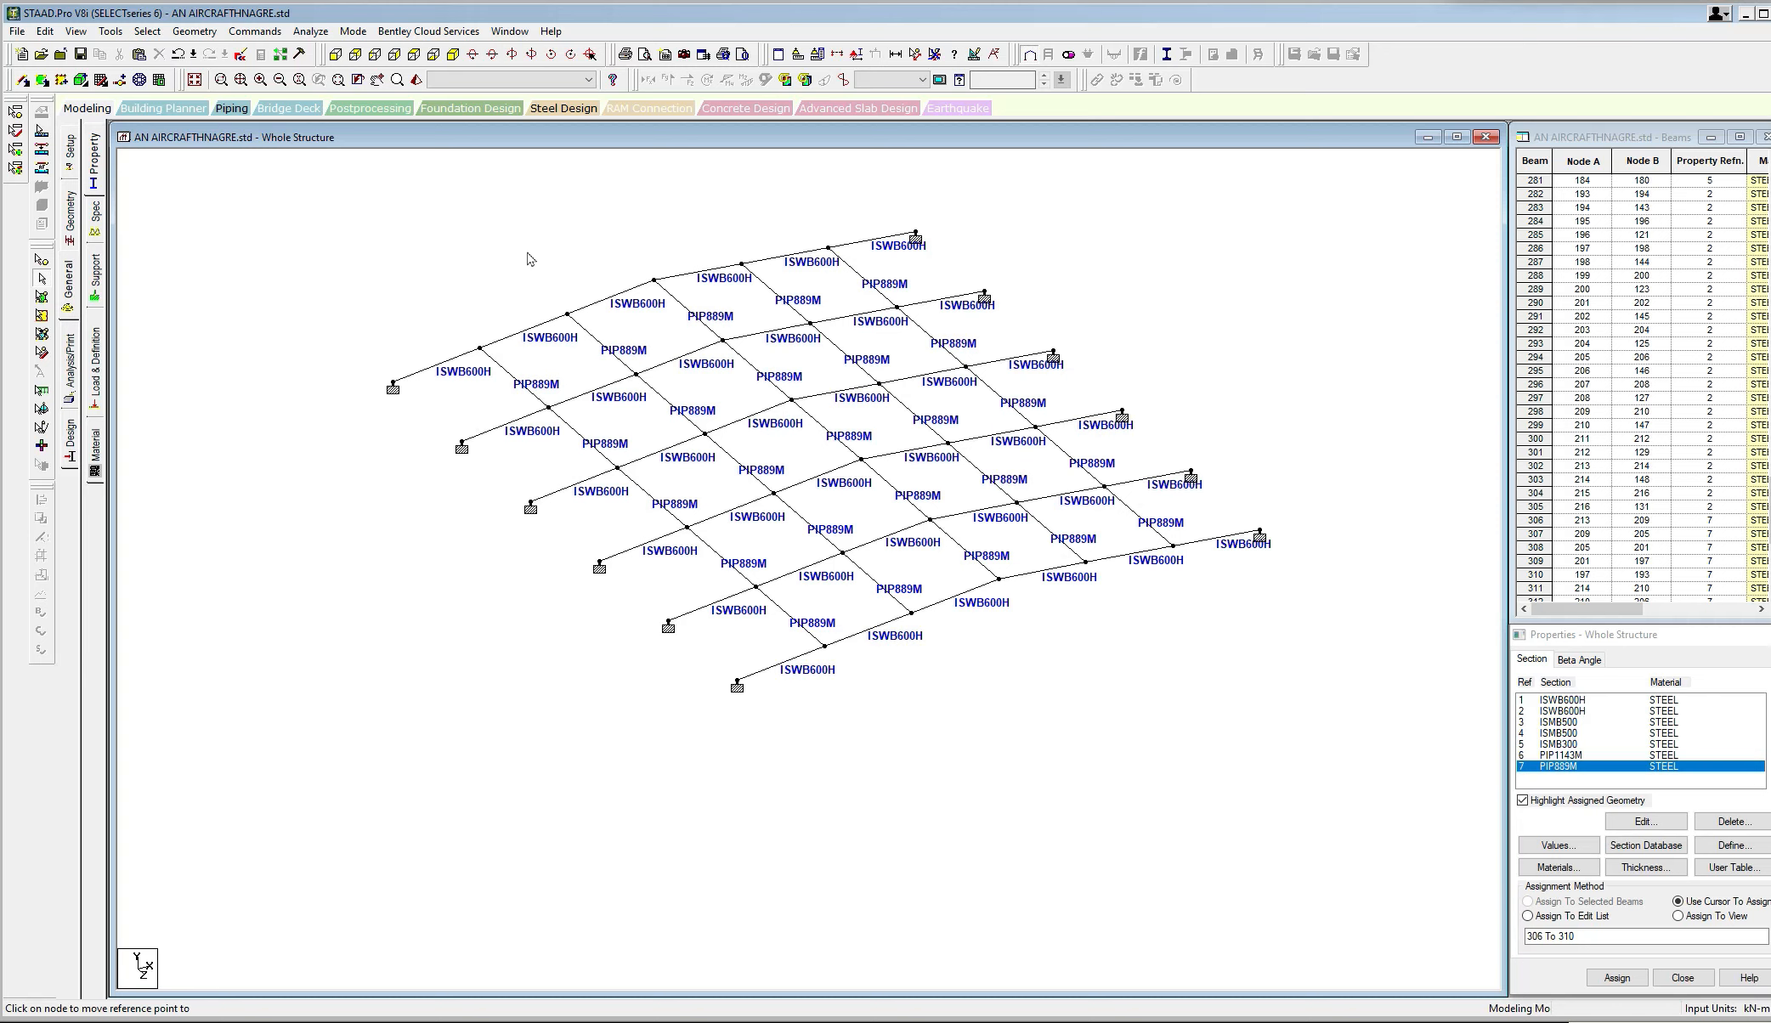
Display the whole structure again and bring the front end frame into close view.
{"action": "left_click", "coordinate": [76, 31]}
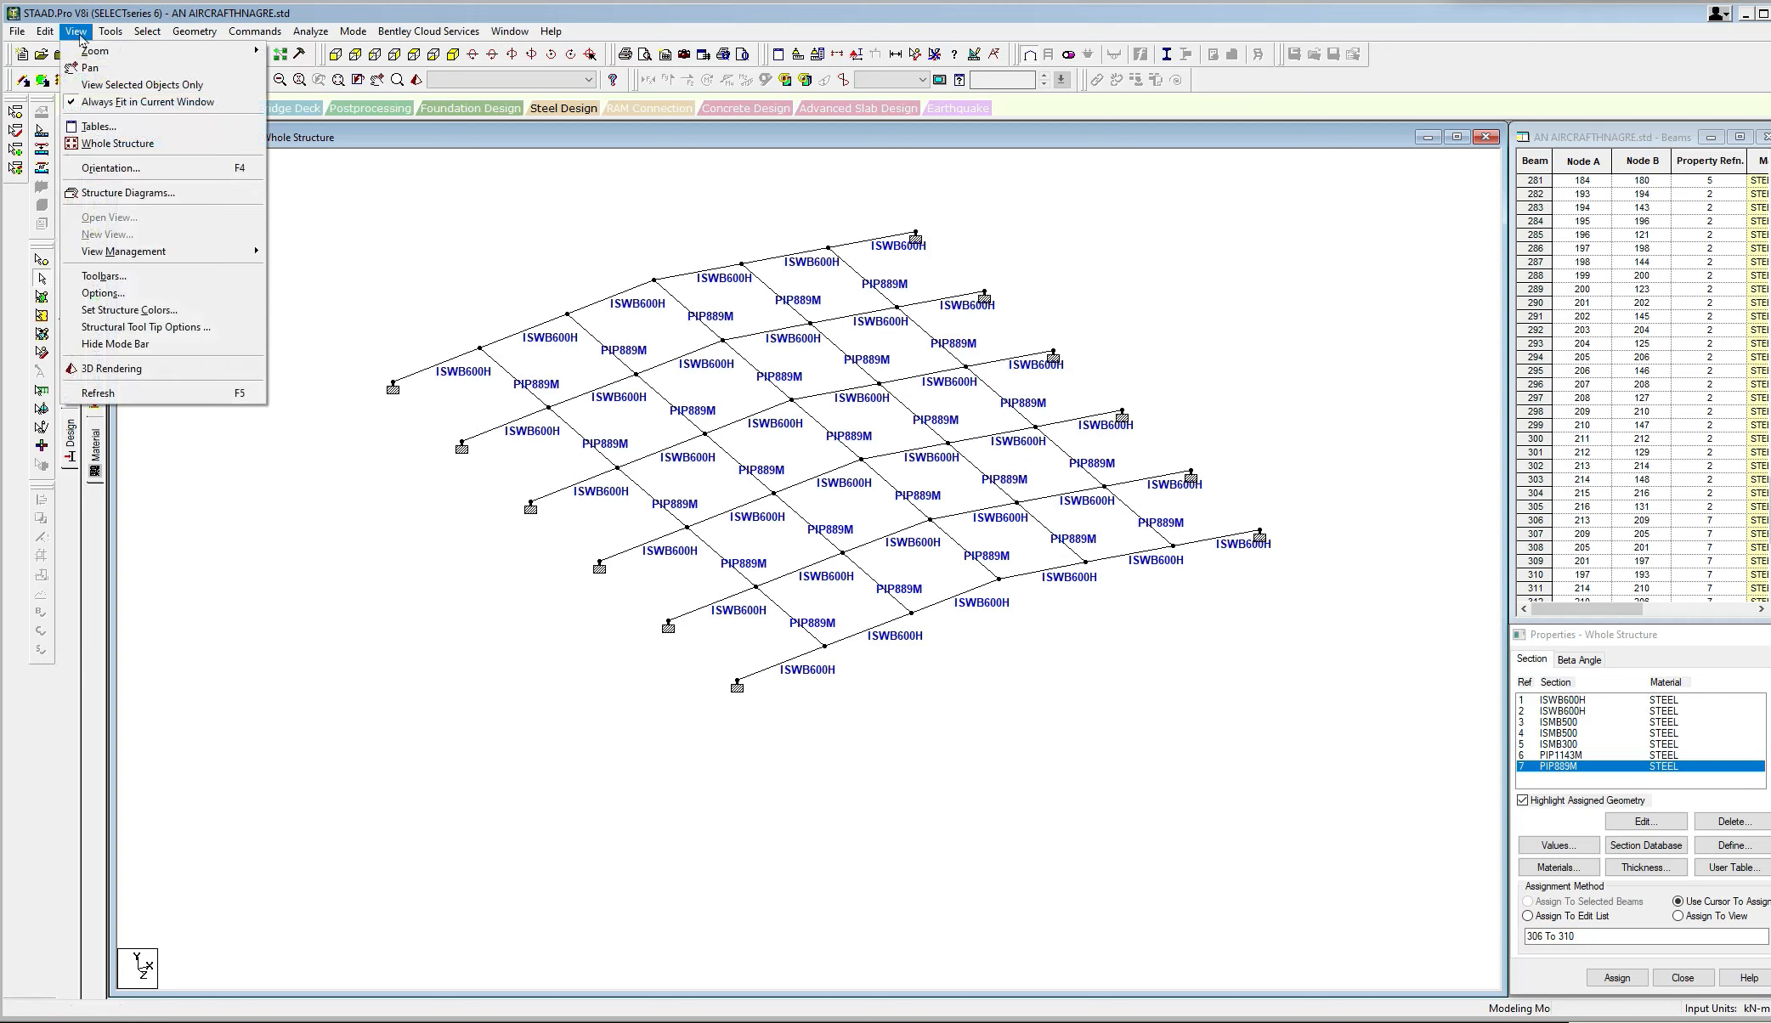
{"action": "left_click", "coordinate": [91, 144]}
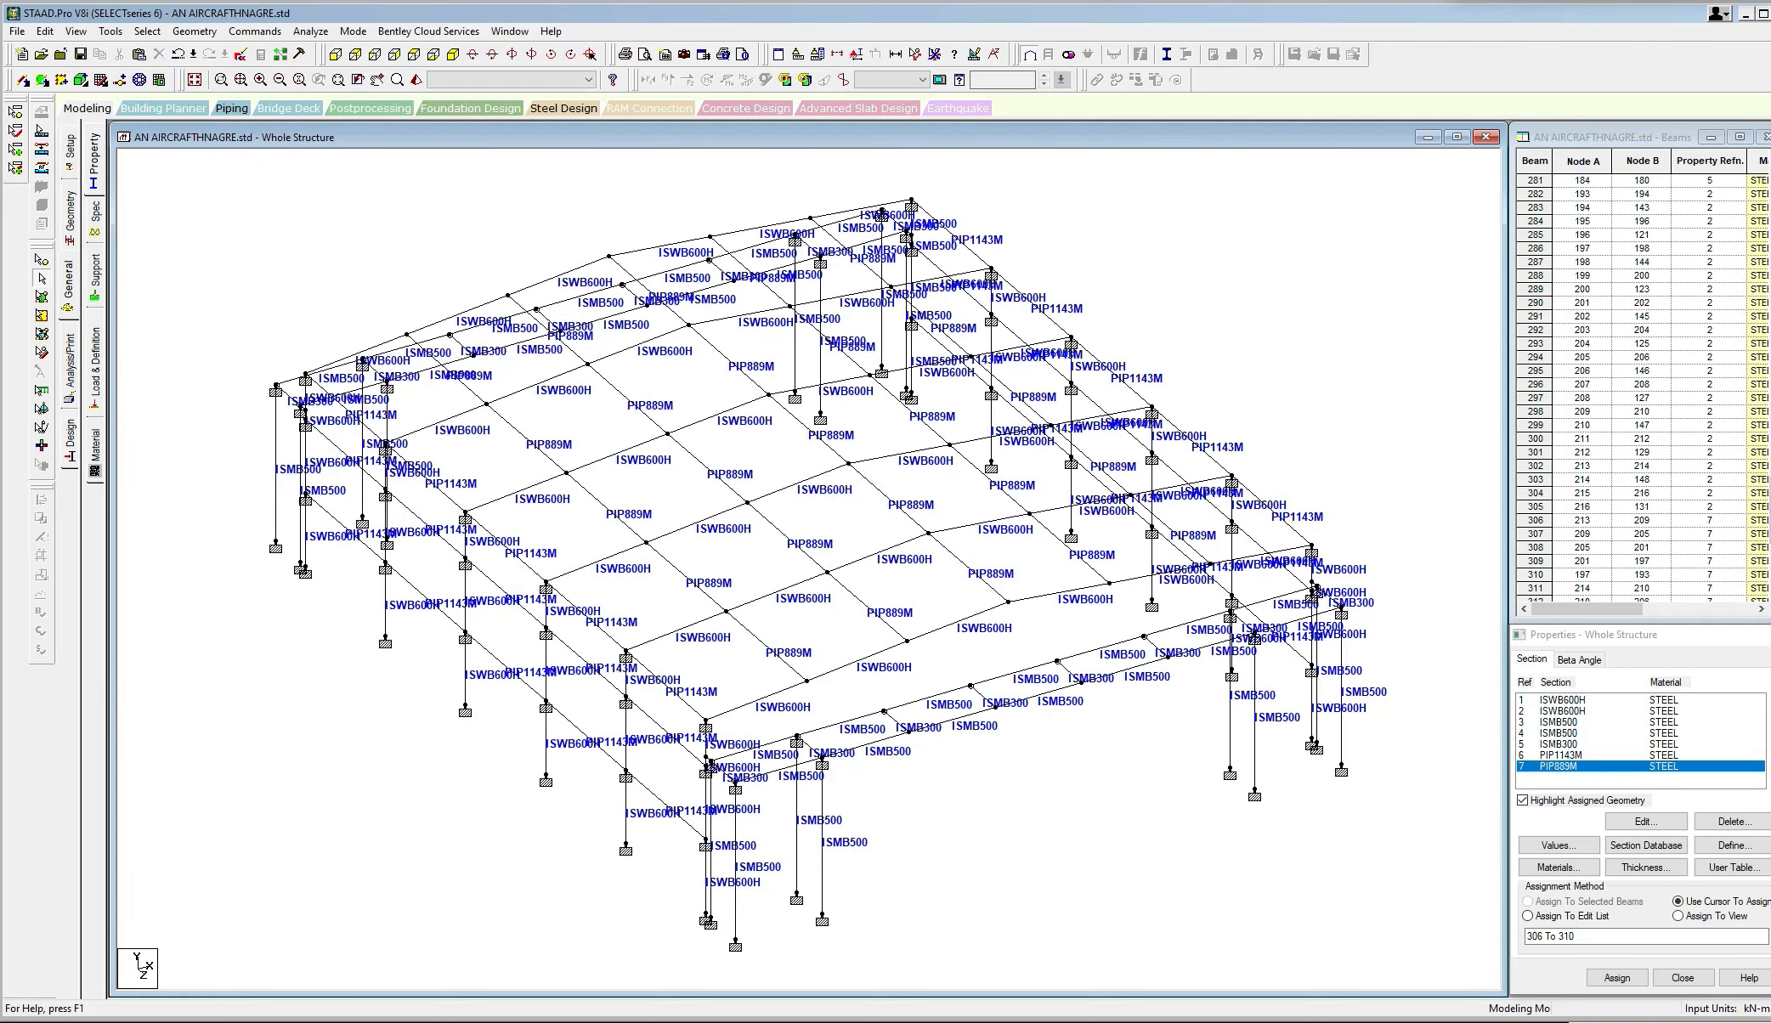
{"action": "middle_click_drag", "start_coordinate": [1187, 287], "coordinate": [1199, 243]}
{"action": "middle_click_drag", "start_coordinate": [922, 635], "coordinate": [924, 561]}
{"action": "scroll", "coordinate": [860, 609], "scroll_direction": "up", "scroll_amount": 2}
{"action": "scroll", "coordinate": [862, 603], "scroll_direction": "up", "scroll_amount": 2}
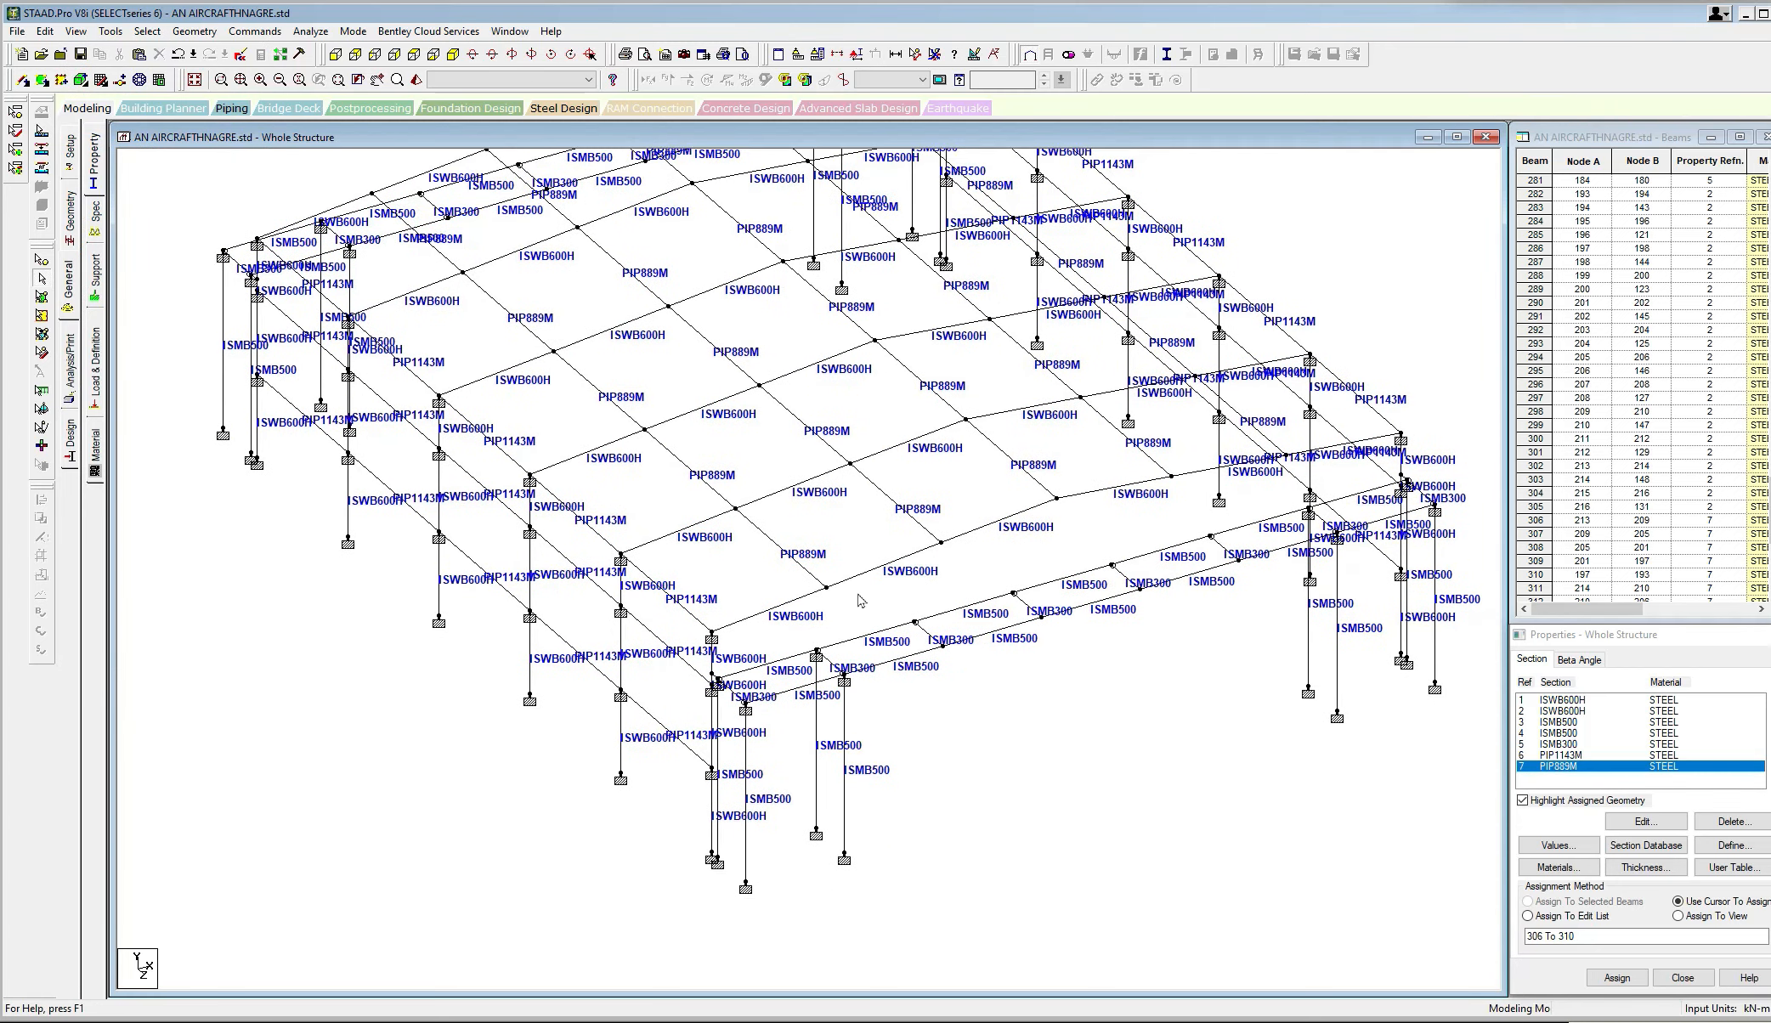
{"action": "scroll", "coordinate": [875, 602], "scroll_direction": "down", "scroll_amount": 1}
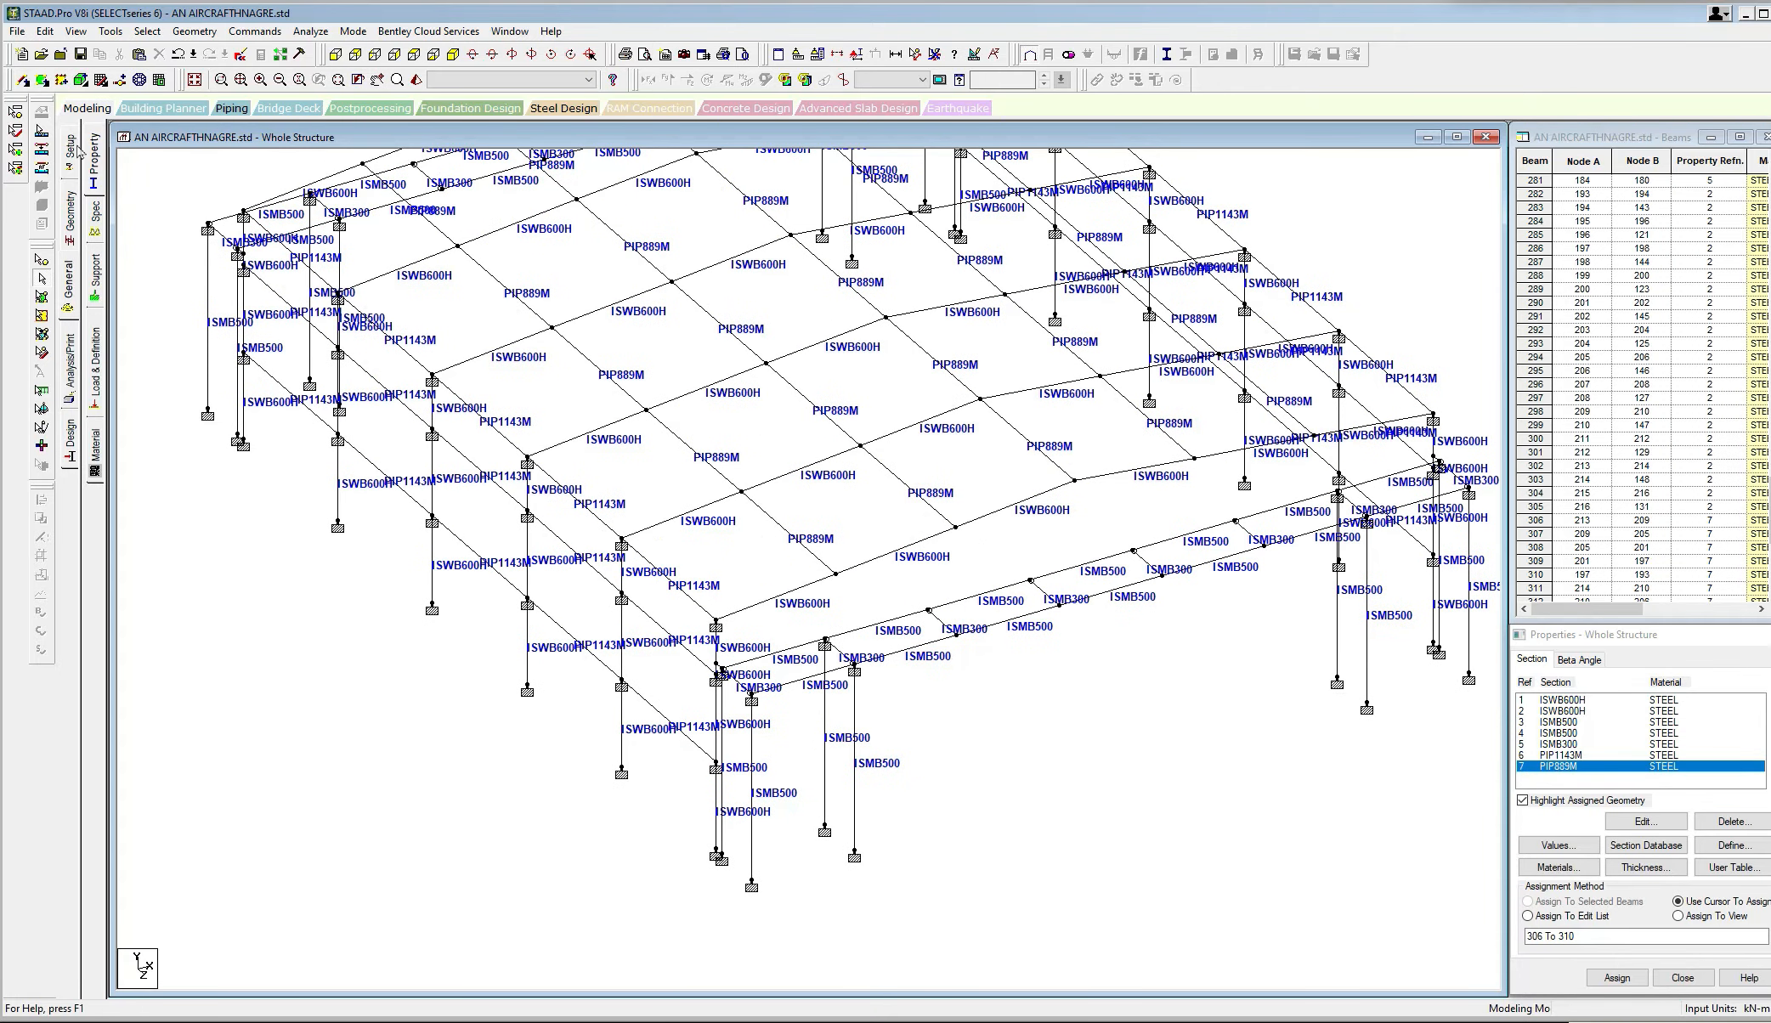
Try to add perpendicular beams from the front rafter's five pipe nodes to the ISMB500 beam below it.
{"action": "left_click", "coordinate": [195, 31]}
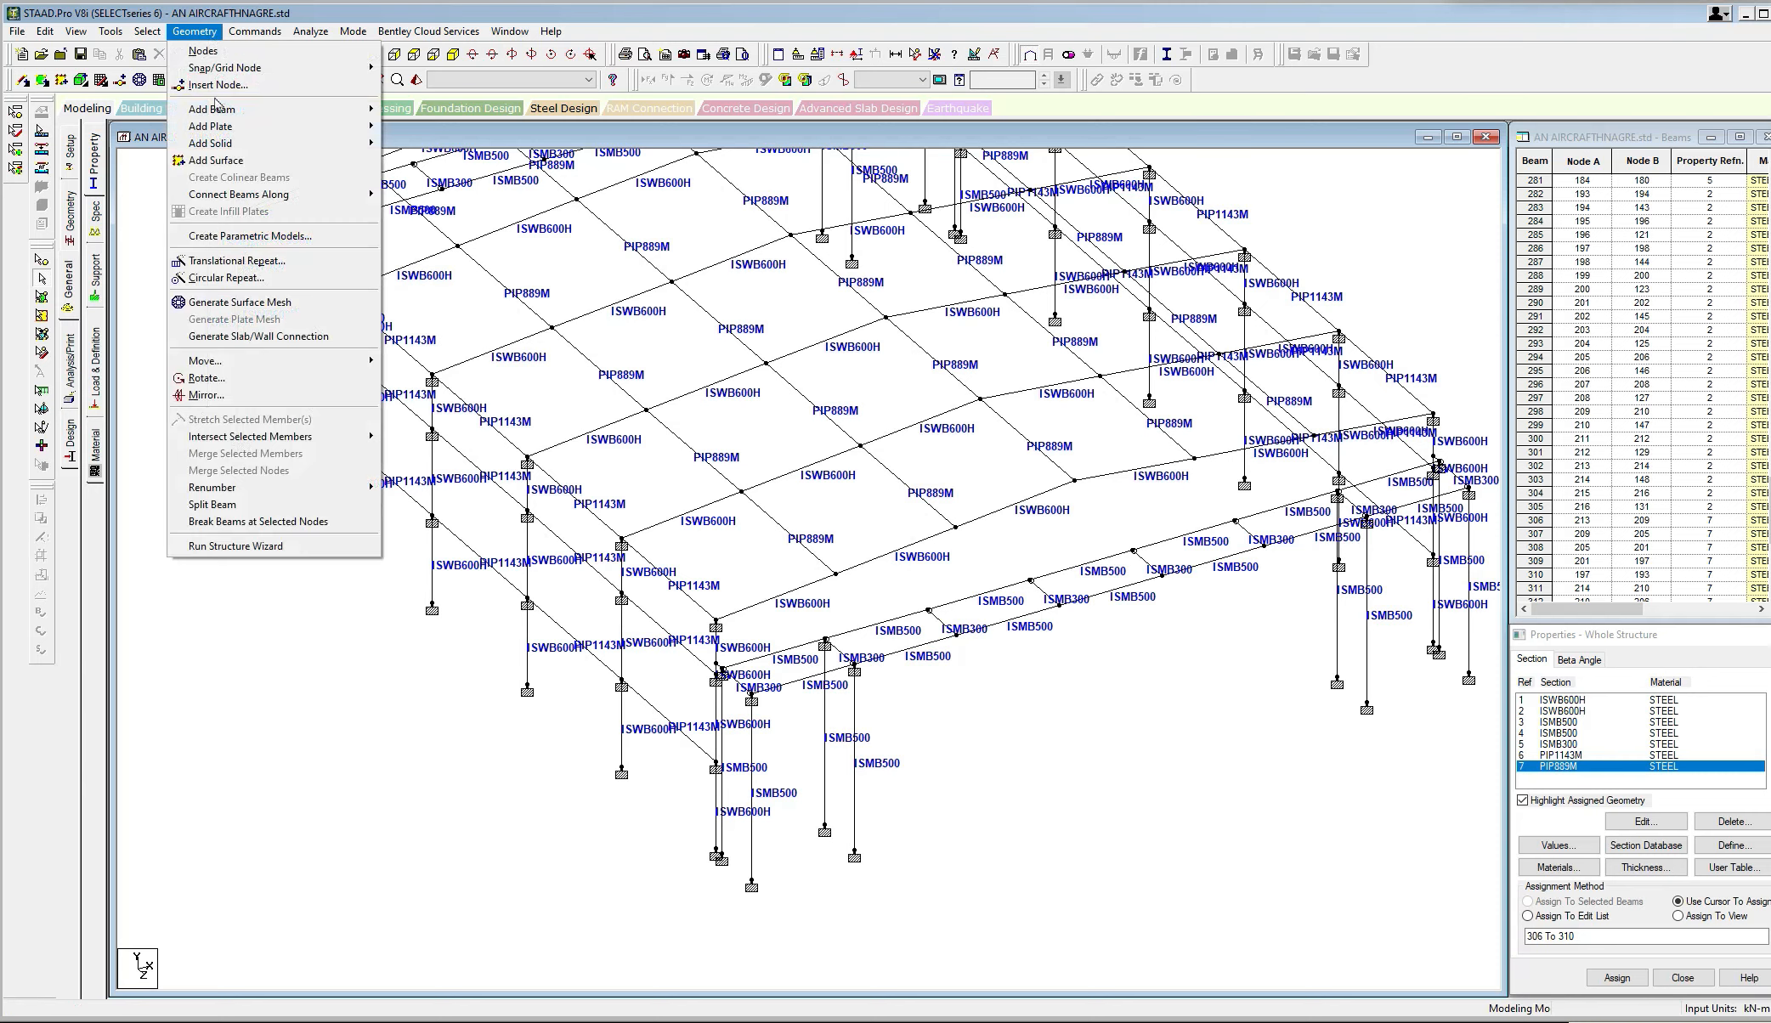
{"action": "mouse_move", "coordinate": [215, 108]}
{"action": "left_click", "coordinate": [493, 168]}
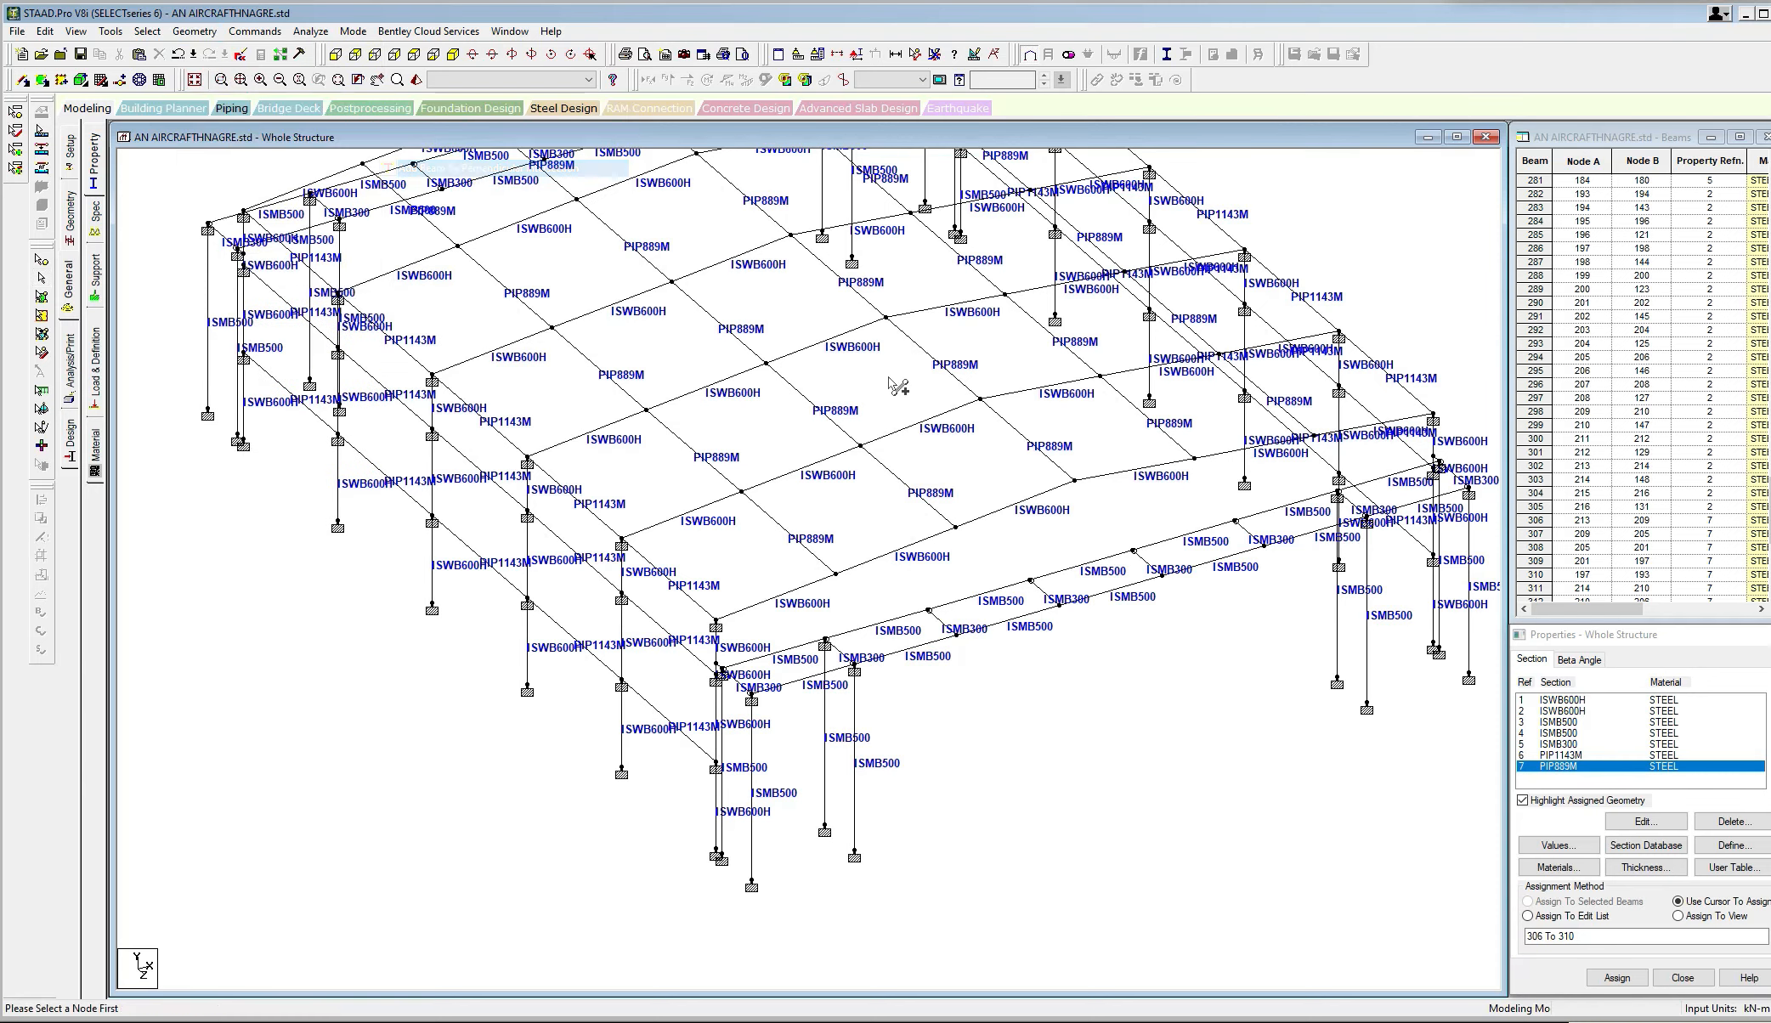
{"action": "left_click", "coordinate": [835, 574]}
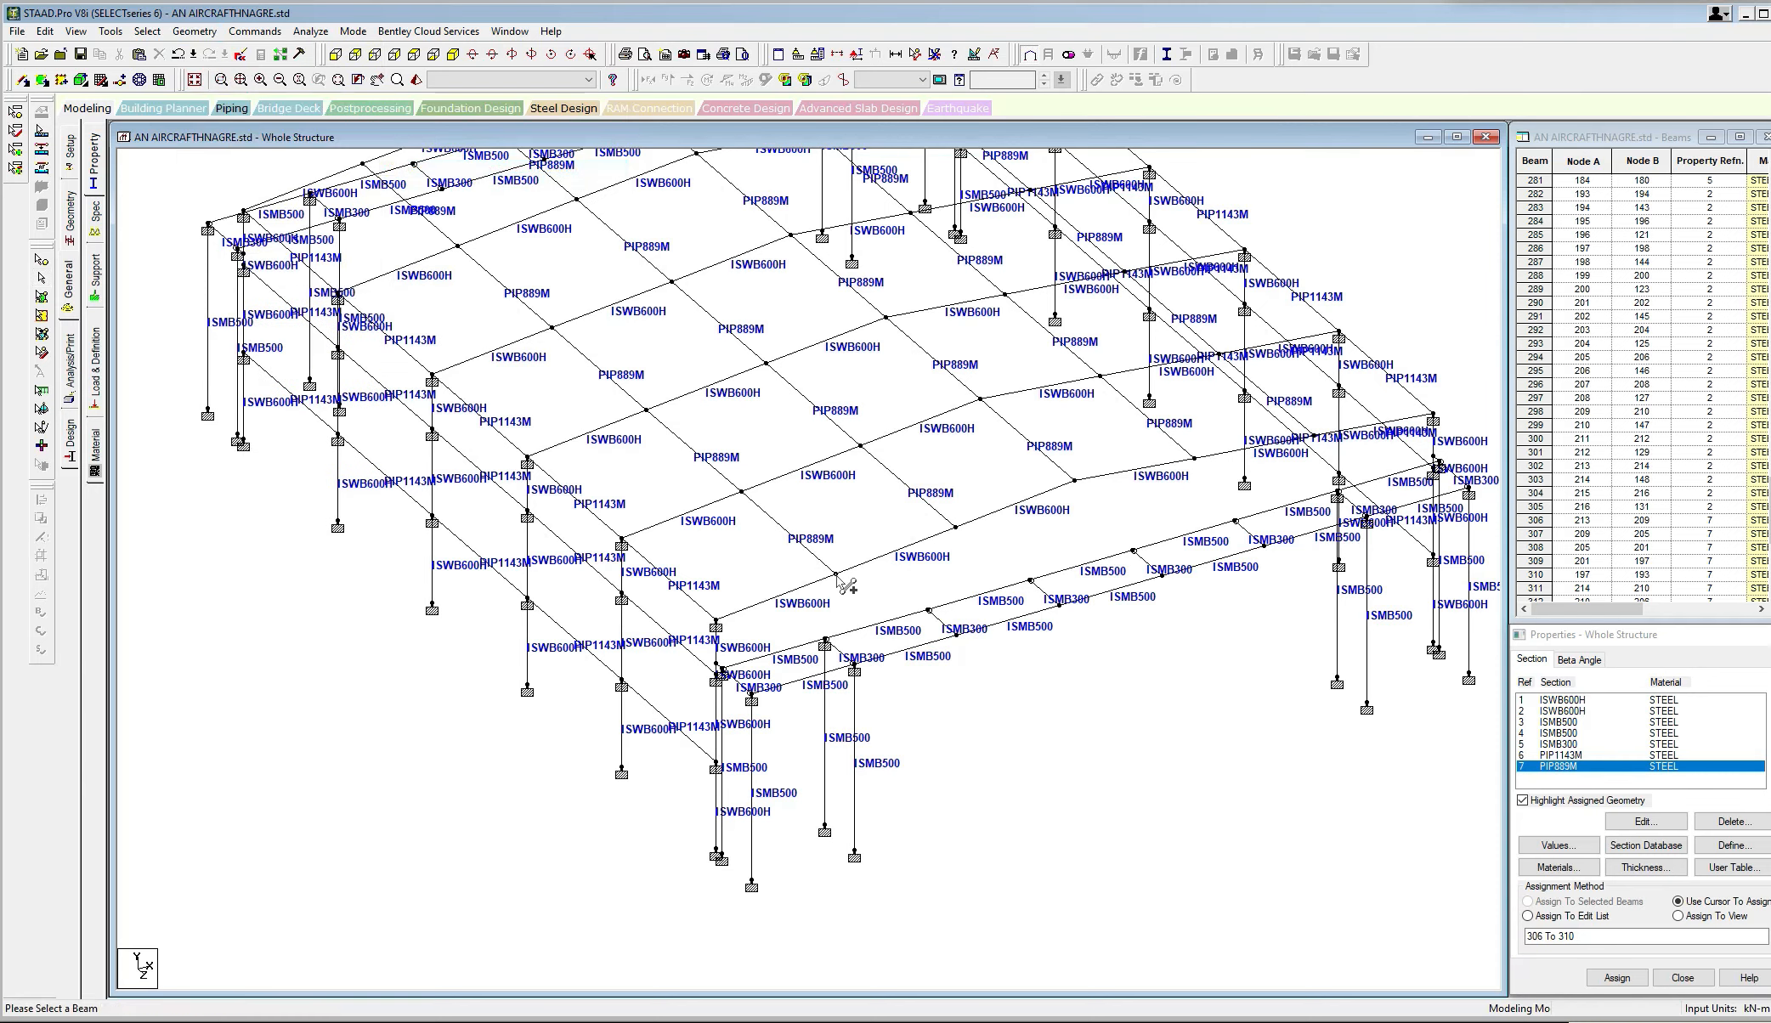
{"action": "left_click", "coordinate": [841, 634]}
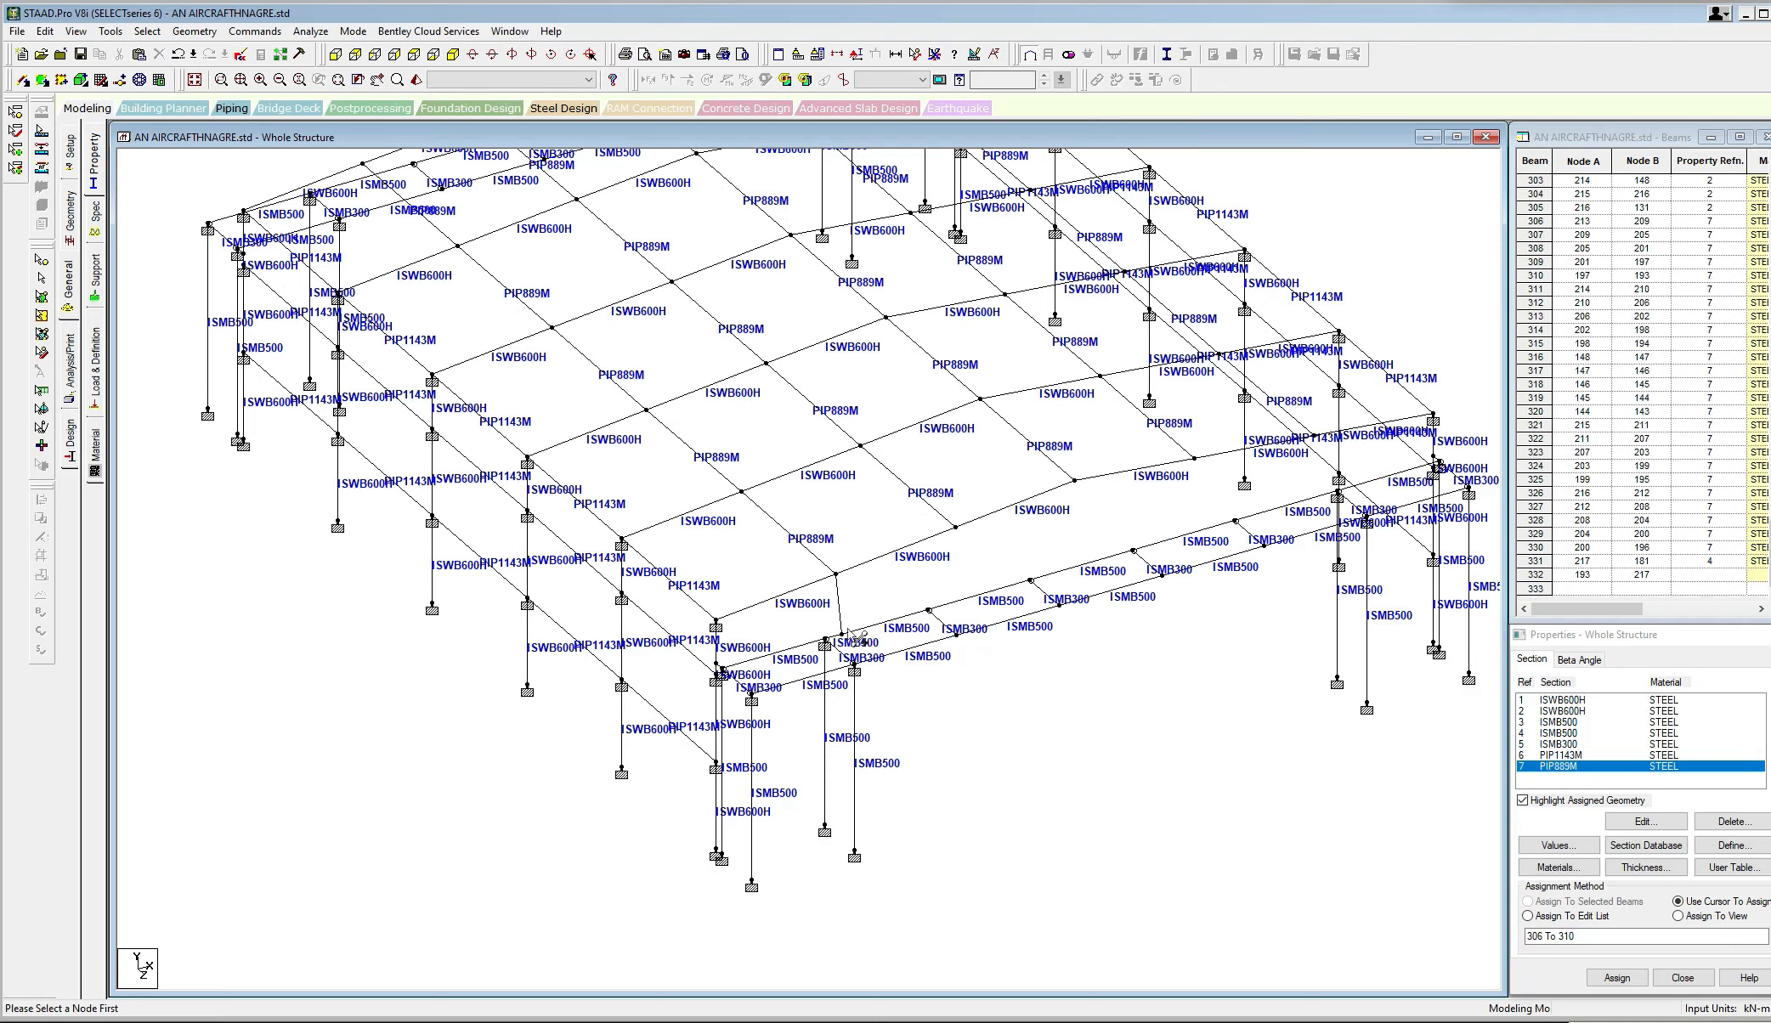
{"action": "left_click", "coordinate": [956, 527]}
{"action": "left_click", "coordinate": [965, 601]}
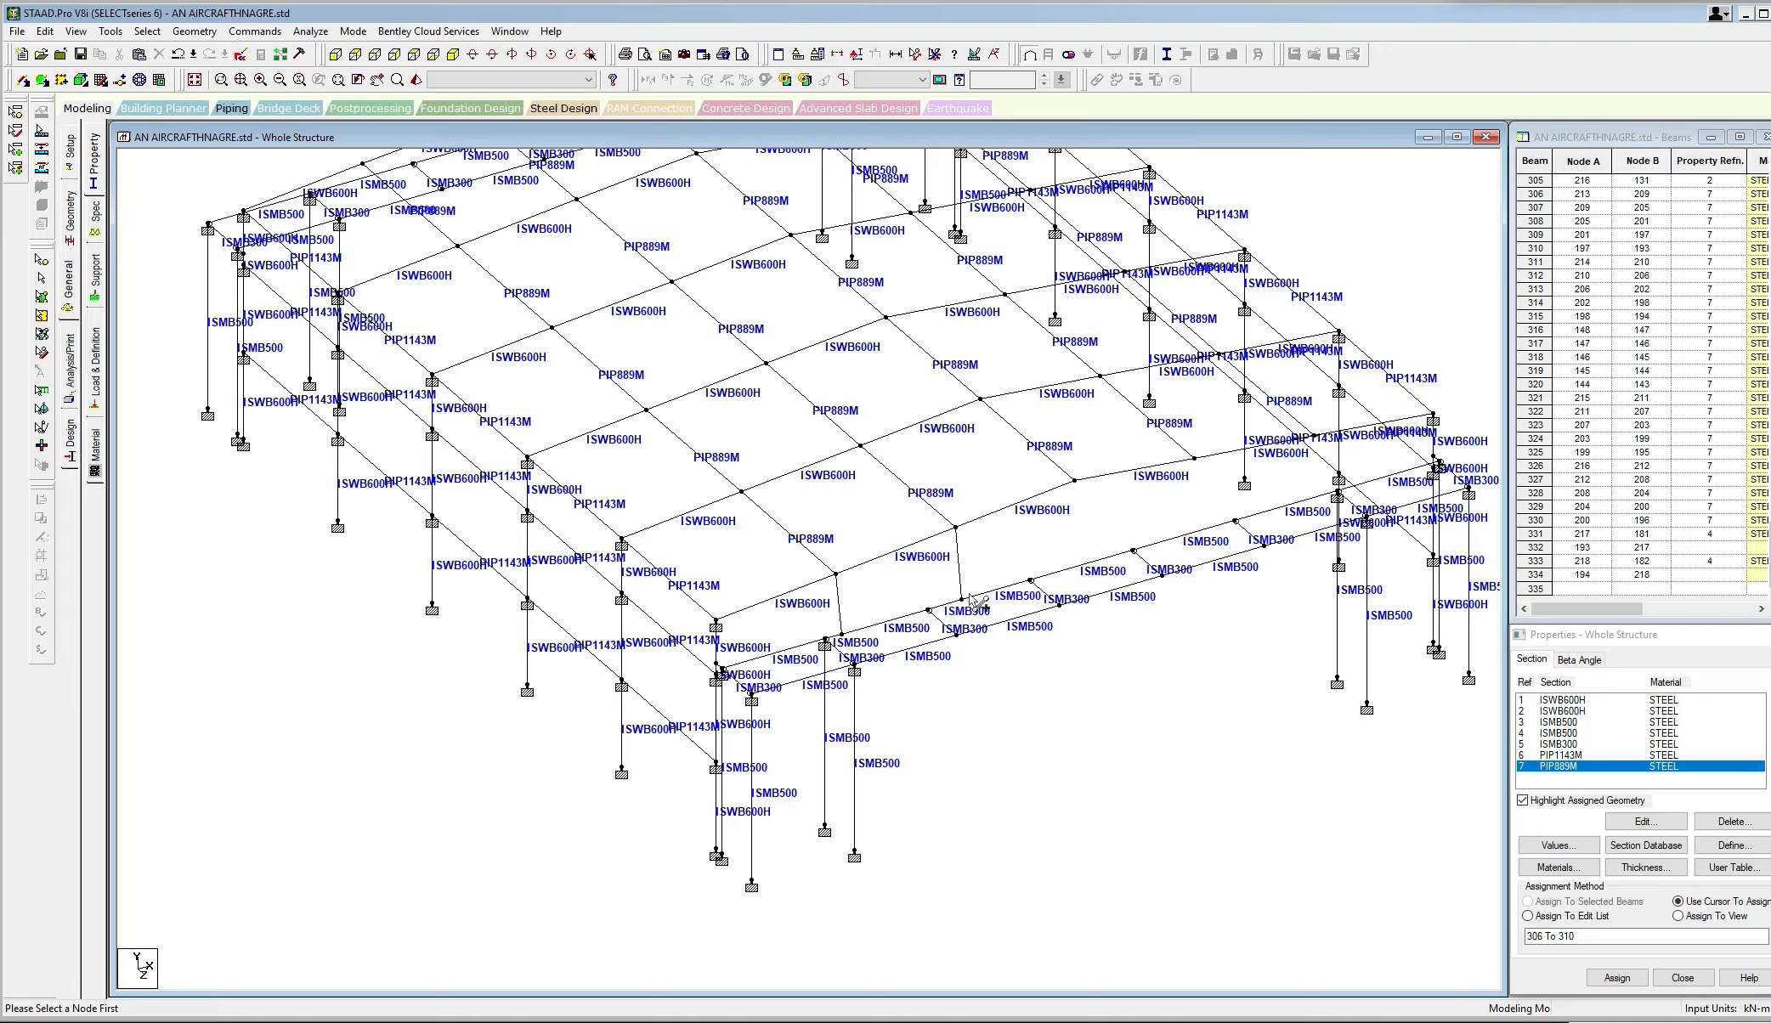
{"action": "middle_click_drag", "start_coordinate": [1029, 559], "coordinate": [949, 572]}
{"action": "left_click", "coordinate": [996, 496]}
{"action": "left_click", "coordinate": [1004, 579]}
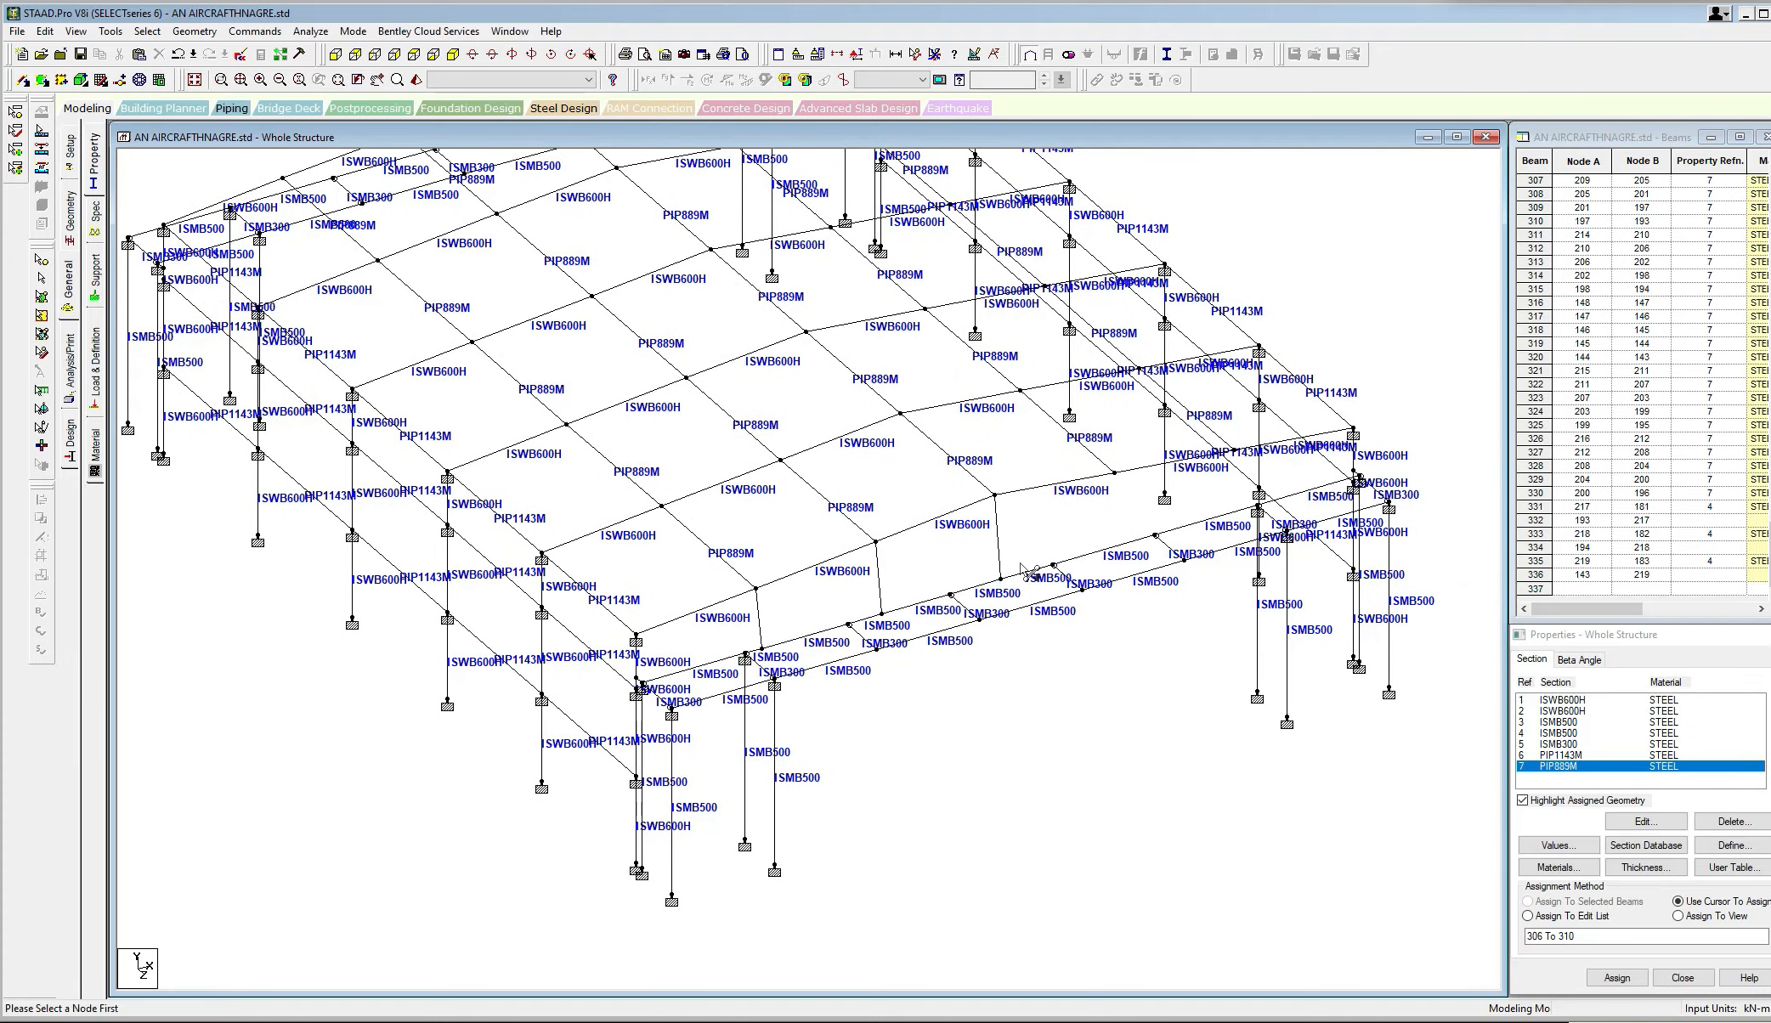
{"action": "middle_click_drag", "start_coordinate": [1078, 522], "coordinate": [1001, 545]}
{"action": "left_click", "coordinate": [1035, 491]}
{"action": "left_click", "coordinate": [1046, 563]}
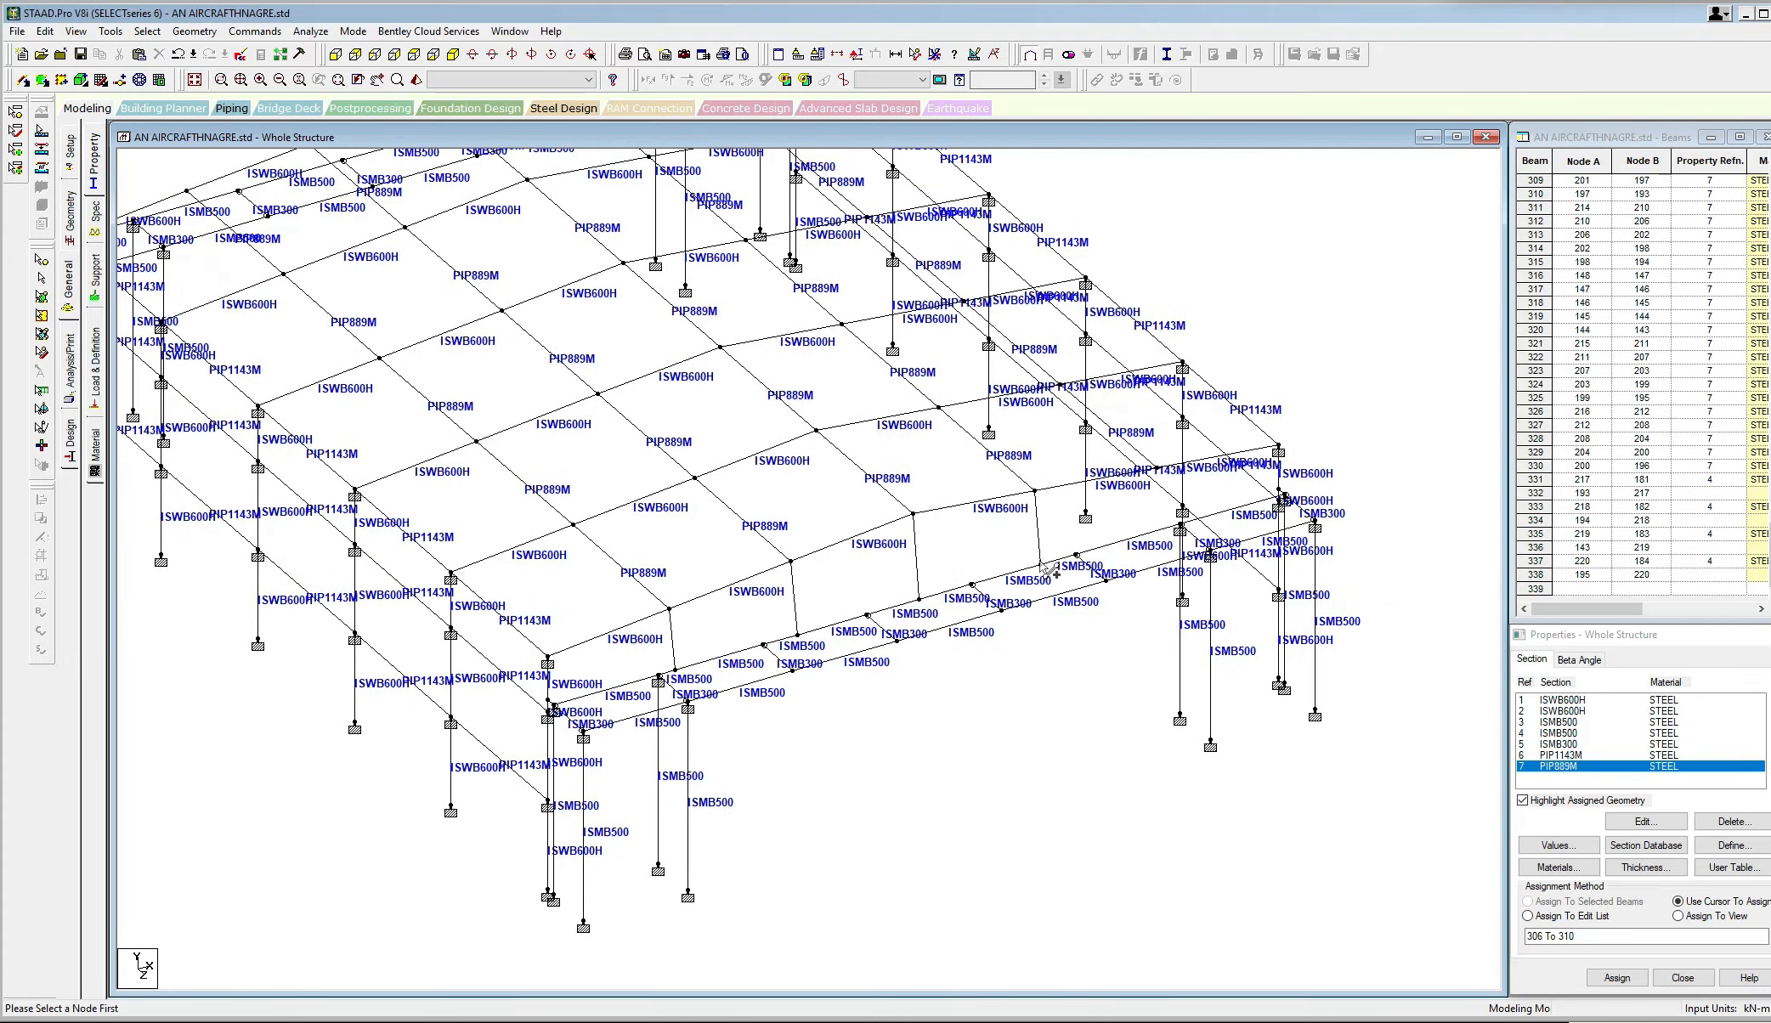
{"action": "scroll", "coordinate": [1120, 531], "scroll_direction": "up", "scroll_amount": 2}
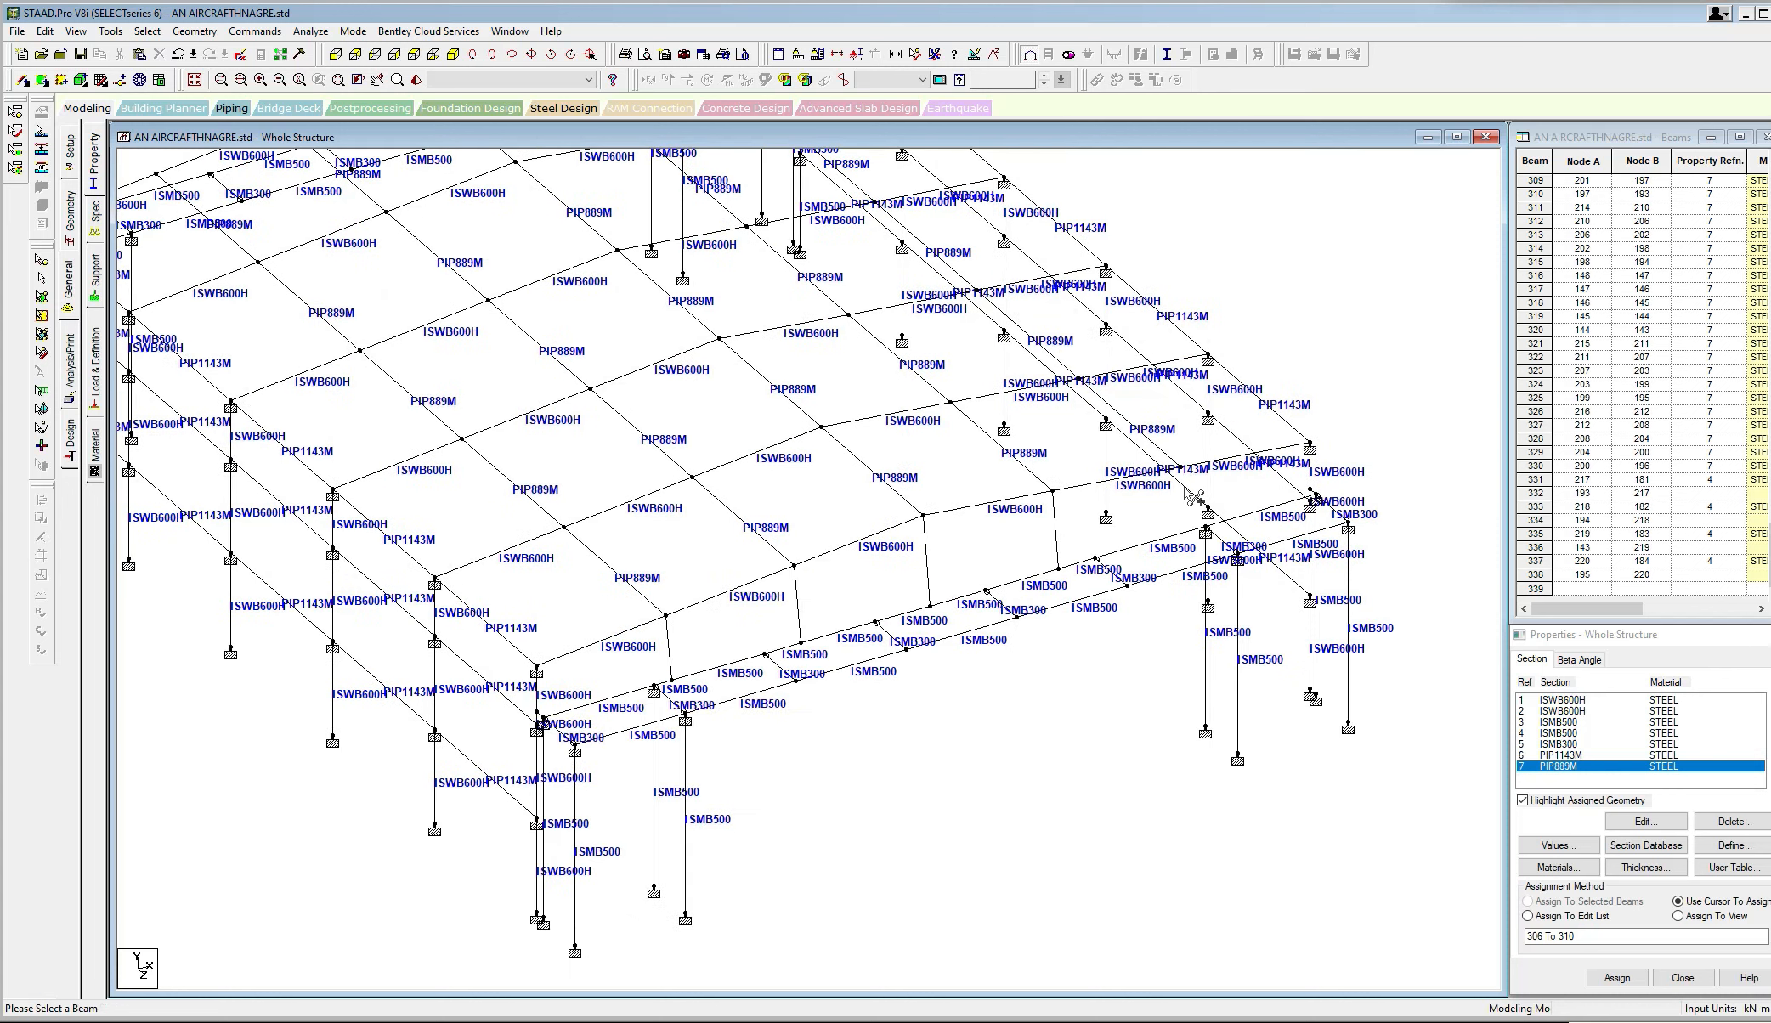
{"action": "left_click", "coordinate": [1195, 548]}
{"action": "scroll", "coordinate": [1196, 531], "scroll_direction": "up", "scroll_amount": 1}
{"action": "scroll", "coordinate": [1197, 531], "scroll_direction": "down", "scroll_amount": 1}
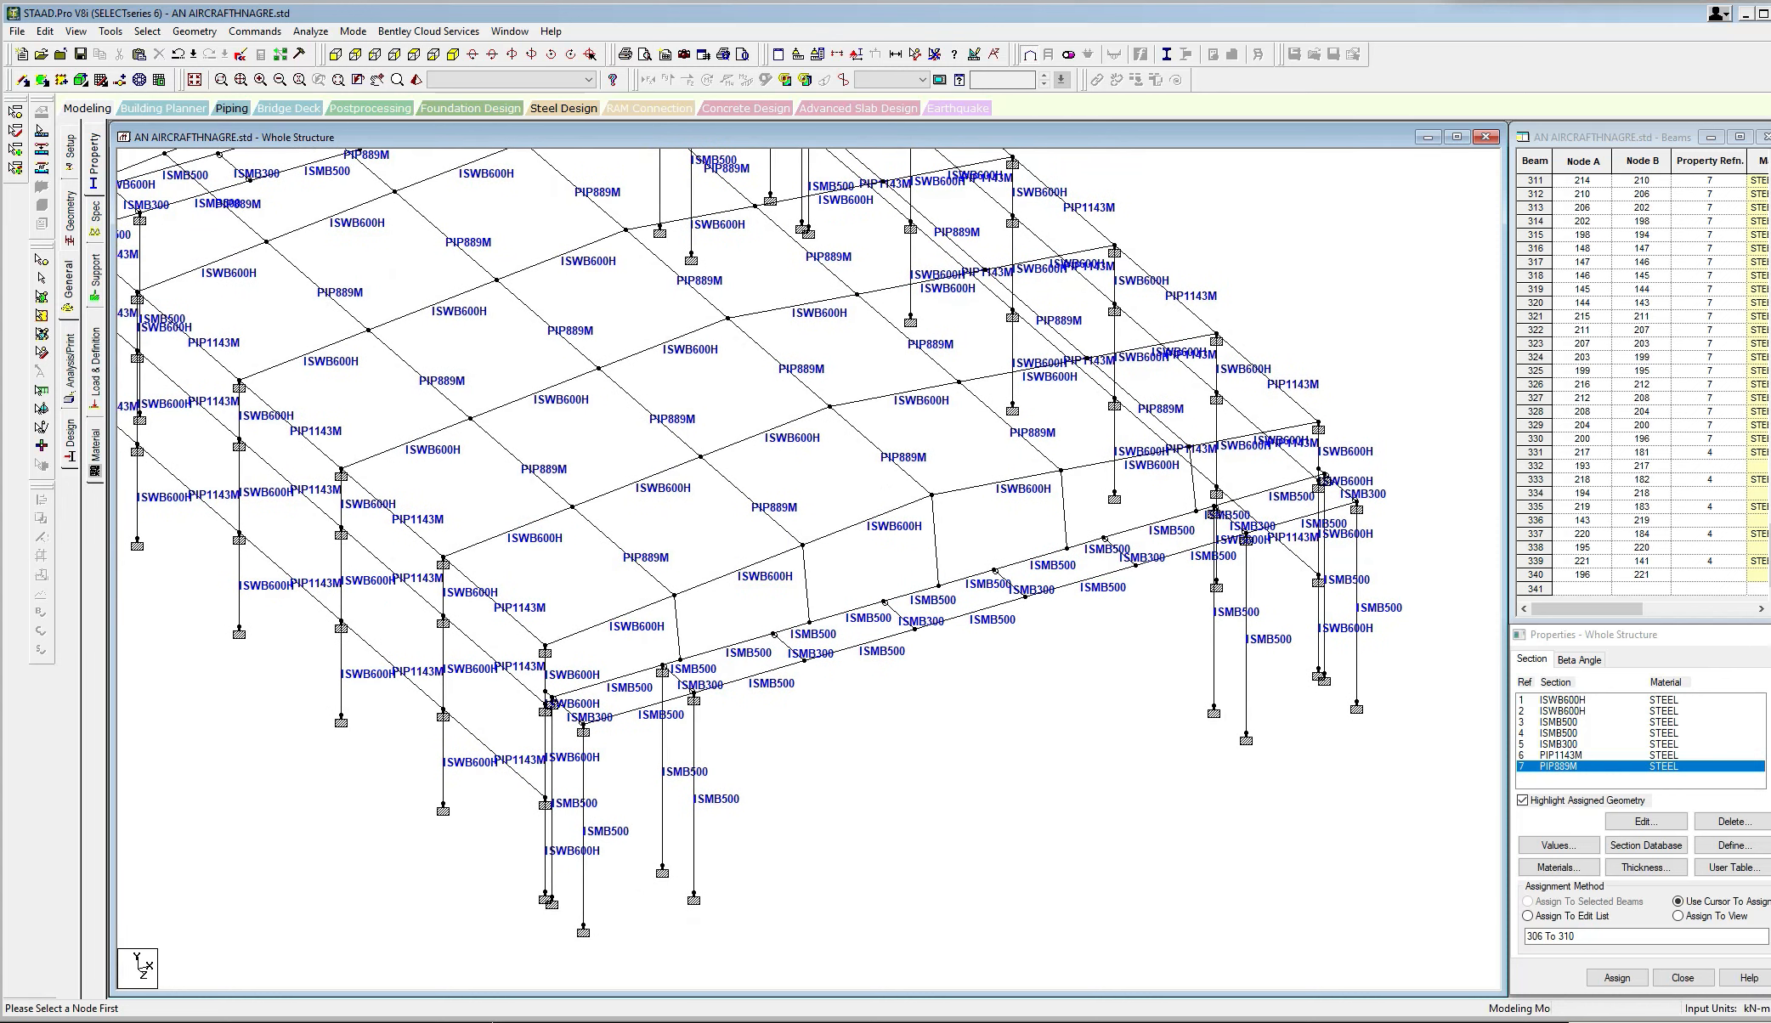
Switch to the Tekla Structures model to examine the end frame's posts between rafter and cross beams, and return to STAAD.Pro.
{"action": "mouse_move", "coordinate": [128, 1021]}
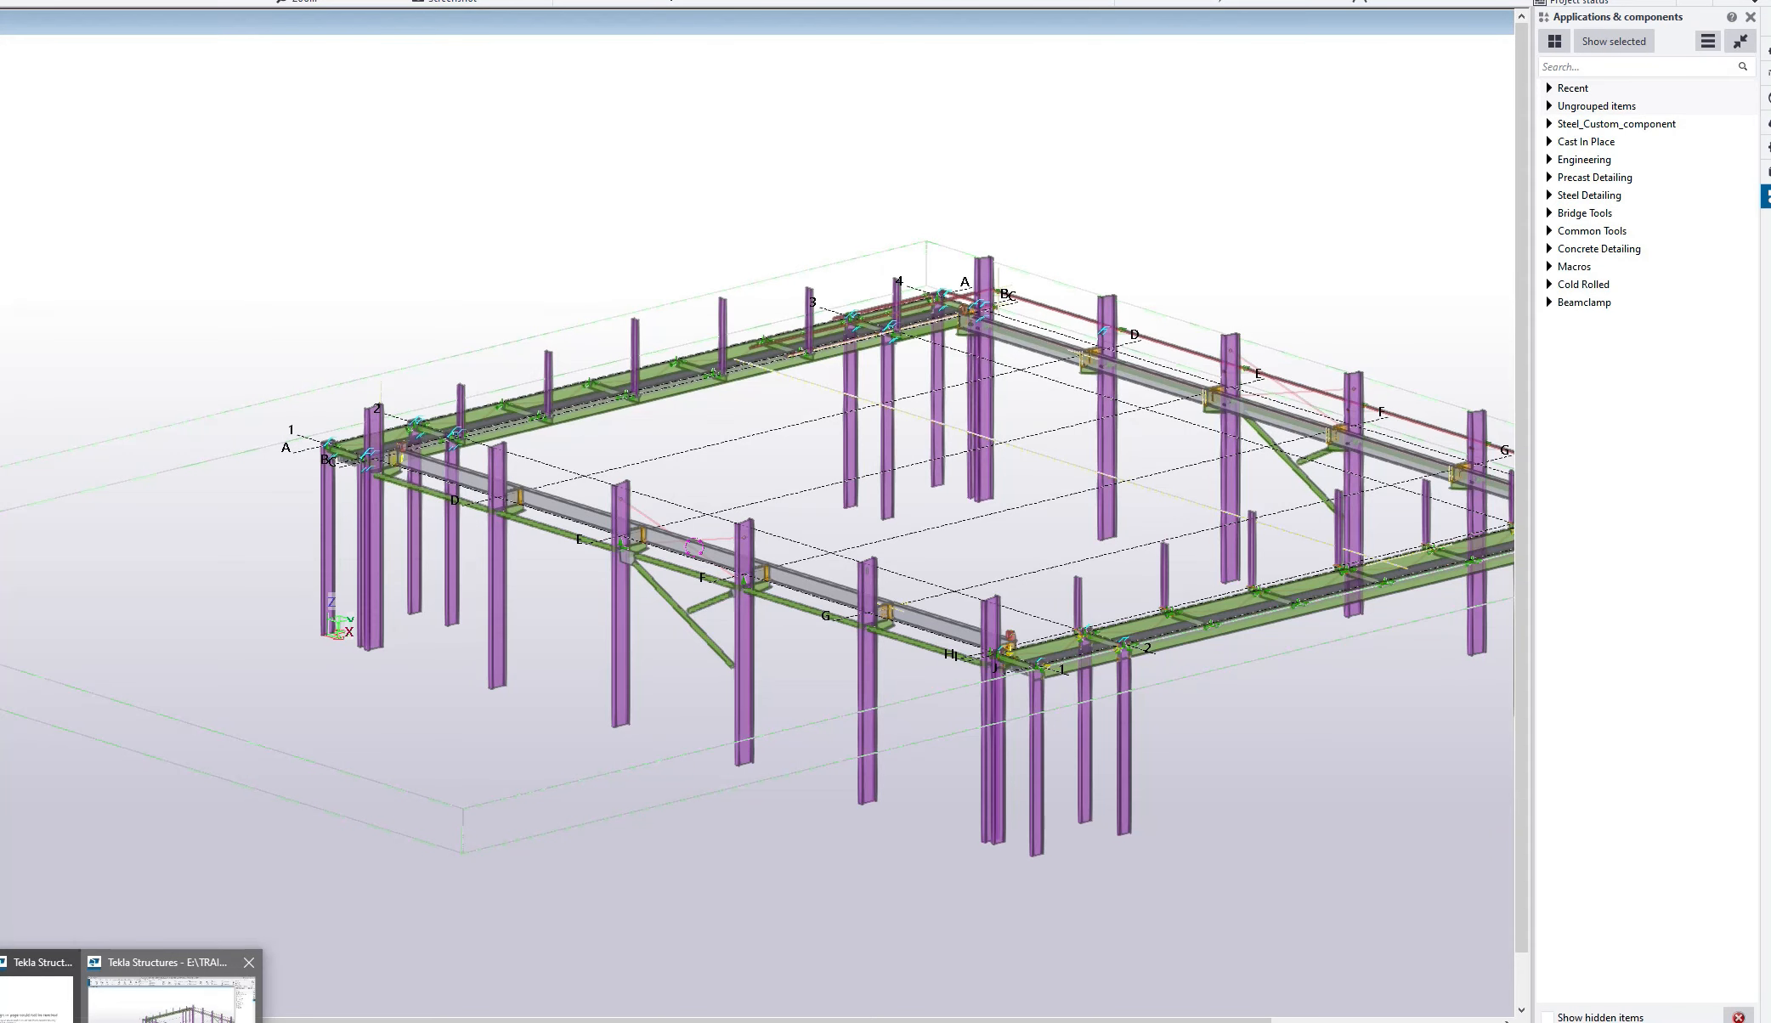
{"action": "left_click", "coordinate": [165, 995]}
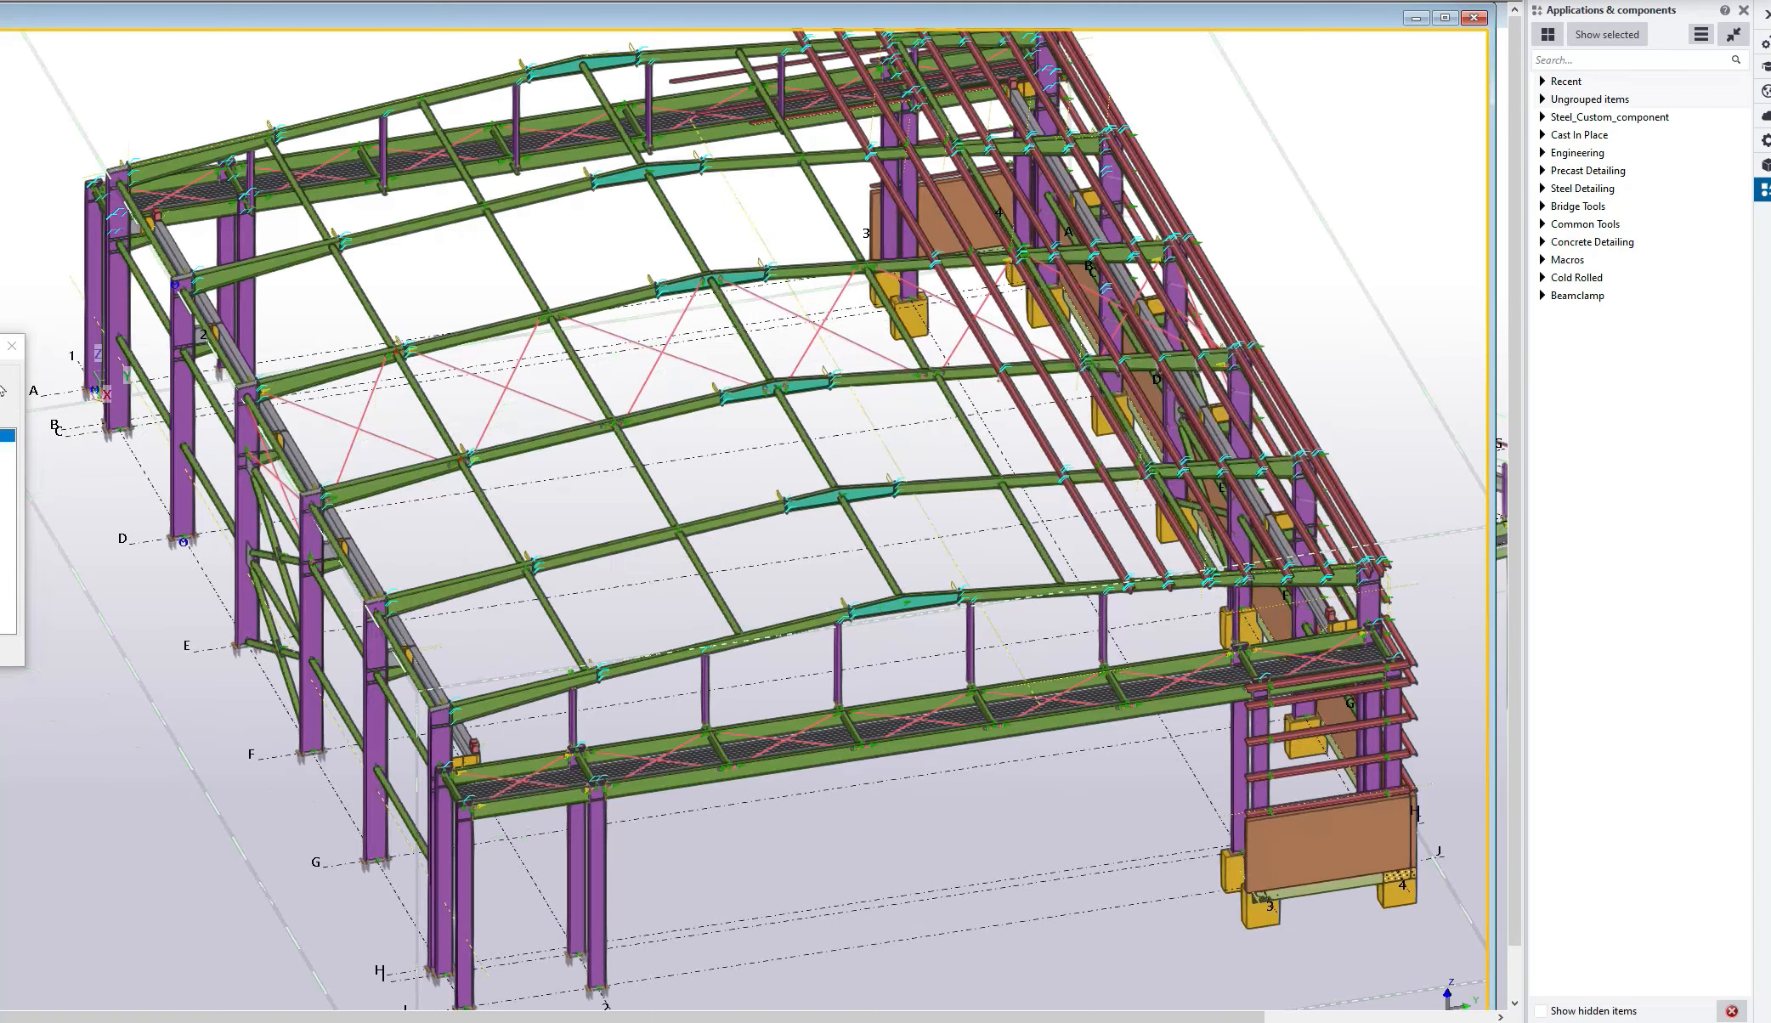
{"action": "scroll", "coordinate": [686, 736], "scroll_direction": "up", "scroll_amount": 6}
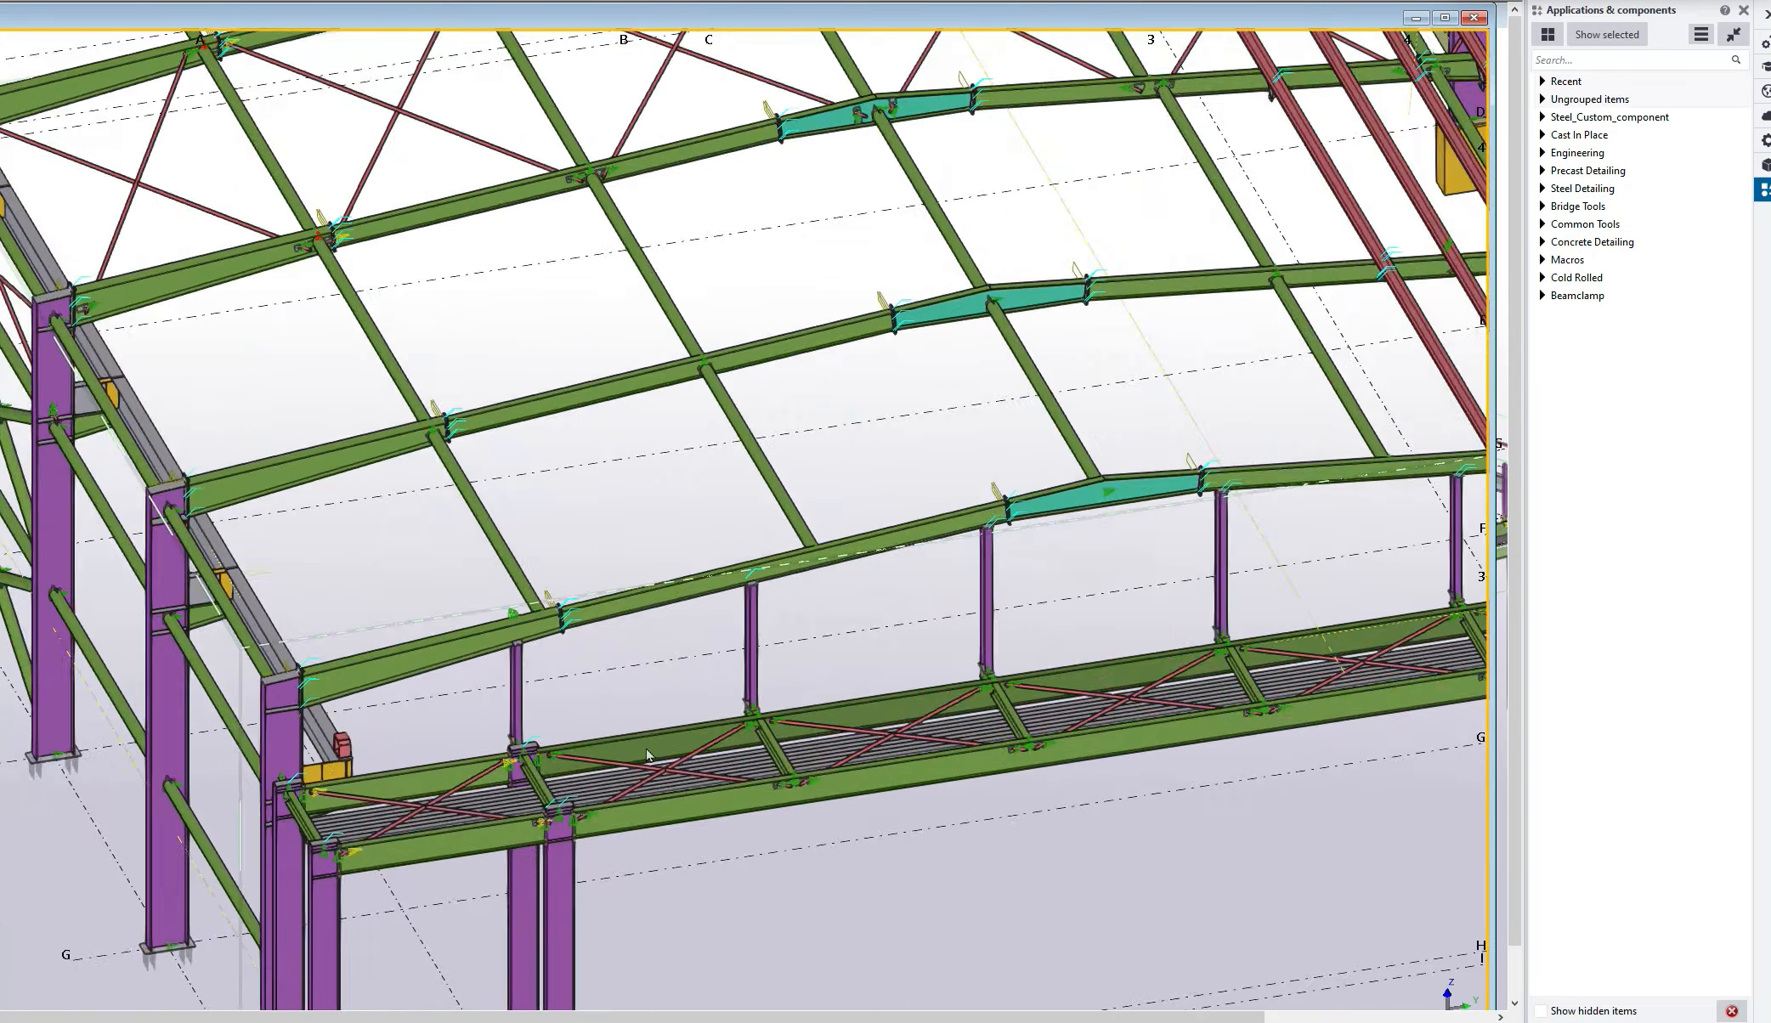
{"action": "scroll", "coordinate": [558, 713], "scroll_direction": "up", "scroll_amount": 1}
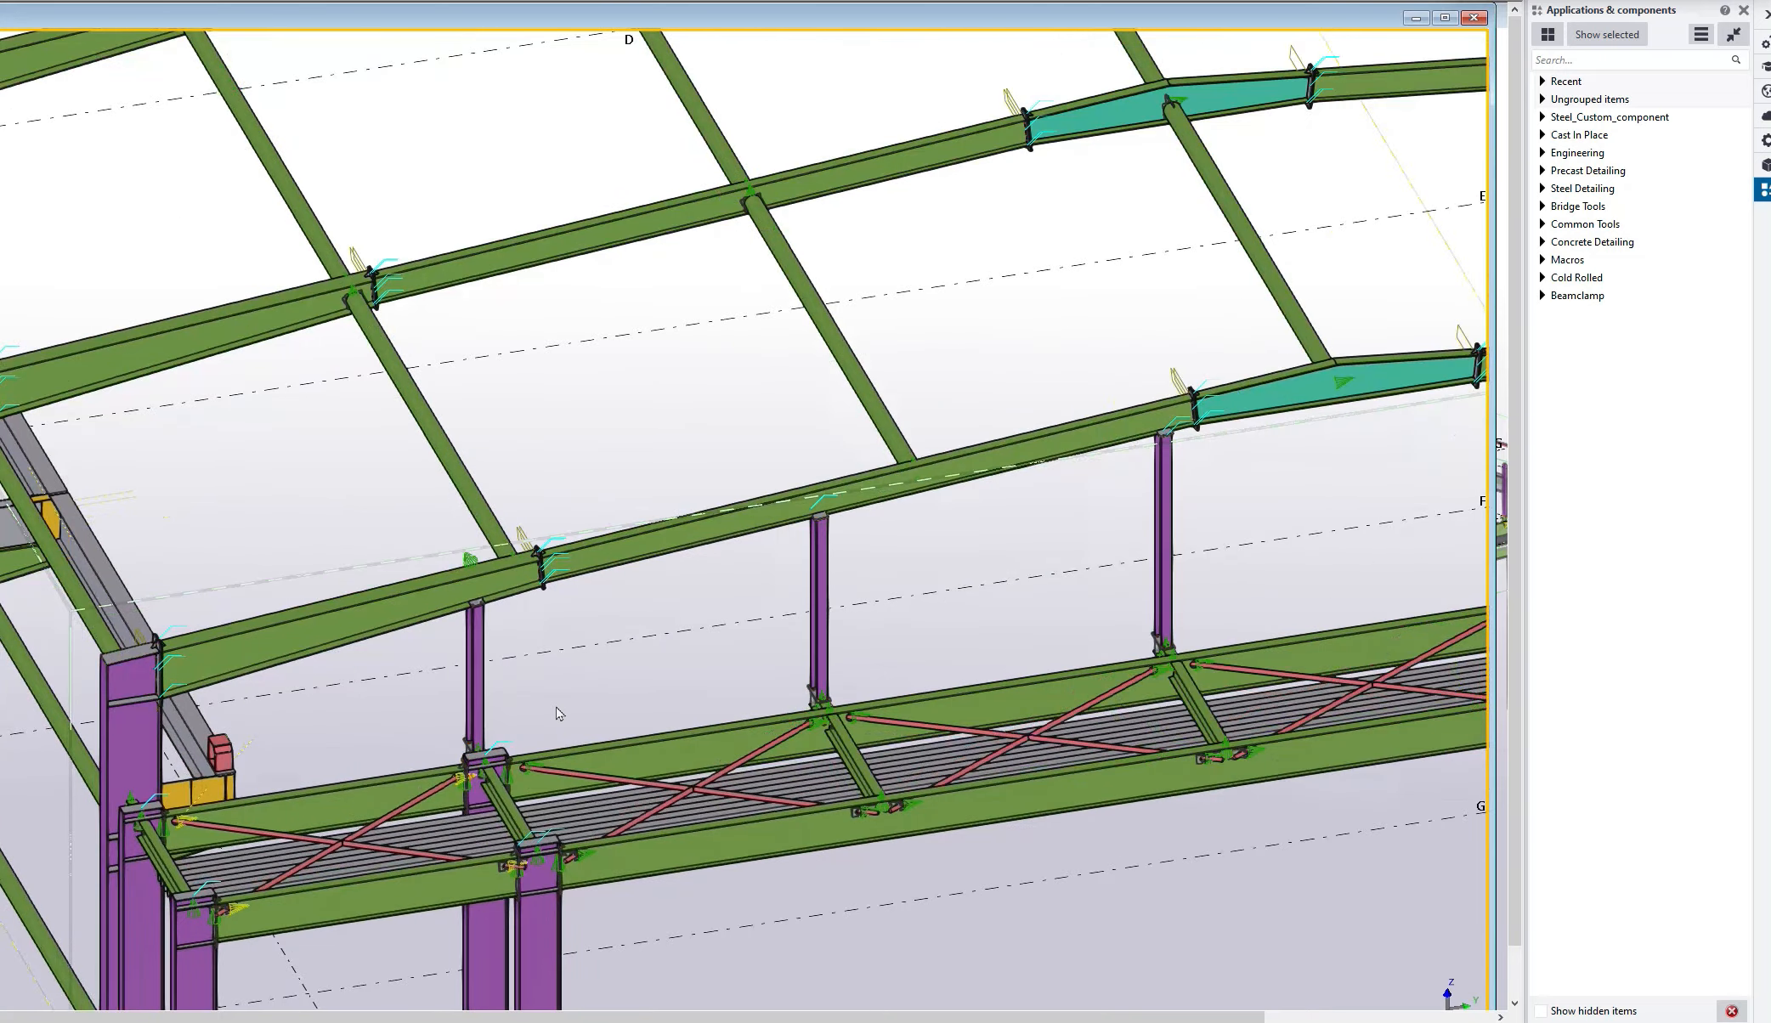
{"action": "middle_click_drag", "start_coordinate": [556, 718], "coordinate": [800, 769], "text": "ctrl"}
{"action": "scroll", "coordinate": [800, 769], "scroll_direction": "up", "scroll_amount": 4}
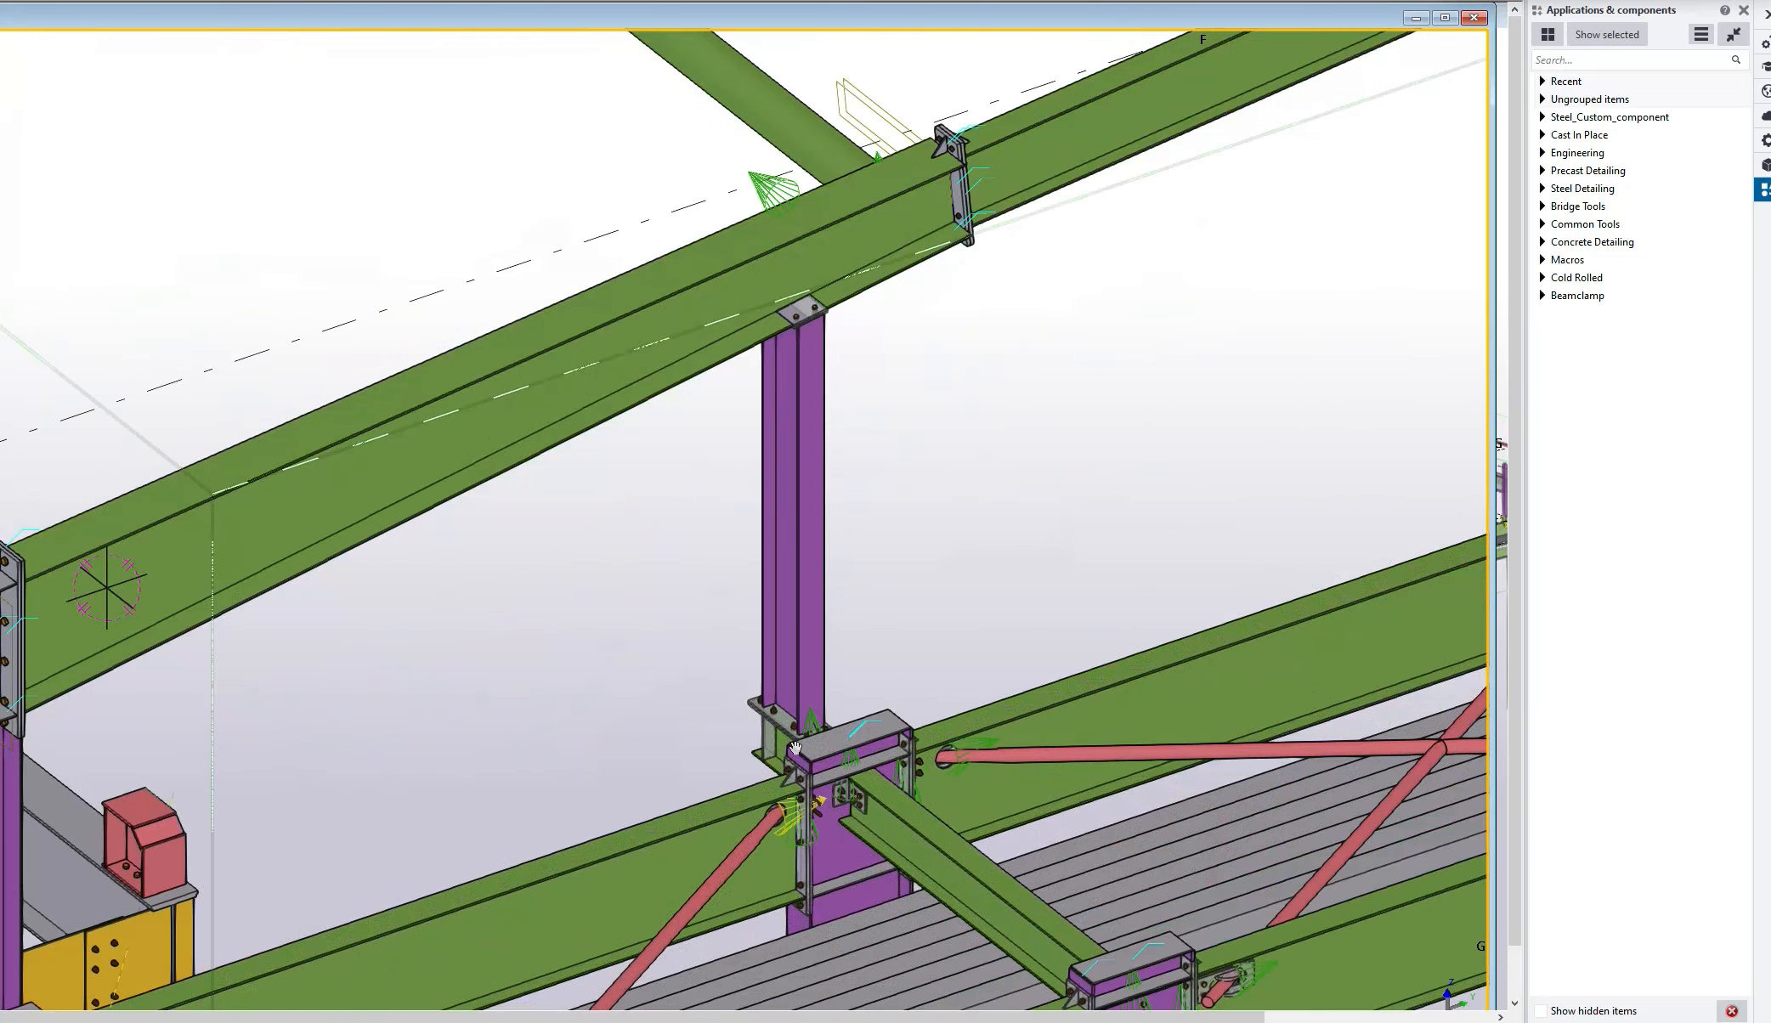
{"action": "scroll", "coordinate": [791, 738], "scroll_direction": "down", "scroll_amount": 4}
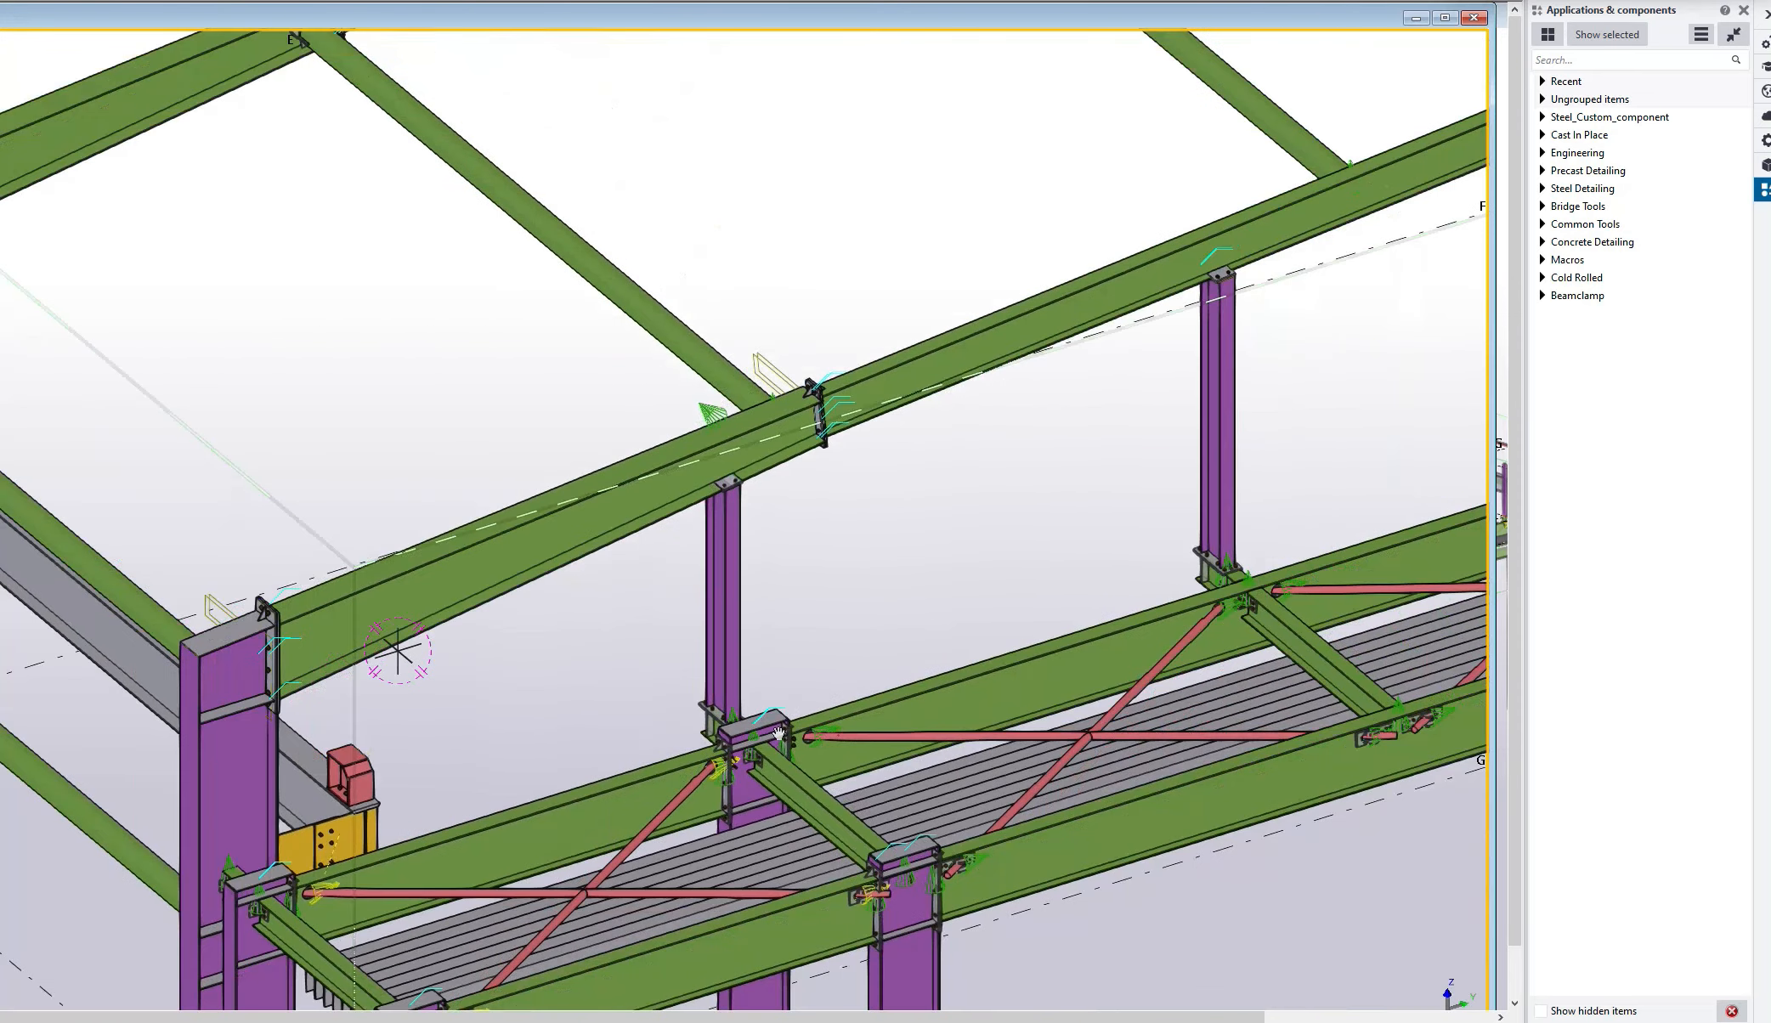
{"action": "scroll", "coordinate": [1066, 589], "scroll_direction": "down", "scroll_amount": 5}
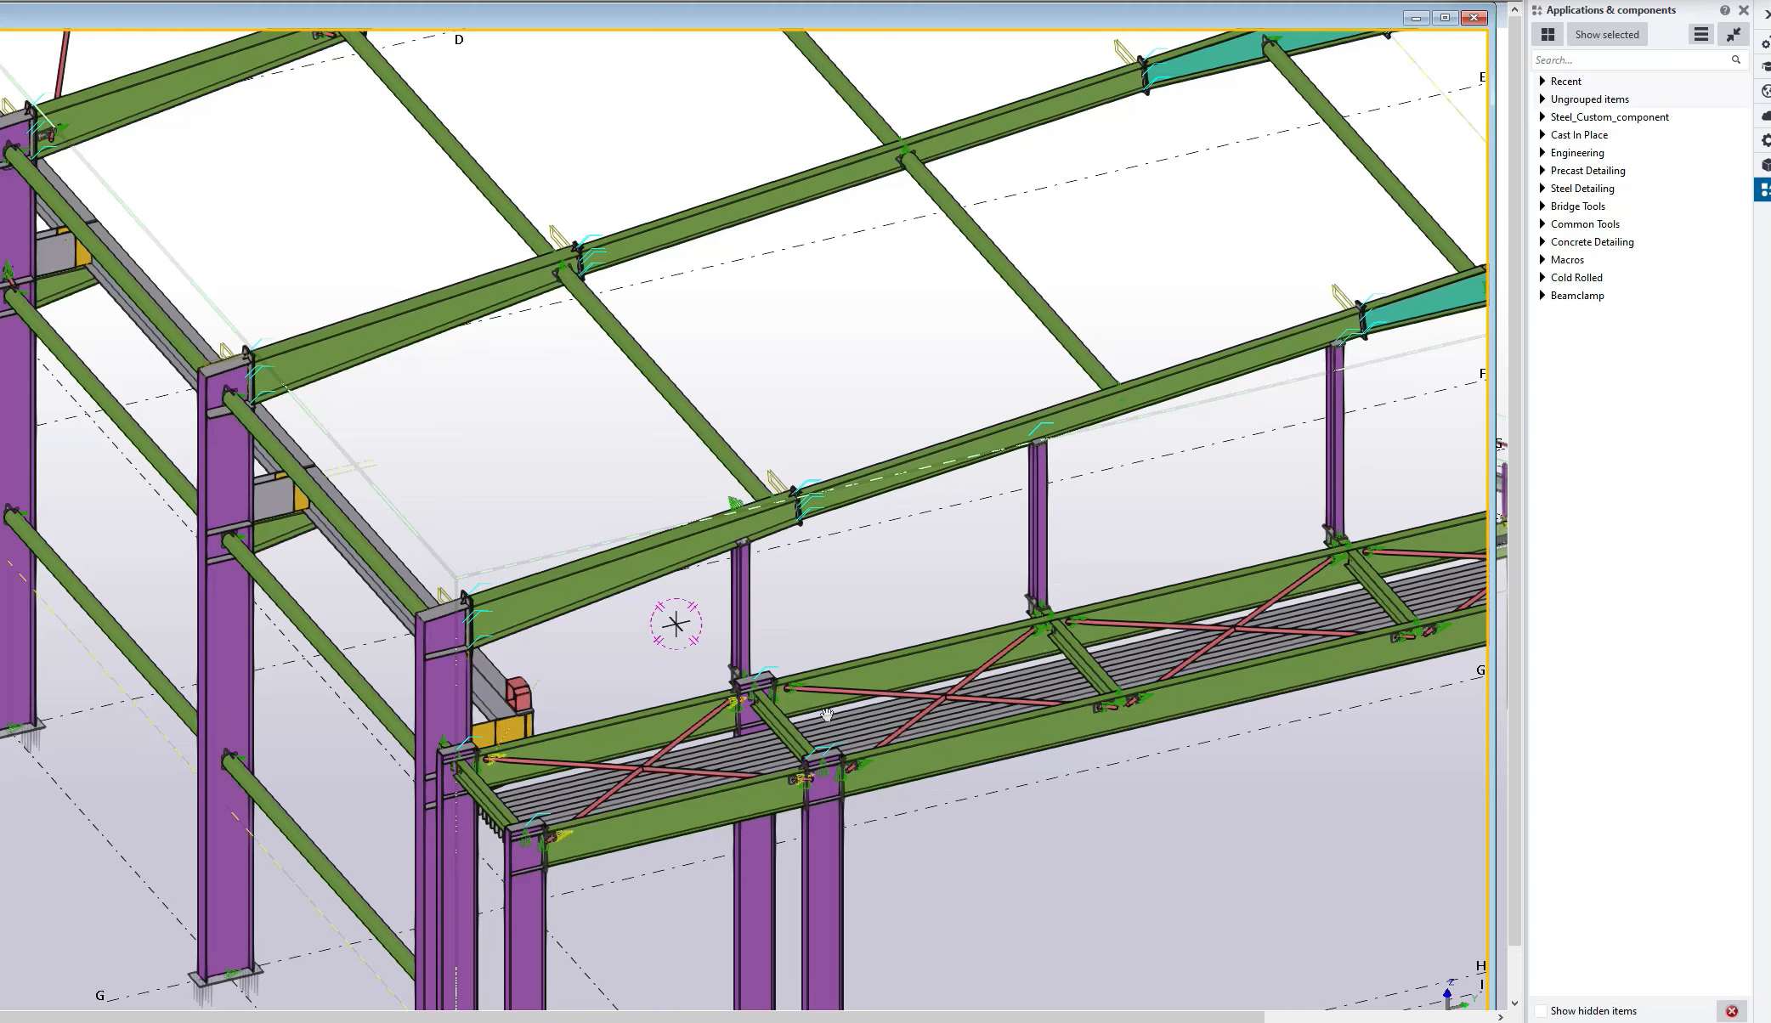
{"action": "scroll", "coordinate": [754, 679], "scroll_direction": "up", "scroll_amount": 2}
{"action": "scroll", "coordinate": [755, 680], "scroll_direction": "down", "scroll_amount": 2}
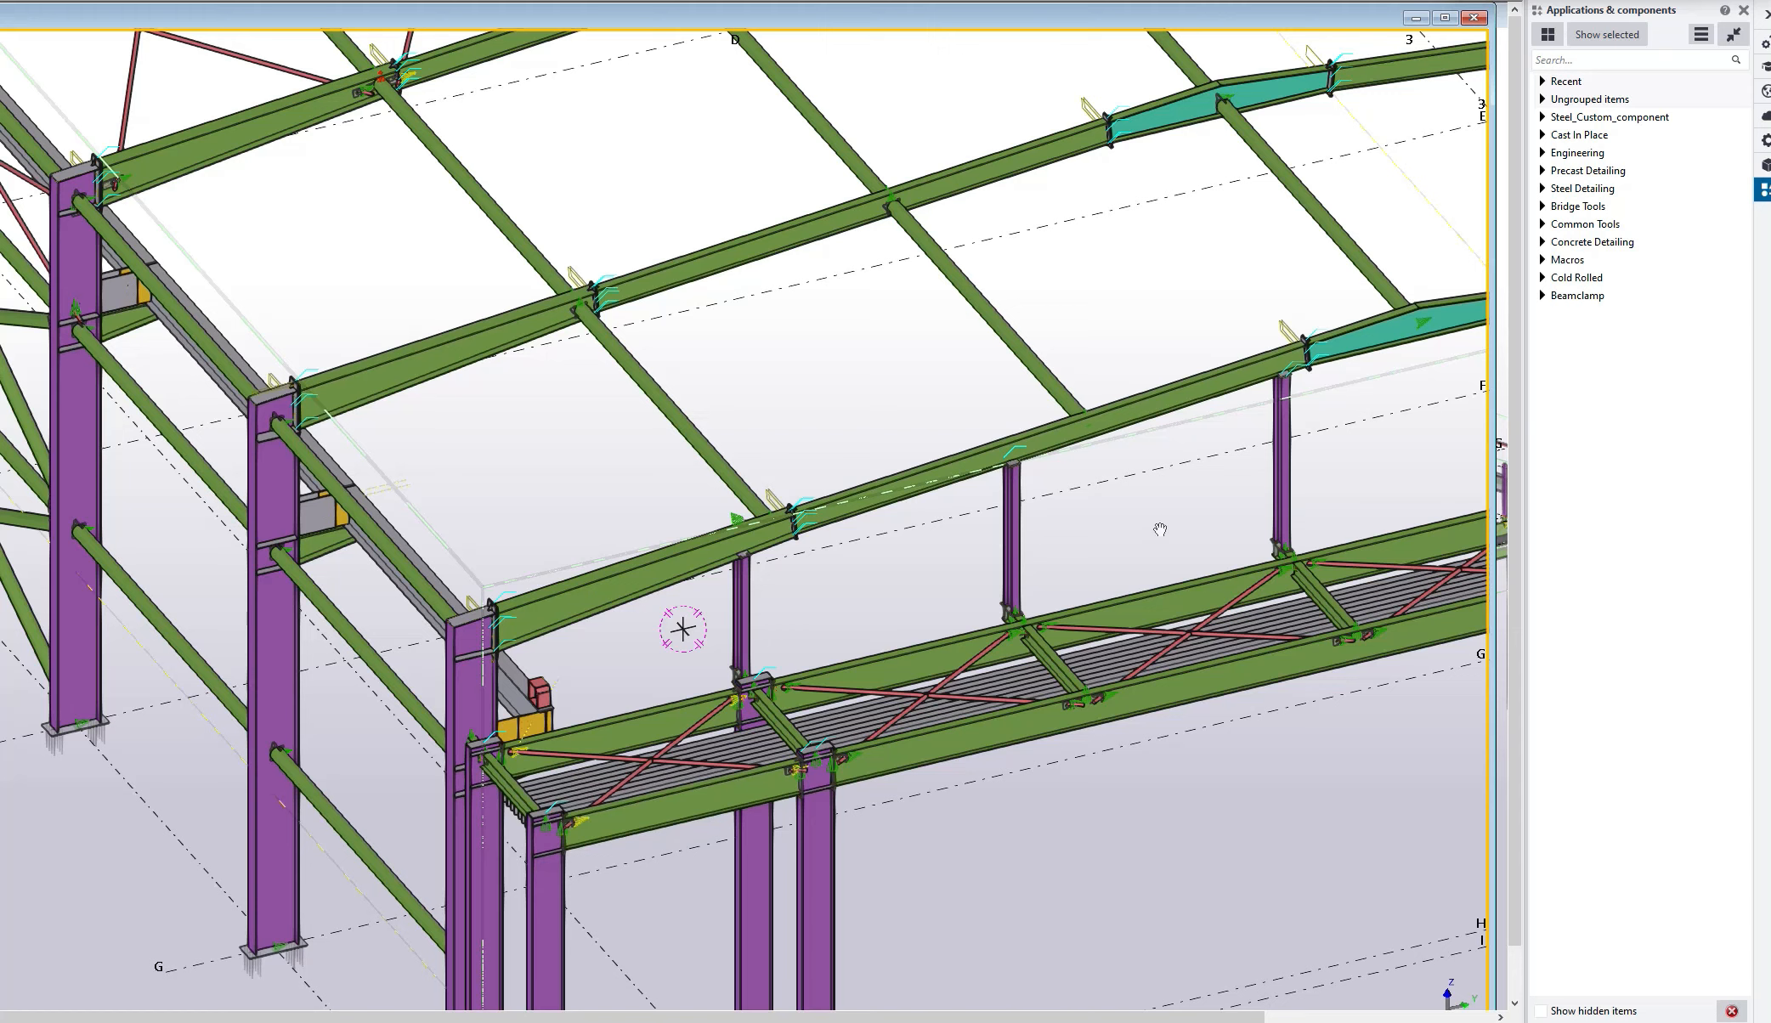
{"action": "left_click", "coordinate": [1419, 21]}
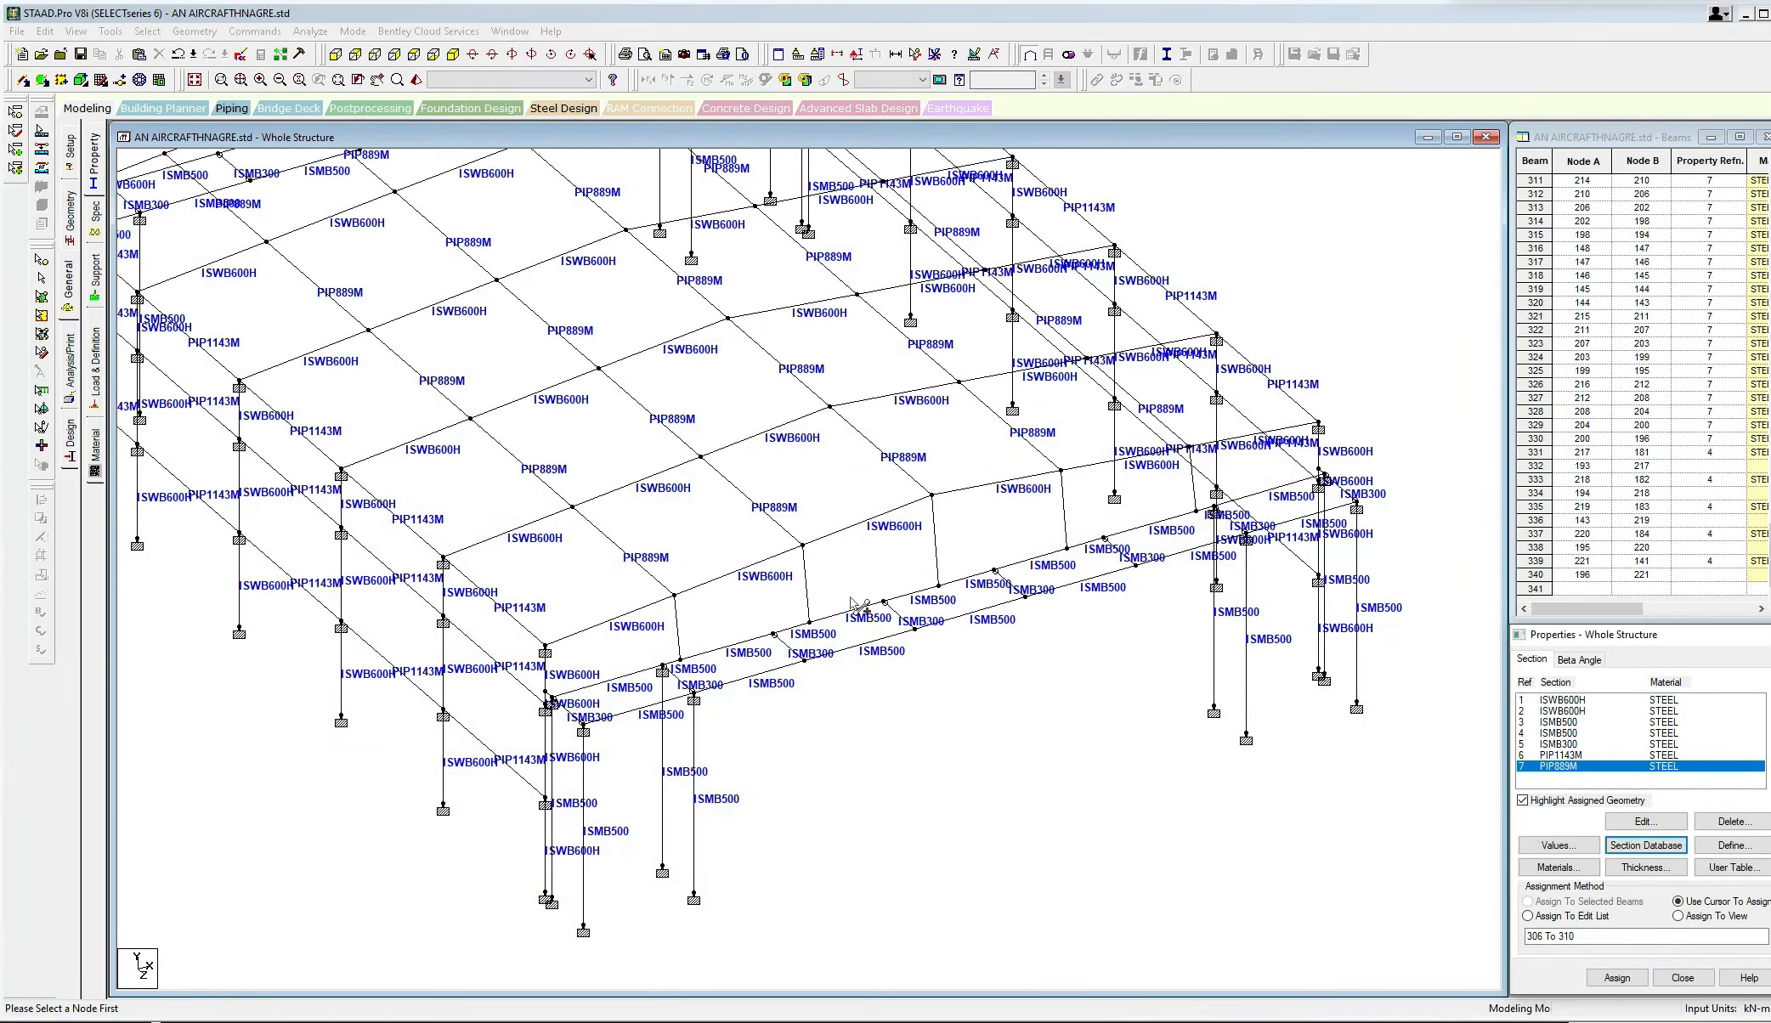
Select the six inner ISMB300 beams linking the front frame's two ISMB500 cross beams and copy them.
{"action": "left_click_drag", "start_coordinate": [861, 606], "coordinate": [877, 736]}
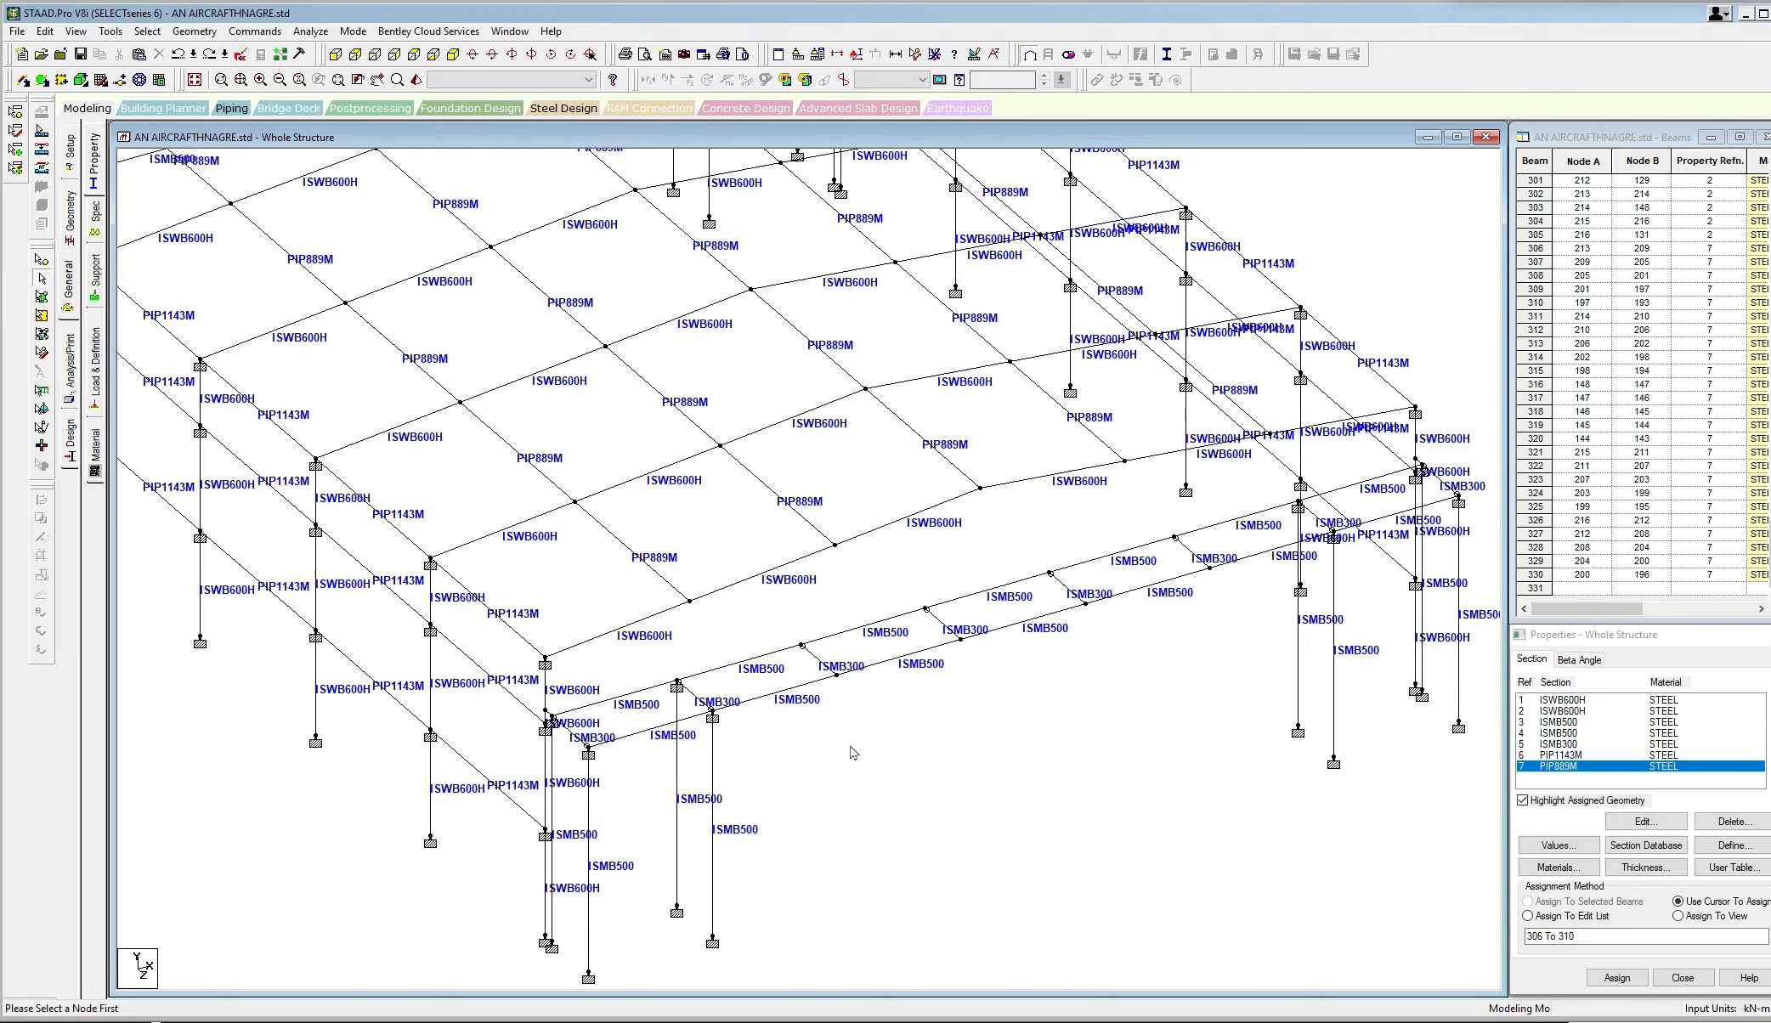
{"action": "left_click", "coordinate": [828, 666]}
{"action": "left_click", "coordinate": [944, 626], "text": "ctrl"}
{"action": "left_click", "coordinate": [1071, 591], "text": "ctrl"}
{"action": "left_click", "coordinate": [1196, 555], "text": "ctrl"}
{"action": "left_click", "coordinate": [1319, 520], "text": "ctrl"}
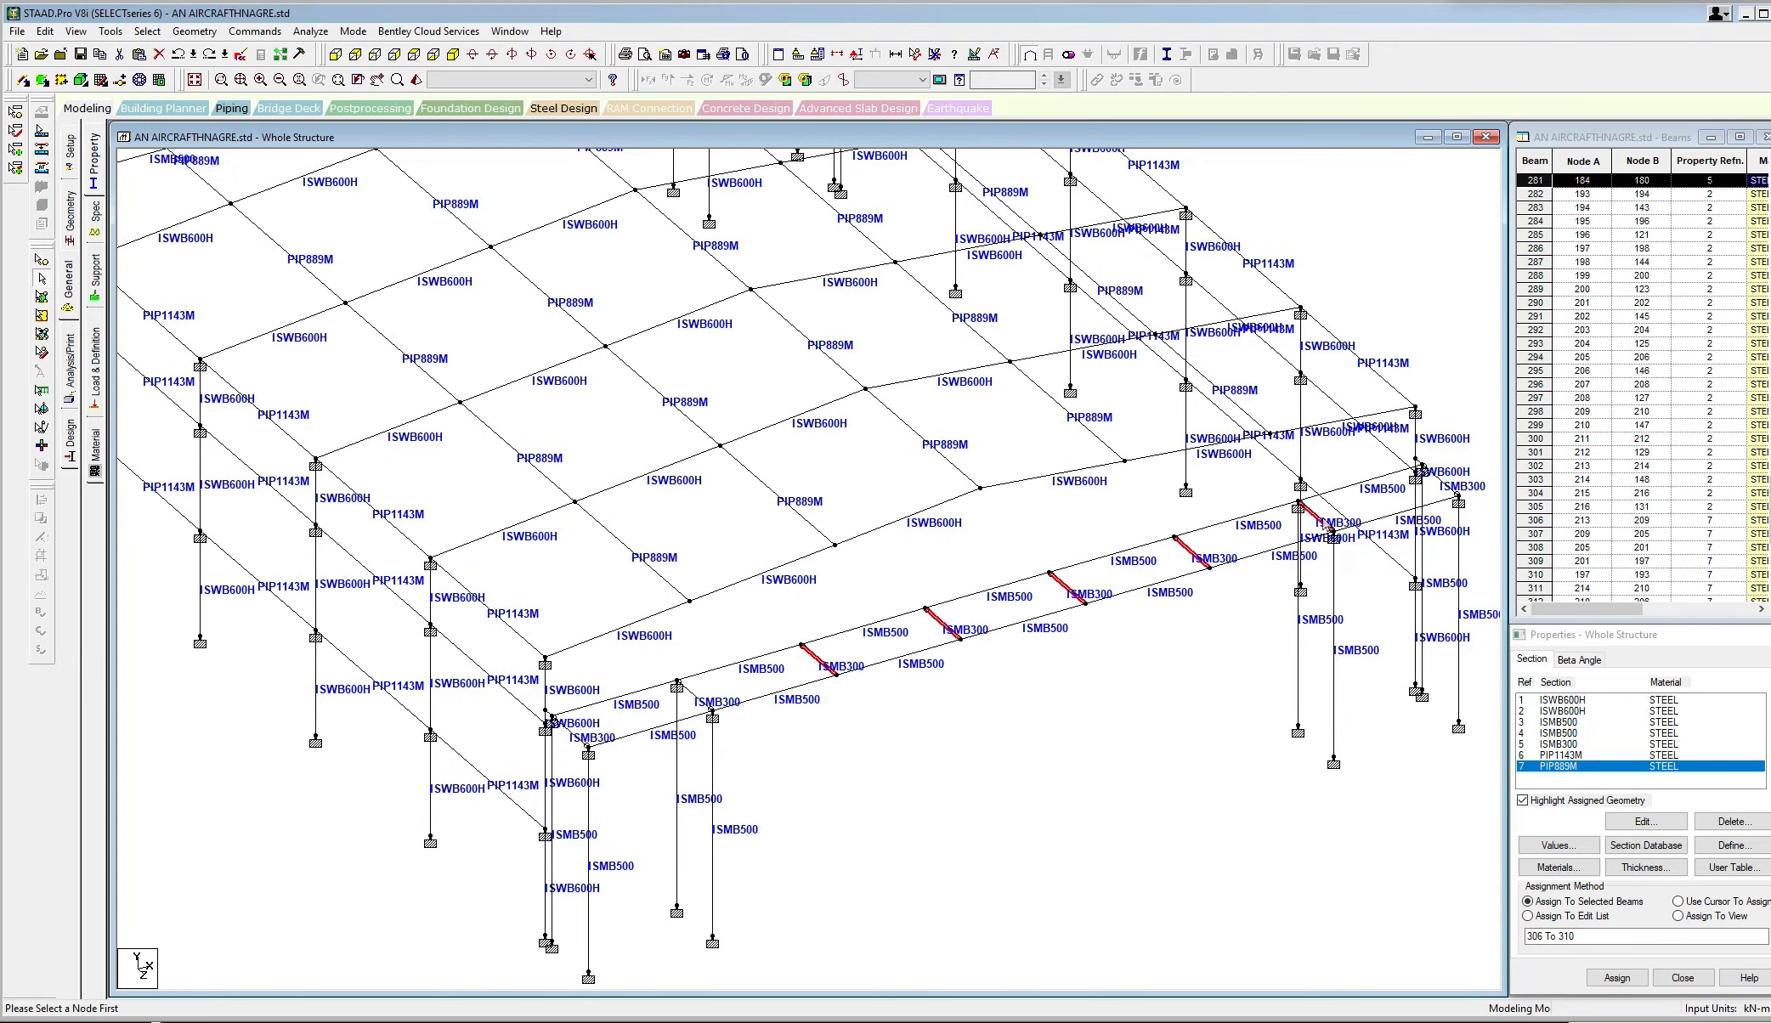
{"action": "left_click", "coordinate": [695, 701], "text": "ctrl"}
{"action": "right_click", "coordinate": [707, 528]}
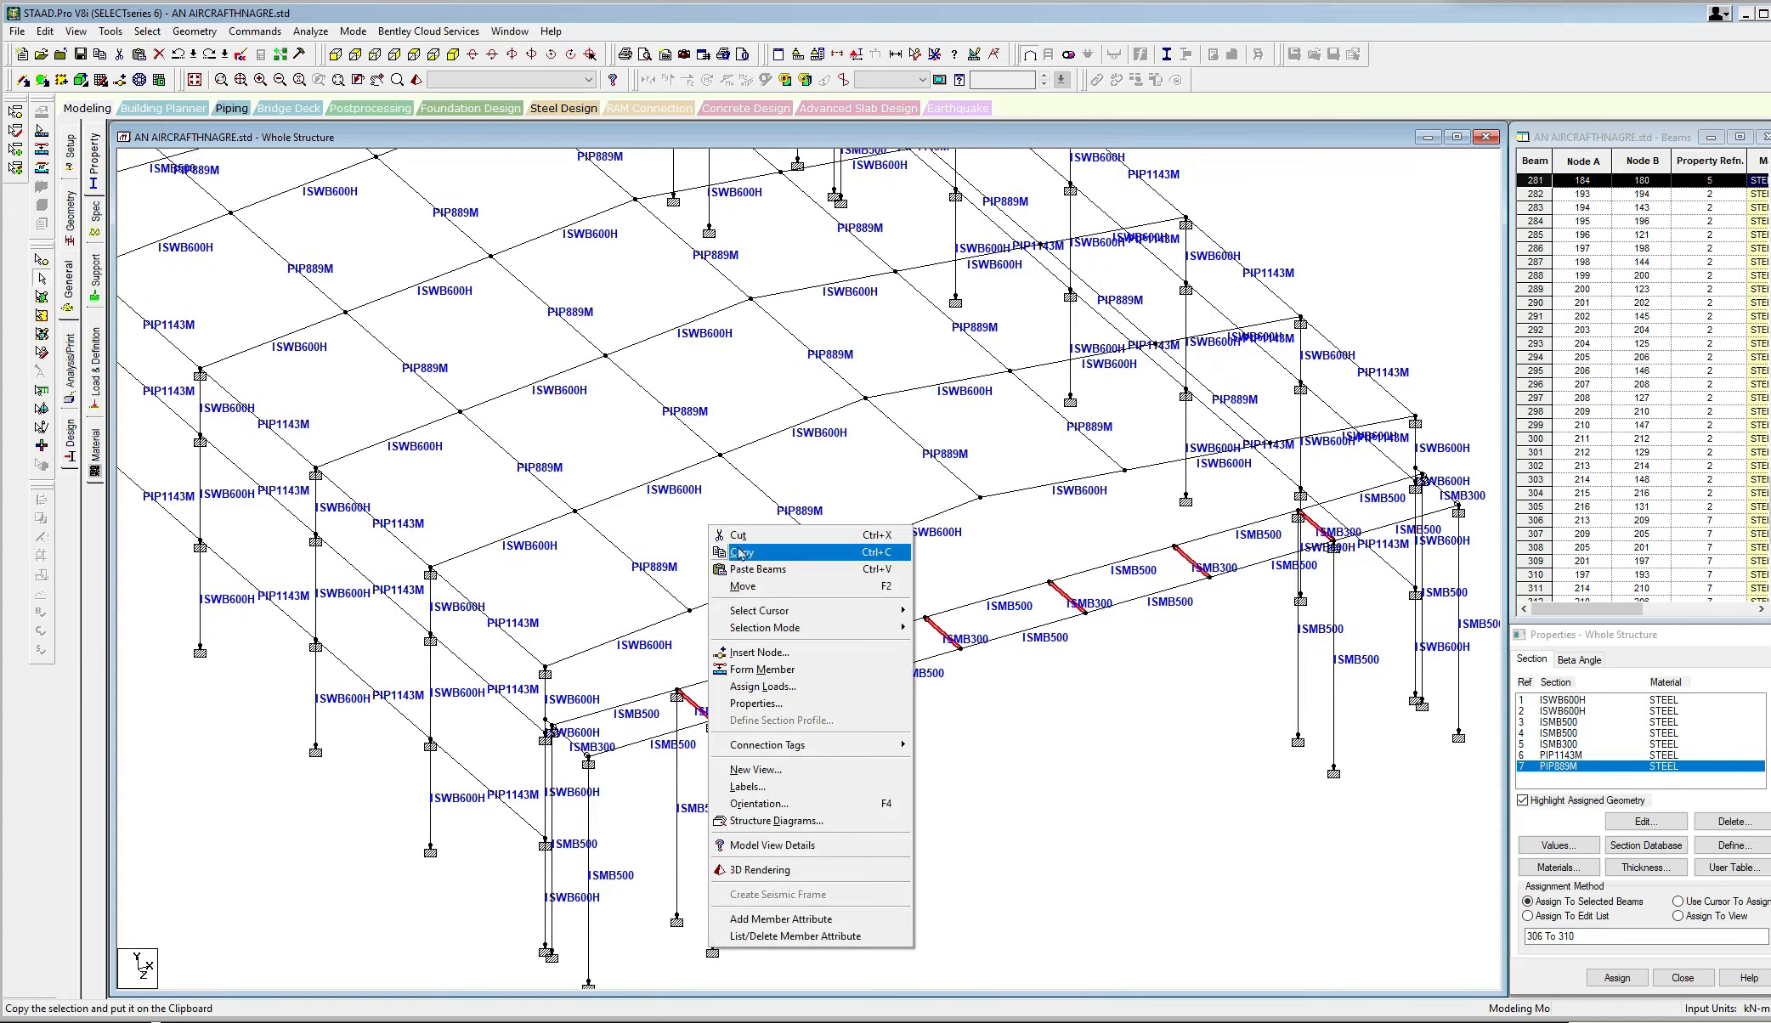
{"action": "left_click", "coordinate": [746, 554]}
Start pasting the copied ISMB300 beams with a move by X, Y and Z values.
{"action": "right_click", "coordinate": [712, 524]}
{"action": "left_click", "coordinate": [782, 576]}
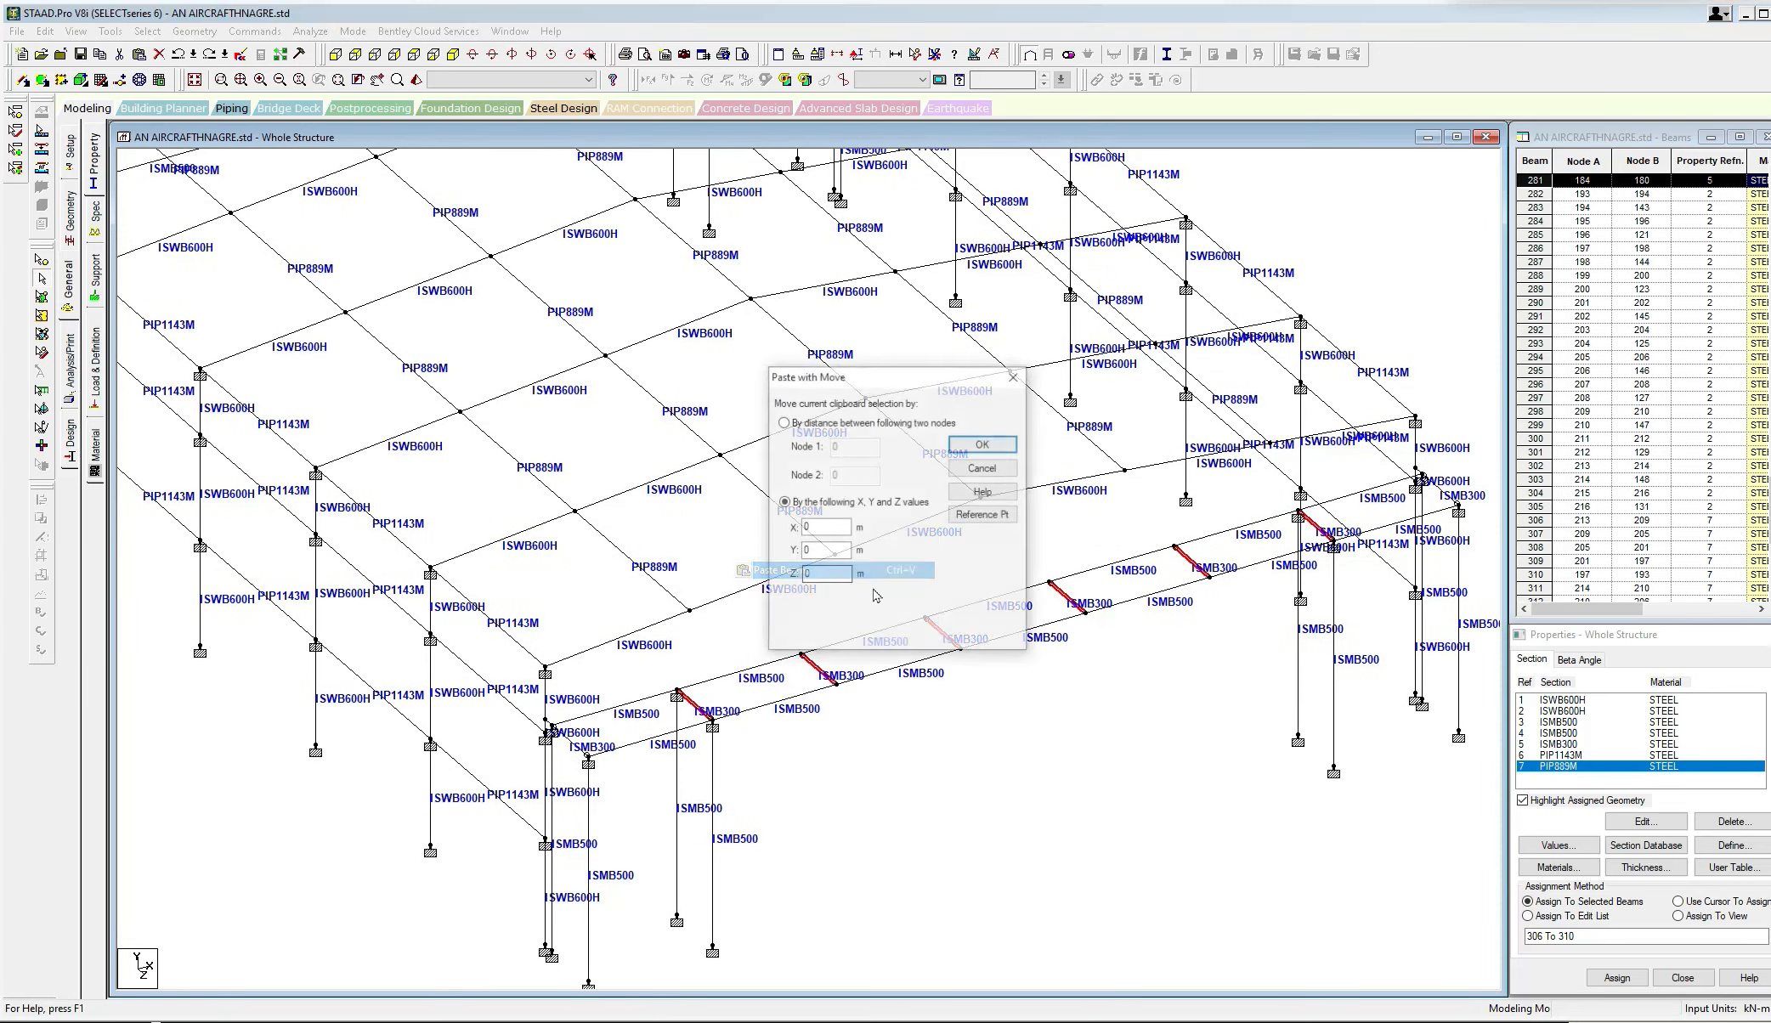
Paste the copied ISMB300 cross beams inward from the inner ISMB500 line, referencing the outer end of the first beam to the first column-top node.
{"action": "left_click", "coordinate": [986, 519]}
{"action": "left_click", "coordinate": [749, 590]}
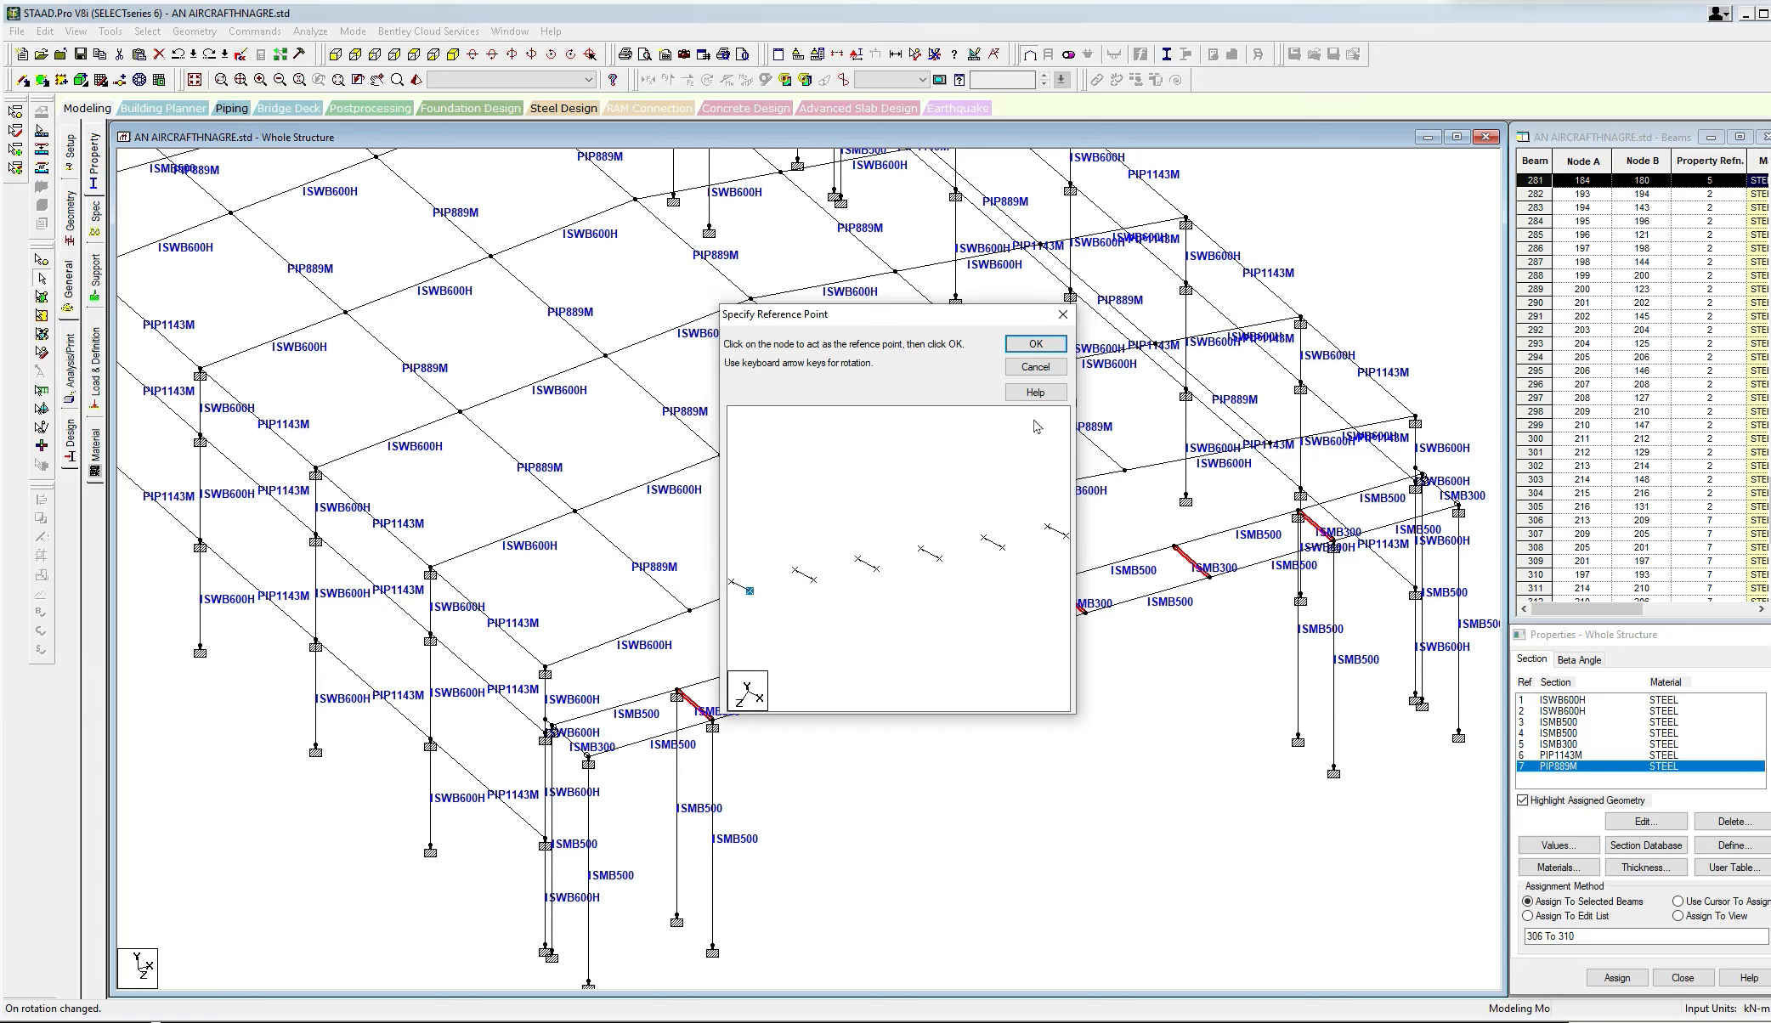
{"action": "left_click", "coordinate": [1036, 343]}
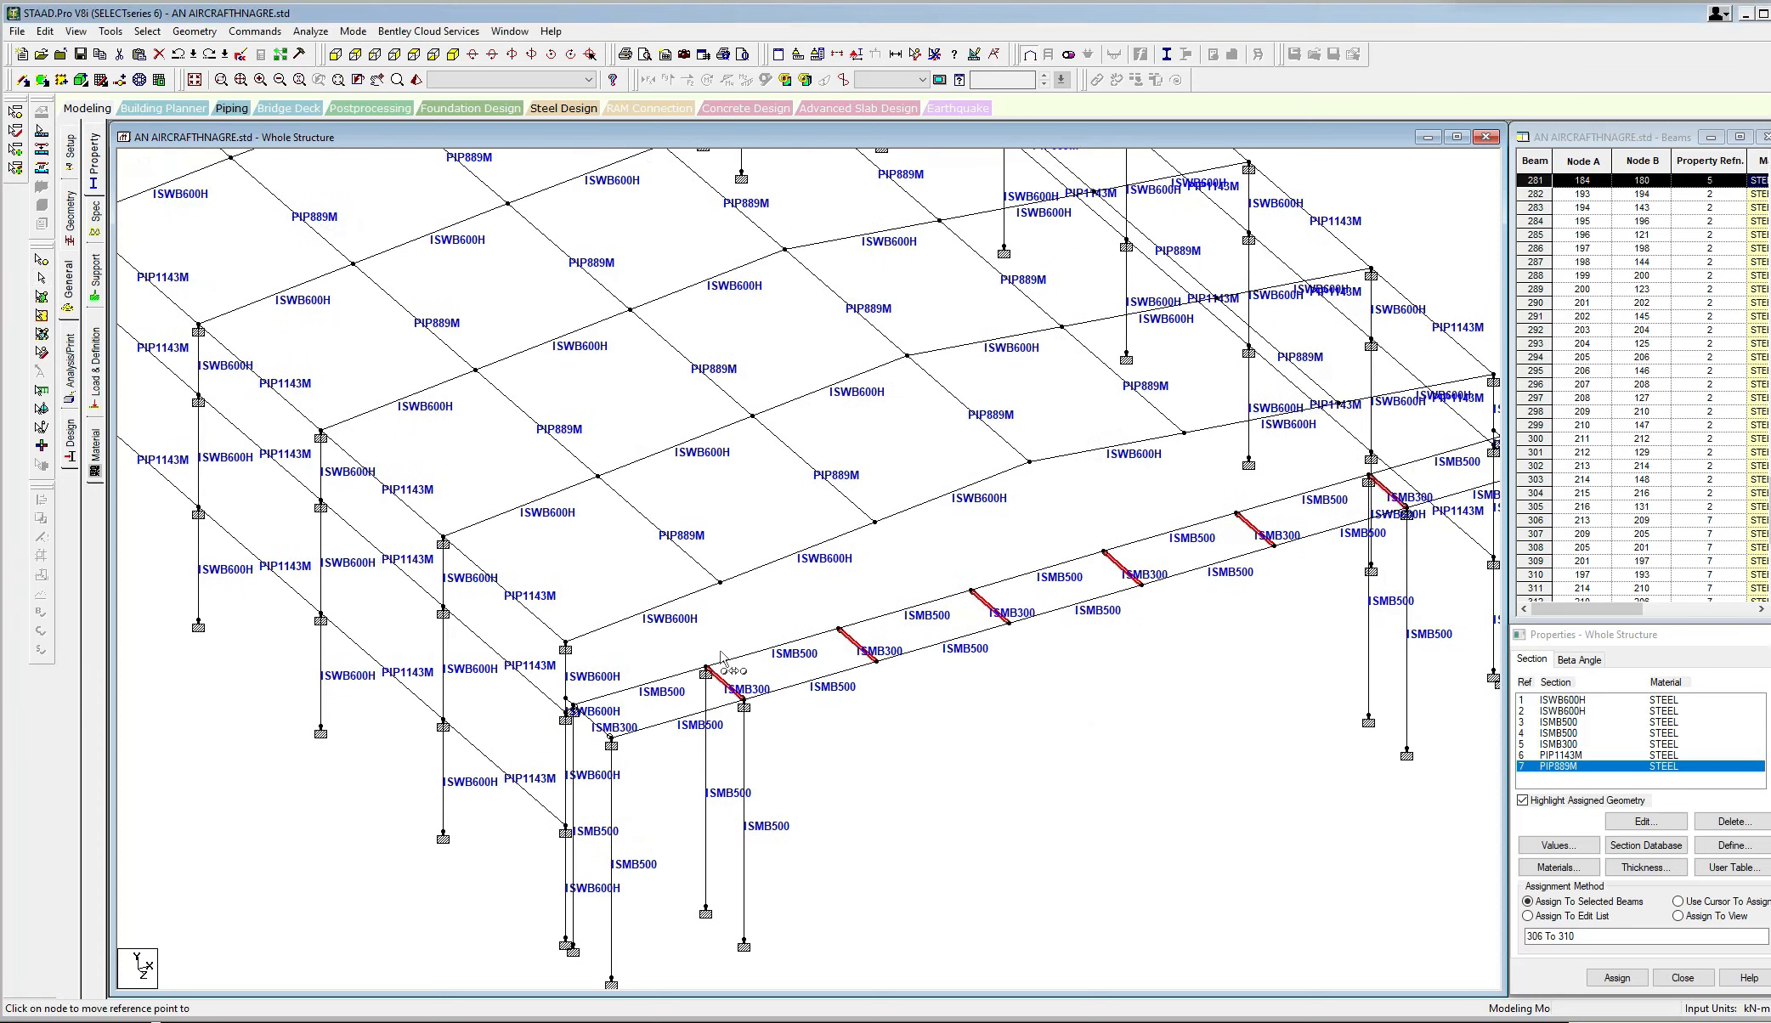
{"action": "left_click", "coordinate": [705, 670]}
{"action": "left_click", "coordinate": [988, 450]}
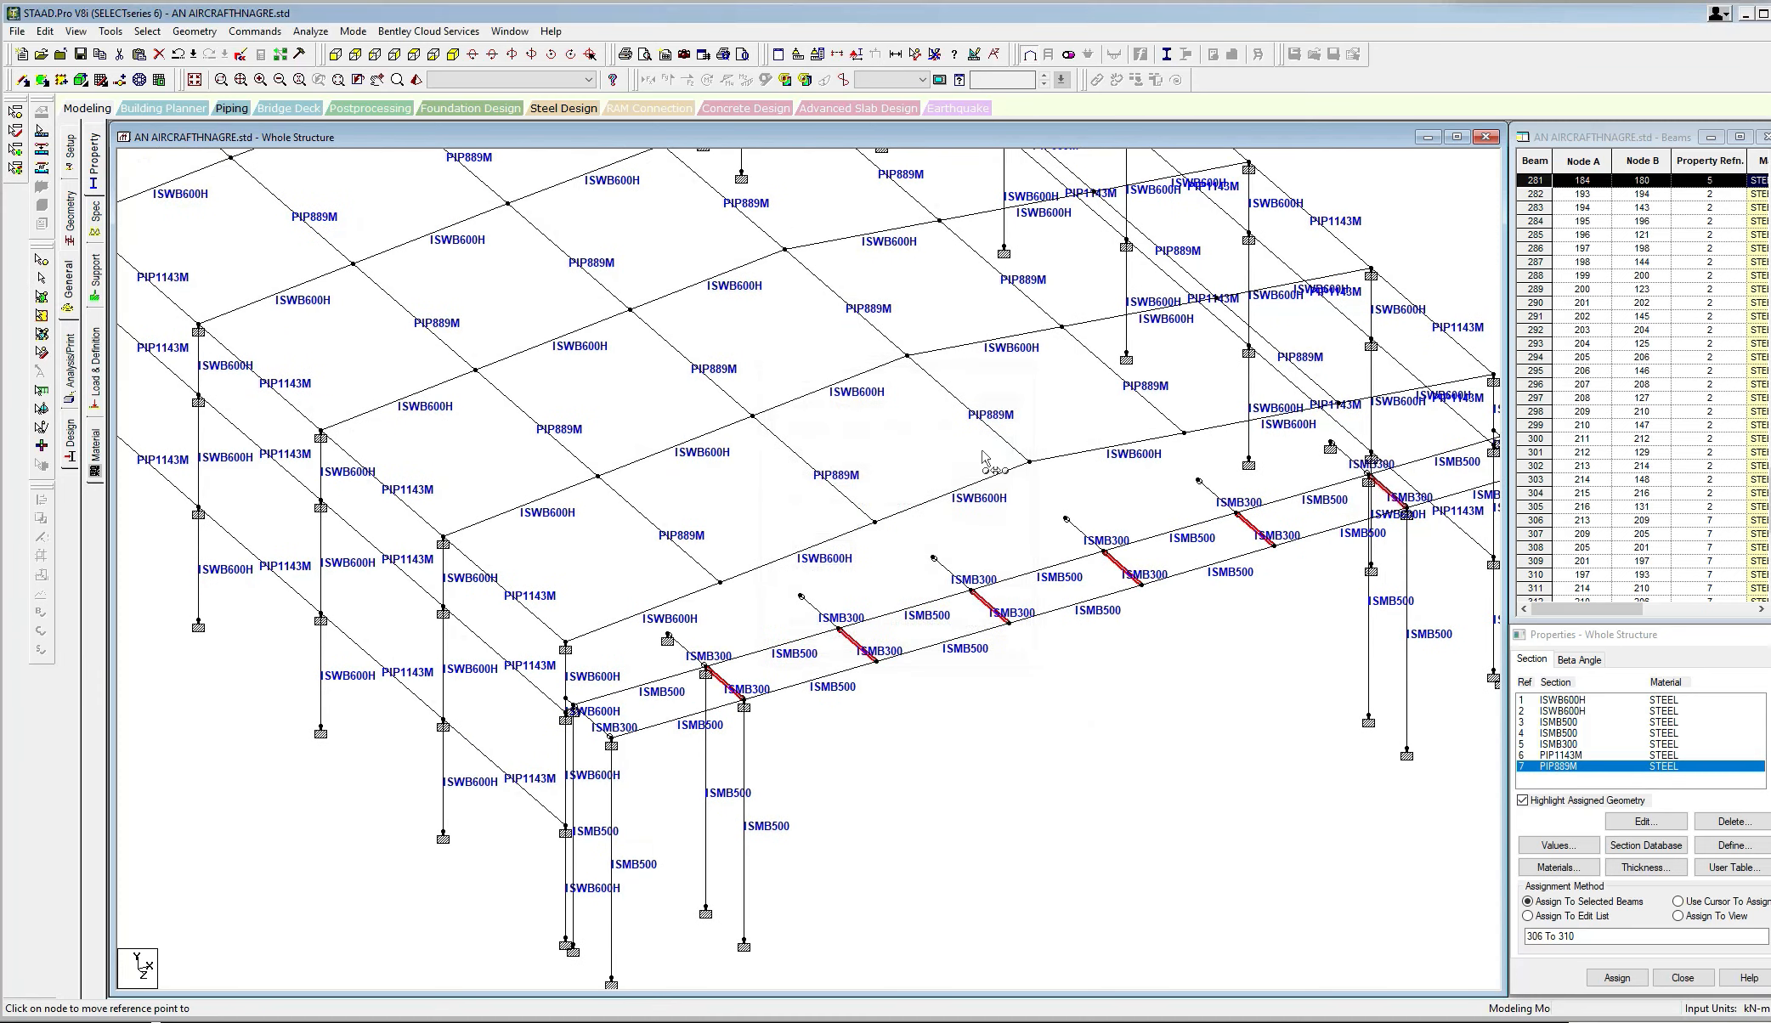
{"action": "scroll", "coordinate": [865, 727], "scroll_direction": "up", "scroll_amount": 5}
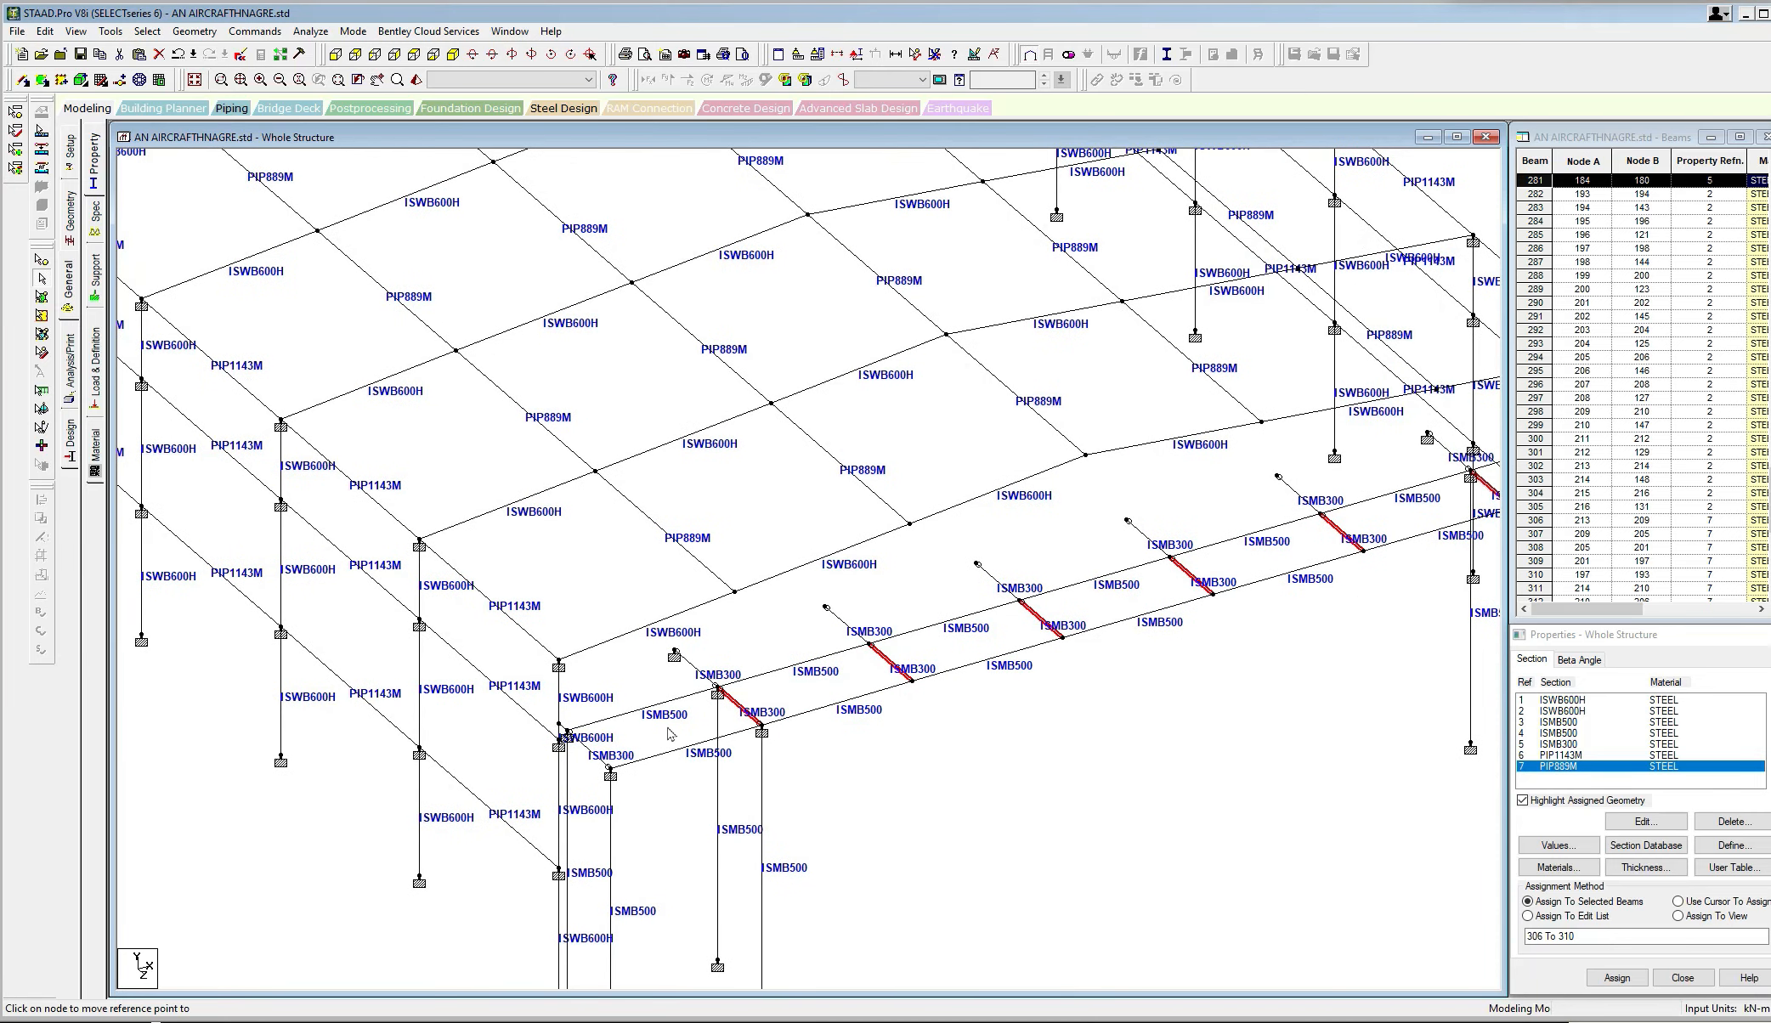
Select all seven ISMB500 beams along the inner longitudinal line and copy them.
{"action": "middle_click_drag", "start_coordinate": [668, 729], "coordinate": [650, 703]}
{"action": "scroll", "coordinate": [649, 702], "scroll_direction": "up", "scroll_amount": 1}
{"action": "left_click", "coordinate": [641, 688]}
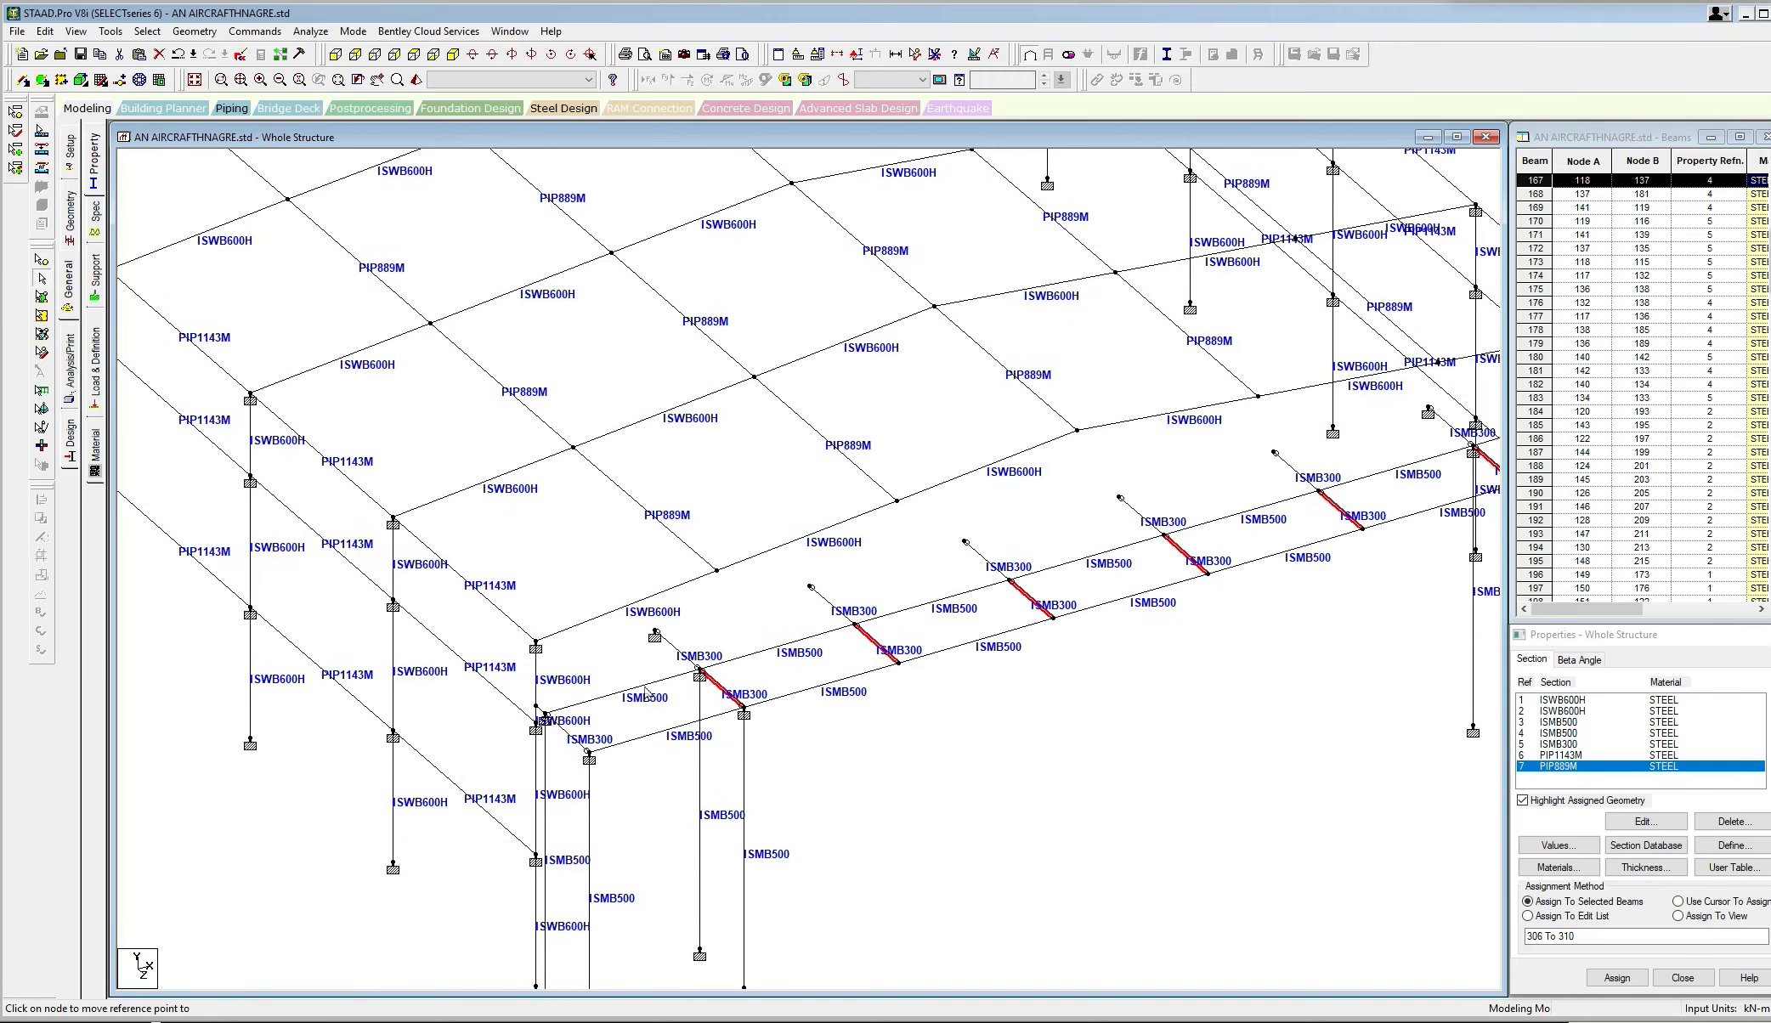
{"action": "left_click", "coordinate": [773, 652], "text": "ctrl"}
{"action": "left_click", "coordinate": [902, 616], "text": "ctrl"}
{"action": "left_click", "coordinate": [1073, 564], "text": "ctrl"}
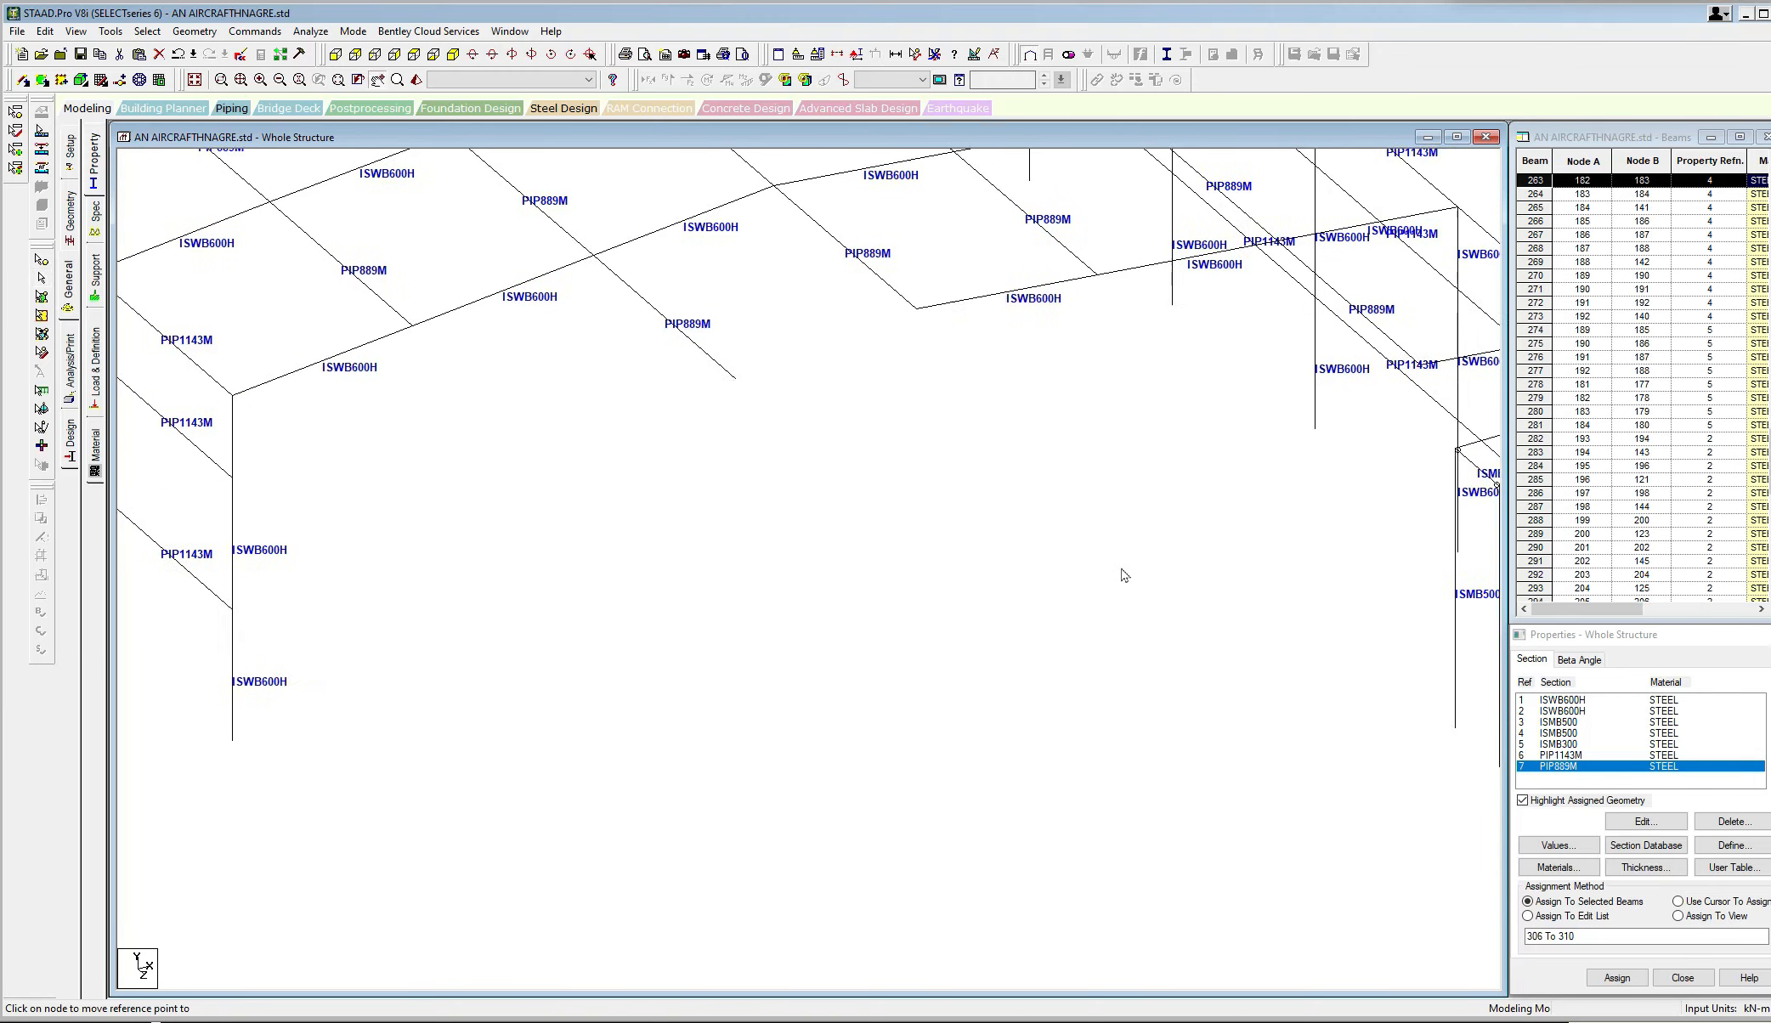
{"action": "middle_click_drag", "start_coordinate": [1121, 569], "coordinate": [1030, 607]}
{"action": "left_click", "coordinate": [1098, 558], "text": "ctrl"}
{"action": "left_click", "coordinate": [1264, 510], "text": "ctrl"}
{"action": "middle_click_drag", "start_coordinate": [1318, 508], "coordinate": [1181, 534]}
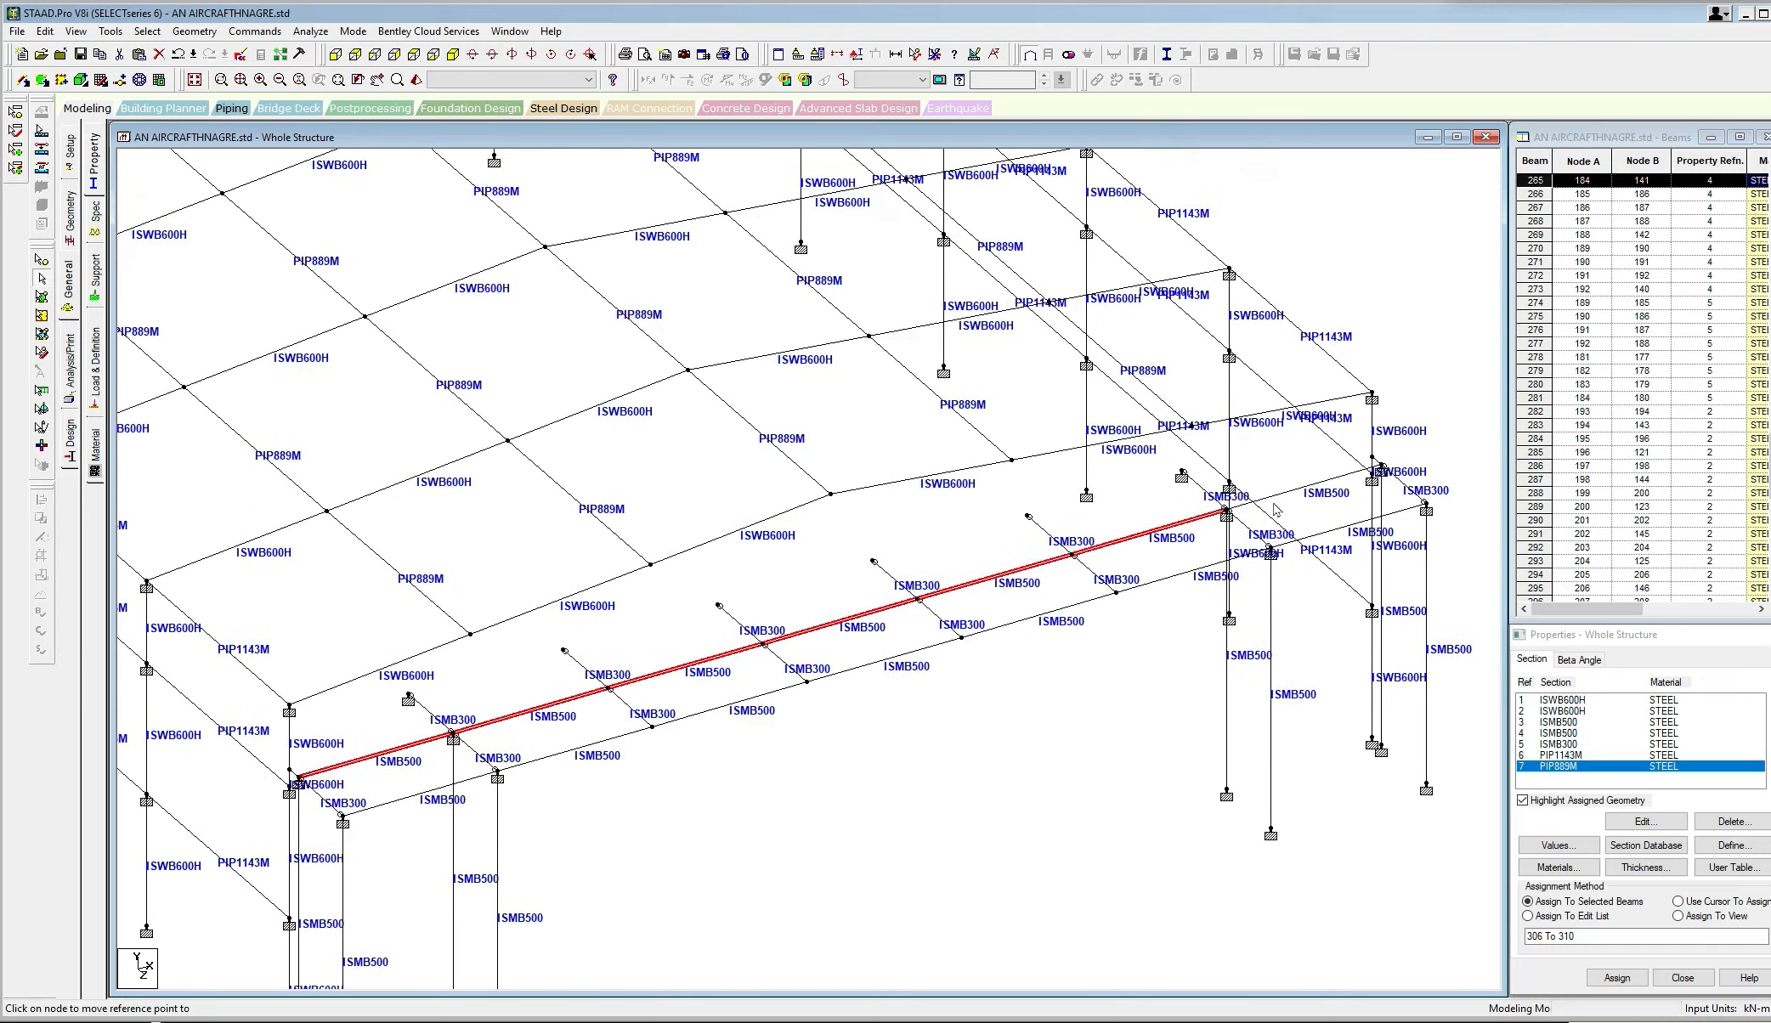
{"action": "left_click", "coordinate": [1283, 496], "text": "ctrl"}
{"action": "middle_click_drag", "start_coordinate": [844, 591], "coordinate": [1024, 527]}
{"action": "right_click", "coordinate": [617, 462]}
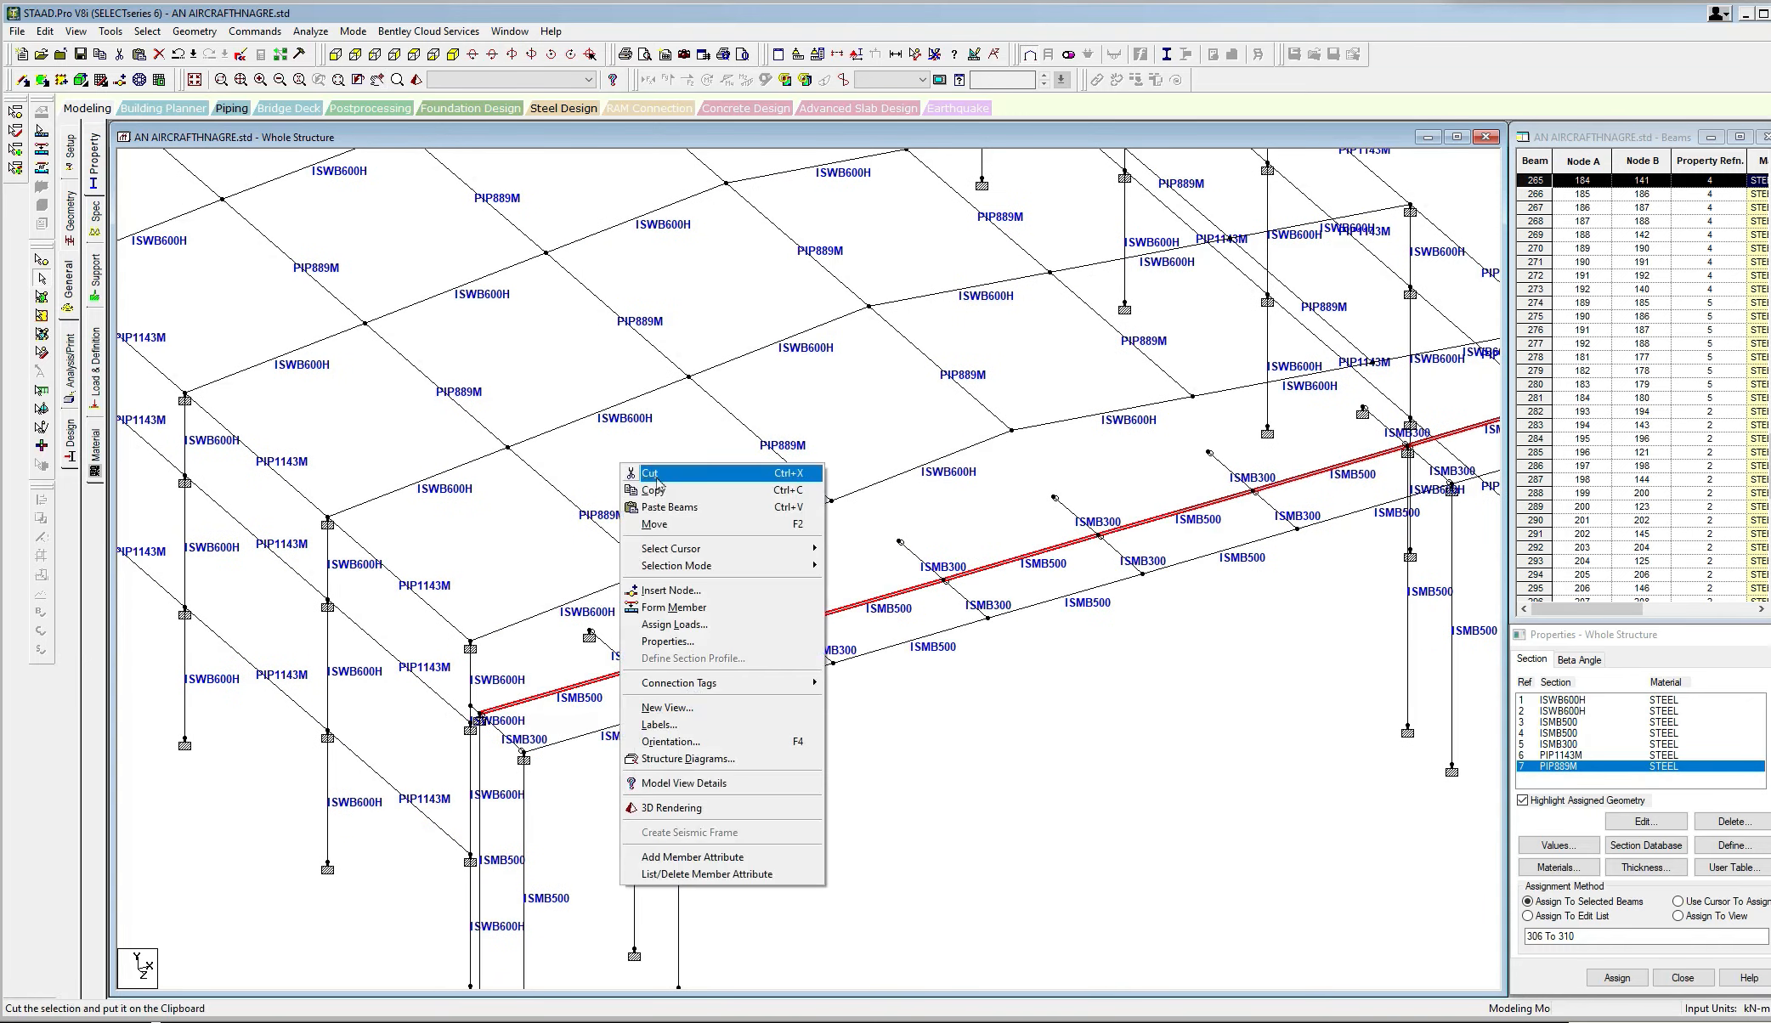
{"action": "left_click", "coordinate": [671, 489]}
Paste the copied ISMB500 line with a reference point, placing its end at the adjacent ISWB600H column node beside the original line.
{"action": "right_click", "coordinate": [659, 460]}
{"action": "left_click", "coordinate": [709, 504]}
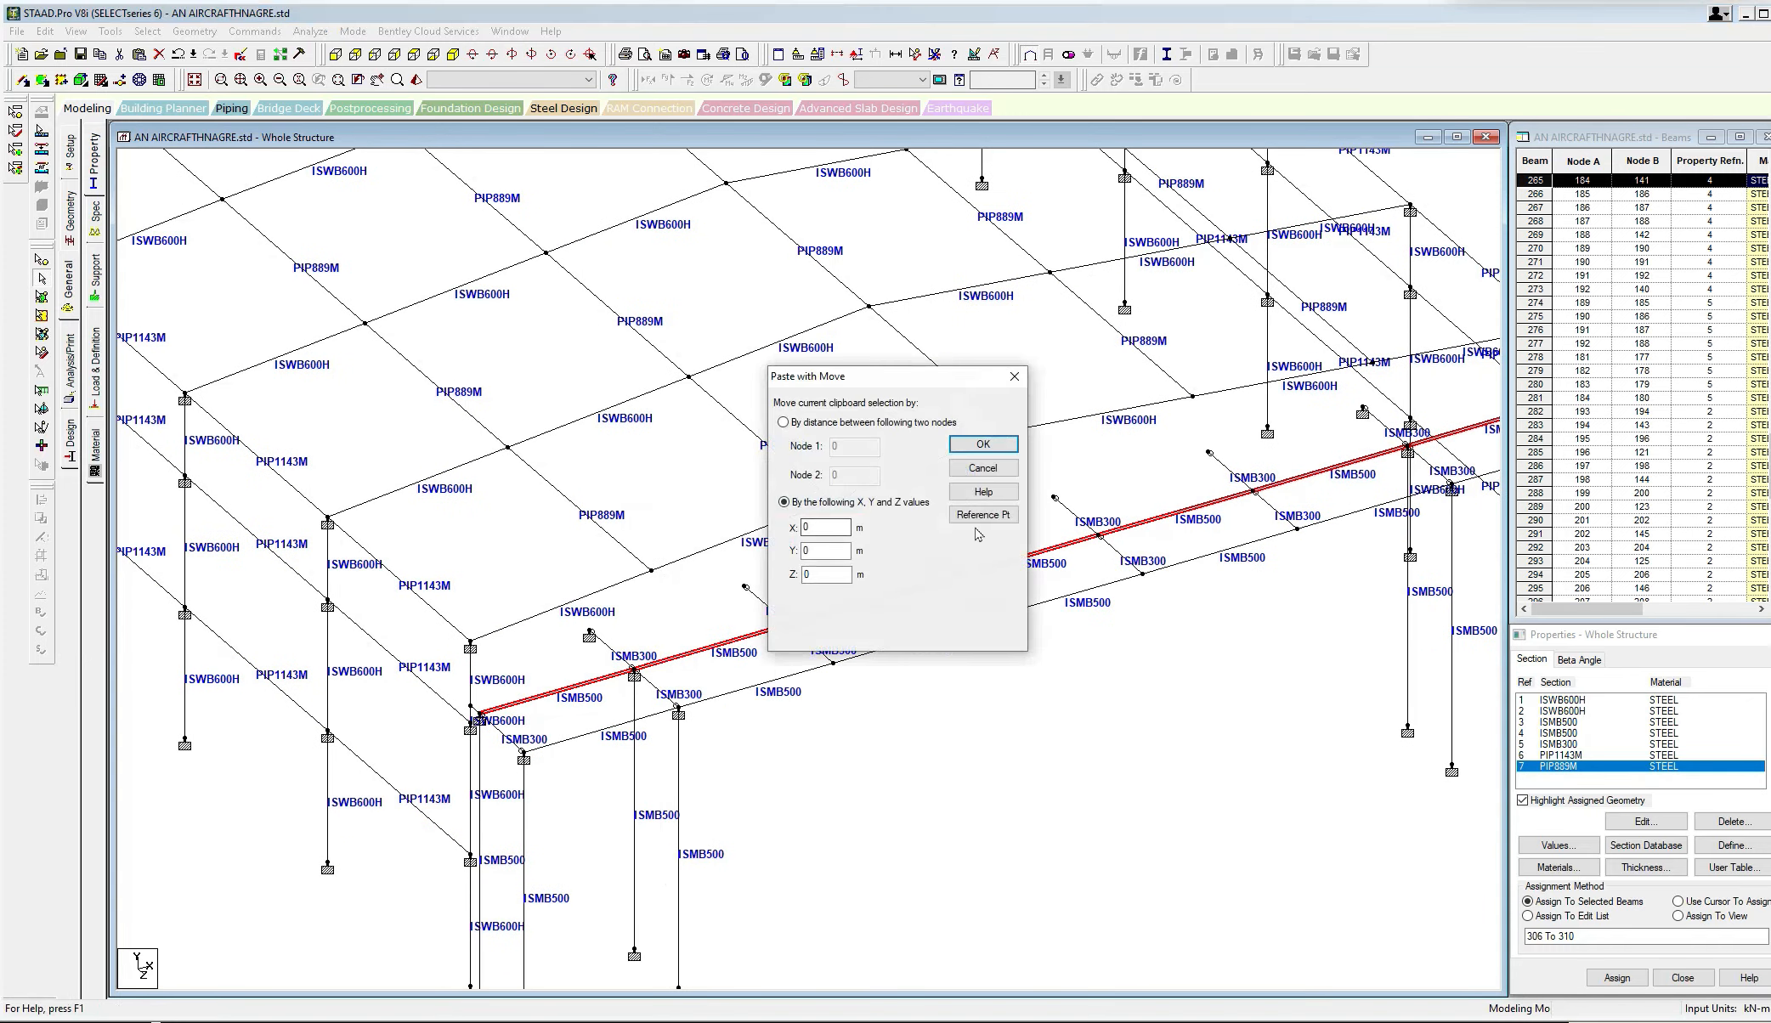
{"action": "left_click", "coordinate": [976, 529]}
{"action": "left_click", "coordinate": [1027, 345]}
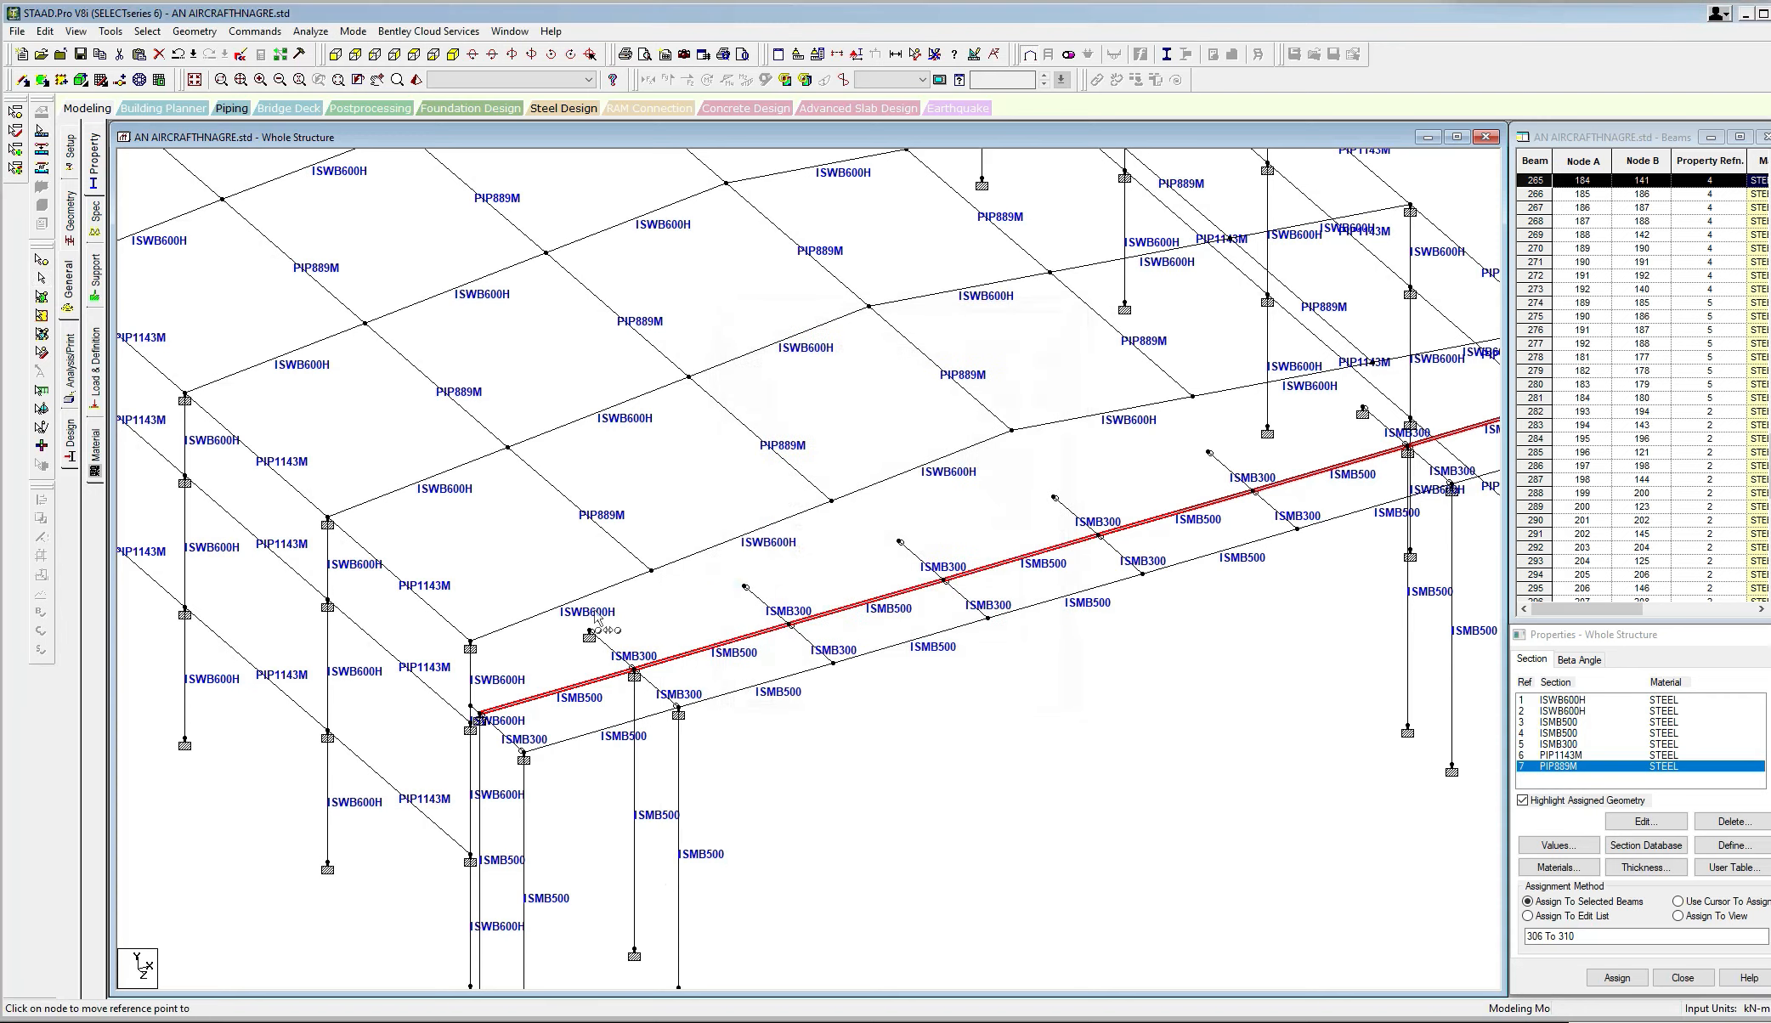
{"action": "left_click", "coordinate": [480, 712]}
{"action": "left_click", "coordinate": [982, 444]}
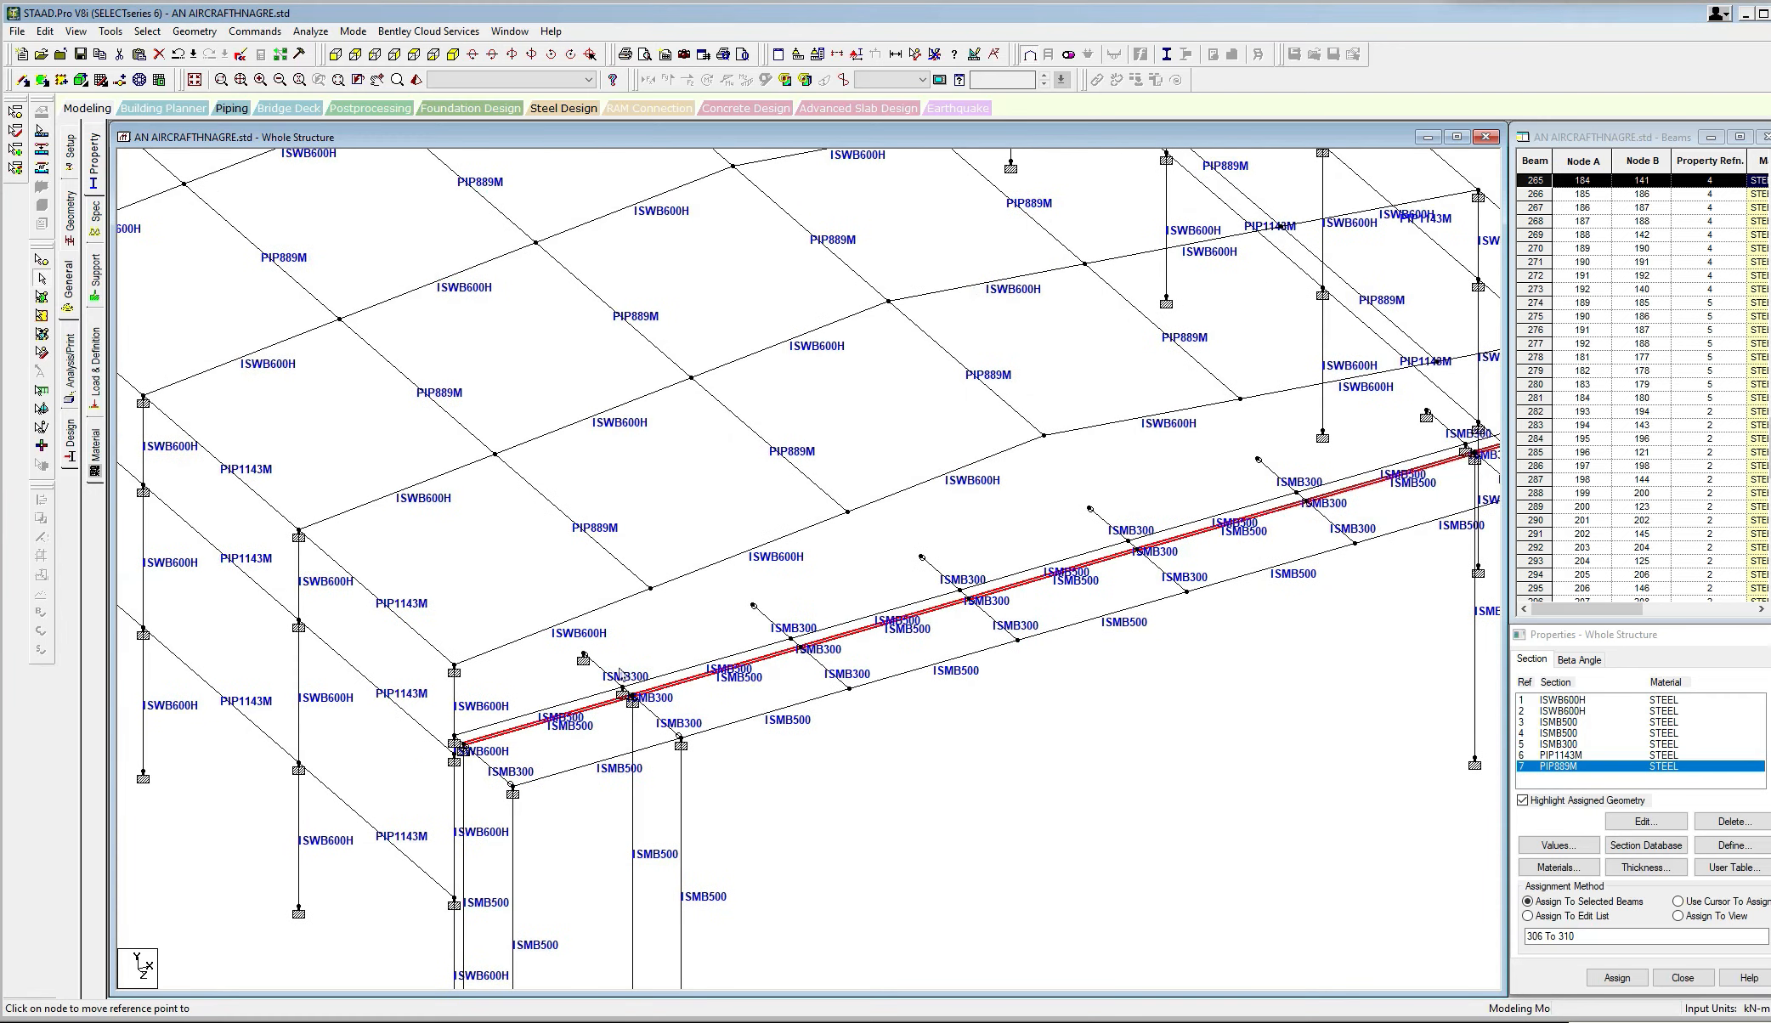
Delete the six ISMB300 segments projecting inward beyond the newly pasted ISMB500 line.
{"action": "left_click", "coordinate": [617, 684]}
{"action": "left_click", "coordinate": [773, 625], "text": "ctrl"}
{"action": "left_click", "coordinate": [938, 574], "text": "ctrl"}
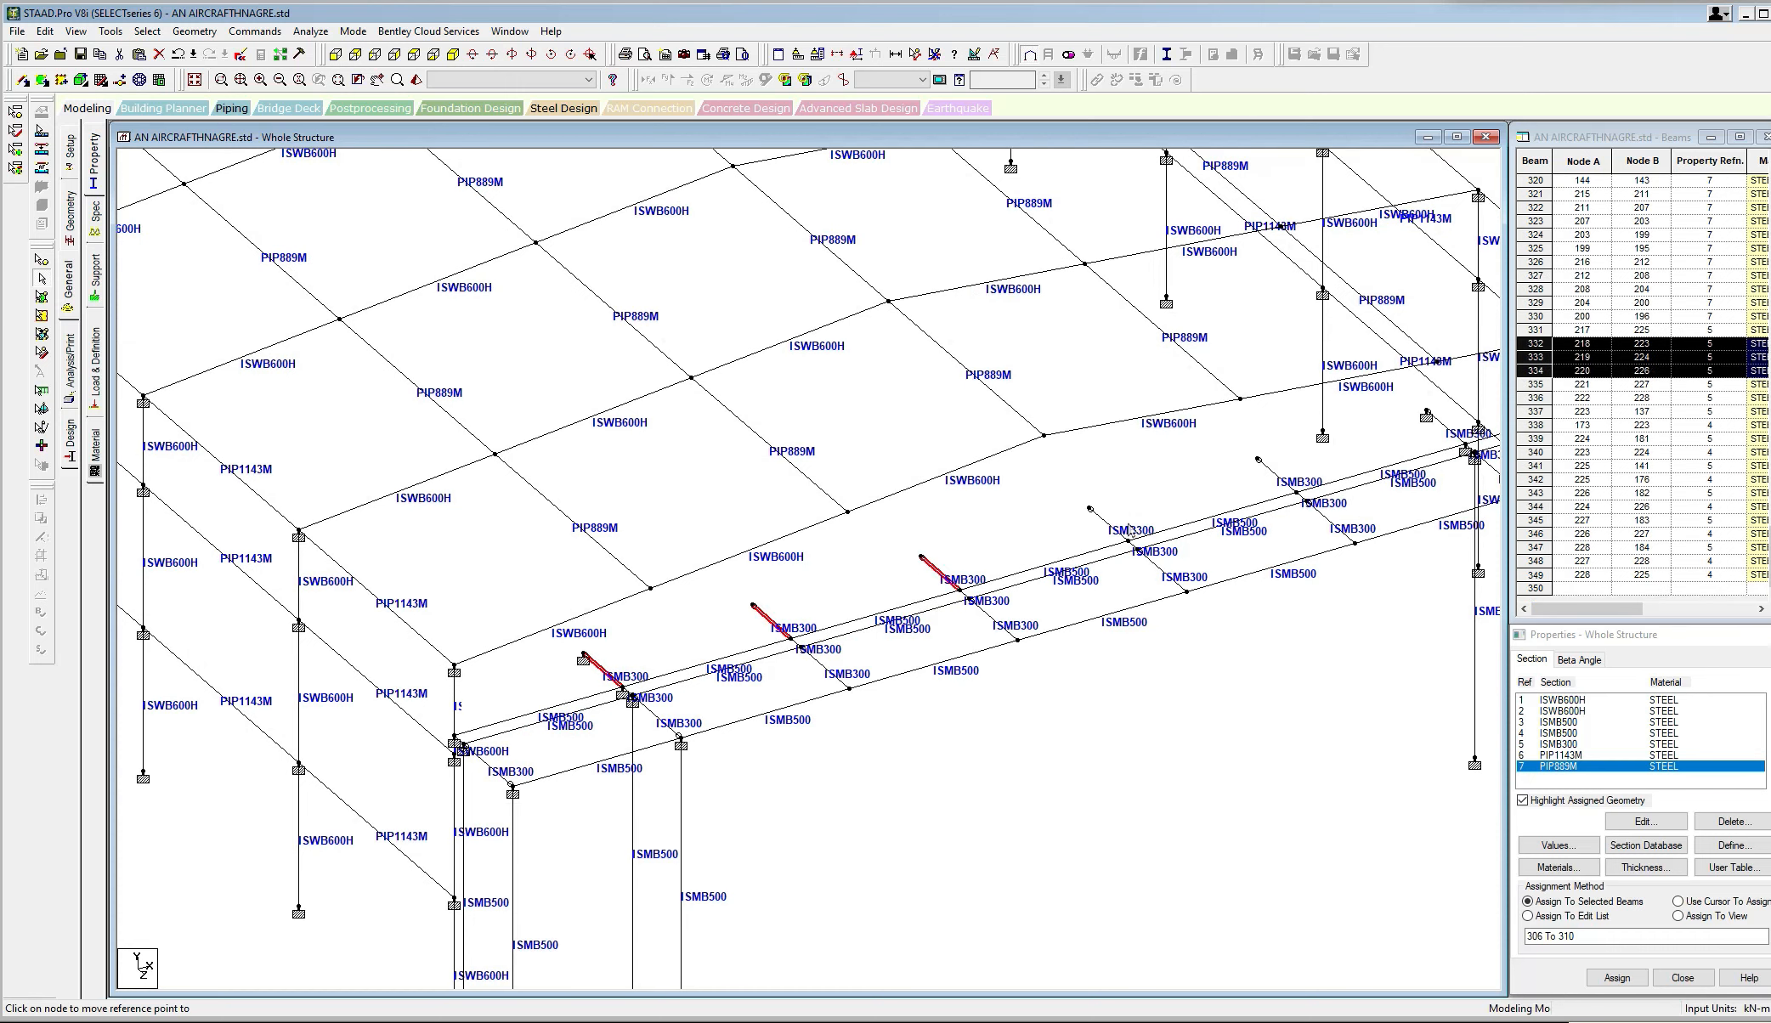
{"action": "left_click", "coordinate": [1109, 525], "text": "ctrl"}
{"action": "left_click", "coordinate": [1279, 475], "text": "ctrl"}
{"action": "middle_click_drag", "start_coordinate": [1338, 481], "coordinate": [1148, 556]}
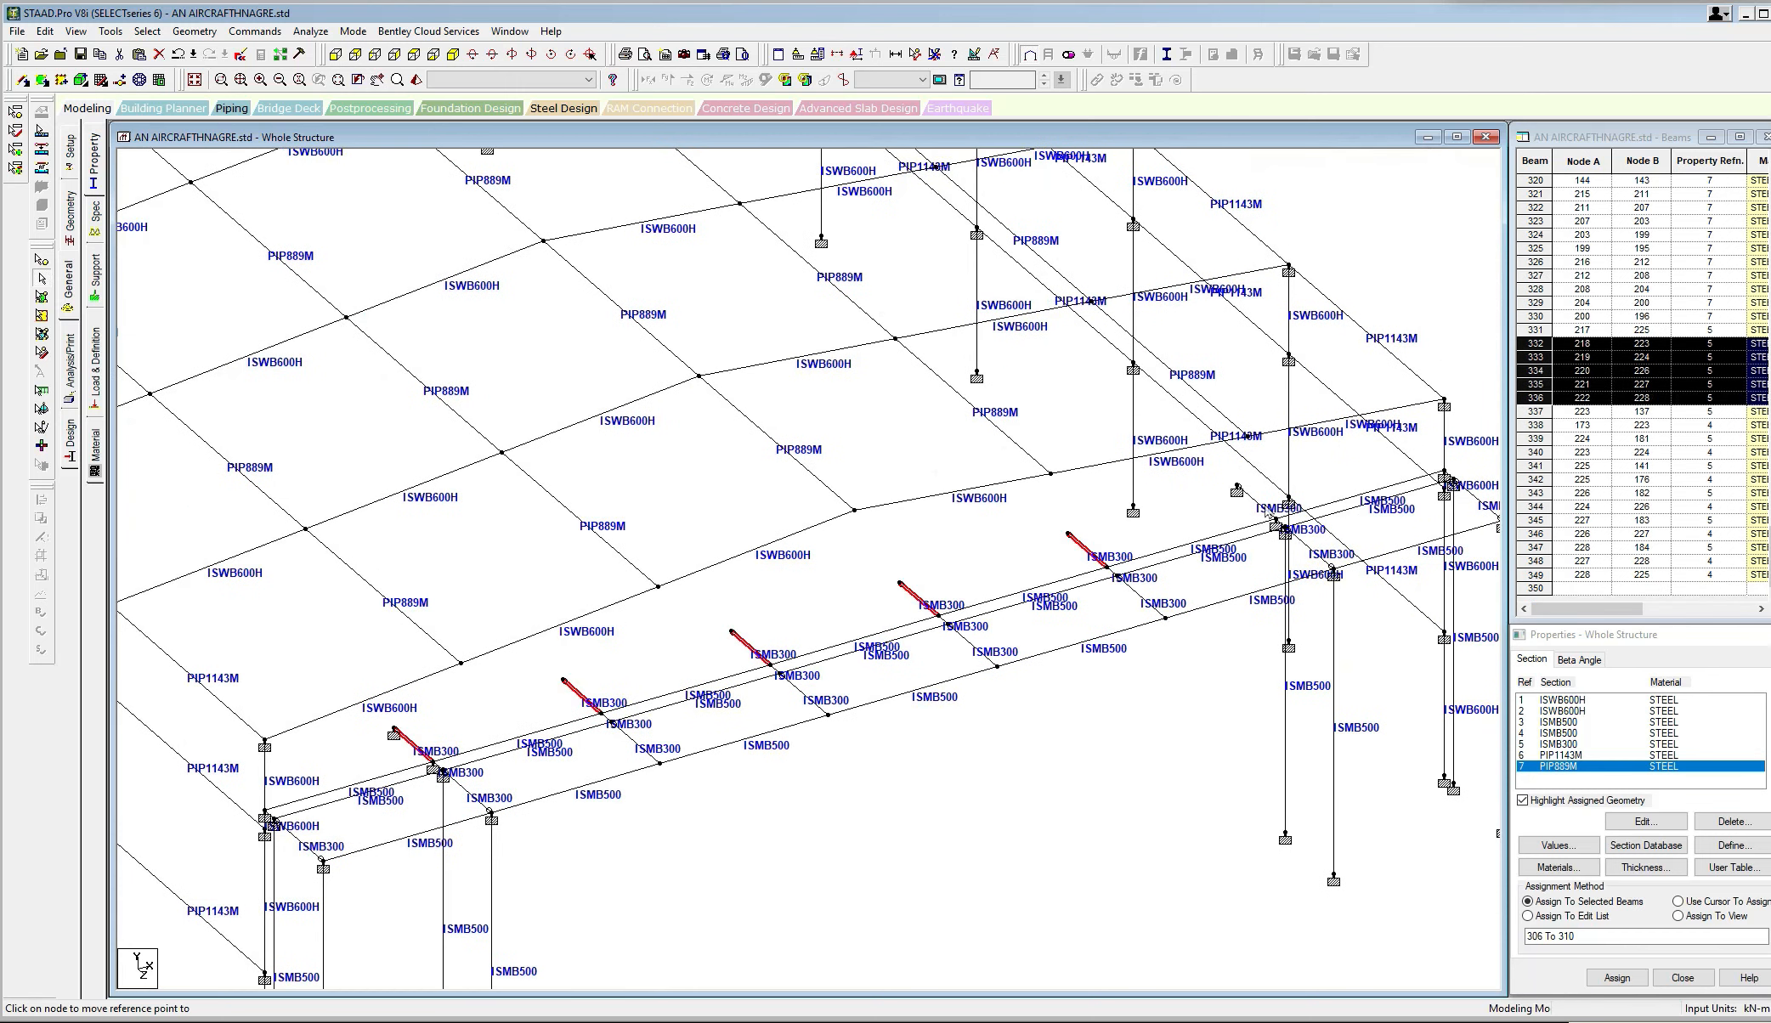
{"action": "left_click", "coordinate": [1264, 508], "text": "ctrl"}
{"action": "key", "text": "Delete"}
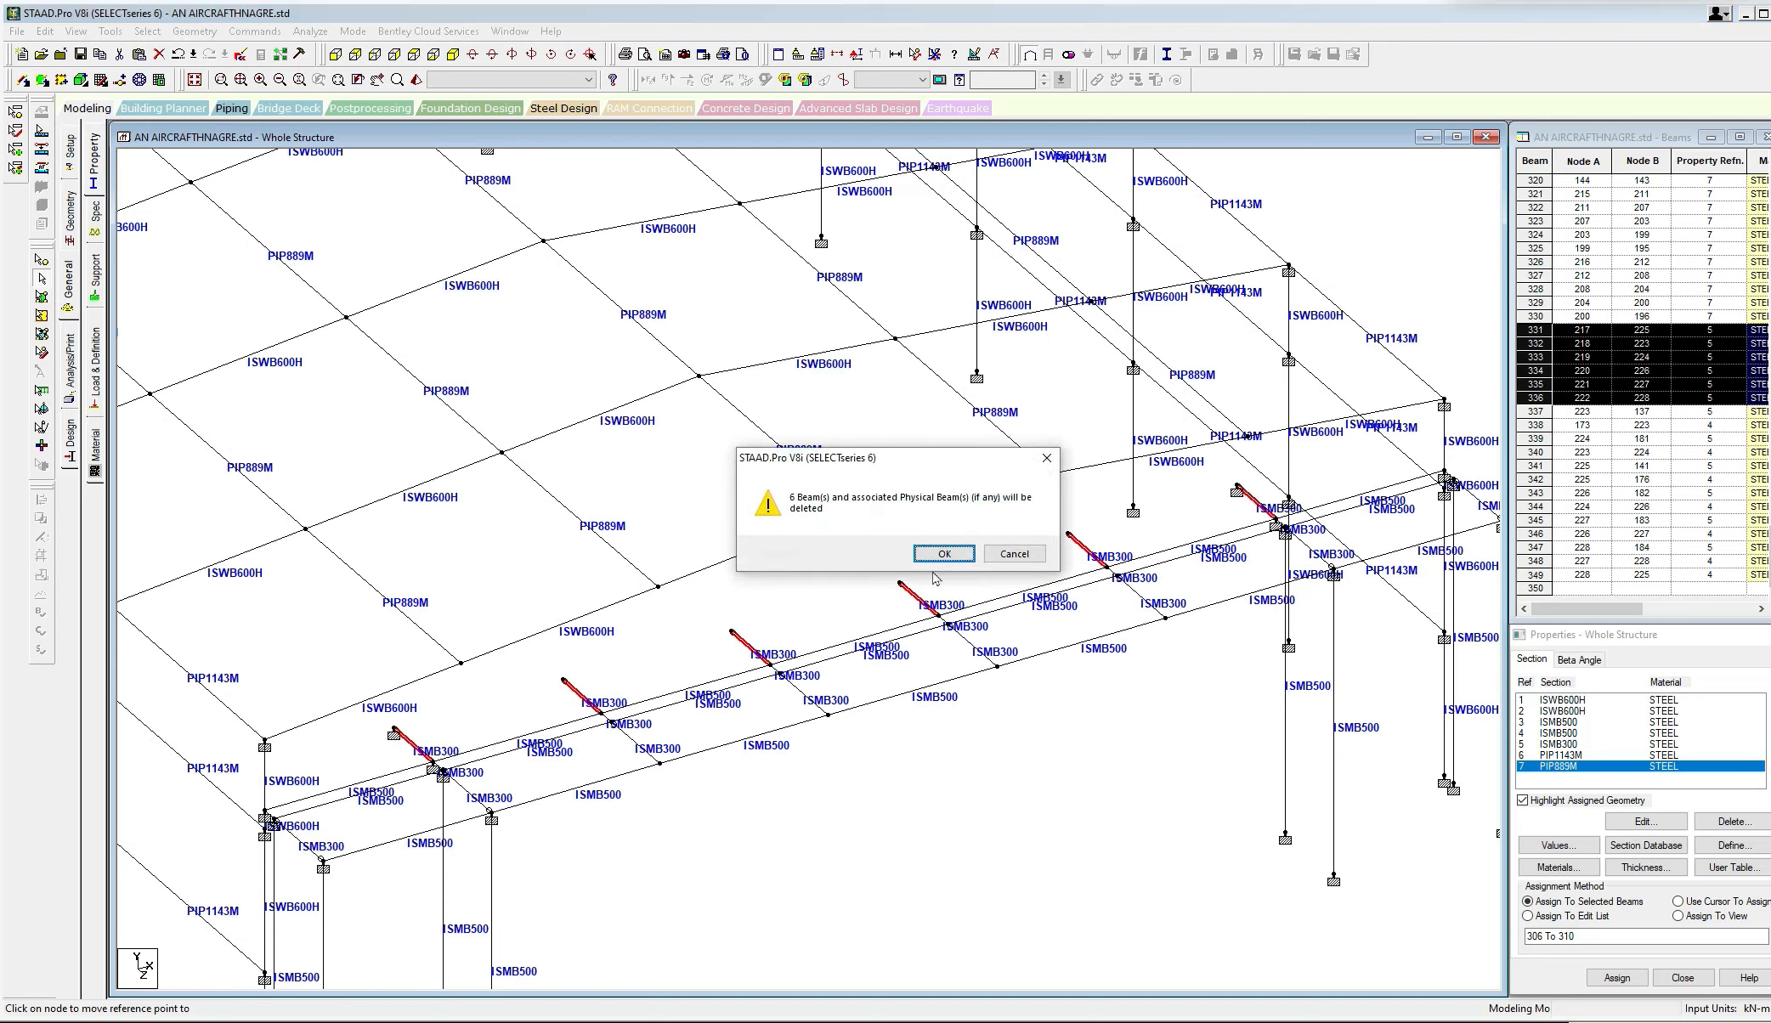
{"action": "left_click", "coordinate": [944, 557]}
{"action": "left_click", "coordinate": [943, 555]}
Open the support definitions for the whole structure and choose the No support entry (S1).
{"action": "middle_click_drag", "start_coordinate": [943, 556], "coordinate": [597, 641]}
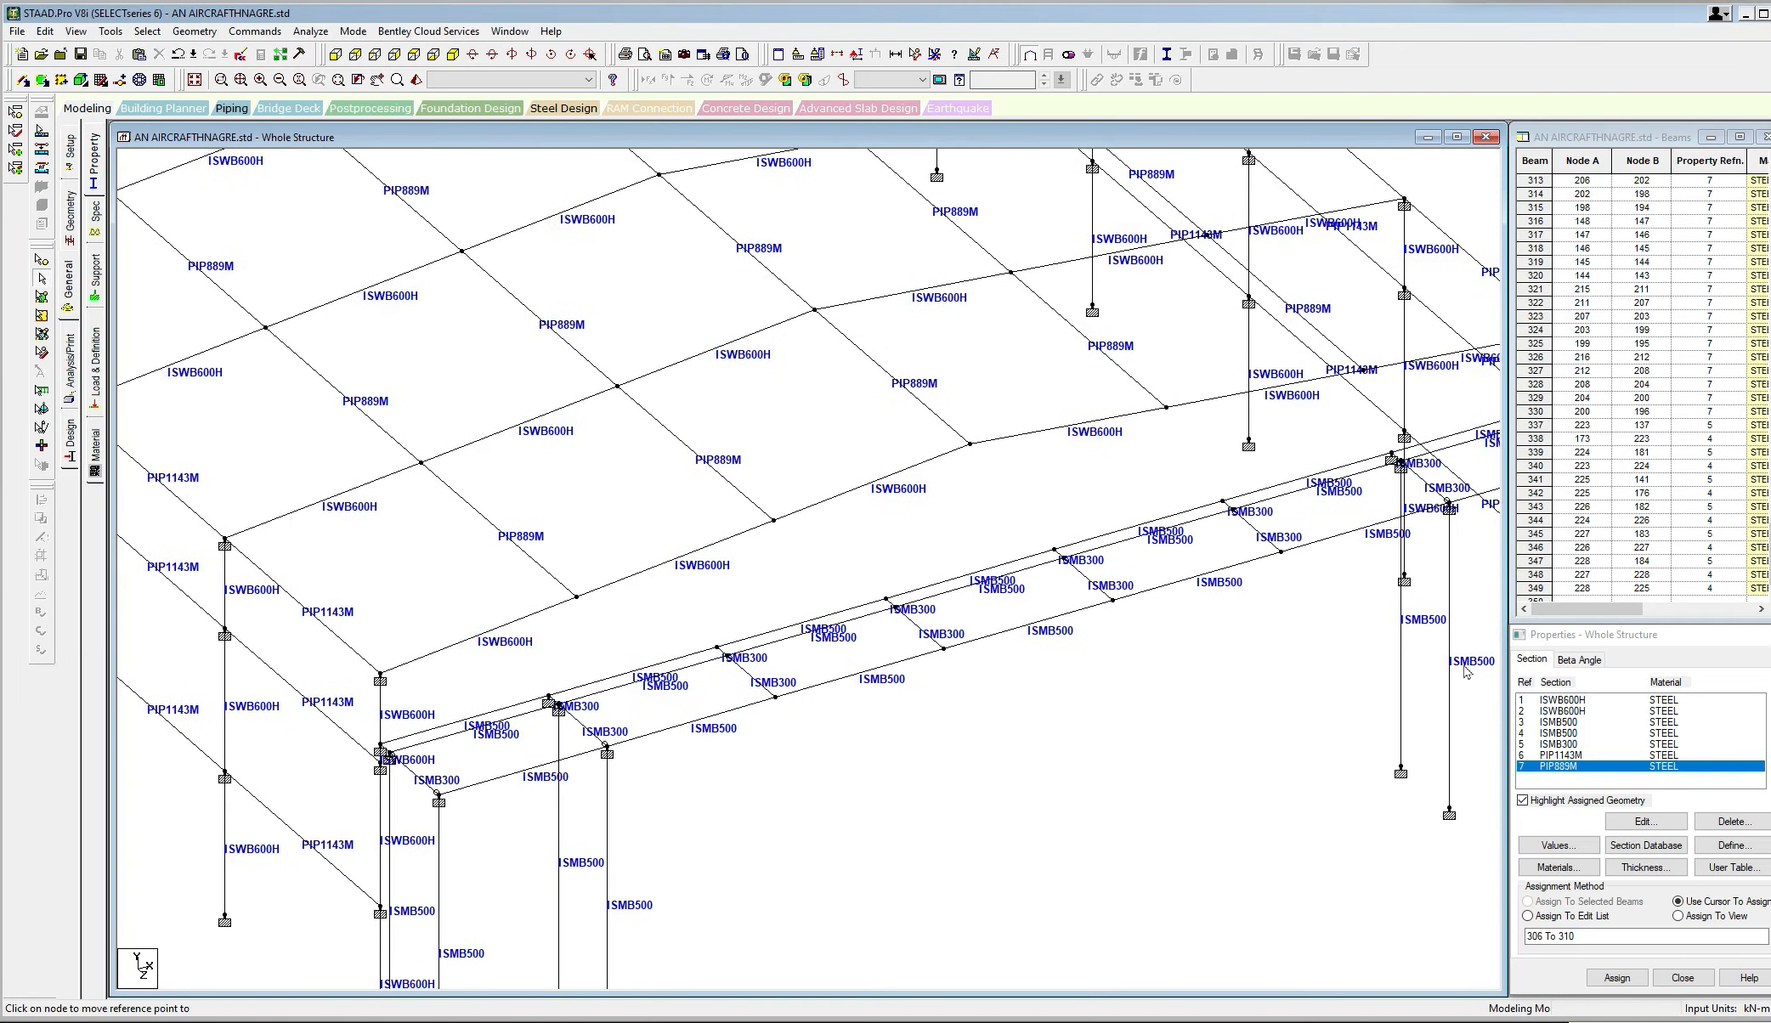
{"action": "left_click", "coordinate": [93, 271]}
{"action": "scroll", "coordinate": [1055, 578], "scroll_direction": "up", "scroll_amount": 5}
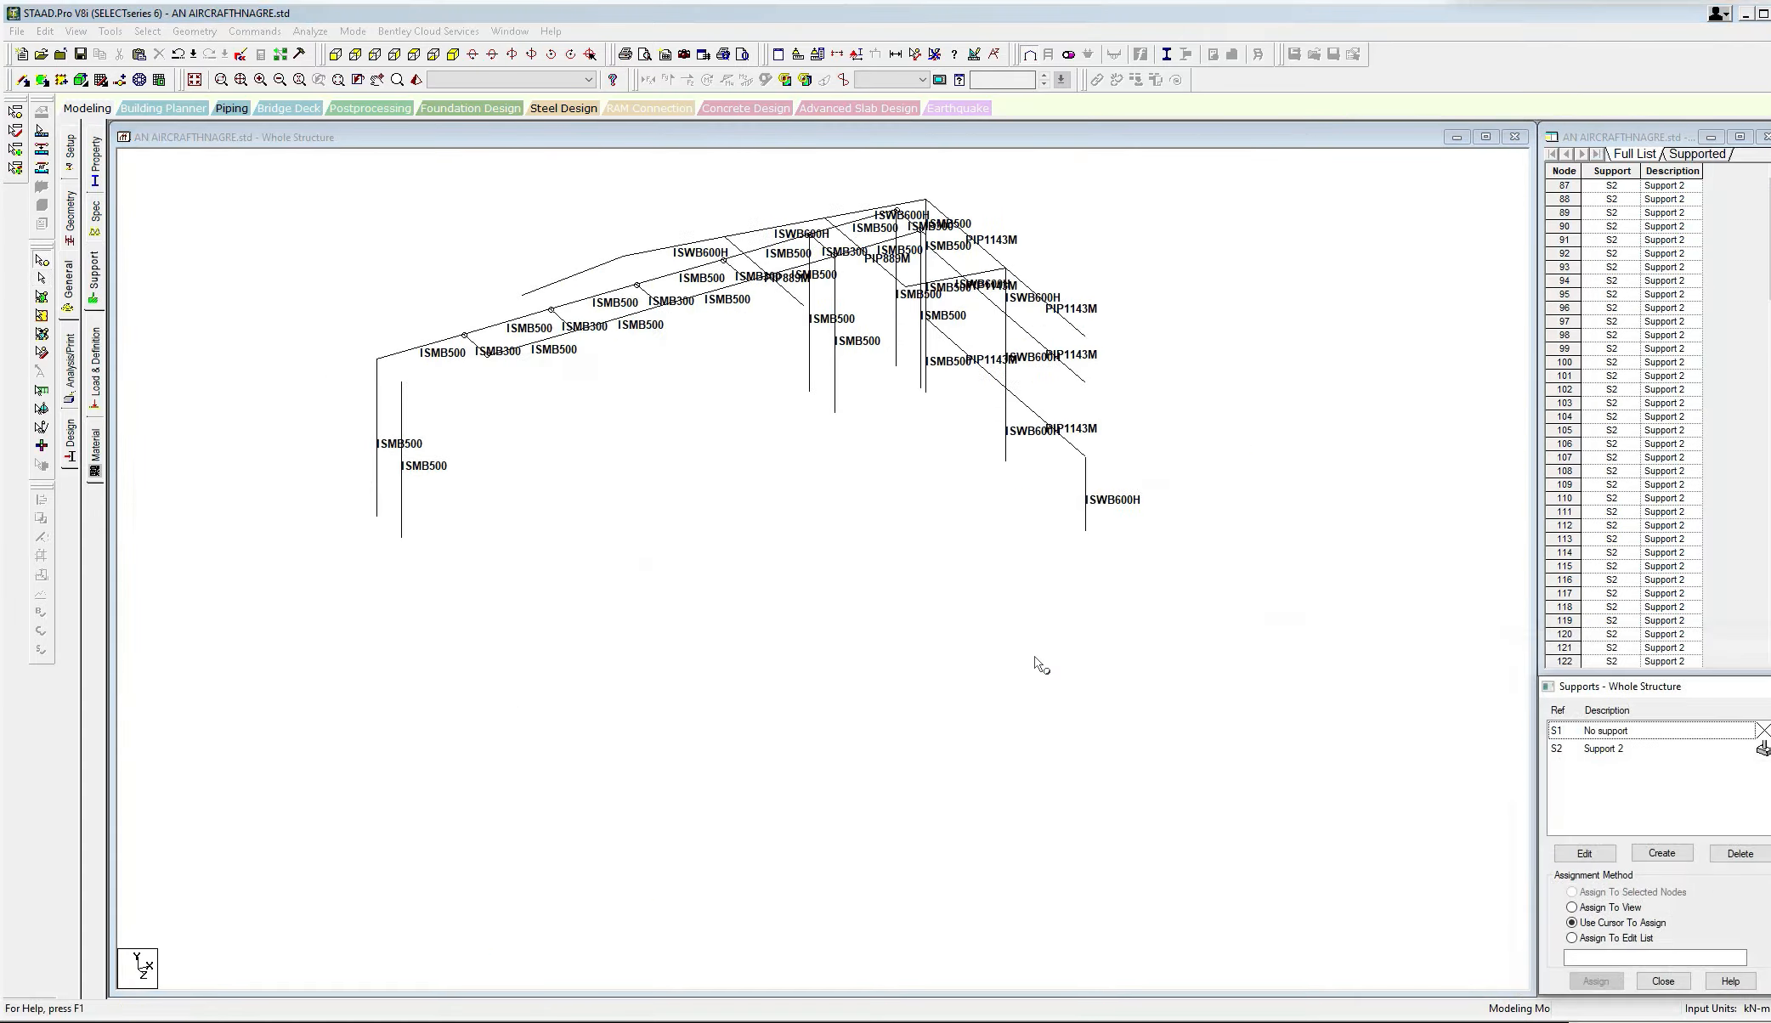
{"action": "scroll", "coordinate": [1219, 776], "scroll_direction": "up", "scroll_amount": 4}
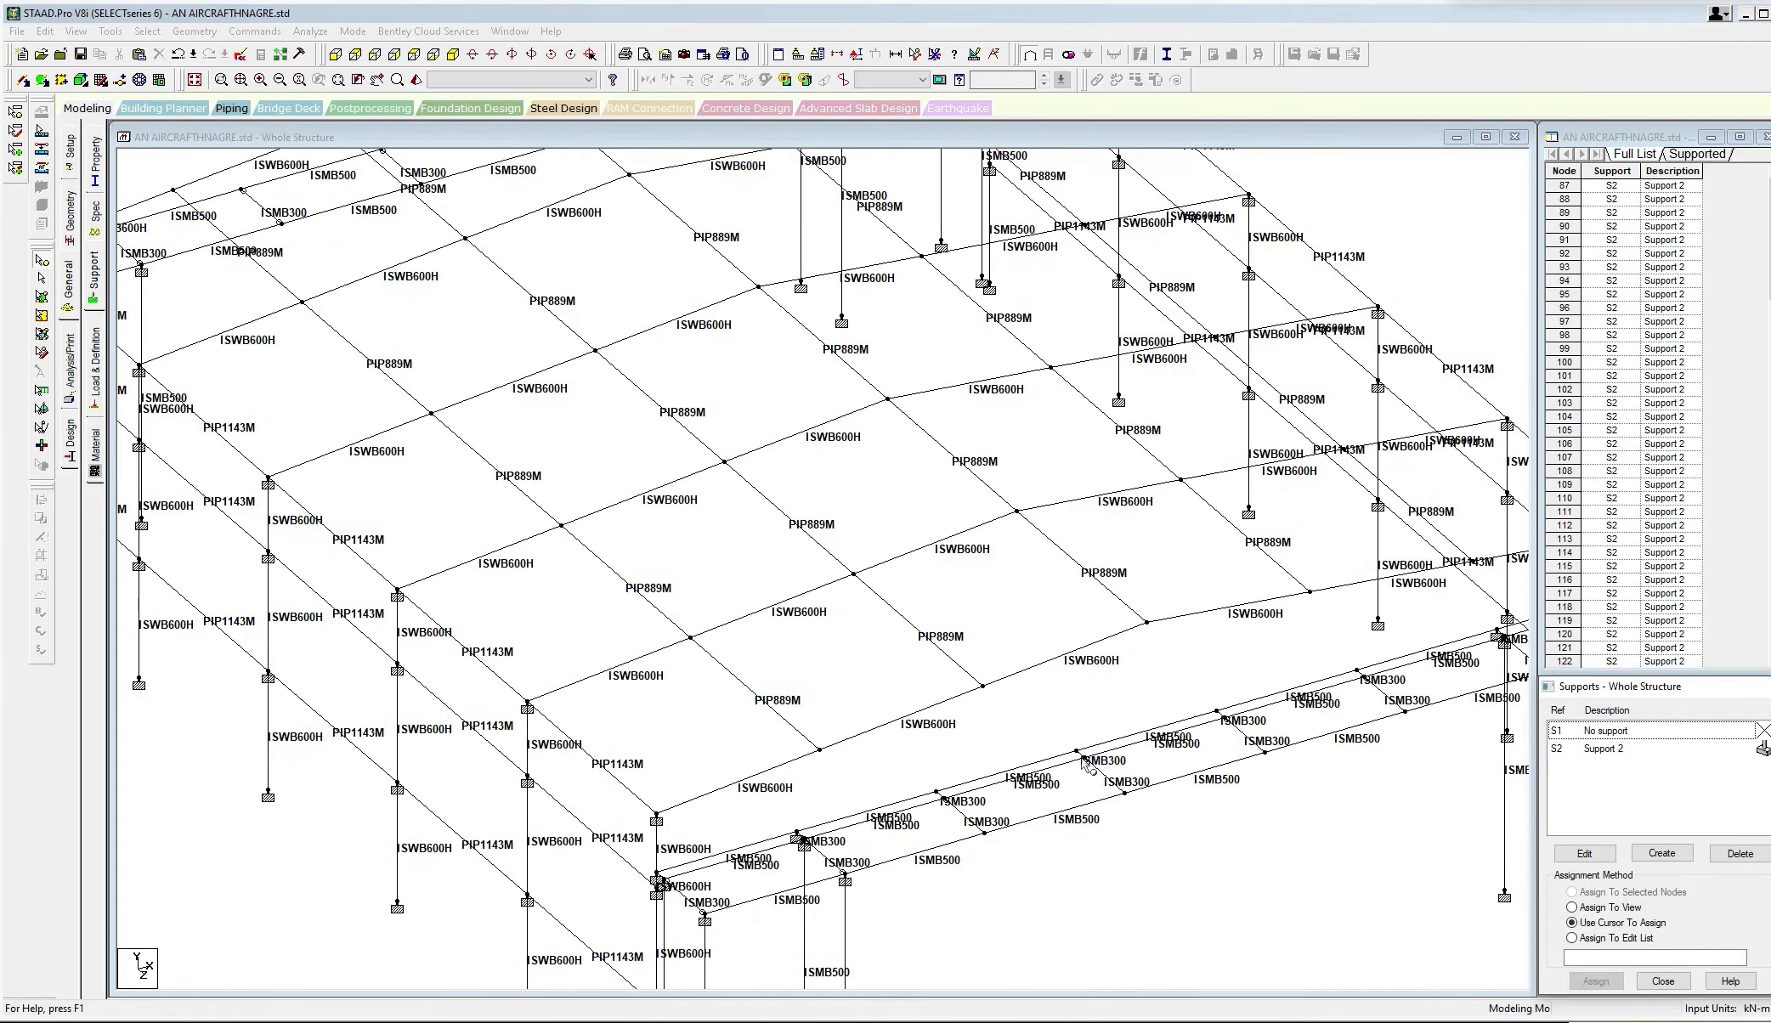
{"action": "left_click", "coordinate": [1588, 732]}
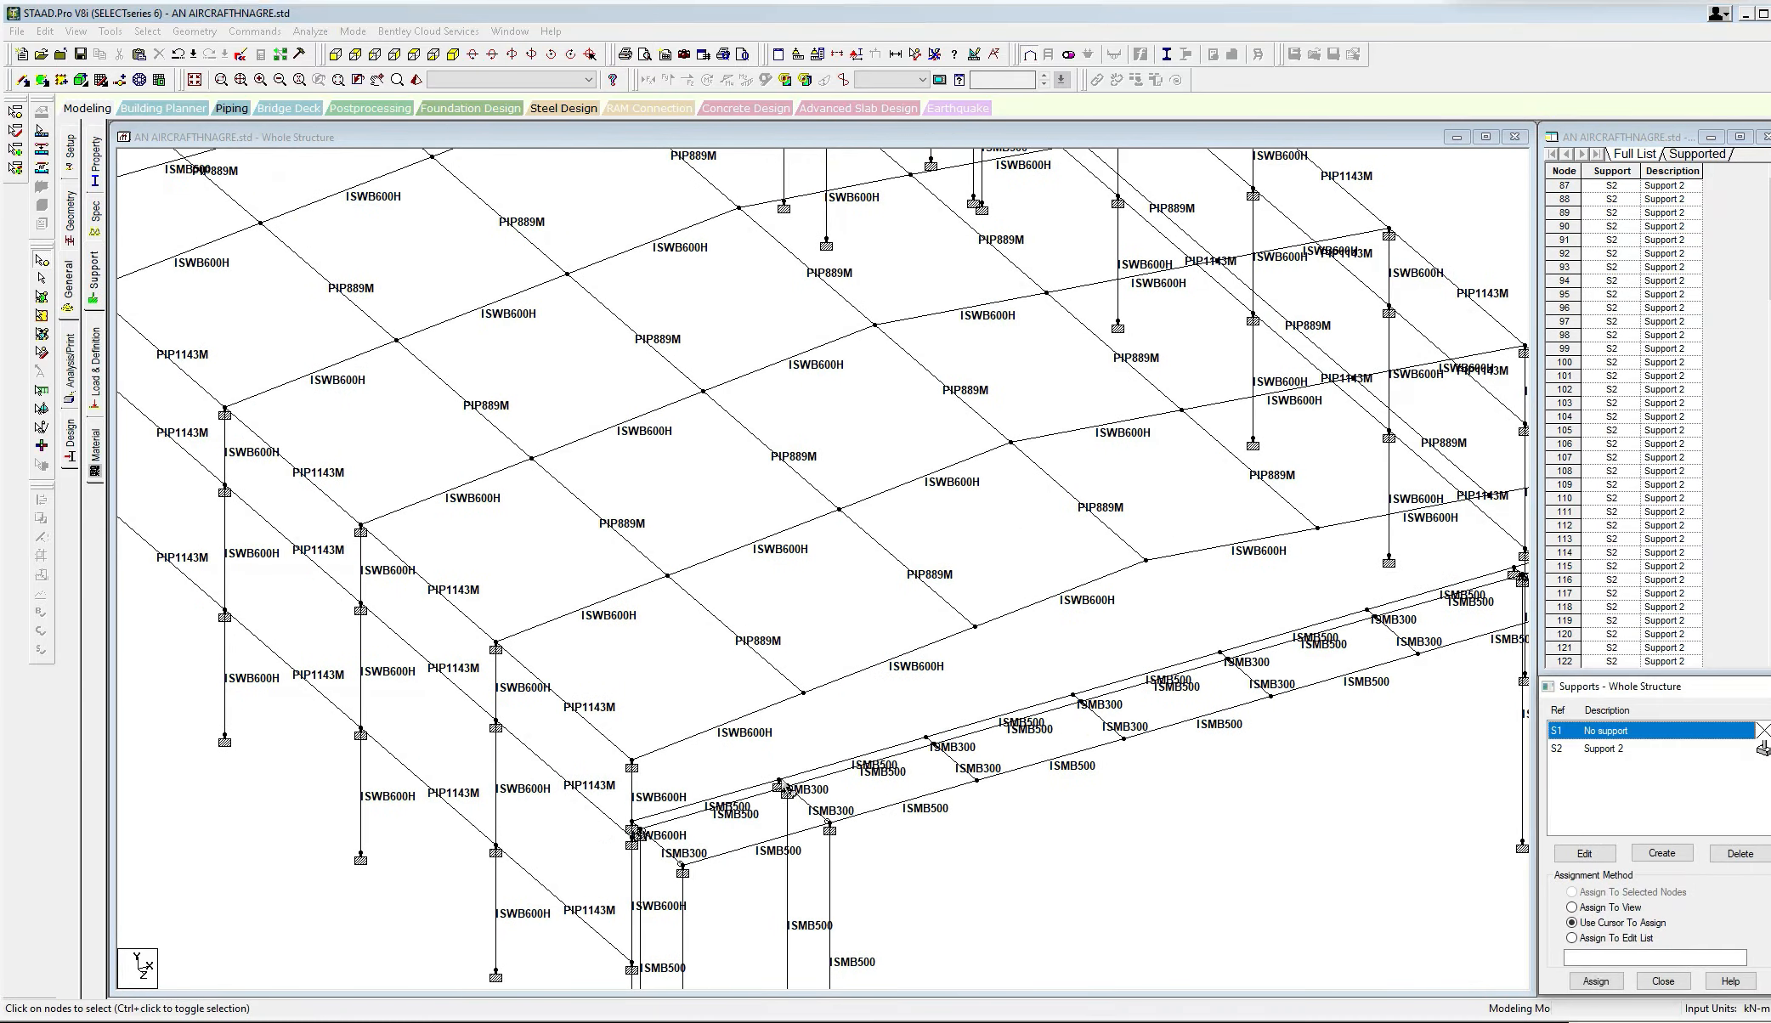
Try to delete the two nodes on the new ISMB500 line that carry Support 2.
{"action": "left_click", "coordinate": [781, 781]}
{"action": "middle_click_drag", "start_coordinate": [1181, 660], "coordinate": [914, 712]}
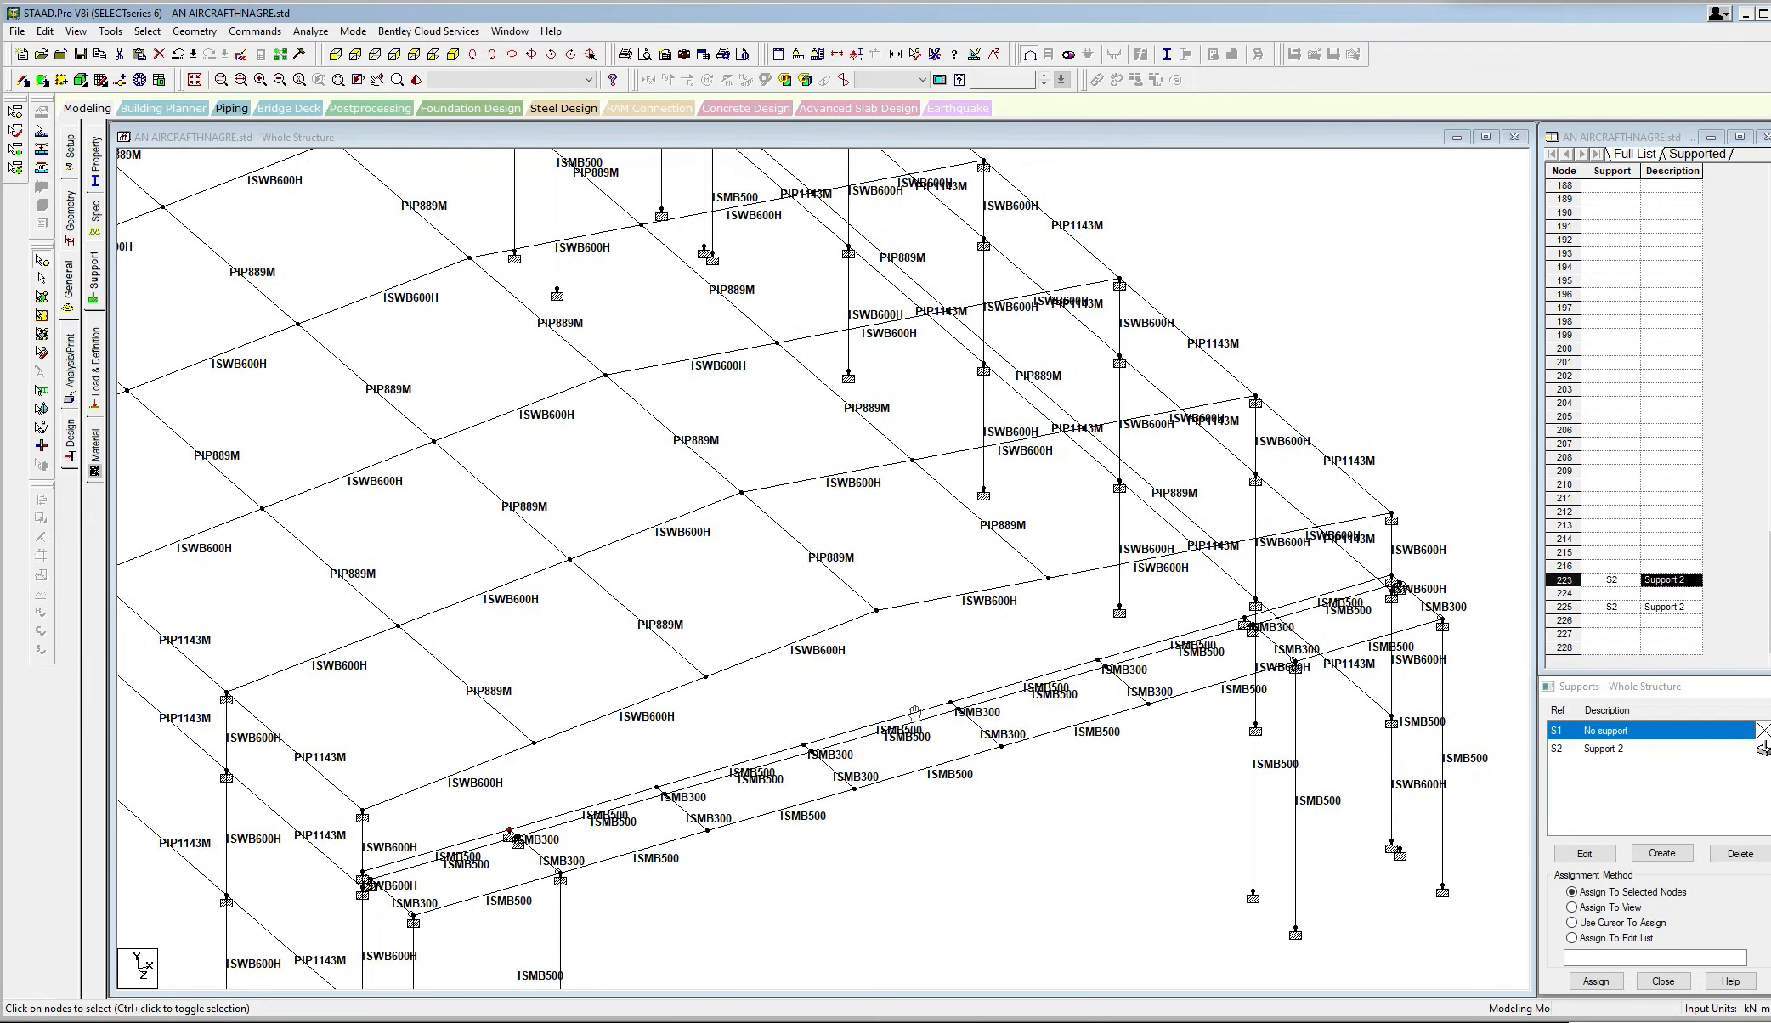
{"action": "left_click", "coordinate": [1243, 623]}
{"action": "key", "text": "Delete"}
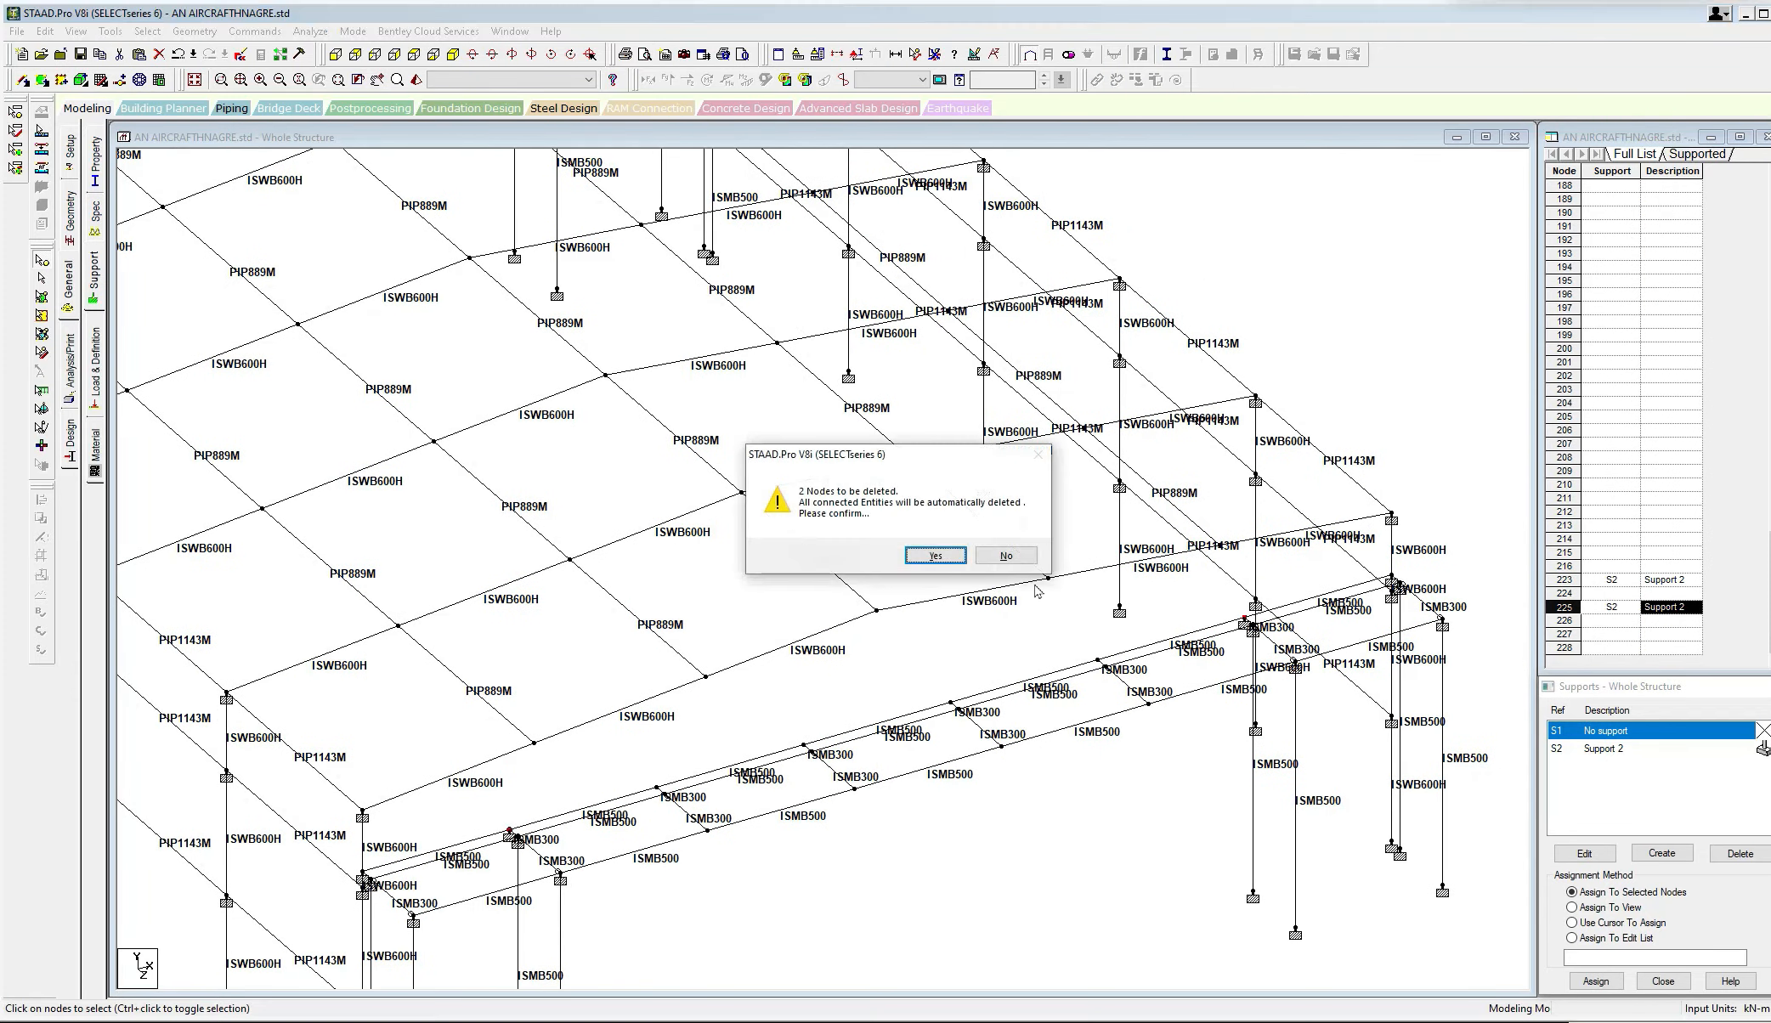
{"action": "left_click", "coordinate": [936, 557]}
{"action": "middle_click_drag", "start_coordinate": [839, 662], "coordinate": [918, 613]}
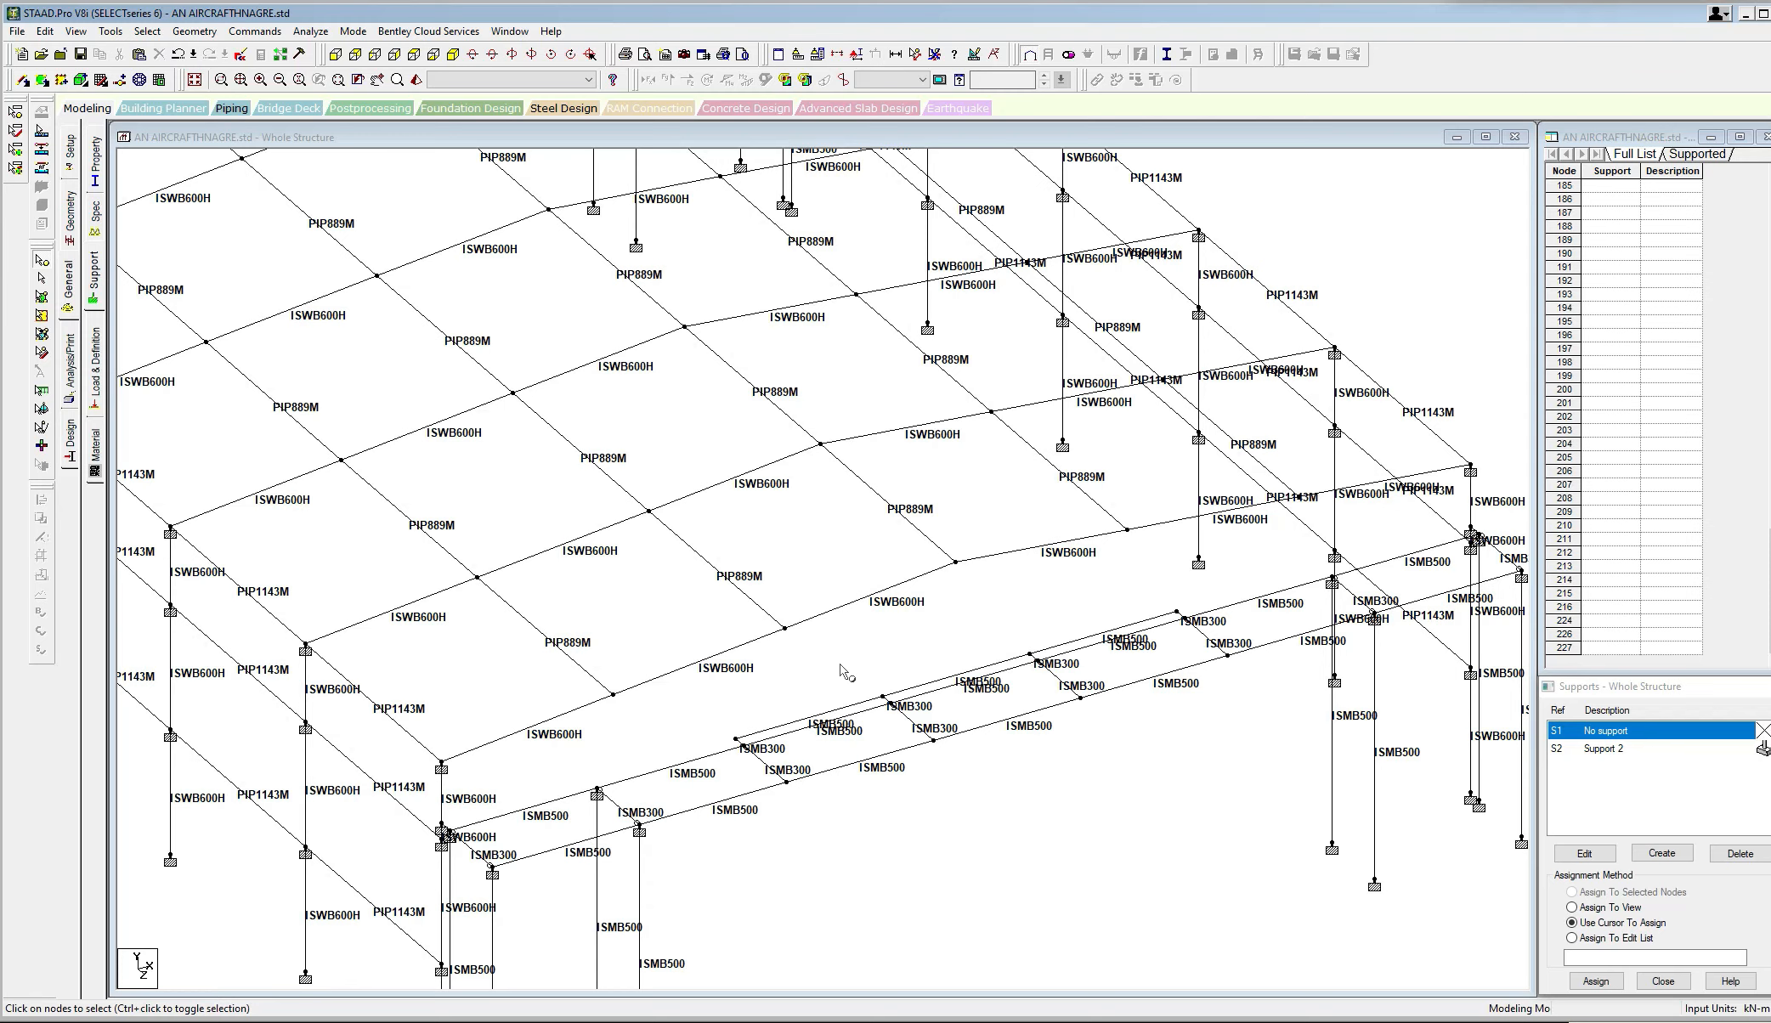
Undo the deletion of the two supported nodes on the new ISMB500 line.
{"action": "key", "text": "ctrl+z"}
{"action": "key", "text": "ctrl+z"}
{"action": "key", "text": "ctrl+z"}
{"action": "key", "text": "ctrl+z"}
{"action": "key", "text": "ctrl+z"}
{"action": "key", "text": "ctrl+z"}
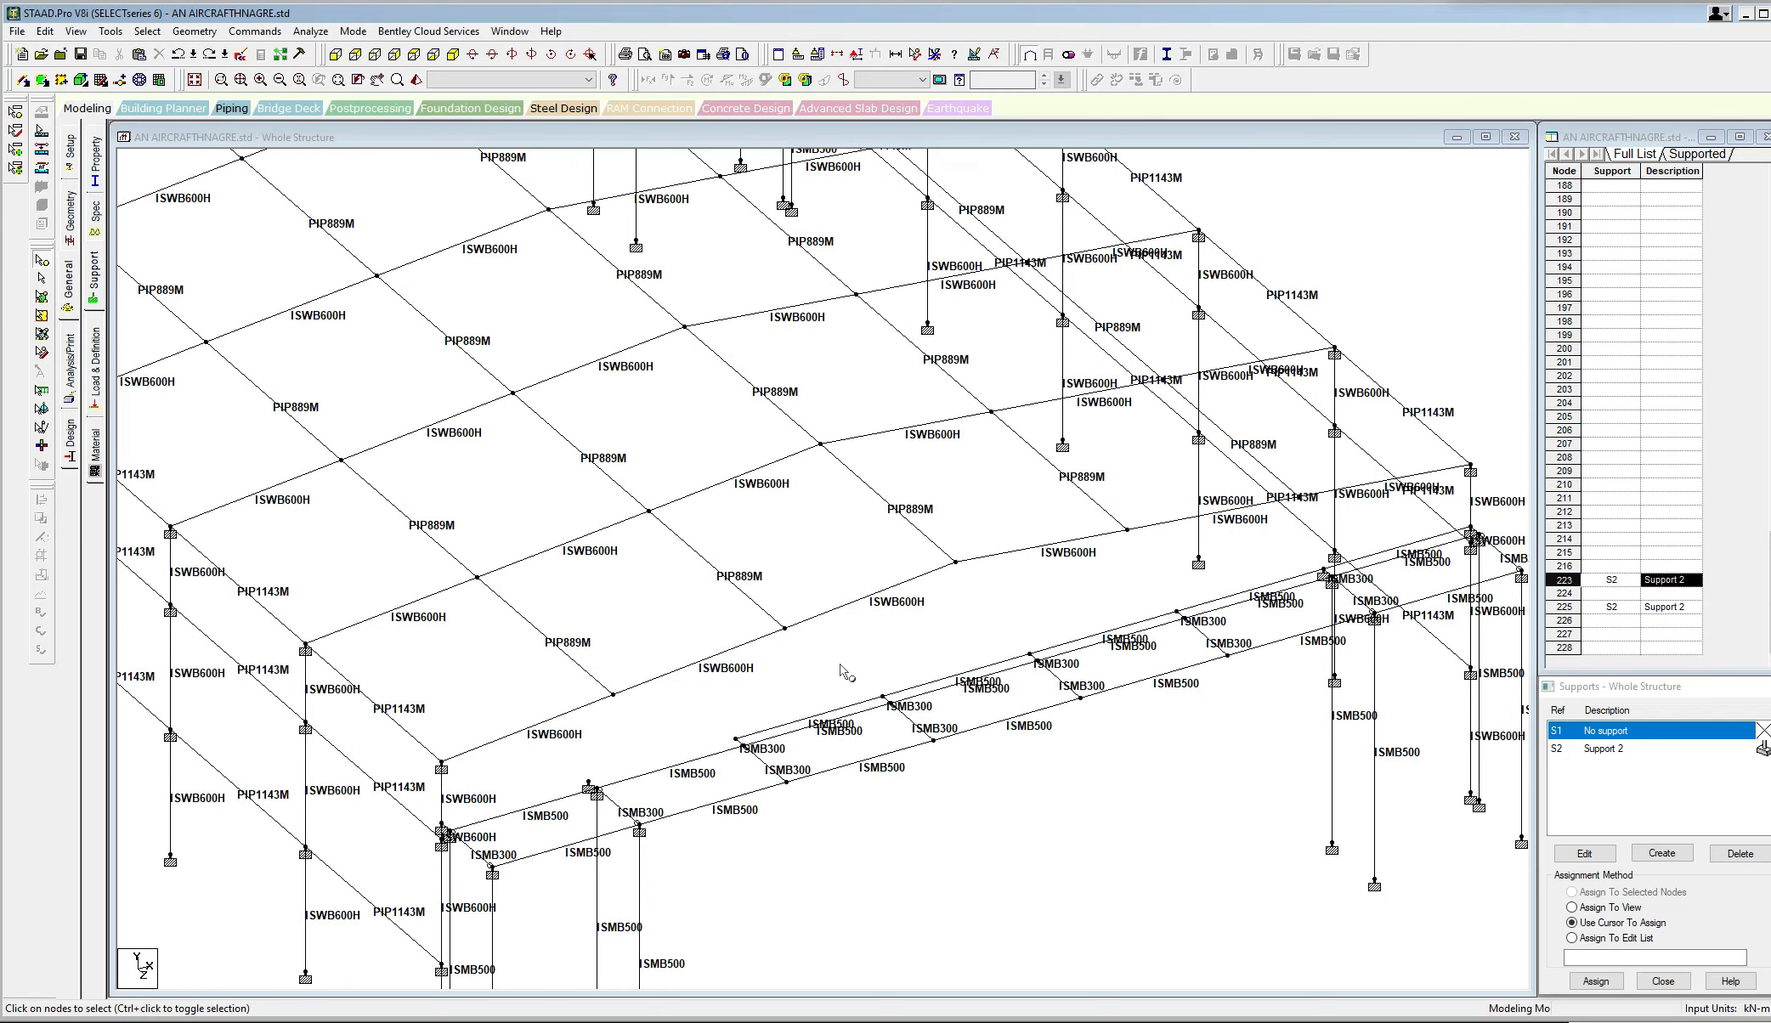
{"action": "key", "text": "ctrl+z"}
{"action": "key", "text": "ctrl+z"}
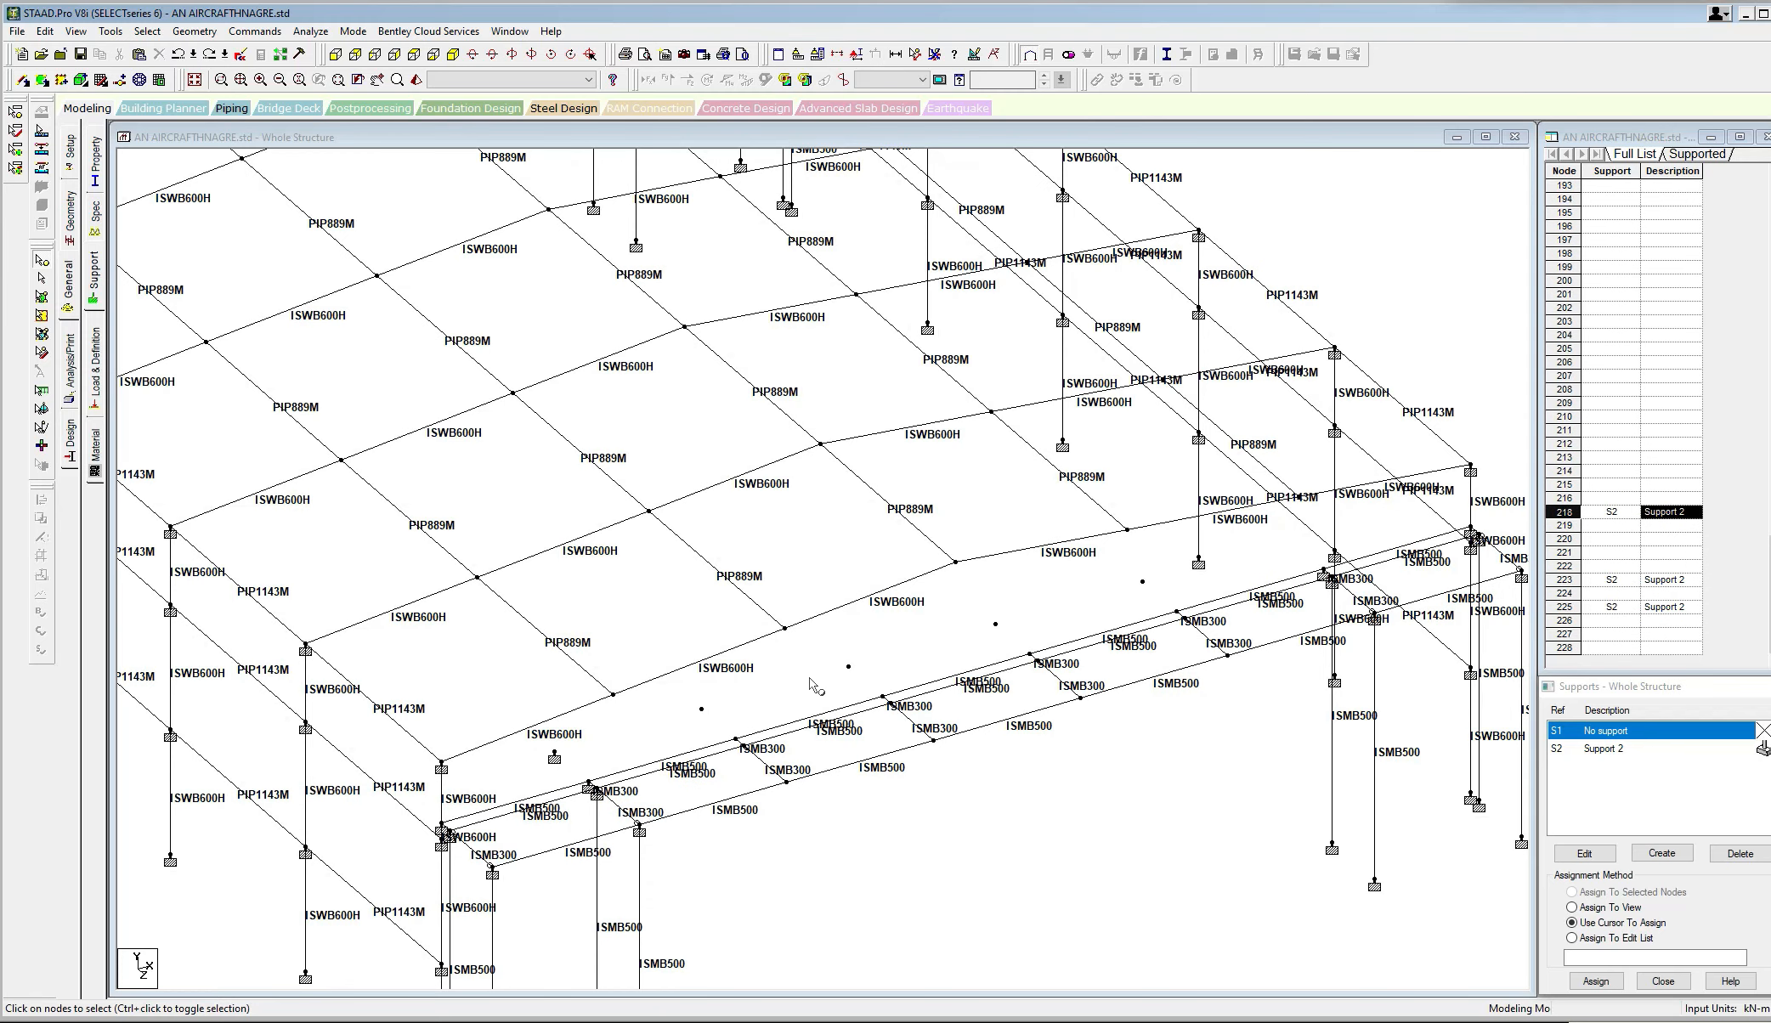
{"action": "key", "text": "ctrl+z"}
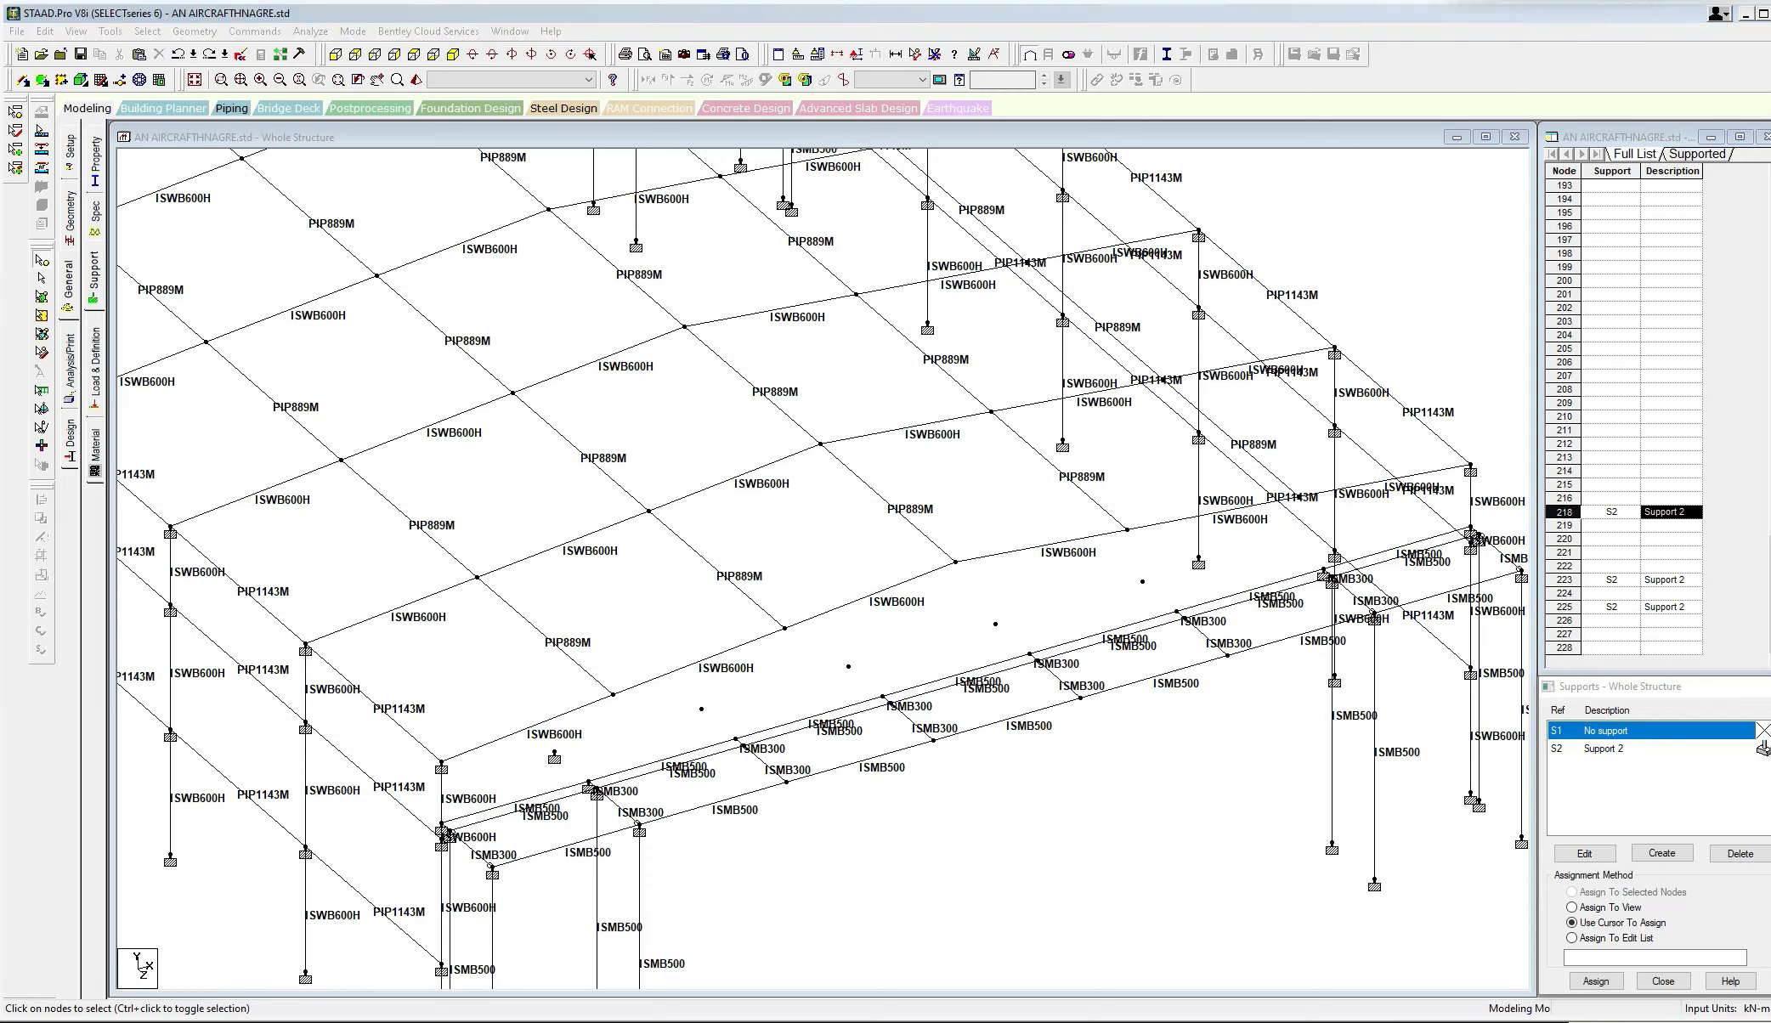
Assign No support to the two nodes on the new ISMB500 line that carry Support 2.
{"action": "left_click", "coordinate": [593, 783]}
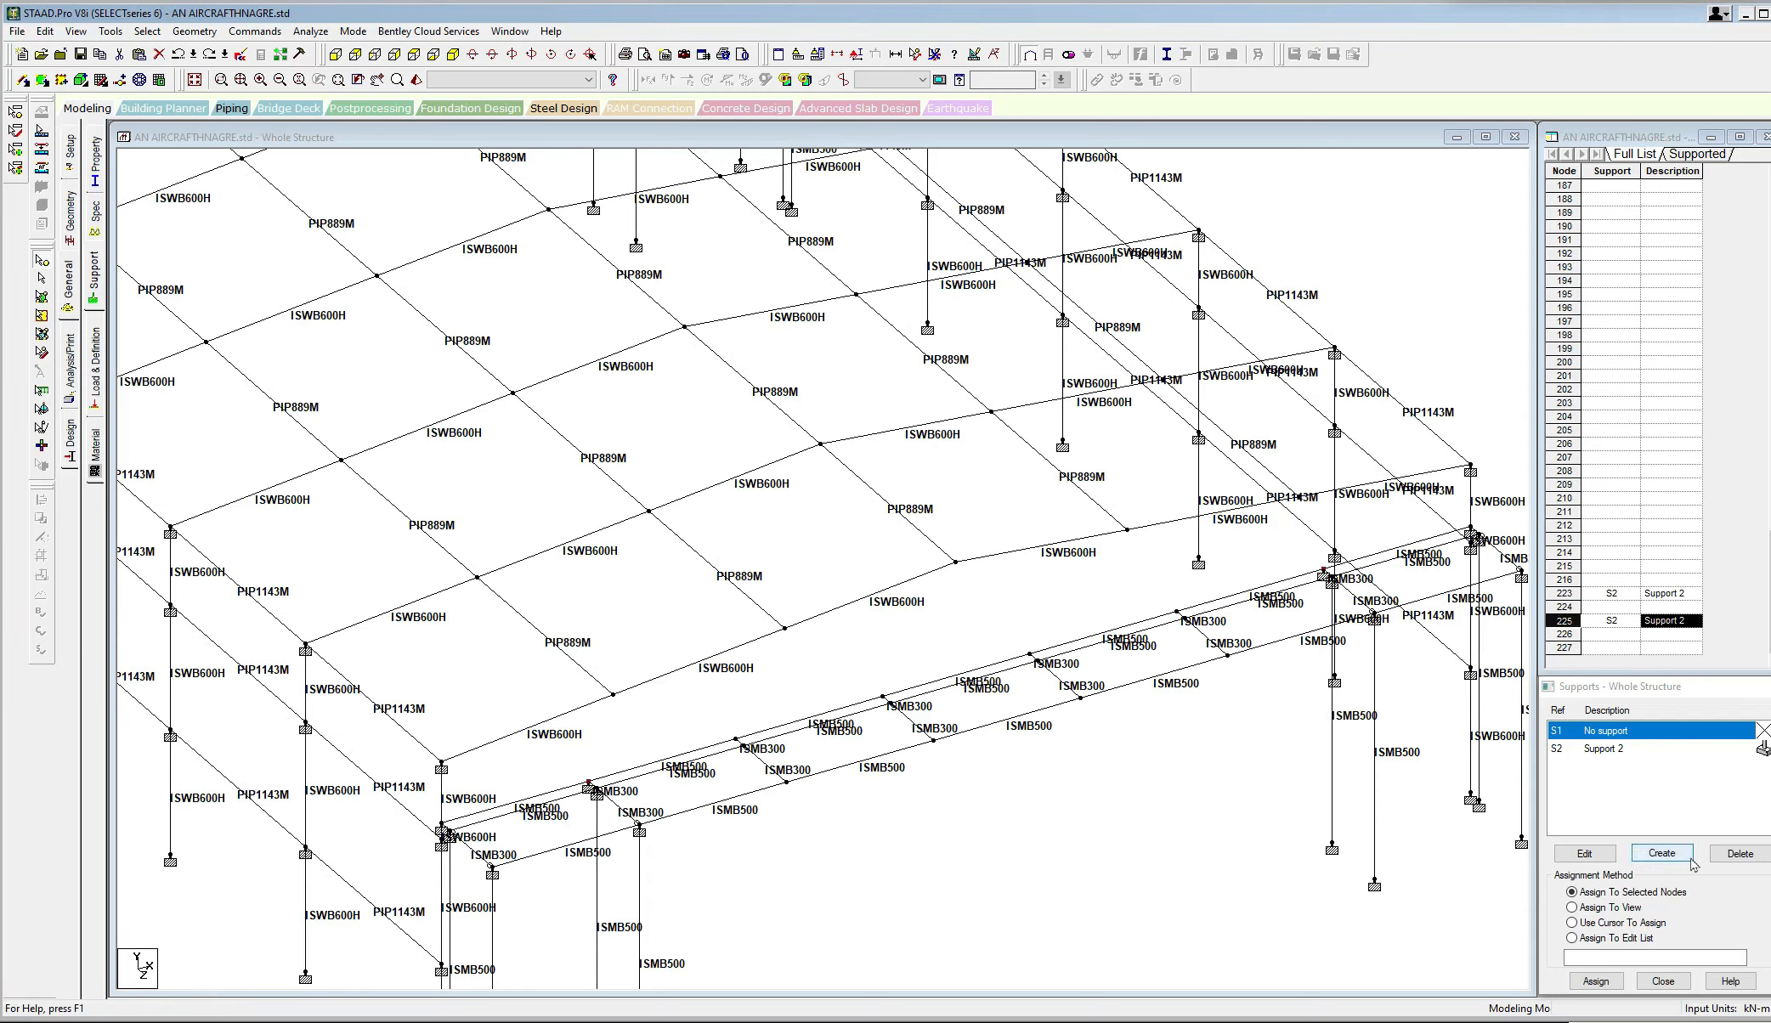
{"action": "left_click", "coordinate": [1596, 982]}
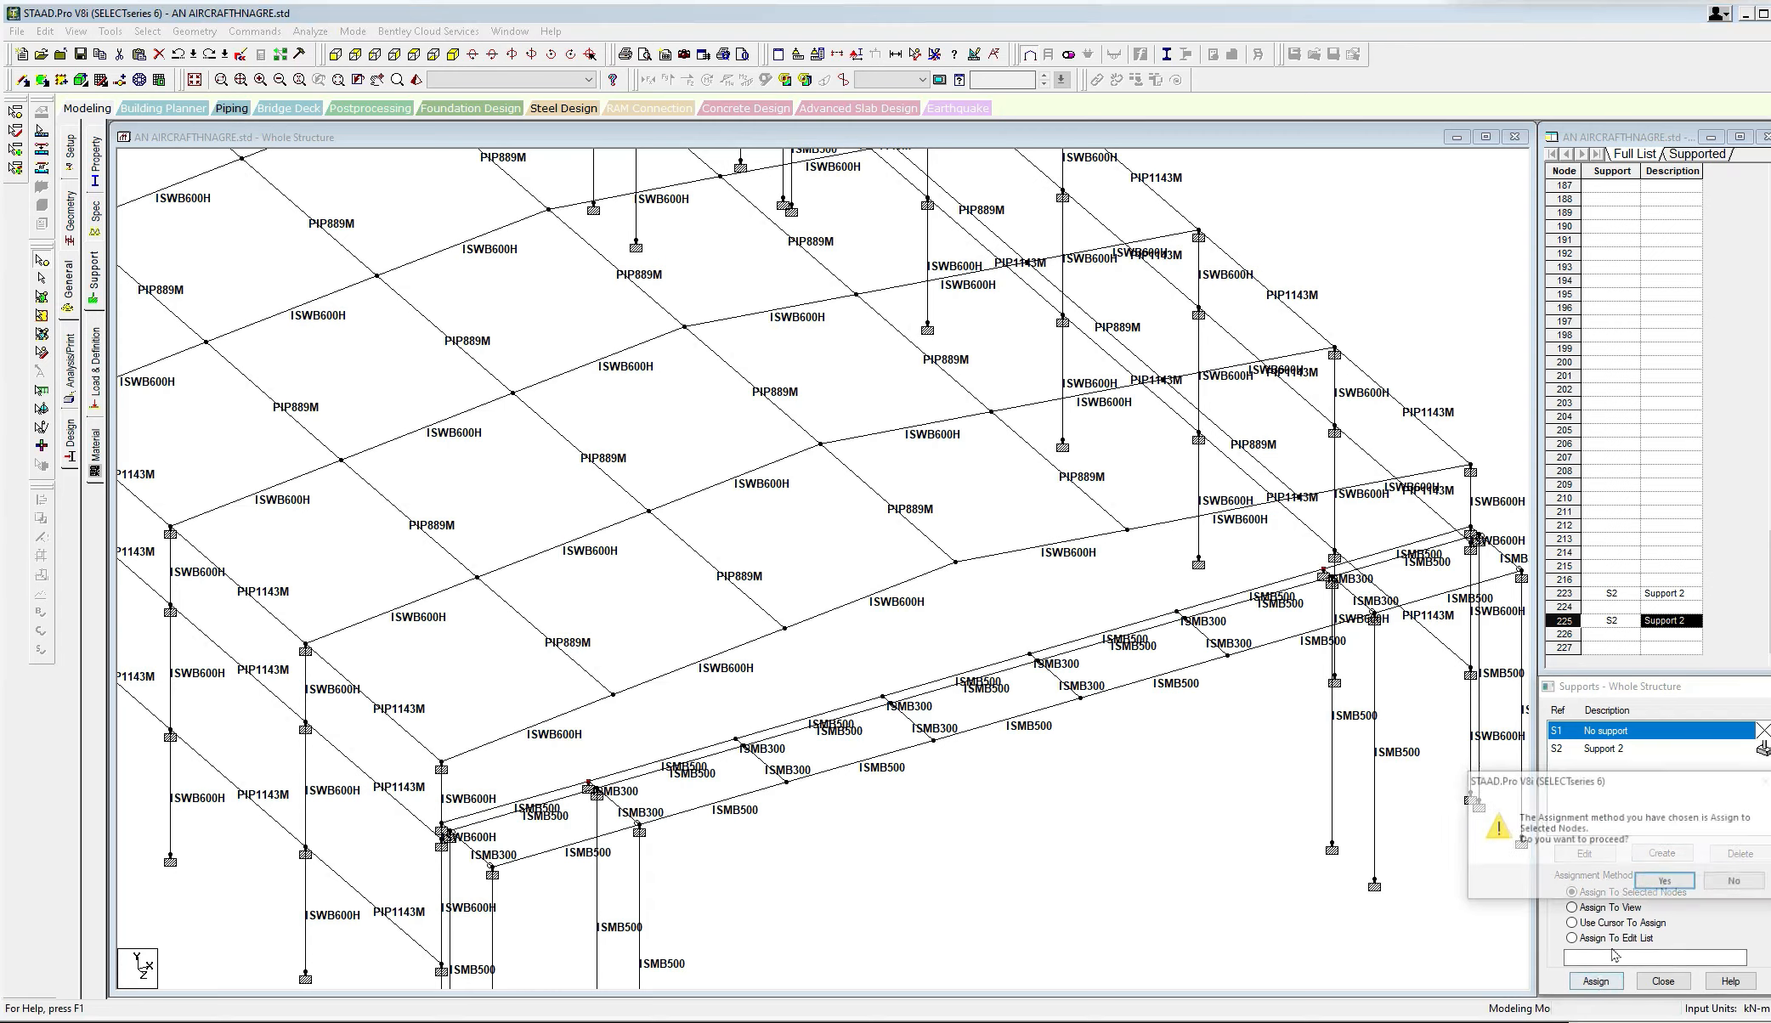
{"action": "left_click", "coordinate": [1663, 882]}
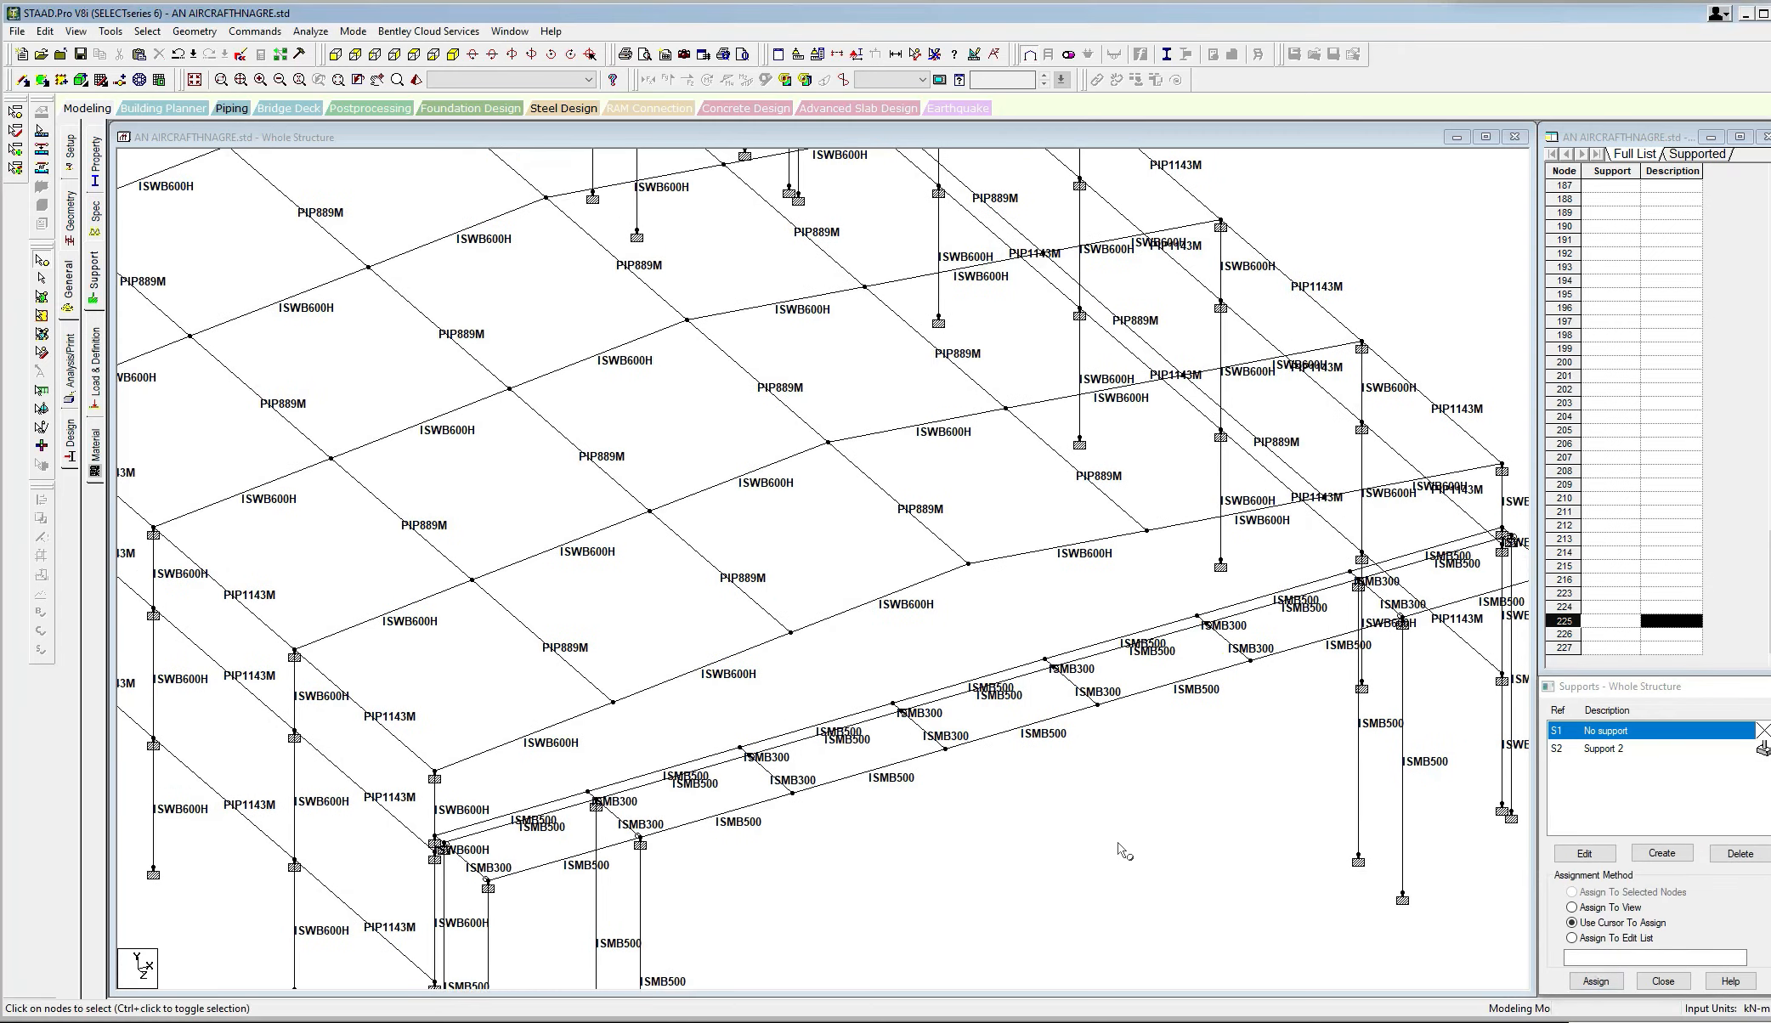
Raise six linked vertical members from the nodes along the new ISMB500 line with a one-step Translational Repeat in global Y.
{"action": "left_click", "coordinate": [587, 792]}
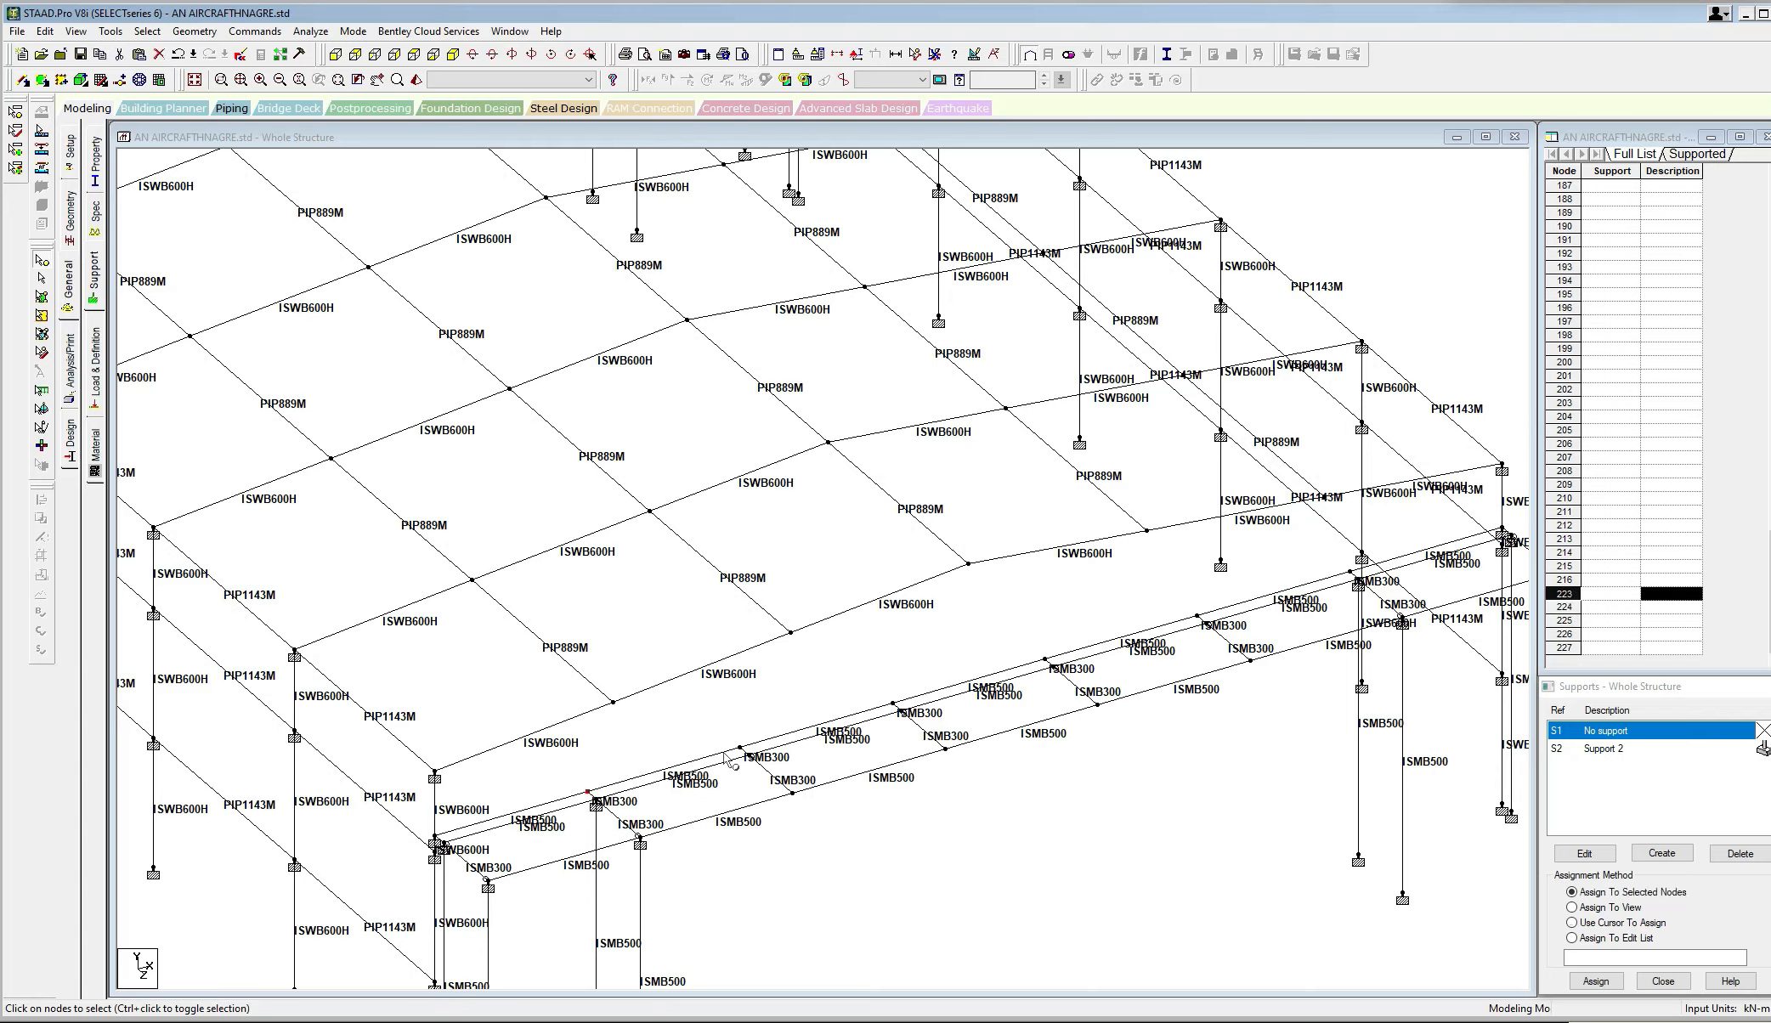
{"action": "left_click", "coordinate": [740, 746]}
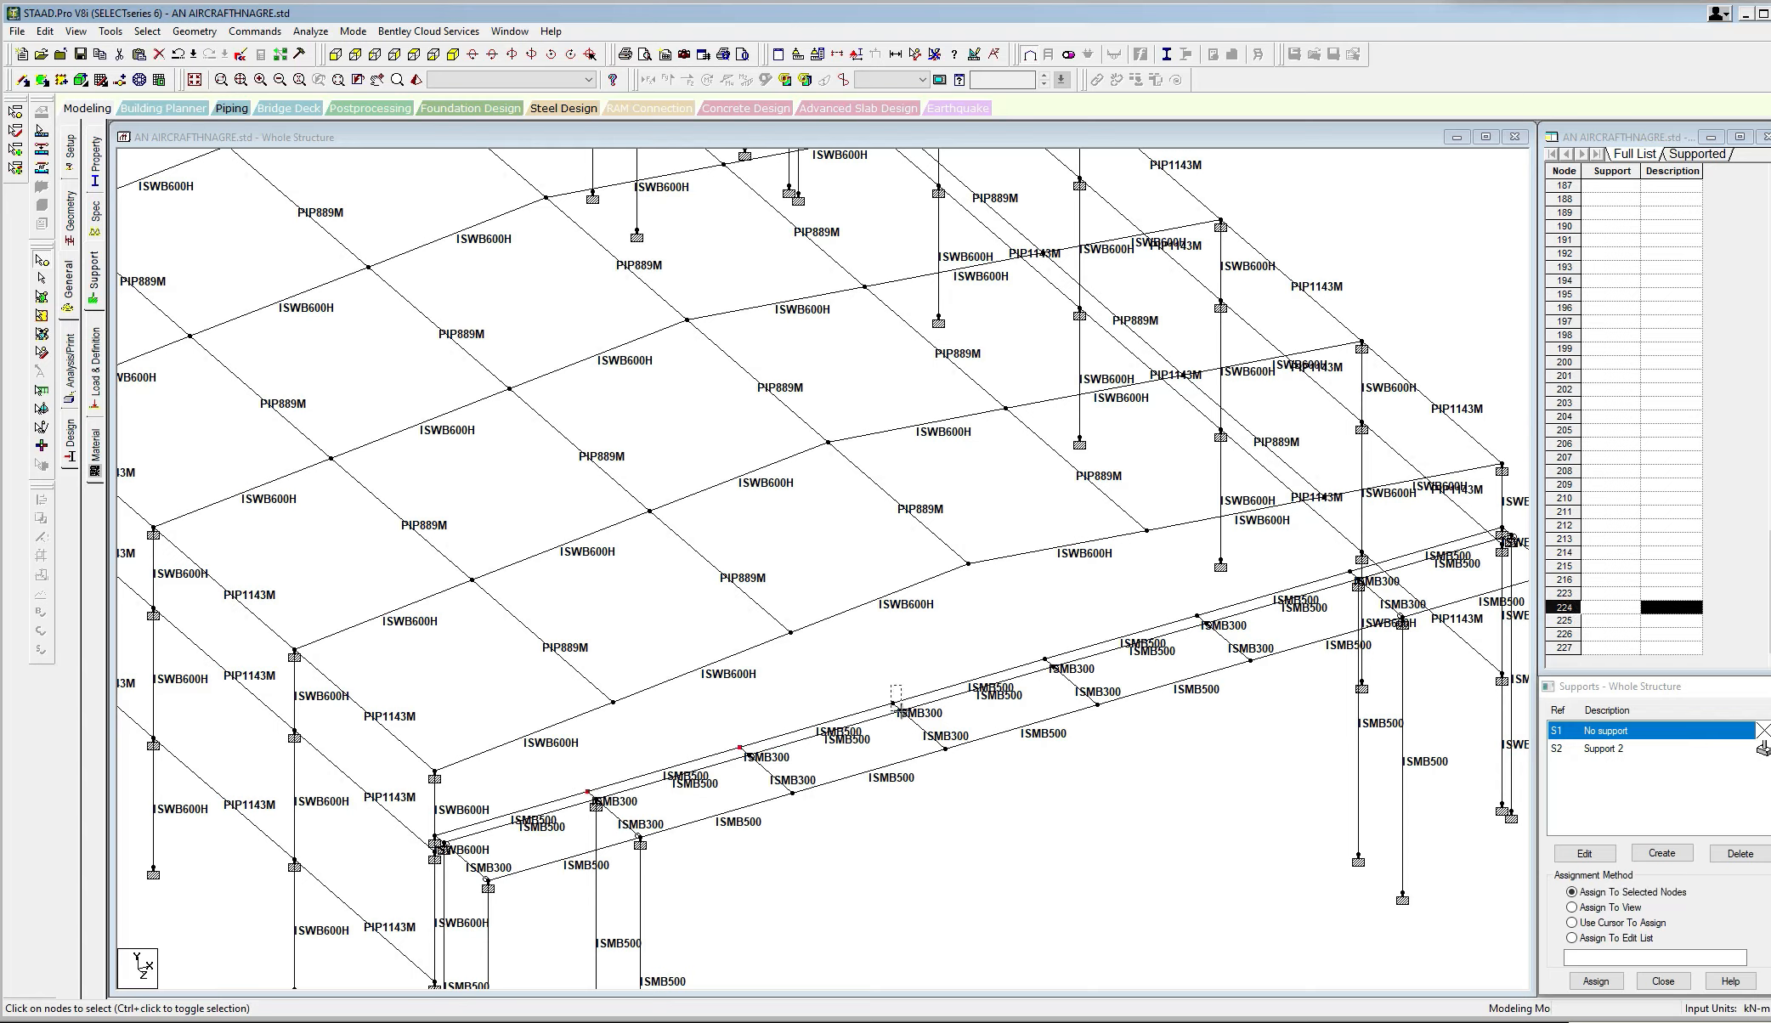
{"action": "left_click", "coordinate": [893, 703]}
{"action": "left_click", "coordinate": [1044, 659]}
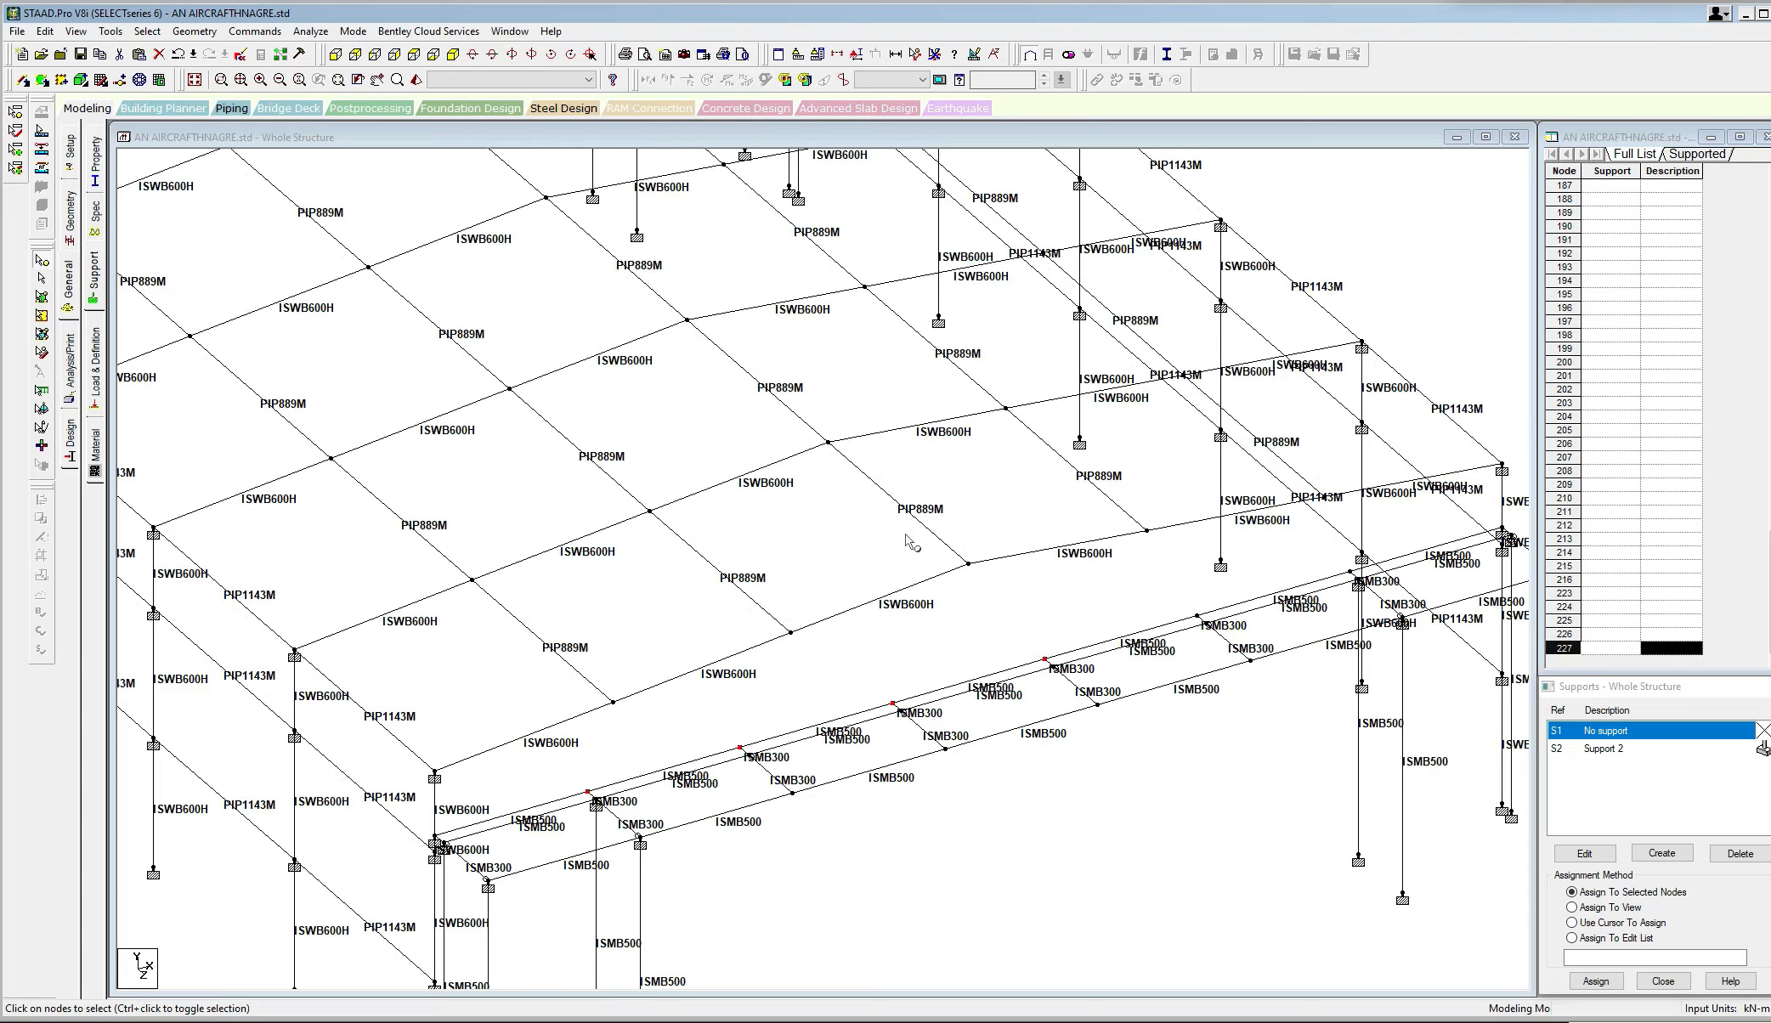
{"action": "left_click", "coordinate": [1197, 615]}
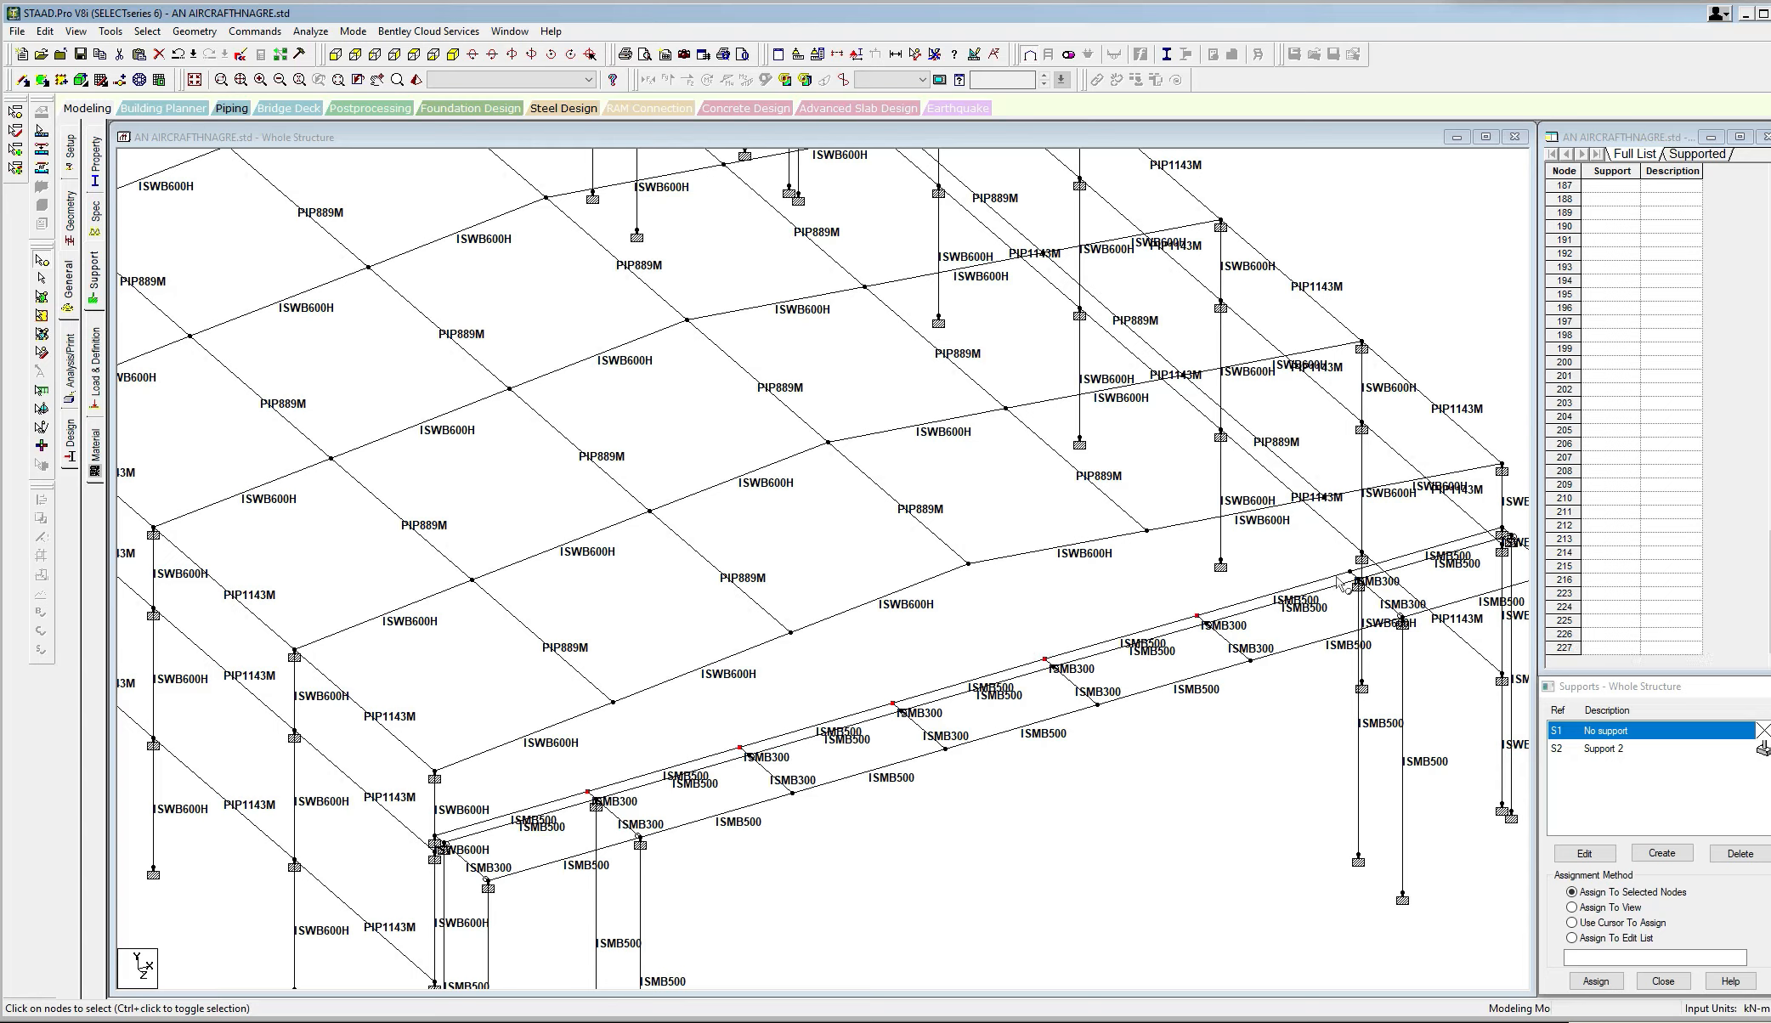
{"action": "left_click", "coordinate": [216, 32]}
{"action": "left_click", "coordinate": [245, 265]}
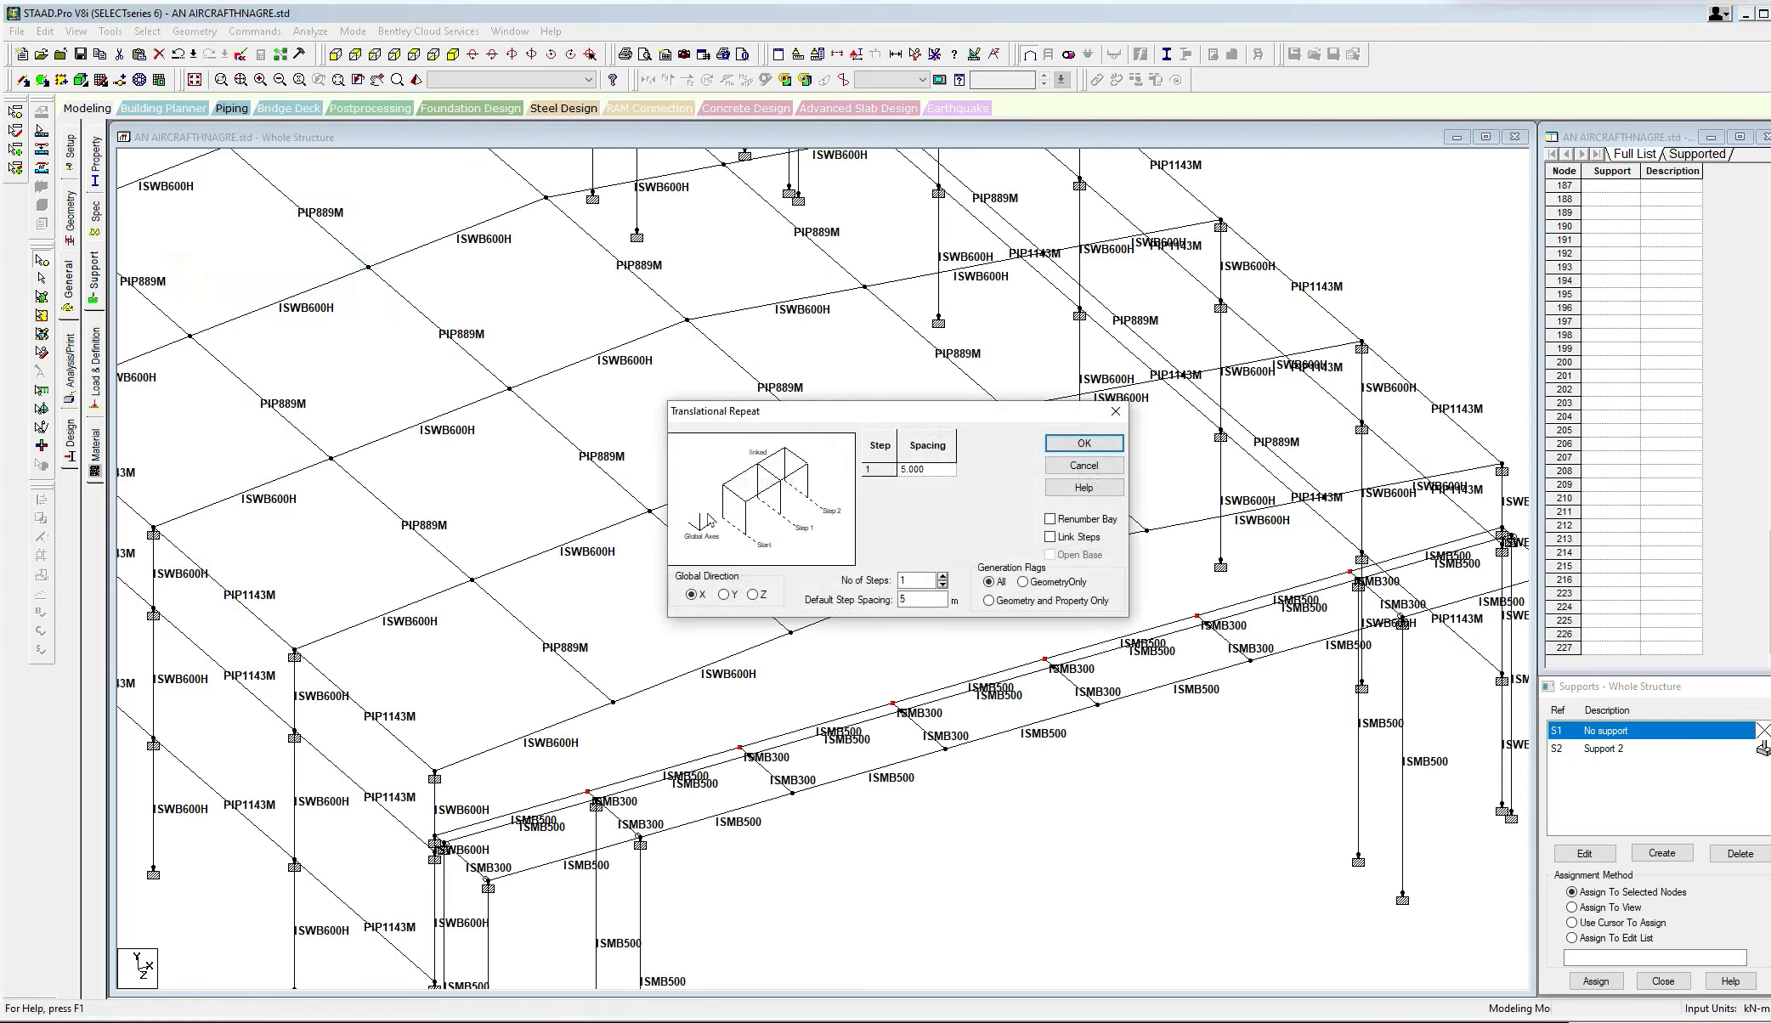
{"action": "double_click", "coordinate": [904, 599]}
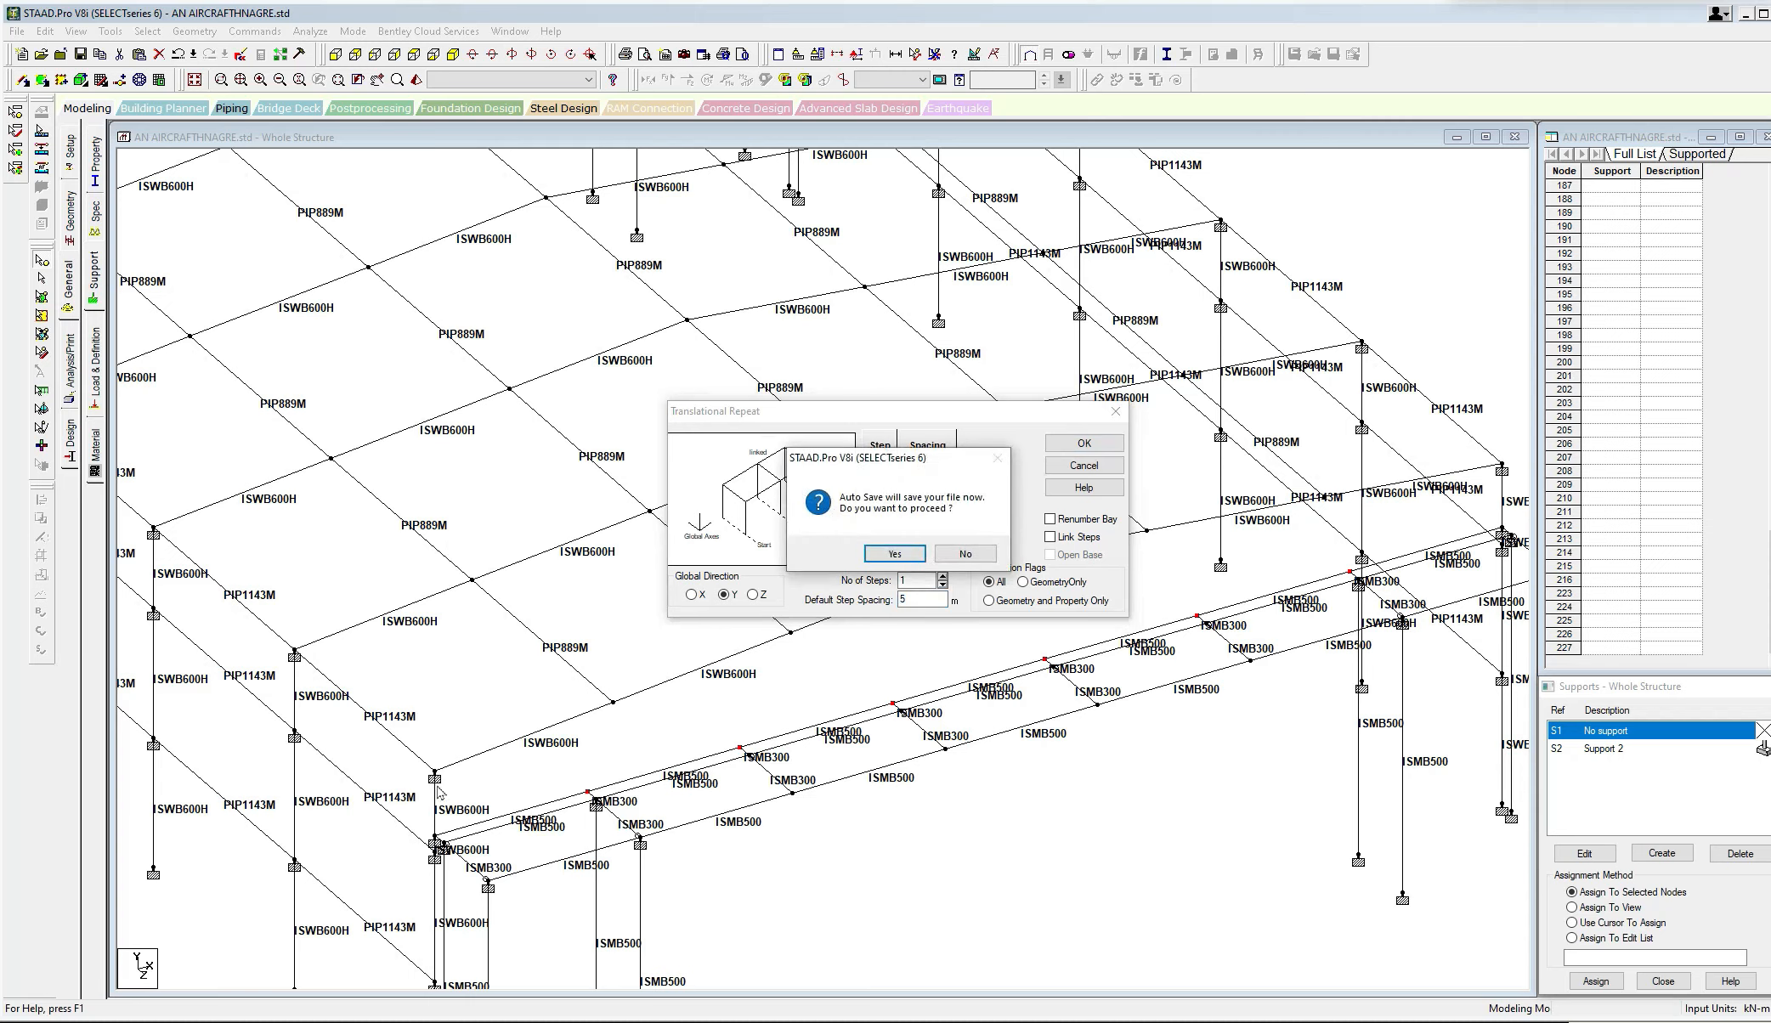
{"action": "left_click", "coordinate": [905, 558]}
{"action": "left_click", "coordinate": [899, 550]}
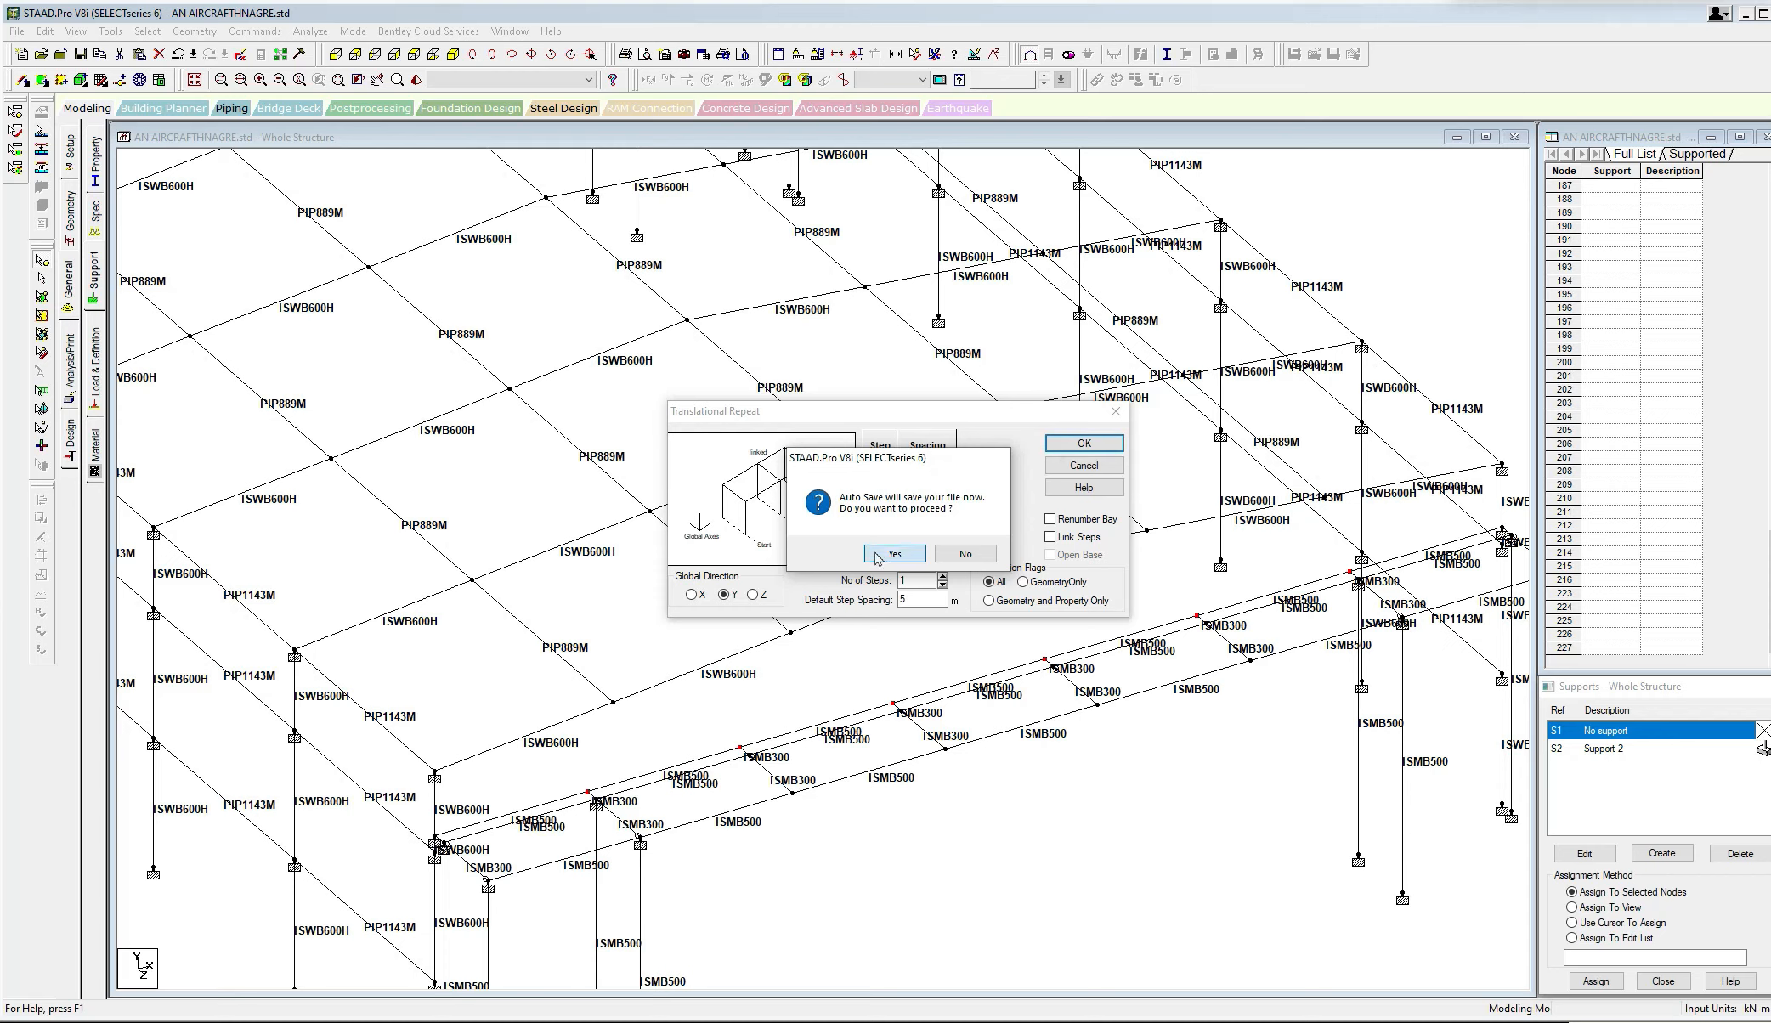
{"action": "left_click", "coordinate": [797, 542]}
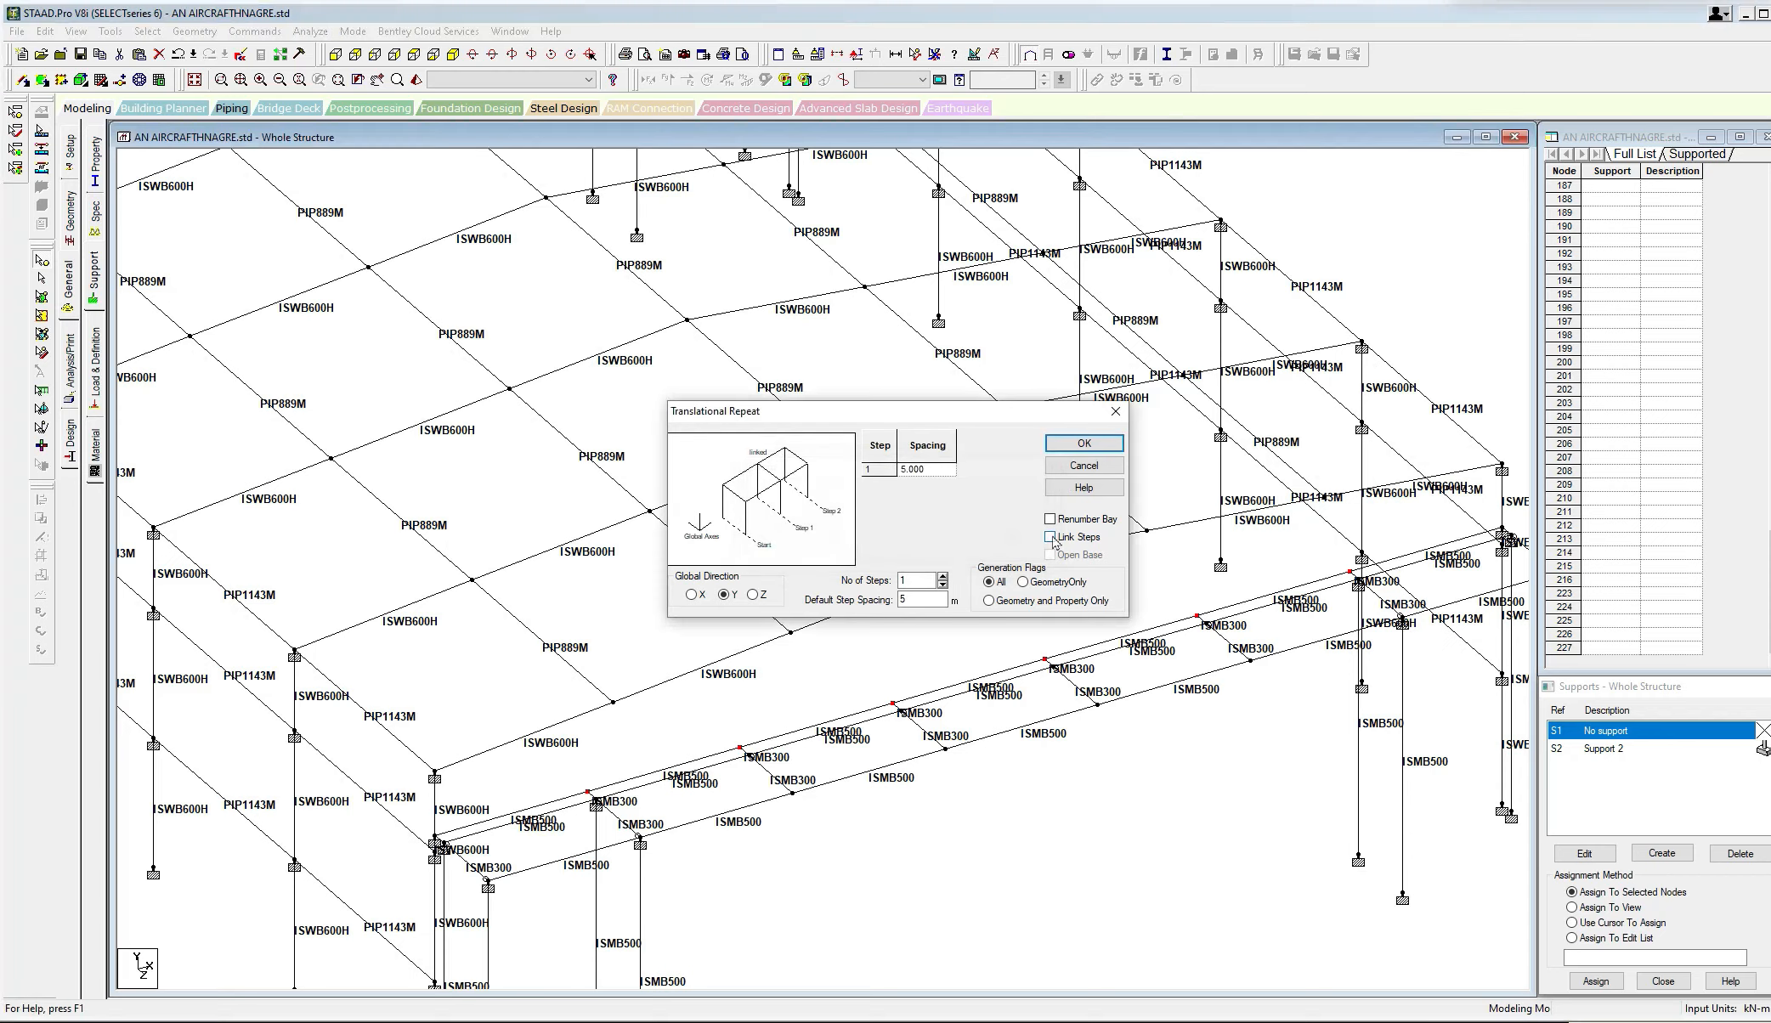
{"action": "double_click", "coordinate": [905, 599]}
{"action": "left_click", "coordinate": [1084, 446]}
{"action": "left_click", "coordinate": [1083, 453]}
{"action": "scroll", "coordinate": [937, 631], "scroll_direction": "up", "scroll_amount": 5}
{"action": "middle_click_drag", "start_coordinate": [787, 694], "coordinate": [828, 645]}
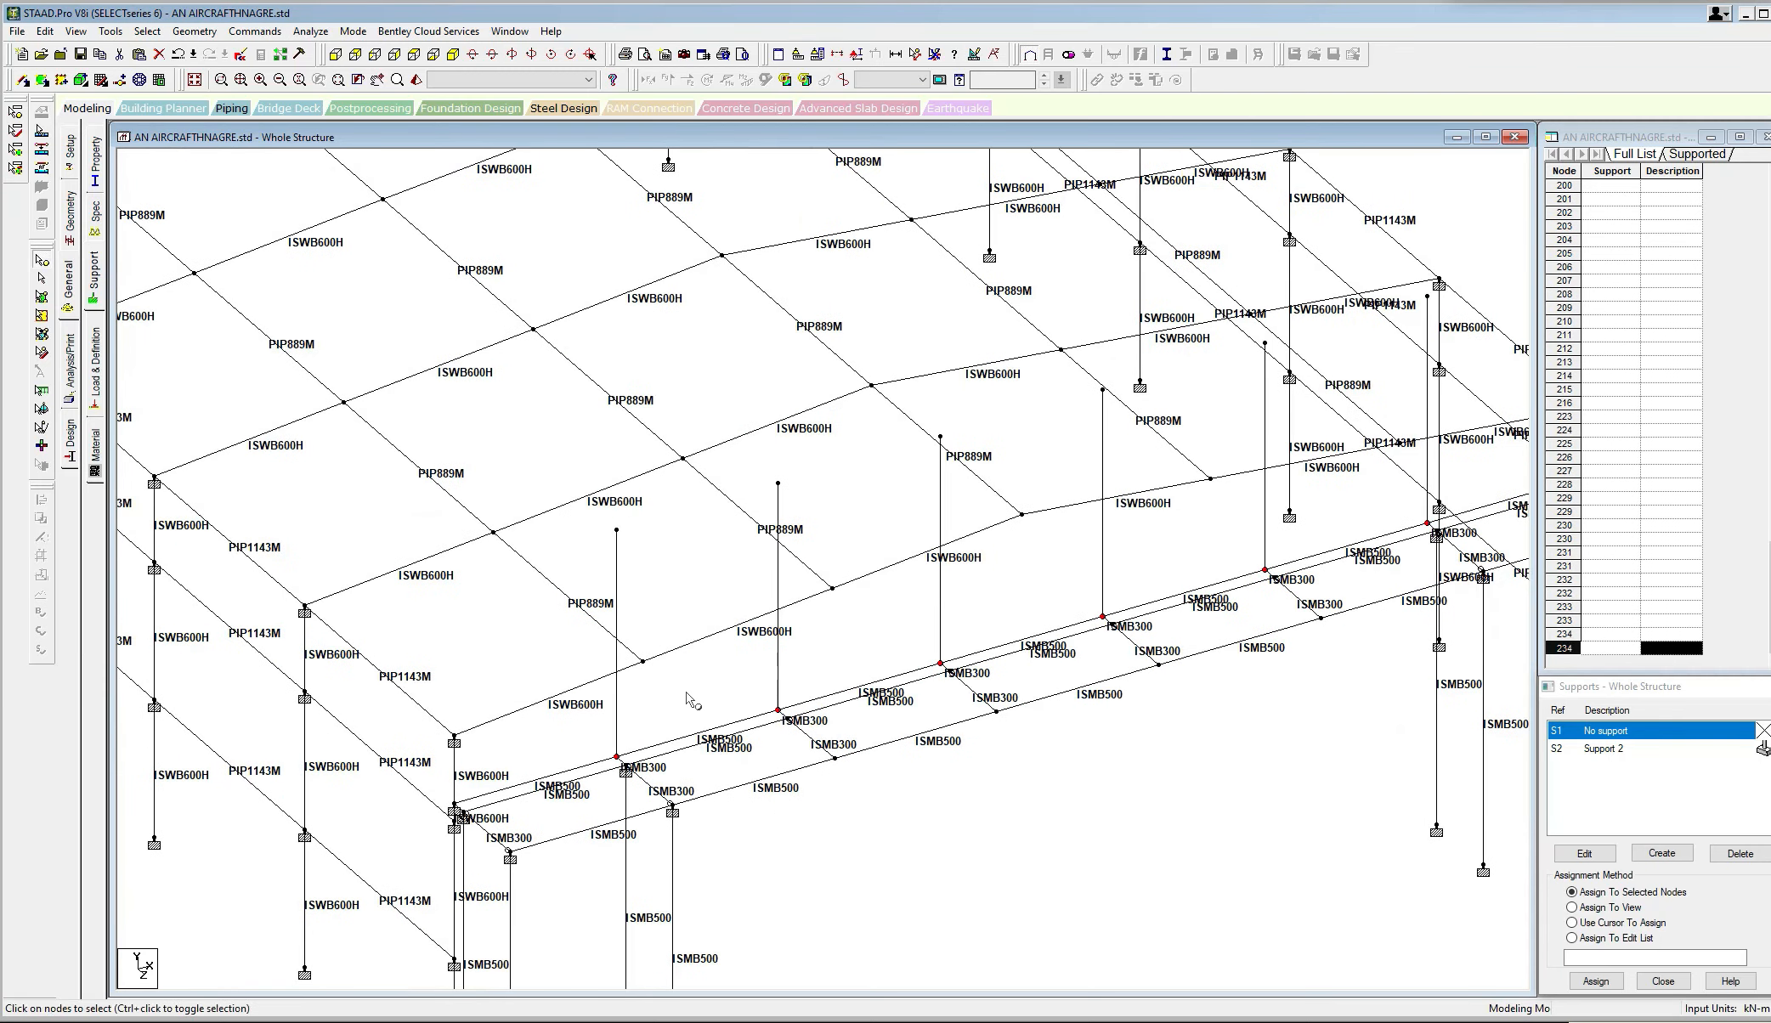
Intersect the six new vertical members with the ISWB600H rafters of the adjacent end frame.
{"action": "left_click", "coordinate": [618, 711]}
{"action": "left_click", "coordinate": [602, 679], "text": "ctrl"}
{"action": "left_click", "coordinate": [693, 643], "text": "ctrl"}
{"action": "left_click", "coordinate": [779, 646], "text": "ctrl"}
{"action": "left_click", "coordinate": [940, 609], "text": "ctrl"}
{"action": "left_click", "coordinate": [912, 557], "text": "ctrl"}
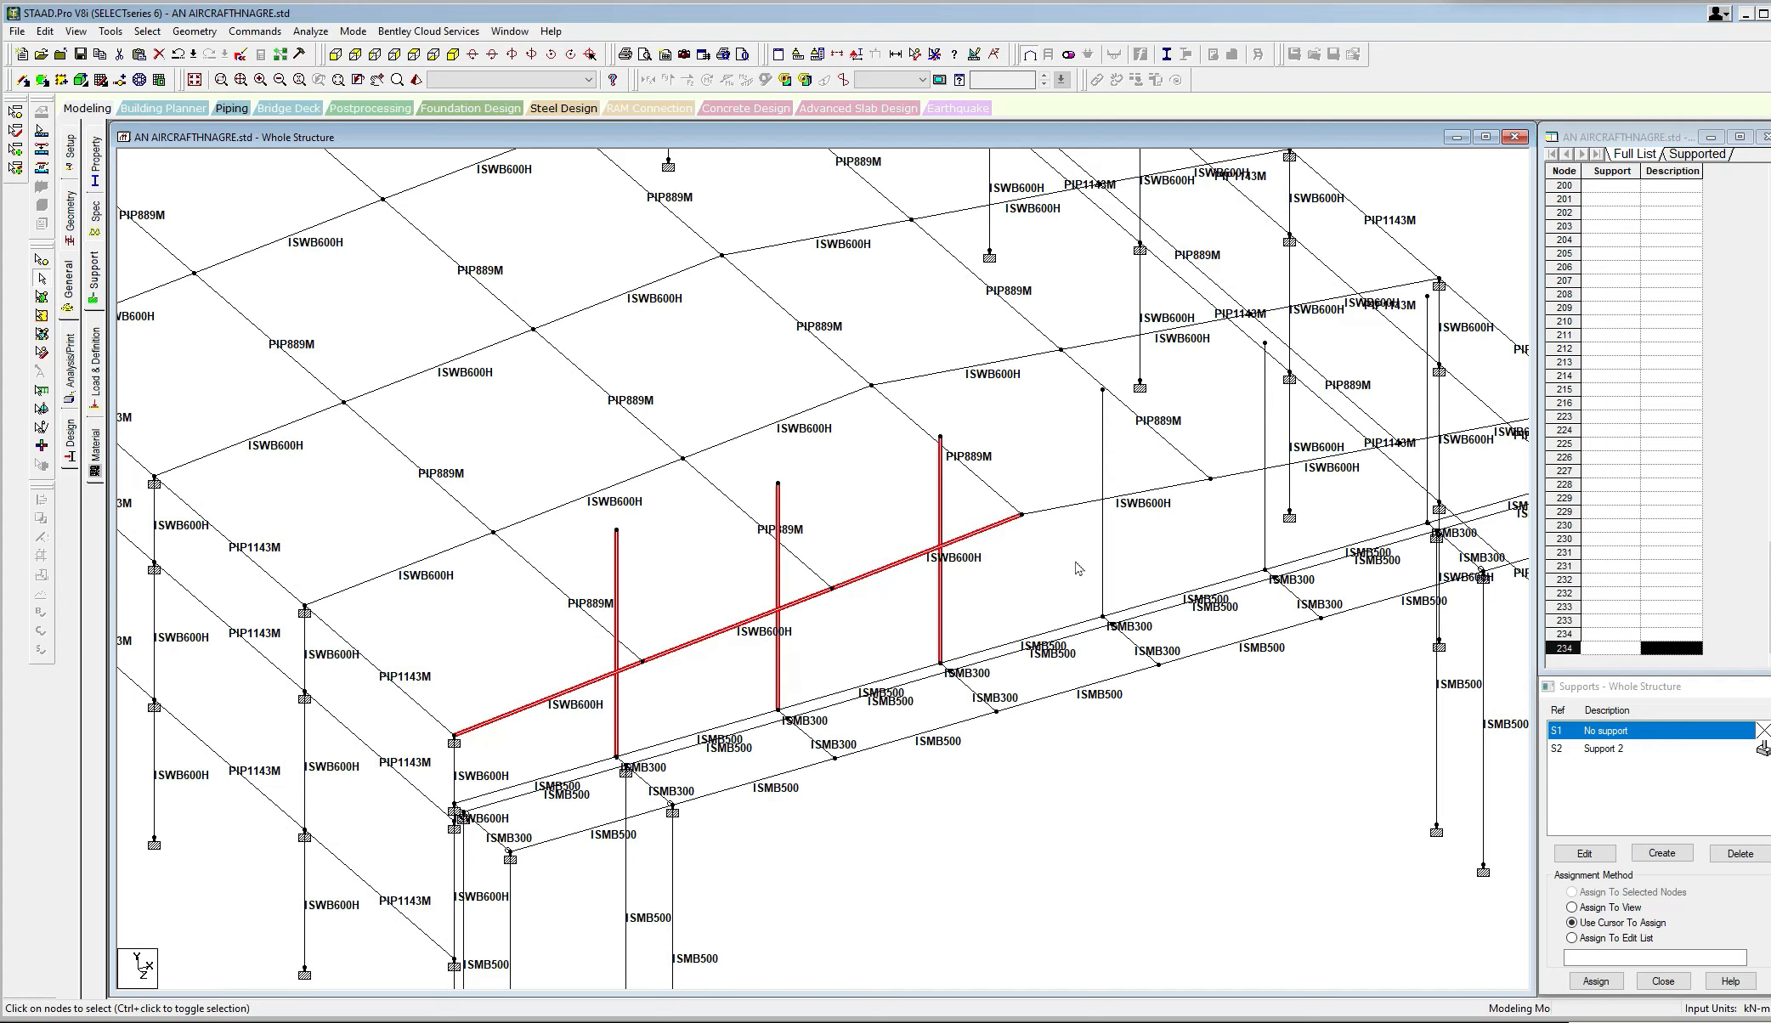
{"action": "left_click", "coordinate": [1103, 557], "text": "ctrl"}
{"action": "left_click", "coordinate": [1087, 502], "text": "ctrl"}
{"action": "middle_click_drag", "start_coordinate": [1156, 528], "coordinate": [1096, 576]}
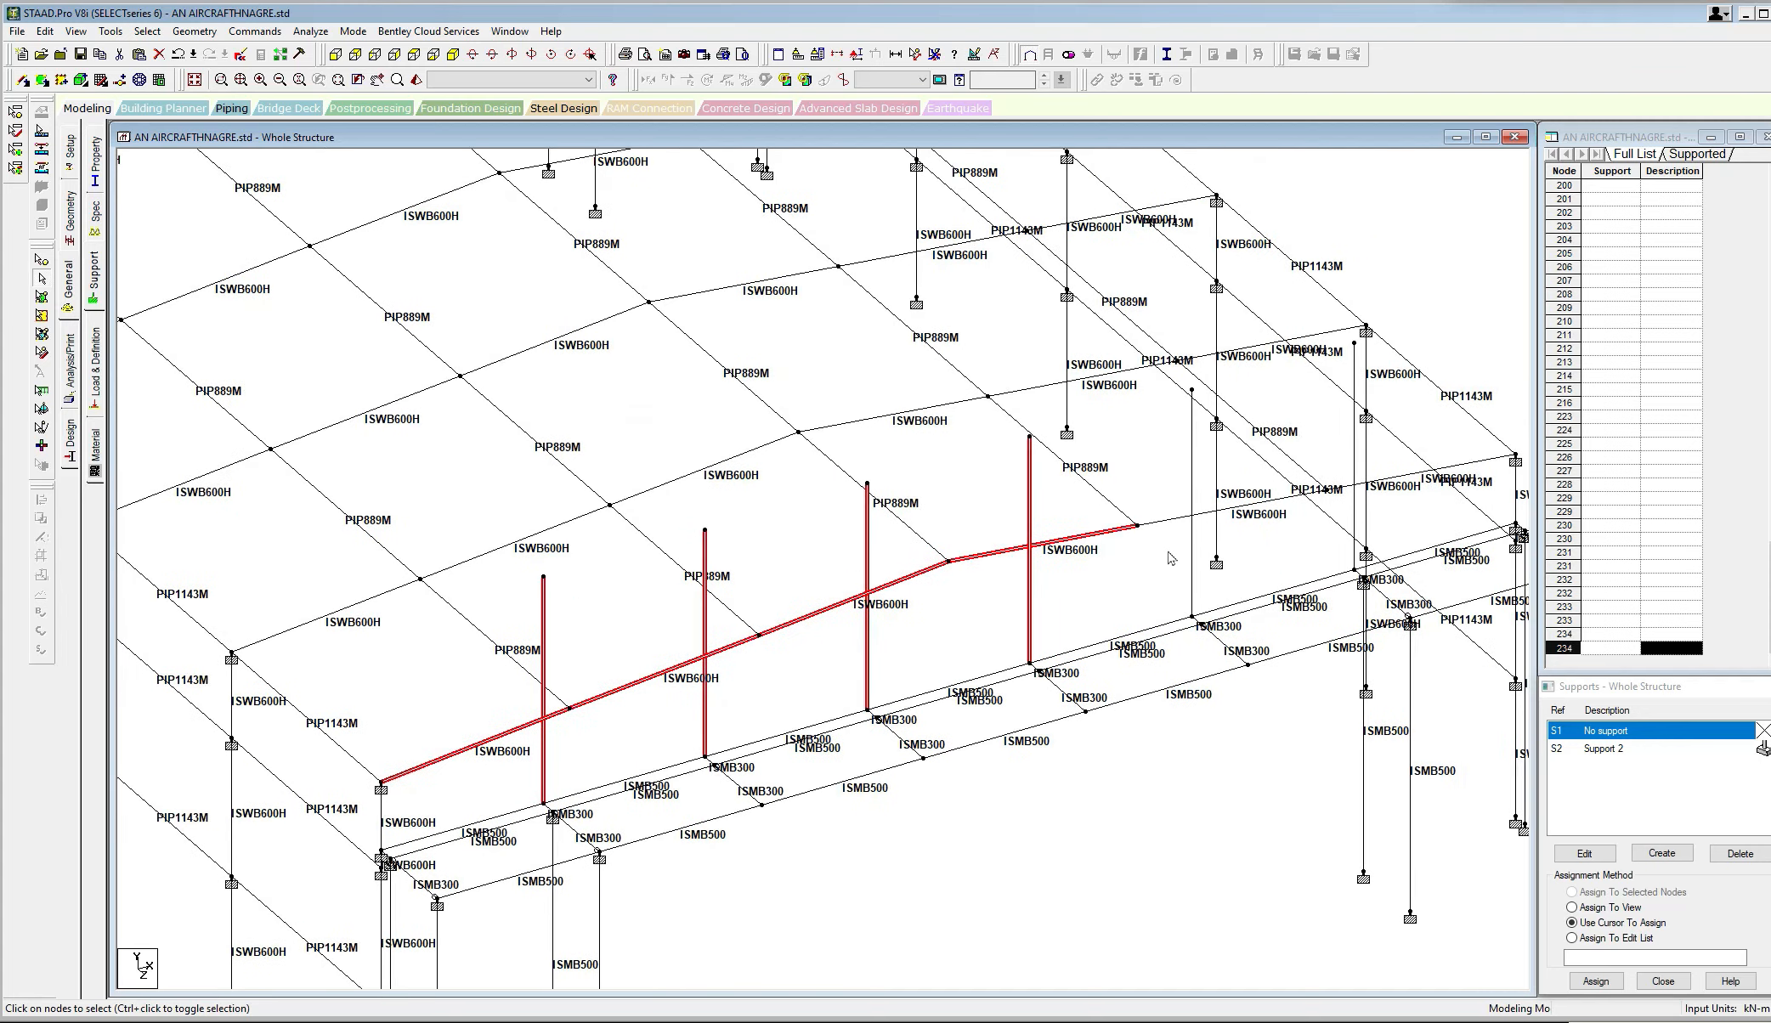
{"action": "left_click", "coordinate": [1192, 554], "text": "ctrl"}
{"action": "left_click", "coordinate": [1258, 503], "text": "ctrl"}
{"action": "left_click", "coordinate": [1352, 490], "text": "ctrl"}
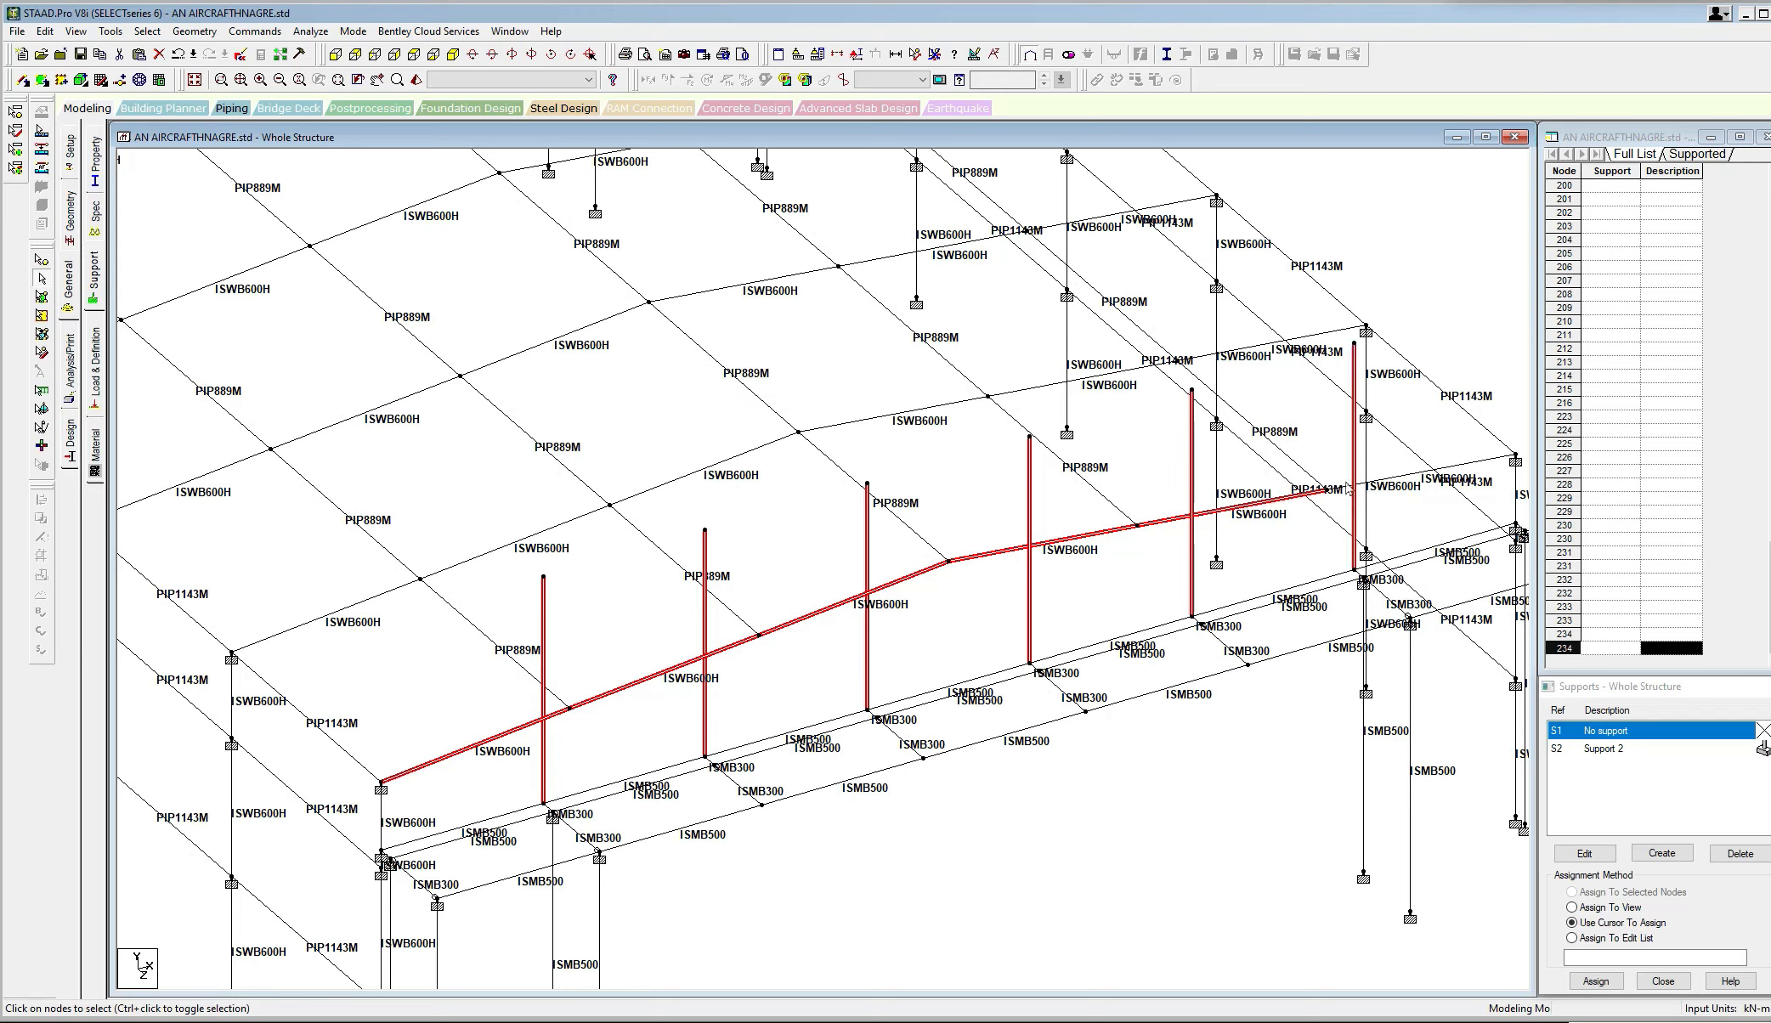
{"action": "left_click", "coordinate": [1412, 484], "text": "ctrl"}
{"action": "left_click", "coordinate": [194, 31]}
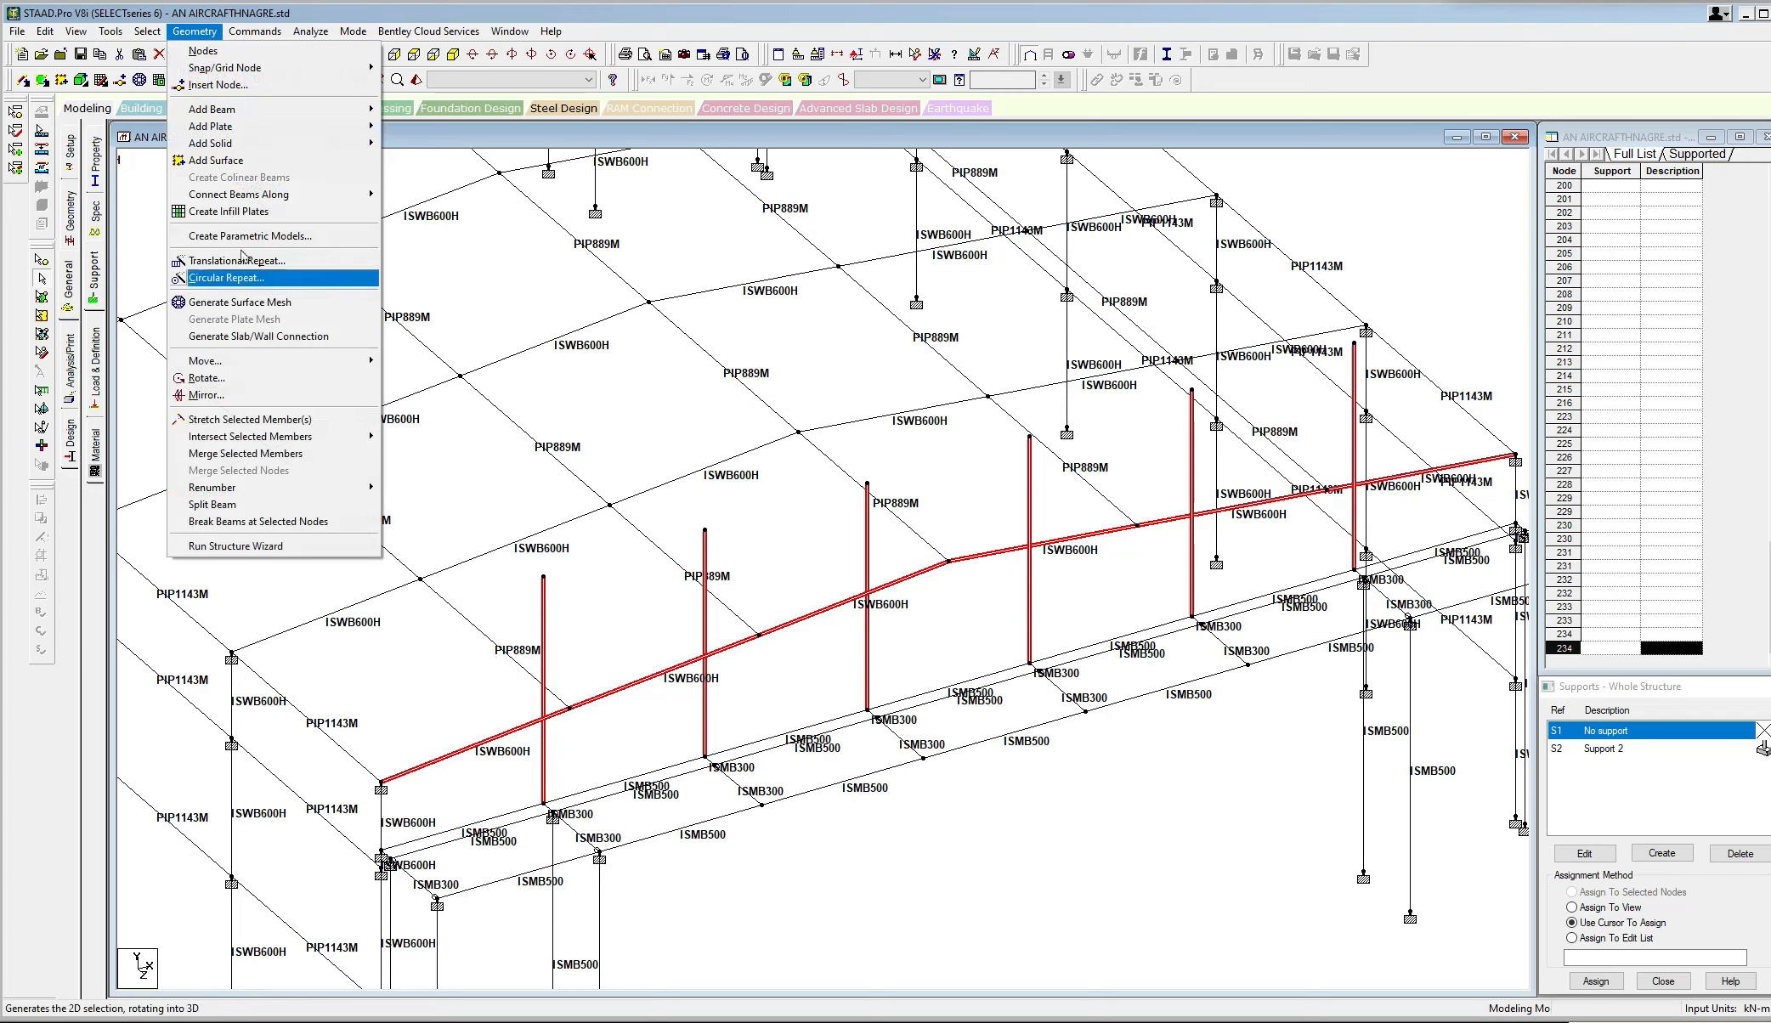
{"action": "mouse_move", "coordinate": [344, 437]}
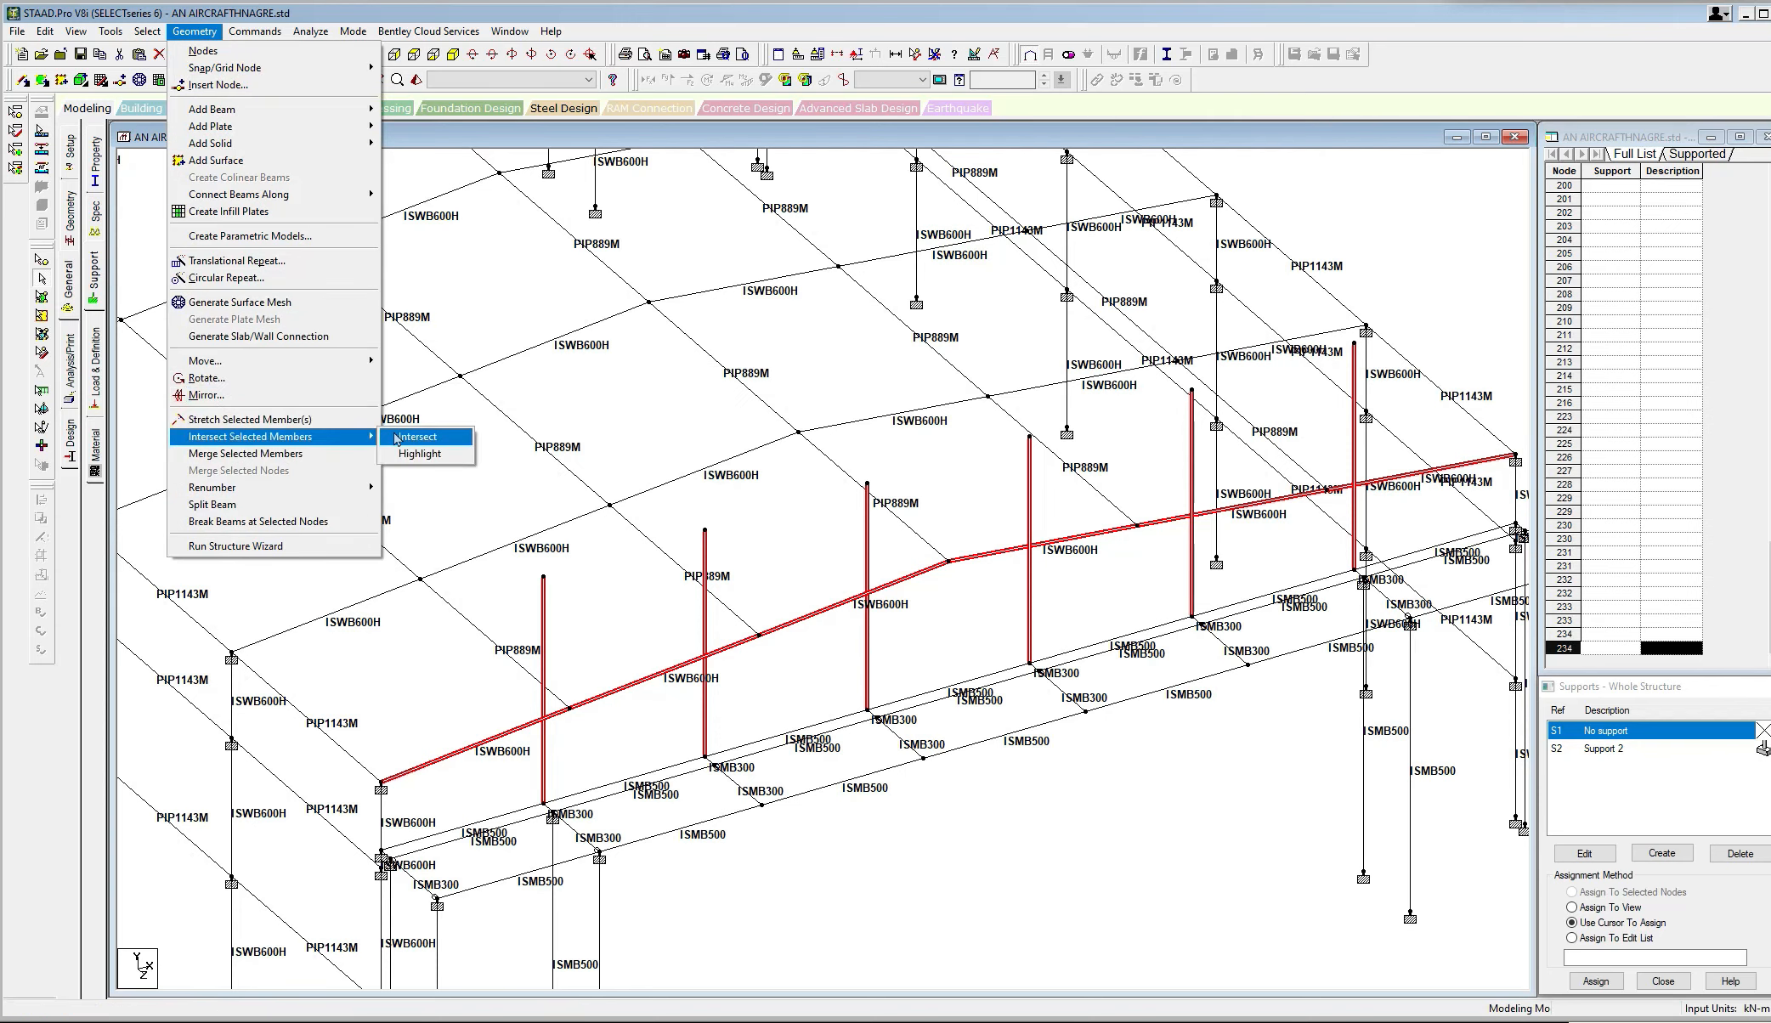
{"action": "left_click", "coordinate": [397, 438]}
{"action": "left_click", "coordinate": [827, 552]}
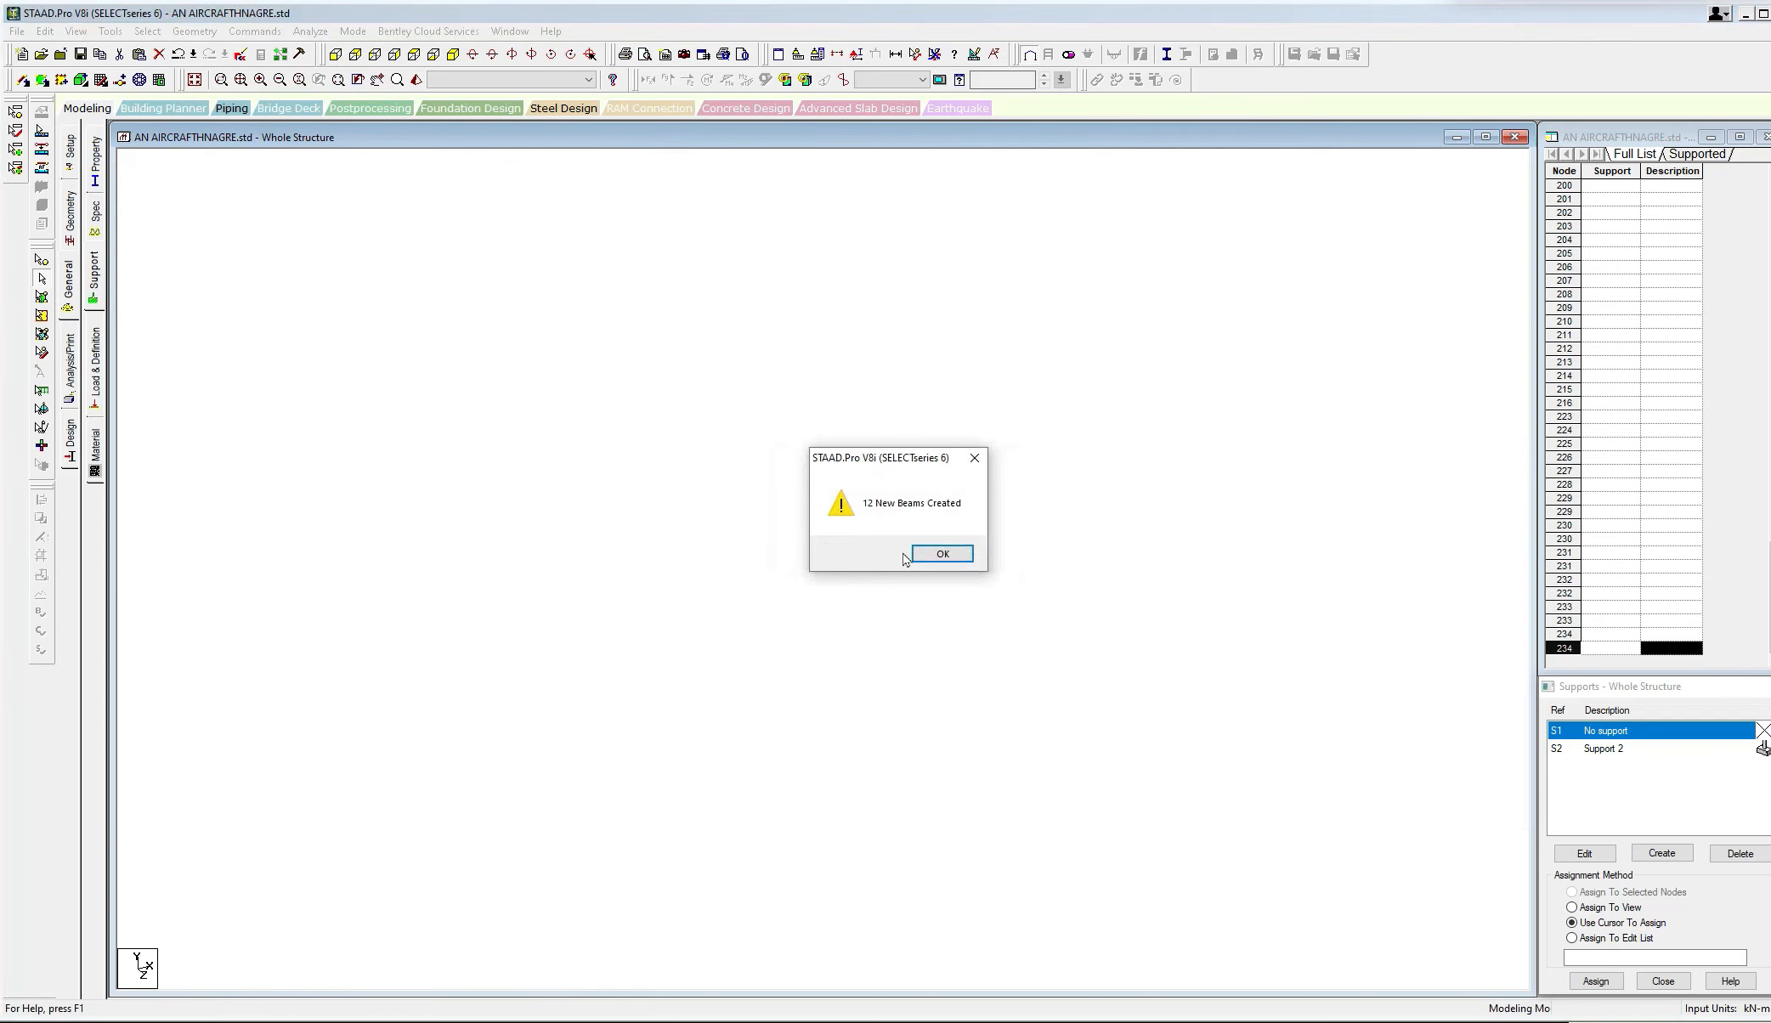
{"action": "left_click", "coordinate": [941, 554]}
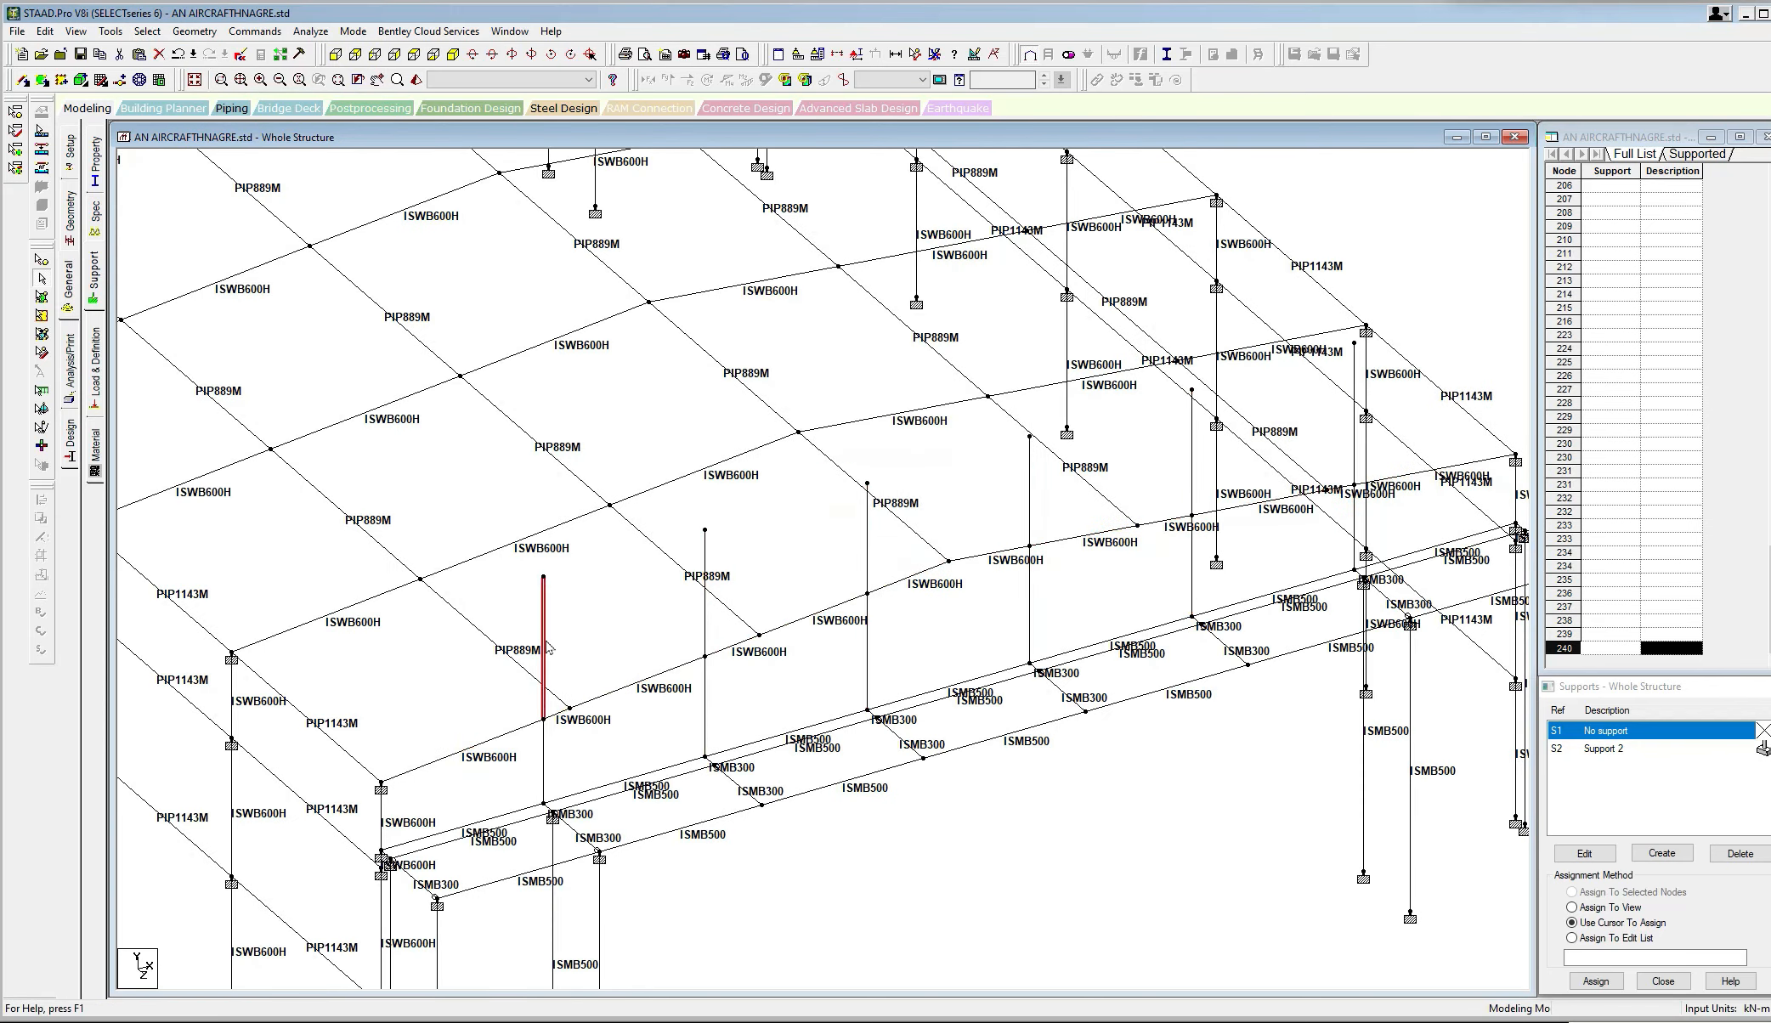
Delete the six vertical member pieces projecting above the end frame's rafters, including their orphan nodes.
{"action": "left_click", "coordinate": [706, 632], "text": "ctrl"}
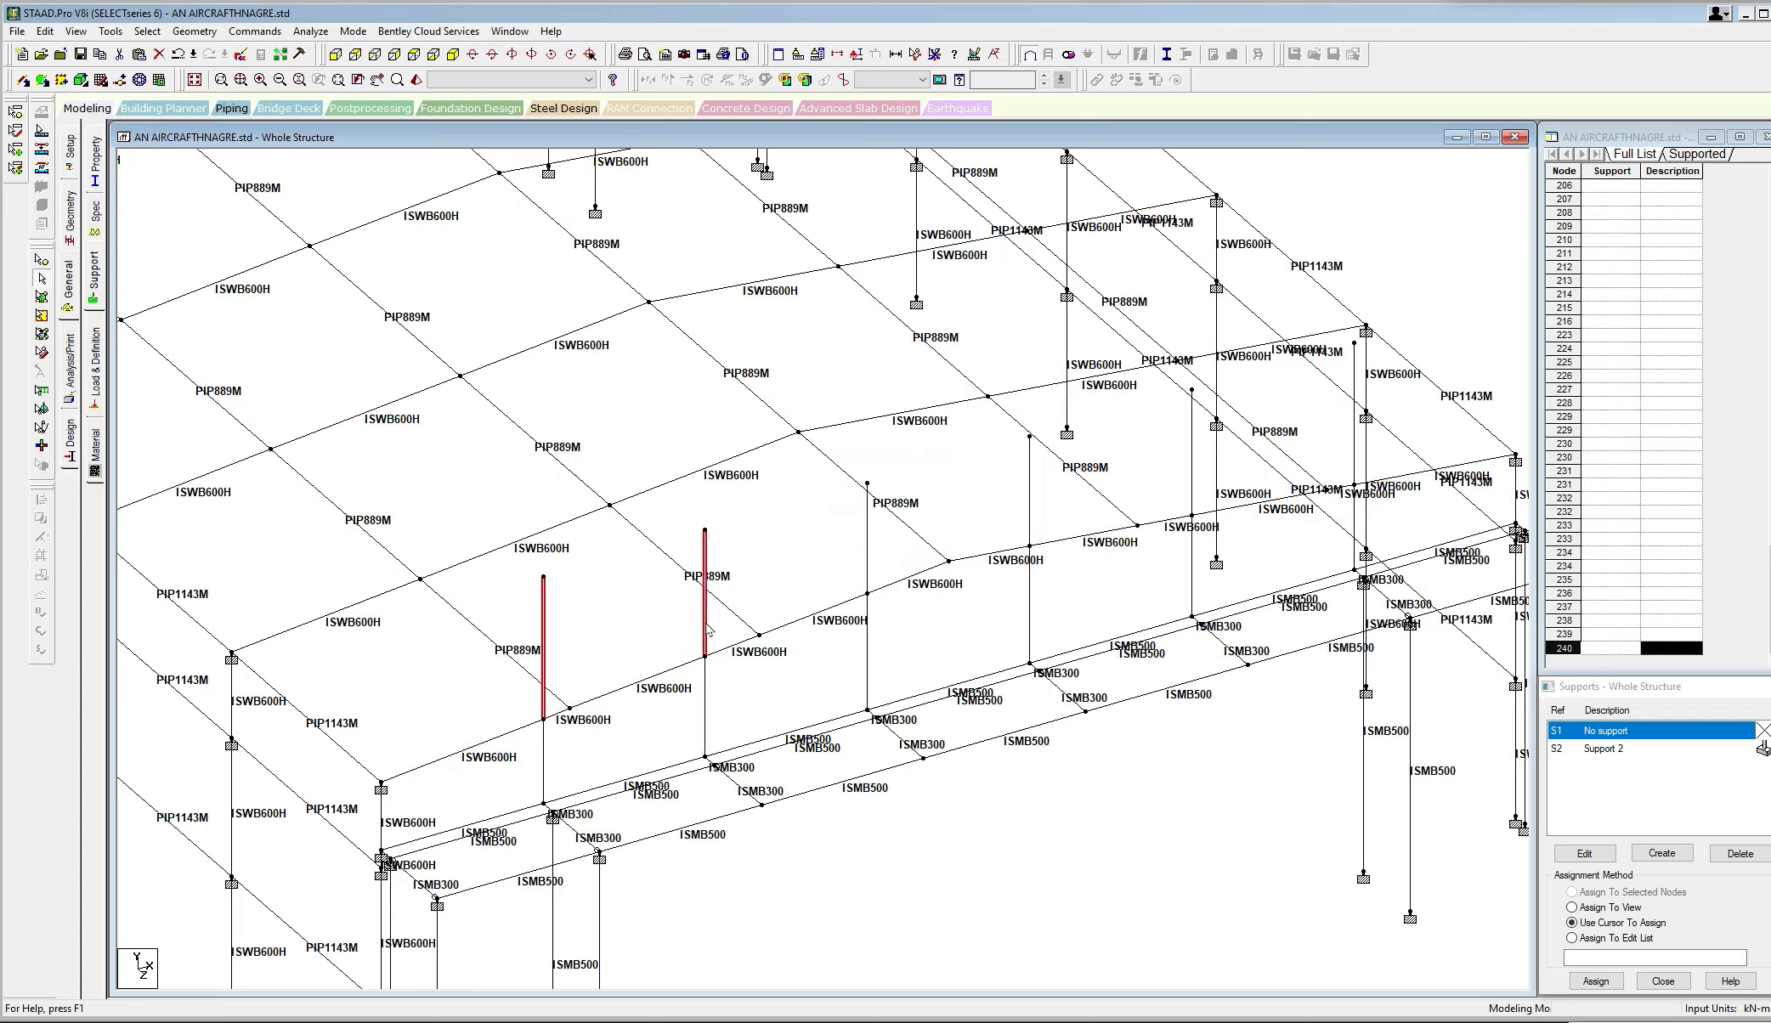
{"action": "left_click", "coordinate": [866, 578], "text": "ctrl"}
{"action": "left_click", "coordinate": [1032, 510], "text": "ctrl"}
{"action": "left_click", "coordinate": [1193, 495], "text": "ctrl"}
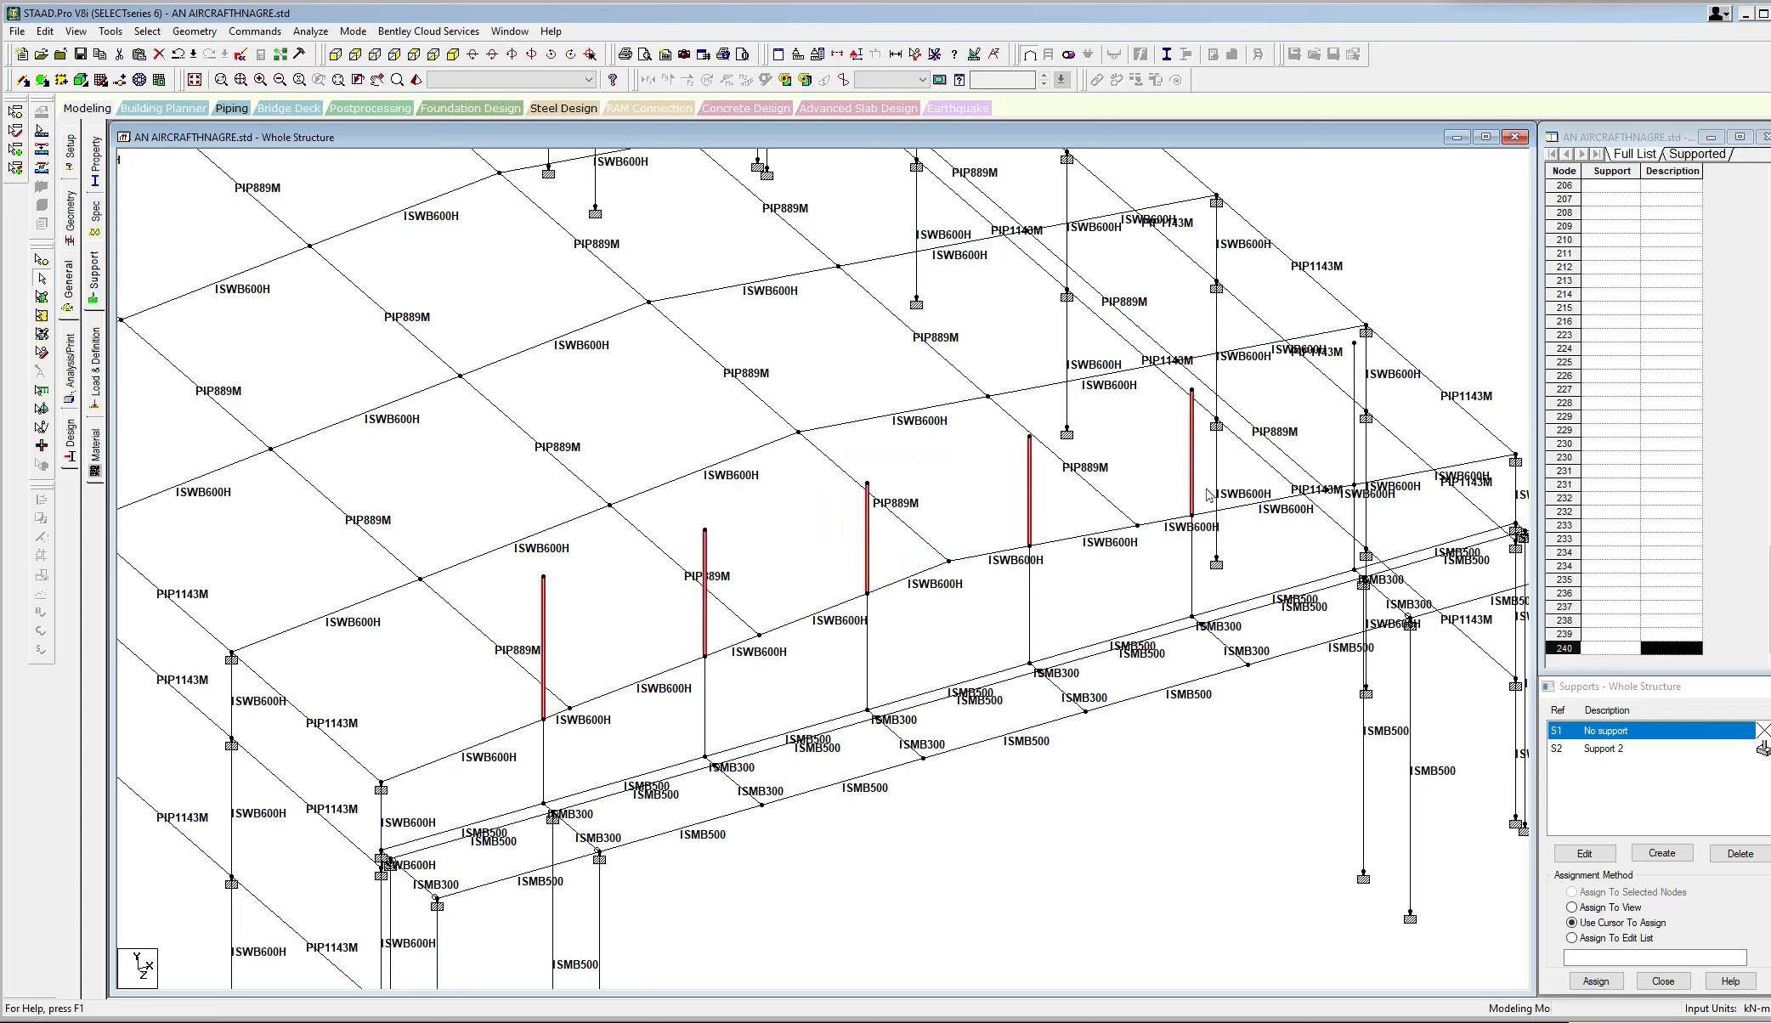
{"action": "left_click", "coordinate": [1355, 472], "text": "ctrl"}
{"action": "key", "text": "Delete"}
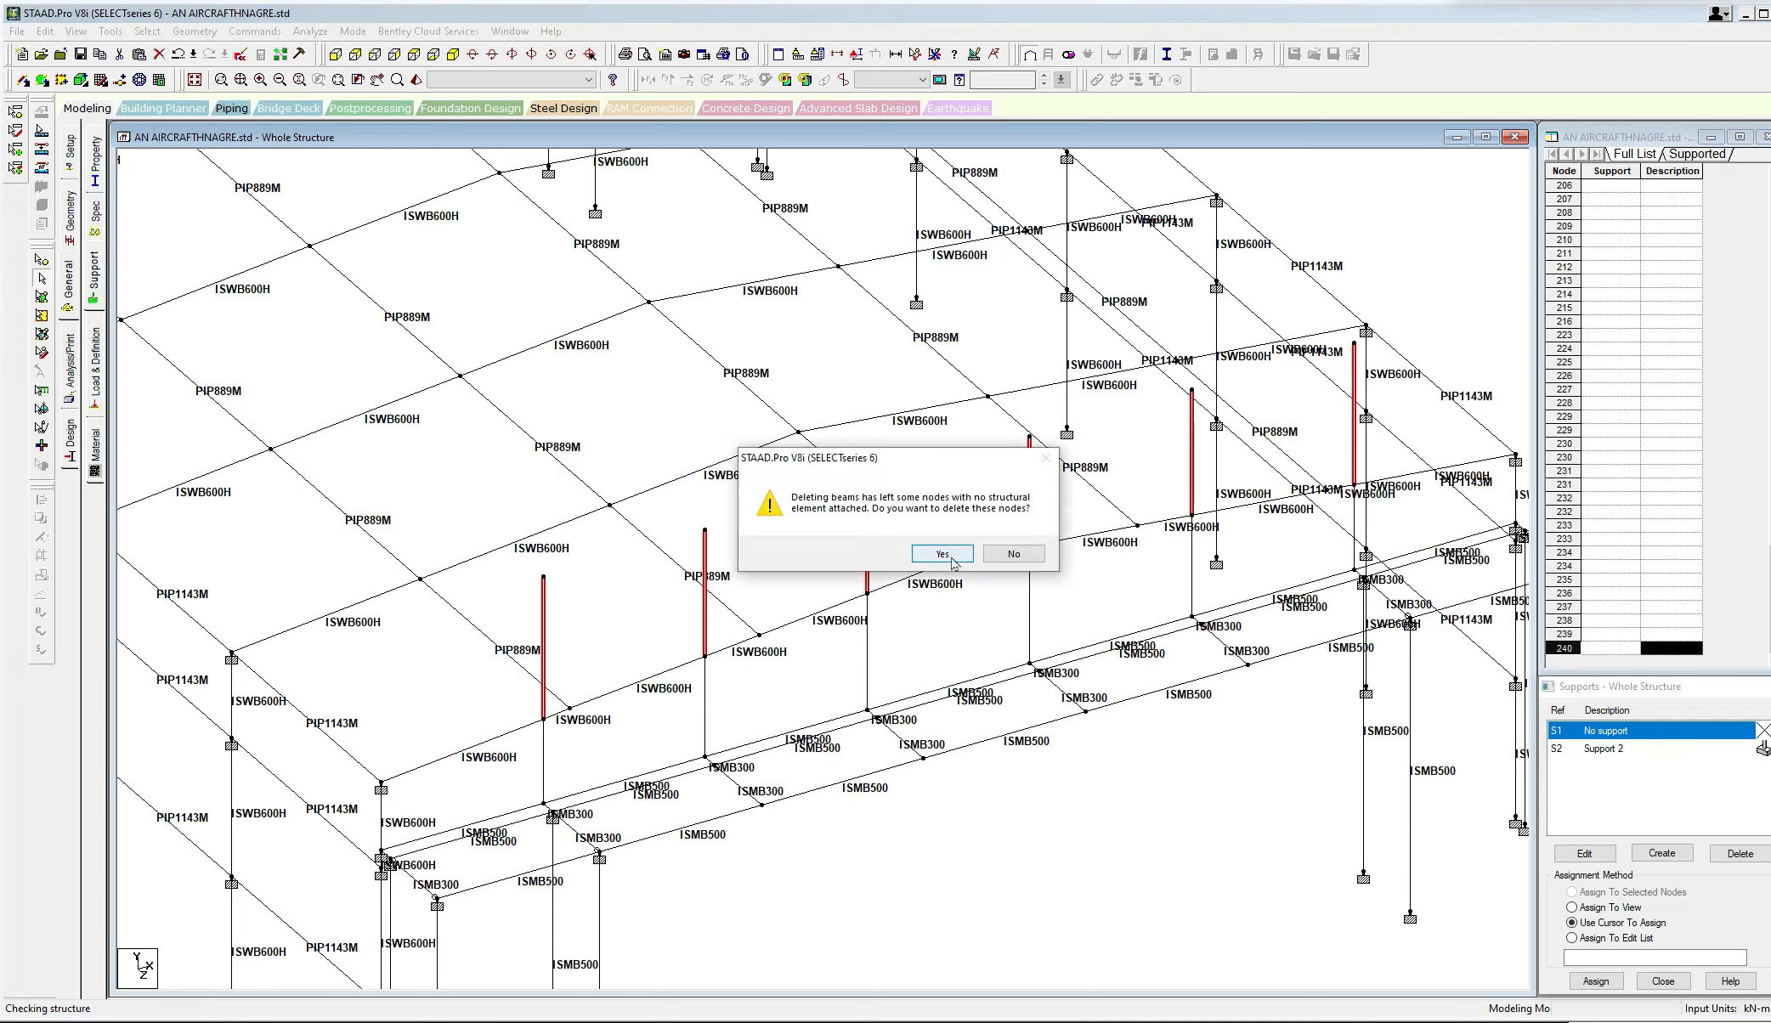
{"action": "left_click", "coordinate": [951, 558]}
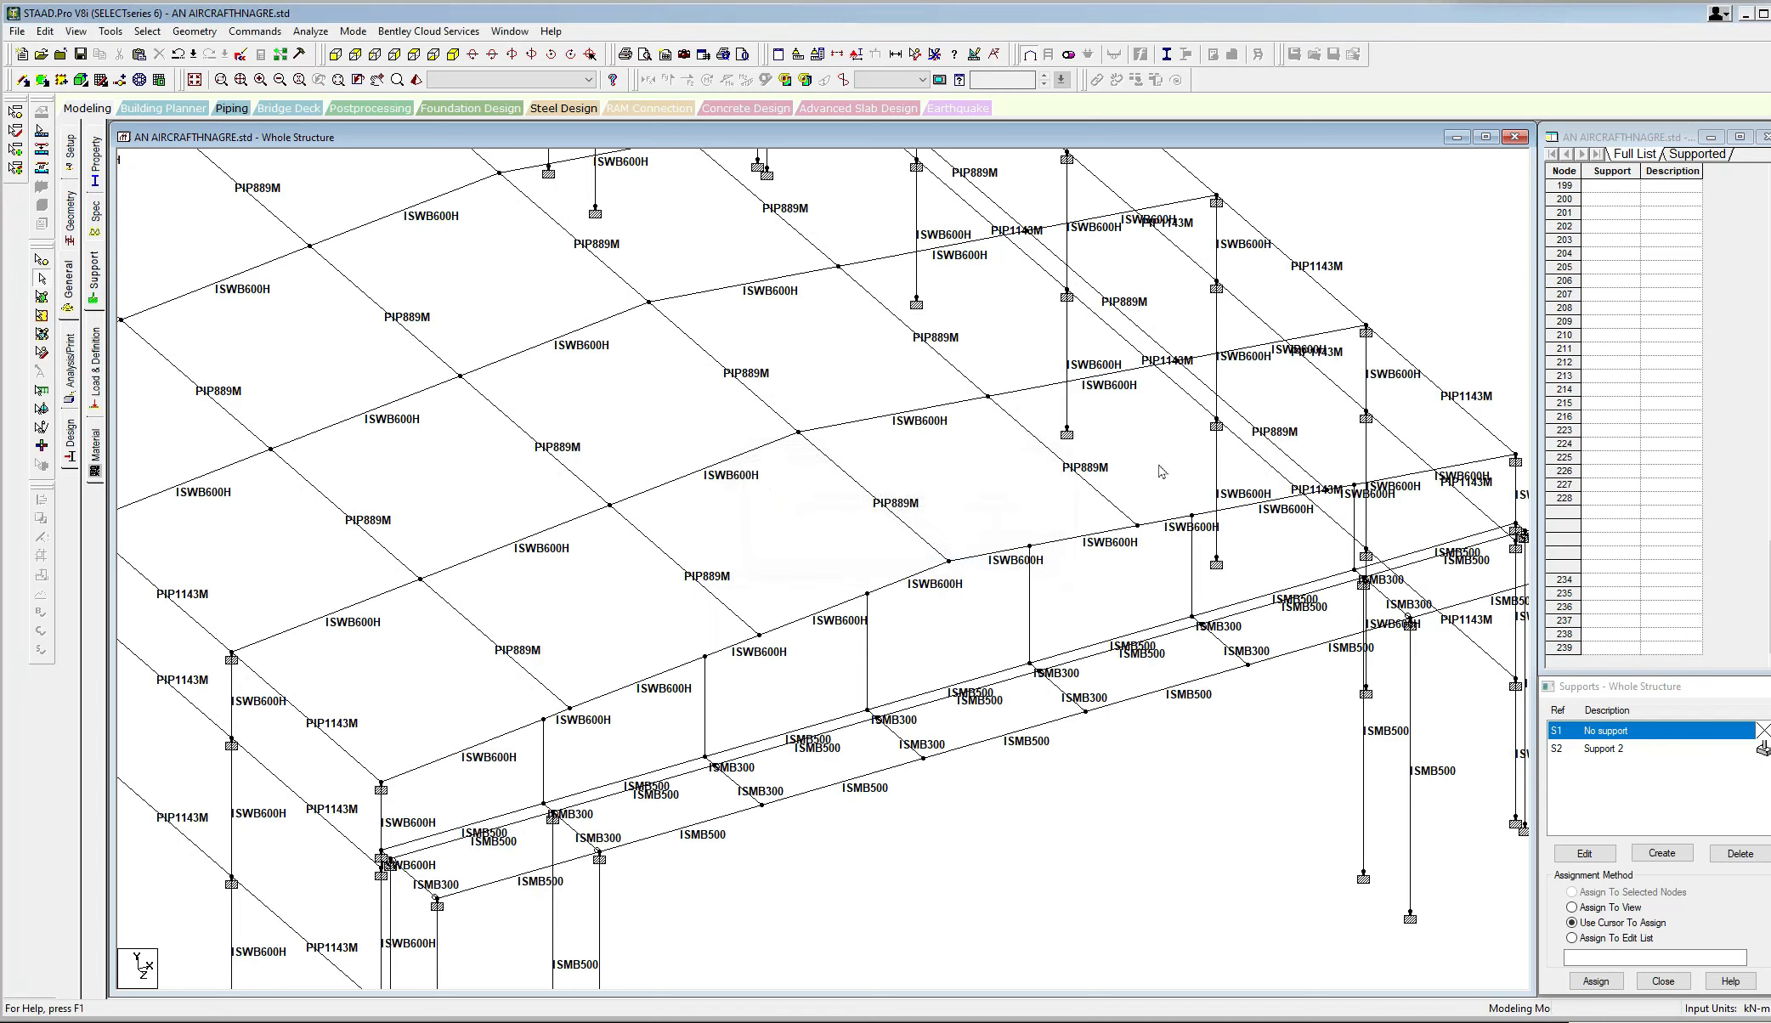
Add an ISMB300 single section in steel from the Indian S Shape table to the section properties.
{"action": "scroll", "coordinate": [822, 569], "scroll_direction": "down", "scroll_amount": 1}
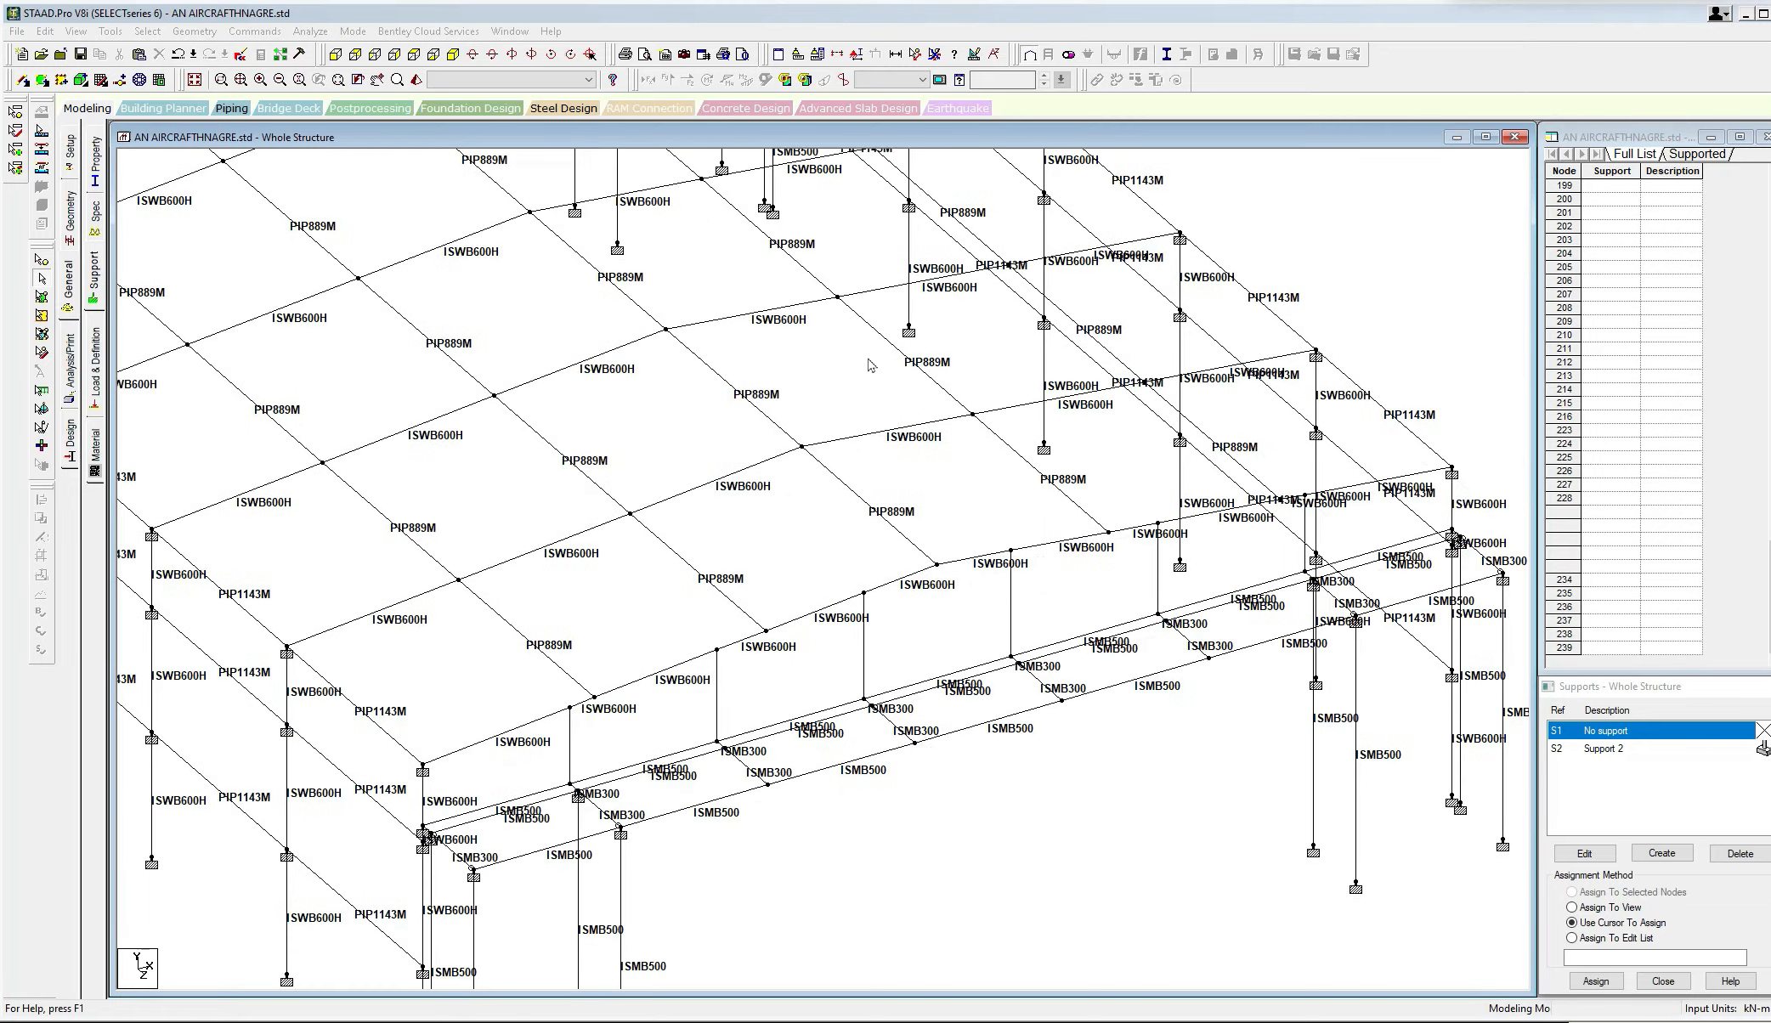
{"action": "left_click", "coordinate": [97, 163]}
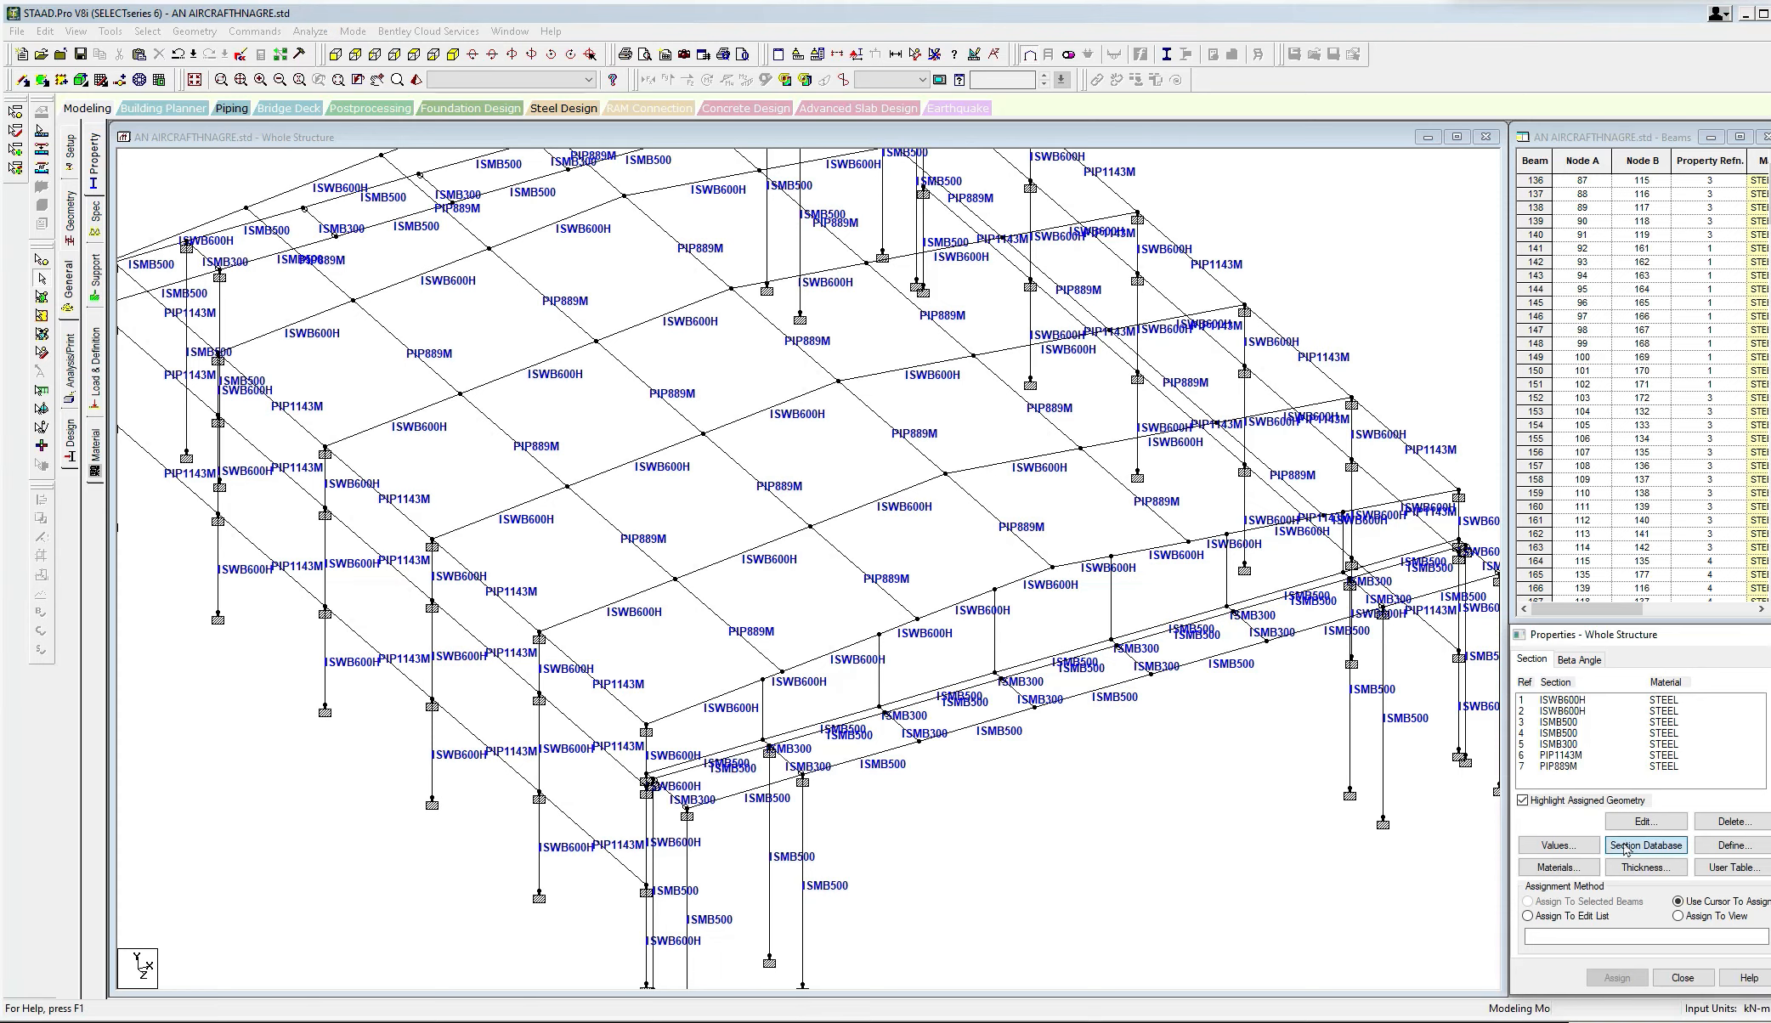
{"action": "left_click", "coordinate": [1627, 849]}
{"action": "left_click_drag", "start_coordinate": [756, 512], "coordinate": [756, 592]}
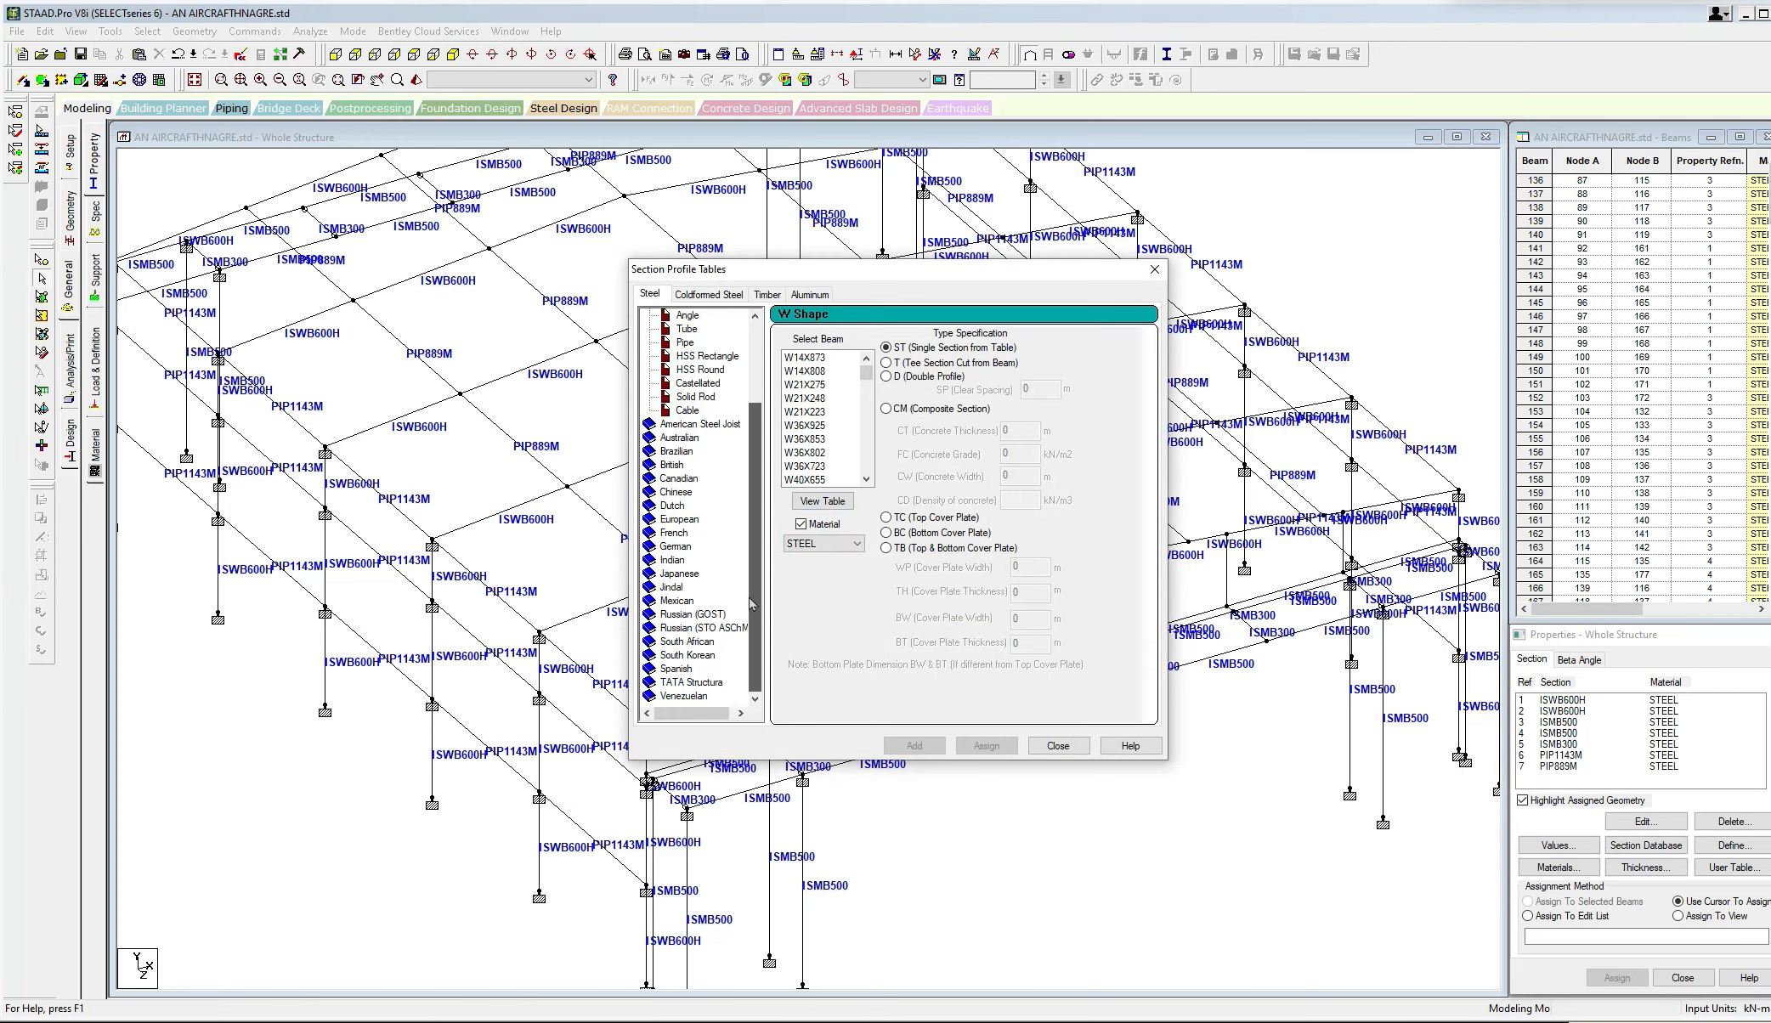
{"action": "left_click", "coordinate": [678, 565]}
{"action": "left_click_drag", "start_coordinate": [866, 379], "coordinate": [859, 464]}
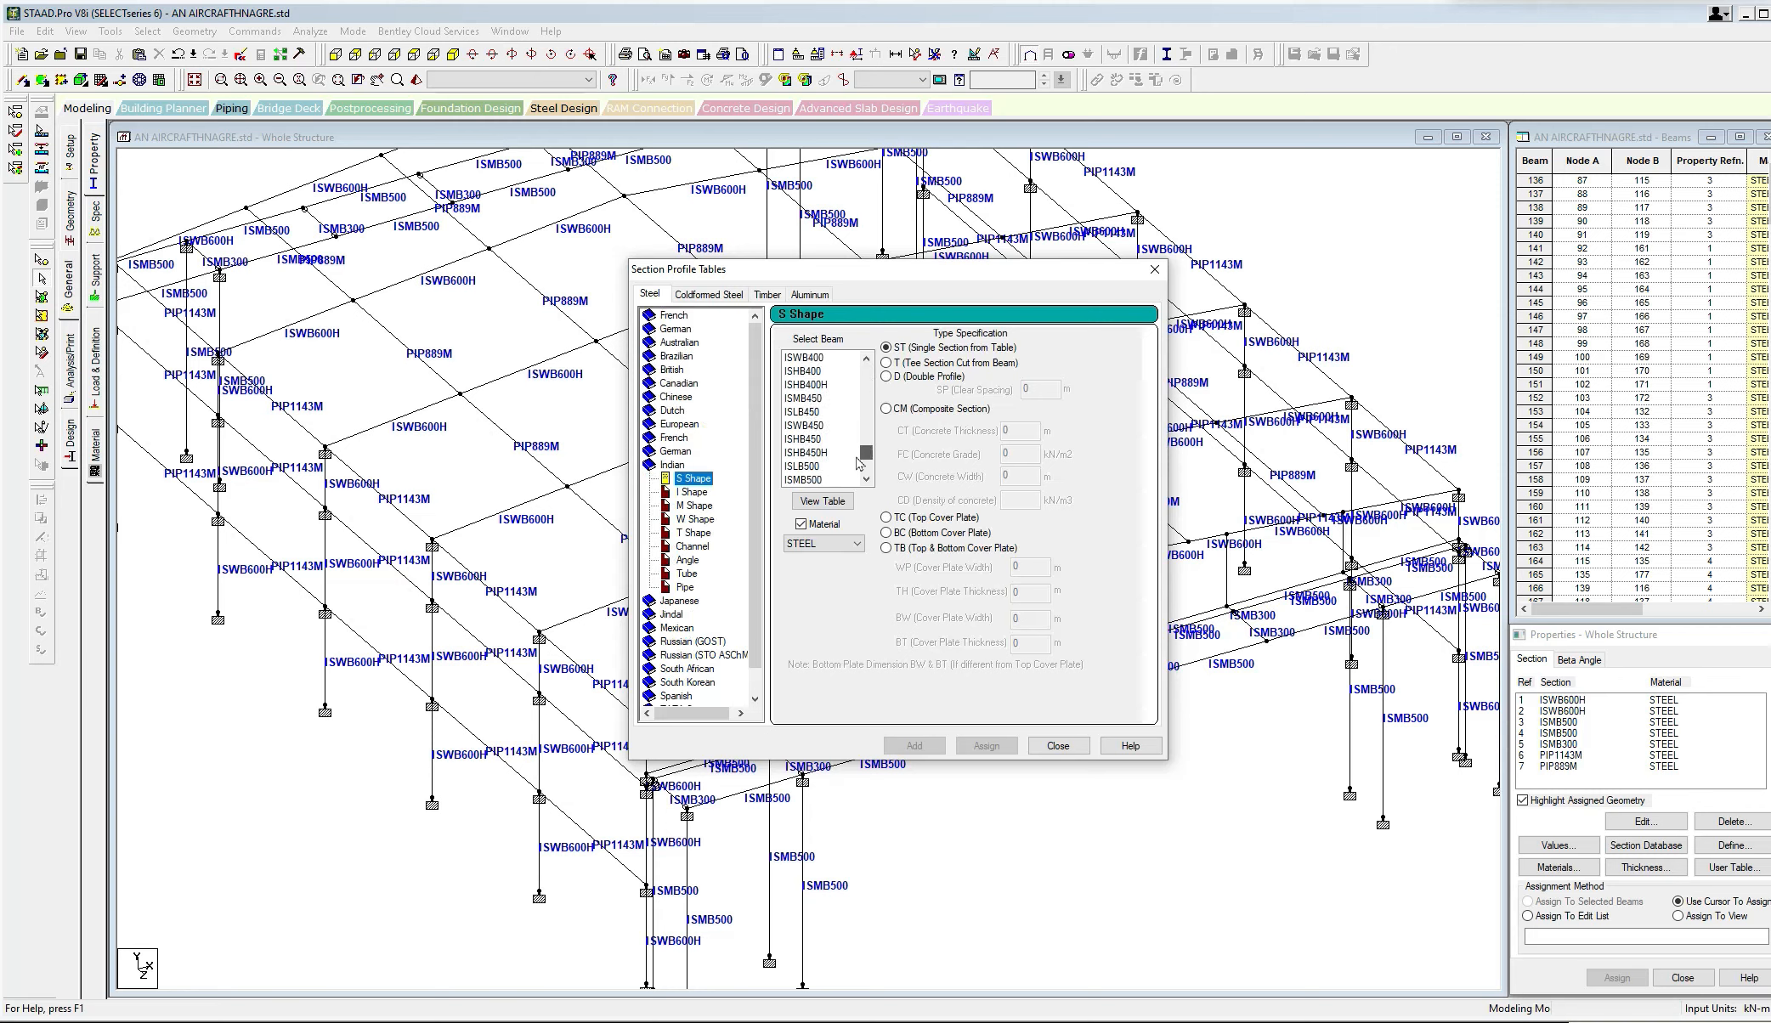
{"action": "scroll", "coordinate": [817, 409], "scroll_direction": "up", "scroll_amount": 3}
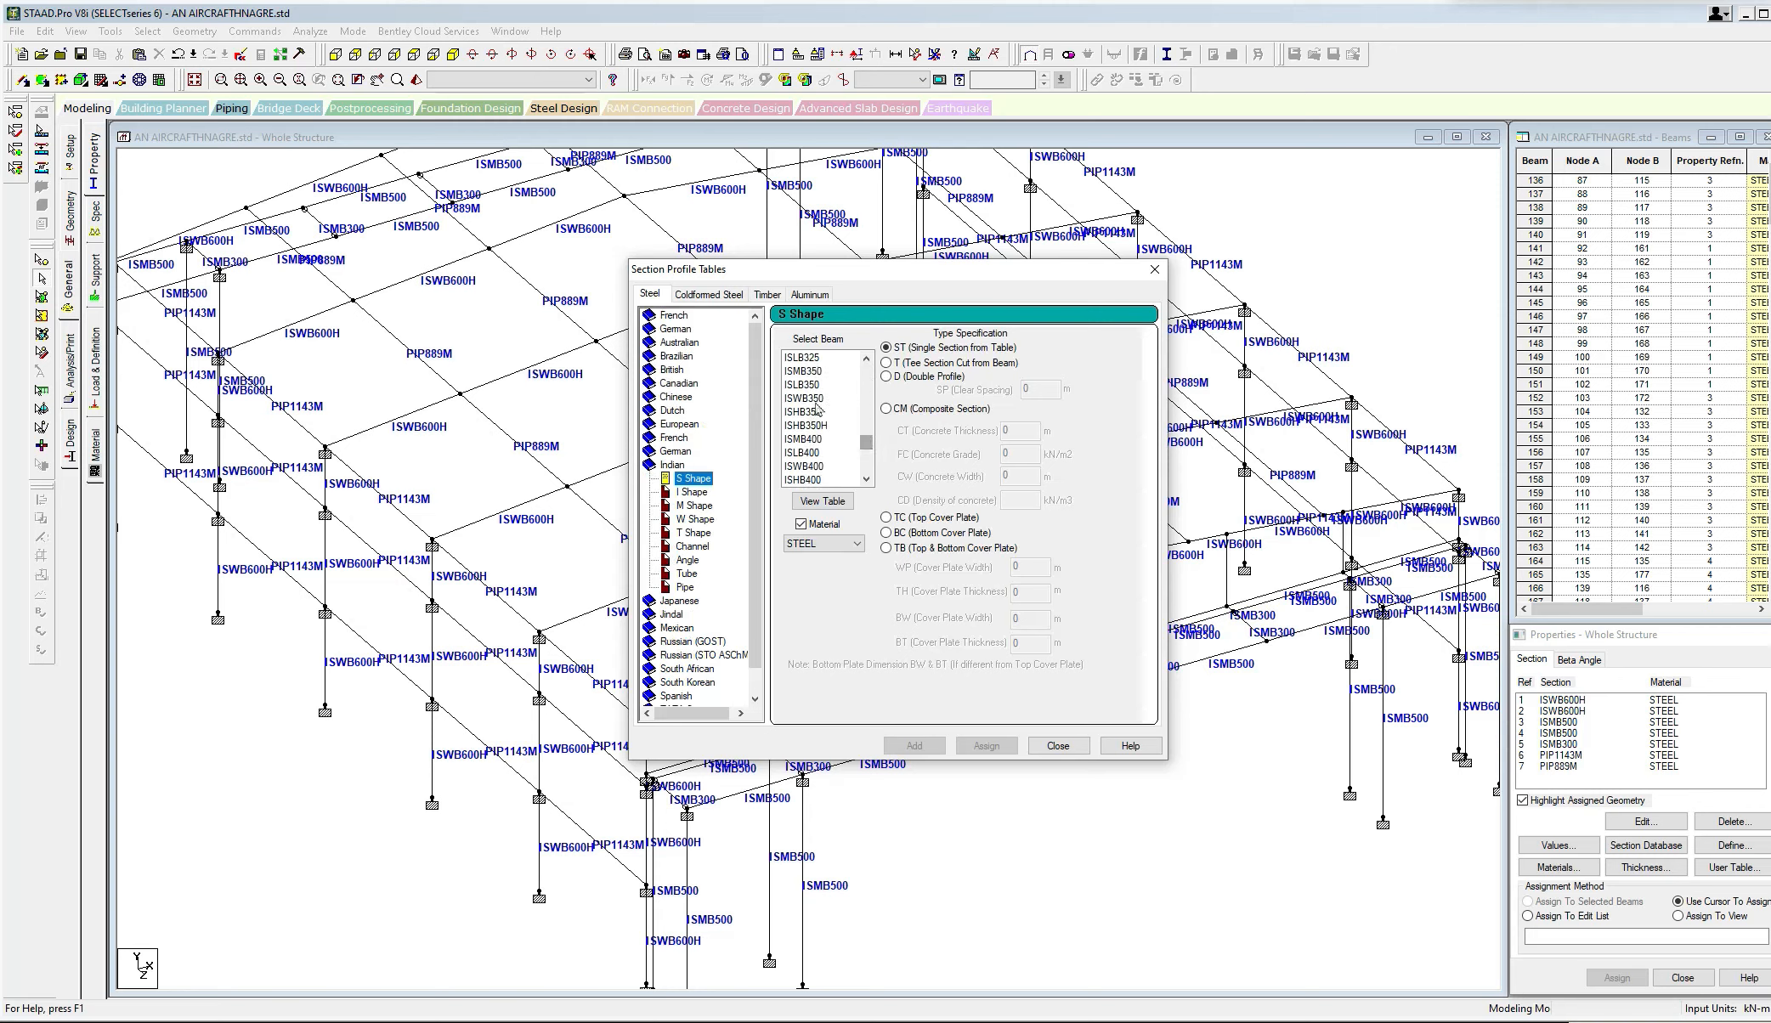
{"action": "left_click_drag", "start_coordinate": [867, 442], "coordinate": [866, 432]}
{"action": "left_click", "coordinate": [817, 384]}
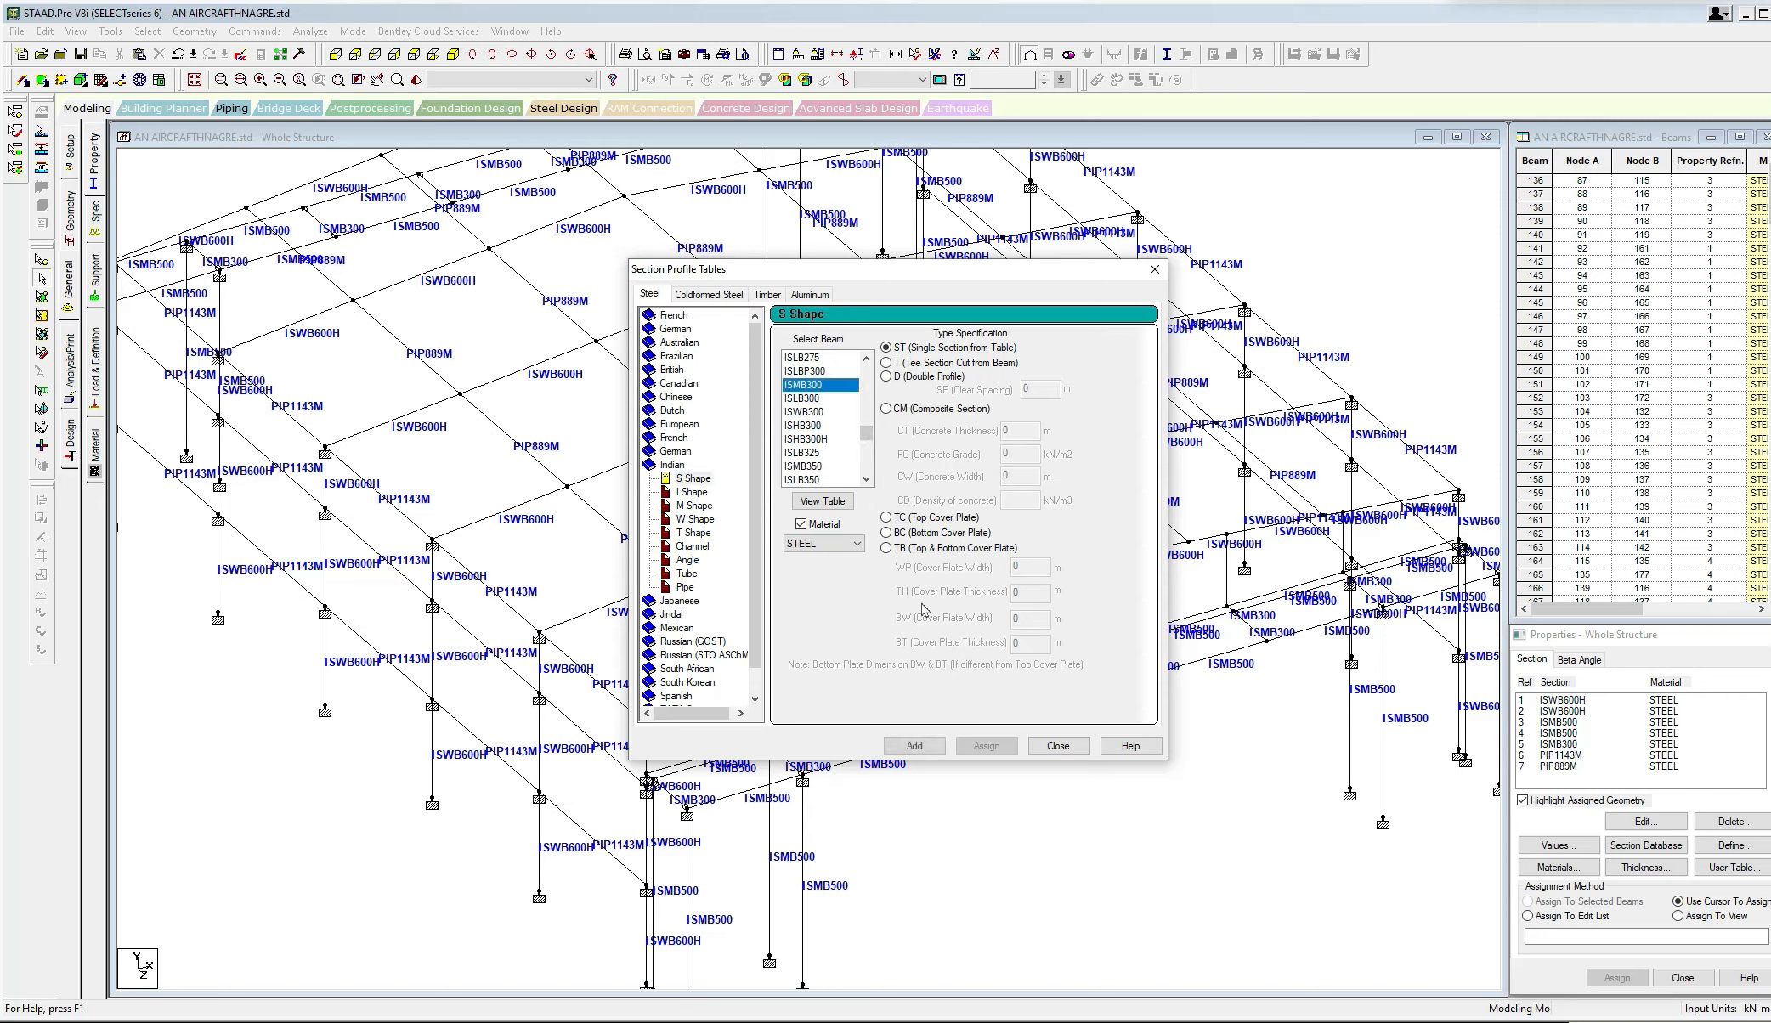
{"action": "left_click", "coordinate": [913, 746]}
{"action": "left_click", "coordinate": [1058, 745]}
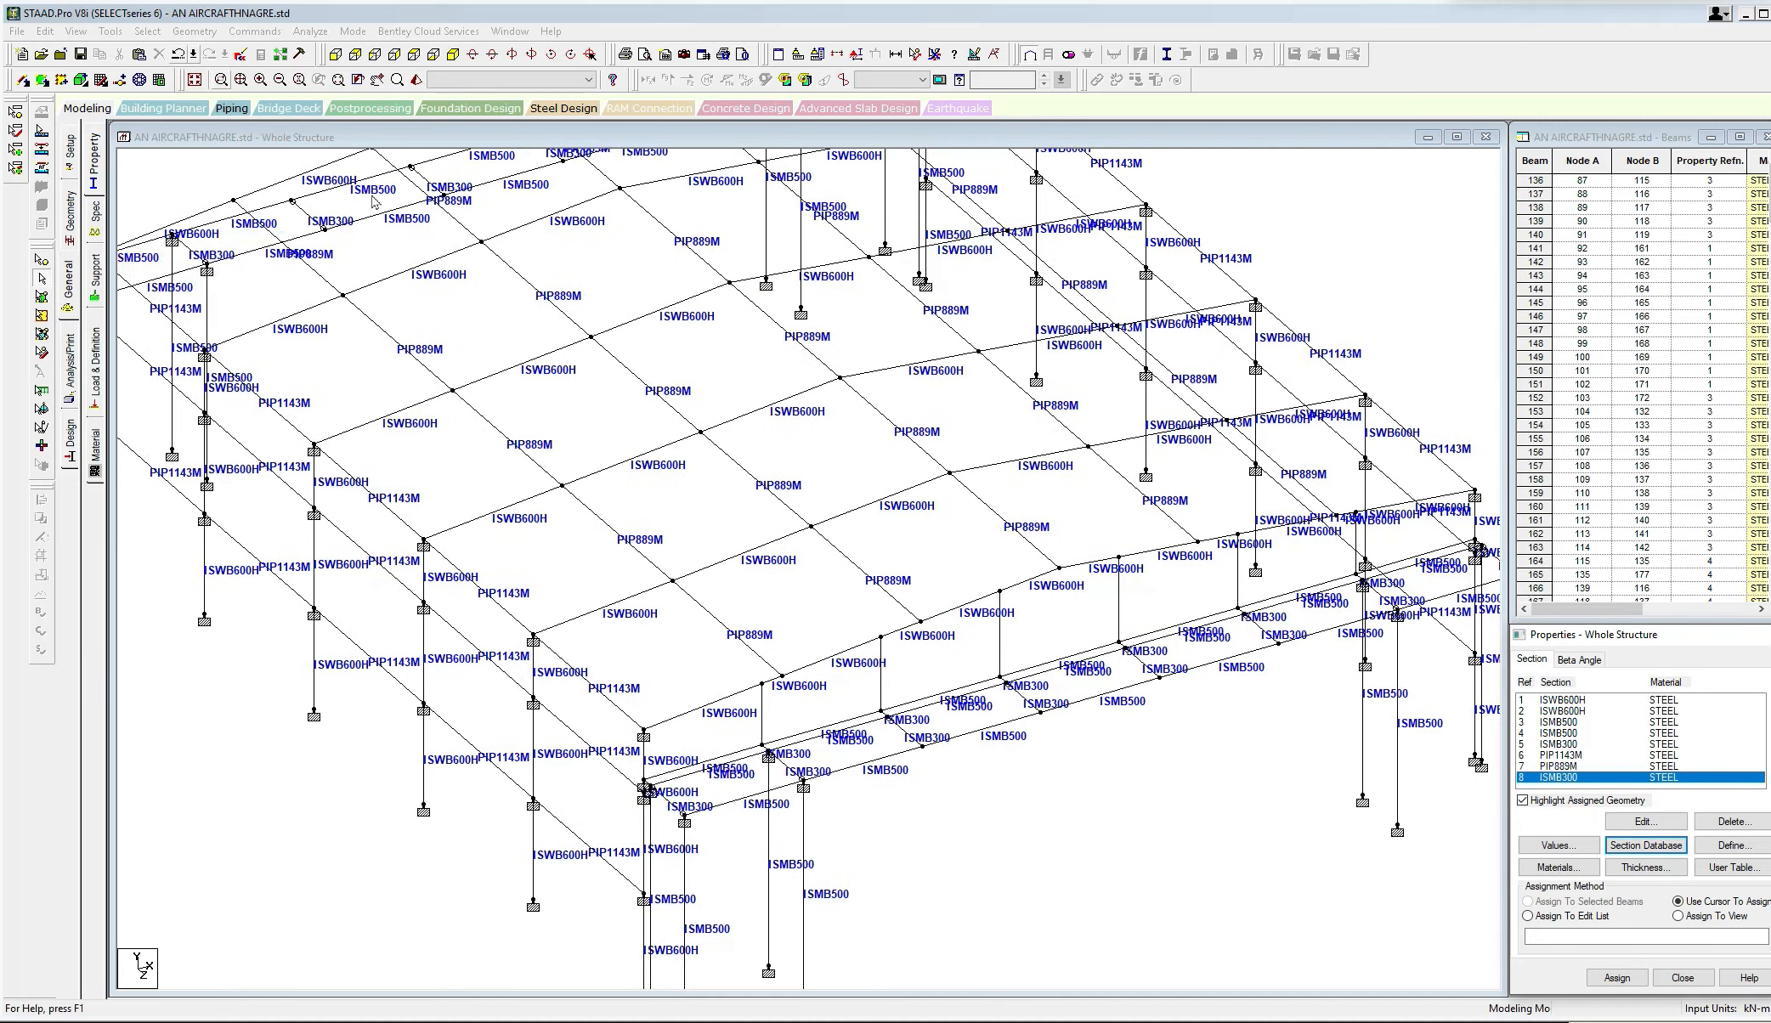
Assign the new ISMB300 section (reference 8) to the six vertical members that are missing a property.
{"action": "left_click", "coordinate": [147, 31]}
{"action": "mouse_move", "coordinate": [228, 592]}
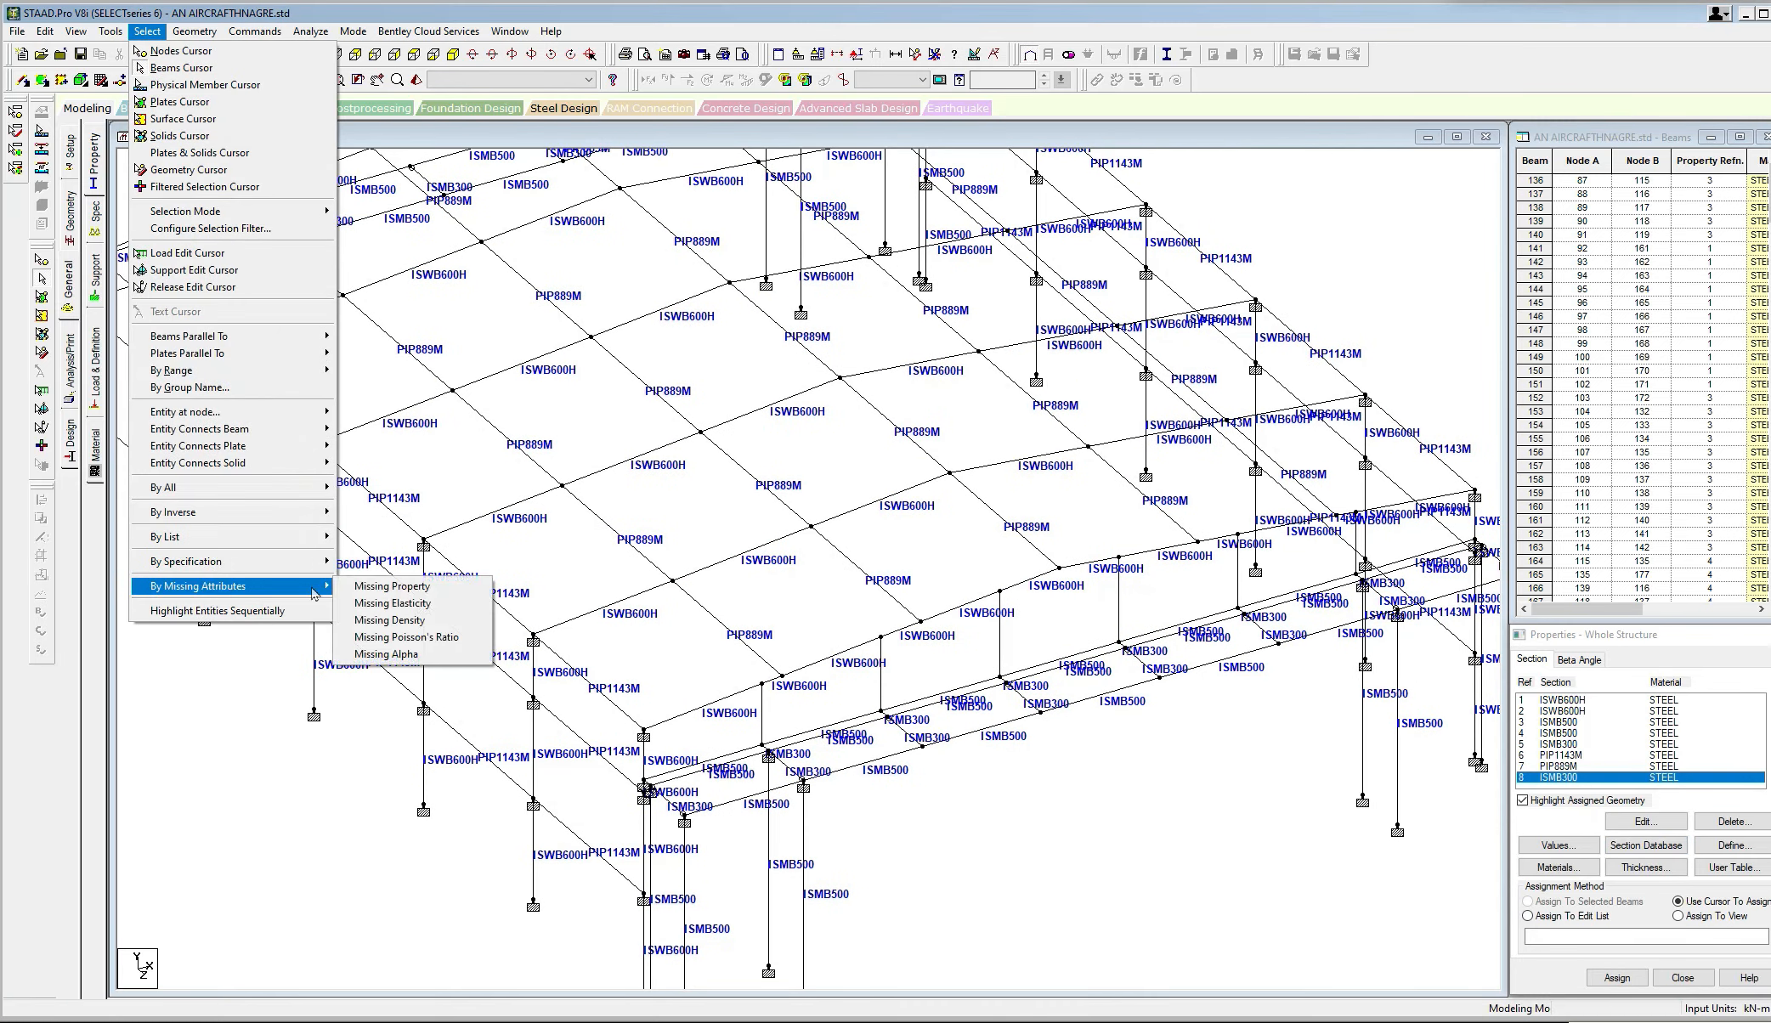
{"action": "left_click", "coordinate": [390, 587]}
{"action": "scroll", "coordinate": [866, 642], "scroll_direction": "up", "scroll_amount": 4}
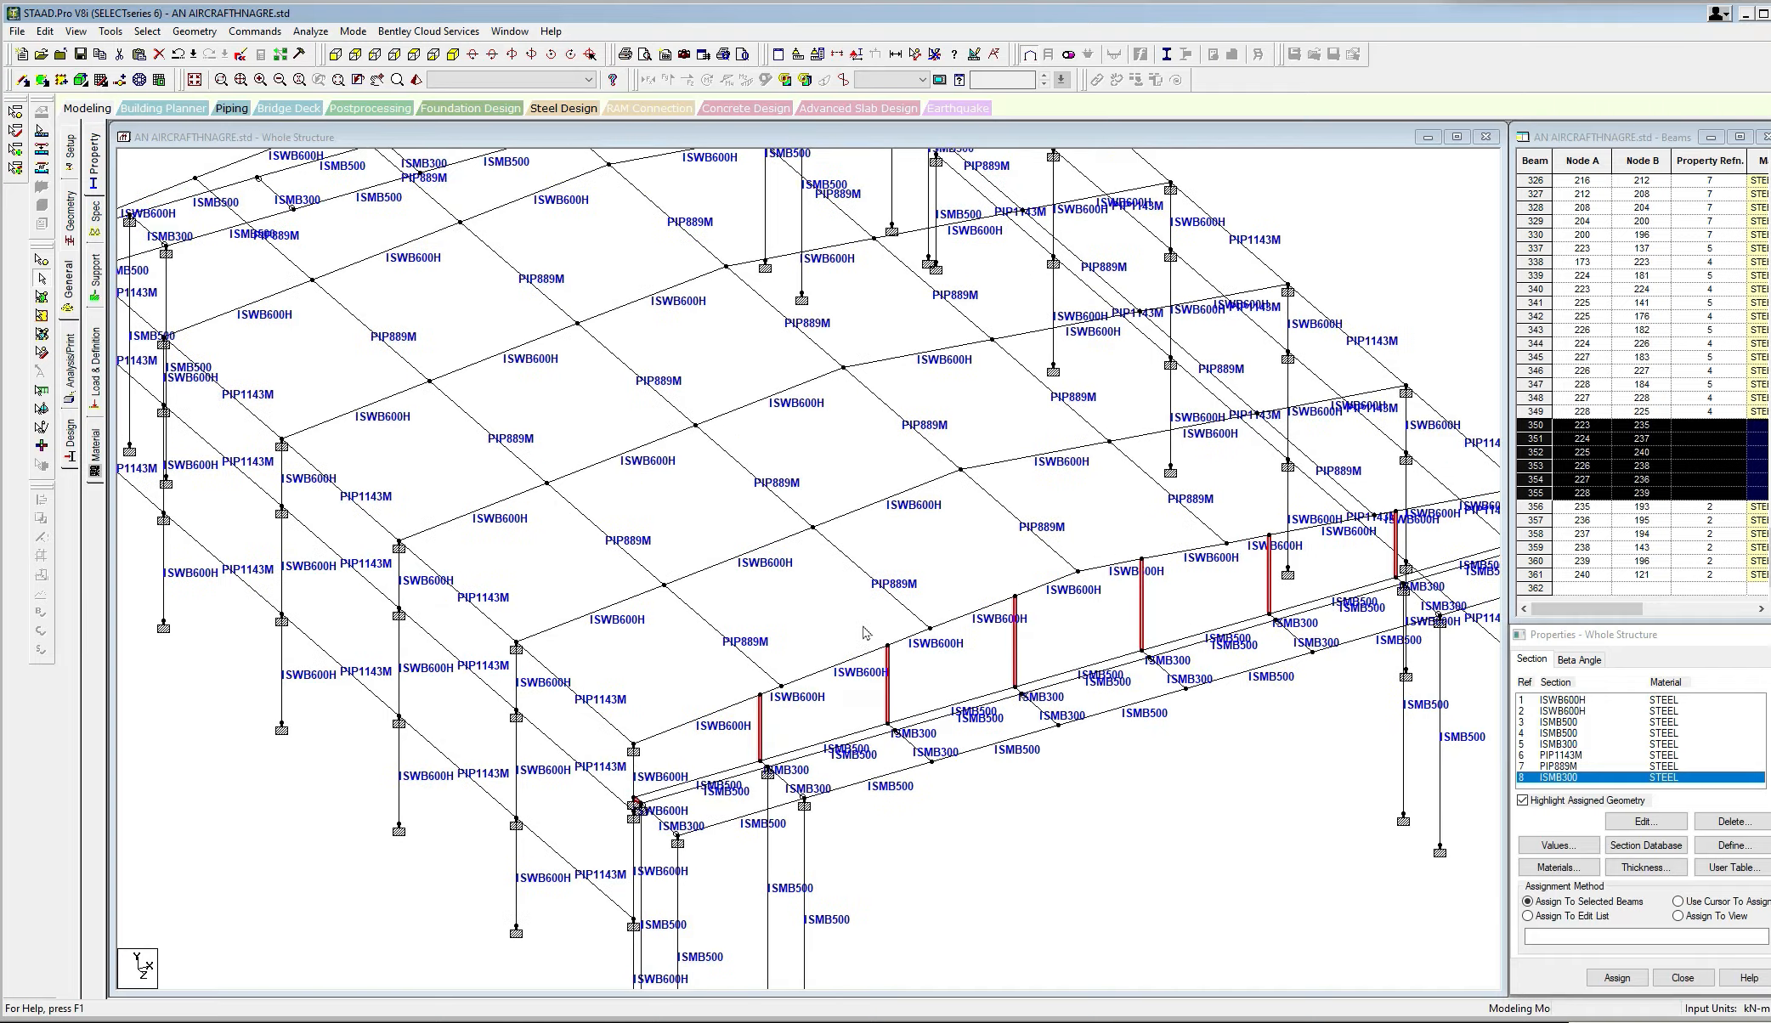
{"action": "scroll", "coordinate": [855, 565], "scroll_direction": "up", "scroll_amount": 2}
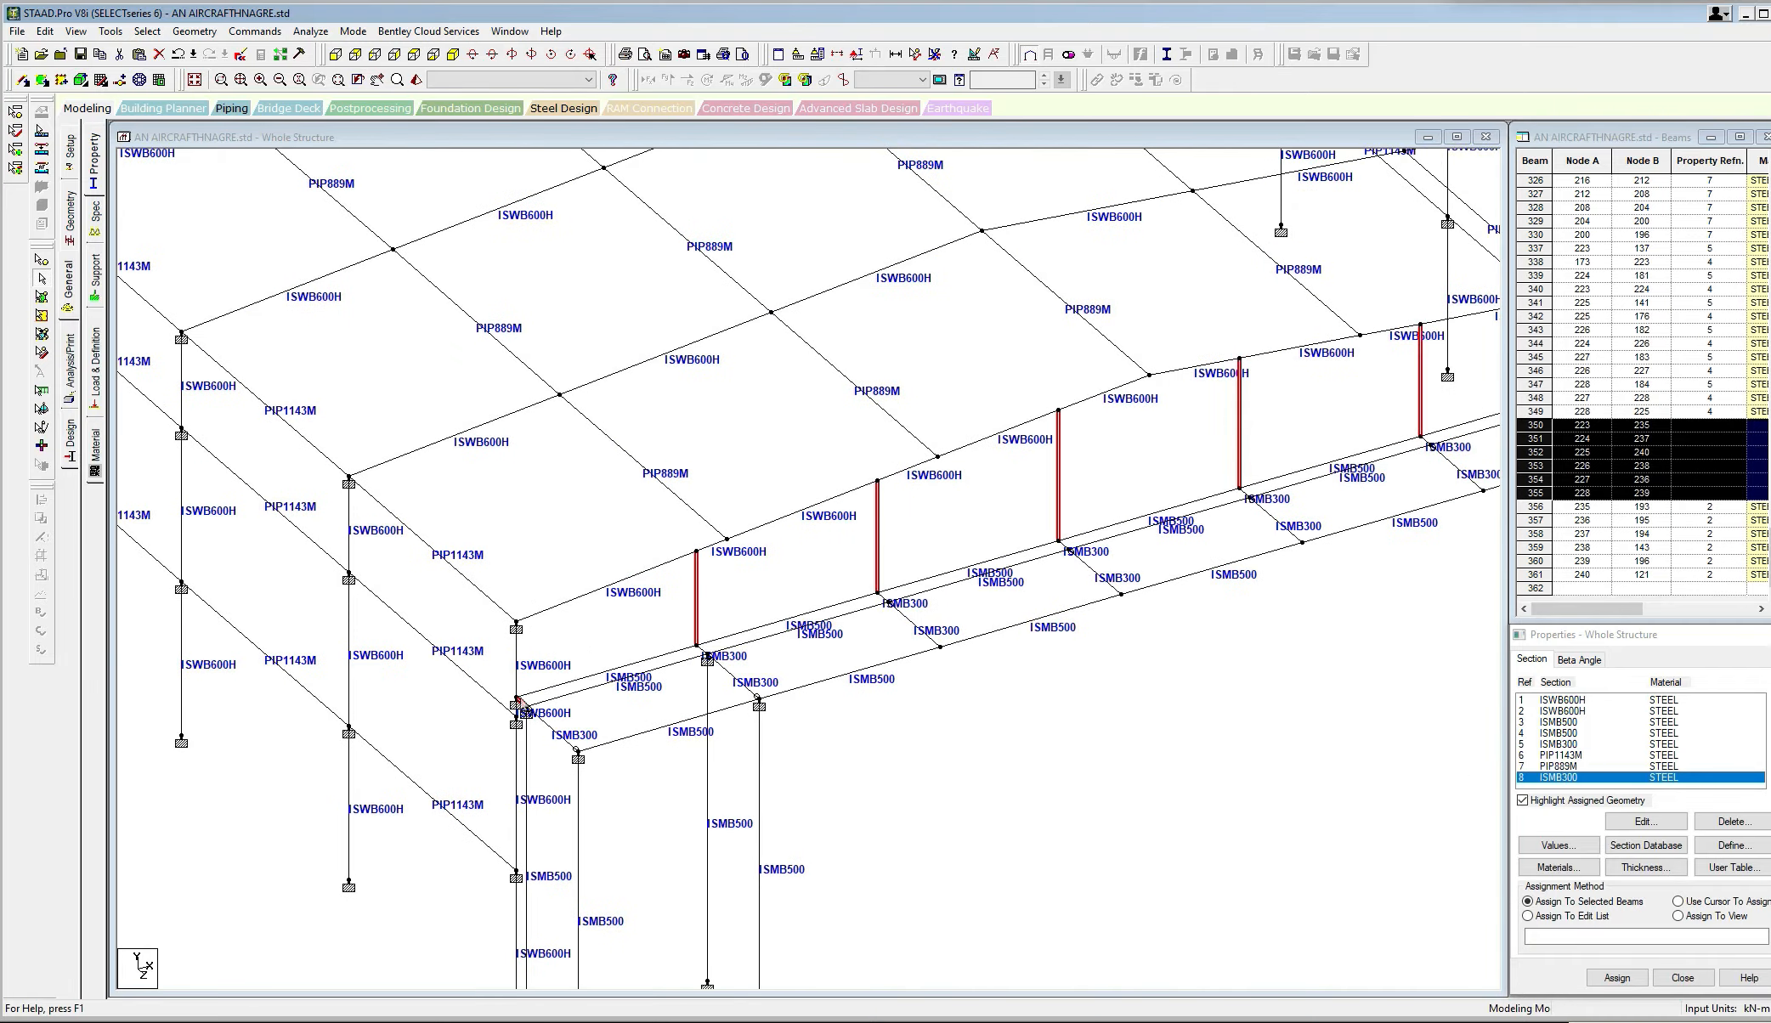
{"action": "left_click", "coordinate": [526, 701], "text": "ctrl"}
{"action": "left_click", "coordinate": [526, 703], "text": "ctrl"}
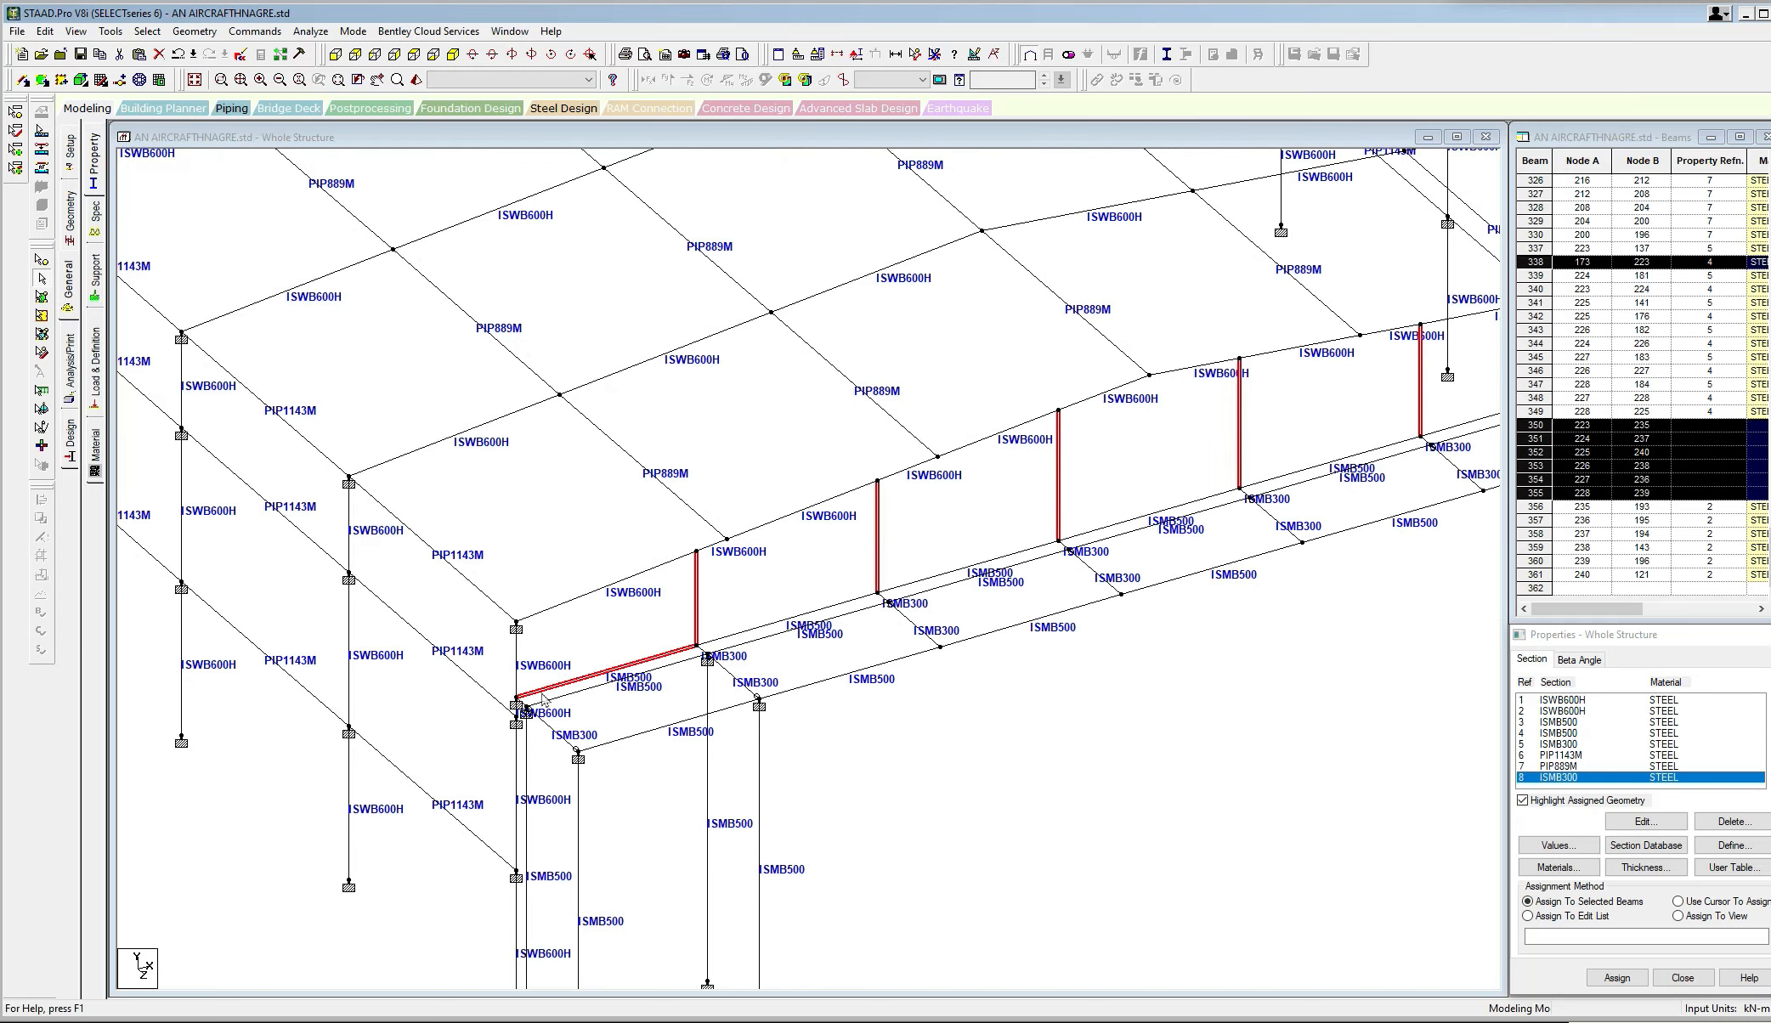
{"action": "left_click", "coordinate": [542, 692], "text": "ctrl"}
{"action": "middle_click_drag", "start_coordinate": [905, 660], "coordinate": [916, 657]}
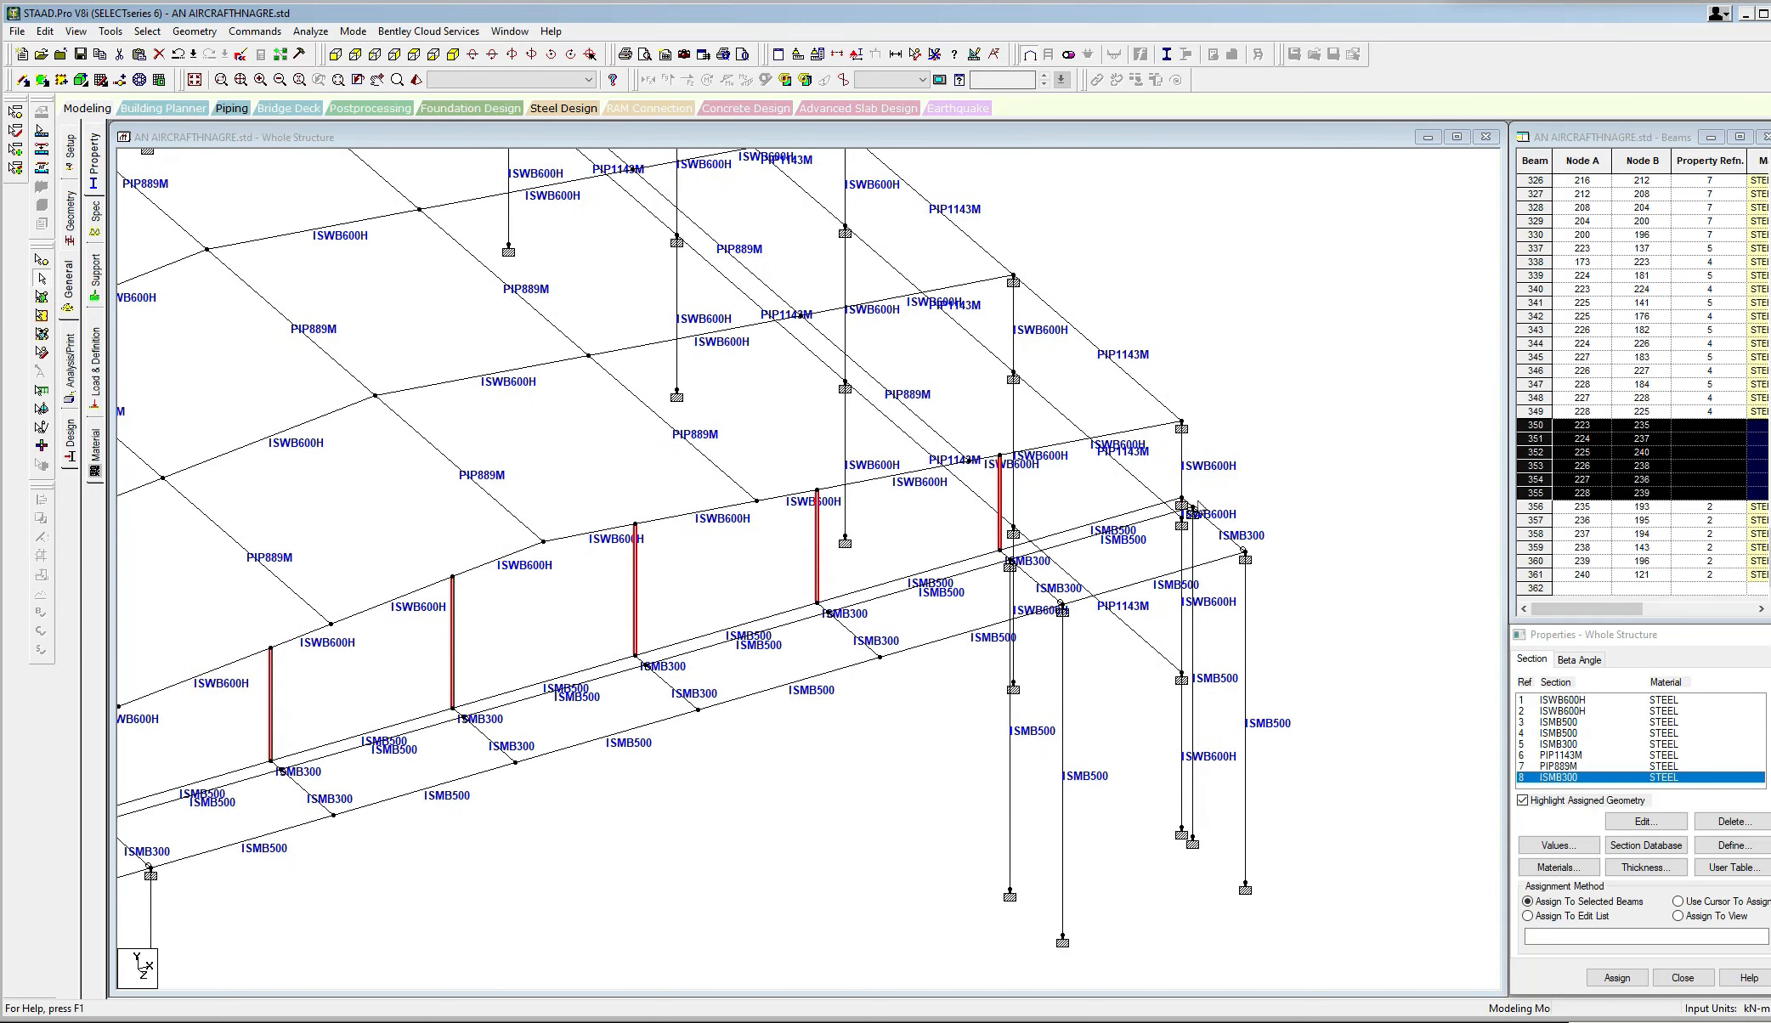
{"action": "left_click", "coordinate": [1644, 979]}
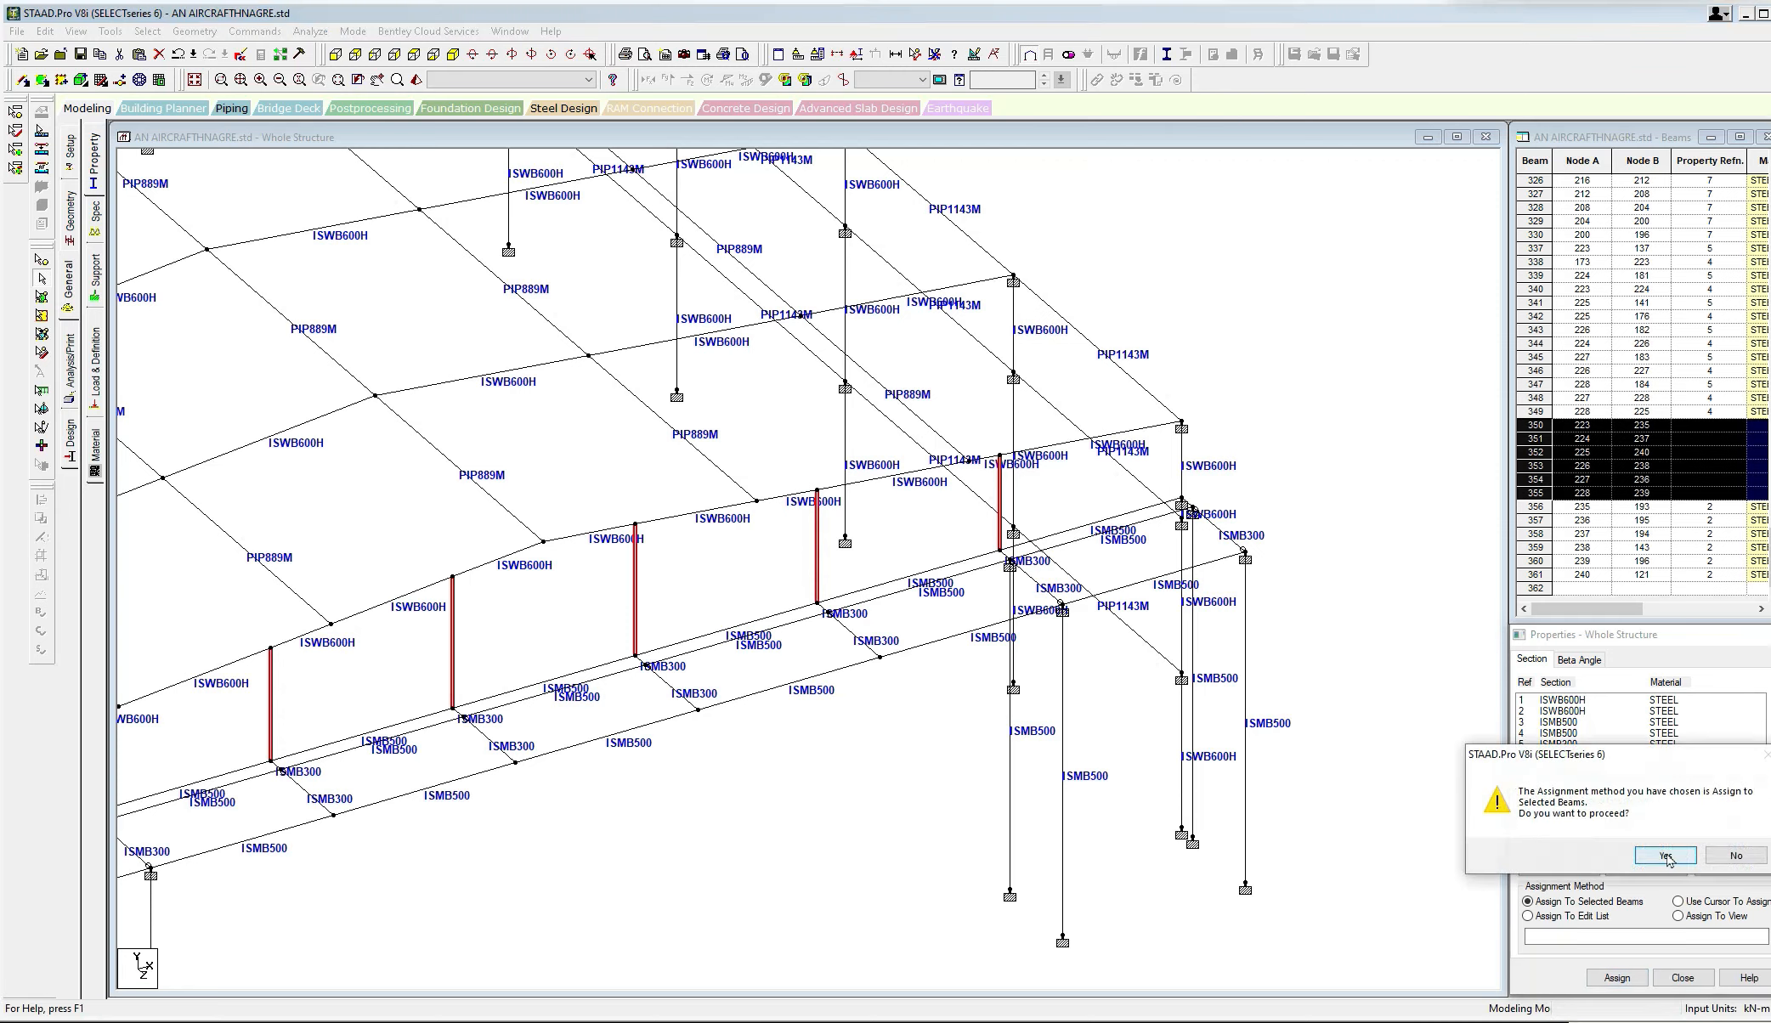
{"action": "left_click", "coordinate": [1664, 858]}
Highlight the members that use the older ISMB300 section, reference 5, and examine them across the structure.
{"action": "left_click", "coordinate": [1559, 744]}
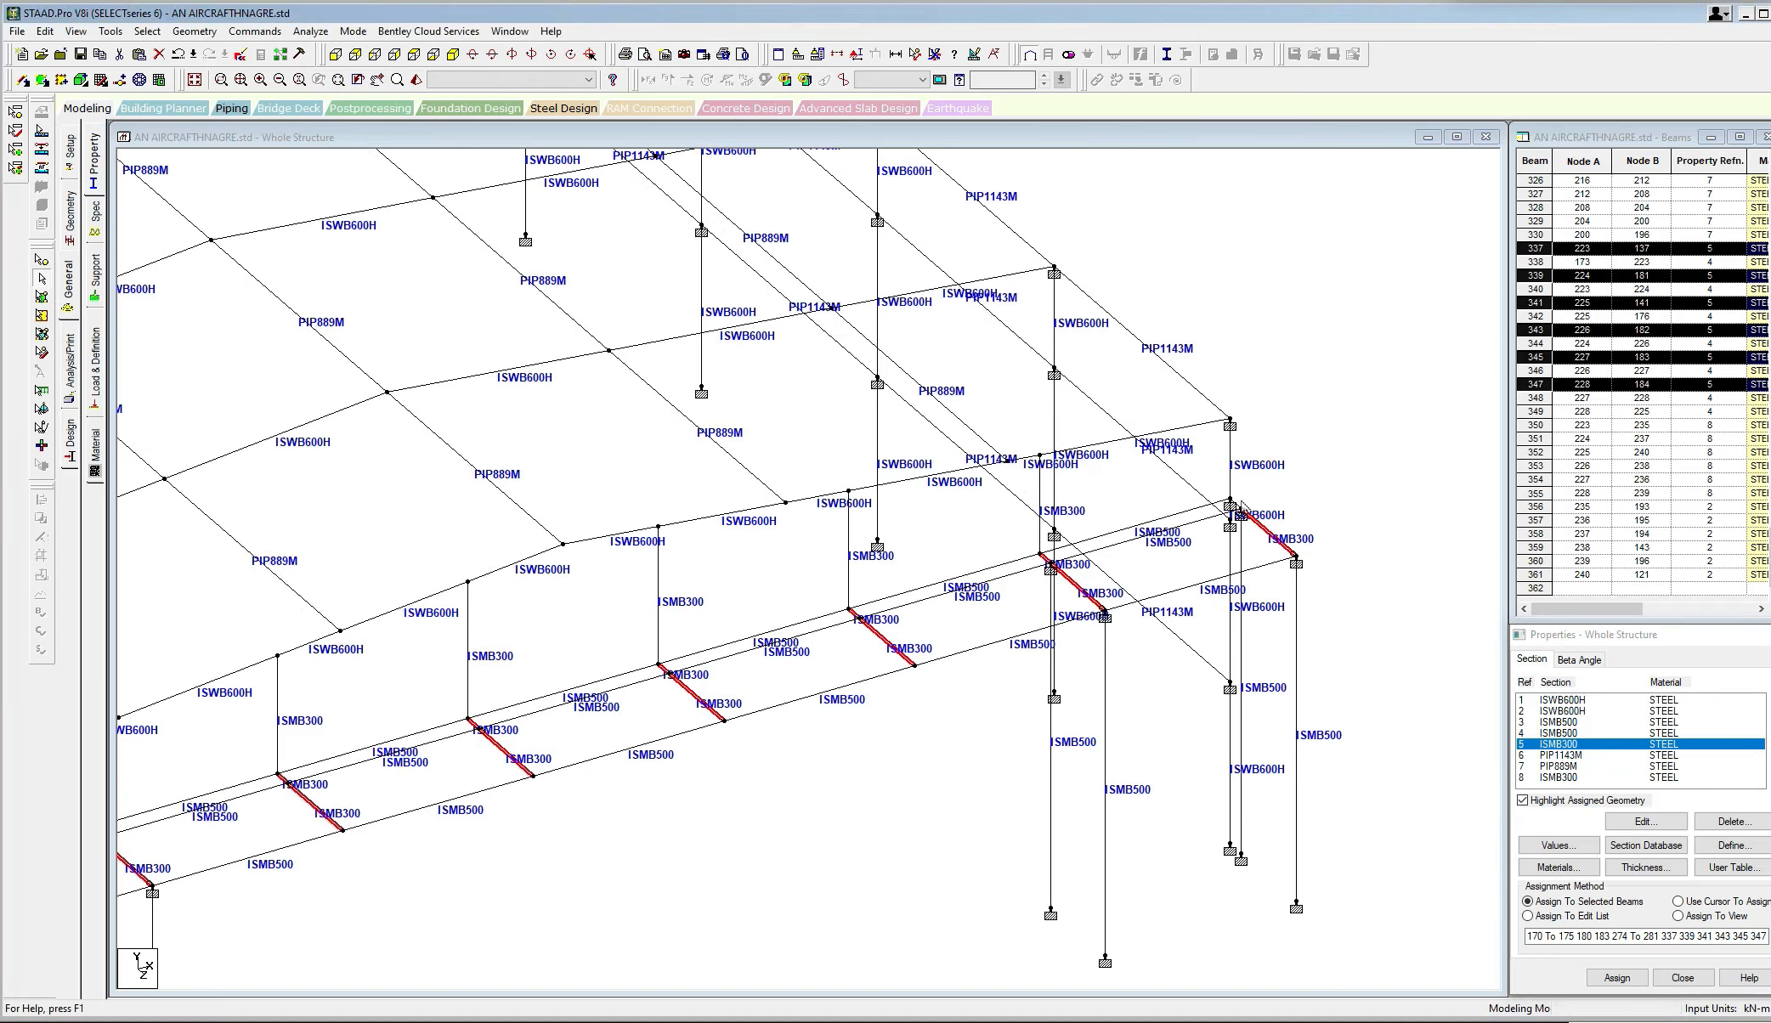
{"action": "scroll", "coordinate": [1238, 508], "scroll_direction": "down", "scroll_amount": 6}
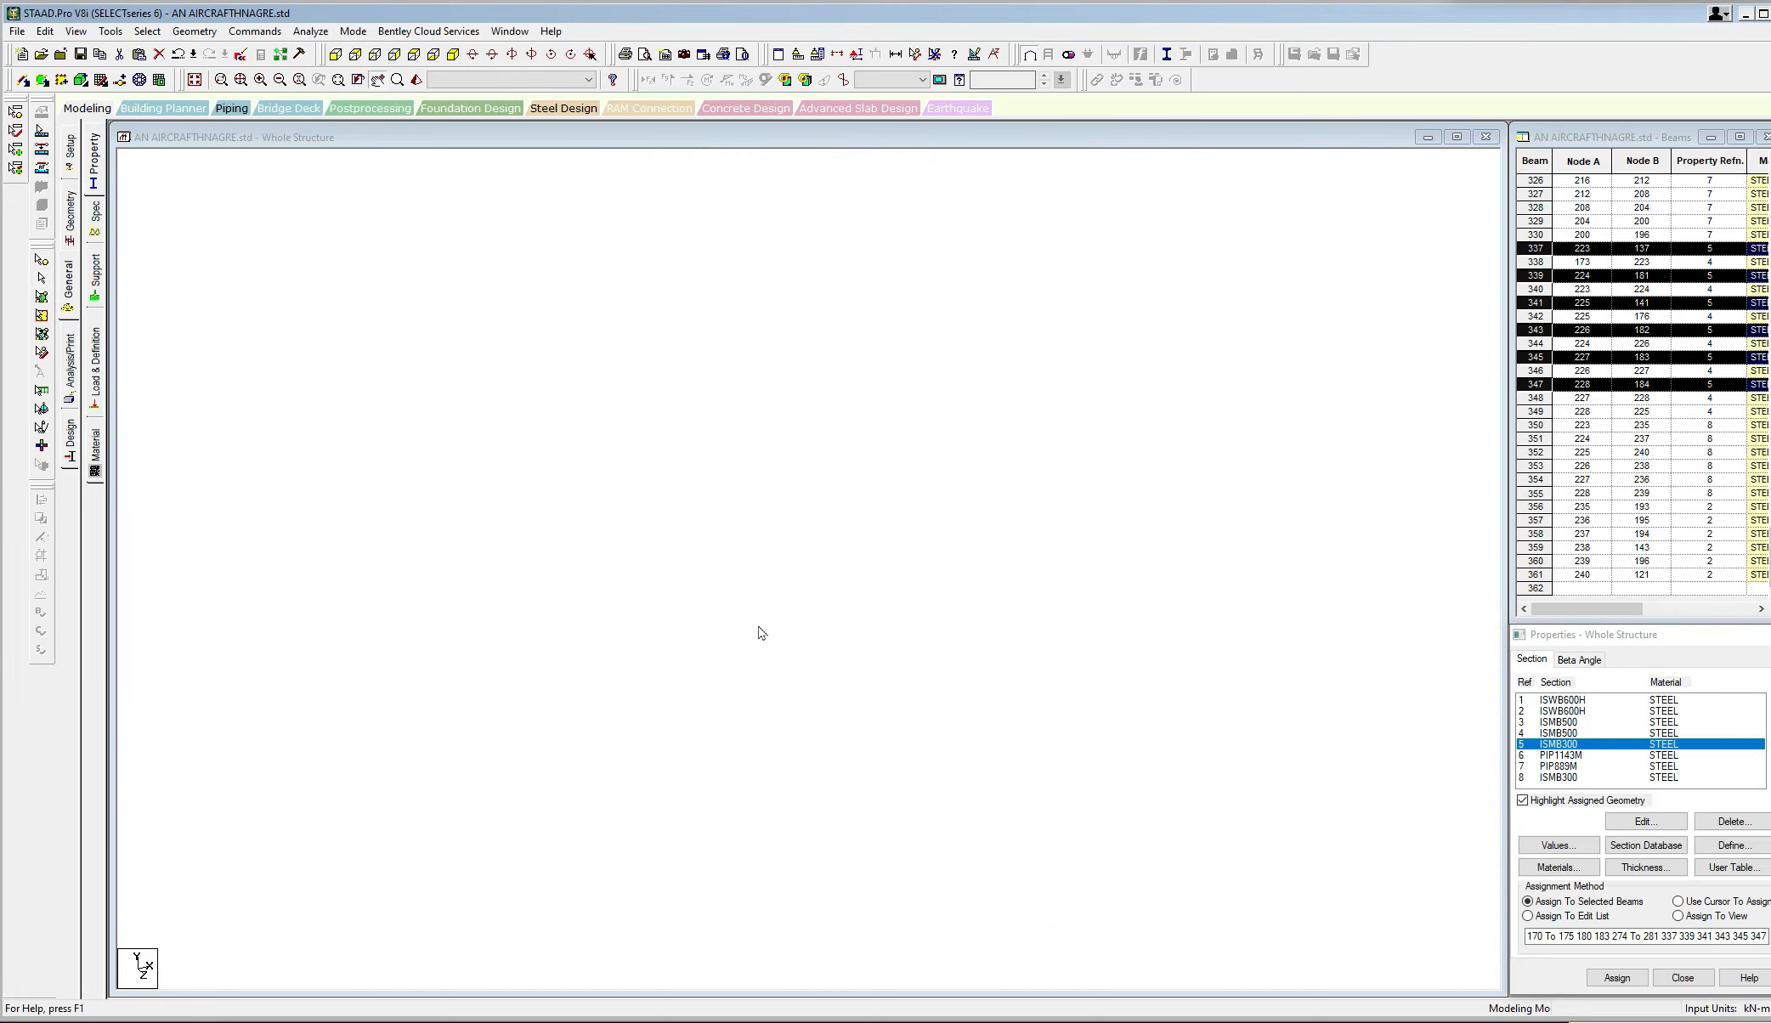
Assign the ISMB300 section, reference 5, to the short stub members beside the end frame's eave column at one side.
{"action": "scroll", "coordinate": [507, 680], "scroll_direction": "up", "scroll_amount": 7}
{"action": "scroll", "coordinate": [507, 684], "scroll_direction": "up", "scroll_amount": 1}
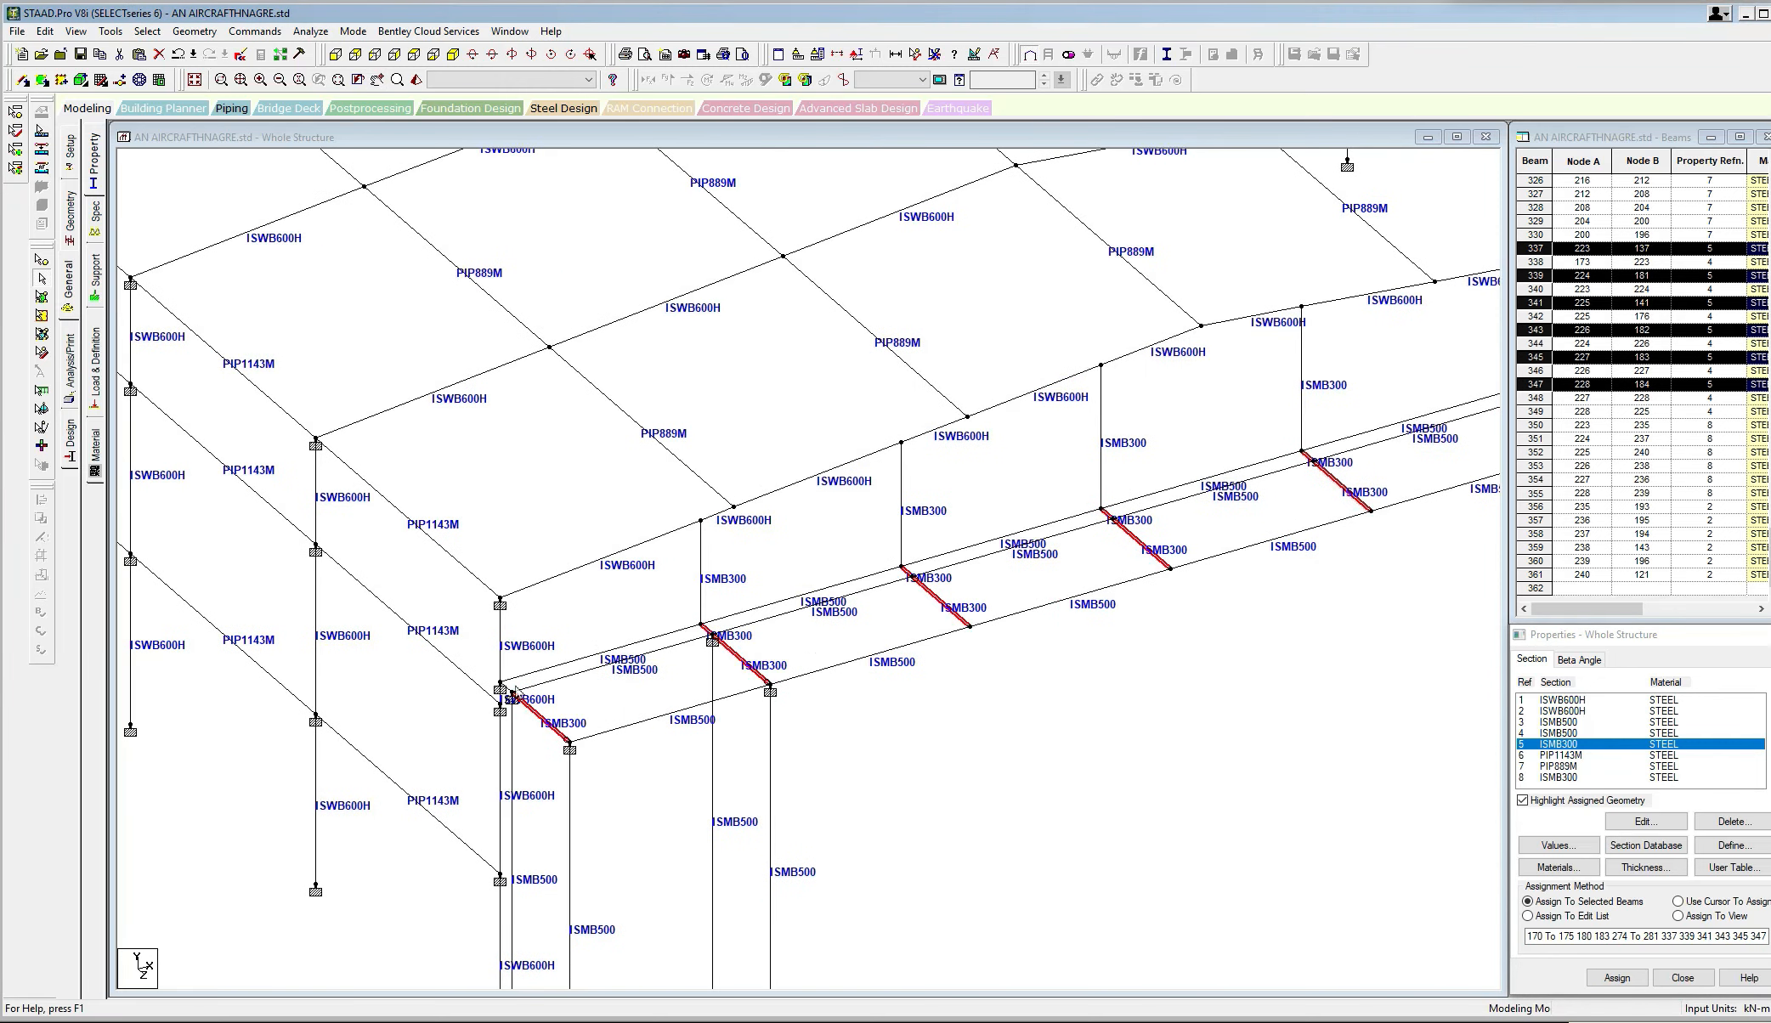
{"action": "left_click", "coordinate": [1617, 977]}
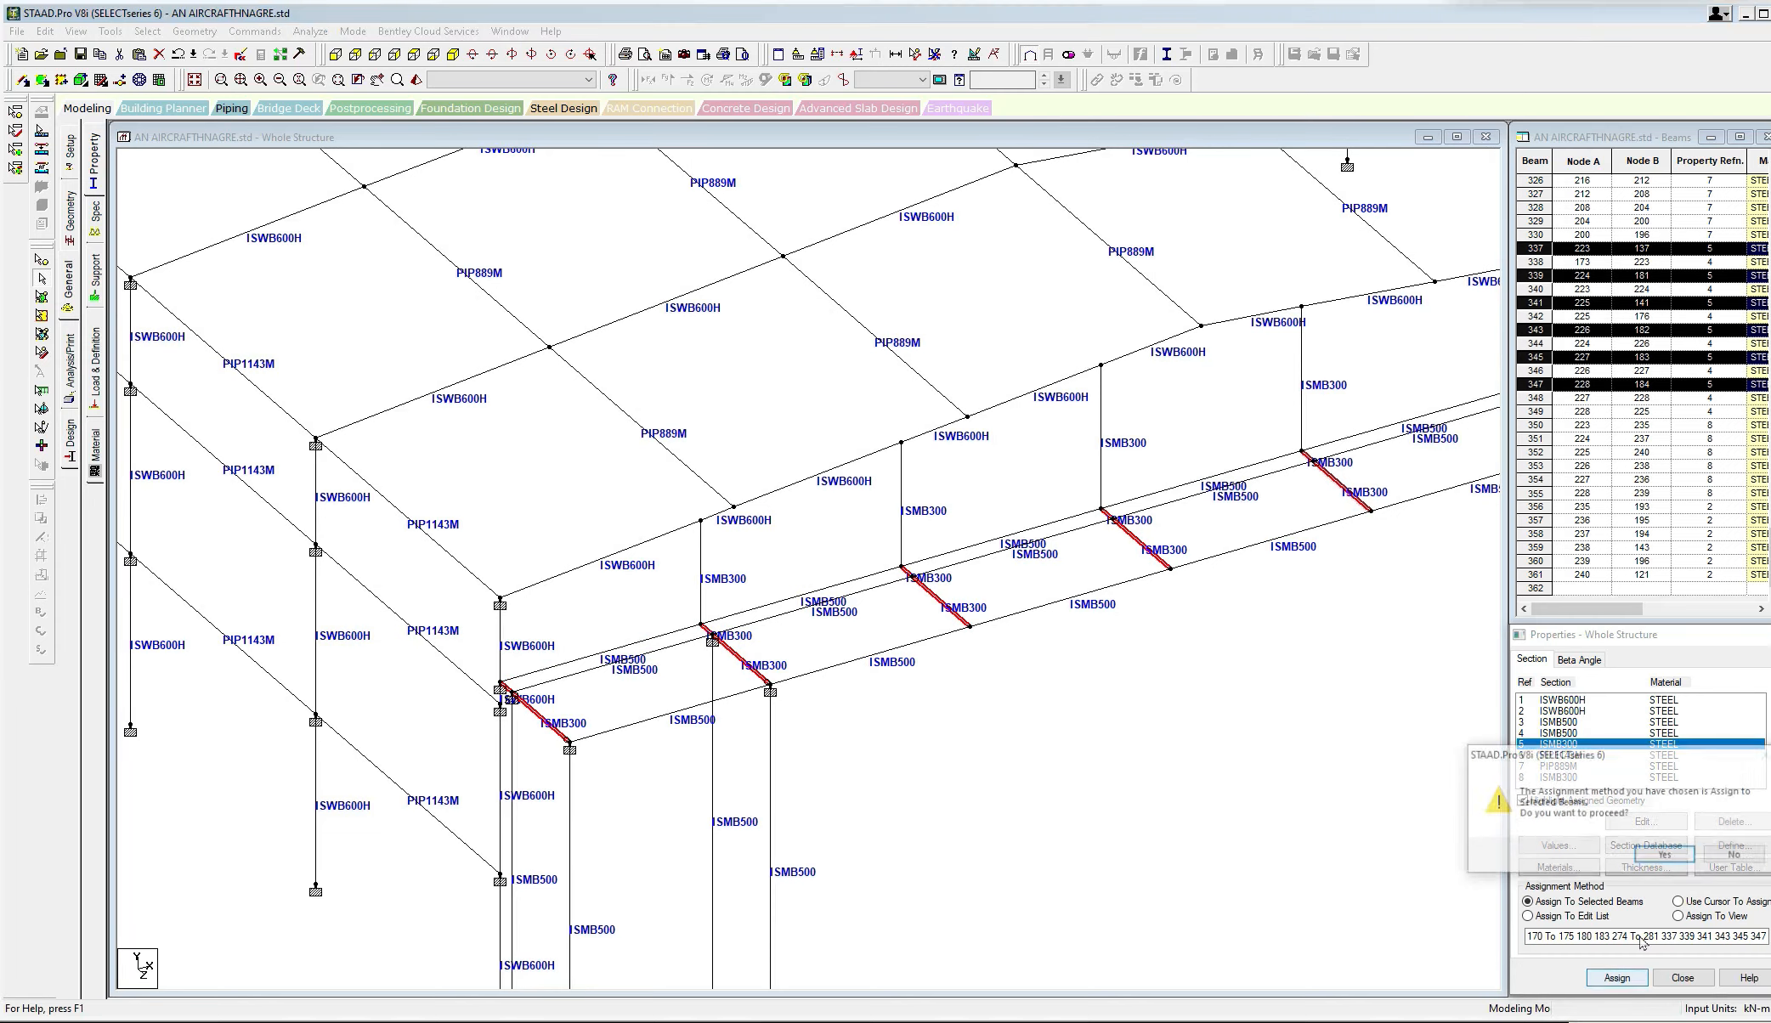
{"action": "left_click", "coordinate": [1672, 857]}
Assign the ISMB300 section, reference 5, to the matching short stub members at the end frame's opposite eave.
{"action": "middle_click_drag", "start_coordinate": [1026, 717], "coordinate": [411, 383]}
{"action": "left_click", "coordinate": [412, 386]}
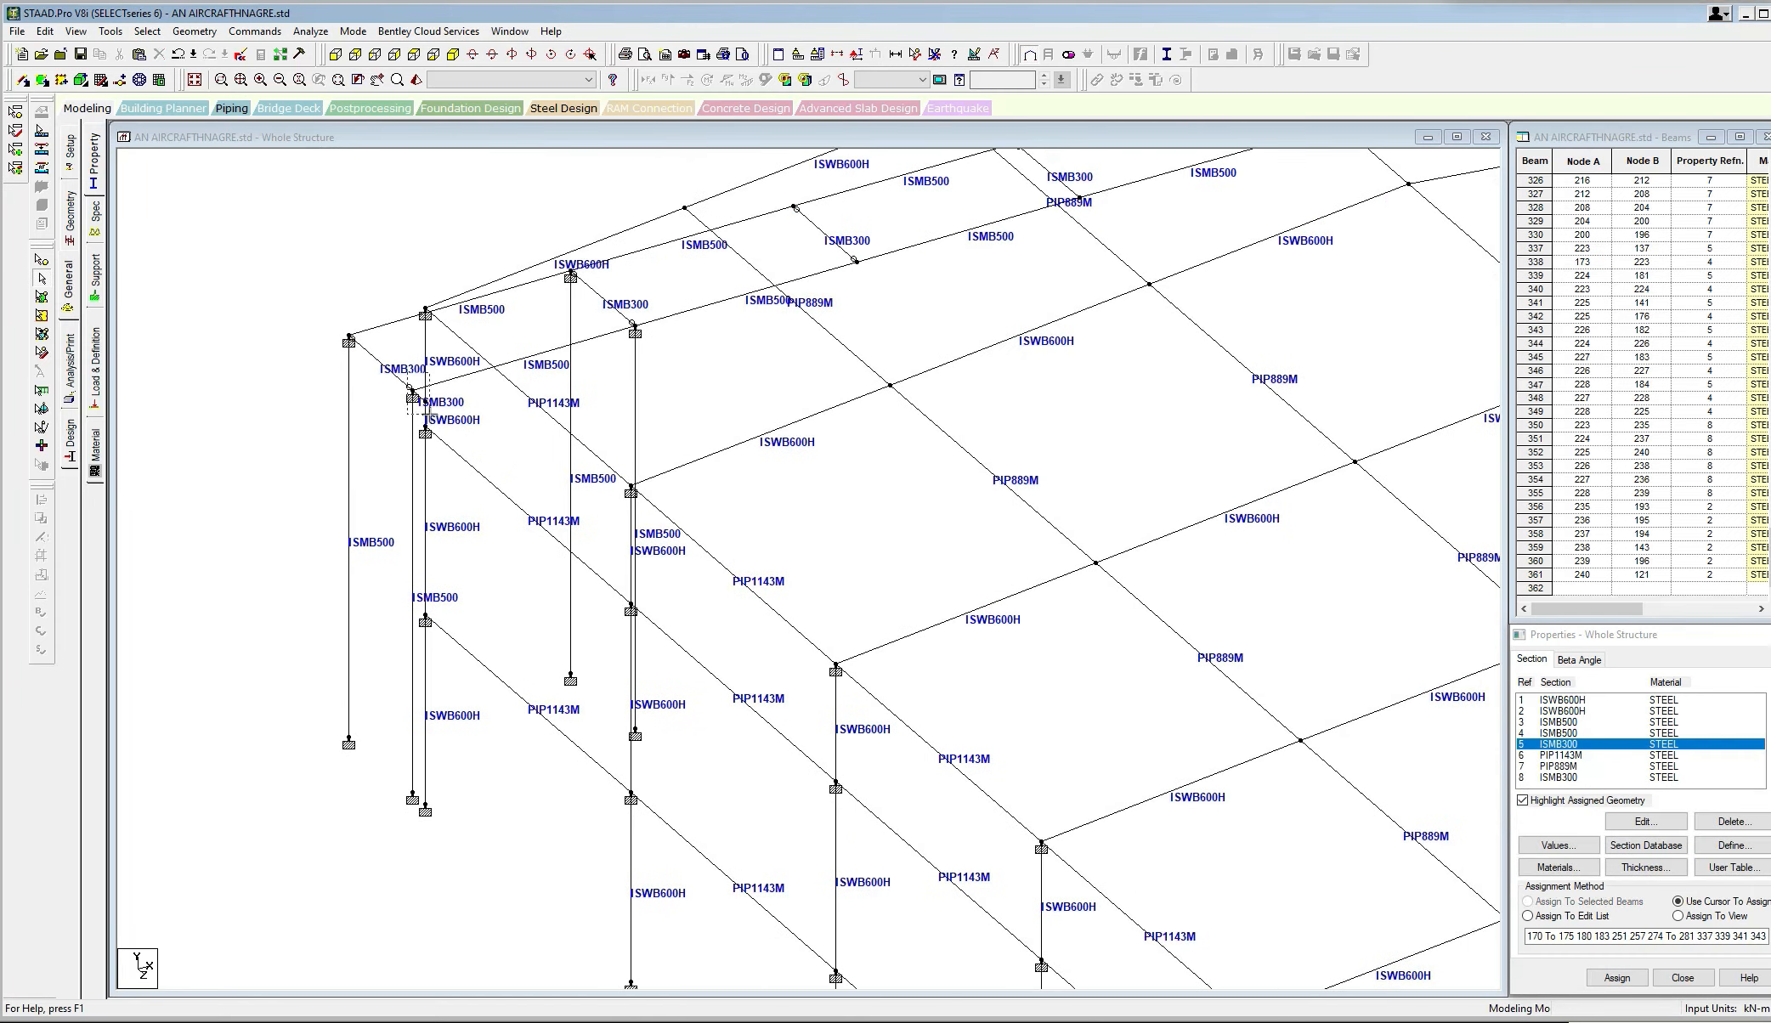
{"action": "middle_click_drag", "start_coordinate": [433, 422], "coordinate": [1313, 362]}
{"action": "left_click", "coordinate": [1049, 389]}
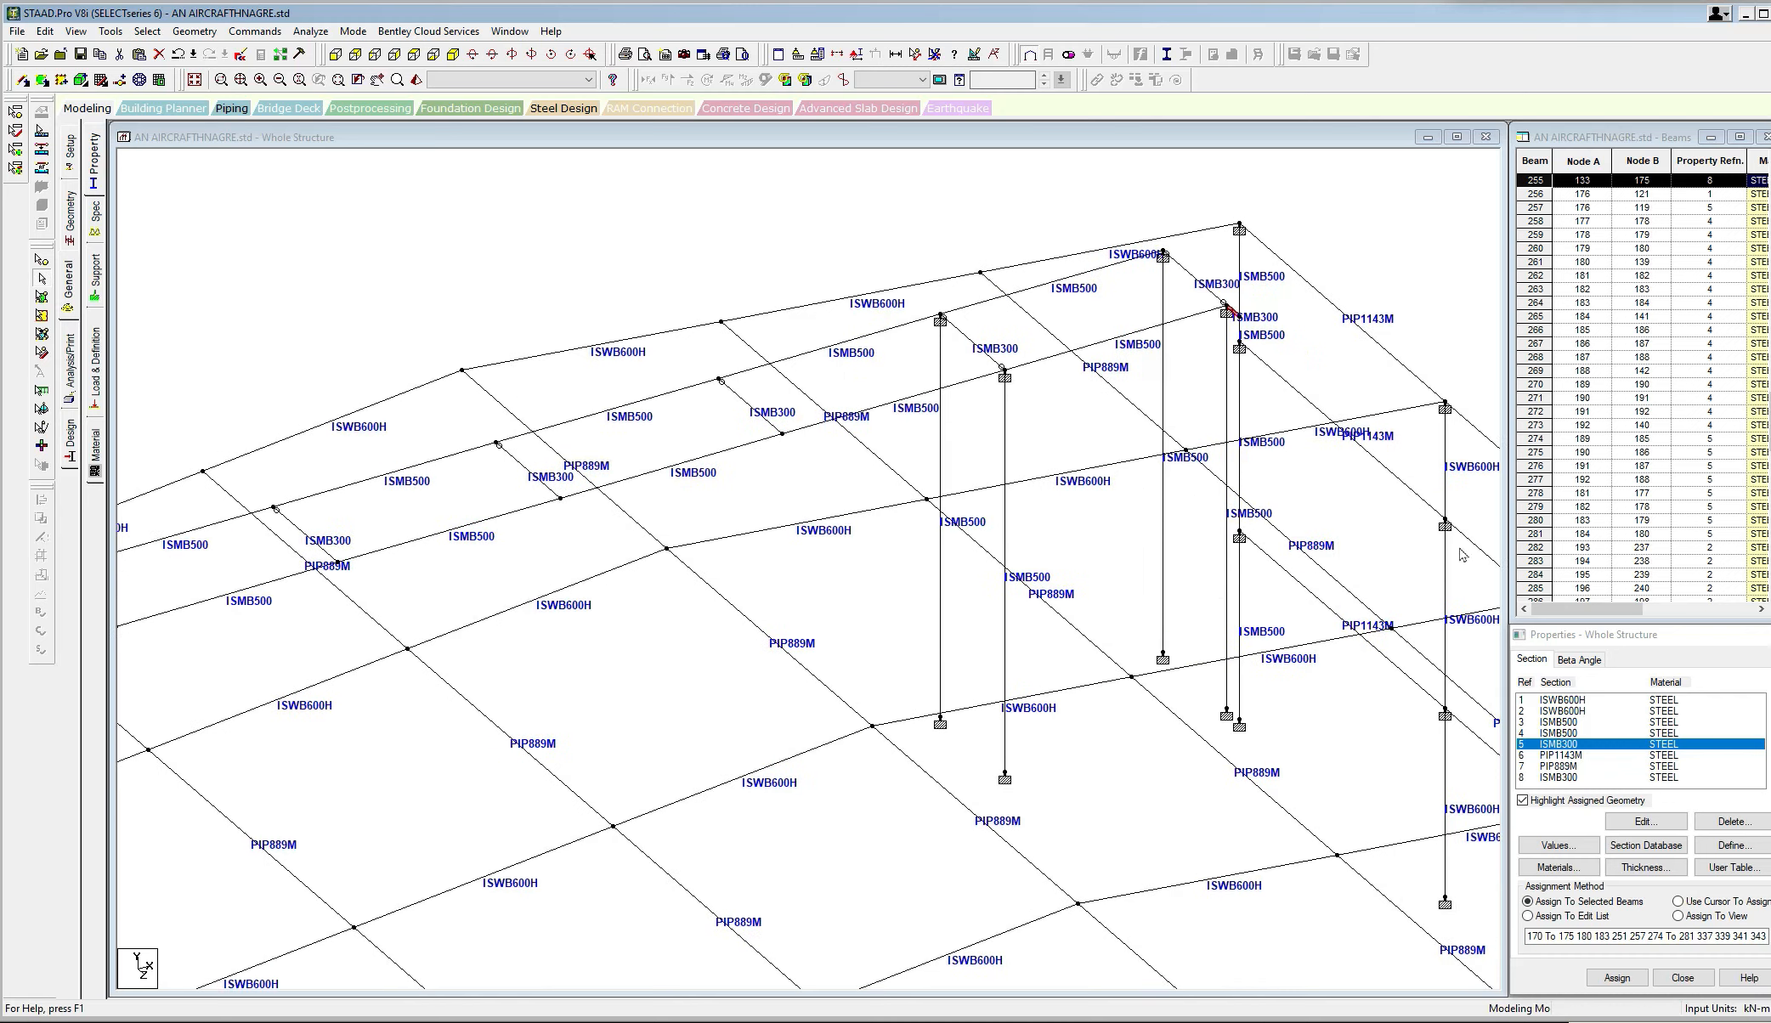
{"action": "left_click", "coordinate": [1616, 977]}
{"action": "left_click", "coordinate": [1661, 854]}
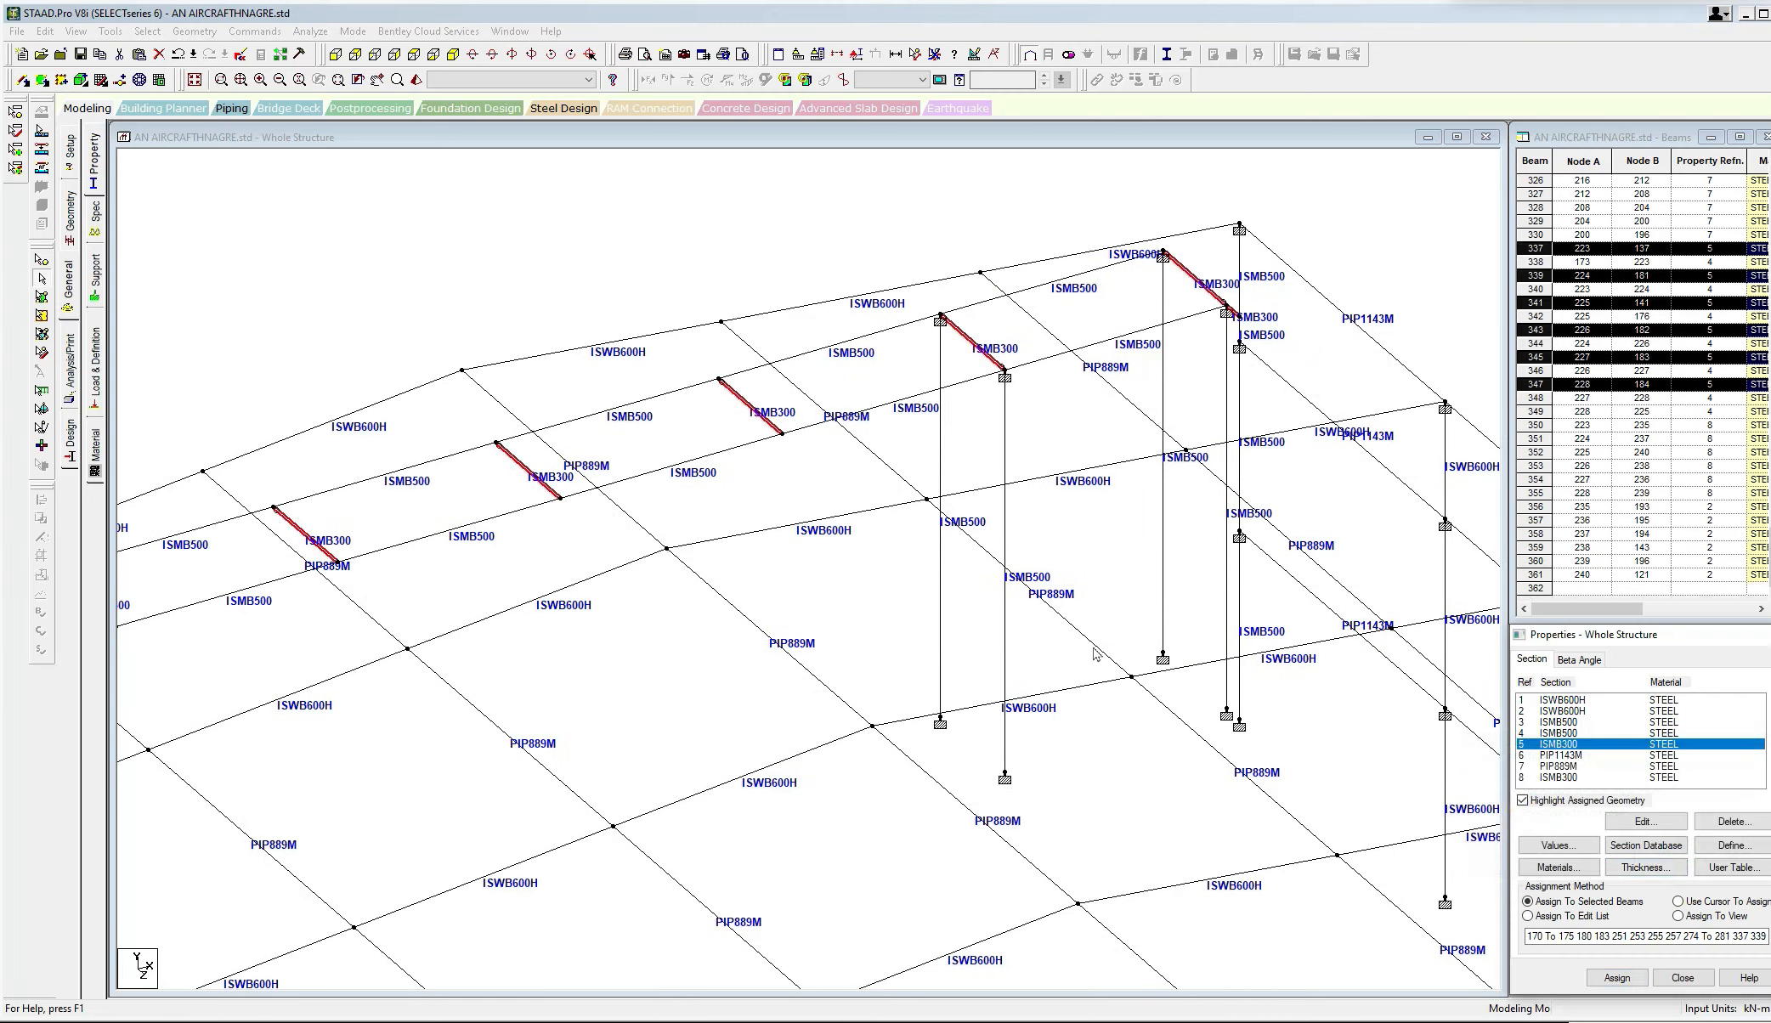
Select the four short ISMB300 stub members at both eaves of the end frame and assign them the START MY MZ release.
{"action": "left_click", "coordinate": [1292, 393]}
{"action": "left_click", "coordinate": [1233, 309]}
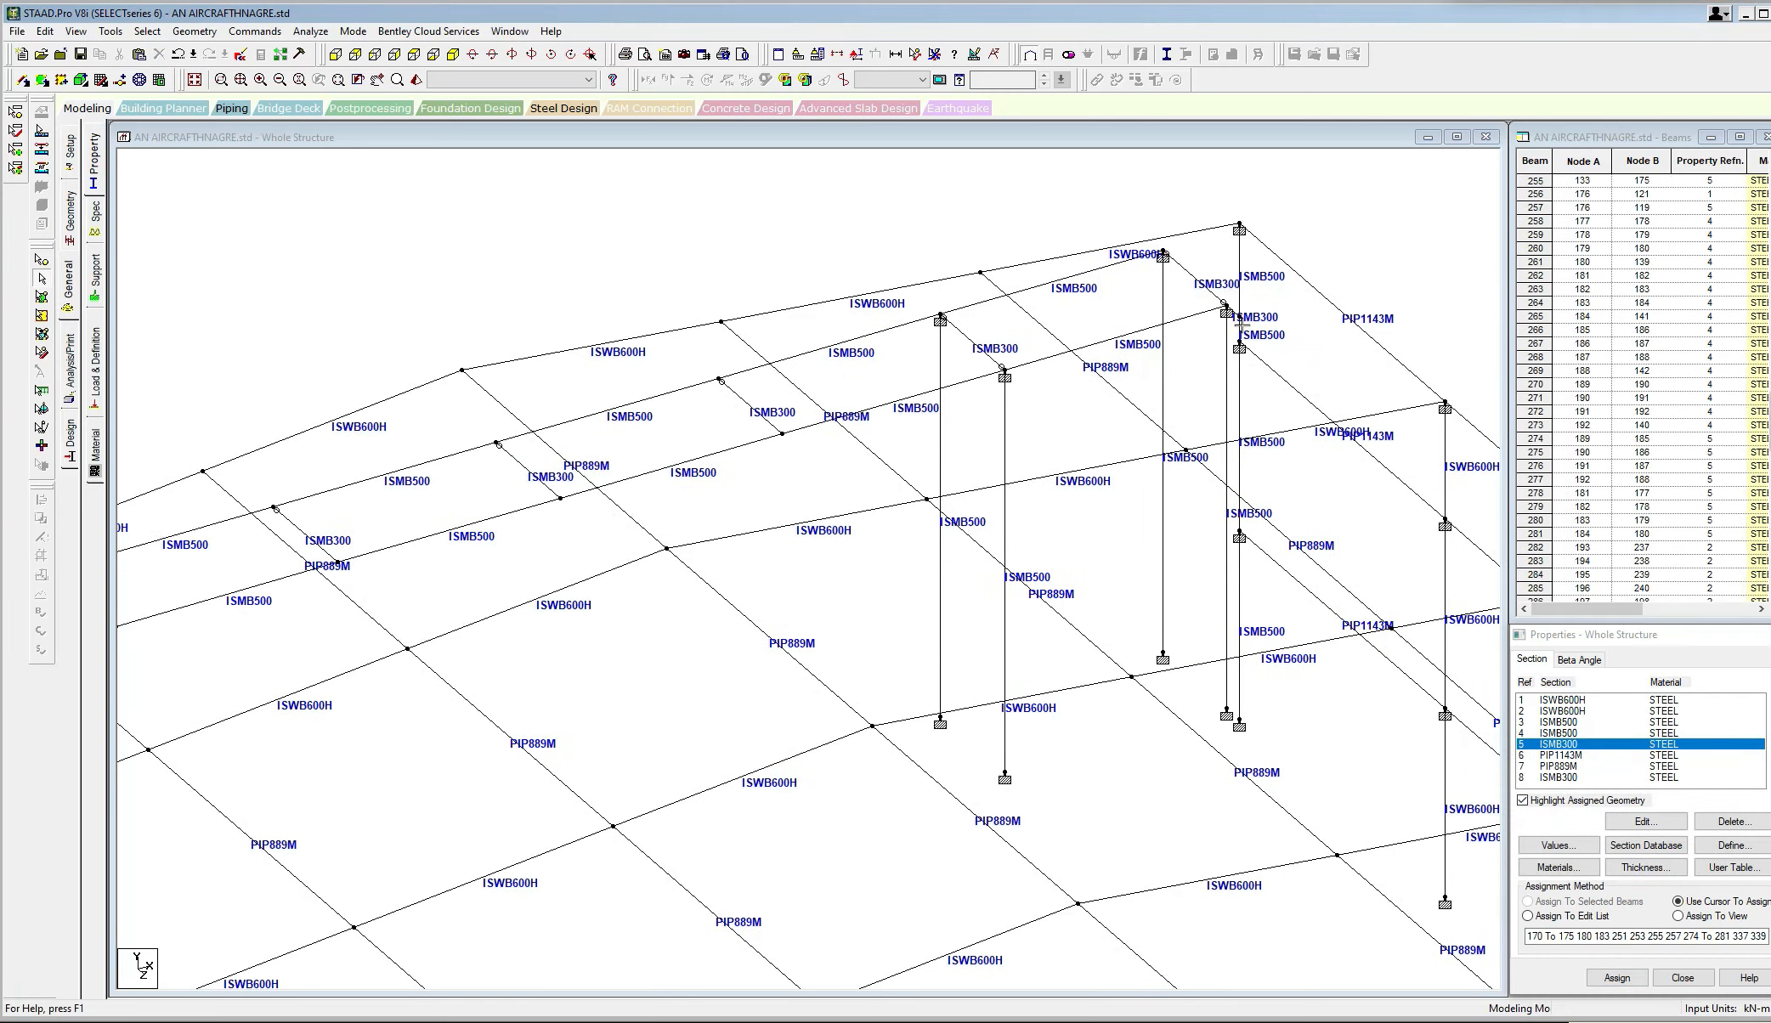
{"action": "middle_click_drag", "start_coordinate": [822, 492], "coordinate": [1138, 399]}
{"action": "middle_click_drag", "start_coordinate": [314, 655], "coordinate": [778, 495]}
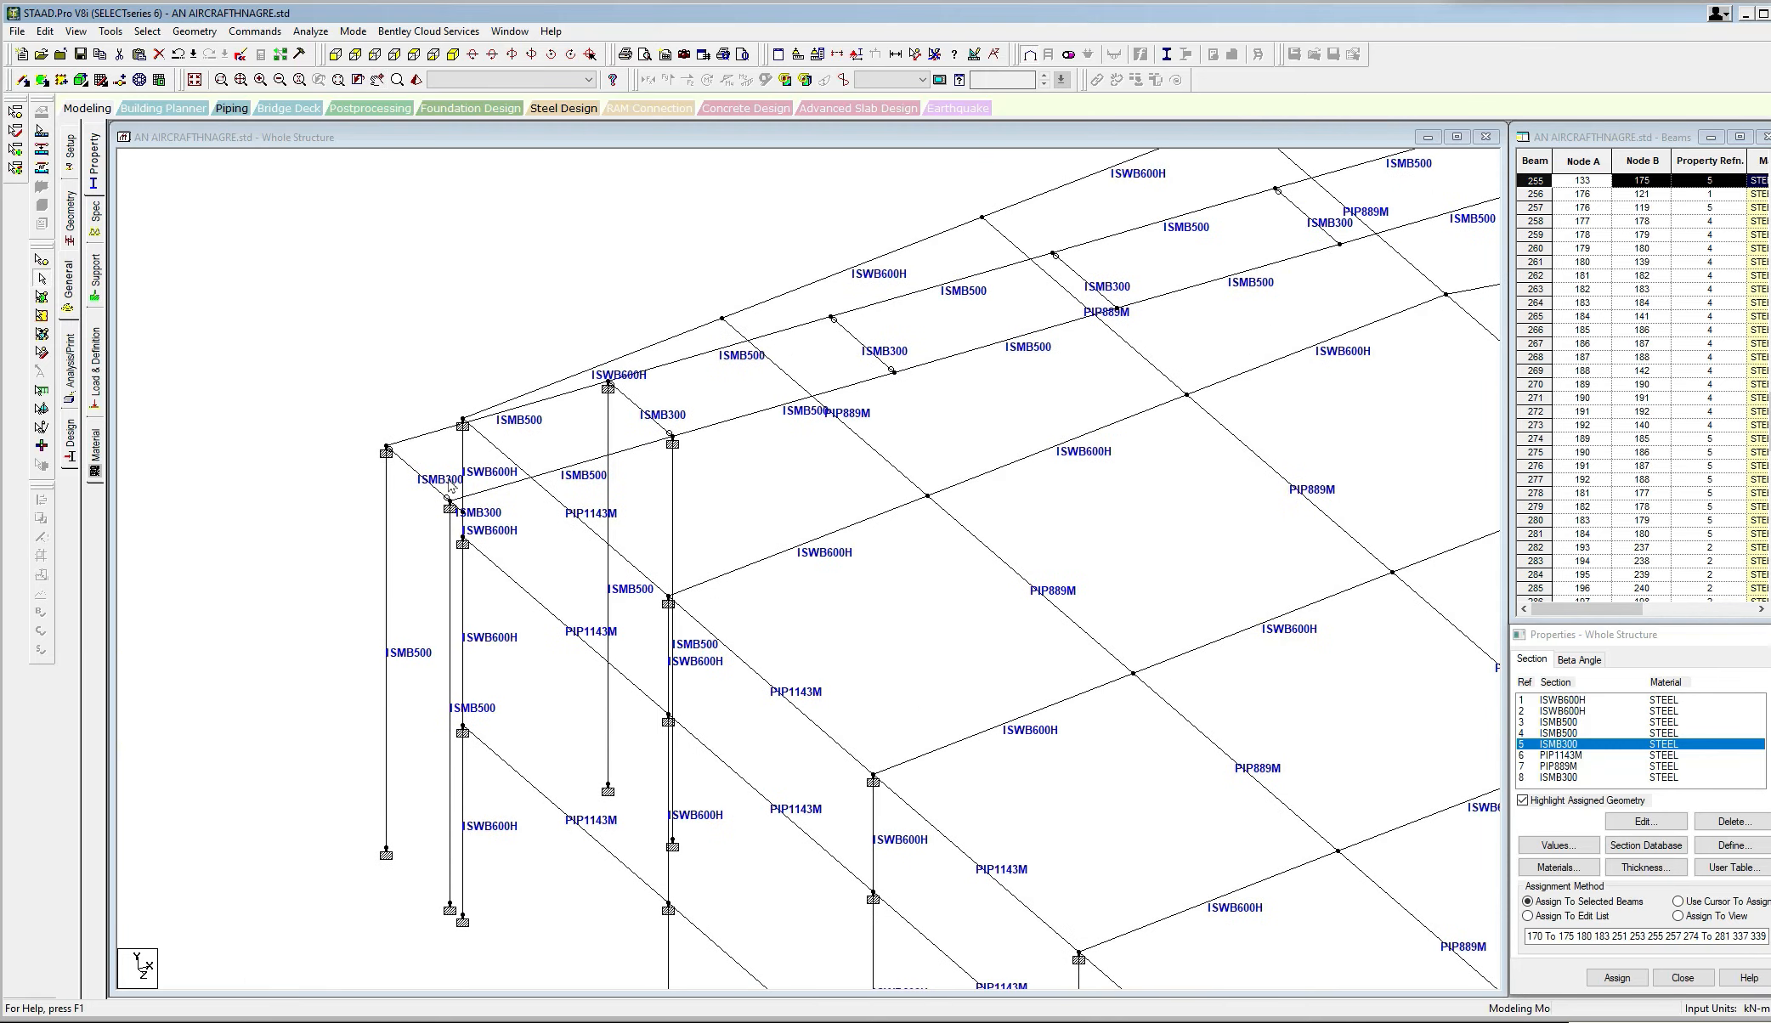
{"action": "middle_click_drag", "start_coordinate": [835, 658], "coordinate": [489, 175]}
{"action": "middle_click_drag", "start_coordinate": [1114, 754], "coordinate": [953, 516]}
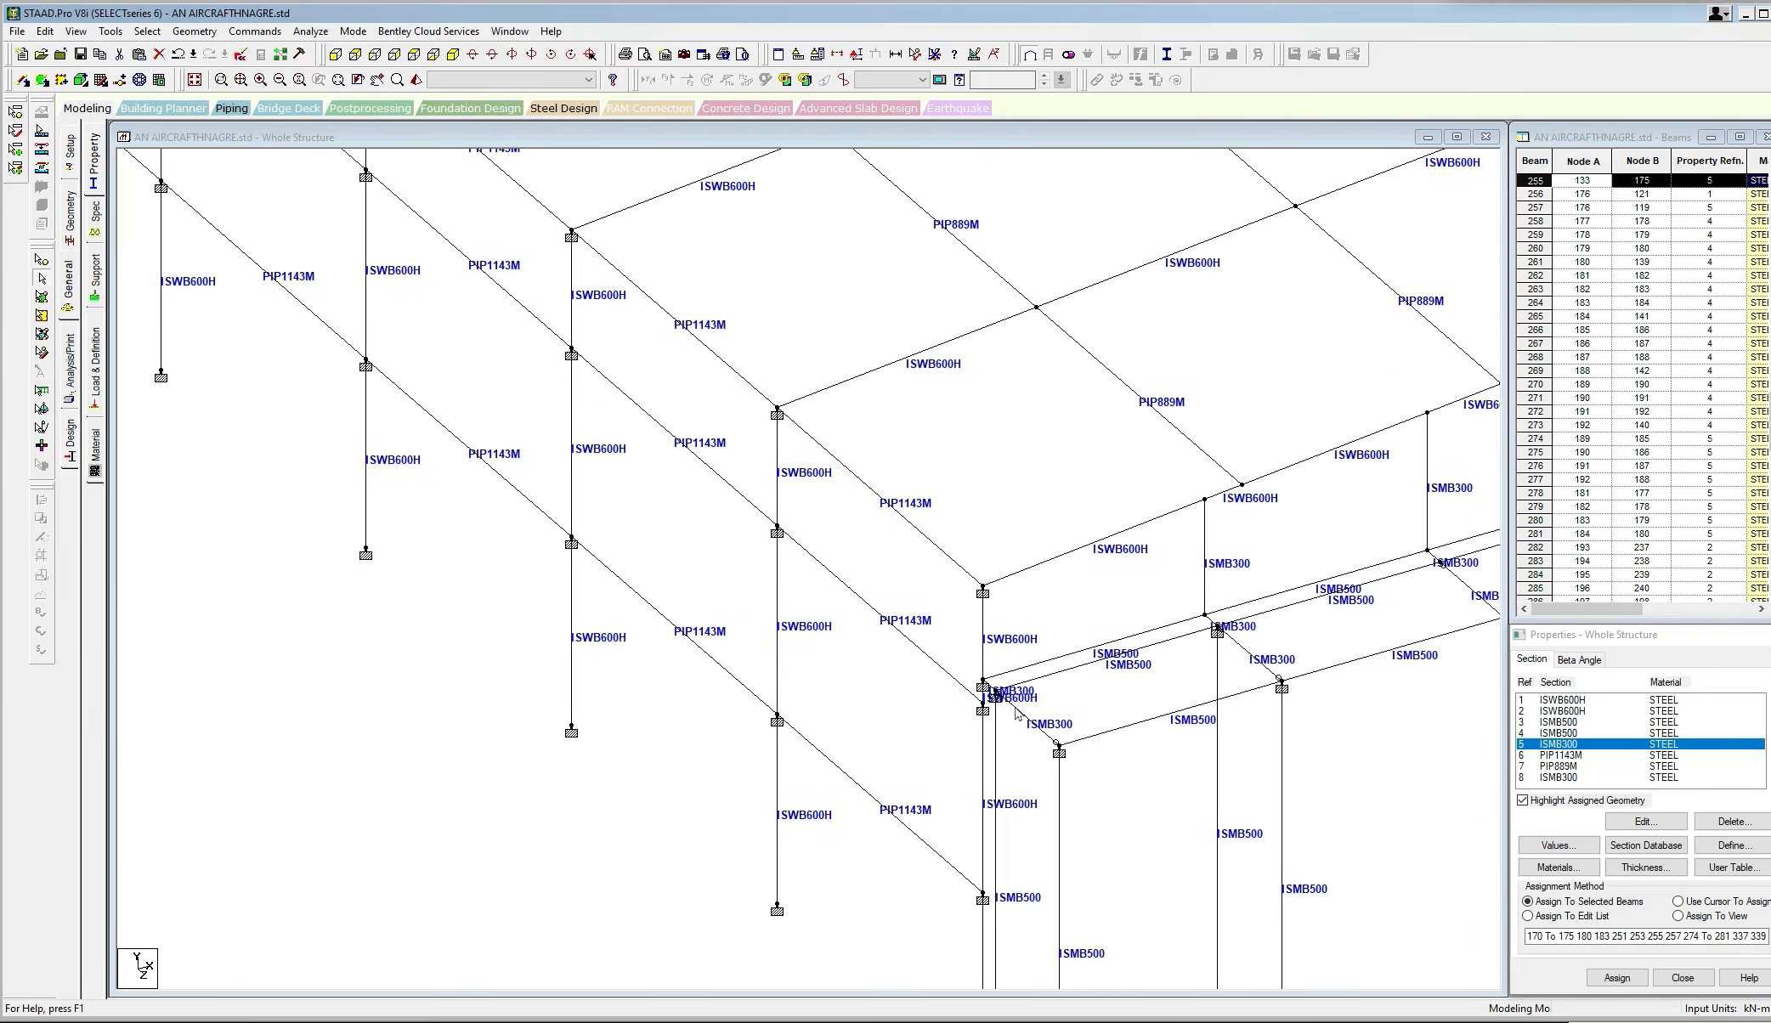
{"action": "middle_click_drag", "start_coordinate": [1064, 686], "coordinate": [581, 779]}
{"action": "middle_click_drag", "start_coordinate": [1234, 629], "coordinate": [1147, 680]}
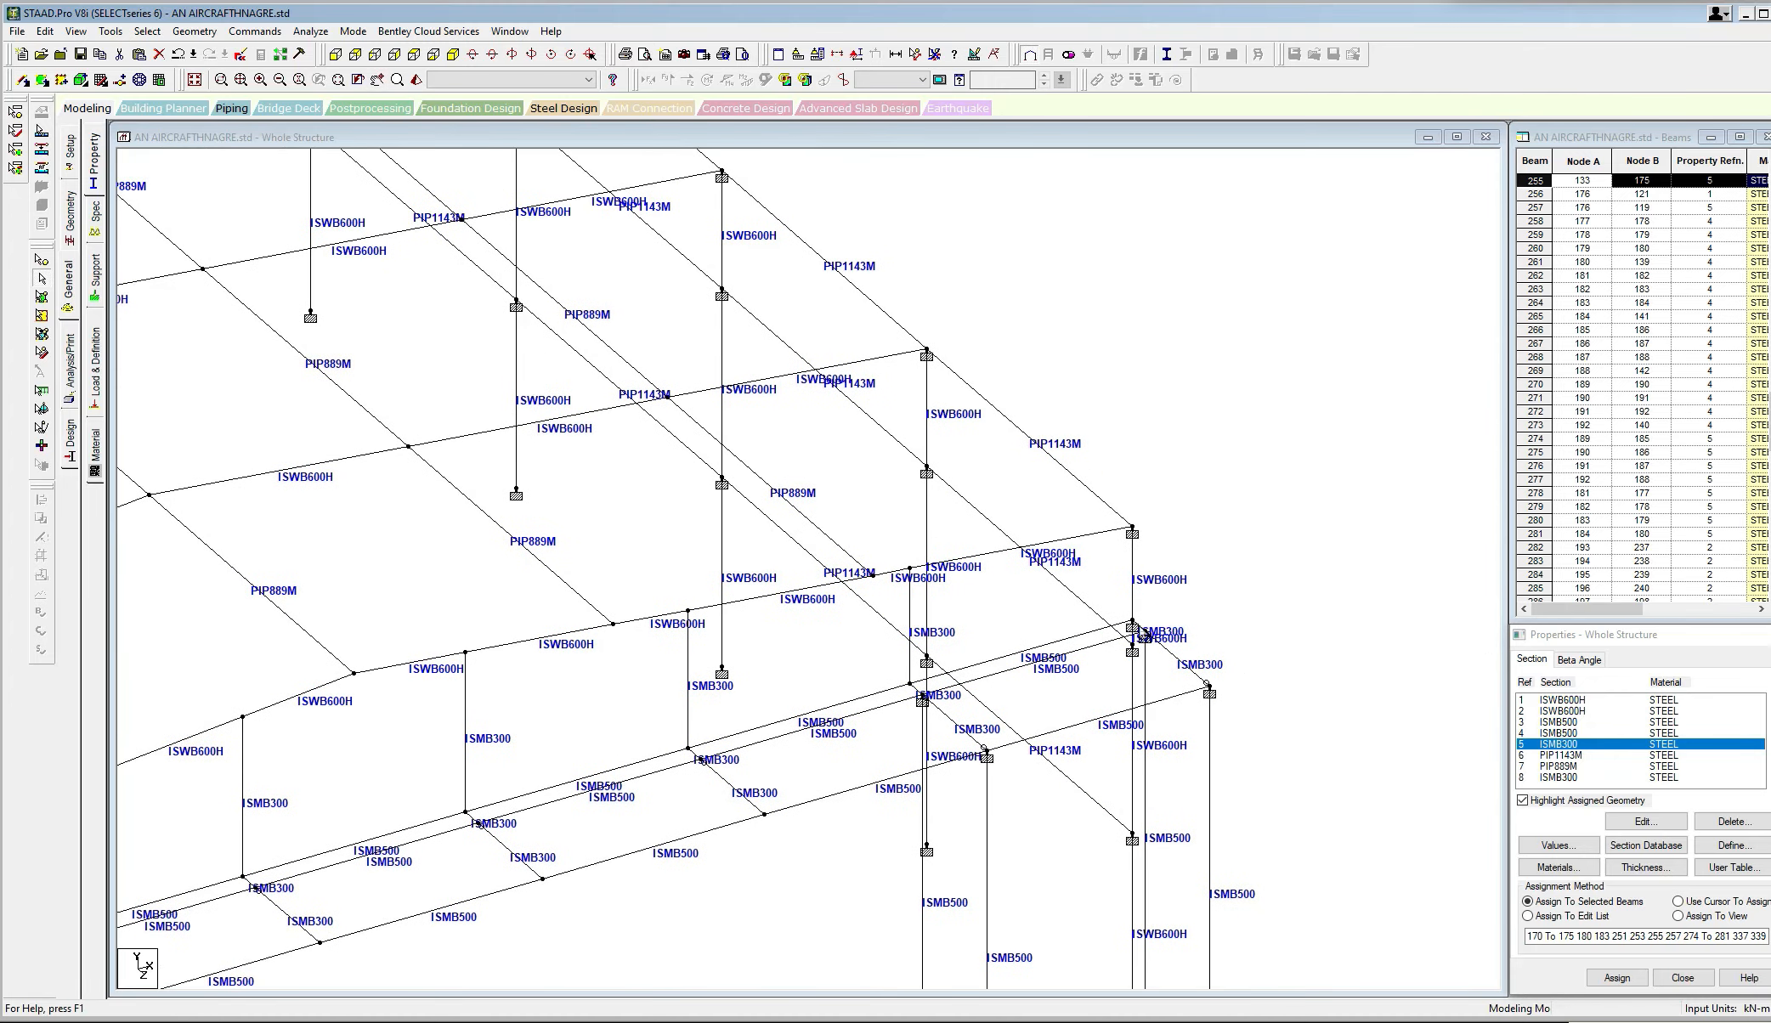
{"action": "left_click", "coordinate": [1137, 632]}
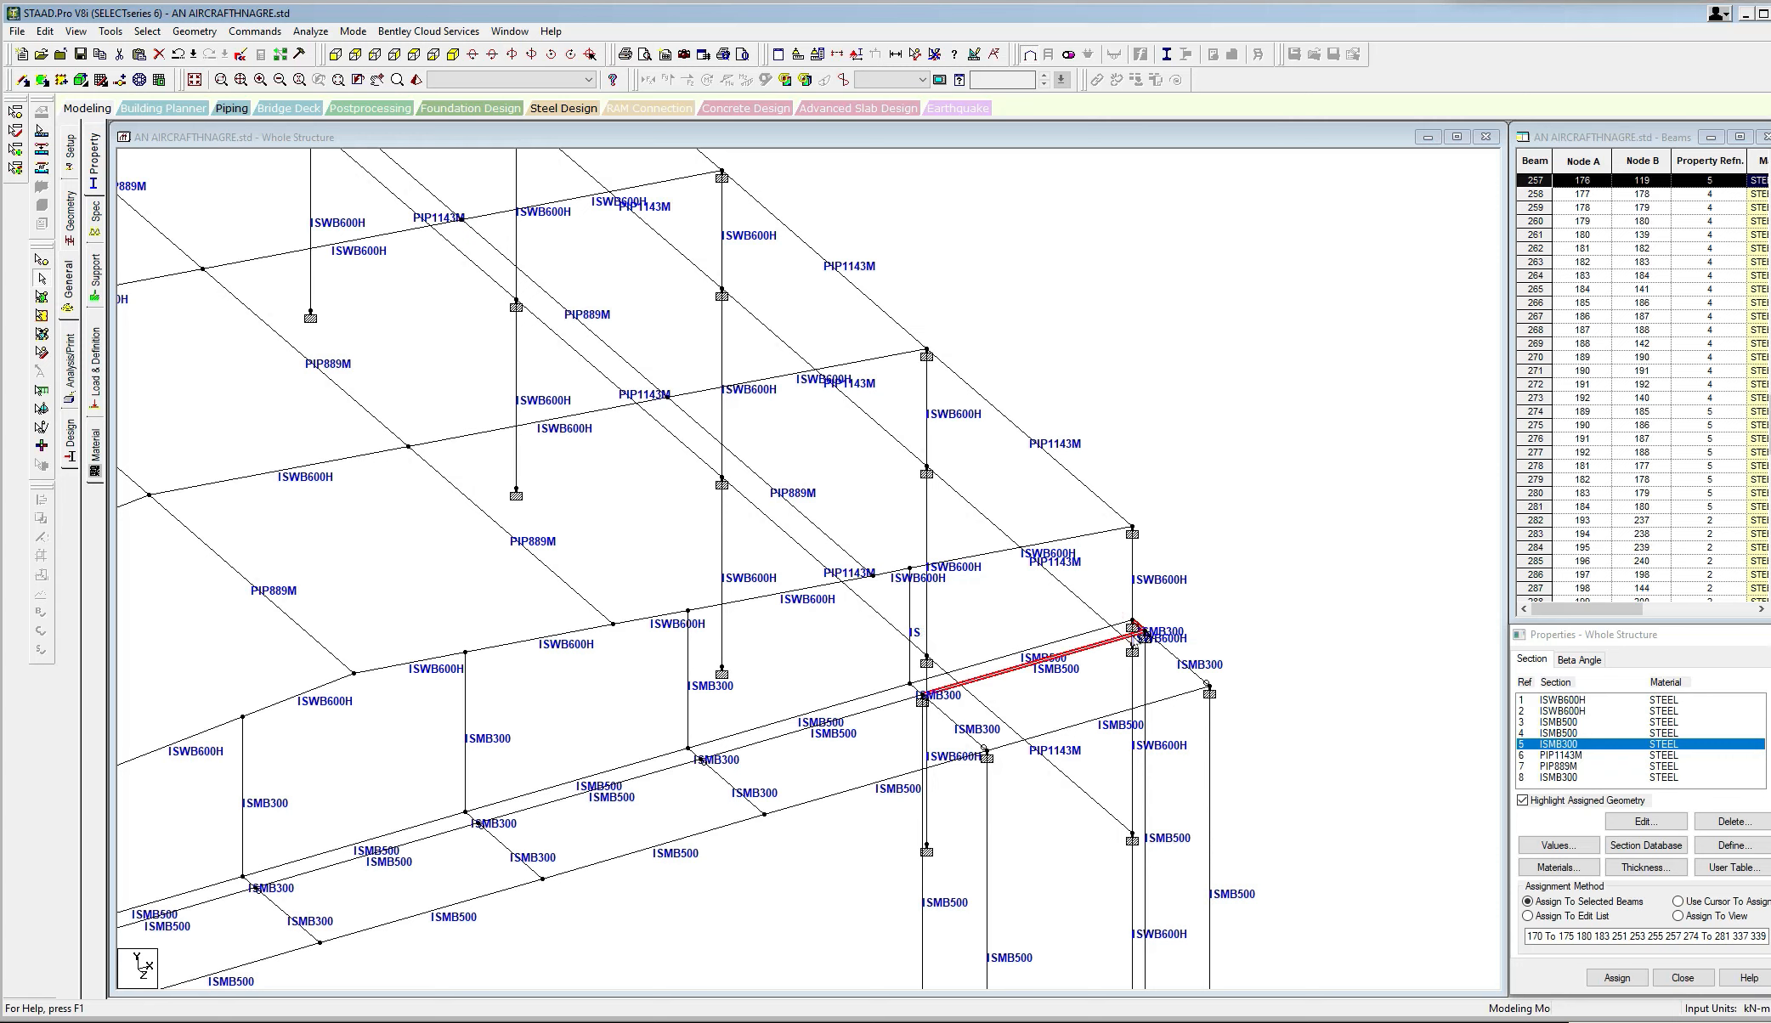
{"action": "left_click", "coordinate": [1122, 643]}
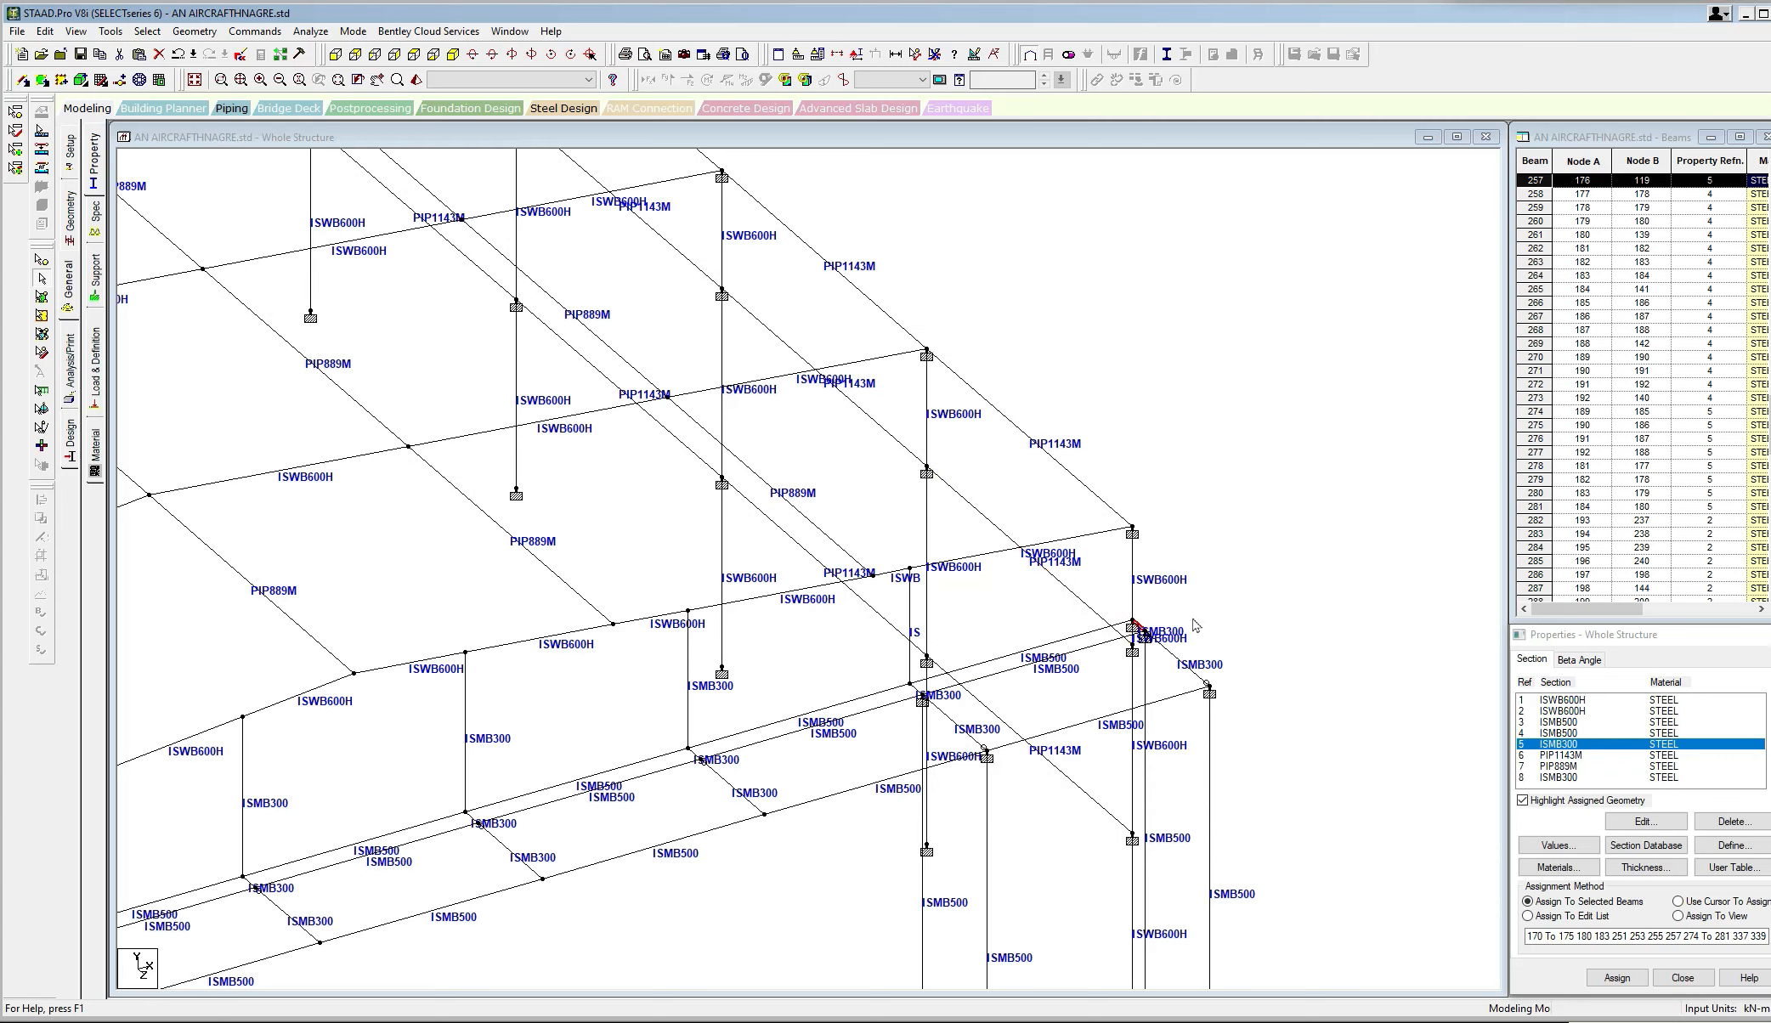
{"action": "middle_click_drag", "start_coordinate": [1220, 624], "coordinate": [1311, 637]}
{"action": "left_click", "coordinate": [214, 34]}
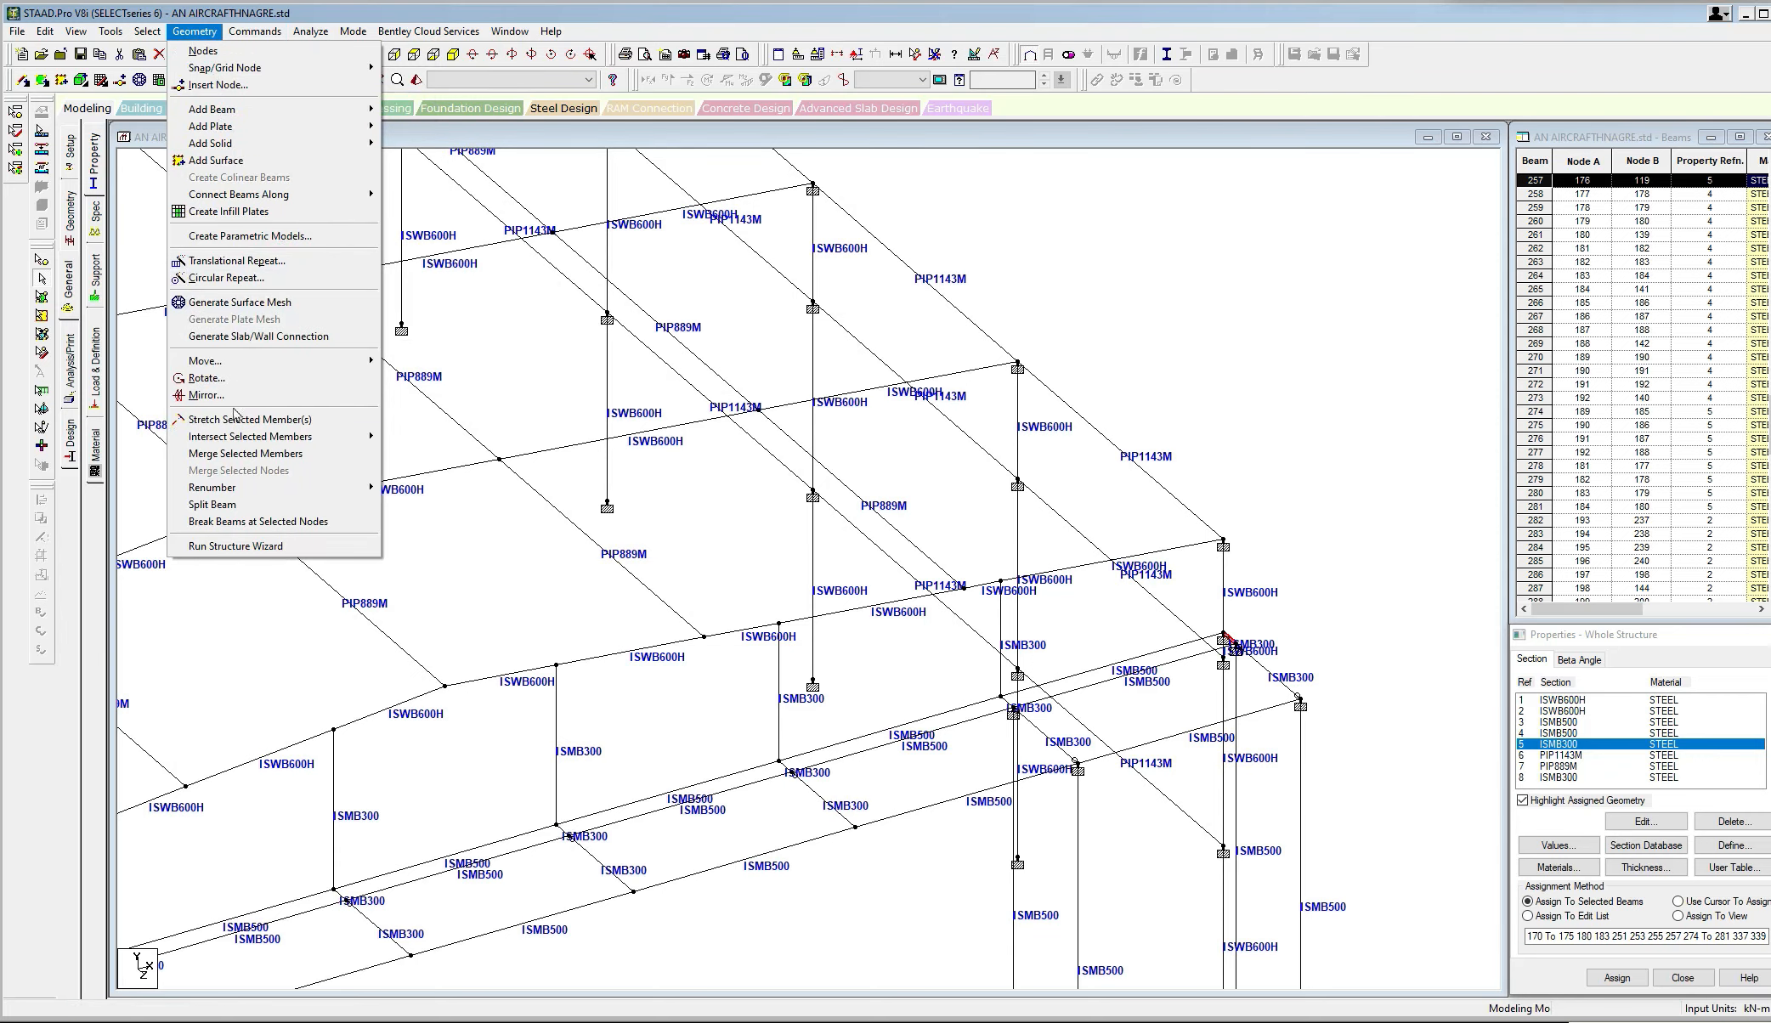
{"action": "mouse_move", "coordinate": [247, 32]}
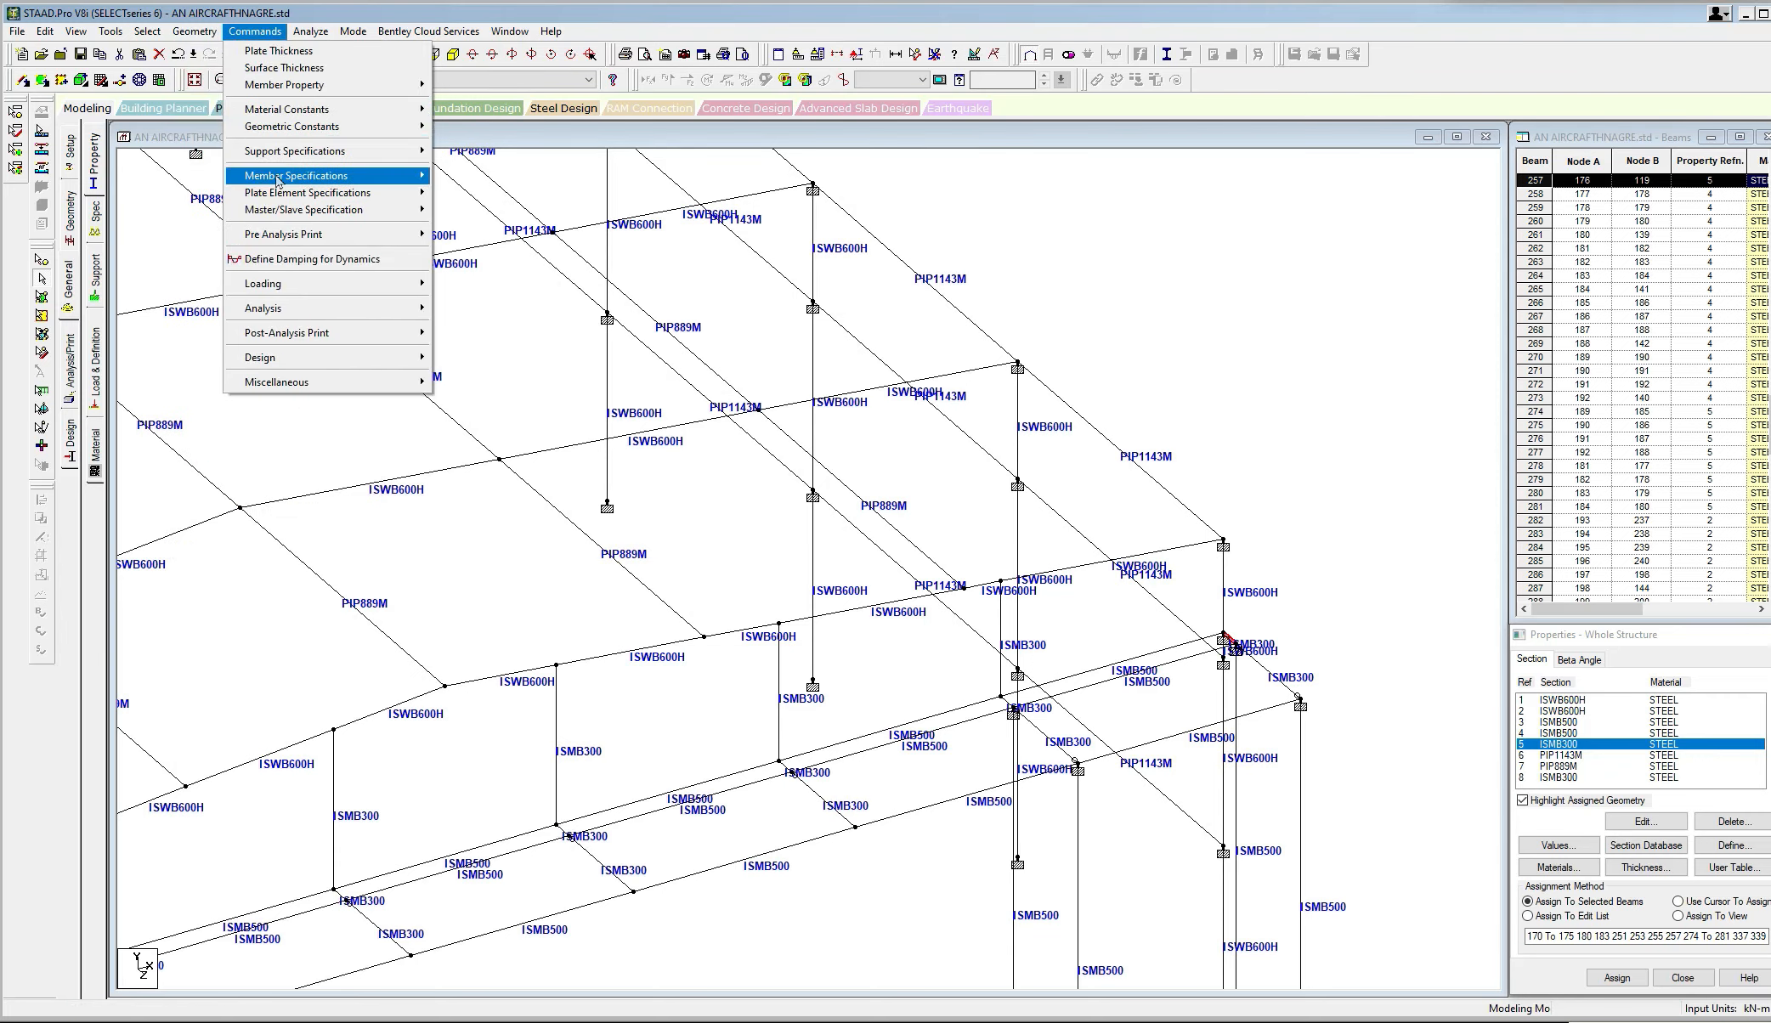
{"action": "mouse_move", "coordinate": [282, 180]}
{"action": "left_click", "coordinate": [474, 287]}
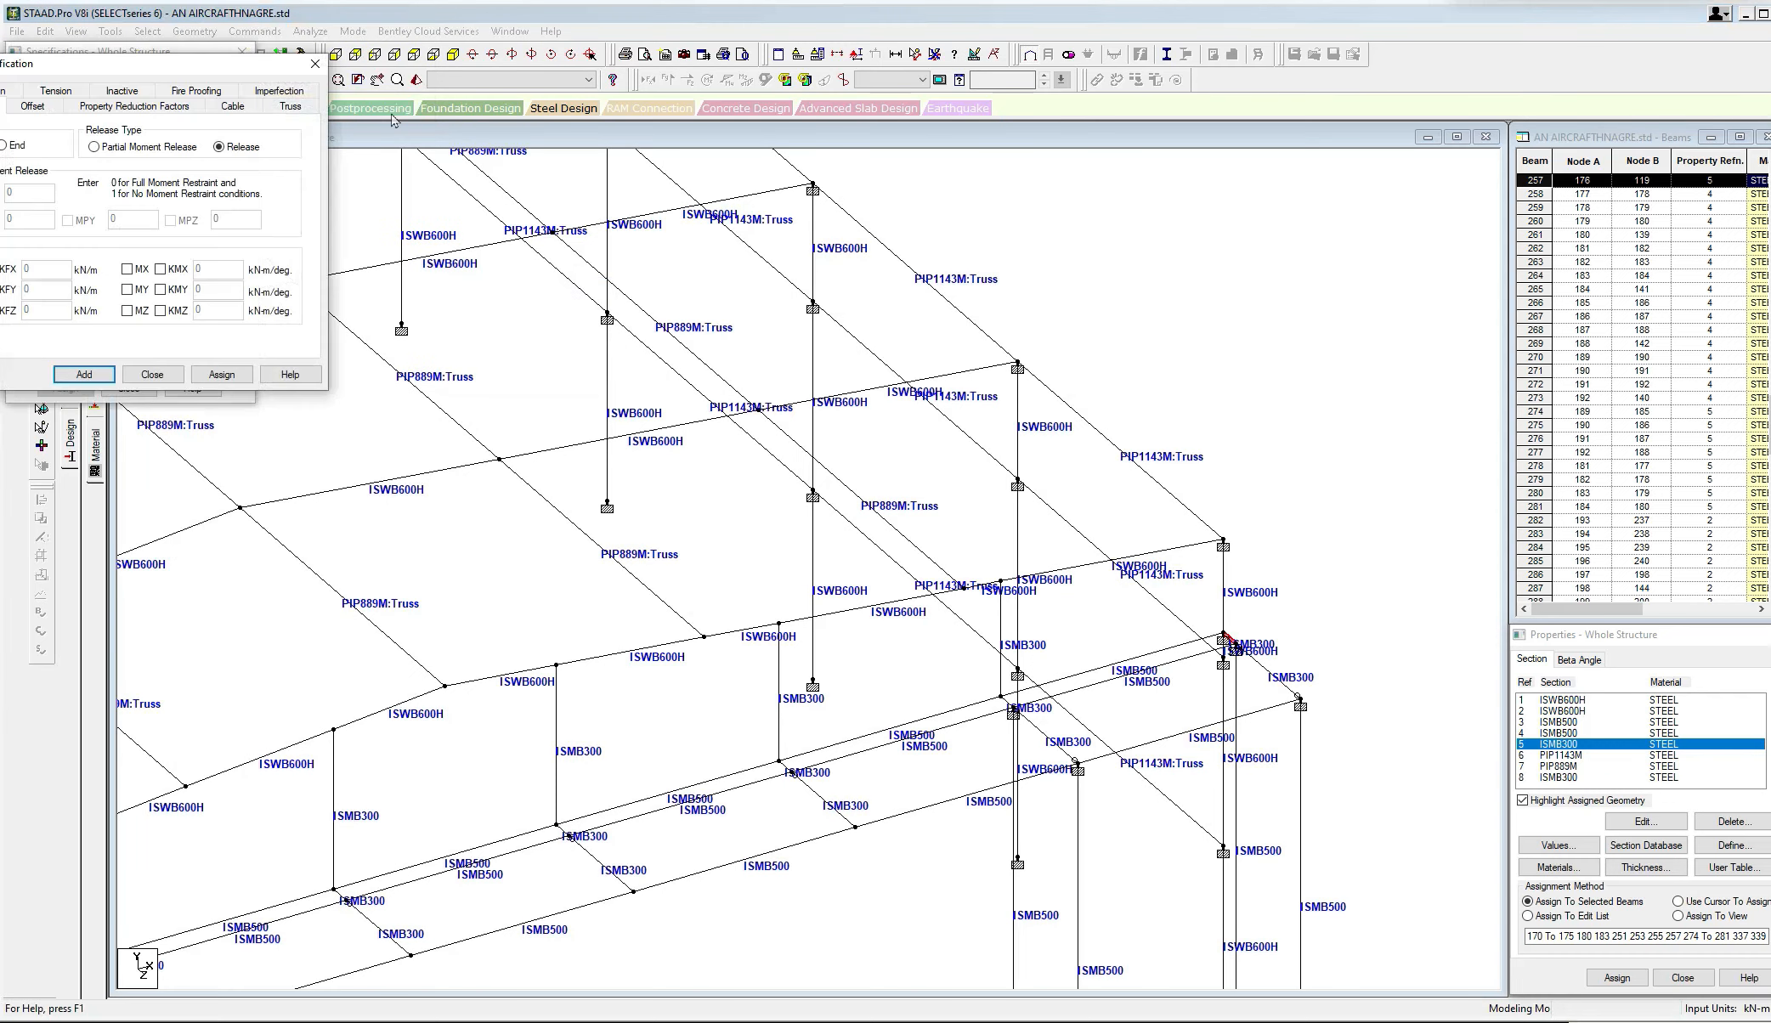
{"action": "left_click", "coordinate": [315, 63]}
{"action": "left_click", "coordinate": [61, 101]}
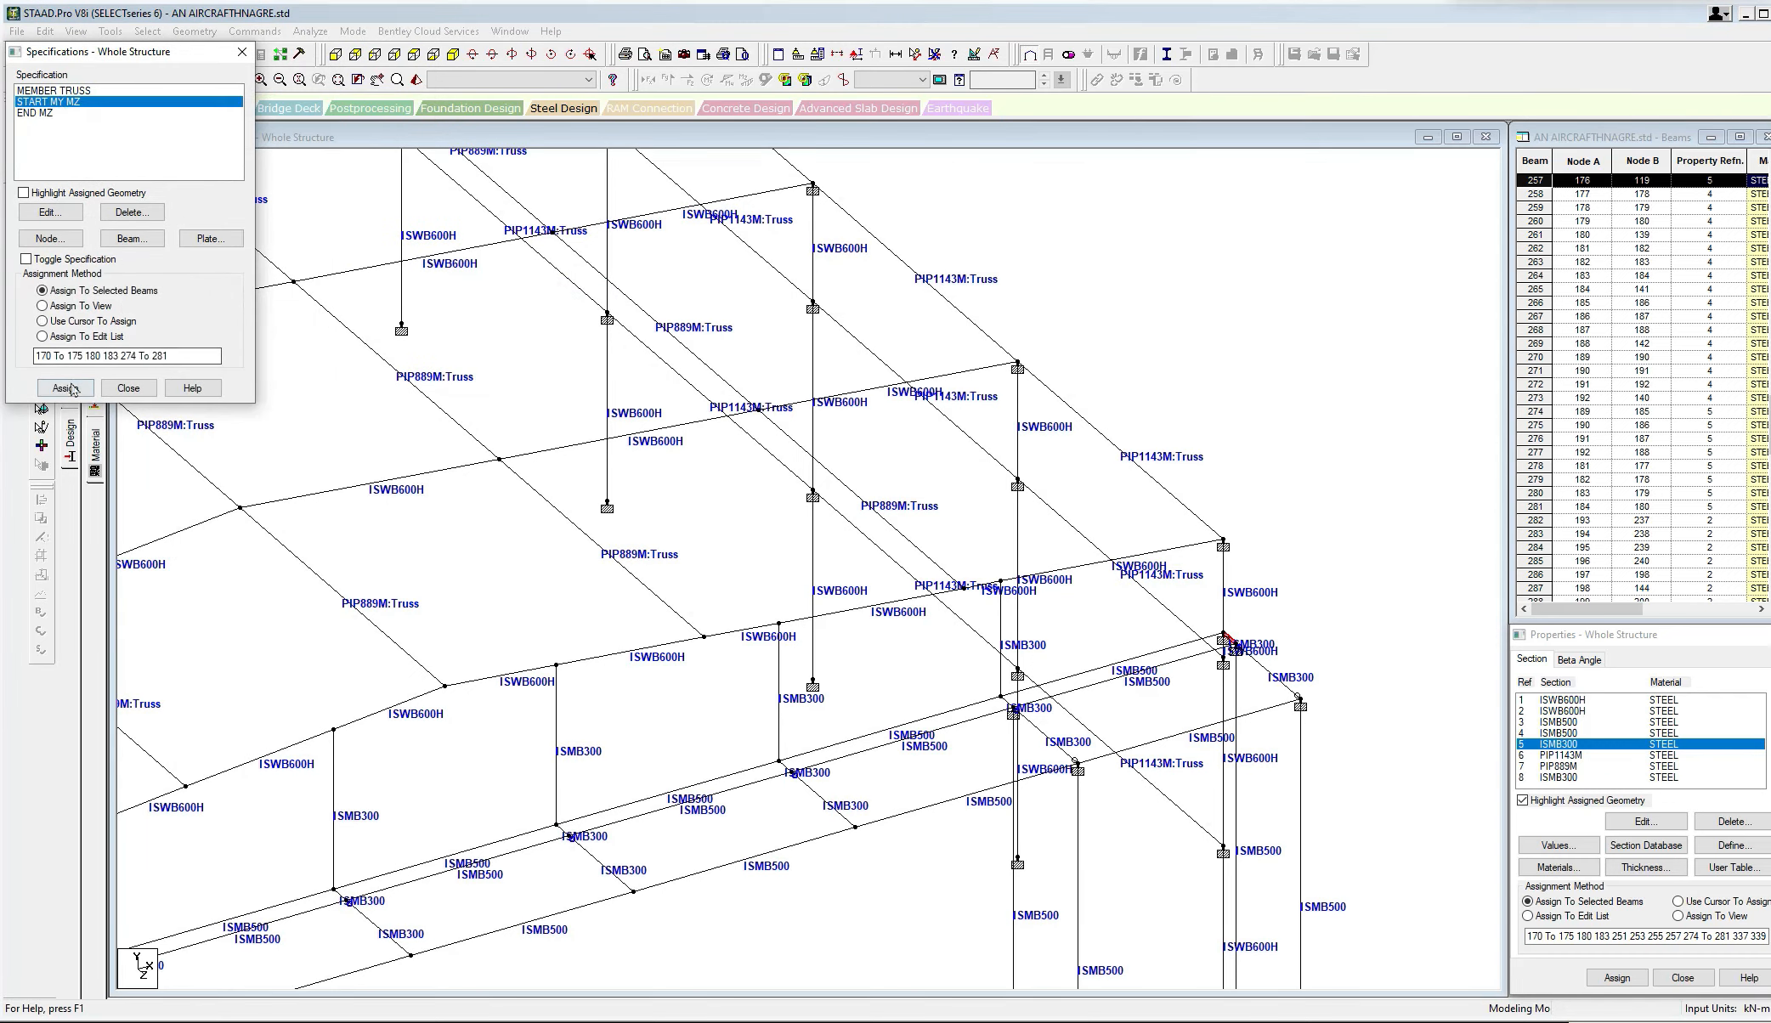
{"action": "left_click", "coordinate": [66, 388]}
{"action": "left_click", "coordinate": [172, 269]}
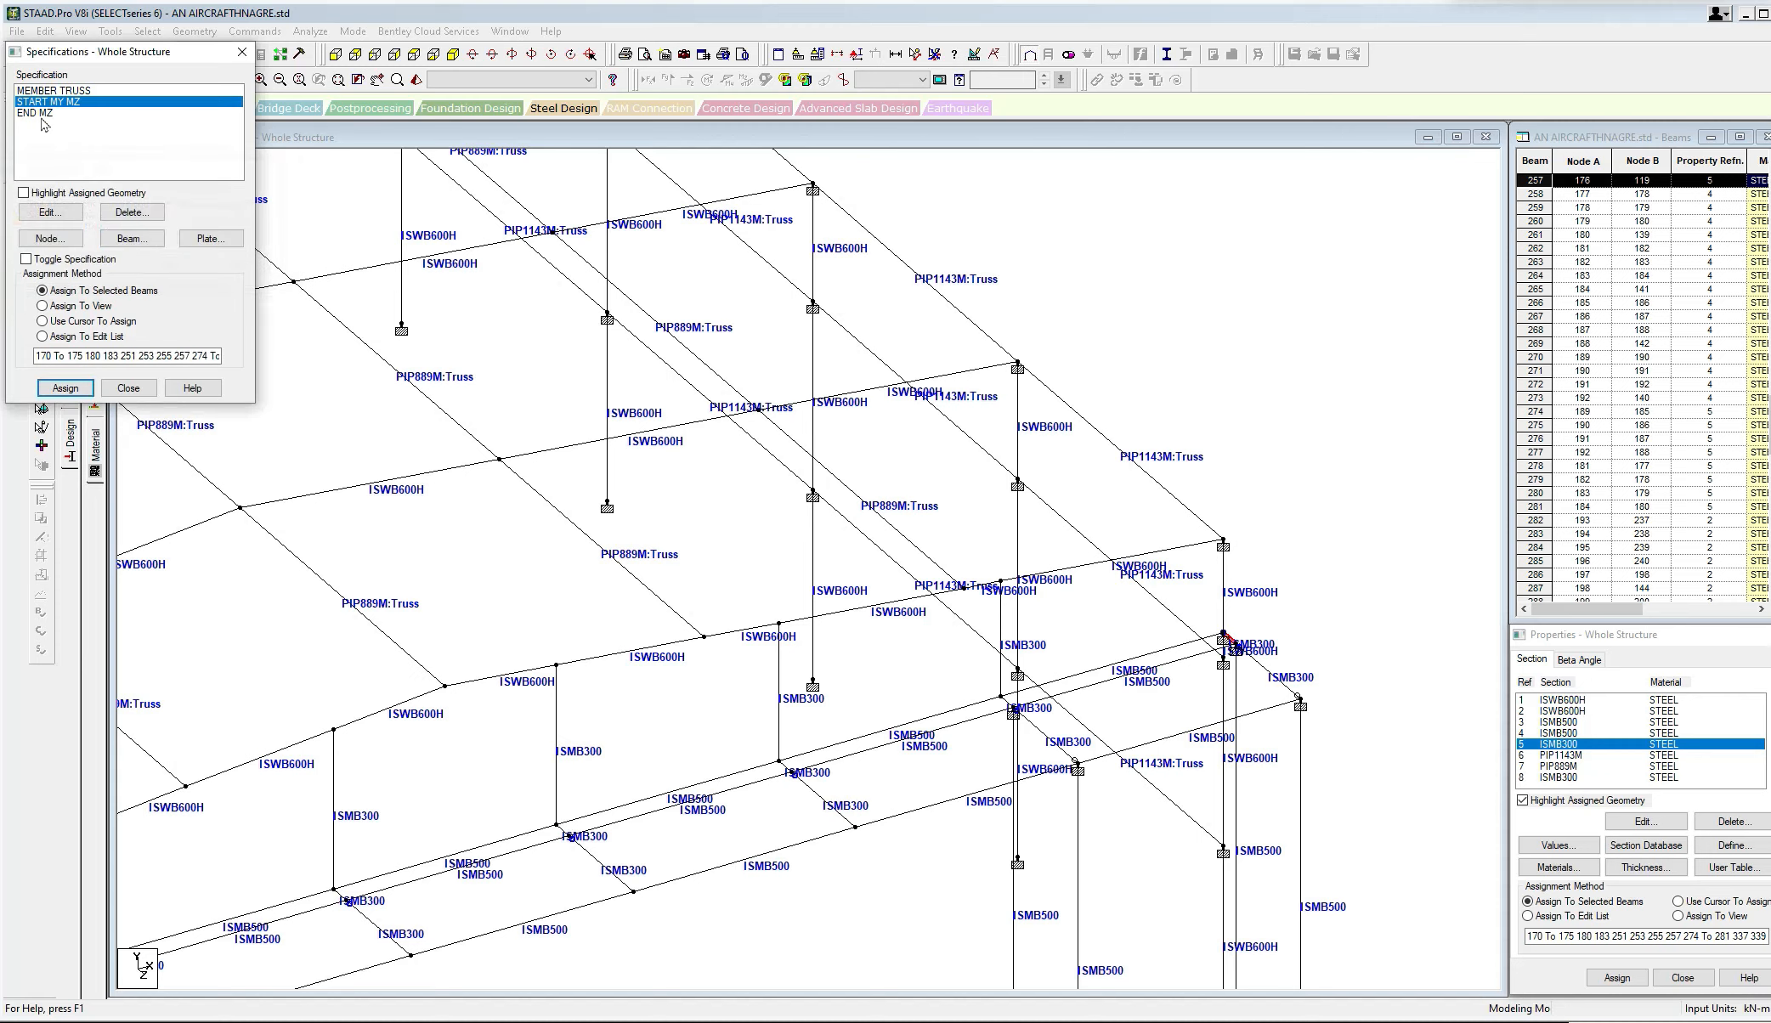
Assign the END MZ release to the same four selected stub members.
{"action": "left_click", "coordinate": [36, 112]}
{"action": "left_click", "coordinate": [66, 388]}
{"action": "left_click", "coordinate": [166, 268]}
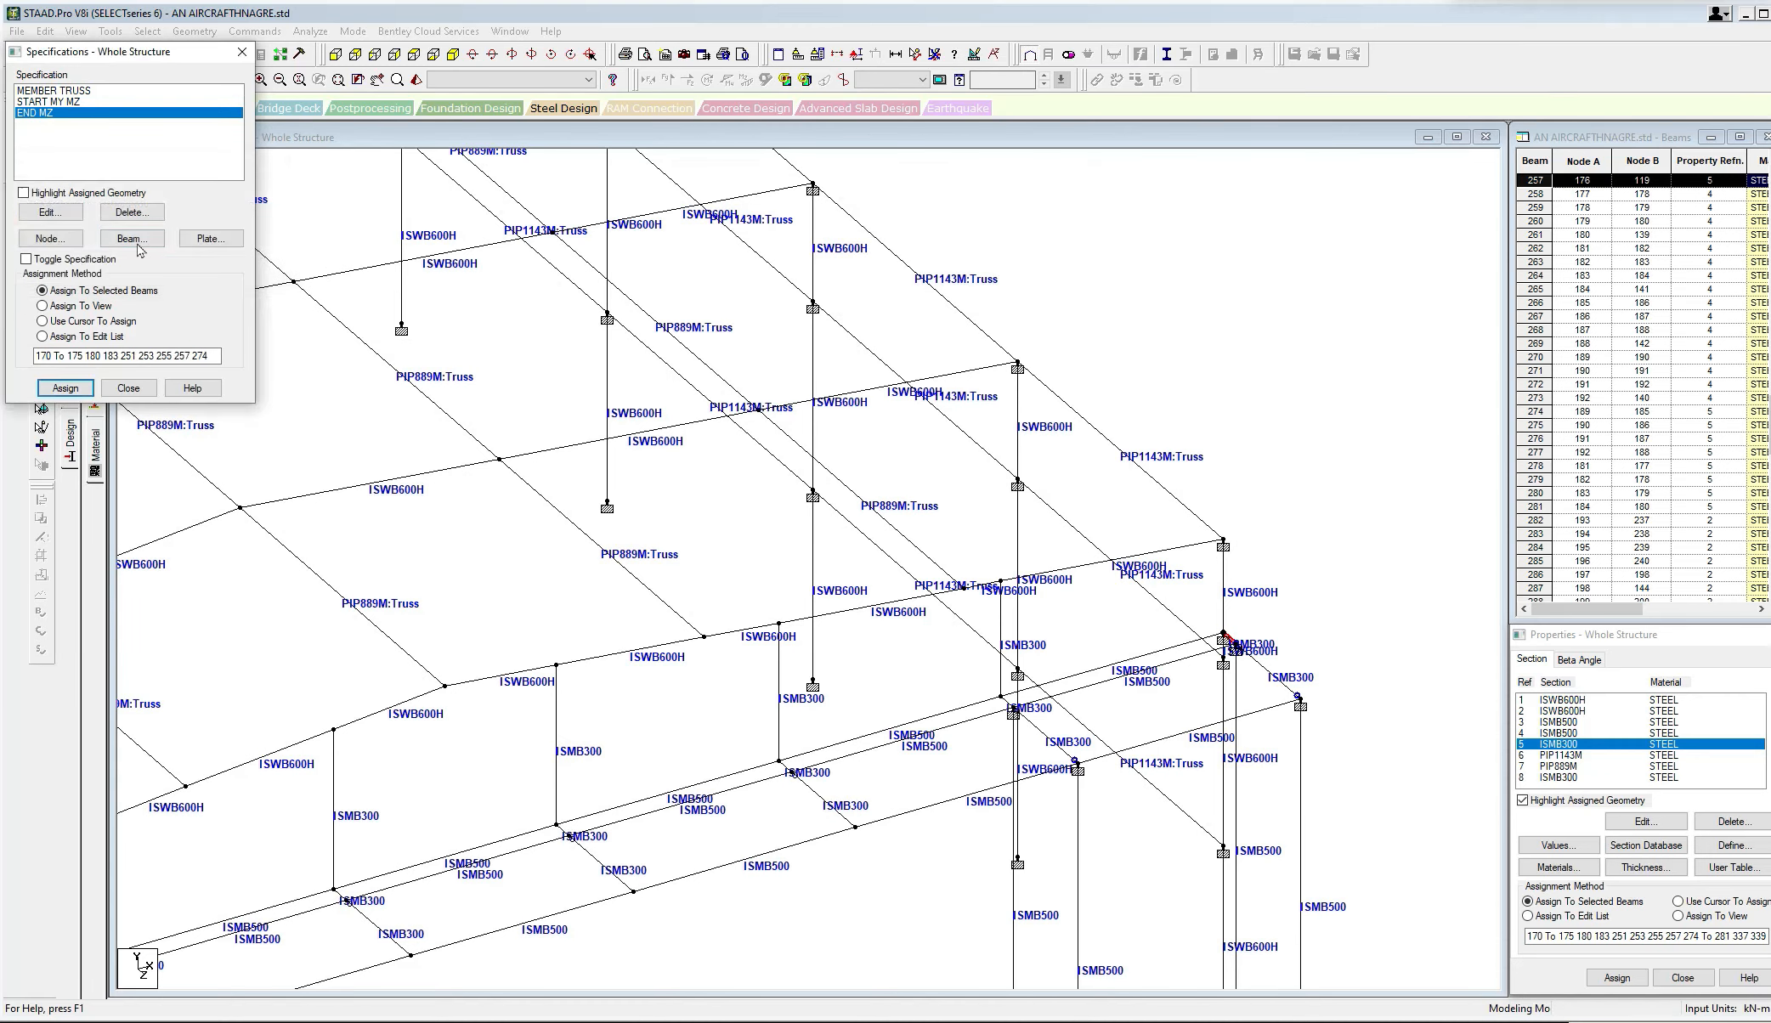
Edit the END MZ release specification to release MY as well, and clear the member selection.
{"action": "left_click", "coordinate": [49, 213]}
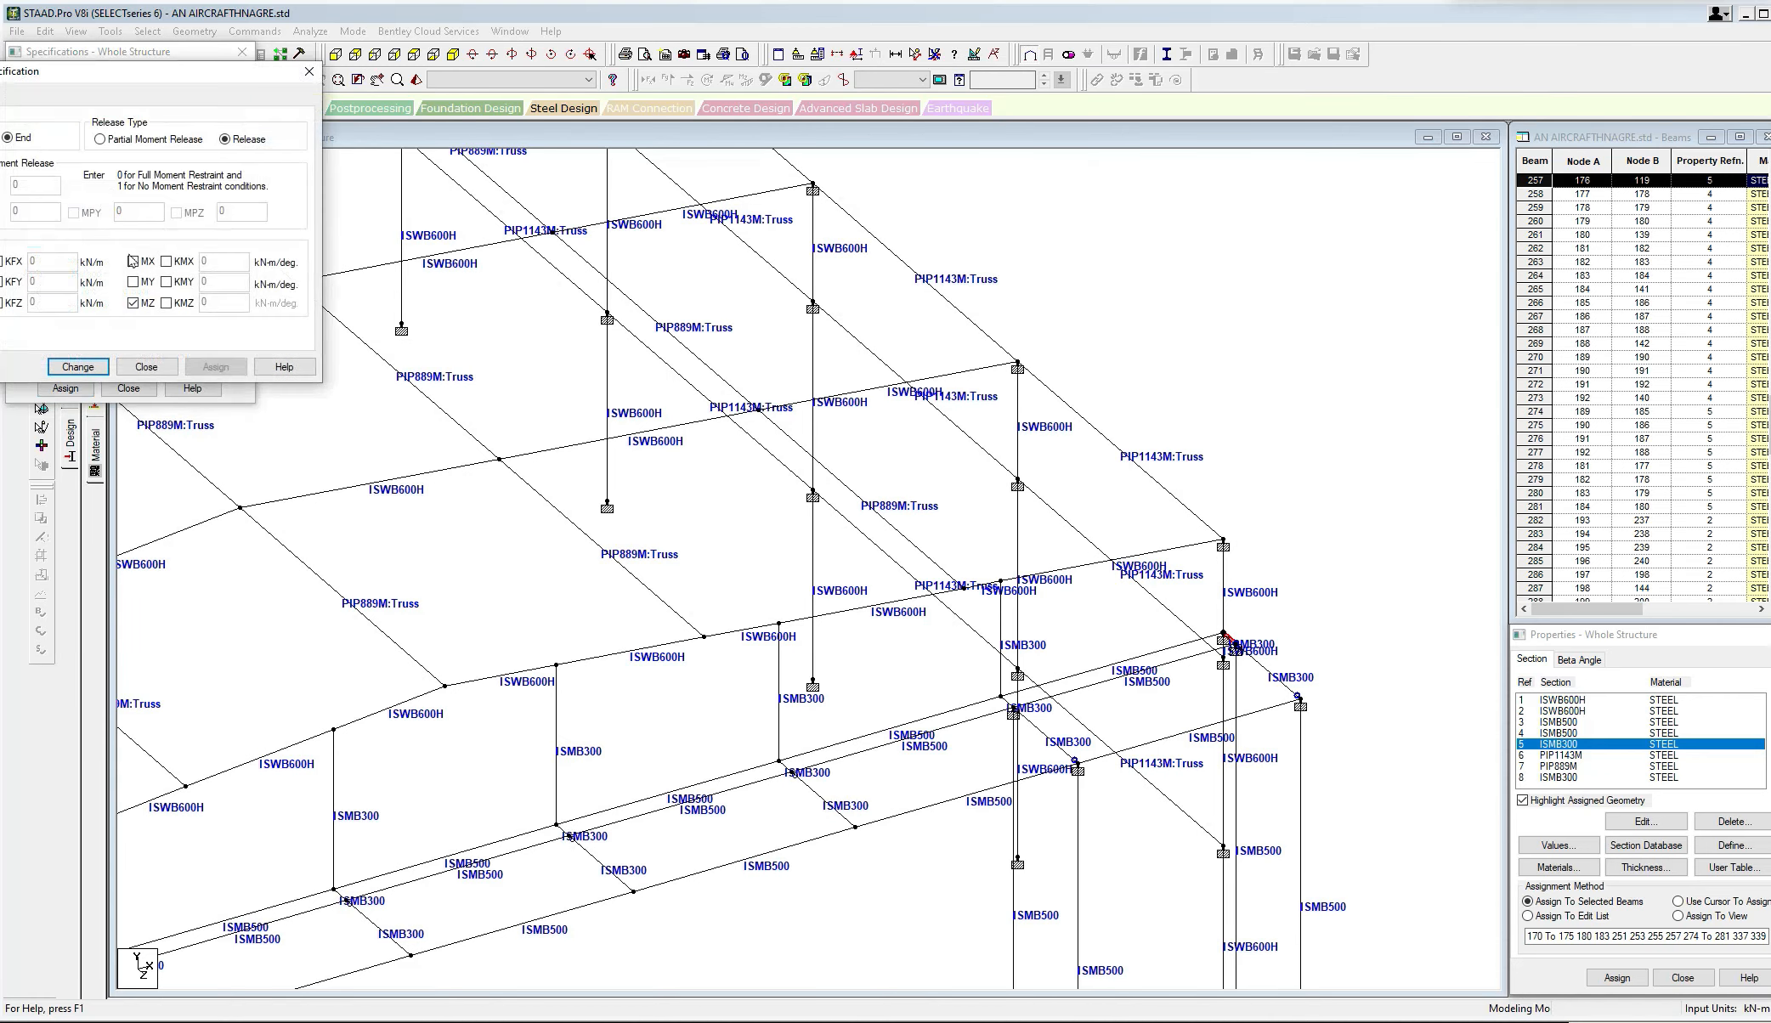
{"action": "left_click", "coordinate": [134, 282]}
{"action": "left_click_drag", "start_coordinate": [169, 78], "coordinate": [244, 86]}
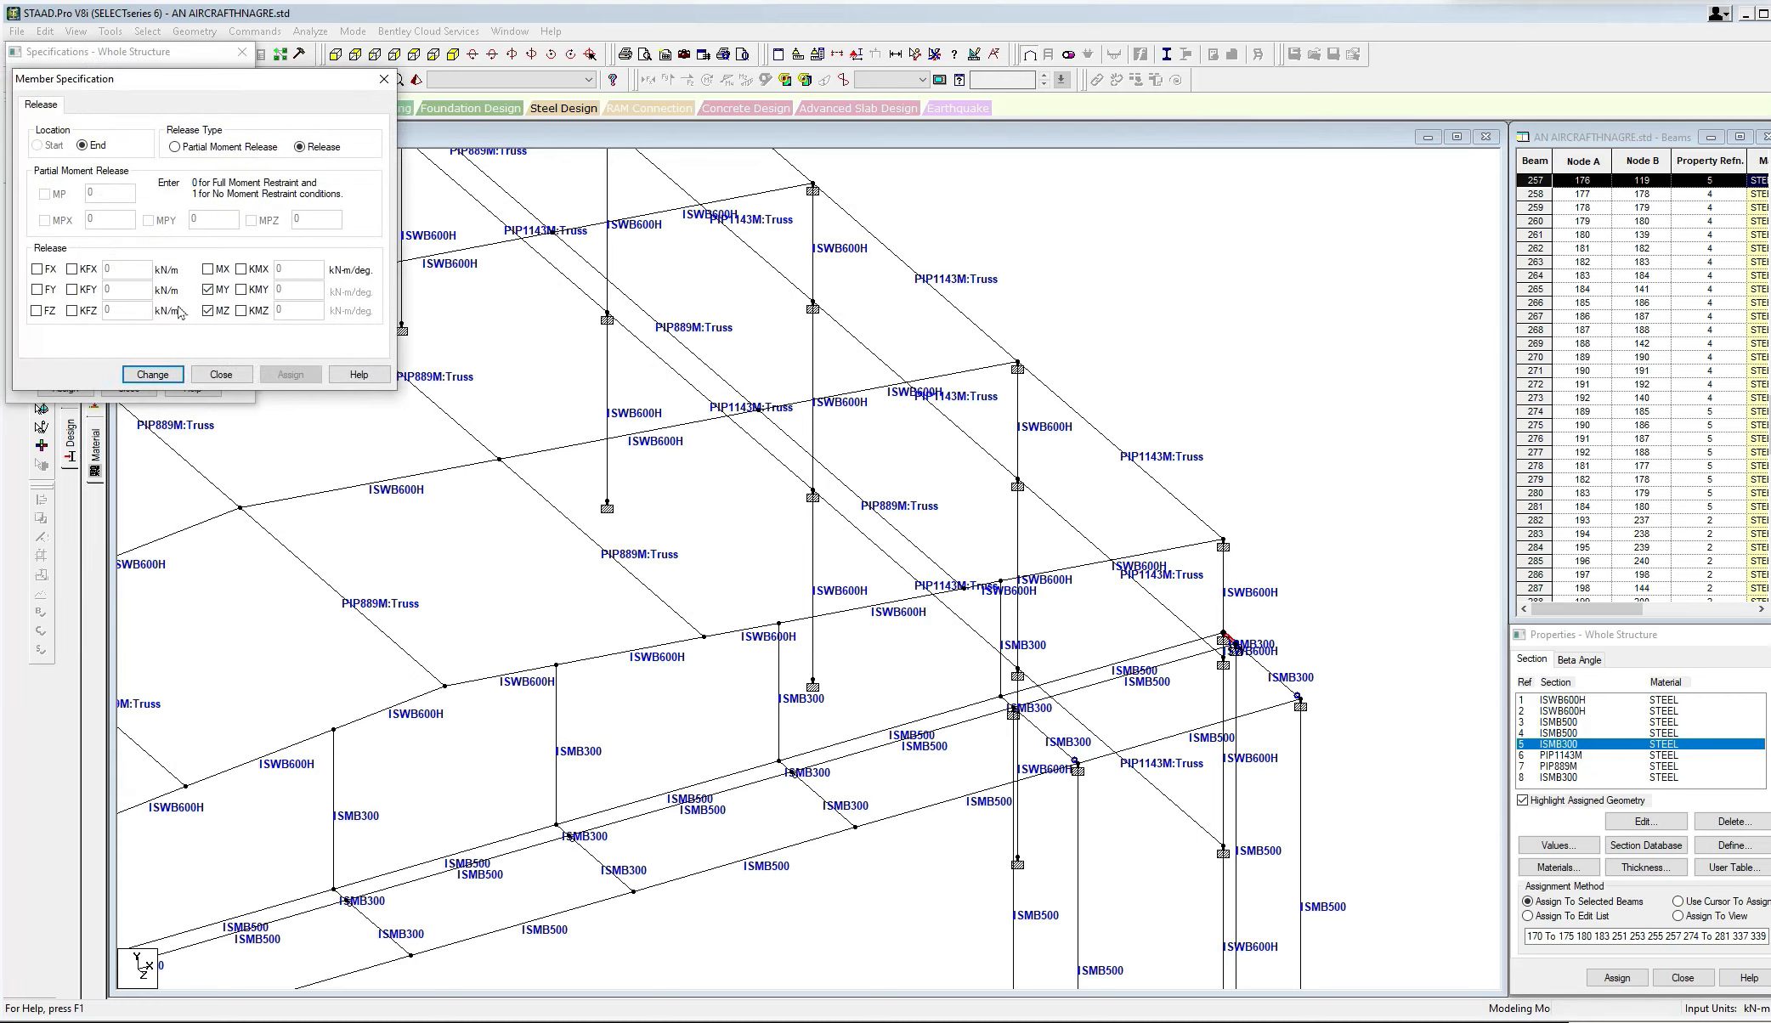
{"action": "left_click", "coordinate": [153, 375]}
{"action": "left_click", "coordinate": [130, 388]}
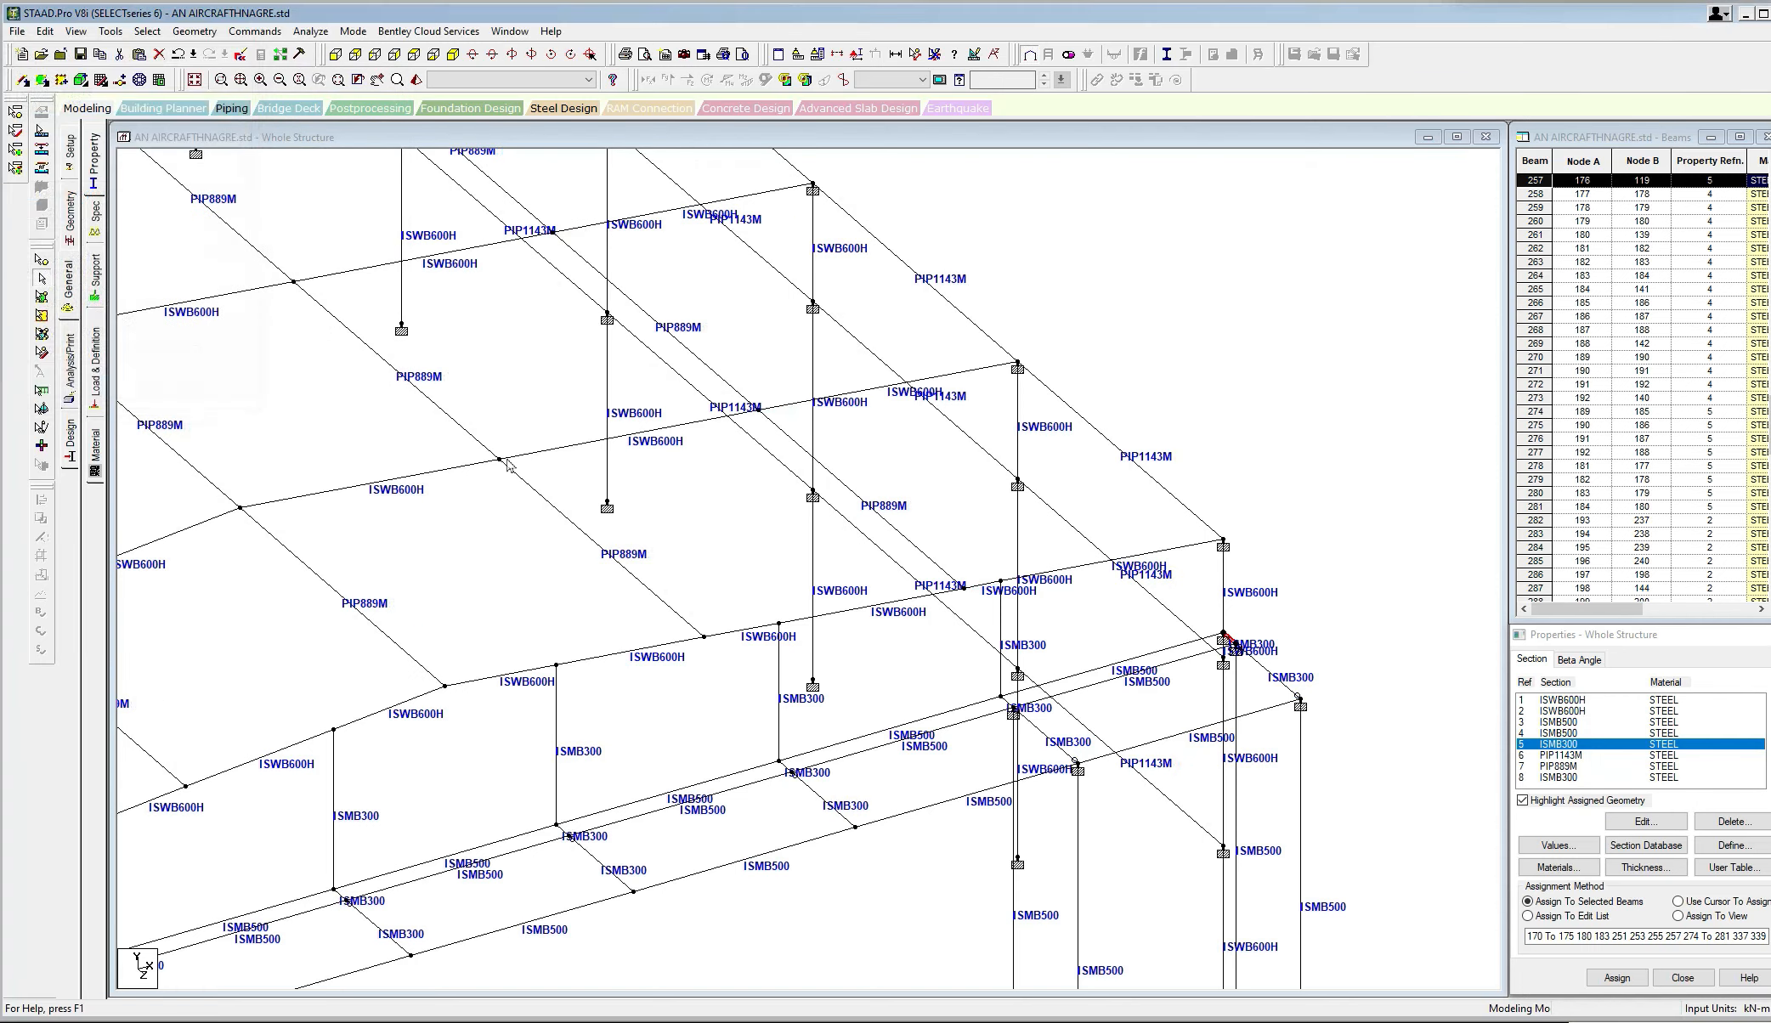
{"action": "left_click", "coordinate": [623, 465]}
{"action": "middle_click_drag", "start_coordinate": [732, 484], "coordinate": [751, 550]}
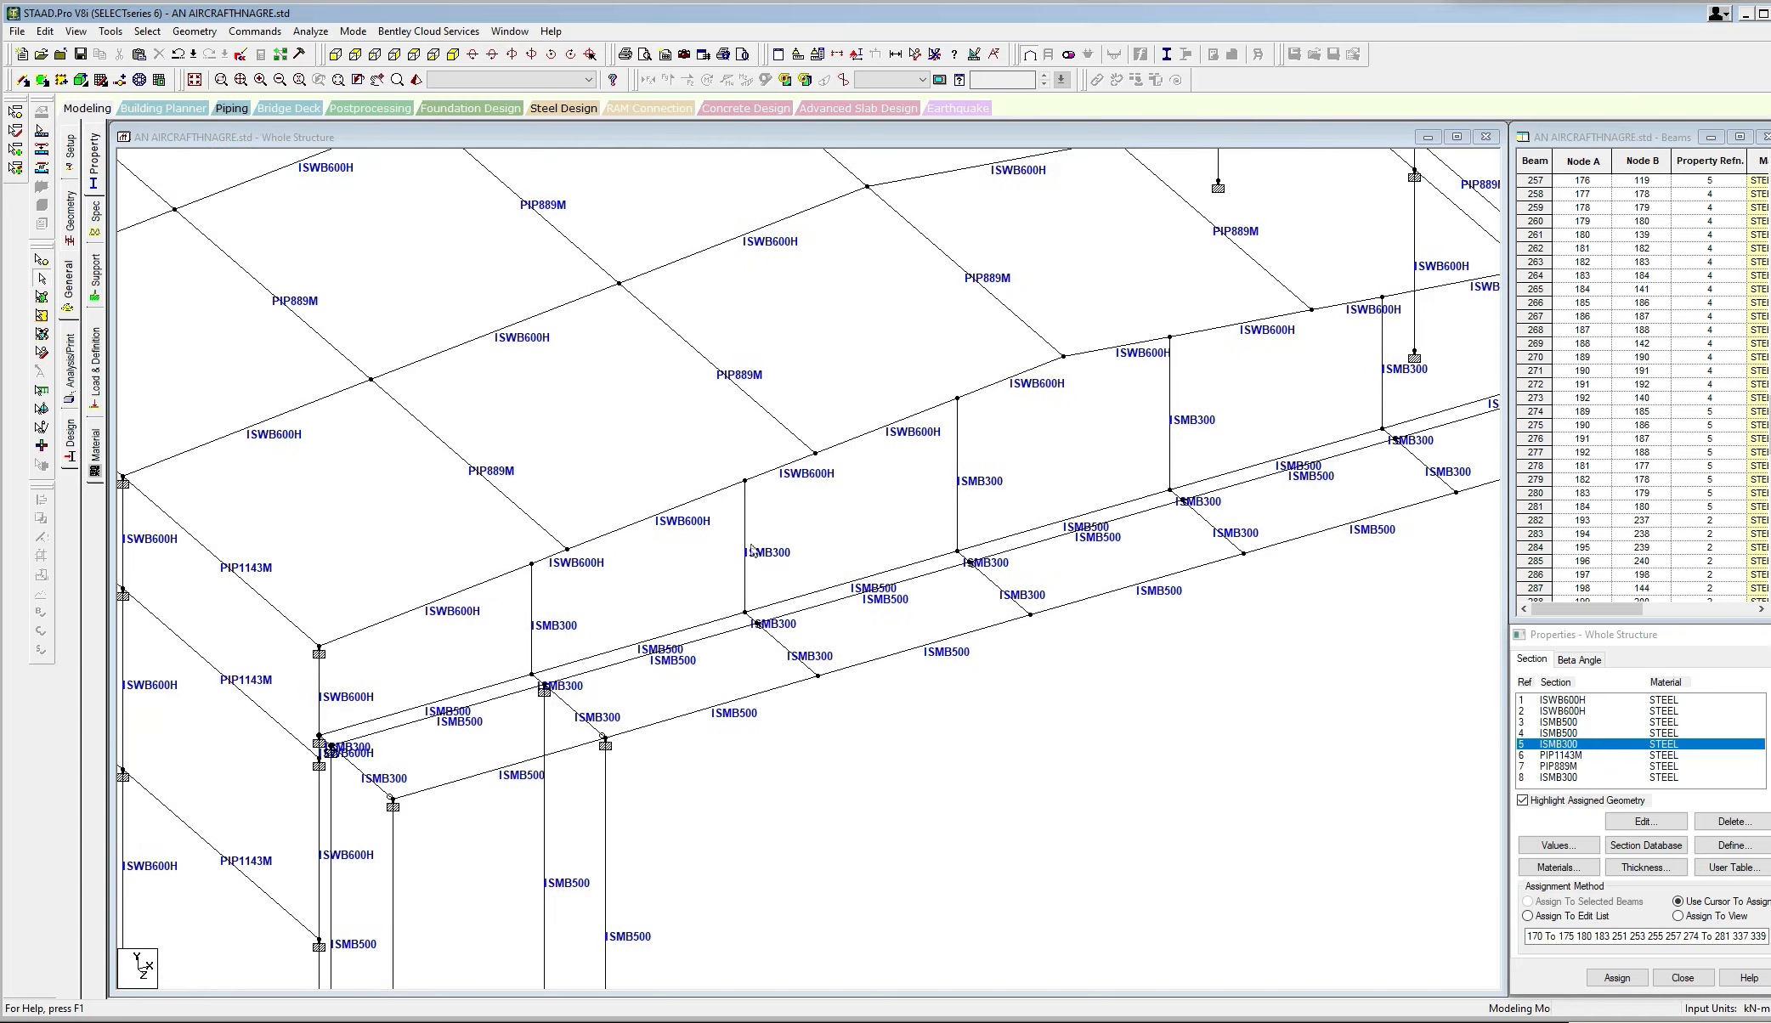
{"action": "middle_click_drag", "start_coordinate": [549, 662], "coordinate": [578, 625]}
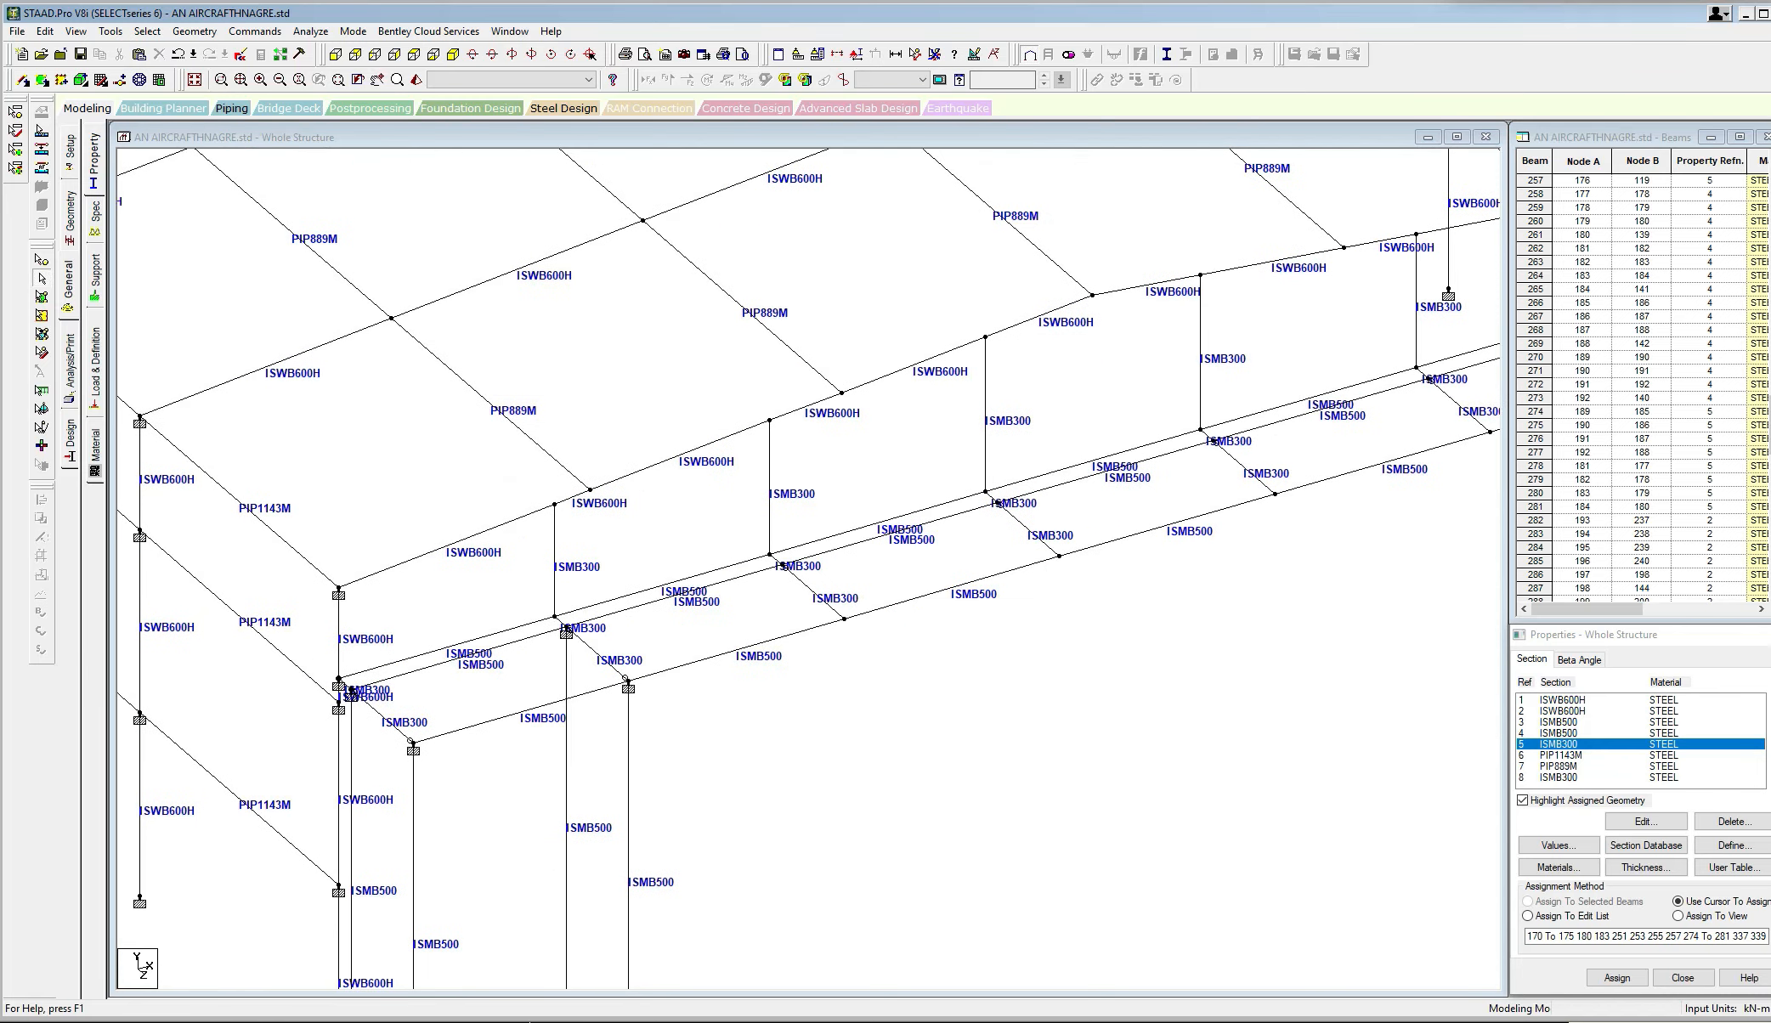
Switch to the hangar model in Tekla Structures and examine the bolted plate joining a vertical's top to the end rafter.
{"action": "mouse_move", "coordinate": [537, 1022]}
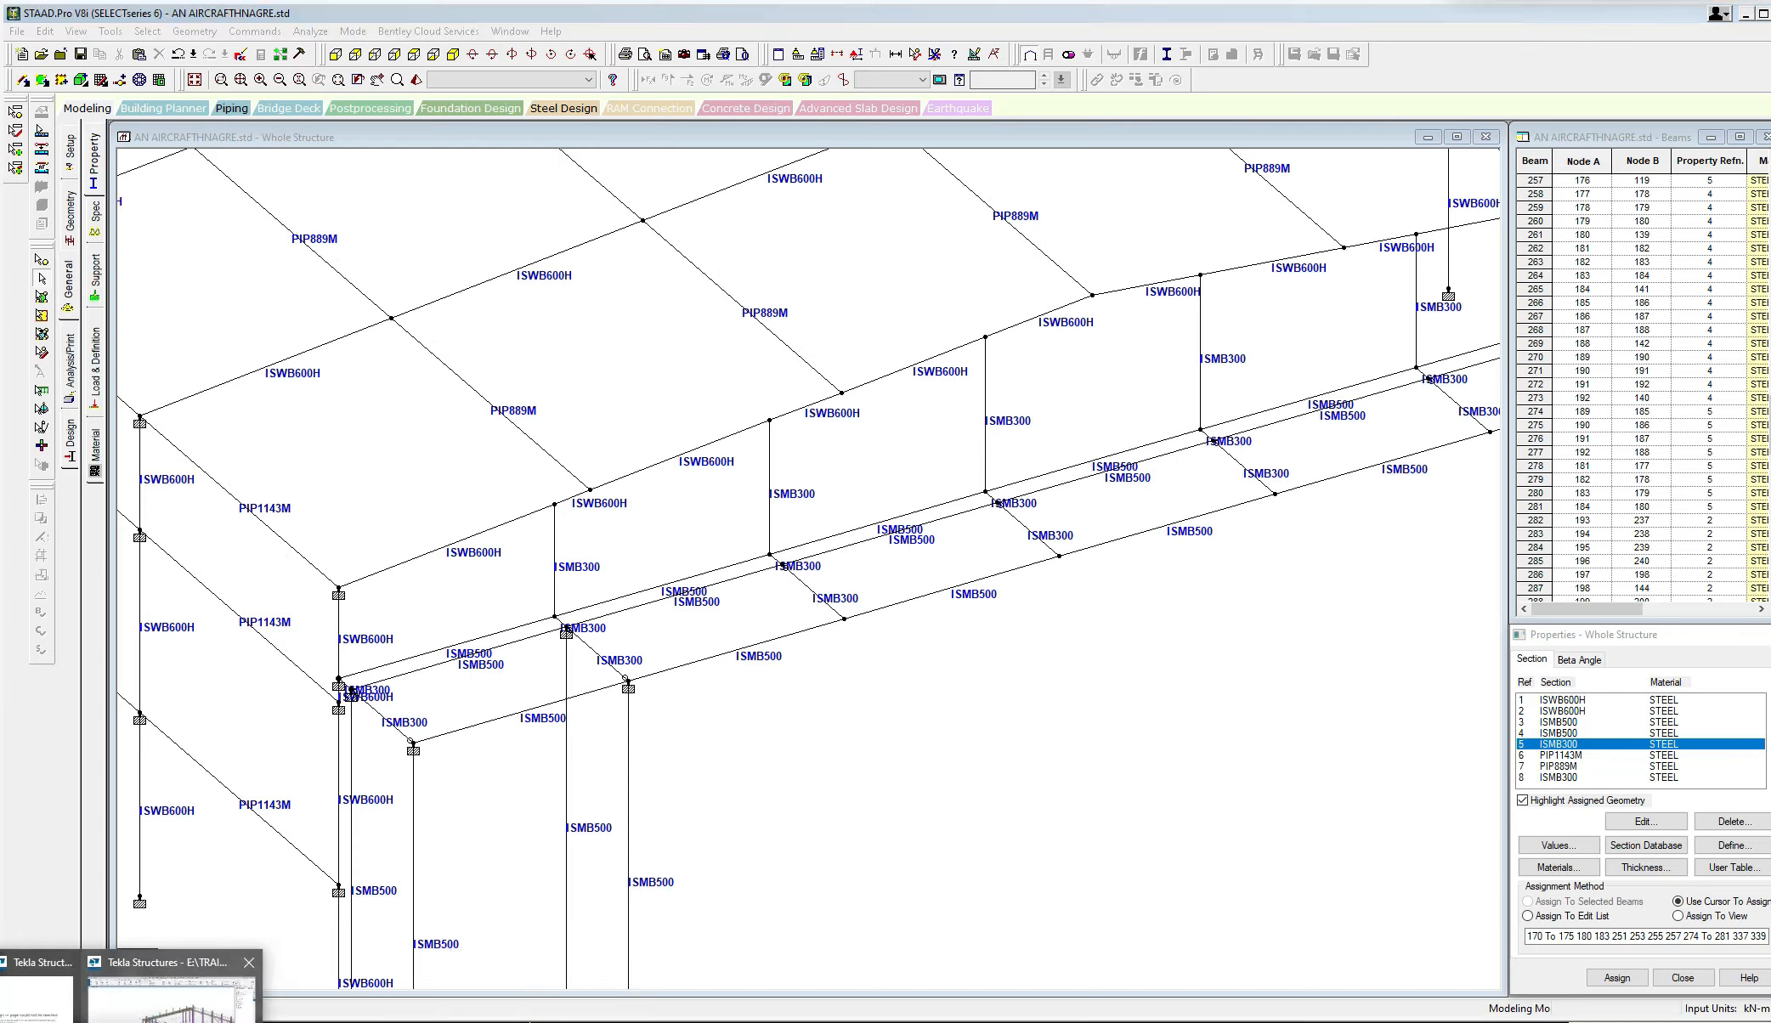
{"action": "left_click", "coordinate": [170, 990]}
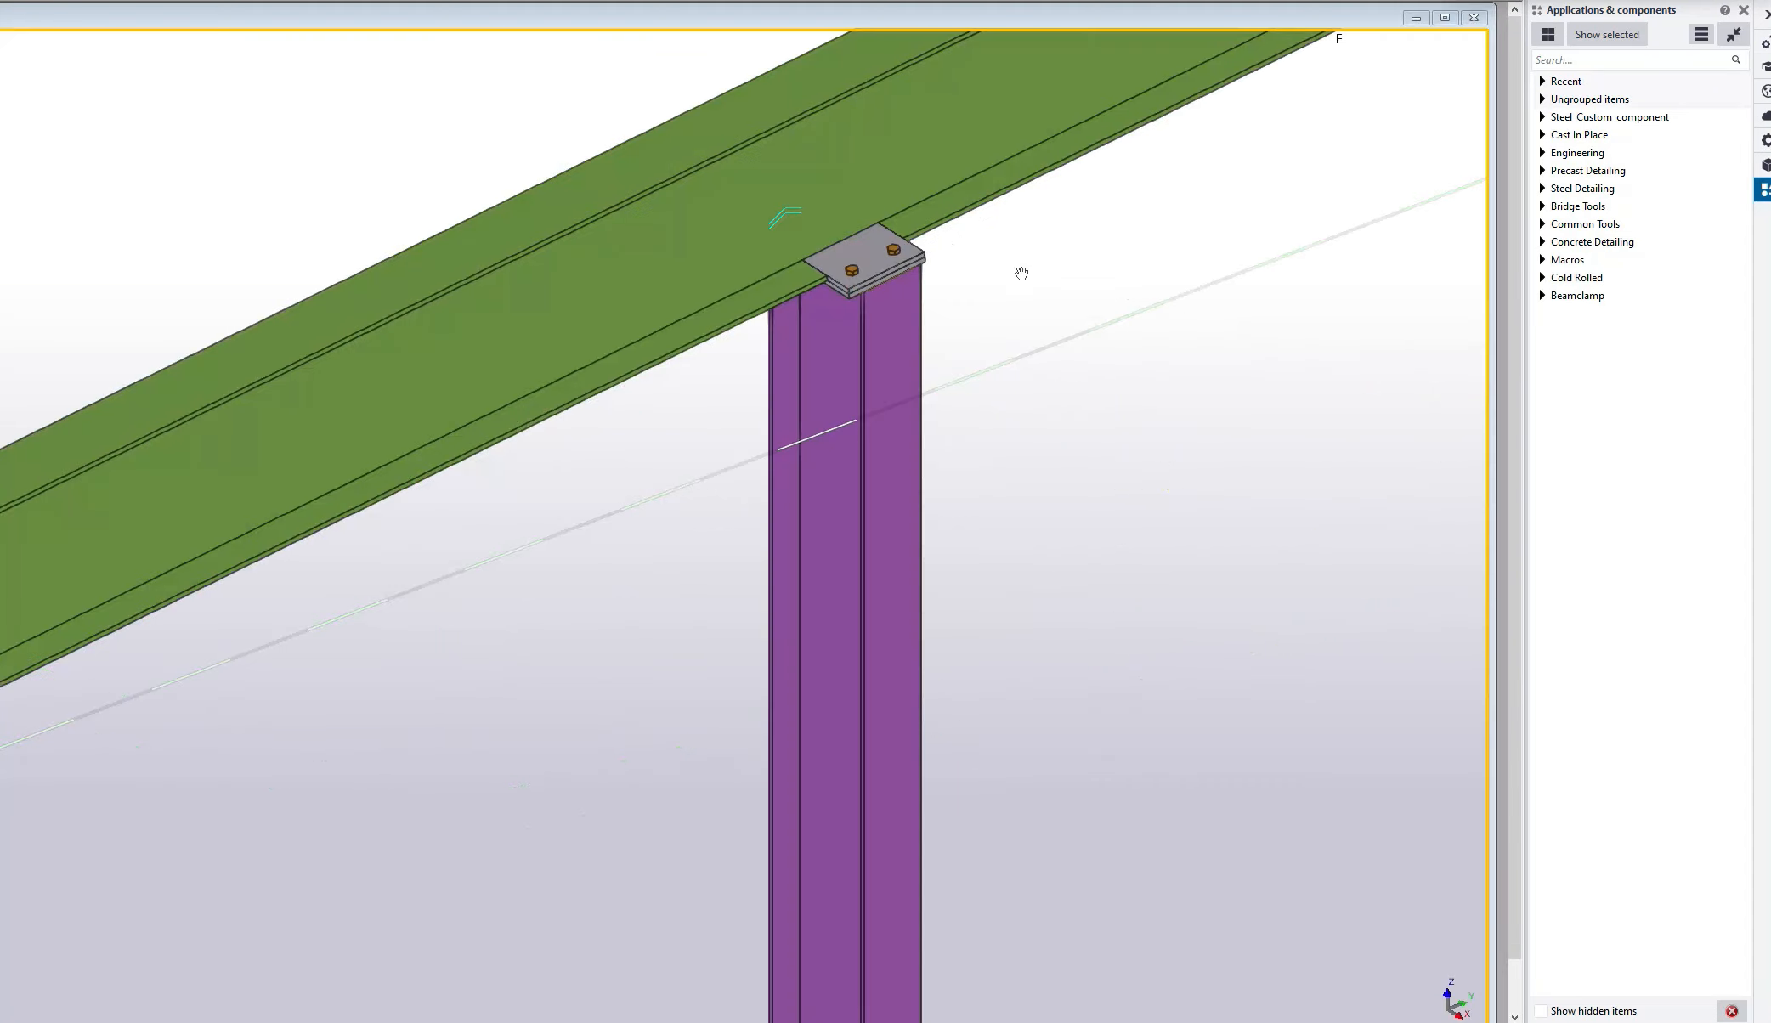
{"action": "scroll", "coordinate": [1026, 281], "scroll_direction": "up", "scroll_amount": 3}
{"action": "scroll", "coordinate": [915, 357], "scroll_direction": "up", "scroll_amount": 5}
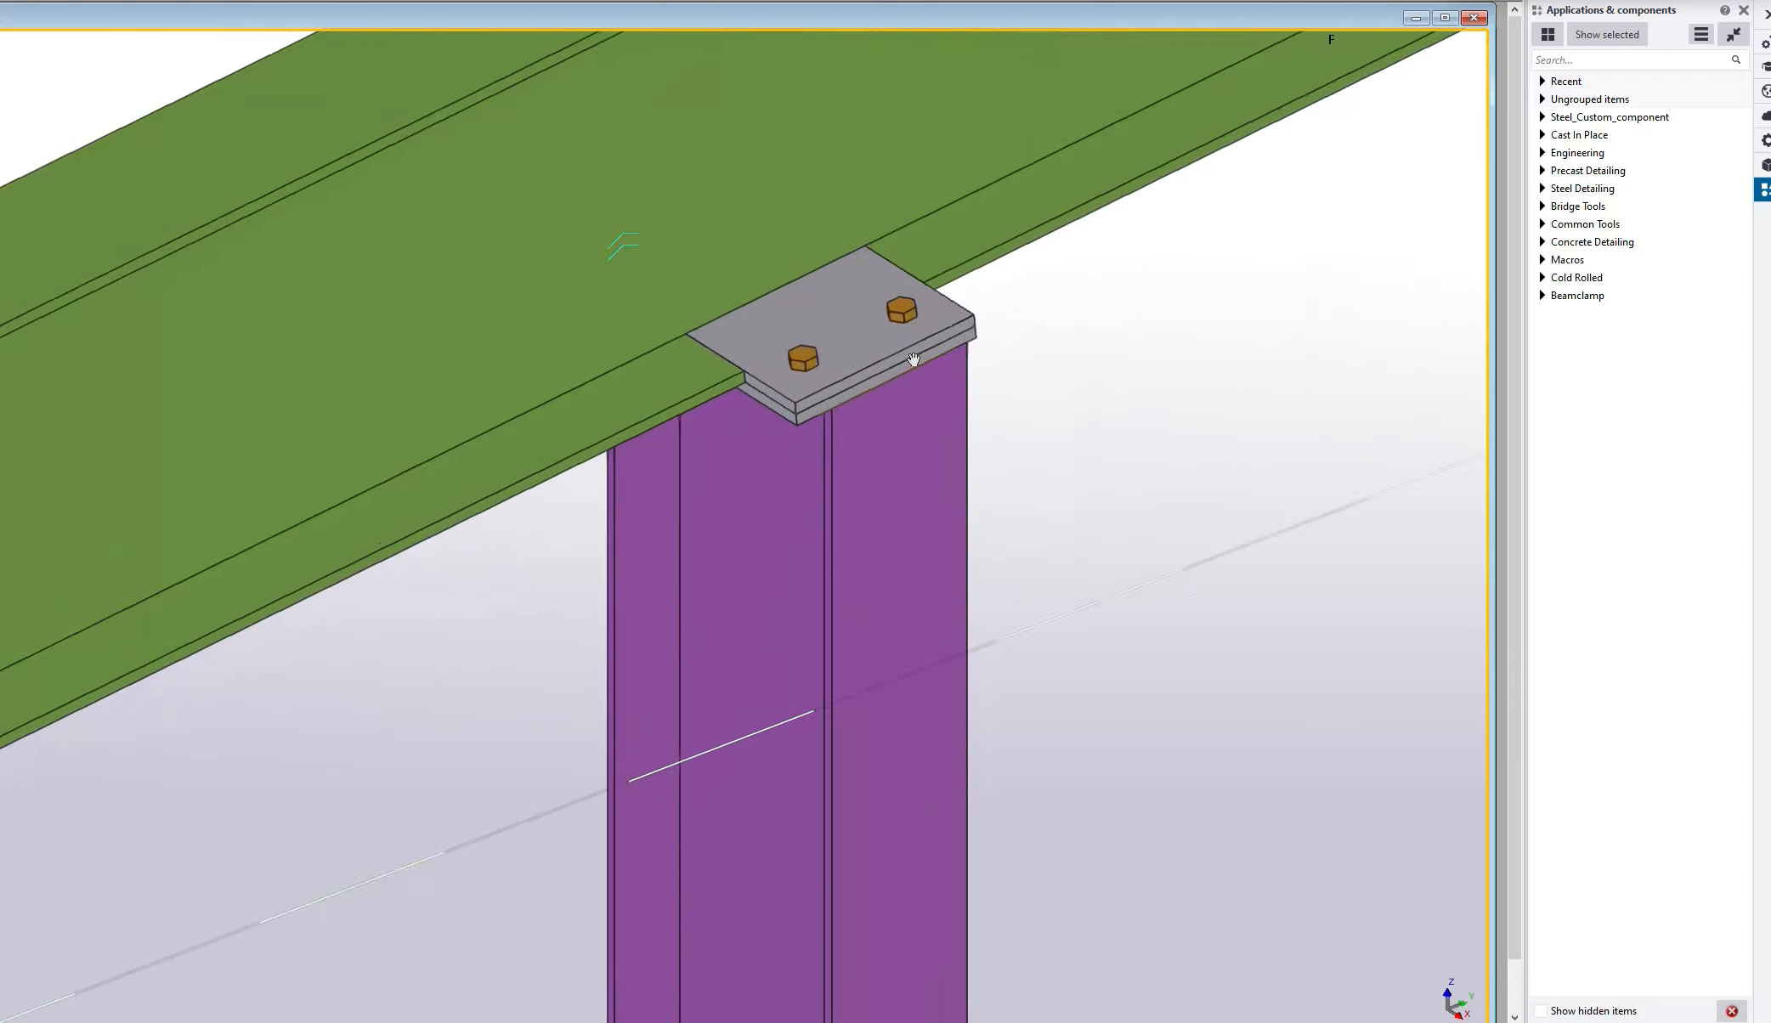
{"action": "middle_click_drag", "start_coordinate": [748, 459], "coordinate": [750, 452], "text": "ctrl"}
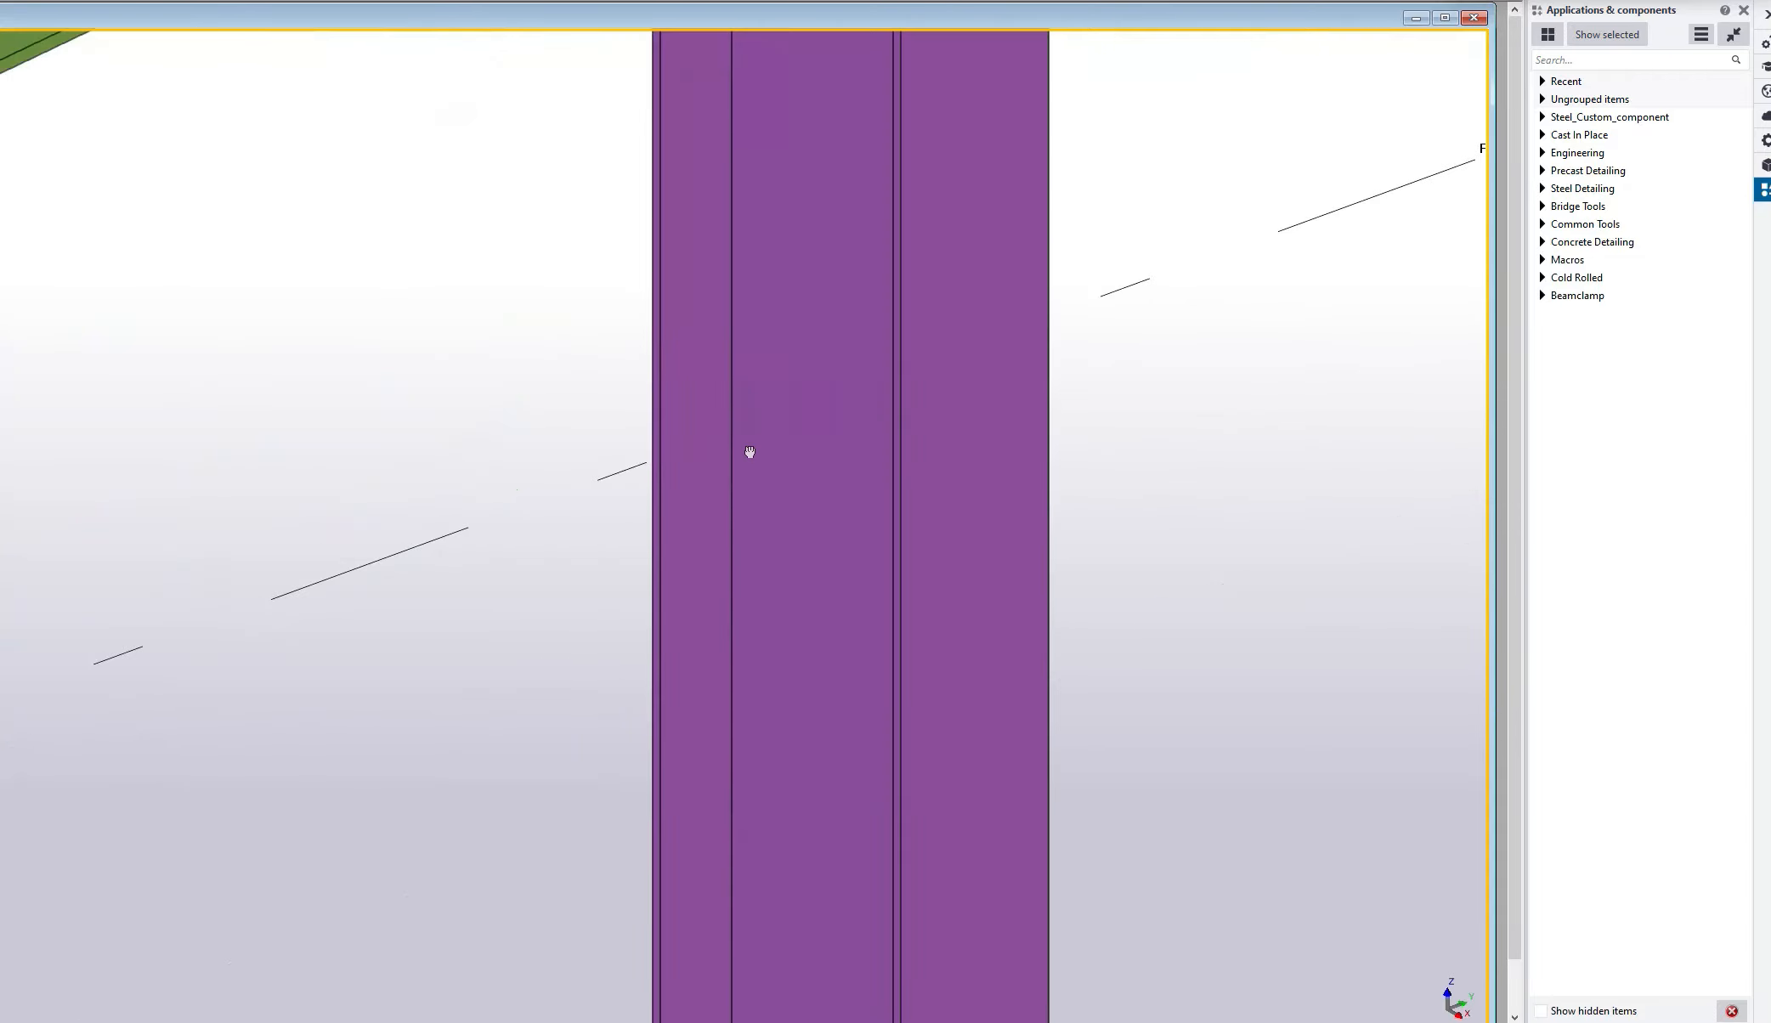
{"action": "scroll", "coordinate": [750, 451], "scroll_direction": "down", "scroll_amount": 4}
{"action": "scroll", "coordinate": [763, 374], "scroll_direction": "down", "scroll_amount": 8}
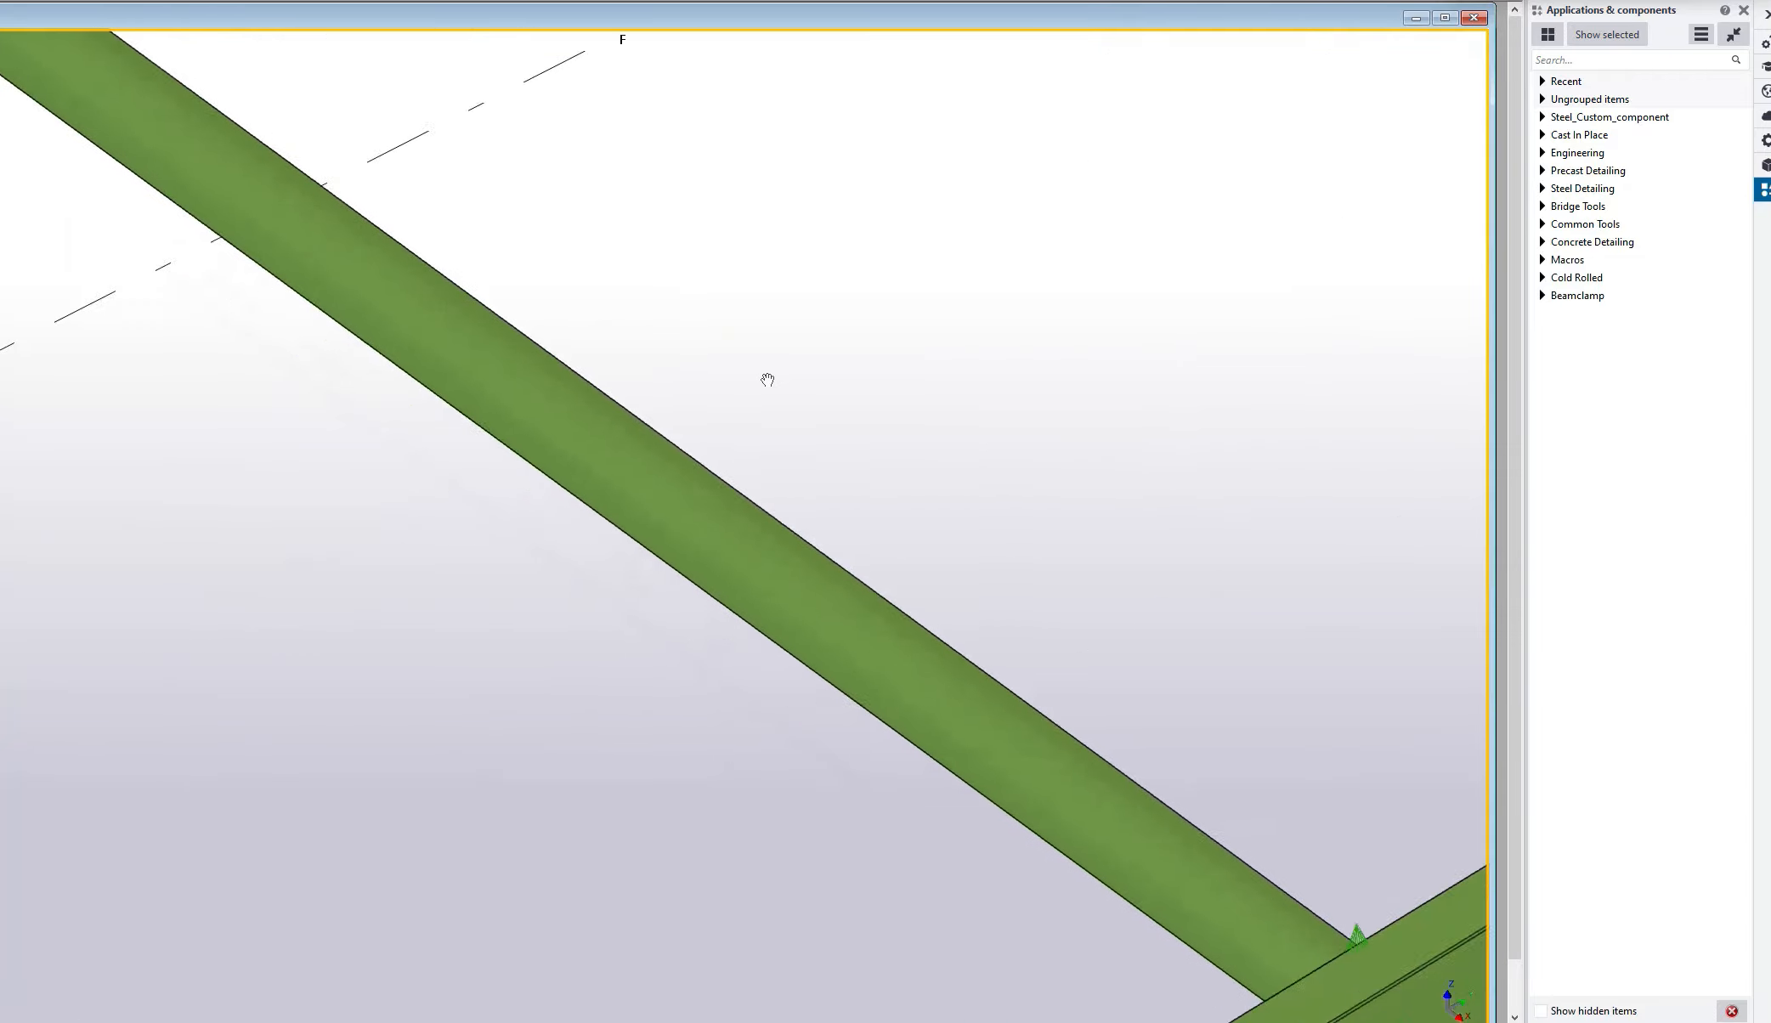
{"action": "scroll", "coordinate": [830, 457], "scroll_direction": "up", "scroll_amount": 6}
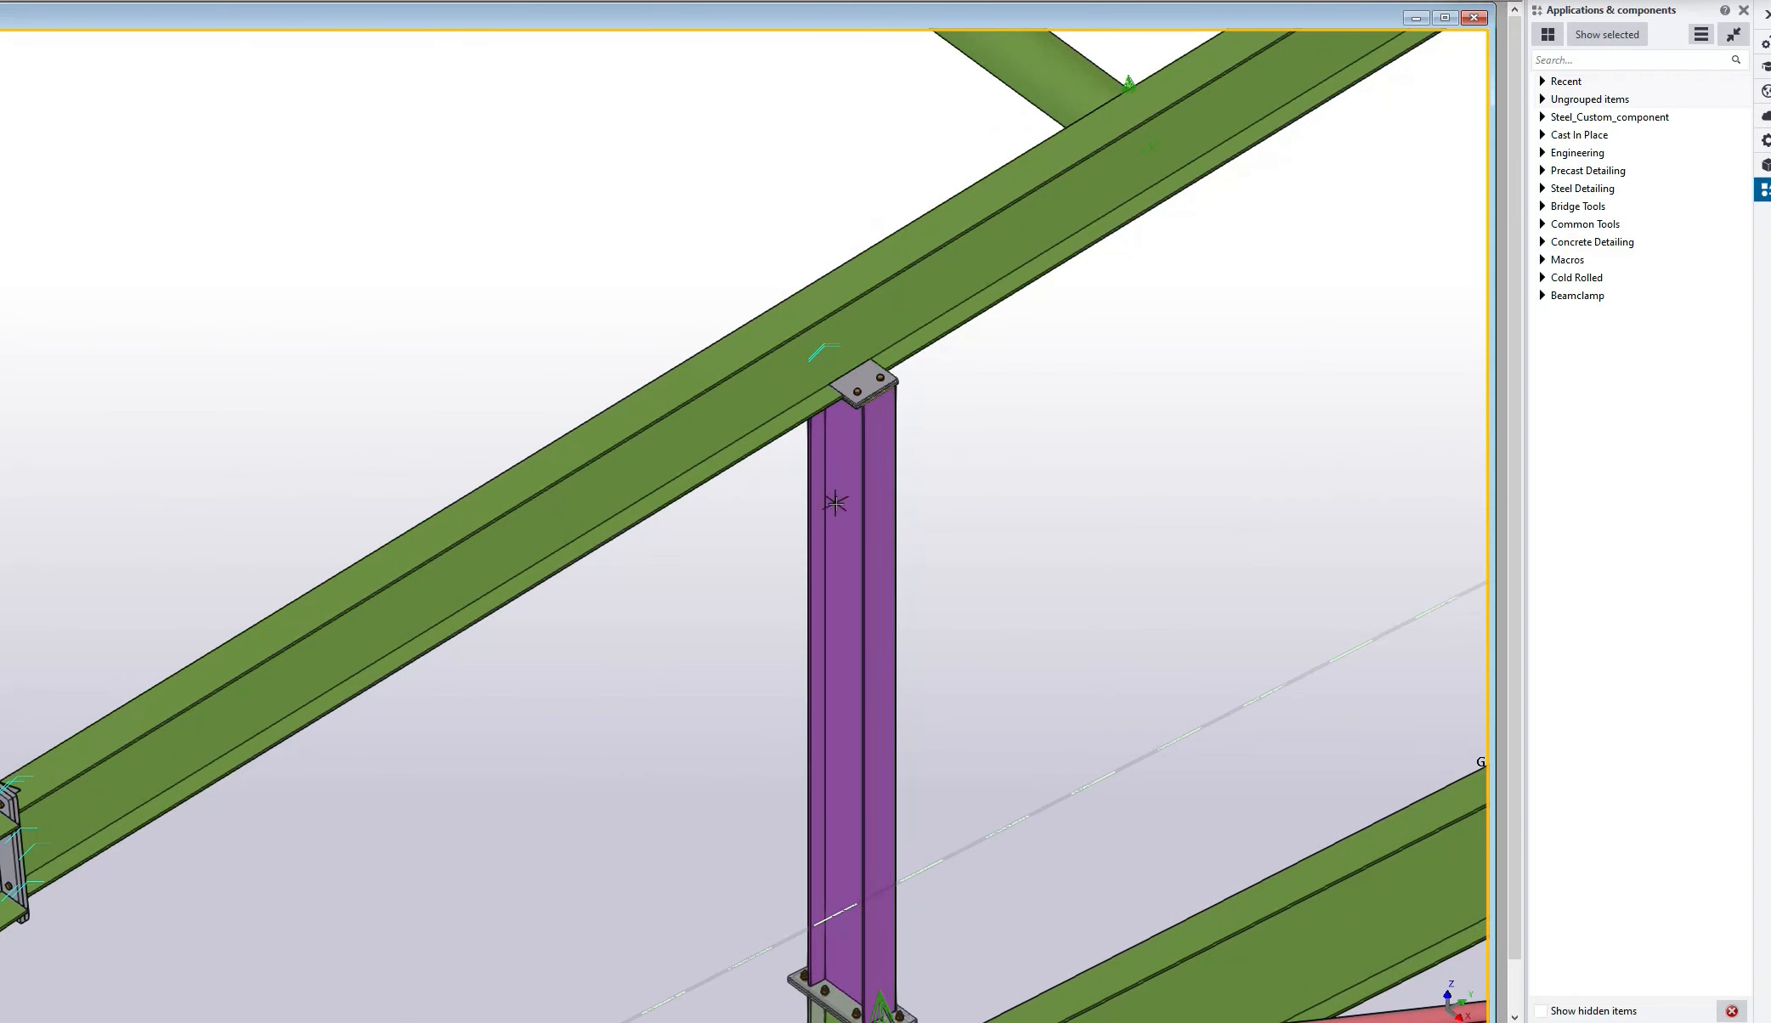
Examine how the verticals' bolted bases sit on the cantilevered stub beams and how the bracing connects beside them along the frame.
{"action": "middle_click_drag", "start_coordinate": [839, 526], "coordinate": [869, 403], "text": "ctrl"}
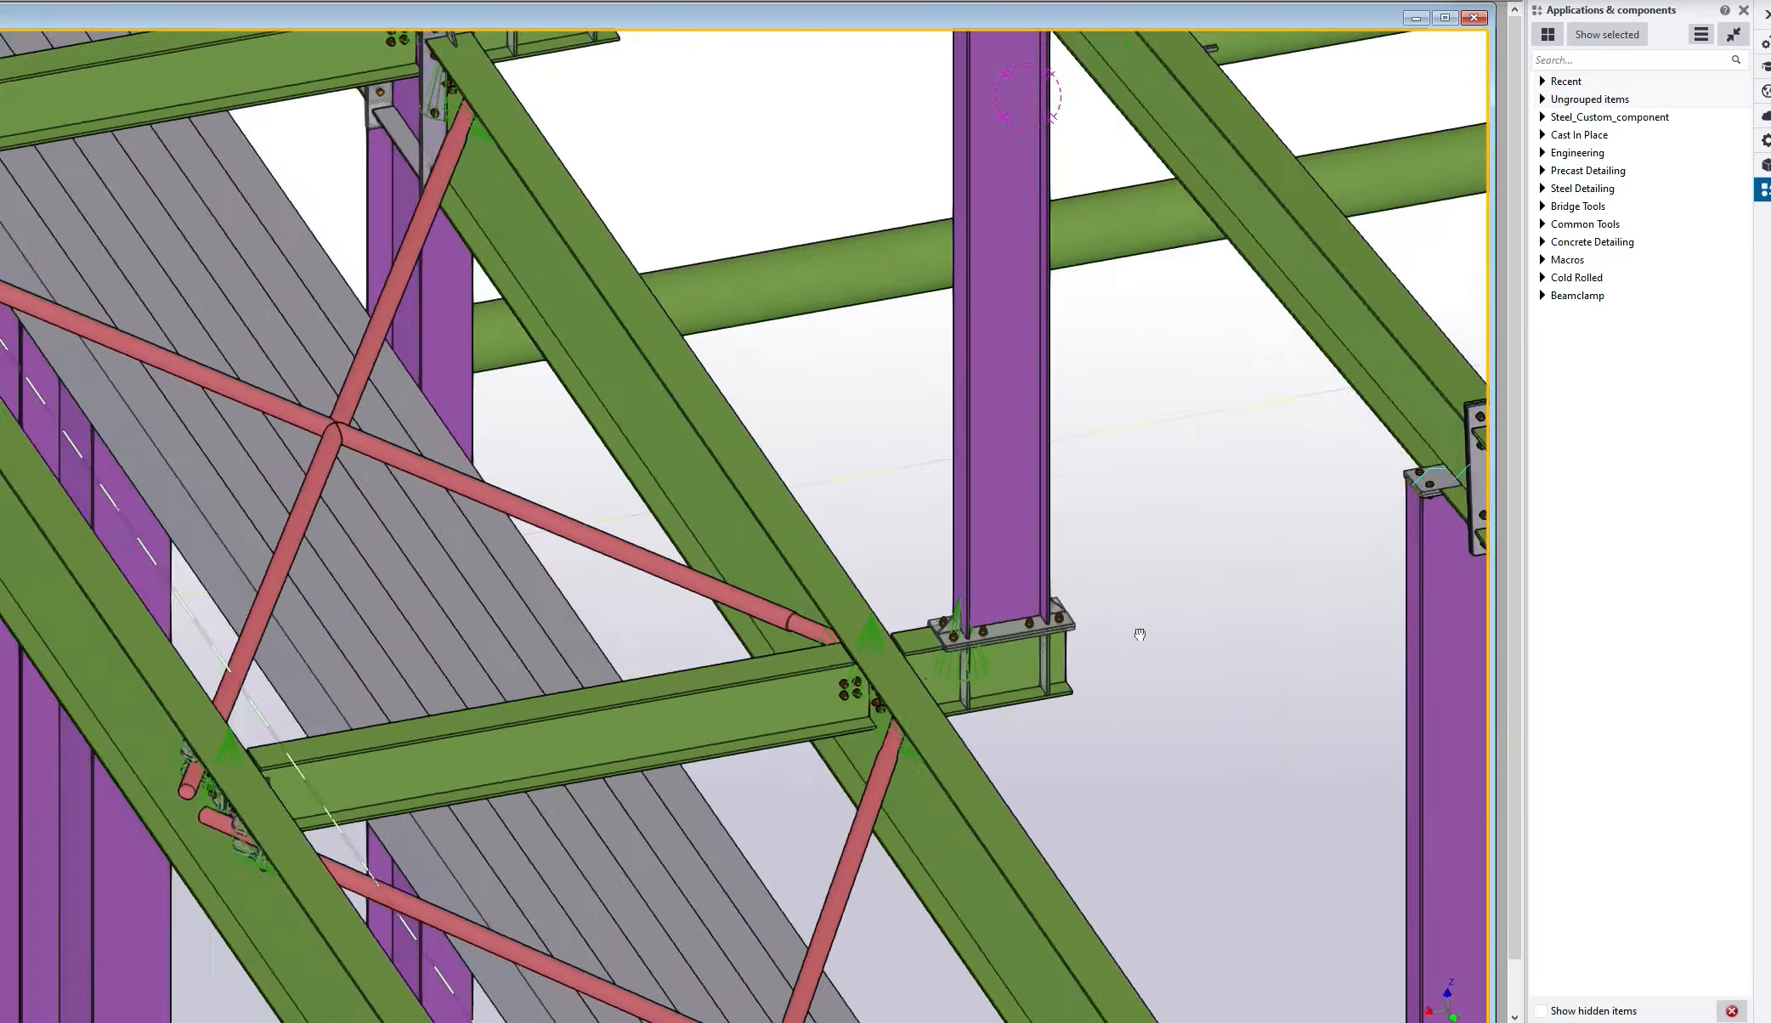
{"action": "middle_click_drag", "start_coordinate": [1139, 634], "coordinate": [1209, 691], "text": "ctrl"}
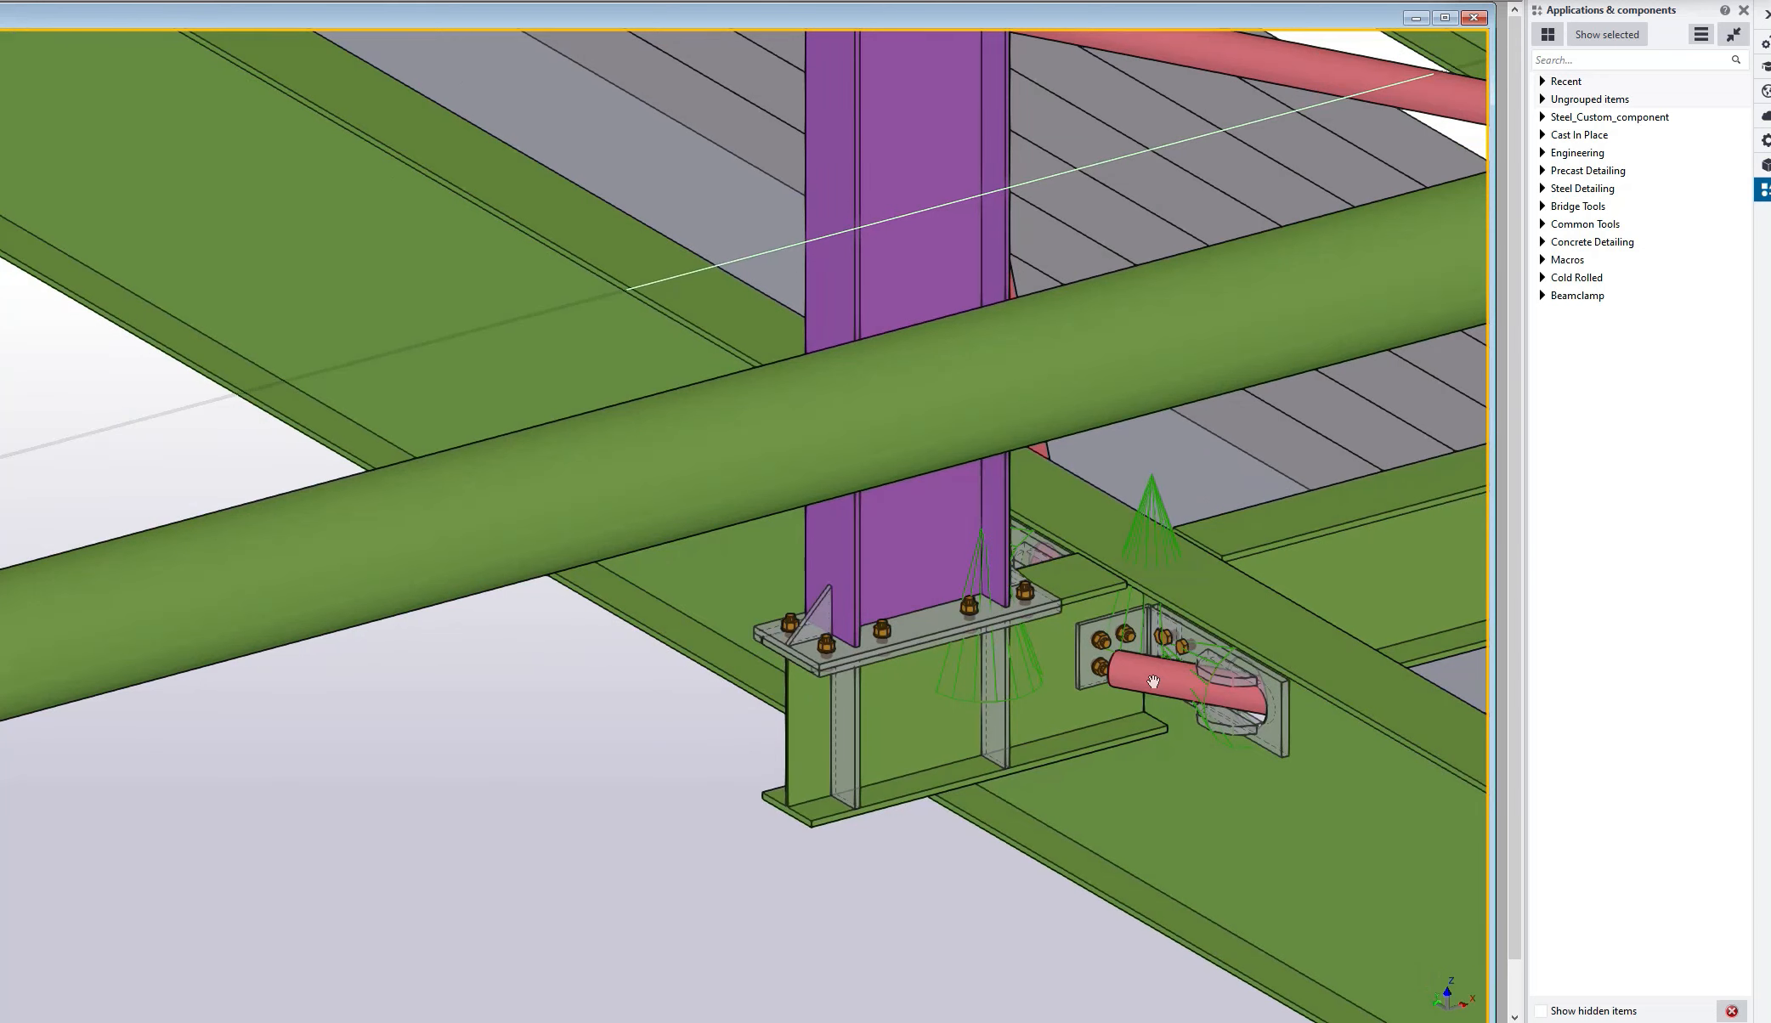
{"action": "middle_click_drag", "start_coordinate": [1116, 727], "coordinate": [1227, 695], "text": "ctrl"}
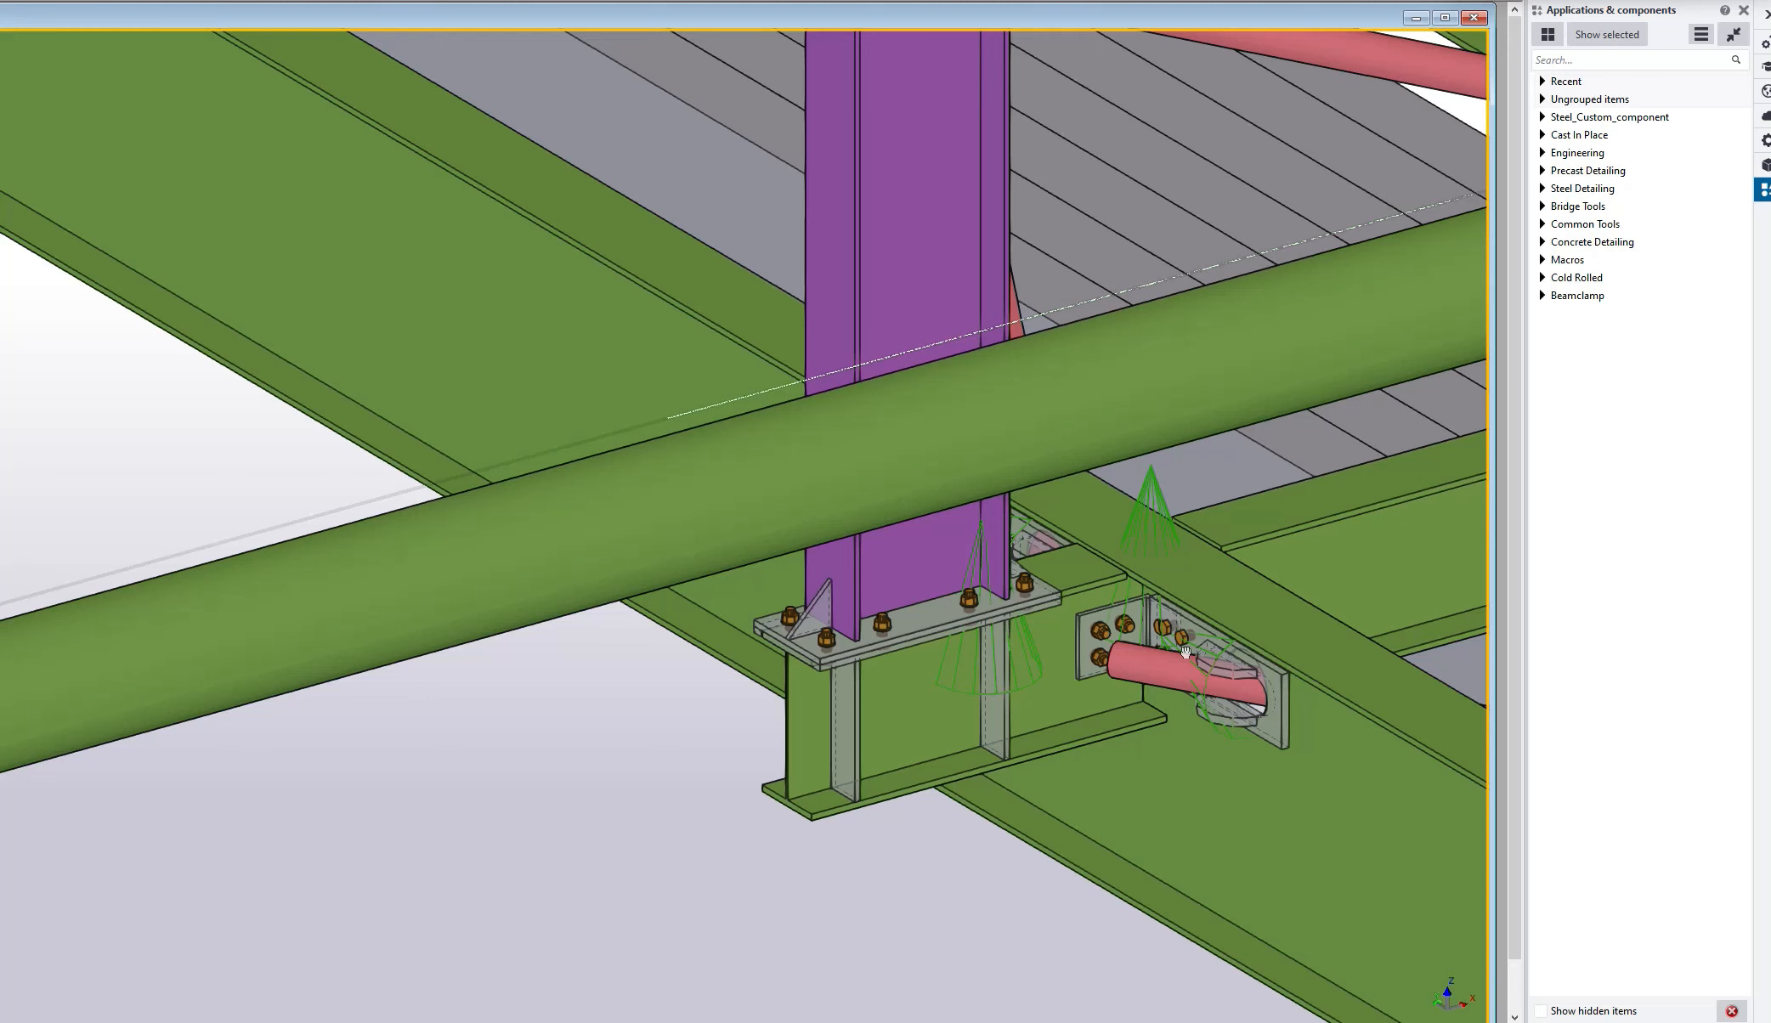
{"action": "scroll", "coordinate": [1183, 653], "scroll_direction": "down", "scroll_amount": 2}
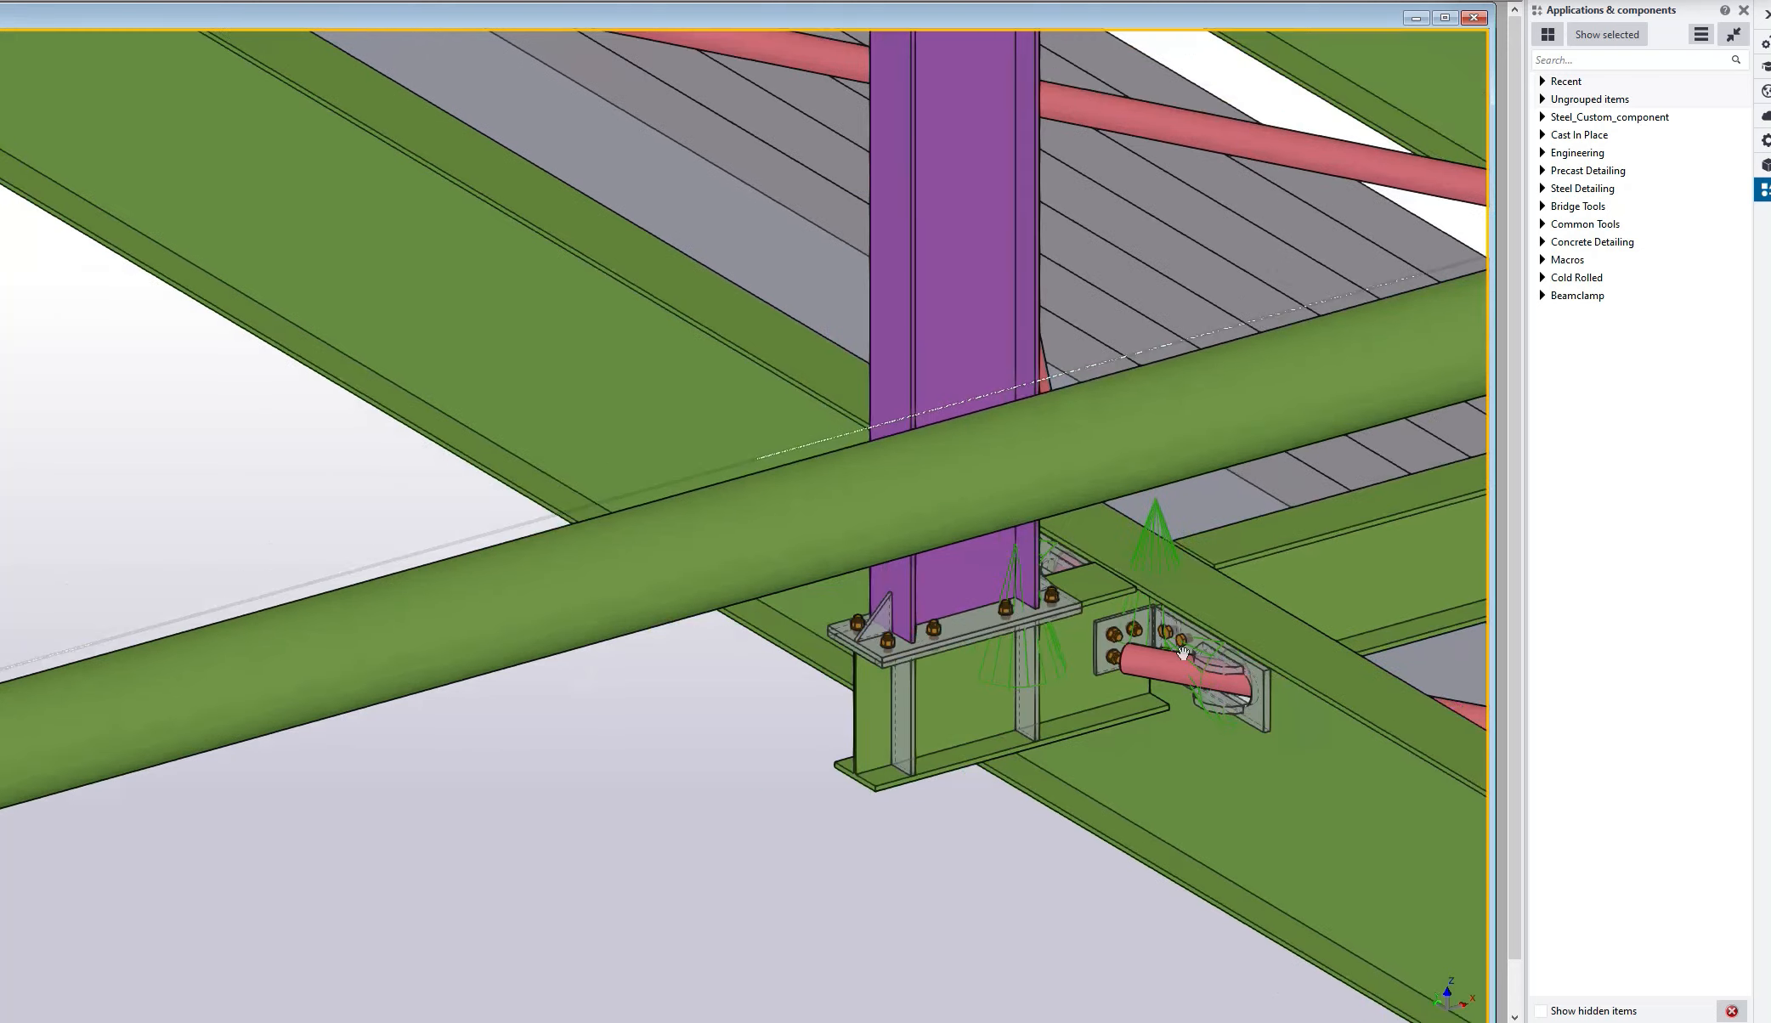
{"action": "scroll", "coordinate": [1181, 685], "scroll_direction": "down", "scroll_amount": 3}
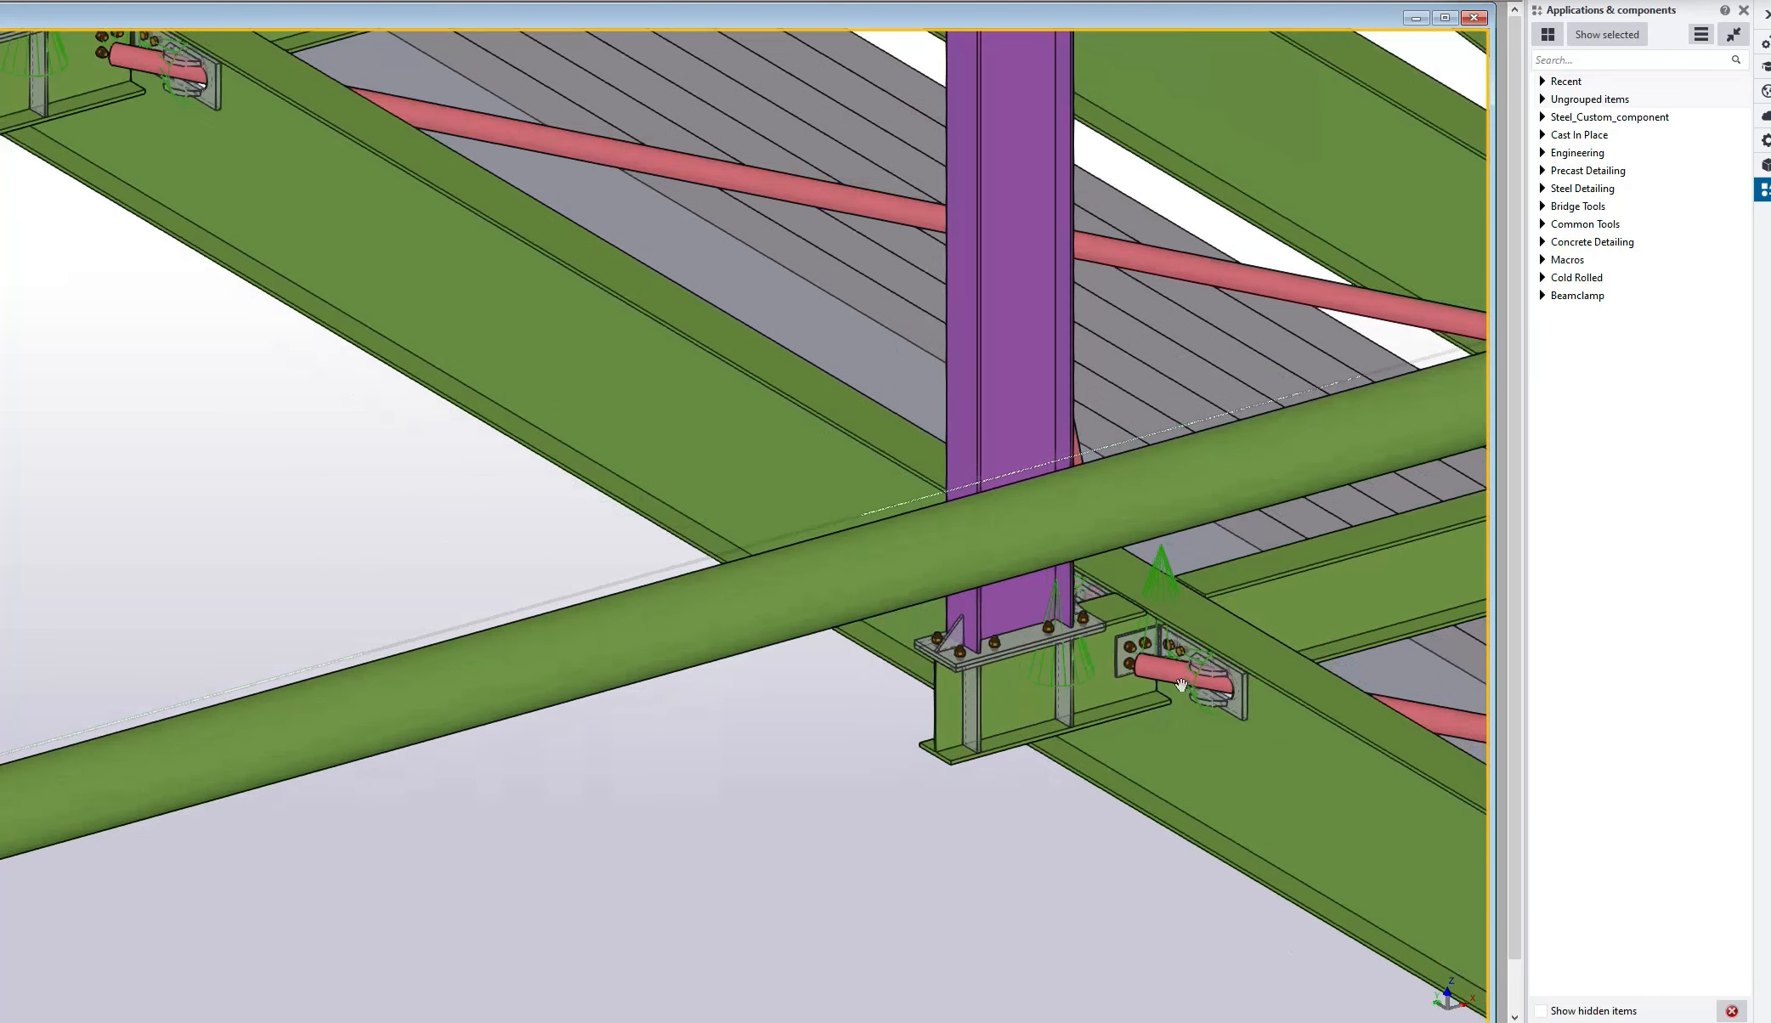
{"action": "middle_click_drag", "start_coordinate": [1181, 685], "coordinate": [1150, 691], "text": "ctrl"}
{"action": "scroll", "coordinate": [1161, 687], "scroll_direction": "down", "scroll_amount": 2}
{"action": "scroll", "coordinate": [1171, 686], "scroll_direction": "down", "scroll_amount": 3}
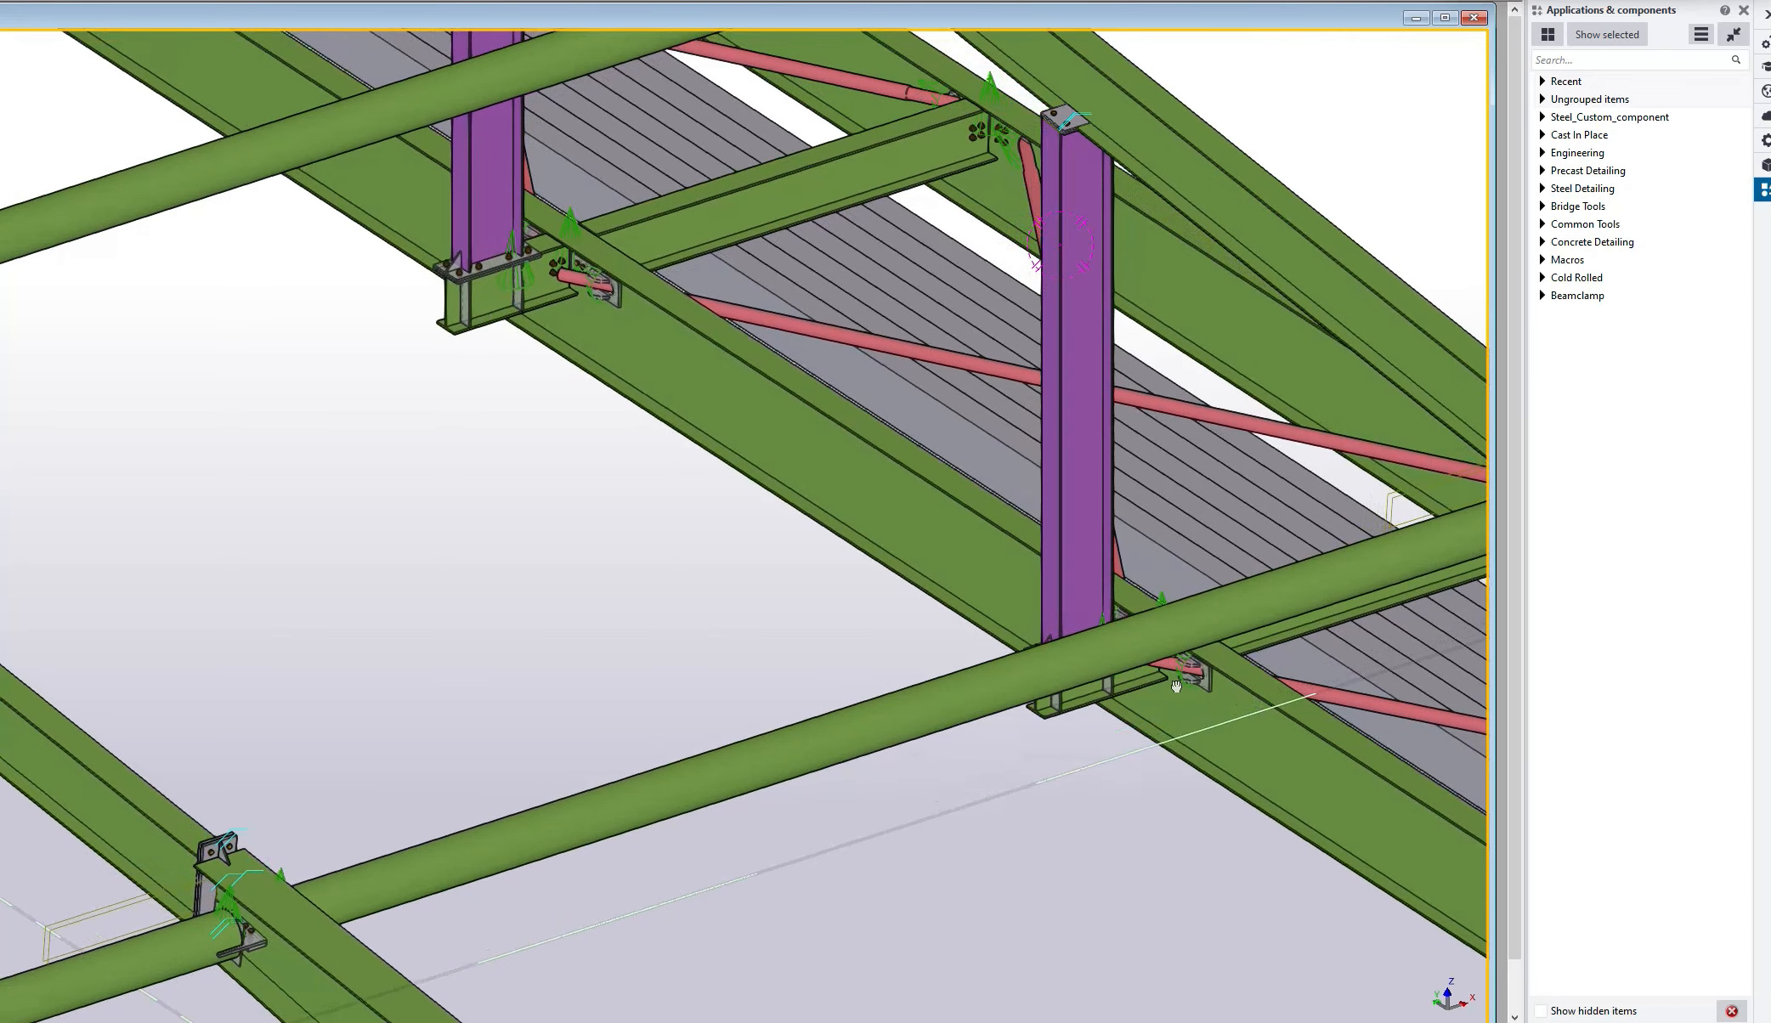
{"action": "scroll", "coordinate": [1159, 686], "scroll_direction": "down", "scroll_amount": 5}
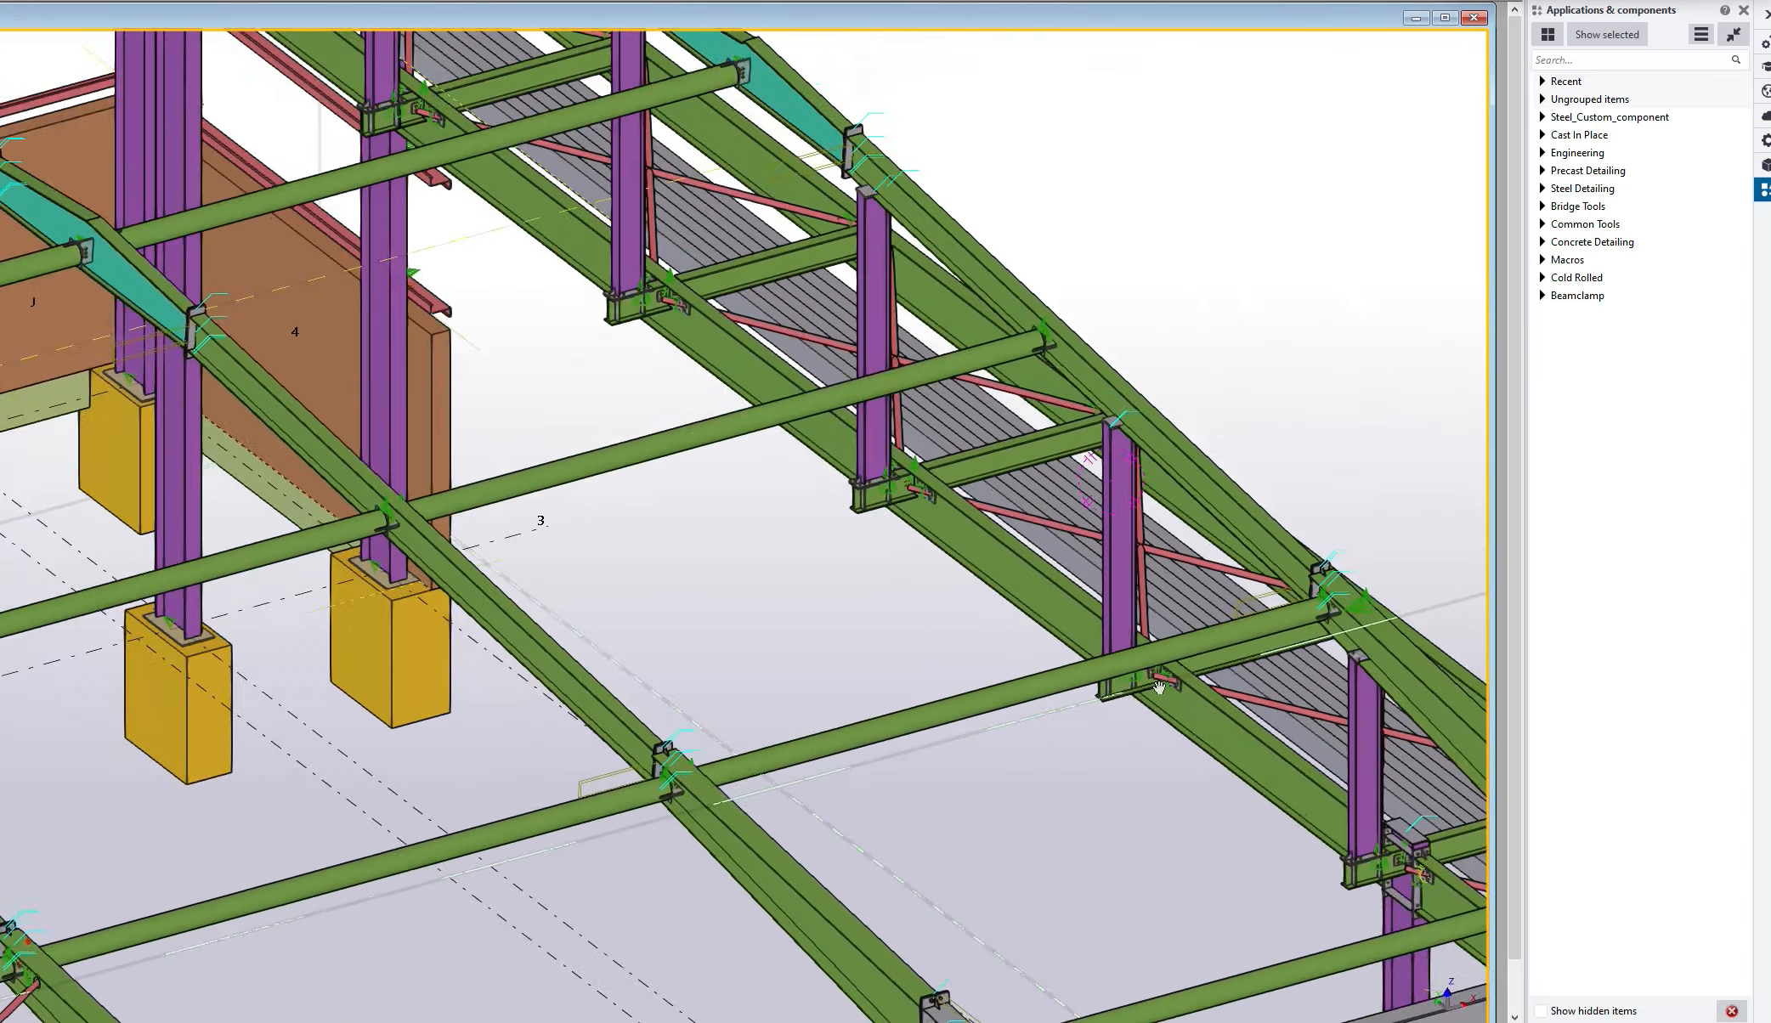
Inspect a vertical's base on its cantilevered stub beam, switch back to STAAD.Pro and accept the automatic save of the file.
{"action": "scroll", "coordinate": [1163, 684], "scroll_direction": "up", "scroll_amount": 4}
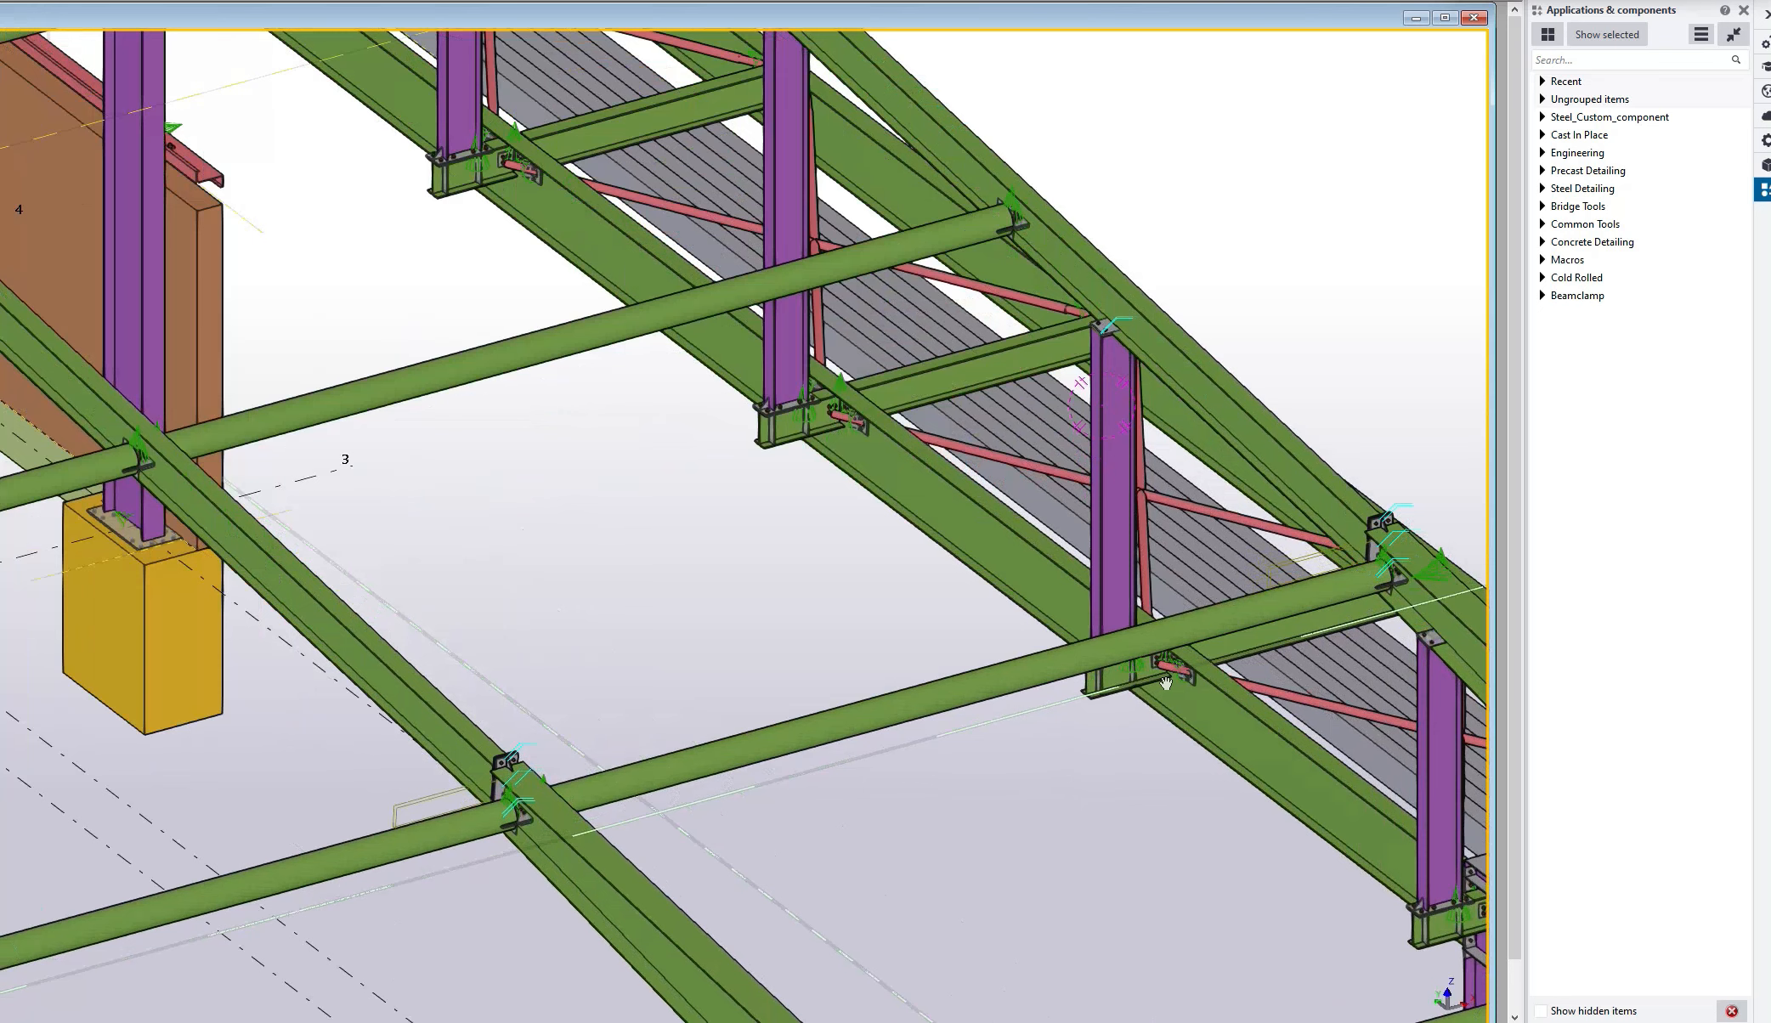
{"action": "middle_click_drag", "start_coordinate": [1150, 632], "coordinate": [1111, 690], "text": "ctrl"}
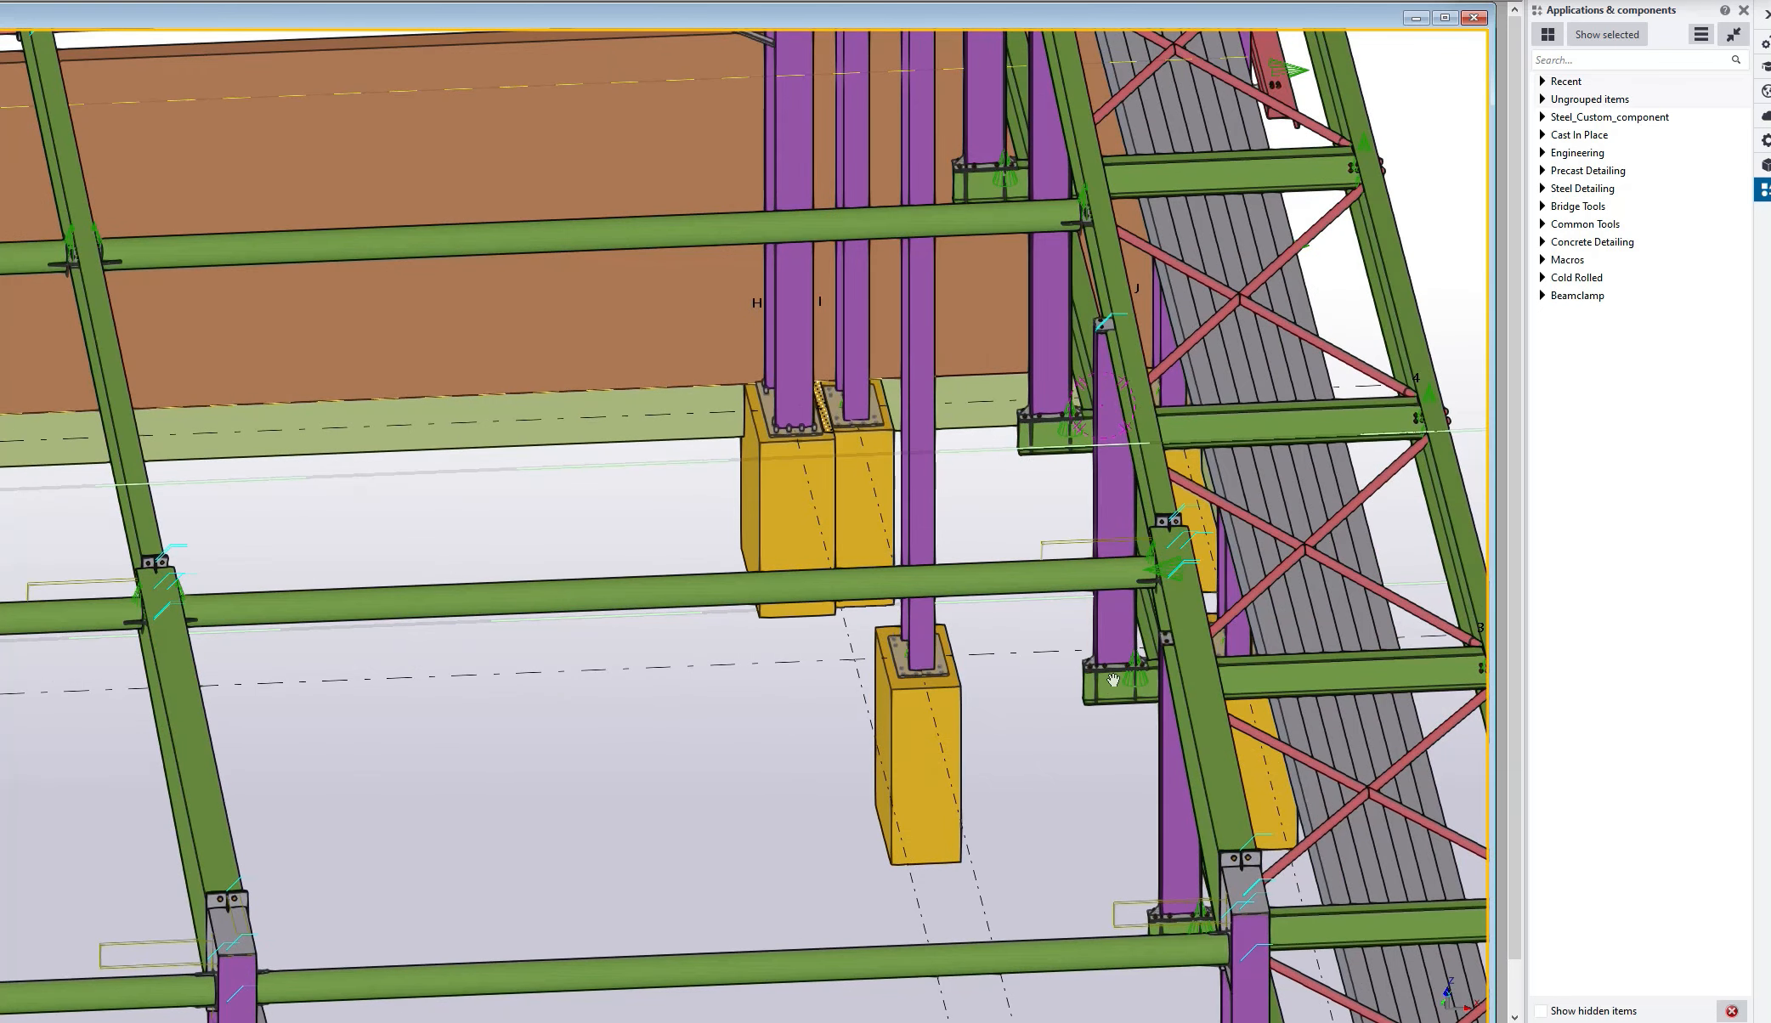
{"action": "left_click", "coordinate": [1414, 19]}
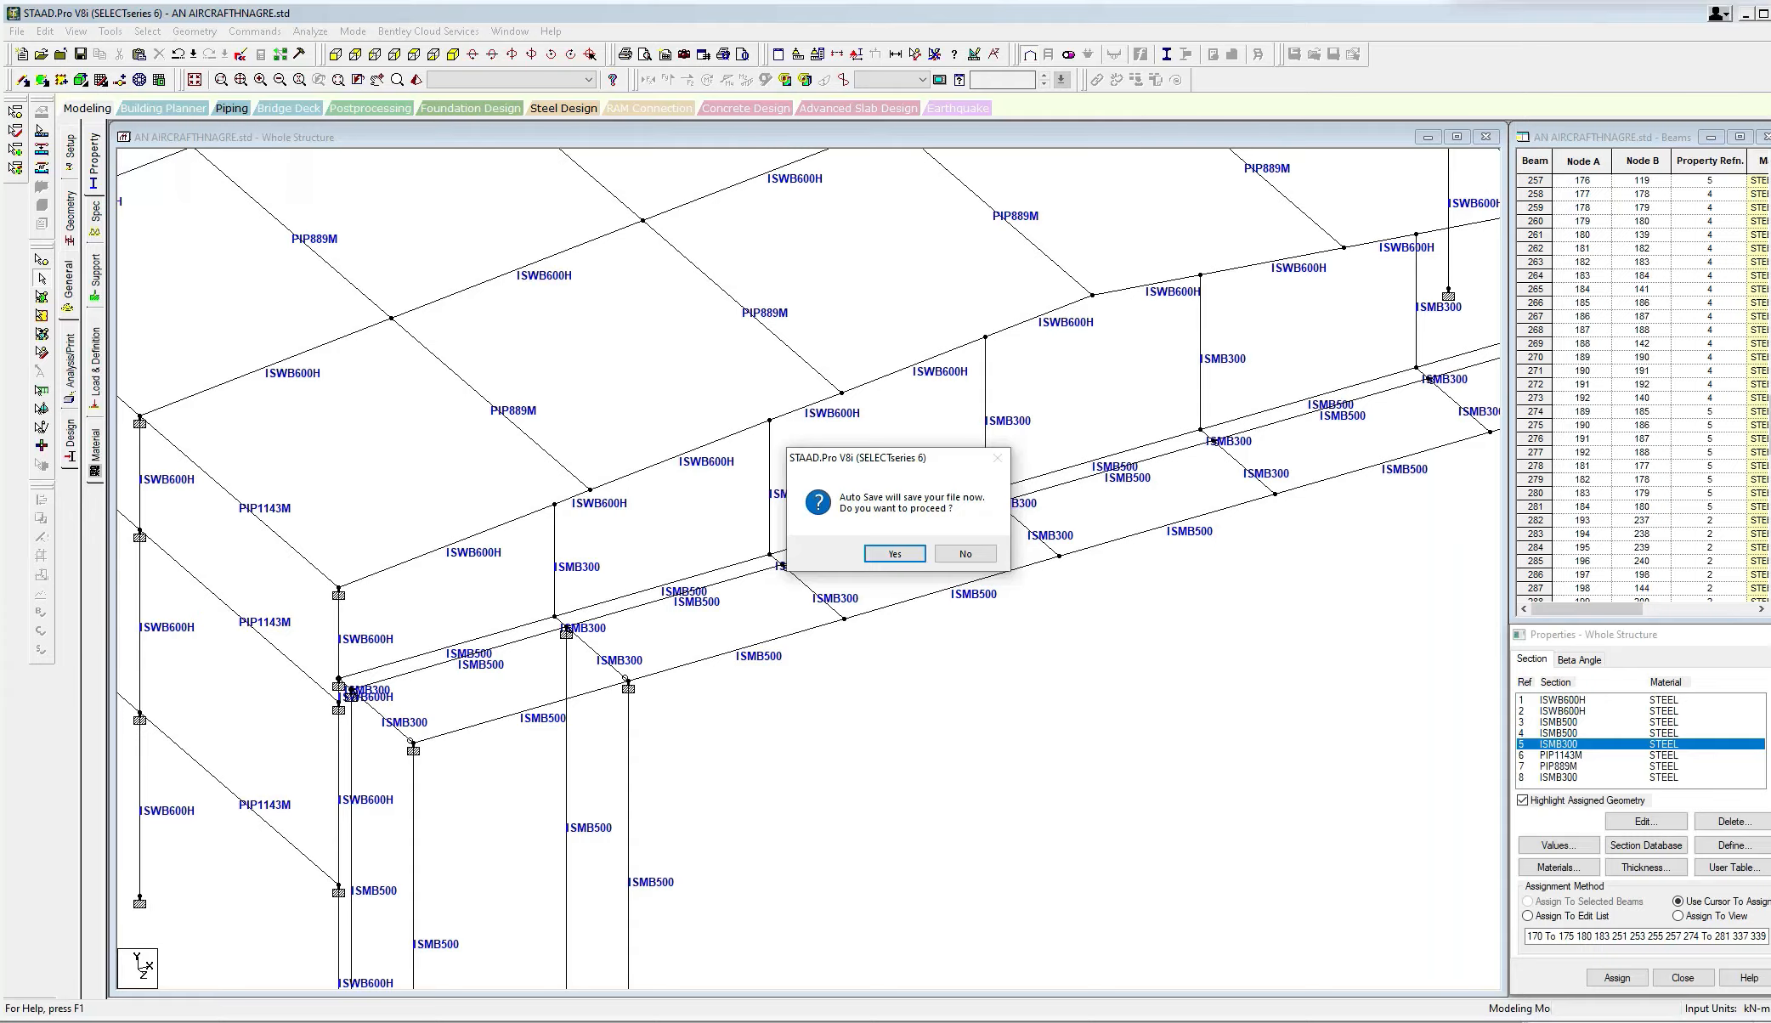
{"action": "left_click", "coordinate": [893, 553]}
{"action": "left_click", "coordinate": [790, 542]}
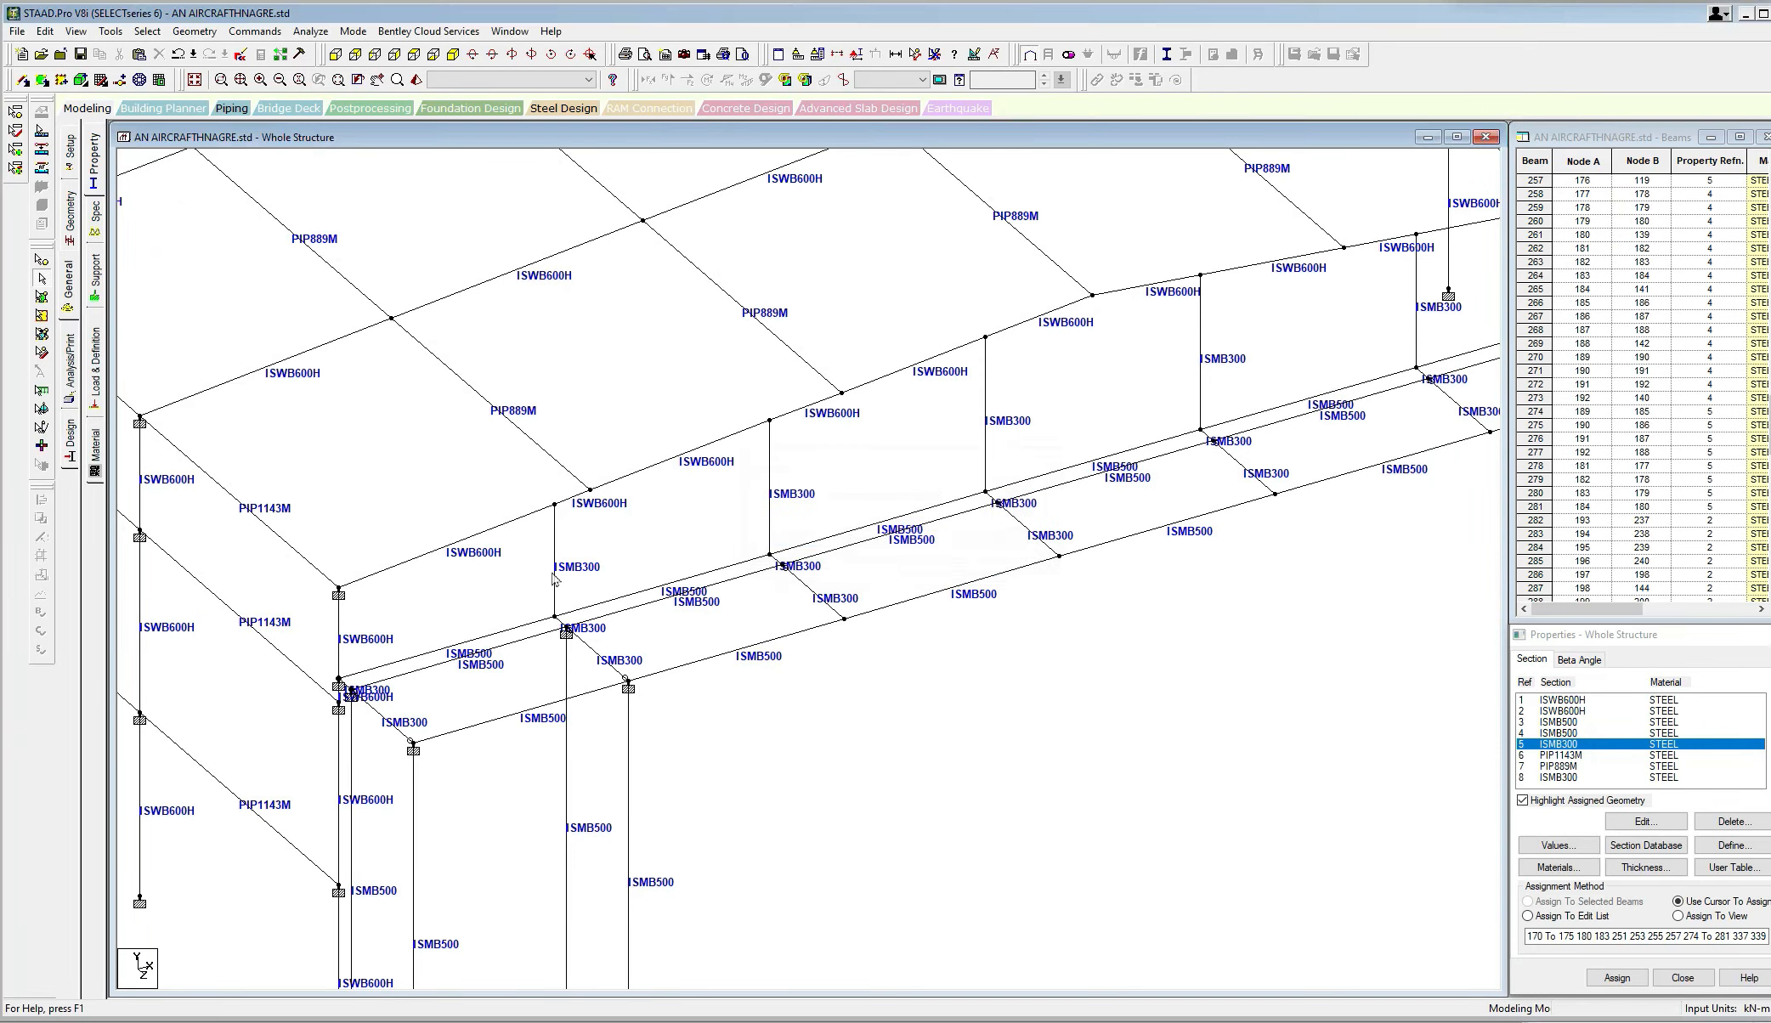
Assign a new END release of MY and MZ to the end frame's six ISMB300 verticals and clear the selection.
{"action": "left_click", "coordinate": [602, 578]}
{"action": "left_click", "coordinate": [827, 520], "text": "ctrl"}
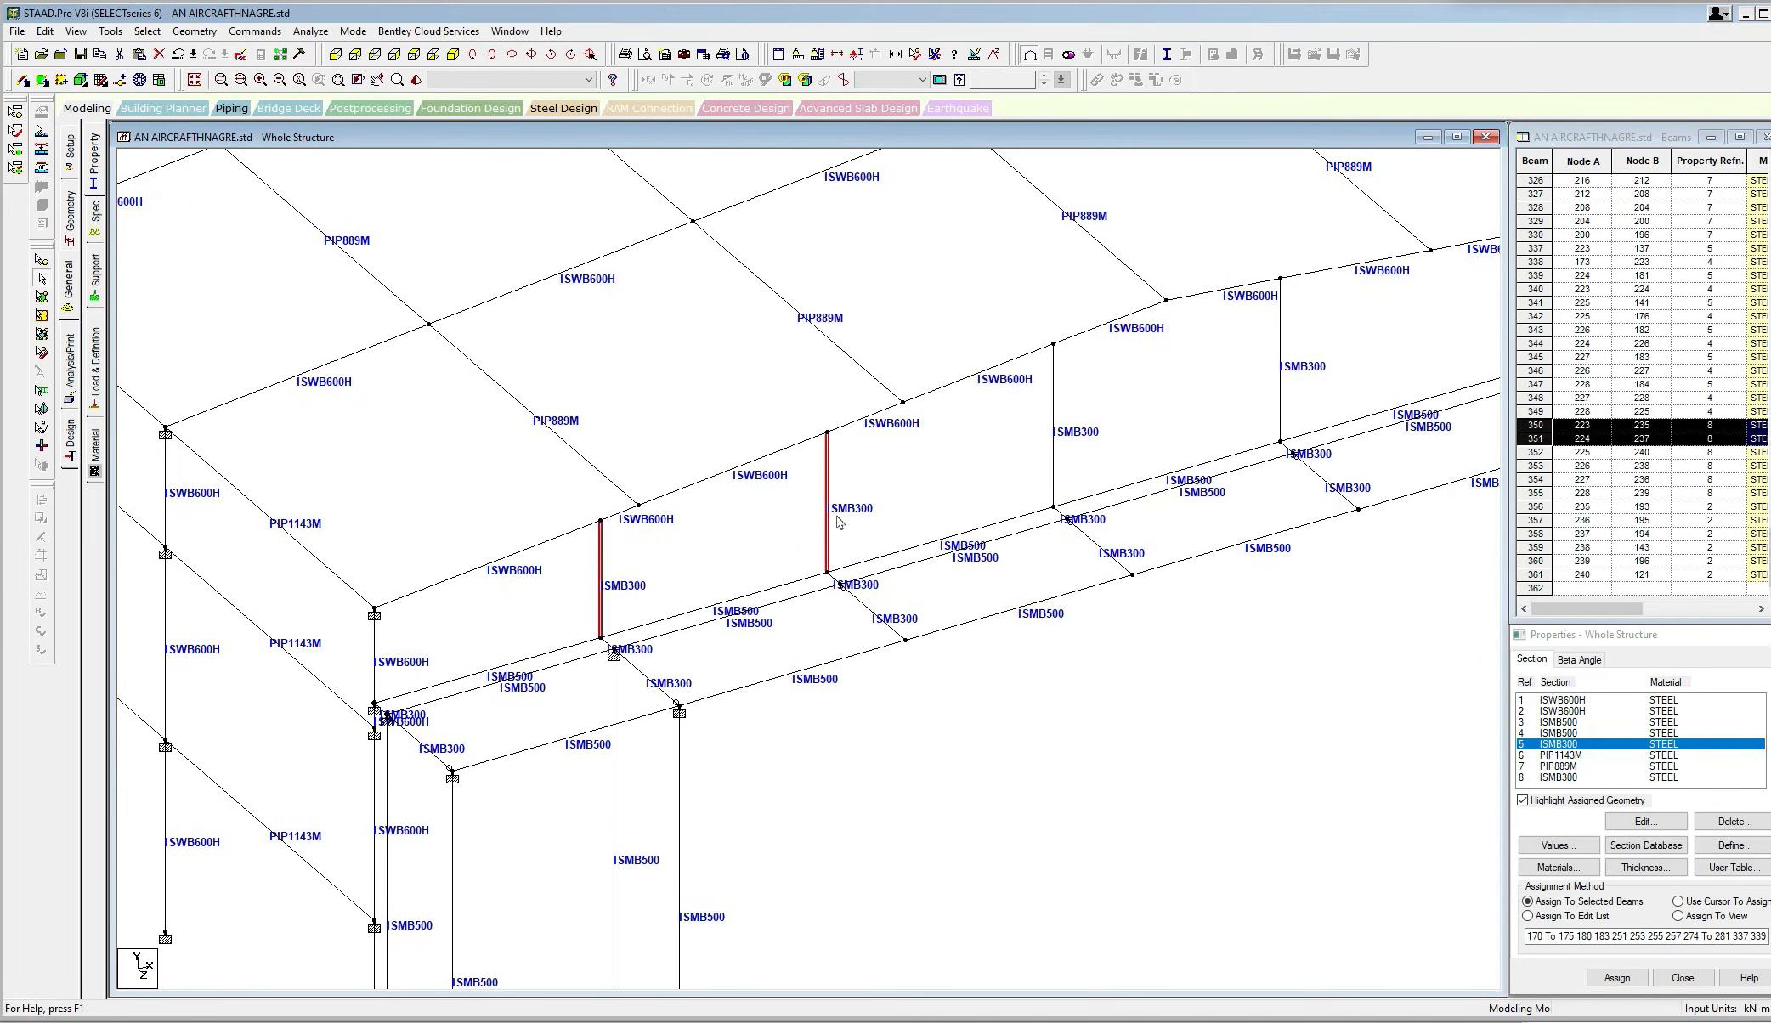
{"action": "left_click", "coordinate": [922, 557], "text": "ctrl"}
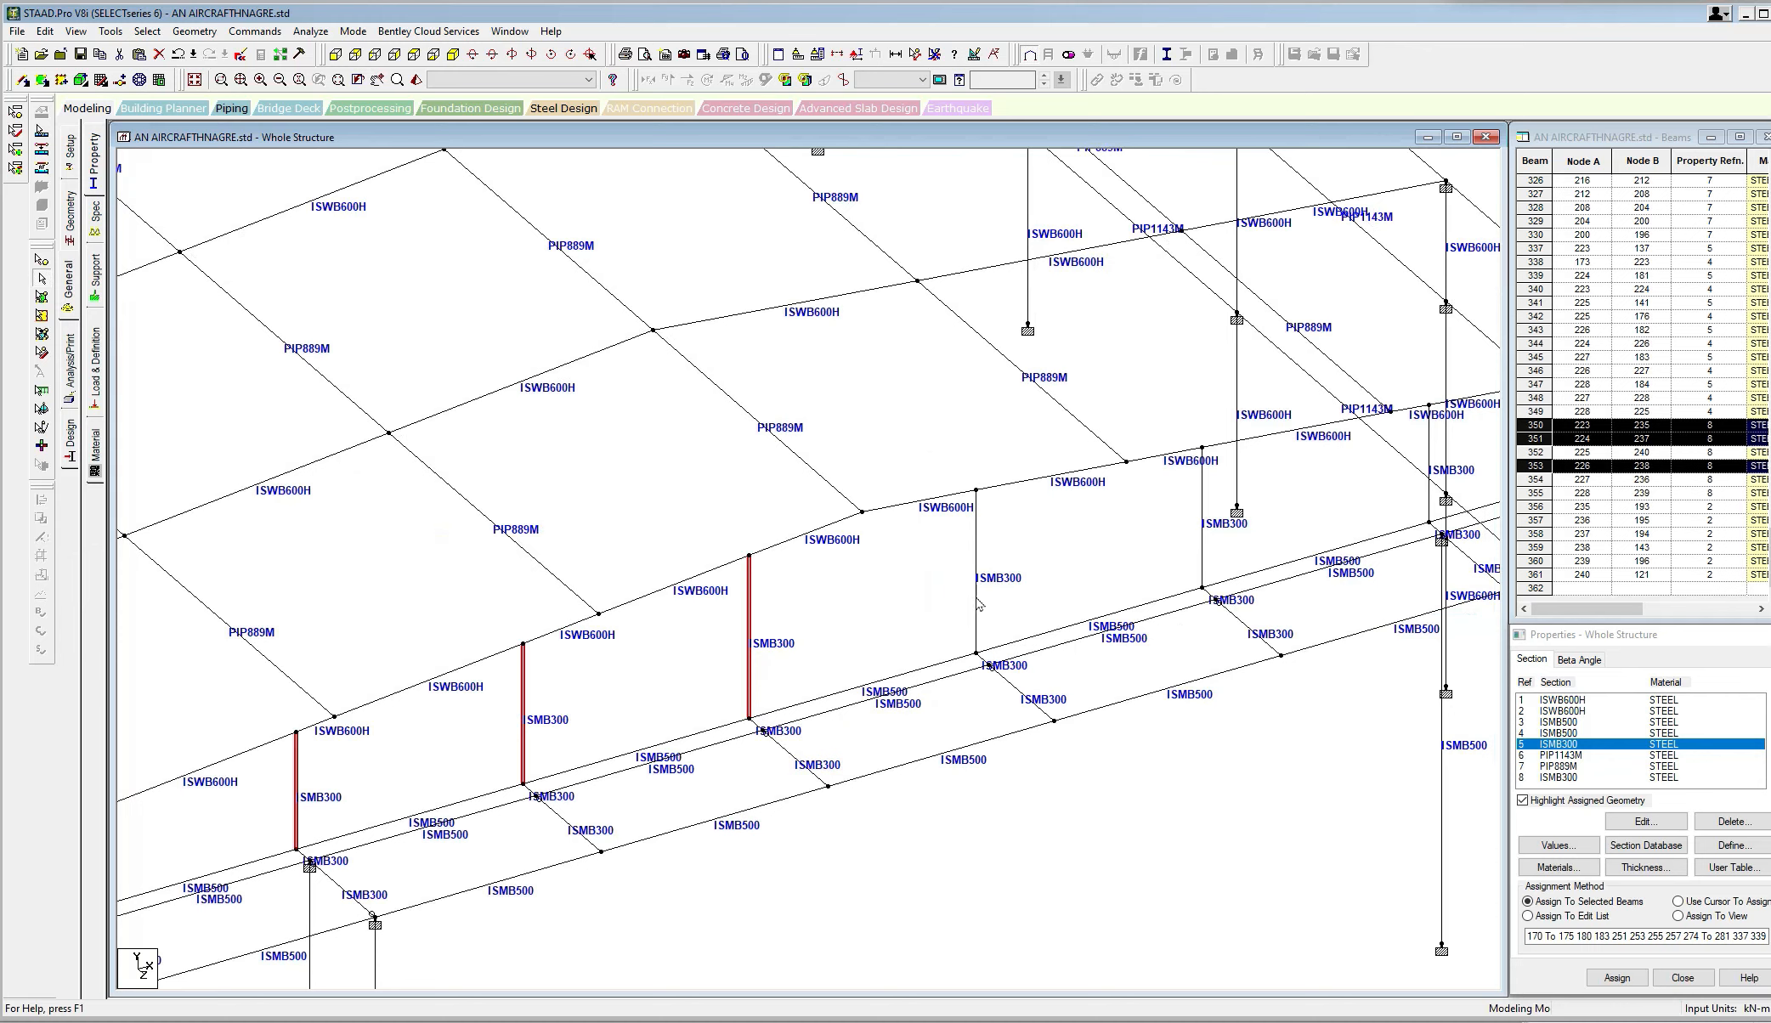
{"action": "left_click", "coordinate": [977, 603], "text": "ctrl"}
{"action": "left_click", "coordinate": [1200, 572], "text": "ctrl"}
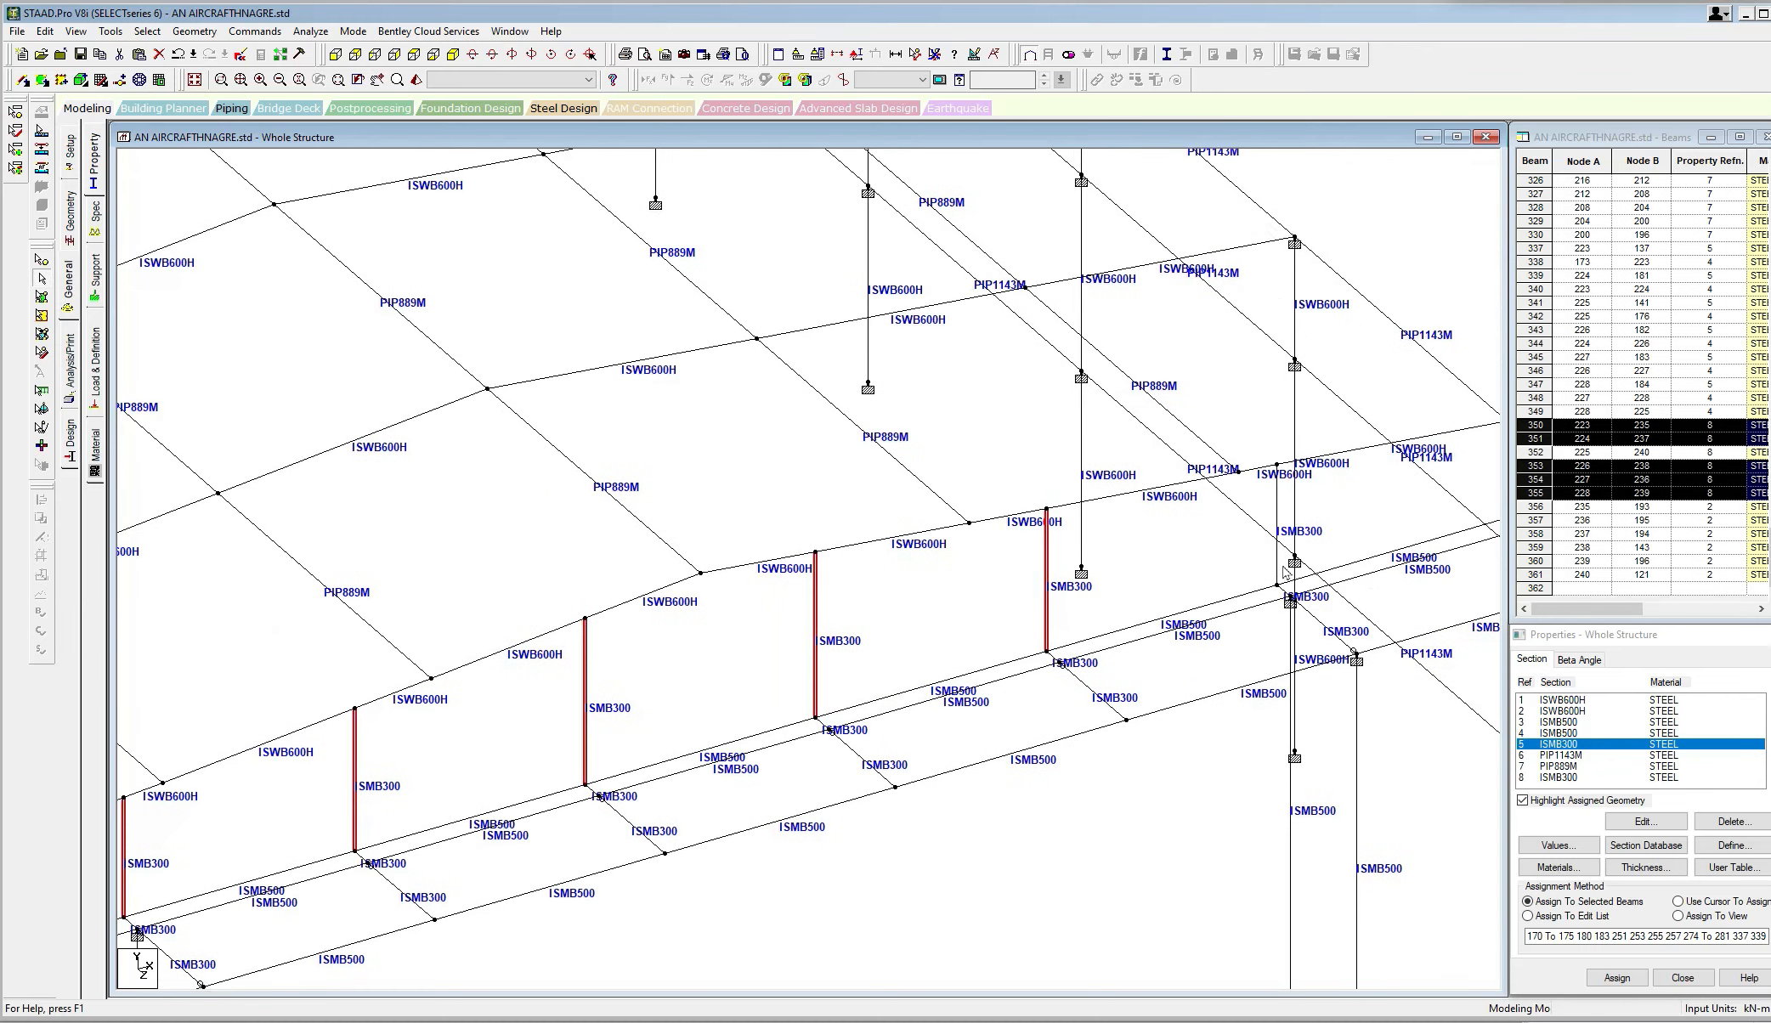
{"action": "left_click", "coordinate": [1283, 572], "text": "ctrl"}
{"action": "left_click", "coordinate": [255, 32]}
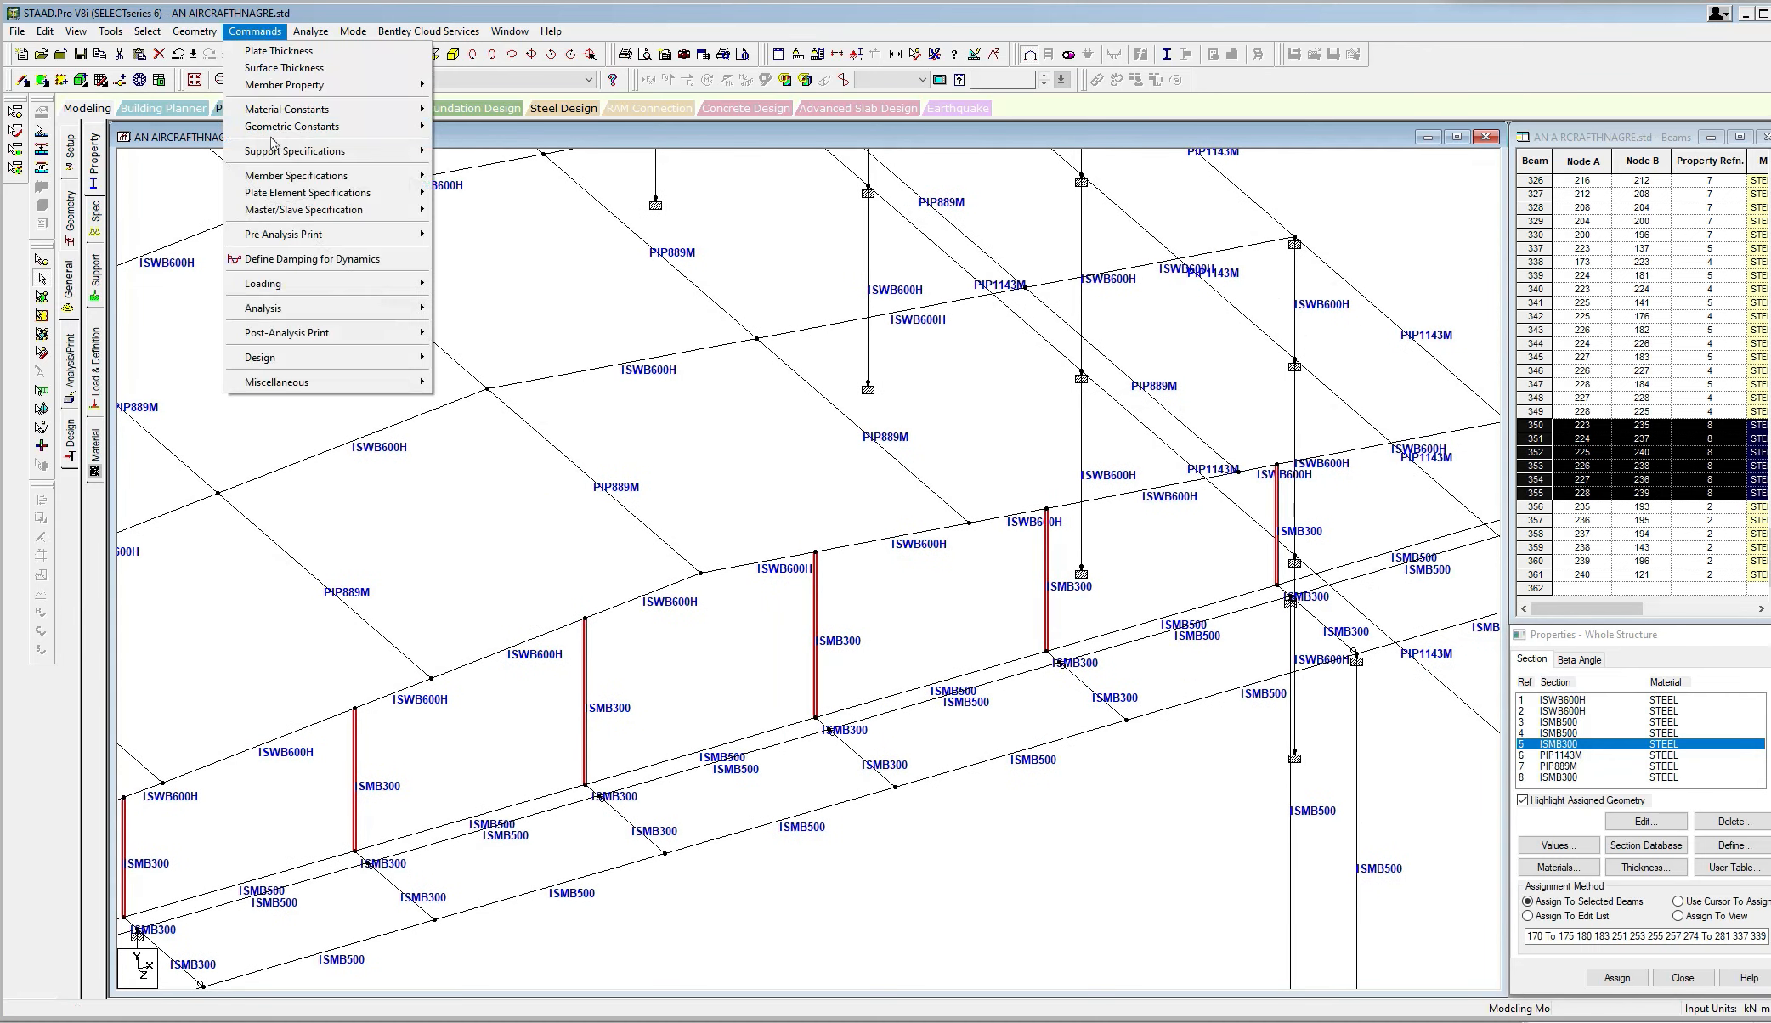
{"action": "mouse_move", "coordinate": [277, 178]}
{"action": "left_click", "coordinate": [463, 289]}
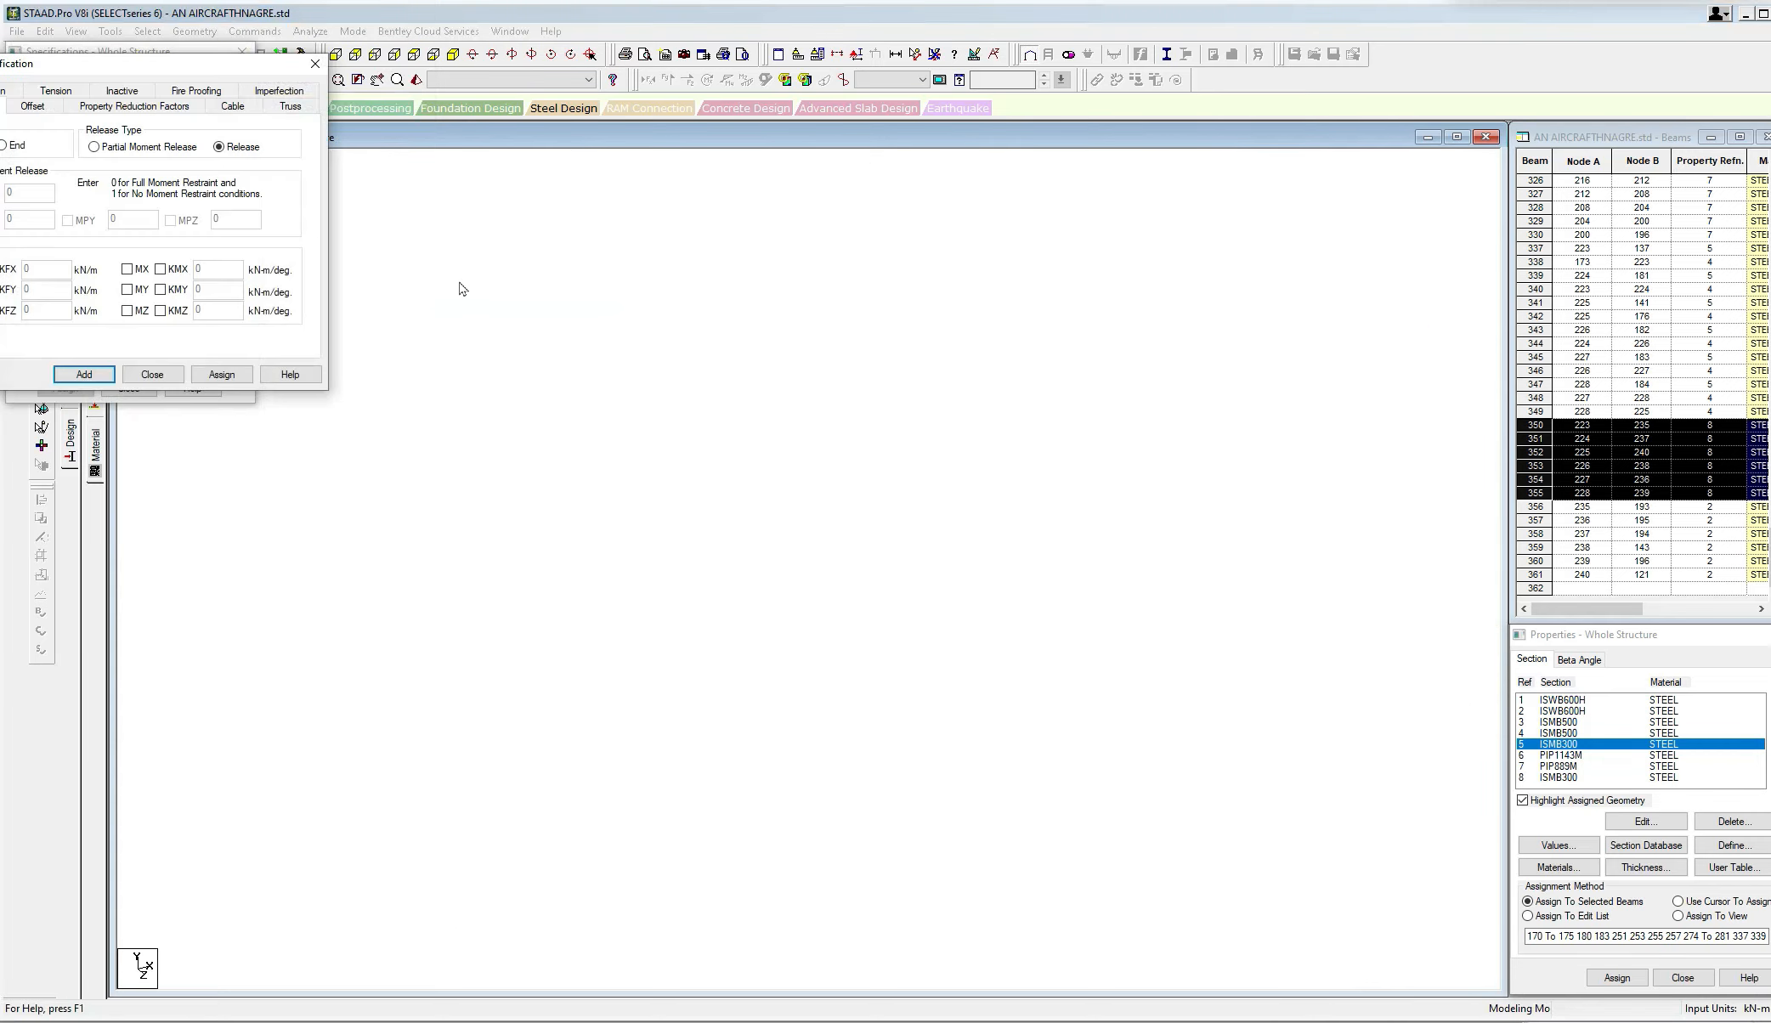
{"action": "left_click", "coordinate": [137, 312]}
{"action": "left_click", "coordinate": [134, 291]}
{"action": "left_click_drag", "start_coordinate": [182, 70], "coordinate": [448, 79]}
{"action": "left_click", "coordinate": [266, 156]}
{"action": "left_click", "coordinate": [485, 384]}
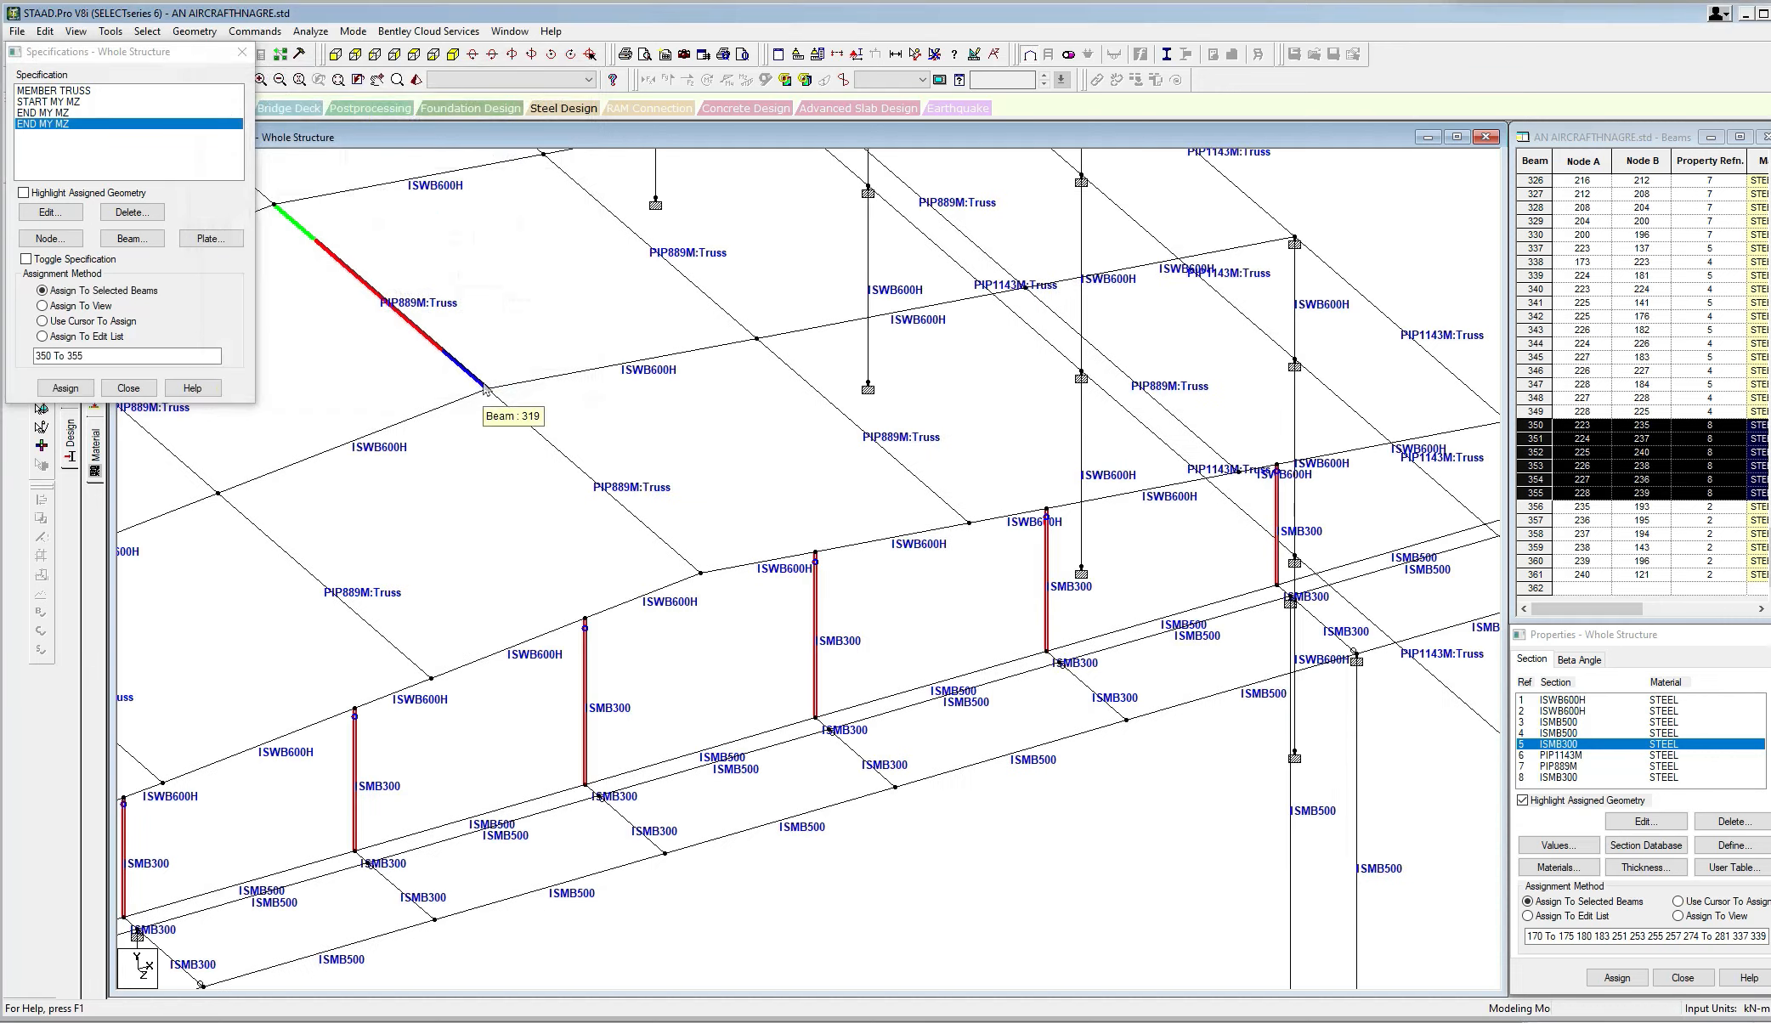
{"action": "left_click", "coordinate": [615, 459]}
Assign the END MY MZ release to the six short ISMB300 stubs at the verticals' bases and clear the selection.
{"action": "middle_click_drag", "start_coordinate": [404, 786], "coordinate": [593, 653]}
{"action": "middle_click_drag", "start_coordinate": [421, 752], "coordinate": [633, 646]}
{"action": "middle_click_drag", "start_coordinate": [476, 737], "coordinate": [491, 731]}
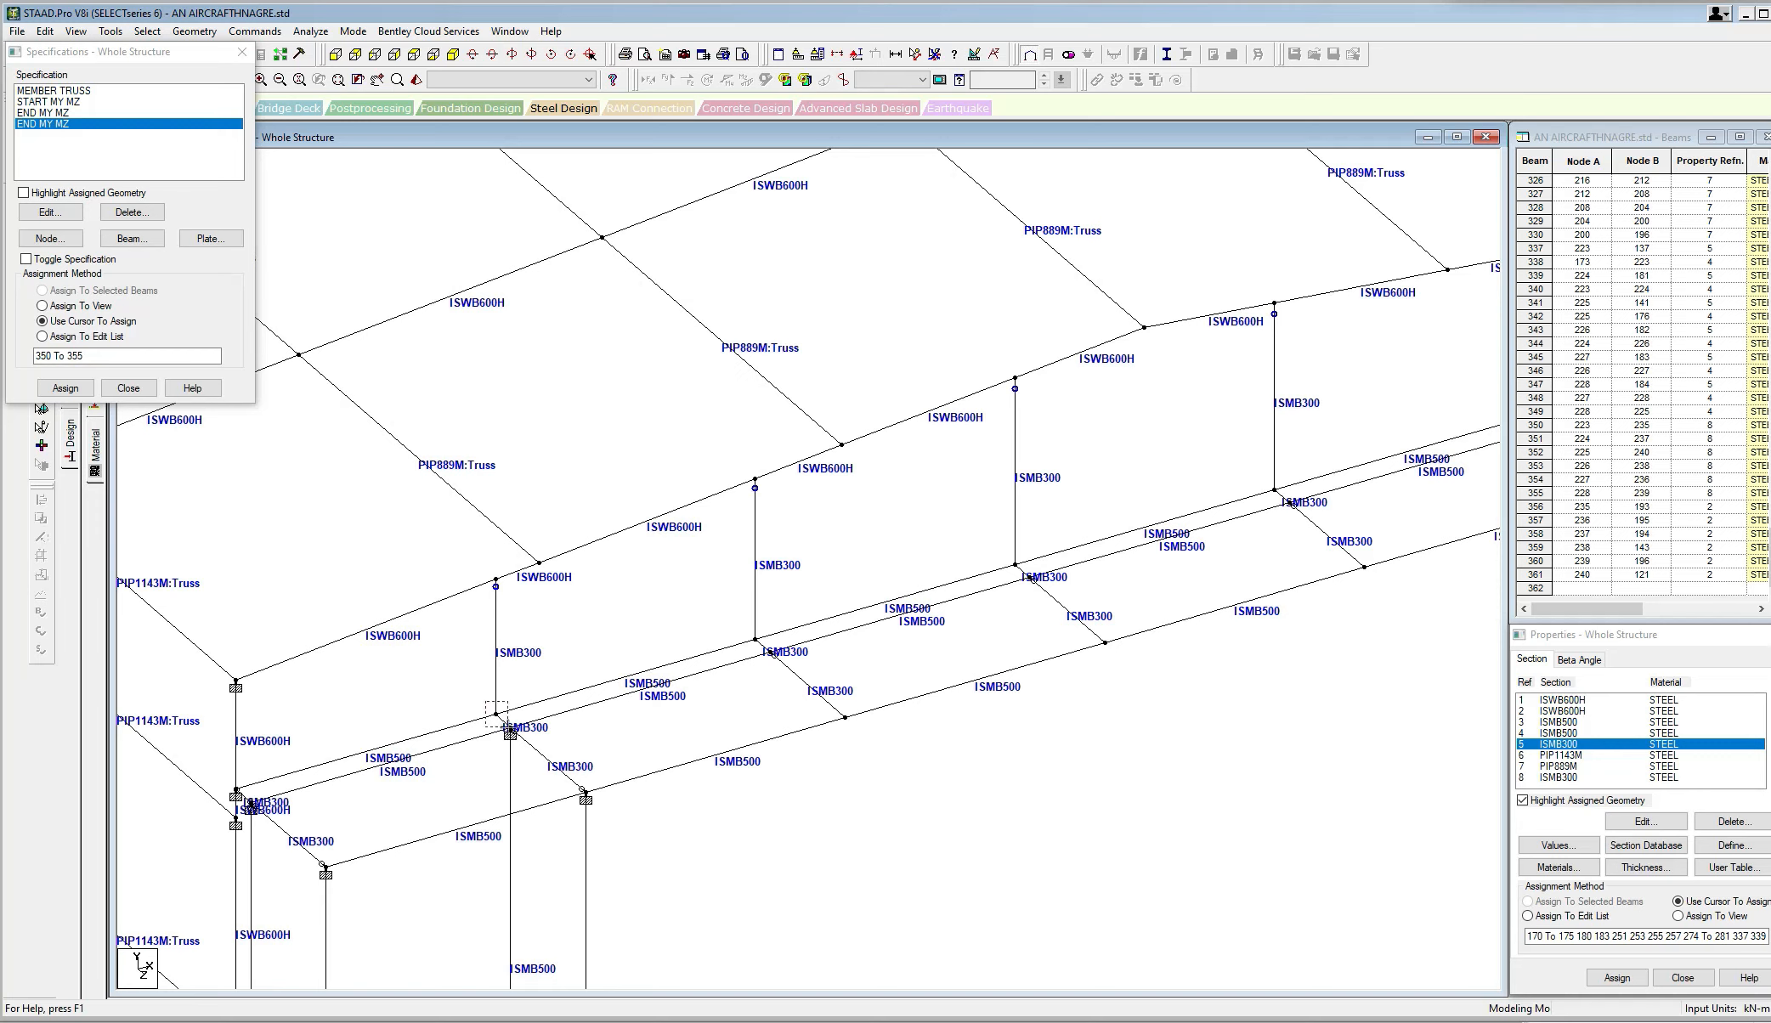
{"action": "left_click", "coordinate": [502, 722]}
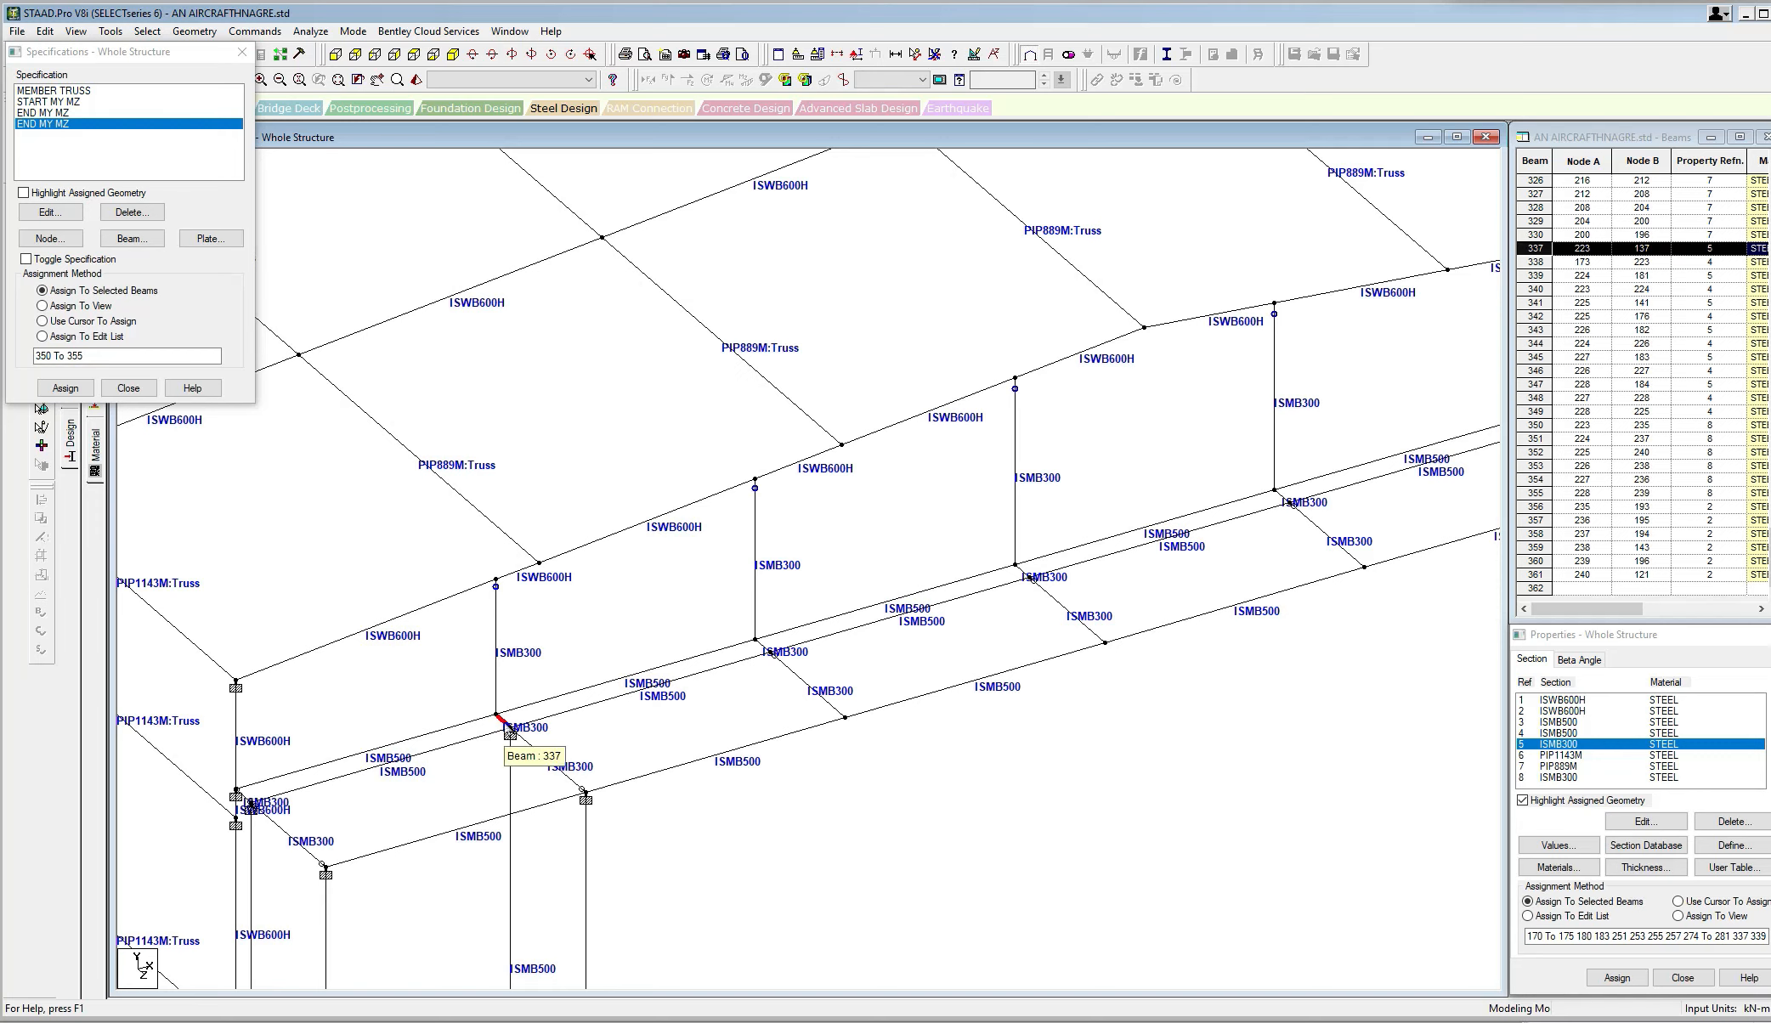
{"action": "scroll", "coordinate": [510, 733], "scroll_direction": "up", "scroll_amount": 2}
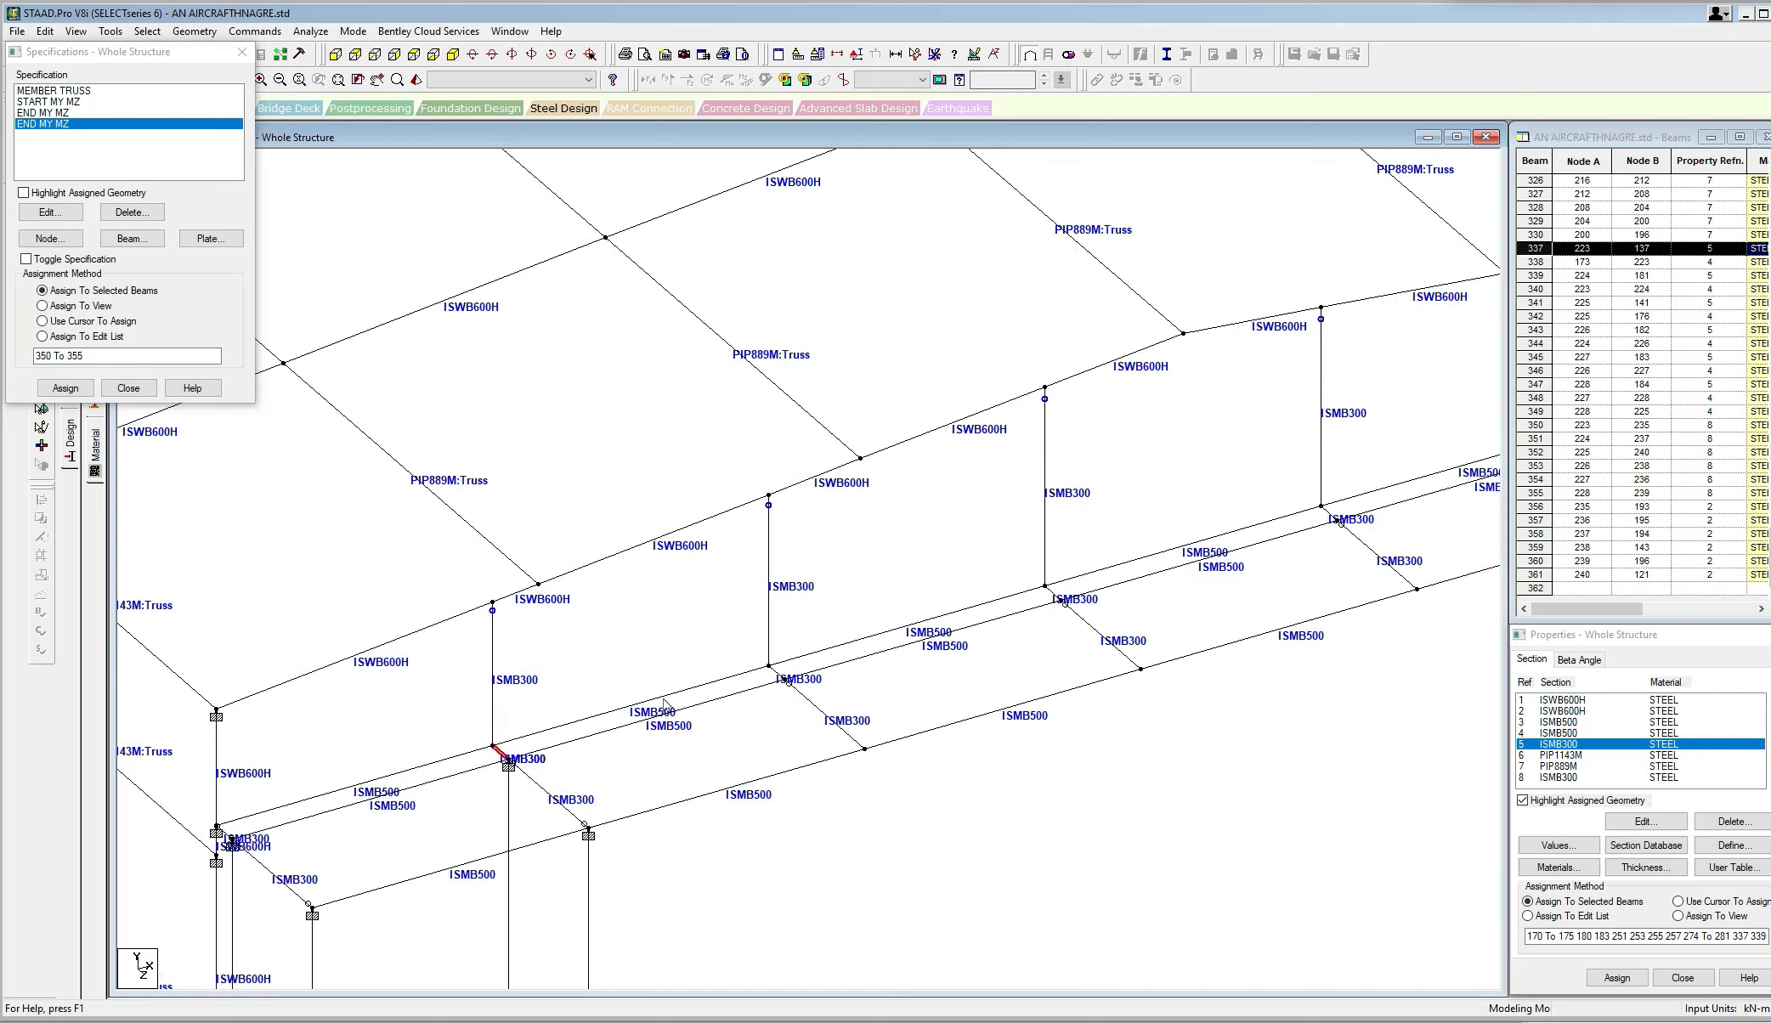
{"action": "left_click", "coordinate": [780, 675], "text": "ctrl"}
{"action": "middle_click_drag", "start_coordinate": [913, 571], "coordinate": [835, 617]}
{"action": "left_click_drag", "start_coordinate": [936, 607], "coordinate": [990, 657], "text": "ctrl"}
{"action": "middle_click_drag", "start_coordinate": [1081, 609], "coordinate": [915, 674]}
{"action": "left_click", "coordinate": [1083, 623], "text": "ctrl"}
{"action": "middle_click_drag", "start_coordinate": [1108, 647], "coordinate": [898, 705]}
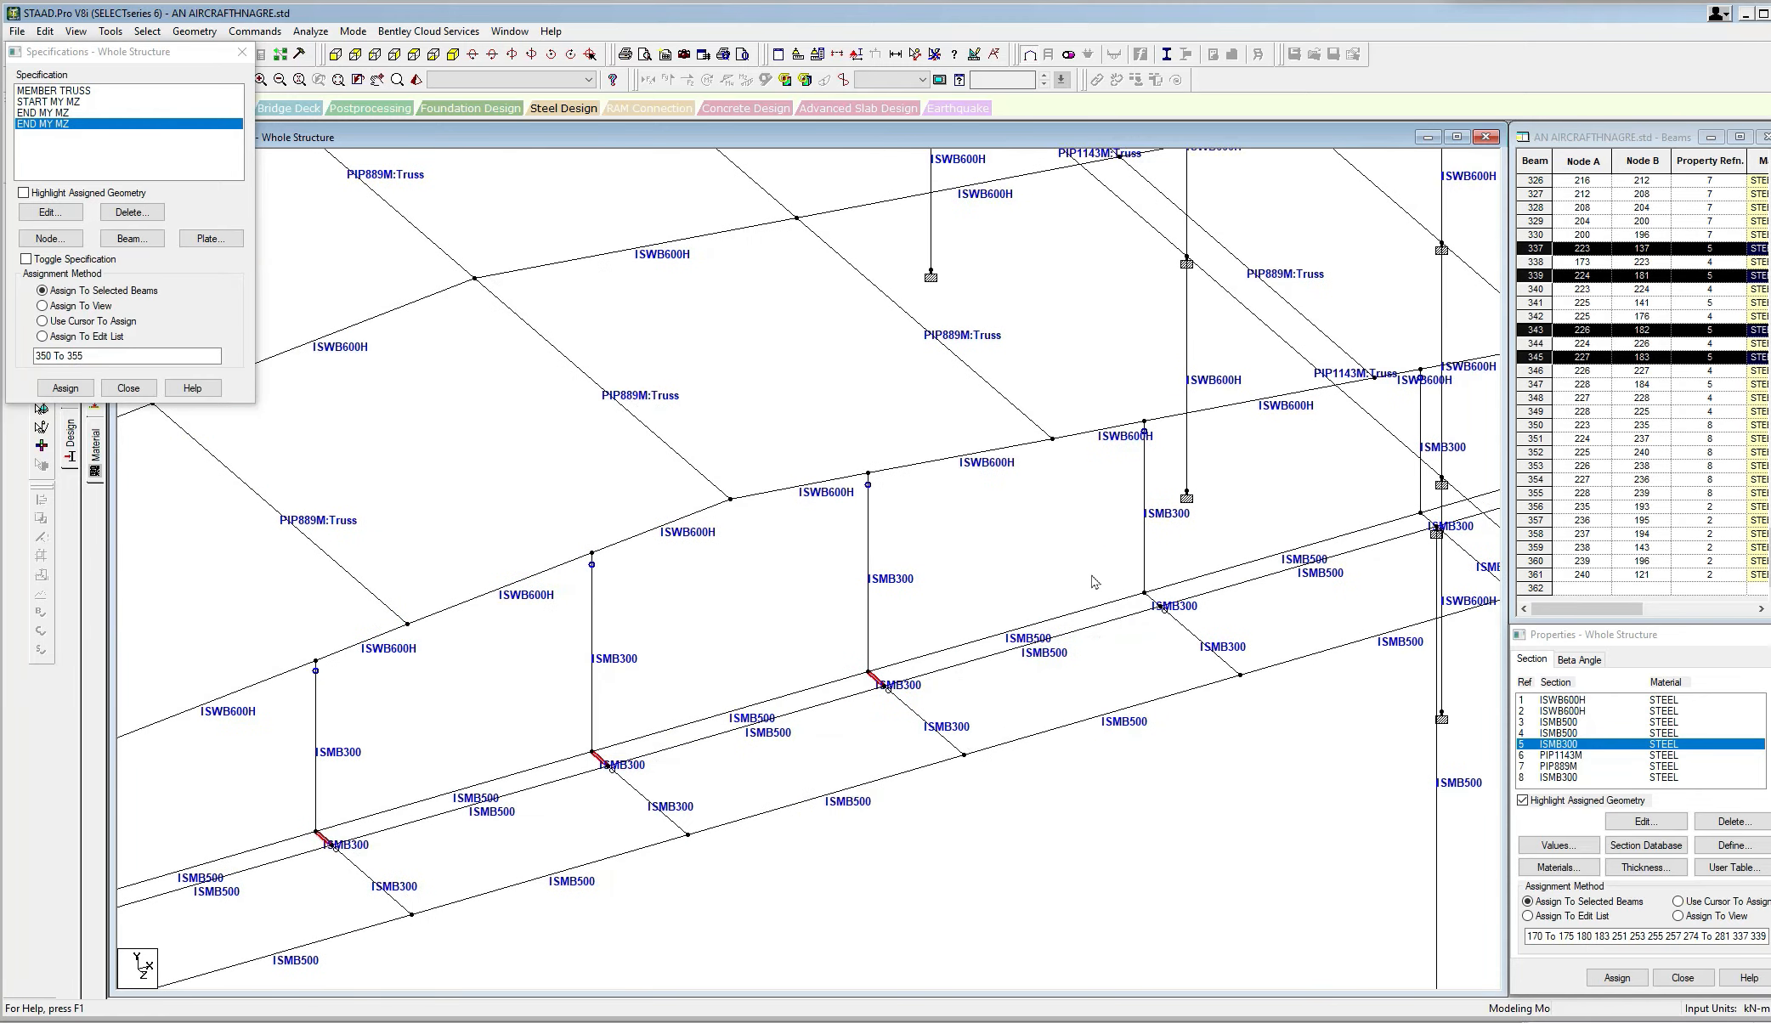
{"action": "left_click", "coordinate": [1160, 601], "text": "ctrl"}
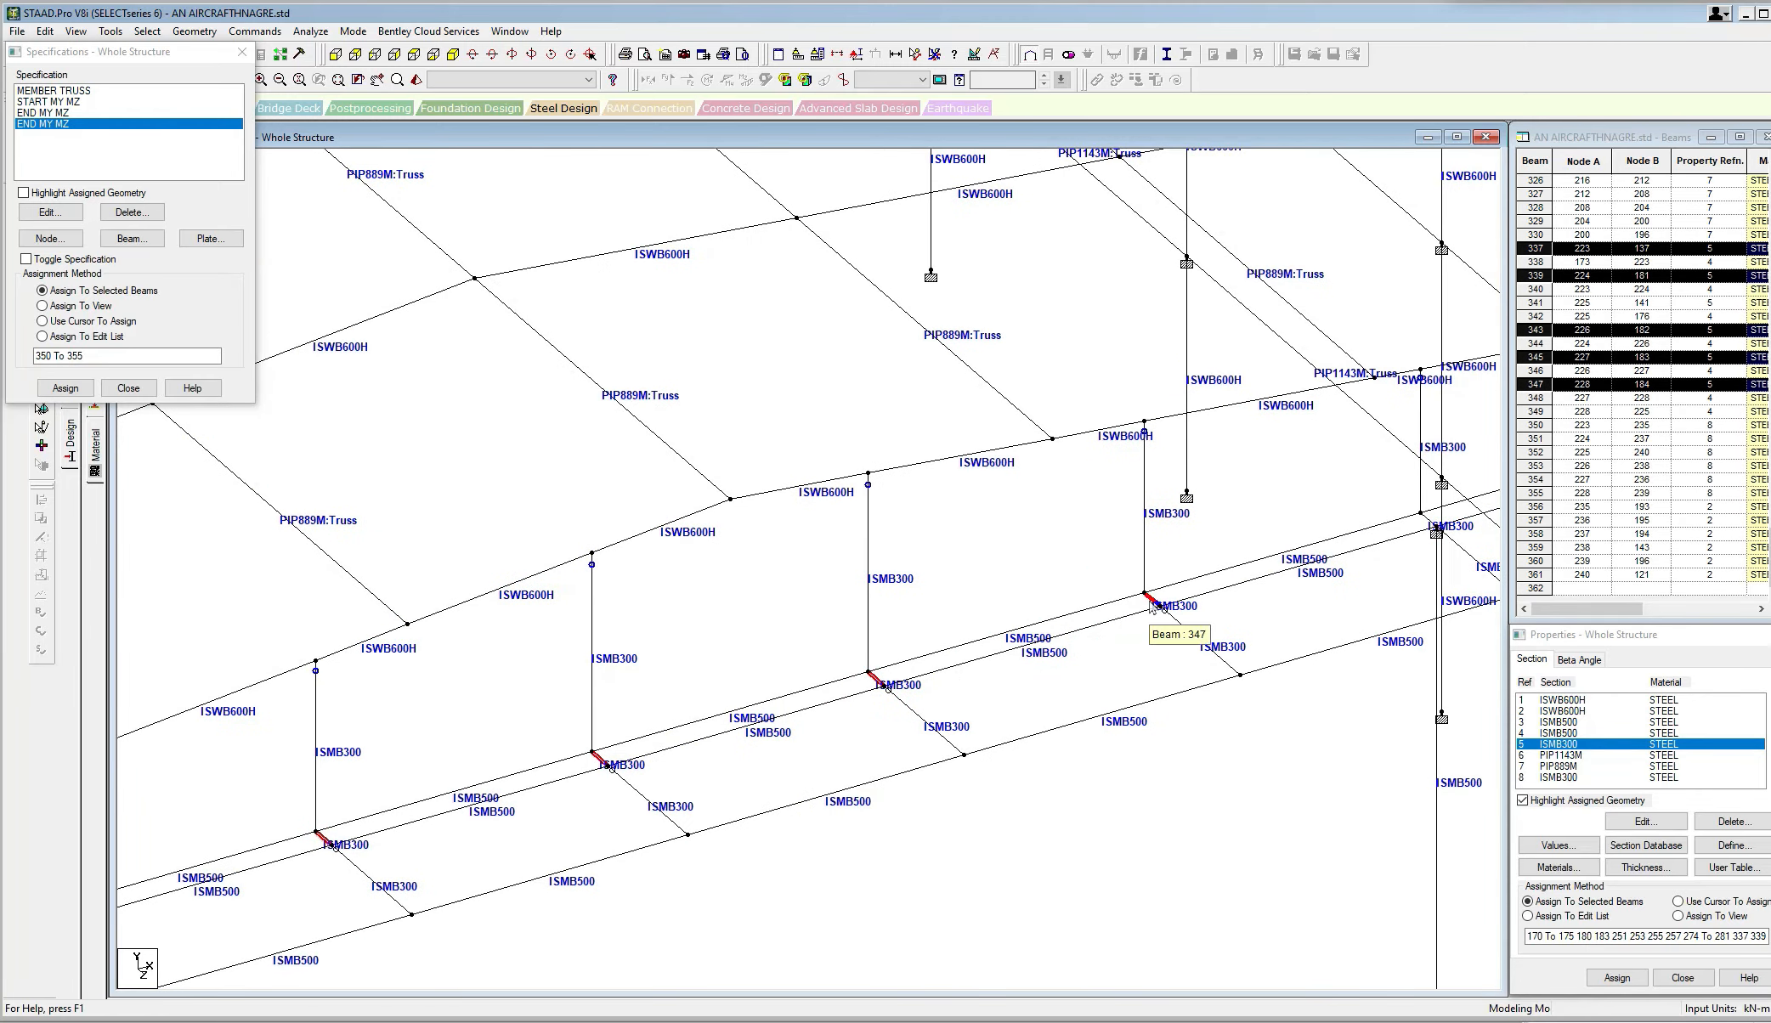
{"action": "scroll", "coordinate": [1150, 602], "scroll_direction": "down", "scroll_amount": 1}
{"action": "scroll", "coordinate": [1150, 604], "scroll_direction": "up", "scroll_amount": 1}
{"action": "scroll", "coordinate": [1027, 638], "scroll_direction": "down", "scroll_amount": 1}
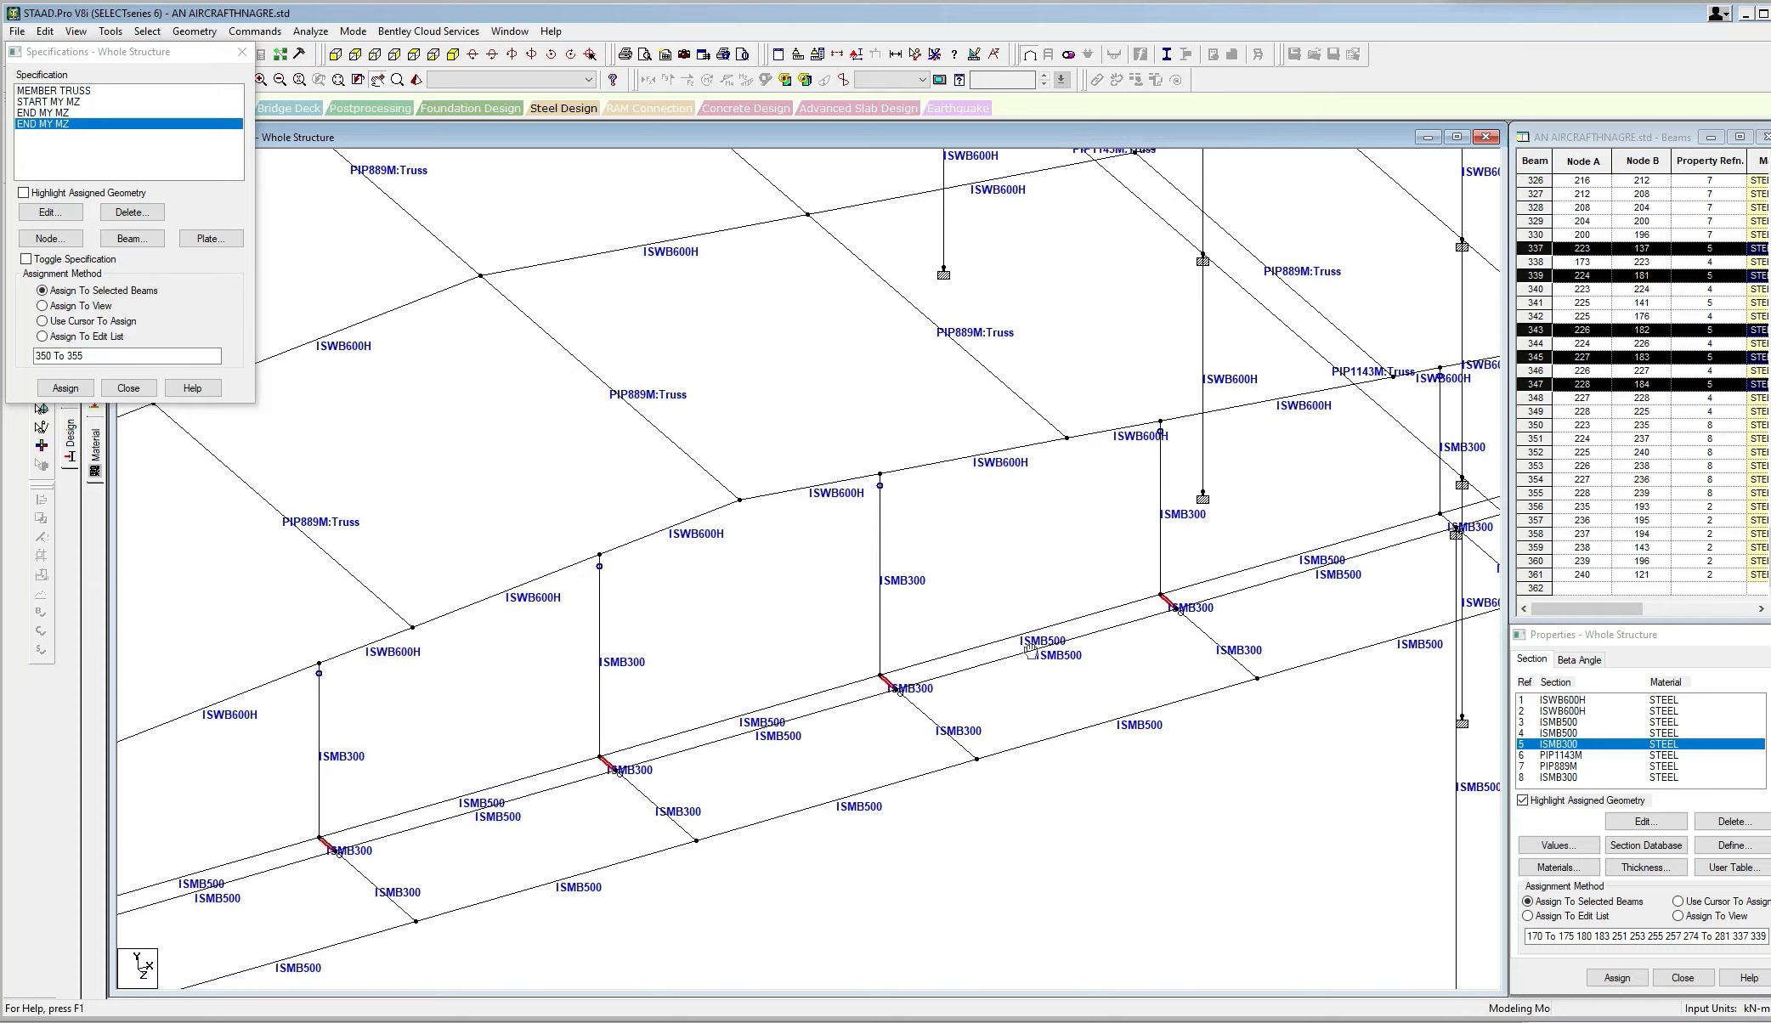
{"action": "scroll", "coordinate": [1019, 637], "scroll_direction": "up", "scroll_amount": 1}
{"action": "middle_click_drag", "start_coordinate": [1263, 623], "coordinate": [1060, 680]}
{"action": "scroll", "coordinate": [1073, 679], "scroll_direction": "up", "scroll_amount": 1}
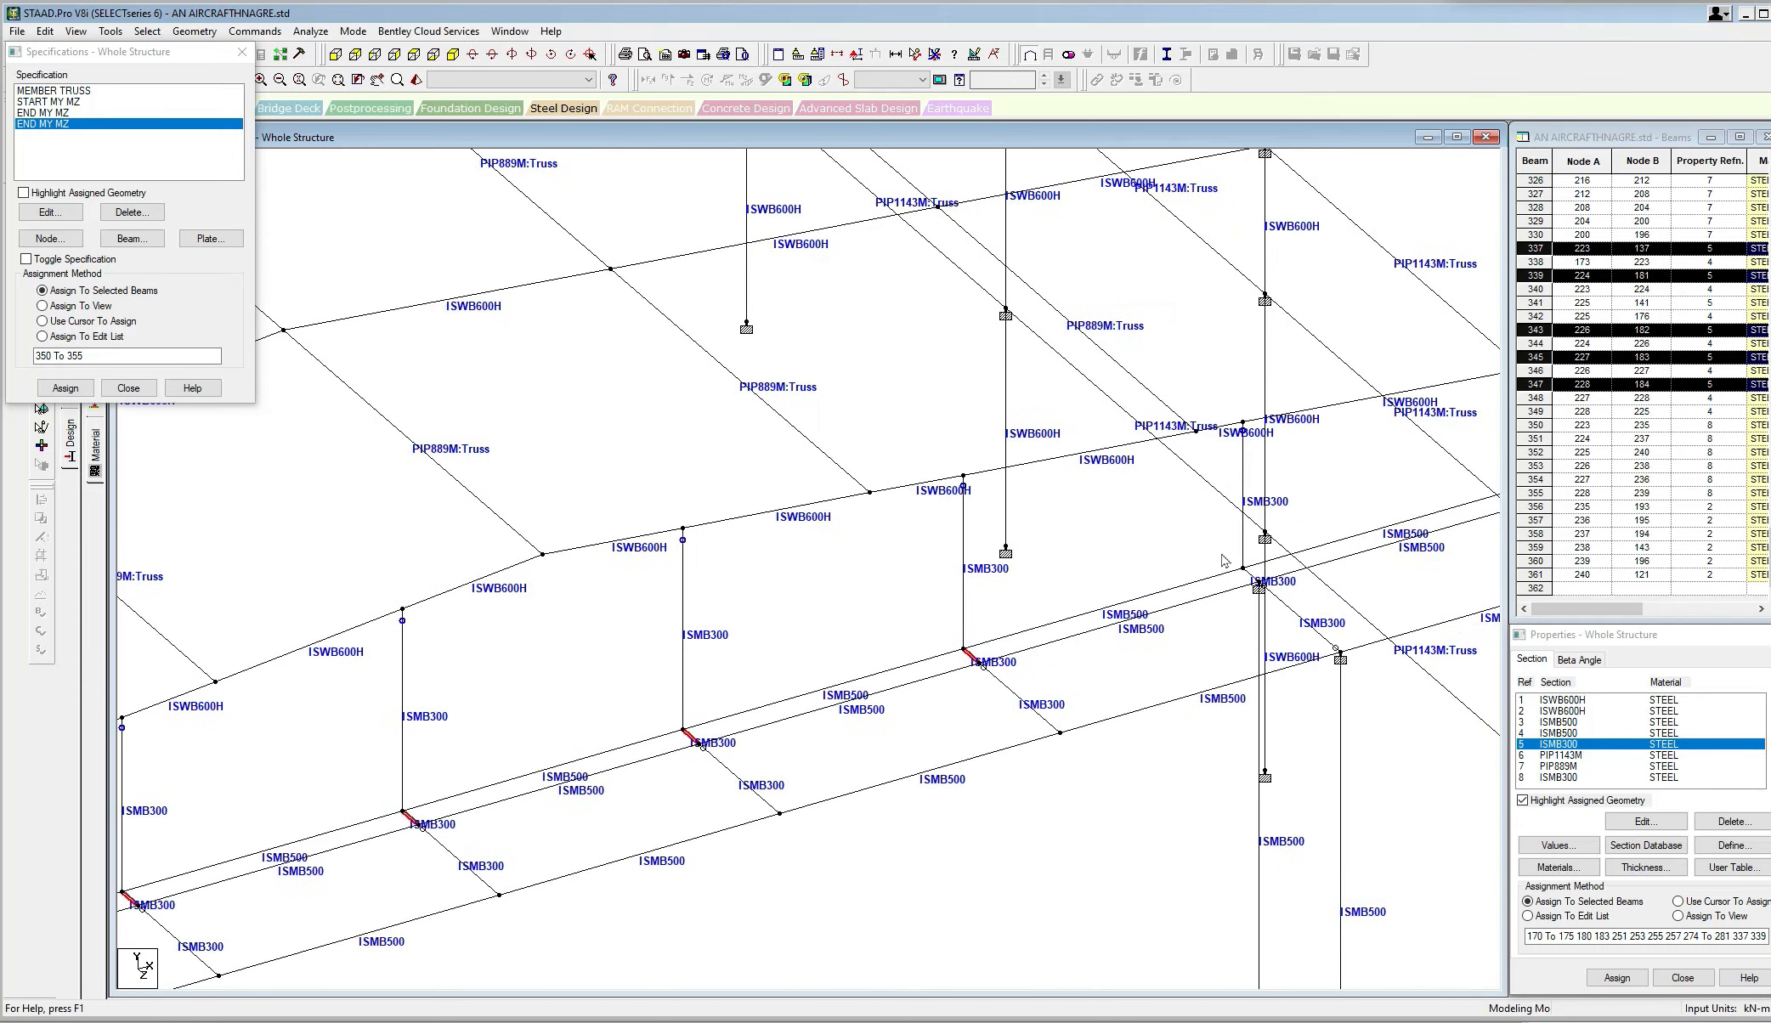
{"action": "left_click", "coordinate": [1250, 576], "text": "ctrl"}
{"action": "middle_click_drag", "start_coordinate": [1218, 626], "coordinate": [1025, 664]}
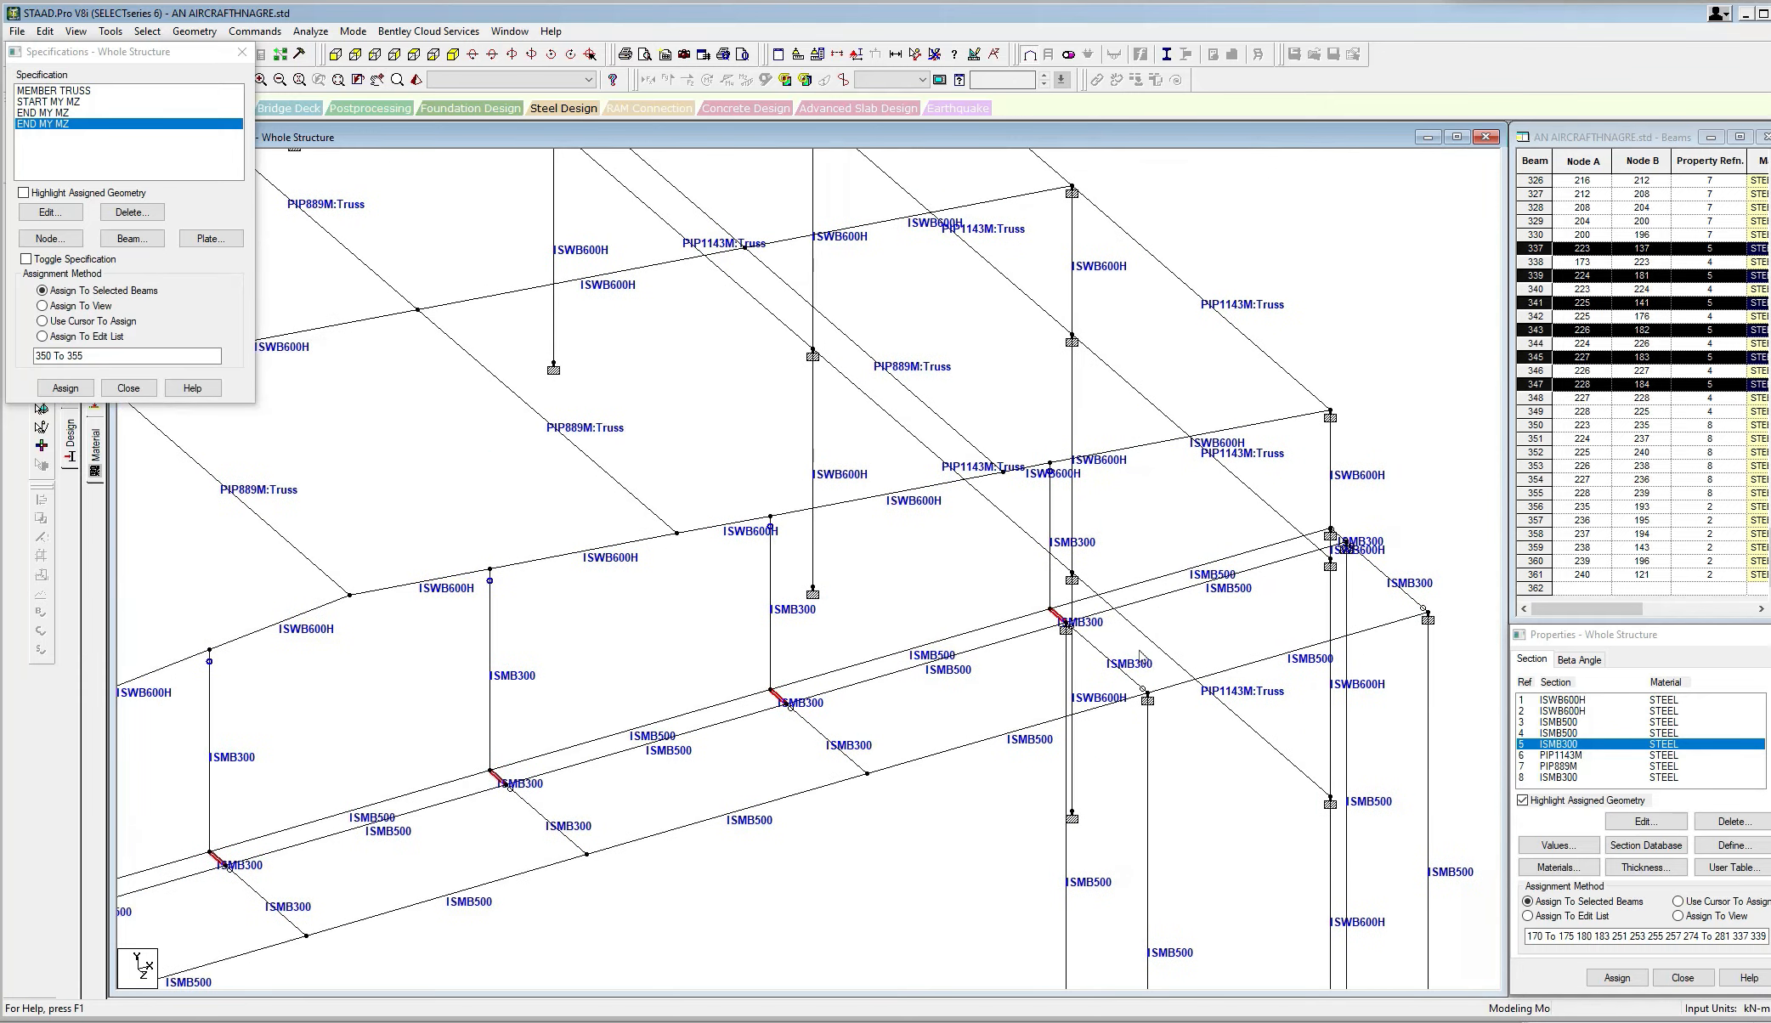
{"action": "left_click", "coordinate": [83, 390]}
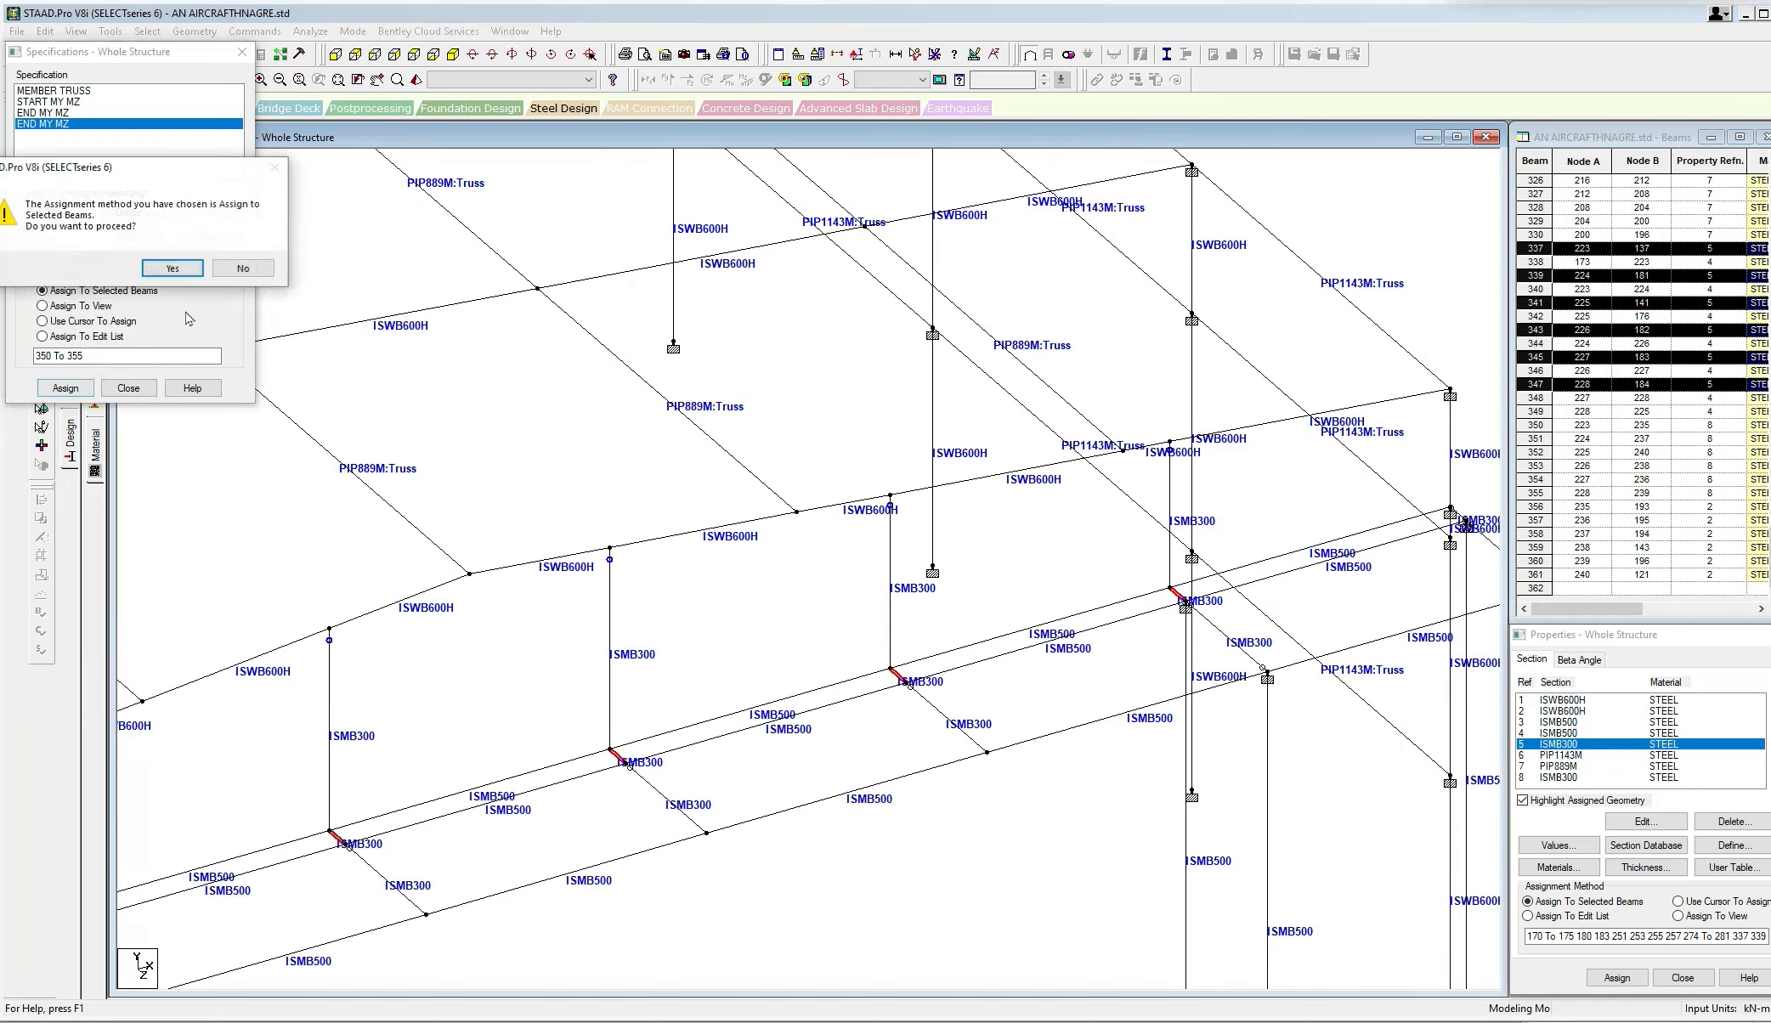
{"action": "left_click", "coordinate": [188, 270]}
{"action": "scroll", "coordinate": [571, 662], "scroll_direction": "up", "scroll_amount": 2}
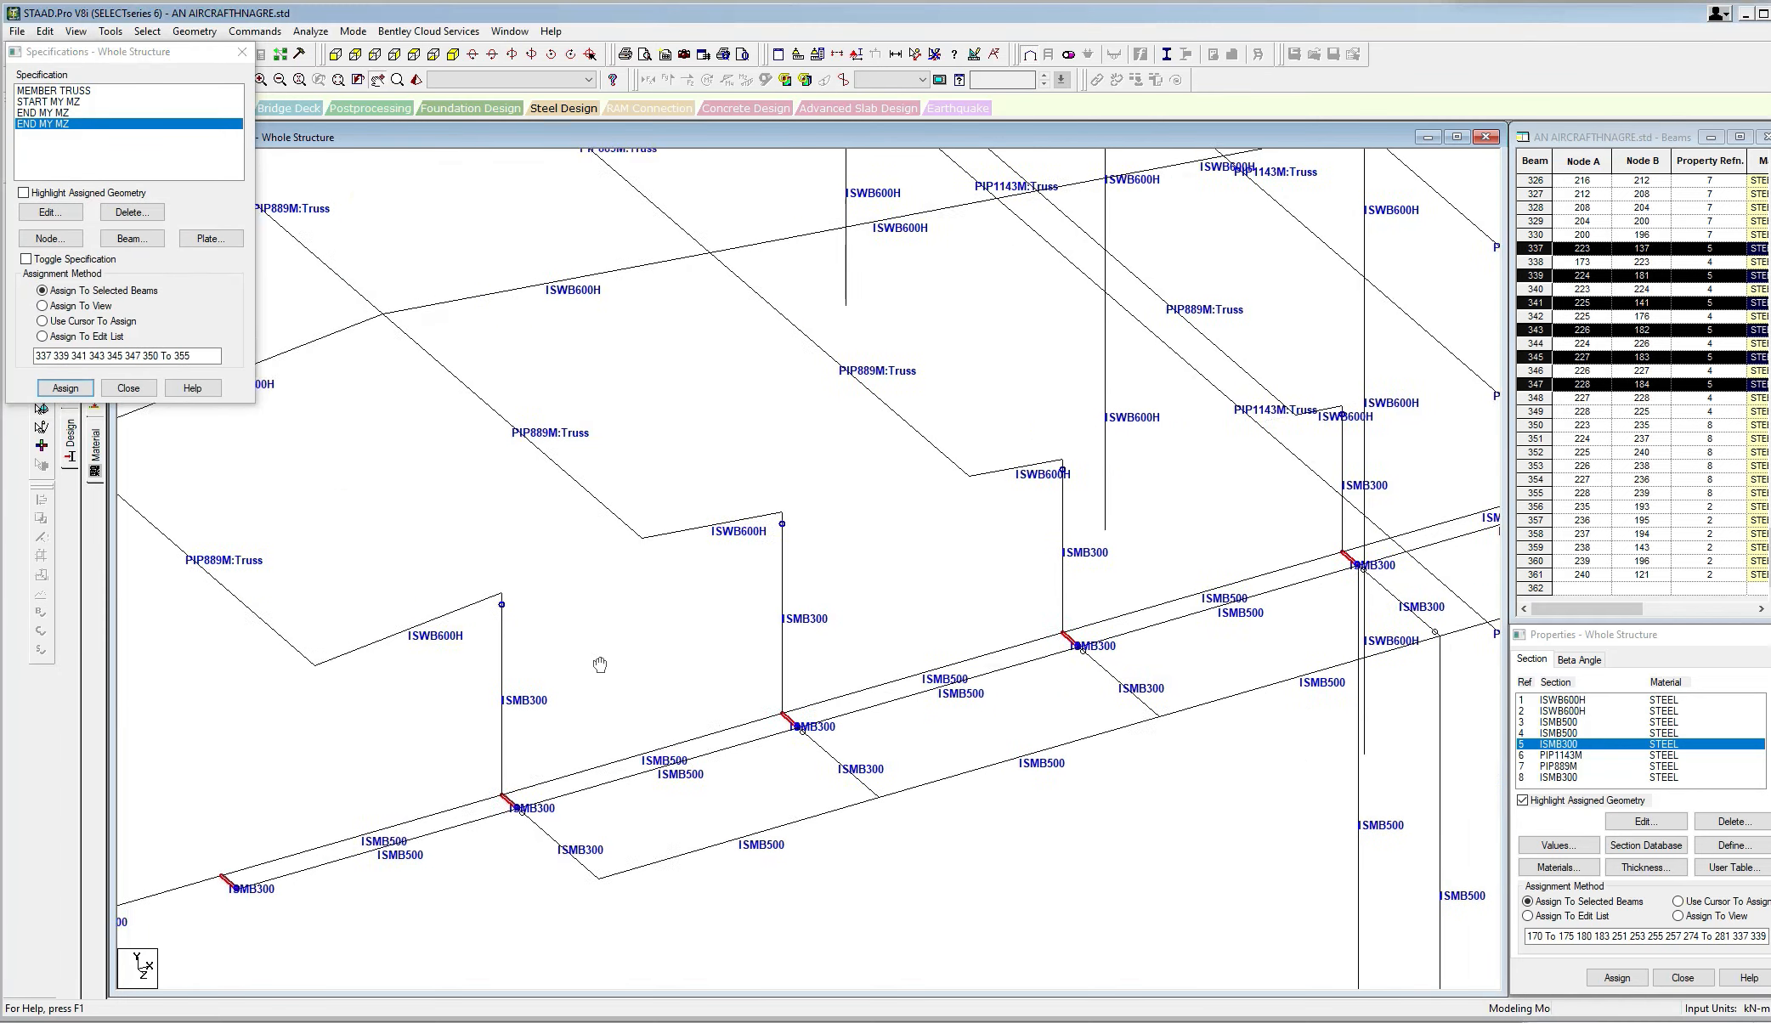
{"action": "middle_click_drag", "start_coordinate": [763, 654], "coordinate": [984, 569]}
{"action": "left_click", "coordinate": [699, 676]}
Delete the seven ISMB500 beam segments that link the bases of the end frame's verticals.
{"action": "middle_click_drag", "start_coordinate": [509, 760], "coordinate": [806, 663]}
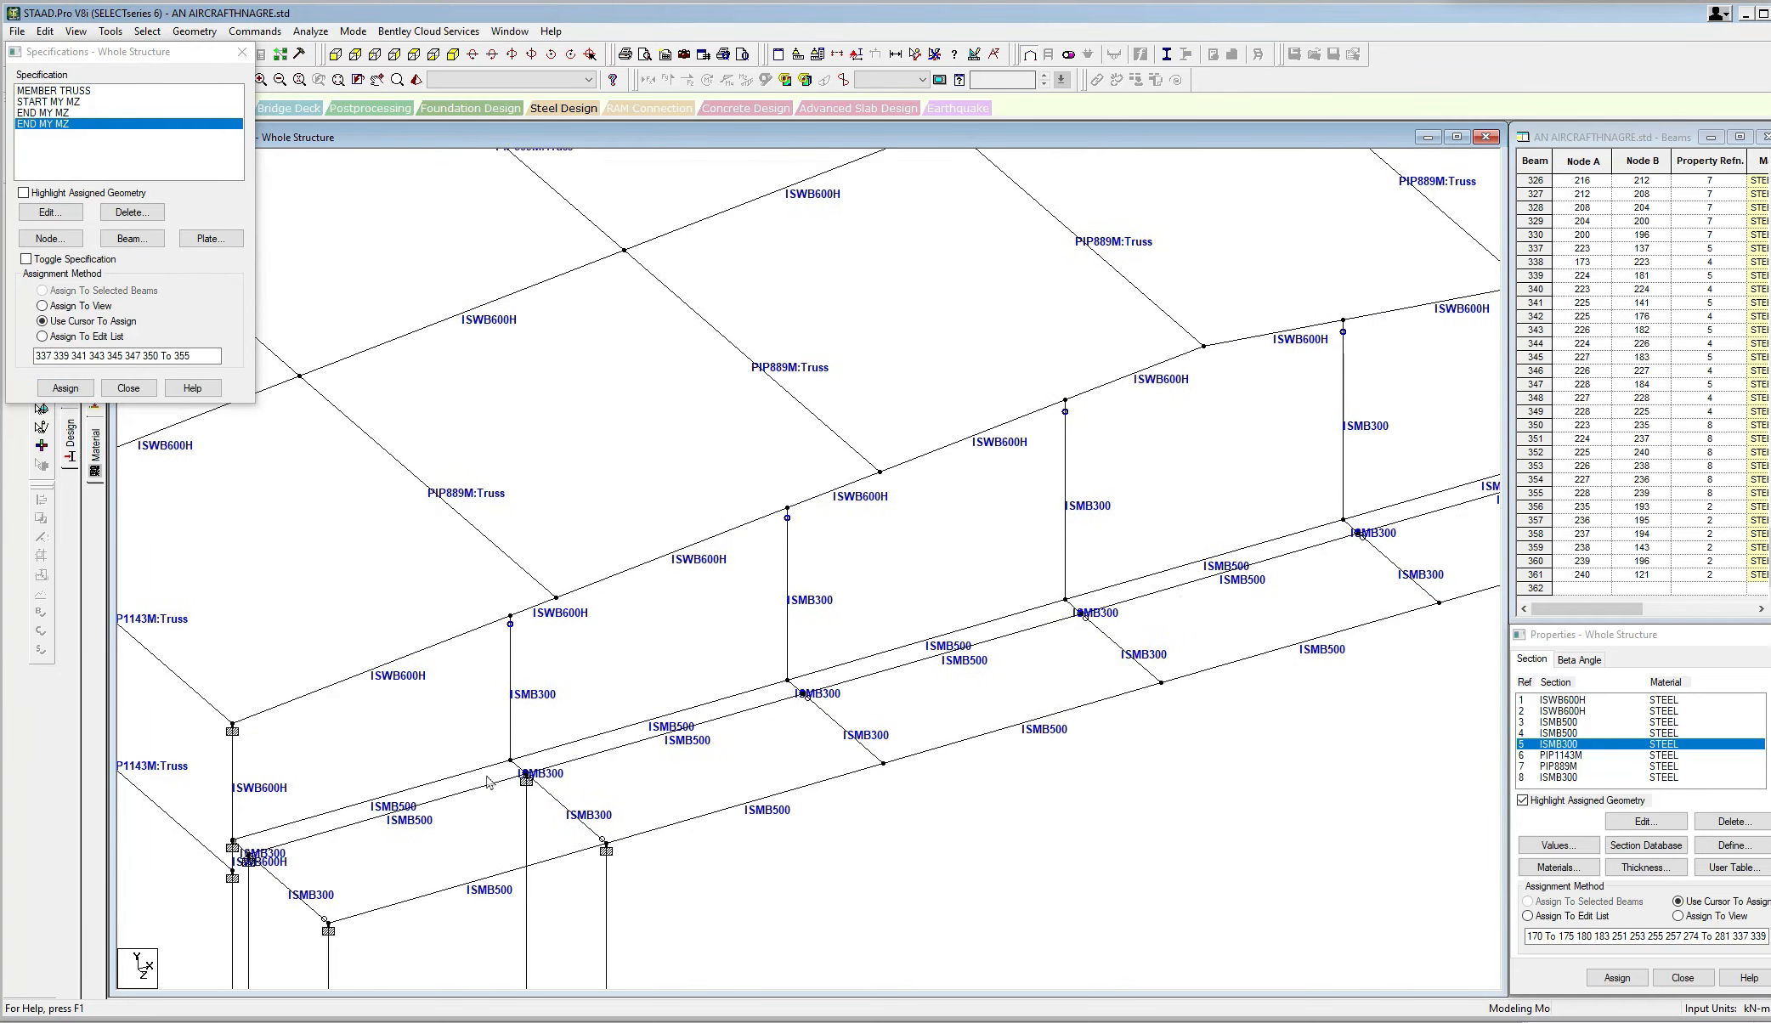
{"action": "left_click", "coordinate": [454, 777]}
{"action": "left_click", "coordinate": [616, 729], "text": "ctrl"}
{"action": "middle_click_drag", "start_coordinate": [925, 647], "coordinate": [871, 710]}
{"action": "left_click", "coordinate": [770, 680], "text": "ctrl"}
{"action": "left_click", "coordinate": [939, 630], "text": "ctrl"}
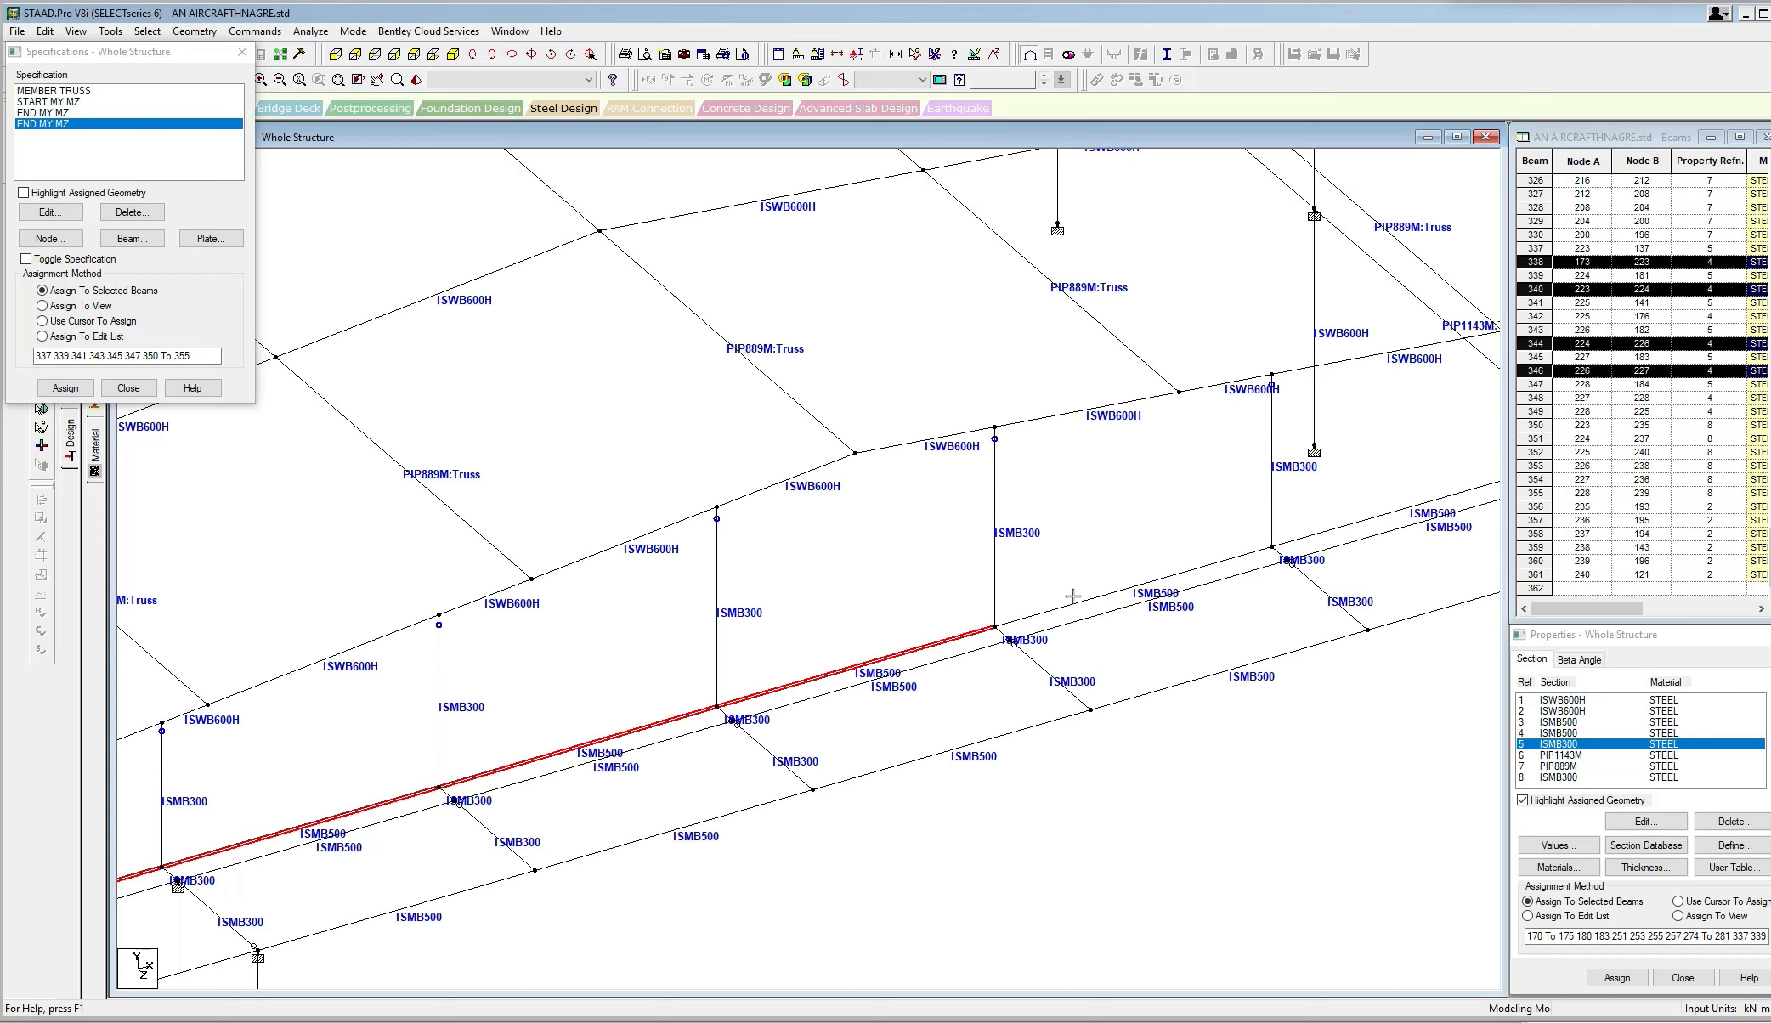
{"action": "left_click", "coordinate": [1111, 593], "text": "ctrl"}
{"action": "middle_click_drag", "start_coordinate": [1130, 607], "coordinate": [922, 661]}
{"action": "left_click", "coordinate": [1137, 582], "text": "ctrl"}
{"action": "left_click", "coordinate": [1196, 567], "text": "ctrl"}
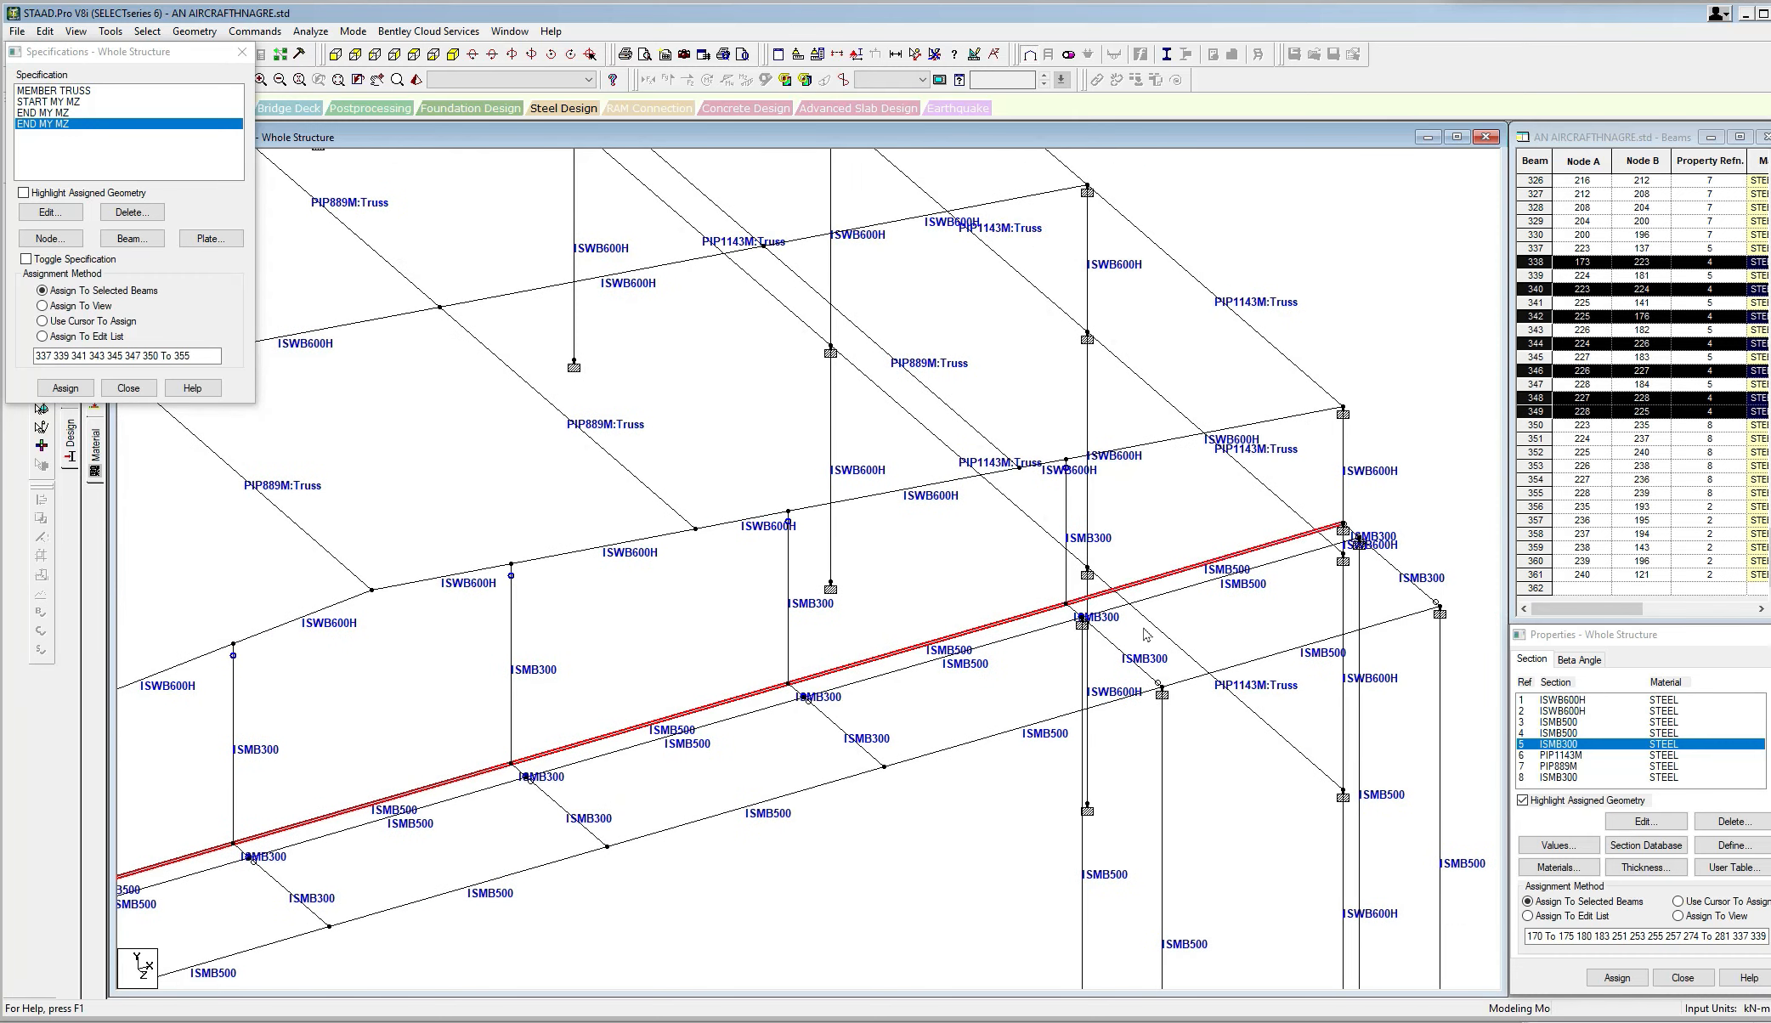
{"action": "left_click", "coordinate": [941, 553]}
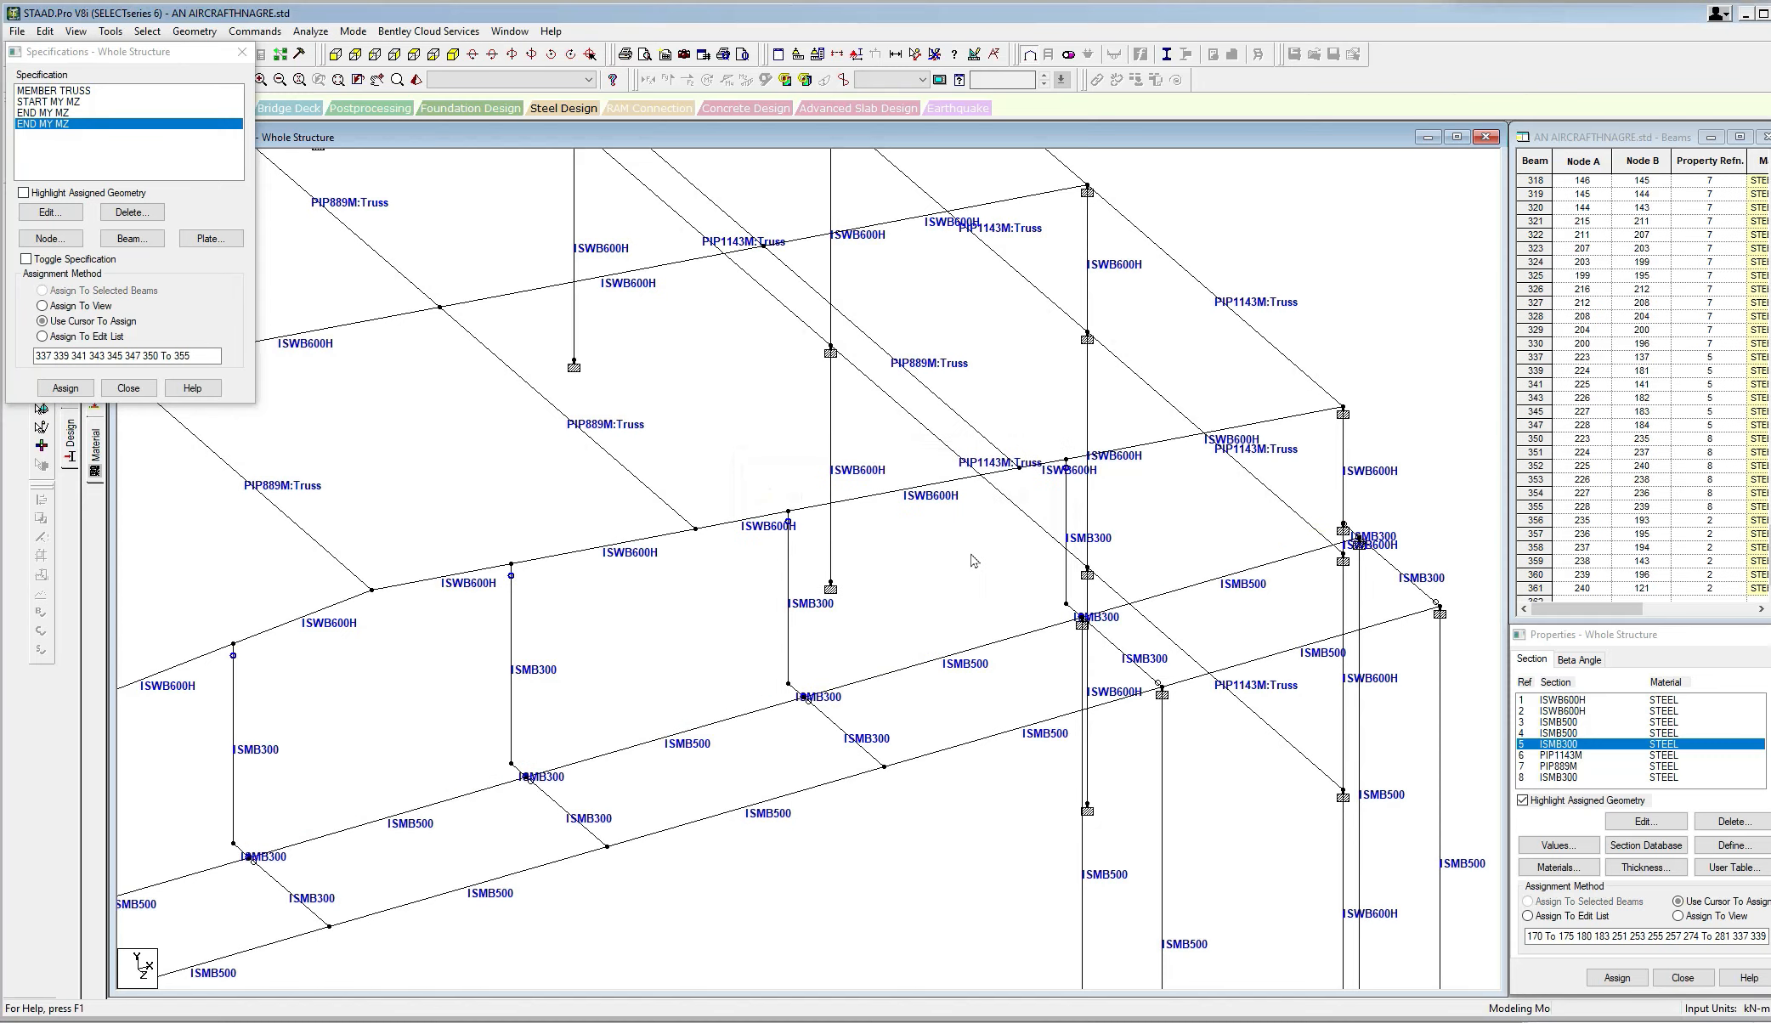
Render the members around two end-frame verticals in 3D to check the section orientation, and close the rendered view.
{"action": "middle_click_drag", "start_coordinate": [921, 619], "coordinate": [1202, 551]}
{"action": "scroll", "coordinate": [837, 665], "scroll_direction": "down", "scroll_amount": 1}
{"action": "middle_click_drag", "start_coordinate": [838, 664], "coordinate": [1036, 609]}
{"action": "middle_click_drag", "start_coordinate": [748, 673], "coordinate": [912, 663]}
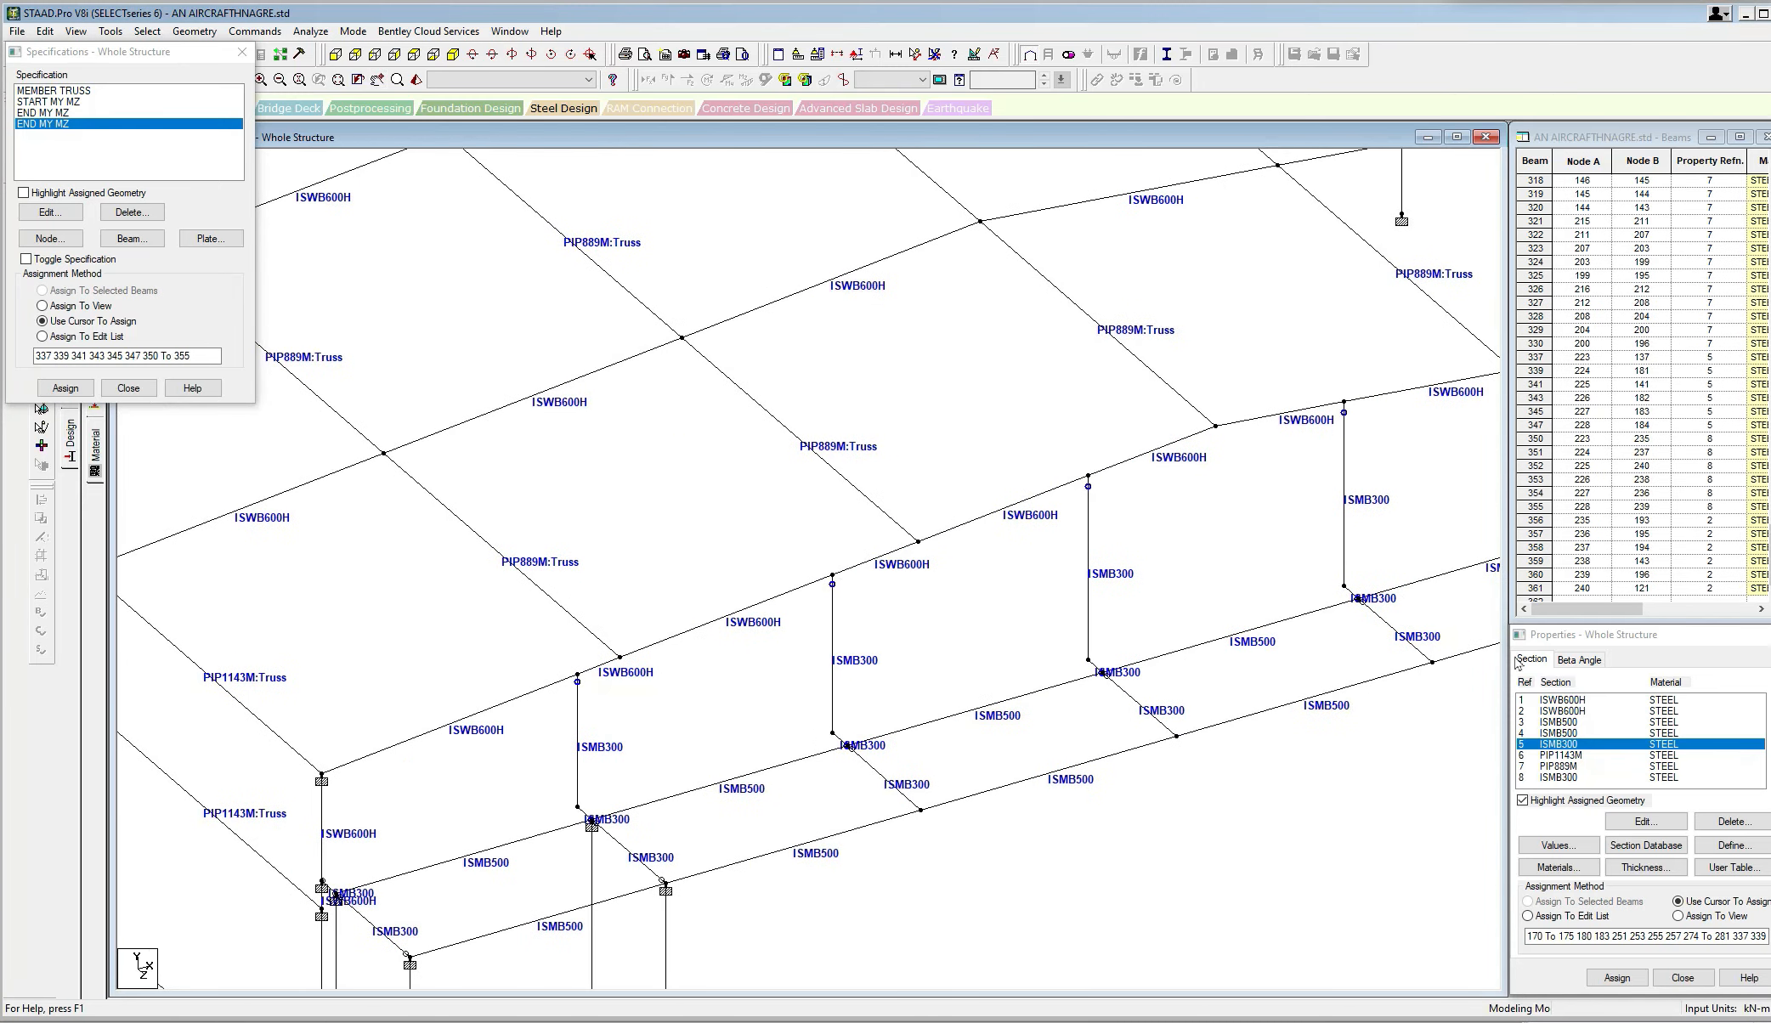
{"action": "left_click_drag", "start_coordinate": [724, 528], "coordinate": [1186, 929]}
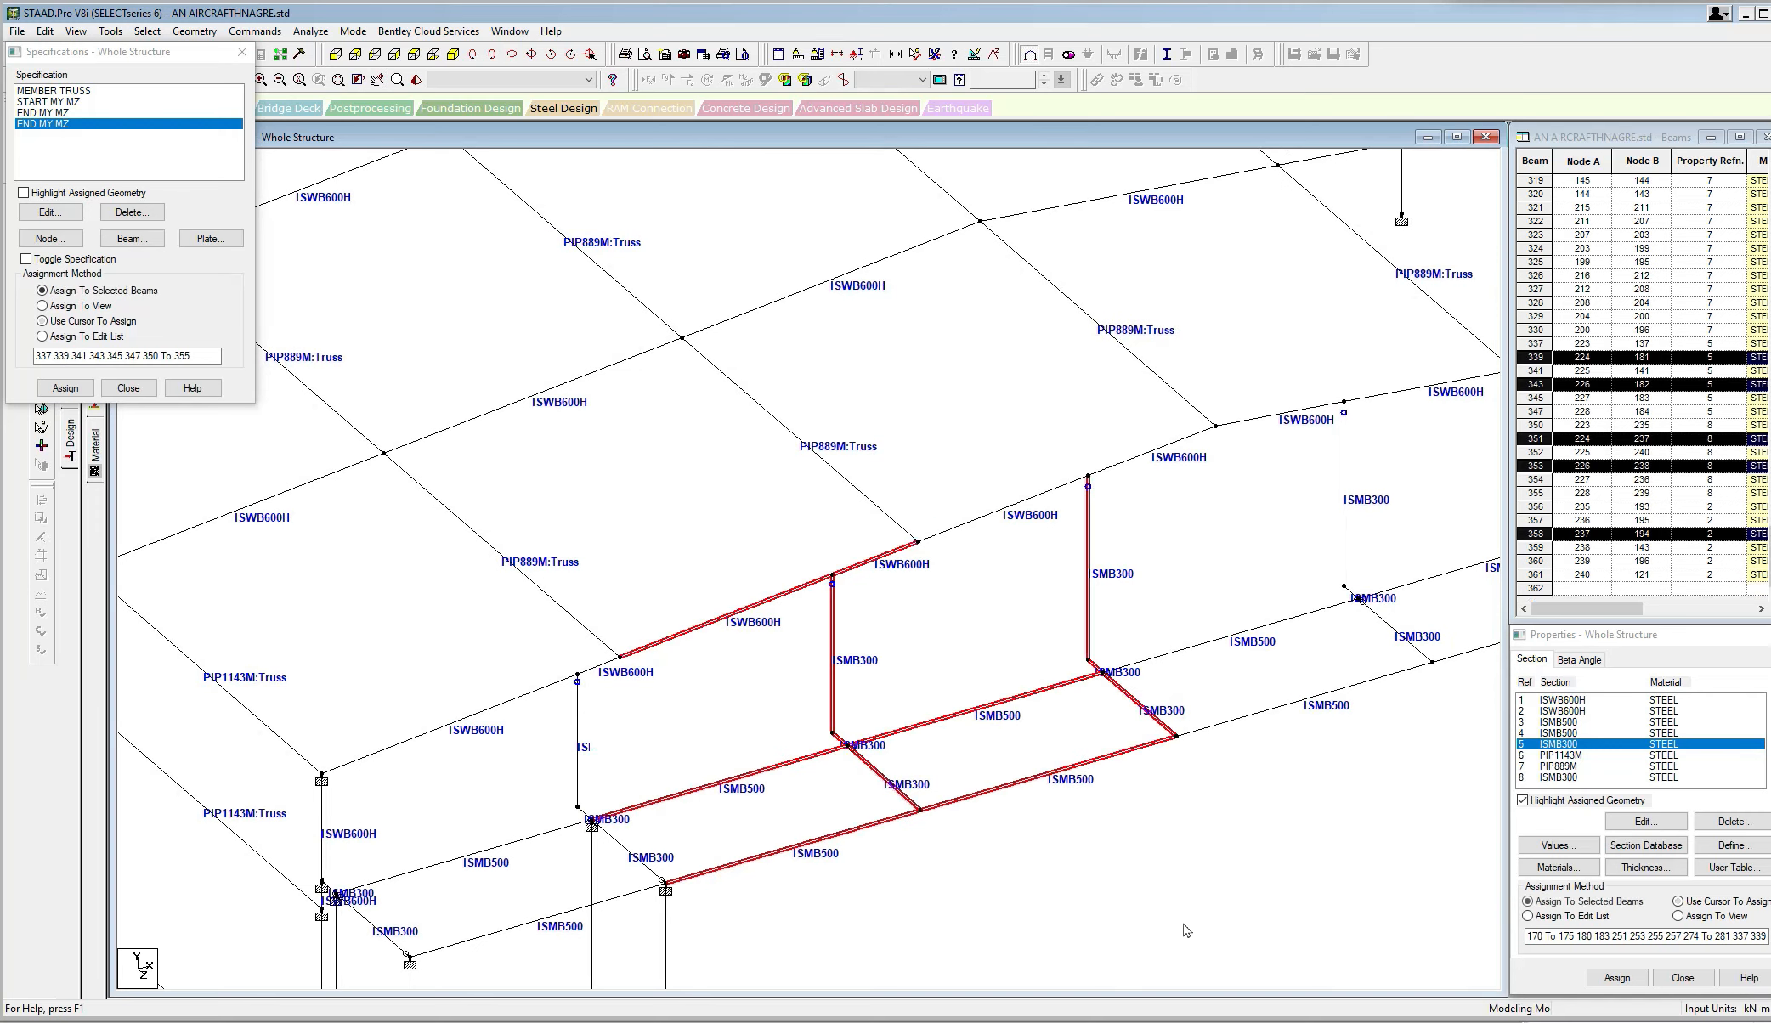
{"action": "left_click", "coordinate": [416, 79]}
{"action": "scroll", "coordinate": [908, 545], "scroll_direction": "up", "scroll_amount": 2}
{"action": "scroll", "coordinate": [907, 546], "scroll_direction": "up", "scroll_amount": 2}
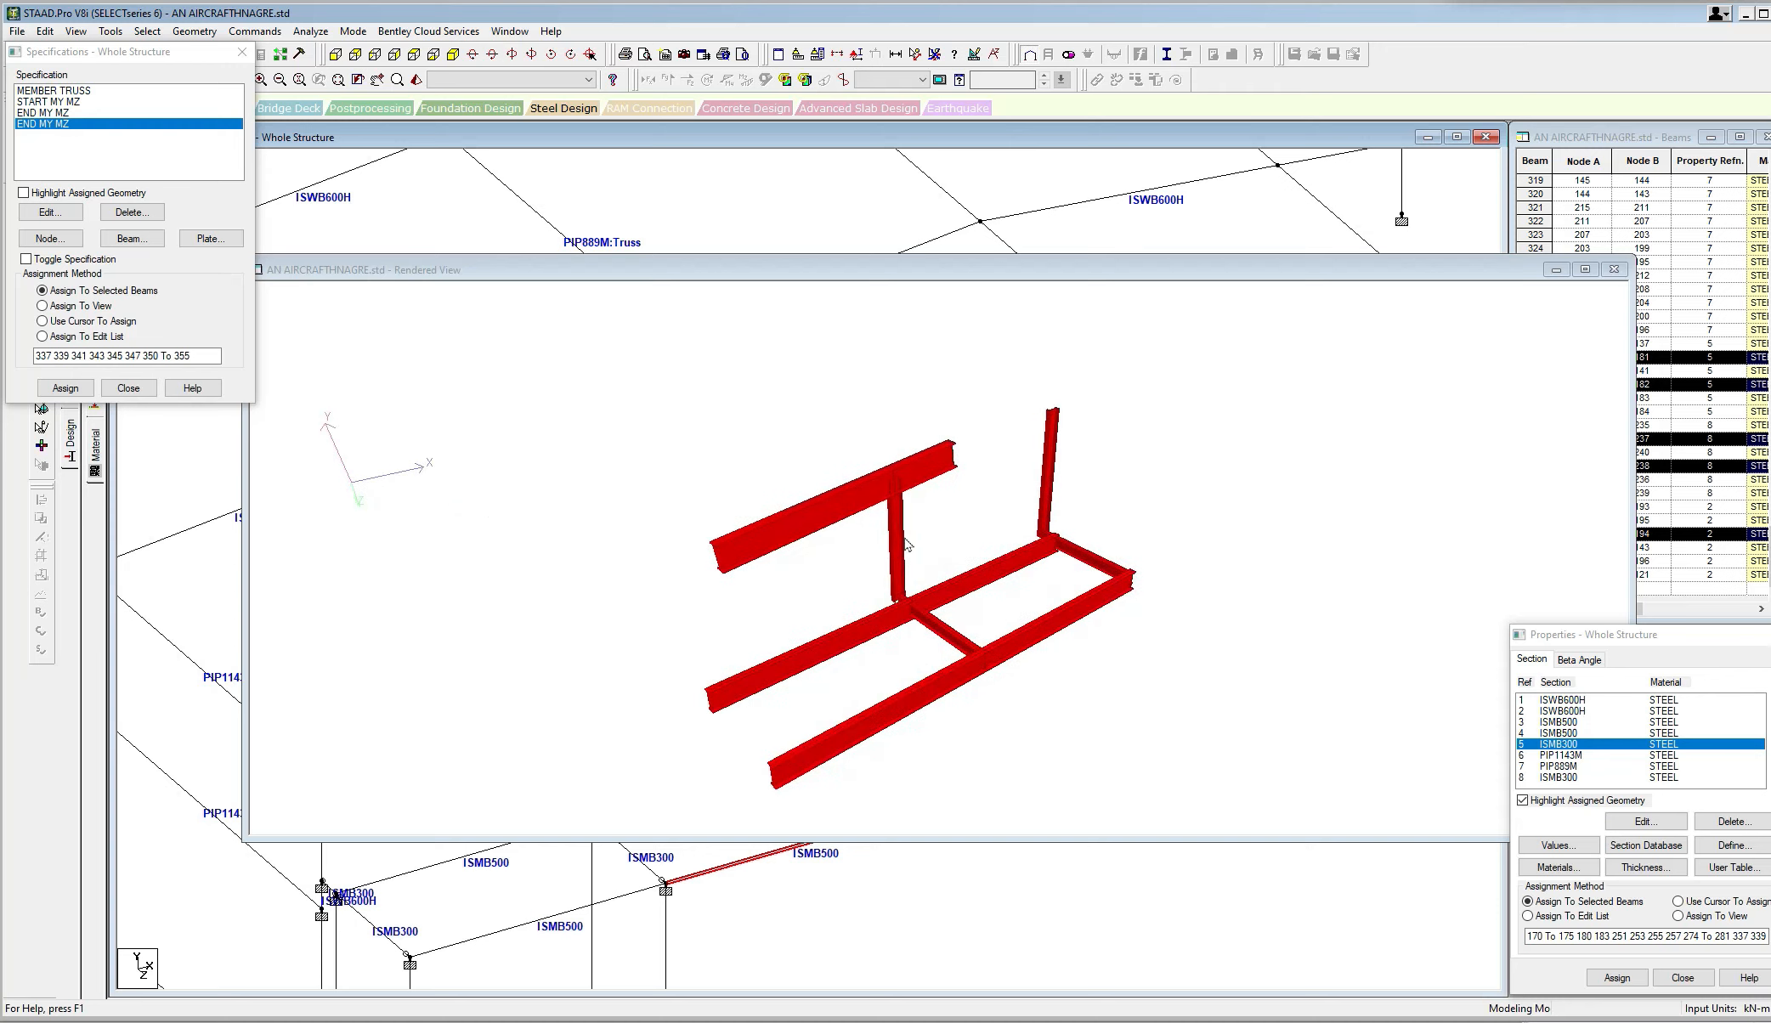
{"action": "left_click", "coordinate": [905, 544]}
{"action": "left_click", "coordinate": [1610, 270]}
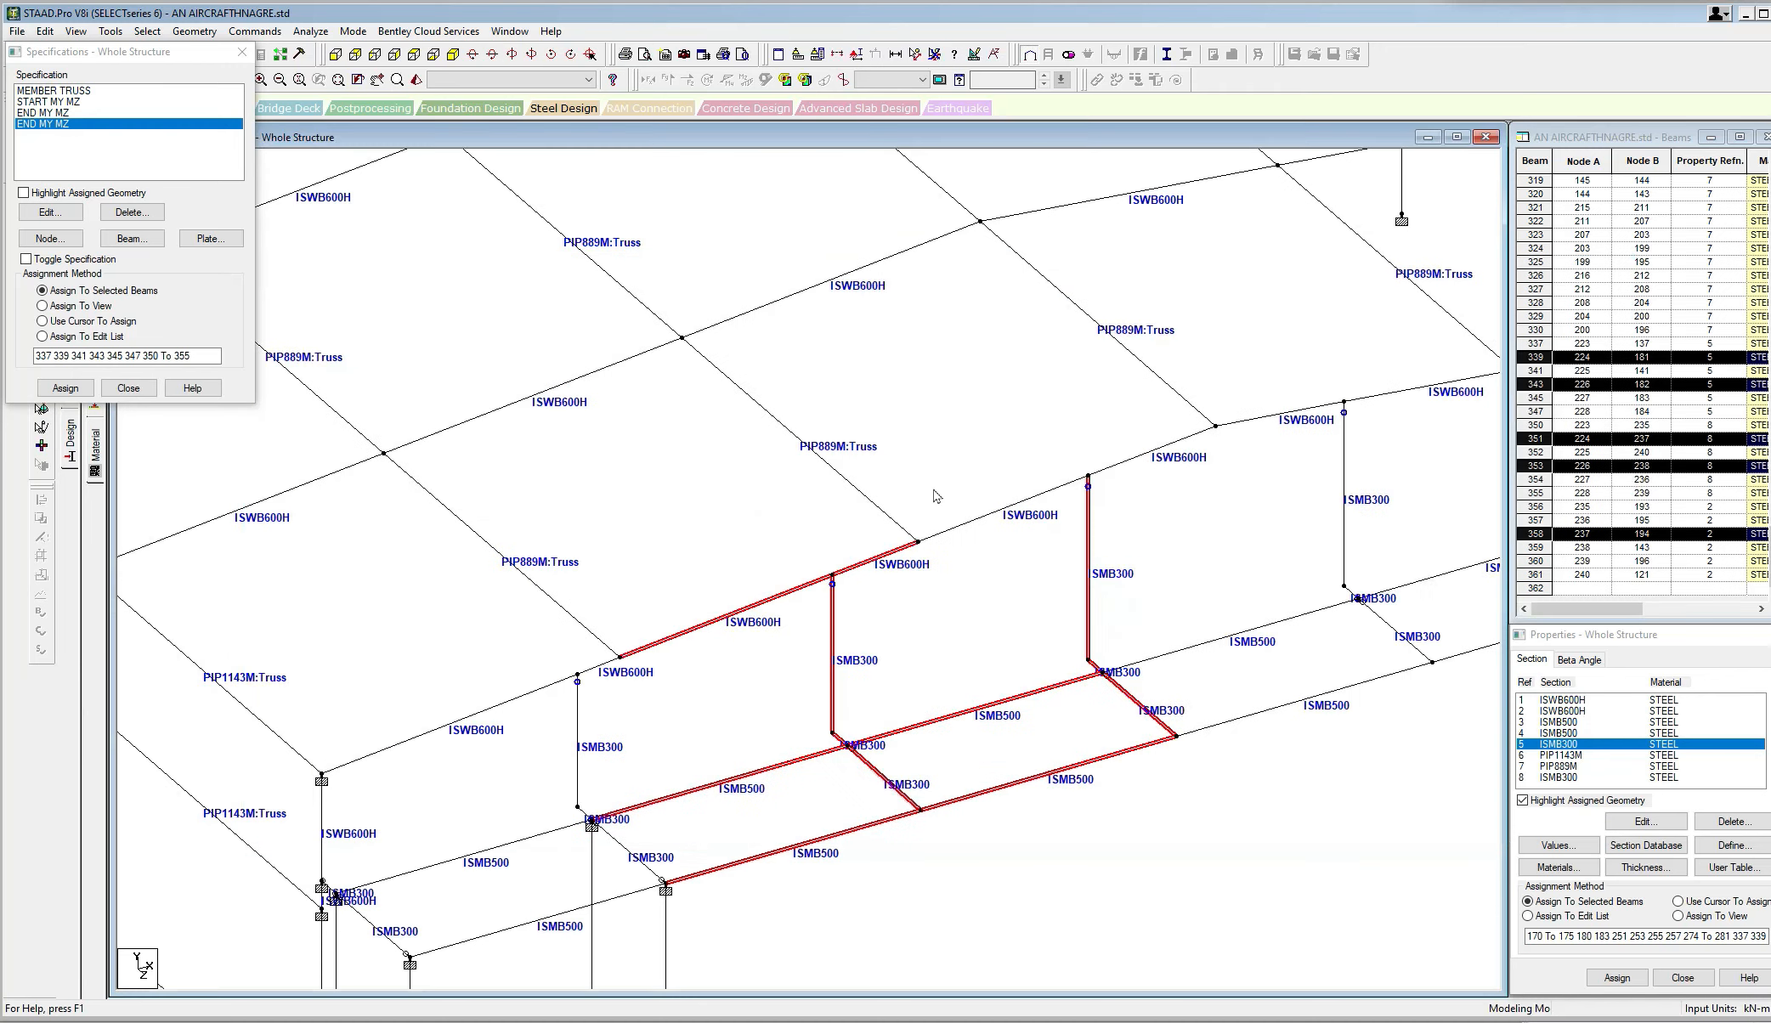
{"action": "left_click", "coordinate": [934, 506]}
Create a beta angle of 90 degrees and pick it for assignment.
{"action": "left_click", "coordinate": [1578, 660]}
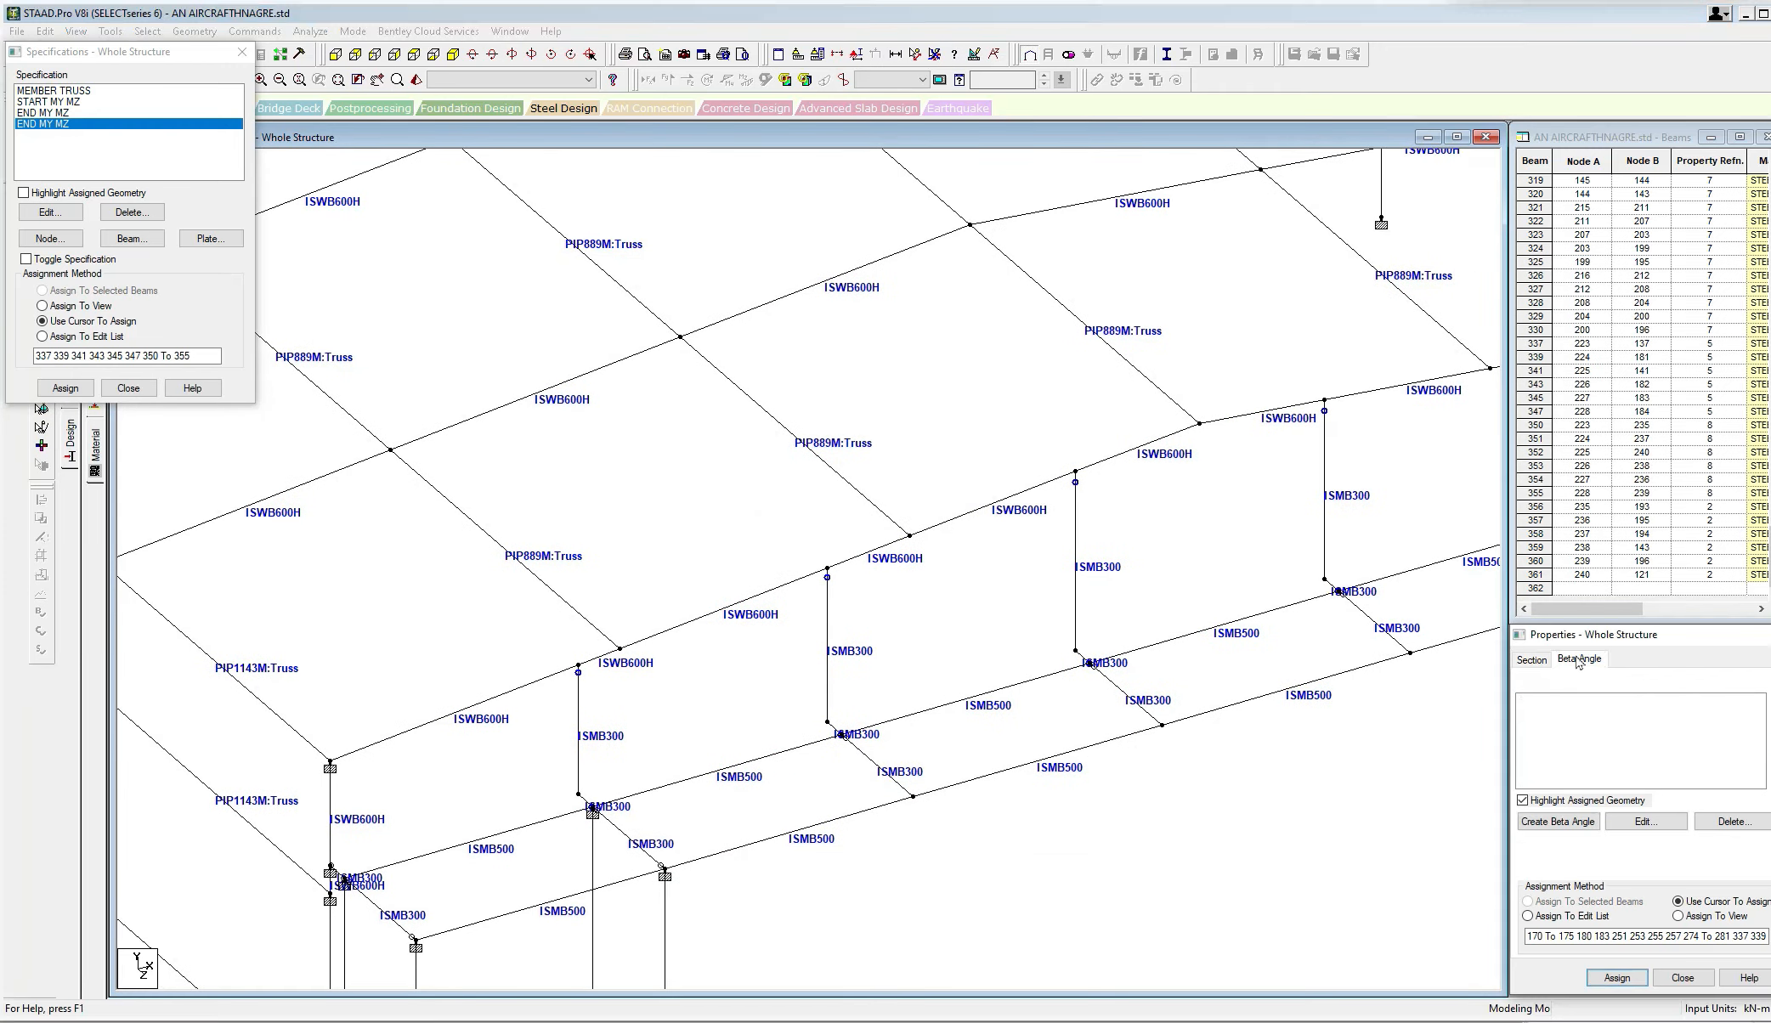
{"action": "left_click", "coordinate": [1557, 821]}
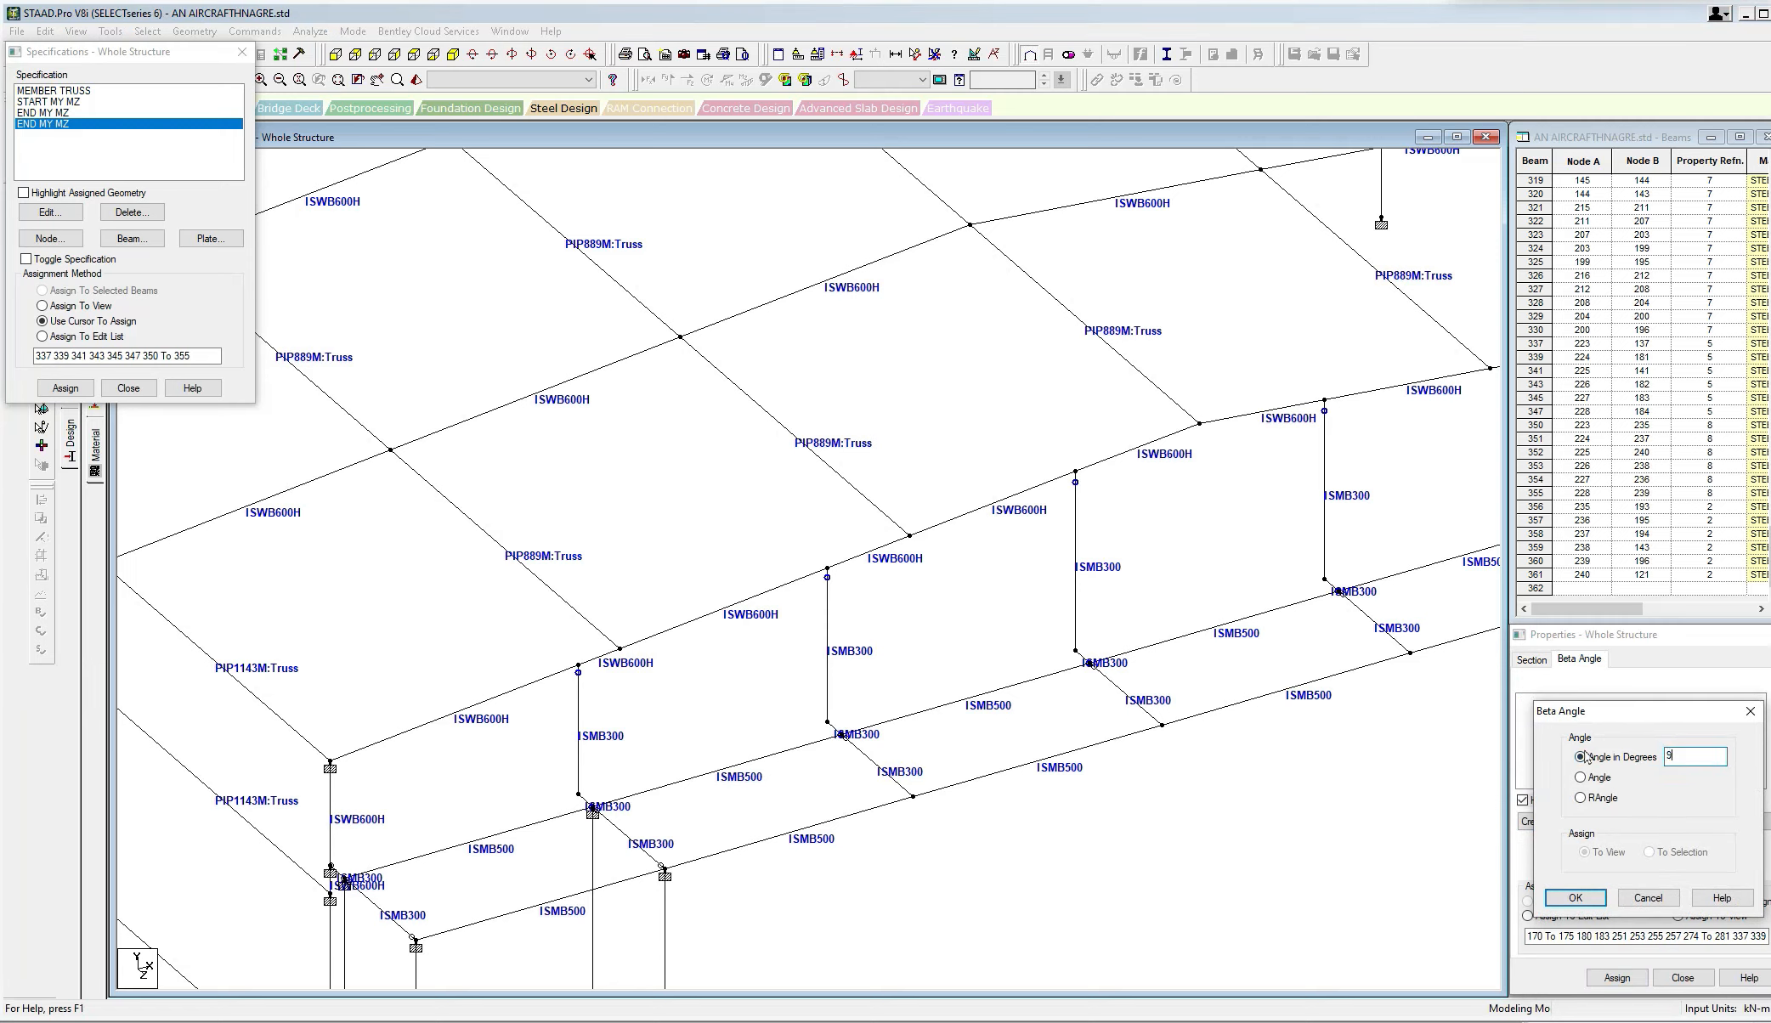
{"action": "left_click", "coordinate": [1575, 898]}
{"action": "left_click", "coordinate": [1544, 706]}
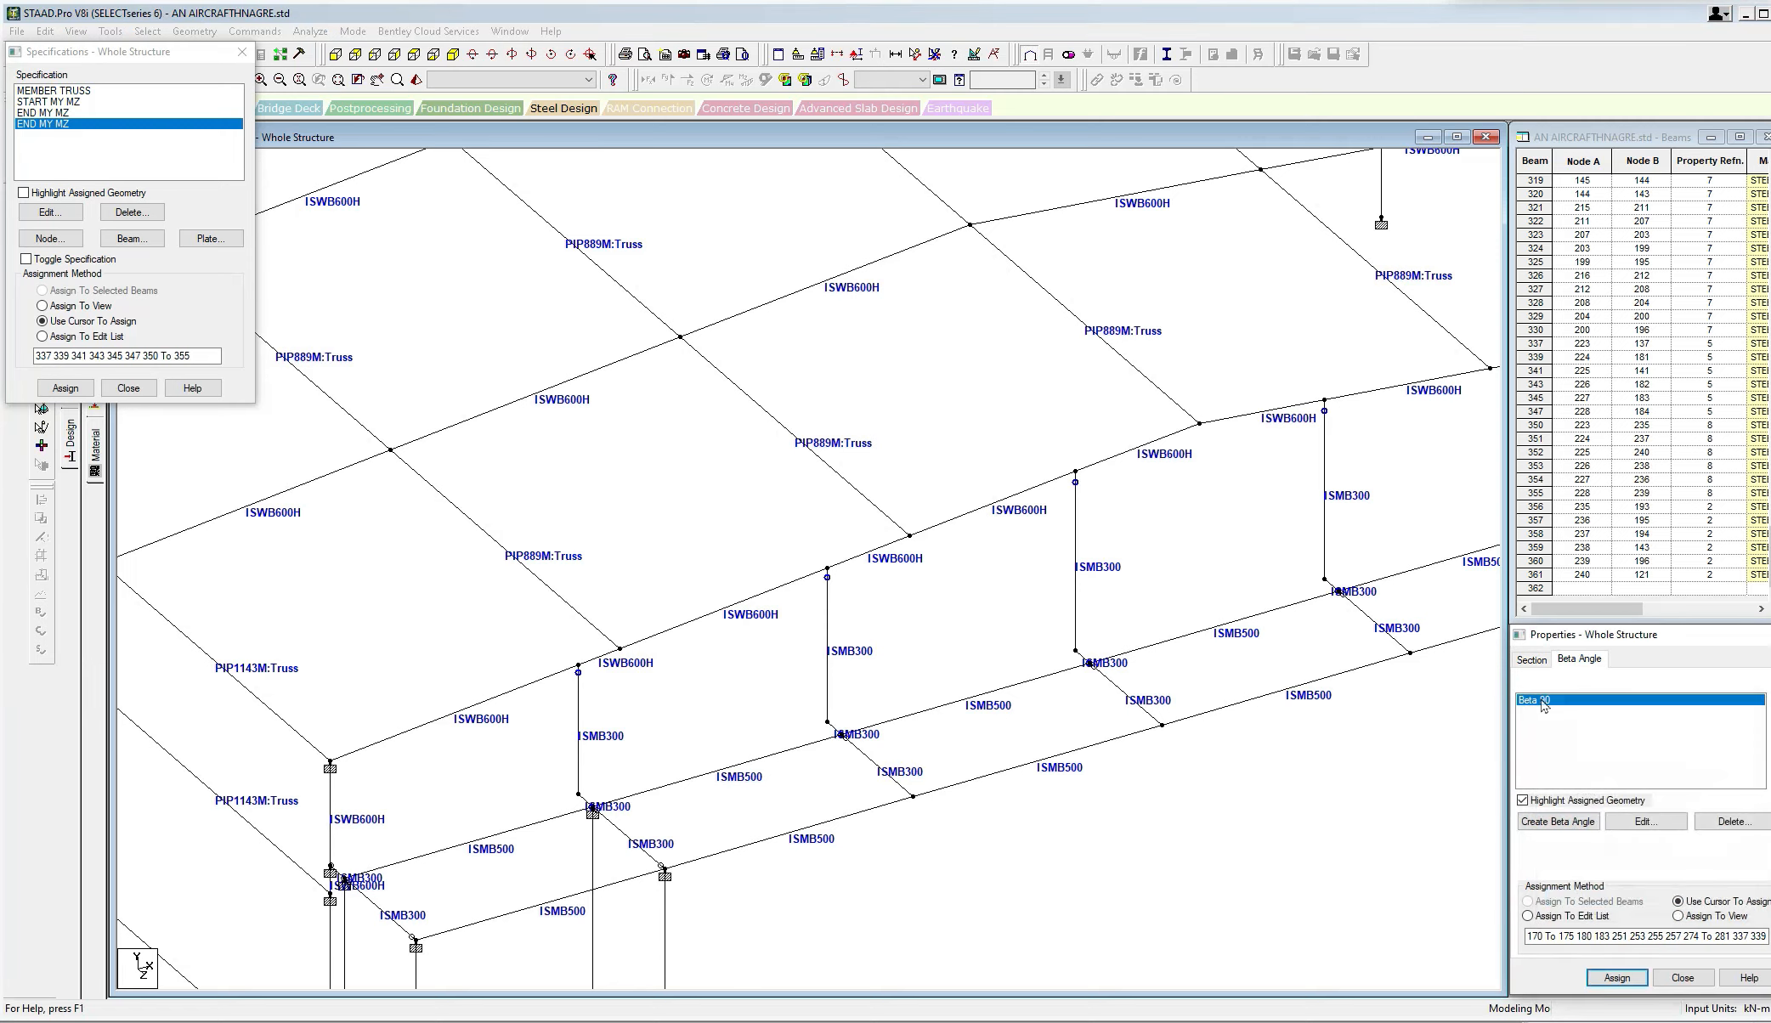
Assign the 90-degree beta angle to the six ISMB300 verticals of the end frame.
{"action": "middle_click_drag", "start_coordinate": [985, 667], "coordinate": [990, 655]}
{"action": "left_click", "coordinate": [584, 714]}
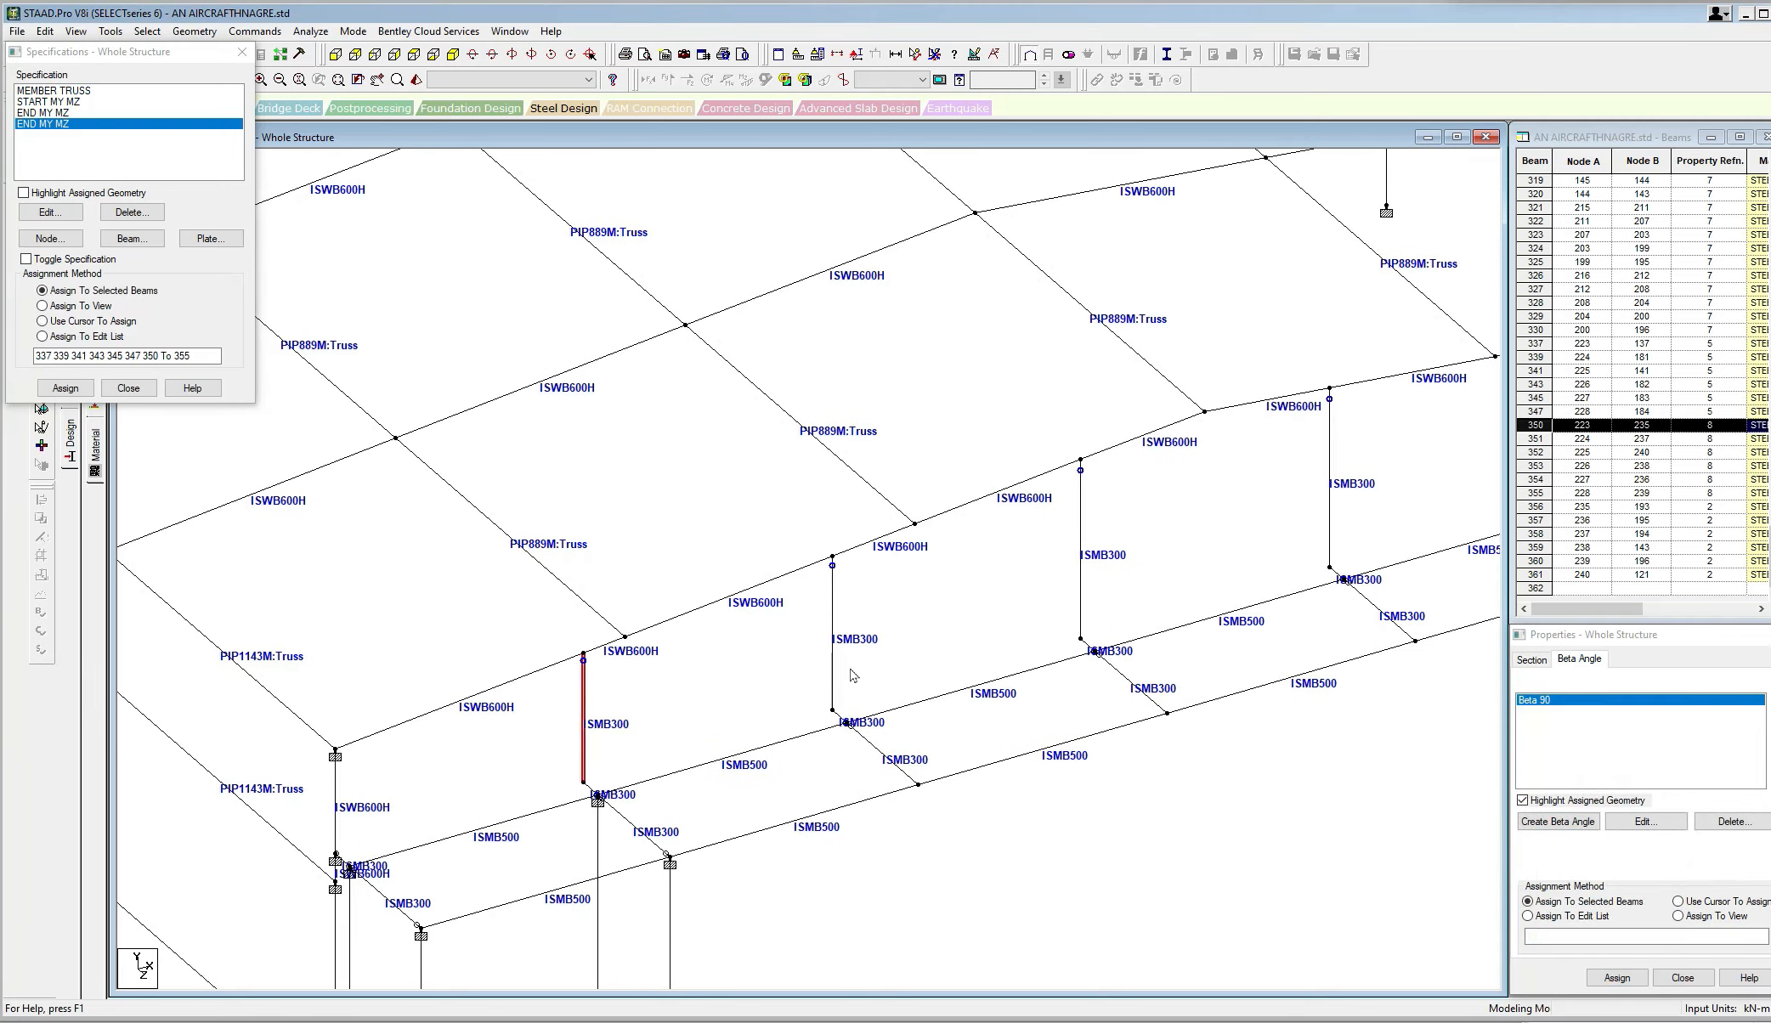
{"action": "middle_click_drag", "start_coordinate": [831, 666], "coordinate": [766, 689]}
{"action": "left_click", "coordinate": [763, 686], "text": "ctrl"}
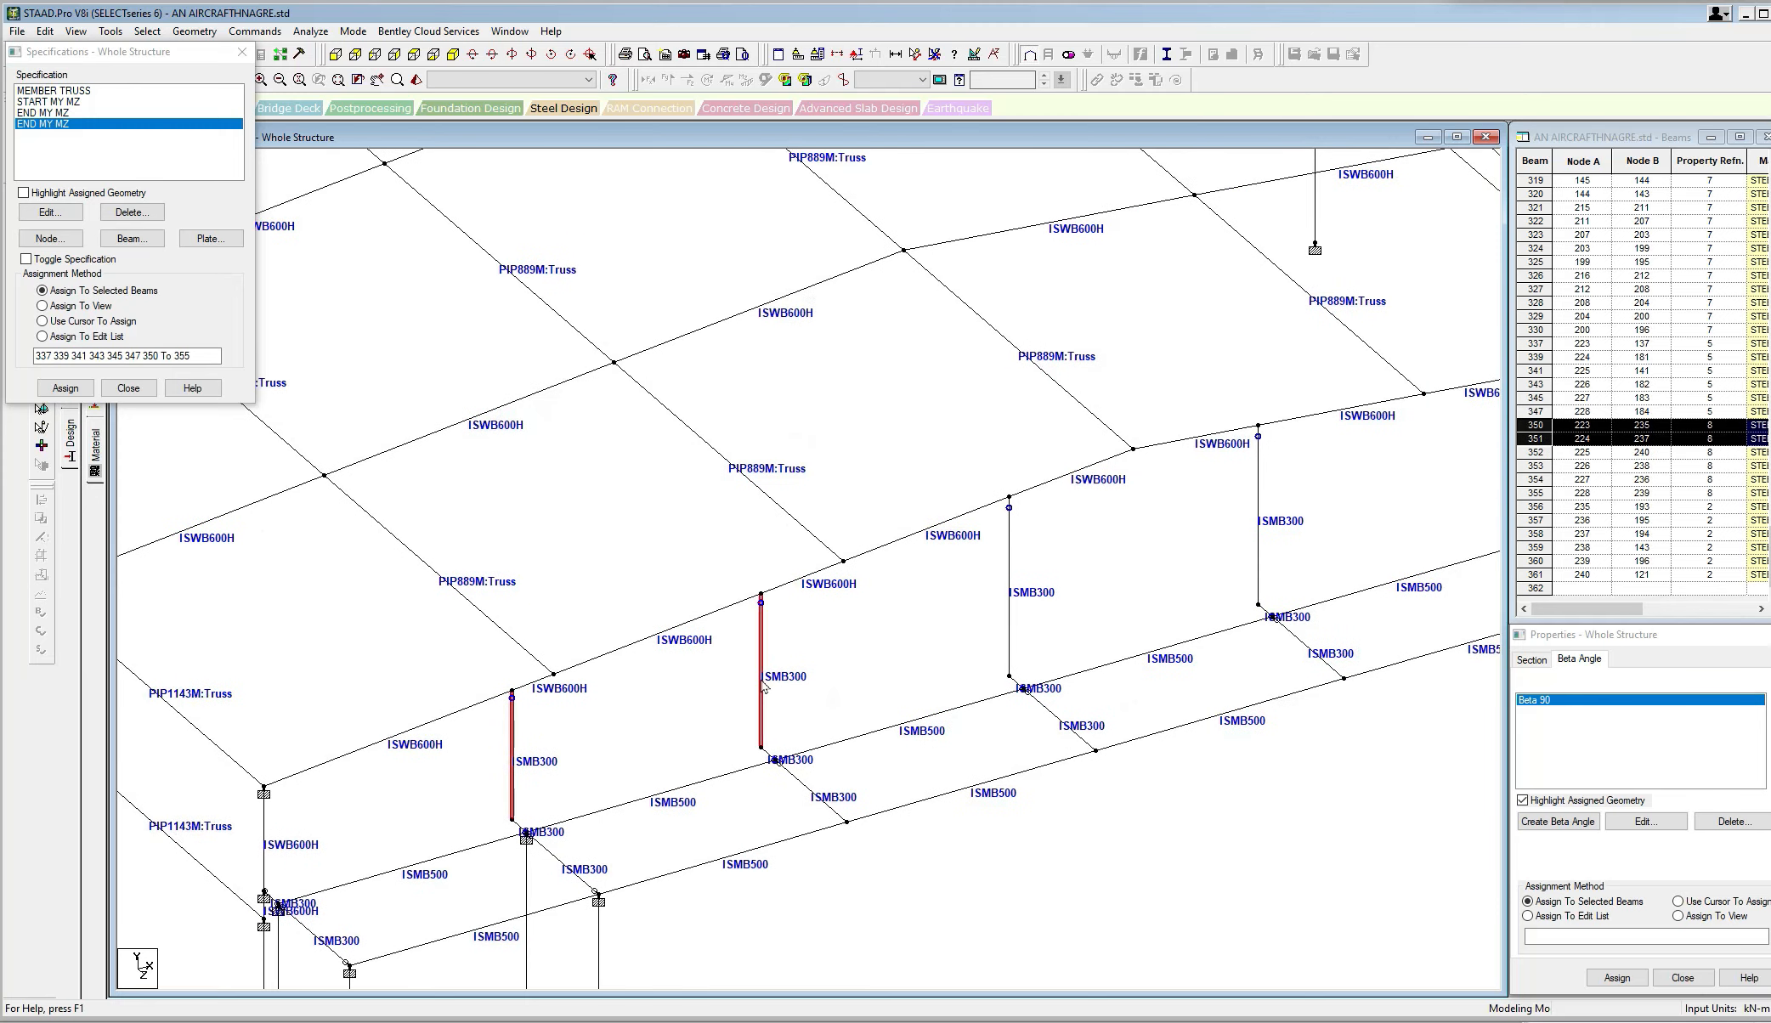
{"action": "left_click", "coordinate": [1007, 631], "text": "ctrl"}
{"action": "middle_click_drag", "start_coordinate": [1147, 616], "coordinate": [909, 662]}
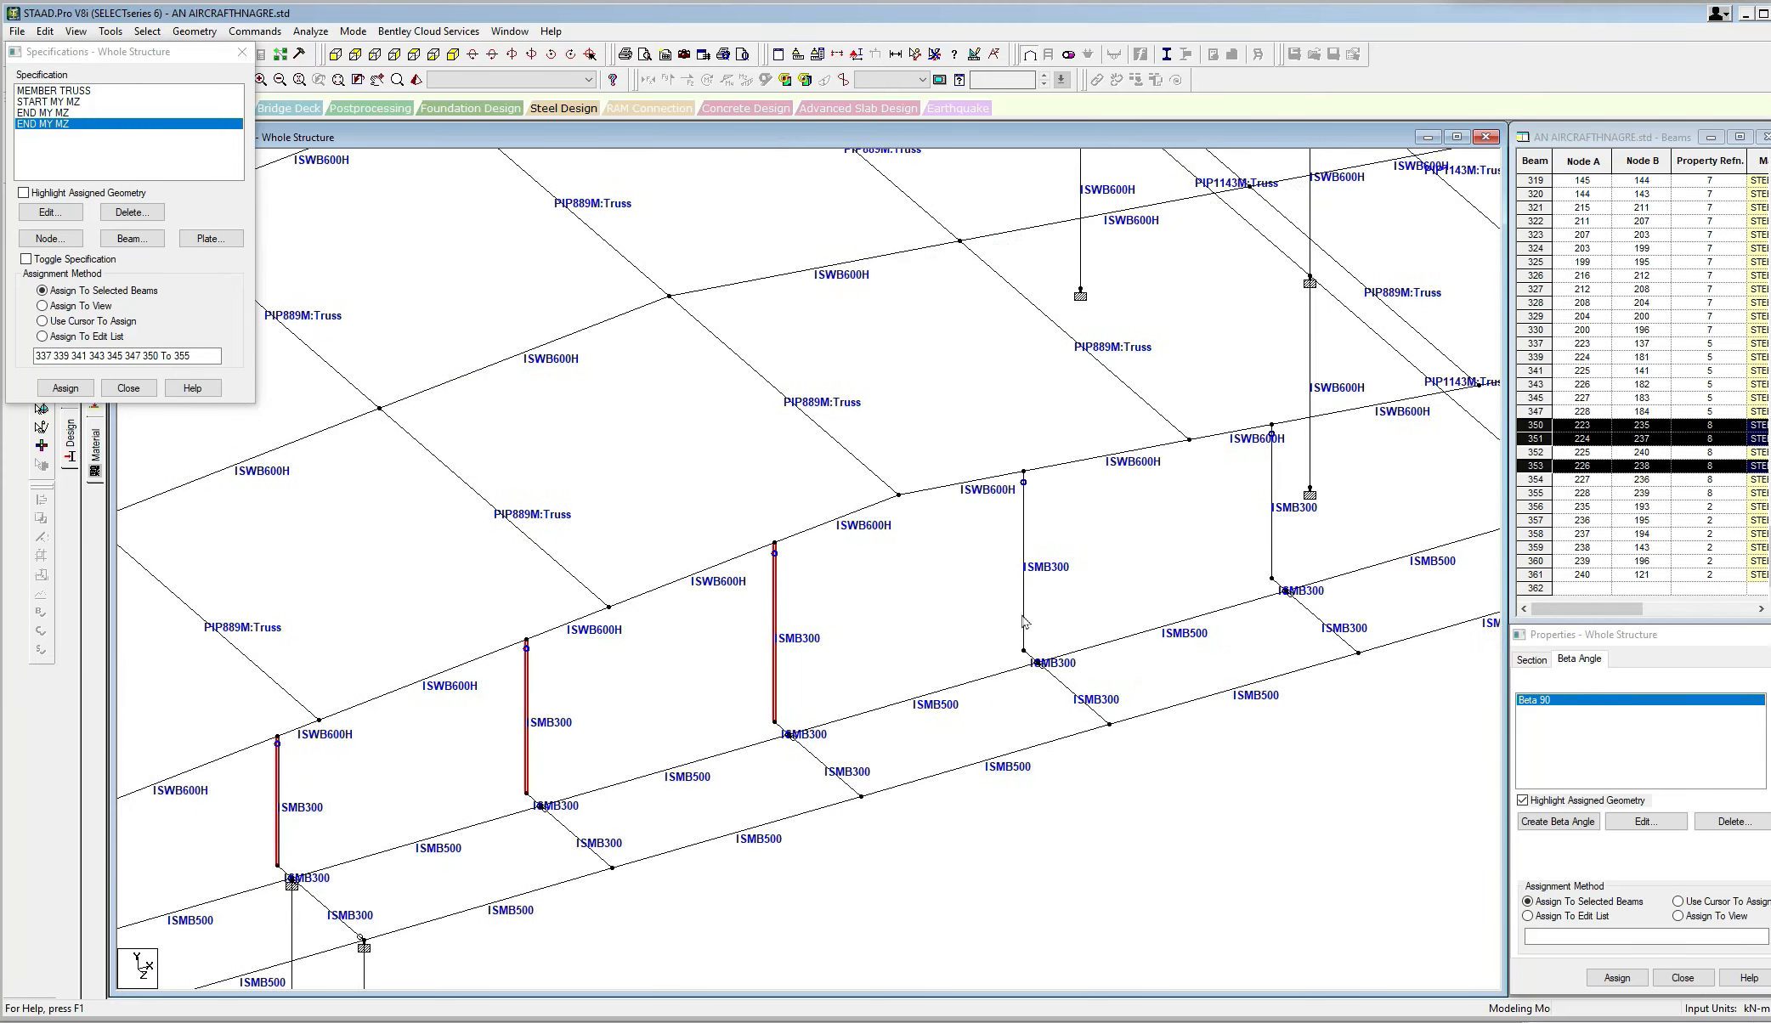
{"action": "left_click", "coordinate": [1021, 616], "text": "ctrl"}
{"action": "middle_click_drag", "start_coordinate": [1224, 571], "coordinate": [1054, 639]}
{"action": "left_click", "coordinate": [1108, 620], "text": "ctrl"}
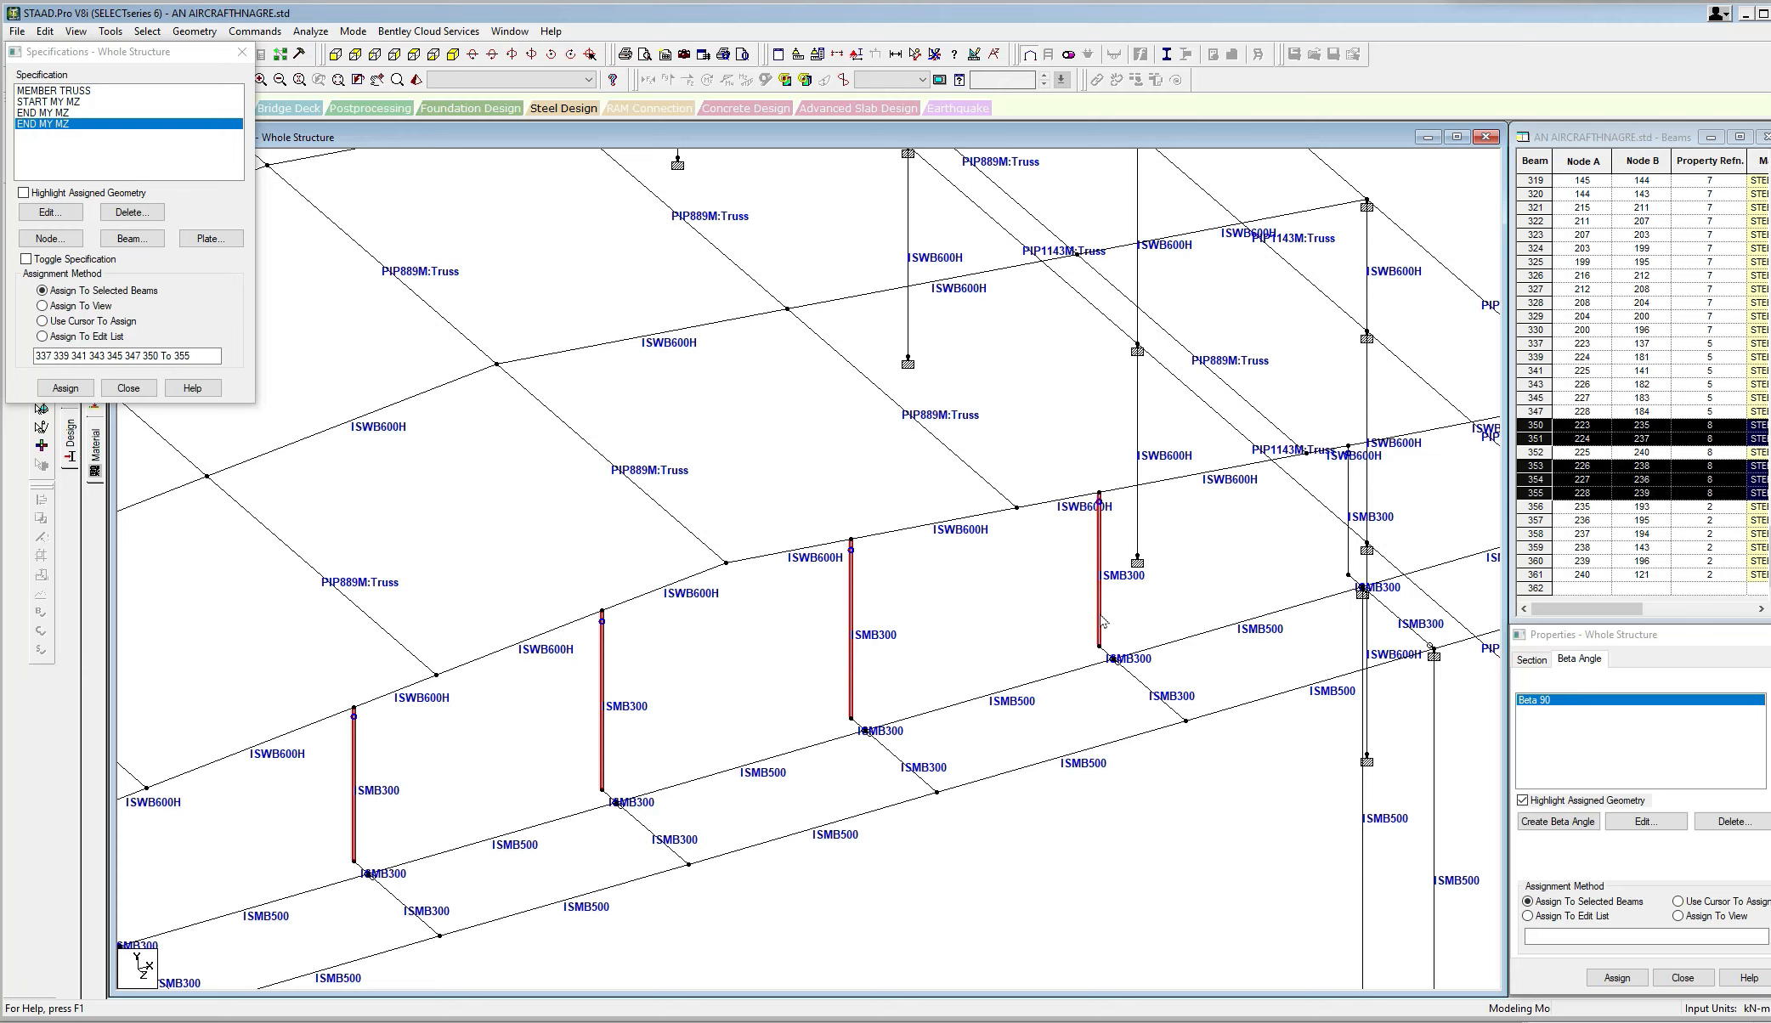
{"action": "left_click", "coordinate": [1349, 568], "text": "ctrl"}
{"action": "left_click", "coordinate": [1601, 973]}
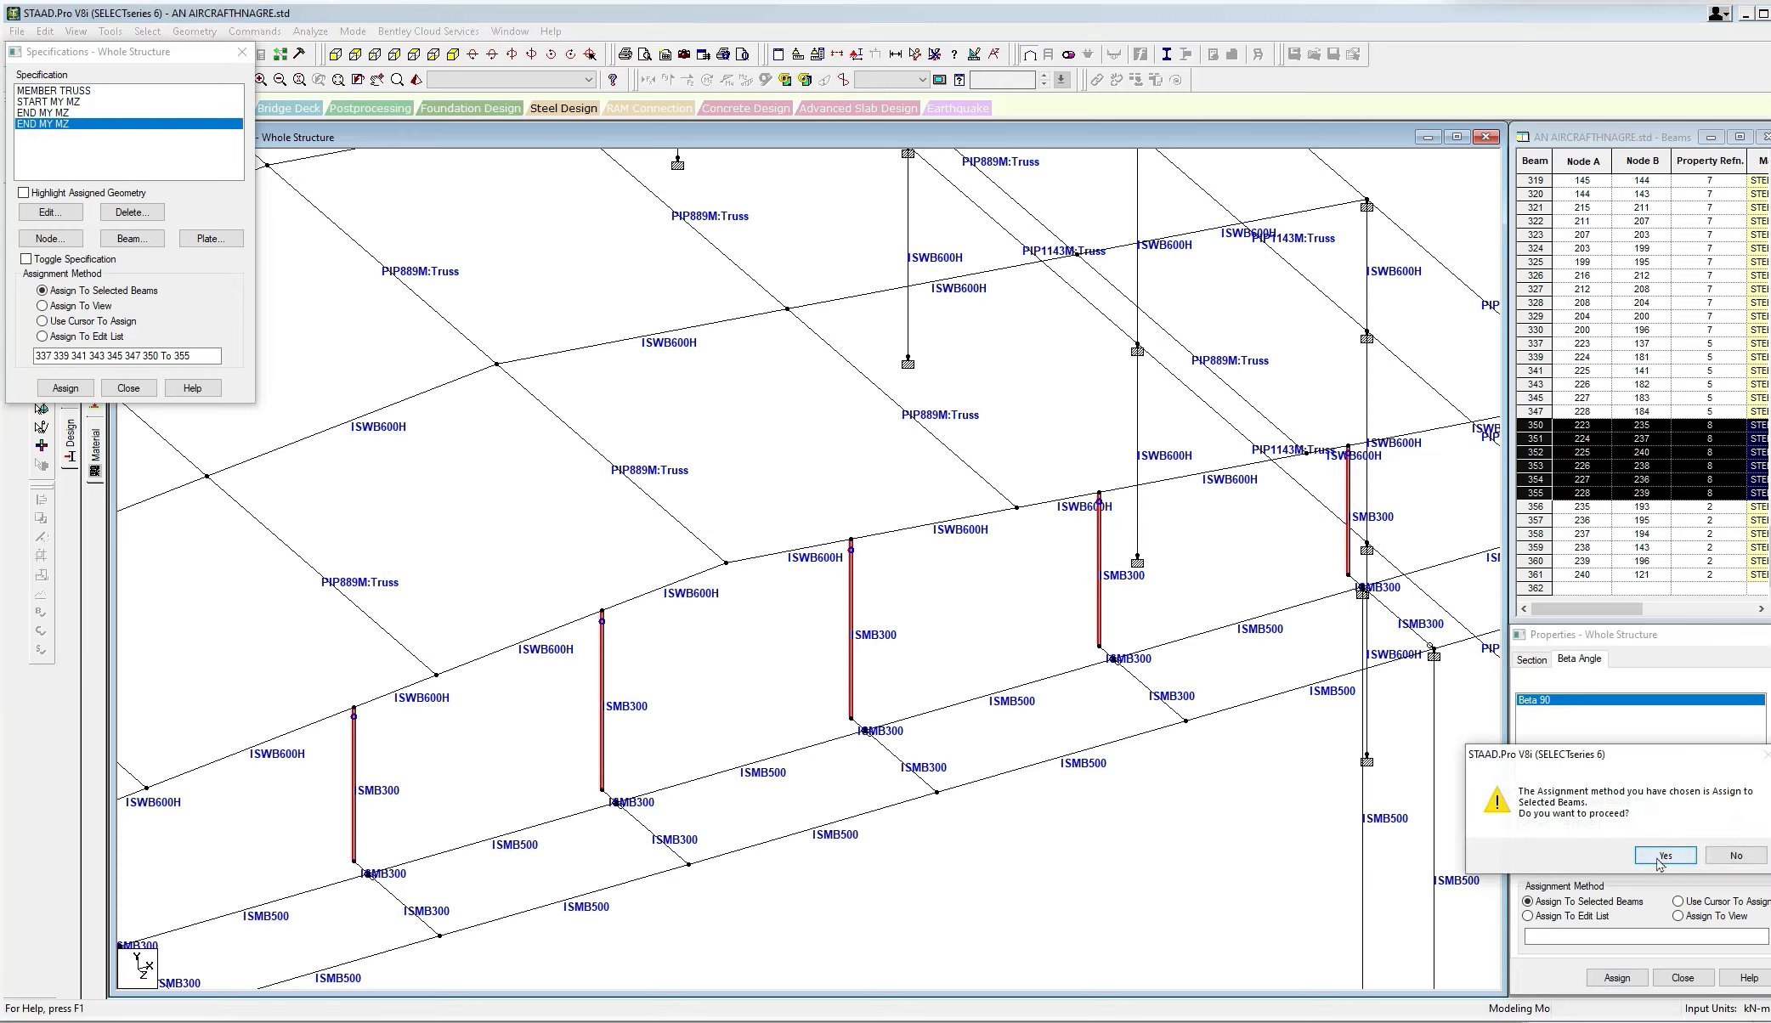
{"action": "left_click", "coordinate": [1658, 860]}
Close the Specifications window that overlaps the model view.
{"action": "middle_click_drag", "start_coordinate": [627, 916], "coordinate": [953, 775]}
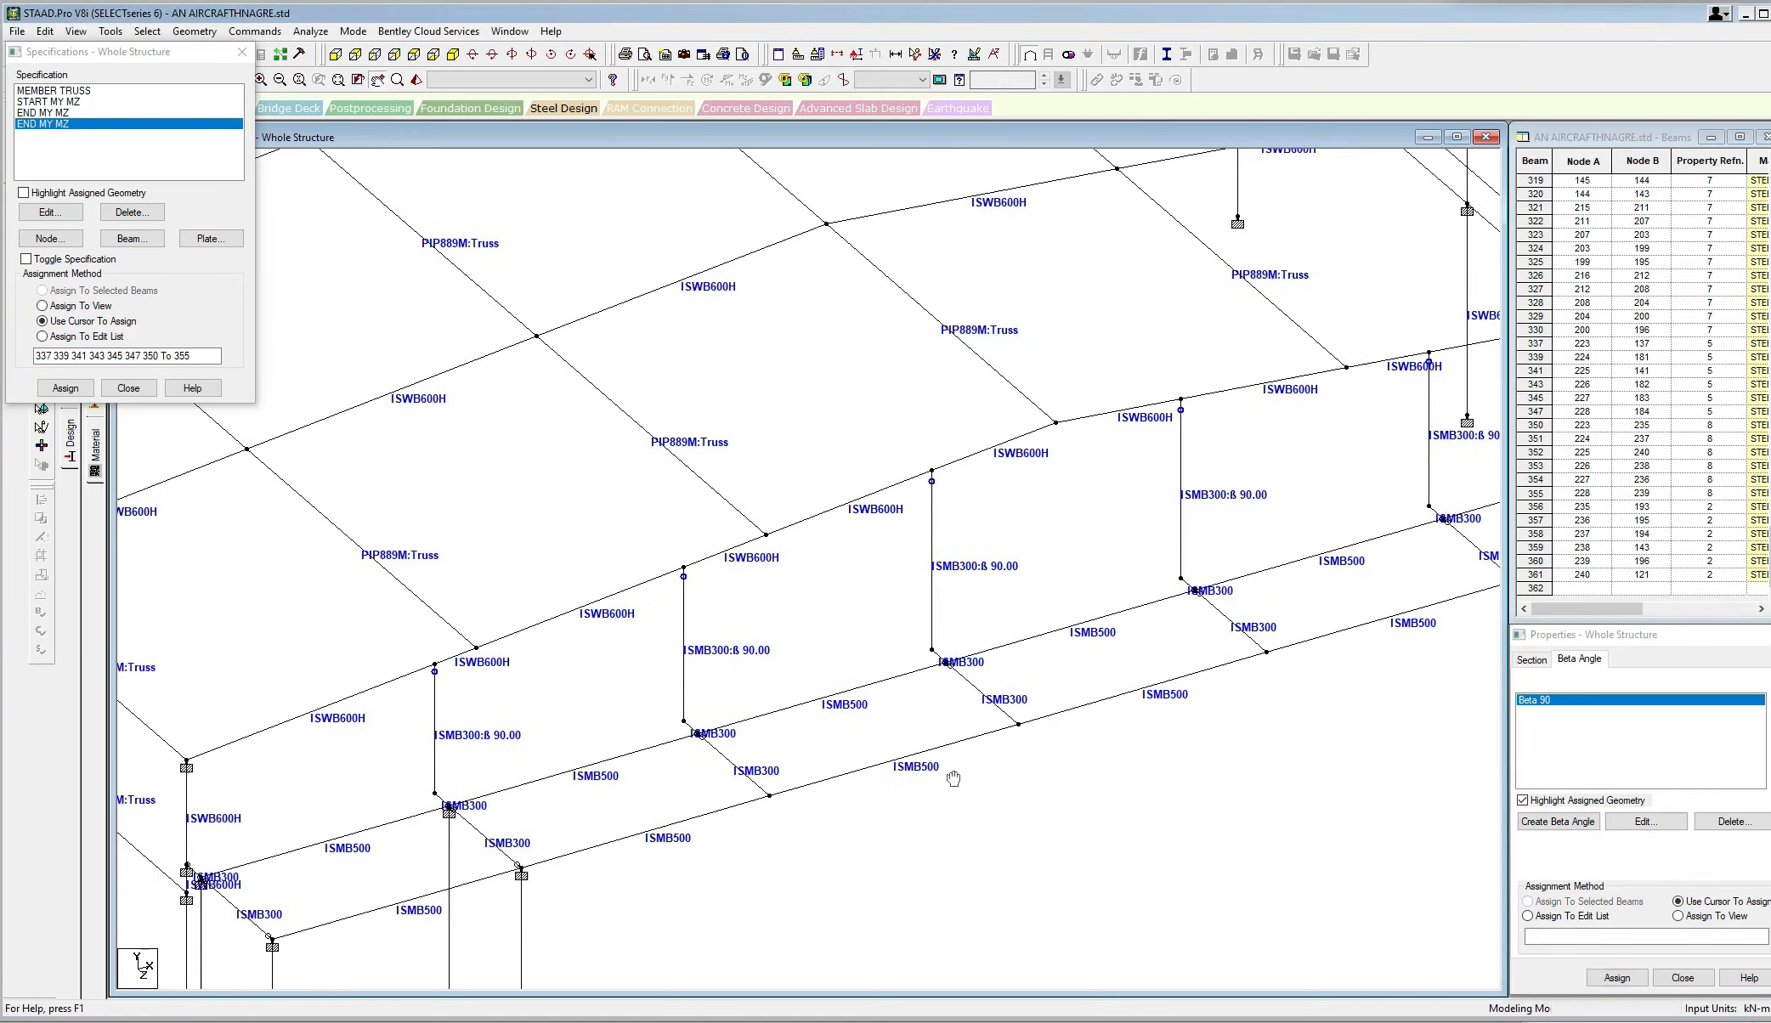
{"action": "middle_click_drag", "start_coordinate": [645, 829], "coordinate": [909, 766]}
{"action": "scroll", "coordinate": [812, 792], "scroll_direction": "down", "scroll_amount": 1}
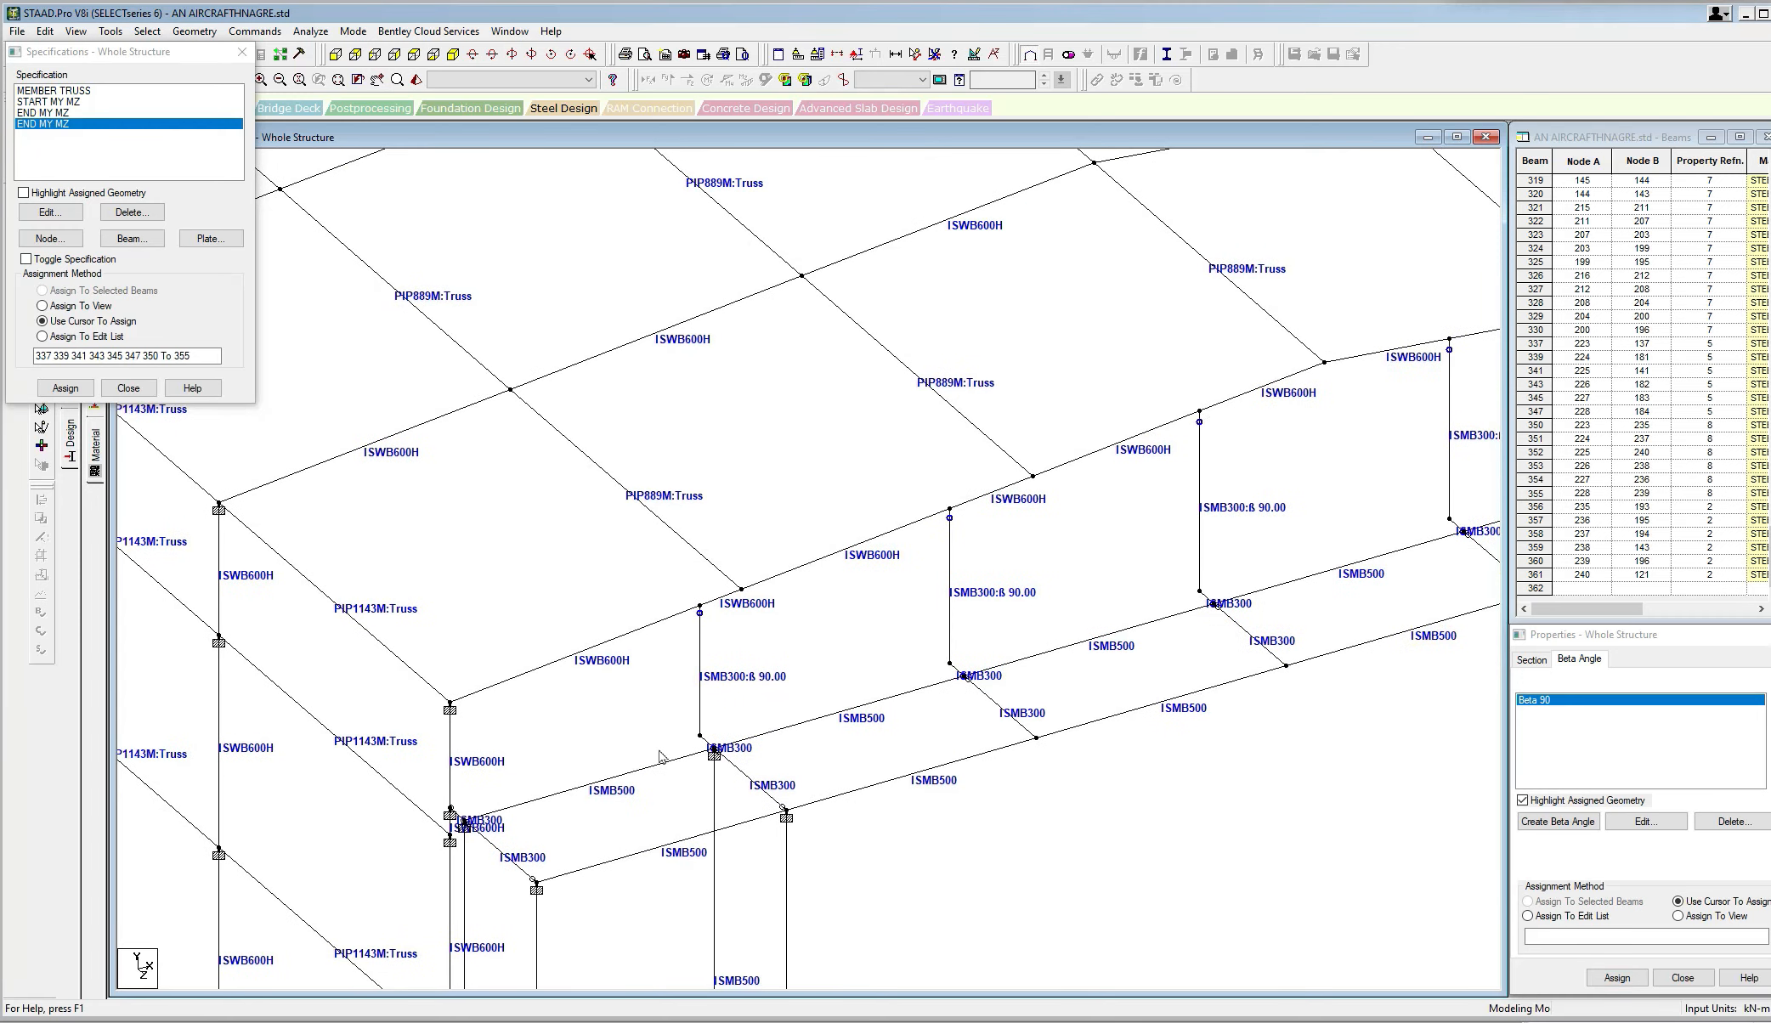
{"action": "left_click", "coordinate": [242, 53]}
Examine the end frame's rotated ISMB300 verticals and the area between the ISWB600H rafter and the ISMB500 beams.
{"action": "middle_click_drag", "start_coordinate": [557, 758], "coordinate": [430, 773]}
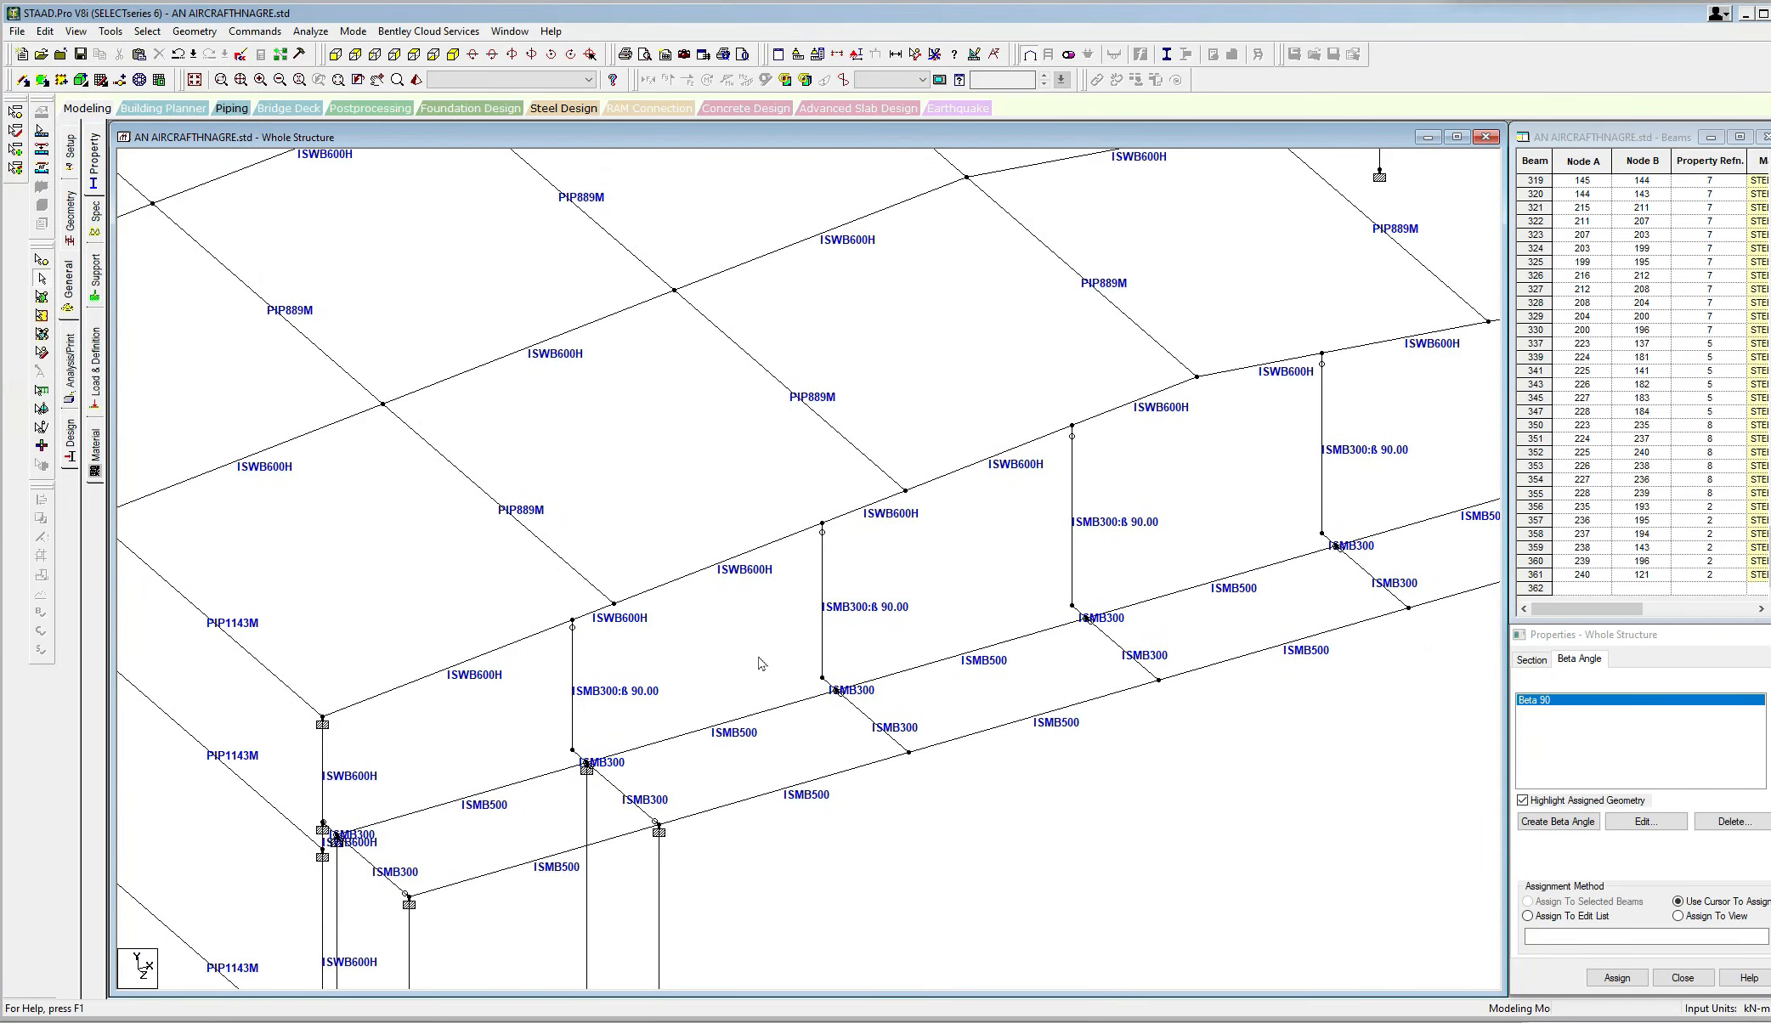
{"action": "scroll", "coordinate": [760, 652], "scroll_direction": "down", "scroll_amount": 1}
{"action": "middle_click_drag", "start_coordinate": [799, 638], "coordinate": [751, 683]}
{"action": "scroll", "coordinate": [749, 682], "scroll_direction": "down", "scroll_amount": 2}
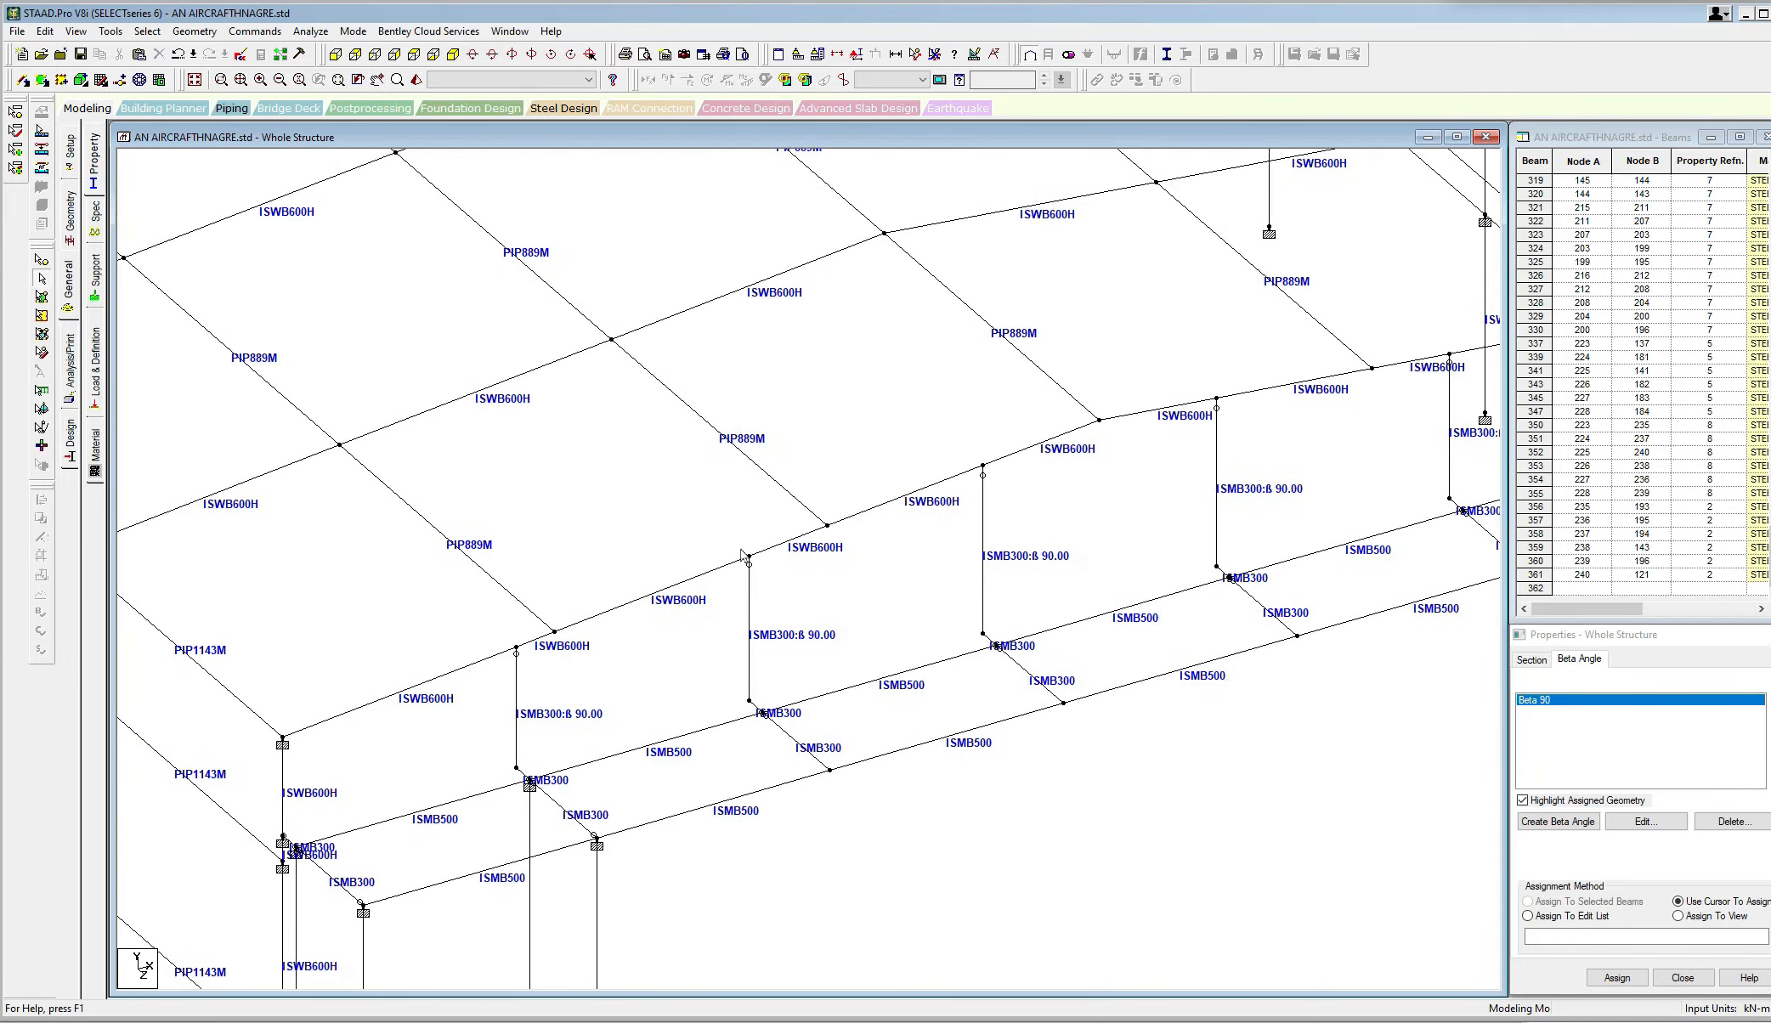
{"action": "middle_click_drag", "start_coordinate": [697, 614], "coordinate": [728, 628]}
{"action": "scroll", "coordinate": [727, 633], "scroll_direction": "down", "scroll_amount": 2}
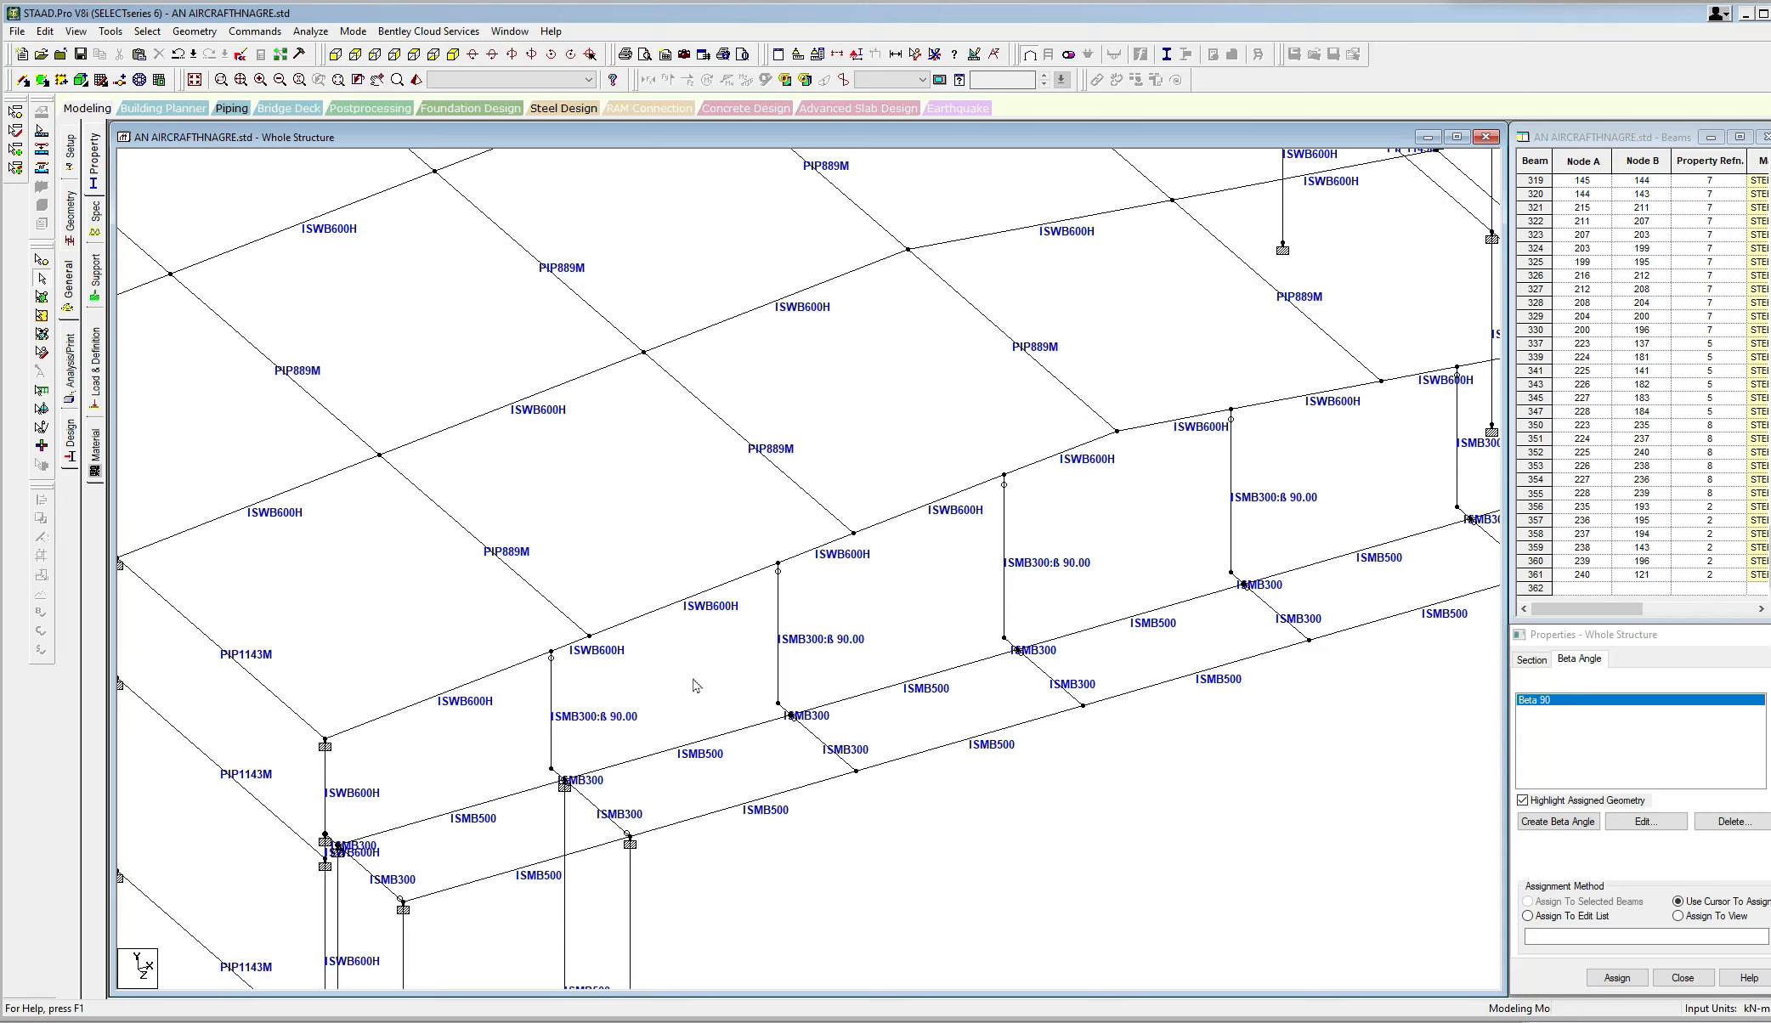
{"action": "scroll", "coordinate": [607, 704], "scroll_direction": "down", "scroll_amount": 1}
{"action": "middle_click_drag", "start_coordinate": [606, 704], "coordinate": [672, 690]}
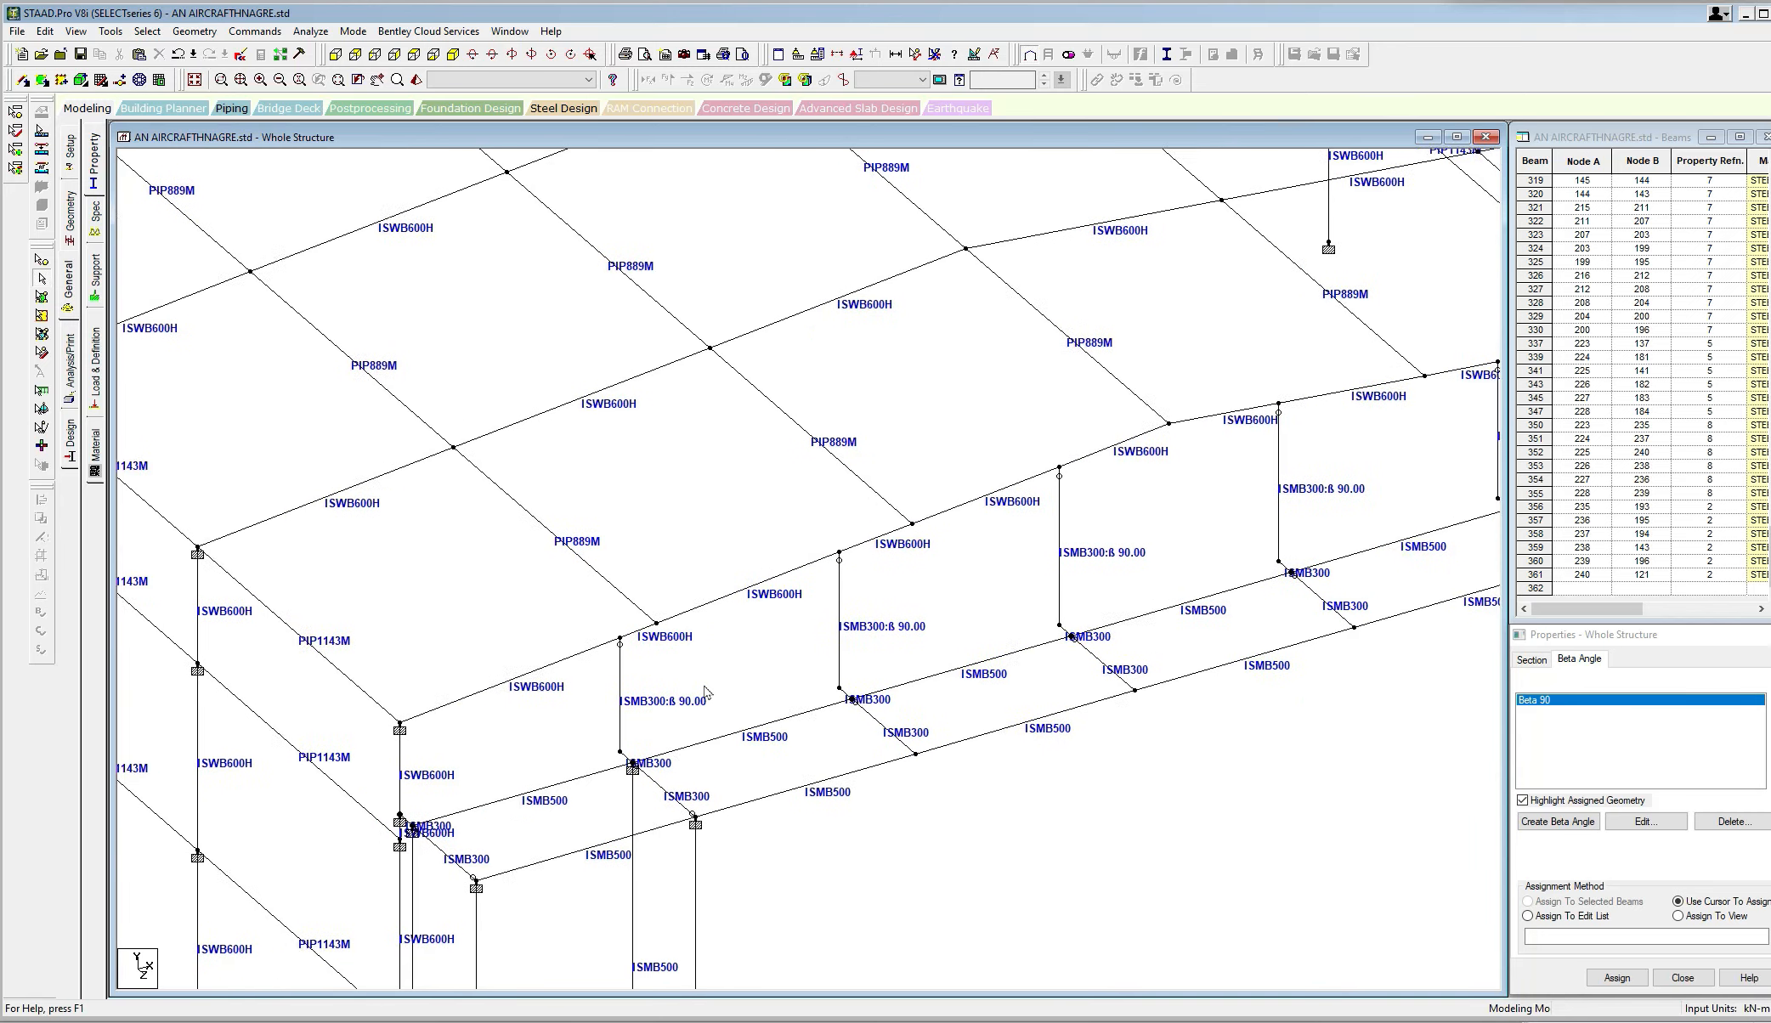
{"action": "scroll", "coordinate": [703, 686], "scroll_direction": "down", "scroll_amount": 1}
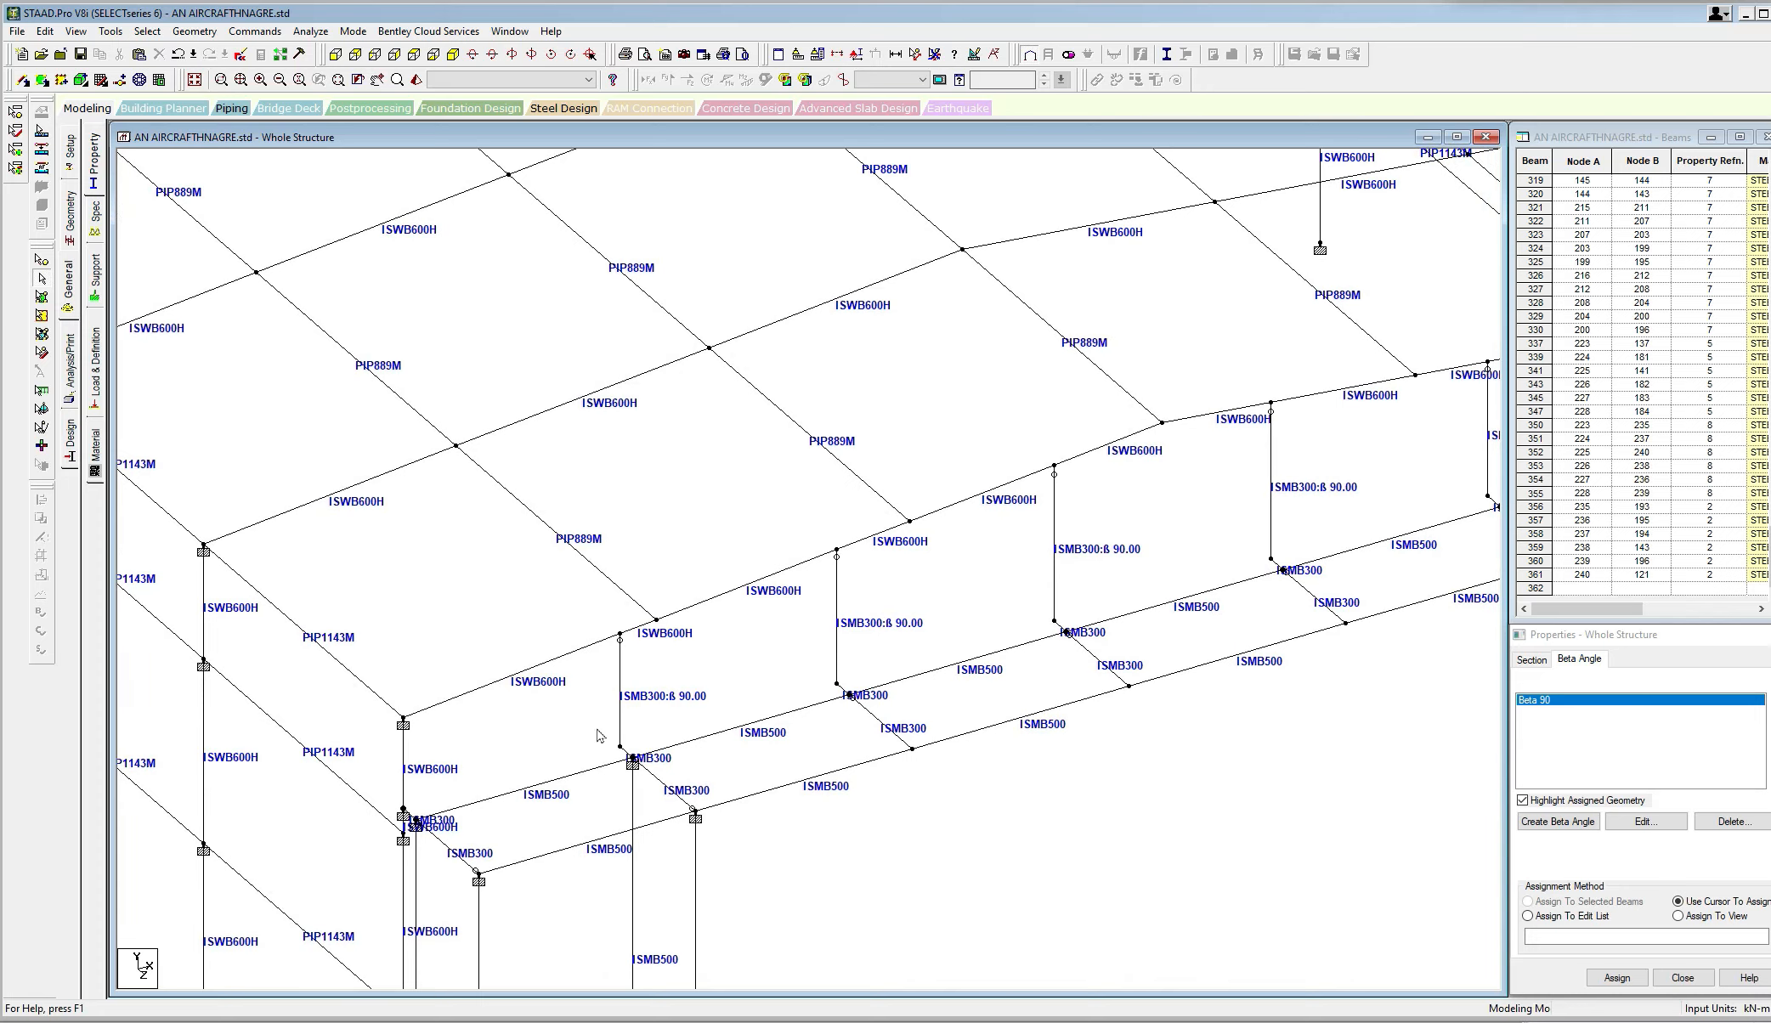
{"action": "middle_click_drag", "start_coordinate": [767, 696], "coordinate": [764, 719]}
{"action": "scroll", "coordinate": [753, 710], "scroll_direction": "up", "scroll_amount": 1}
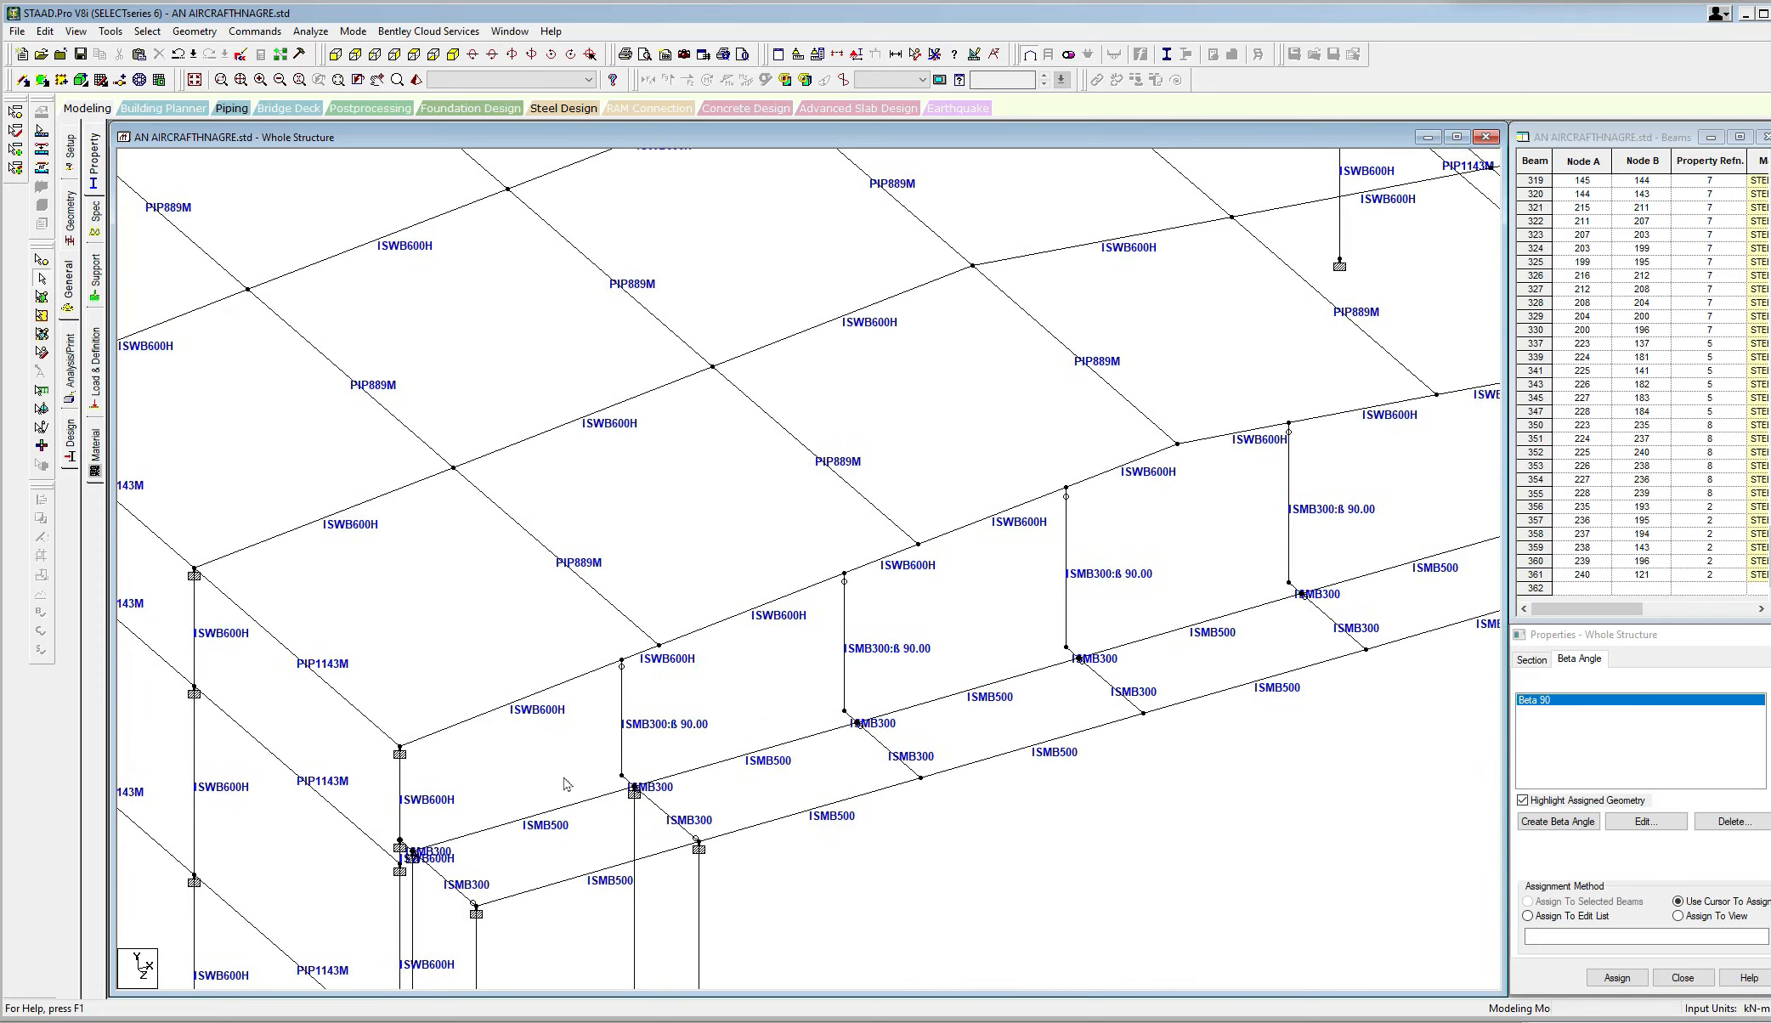
{"action": "scroll", "coordinate": [732, 686], "scroll_direction": "down", "scroll_amount": 1}
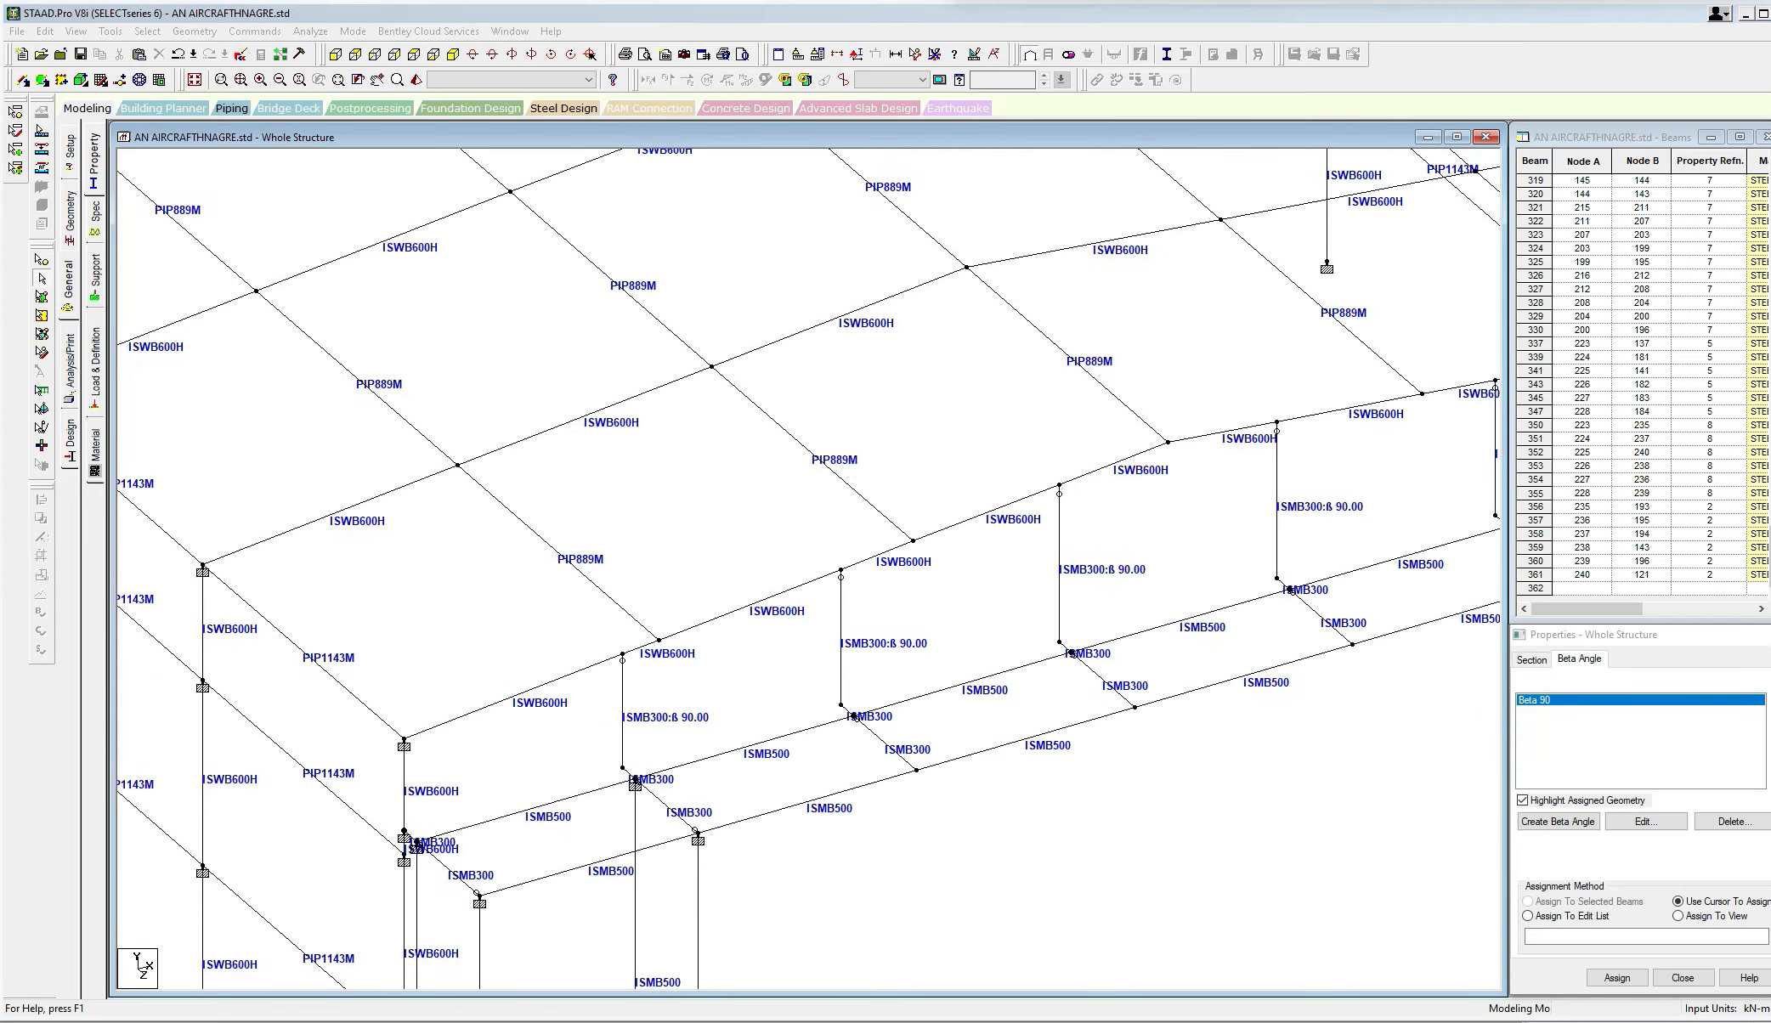
{"action": "left_click_drag", "start_coordinate": [453, 756], "coordinate": [1296, 482]}
{"action": "mouse_move", "coordinate": [506, 775]}
{"action": "left_mouse_down"}
{"action": "mouse_move", "coordinate": [652, 746]}
{"action": "mouse_move", "coordinate": [1308, 523]}
{"action": "left_mouse_up"}
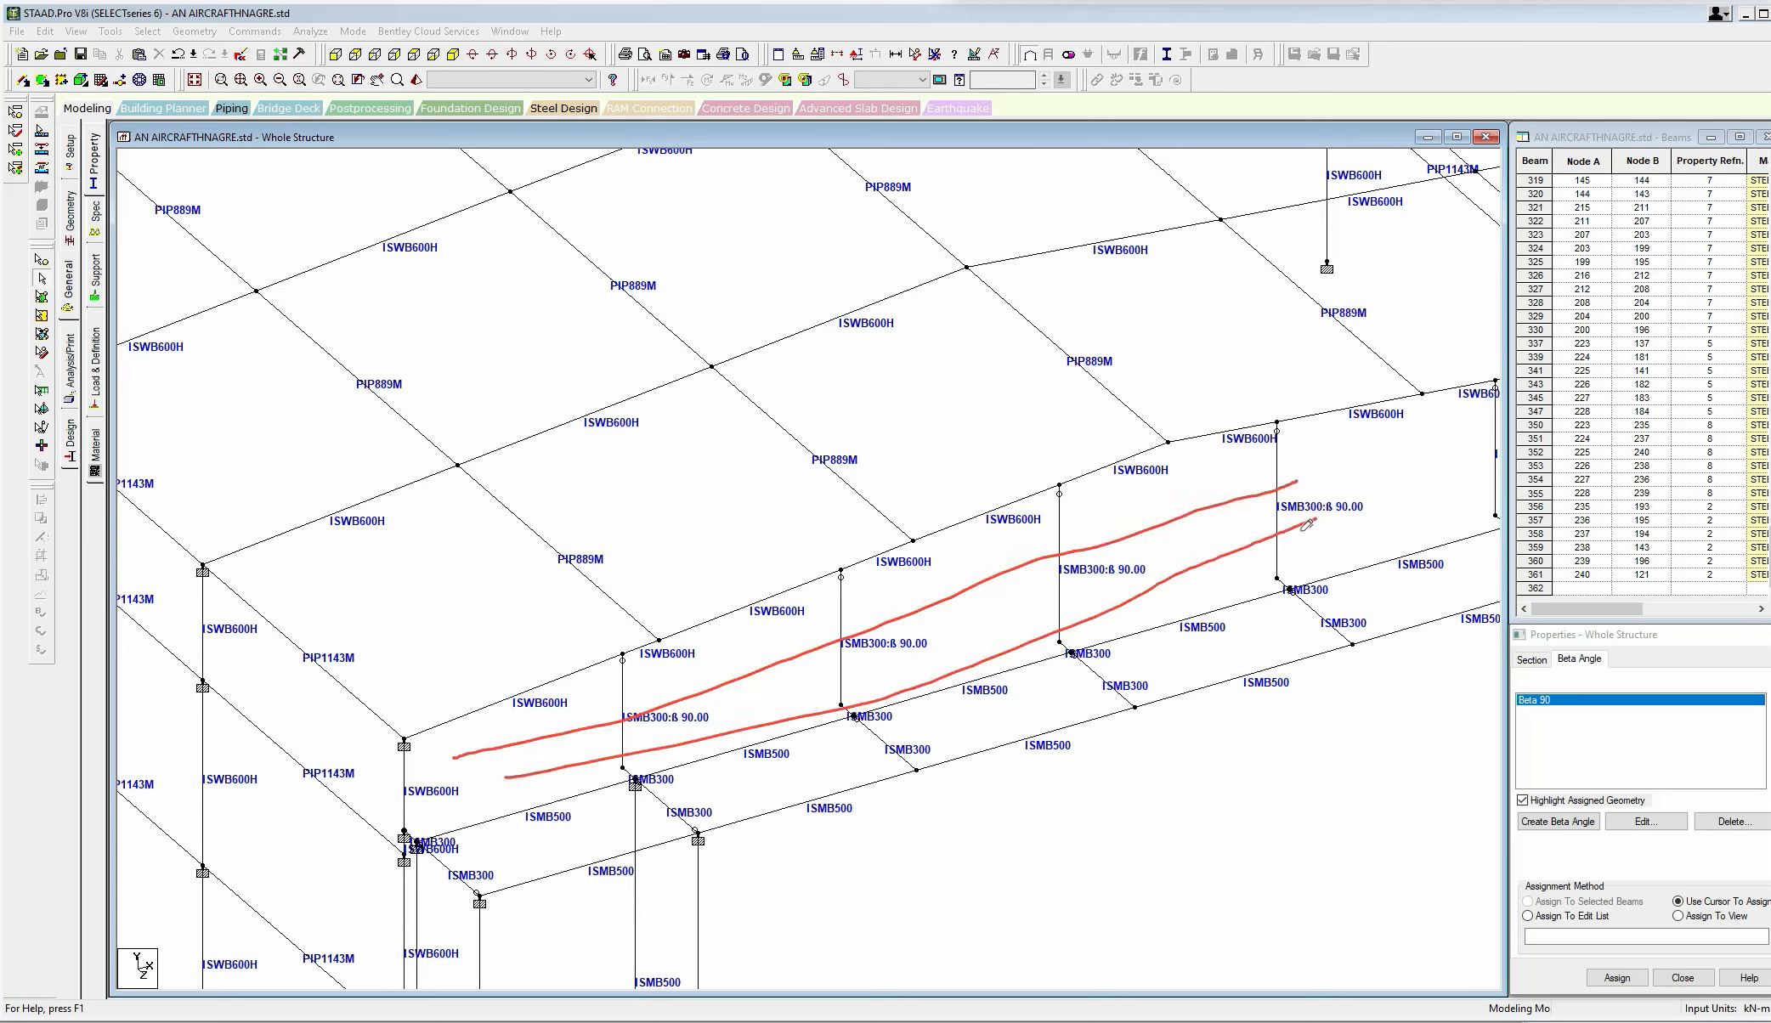
{"action": "key", "text": "Escape"}
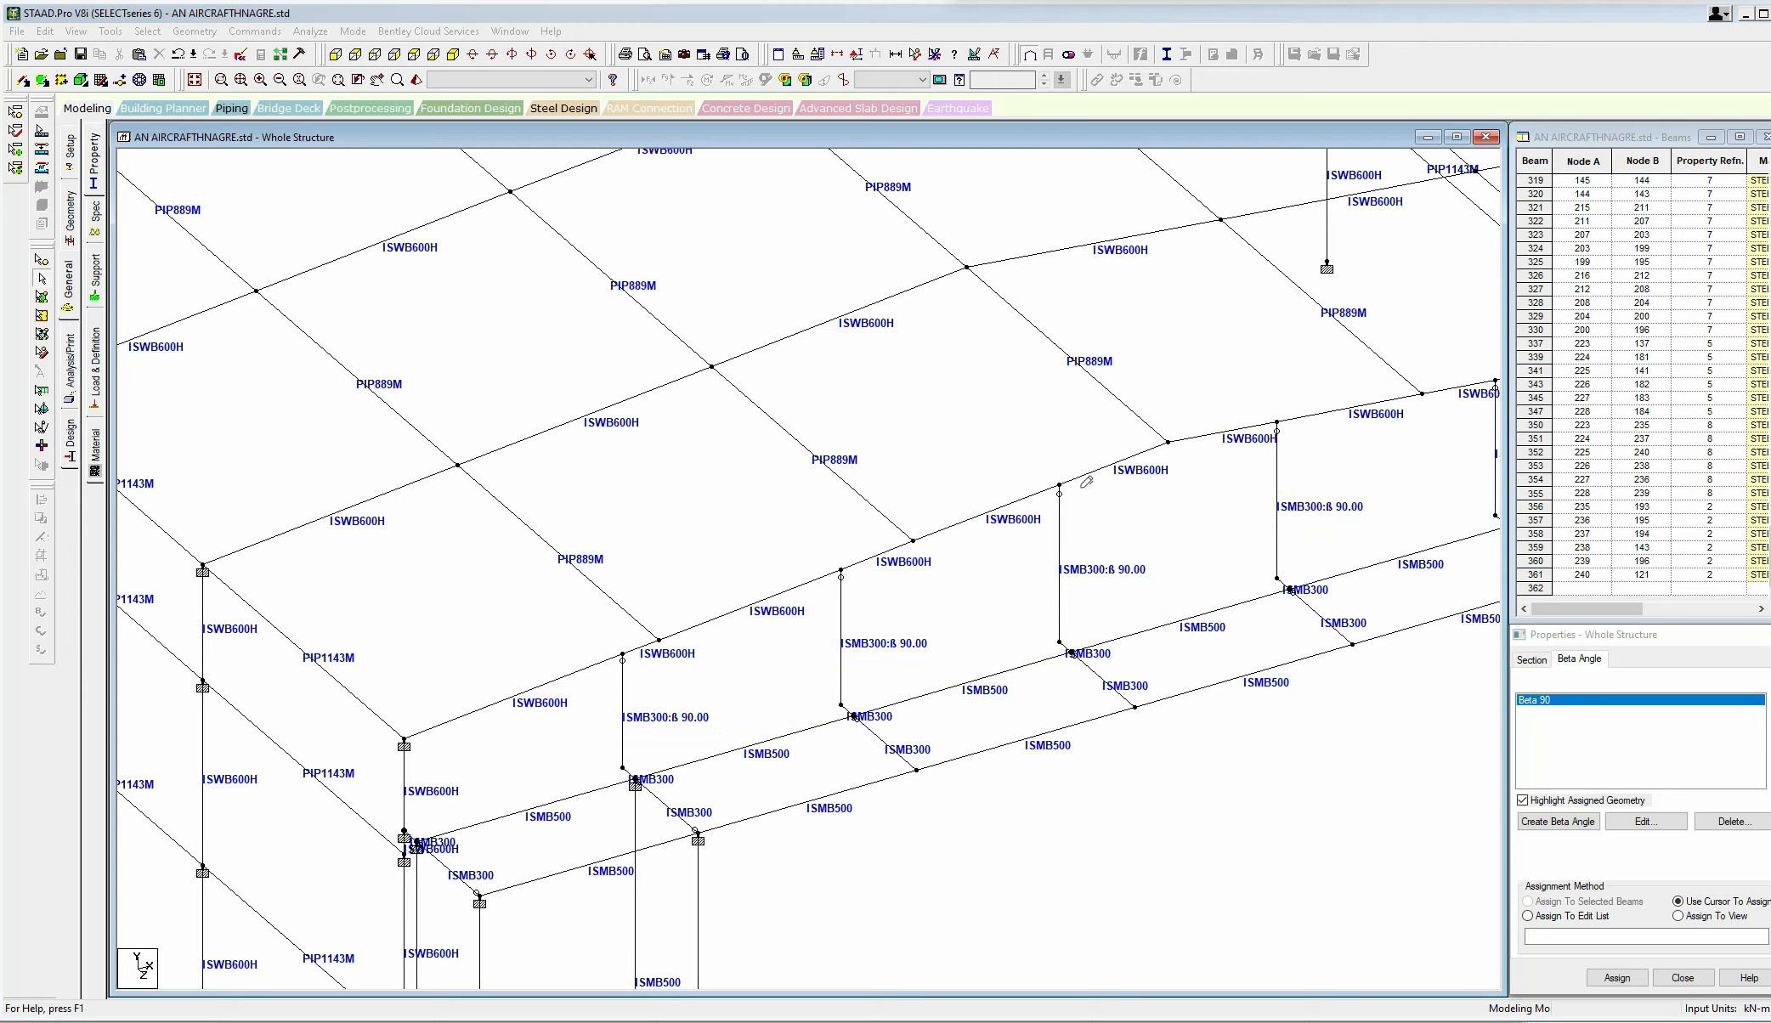
Copy the six short ISMB300 stubs at the bases of the near end frame's verticals.
{"action": "middle_click_drag", "start_coordinate": [888, 340], "coordinate": [933, 285]}
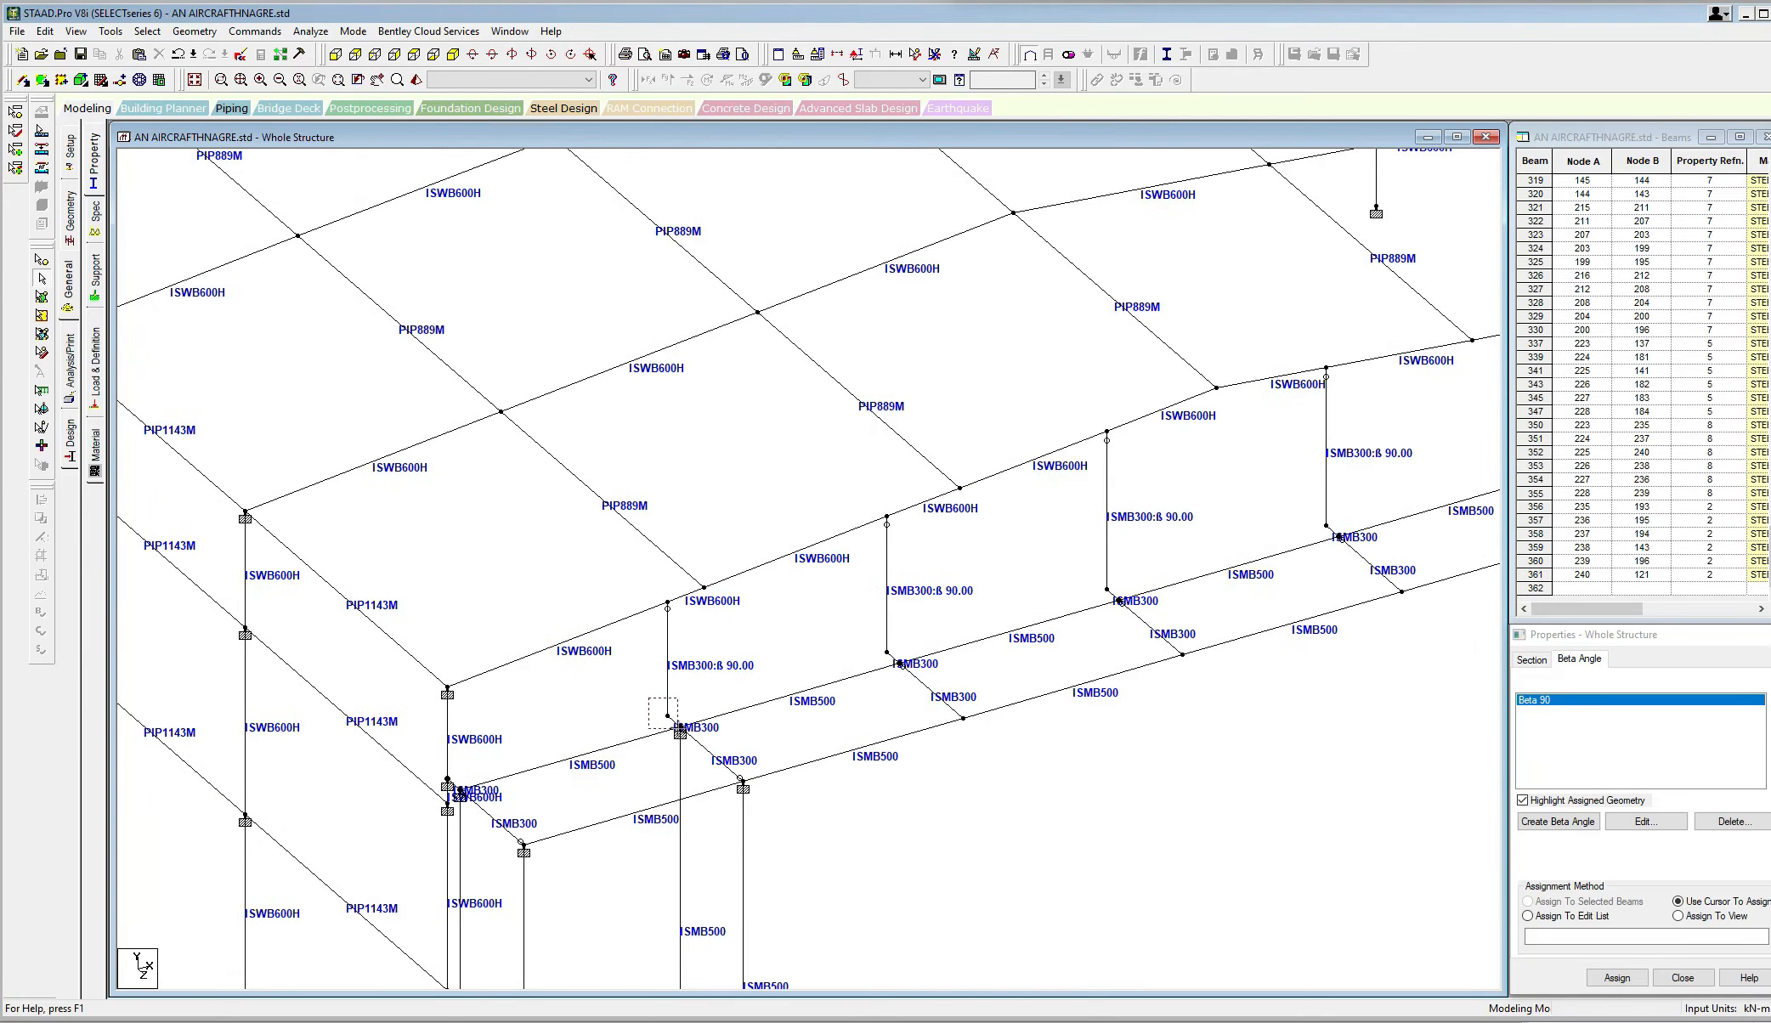
{"action": "left_click", "coordinate": [674, 722]}
{"action": "left_click_drag", "start_coordinate": [880, 660], "coordinate": [904, 673], "text": "ctrl"}
{"action": "middle_click_drag", "start_coordinate": [973, 610], "coordinate": [857, 645]}
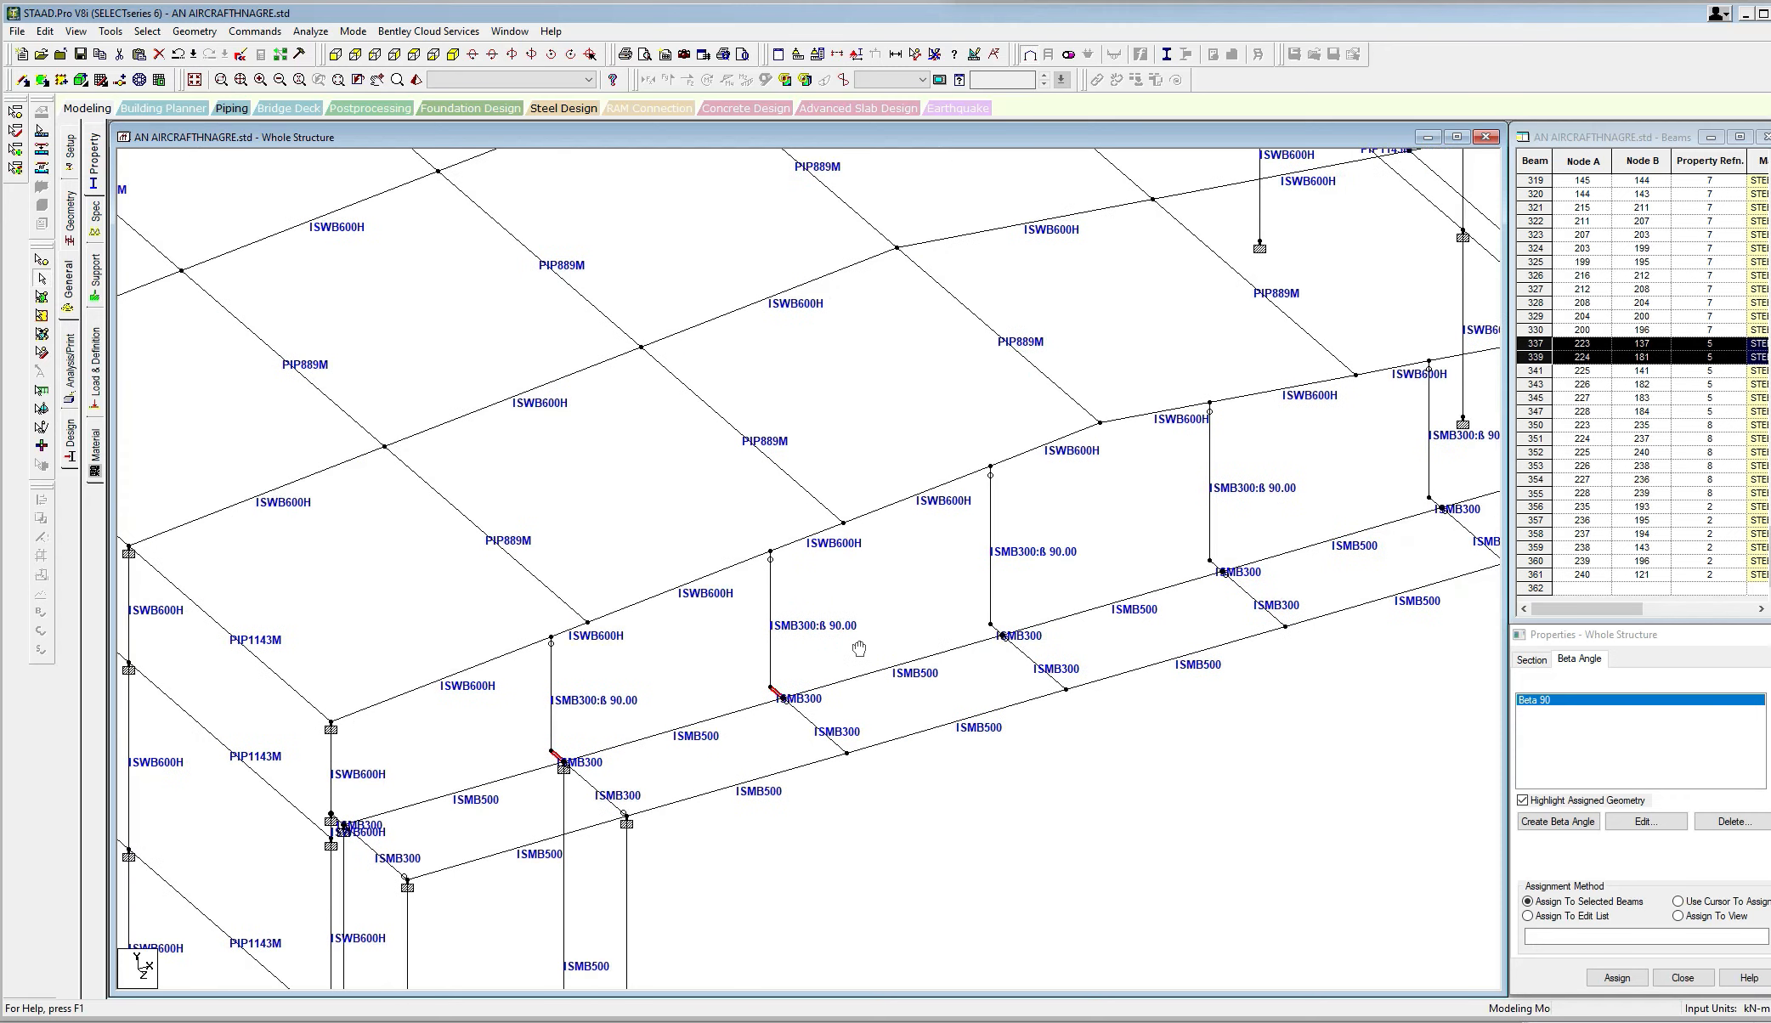
{"action": "left_click_drag", "start_coordinate": [952, 598], "coordinate": [1003, 656], "text": "ctrl"}
{"action": "middle_click_drag", "start_coordinate": [1086, 545], "coordinate": [1001, 582]}
{"action": "left_click_drag", "start_coordinate": [1073, 562], "coordinate": [1134, 623], "text": "ctrl"}
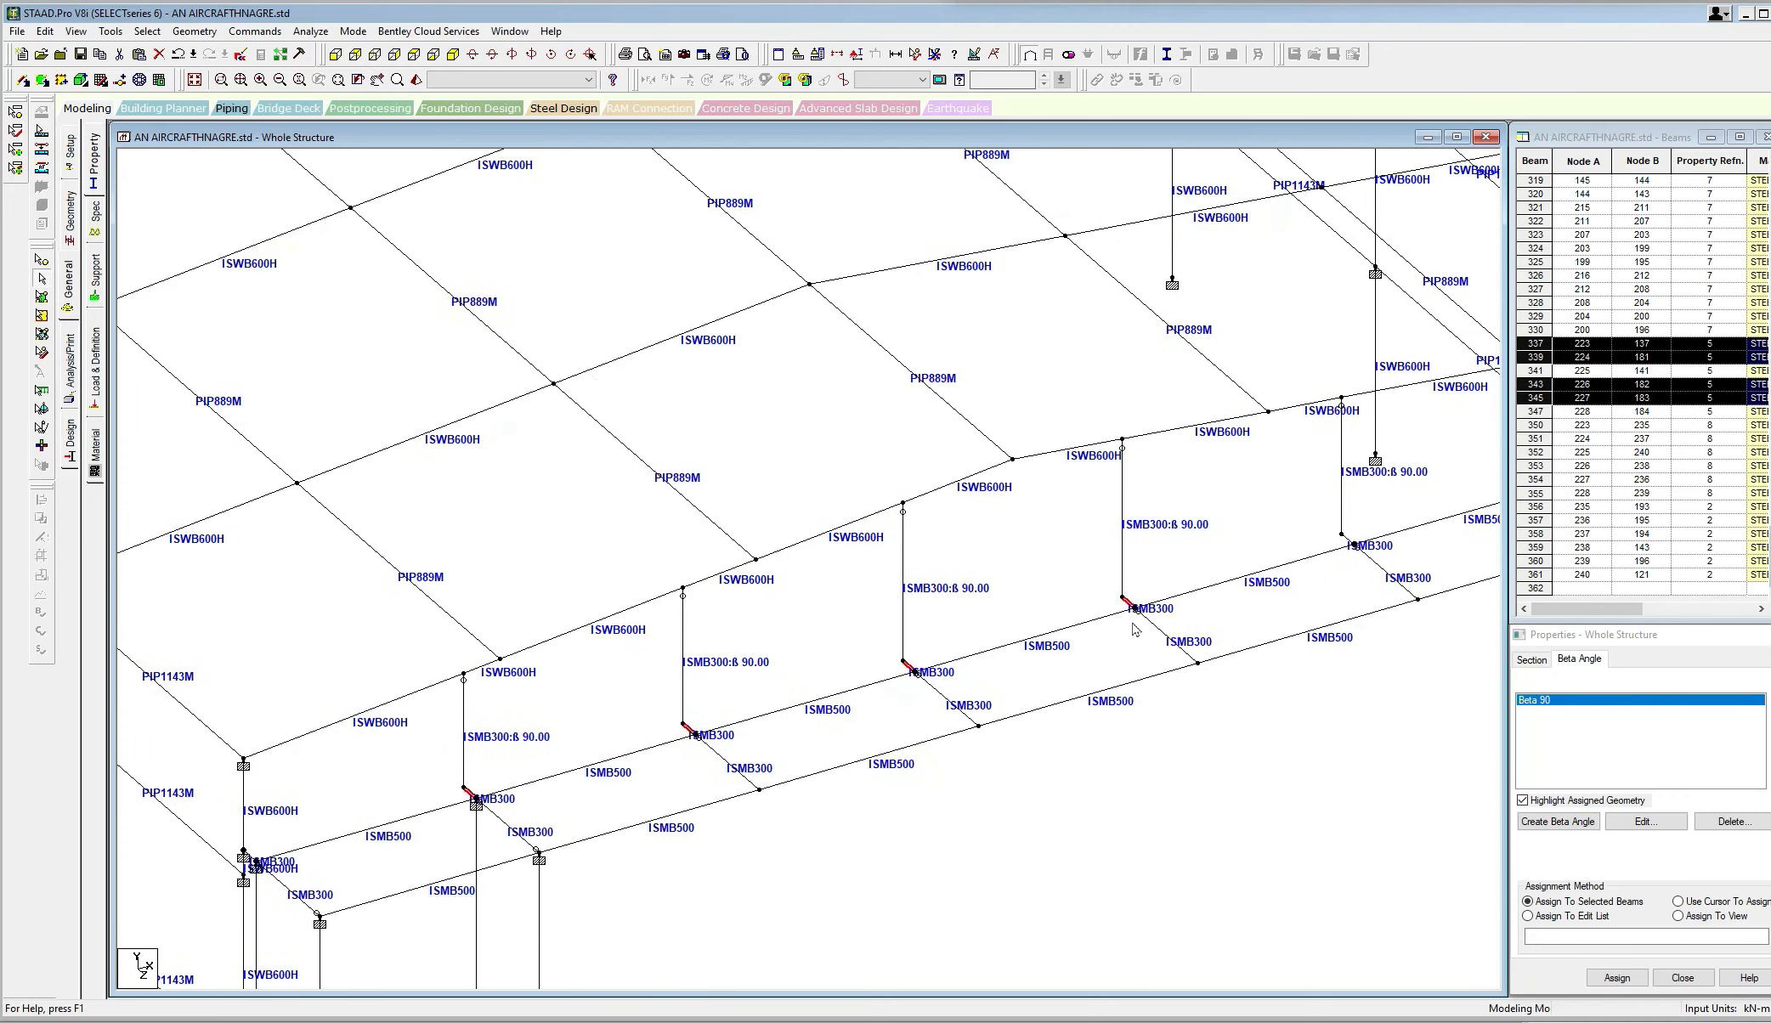
{"action": "middle_click_drag", "start_coordinate": [1237, 546], "coordinate": [1080, 588]}
{"action": "left_click", "coordinate": [1192, 583], "text": "ctrl"}
{"action": "middle_click_drag", "start_coordinate": [1243, 557], "coordinate": [1115, 606]}
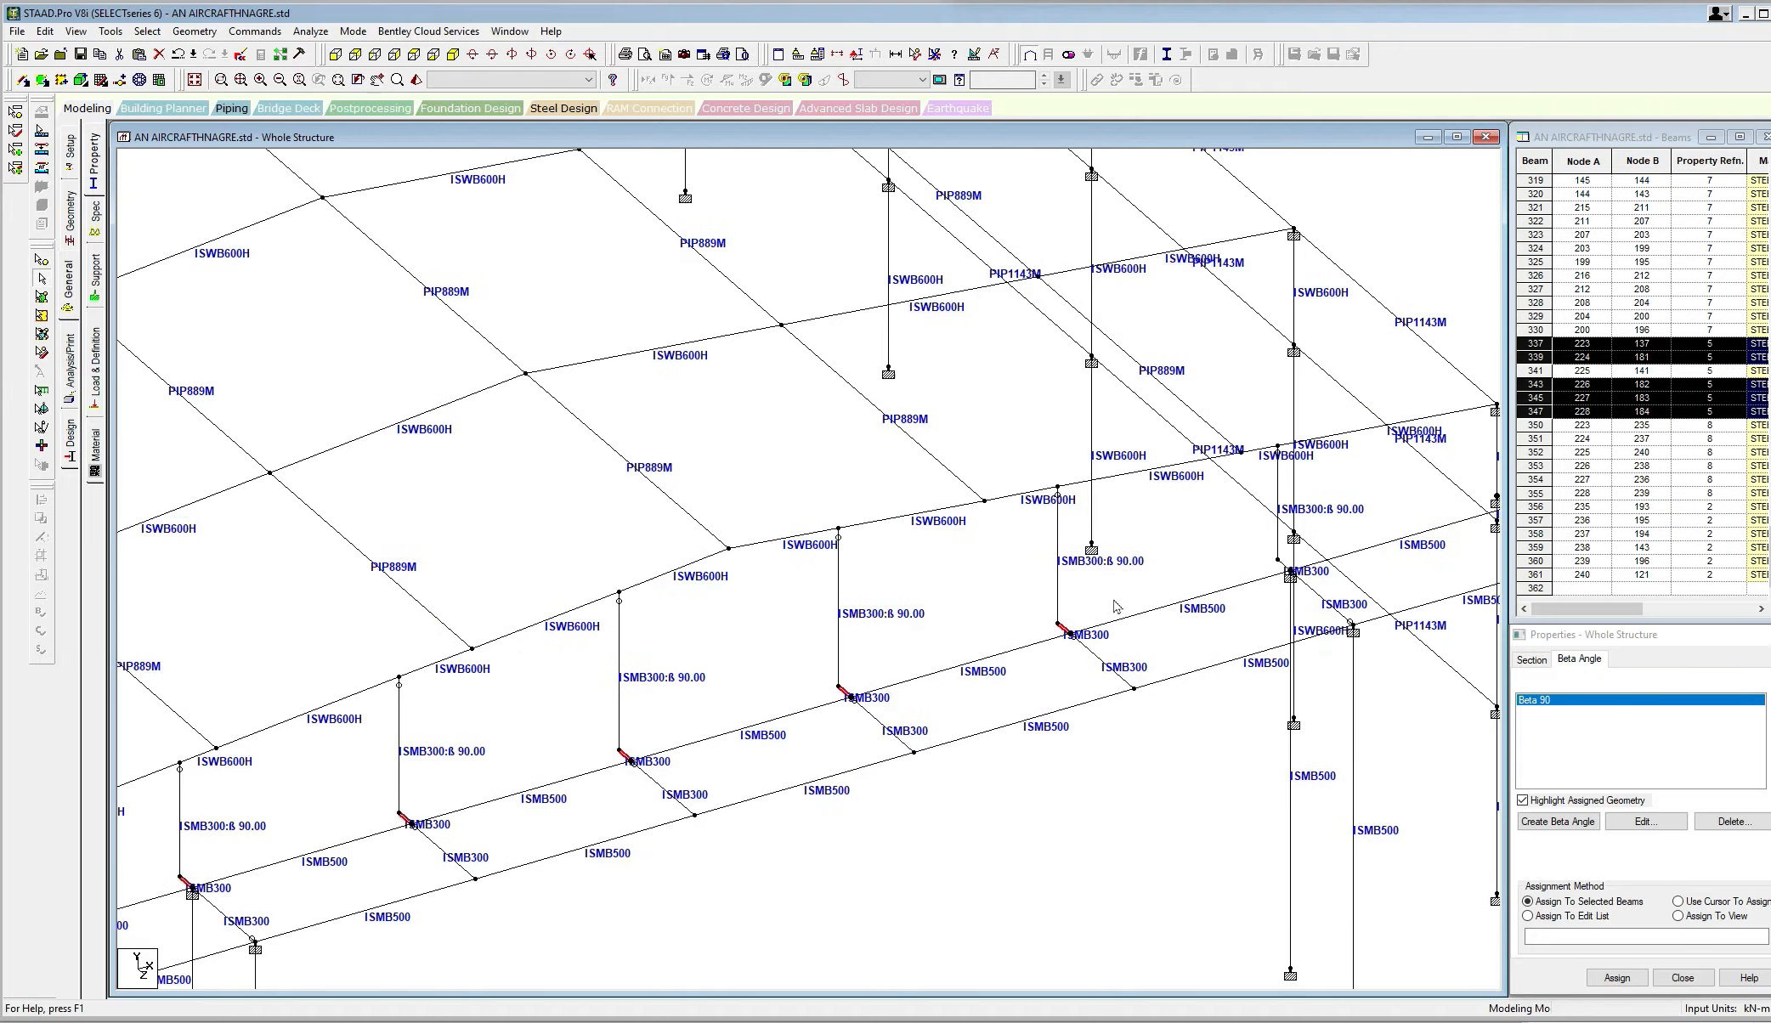
{"action": "left_click_drag", "start_coordinate": [1257, 538], "coordinate": [1294, 579], "text": "ctrl"}
{"action": "middle_click_drag", "start_coordinate": [681, 367], "coordinate": [968, 459]}
{"action": "middle_click_drag", "start_coordinate": [707, 416], "coordinate": [1024, 541]}
{"action": "middle_click_drag", "start_coordinate": [705, 492], "coordinate": [988, 530]}
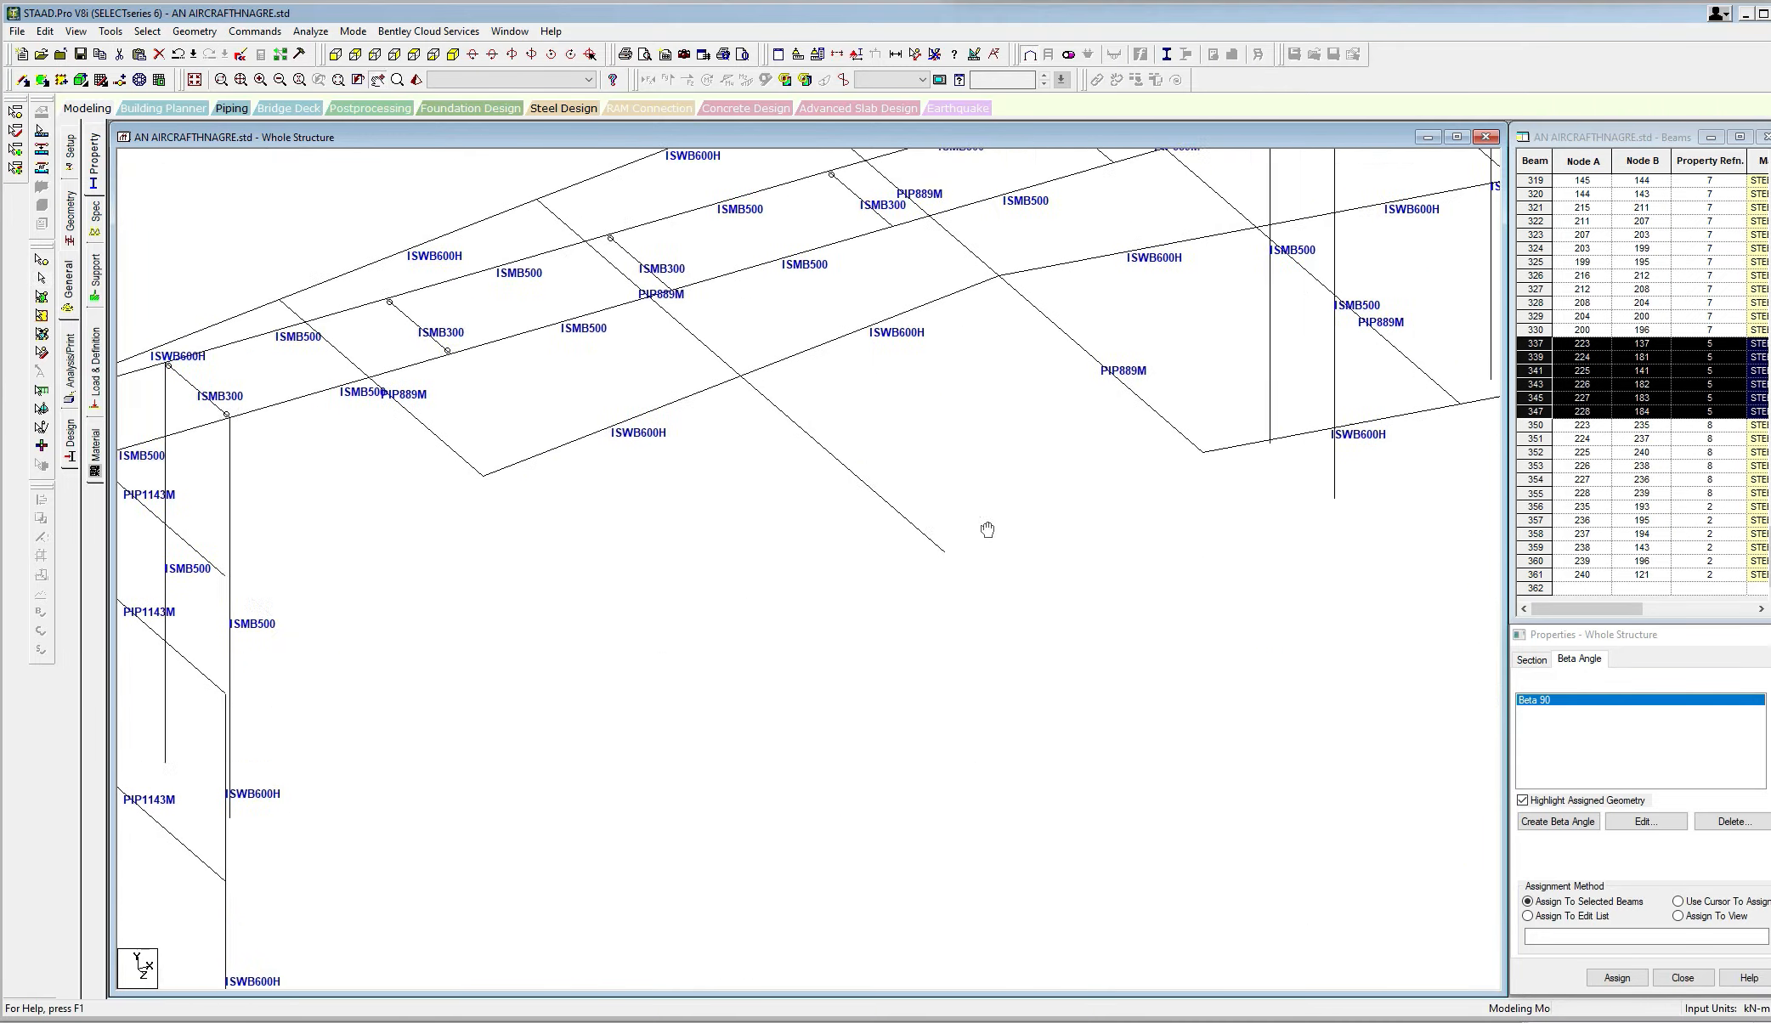
{"action": "middle_click_drag", "start_coordinate": [620, 440], "coordinate": [945, 550]}
{"action": "scroll", "coordinate": [474, 376], "scroll_direction": "up", "scroll_amount": 2}
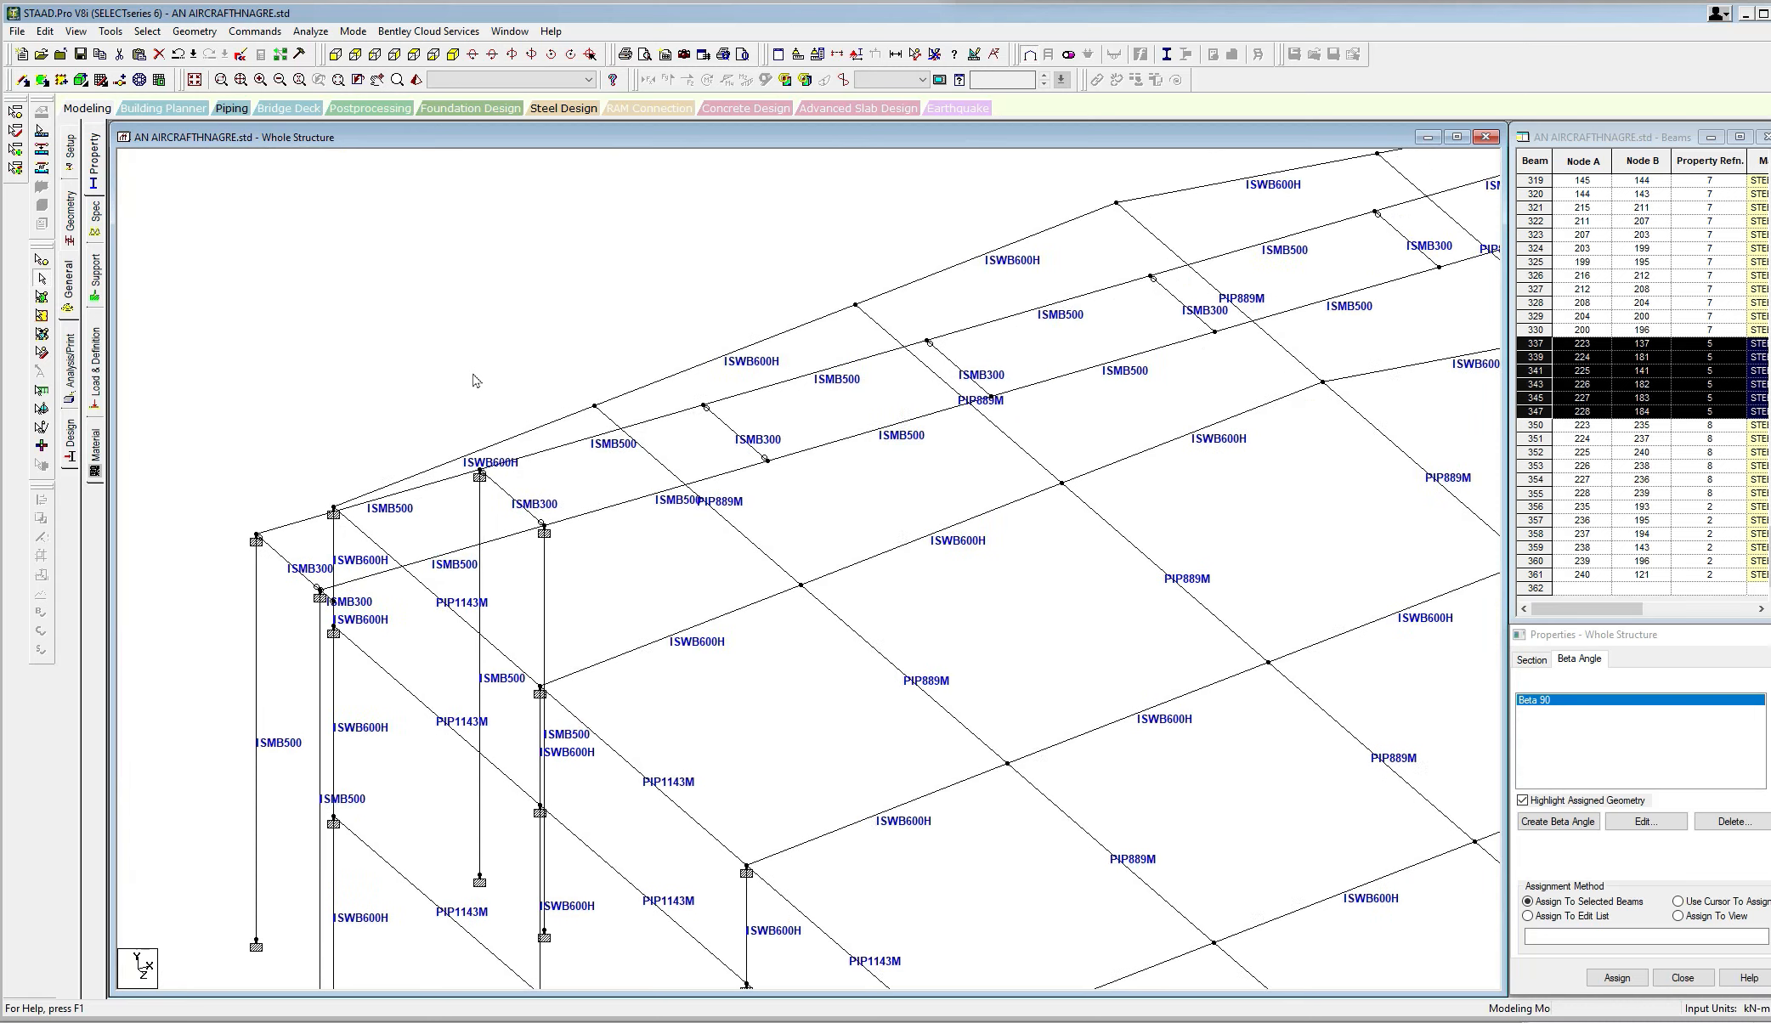
{"action": "right_click", "coordinate": [348, 330]}
{"action": "left_click", "coordinate": [392, 348]}
Paste the copied stubs onto the inner ISMB500 beam of the opposite end frame, using an end node of the first stub as reference point.
{"action": "right_click", "coordinate": [389, 322]}
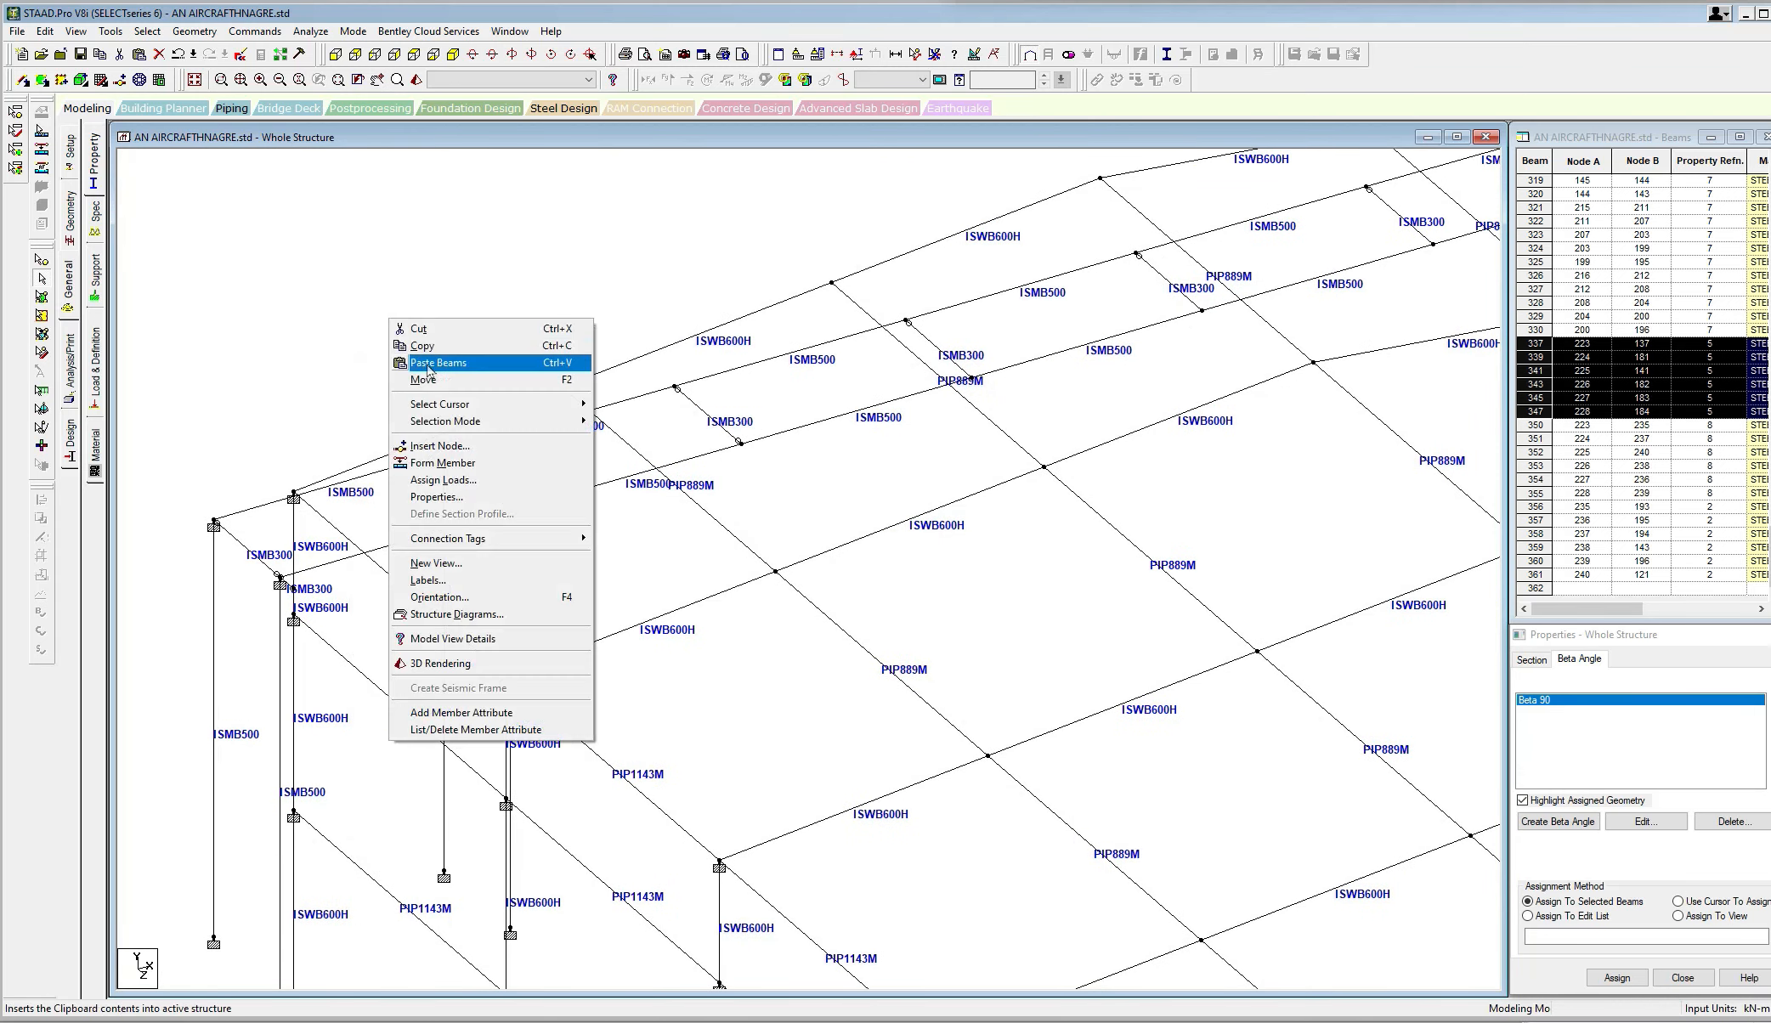
{"action": "left_click", "coordinate": [429, 367]}
{"action": "left_click", "coordinate": [973, 528]}
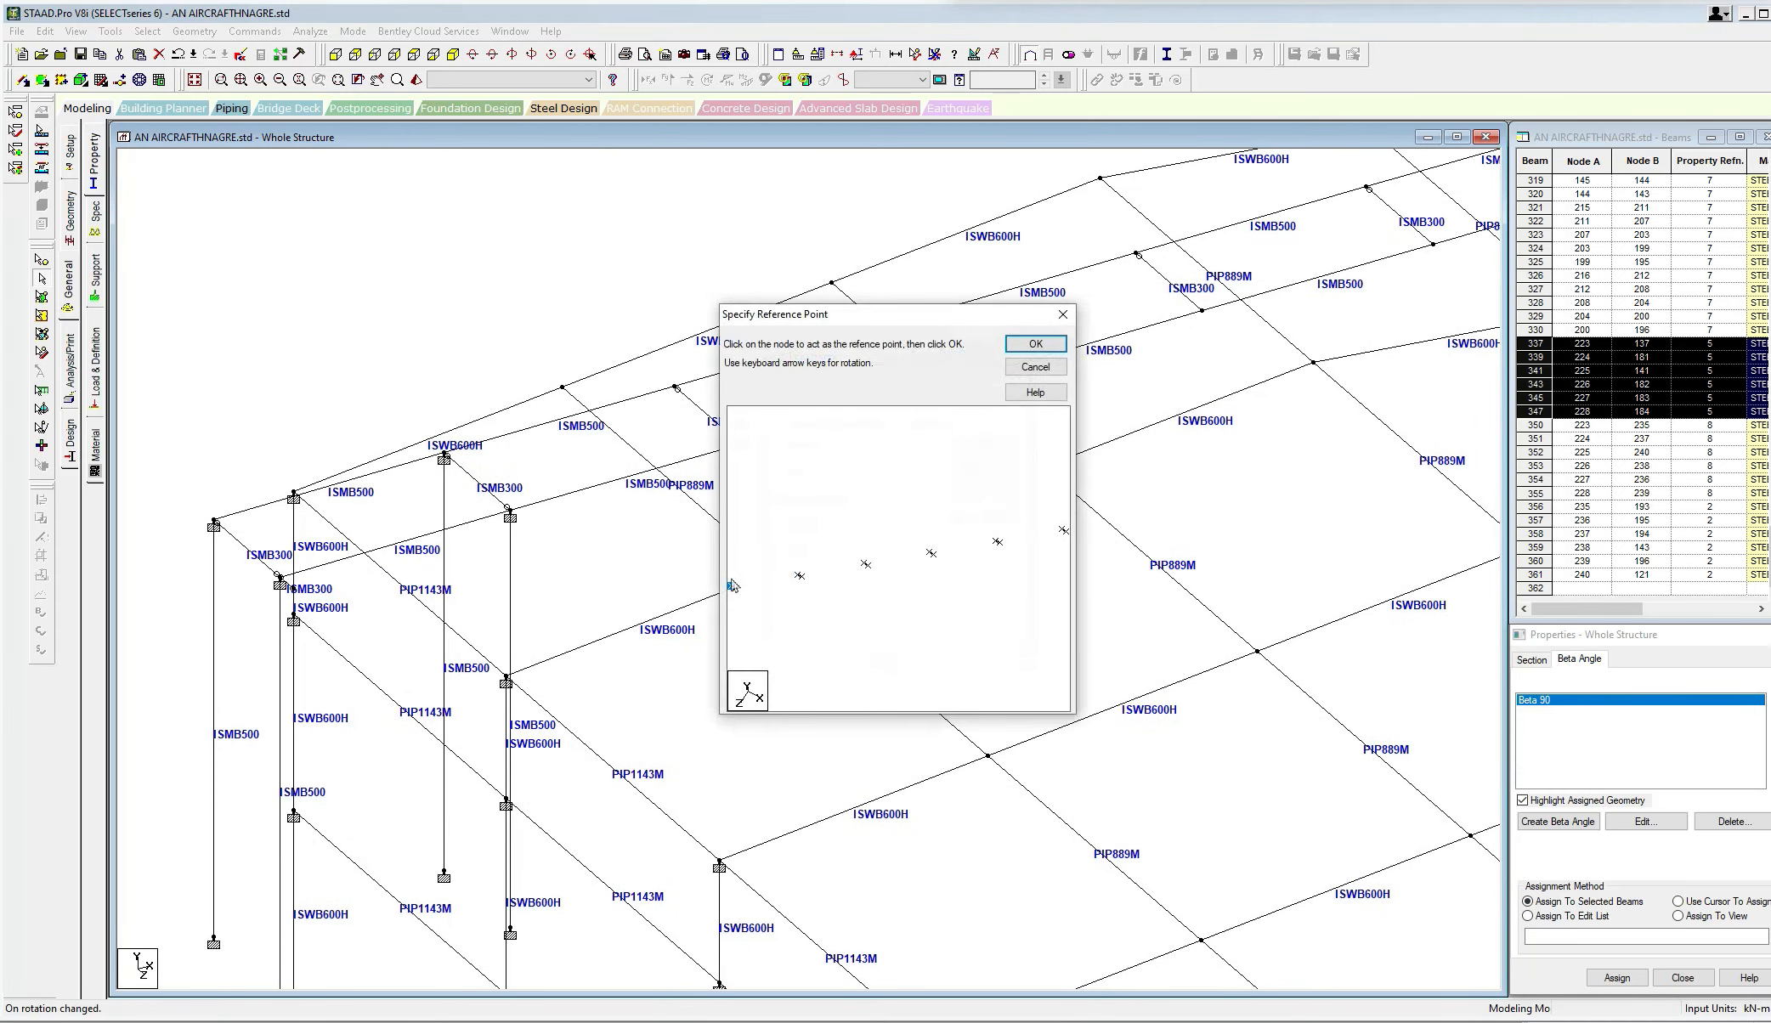
{"action": "left_click", "coordinate": [1035, 343]}
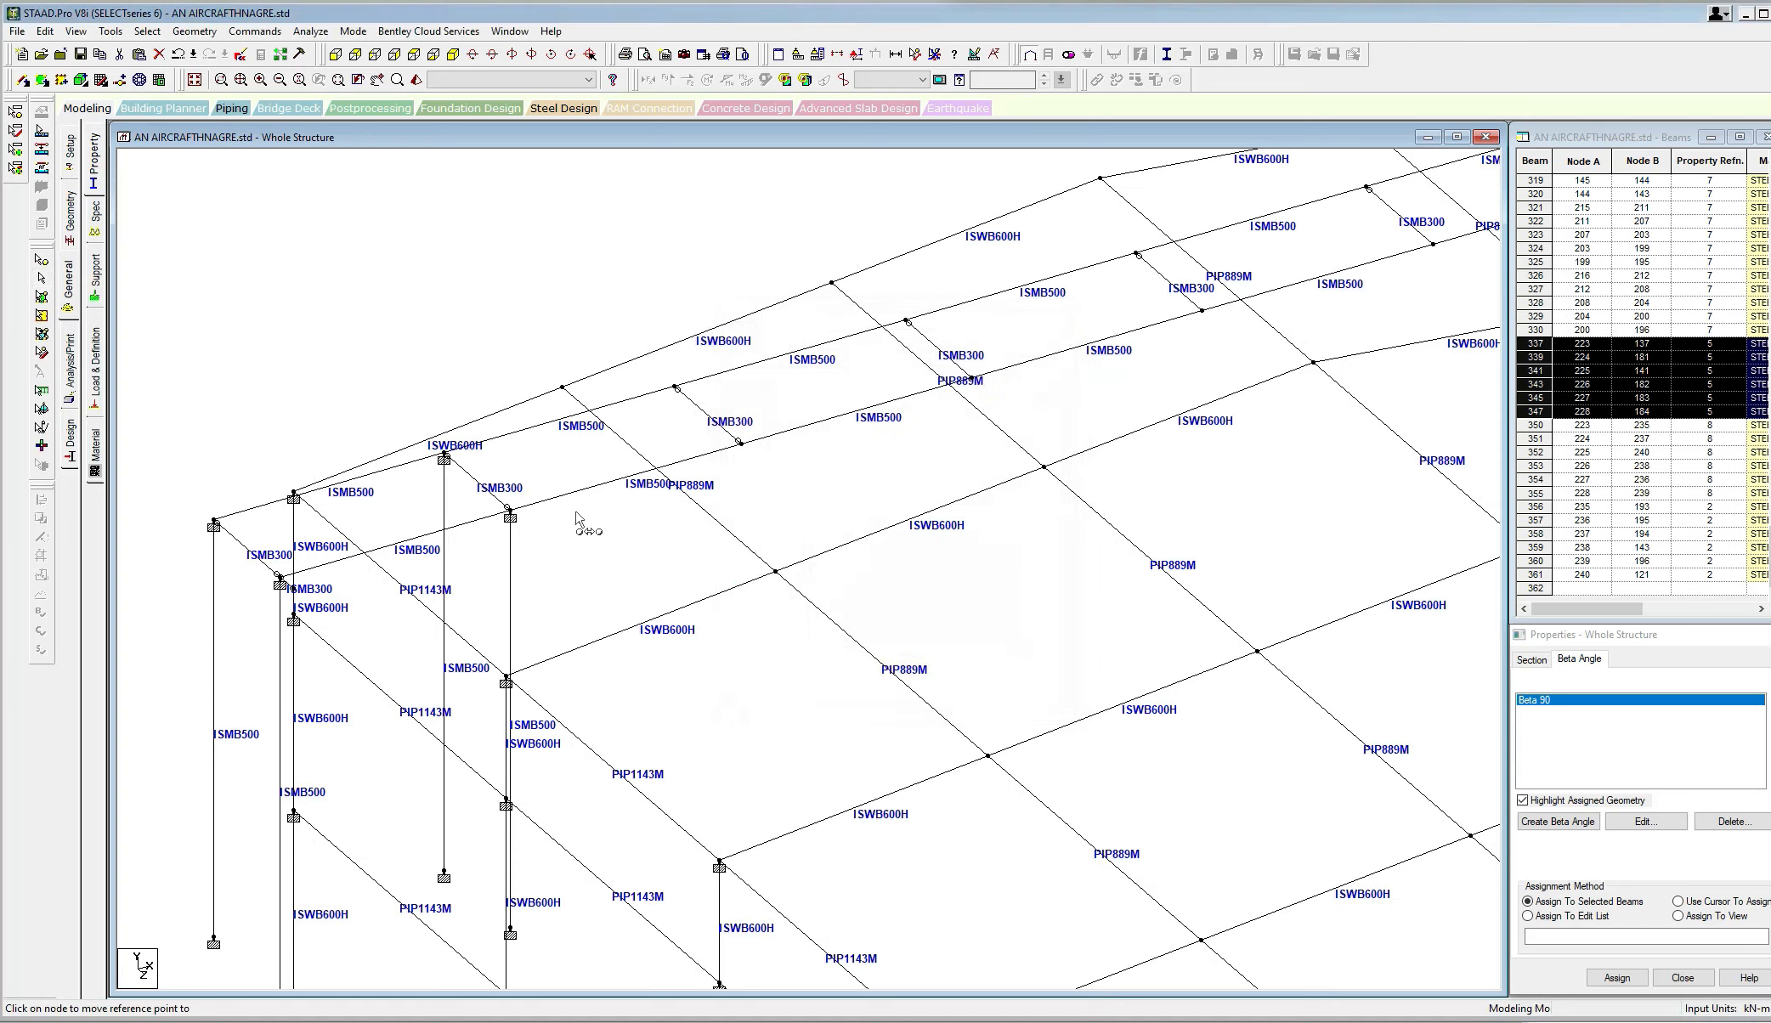
{"action": "left_click", "coordinate": [531, 517]}
{"action": "left_click", "coordinate": [983, 444]}
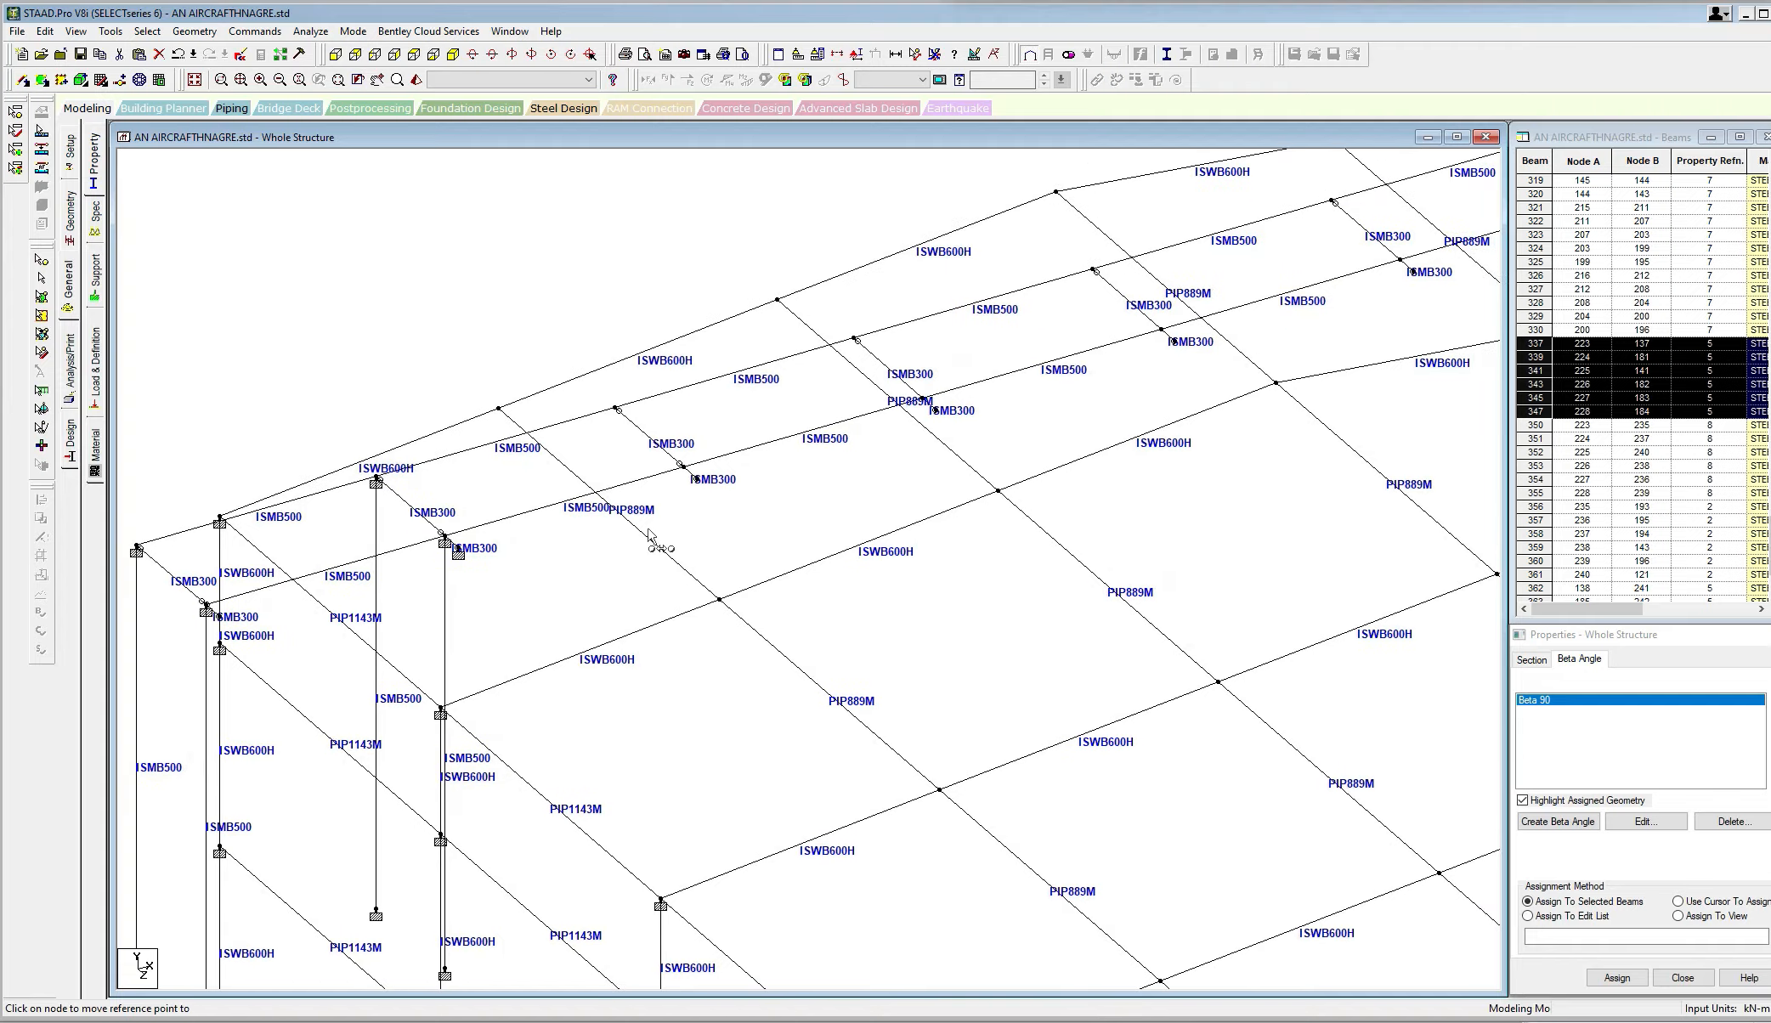
Assign No support to the two supported free-end nodes of the pasted stubs on the far end frame.
{"action": "left_click", "coordinate": [94, 274]}
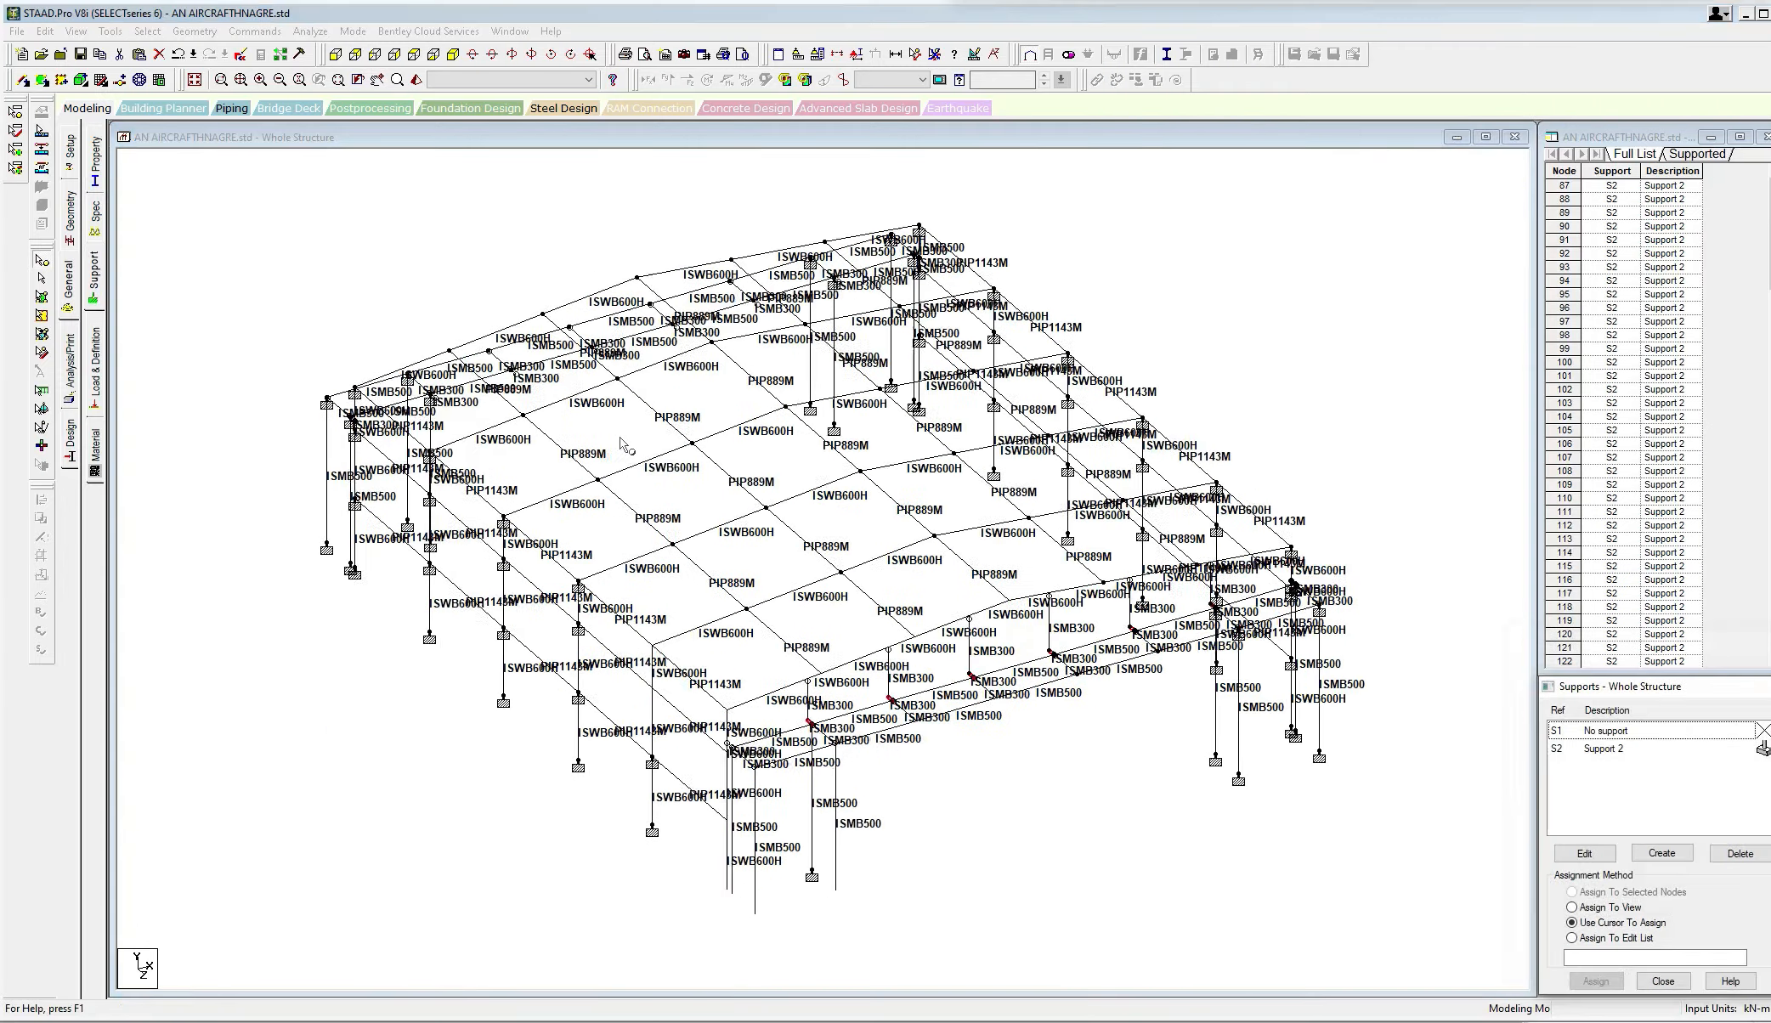
{"action": "scroll", "coordinate": [1091, 617], "scroll_direction": "up", "scroll_amount": 2}
{"action": "scroll", "coordinate": [528, 466], "scroll_direction": "up", "scroll_amount": 5}
{"action": "middle_click_drag", "start_coordinate": [265, 327], "coordinate": [551, 525]}
{"action": "scroll", "coordinate": [550, 525], "scroll_direction": "up", "scroll_amount": 2}
{"action": "left_click", "coordinate": [464, 485]}
{"action": "middle_click_drag", "start_coordinate": [681, 481], "coordinate": [584, 535]}
{"action": "scroll", "coordinate": [926, 421], "scroll_direction": "up", "scroll_amount": 1}
{"action": "scroll", "coordinate": [926, 420], "scroll_direction": "up", "scroll_amount": 1}
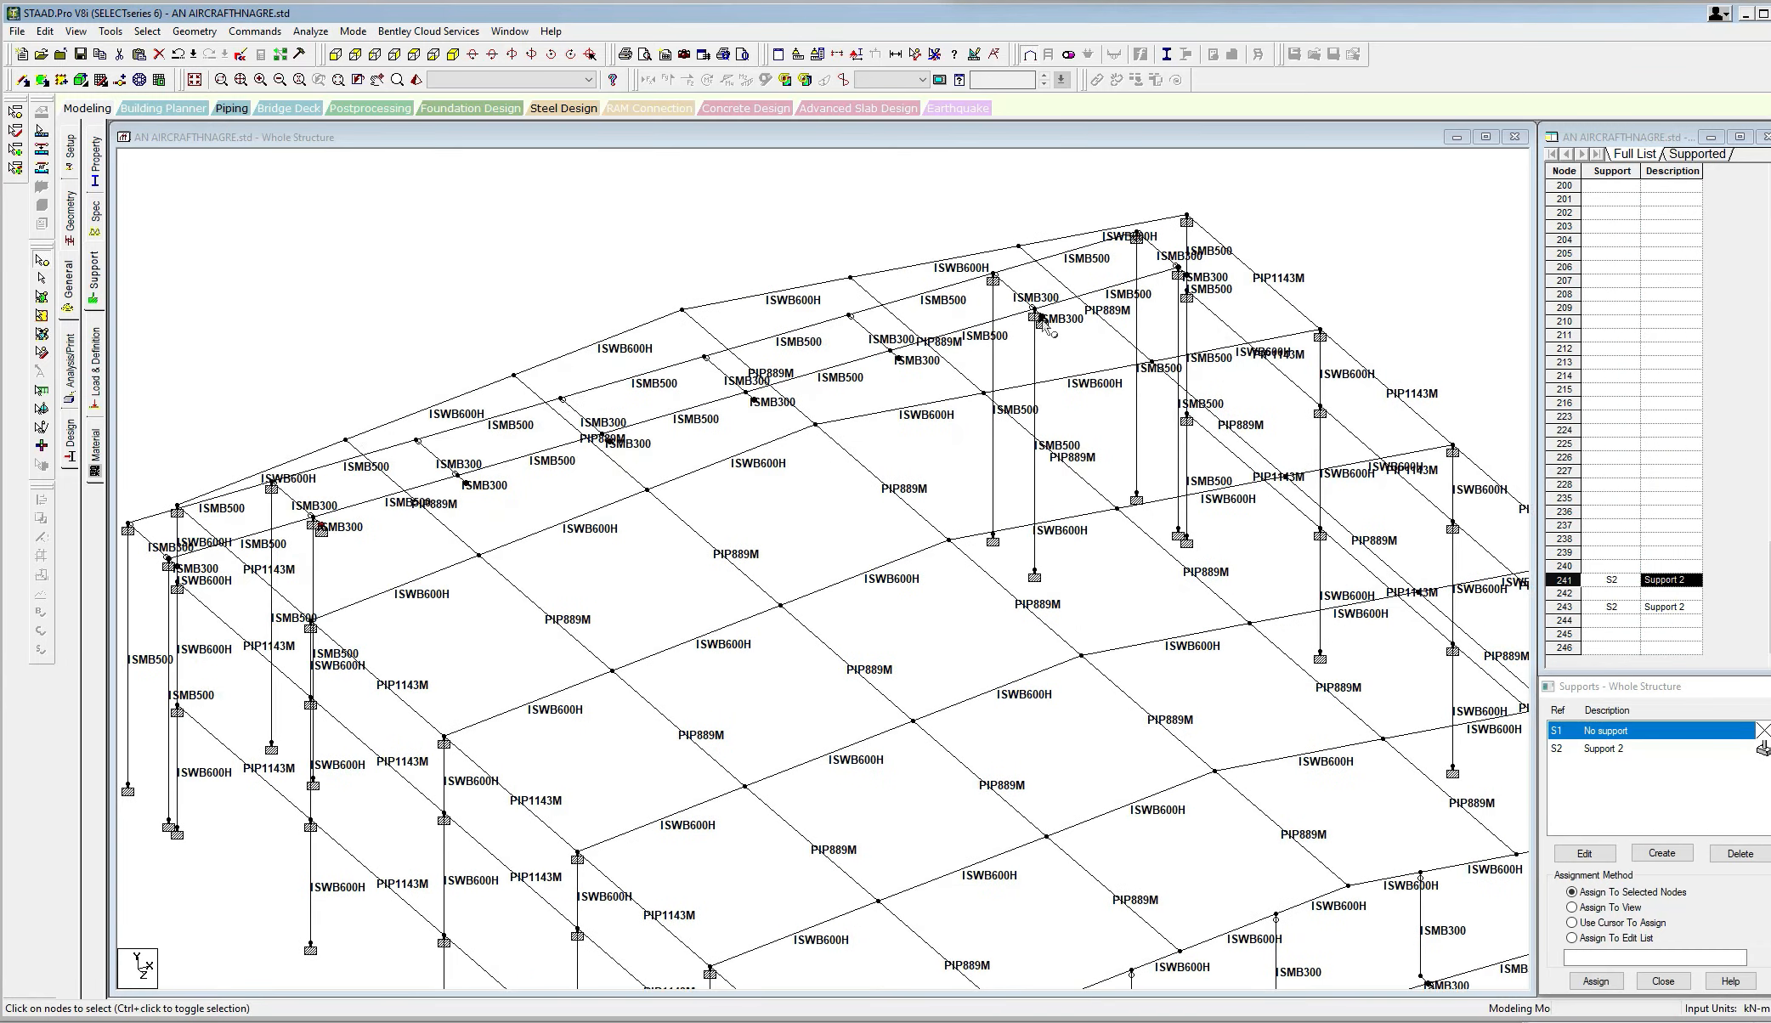
{"action": "left_click", "coordinate": [1041, 320]}
{"action": "left_click", "coordinate": [1595, 980]}
{"action": "left_click", "coordinate": [1663, 882]}
Copy the six ISMB300 verticals of the near end frame.
{"action": "middle_click_drag", "start_coordinate": [1032, 977], "coordinate": [981, 722]}
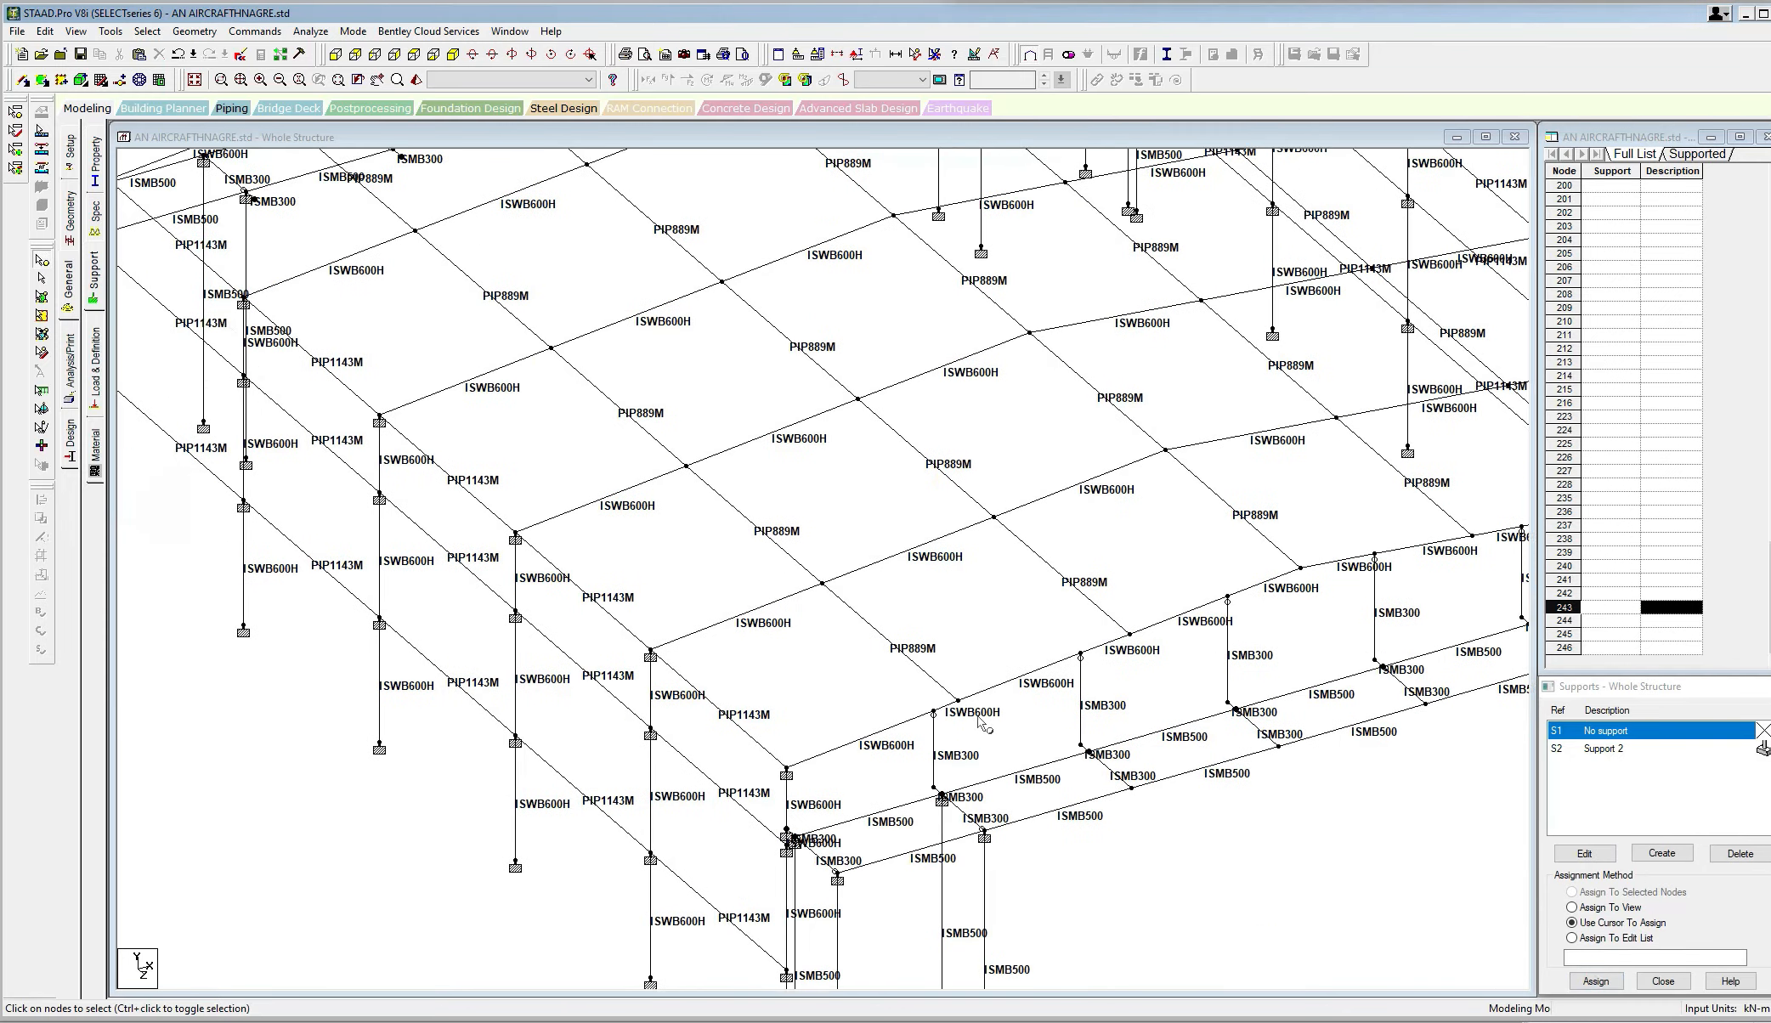
{"action": "left_click", "coordinate": [936, 754]}
{"action": "left_click", "coordinate": [1082, 709], "text": "ctrl"}
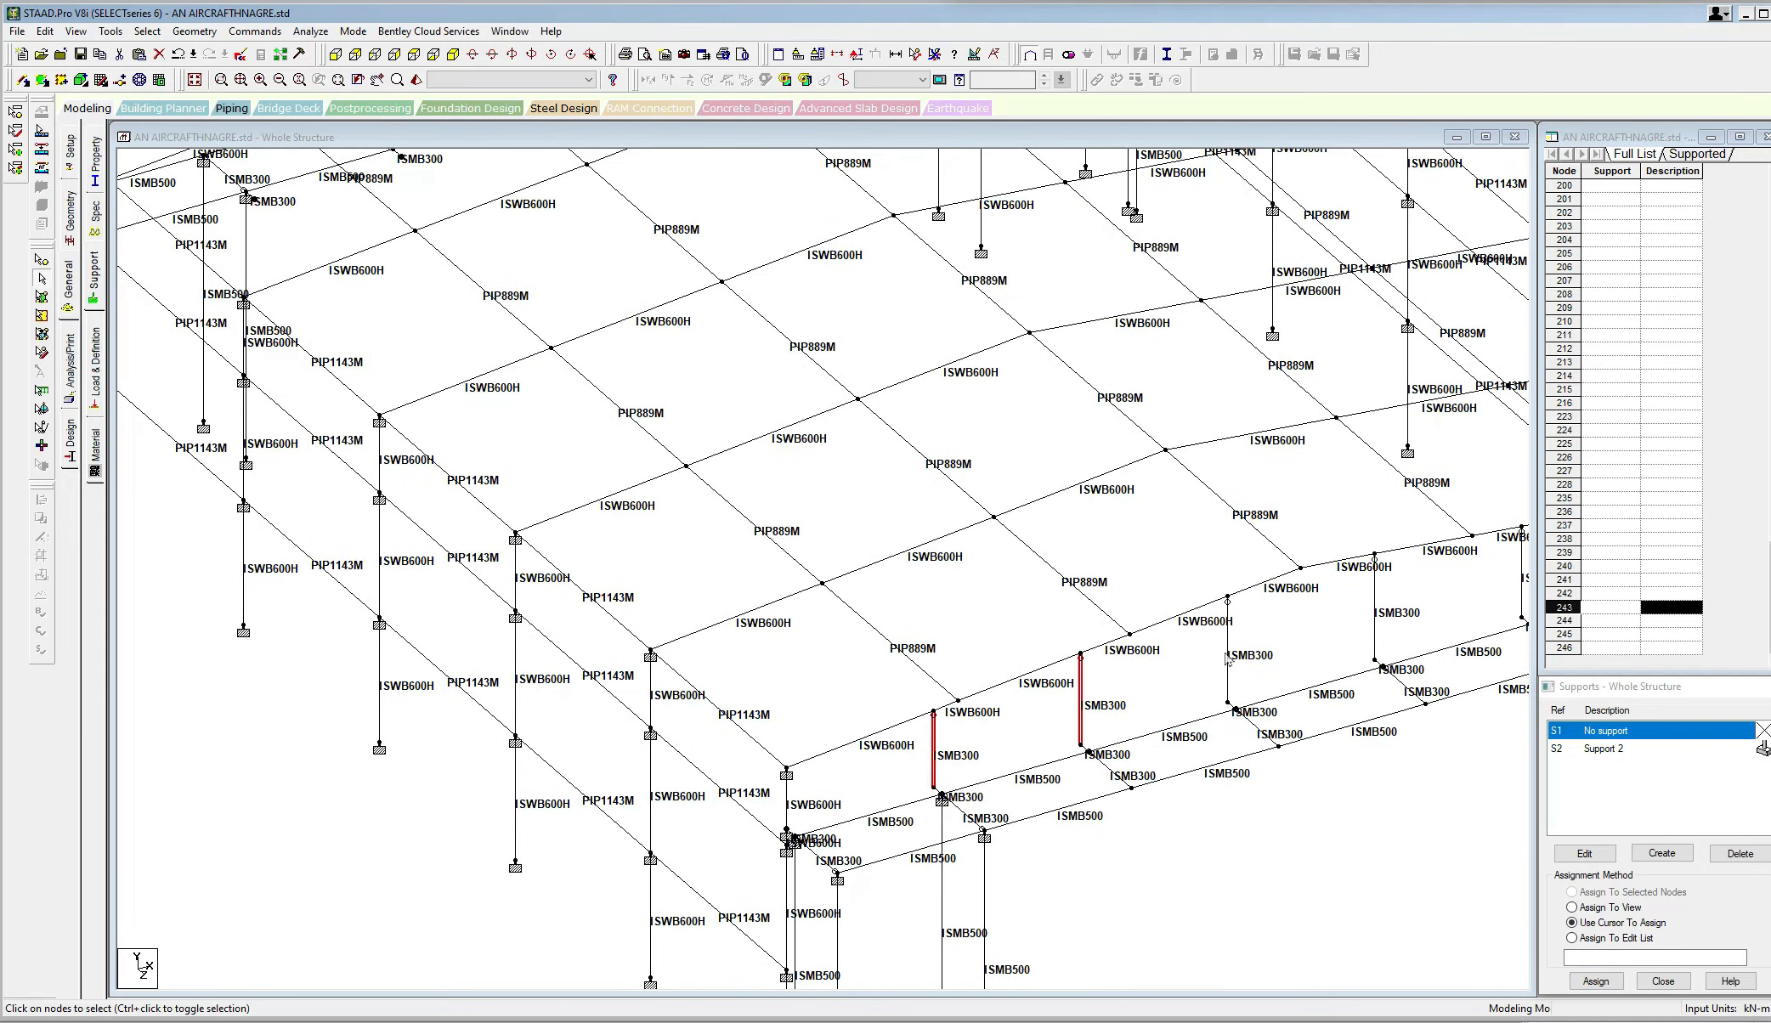
{"action": "left_click", "coordinate": [1226, 658], "text": "ctrl"}
{"action": "middle_click_drag", "start_coordinate": [1260, 658], "coordinate": [1022, 718]}
{"action": "left_click", "coordinate": [1138, 692], "text": "ctrl"}
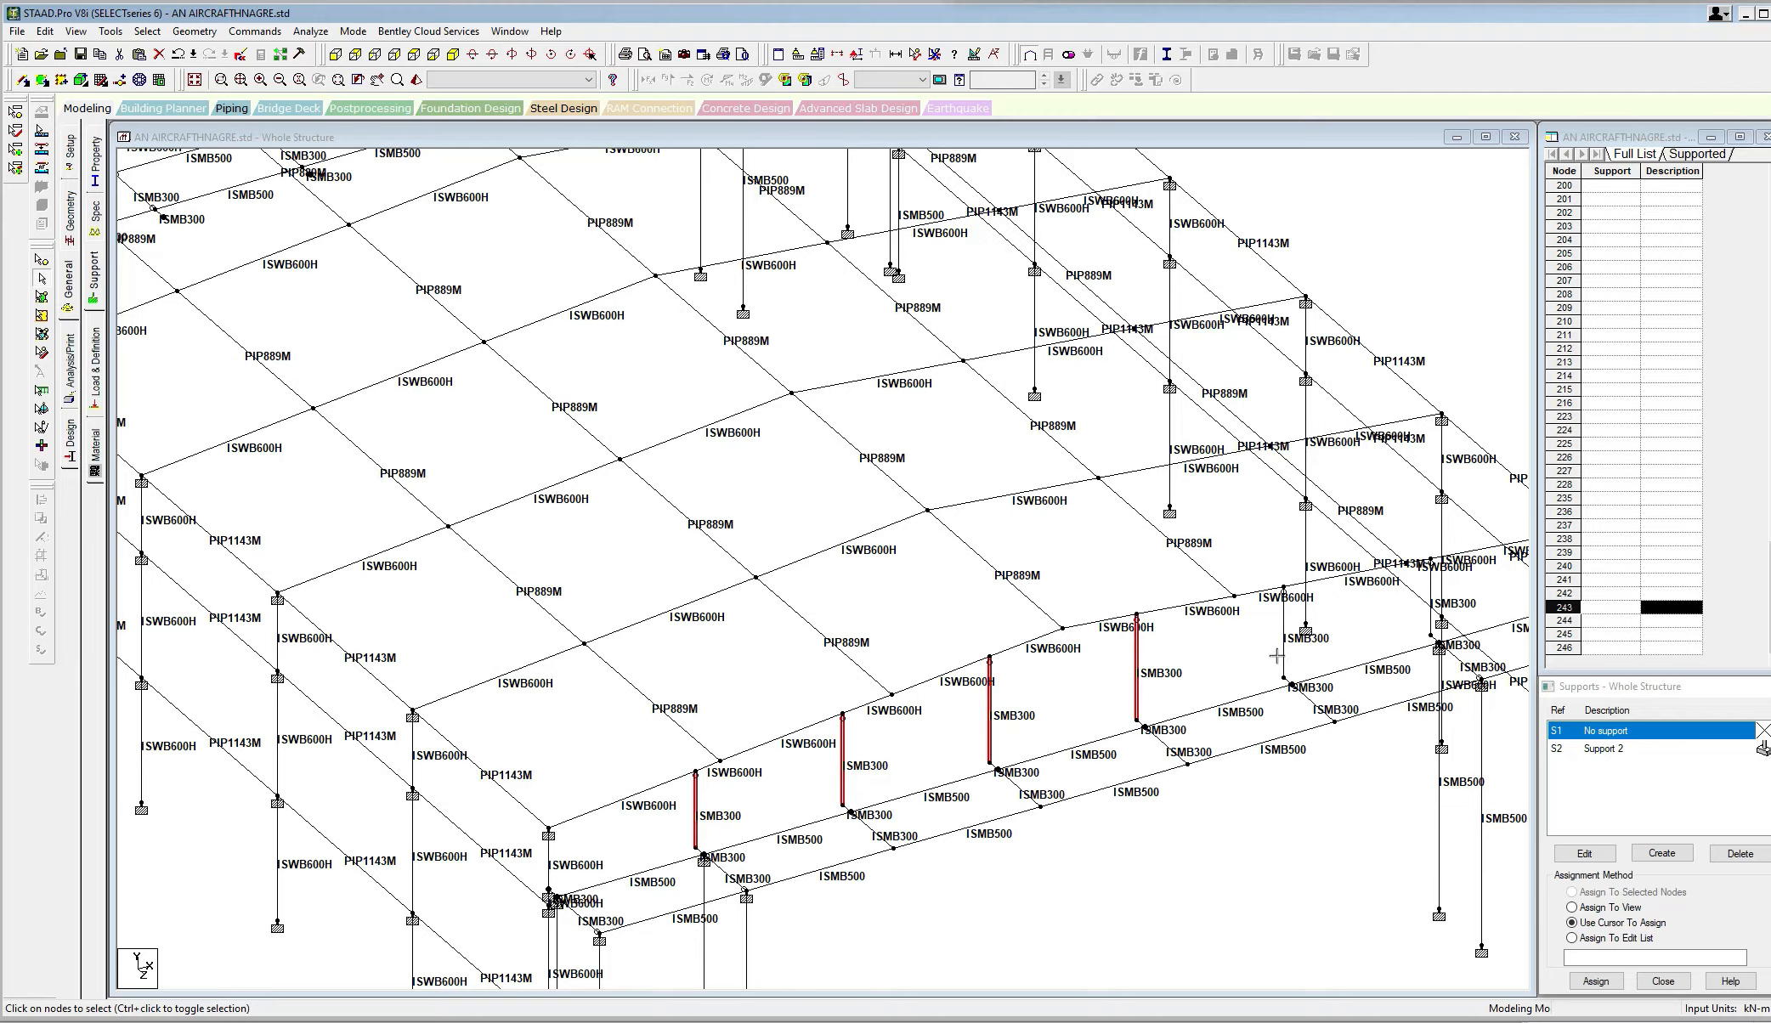
{"action": "left_click", "coordinate": [1284, 660], "text": "ctrl"}
{"action": "middle_click_drag", "start_coordinate": [1438, 626], "coordinate": [1271, 692]}
{"action": "left_click", "coordinate": [1265, 692], "text": "ctrl"}
{"action": "middle_click_drag", "start_coordinate": [1060, 686], "coordinate": [1132, 695]}
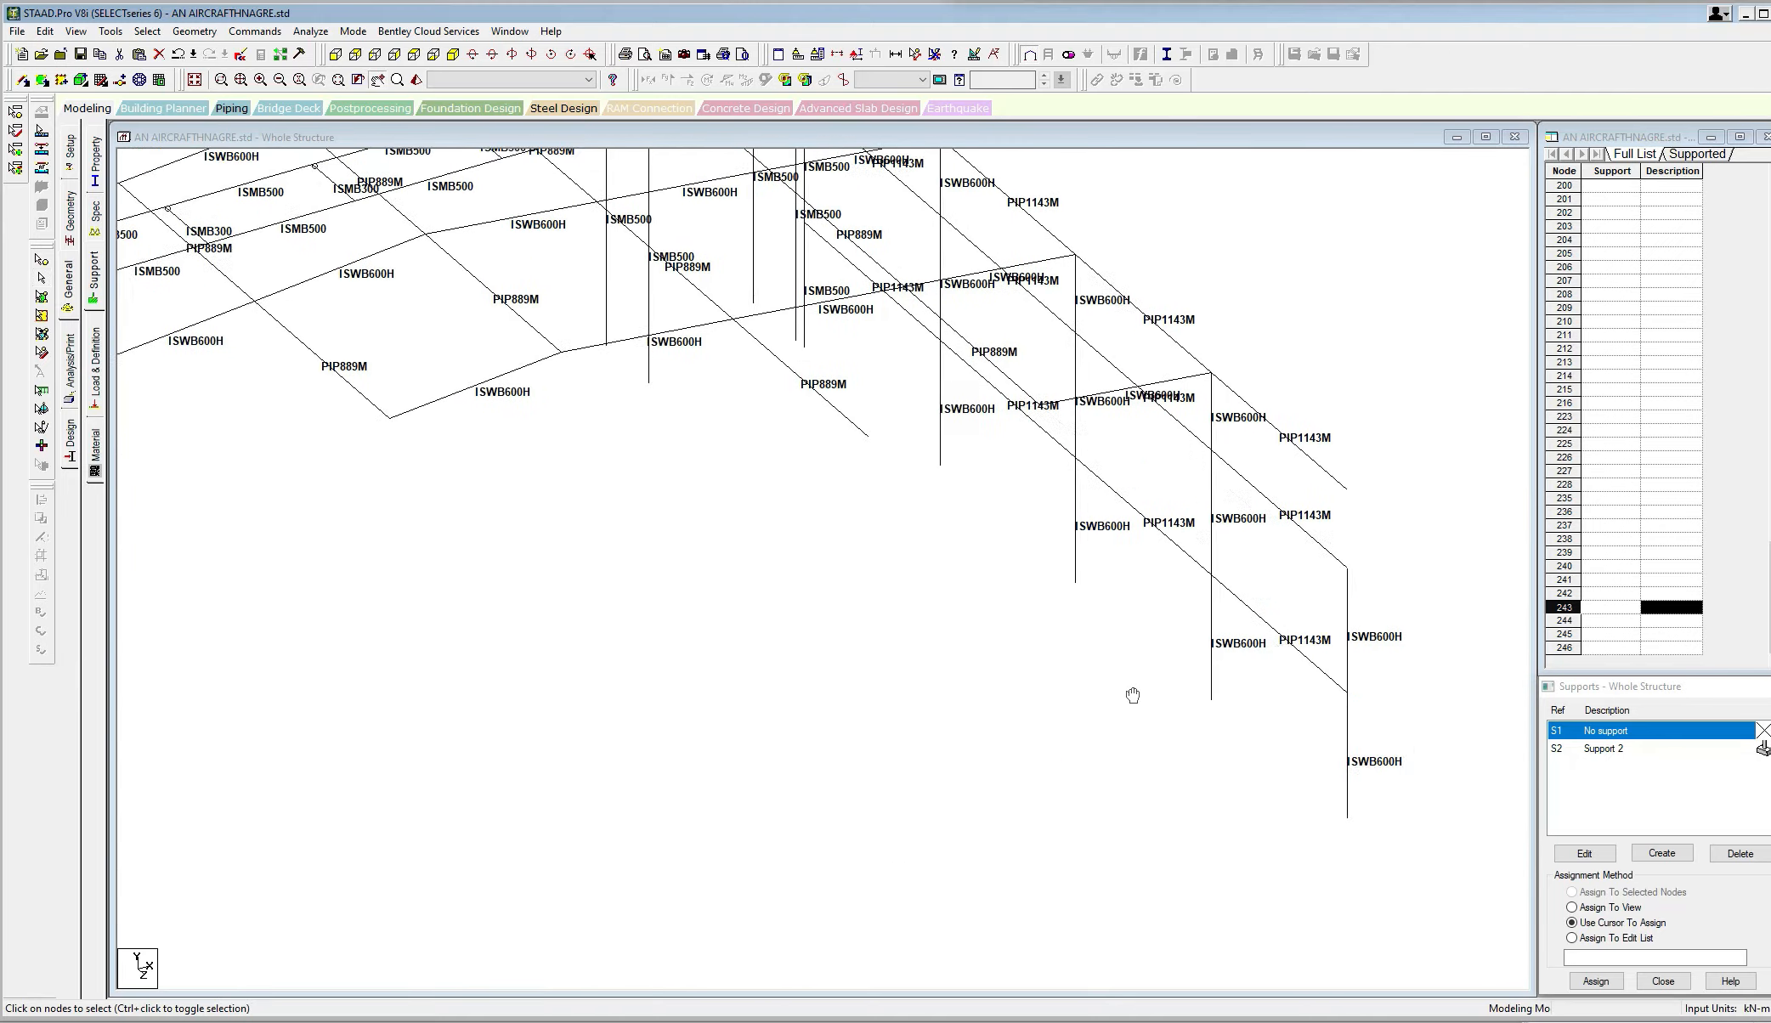
{"action": "middle_click_drag", "start_coordinate": [680, 662], "coordinate": [948, 617]}
{"action": "middle_click_drag", "start_coordinate": [646, 400], "coordinate": [890, 617]}
{"action": "middle_click_drag", "start_coordinate": [732, 552], "coordinate": [826, 632]}
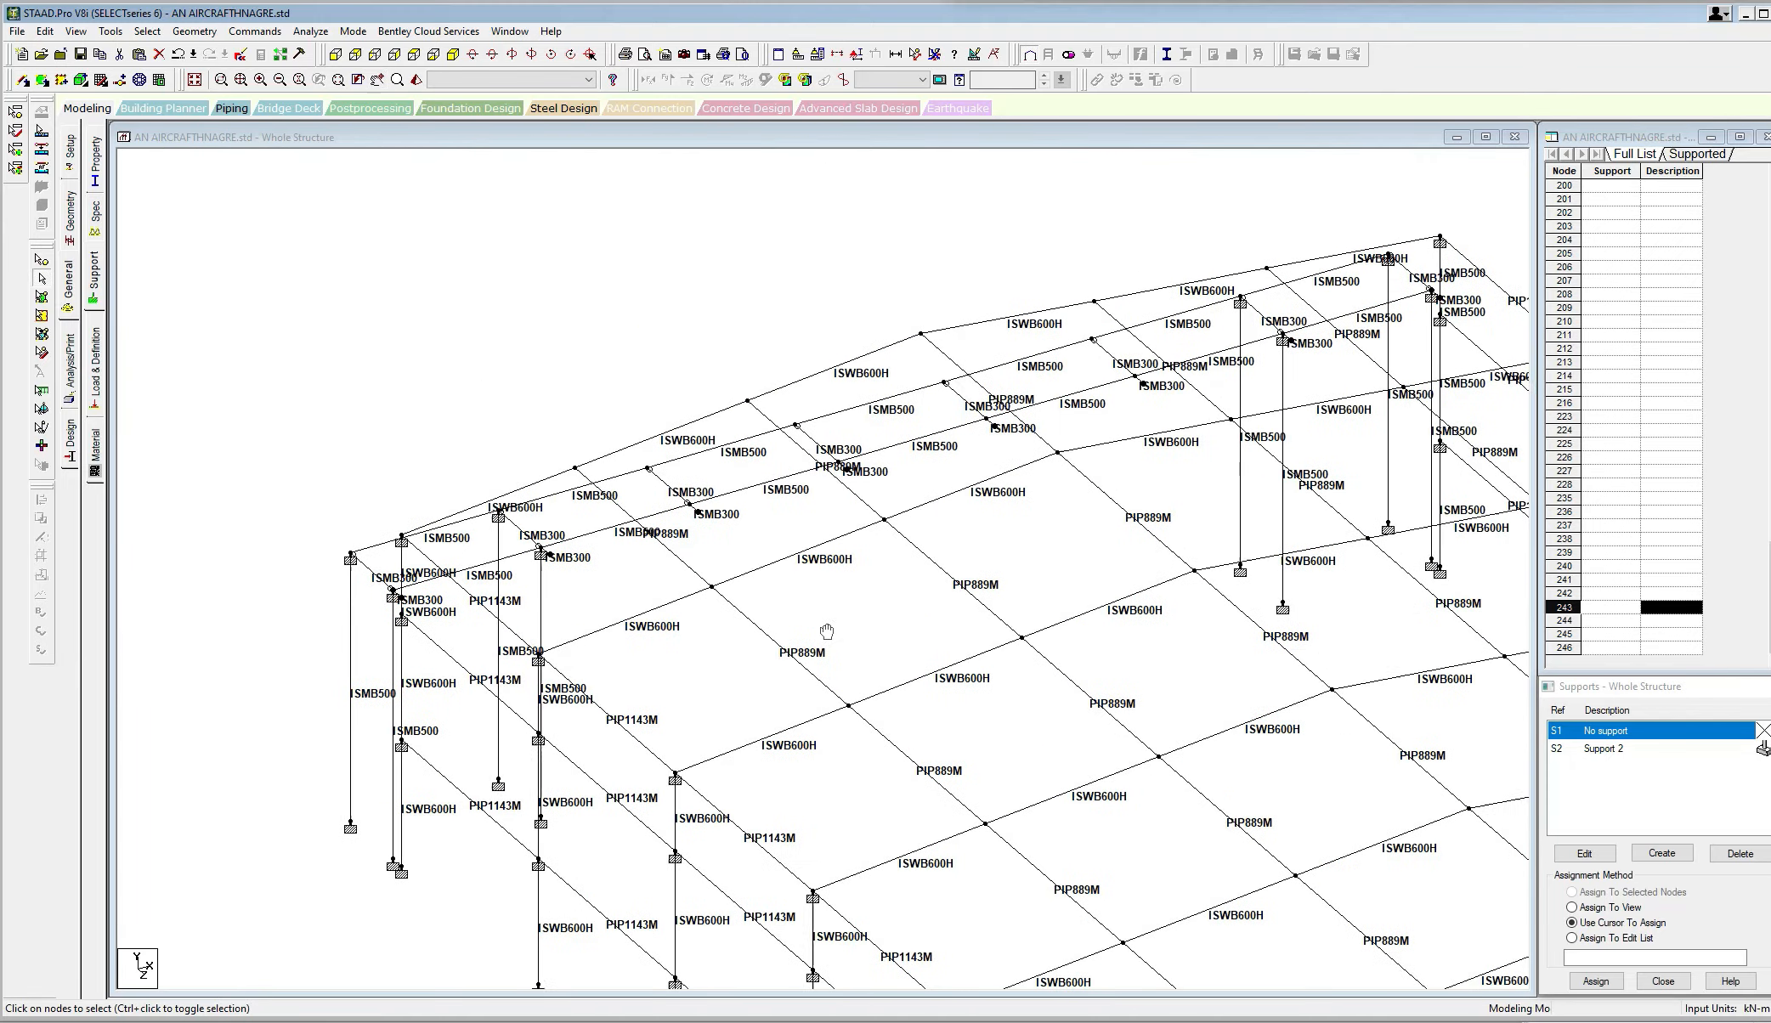
{"action": "right_click", "coordinate": [507, 335]}
{"action": "left_click", "coordinate": [537, 360]}
Paste the copied verticals onto the far end frame with a Z offset of -40 m, using the first vertical's lower node as reference.
{"action": "right_click", "coordinate": [532, 319]}
{"action": "left_click", "coordinate": [573, 365]}
{"action": "left_click", "coordinate": [984, 515]}
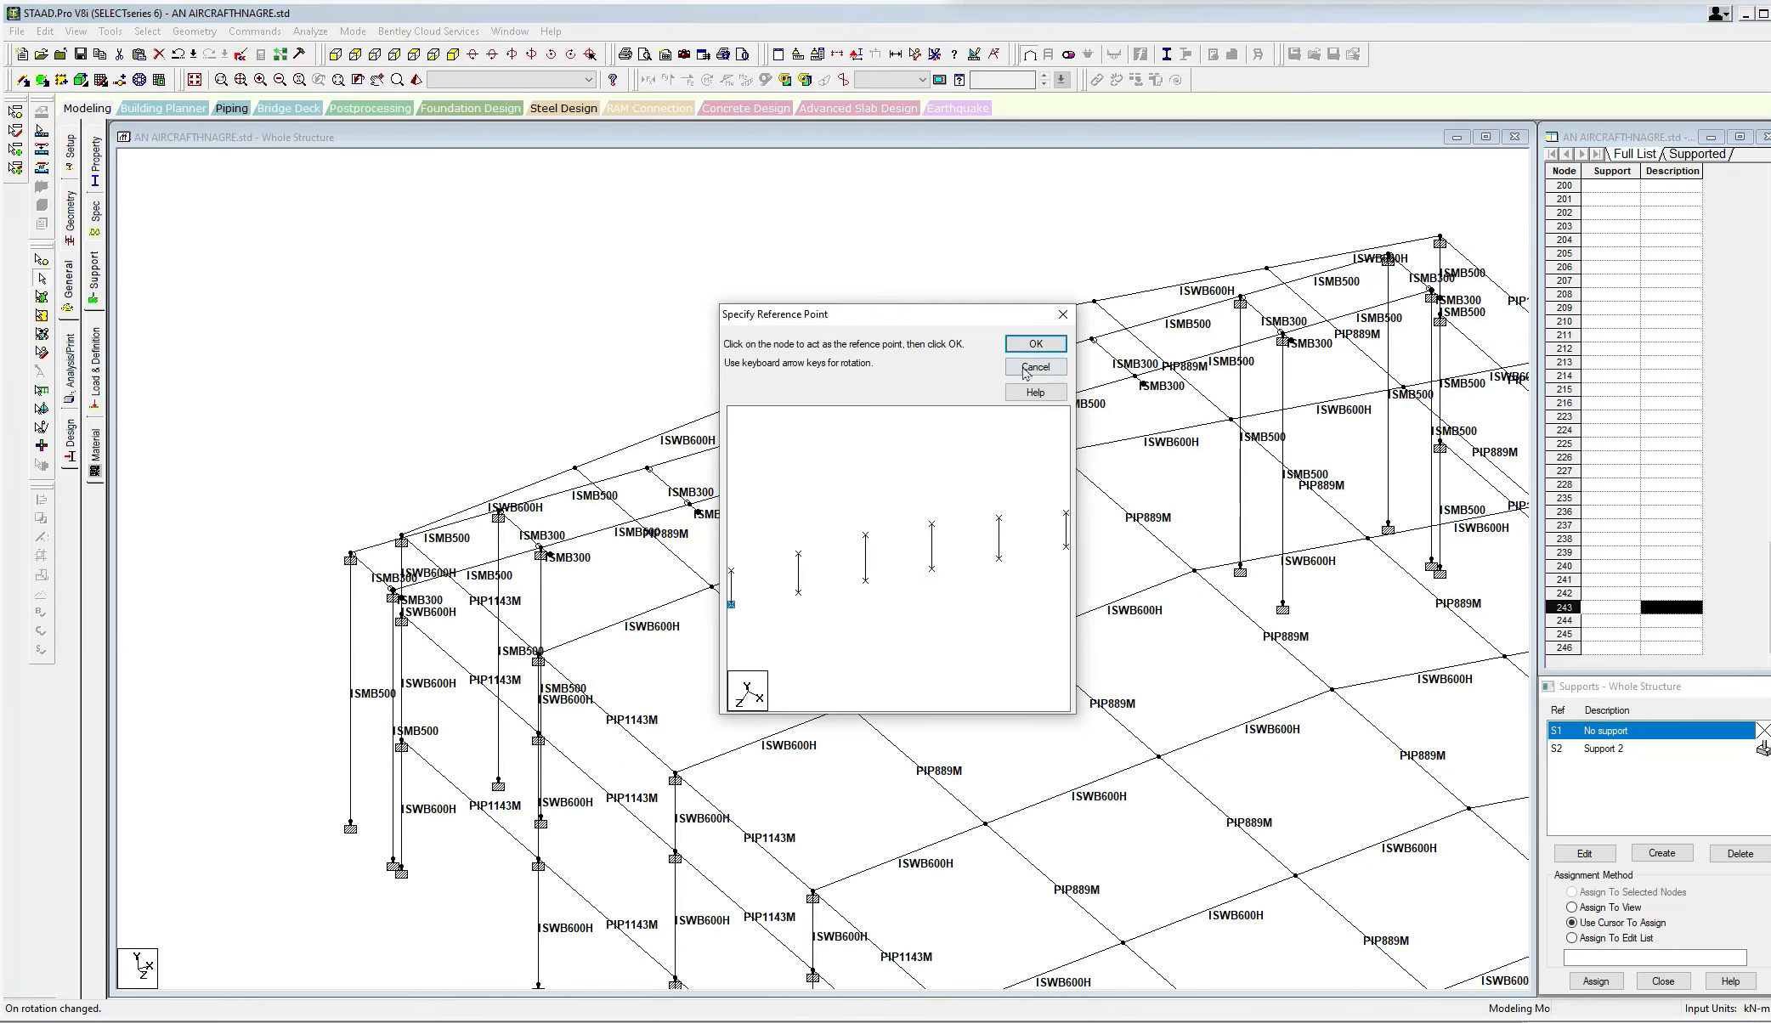
{"action": "left_click", "coordinate": [1035, 344]}
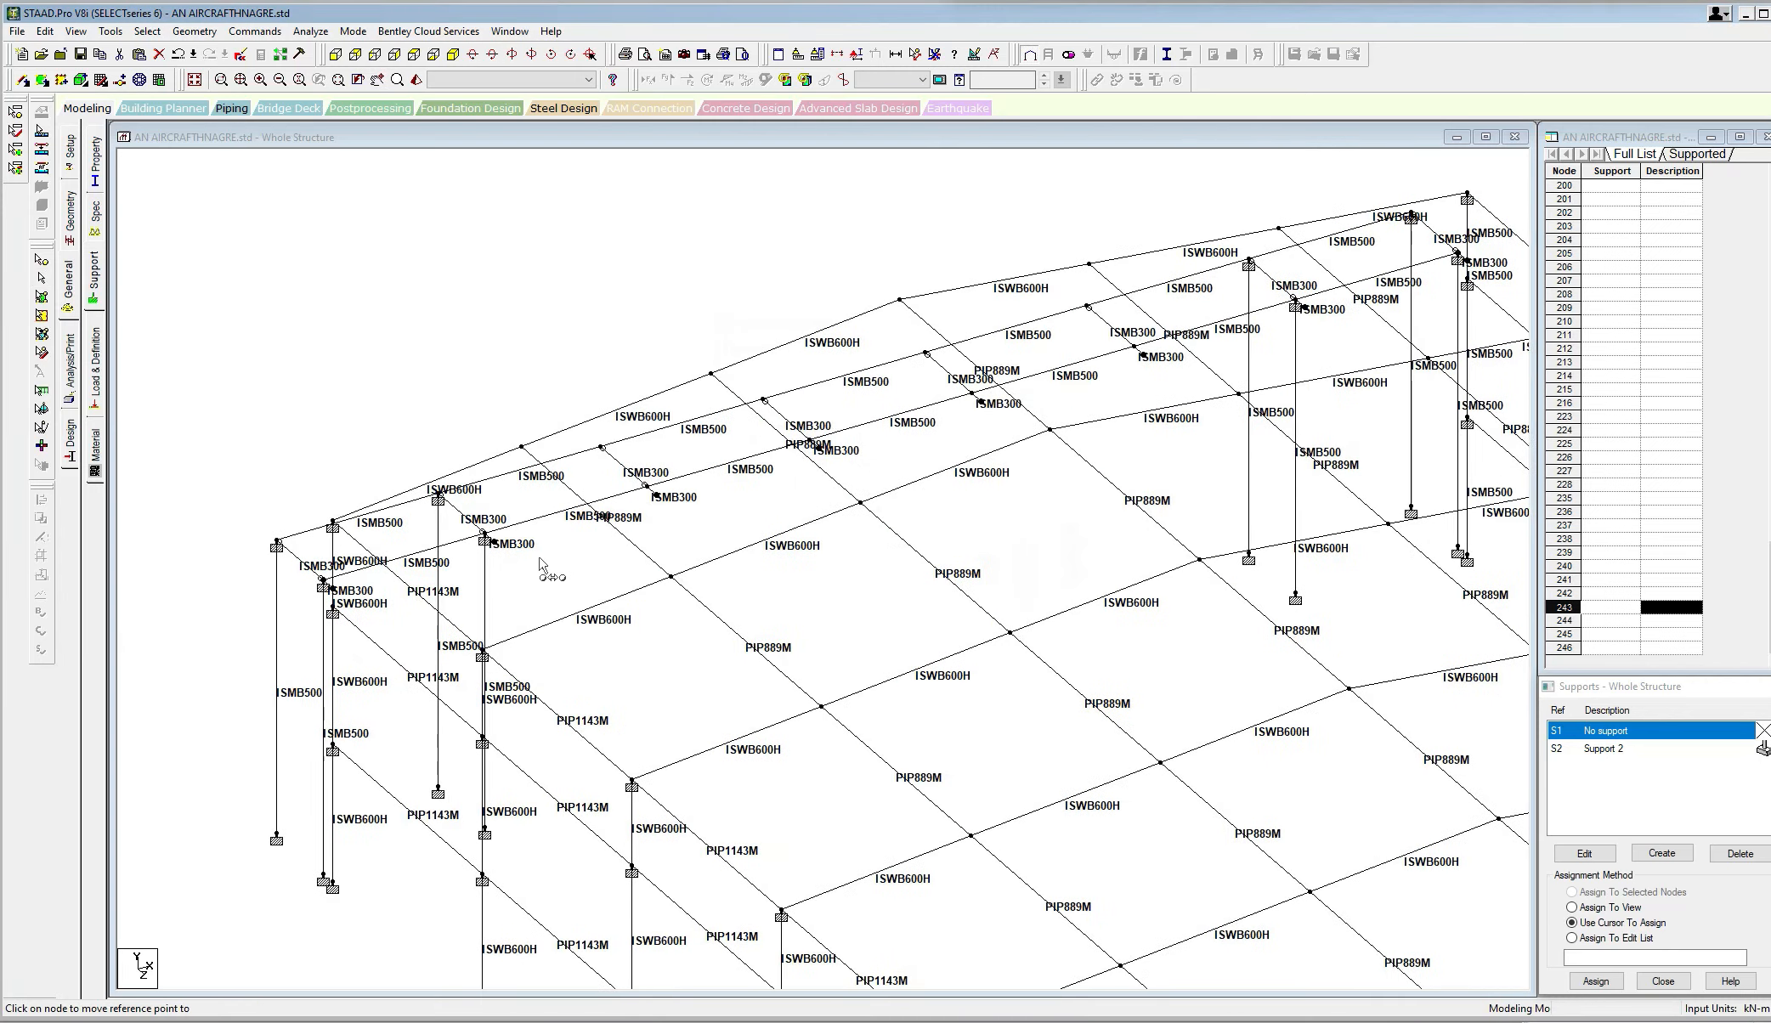
{"action": "left_click", "coordinate": [481, 592]}
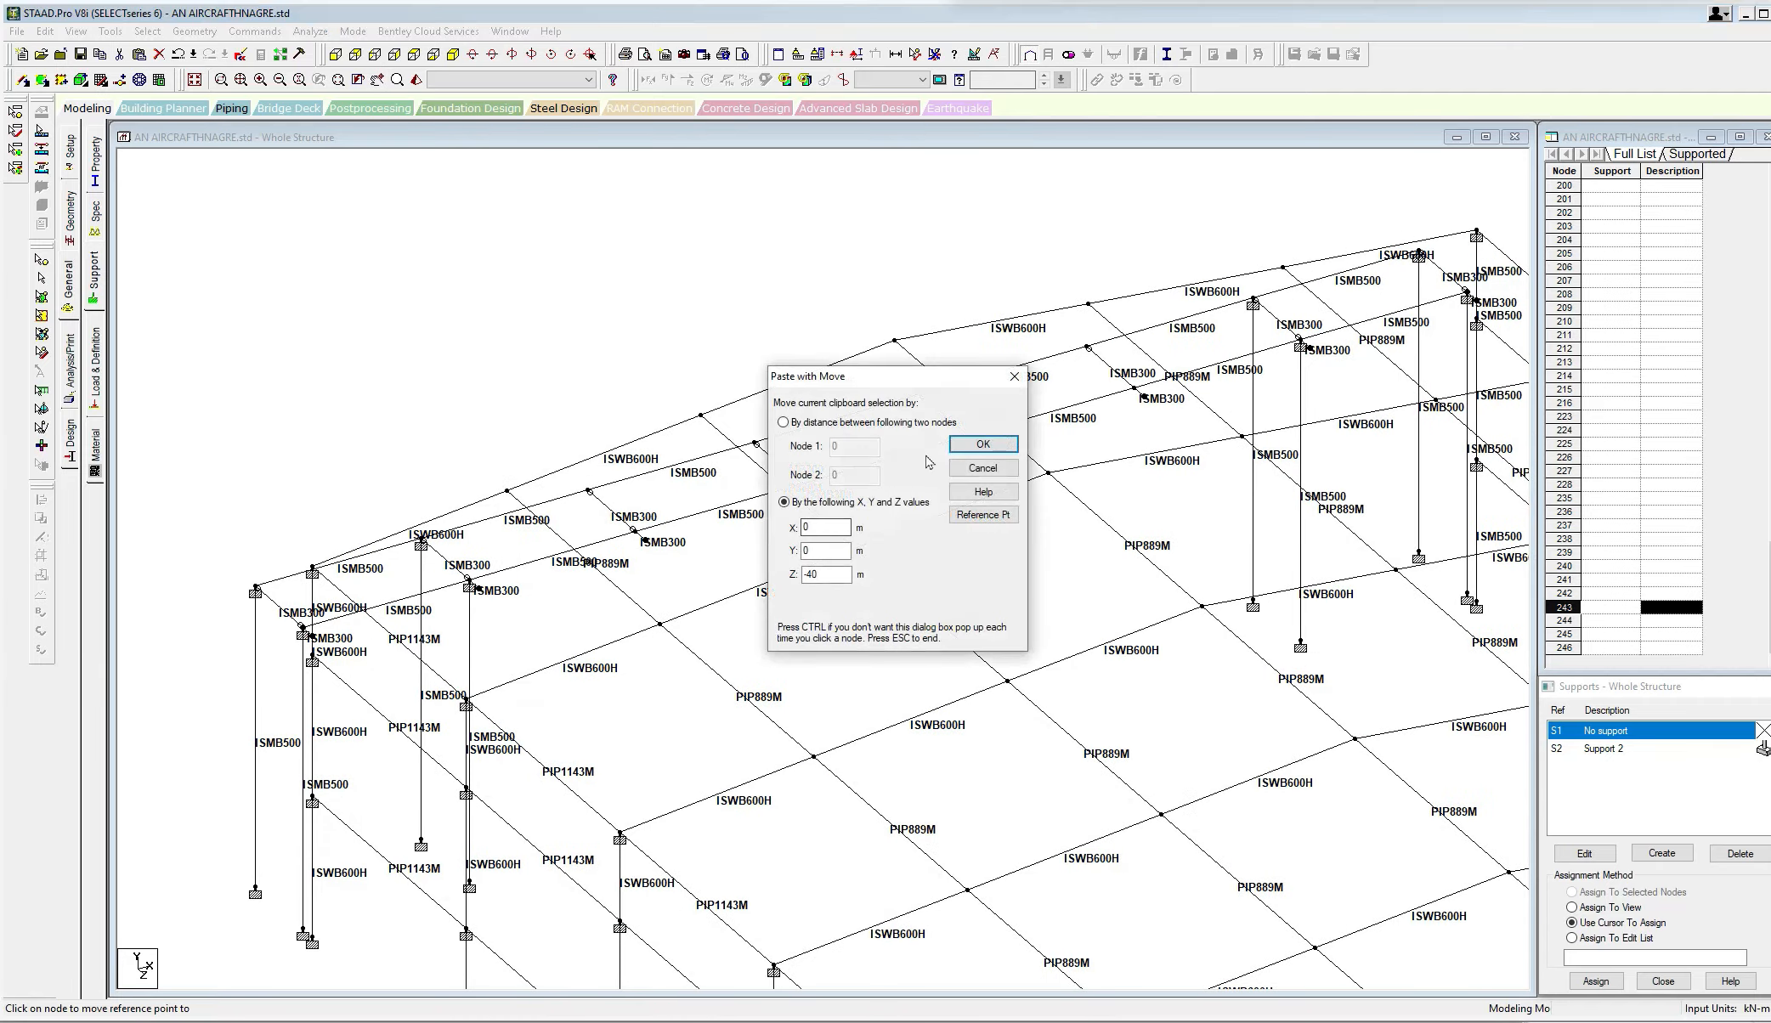
{"action": "left_click", "coordinate": [983, 443]}
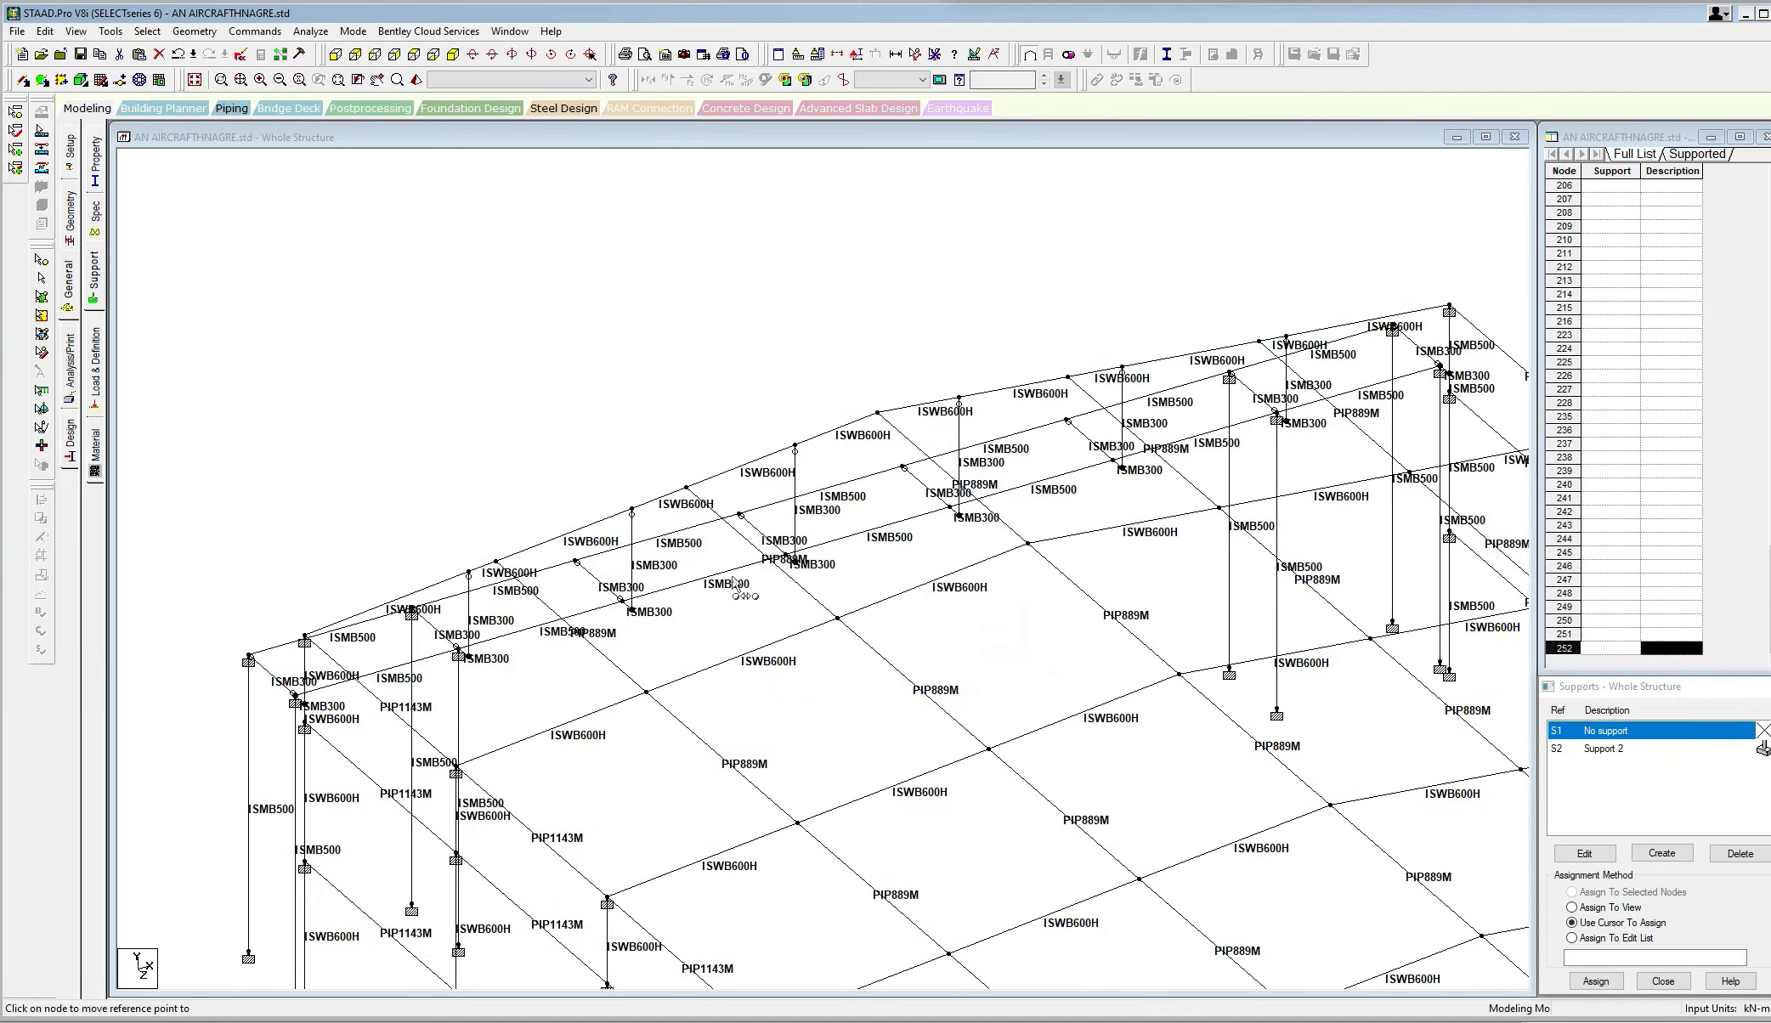
{"action": "scroll", "coordinate": [615, 464], "scroll_direction": "up", "scroll_amount": 5}
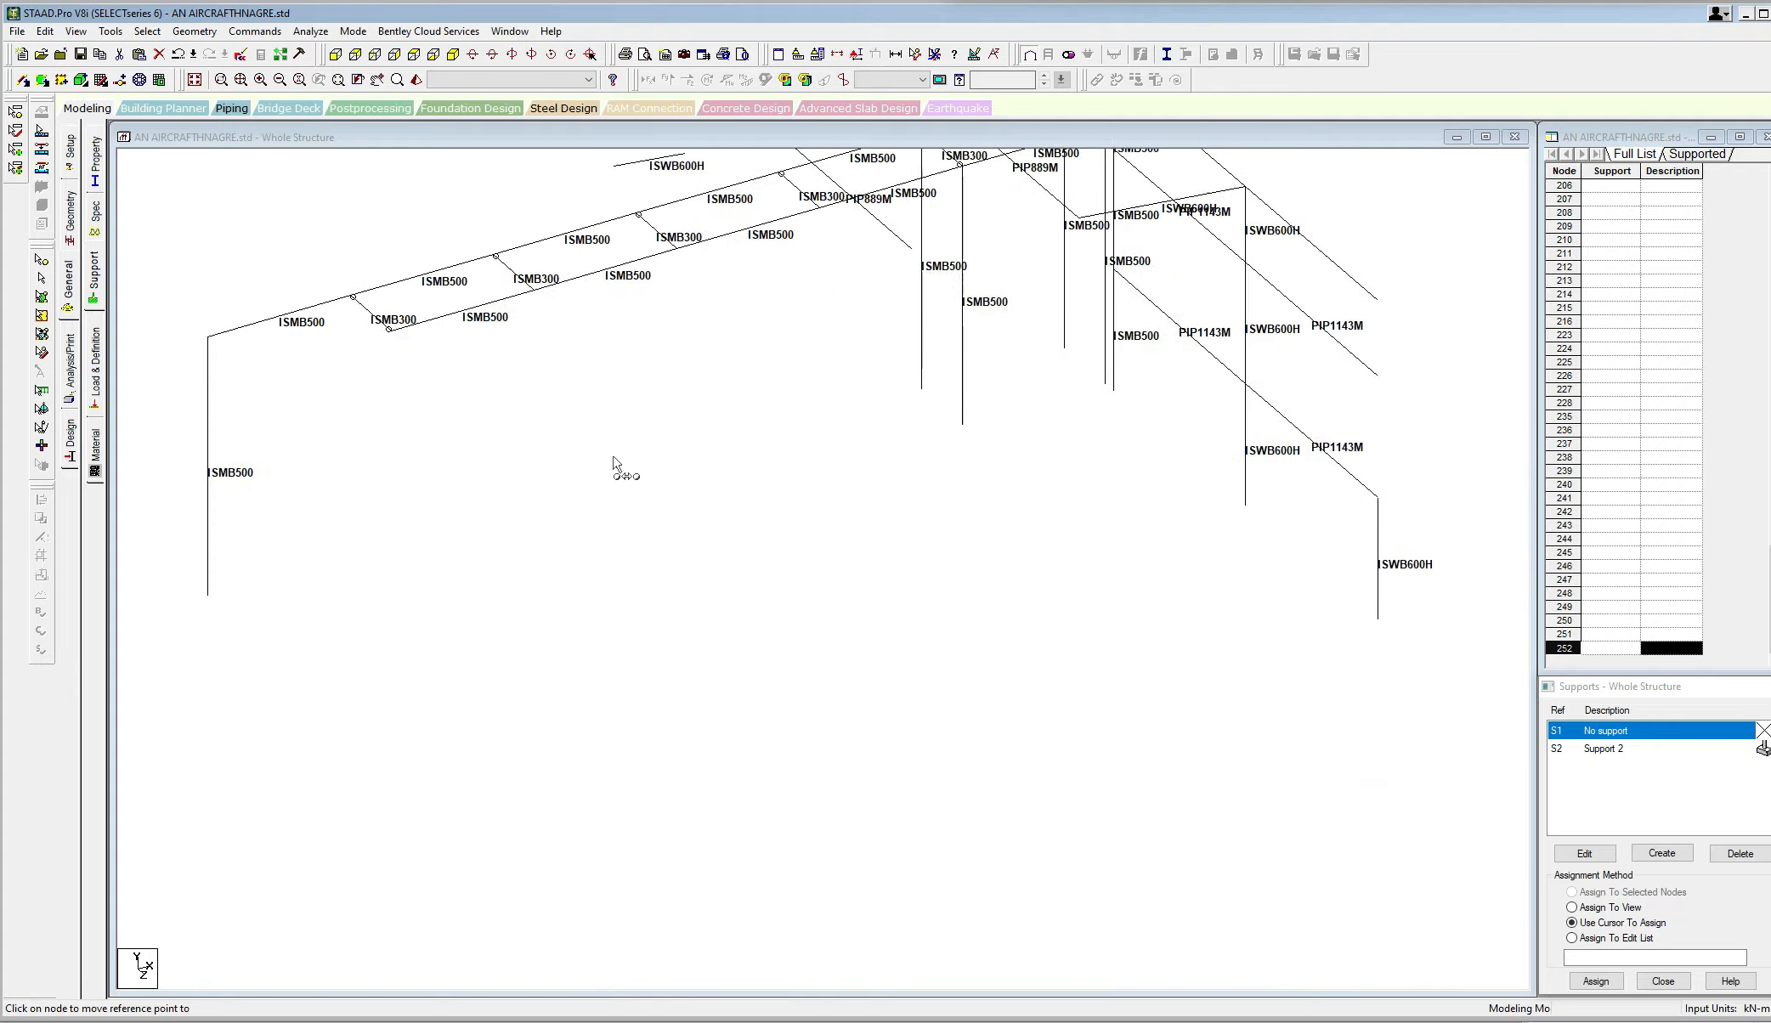
{"action": "scroll", "coordinate": [615, 464], "scroll_direction": "down", "scroll_amount": 5}
{"action": "scroll", "coordinate": [750, 559], "scroll_direction": "up", "scroll_amount": 6}
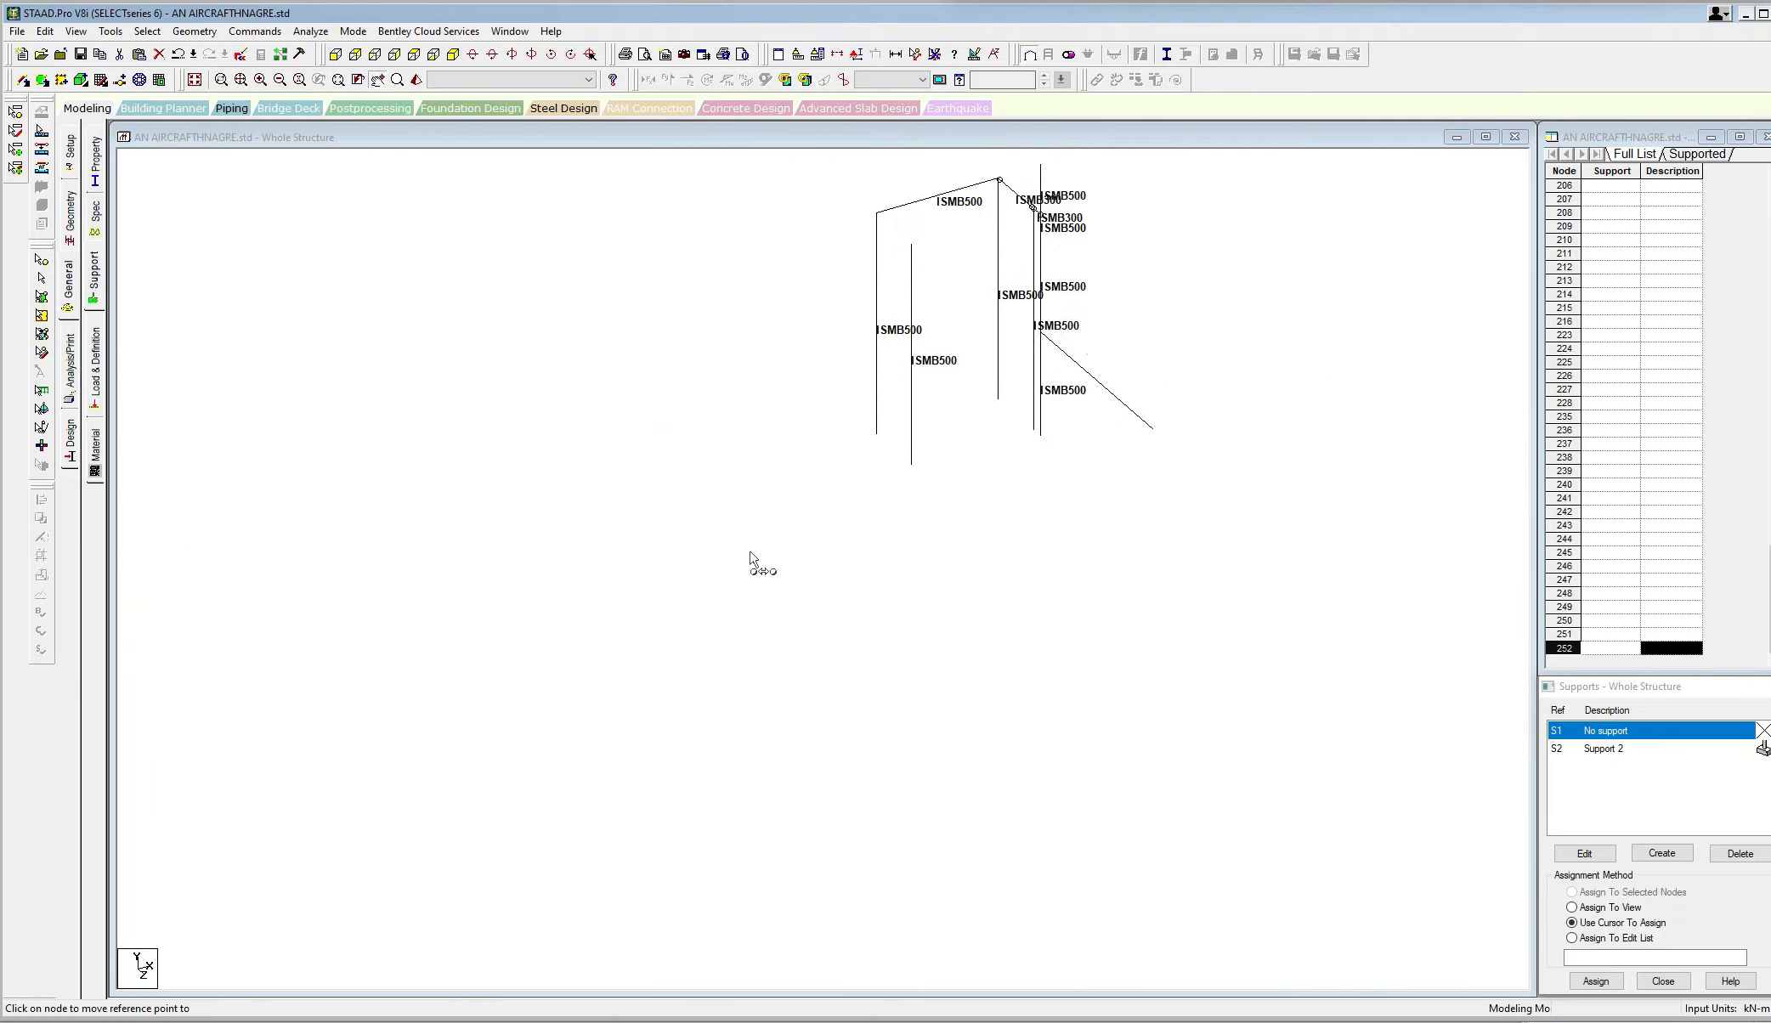
{"action": "scroll", "coordinate": [702, 518], "scroll_direction": "down", "scroll_amount": 5}
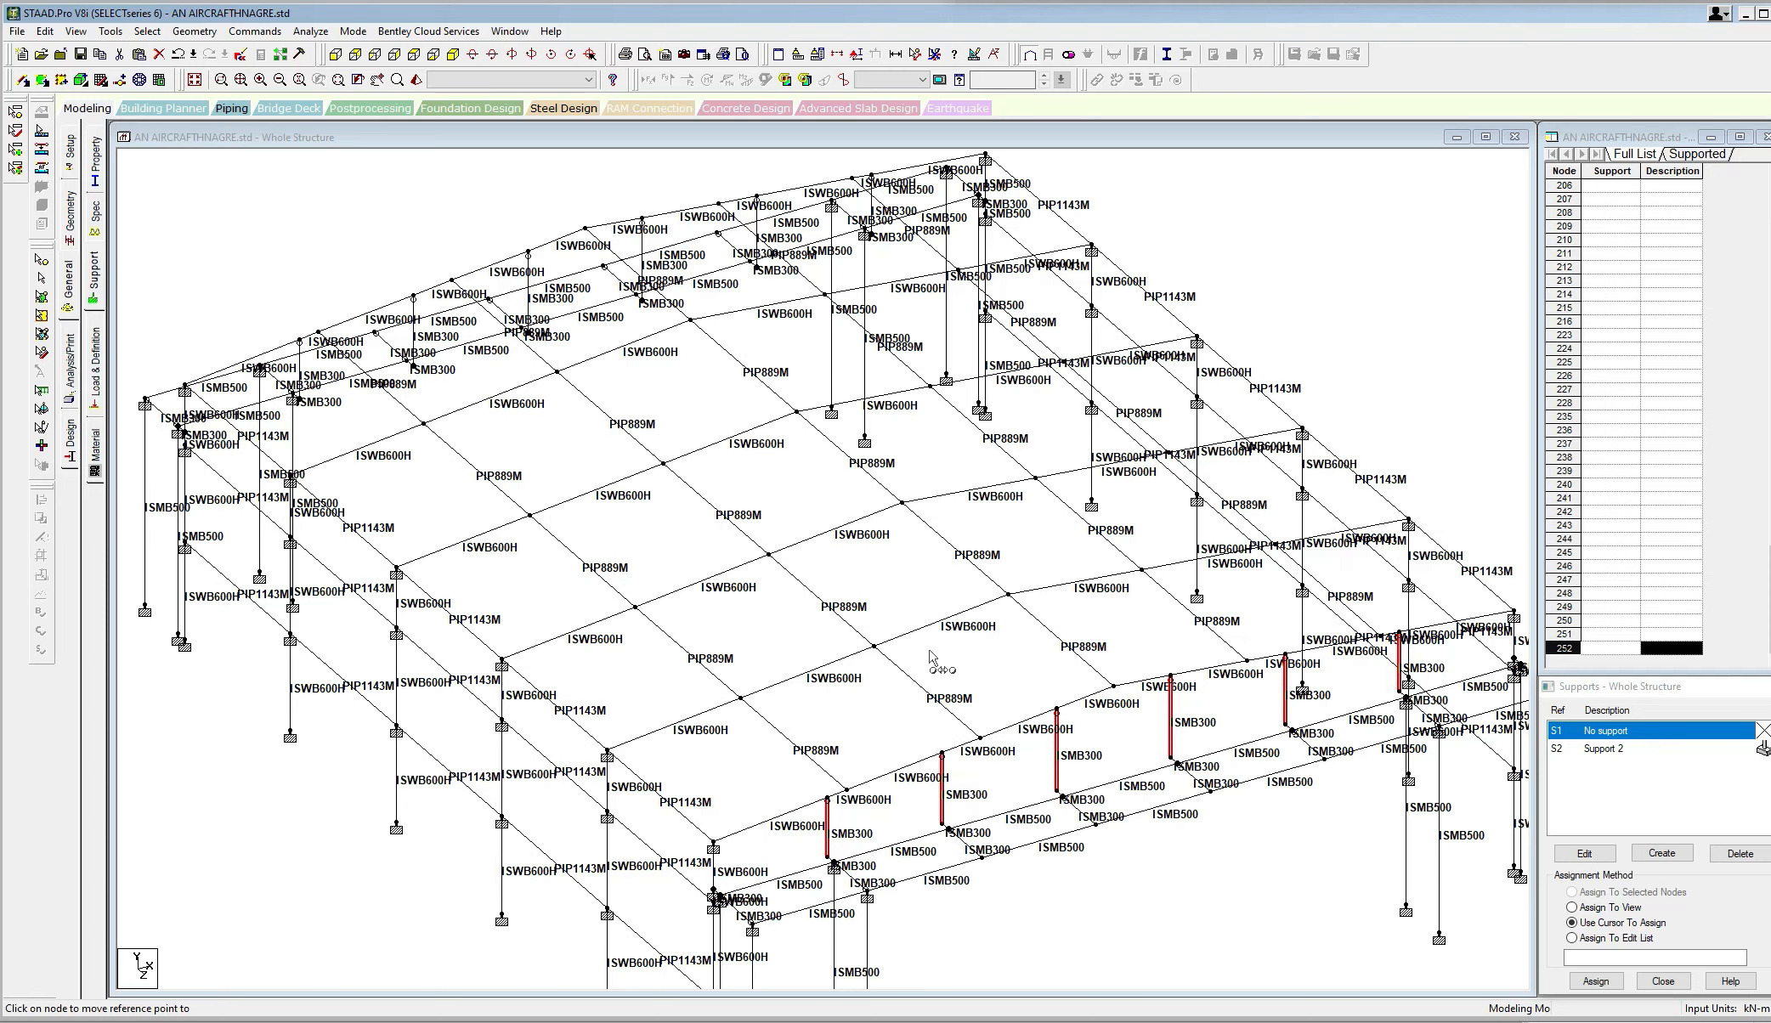
{"action": "middle_click_drag", "start_coordinate": [732, 603], "coordinate": [827, 644]}
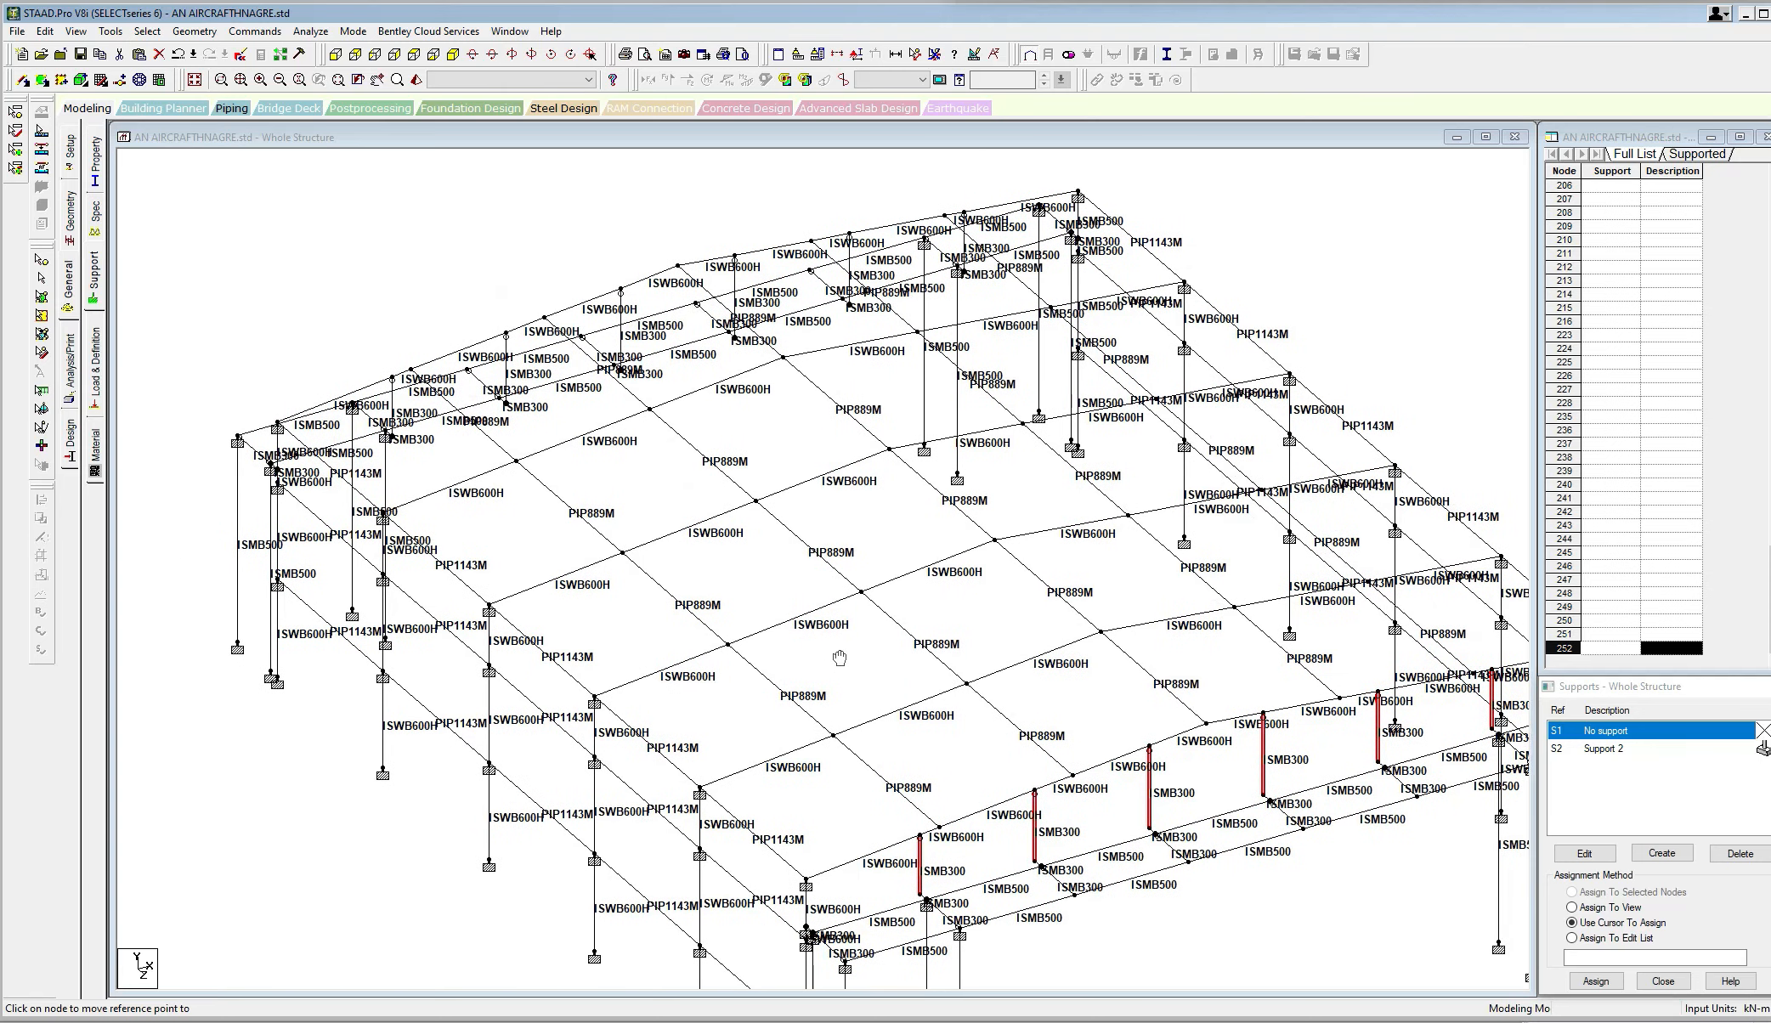
{"action": "scroll", "coordinate": [828, 644], "scroll_direction": "down", "scroll_amount": 1}
{"action": "key", "text": "Escape"}
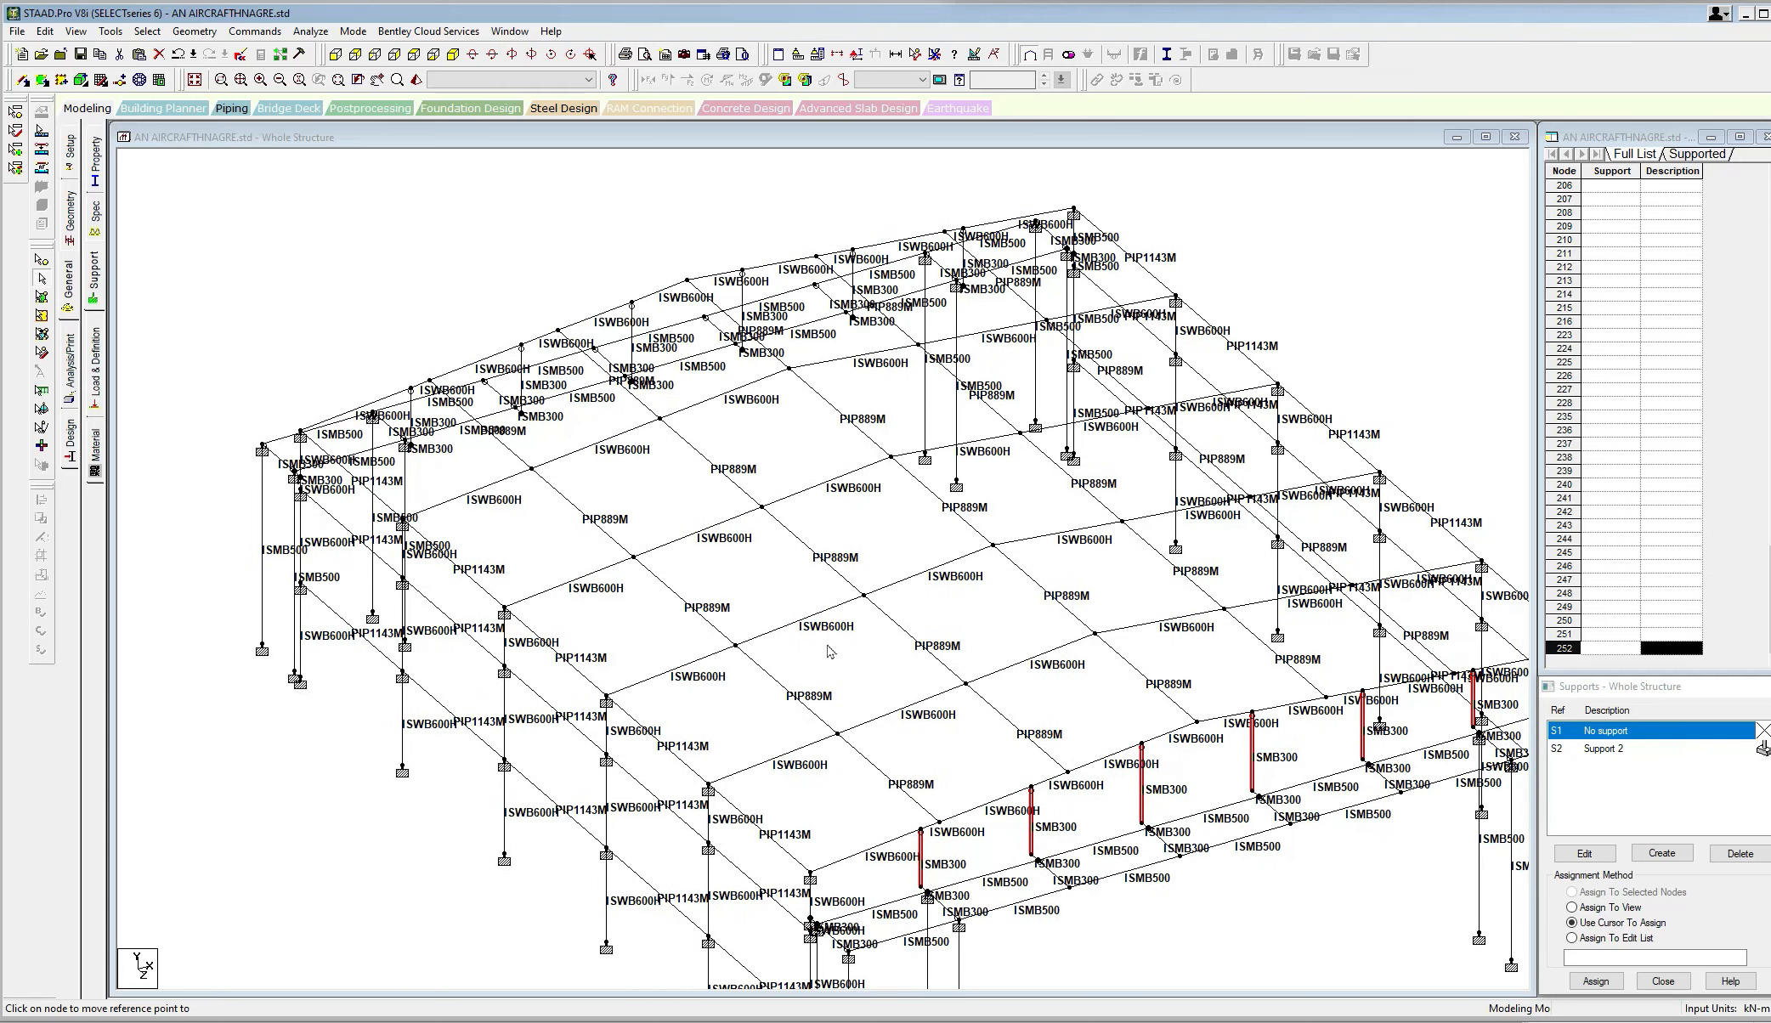
{"action": "left_click", "coordinate": [646, 619]}
Add four bracing beams between two neighbouring columns of the near side wall: two cross struts and two diagonals.
{"action": "middle_click_drag", "start_coordinate": [658, 633], "coordinate": [655, 602]}
{"action": "scroll", "coordinate": [657, 601], "scroll_direction": "down", "scroll_amount": 1}
{"action": "middle_click_drag", "start_coordinate": [744, 567], "coordinate": [700, 533]}
{"action": "scroll", "coordinate": [699, 533], "scroll_direction": "up", "scroll_amount": 1}
{"action": "scroll", "coordinate": [699, 537], "scroll_direction": "down", "scroll_amount": 1}
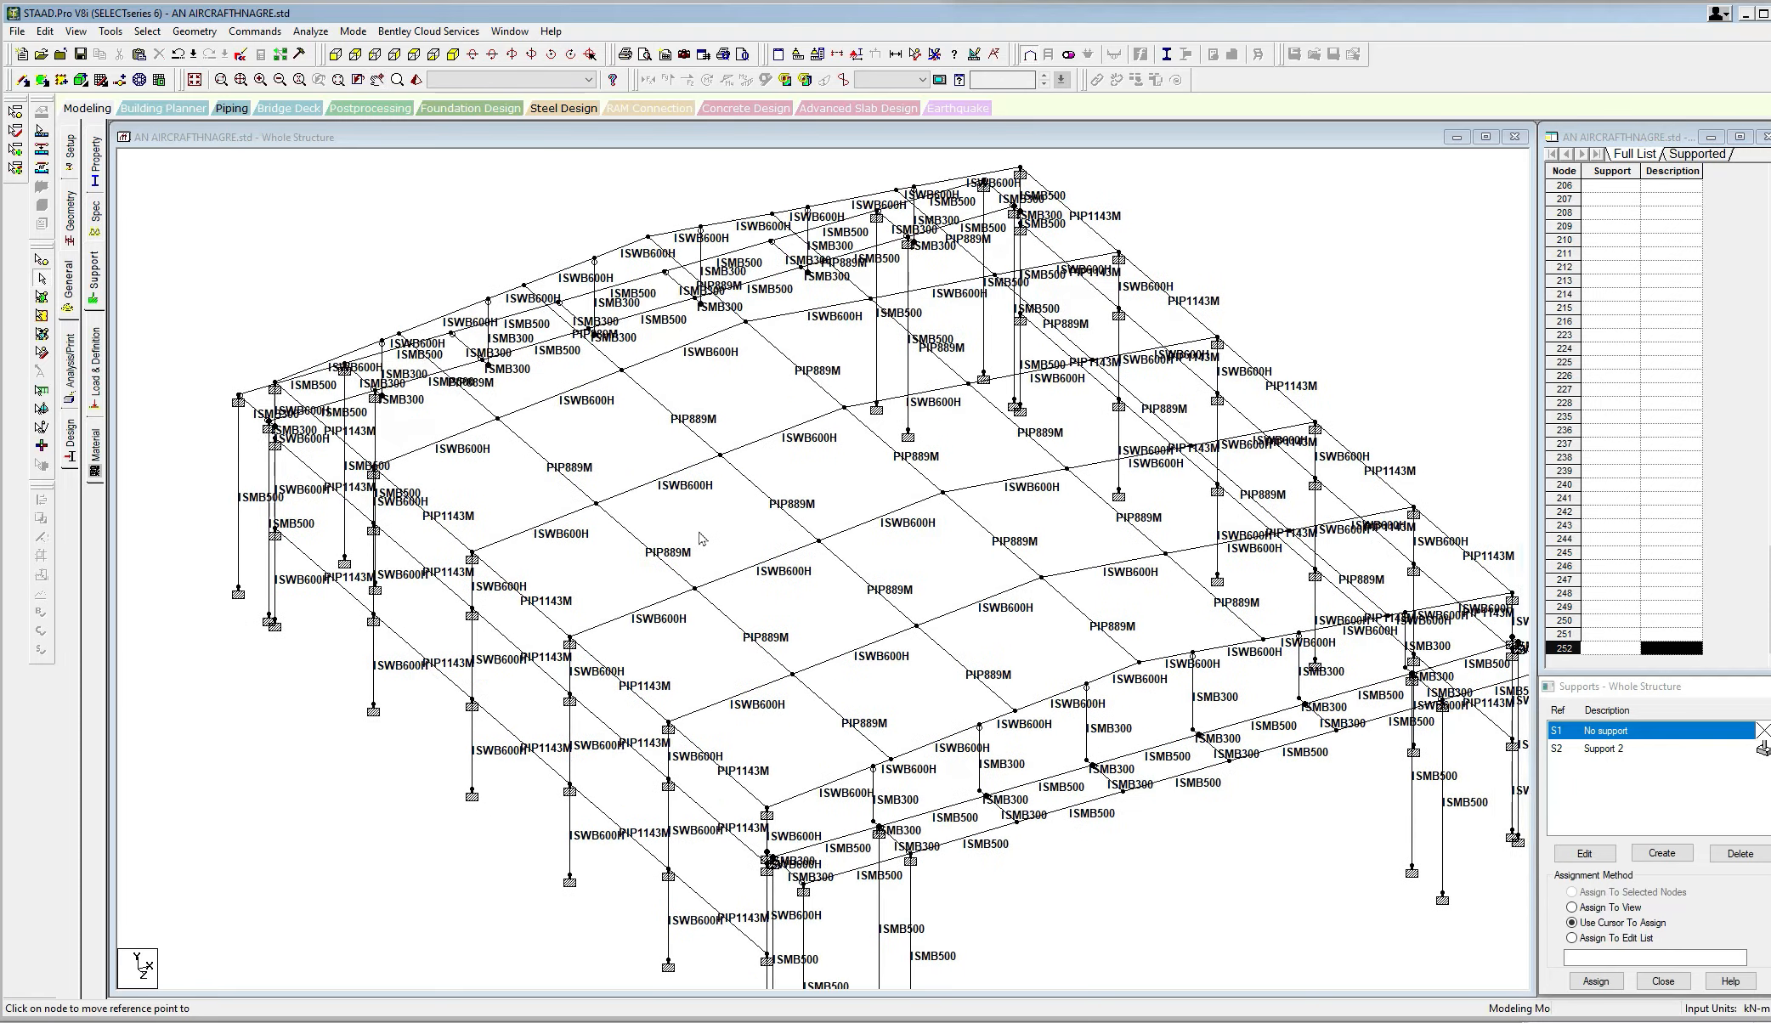
{"action": "left_click", "coordinate": [24, 82]}
{"action": "left_click", "coordinate": [473, 790]}
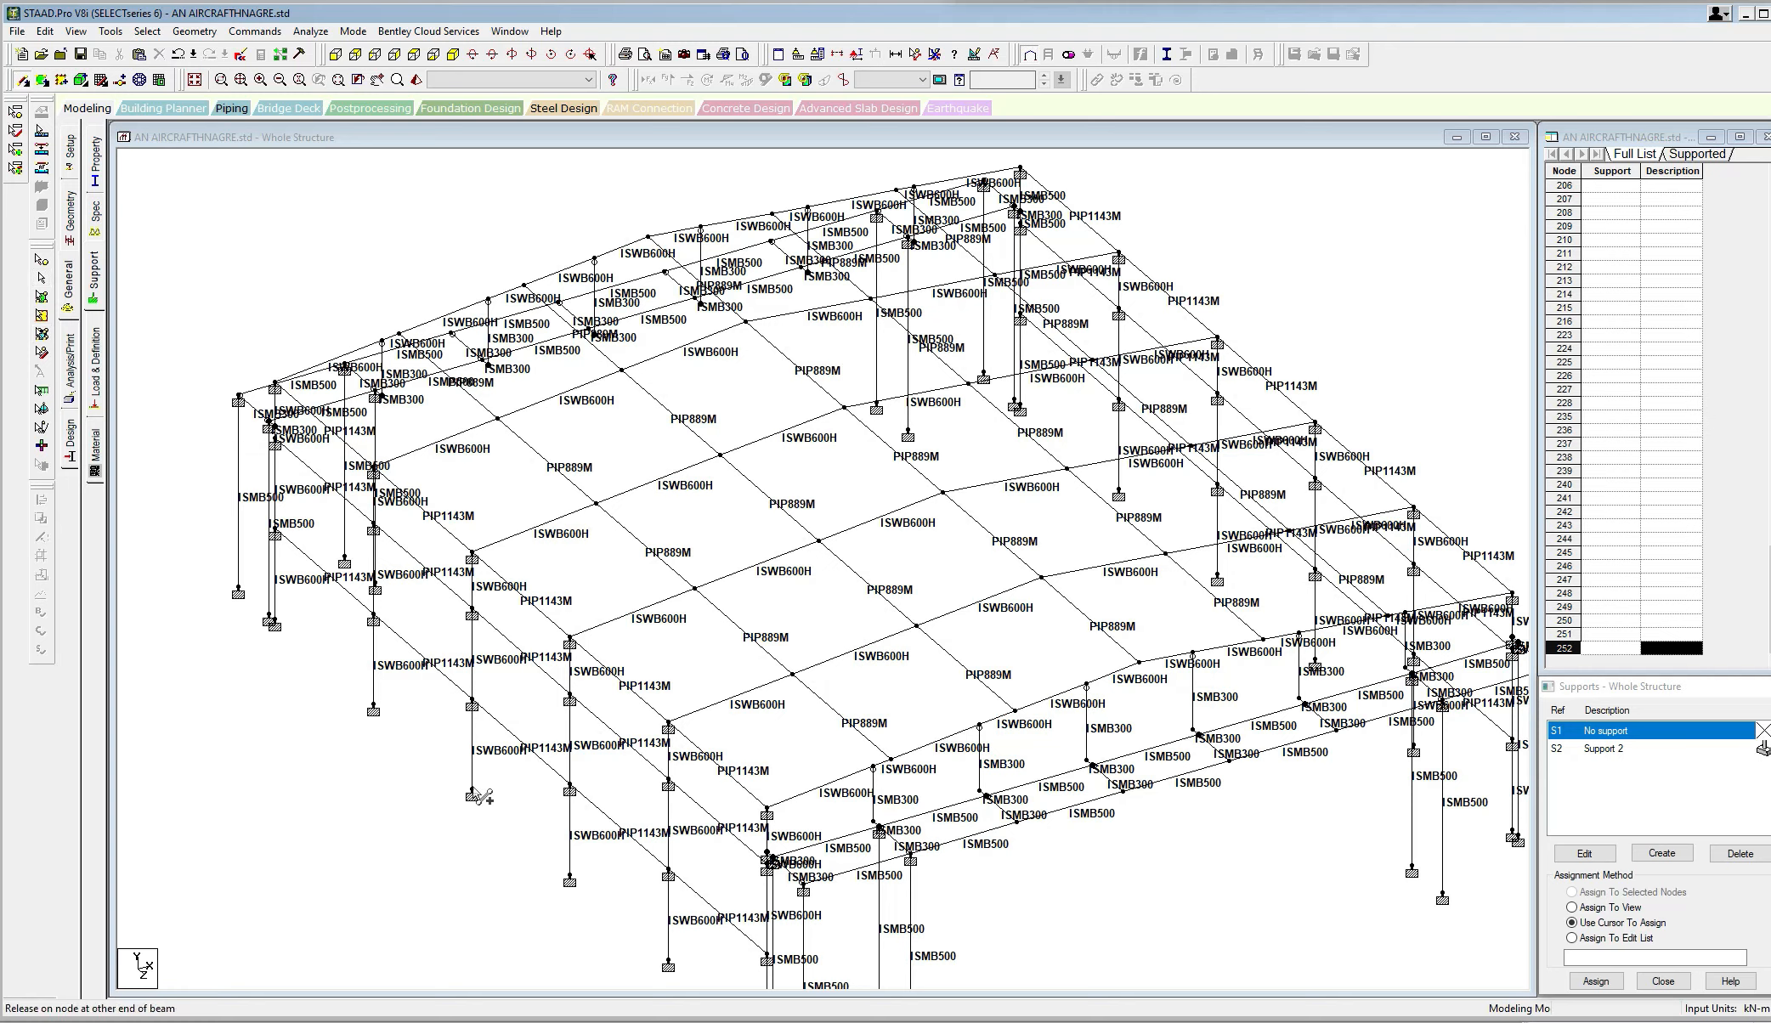
{"action": "left_click", "coordinate": [569, 785]}
{"action": "left_click", "coordinate": [569, 881]}
{"action": "left_click", "coordinate": [472, 706]}
{"action": "left_click", "coordinate": [570, 699]}
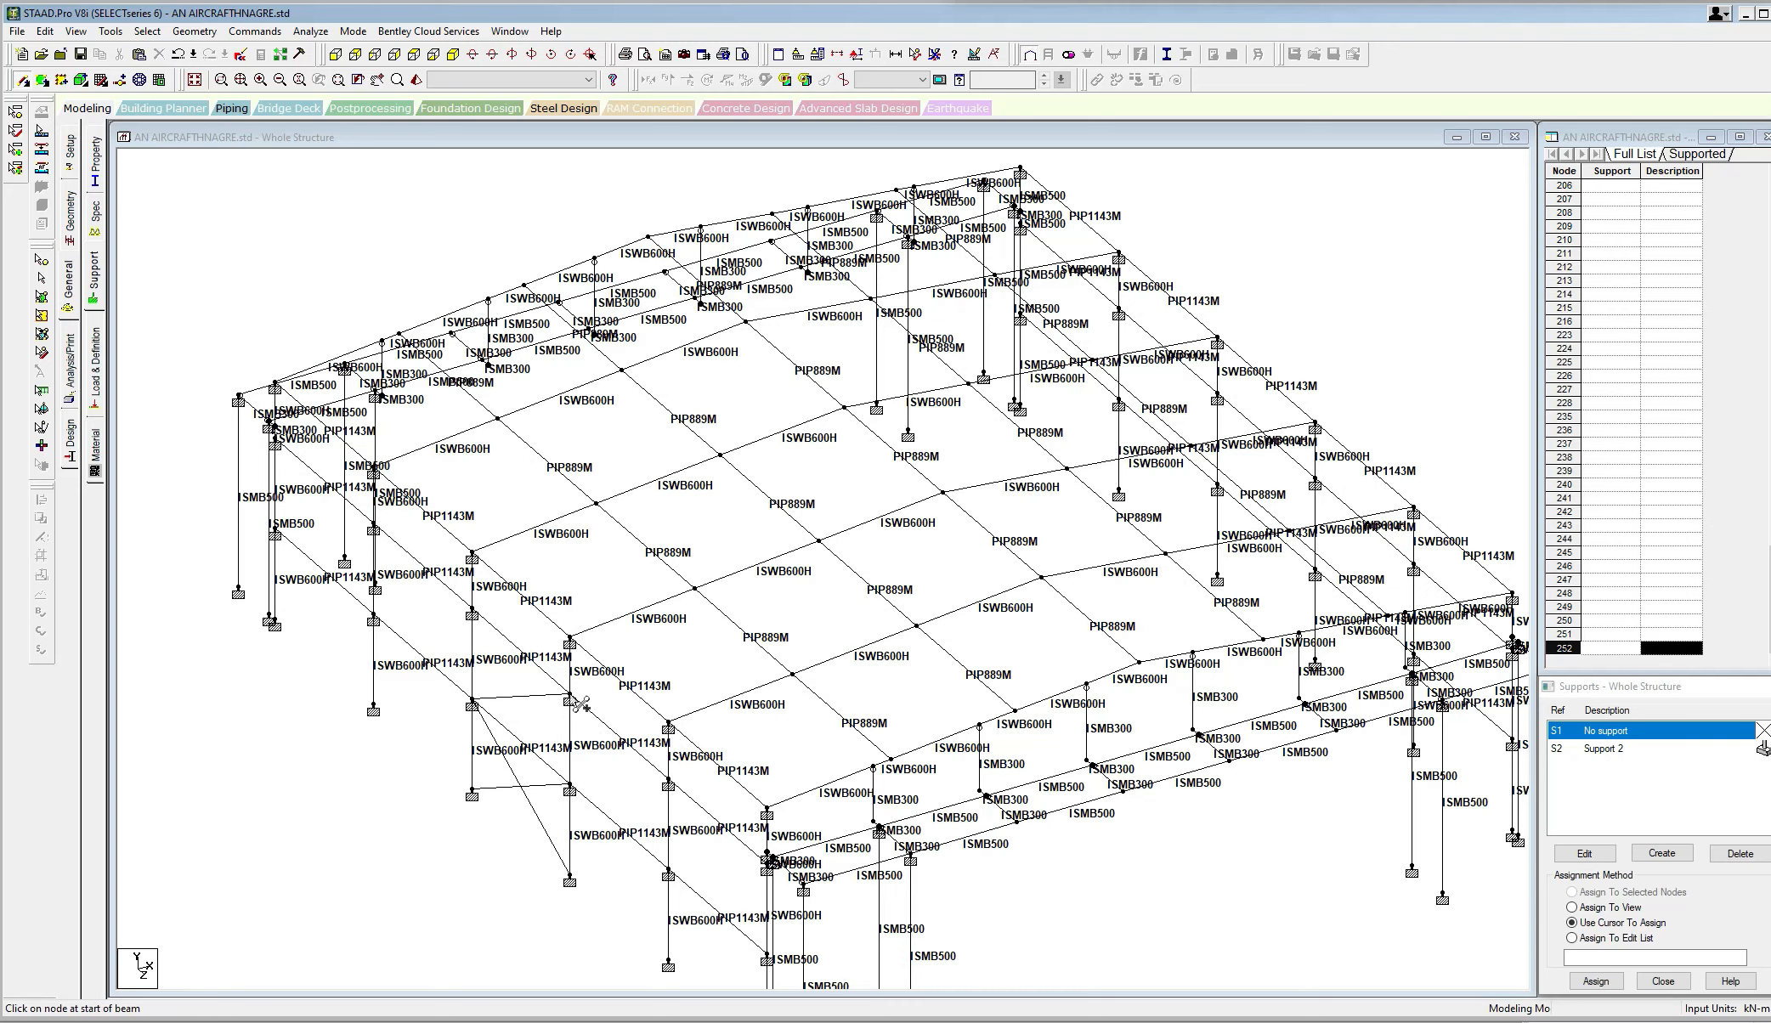
{"action": "left_click", "coordinate": [472, 615]}
{"action": "left_click", "coordinate": [569, 787]}
{"action": "left_click", "coordinate": [571, 787]}
Add the Indian pipe section PIP1397M in steel from the section database.
{"action": "scroll", "coordinate": [530, 724], "scroll_direction": "up", "scroll_amount": 4}
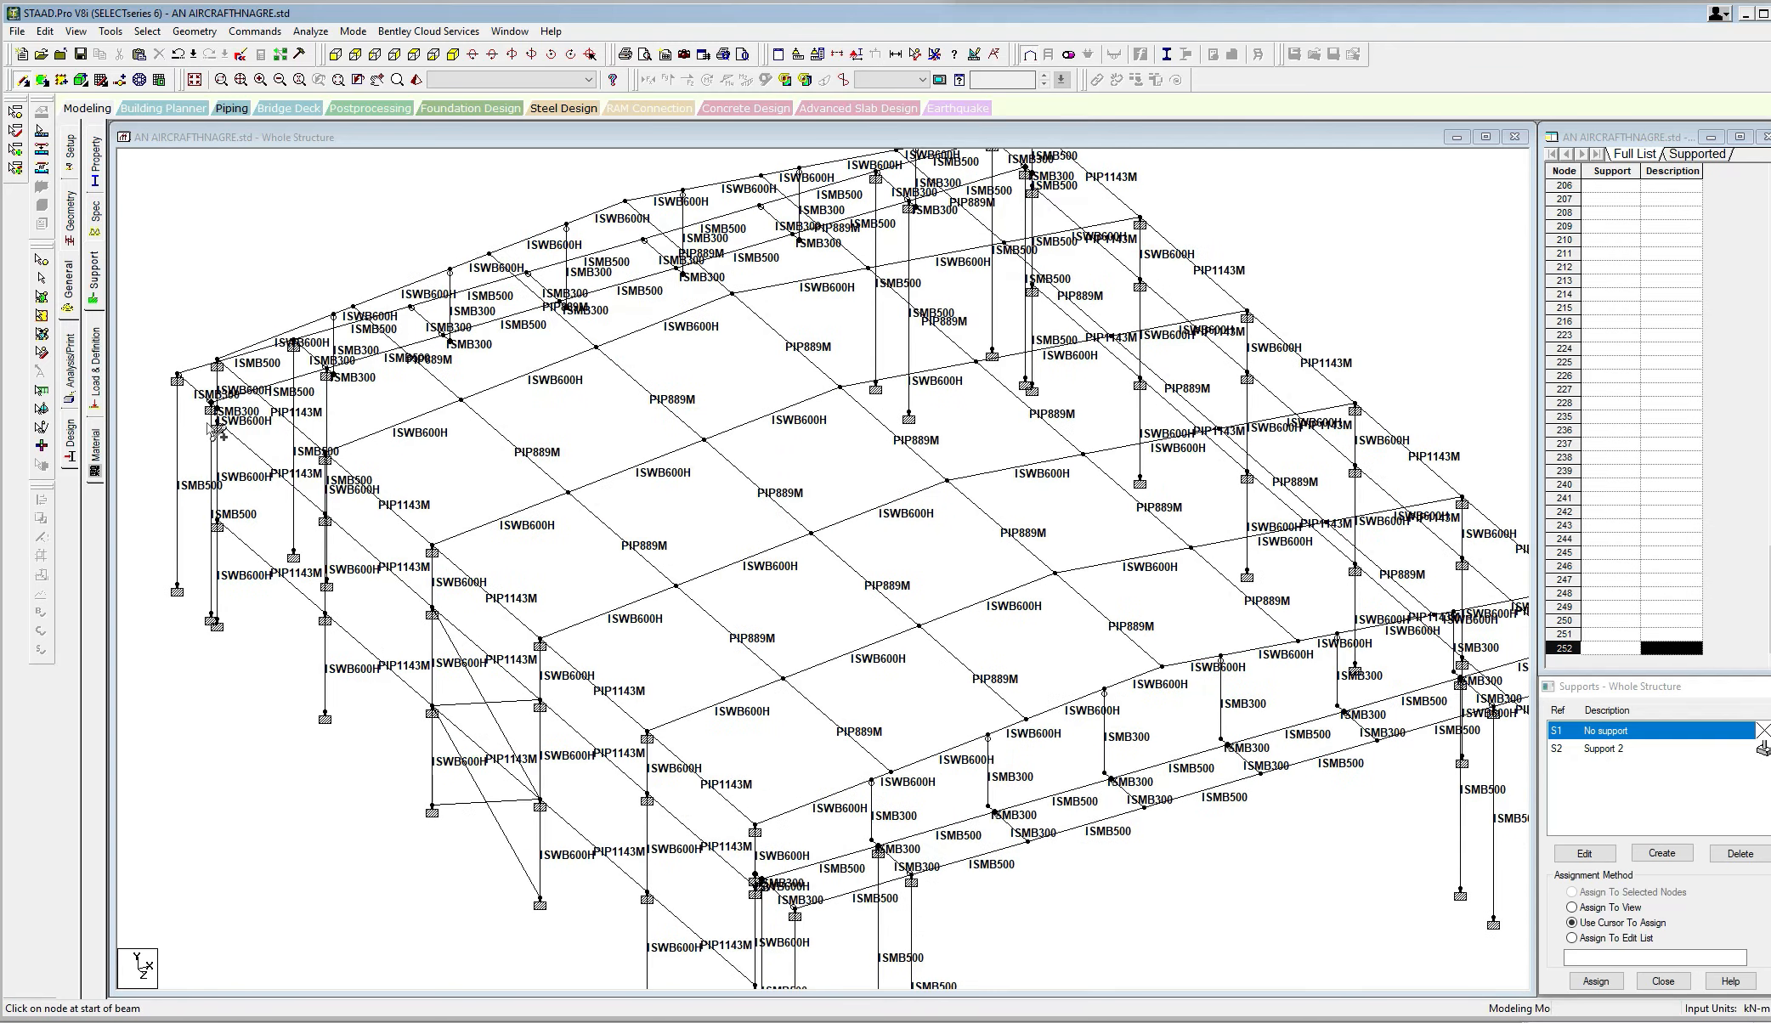
{"action": "left_click", "coordinate": [97, 170]}
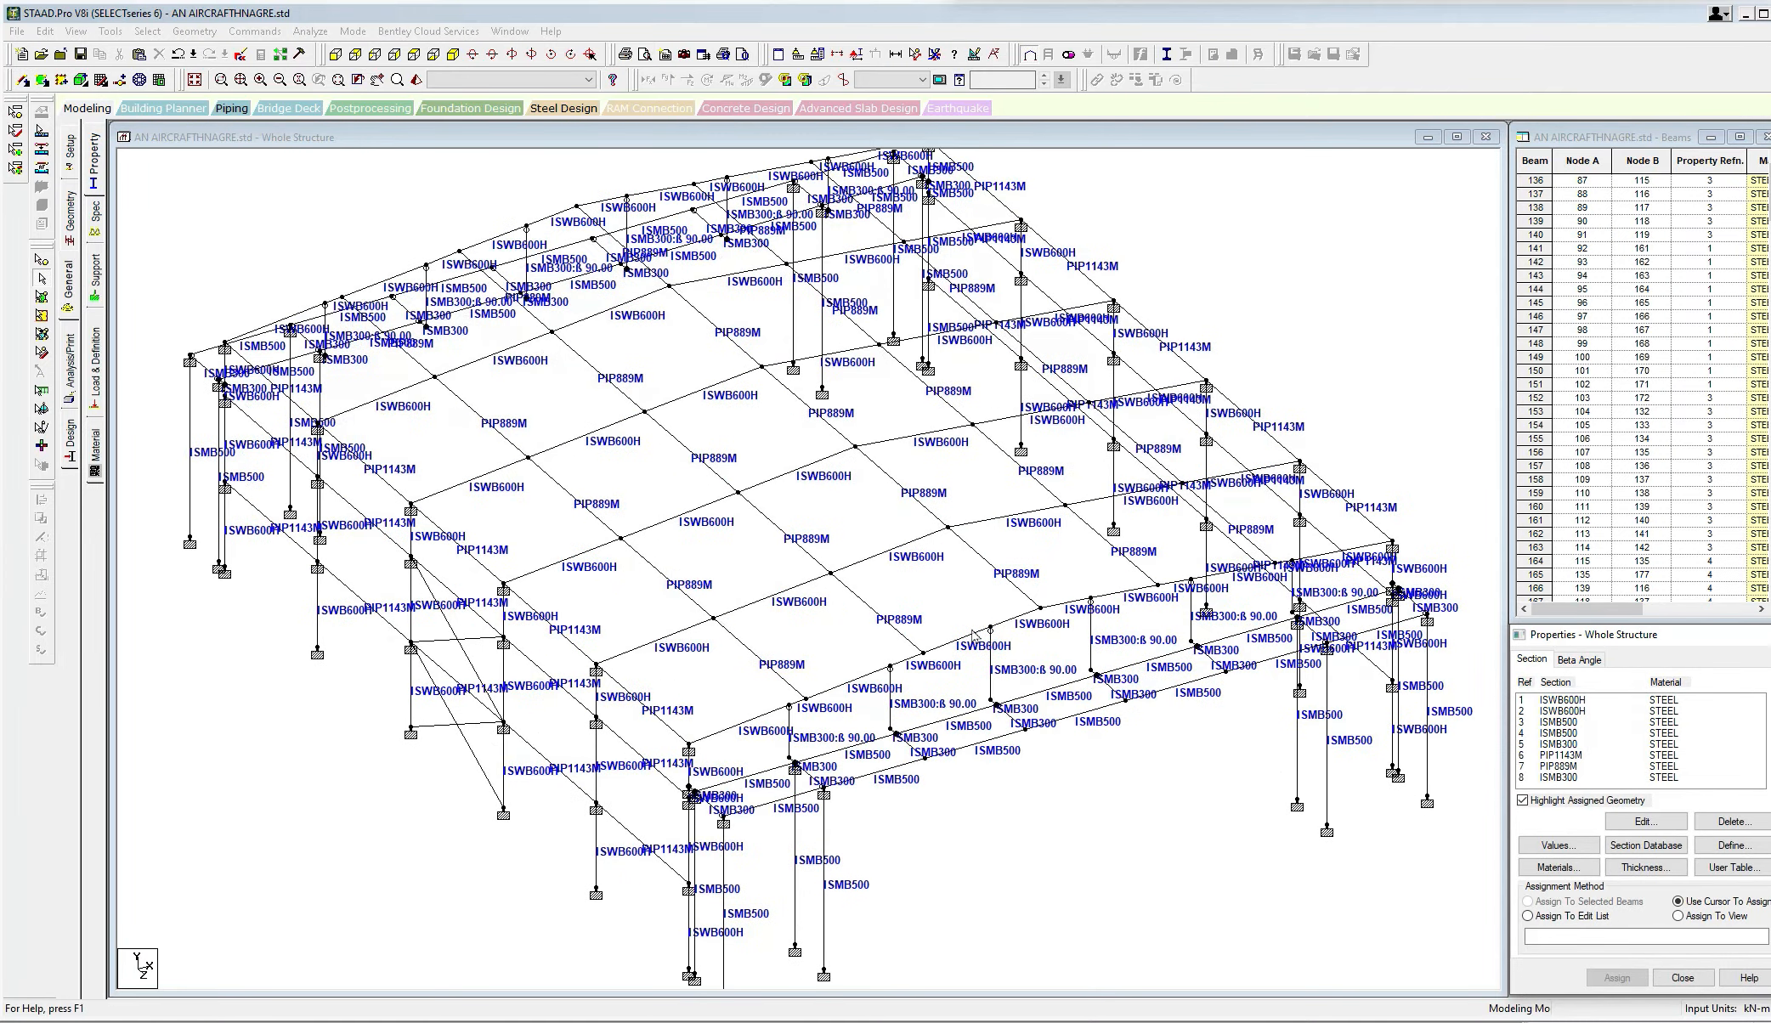
{"action": "scroll", "coordinate": [972, 636], "scroll_direction": "up", "scroll_amount": 1}
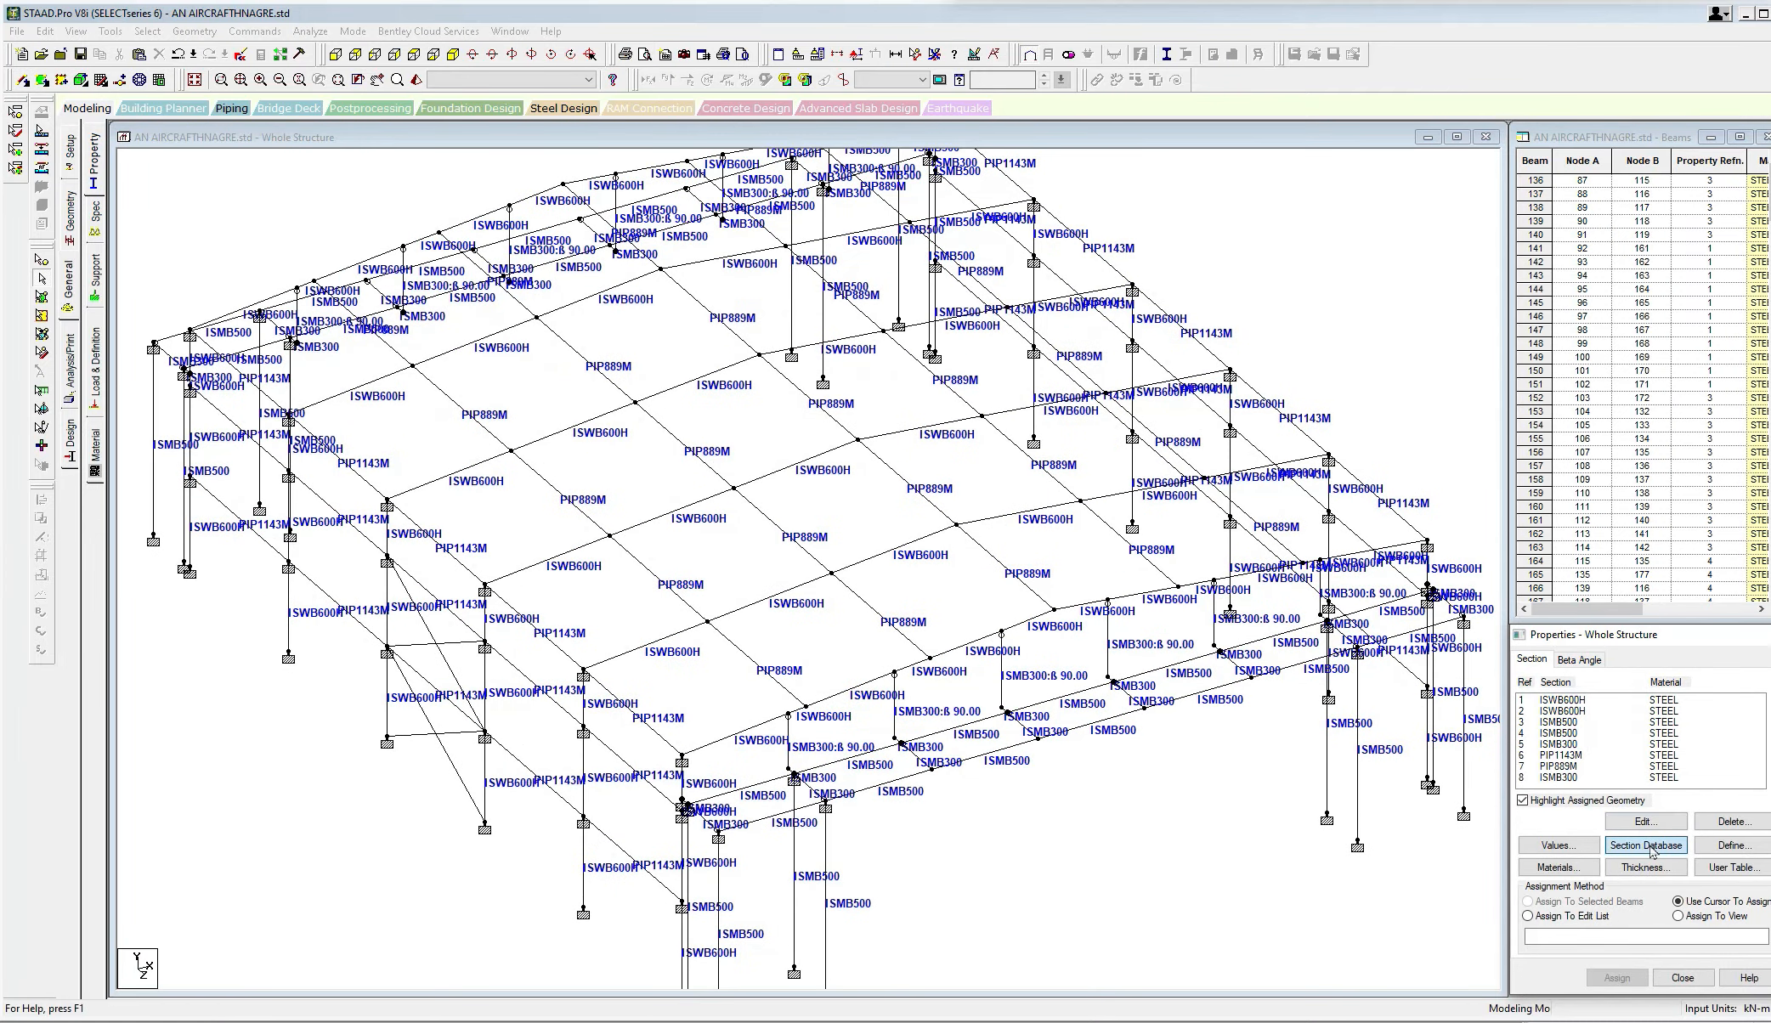
{"action": "left_click", "coordinate": [1646, 846]}
{"action": "scroll", "coordinate": [739, 627], "scroll_direction": "down", "scroll_amount": 3}
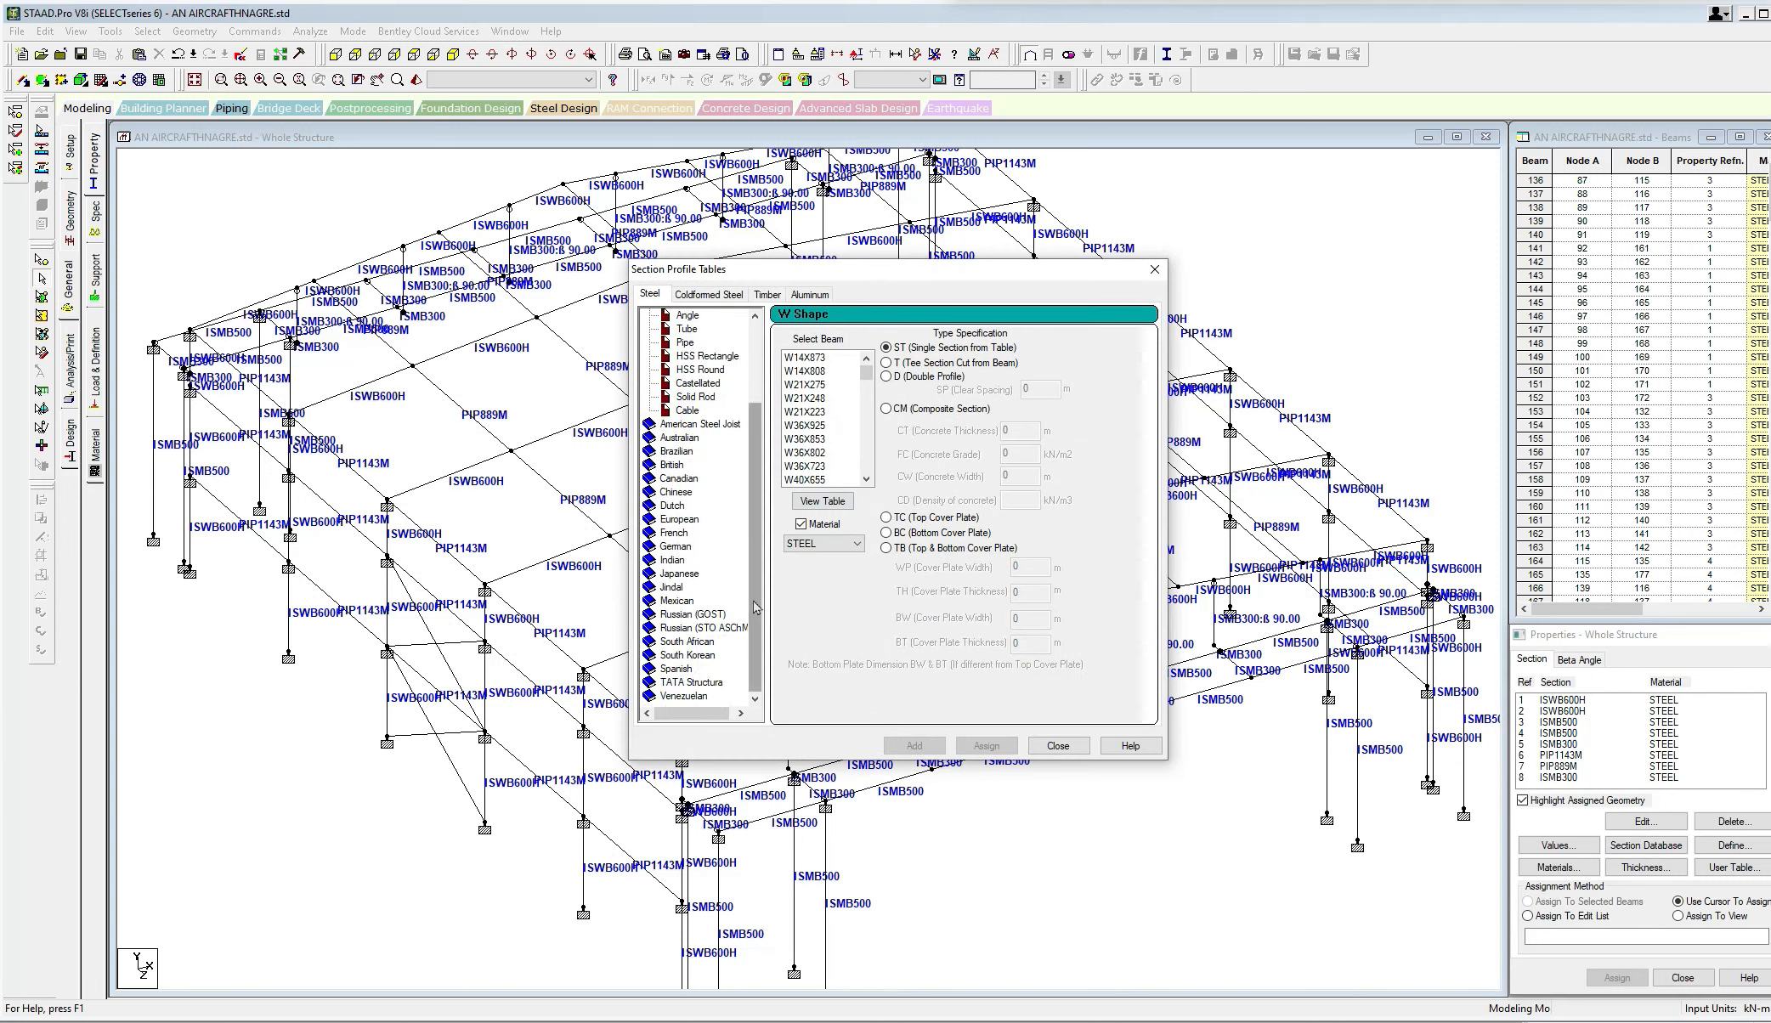
{"action": "double_click", "coordinate": [699, 684]}
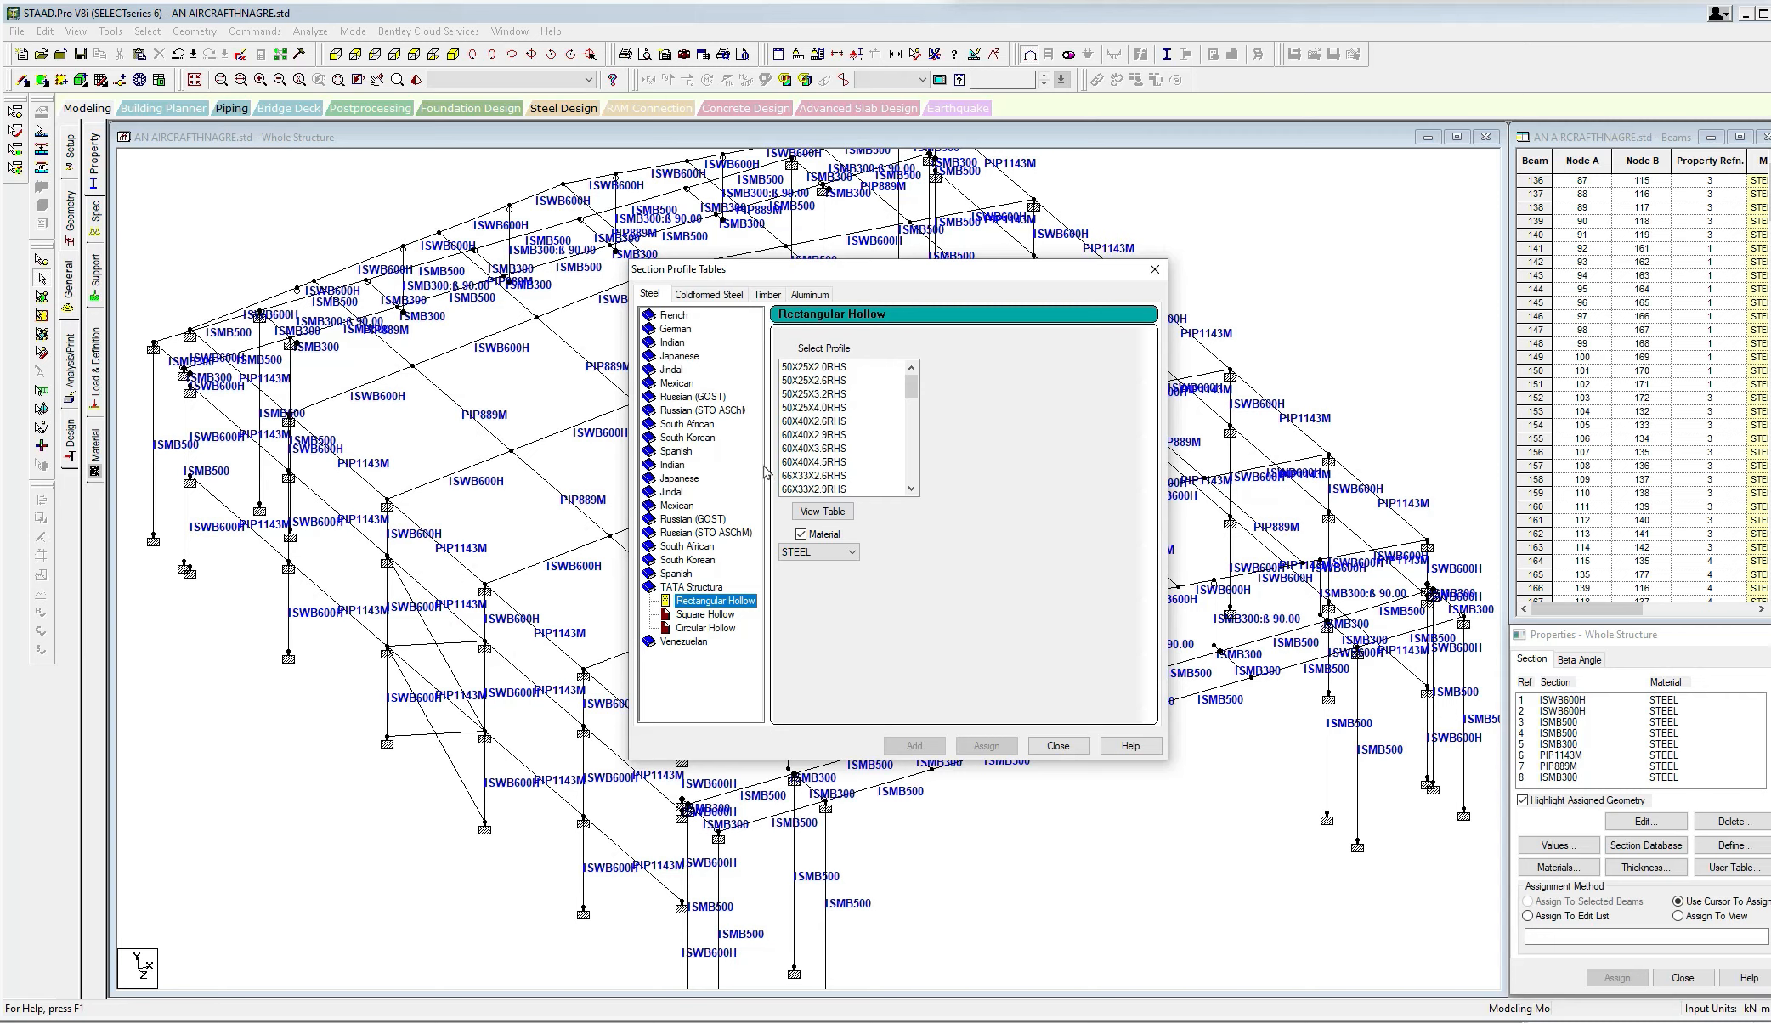
{"action": "double_click", "coordinate": [675, 466]}
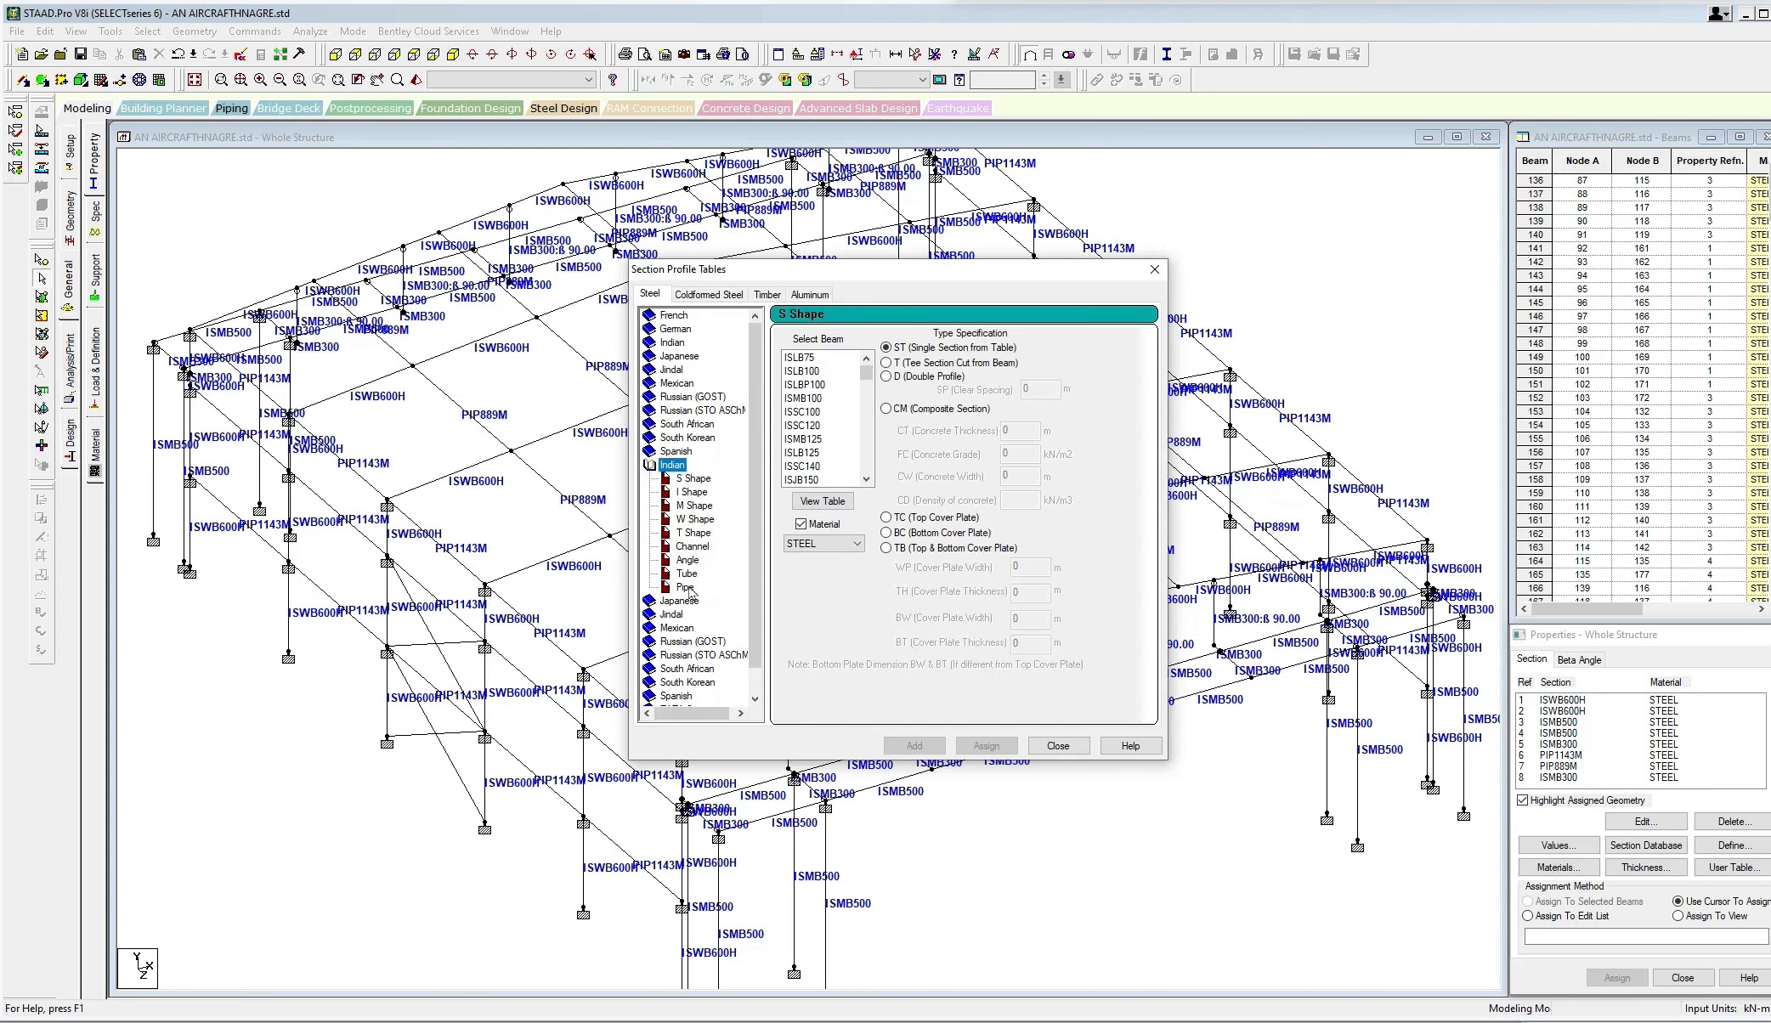
{"action": "left_click", "coordinate": [685, 588]}
{"action": "left_click_drag", "start_coordinate": [863, 384], "coordinate": [863, 447]}
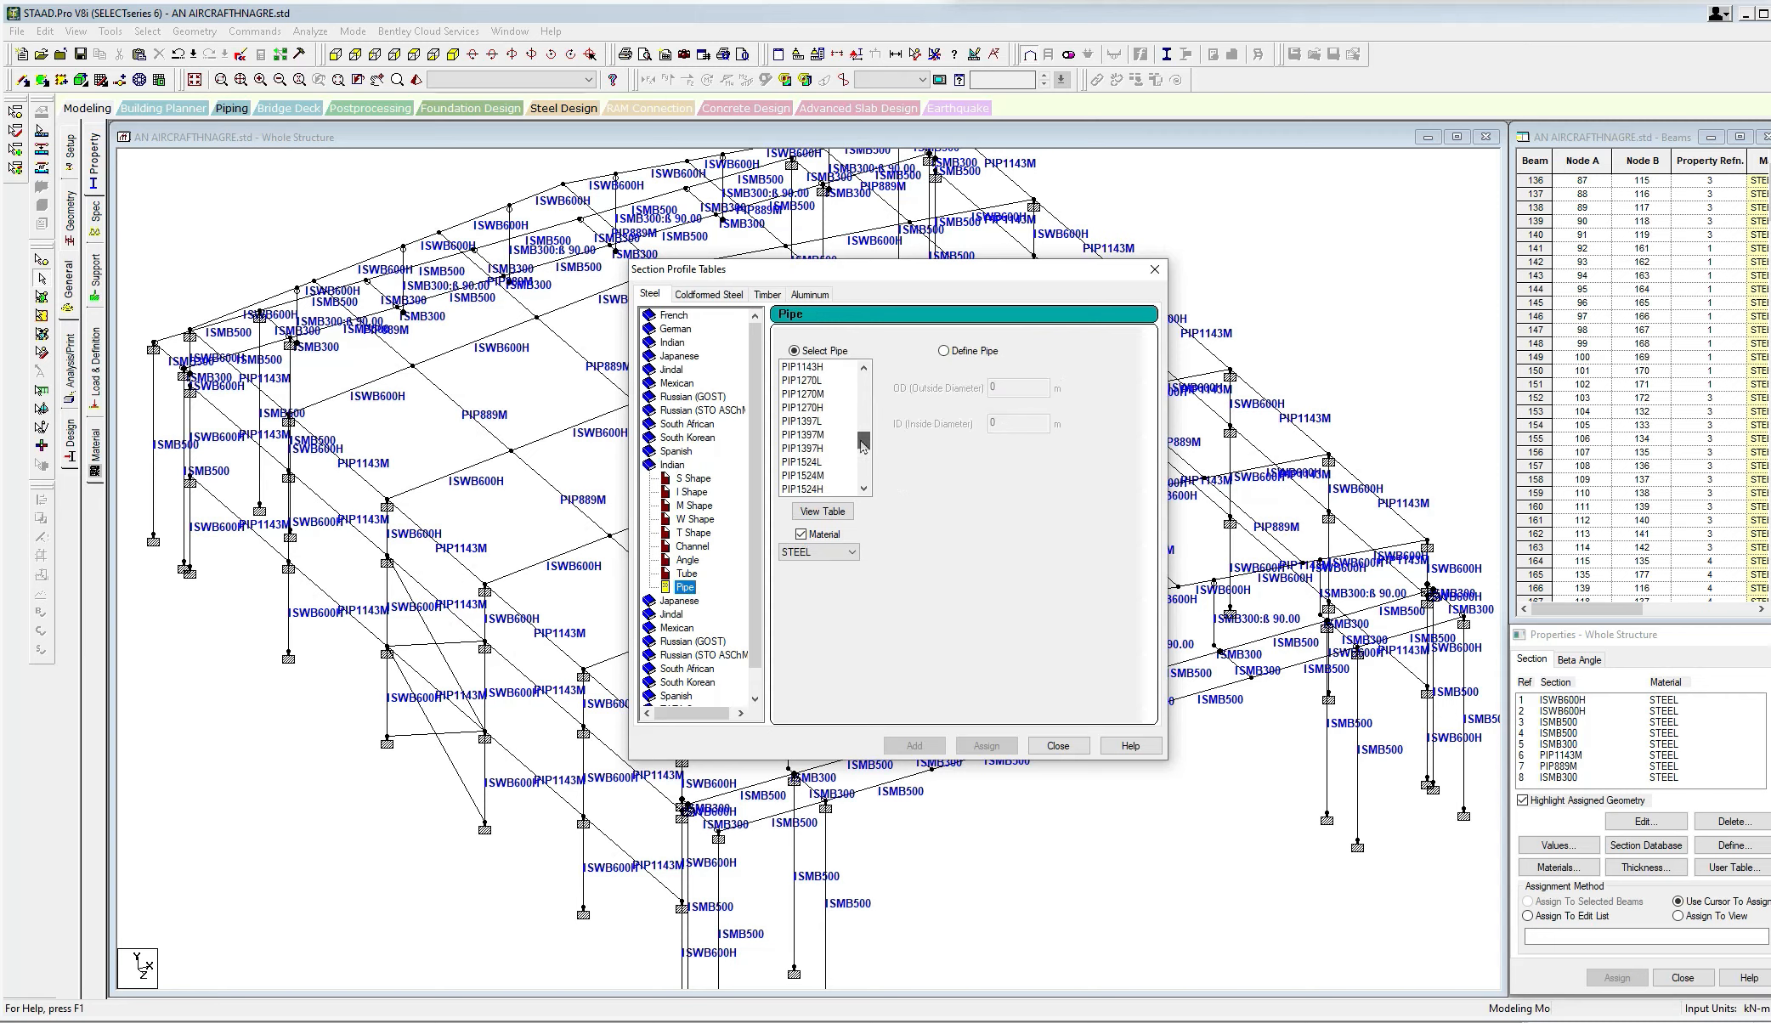
{"action": "left_click", "coordinate": [815, 435]}
{"action": "left_click", "coordinate": [915, 746]}
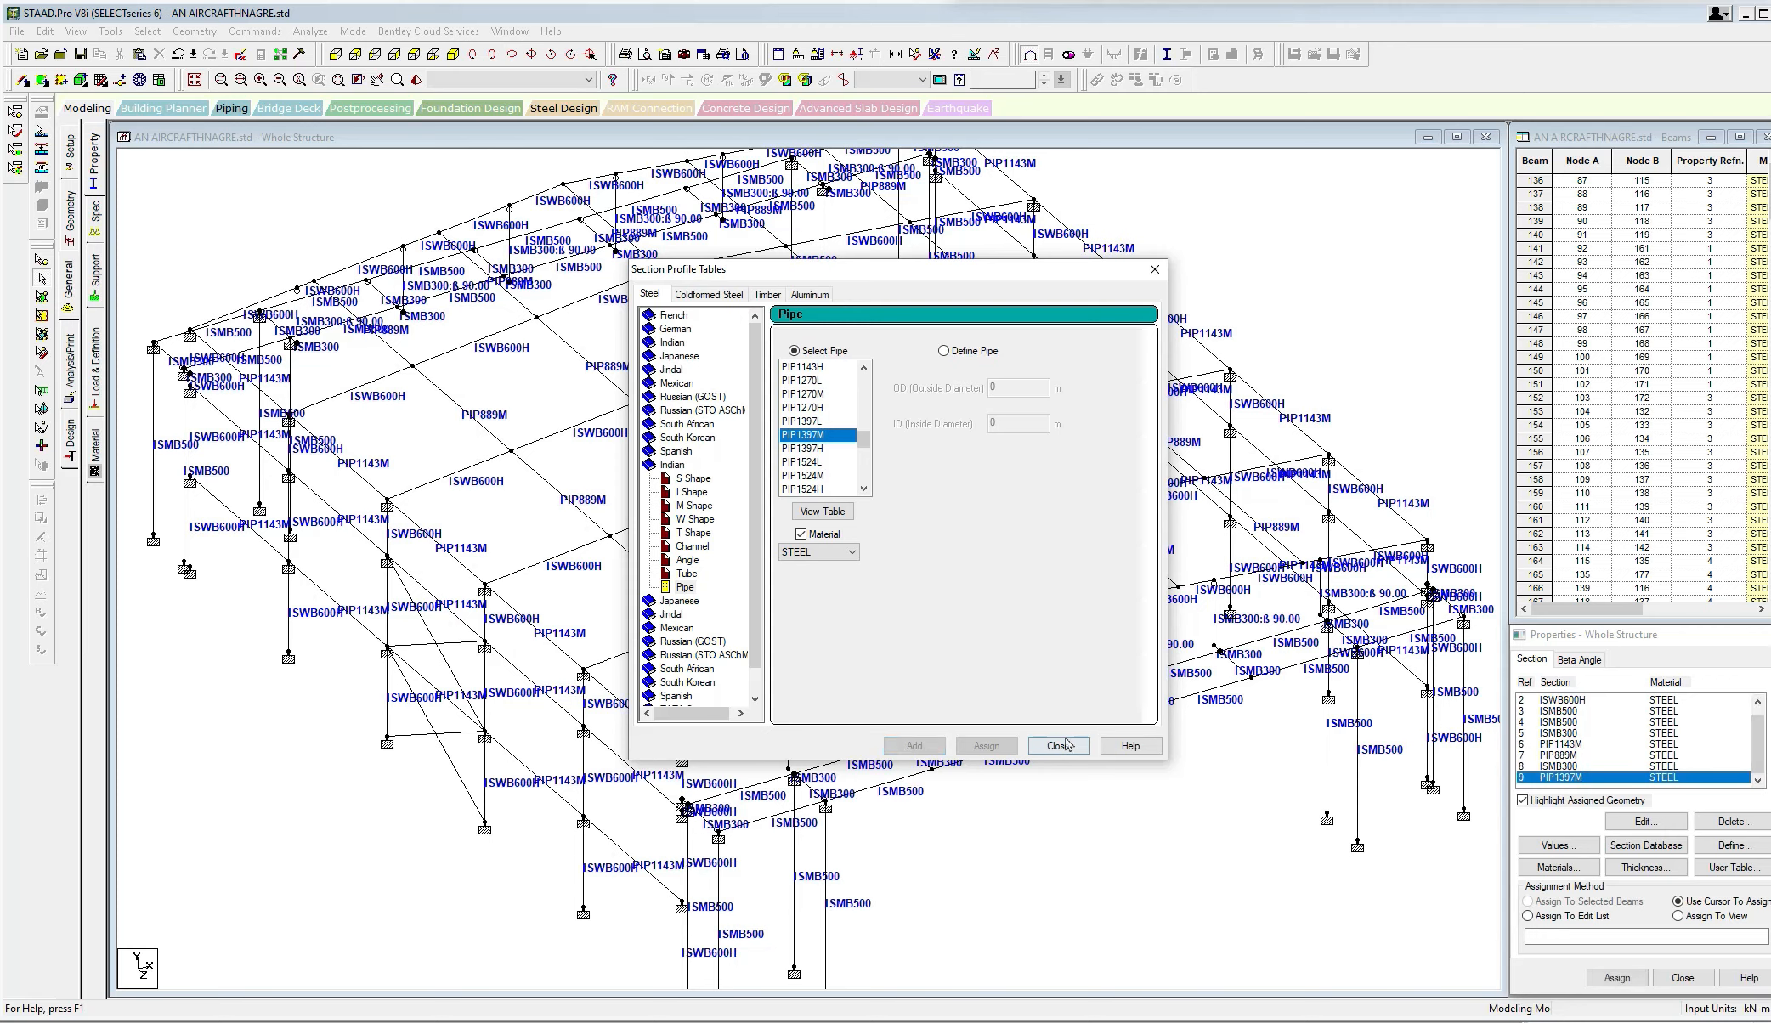
{"action": "left_click", "coordinate": [1057, 745]}
Assign section PIP1397M to the four bracing beams in the near side wall bay.
{"action": "left_click", "coordinate": [443, 767]}
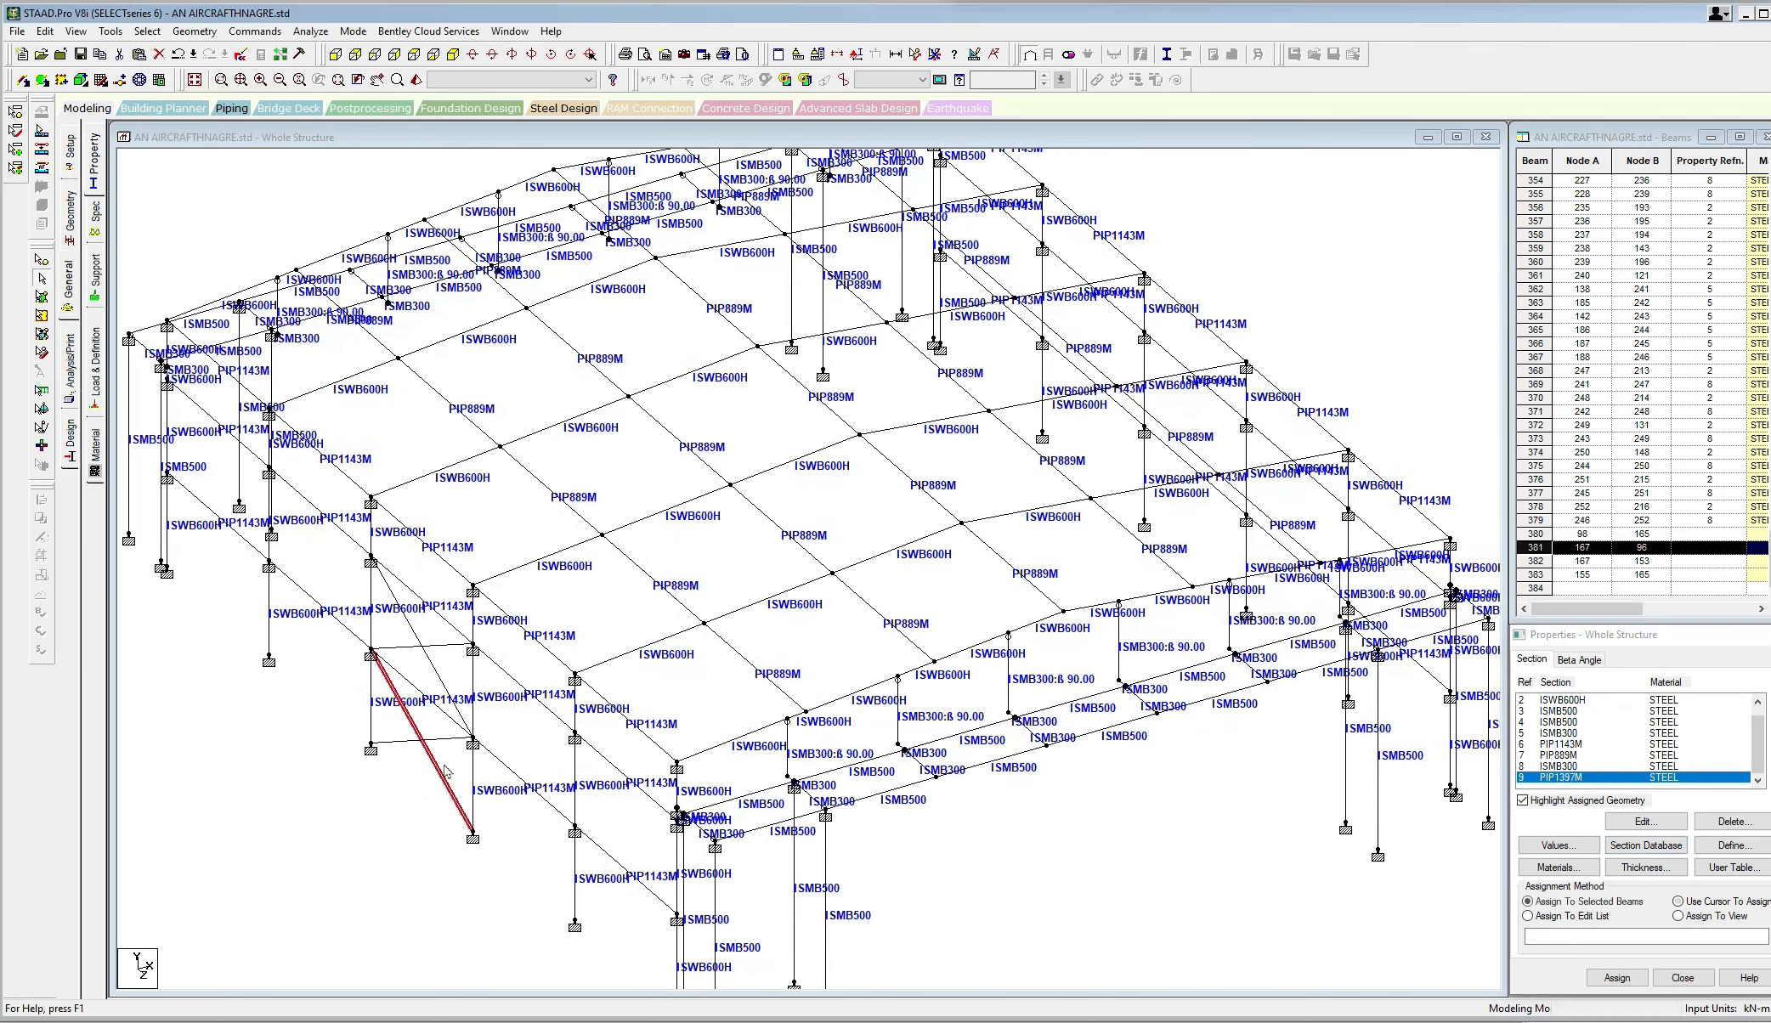
{"action": "left_click", "coordinate": [448, 740], "text": "ctrl"}
{"action": "left_click", "coordinate": [453, 705], "text": "ctrl"}
{"action": "left_click", "coordinate": [449, 649], "text": "ctrl"}
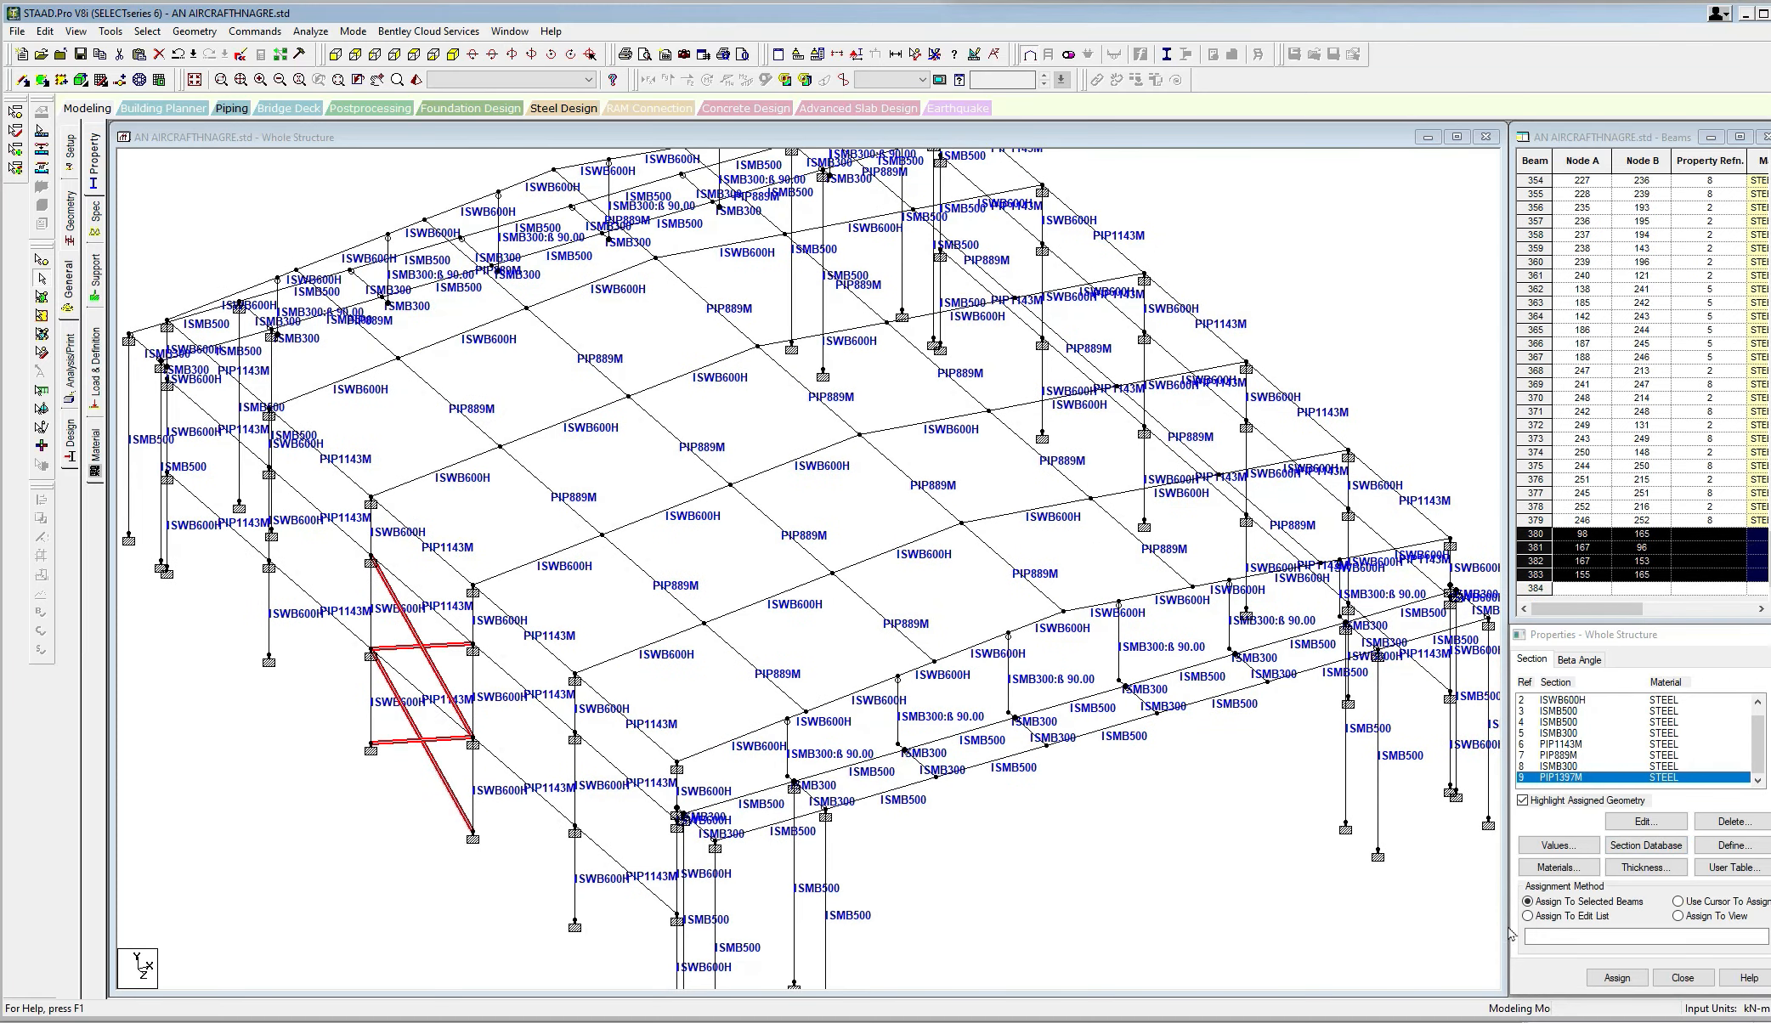
{"action": "left_click", "coordinate": [1615, 978]}
{"action": "left_click", "coordinate": [1672, 864]}
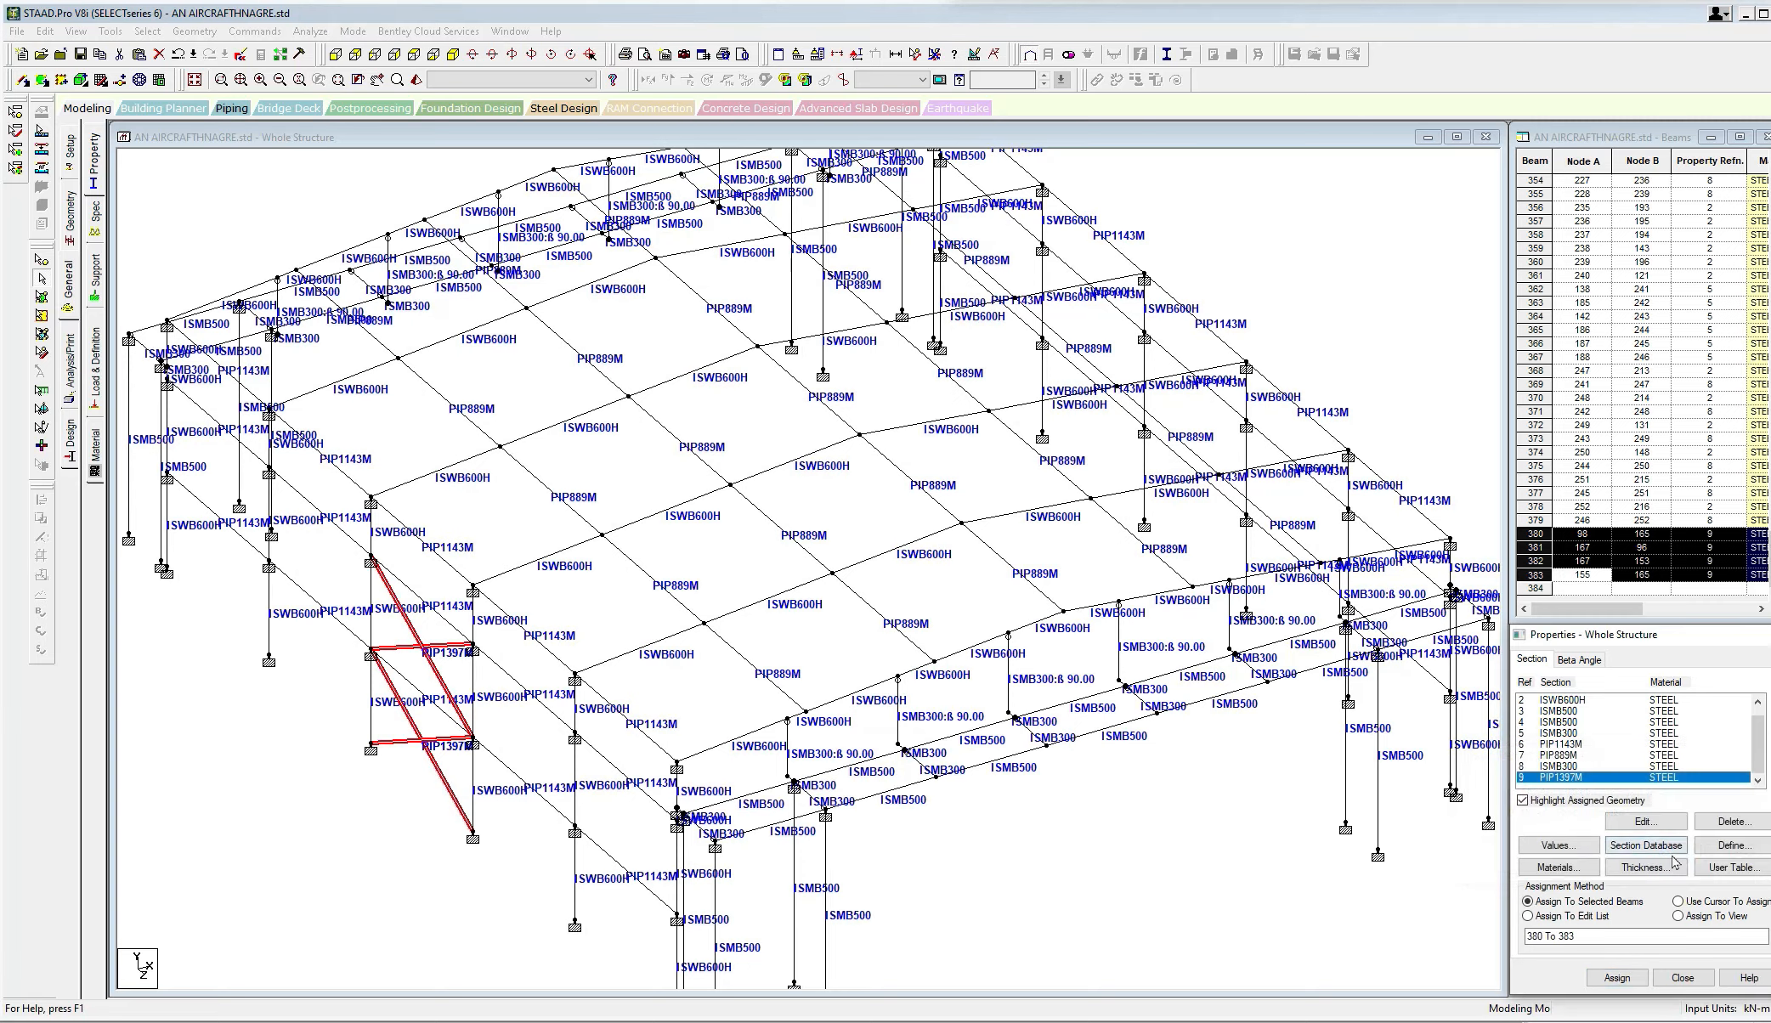
Assign the Member Tension specification to the four PIP1397M bracing beams.
{"action": "middle_click_drag", "start_coordinate": [628, 746], "coordinate": [811, 723]}
{"action": "middle_click_drag", "start_coordinate": [664, 775], "coordinate": [616, 824]}
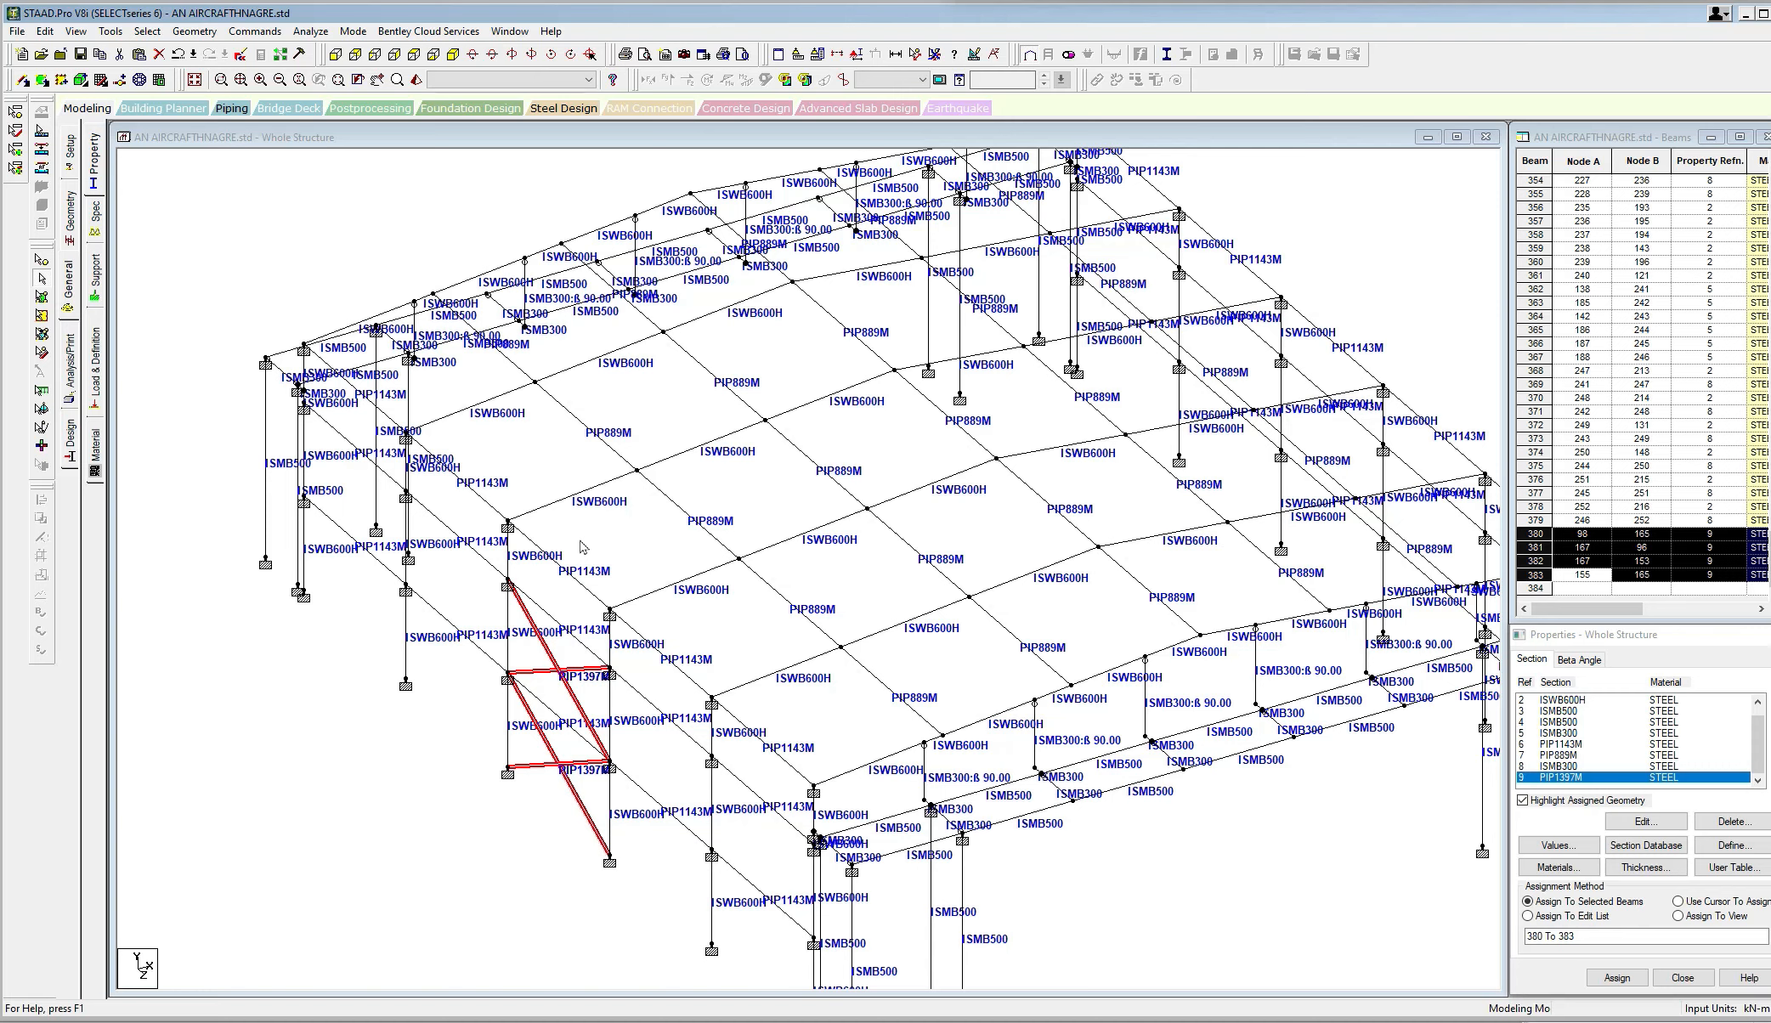
{"action": "left_click", "coordinate": [252, 34]}
{"action": "mouse_move", "coordinate": [301, 187]}
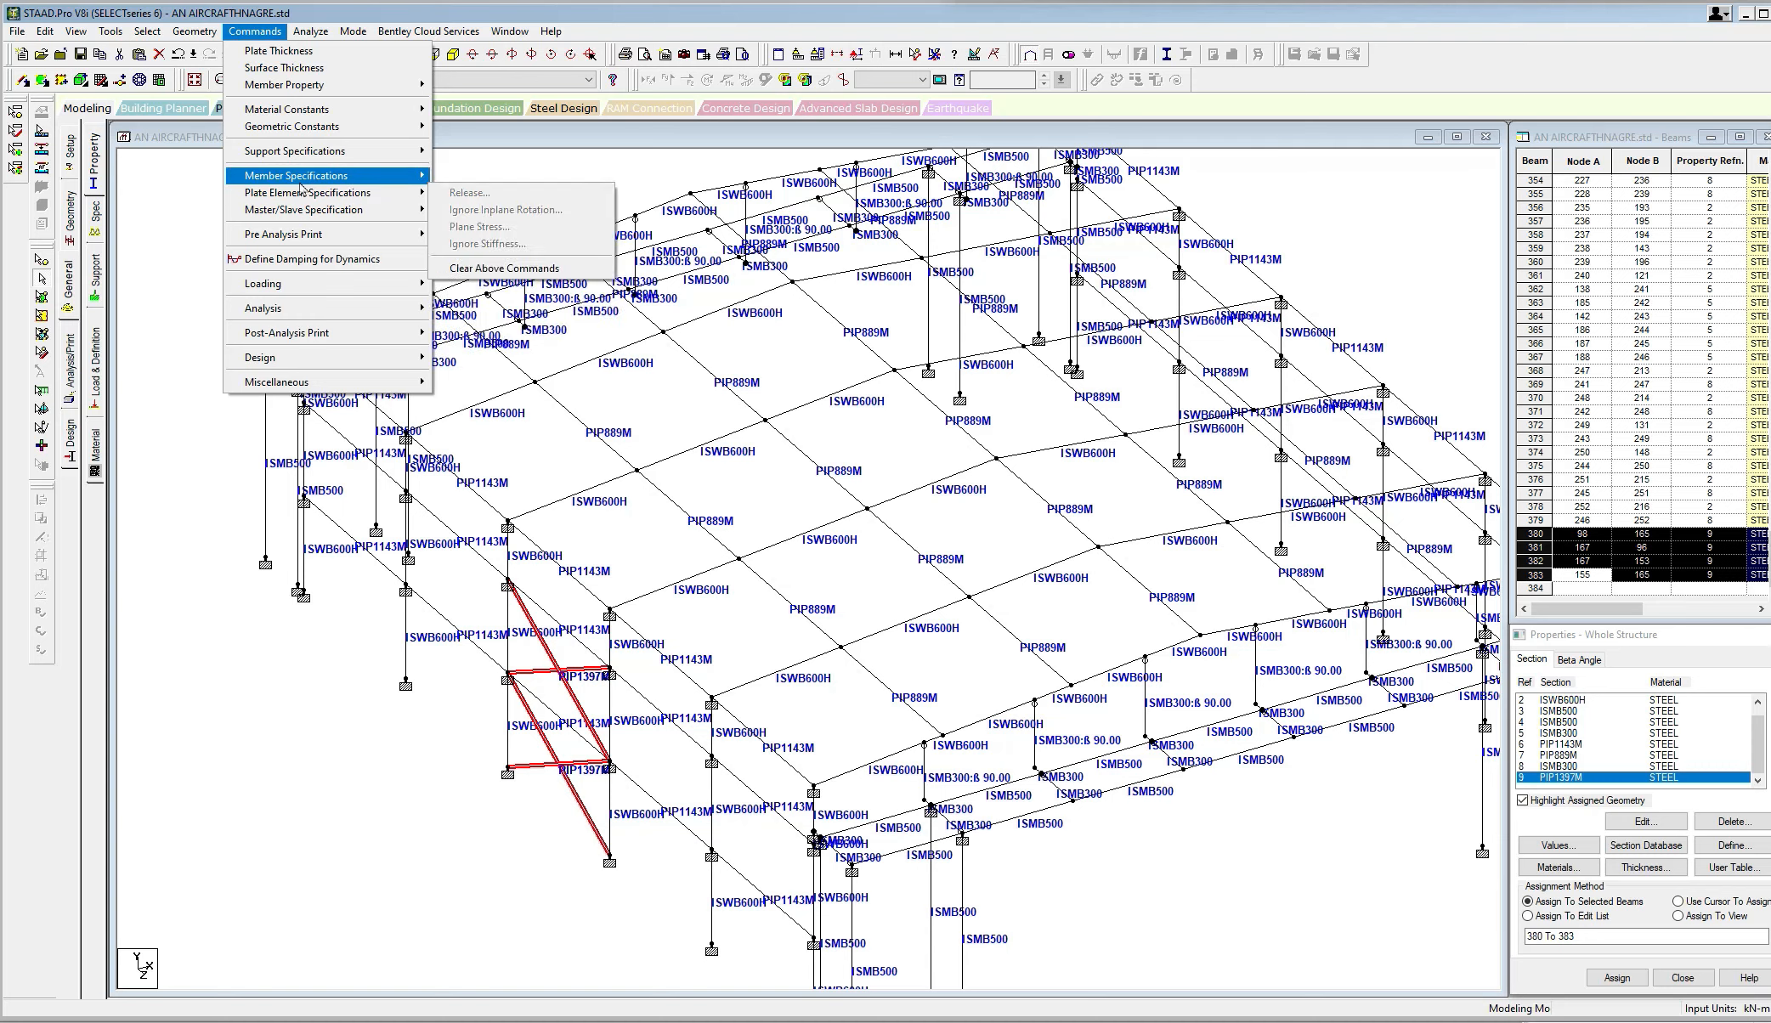
{"action": "left_click", "coordinate": [489, 217]}
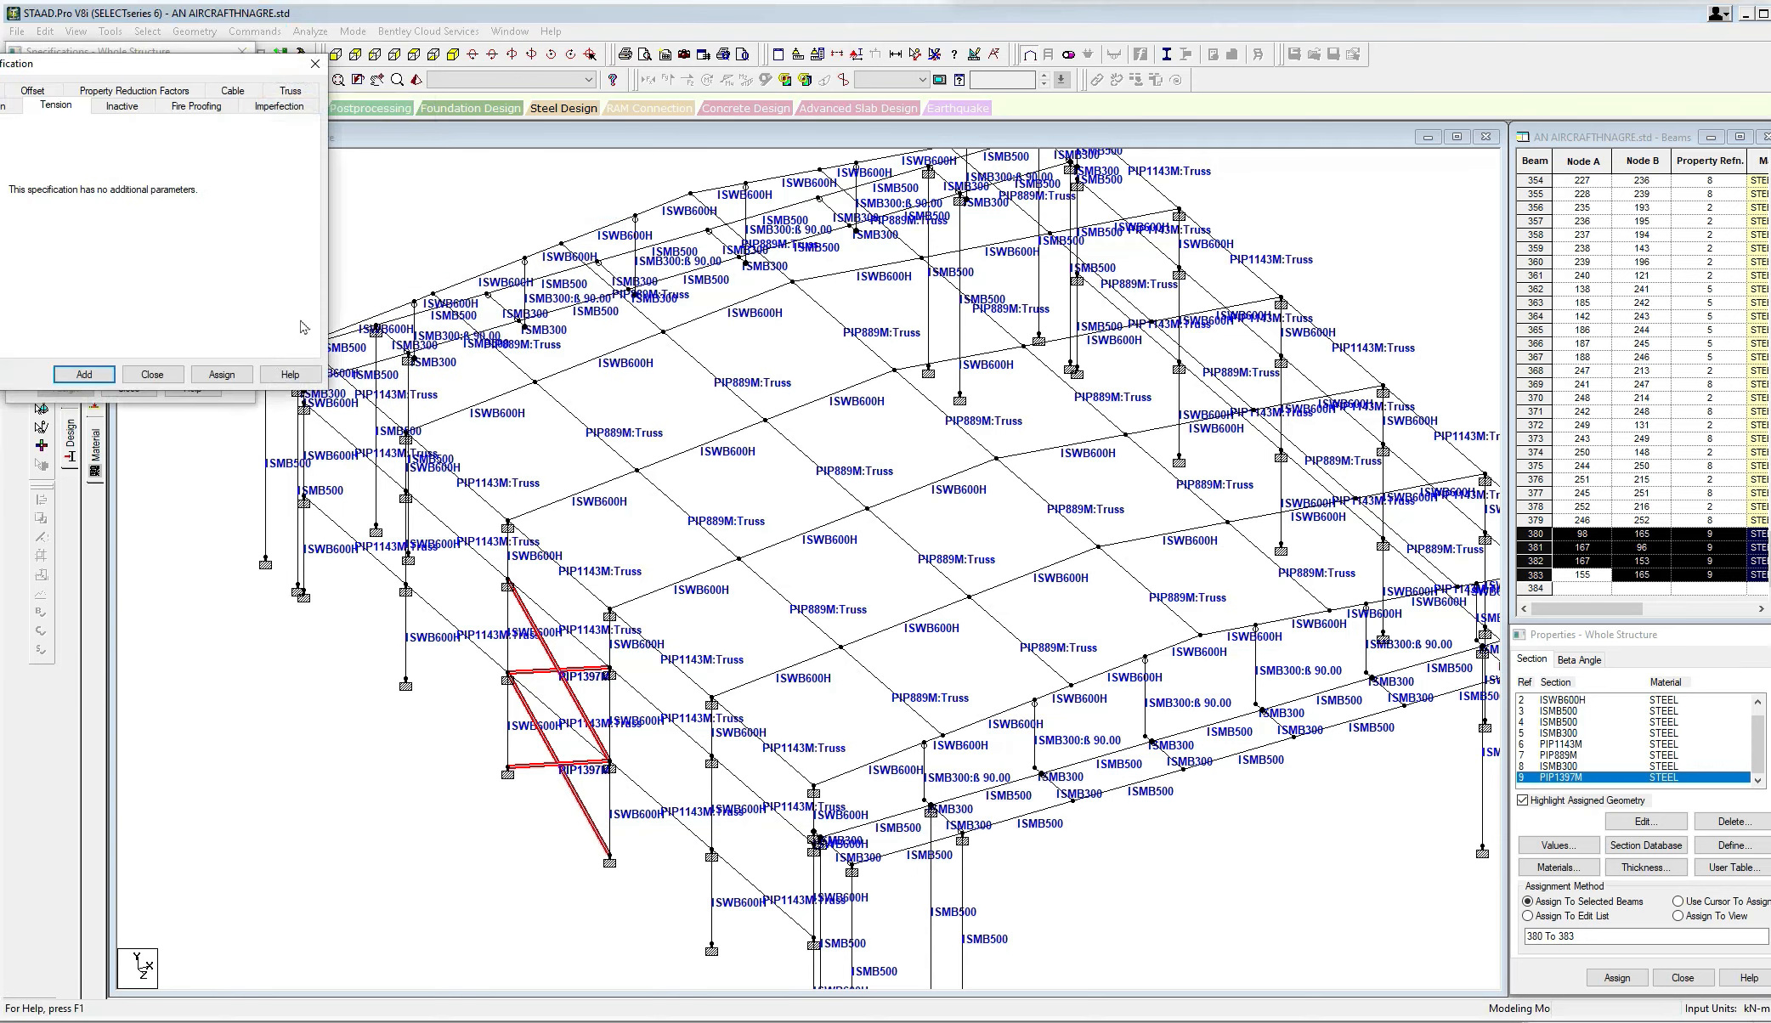
{"action": "left_click", "coordinate": [222, 374]}
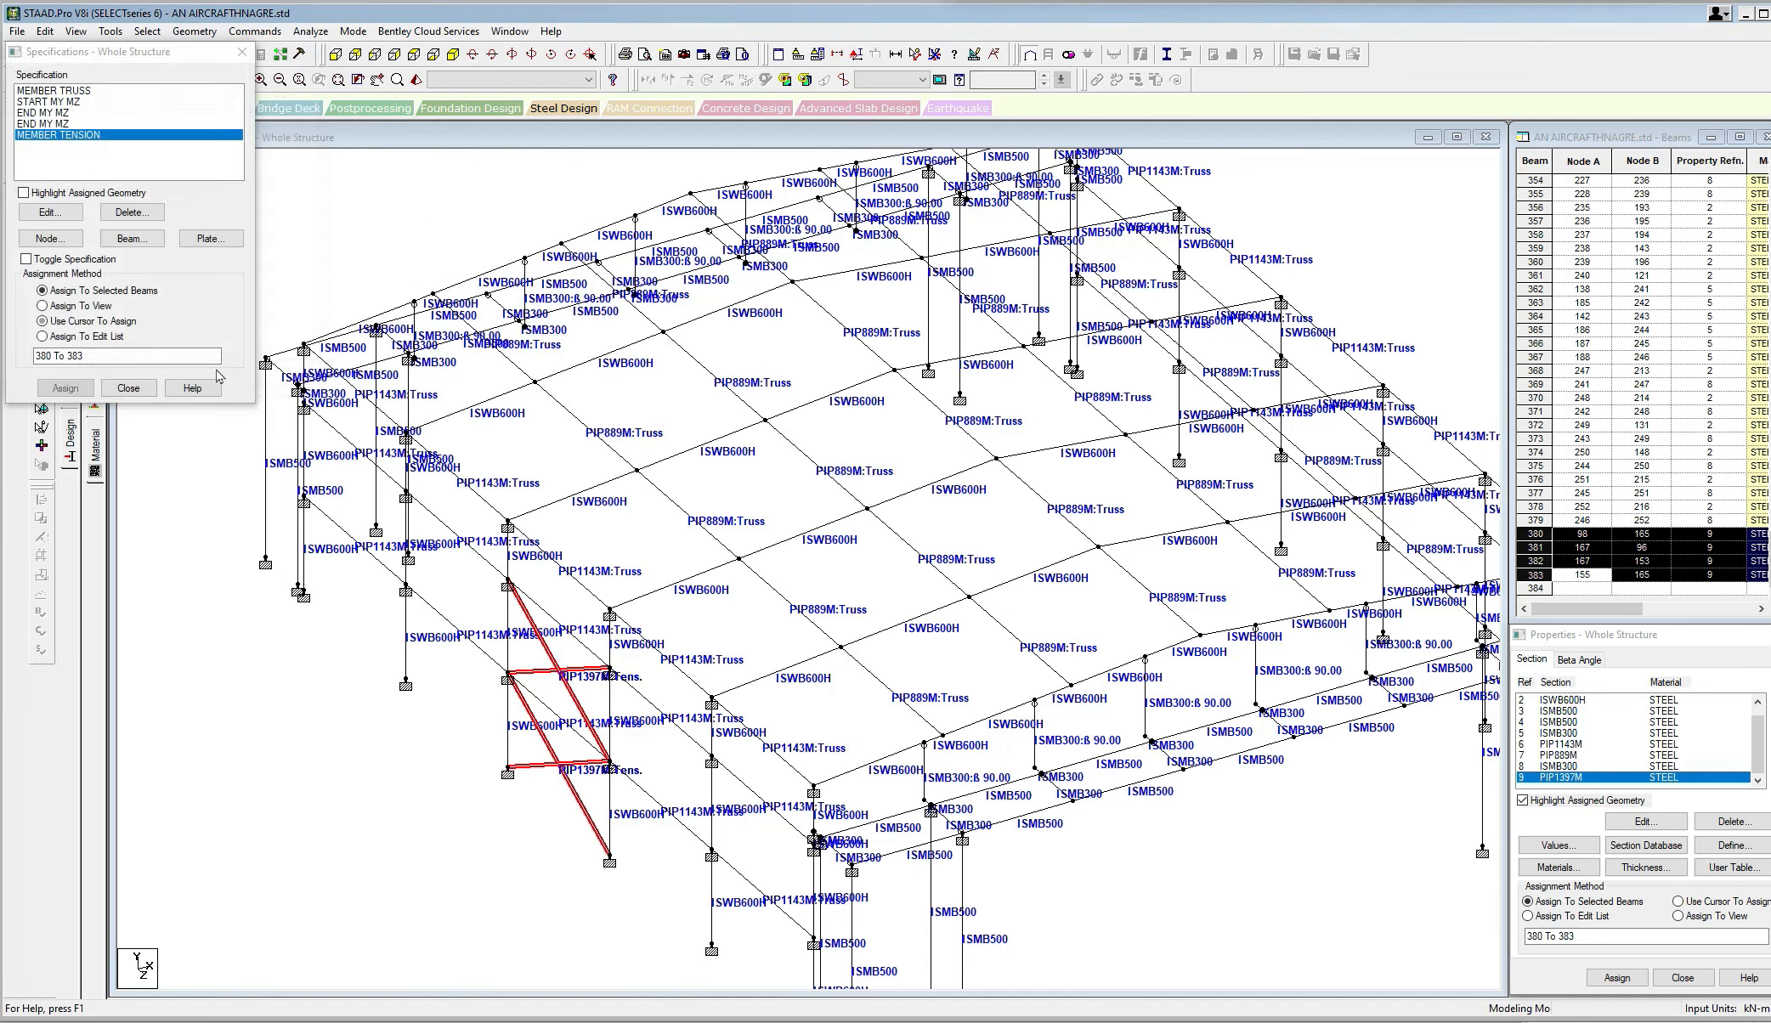
{"action": "left_click", "coordinate": [128, 388]}
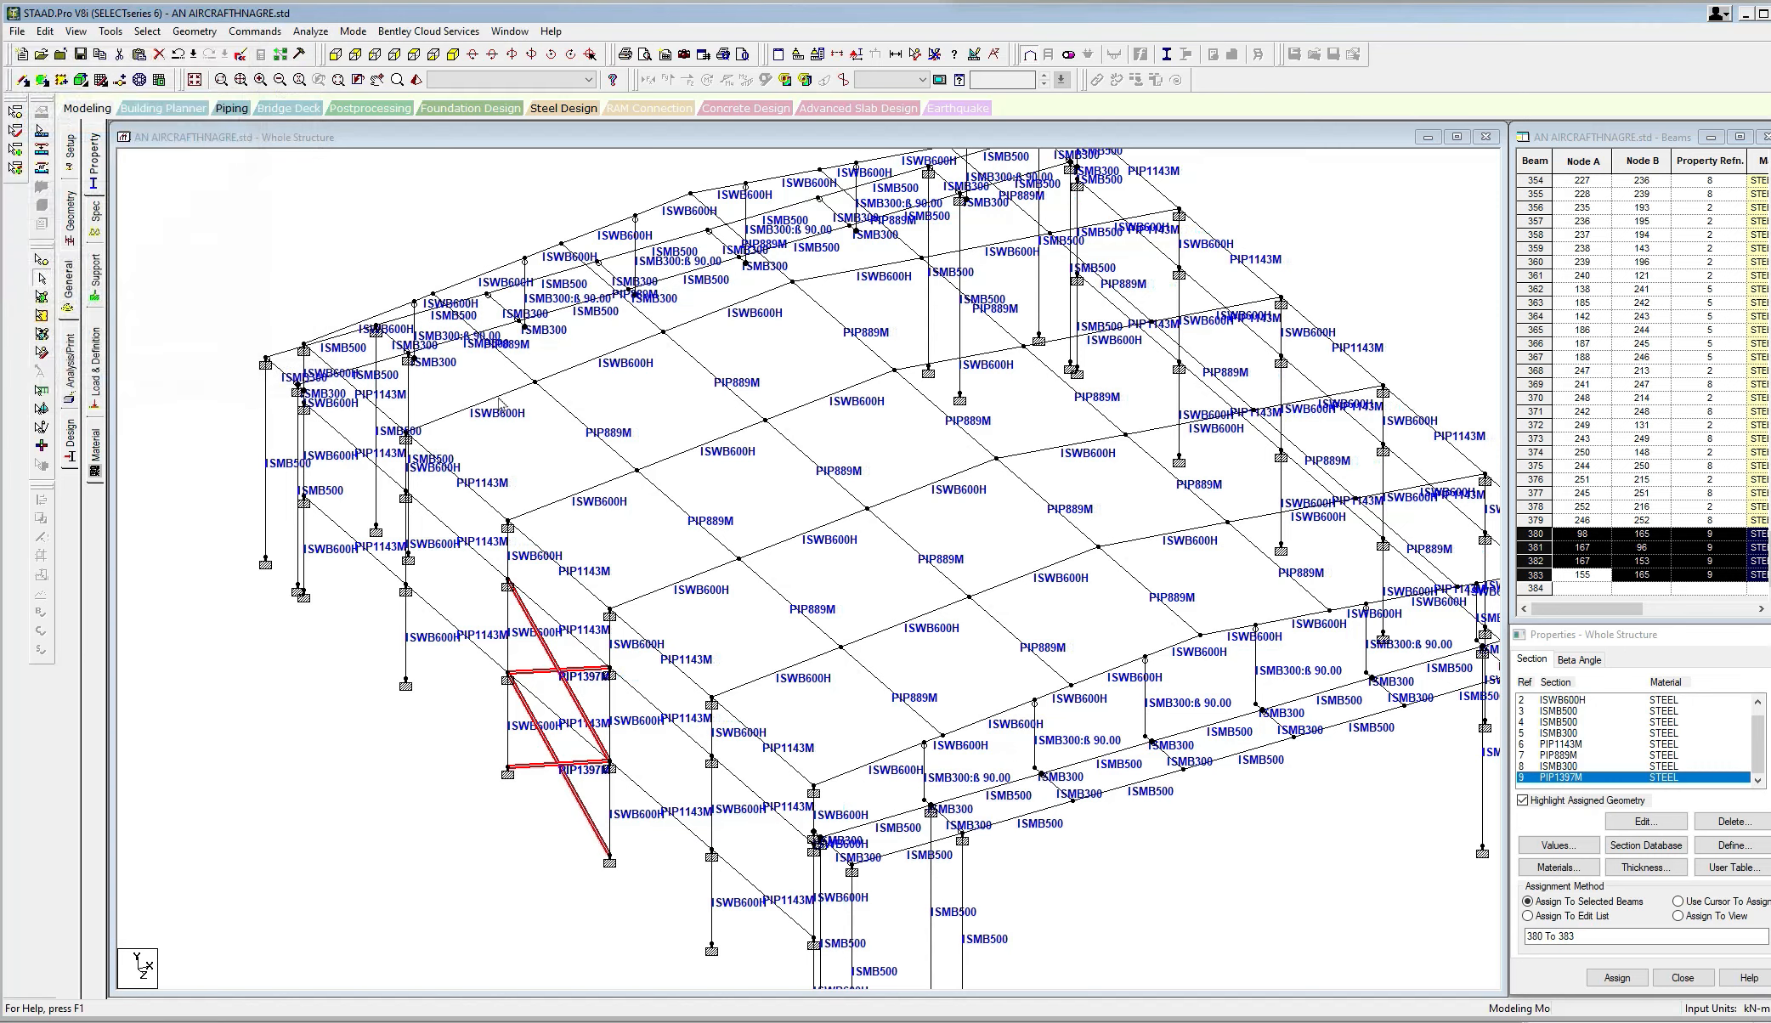
Copy the four PIP1397M bracing beams of the near side wall bay.
{"action": "left_click", "coordinate": [568, 443]}
{"action": "scroll", "coordinate": [595, 510], "scroll_direction": "up", "scroll_amount": 2}
{"action": "left_click", "coordinate": [554, 805]}
{"action": "left_click", "coordinate": [558, 774], "text": "ctrl"}
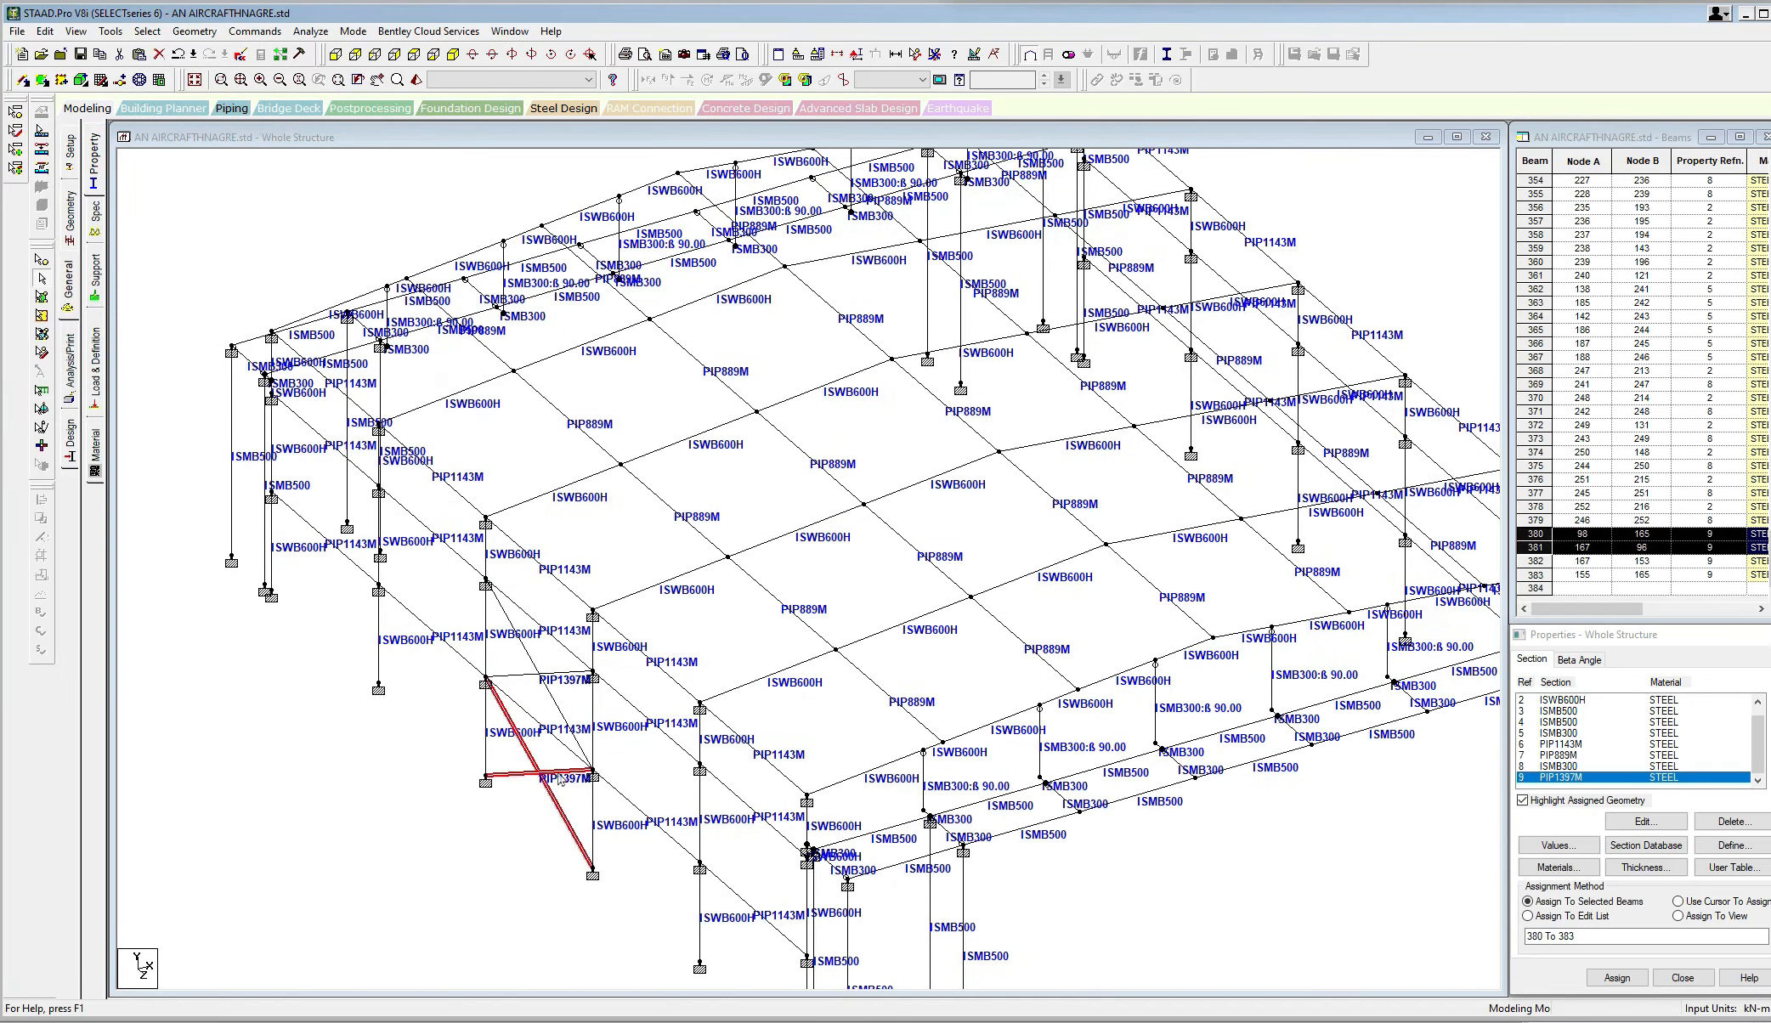
{"action": "left_click", "coordinate": [576, 741], "text": "ctrl"}
{"action": "left_click", "coordinate": [572, 678], "text": "ctrl"}
{"action": "scroll", "coordinate": [557, 492], "scroll_direction": "down", "scroll_amount": 1}
{"action": "scroll", "coordinate": [504, 505], "scroll_direction": "up", "scroll_amount": 1}
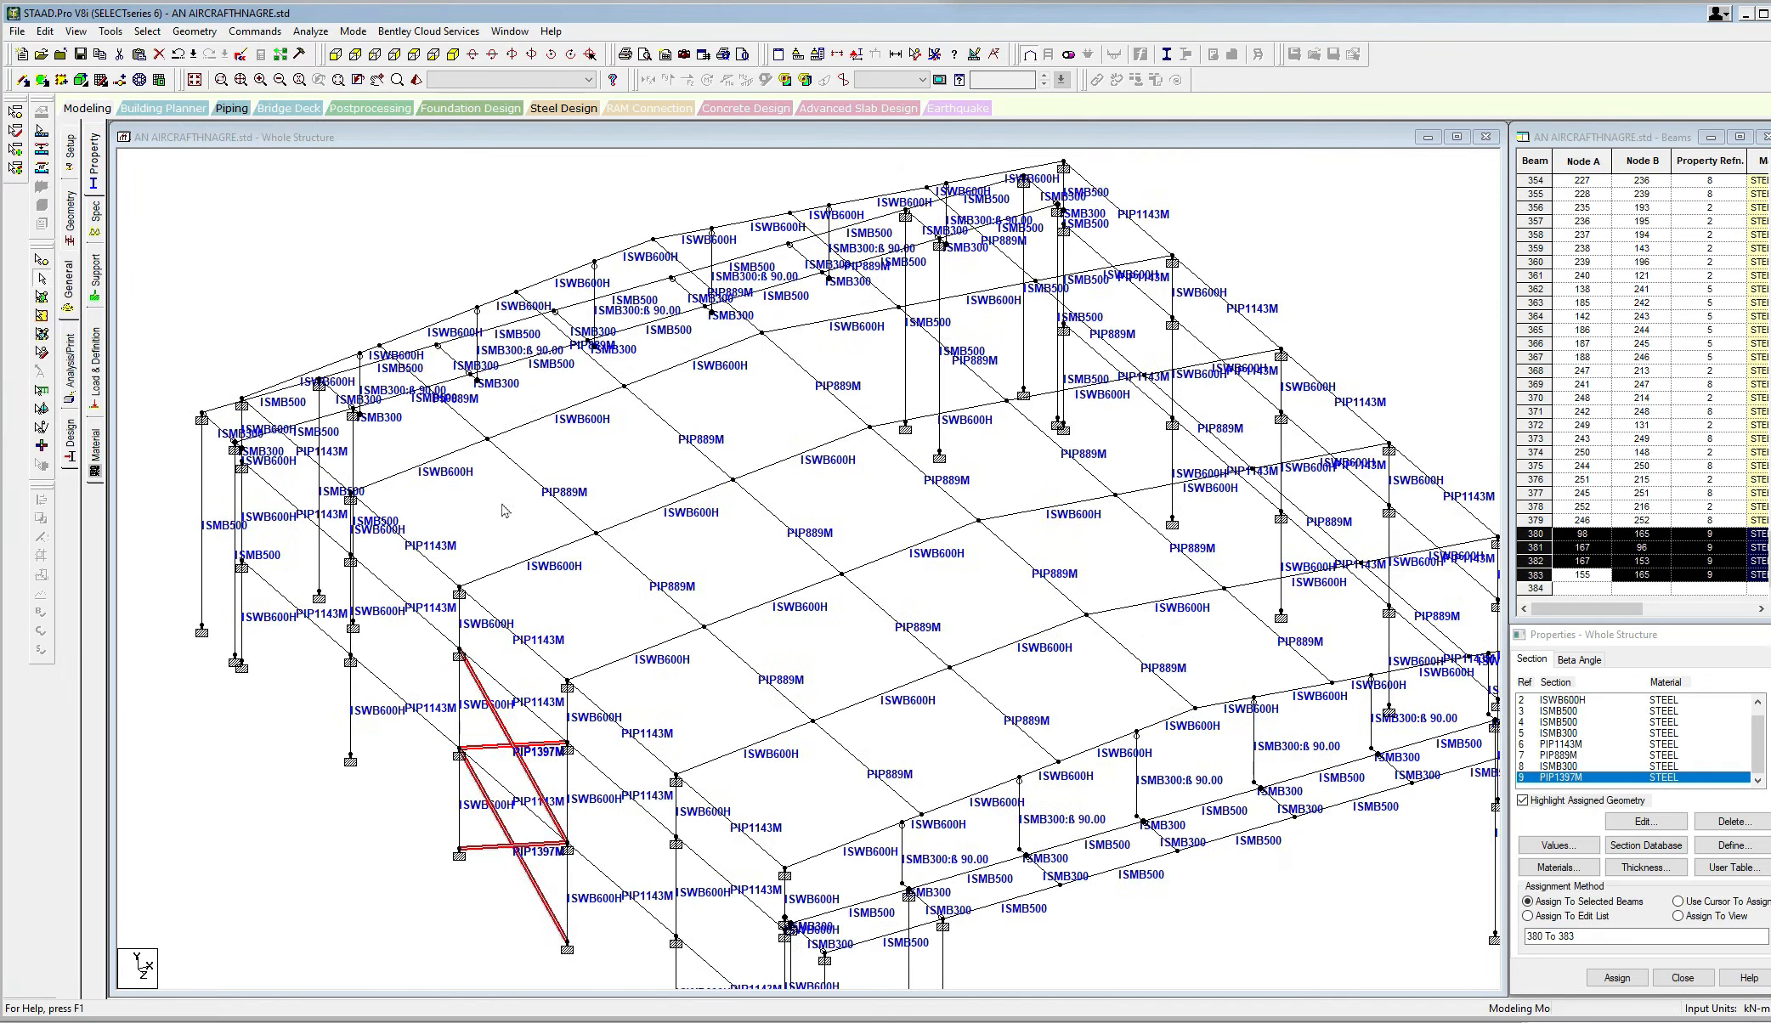
{"action": "right_click", "coordinate": [347, 245]}
{"action": "left_click", "coordinate": [385, 273]}
Paste the copied bracing into the matching bay of the opposite side wall, using the lowest node of the lower diagonal as reference point.
{"action": "right_click", "coordinate": [389, 240]}
{"action": "left_click", "coordinate": [439, 283]}
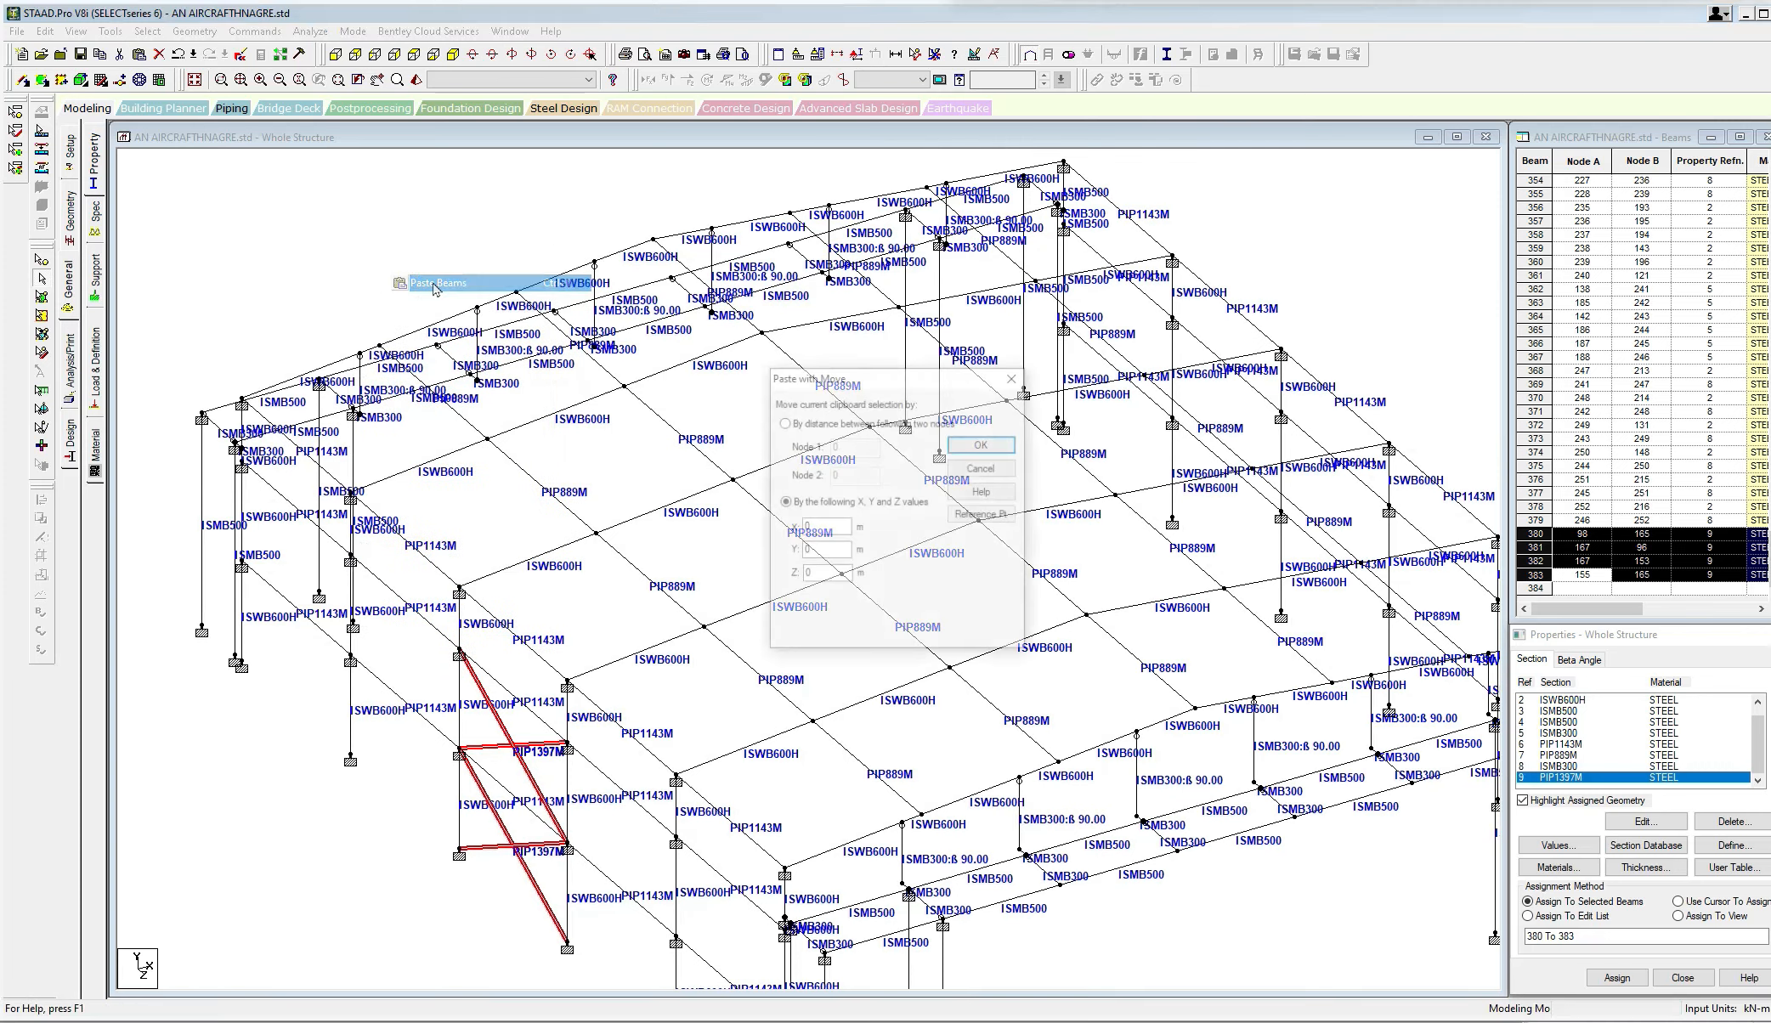
{"action": "left_click", "coordinate": [977, 515]}
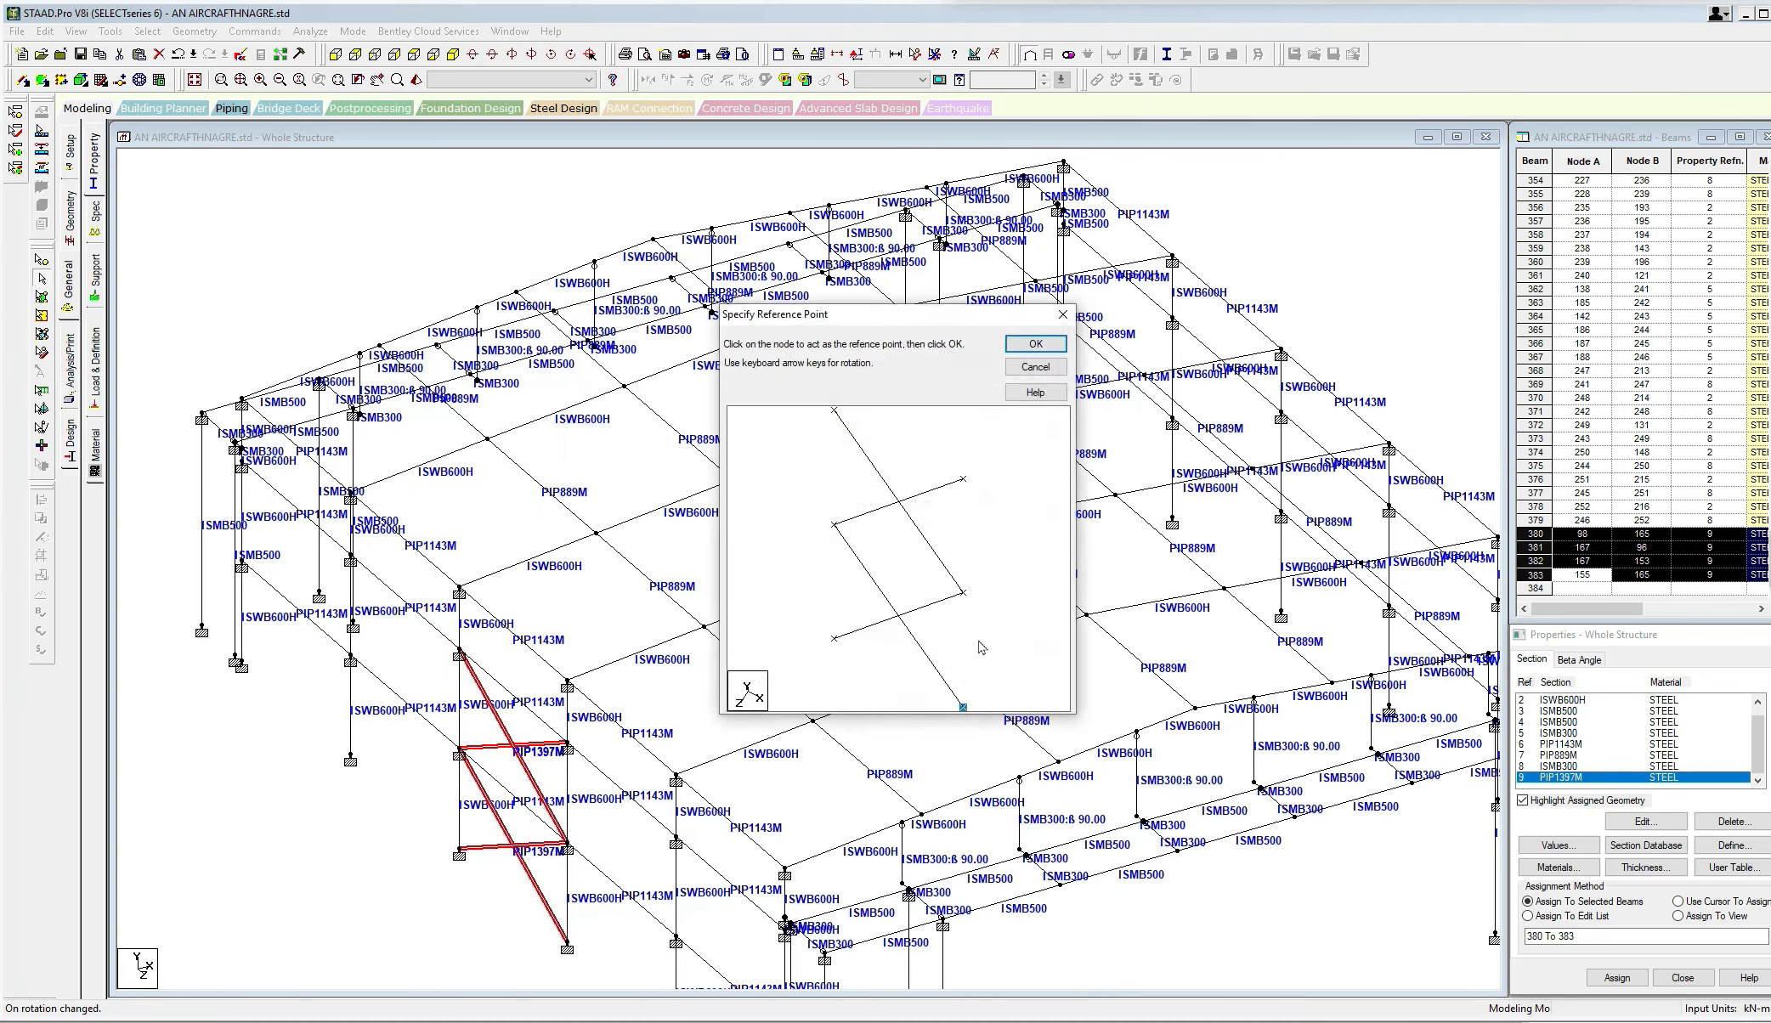
{"action": "left_click", "coordinate": [1035, 344]}
{"action": "scroll", "coordinate": [1141, 548], "scroll_direction": "up", "scroll_amount": 4}
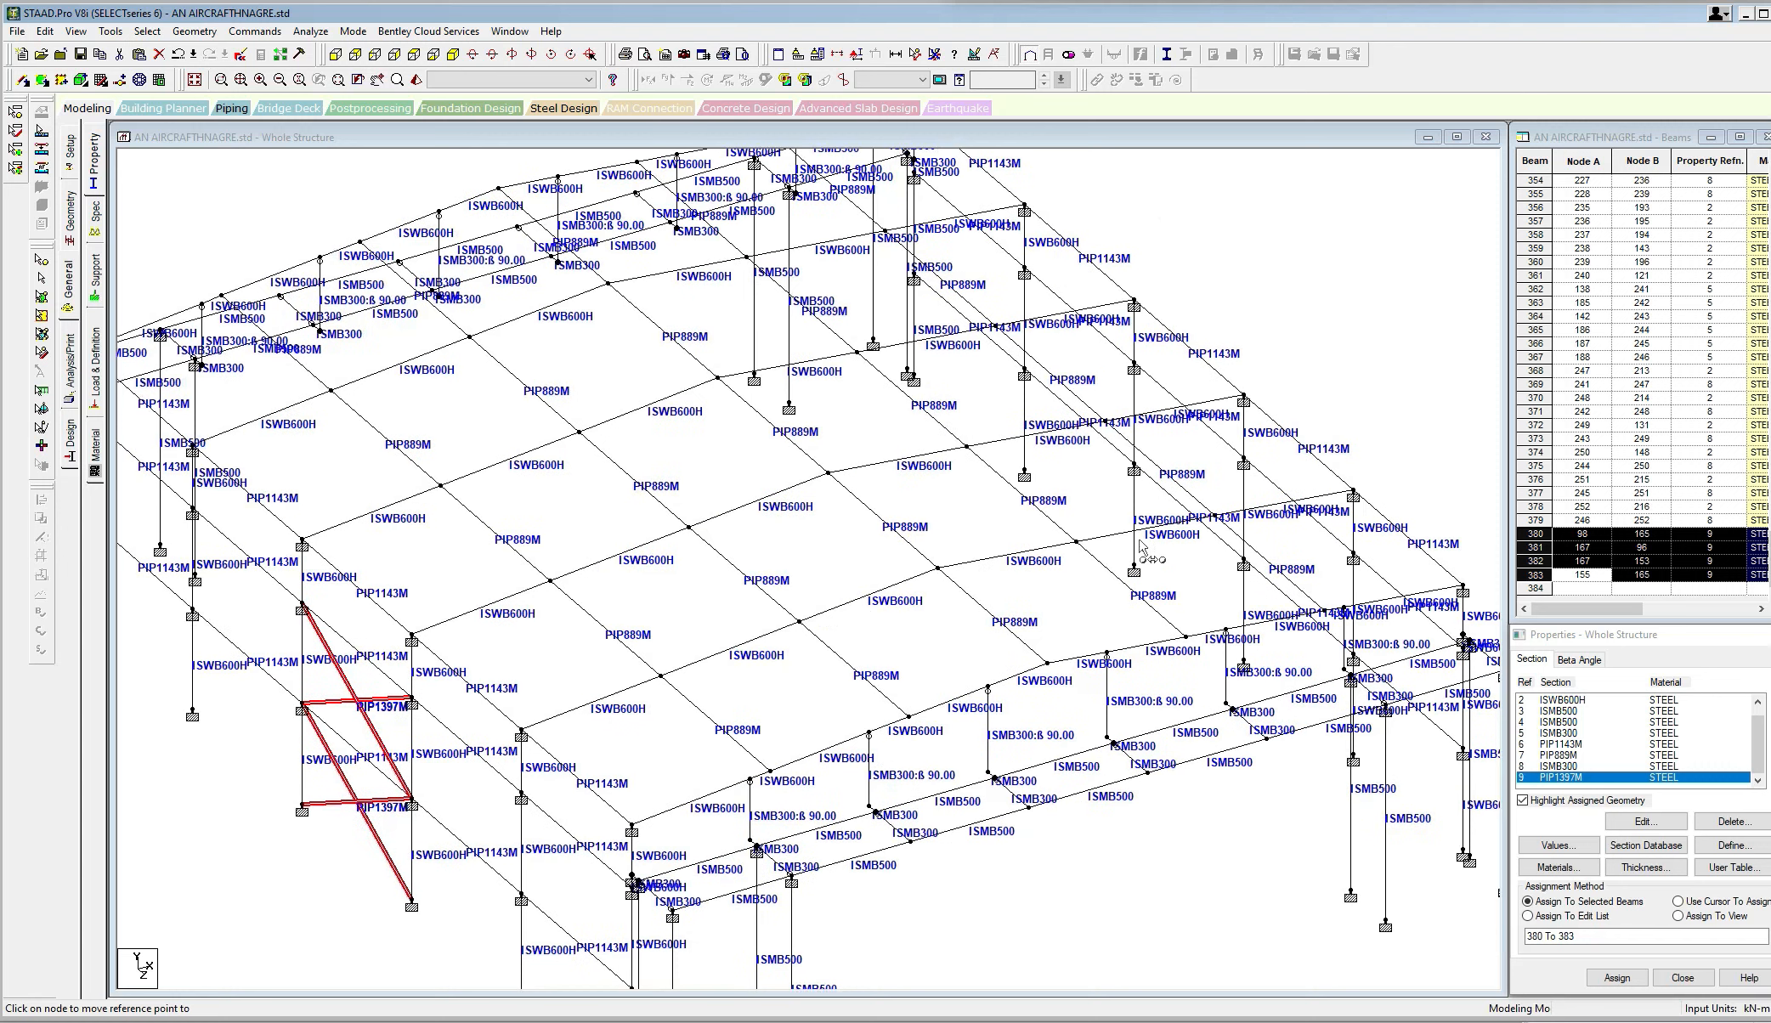
{"action": "left_click", "coordinate": [1246, 669]}
{"action": "left_click", "coordinate": [990, 444]}
{"action": "scroll", "coordinate": [979, 468], "scroll_direction": "down", "scroll_amount": 4}
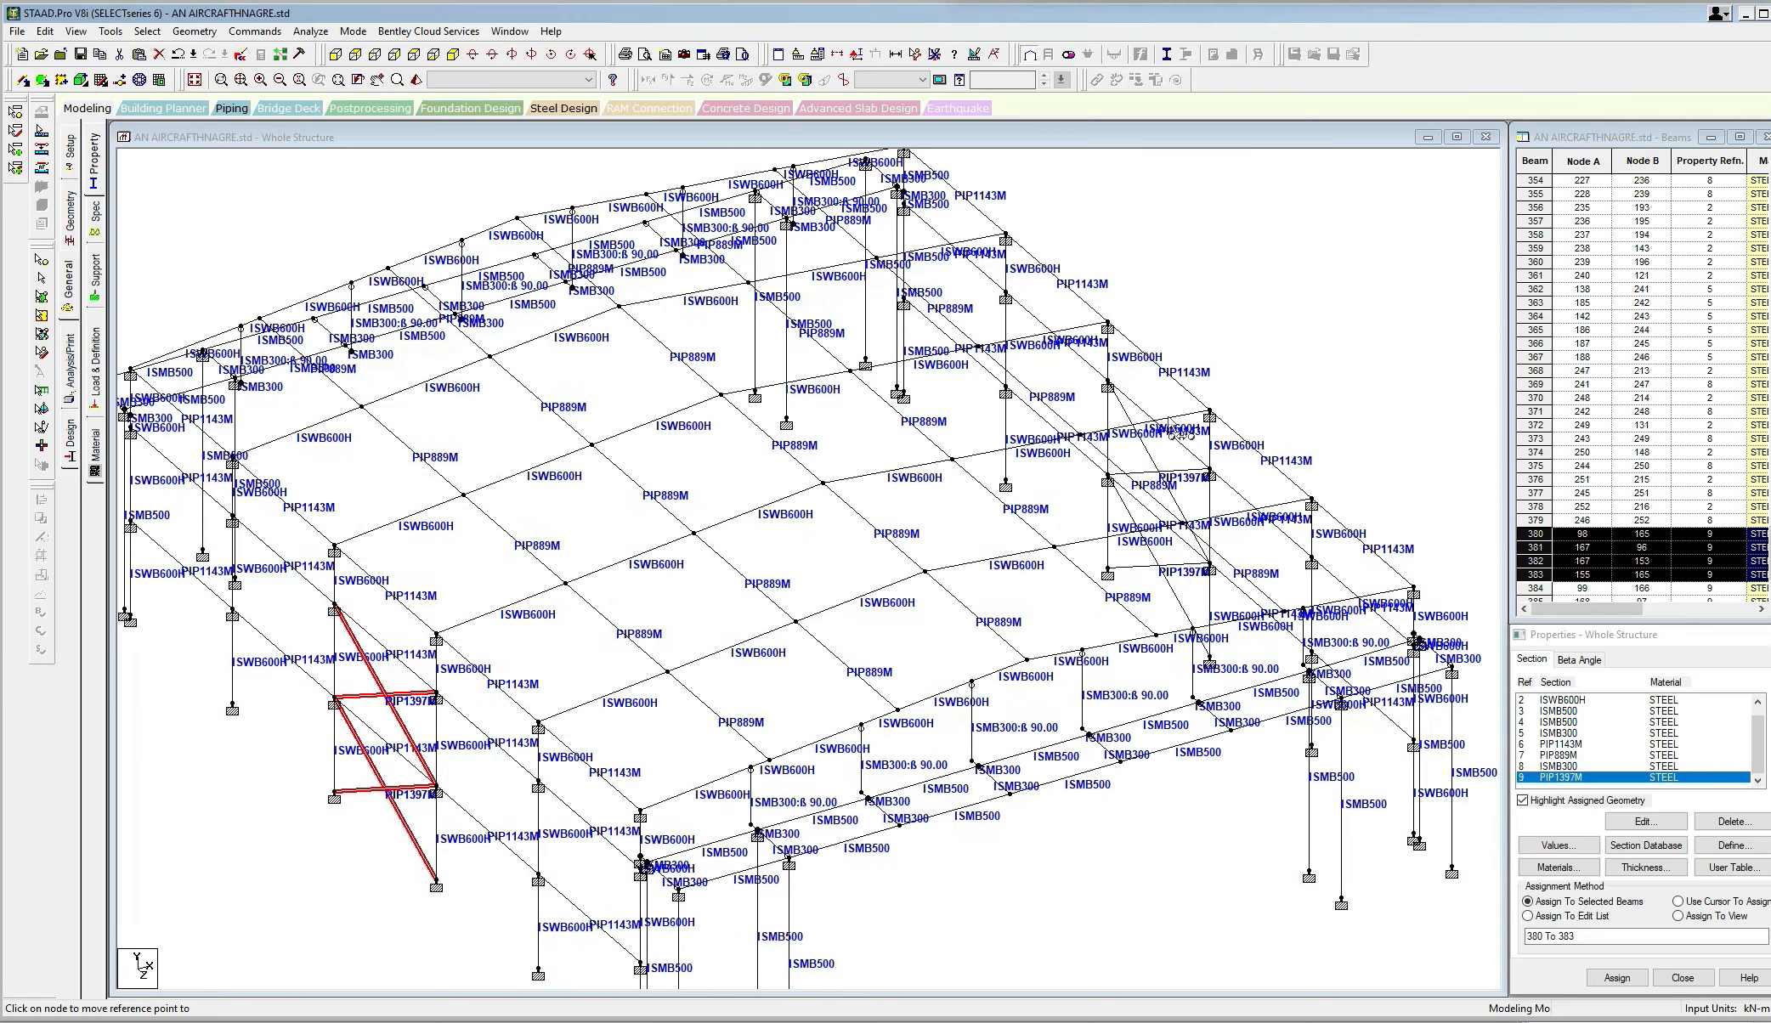
{"action": "middle_click_drag", "start_coordinate": [751, 522], "coordinate": [848, 506]}
{"action": "middle_click_drag", "start_coordinate": [693, 570], "coordinate": [729, 548]}
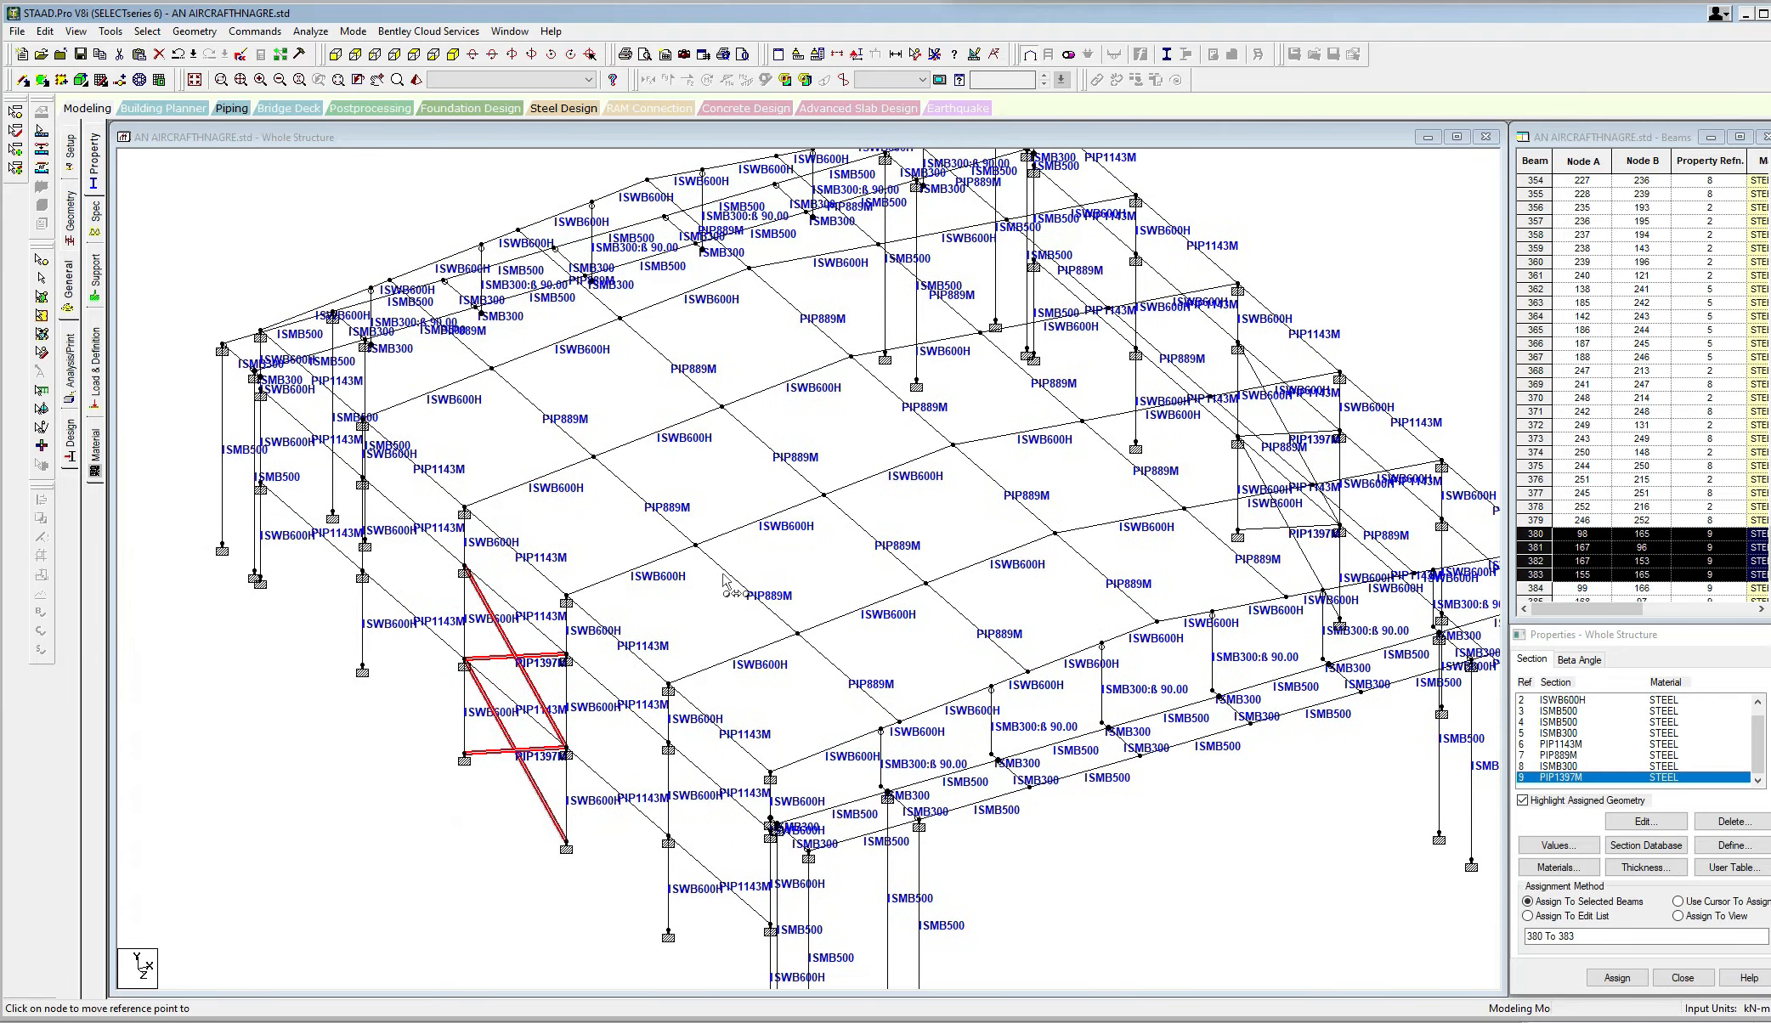
Add crossed diagonal beams in the top panel of the near side wall's braced bay and accept the auto save.
{"action": "key", "text": "Escape"}
{"action": "left_click", "coordinate": [689, 603]}
{"action": "scroll", "coordinate": [689, 603], "scroll_direction": "up", "scroll_amount": 1}
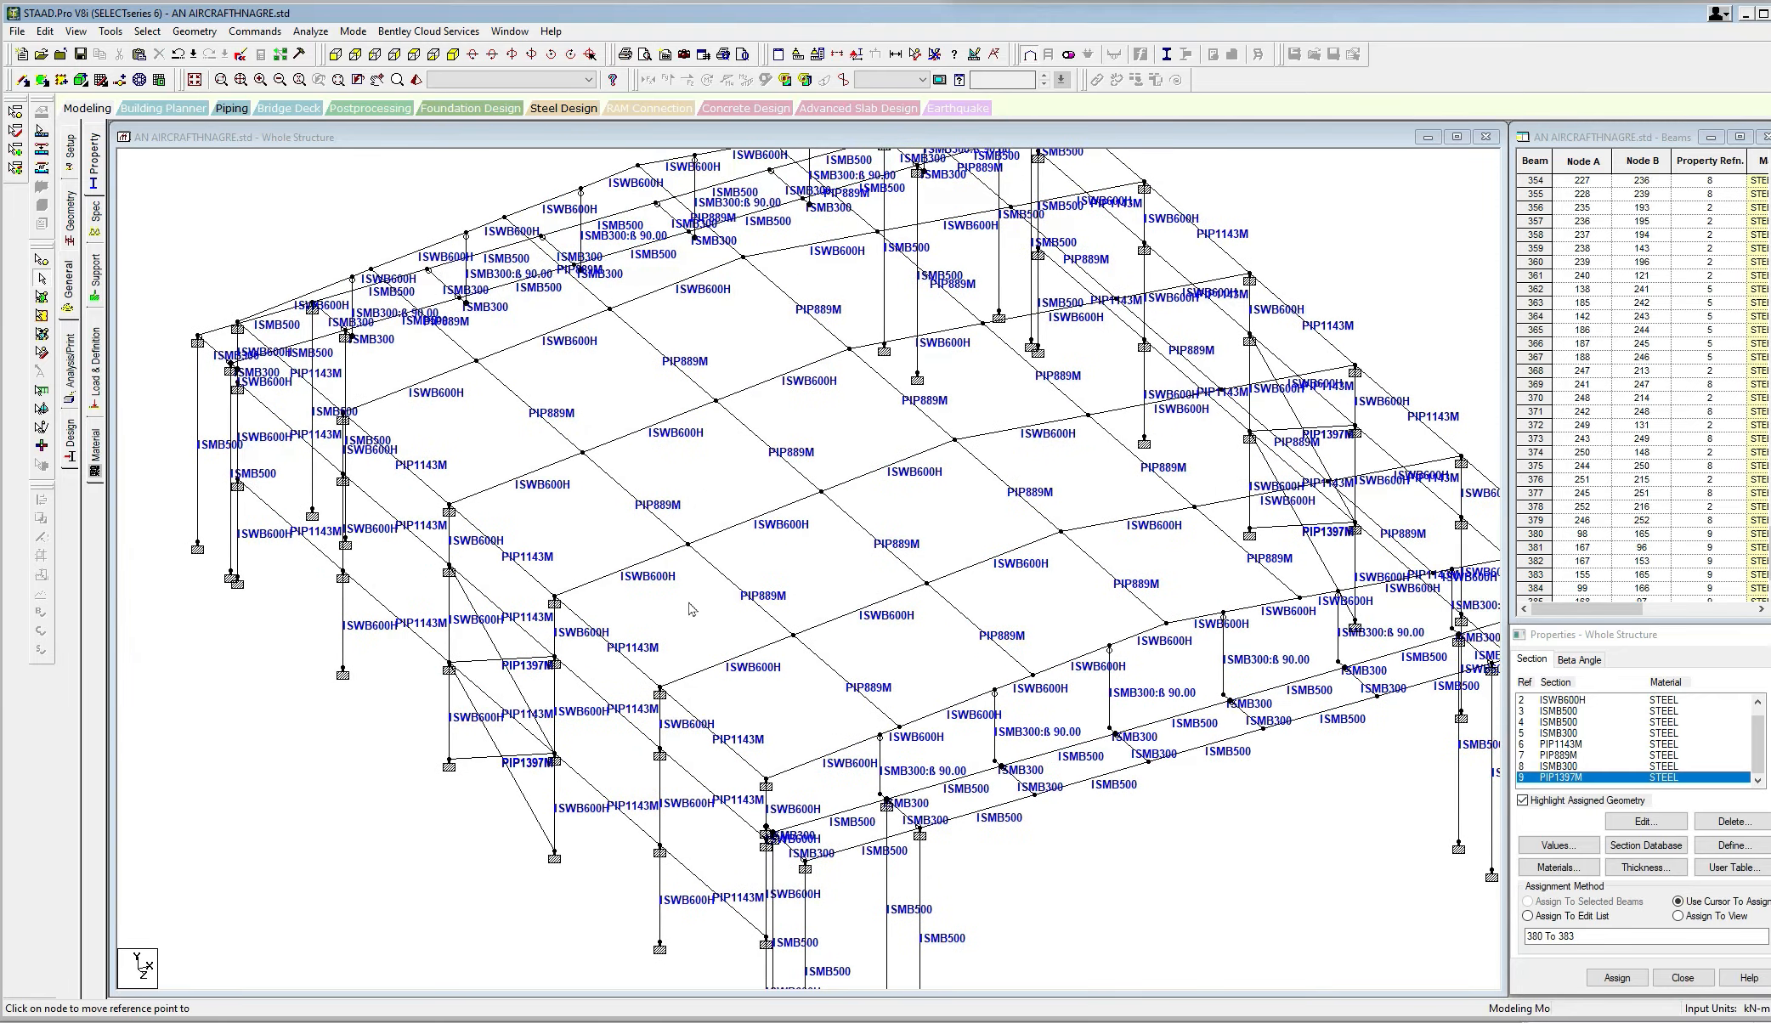
{"action": "scroll", "coordinate": [692, 608], "scroll_direction": "up", "scroll_amount": 1}
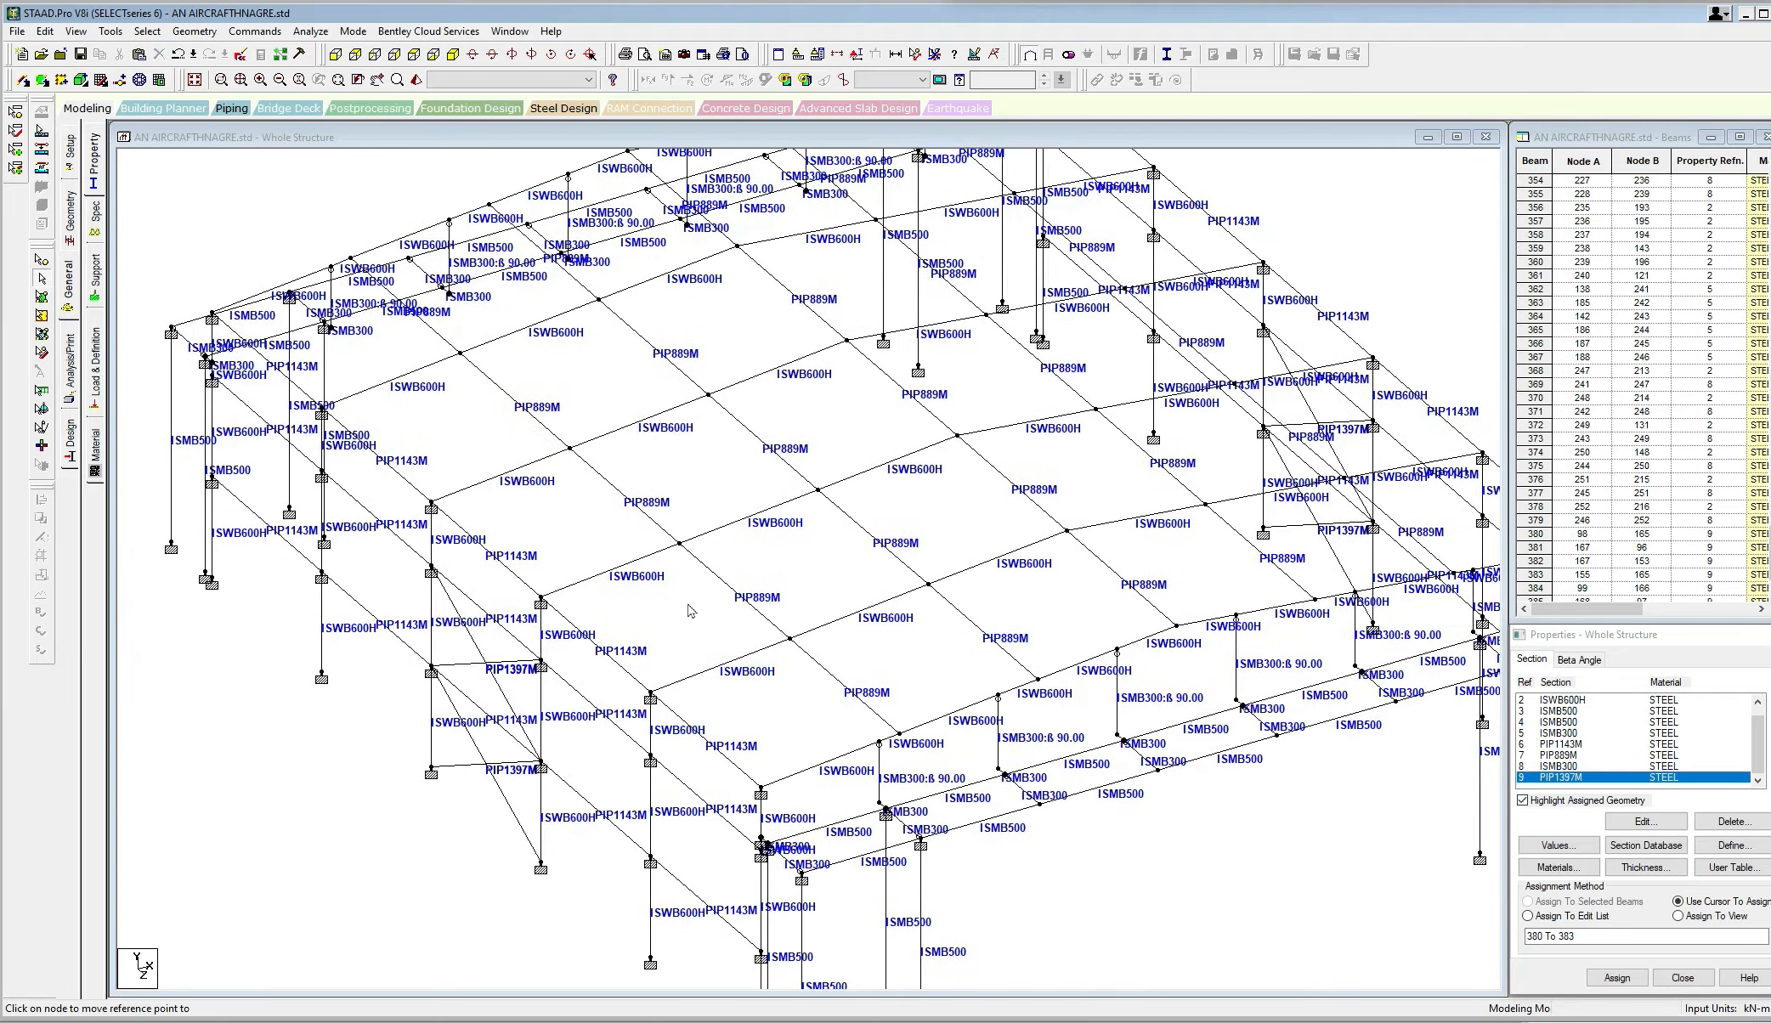
{"action": "left_click", "coordinate": [23, 80]}
{"action": "left_click", "coordinate": [431, 567]}
{"action": "left_click", "coordinate": [541, 600]}
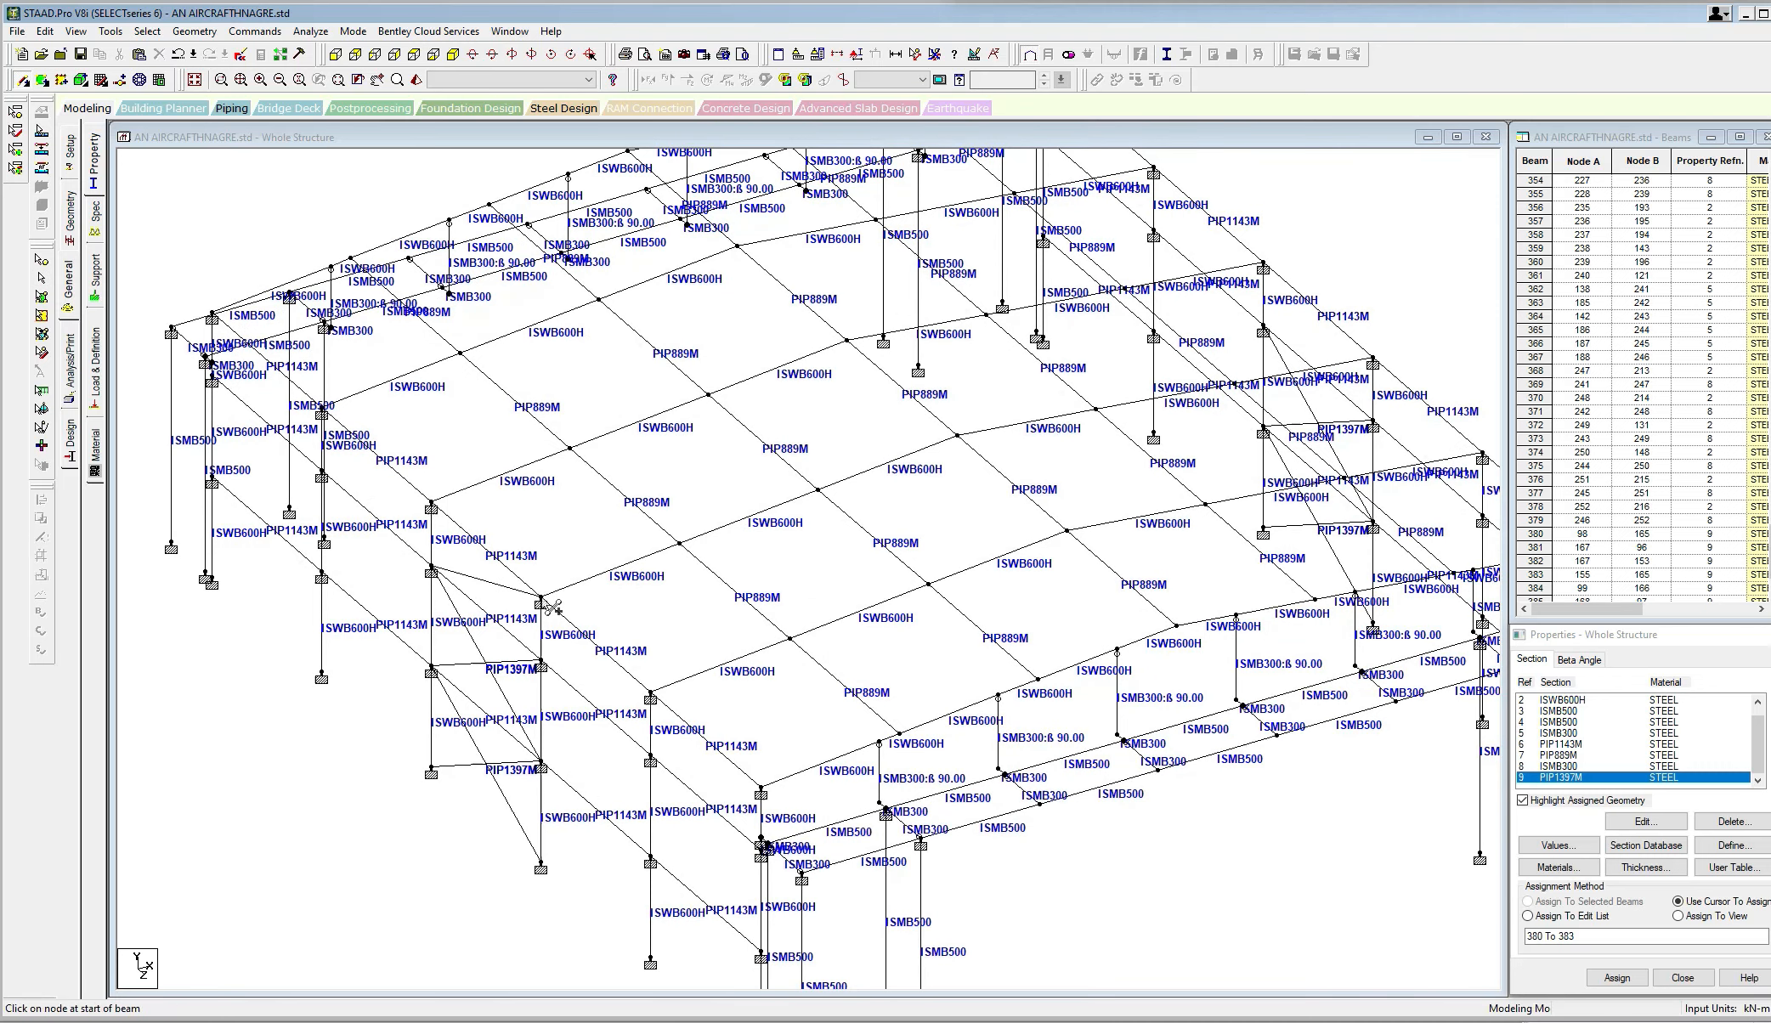
{"action": "left_click", "coordinate": [445, 520]}
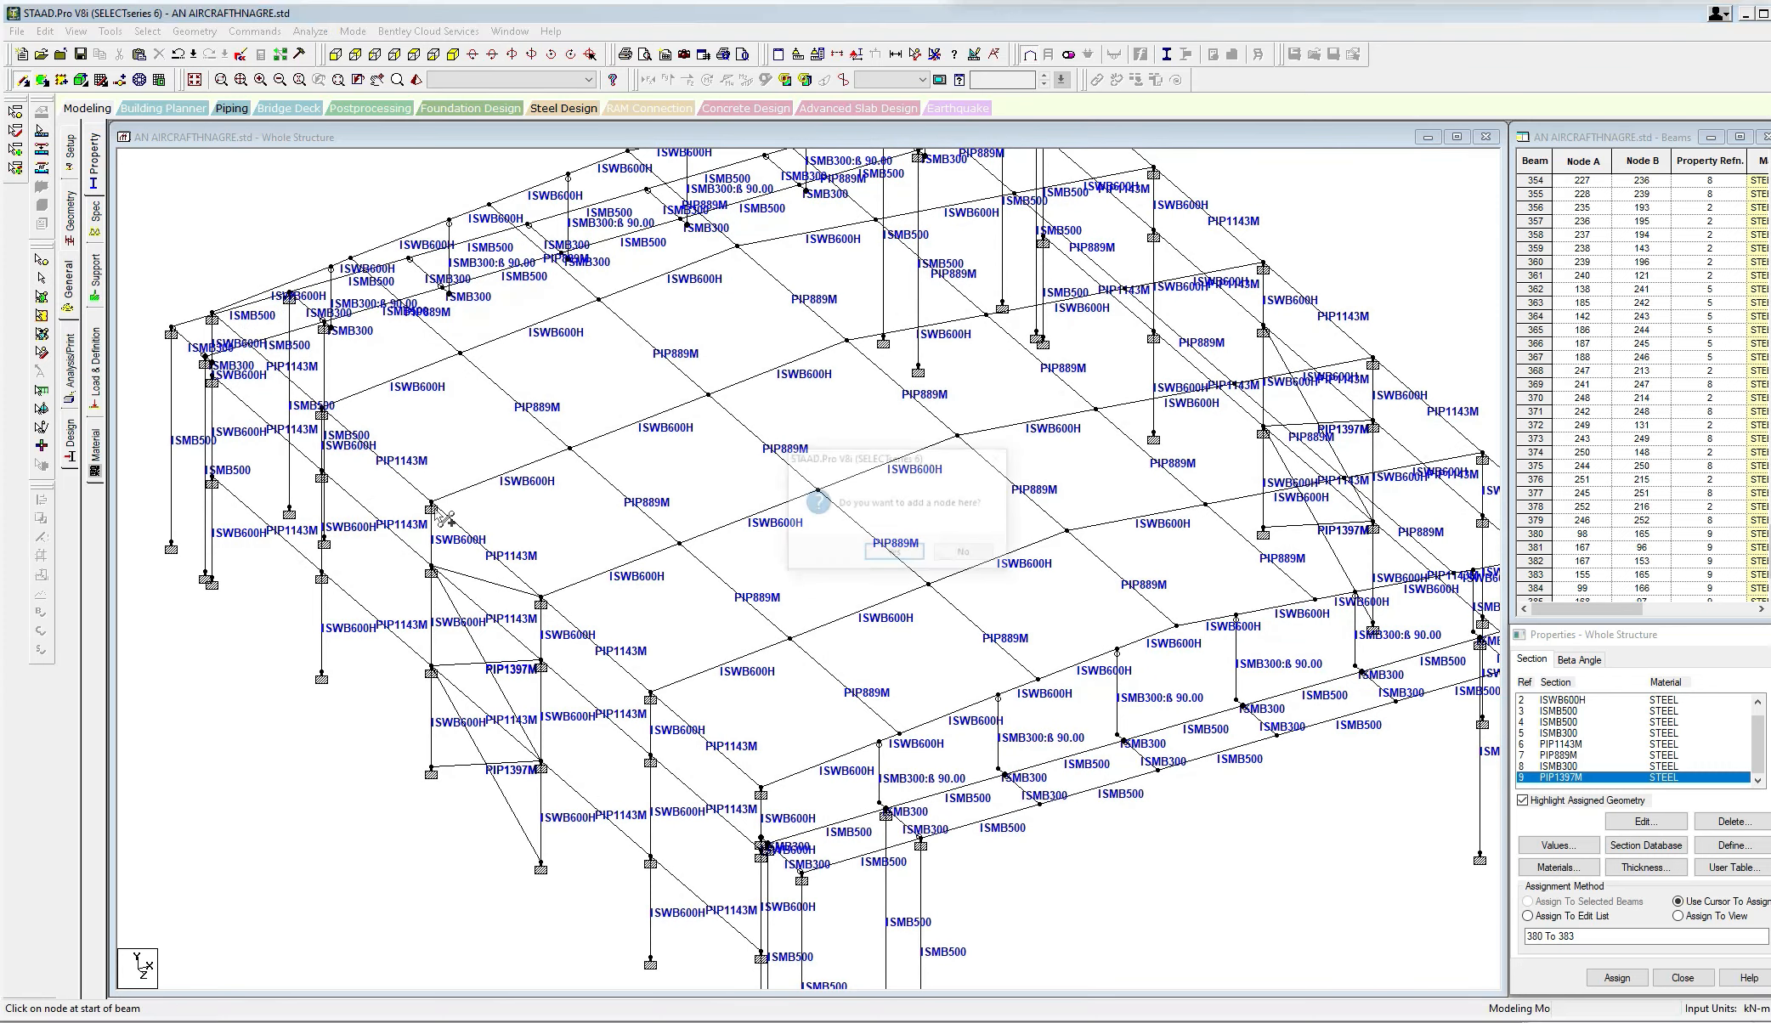
{"action": "left_click", "coordinate": [966, 554]}
{"action": "left_click", "coordinate": [431, 508]}
{"action": "left_click", "coordinate": [541, 666]}
{"action": "left_click", "coordinate": [443, 508]}
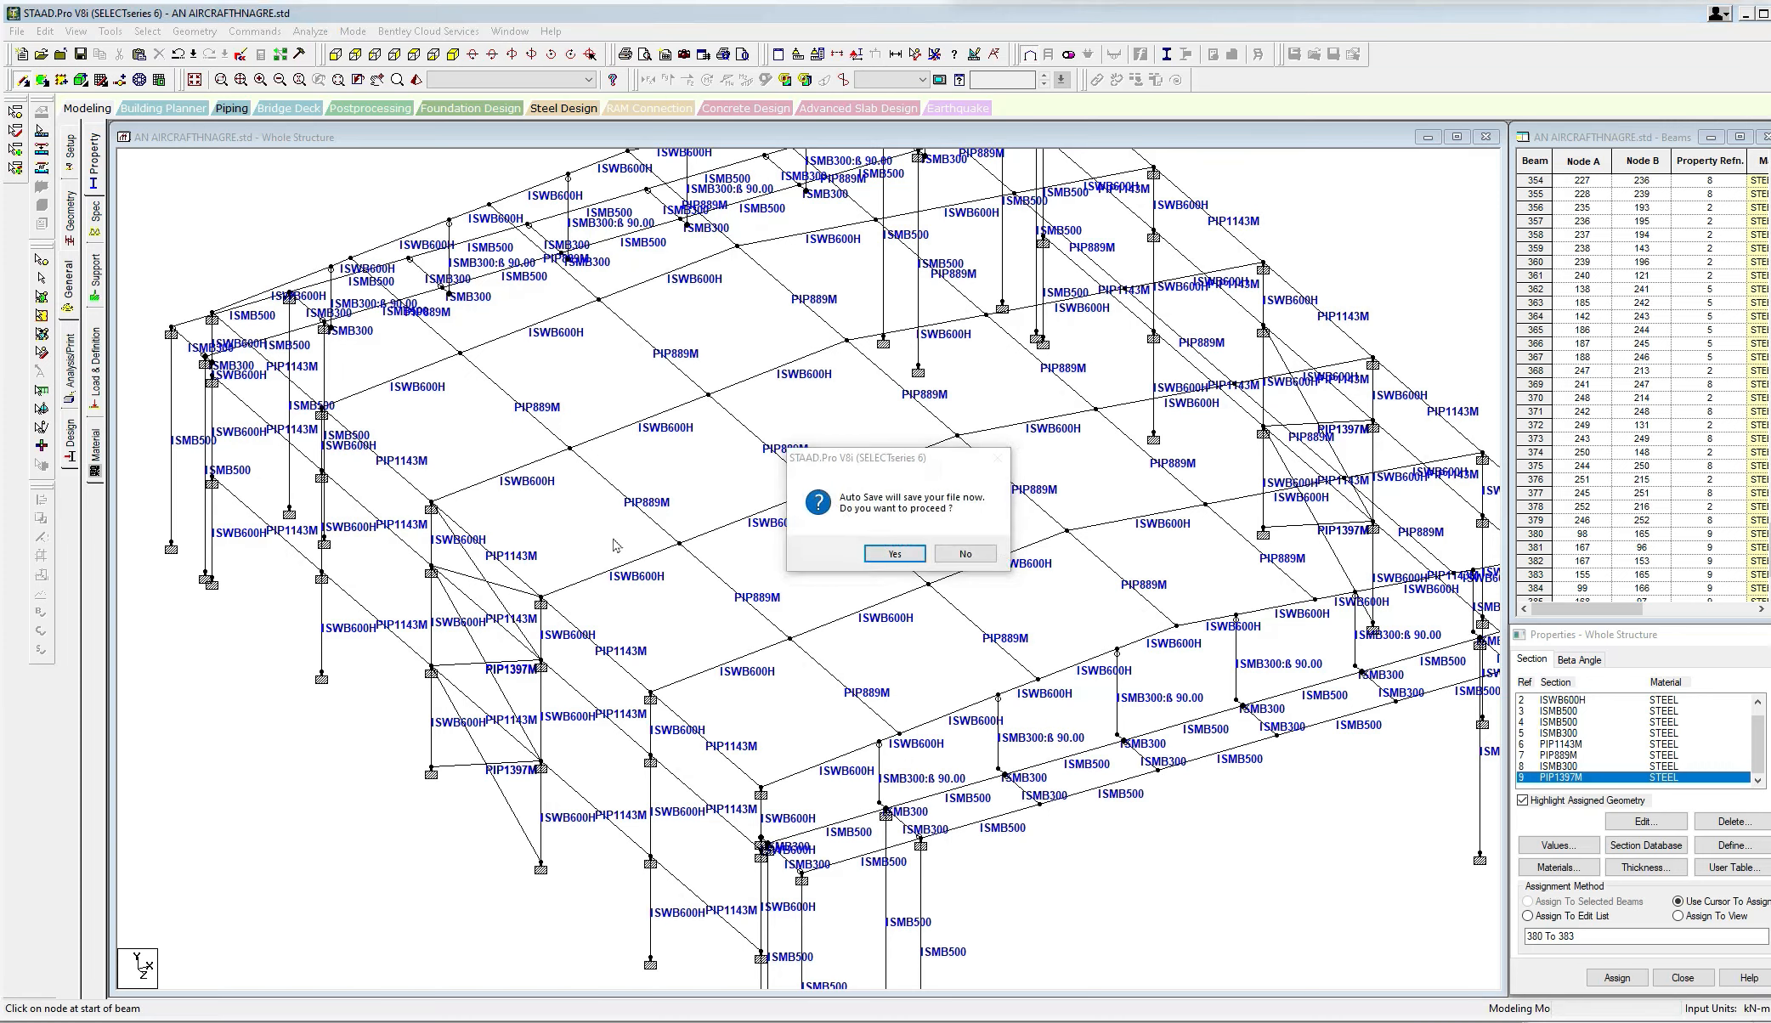
{"action": "left_click", "coordinate": [896, 557]}
Add crossed diagonal beams in the first two roof panels from the near eave, in line with the braced wall bay.
{"action": "left_click", "coordinate": [440, 509]}
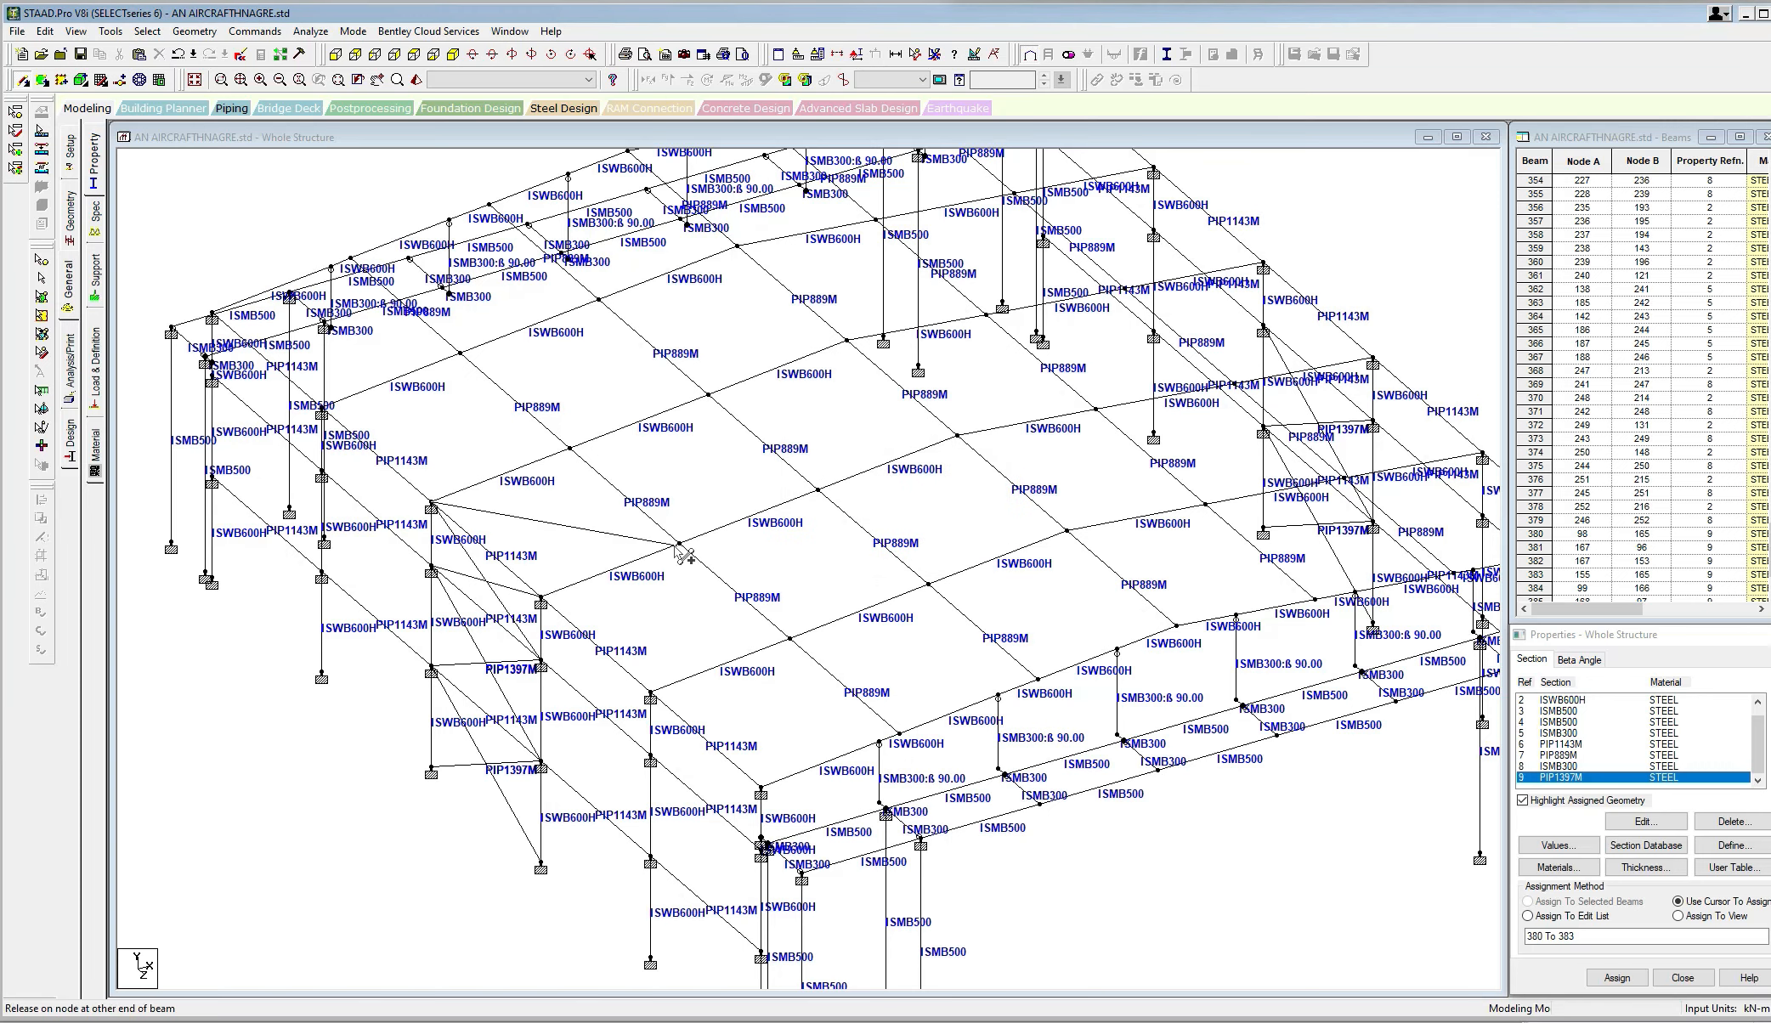
{"action": "left_click", "coordinate": [570, 447]}
{"action": "left_click", "coordinate": [540, 601]}
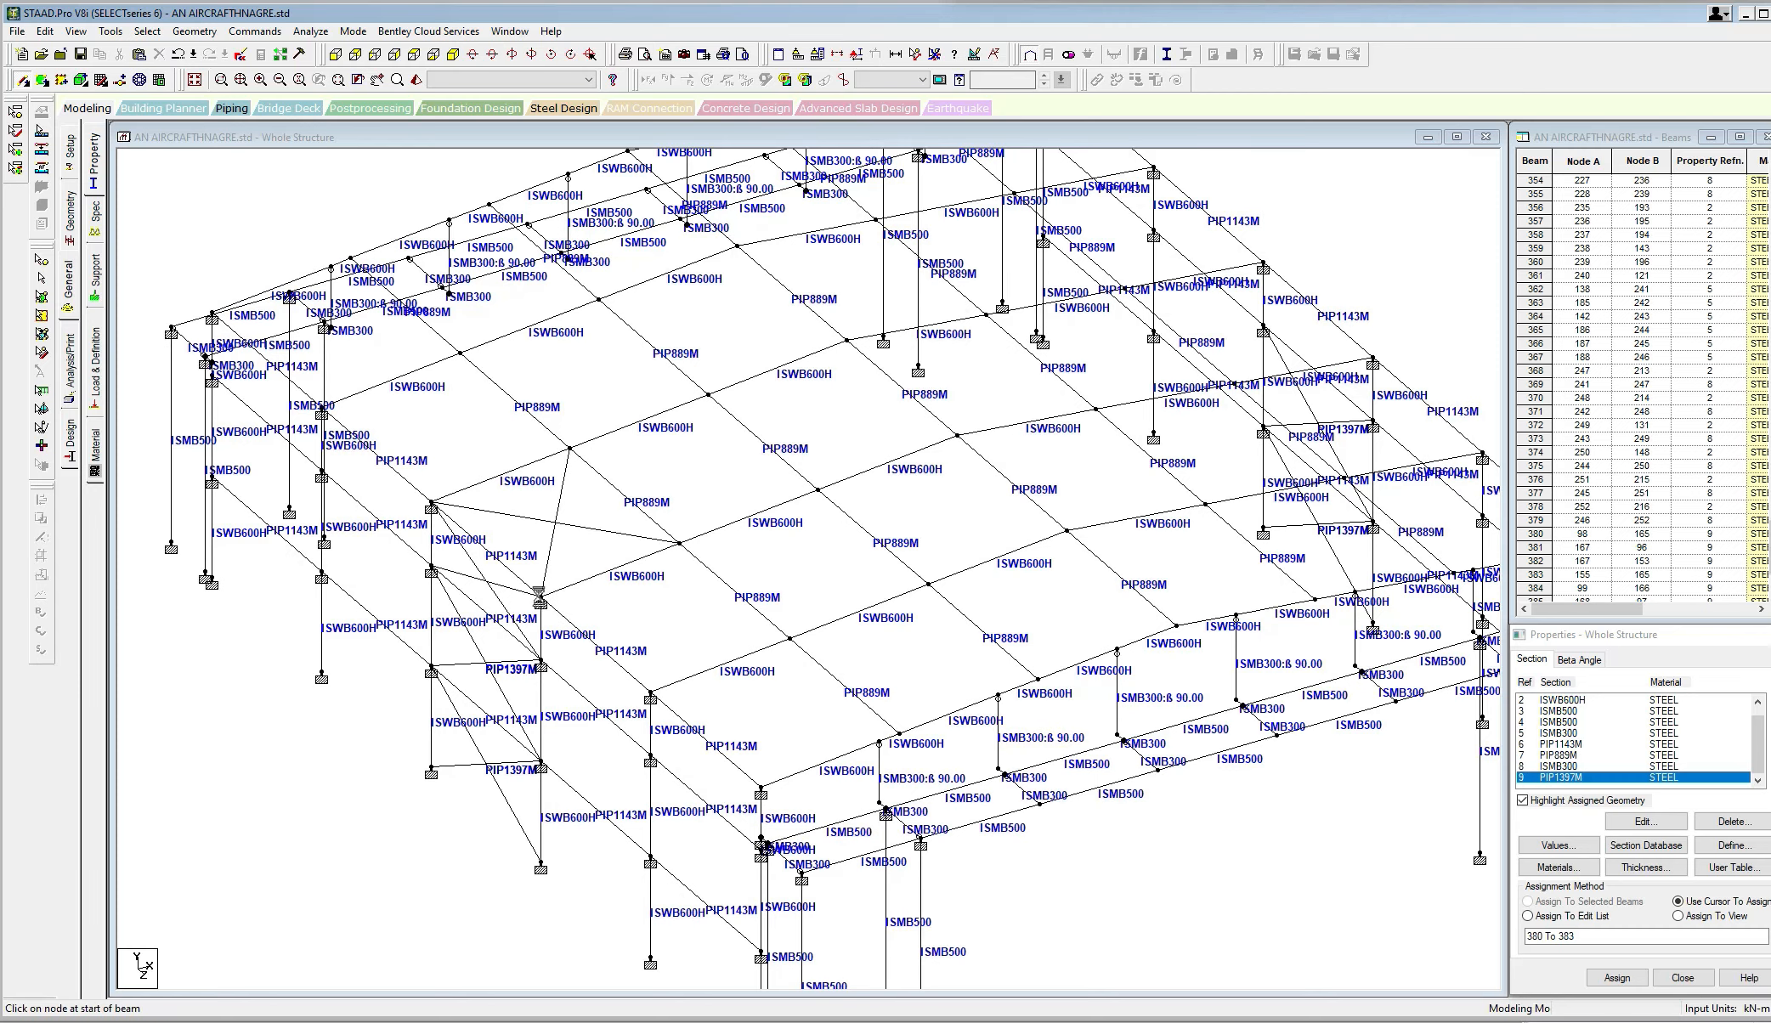
{"action": "left_click", "coordinate": [571, 448]}
{"action": "left_click", "coordinate": [818, 490]}
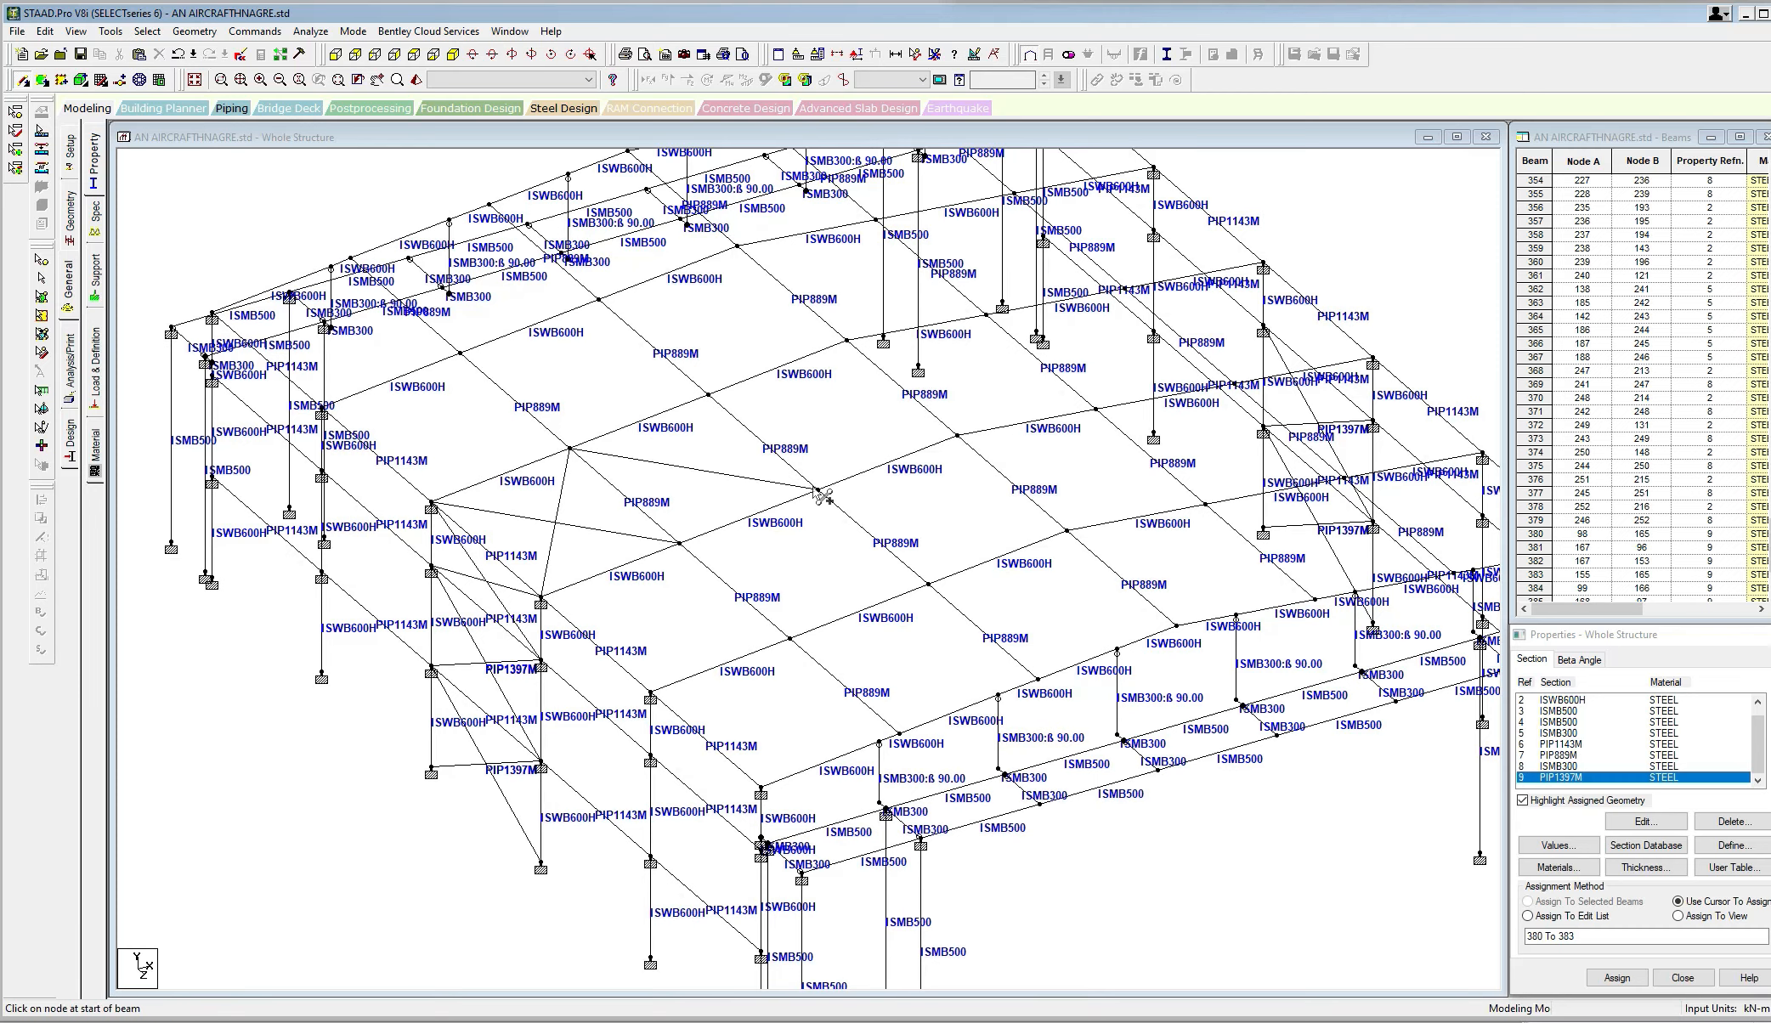
{"action": "left_click", "coordinate": [707, 395]}
{"action": "left_click", "coordinate": [679, 543]}
Add crossed diagonal beams in the third roof panel of the braced bay.
{"action": "scroll", "coordinate": [764, 463], "scroll_direction": "up", "scroll_amount": 1}
{"action": "middle_click_drag", "start_coordinate": [772, 448], "coordinate": [650, 509]}
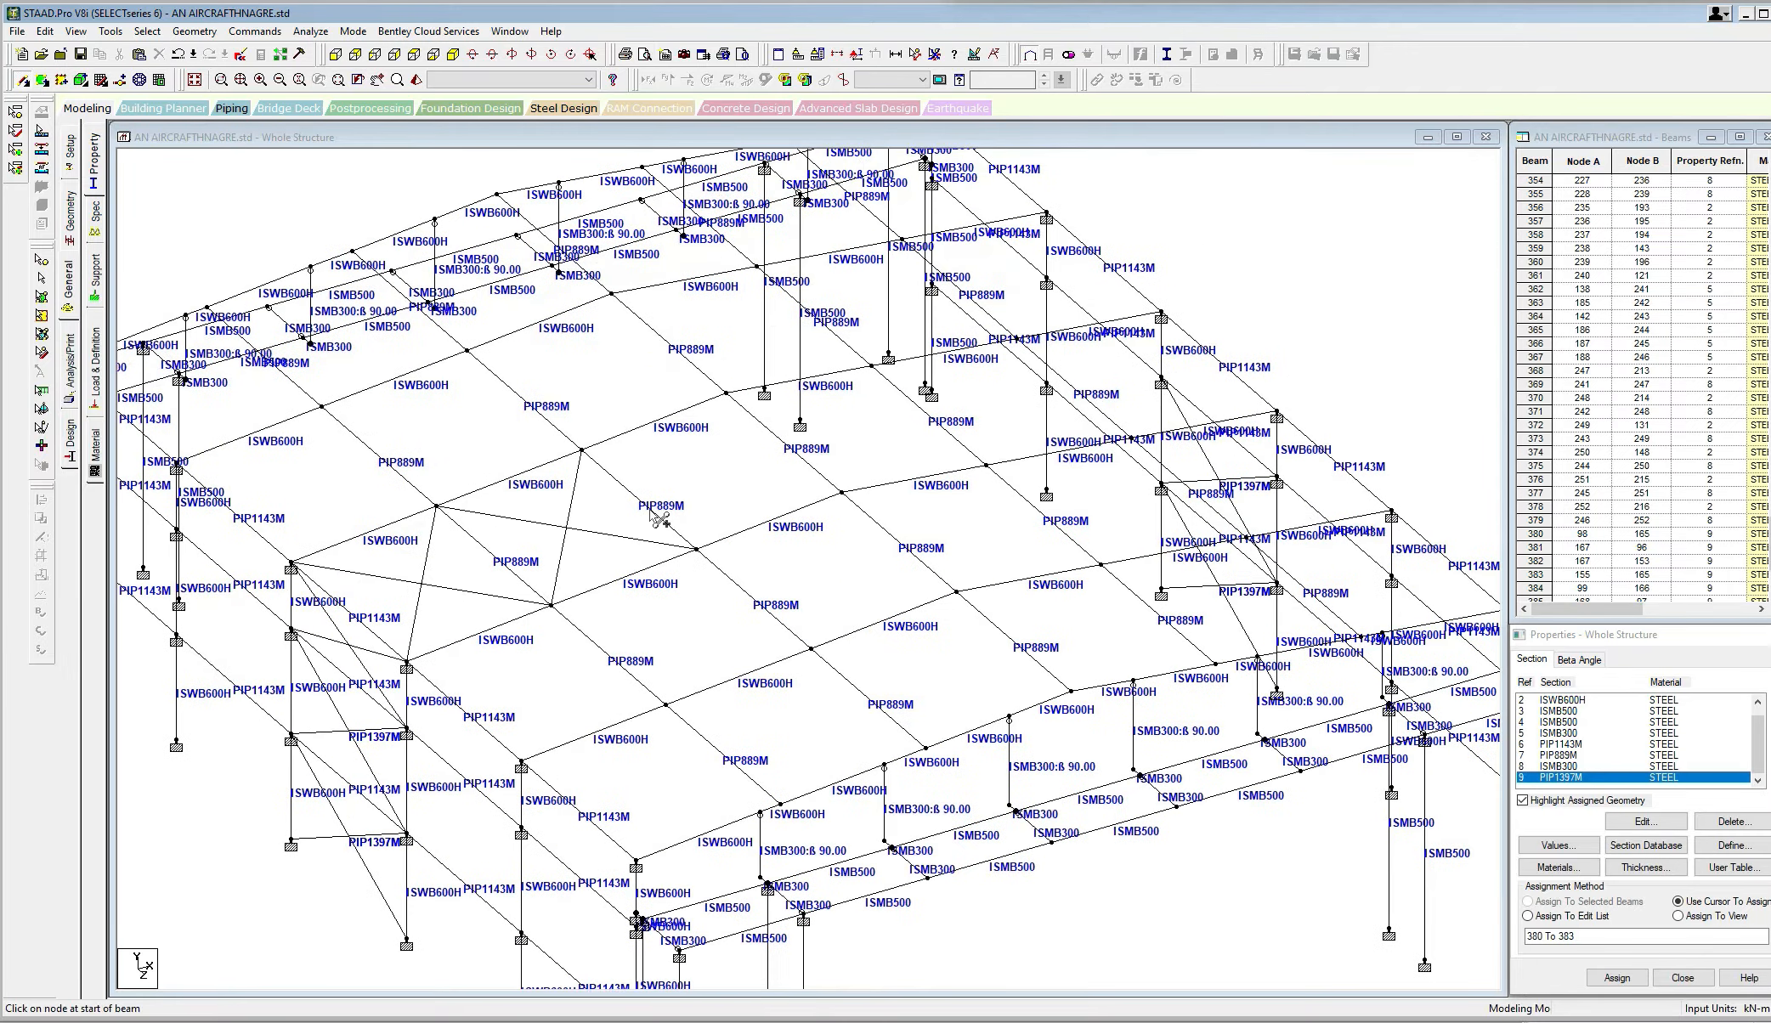
{"action": "left_click", "coordinate": [582, 450]}
{"action": "left_click", "coordinate": [840, 490]}
{"action": "left_click", "coordinate": [727, 394]}
{"action": "left_click", "coordinate": [697, 548]}
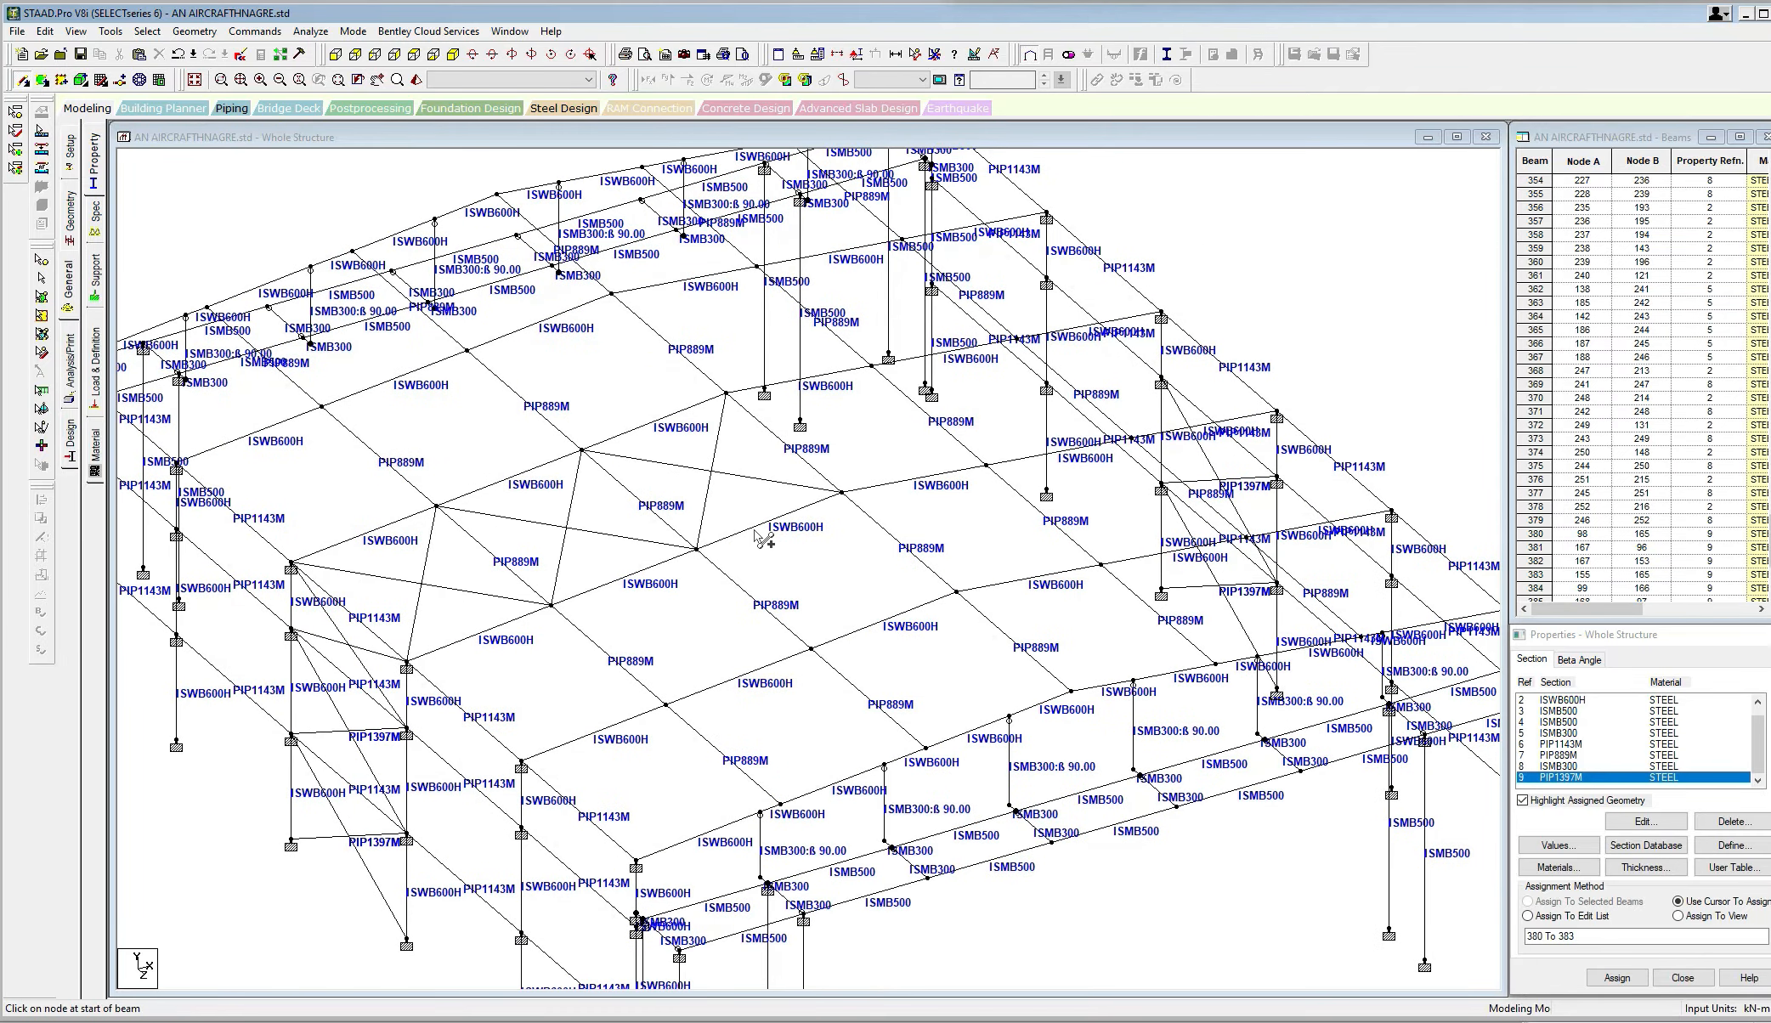
Add crossed diagonal beams in the fourth and fifth roof panels of the braced bay.
{"action": "key", "text": "Left"}
{"action": "key", "text": "Left"}
{"action": "key", "text": "Left"}
{"action": "key", "text": "Left"}
{"action": "key", "text": "Left"}
{"action": "key", "text": "Left"}
{"action": "key", "text": "Left"}
{"action": "key", "text": "Left"}
{"action": "key", "text": "Left"}
{"action": "key", "text": "Left"}
{"action": "key", "text": "Left"}
{"action": "key", "text": "Left"}
{"action": "left_click", "coordinate": [752, 483]}
{"action": "left_click", "coordinate": [992, 400]}
{"action": "left_click", "coordinate": [816, 363]}
{"action": "left_click", "coordinate": [927, 523]}
{"action": "left_click", "coordinate": [1170, 440]}
{"action": "left_click", "coordinate": [993, 400]}
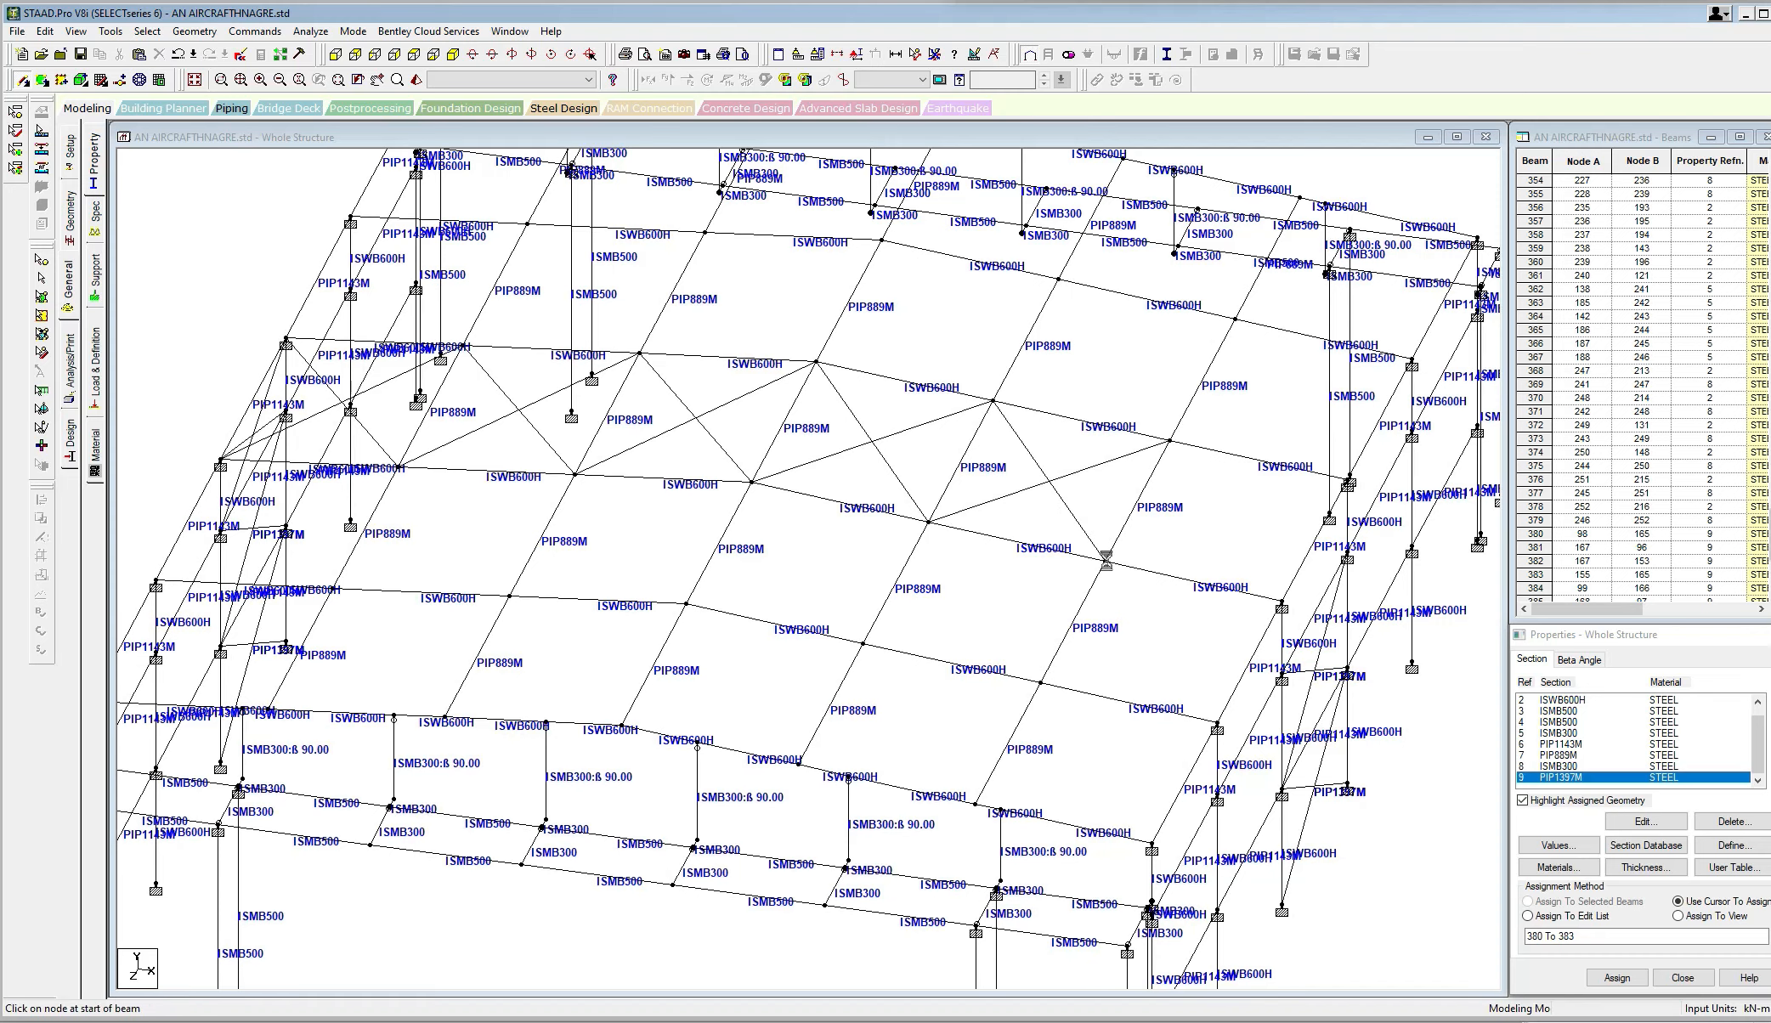
{"action": "left_click", "coordinate": [1104, 561]}
Add crossed diagonal beams in the last roof panel of the braced bay, up to the opposite eave.
{"action": "scroll", "coordinate": [1331, 508], "scroll_direction": "up", "scroll_amount": 4}
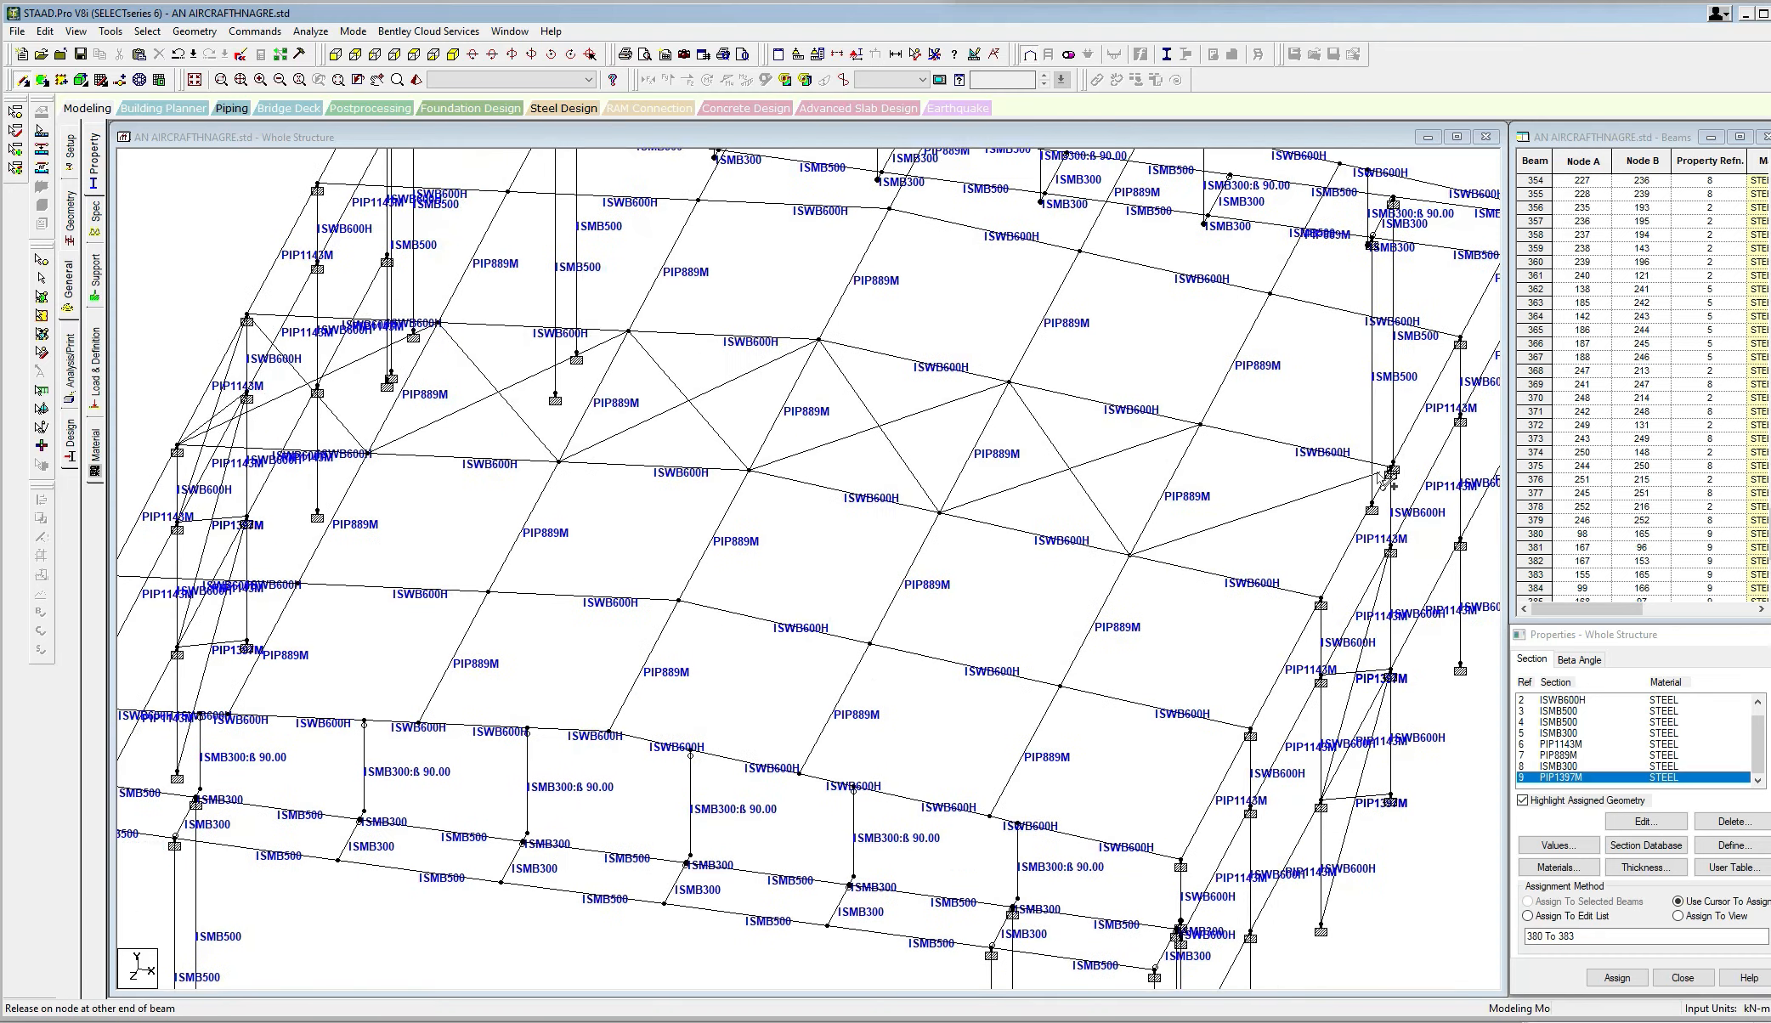
{"action": "left_click", "coordinate": [1418, 463]}
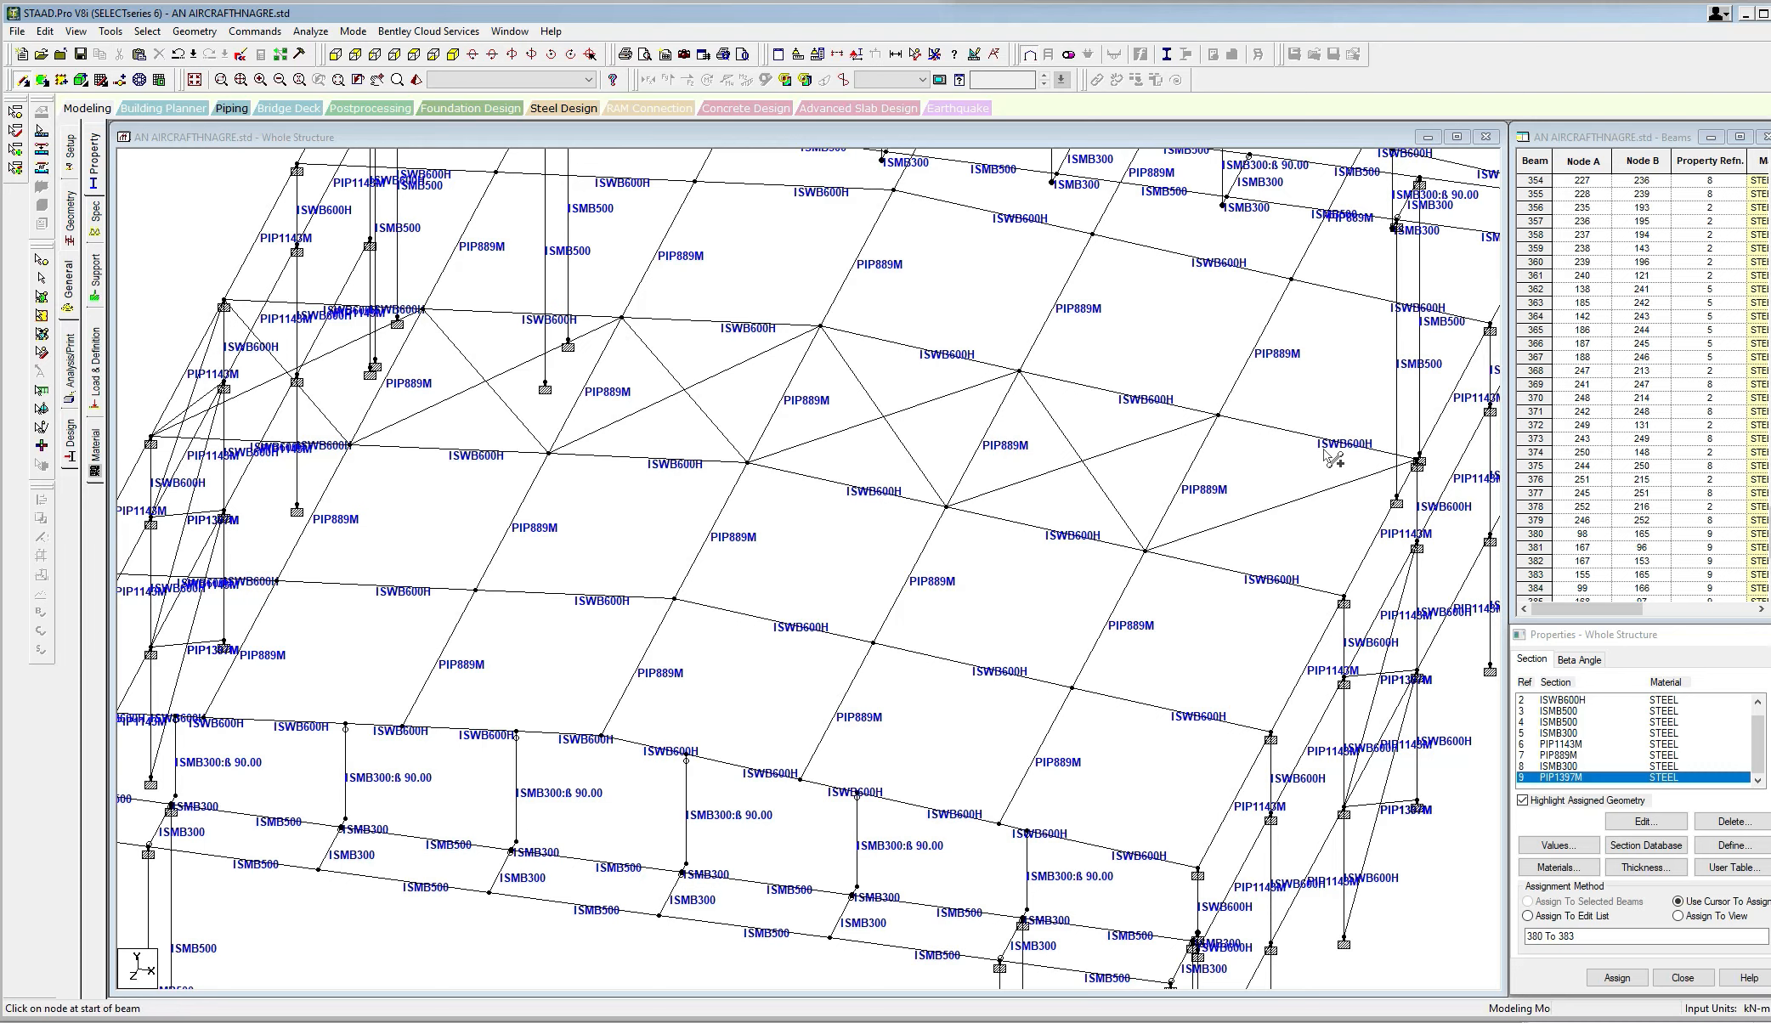
{"action": "left_click", "coordinate": [1217, 414]}
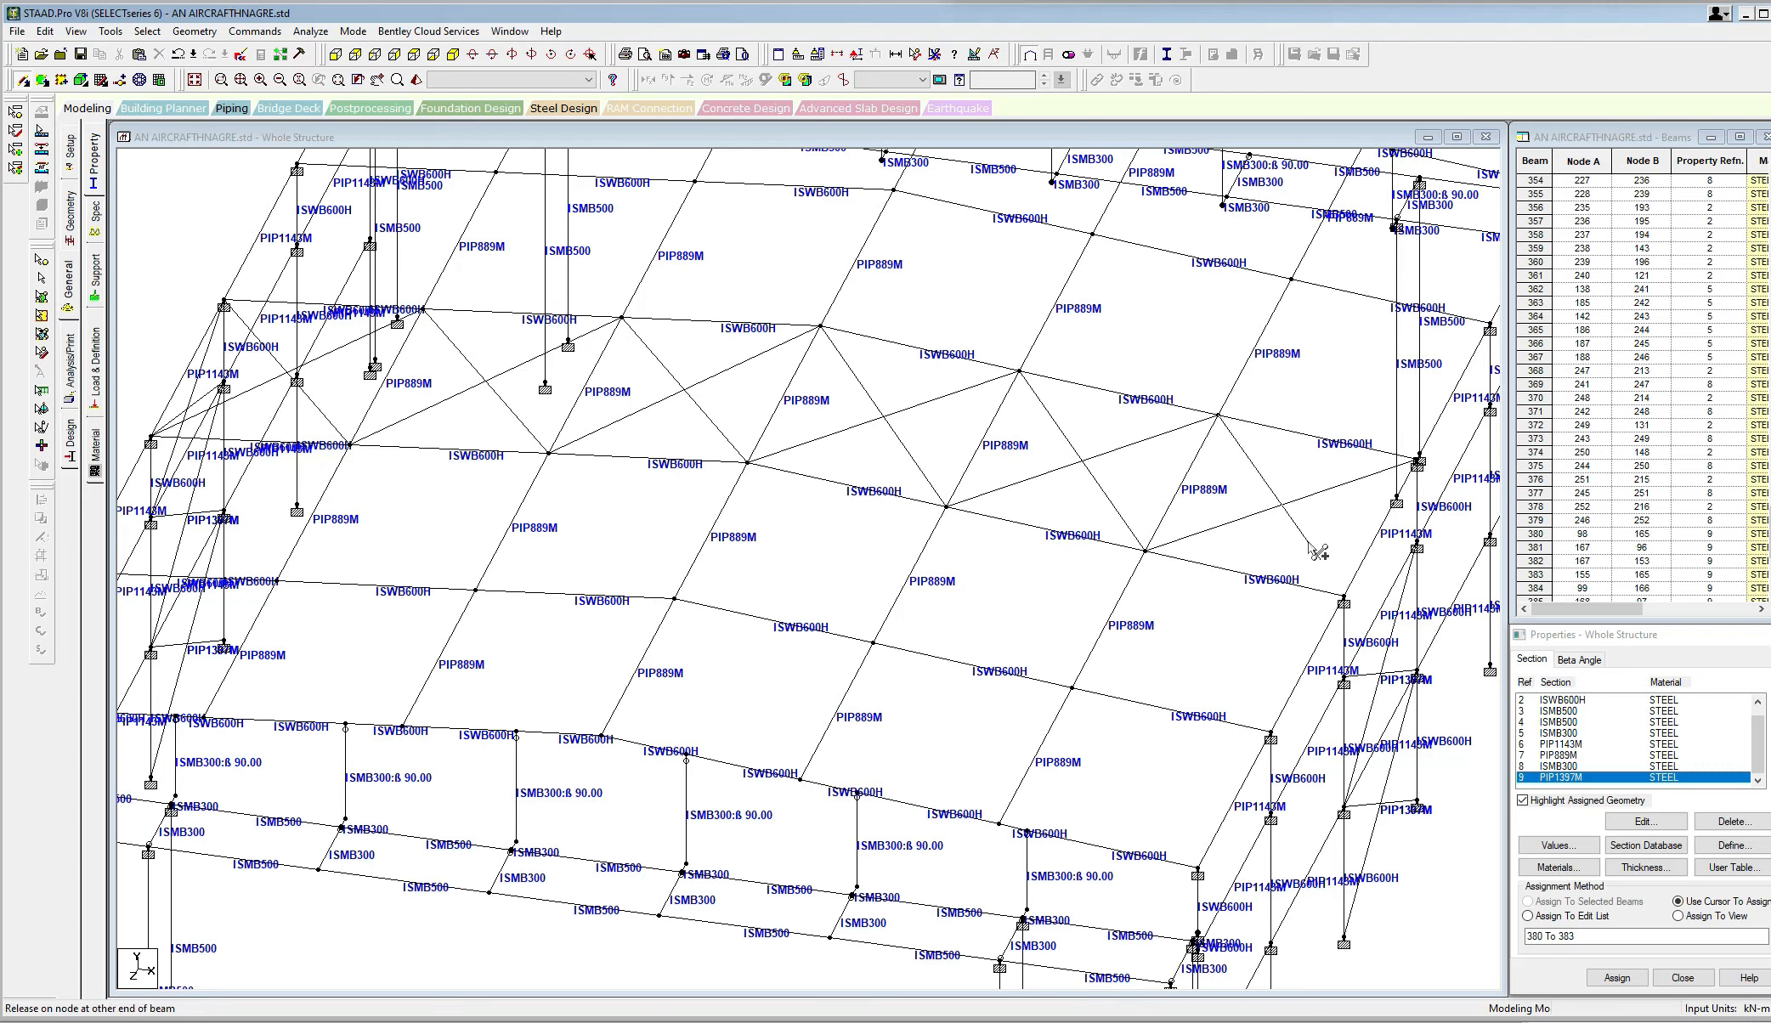
{"action": "left_click", "coordinate": [1343, 596]}
Add crossed diagonal beams in the top panel of the opposite side wall's braced bay.
{"action": "middle_click_drag", "start_coordinate": [1344, 597], "coordinate": [1068, 532]}
{"action": "scroll", "coordinate": [1079, 502], "scroll_direction": "up", "scroll_amount": 1}
{"action": "middle_click_drag", "start_coordinate": [1102, 466], "coordinate": [1123, 458]}
{"action": "scroll", "coordinate": [1123, 459], "scroll_direction": "up", "scroll_amount": 1}
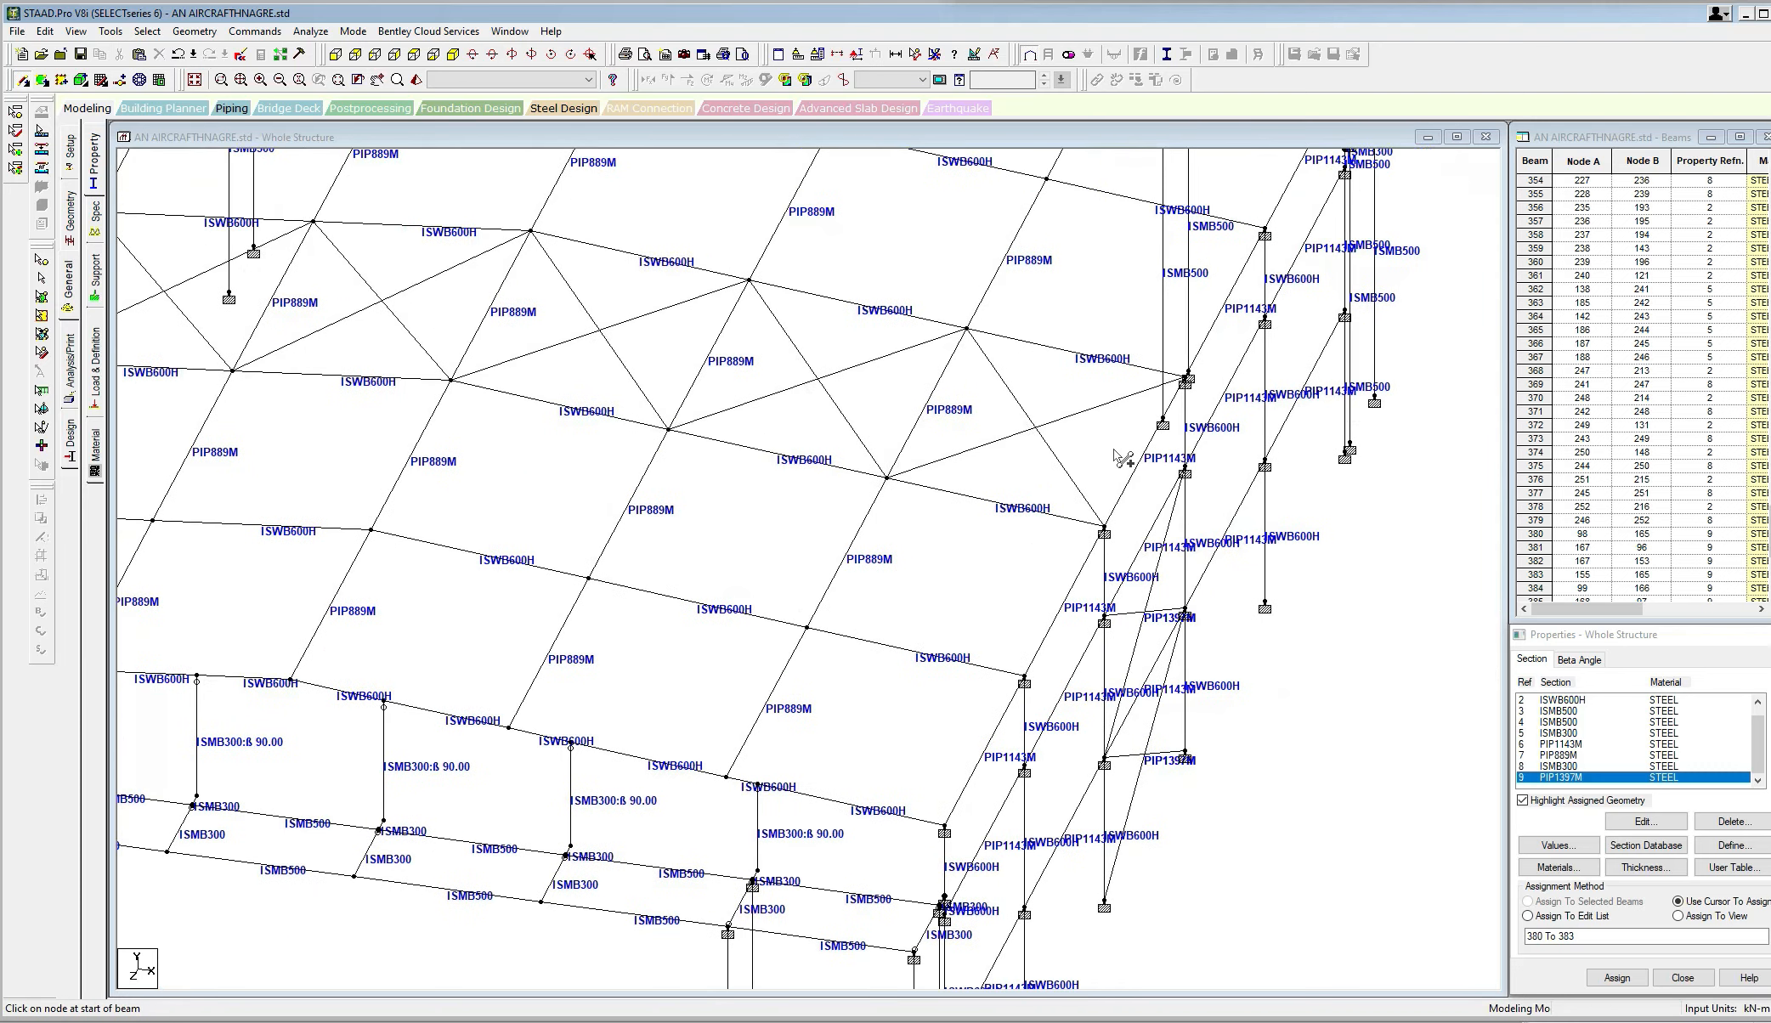
{"action": "key", "text": "Up"}
{"action": "key", "text": "Right"}
{"action": "middle_click_drag", "start_coordinate": [1223, 384], "coordinate": [1096, 362]}
{"action": "left_click", "coordinate": [1098, 333]}
{"action": "left_click", "coordinate": [1038, 568]}
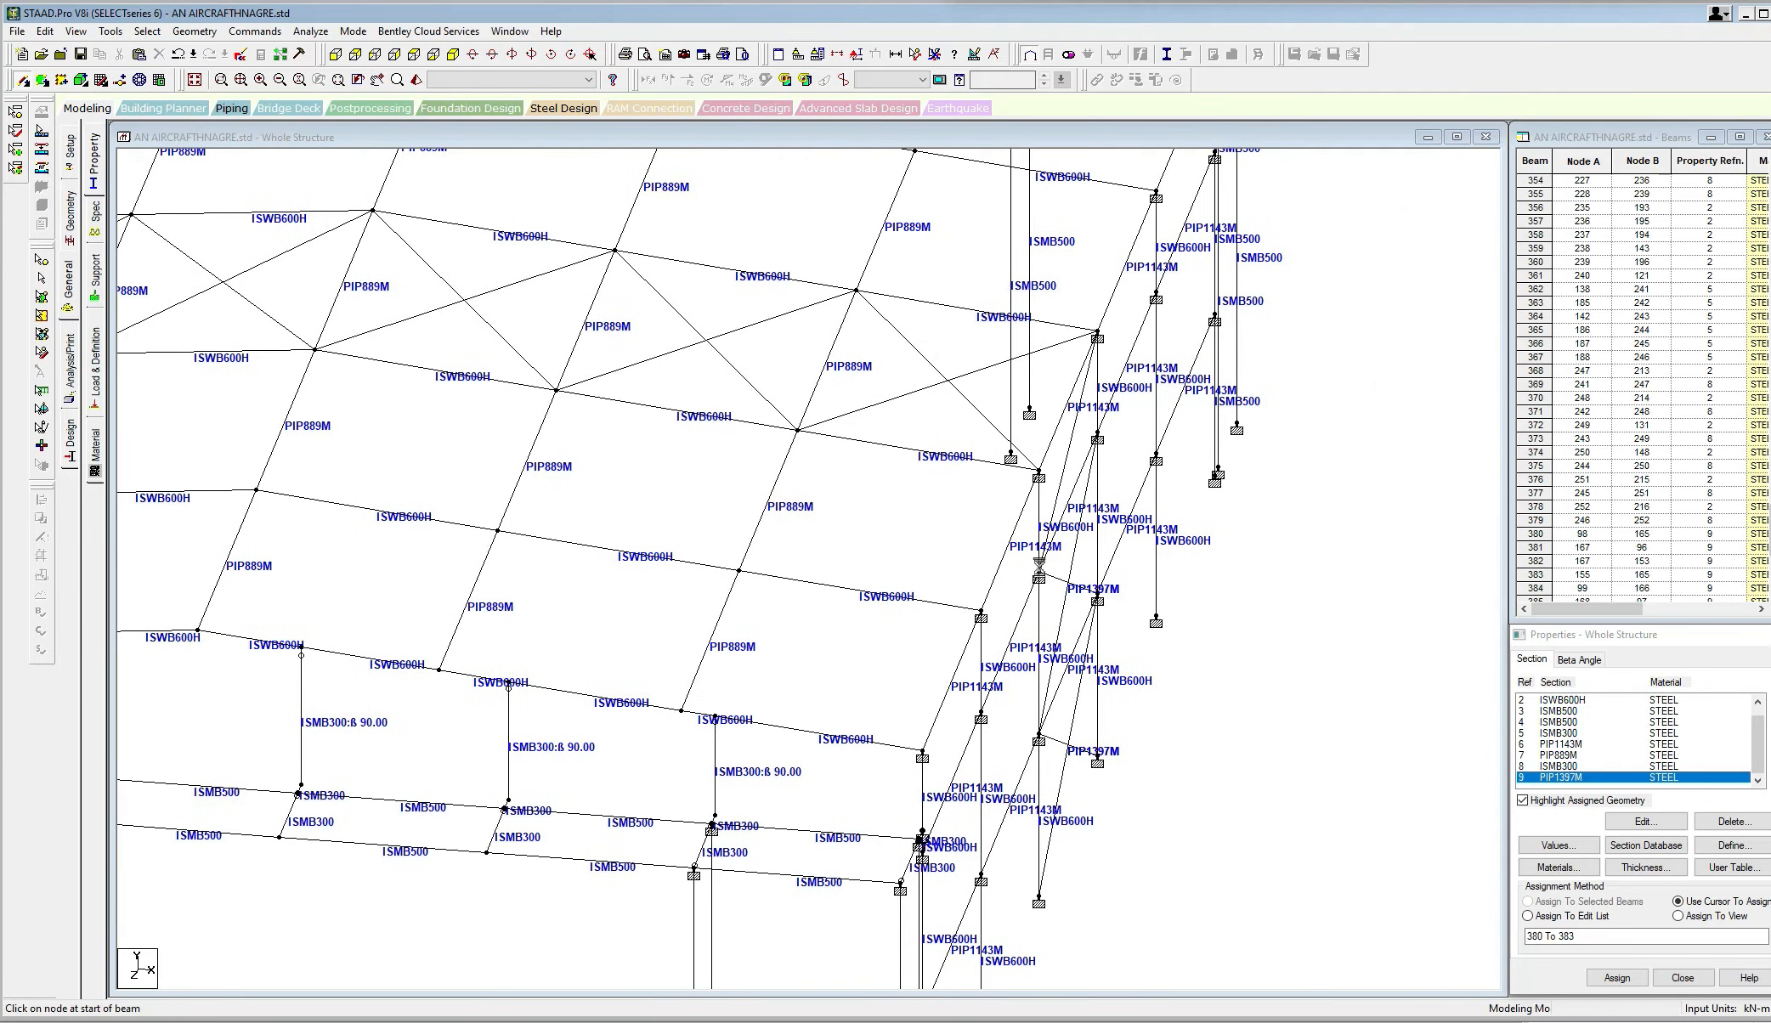
{"action": "left_click", "coordinate": [1040, 474]}
{"action": "left_click", "coordinate": [1096, 437]}
Examine the finished roof and wall bracing and the horizontal ISMB500 frame outside the end frame from several angles.
{"action": "mouse_move", "coordinate": [651, 466]}
{"action": "middle_mouse_down"}
{"action": "mouse_move", "coordinate": [976, 466]}
{"action": "mouse_move", "coordinate": [948, 431]}
{"action": "middle_mouse_up"}
{"action": "scroll", "coordinate": [977, 467], "scroll_direction": "down", "scroll_amount": 1}
{"action": "scroll", "coordinate": [948, 430], "scroll_direction": "down", "scroll_amount": 1}
{"action": "middle_click_drag", "start_coordinate": [513, 502], "coordinate": [648, 472]}
{"action": "scroll", "coordinate": [633, 497], "scroll_direction": "down", "scroll_amount": 1}
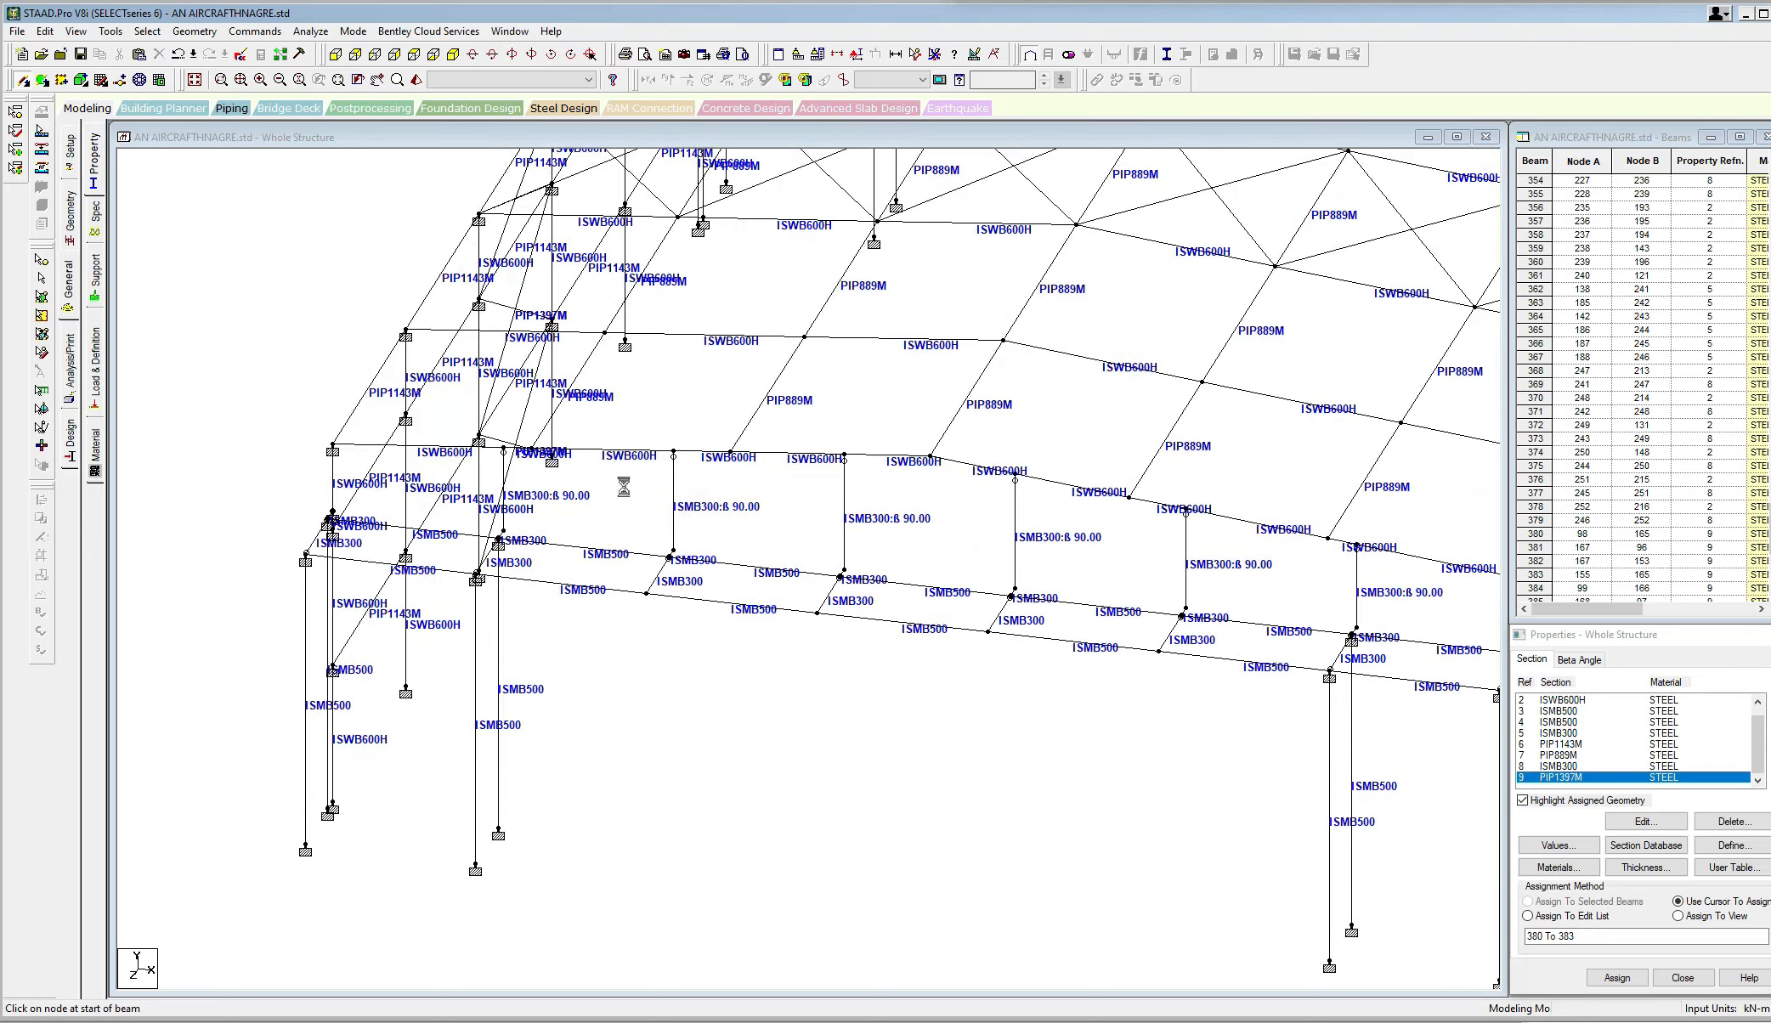
{"action": "key", "text": "Right"}
{"action": "key", "text": "Right"}
{"action": "key", "text": "Right"}
{"action": "key", "text": "Right"}
{"action": "key", "text": "Right"}
{"action": "key", "text": "Right"}
{"action": "key", "text": "Right"}
{"action": "key", "text": "Right"}
{"action": "key", "text": "Right"}
{"action": "key", "text": "Right"}
{"action": "key", "text": "Right"}
{"action": "key", "text": "Right"}
{"action": "key", "text": "Right"}
{"action": "middle_click_drag", "start_coordinate": [900, 586], "coordinate": [524, 581]}
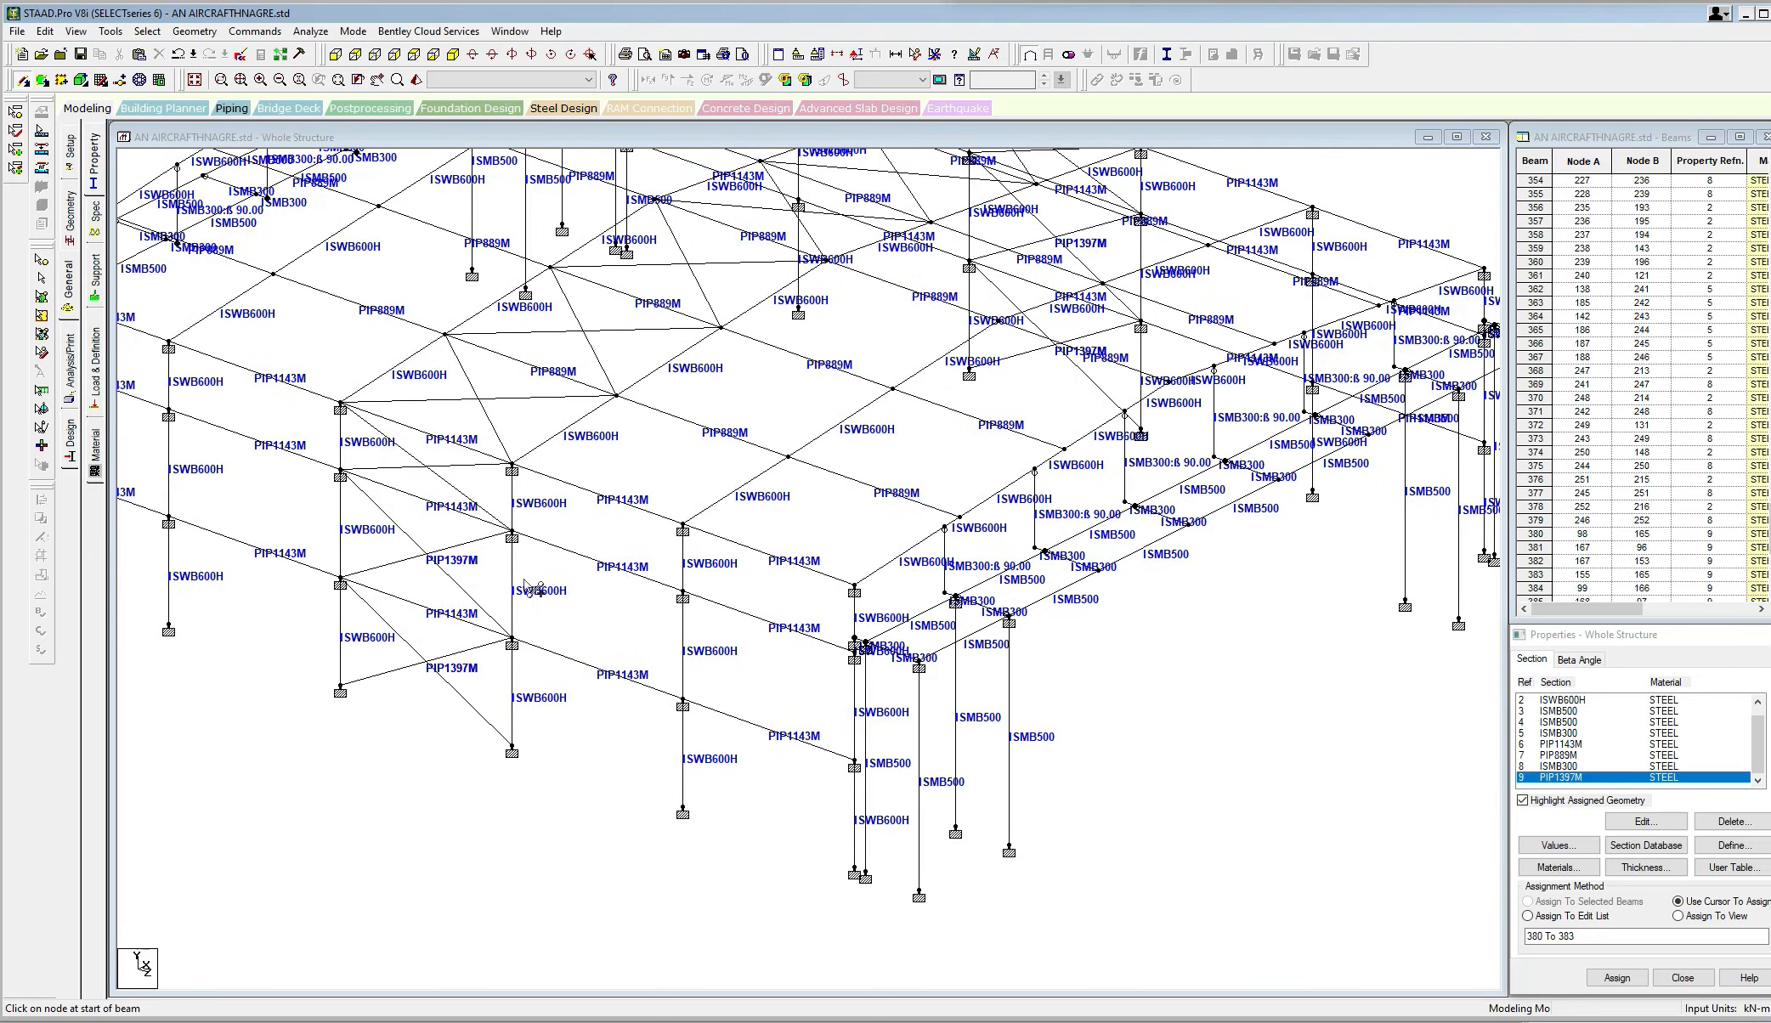
{"action": "middle_click_drag", "start_coordinate": [836, 643], "coordinate": [707, 636]}
{"action": "scroll", "coordinate": [735, 639], "scroll_direction": "down", "scroll_amount": 1}
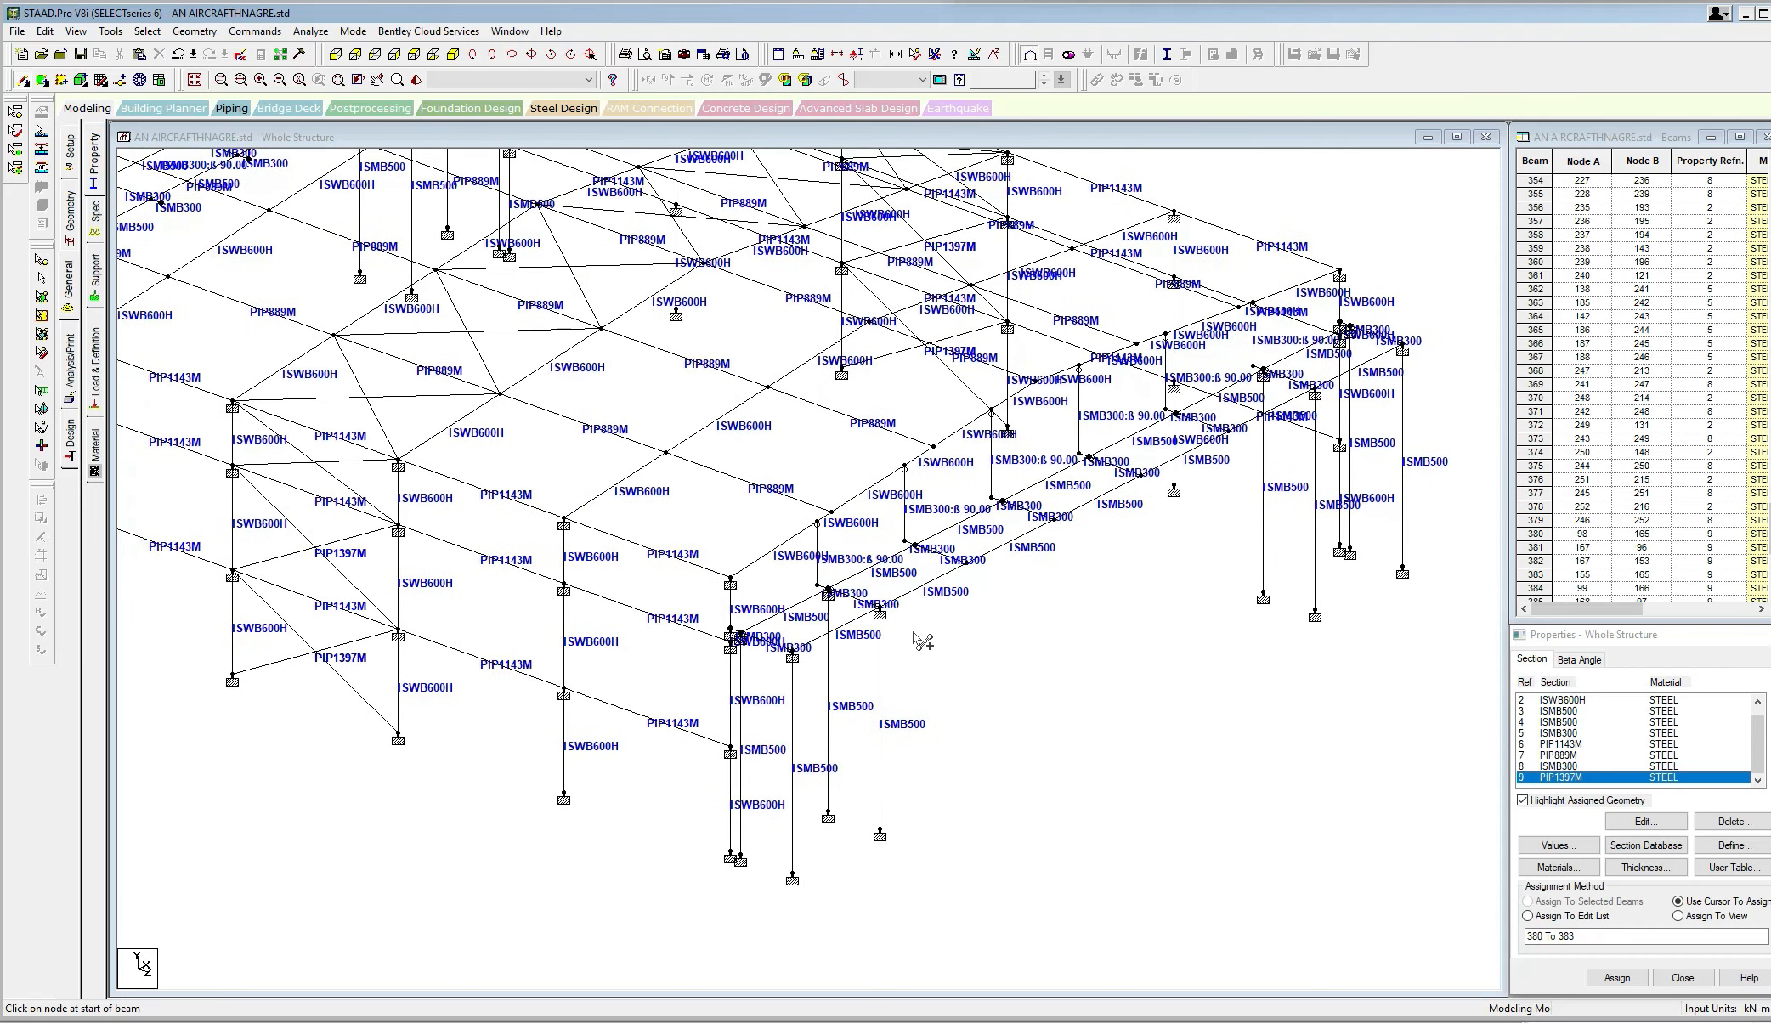
{"action": "key", "text": "Up"}
{"action": "key", "text": "Up"}
{"action": "key", "text": "Right"}
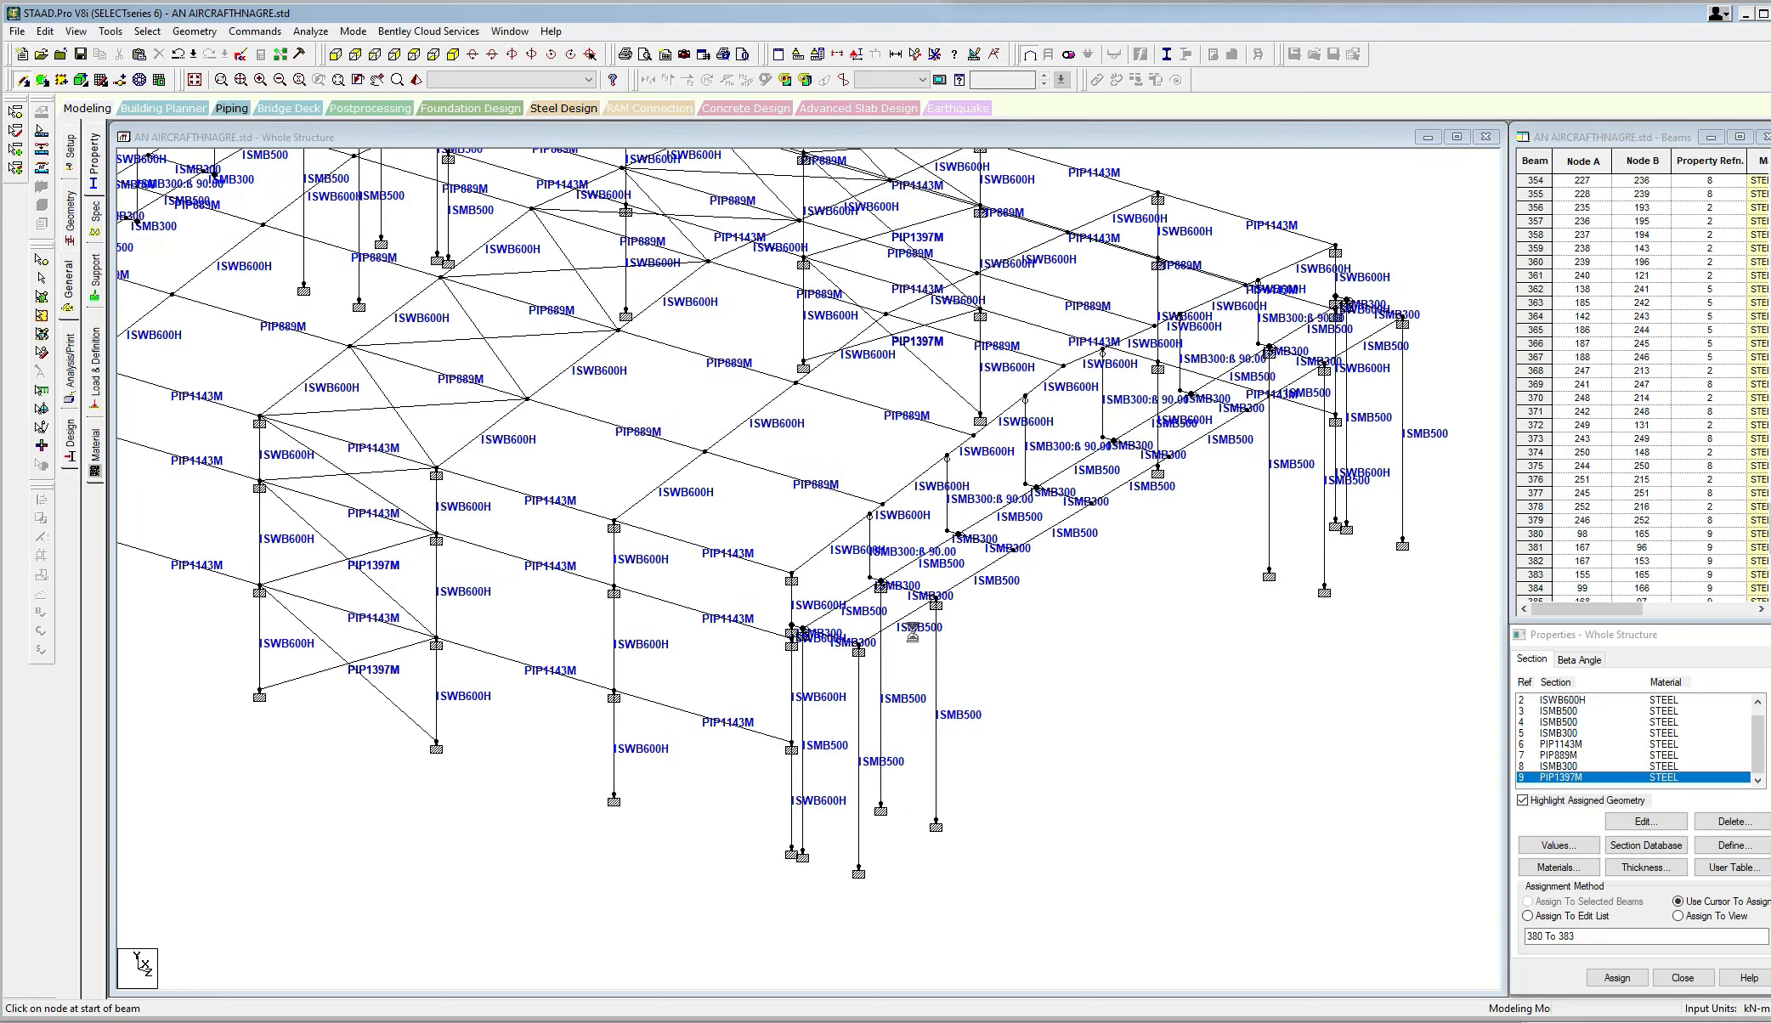
{"action": "key", "text": "Right"}
{"action": "key", "text": "Right"}
{"action": "key", "text": "Right"}
{"action": "key", "text": "Right"}
{"action": "key", "text": "Right"}
{"action": "key", "text": "Right"}
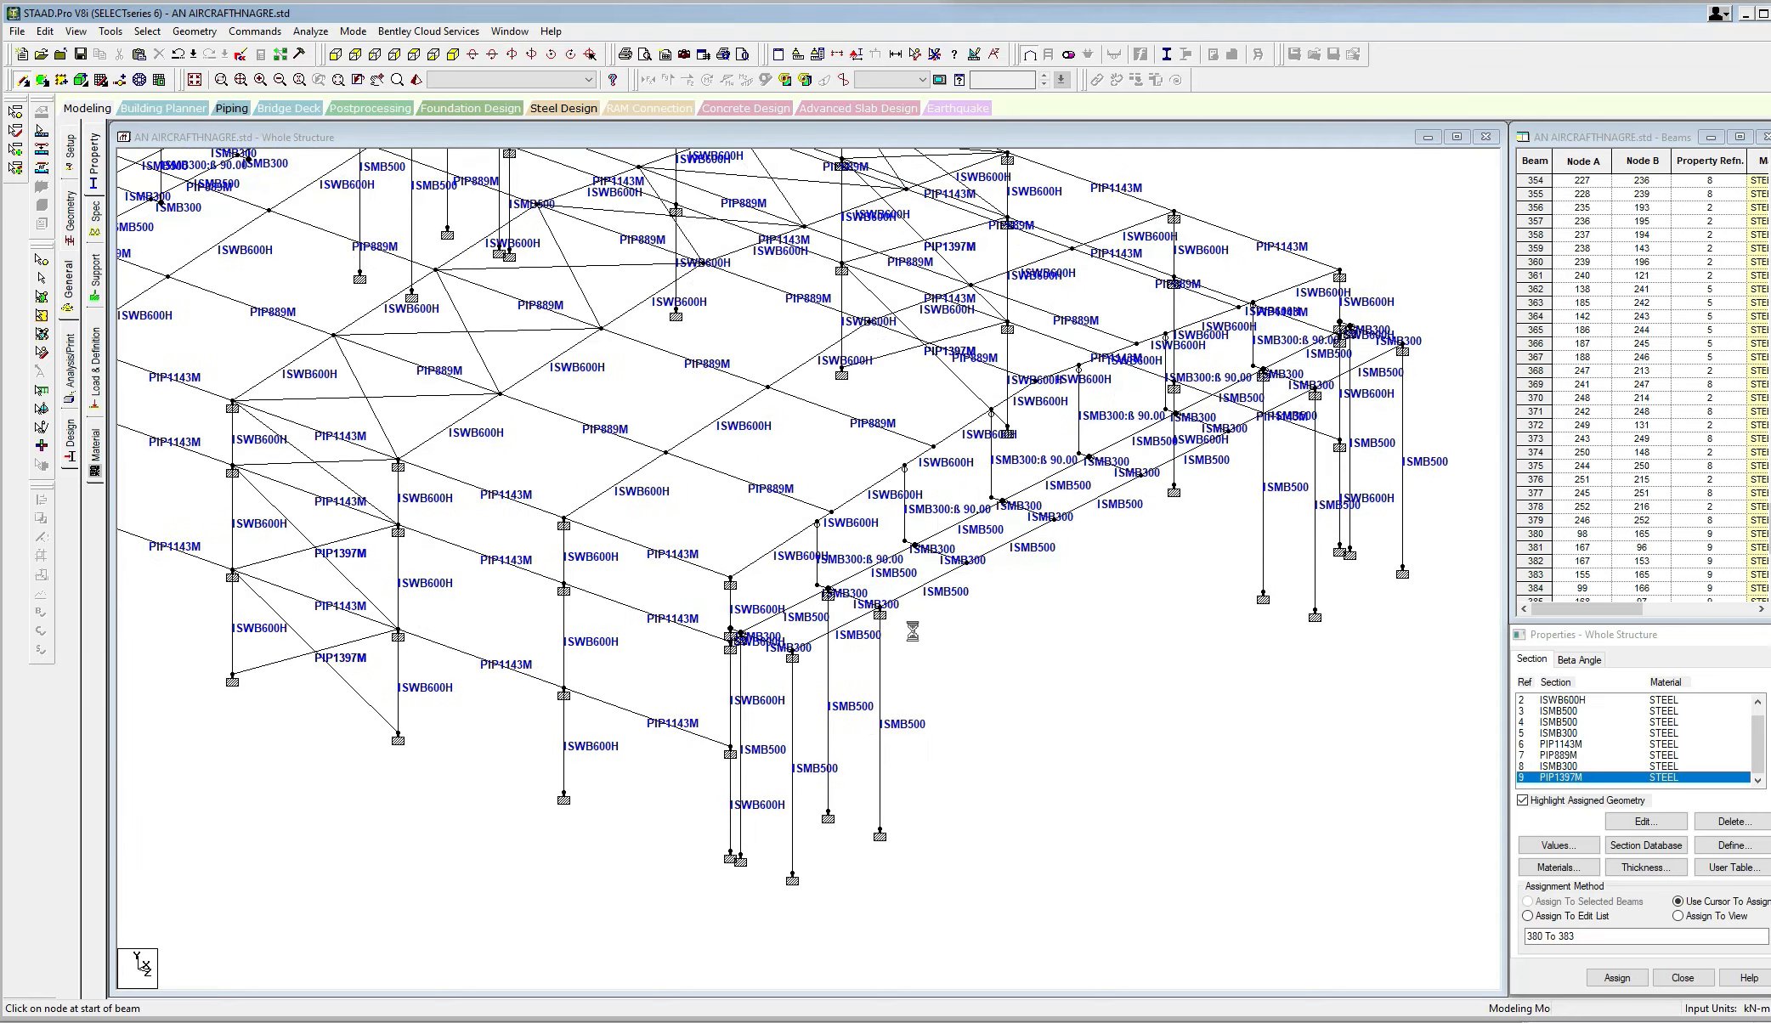
Add crossed diagonal beams in the first panel of the horizontal ISMB500 frame at the end of the hangar.
{"action": "scroll", "coordinate": [947, 663], "scroll_direction": "up", "scroll_amount": 1}
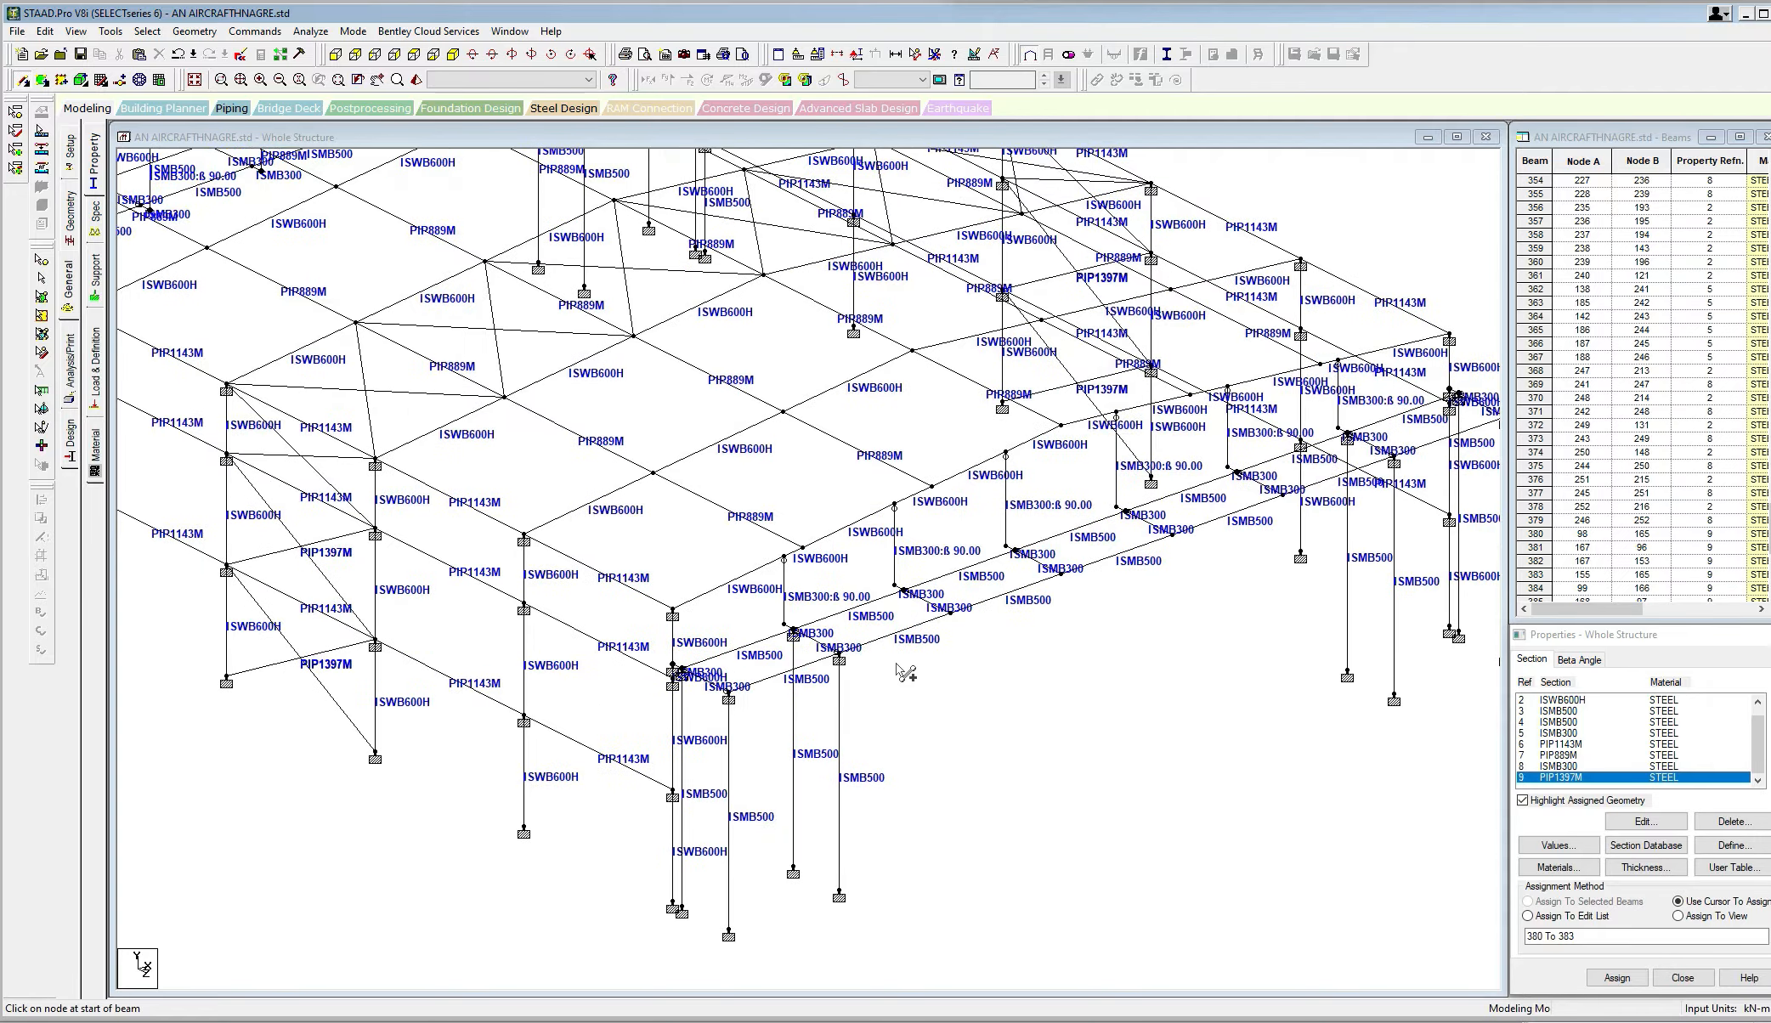
{"action": "middle_click_drag", "start_coordinate": [895, 662], "coordinate": [931, 644]}
{"action": "scroll", "coordinate": [930, 643], "scroll_direction": "up", "scroll_amount": 1}
{"action": "middle_click_drag", "start_coordinate": [712, 562], "coordinate": [775, 546]}
{"action": "scroll", "coordinate": [913, 572], "scroll_direction": "up", "scroll_amount": 1}
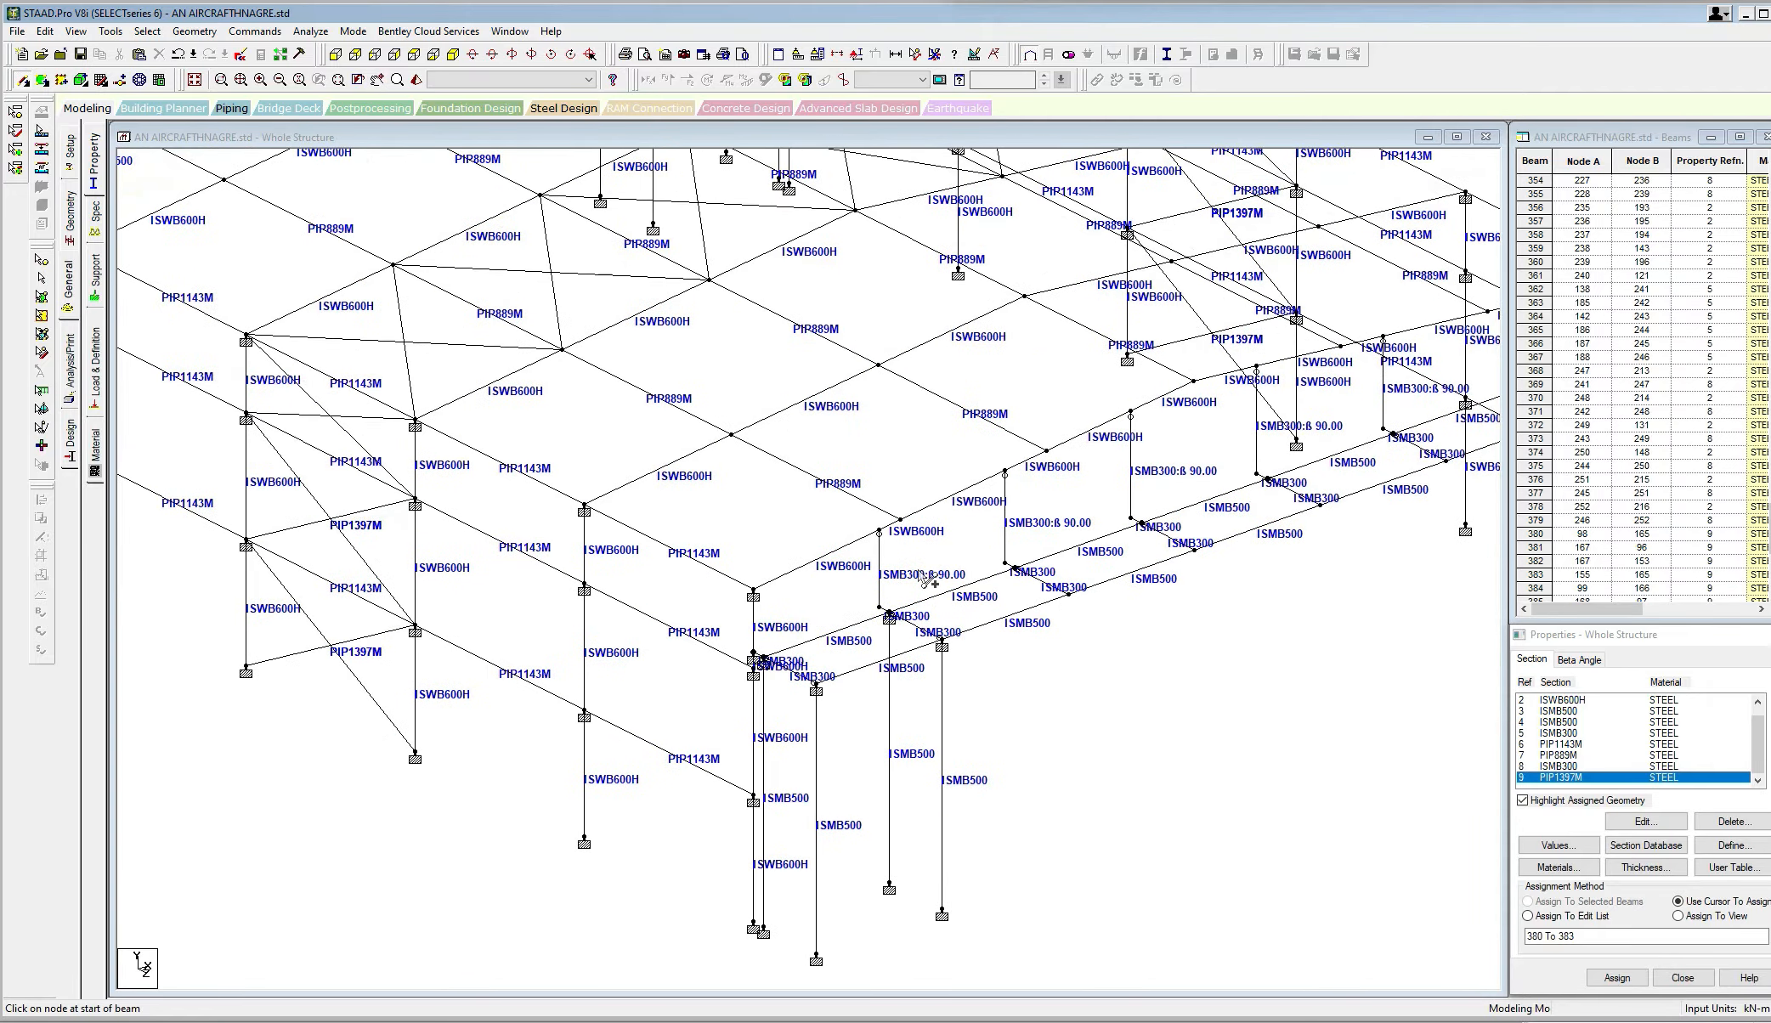
{"action": "middle_click_drag", "start_coordinate": [913, 571], "coordinate": [877, 607]}
{"action": "scroll", "coordinate": [887, 573], "scroll_direction": "up", "scroll_amount": 2}
{"action": "scroll", "coordinate": [892, 593], "scroll_direction": "up", "scroll_amount": 1}
{"action": "scroll", "coordinate": [769, 671], "scroll_direction": "up", "scroll_amount": 2}
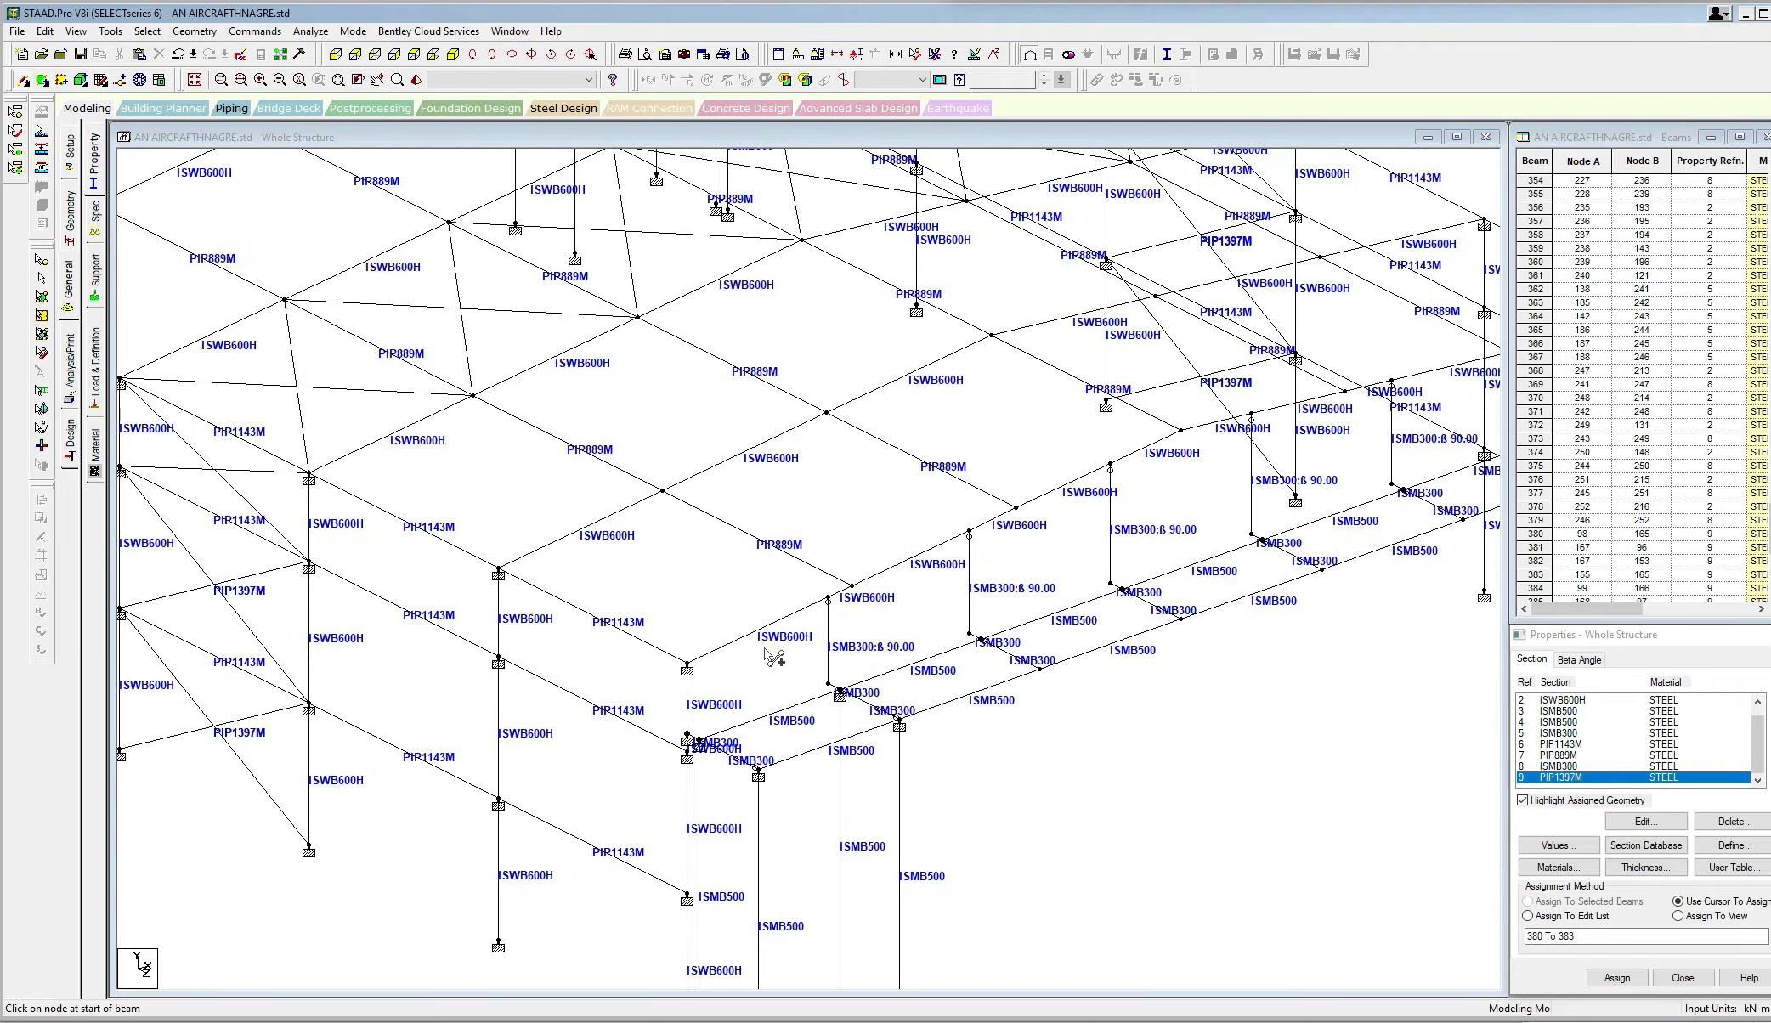
{"action": "scroll", "coordinate": [684, 592], "scroll_direction": "up", "scroll_amount": 2}
{"action": "middle_click_drag", "start_coordinate": [739, 733], "coordinate": [670, 619]}
{"action": "mouse_move", "coordinate": [639, 635]}
{"action": "left_mouse_down"}
{"action": "mouse_move", "coordinate": [831, 633]}
{"action": "mouse_move", "coordinate": [867, 611]}
{"action": "mouse_move", "coordinate": [753, 633]}
{"action": "mouse_move", "coordinate": [703, 673]}
{"action": "left_mouse_up"}
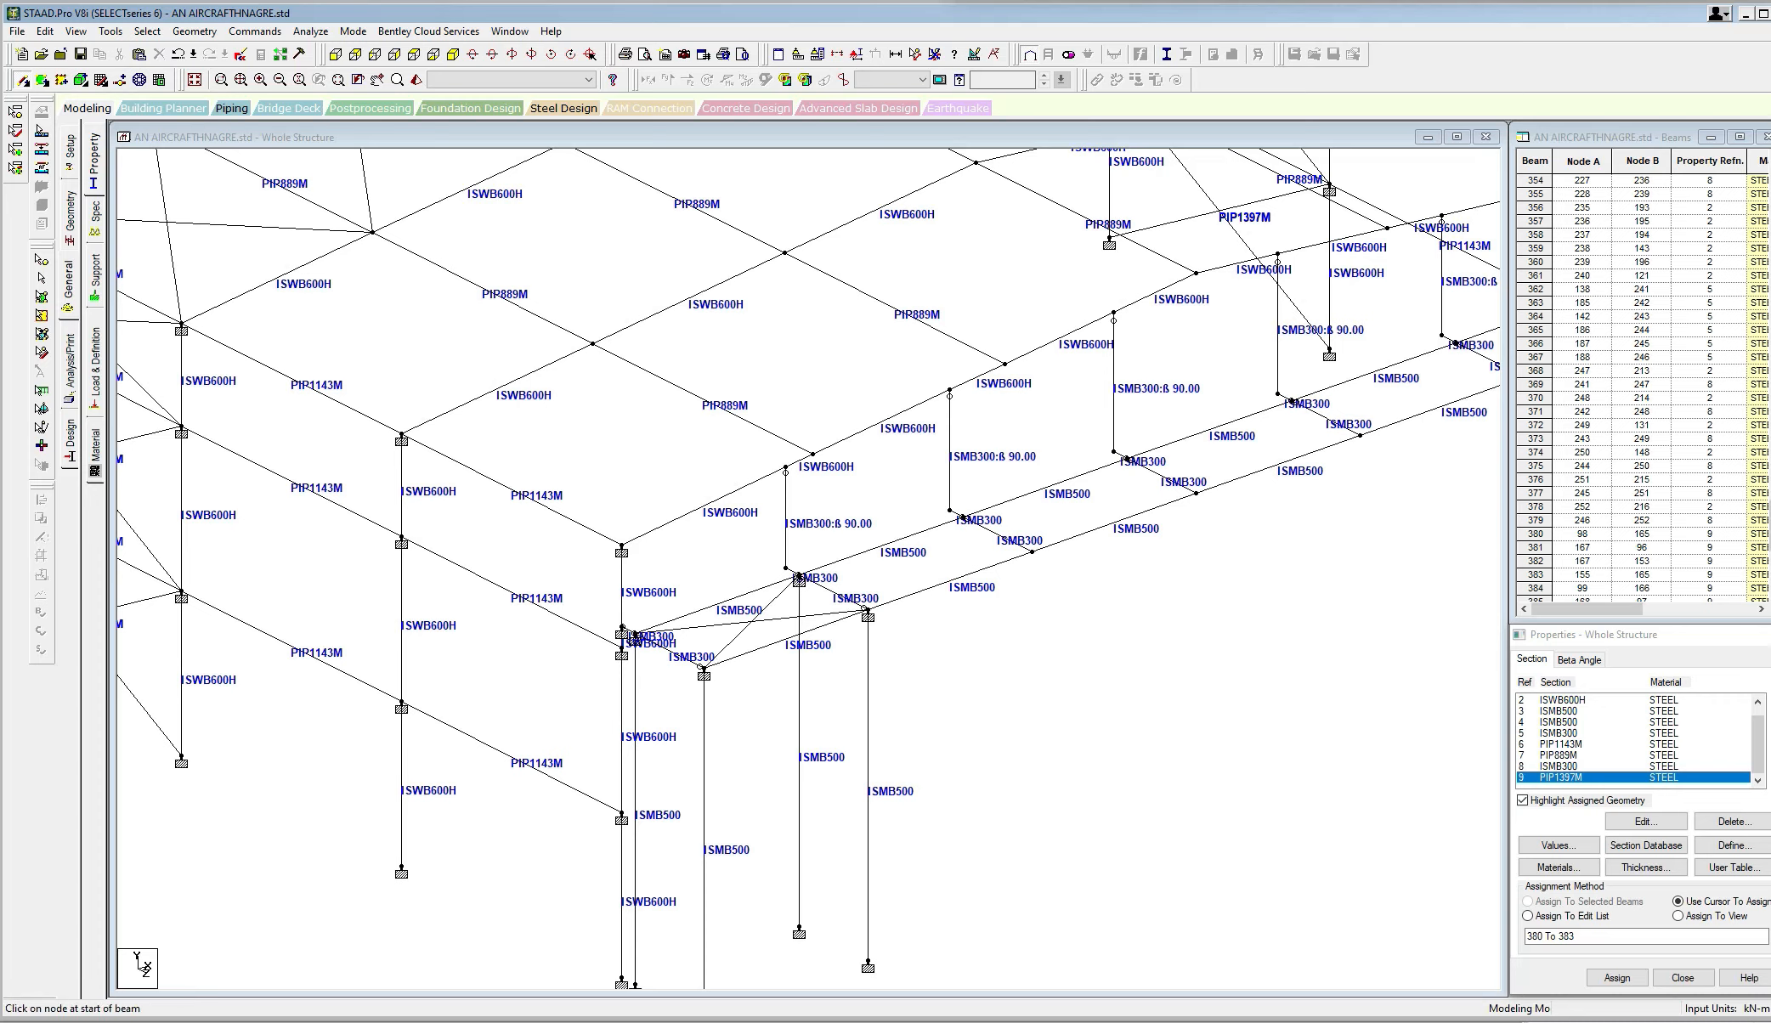
Switch to the Tekla Structures reference model and examine the roof, wall and end-frame bracing layout.
{"action": "left_click", "coordinate": [82, 1021]}
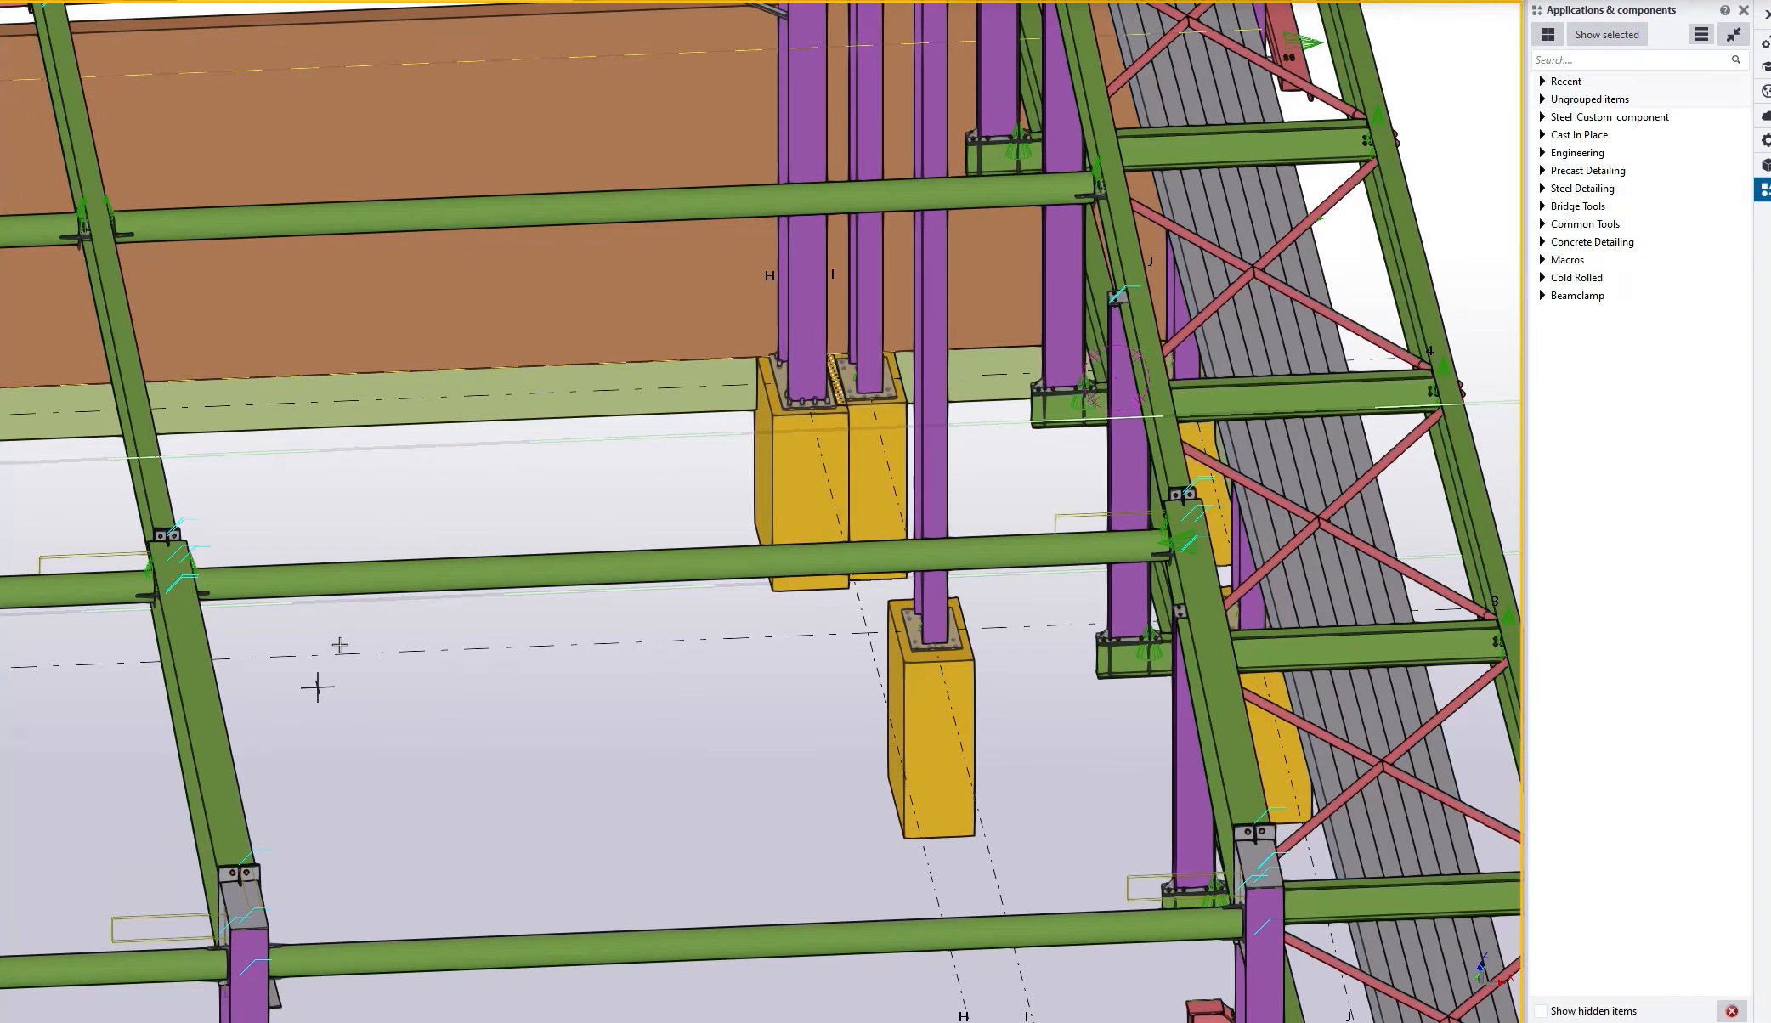
{"action": "scroll", "coordinate": [318, 686], "scroll_direction": "down", "scroll_amount": 6}
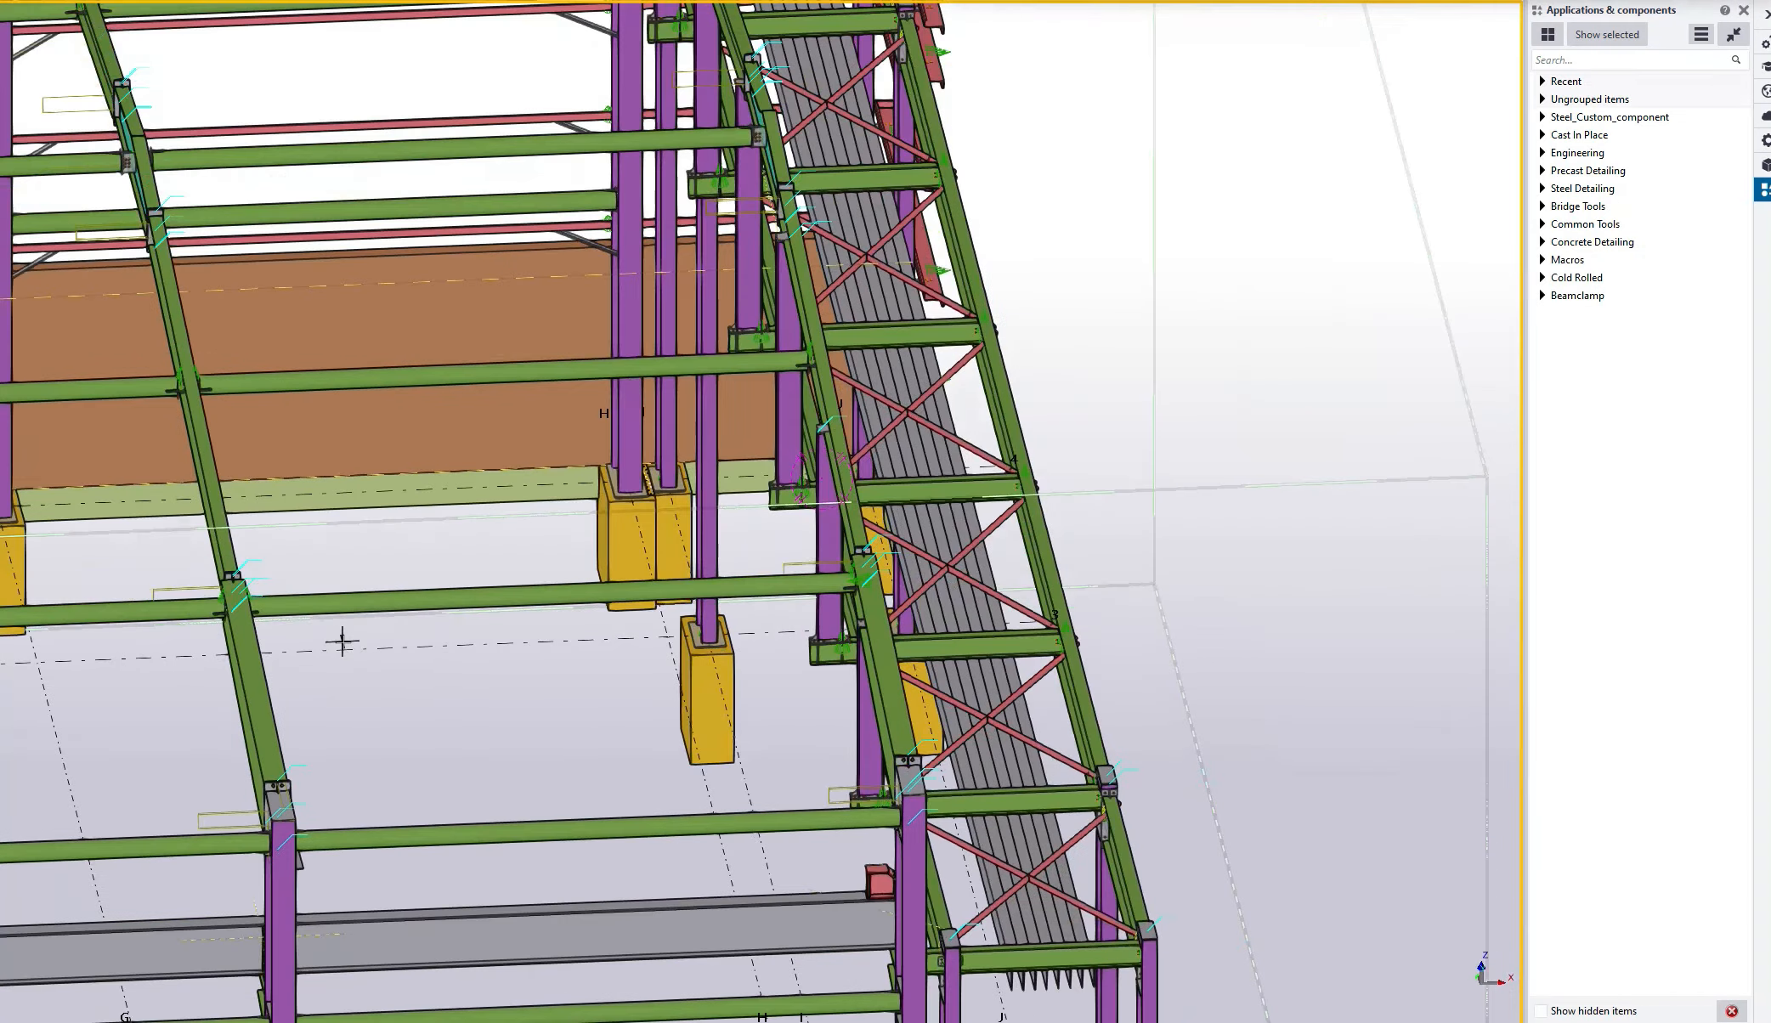
{"action": "middle_click_drag", "start_coordinate": [412, 603], "coordinate": [1422, 489]}
{"action": "scroll", "coordinate": [683, 655], "scroll_direction": "down", "scroll_amount": 3}
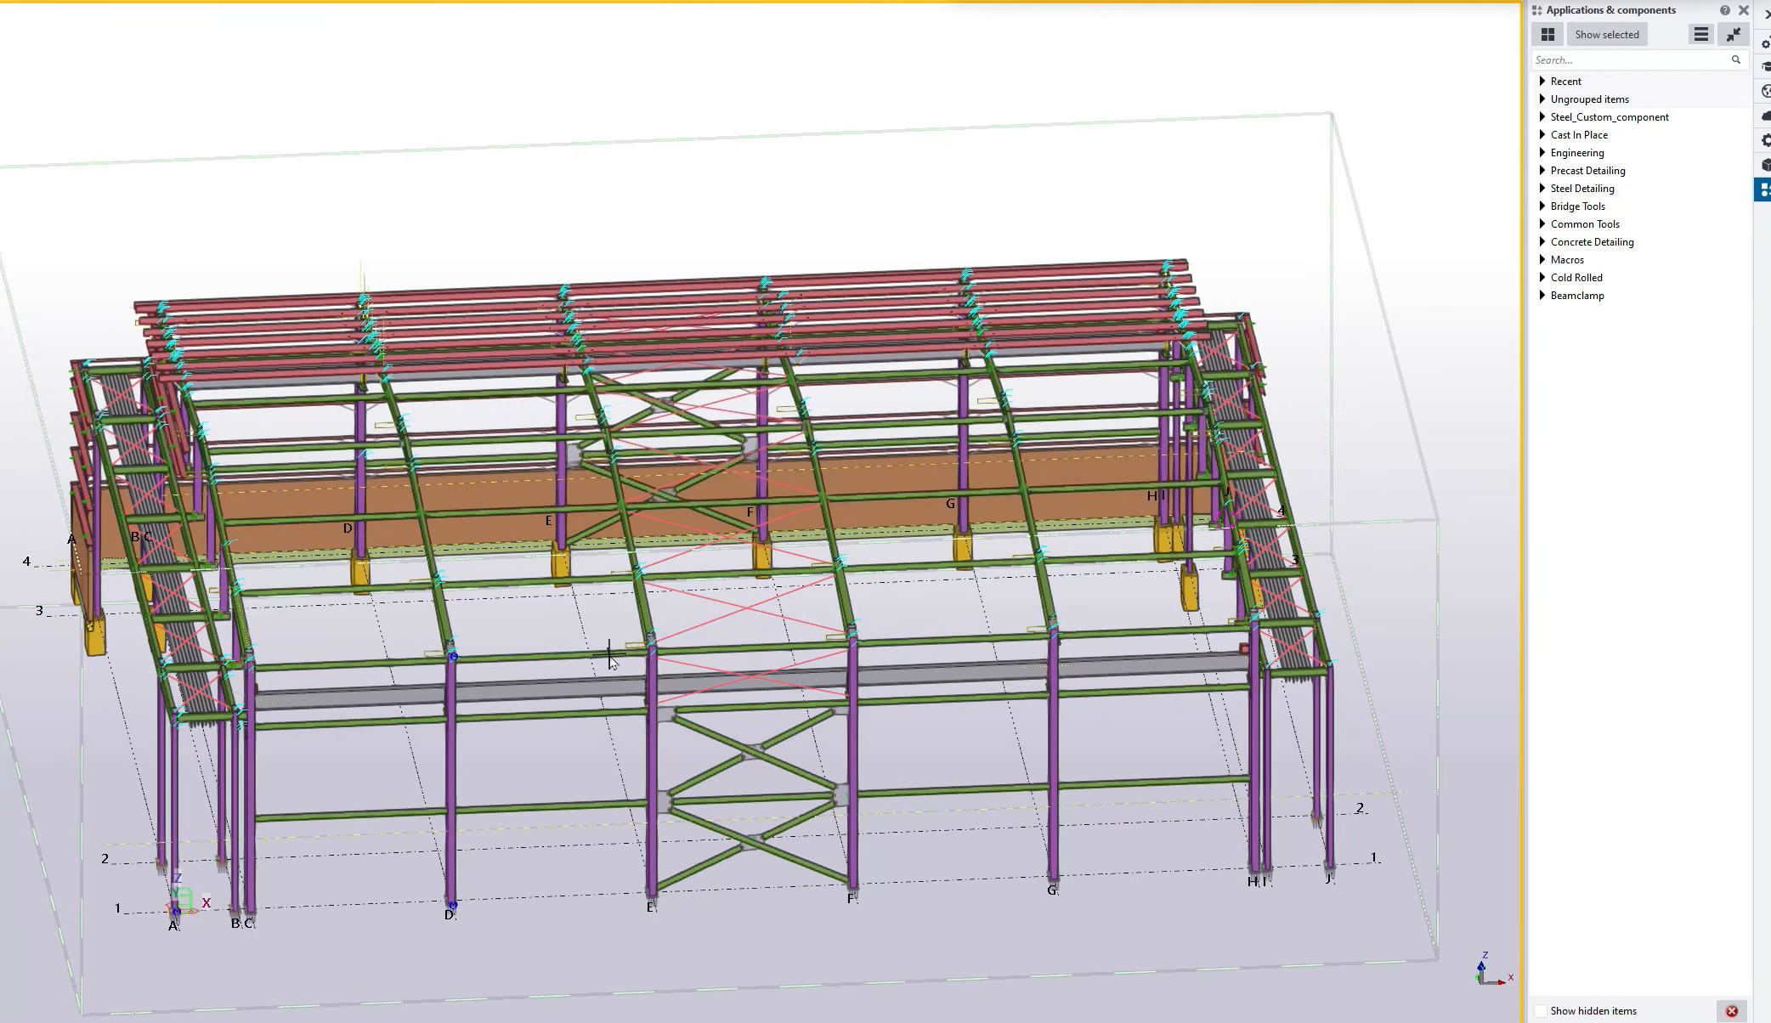
{"action": "middle_click_drag", "start_coordinate": [597, 680], "coordinate": [996, 573], "text": "ctrl"}
{"action": "scroll", "coordinate": [680, 648], "scroll_direction": "up", "scroll_amount": 3}
{"action": "middle_click_drag", "start_coordinate": [576, 700], "coordinate": [668, 695], "text": "ctrl"}
{"action": "scroll", "coordinate": [567, 698], "scroll_direction": "down", "scroll_amount": 3}
{"action": "scroll", "coordinate": [694, 689], "scroll_direction": "up", "scroll_amount": 3}
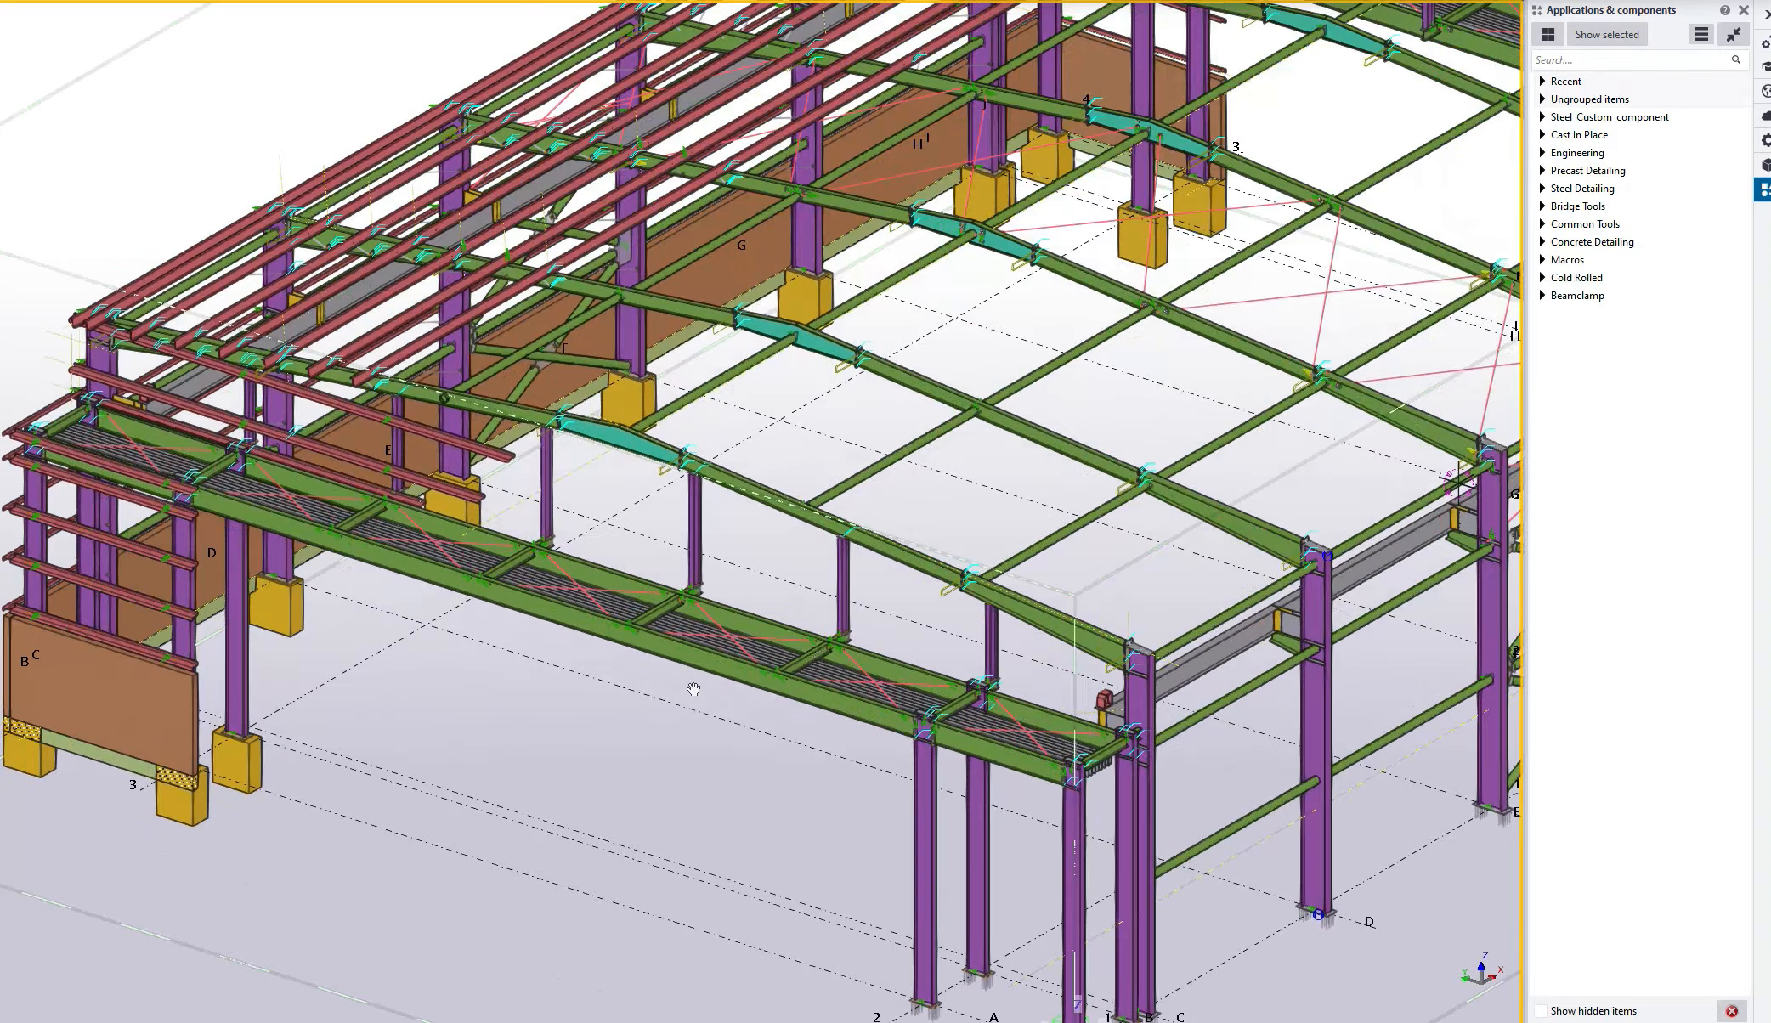
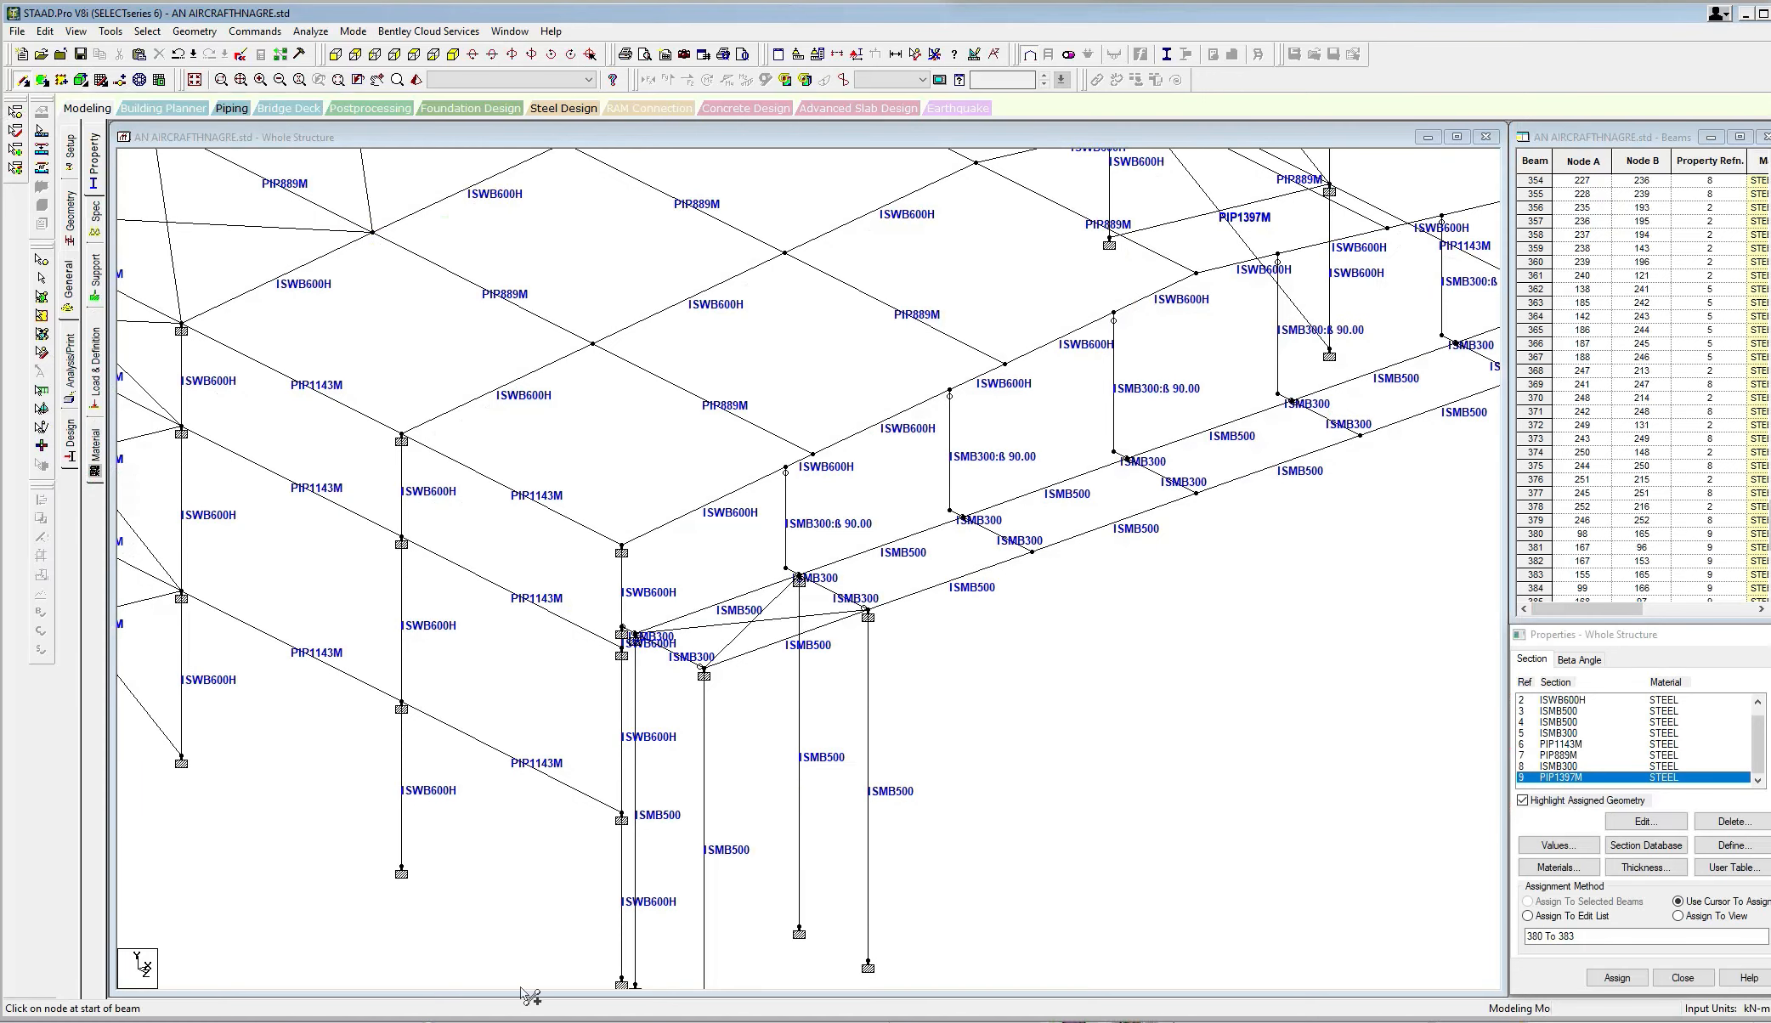
Return to STAAD.Pro and add crossed diagonal beams in the second panel of the horizontal ISMB500 end frame.
{"action": "scroll", "coordinate": [874, 598], "scroll_direction": "up", "scroll_amount": 2}
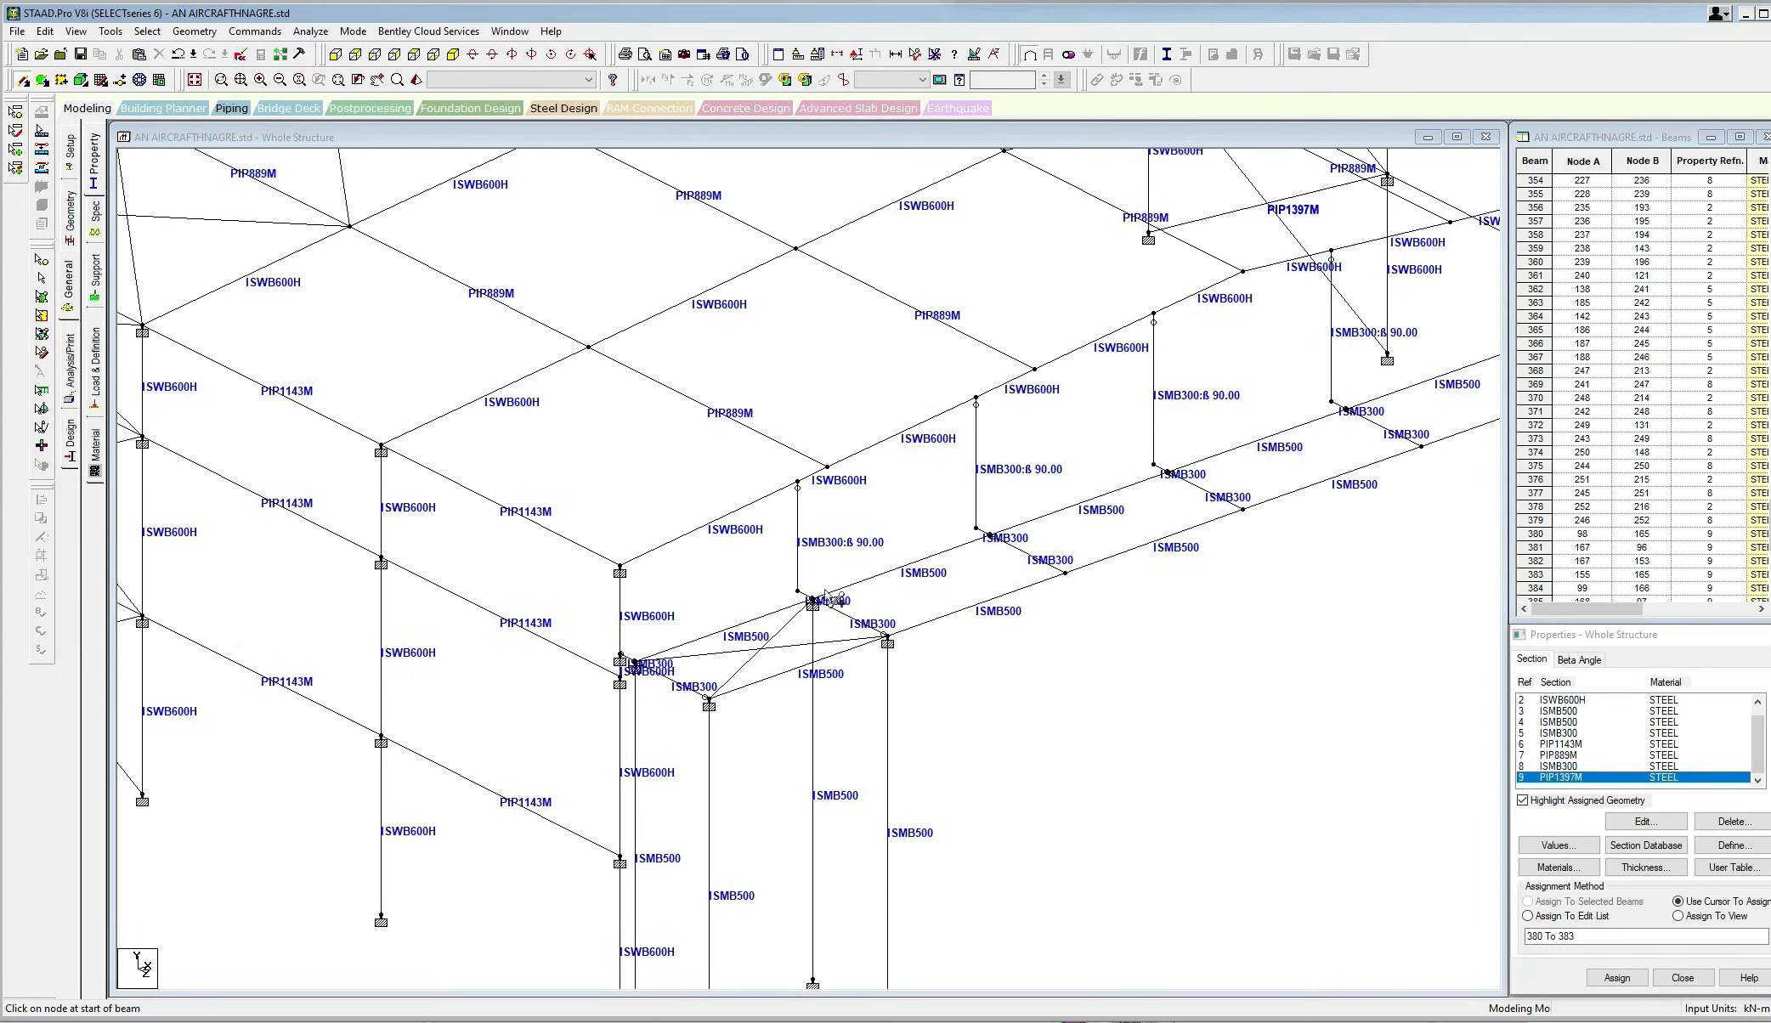
{"action": "left_click", "coordinate": [813, 598]}
{"action": "left_click_drag", "start_coordinate": [939, 596], "coordinate": [1055, 571]}
{"action": "key", "text": "Return"}
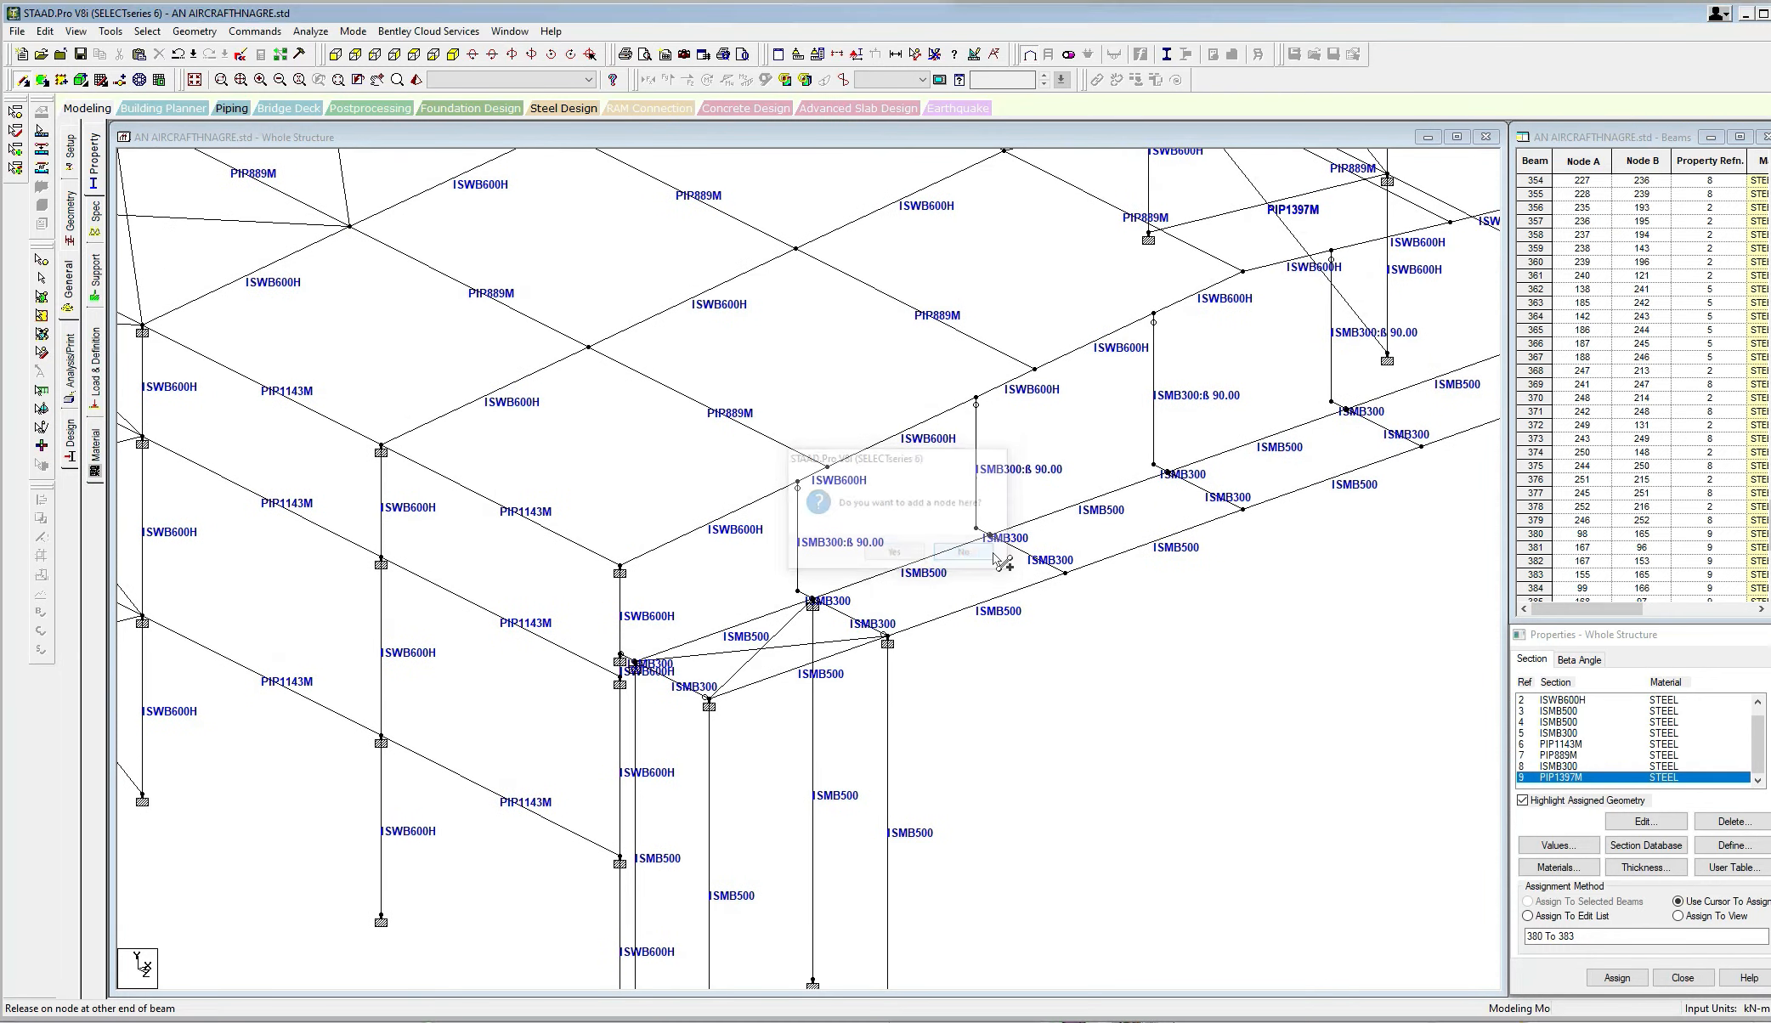
{"action": "left_click_drag", "start_coordinate": [990, 535], "coordinate": [892, 635]}
Add crossed diagonal beams in the third and fourth panels of the horizontal ISMB500 end frame.
{"action": "middle_click_drag", "start_coordinate": [983, 604], "coordinate": [824, 670]}
{"action": "scroll", "coordinate": [850, 612], "scroll_direction": "up", "scroll_amount": 1}
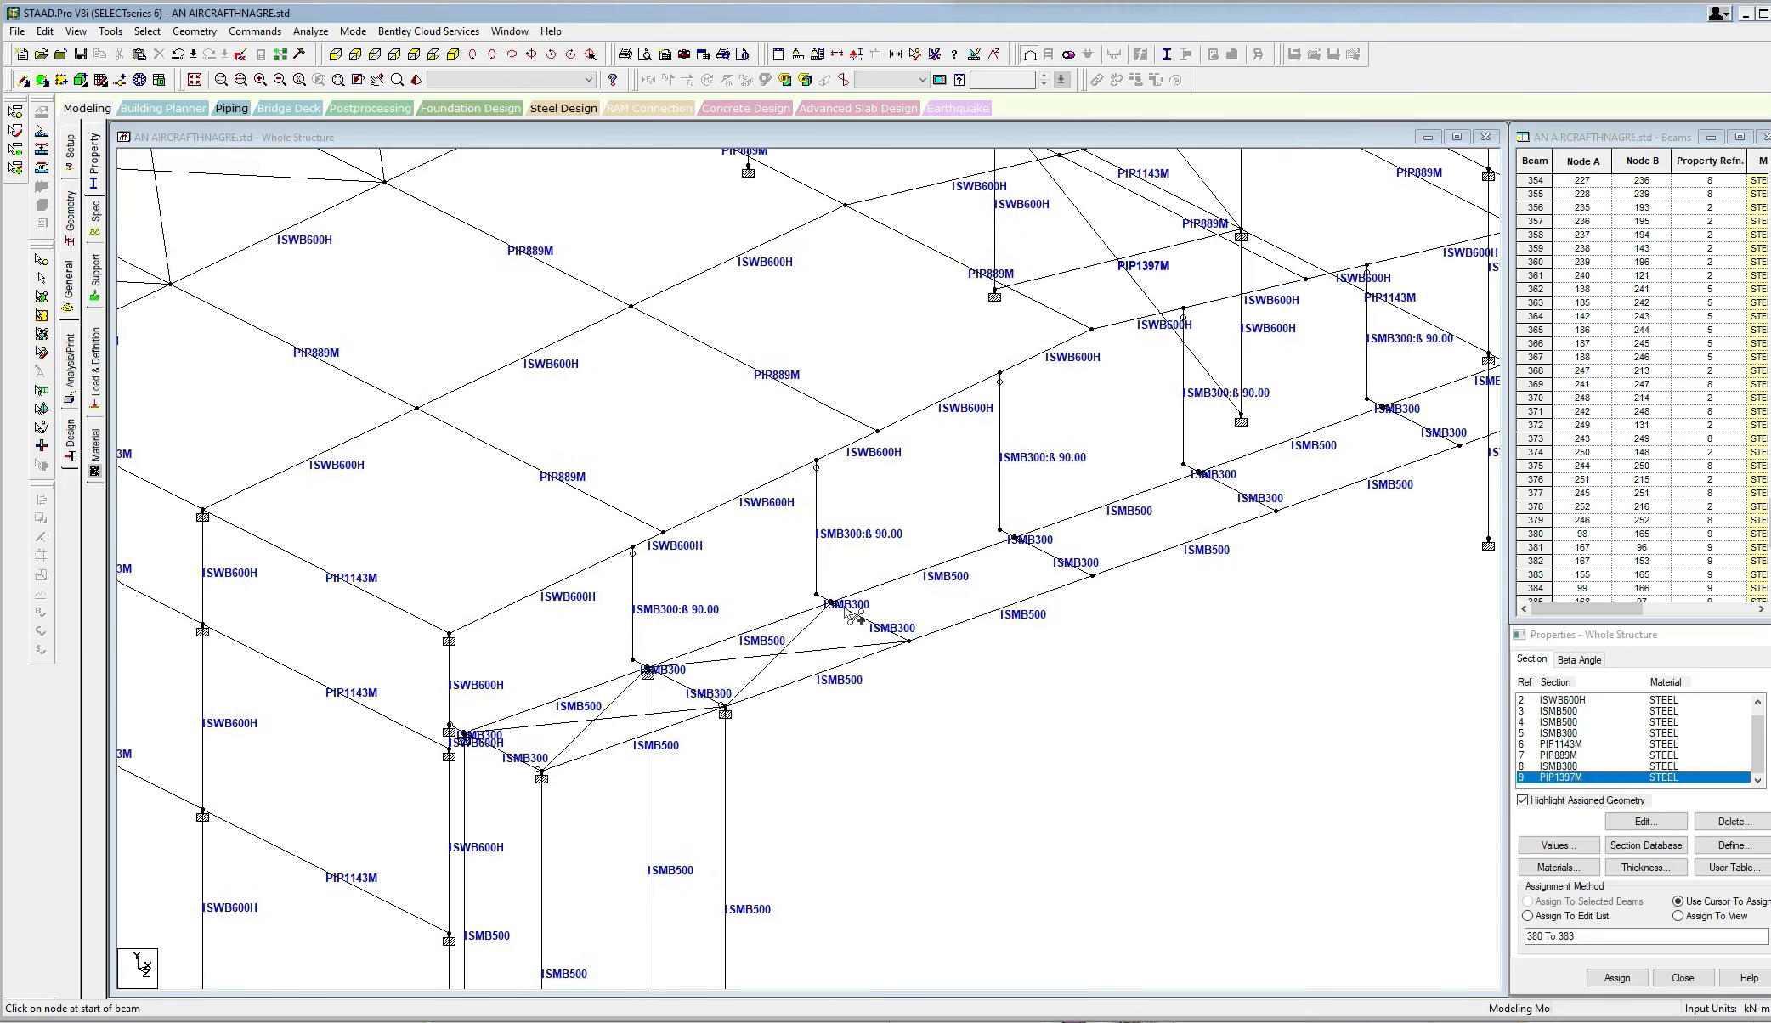
{"action": "left_click_drag", "start_coordinate": [832, 602], "coordinate": [910, 645]}
{"action": "middle_click_drag", "start_coordinate": [943, 626], "coordinate": [827, 675]}
{"action": "scroll", "coordinate": [849, 658], "scroll_direction": "up", "scroll_amount": 1}
{"action": "left_click_drag", "start_coordinate": [906, 591], "coordinate": [984, 630]}
{"action": "middle_click_drag", "start_coordinate": [1126, 561], "coordinate": [942, 625]}
{"action": "scroll", "coordinate": [944, 613], "scroll_direction": "up", "scroll_amount": 1}
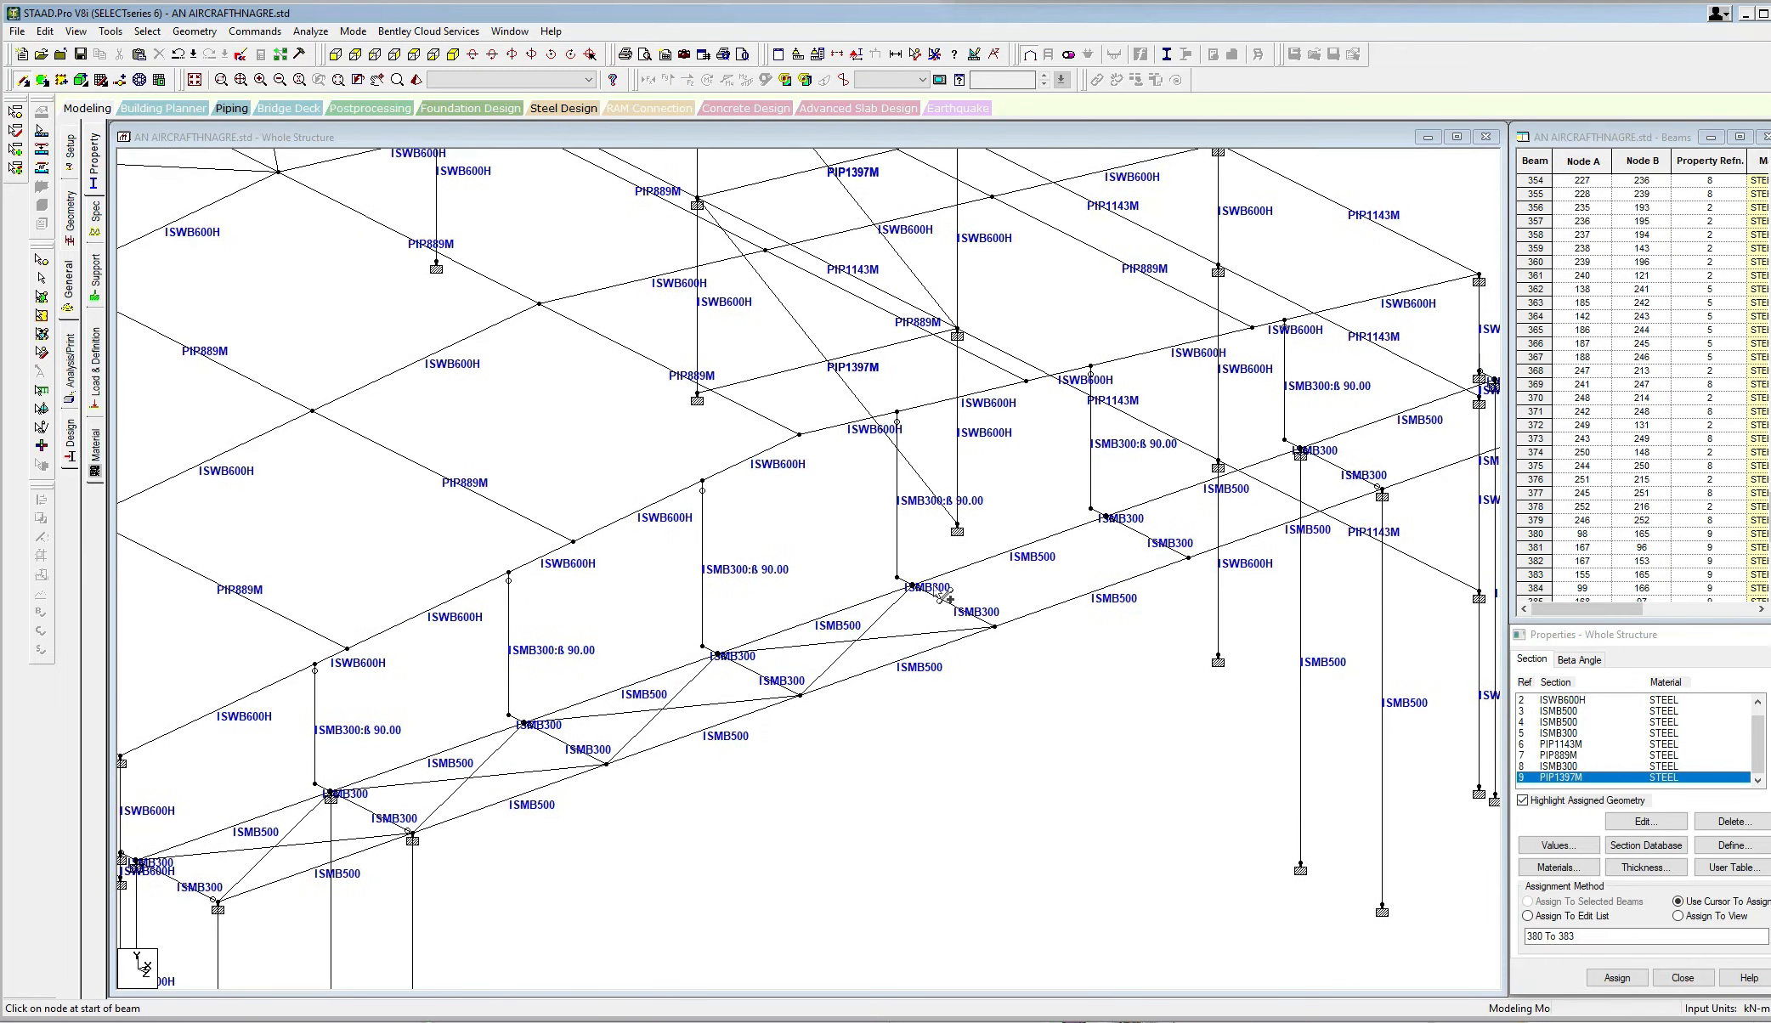
{"action": "left_click_drag", "start_coordinate": [920, 586], "coordinate": [988, 579]}
{"action": "left_click", "coordinate": [966, 553]}
{"action": "left_click", "coordinate": [925, 666]}
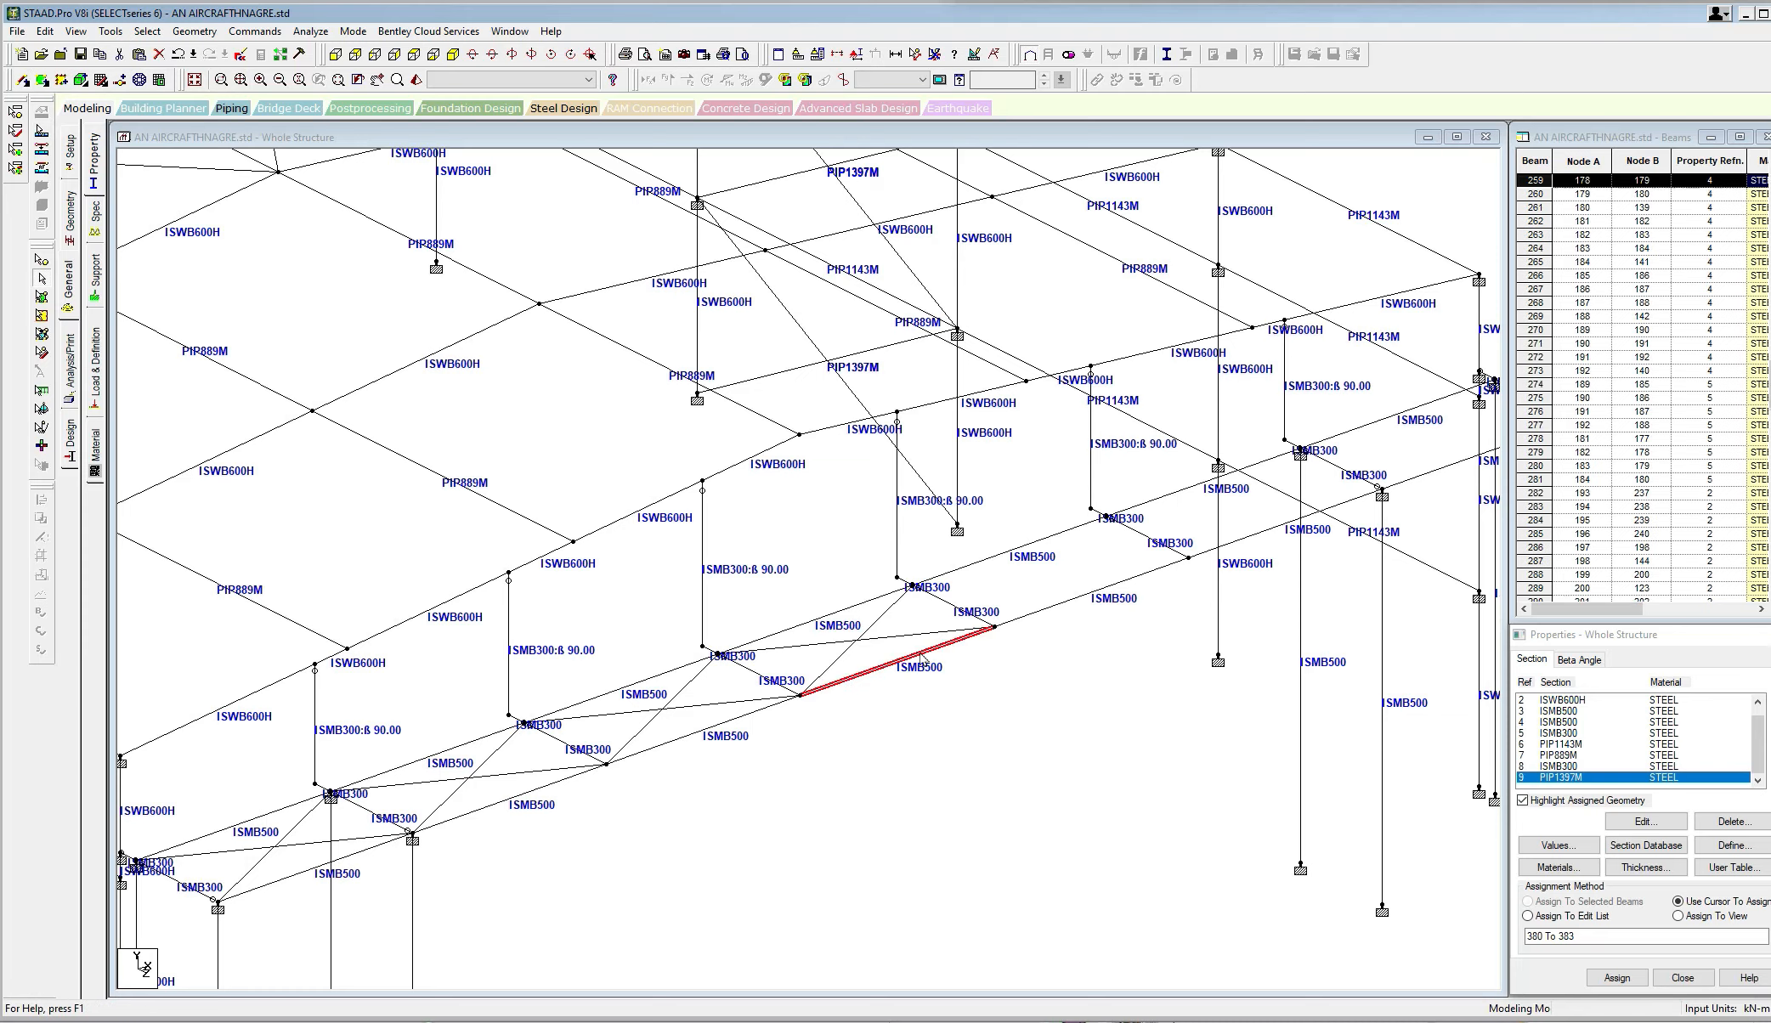
Add crossed diagonal beams in the fifth panel of the horizontal ISMB500 end frame.
{"action": "left_click", "coordinate": [872, 605], "text": "ctrl"}
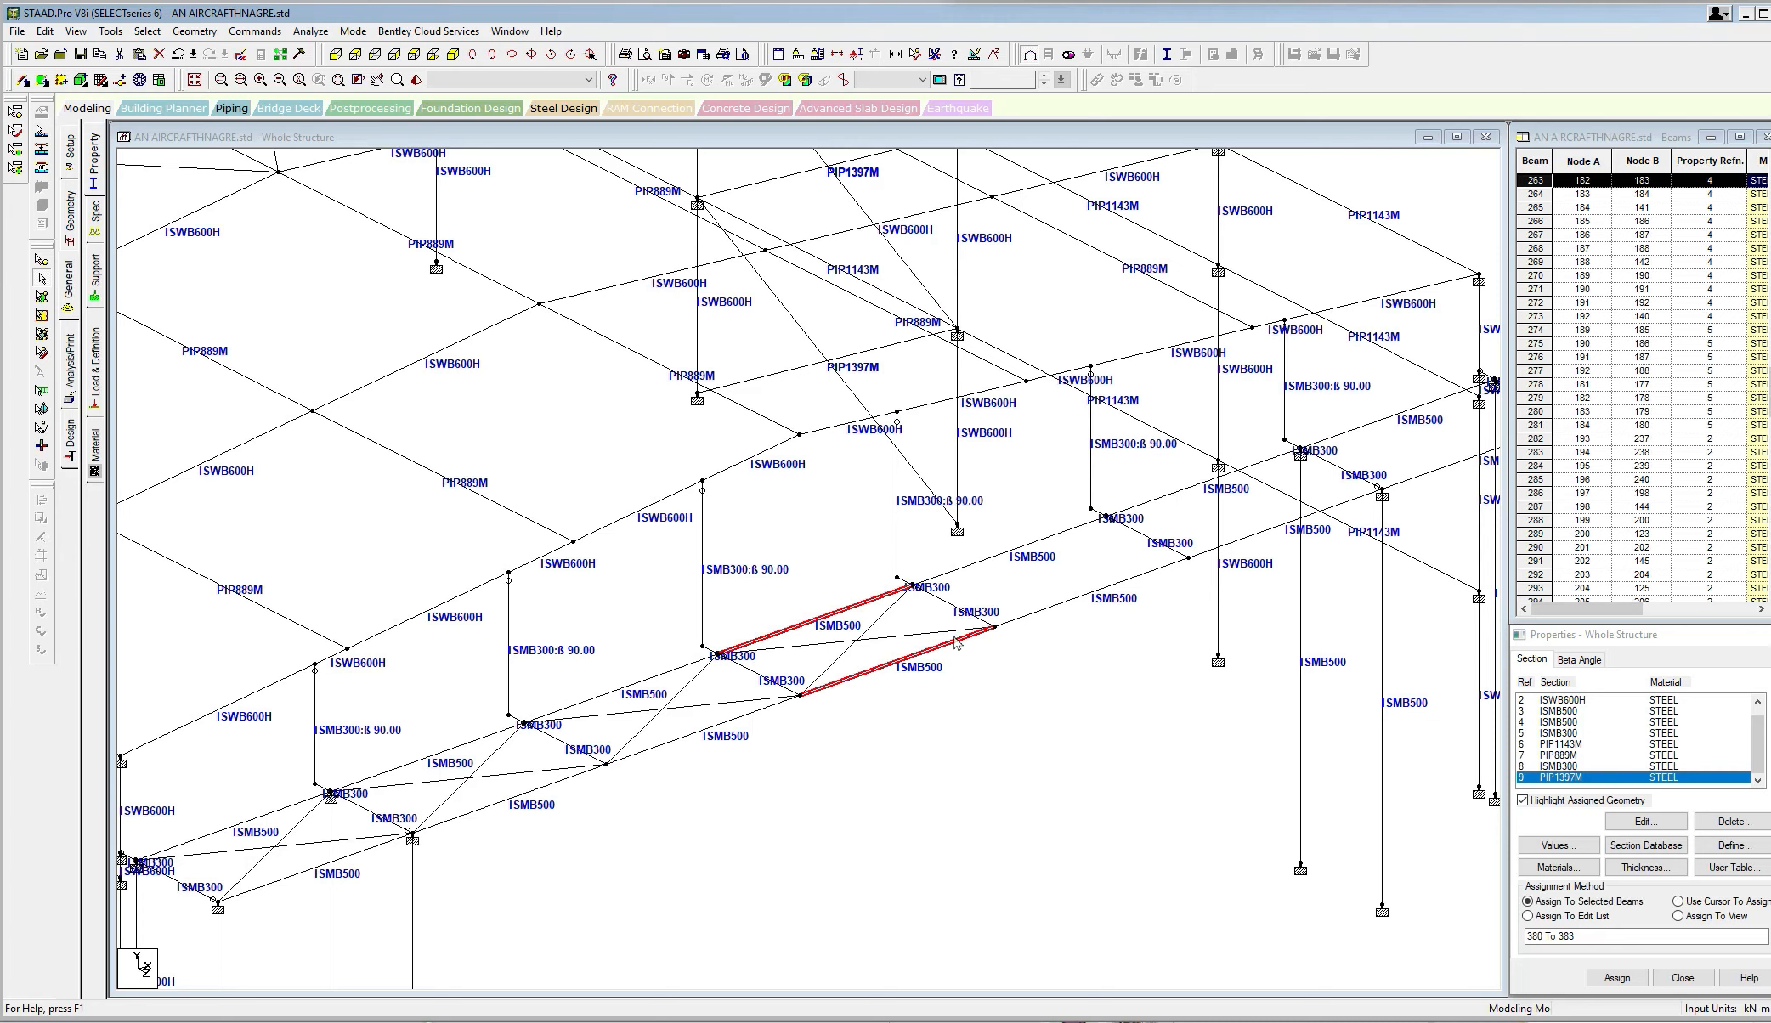
{"action": "left_click", "coordinate": [1091, 661]}
{"action": "left_click", "coordinate": [22, 80]}
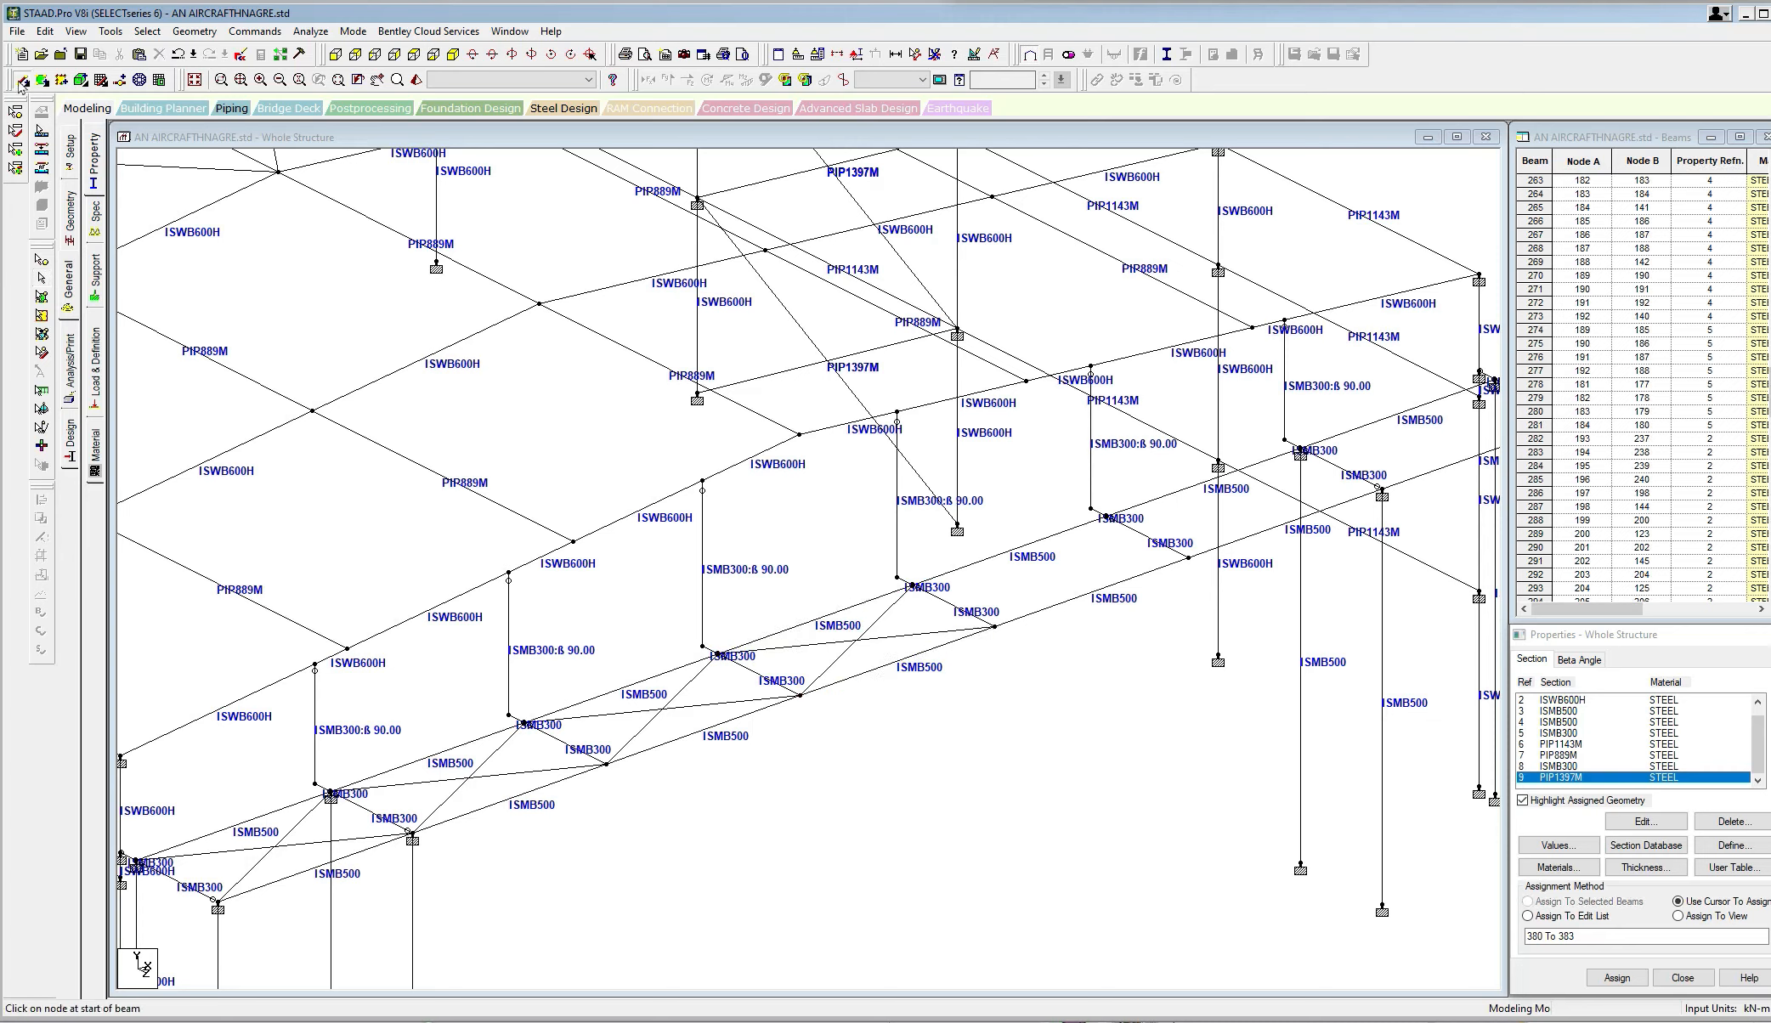
{"action": "left_click", "coordinate": [912, 586]}
{"action": "left_click", "coordinate": [1188, 557]}
{"action": "left_click", "coordinate": [1105, 515]}
{"action": "left_click", "coordinate": [995, 626]}
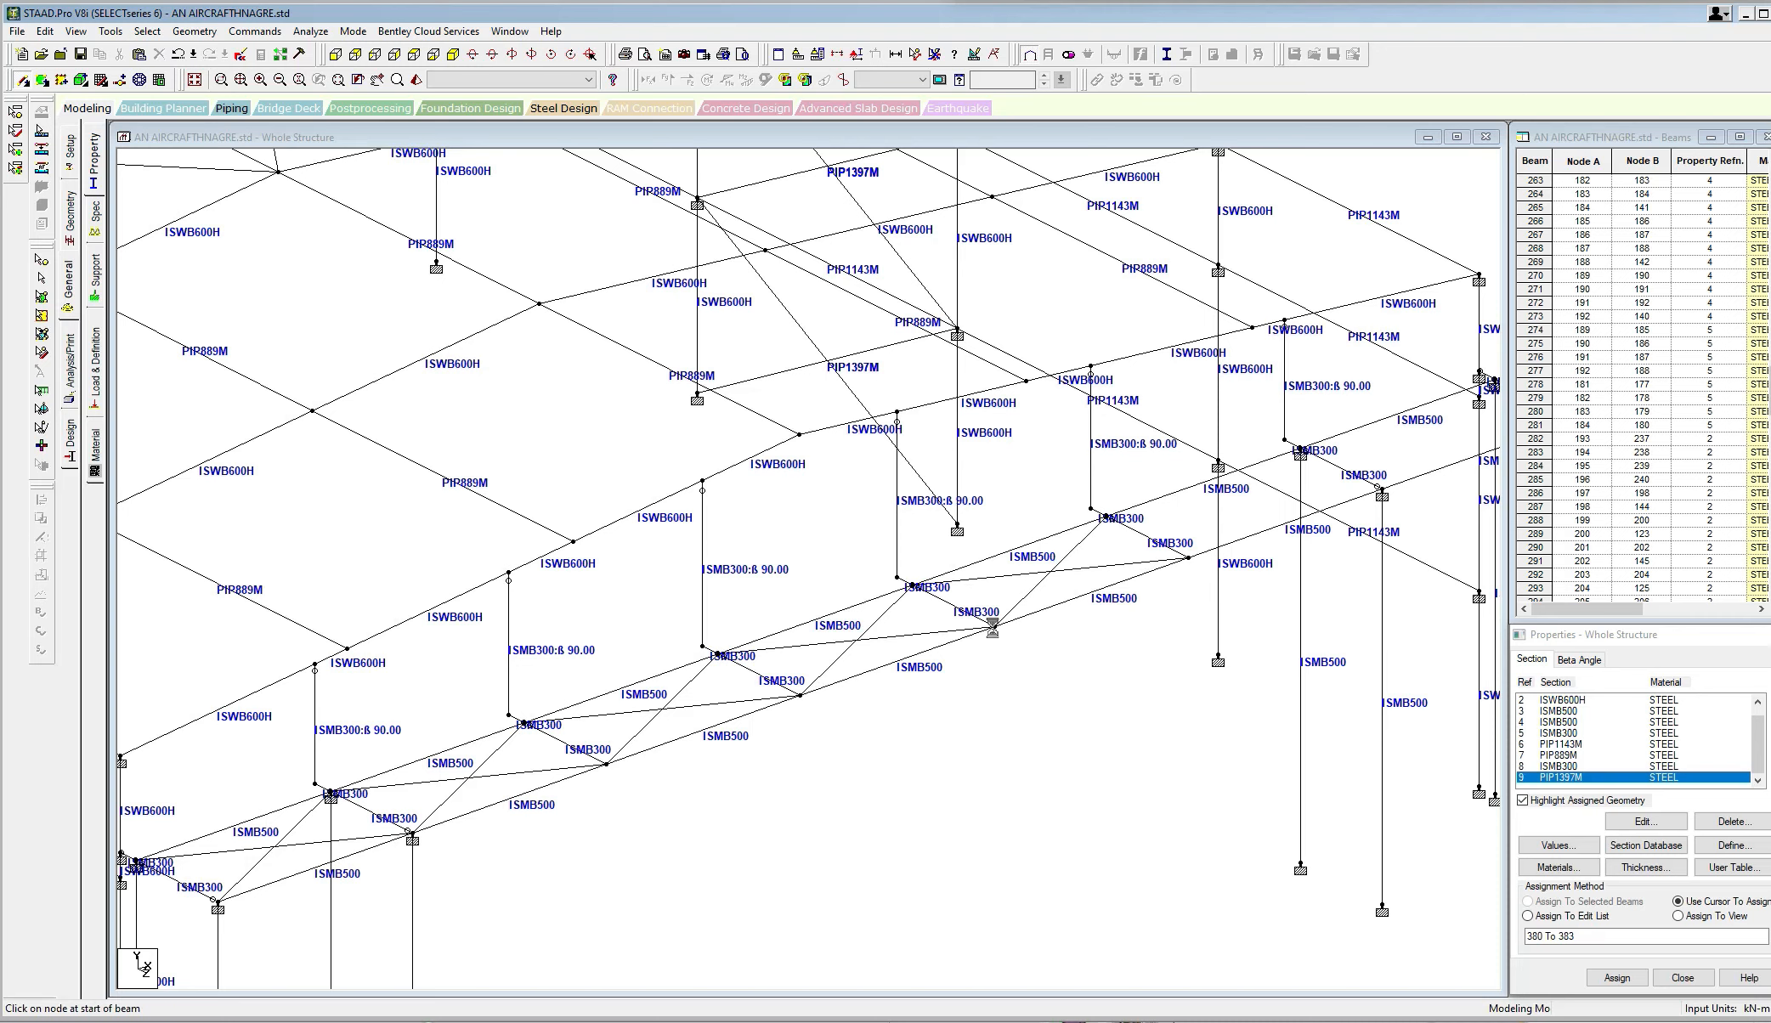
Add crossed diagonal beams in the sixth panel of the horizontal ISMB500 end frame.
{"action": "scroll", "coordinate": [1135, 539], "scroll_direction": "up", "scroll_amount": 1}
{"action": "middle_click_drag", "start_coordinate": [1166, 544], "coordinate": [1037, 570]}
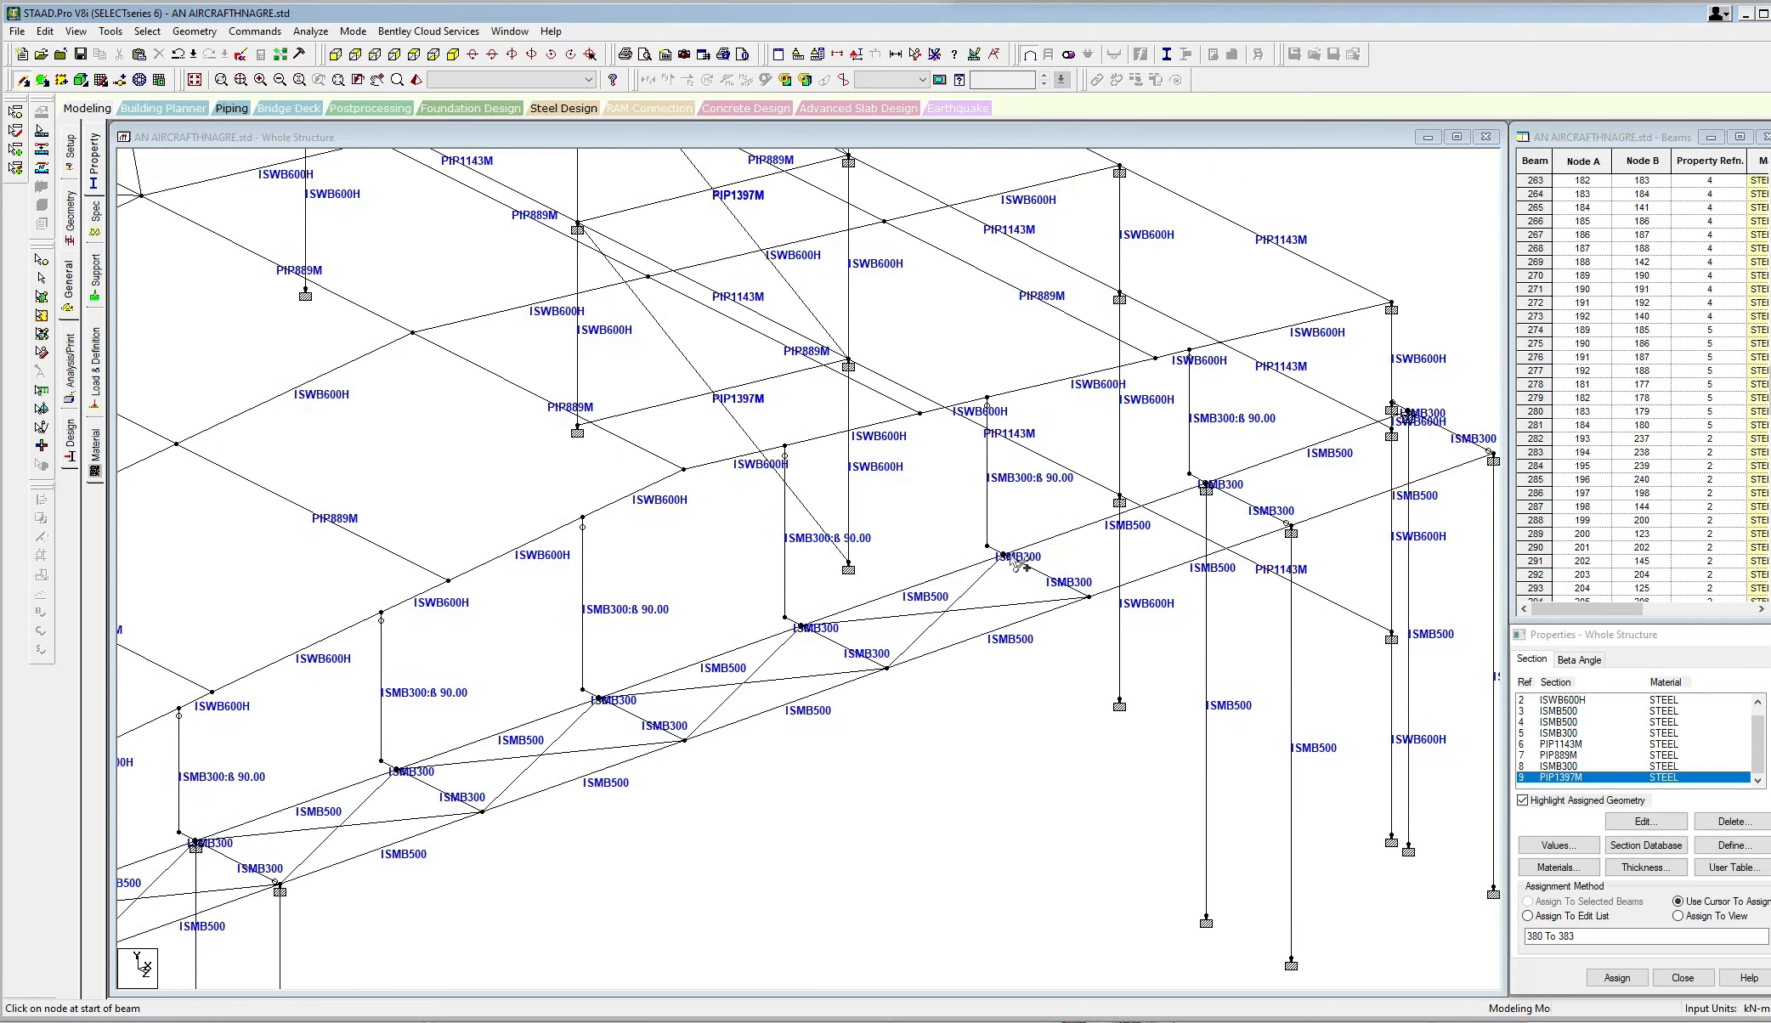
{"action": "left_click", "coordinate": [1006, 557]}
{"action": "left_click", "coordinate": [1291, 528]}
{"action": "left_click", "coordinate": [1206, 486]}
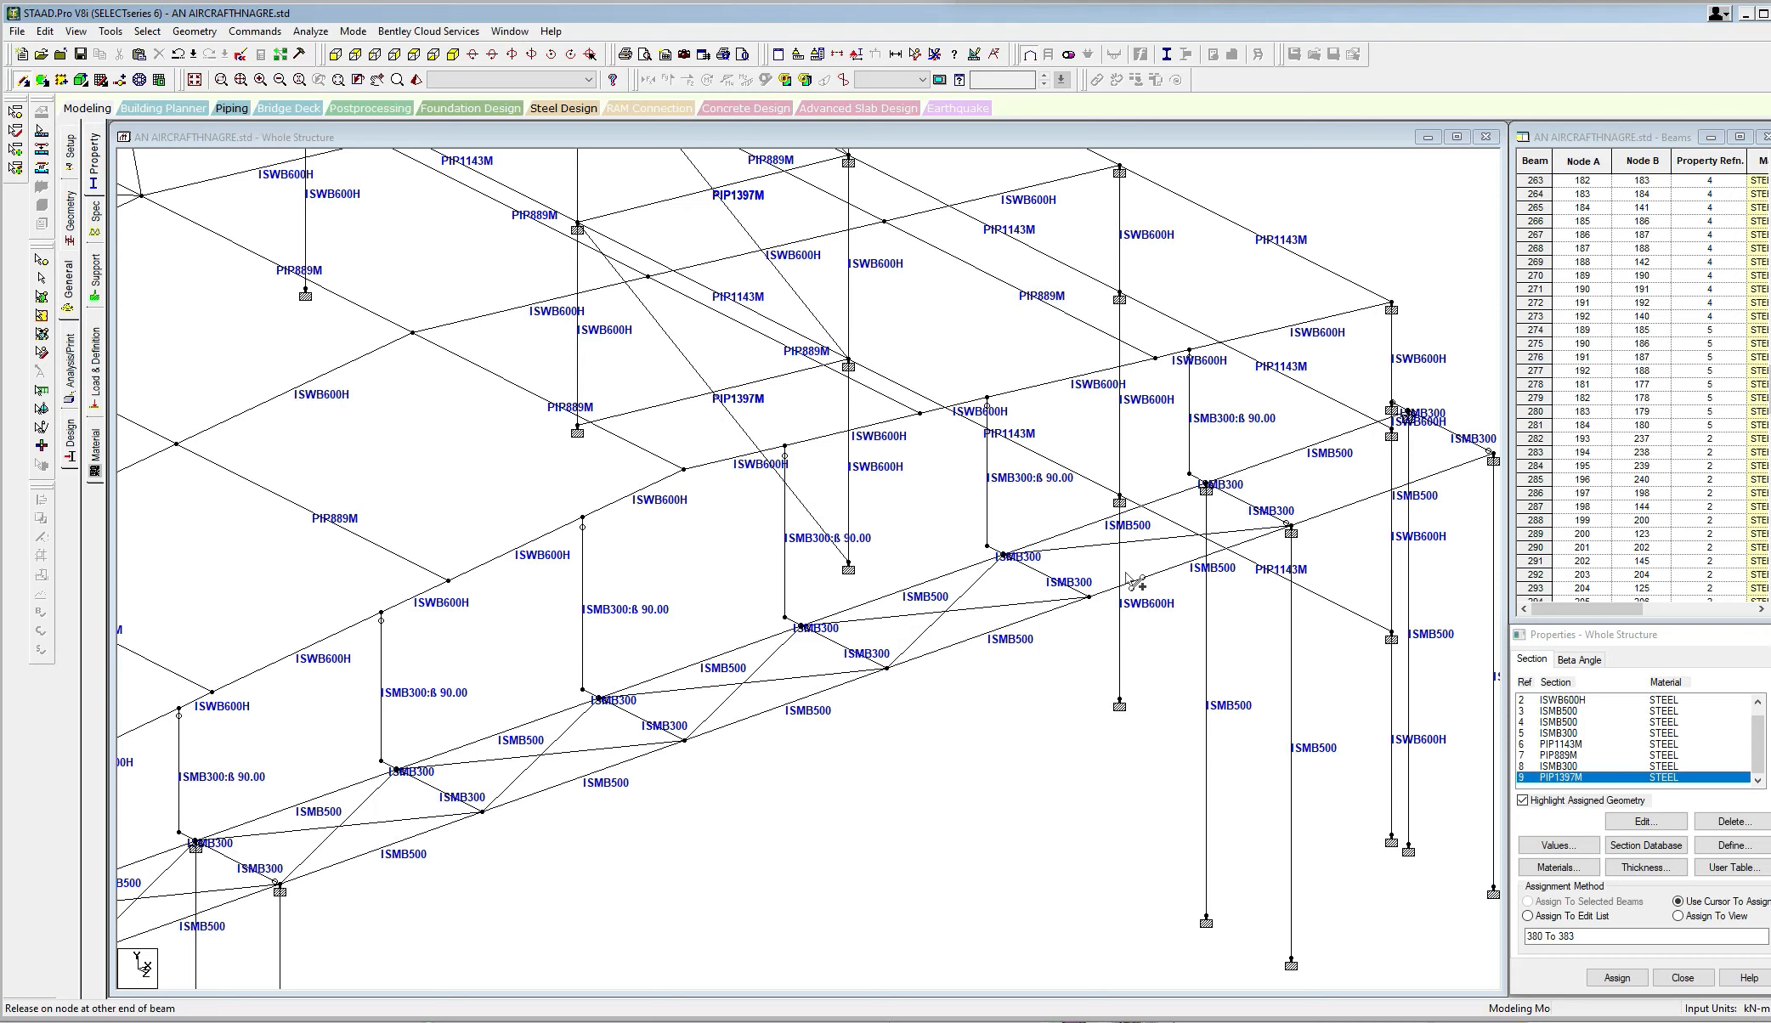
{"action": "left_click", "coordinate": [1091, 597]}
Add crossed diagonal beams in the seventh and last panel of the horizontal end frame, without adding any new node.
{"action": "scroll", "coordinate": [1233, 544], "scroll_direction": "up", "scroll_amount": 3}
{"action": "middle_click_drag", "start_coordinate": [1284, 496], "coordinate": [1198, 508]}
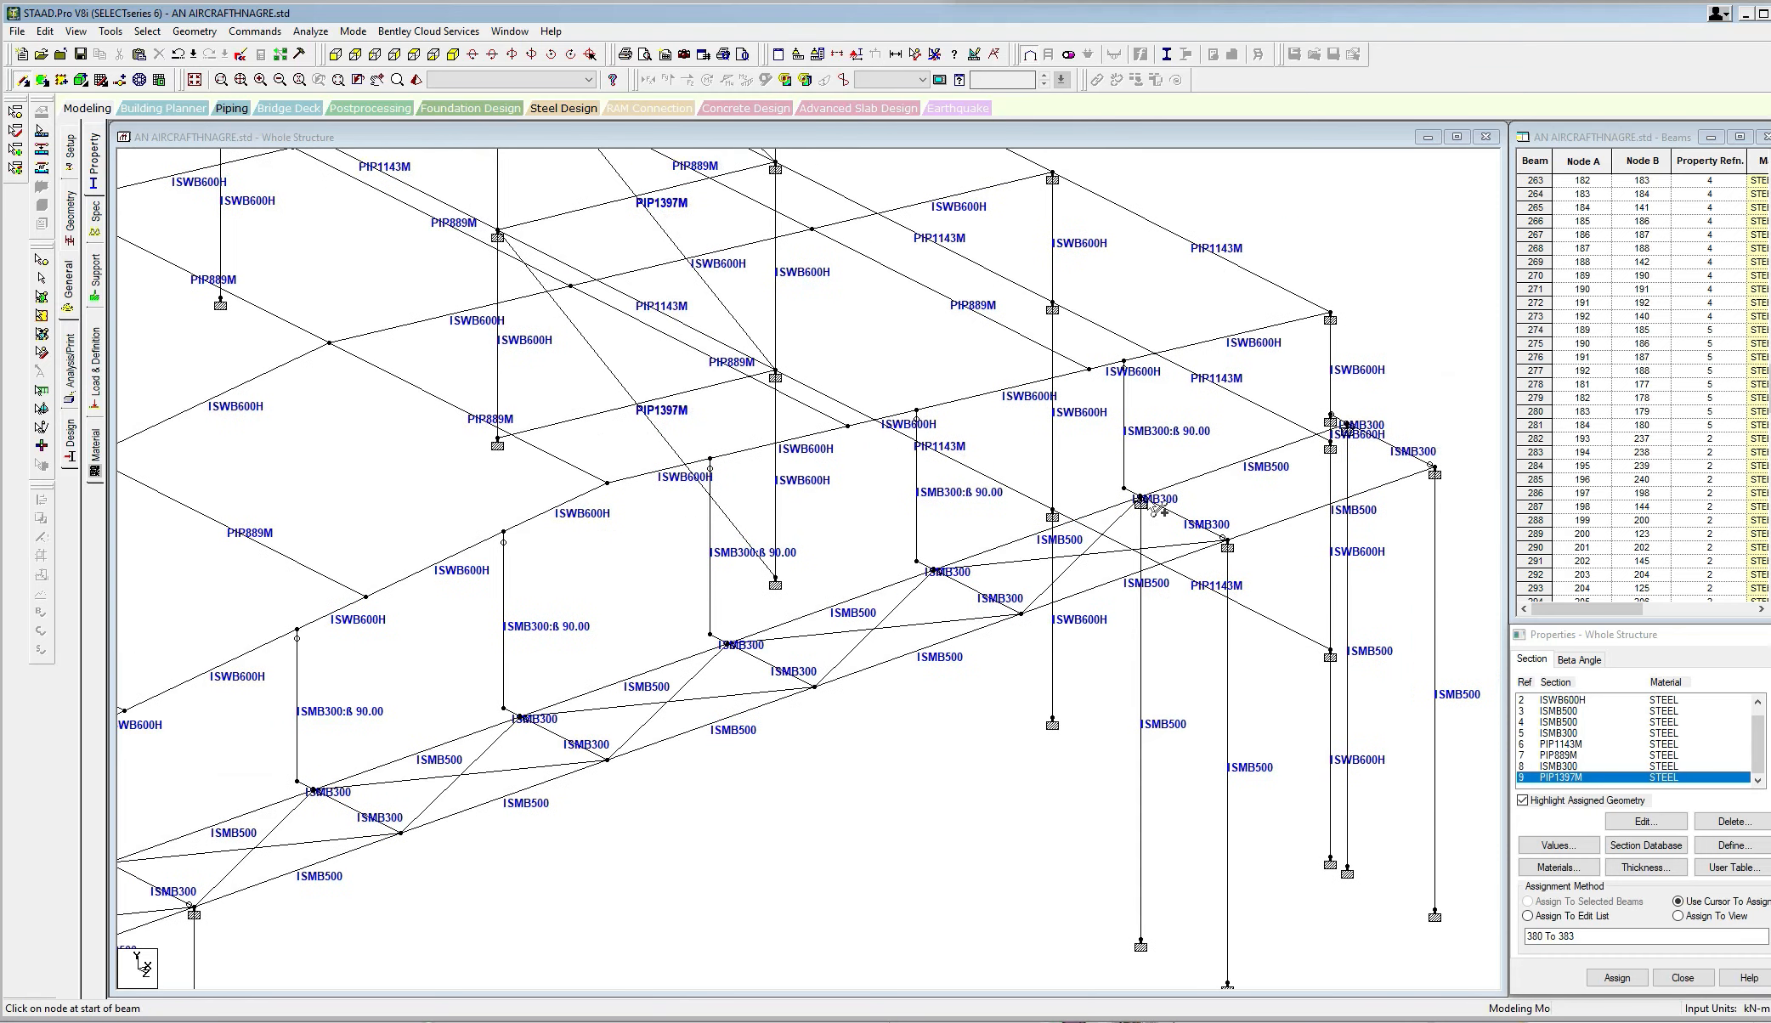
{"action": "left_click", "coordinate": [1141, 499]}
{"action": "left_click", "coordinate": [1432, 467]}
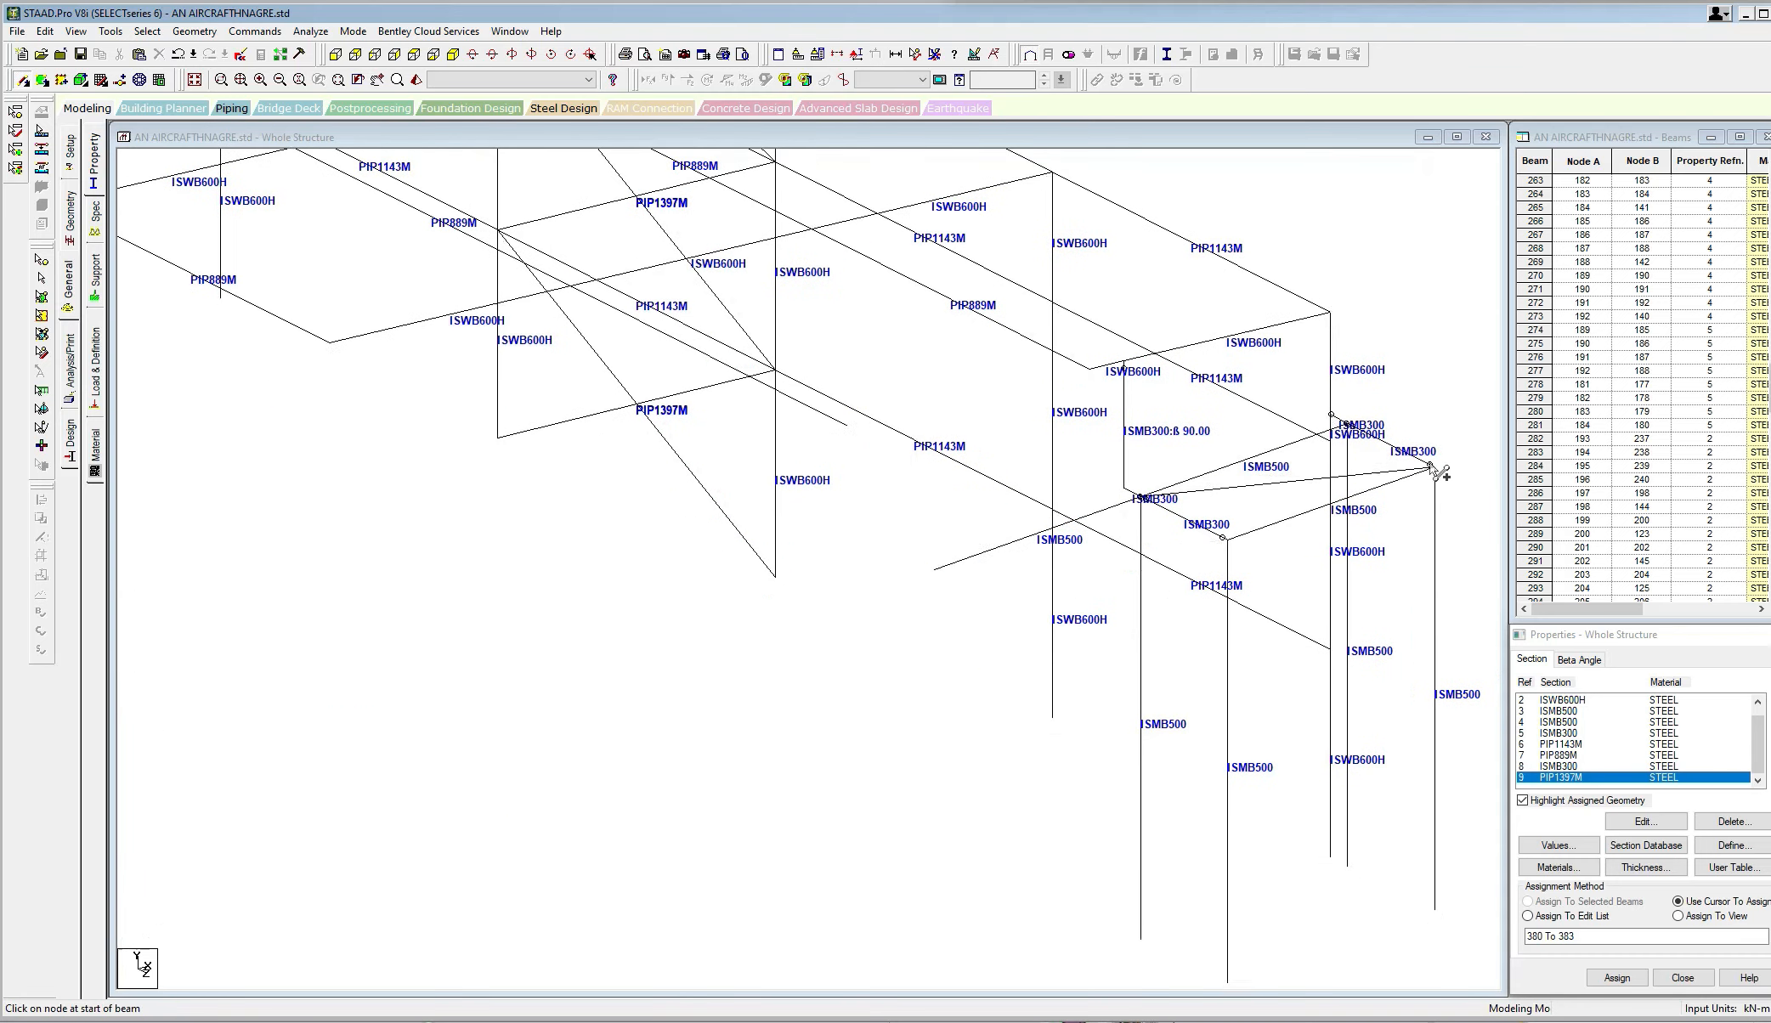
{"action": "left_click", "coordinate": [1349, 426]}
{"action": "left_click", "coordinate": [1231, 540]}
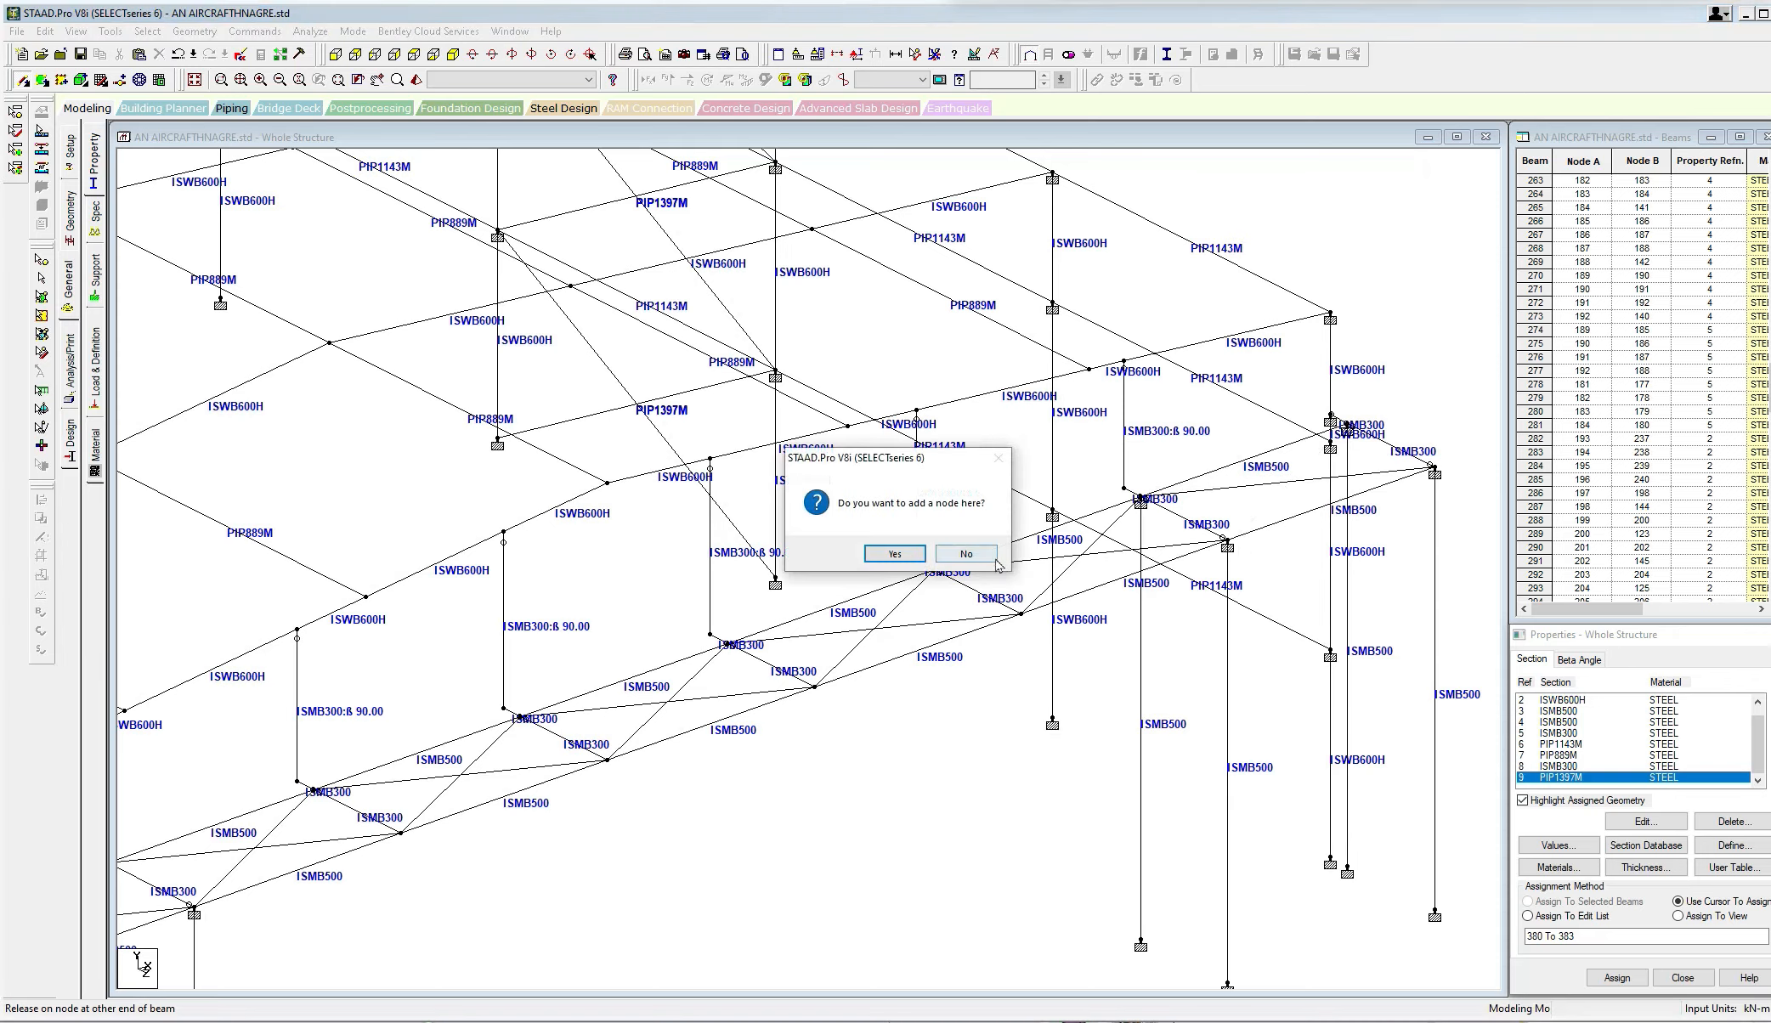
{"action": "left_click", "coordinate": [967, 554]}
{"action": "left_click", "coordinate": [1225, 540]}
Add crossed diagonal beams in the first panel of the horizontal ISMB500 frame at the opposite end of the hangar.
{"action": "scroll", "coordinate": [637, 455], "scroll_direction": "down", "scroll_amount": 1}
{"action": "middle_click_drag", "start_coordinate": [684, 459], "coordinate": [1074, 457]}
{"action": "middle_click_drag", "start_coordinate": [627, 503], "coordinate": [1126, 514]}
{"action": "middle_click_drag", "start_coordinate": [535, 501], "coordinate": [1121, 552]}
{"action": "middle_click_drag", "start_coordinate": [722, 536], "coordinate": [1275, 609]}
{"action": "middle_click_drag", "start_coordinate": [817, 327], "coordinate": [737, 418]}
{"action": "left_click", "coordinate": [685, 380]}
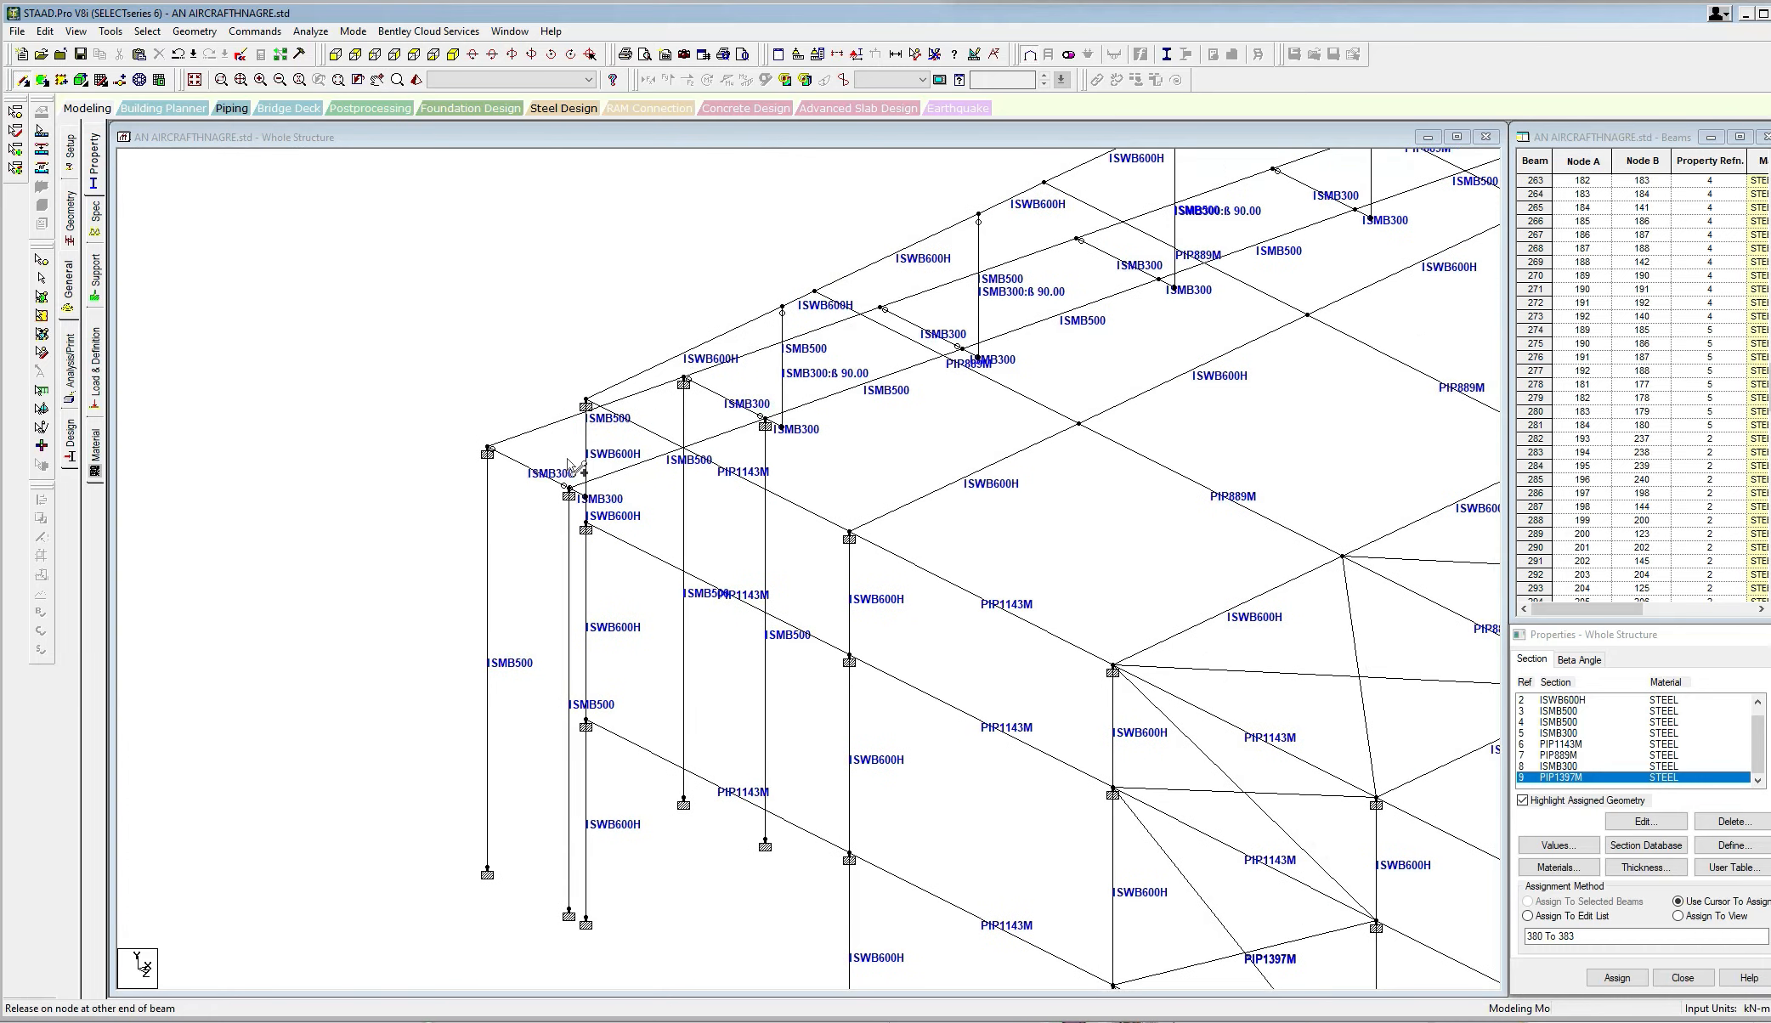
{"action": "left_click", "coordinate": [569, 491]}
{"action": "left_click", "coordinate": [491, 449]}
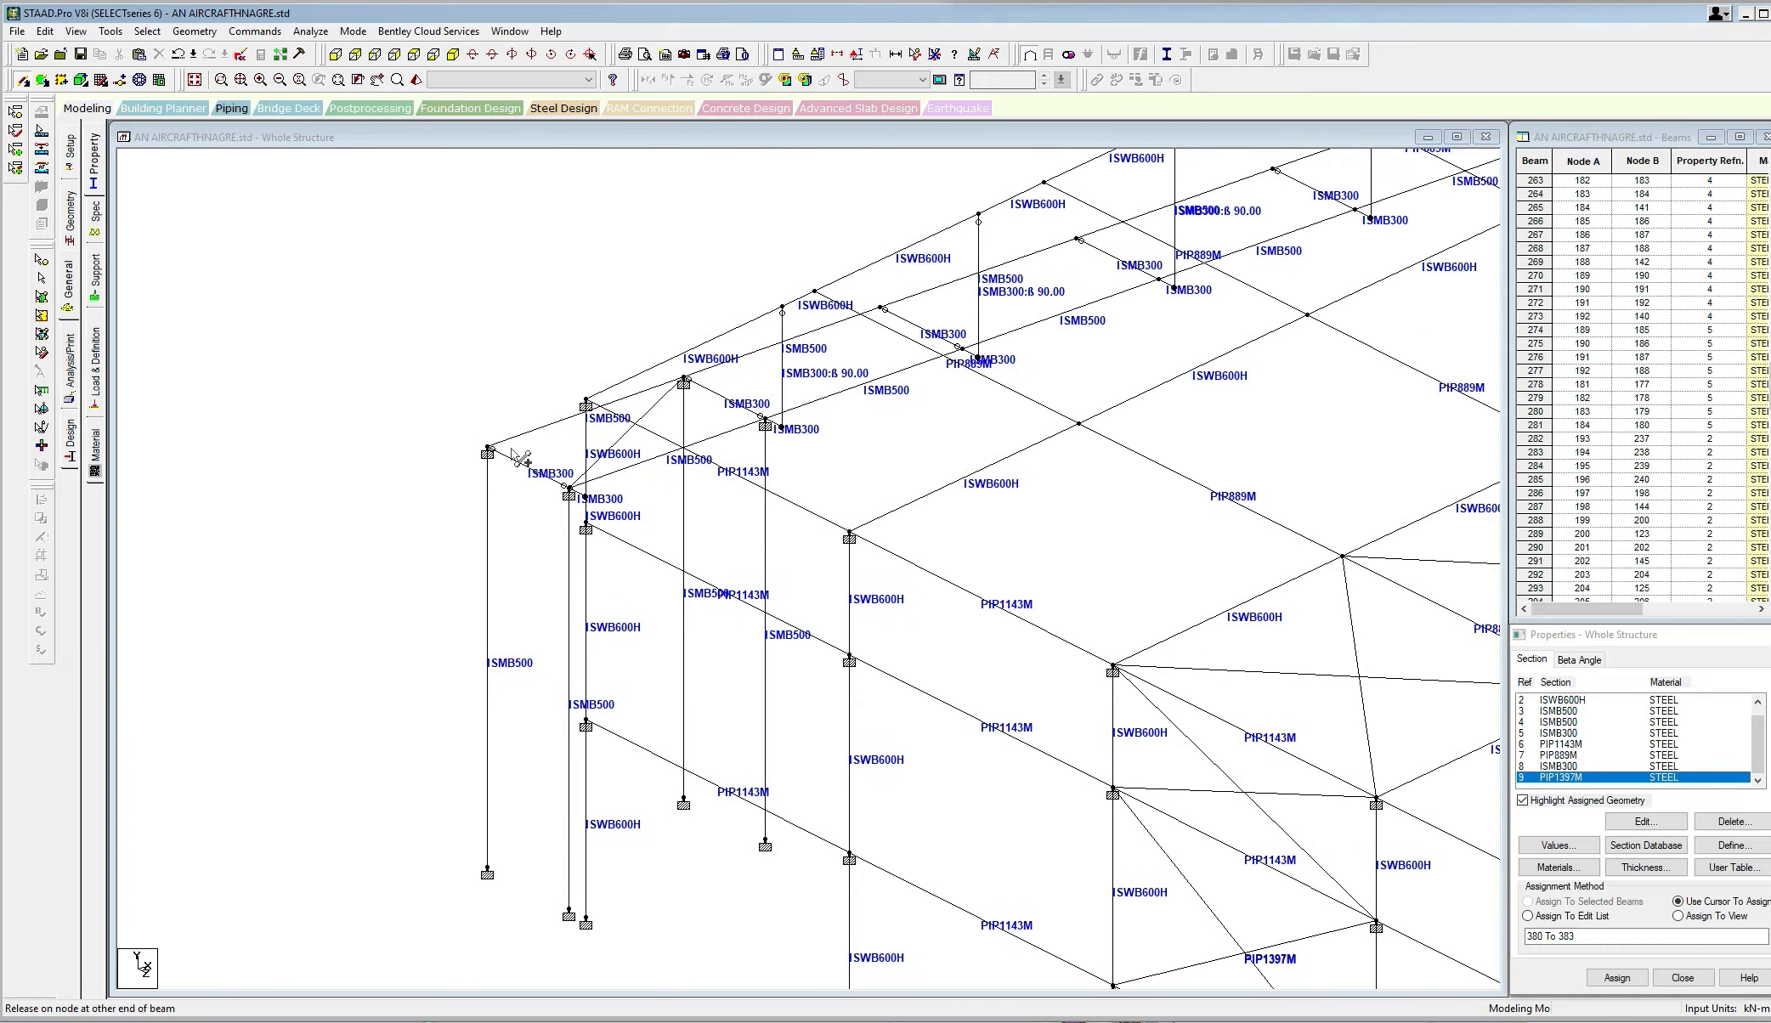
{"action": "left_click", "coordinate": [762, 419]}
Add crossed diagonal beams in the second panel of the opposite horizontal end frame.
{"action": "middle_click_drag", "start_coordinate": [801, 411], "coordinate": [680, 477]}
{"action": "left_click", "coordinate": [562, 444]}
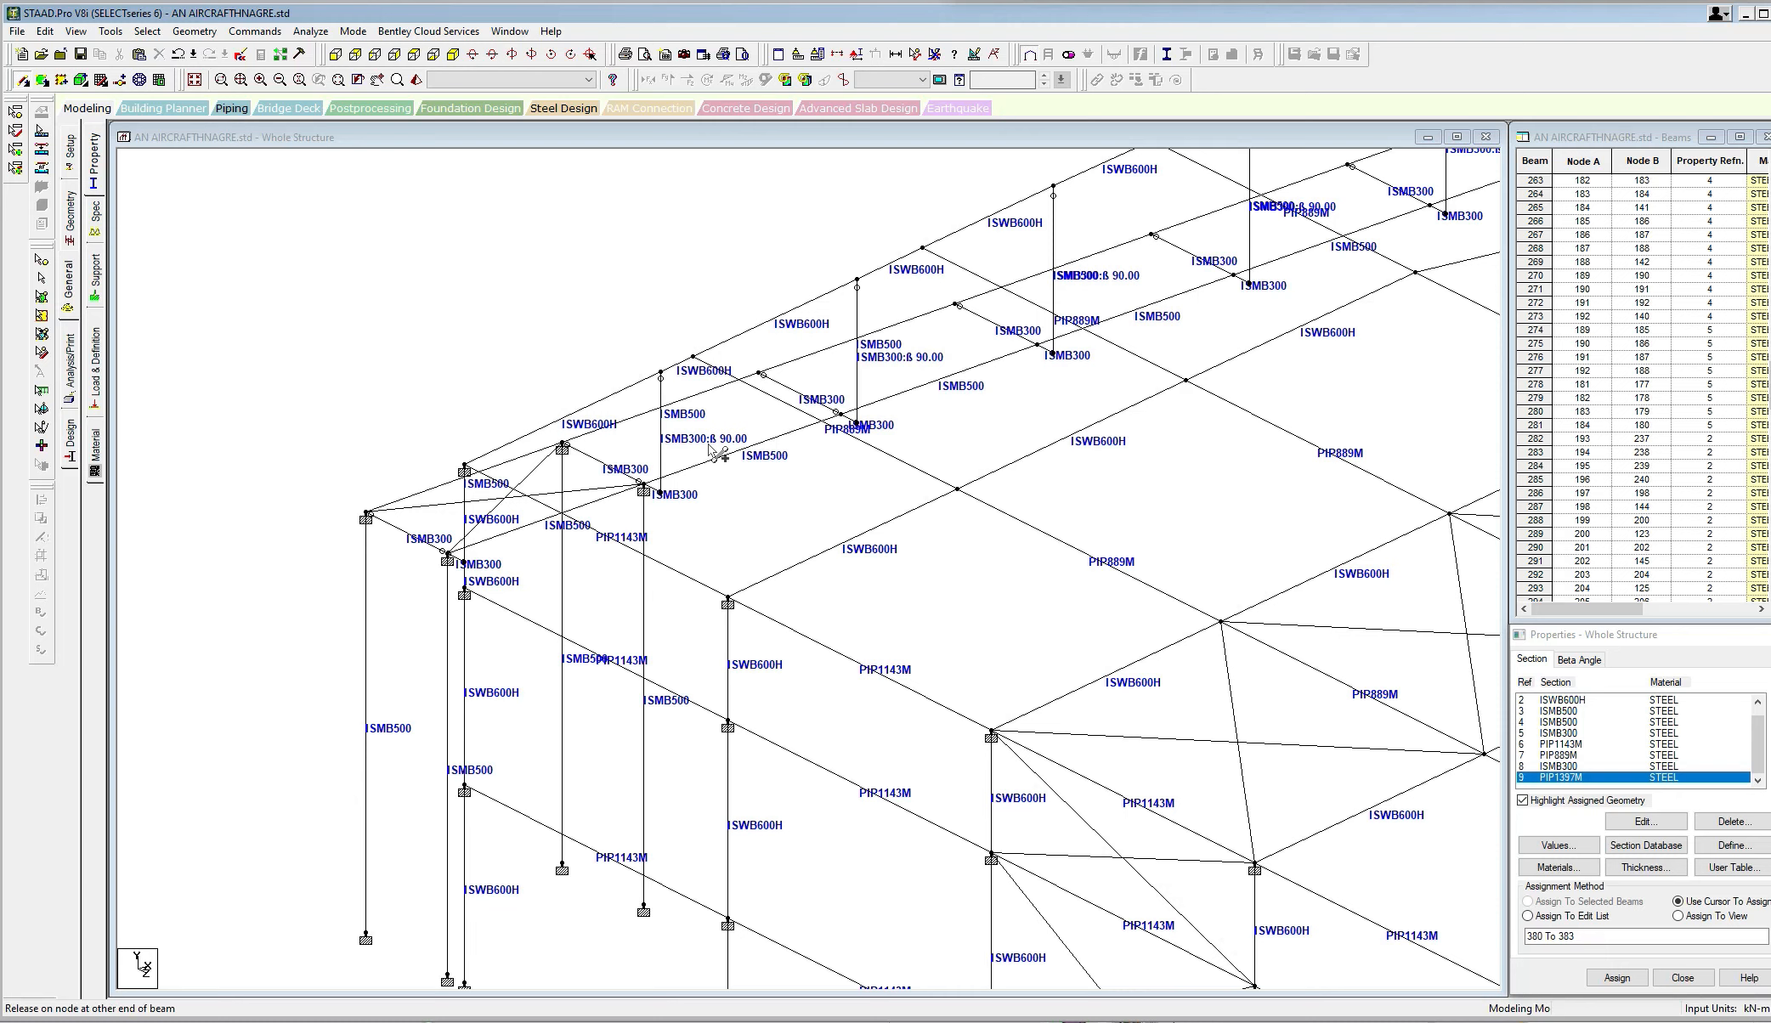
{"action": "left_click", "coordinate": [839, 413]}
{"action": "left_click", "coordinate": [760, 371]}
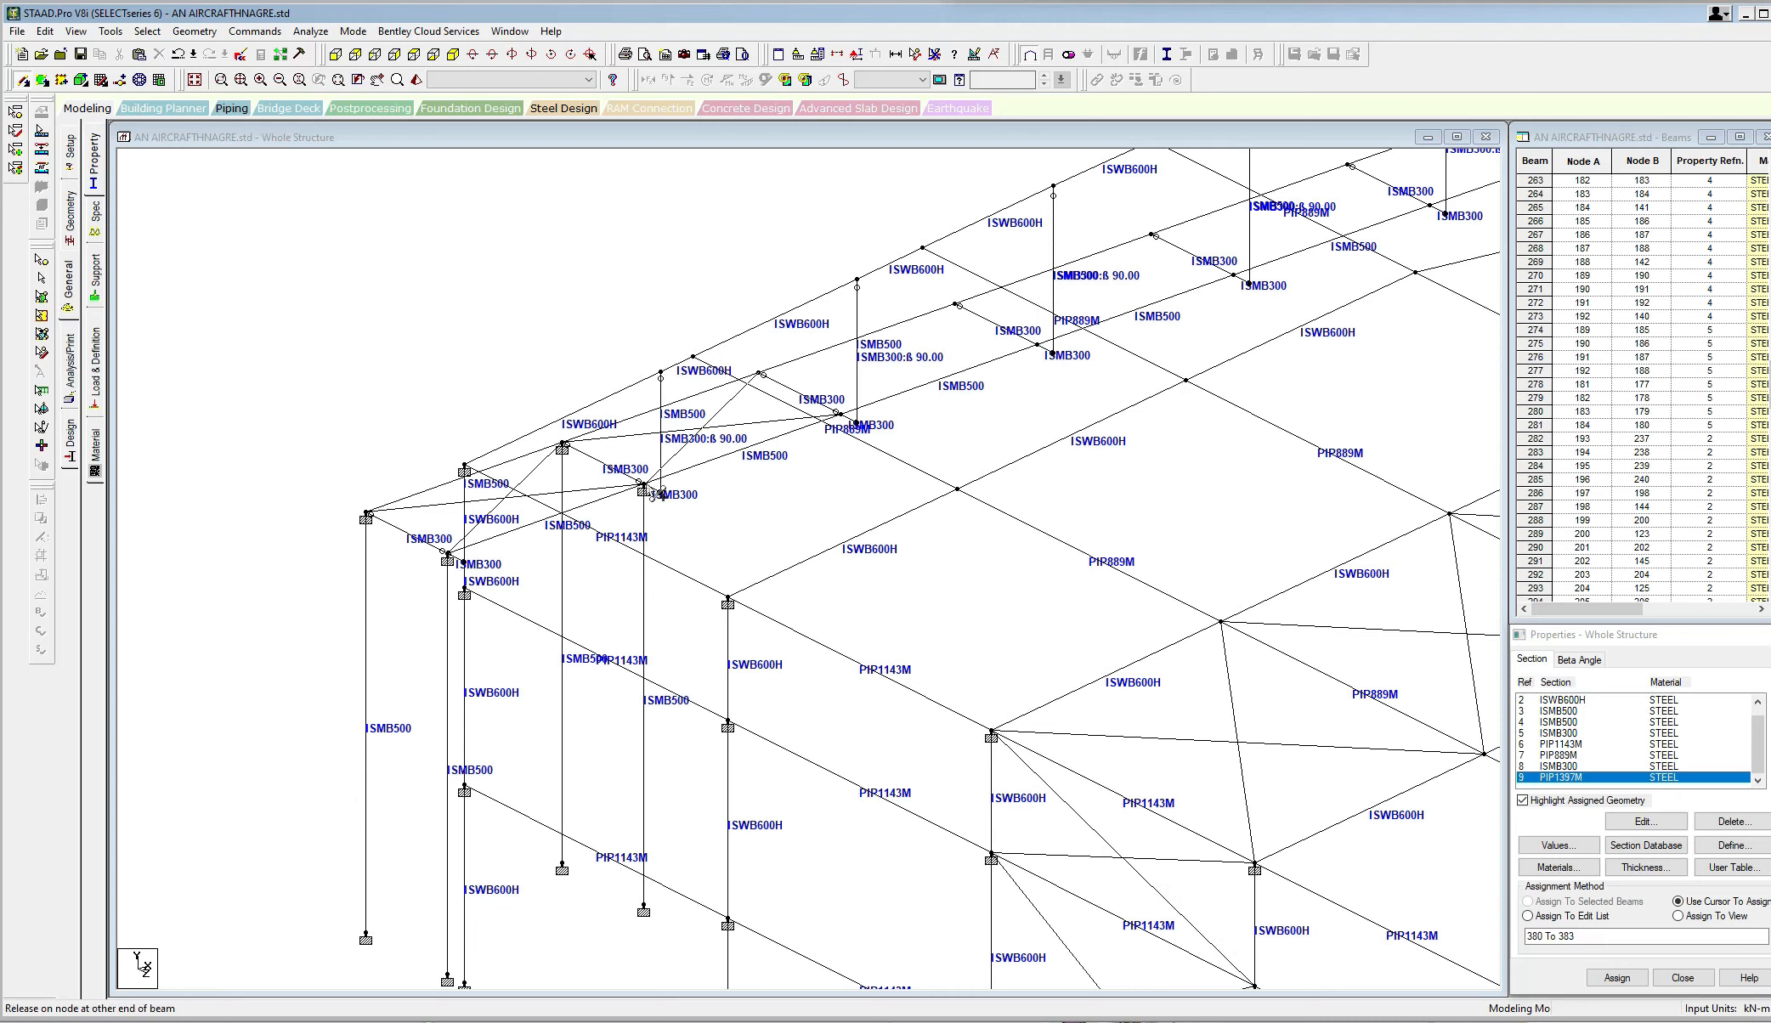
{"action": "left_click", "coordinate": [643, 485]}
Add crossed diagonal beams in the third panel of the opposite horizontal end frame.
{"action": "middle_click_drag", "start_coordinate": [829, 454], "coordinate": [699, 520]}
{"action": "left_click", "coordinate": [630, 438]}
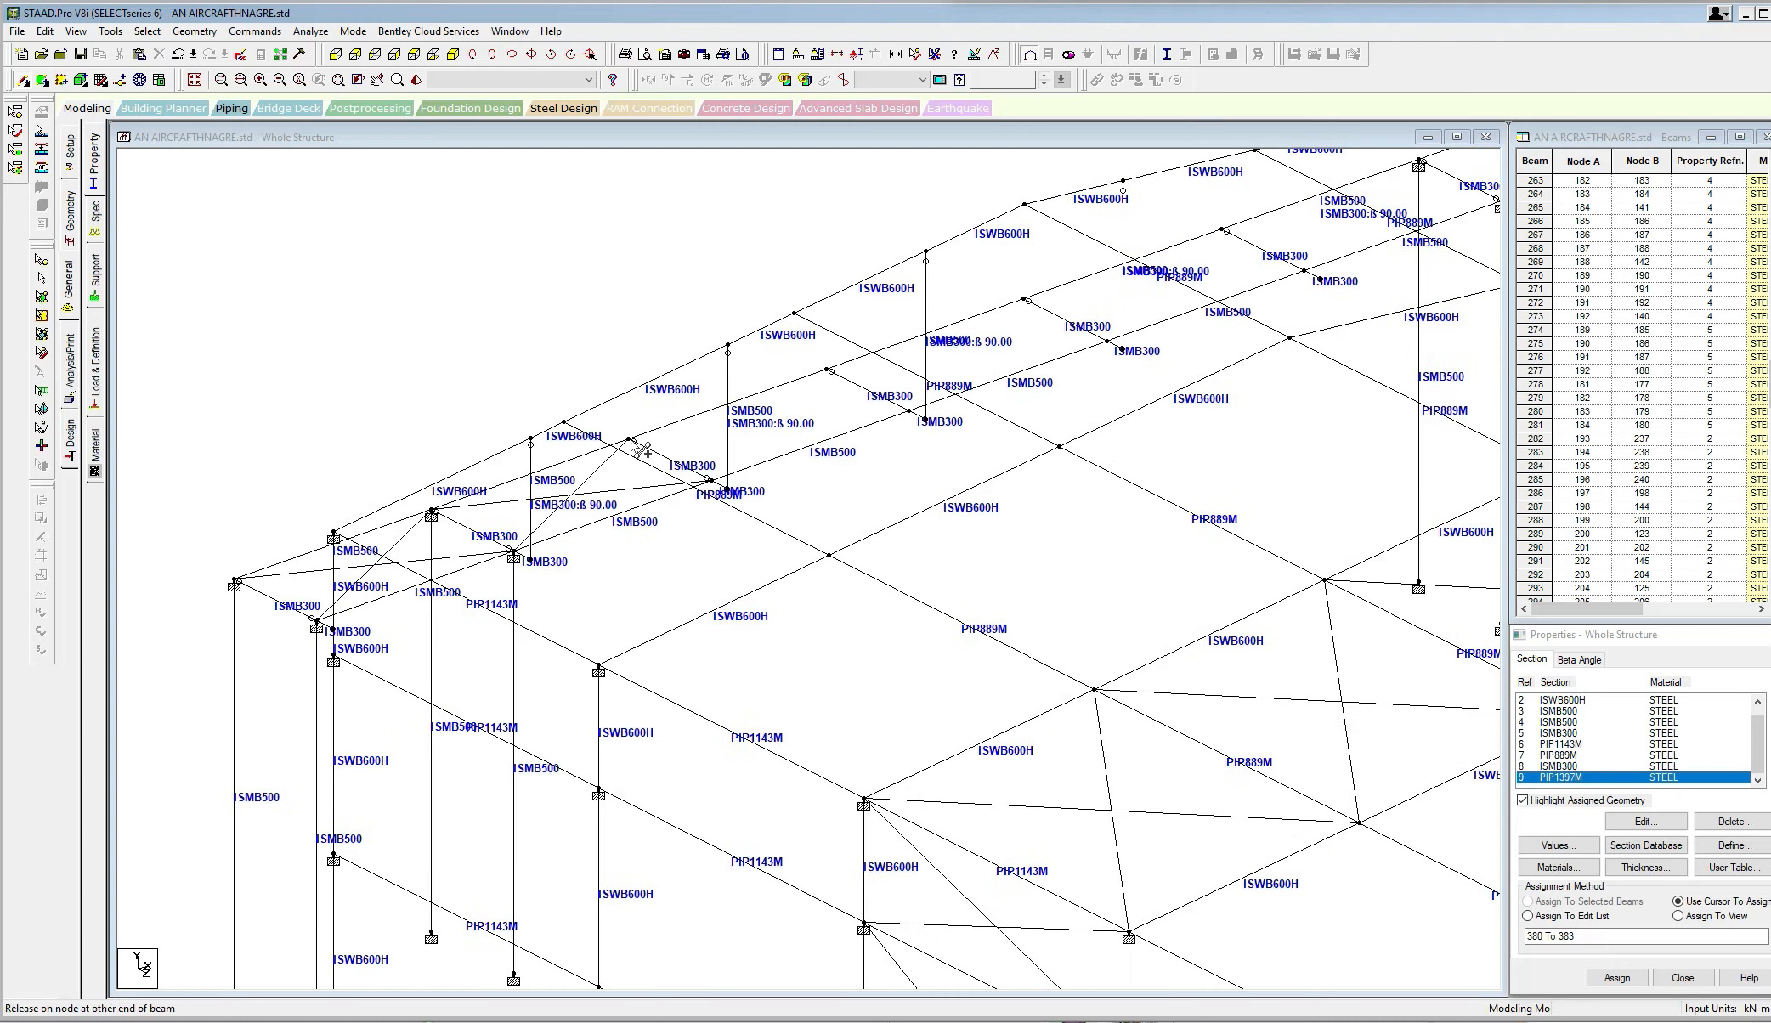
{"action": "left_click", "coordinate": [908, 411]}
{"action": "left_click", "coordinate": [826, 371]}
{"action": "left_click", "coordinate": [711, 482]}
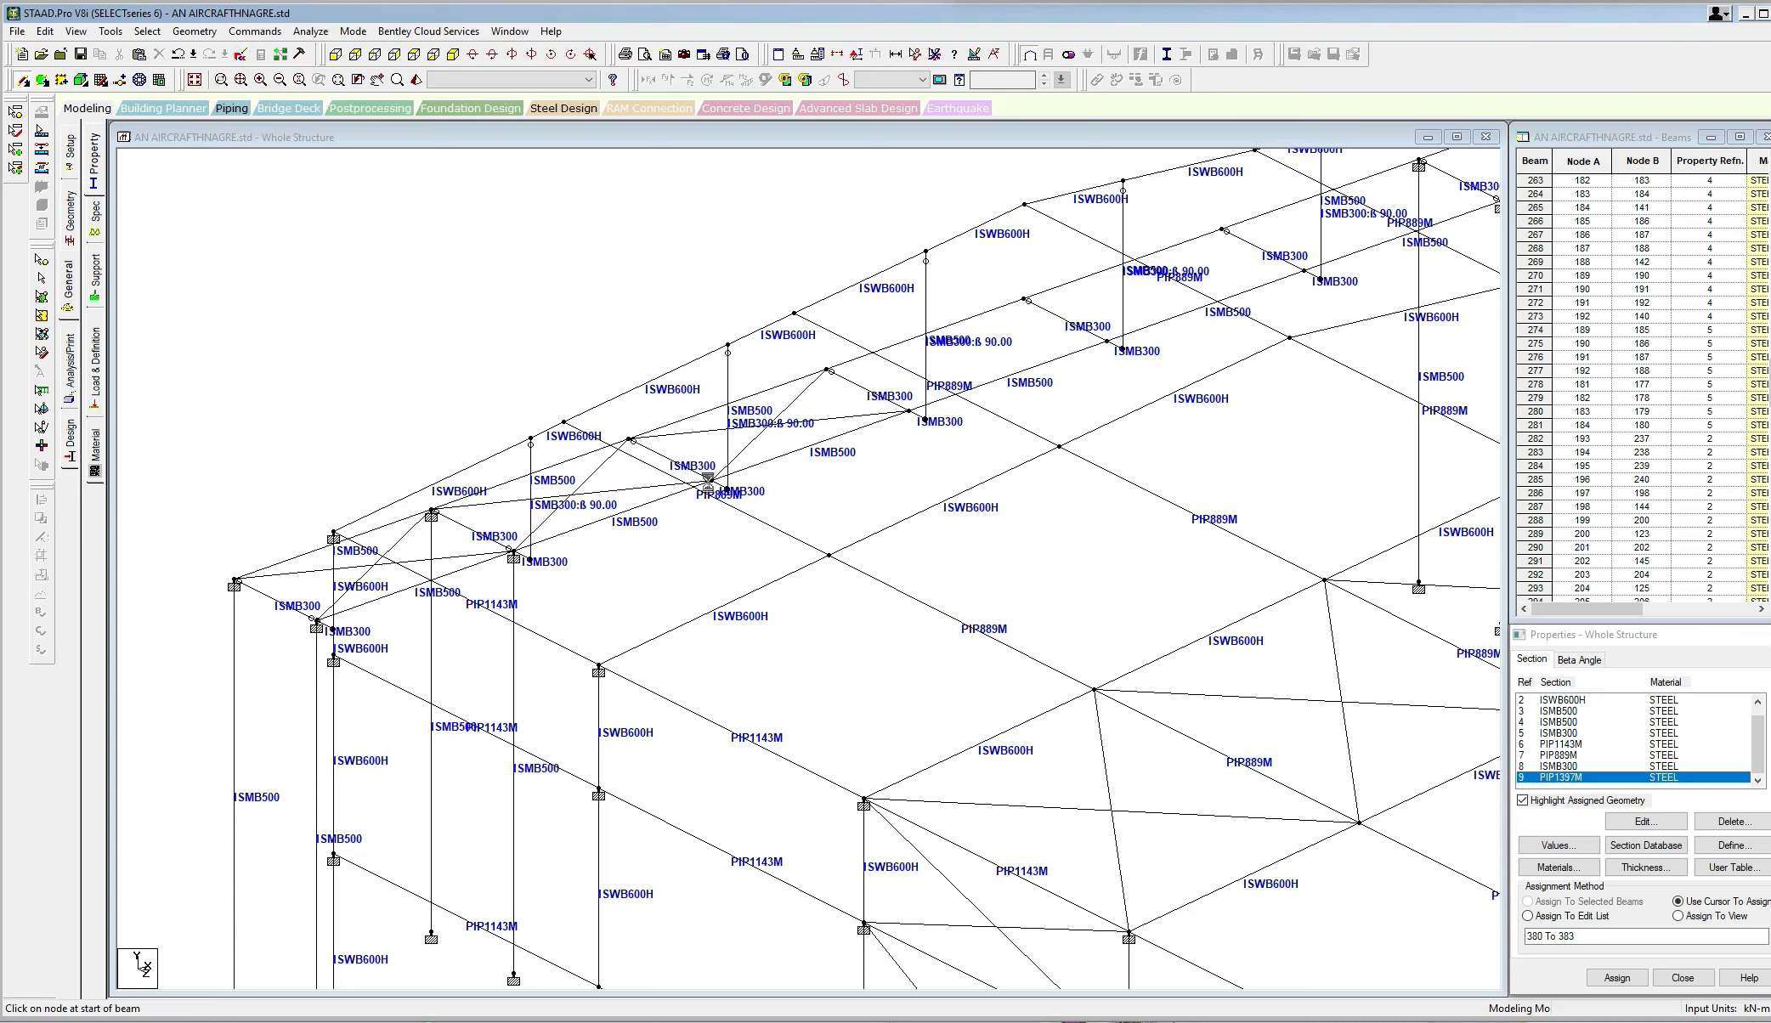
Add crossed diagonal beams in the fourth panel of the opposite horizontal end frame.
{"action": "middle_click_drag", "start_coordinate": [852, 457], "coordinate": [712, 546]}
{"action": "scroll", "coordinate": [712, 545], "scroll_direction": "up", "scroll_amount": 1}
{"action": "left_click", "coordinate": [669, 442]}
{"action": "left_click", "coordinate": [956, 411]}
{"action": "left_click", "coordinate": [872, 370]}
{"action": "left_click", "coordinate": [754, 484]}
Add crossed diagonal beams in the fifth panel of the opposite horizontal end frame, declining any new node.
{"action": "middle_click_drag", "start_coordinate": [900, 463], "coordinate": [803, 513]}
{"action": "left_click", "coordinate": [780, 416]}
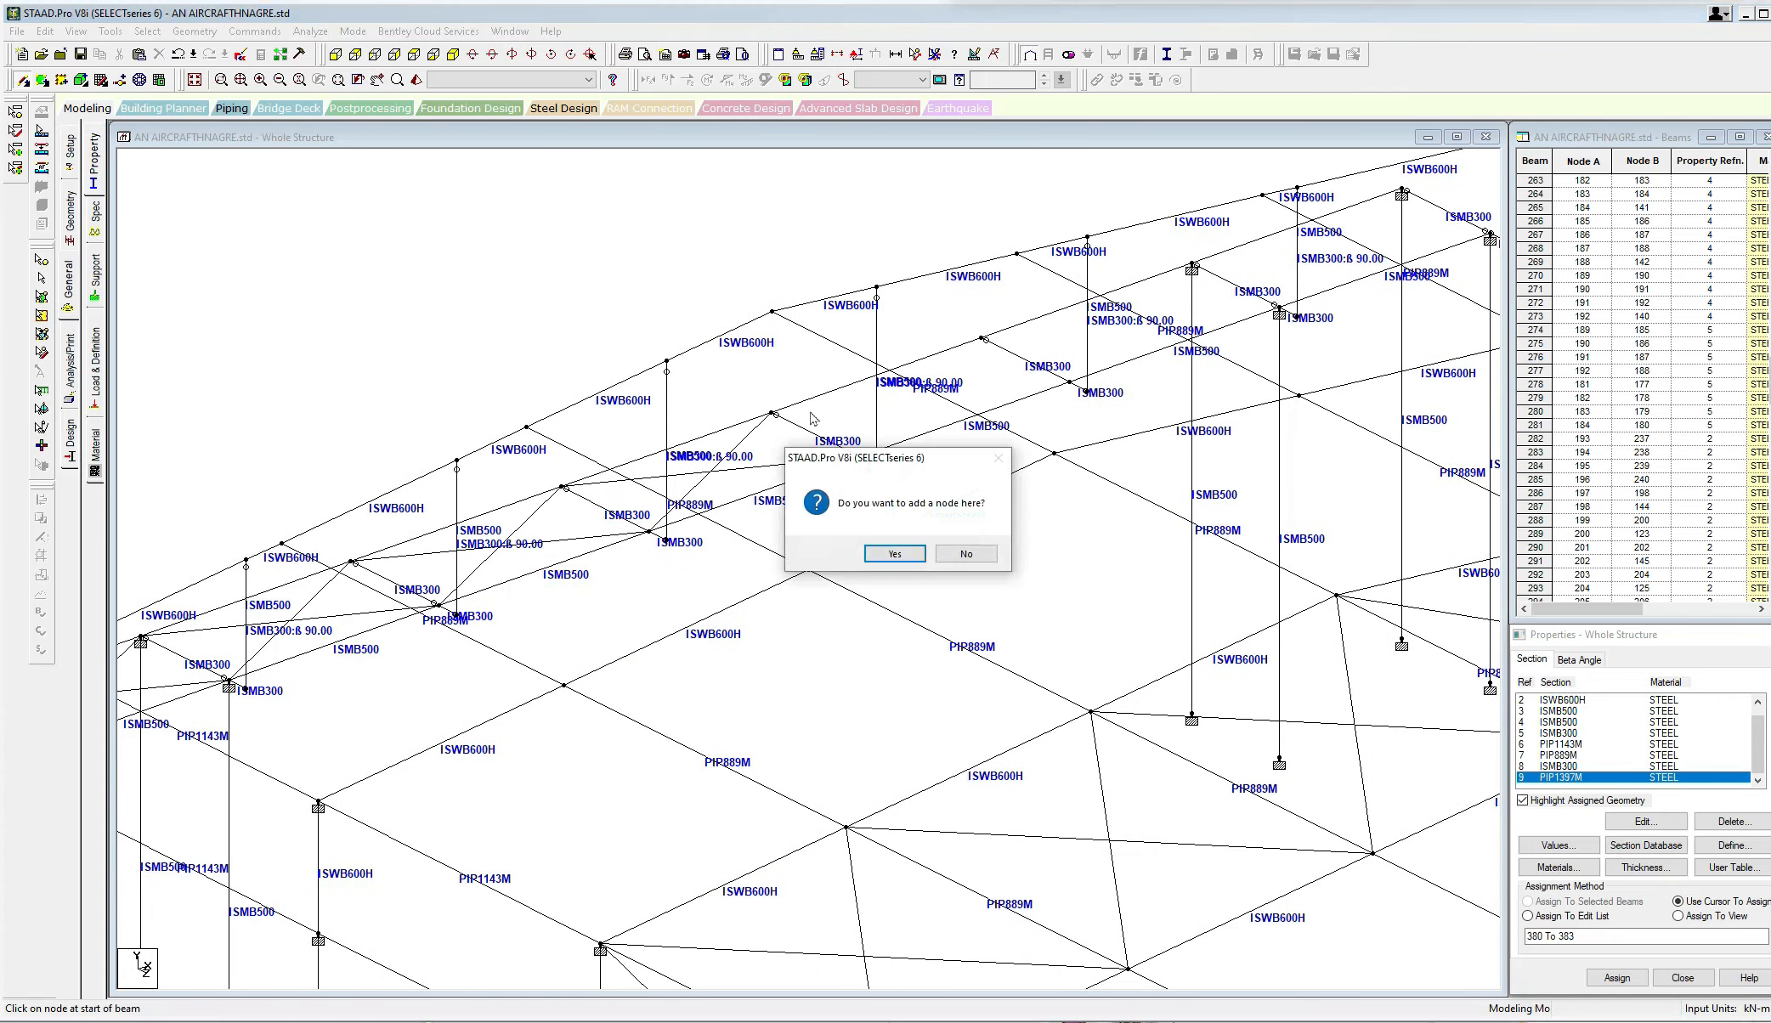
{"action": "left_click", "coordinate": [966, 553]}
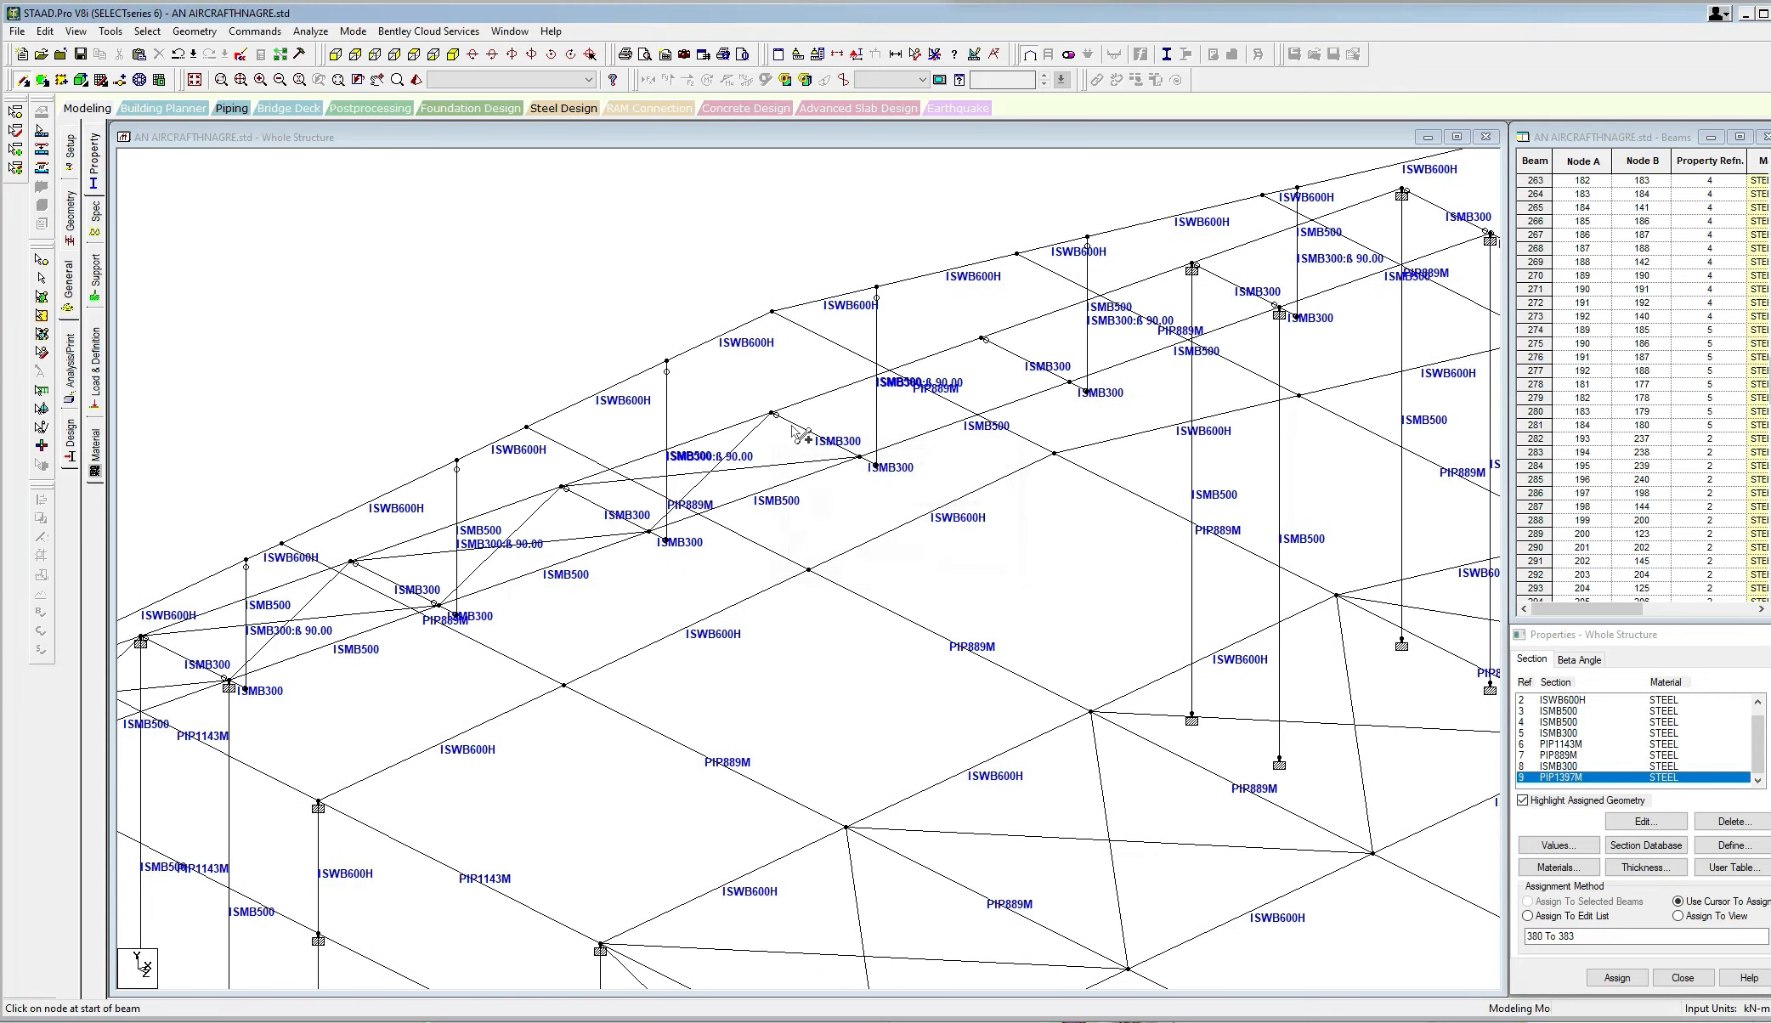
{"action": "left_click", "coordinate": [780, 415]}
{"action": "left_click", "coordinate": [967, 554]}
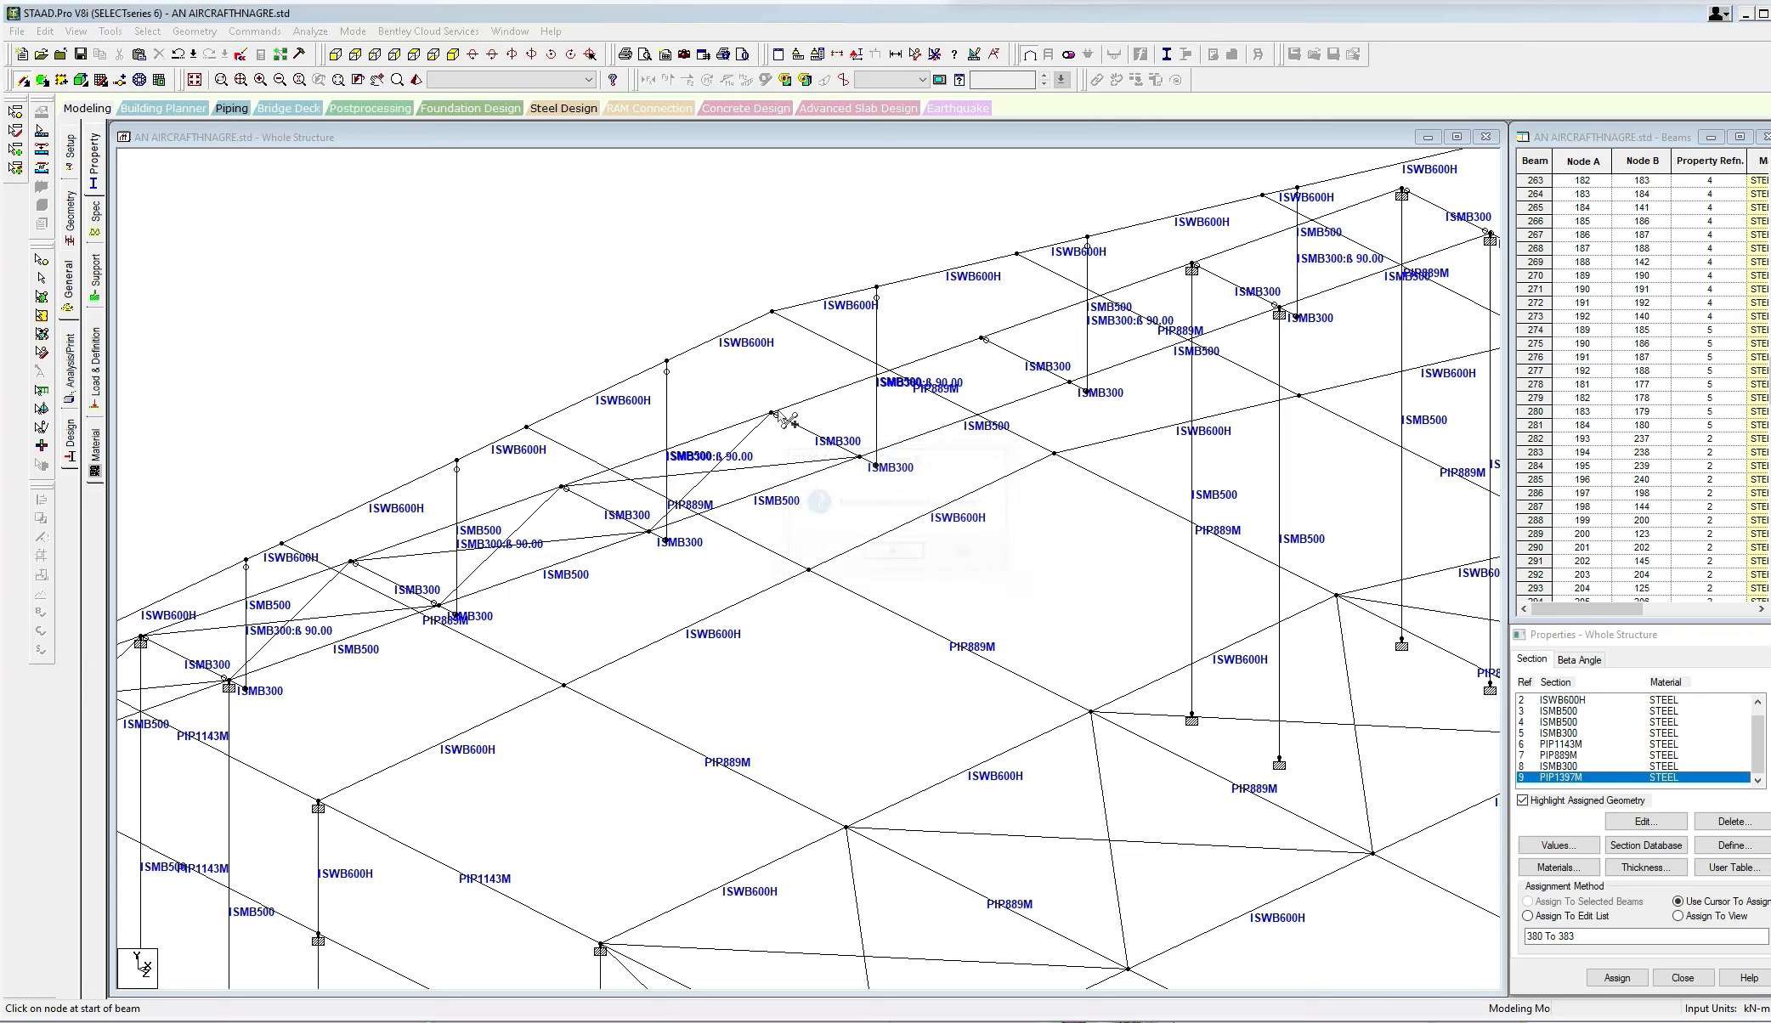
{"action": "left_click", "coordinate": [781, 414]}
{"action": "left_click", "coordinate": [966, 553]}
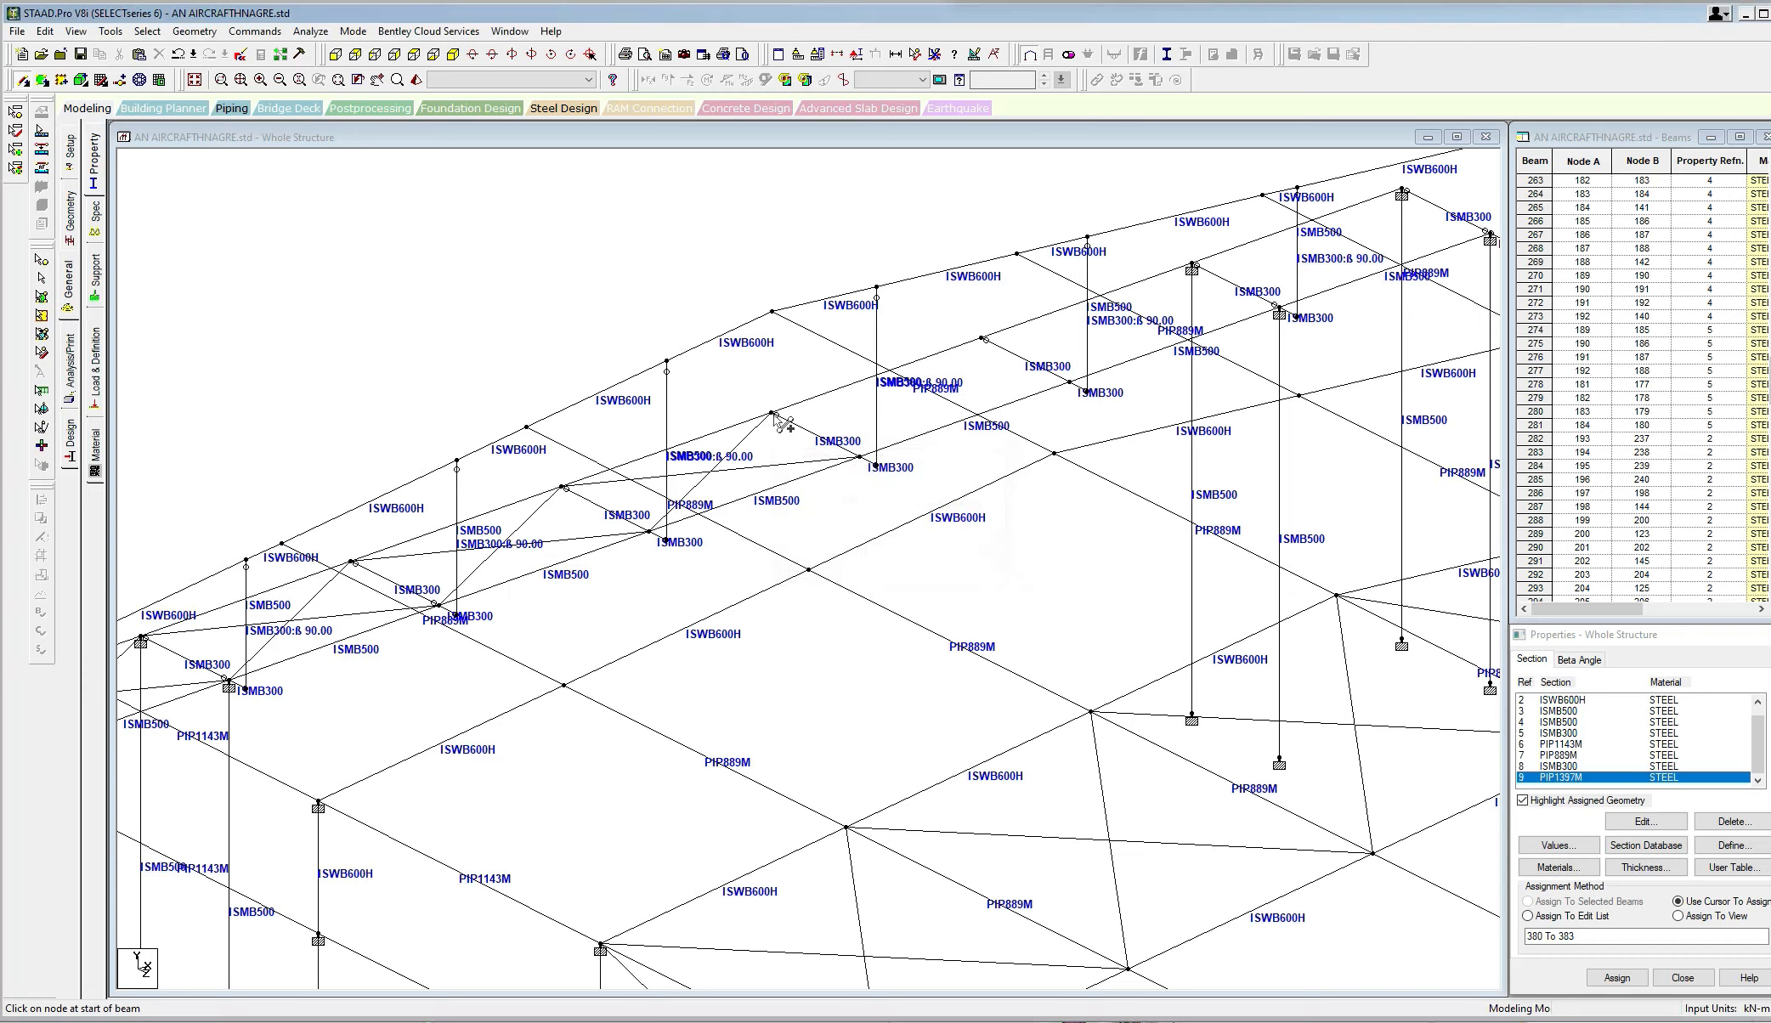
{"action": "left_click_drag", "start_coordinate": [773, 414], "coordinate": [1069, 382]}
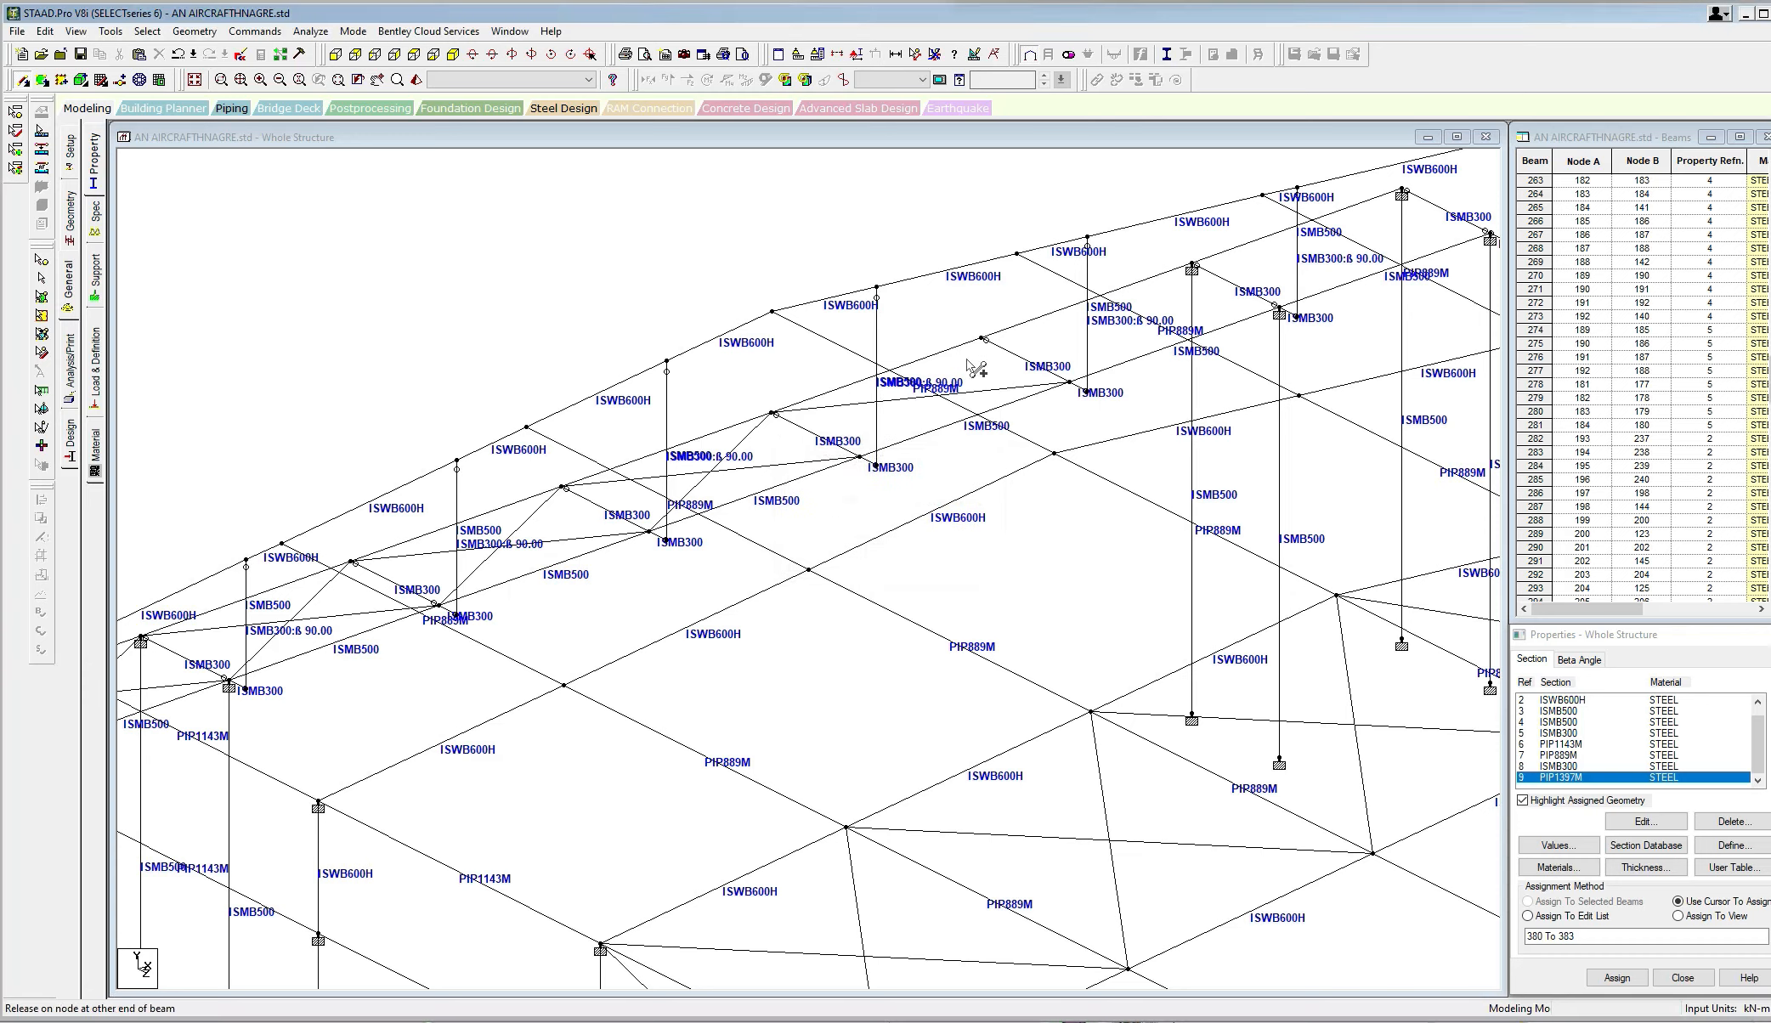
{"action": "left_click_drag", "start_coordinate": [967, 360], "coordinate": [860, 458]}
Add crossed diagonal beams in the sixth and seventh panels of the opposite horizontal end frame, using only existing nodes.
{"action": "middle_click_drag", "start_coordinate": [1040, 405], "coordinate": [807, 442]}
{"action": "left_click_drag", "start_coordinate": [753, 388], "coordinate": [1060, 361]}
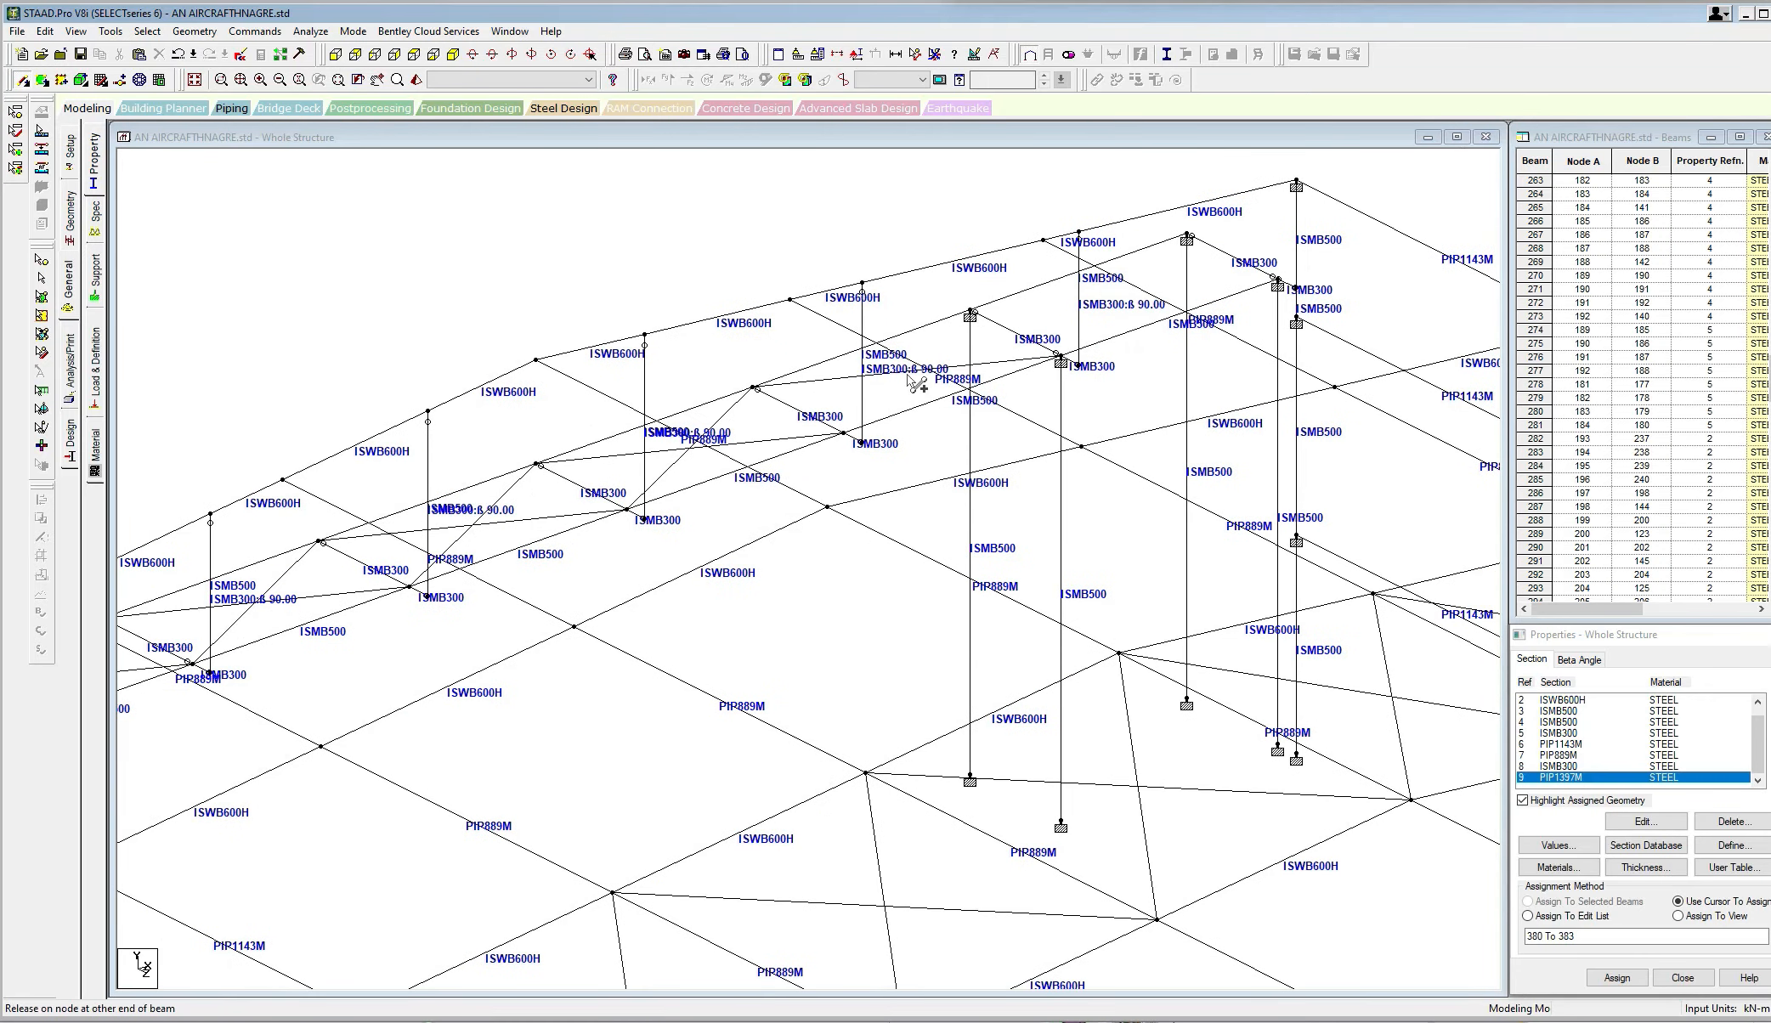
{"action": "left_click_drag", "start_coordinate": [907, 376], "coordinate": [843, 434]}
{"action": "scroll", "coordinate": [1046, 397], "scroll_direction": "up", "scroll_amount": 2}
{"action": "left_click_drag", "start_coordinate": [961, 281], "coordinate": [1203, 232]}
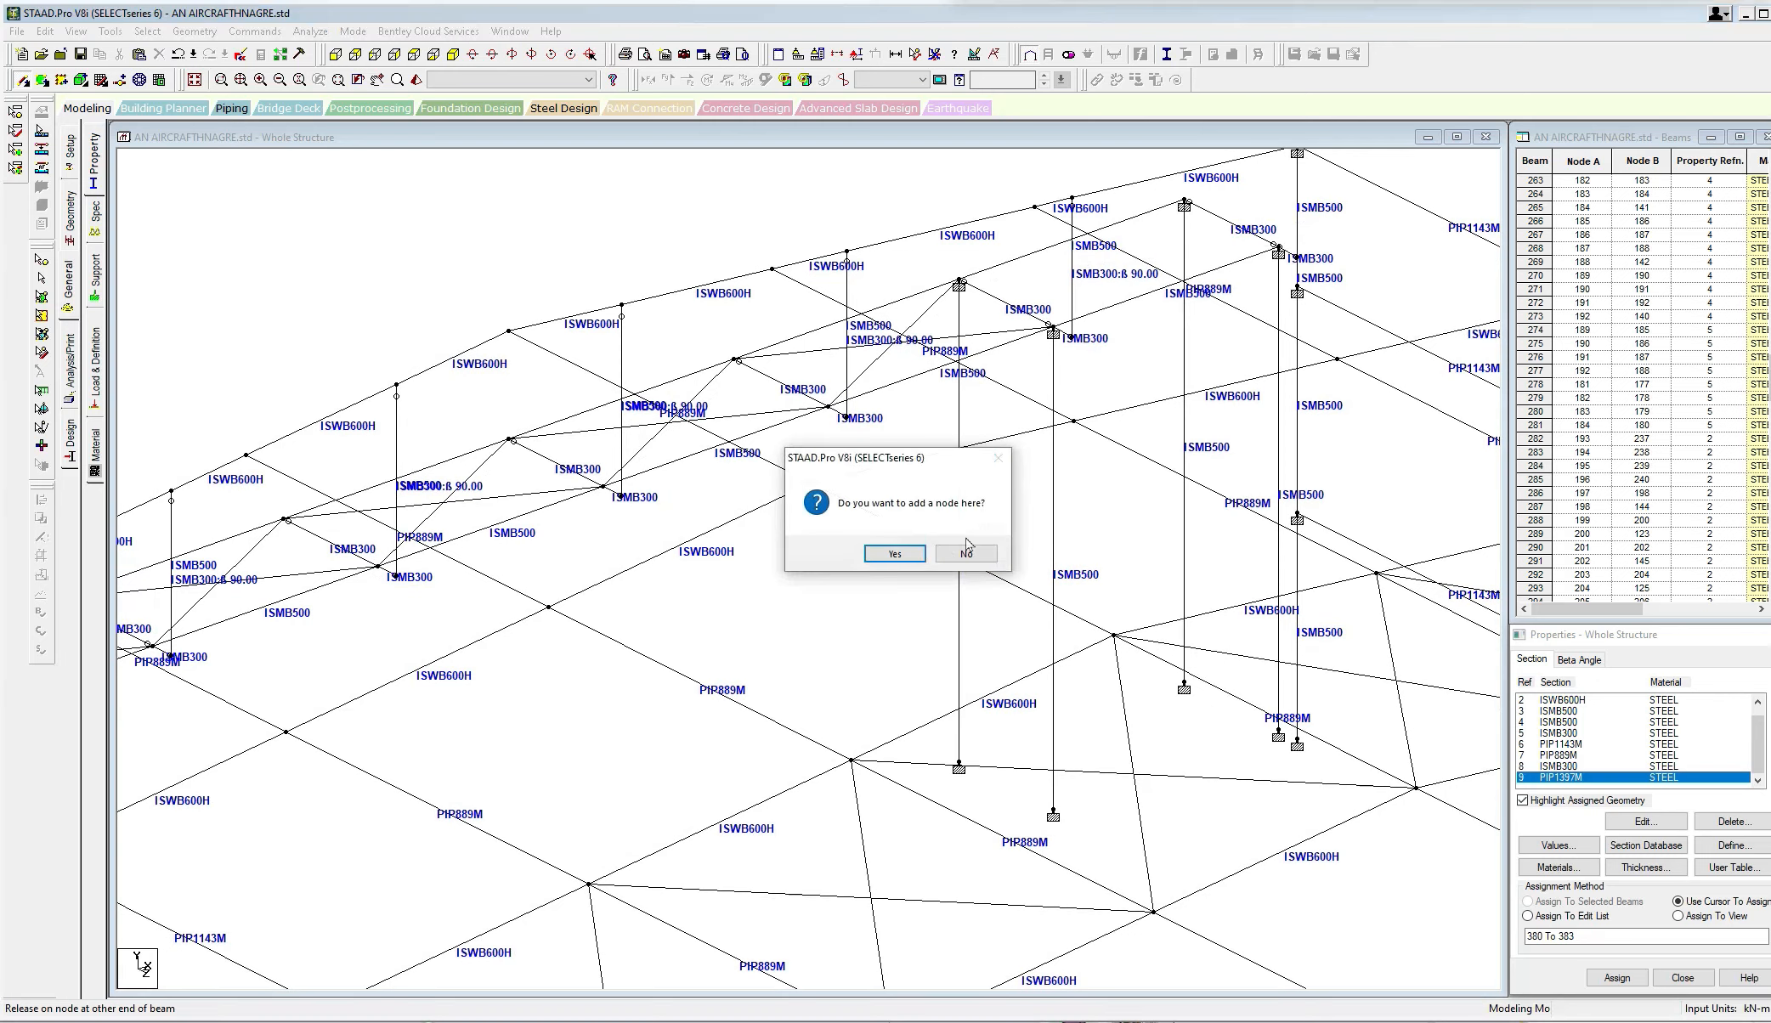
{"action": "left_click", "coordinate": [966, 551]}
{"action": "left_click", "coordinate": [1279, 248]}
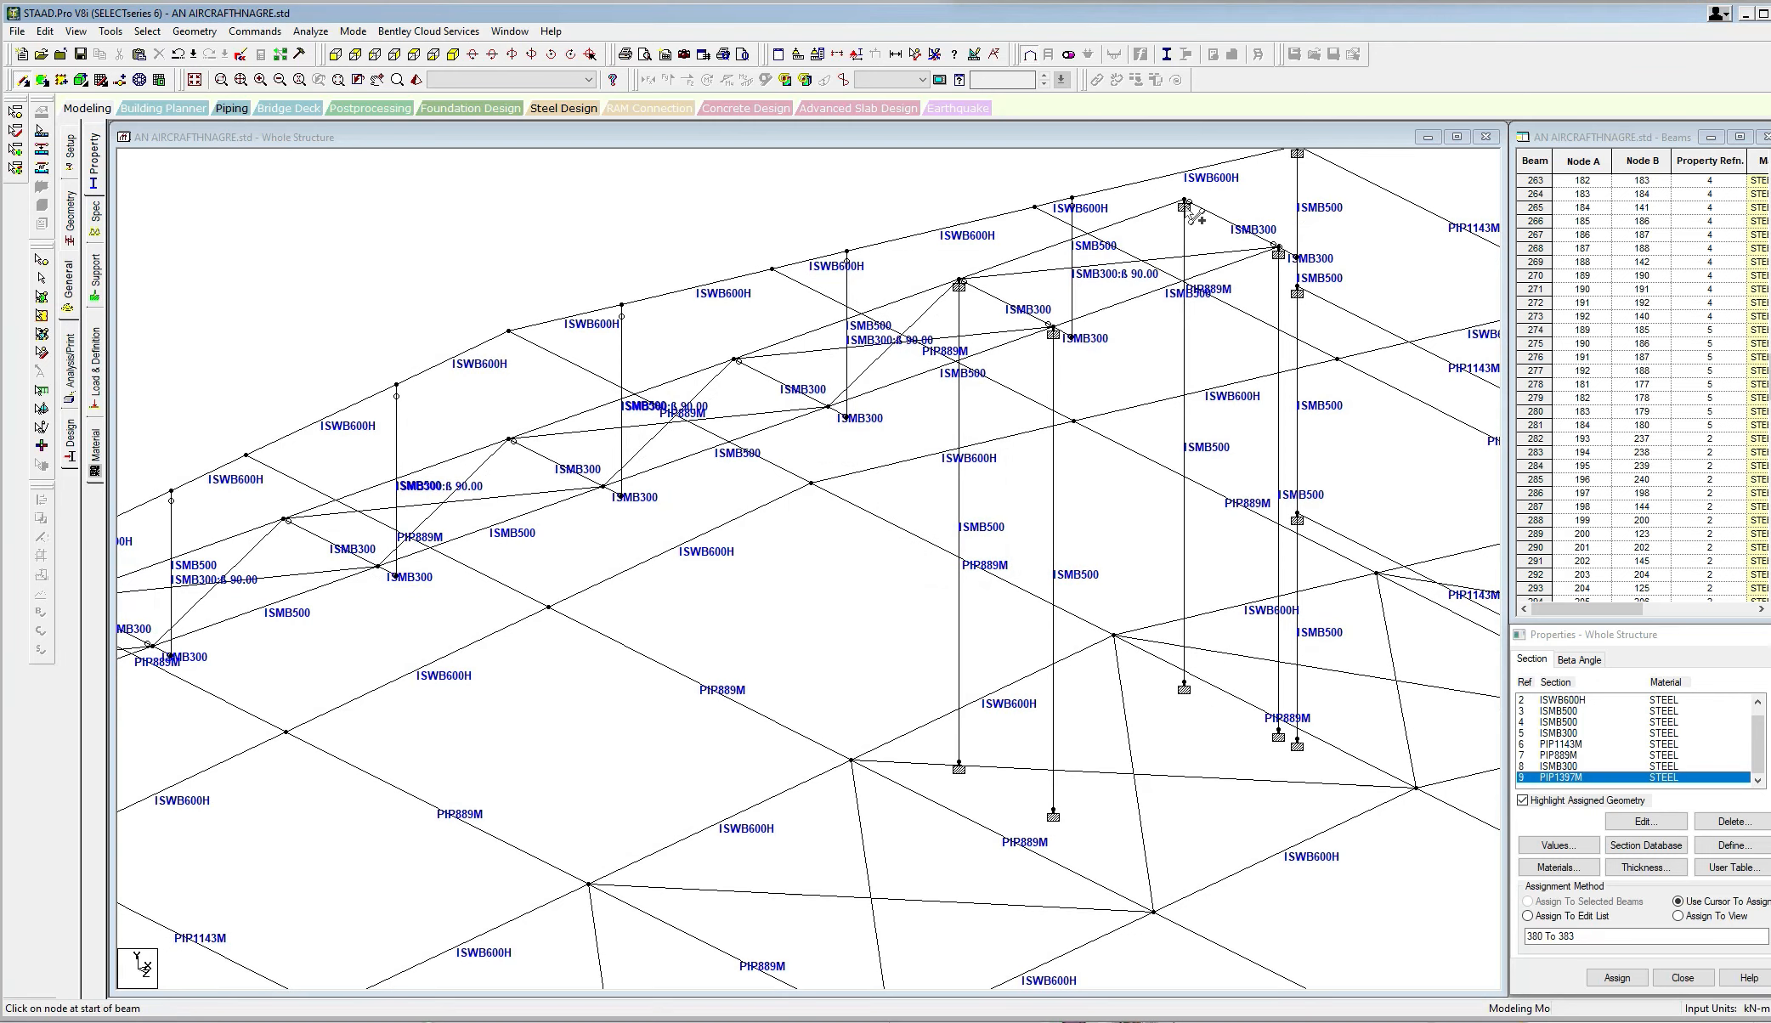
{"action": "mouse_move", "coordinate": [1185, 205]}
{"action": "left_mouse_down"}
{"action": "mouse_move", "coordinate": [1024, 325]}
{"action": "mouse_move", "coordinate": [1053, 327]}
{"action": "left_mouse_up"}
Define a circular section property with a diameter (YD) of 0.016 m and STEEL material.
{"action": "middle_click_drag", "start_coordinate": [1018, 385], "coordinate": [1109, 398]}
{"action": "middle_click_drag", "start_coordinate": [1012, 462], "coordinate": [1084, 367]}
{"action": "mouse_move", "coordinate": [950, 496]}
{"action": "middle_mouse_down"}
{"action": "mouse_move", "coordinate": [952, 391]}
{"action": "mouse_move", "coordinate": [919, 443]}
{"action": "mouse_move", "coordinate": [830, 436]}
{"action": "mouse_move", "coordinate": [878, 482]}
{"action": "mouse_move", "coordinate": [866, 449]}
{"action": "mouse_move", "coordinate": [916, 478]}
{"action": "mouse_move", "coordinate": [917, 425]}
{"action": "middle_mouse_up"}
{"action": "scroll", "coordinate": [830, 437], "scroll_direction": "down", "scroll_amount": 1}
{"action": "scroll", "coordinate": [831, 437], "scroll_direction": "down", "scroll_amount": 1}
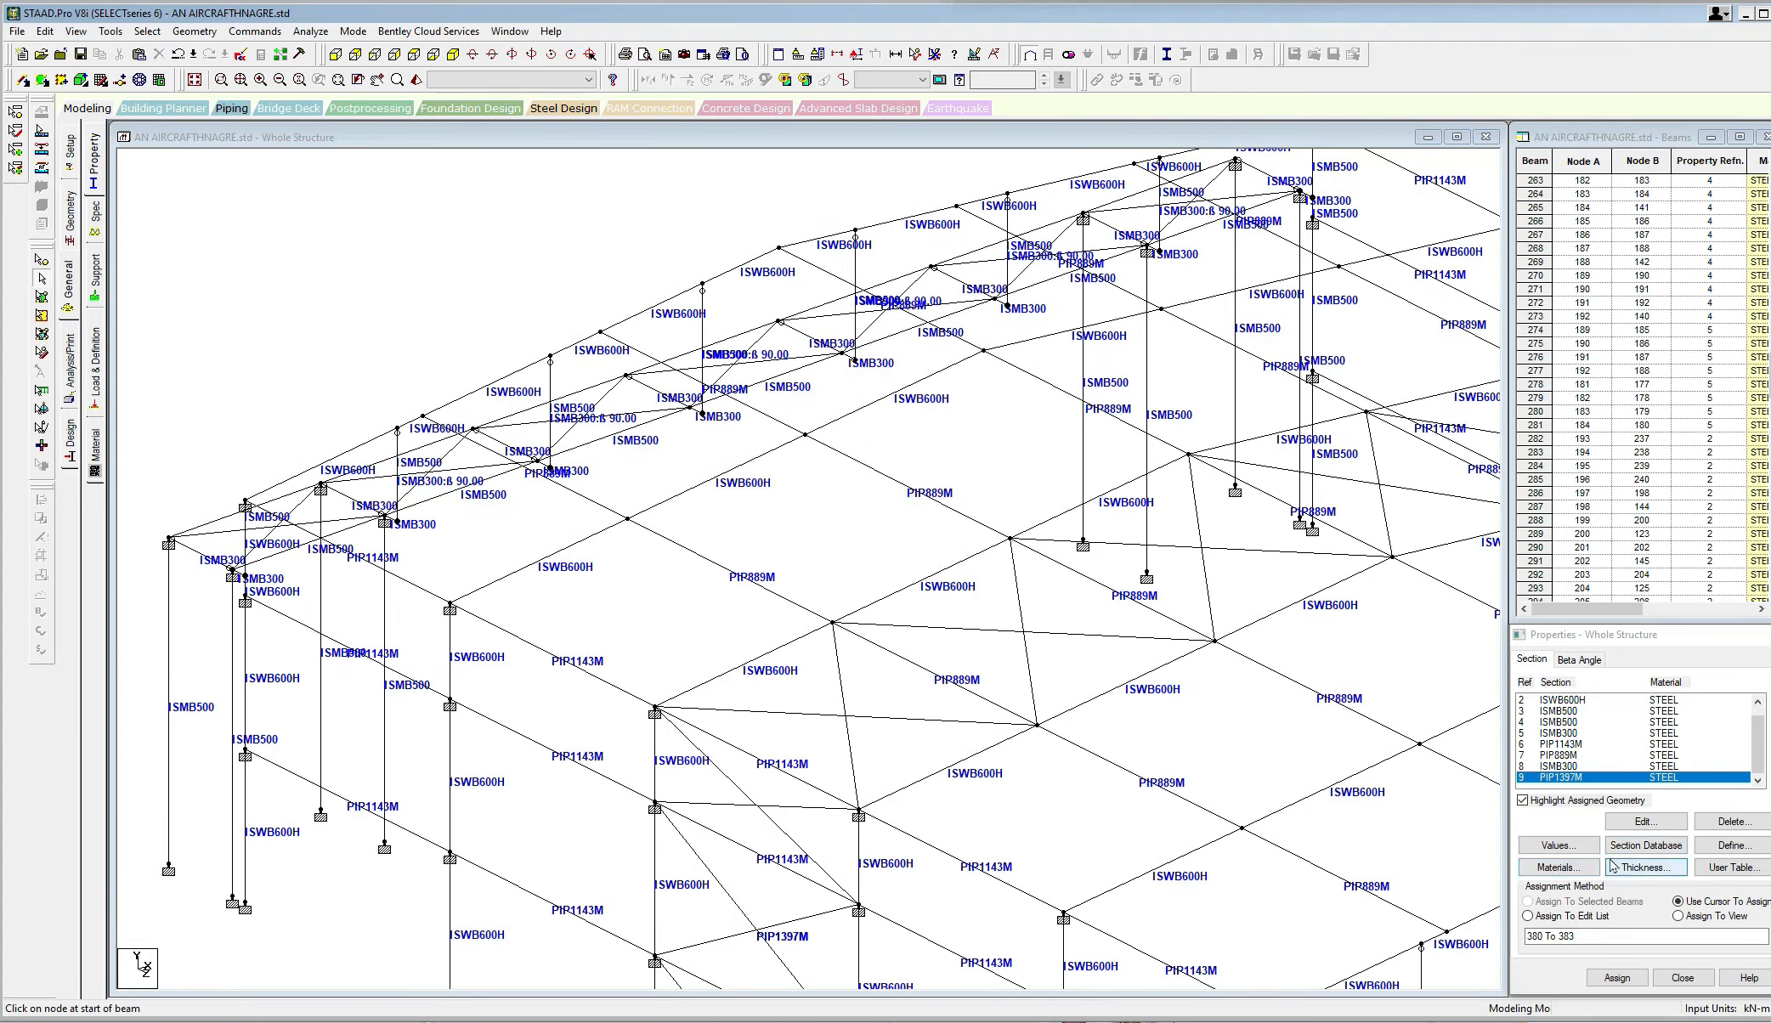
{"action": "left_click_drag", "start_coordinate": [1676, 652], "coordinate": [1597, 644]}
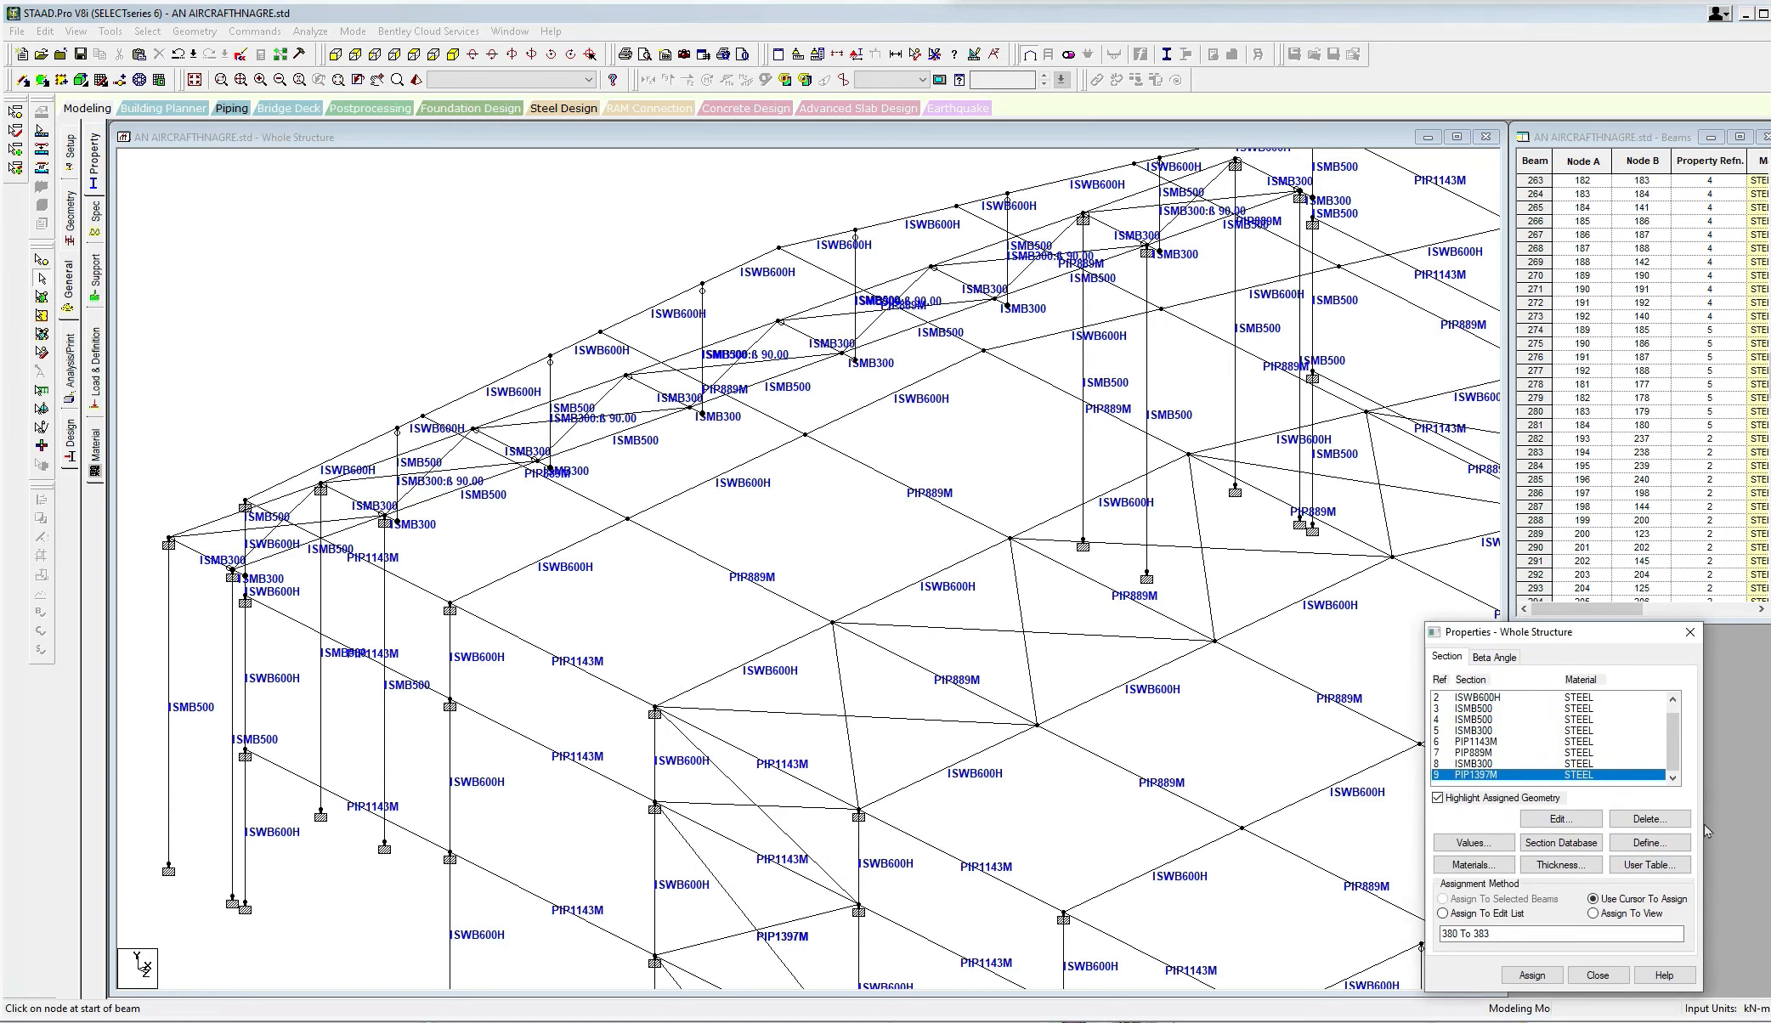
{"action": "left_click", "coordinate": [1648, 843]}
{"action": "left_click", "coordinate": [858, 565]}
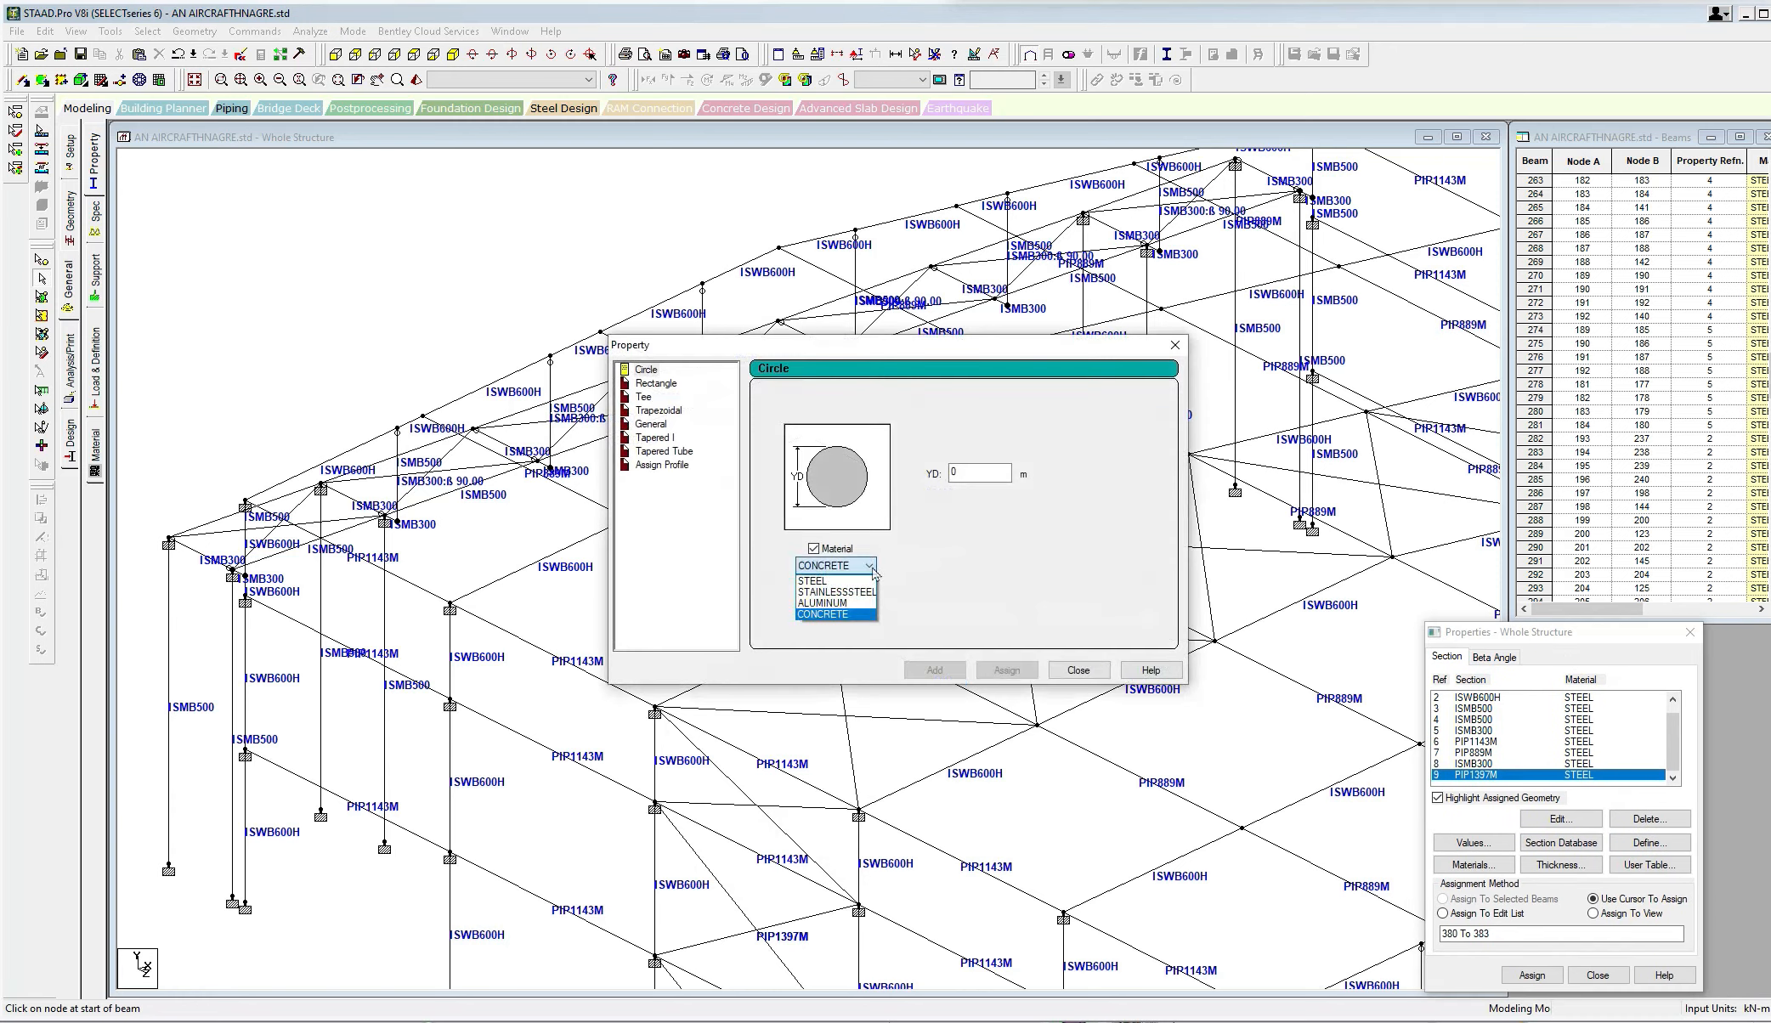
{"action": "left_click", "coordinate": [965, 473]}
{"action": "type", "text": ".016"}
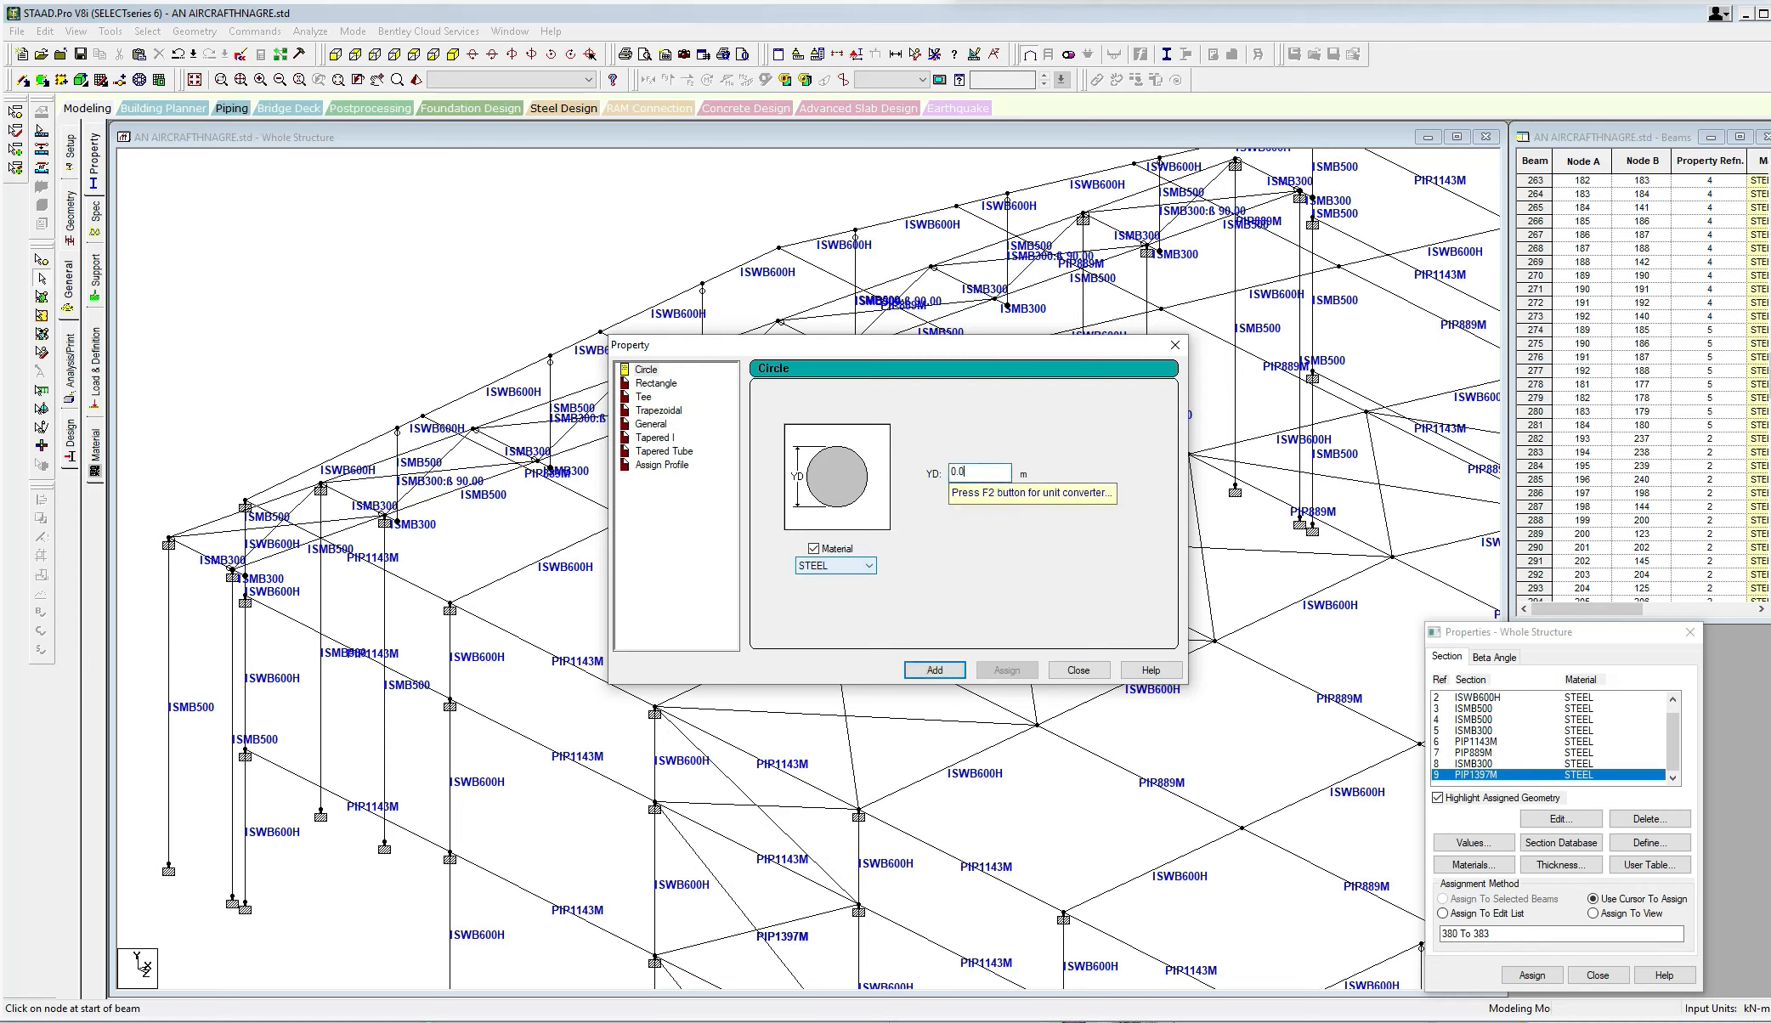
{"action": "left_click", "coordinate": [932, 670]}
{"action": "left_click", "coordinate": [935, 673]}
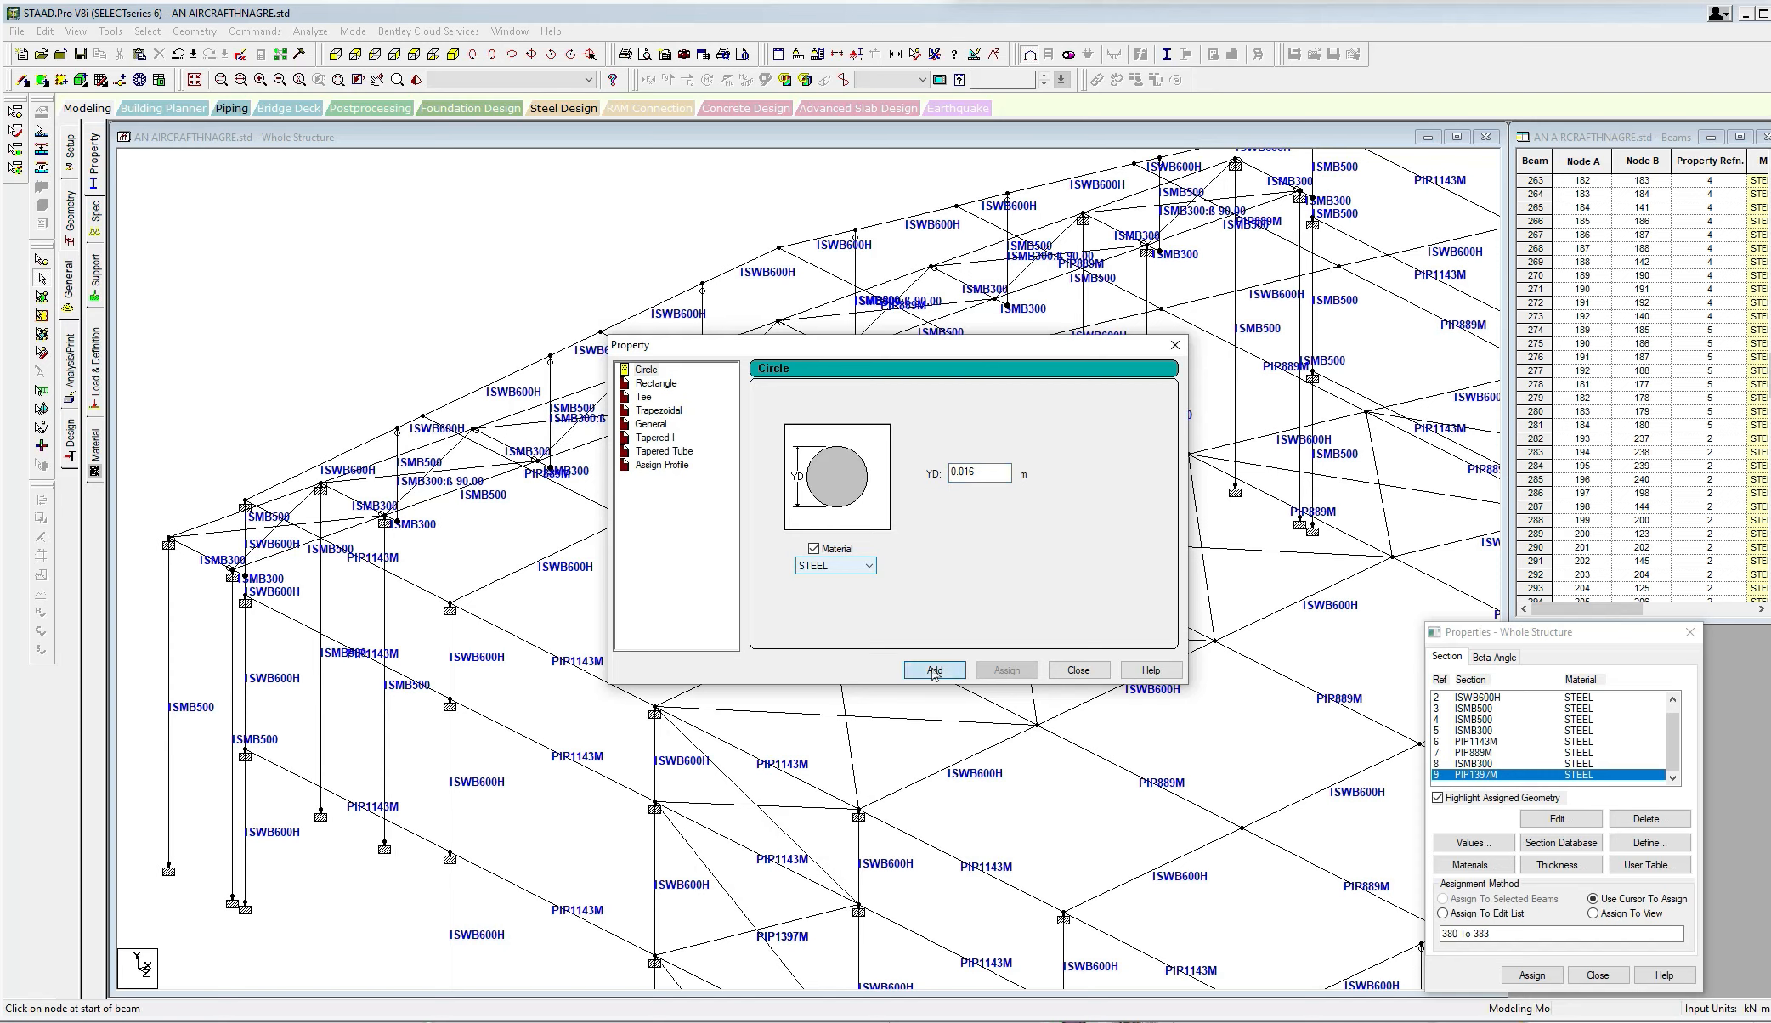
{"action": "left_click", "coordinate": [1056, 677]}
Select all beams that lack a section property and assign the new circular steel section to them.
{"action": "middle_click_drag", "start_coordinate": [1051, 680], "coordinate": [1028, 593]}
{"action": "middle_click_drag", "start_coordinate": [914, 712], "coordinate": [945, 628]}
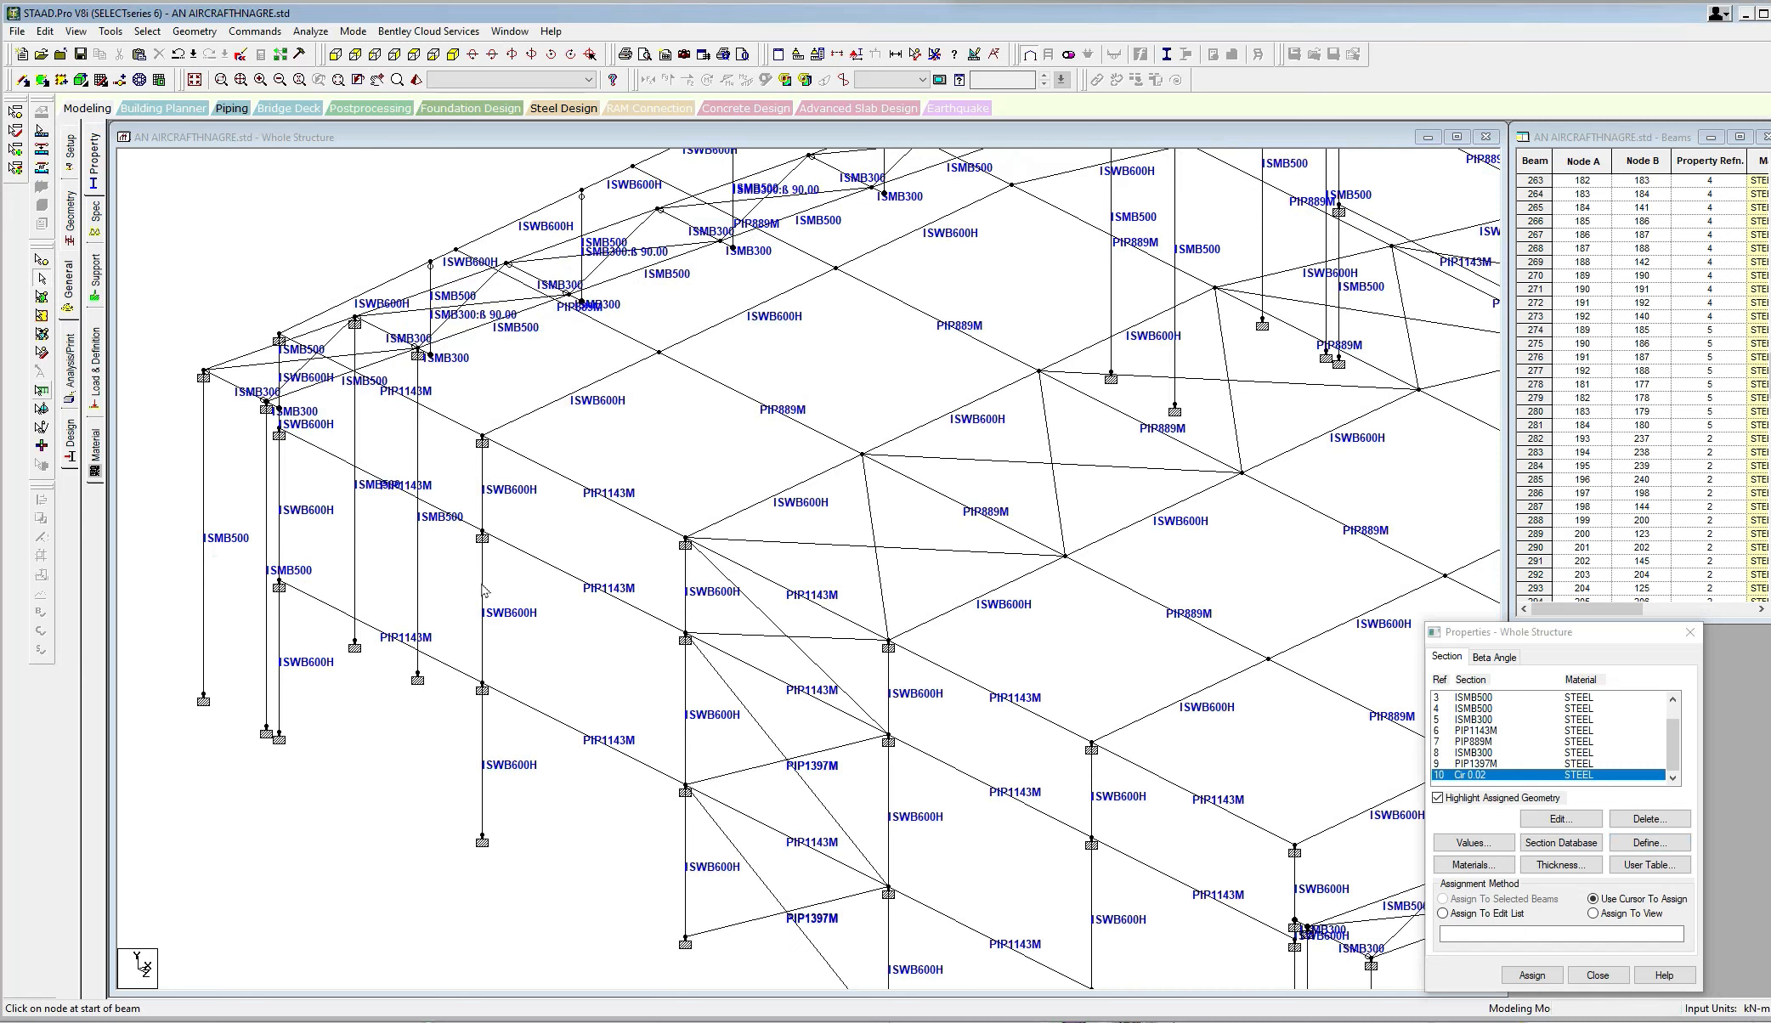
{"action": "left_click", "coordinate": [159, 38]}
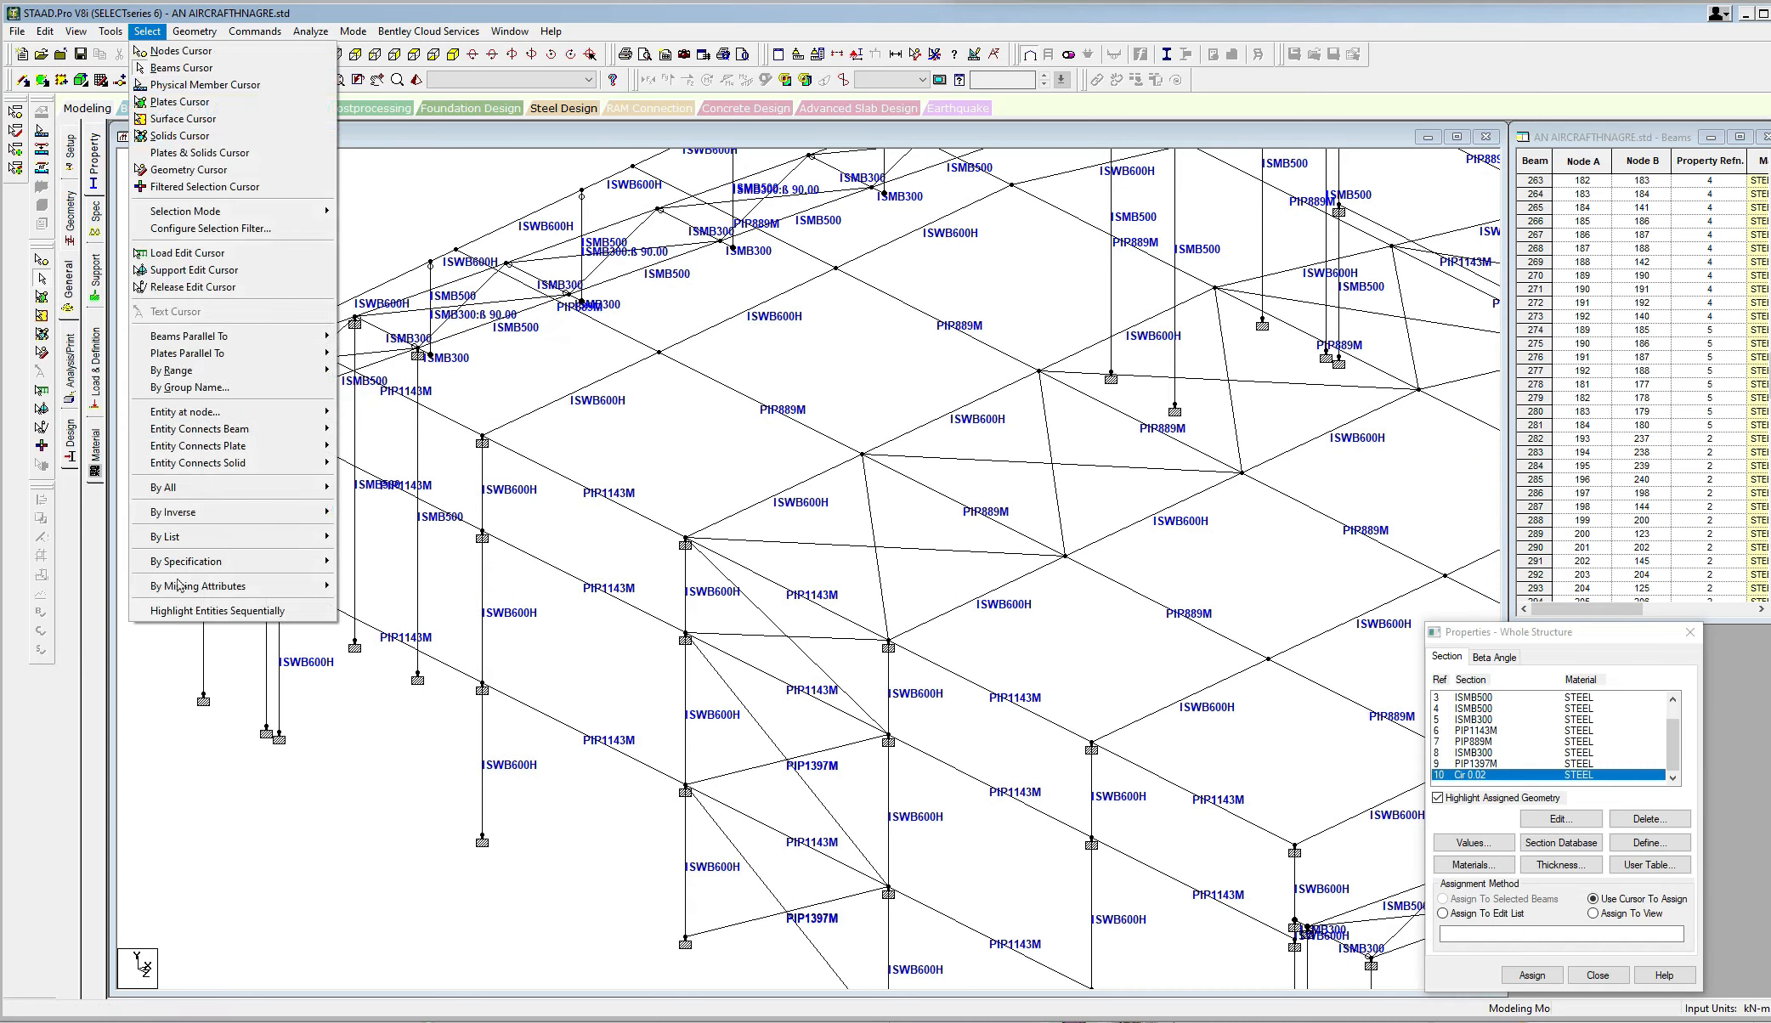
{"action": "mouse_move", "coordinate": [179, 586]}
{"action": "left_click", "coordinate": [387, 593]}
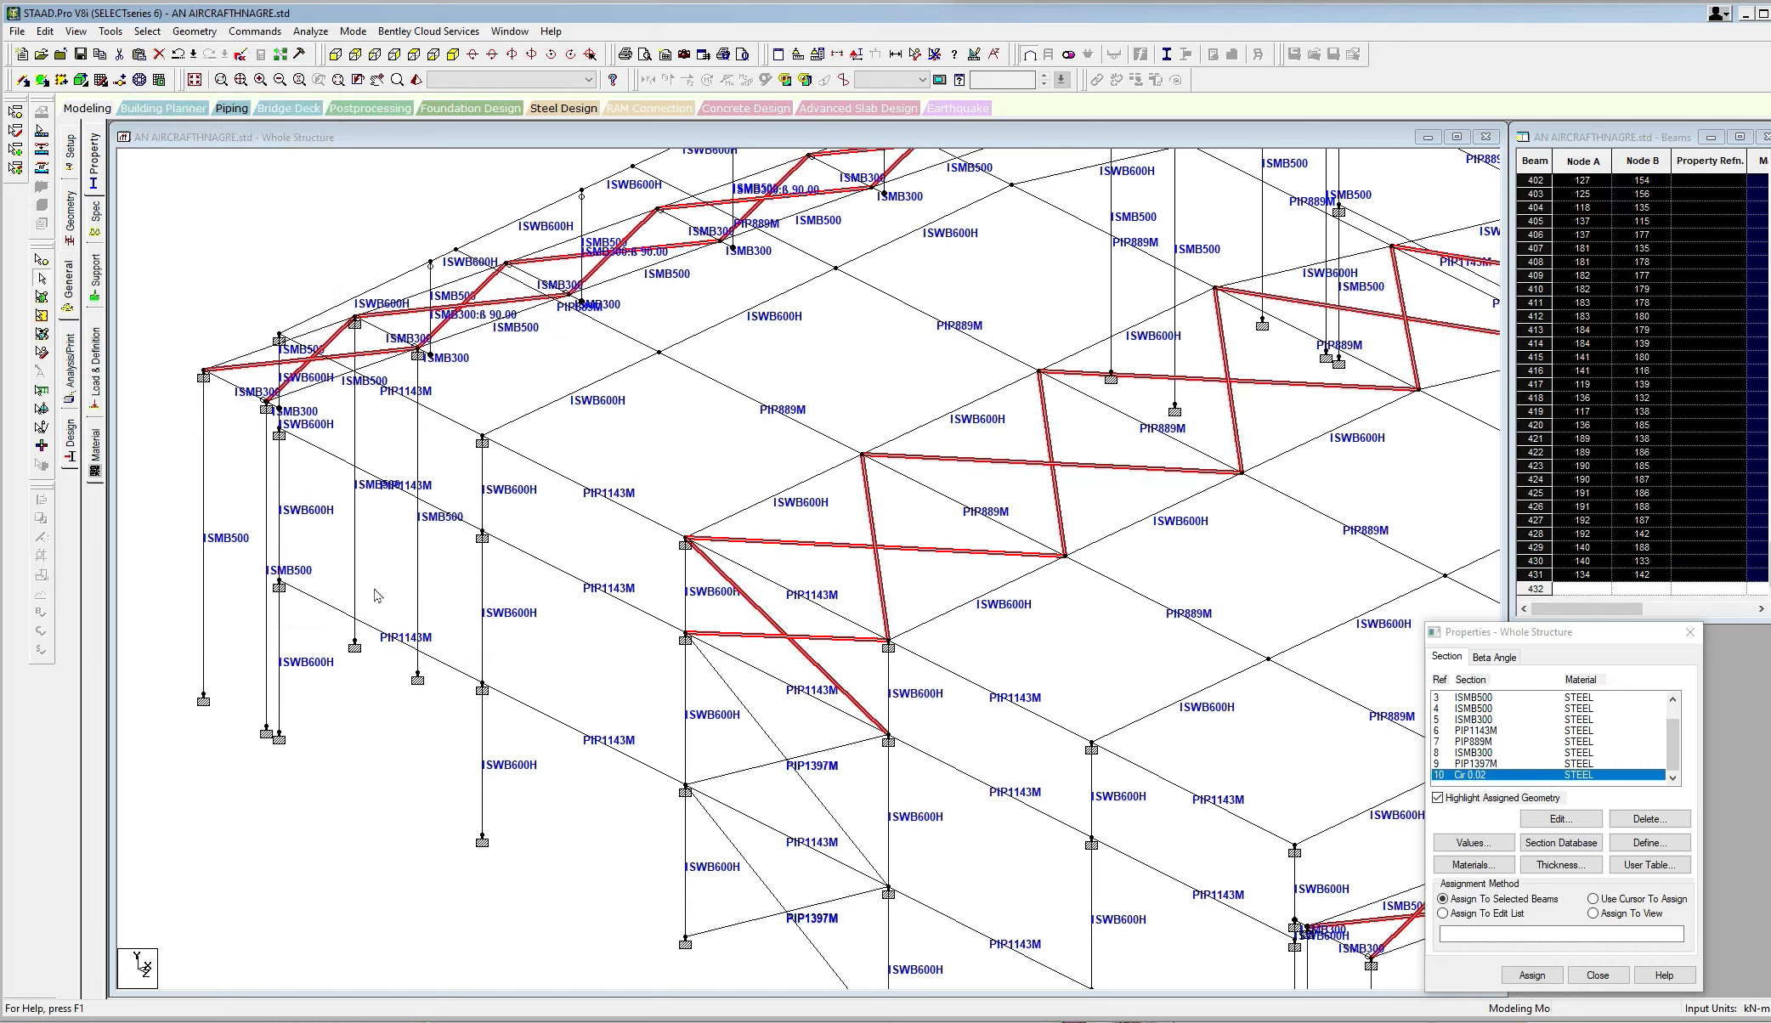
{"action": "left_click", "coordinate": [1533, 975]}
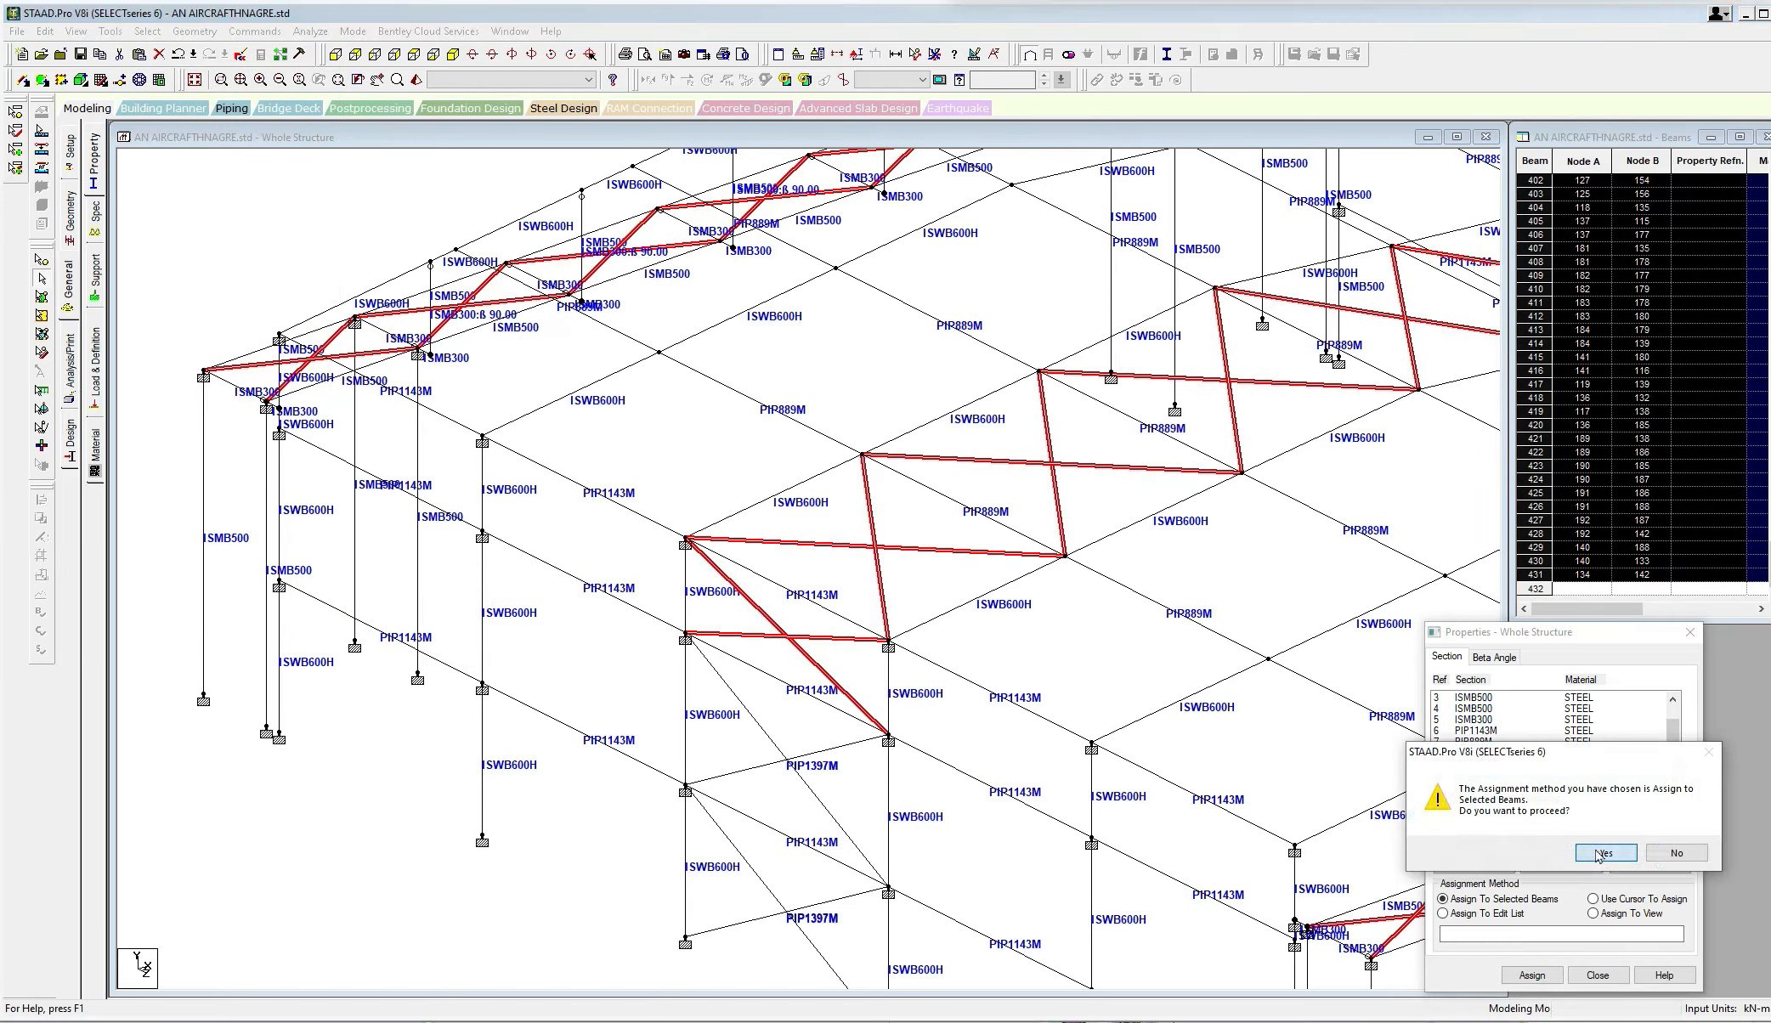
{"action": "left_click", "coordinate": [1601, 853]}
Assign the tension-only member specification to the selected circular bracing beams.
{"action": "middle_click_drag", "start_coordinate": [1163, 686], "coordinate": [1007, 765]}
{"action": "scroll", "coordinate": [1007, 766], "scroll_direction": "down", "scroll_amount": 2}
{"action": "middle_click_drag", "start_coordinate": [1091, 664], "coordinate": [941, 731]}
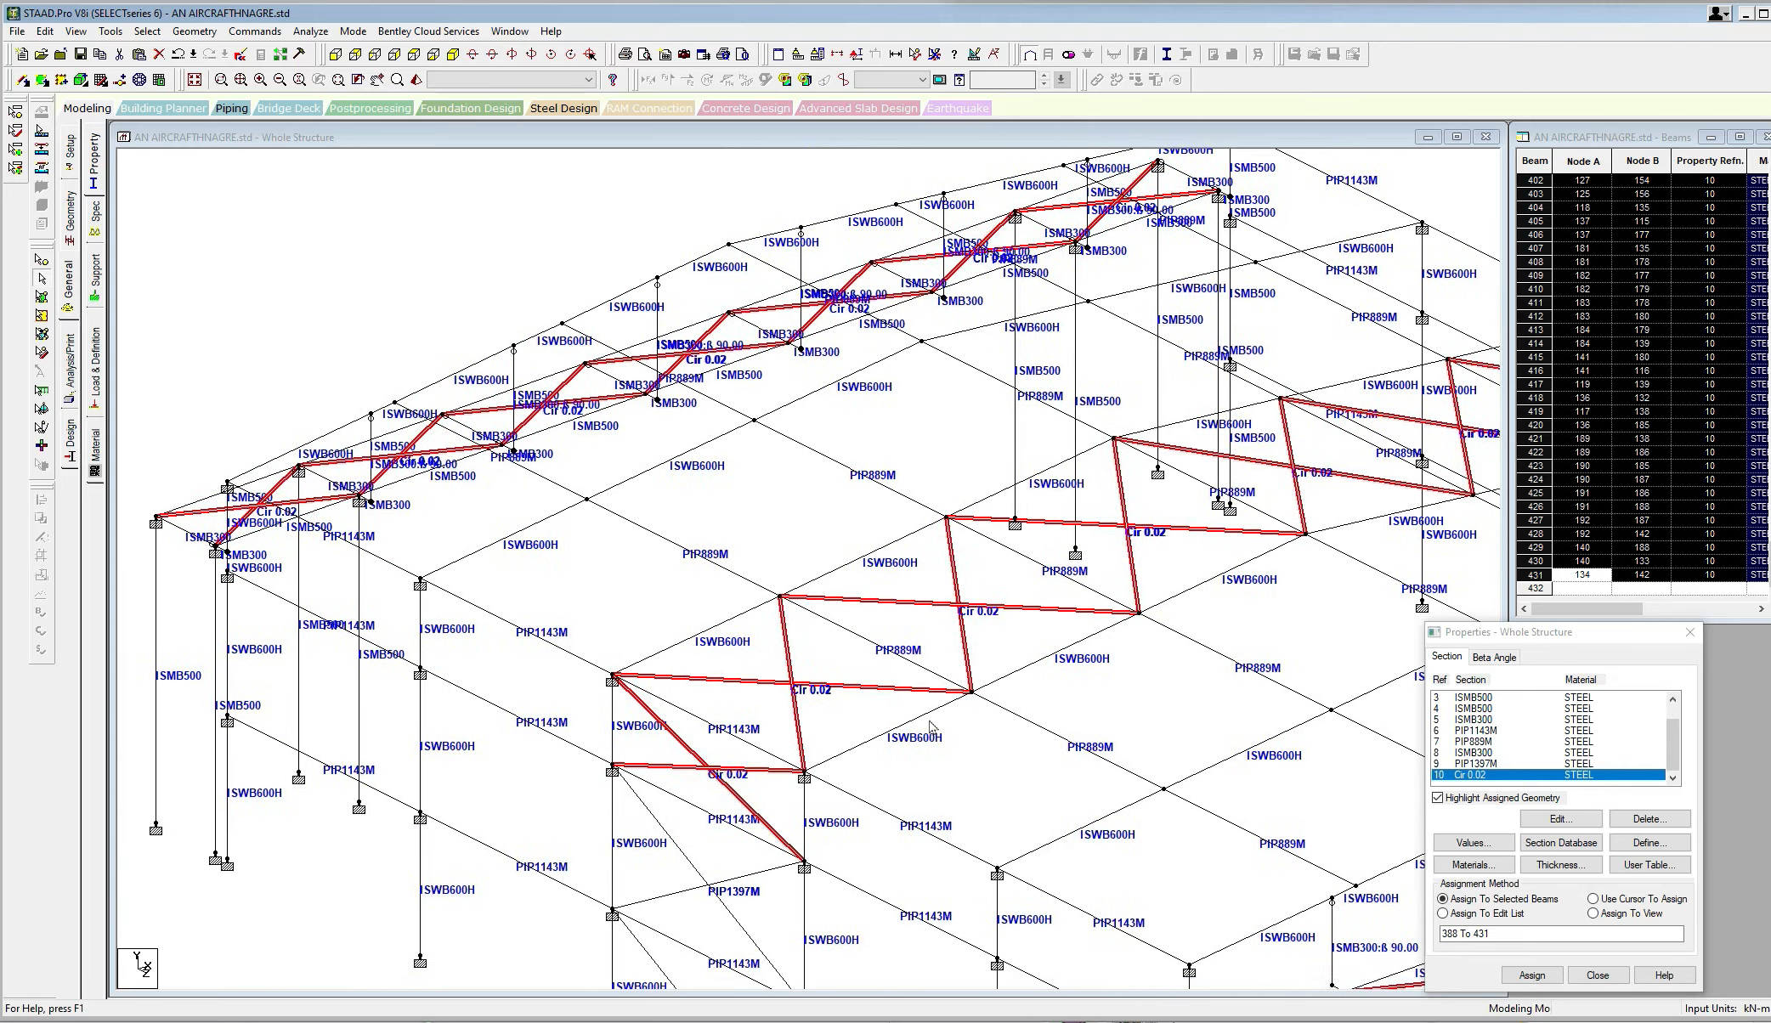
{"action": "left_click", "coordinate": [254, 32]}
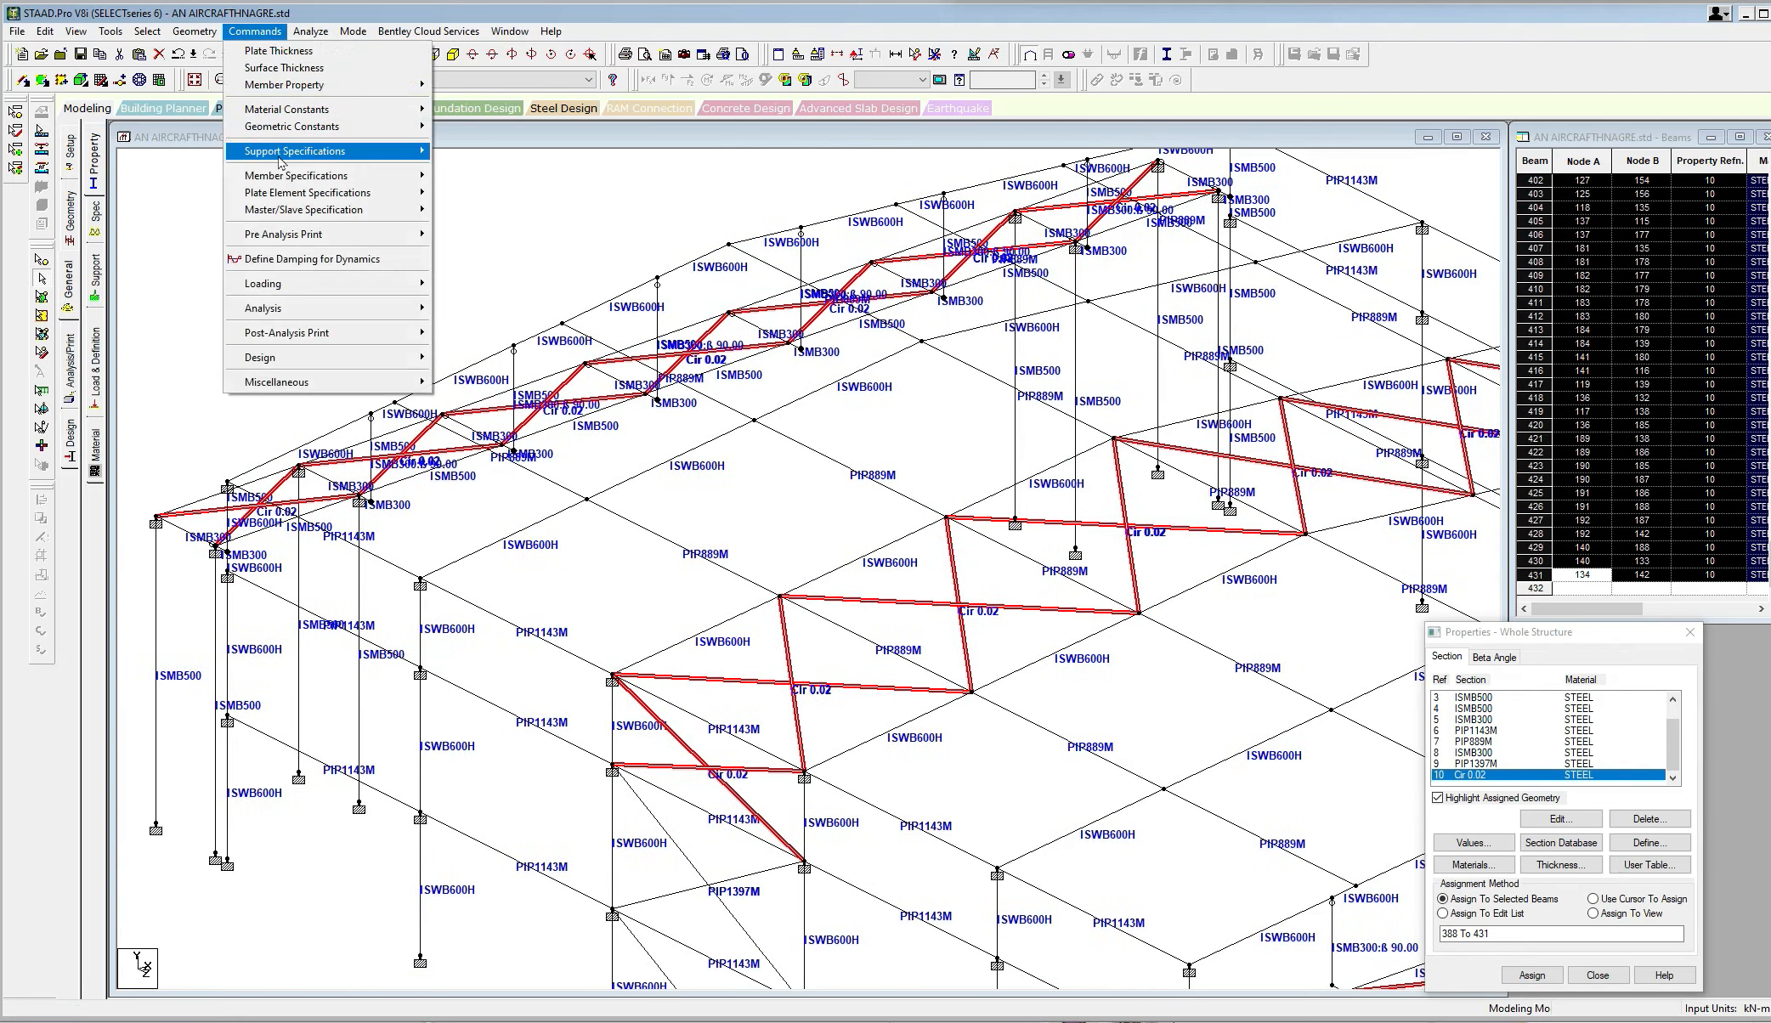
{"action": "mouse_move", "coordinate": [281, 177]}
{"action": "left_click", "coordinate": [469, 211]}
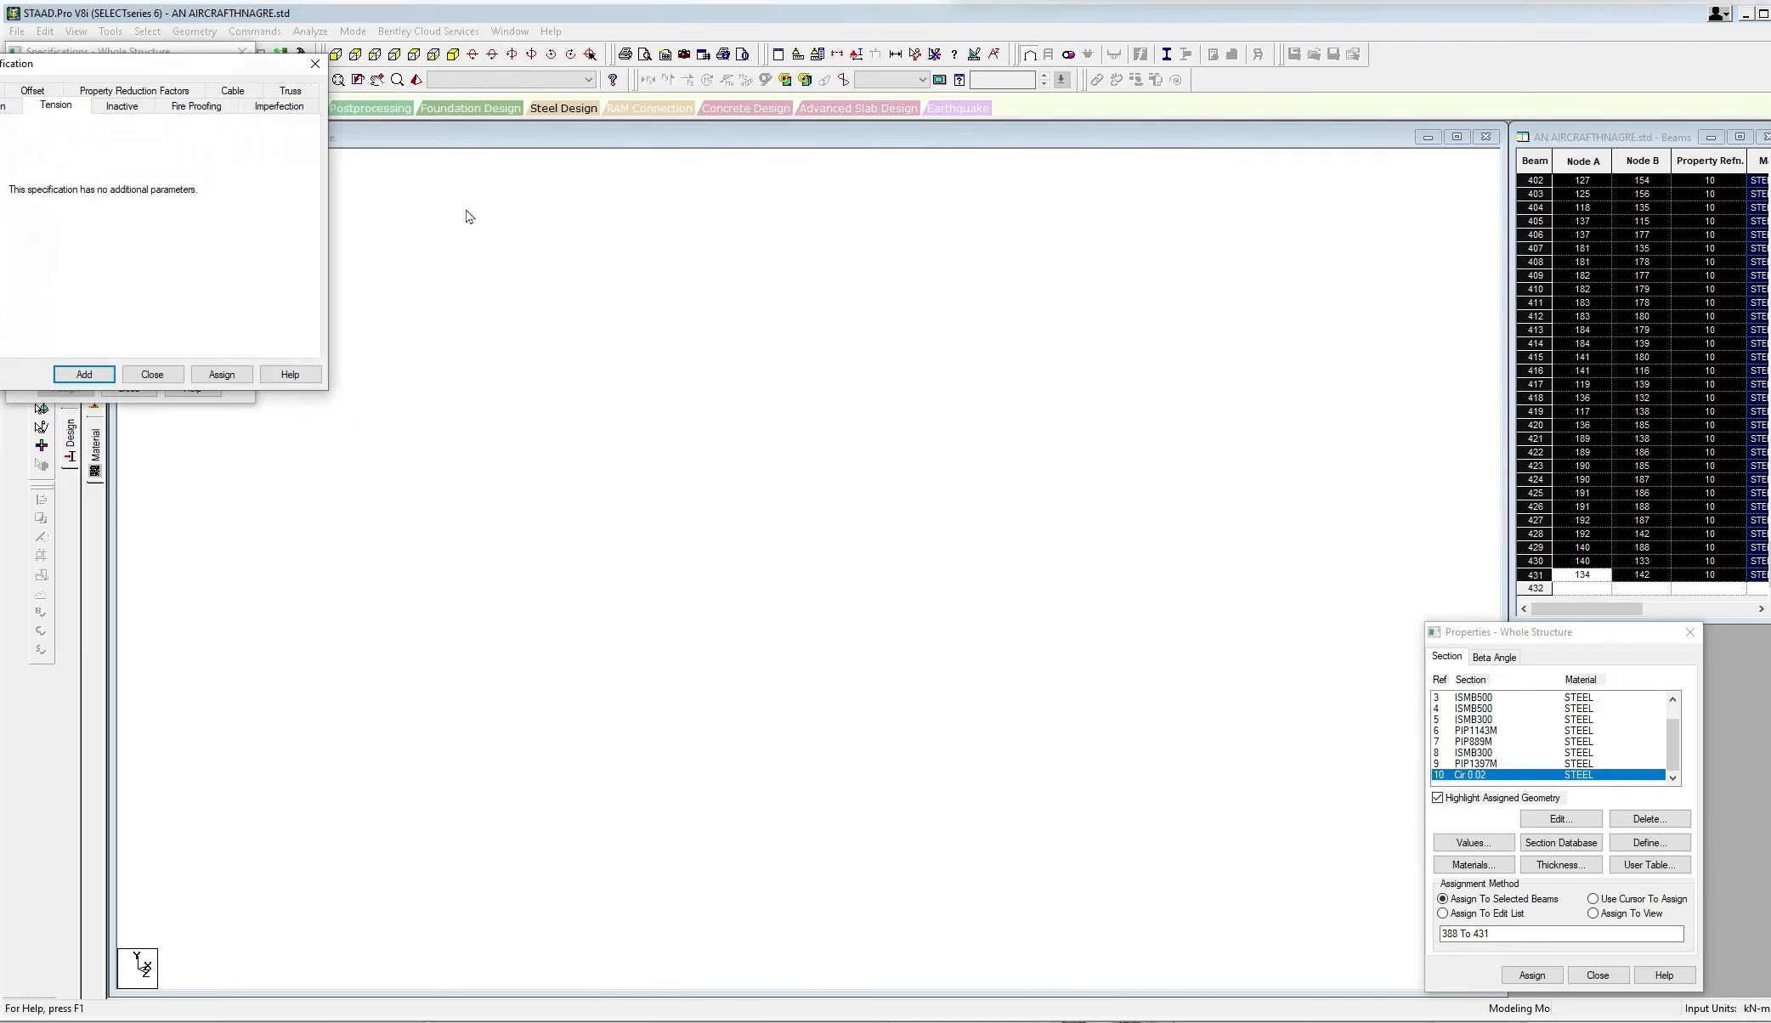
{"action": "left_click", "coordinate": [222, 375]}
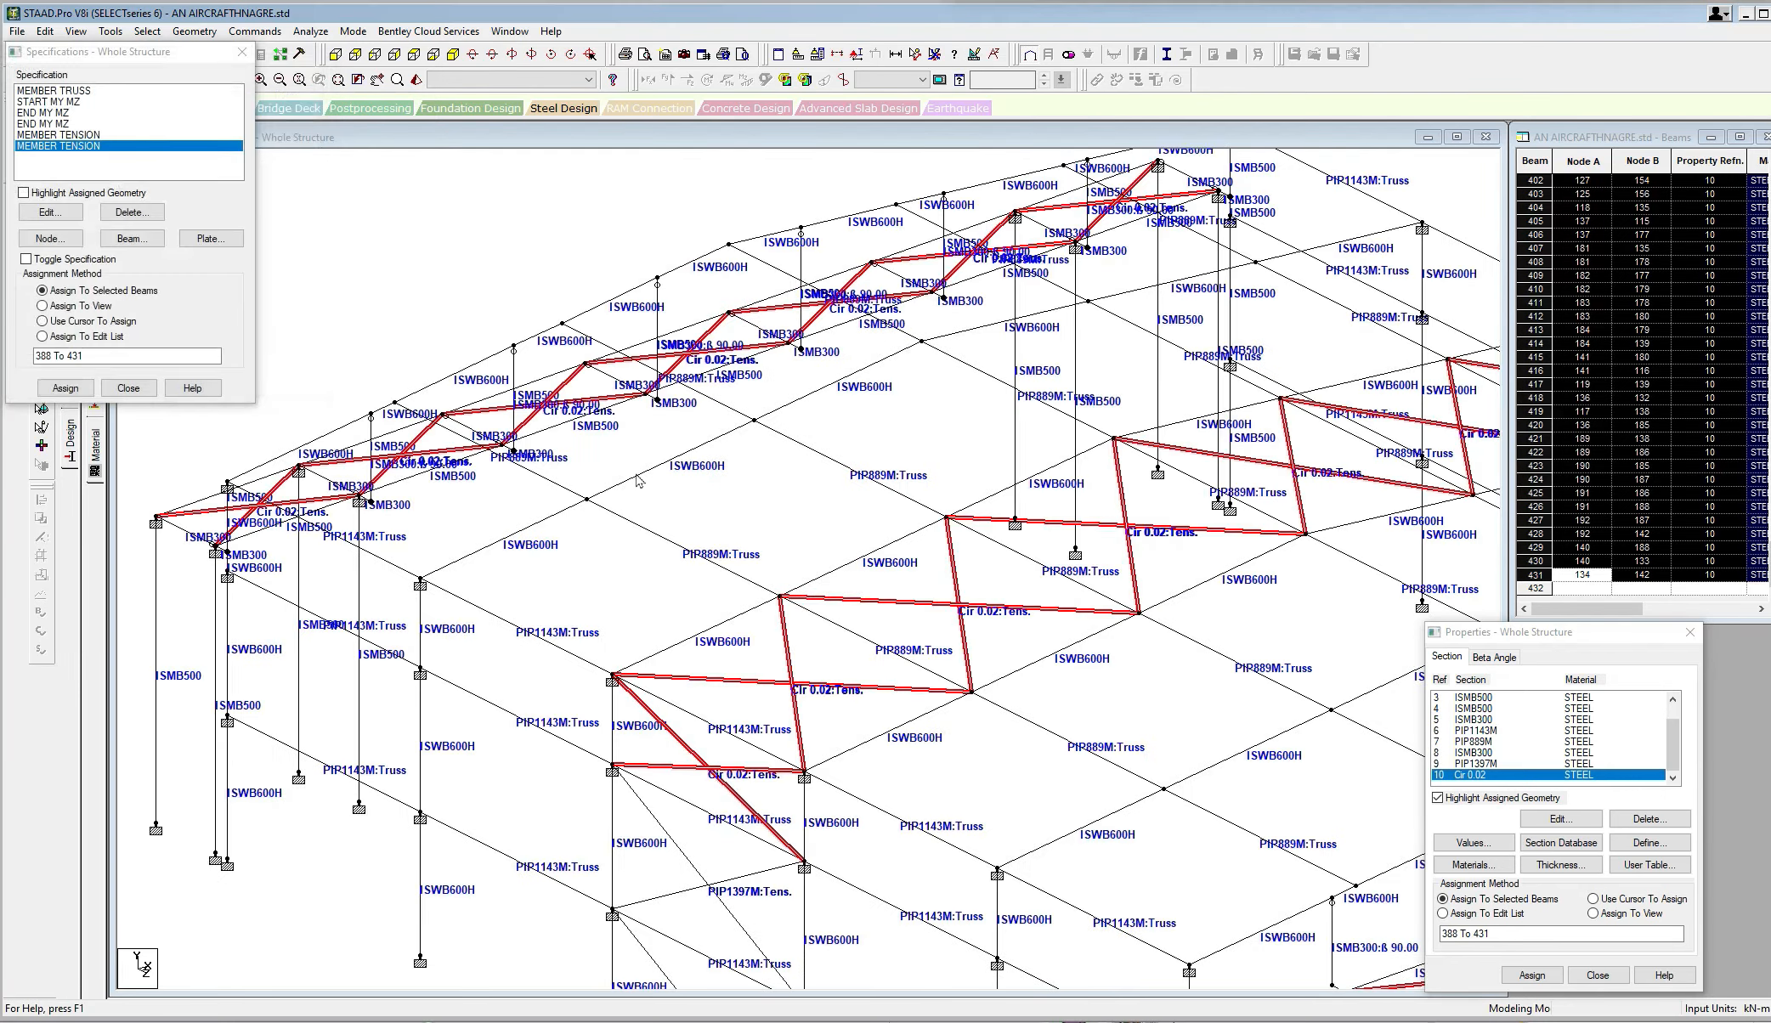
Clear the beam selection and inspect the whole hangar frame, checking the section and specification labels on the roof, wall and end-frame members.
{"action": "left_click", "coordinate": [699, 484]}
{"action": "scroll", "coordinate": [935, 476], "scroll_direction": "down", "scroll_amount": 1}
{"action": "middle_click_drag", "start_coordinate": [981, 459], "coordinate": [990, 496]}
{"action": "scroll", "coordinate": [926, 500], "scroll_direction": "down", "scroll_amount": 1}
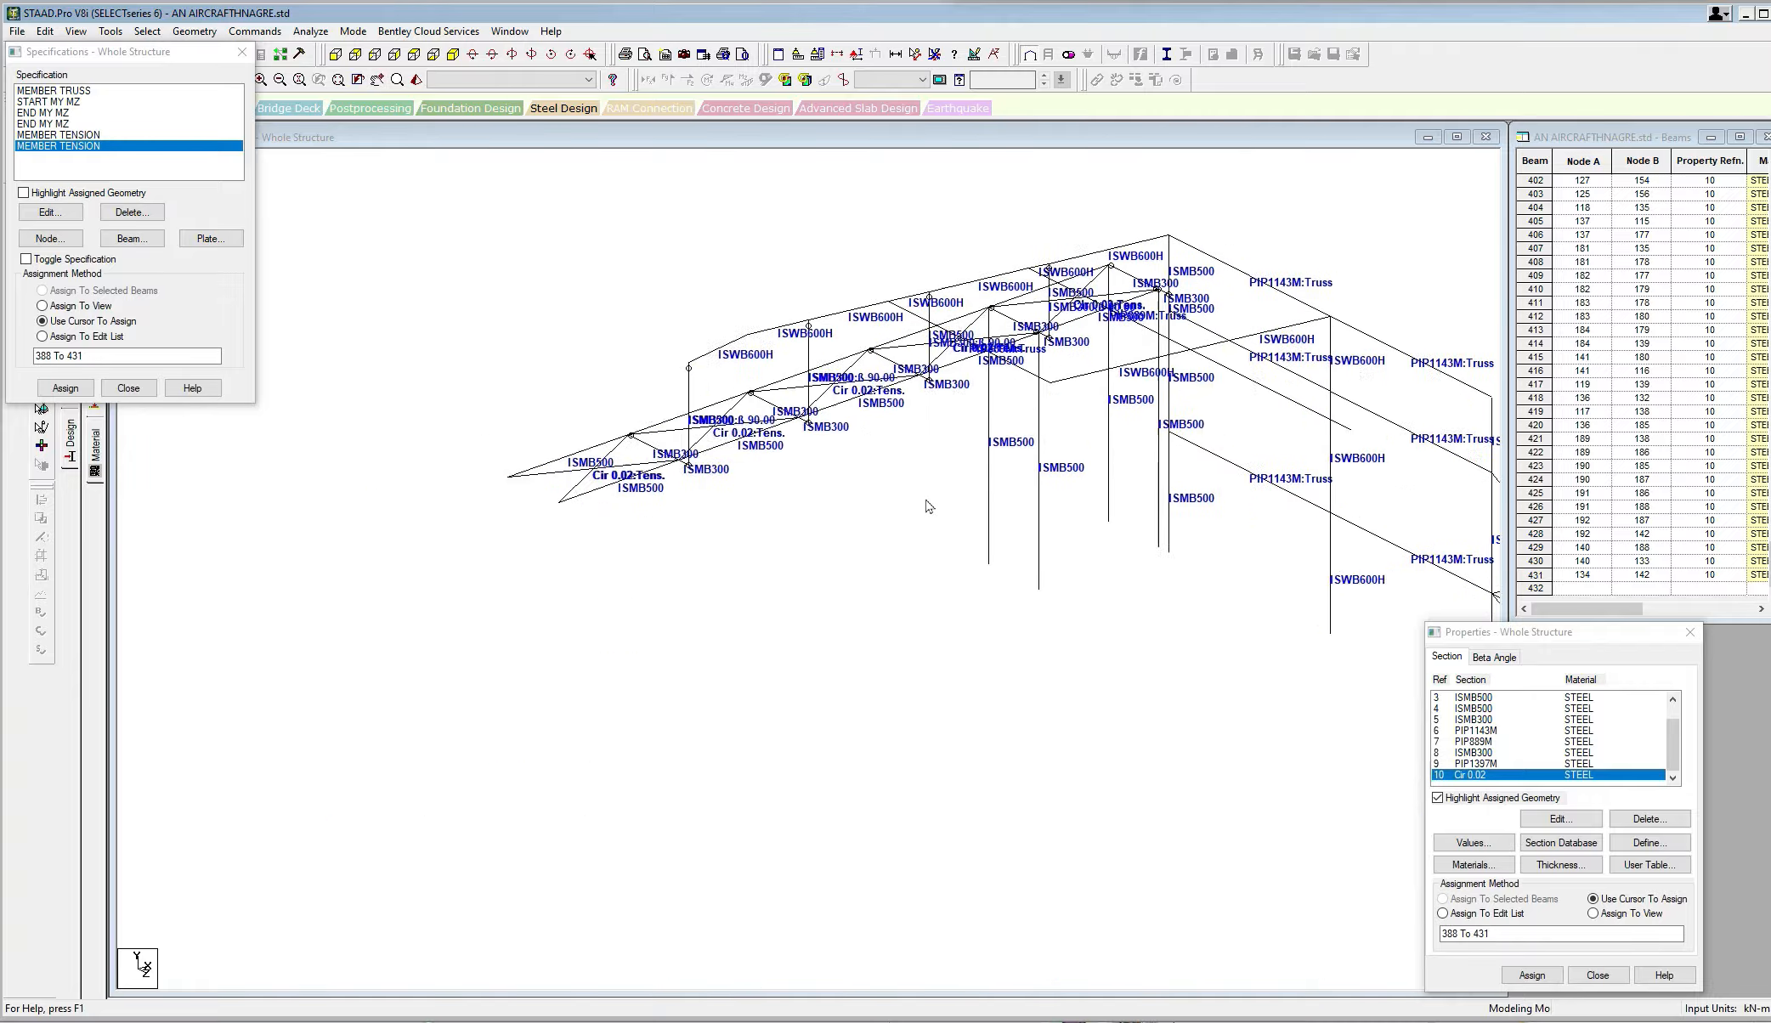
{"action": "scroll", "coordinate": [926, 501], "scroll_direction": "down", "scroll_amount": 1}
{"action": "middle_click_drag", "start_coordinate": [1079, 556], "coordinate": [950, 482]}
{"action": "scroll", "coordinate": [1055, 566], "scroll_direction": "down", "scroll_amount": 1}
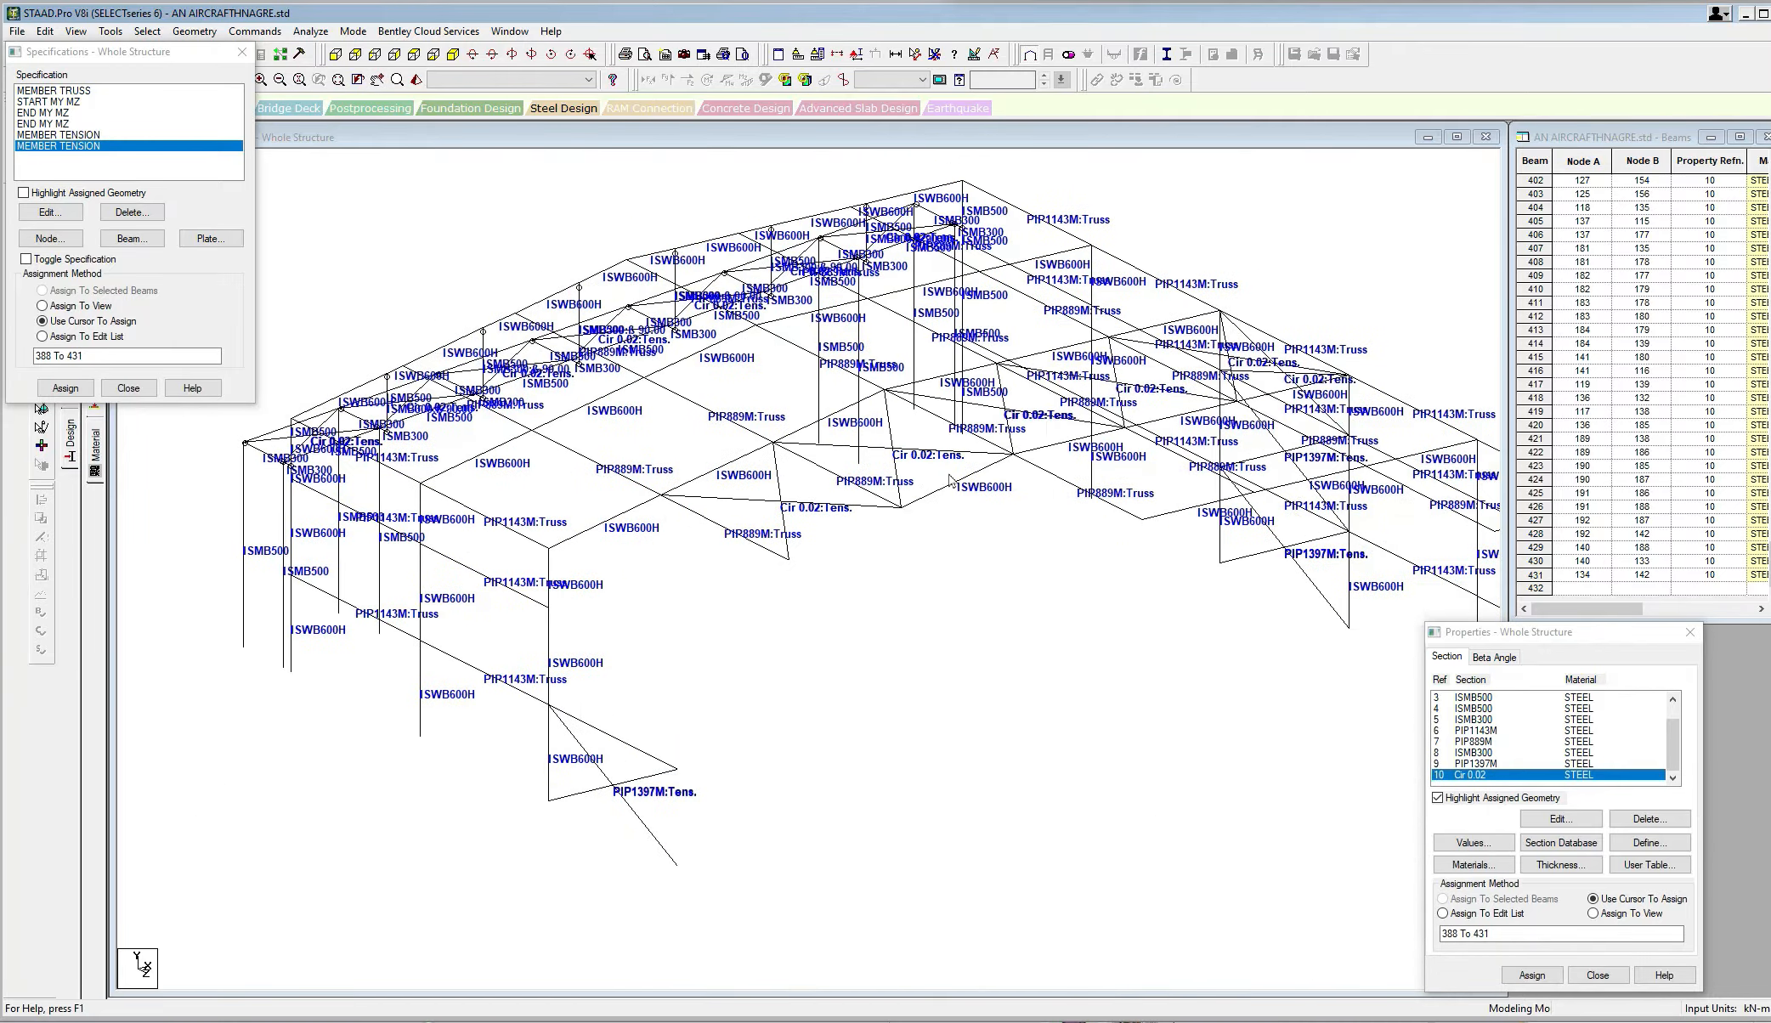
{"action": "scroll", "coordinate": [950, 481], "scroll_direction": "down", "scroll_amount": 1}
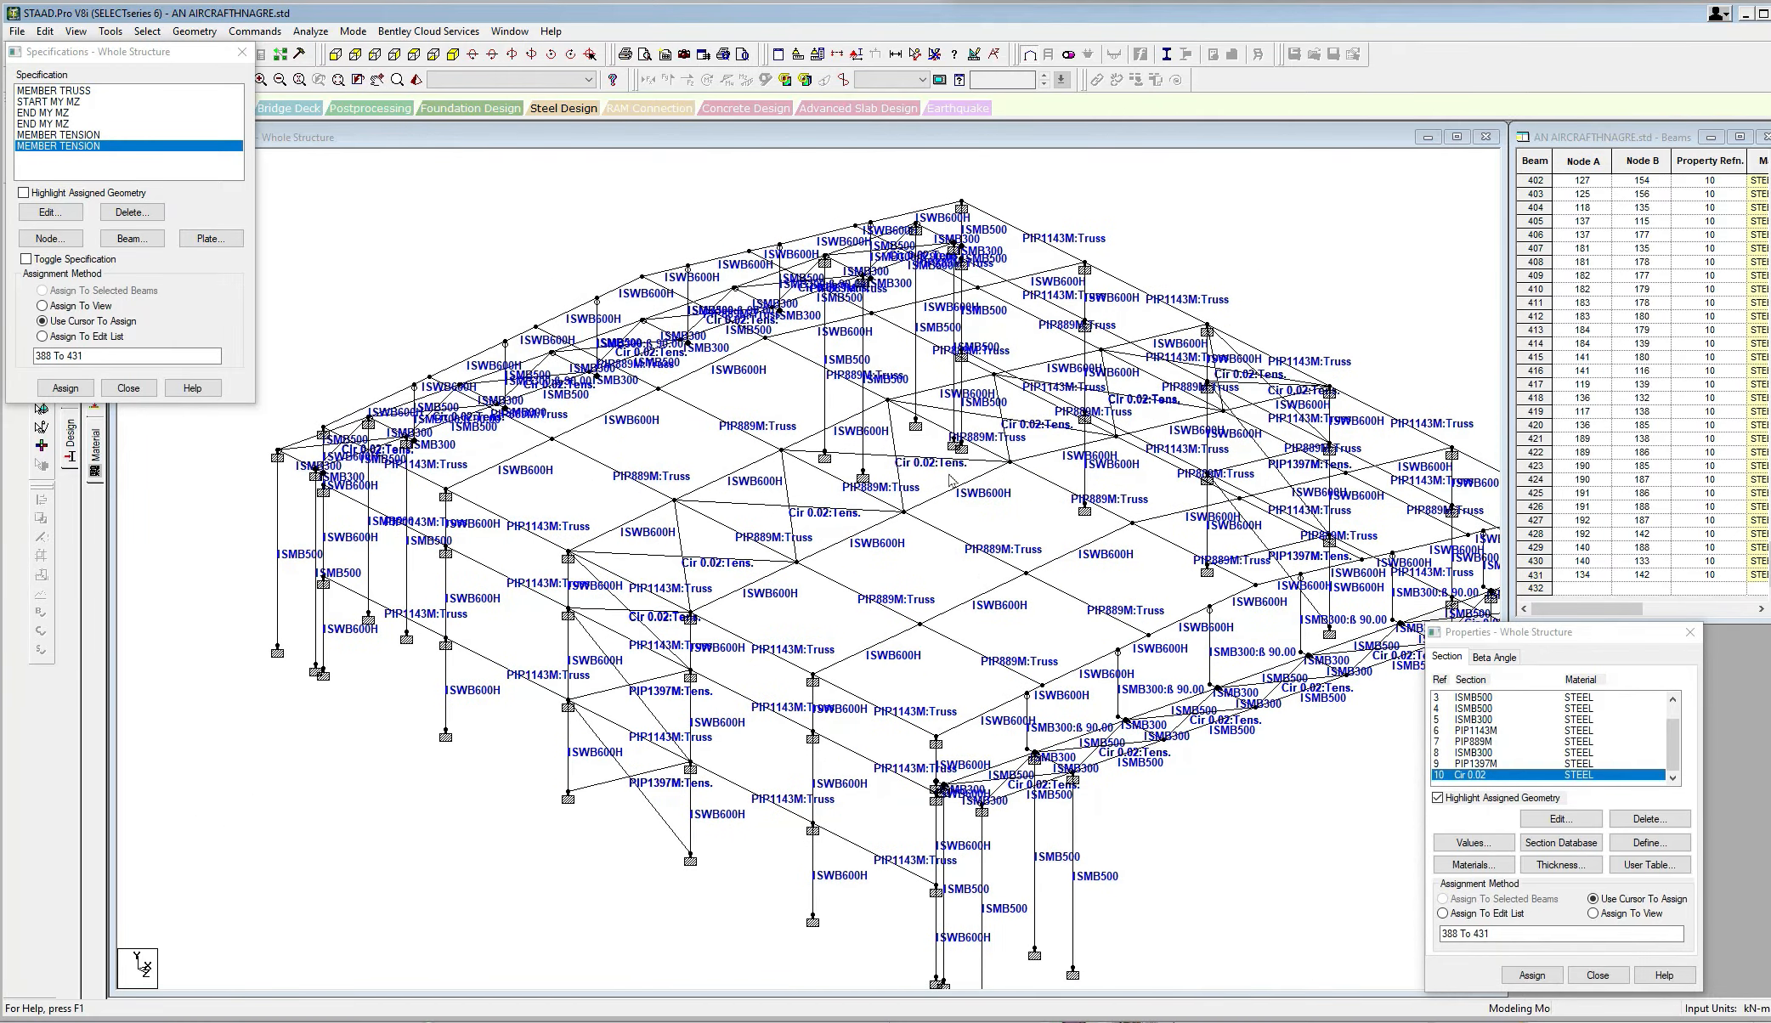
{"action": "scroll", "coordinate": [950, 481], "scroll_direction": "up", "scroll_amount": 1}
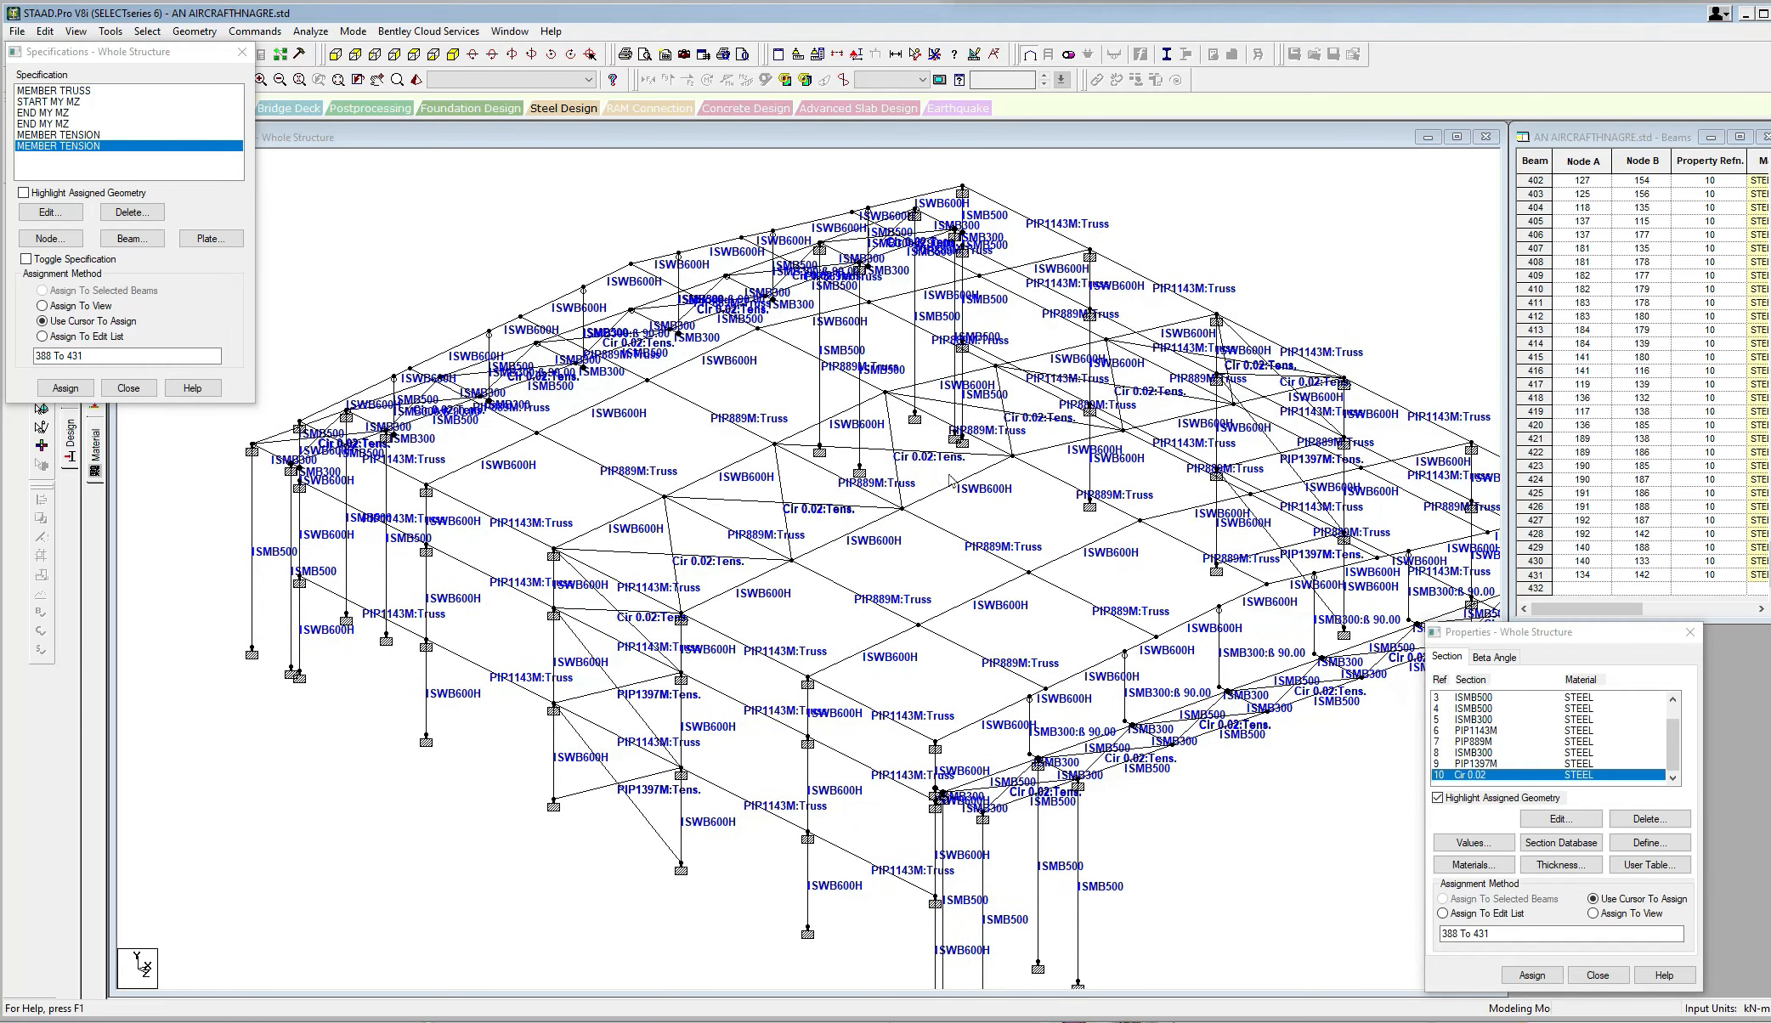
{"action": "middle_click_drag", "start_coordinate": [832, 551], "coordinate": [840, 548]}
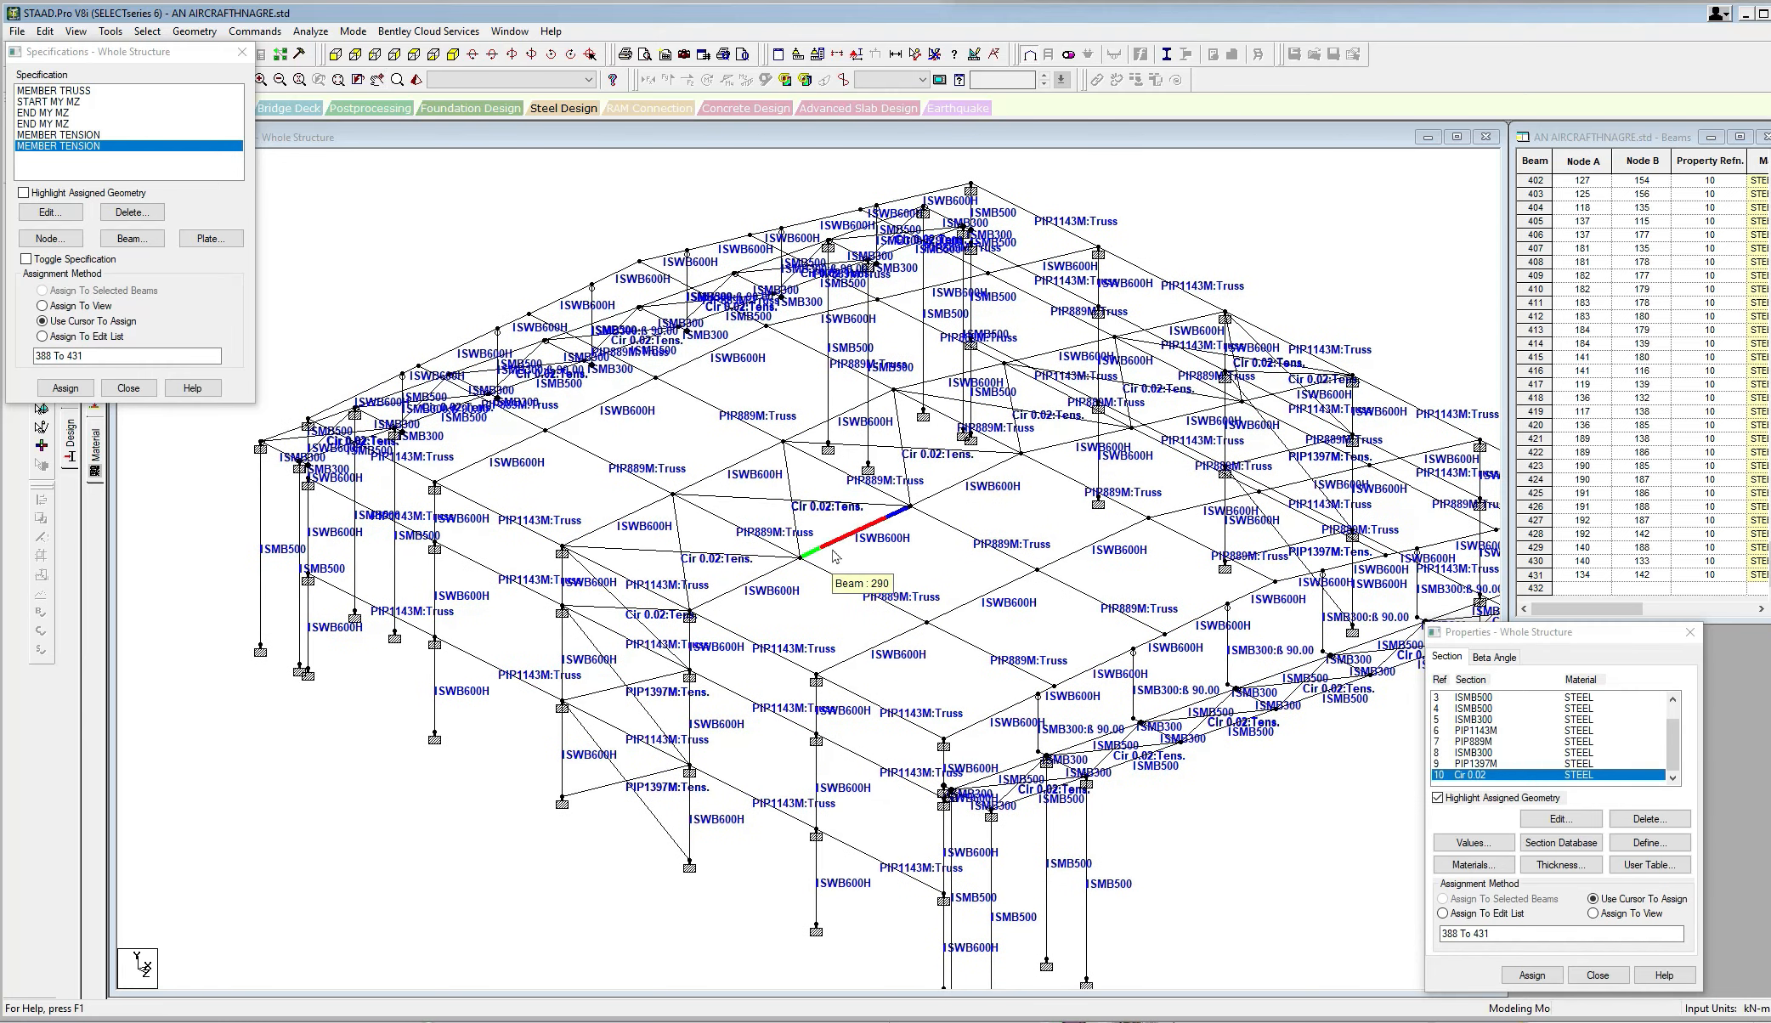
{"action": "middle_click_drag", "start_coordinate": [1072, 605], "coordinate": [1026, 603]}
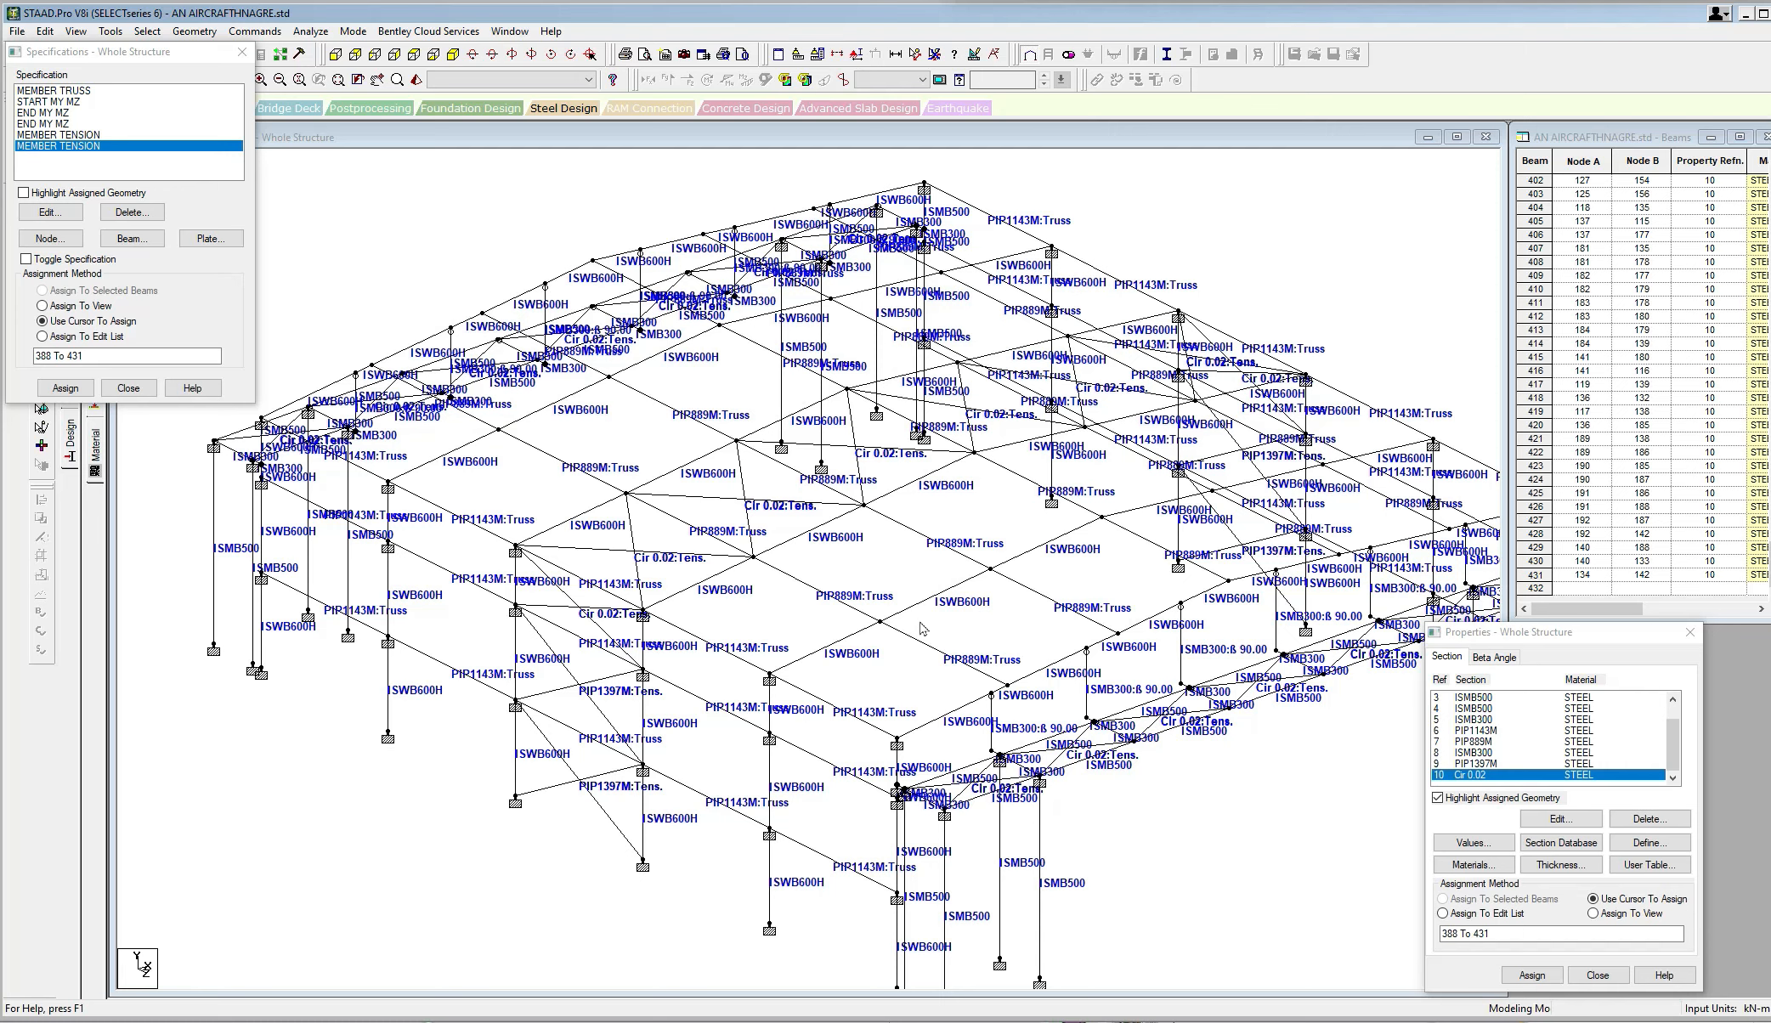
{"action": "scroll", "coordinate": [830, 762], "scroll_direction": "up", "scroll_amount": 1}
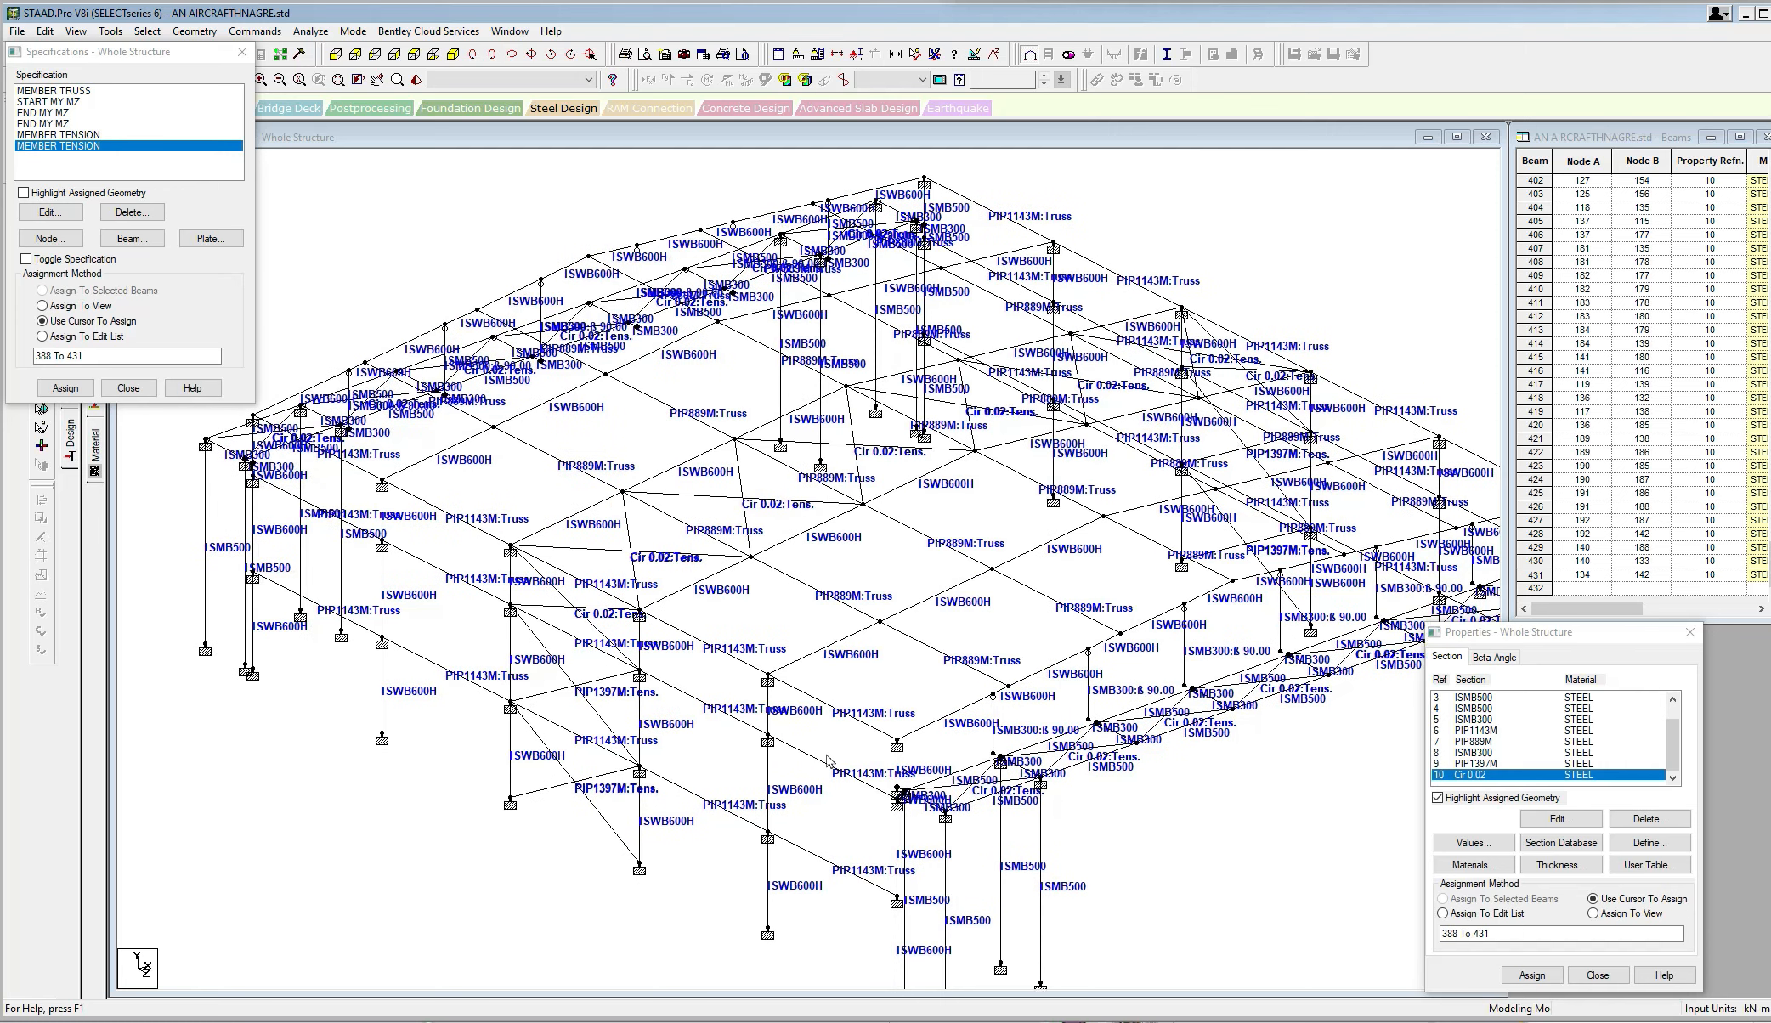